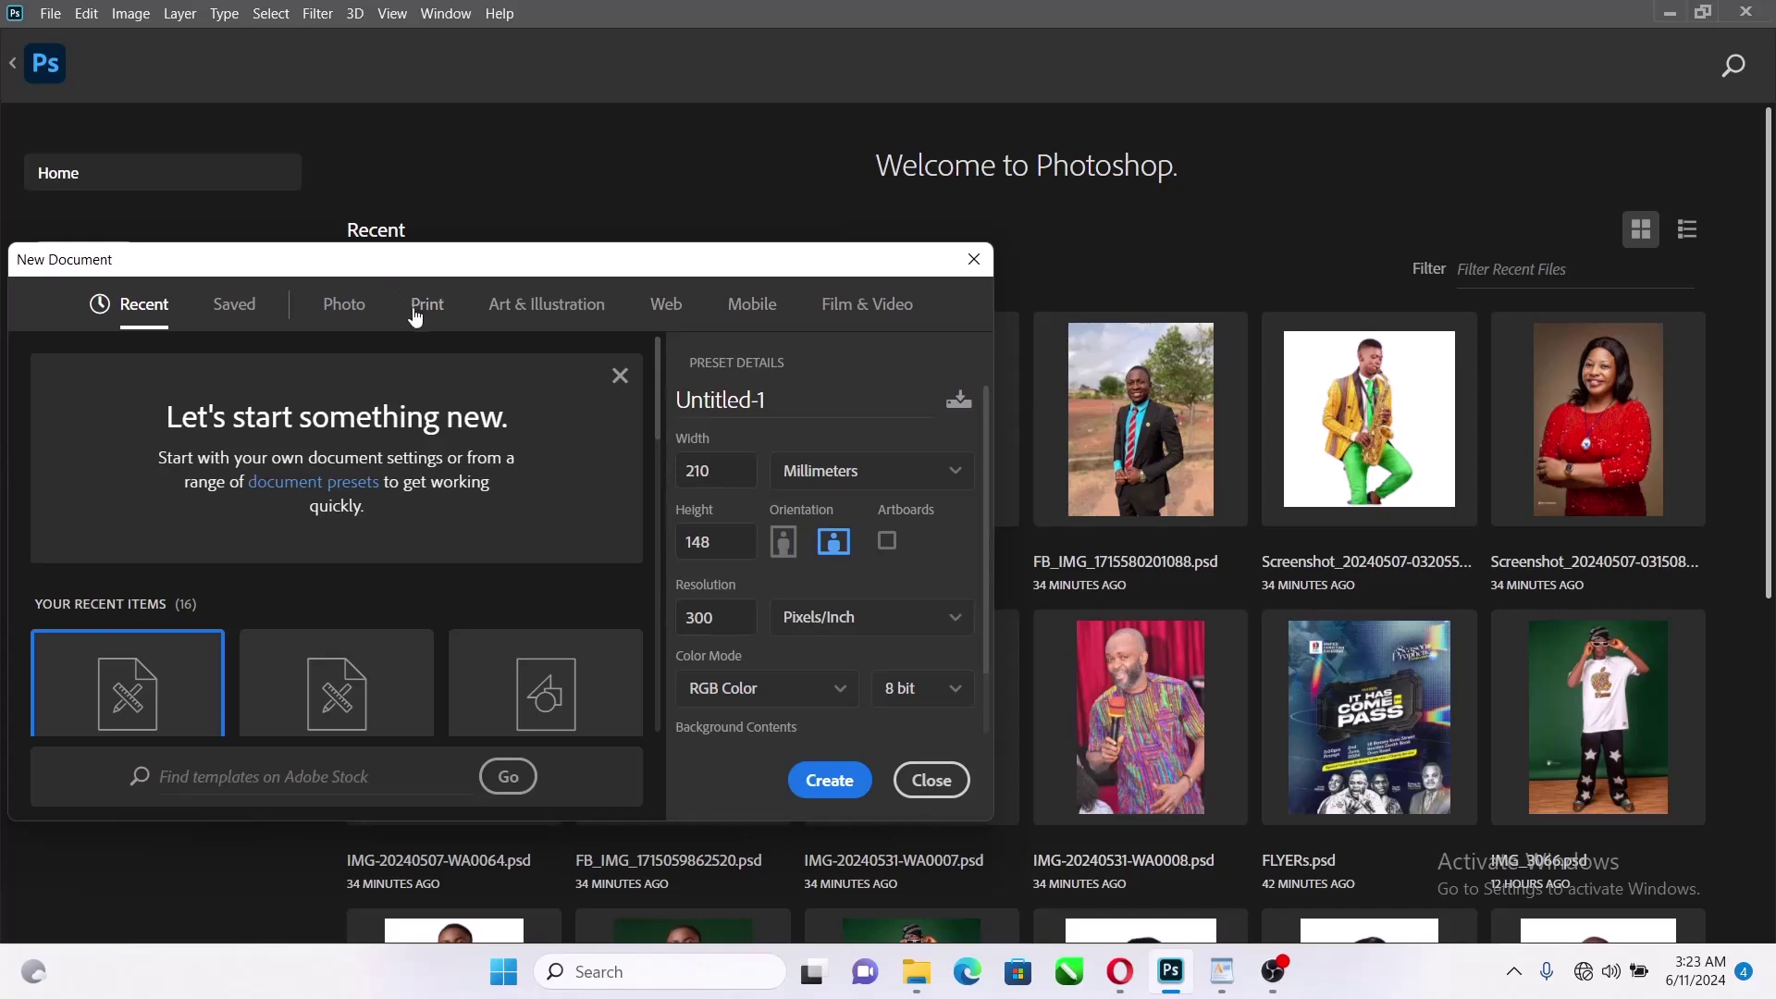
# Create a new blank A6 print-preset document at 300 ppi
pyautogui.click(416, 313)
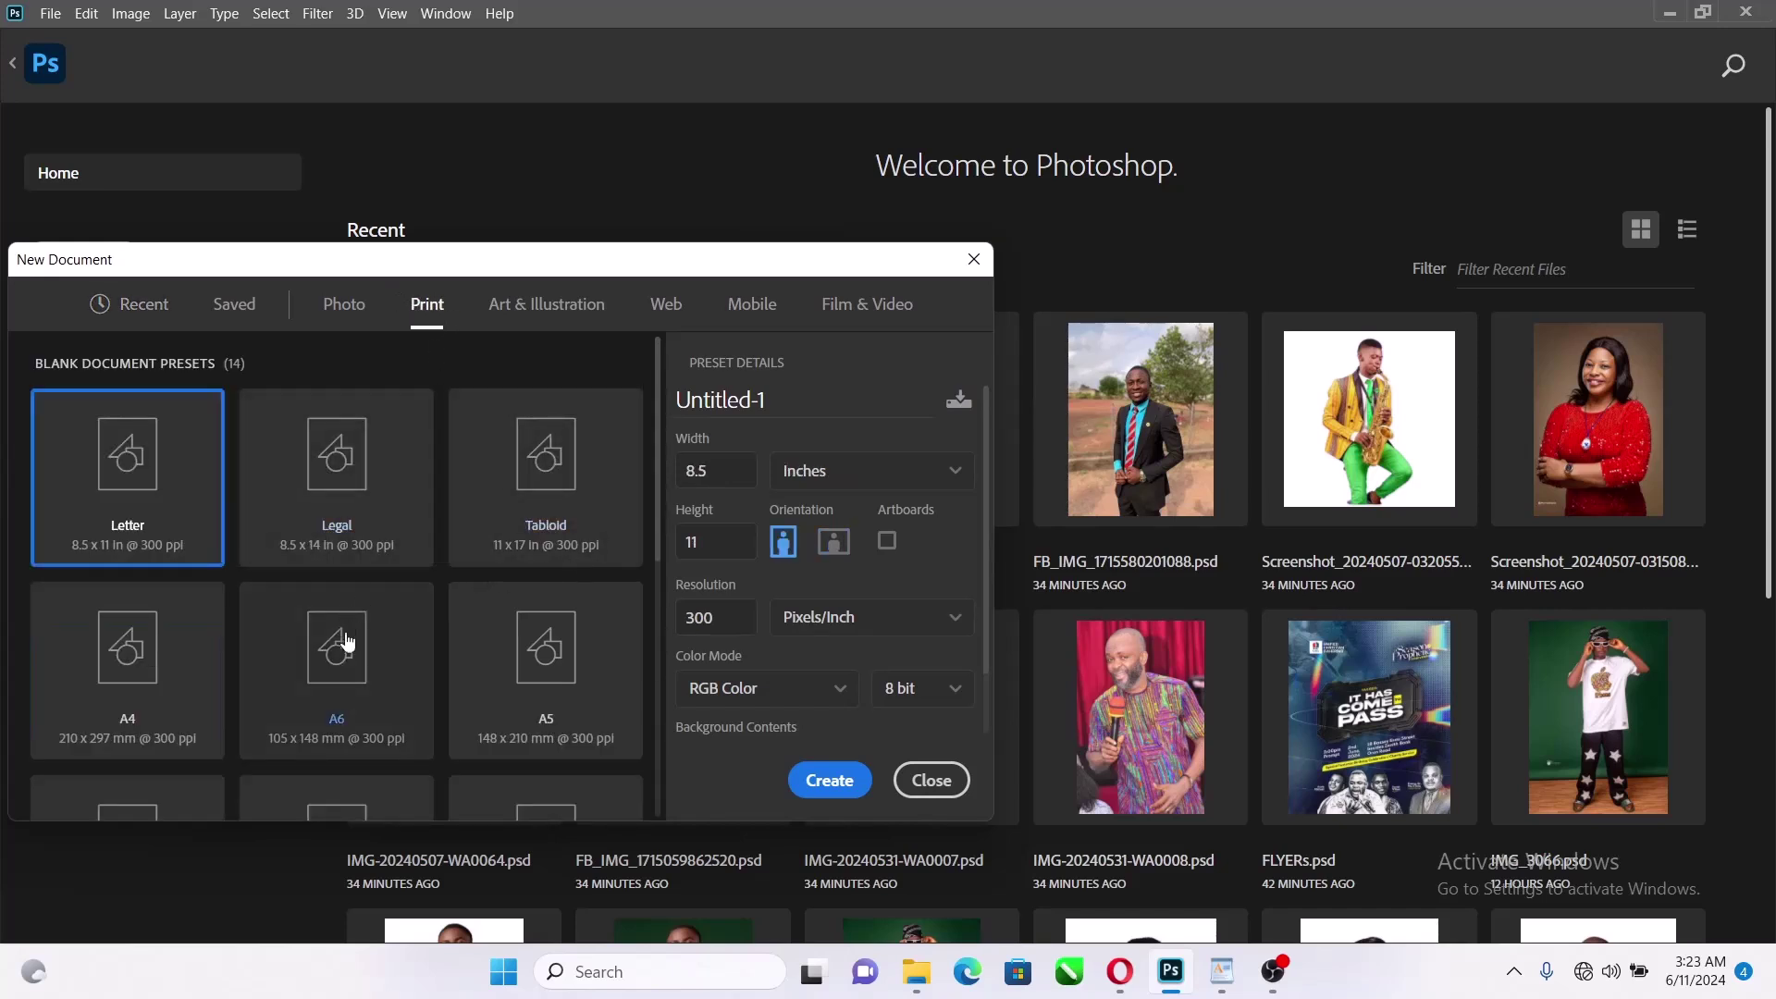
pyautogui.click(366, 685)
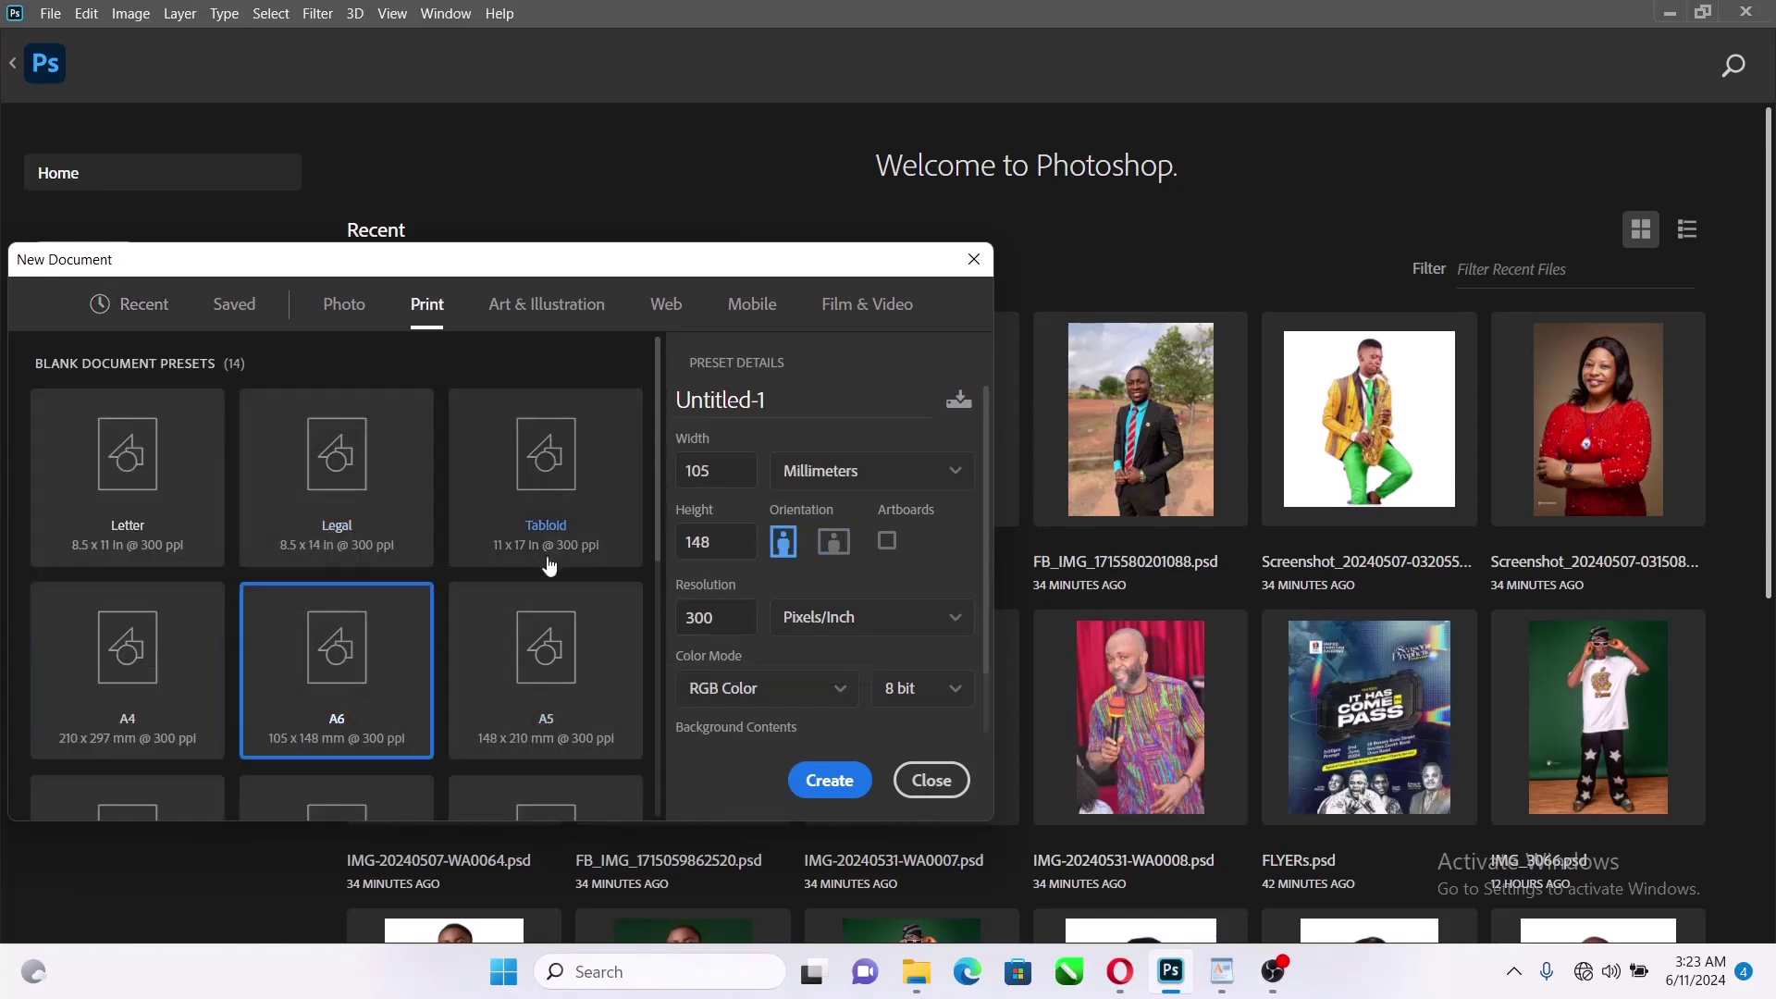
pyautogui.scroll(-1, 565, 528)
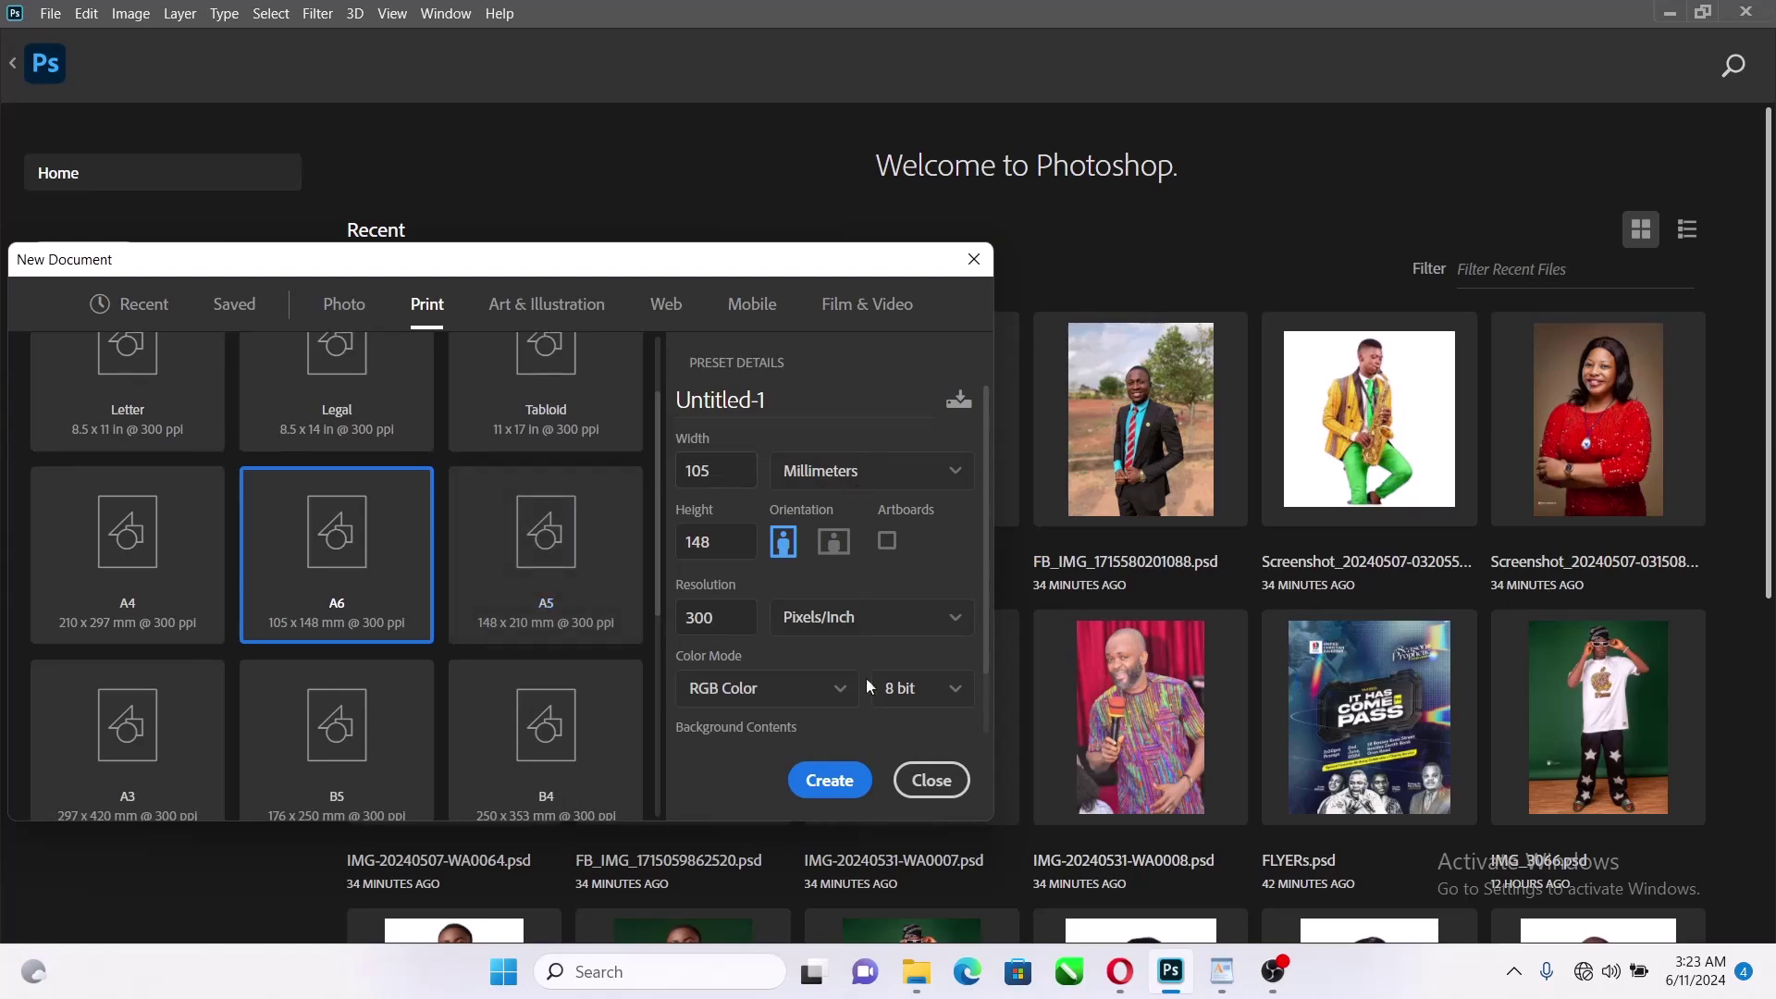
pyautogui.click(833, 780)
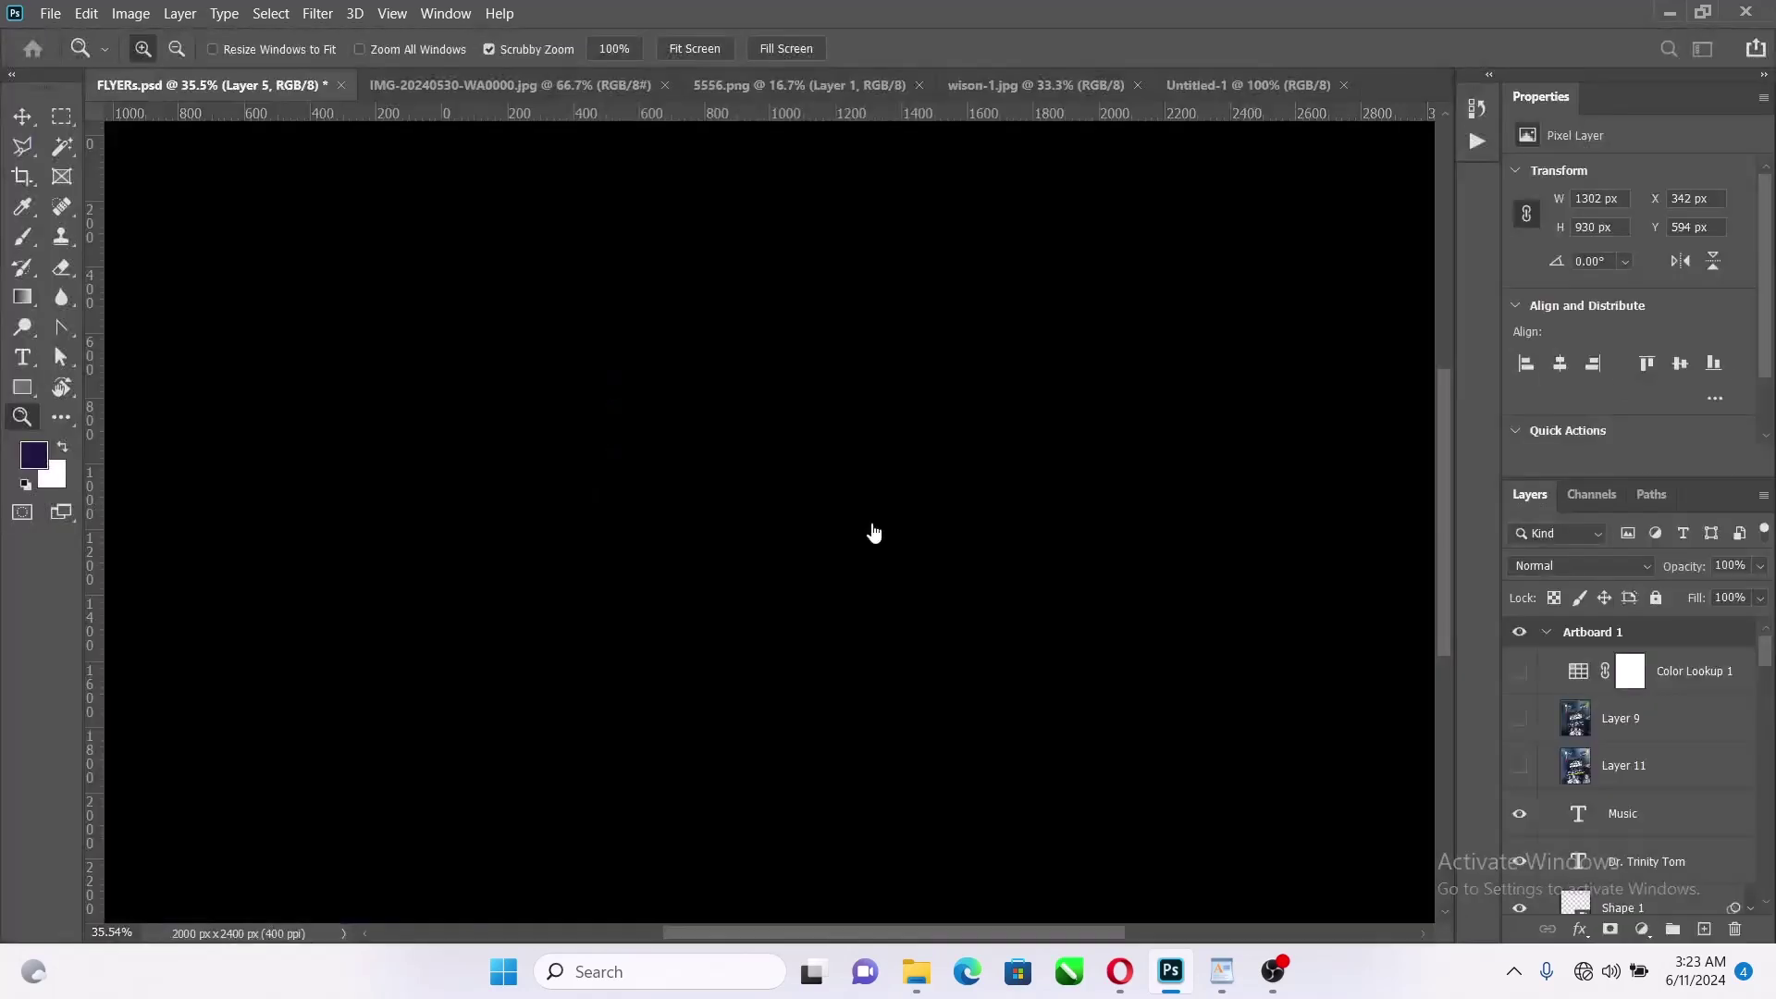
pyautogui.scroll(-2, 885, 503)
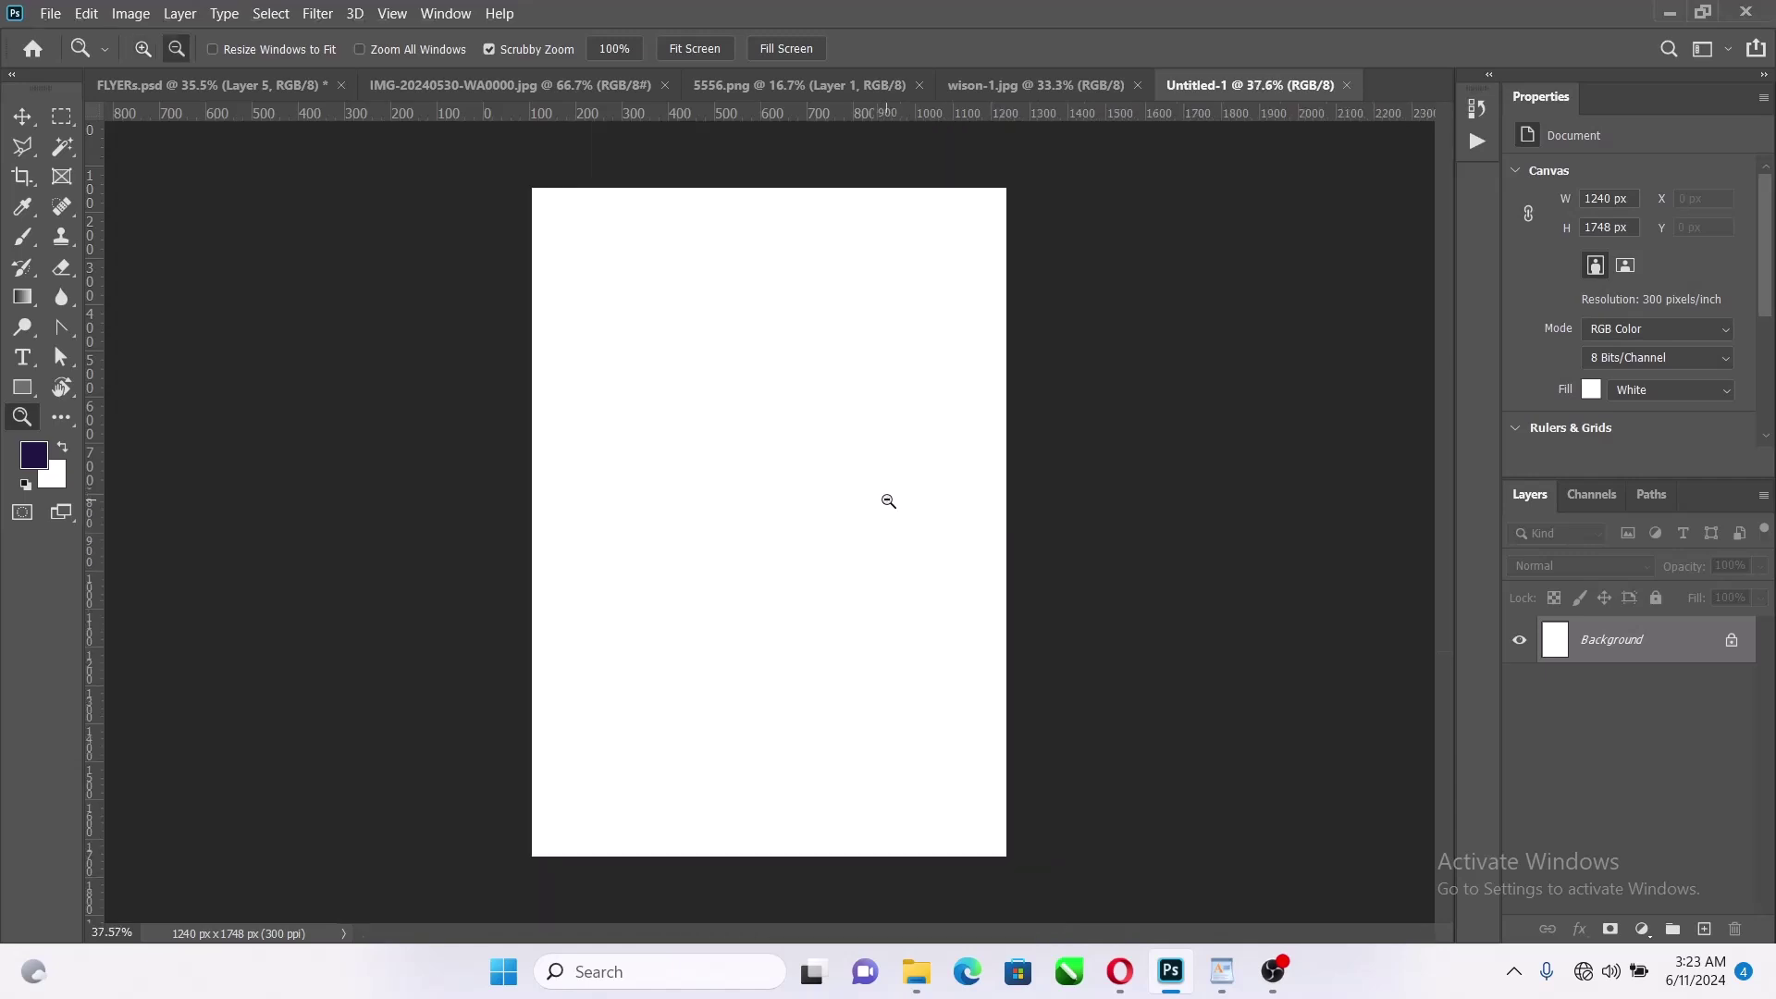
pyautogui.scroll(1, 897, 431)
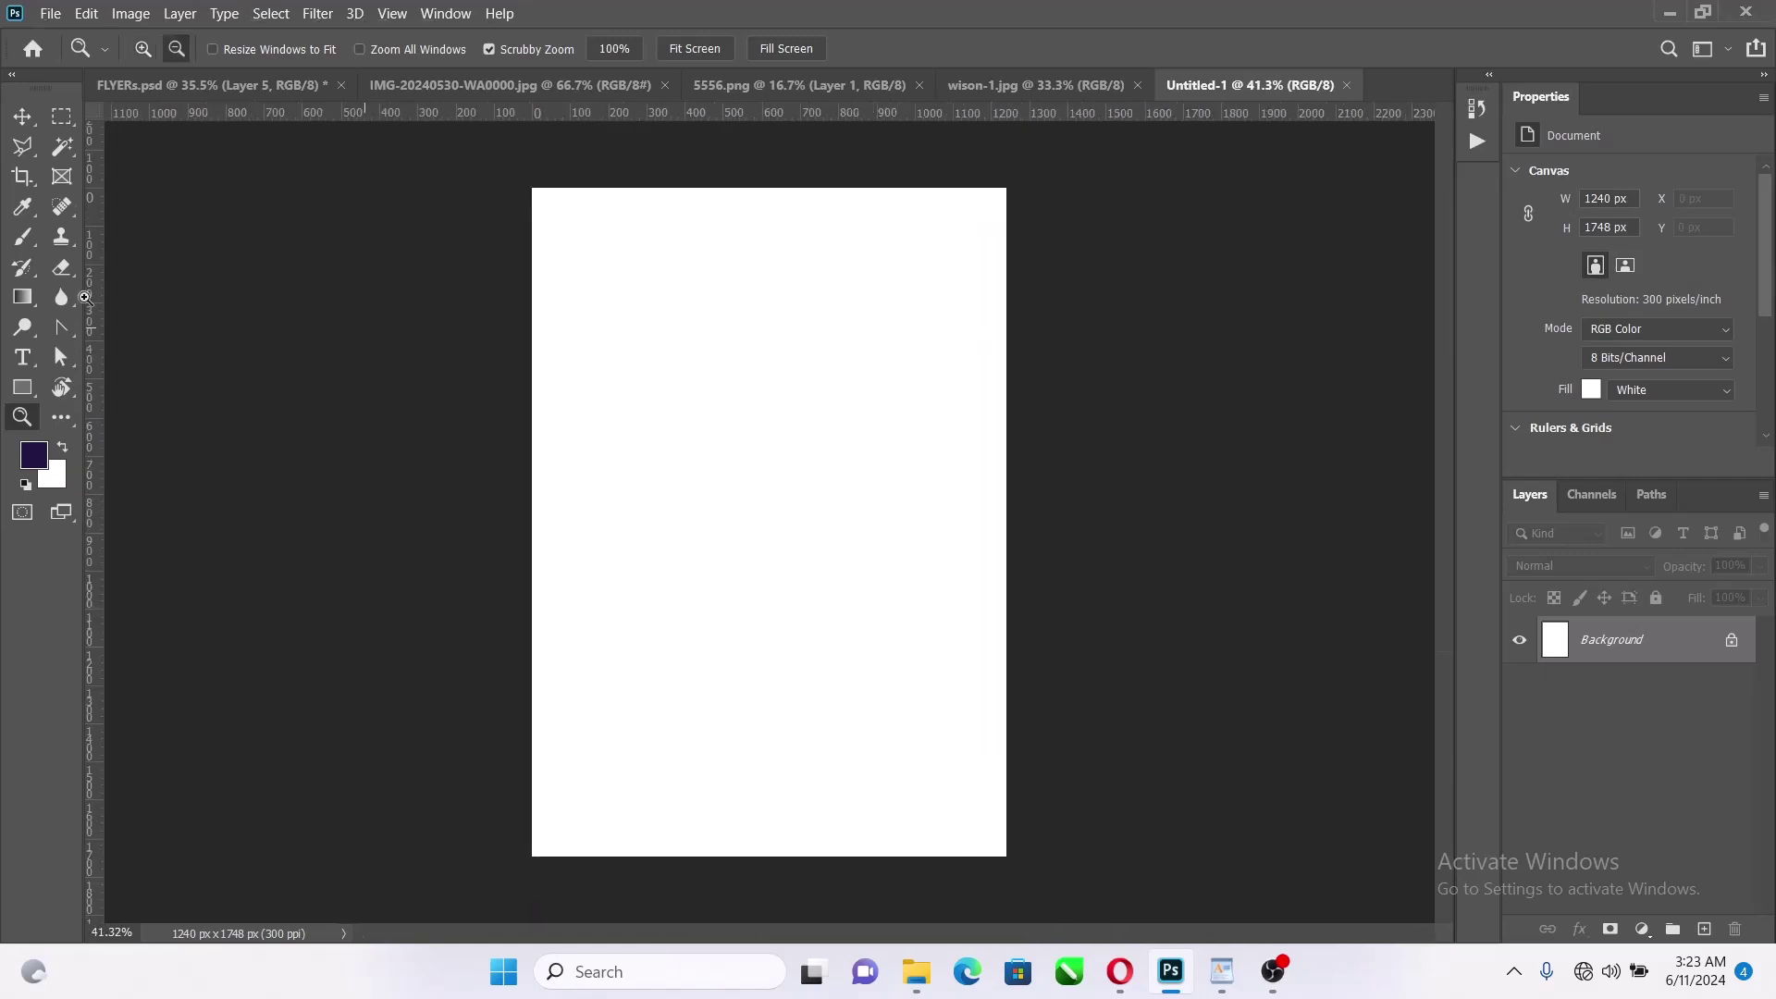
# Crop the canvas outward to widen it to 1342 × 1748 px
pyautogui.click(23, 179)
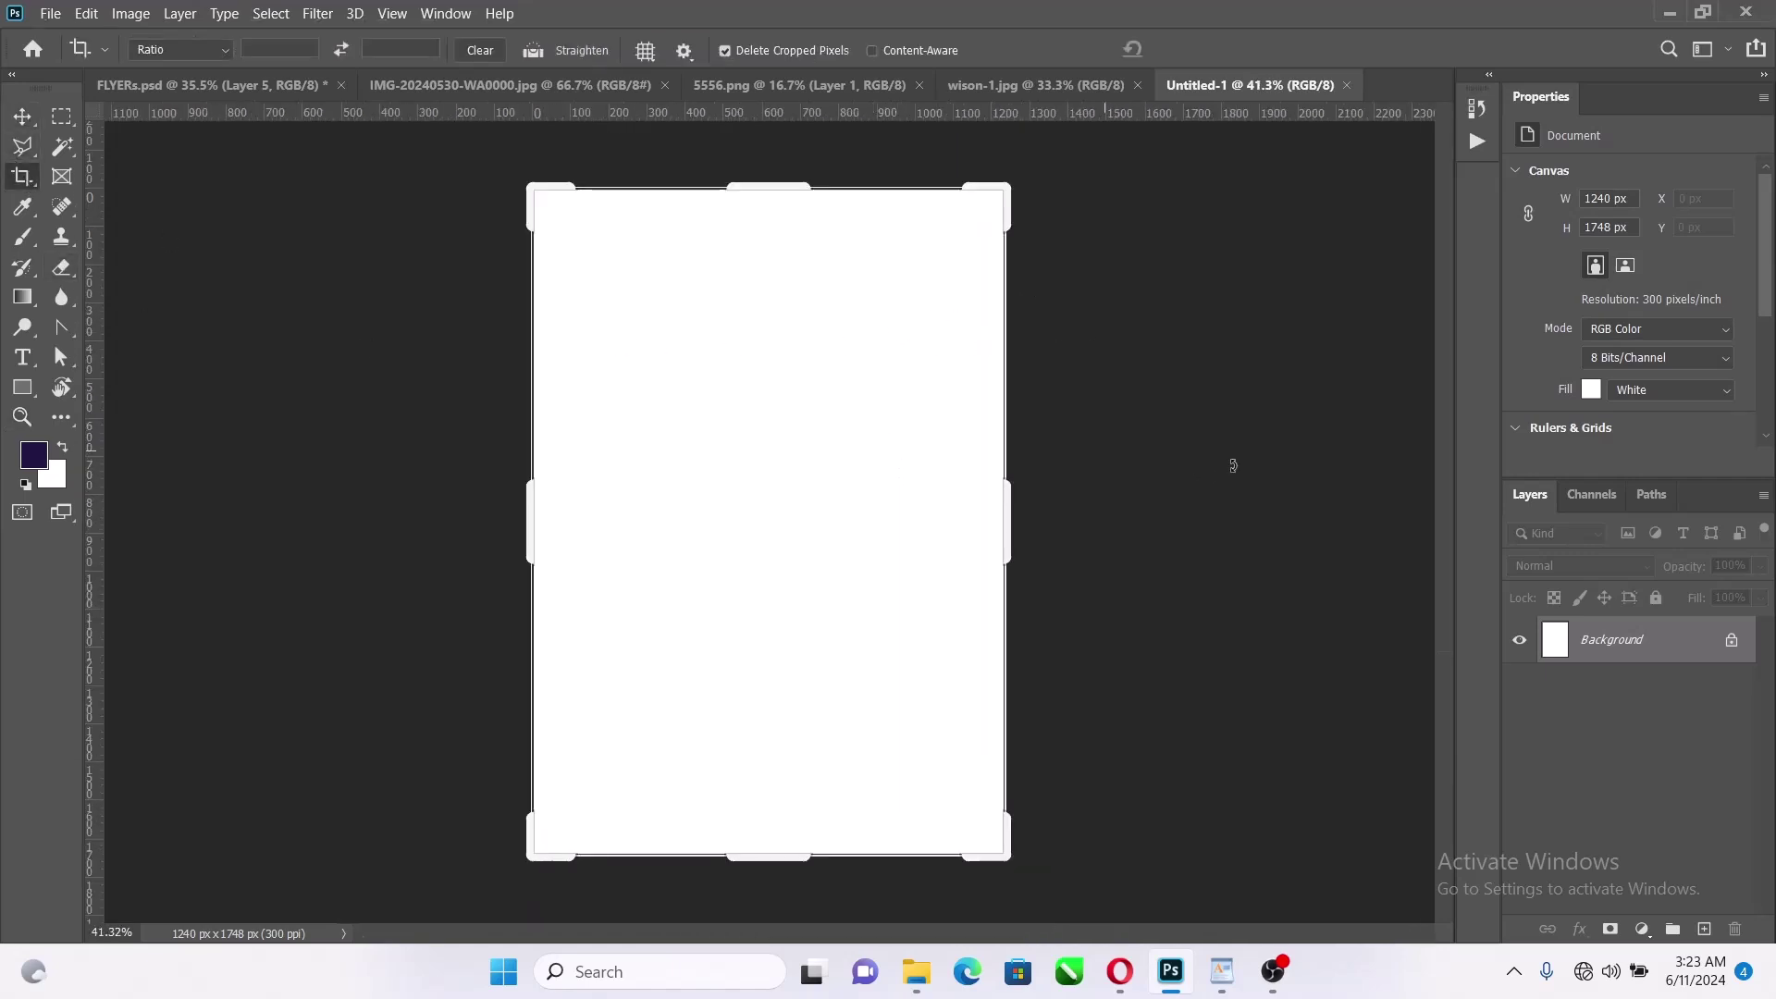
pyautogui.moveTo(1007, 515)
pyautogui.mouseDown()
pyautogui.moveTo(1019, 487)
pyautogui.moveTo(1031, 500)
pyautogui.mouseUp()
pyautogui.click(1211, 48)
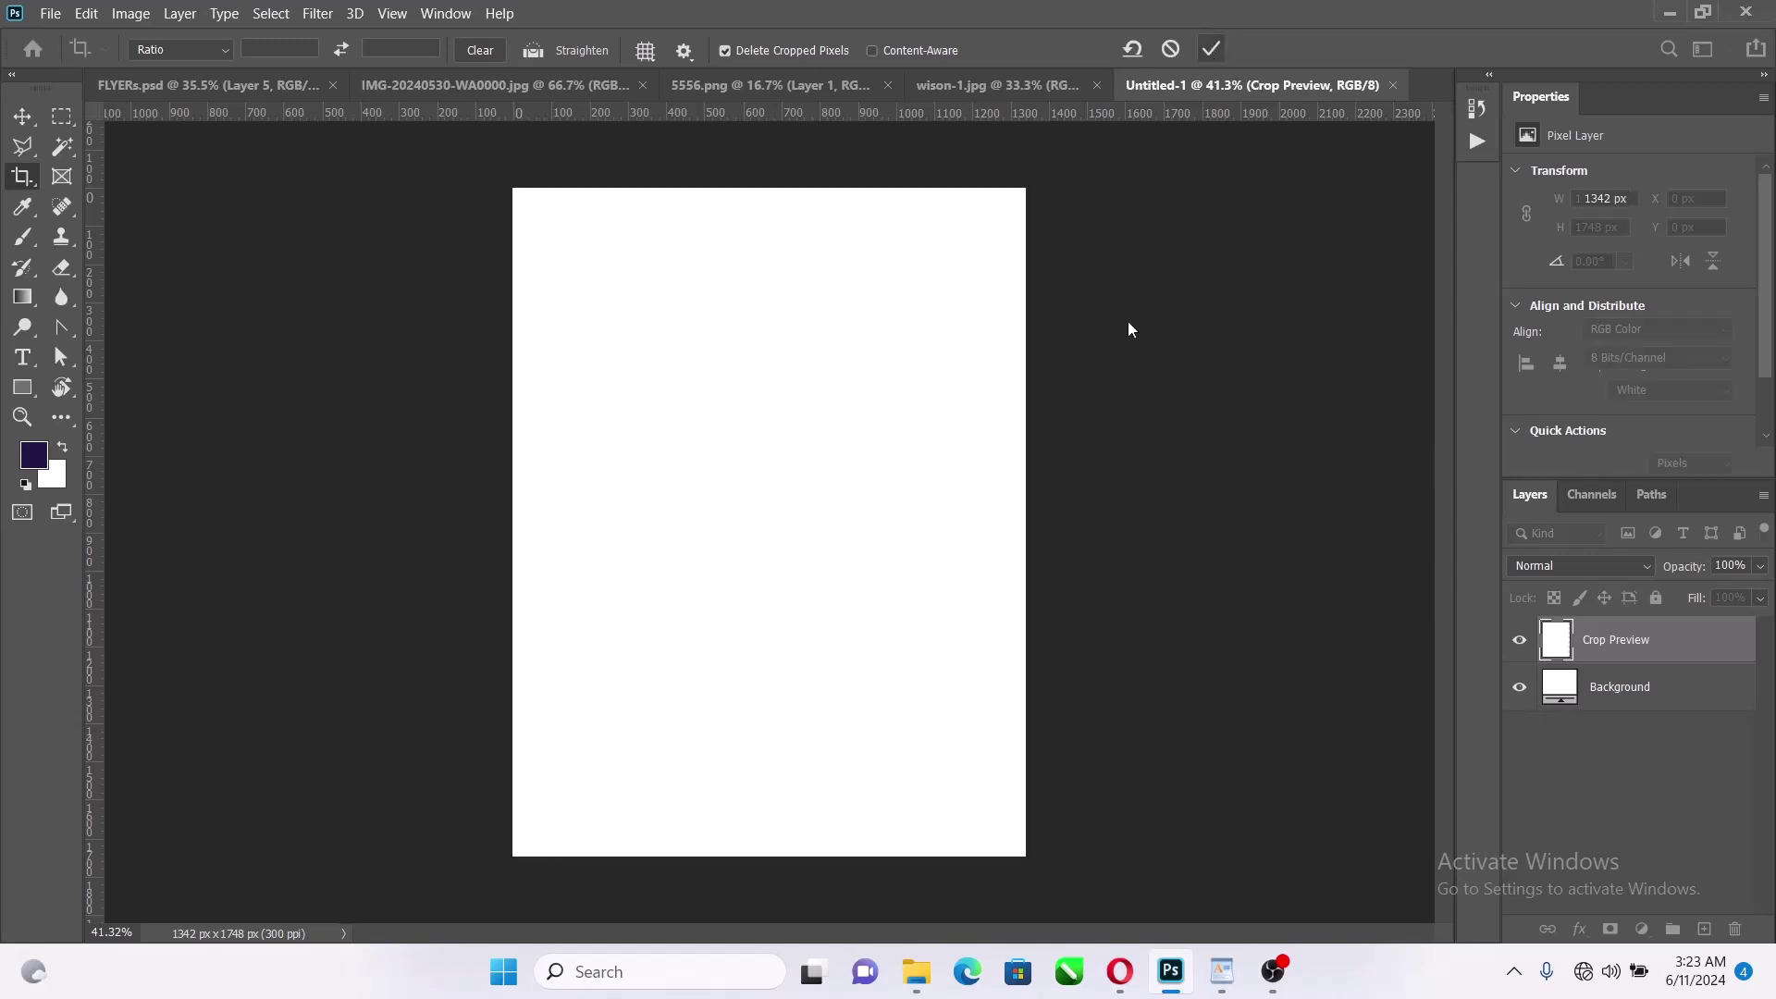
pyautogui.scroll(2, 760, 471)
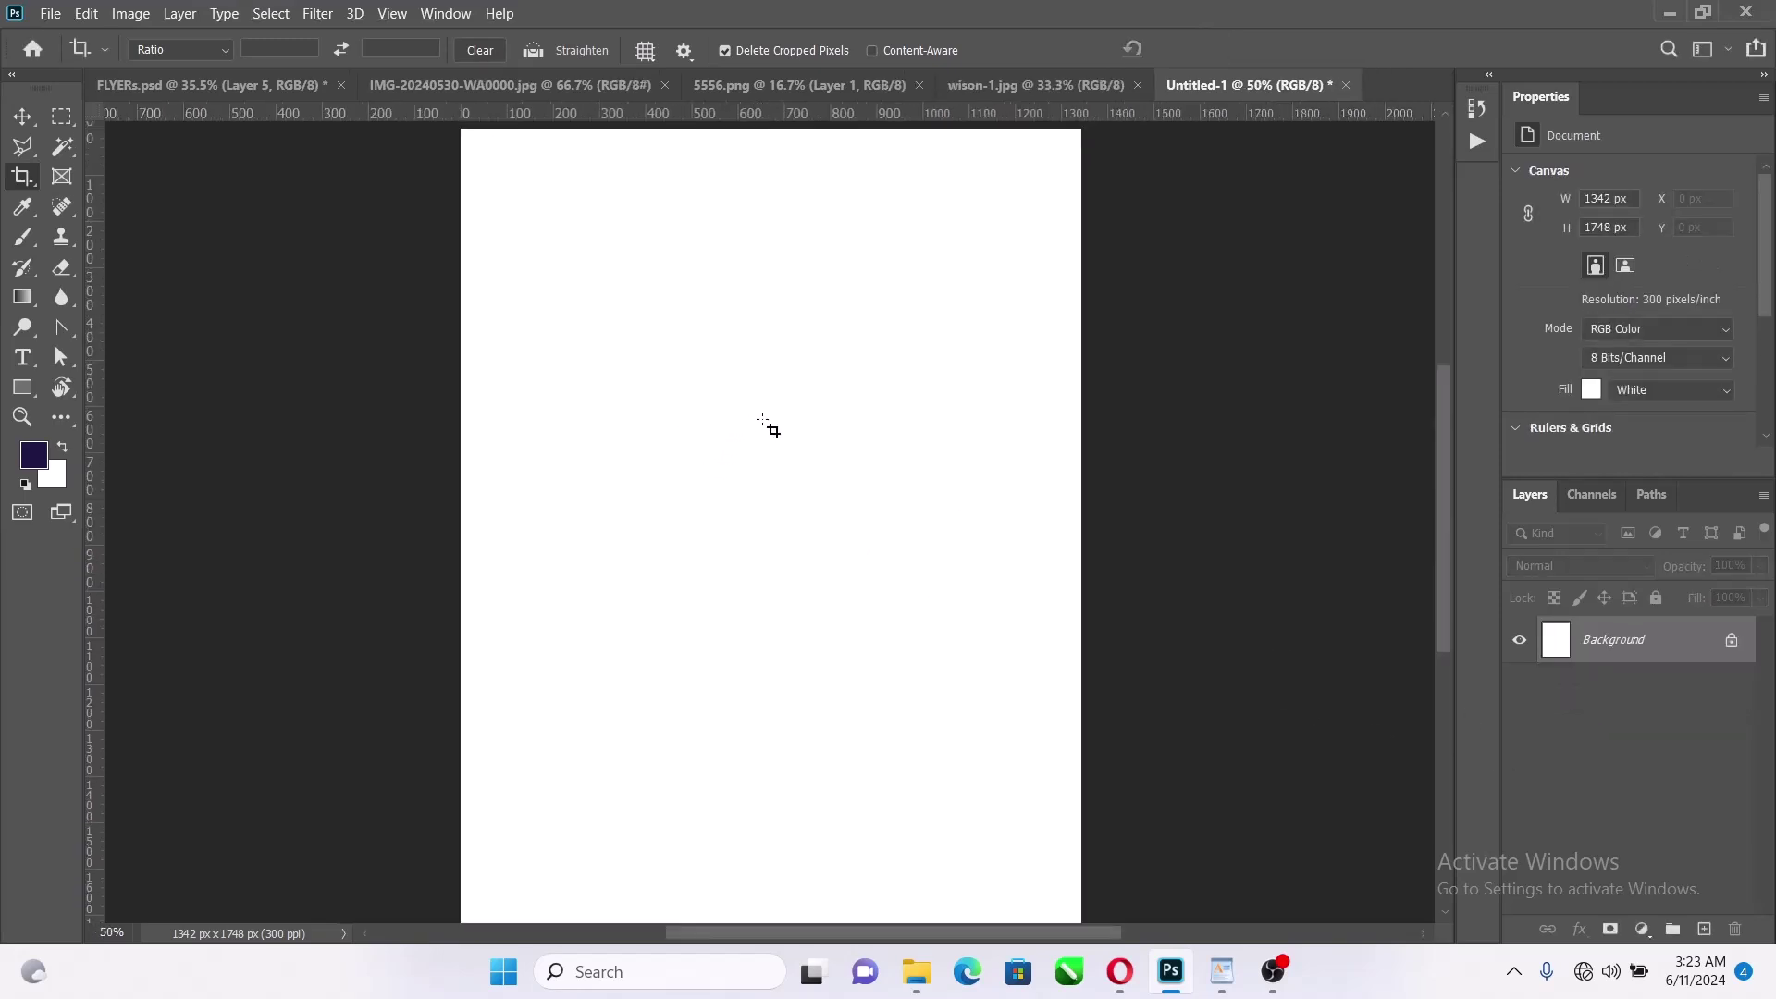
pyautogui.scroll(-1, 760, 426)
pyautogui.click(23, 116)
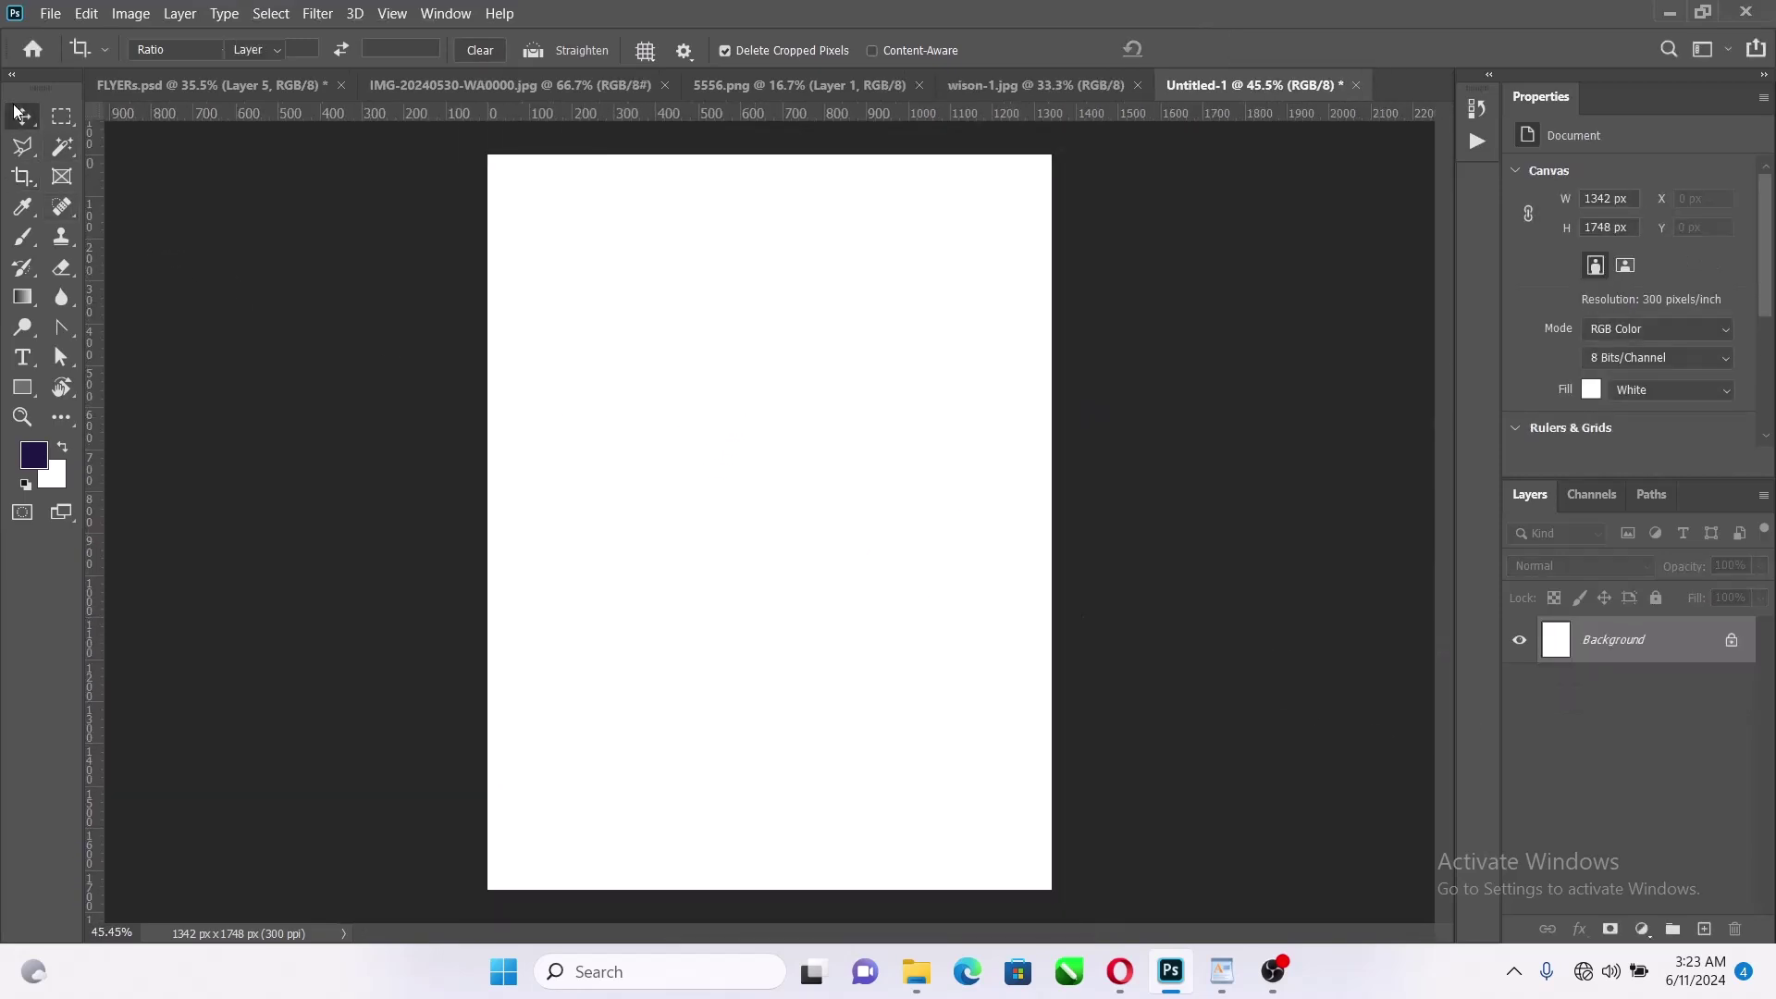
# Open Documents > Video > Come to Pass and drag the cross photo onto the Photoshop canvas
pyautogui.click(917, 972)
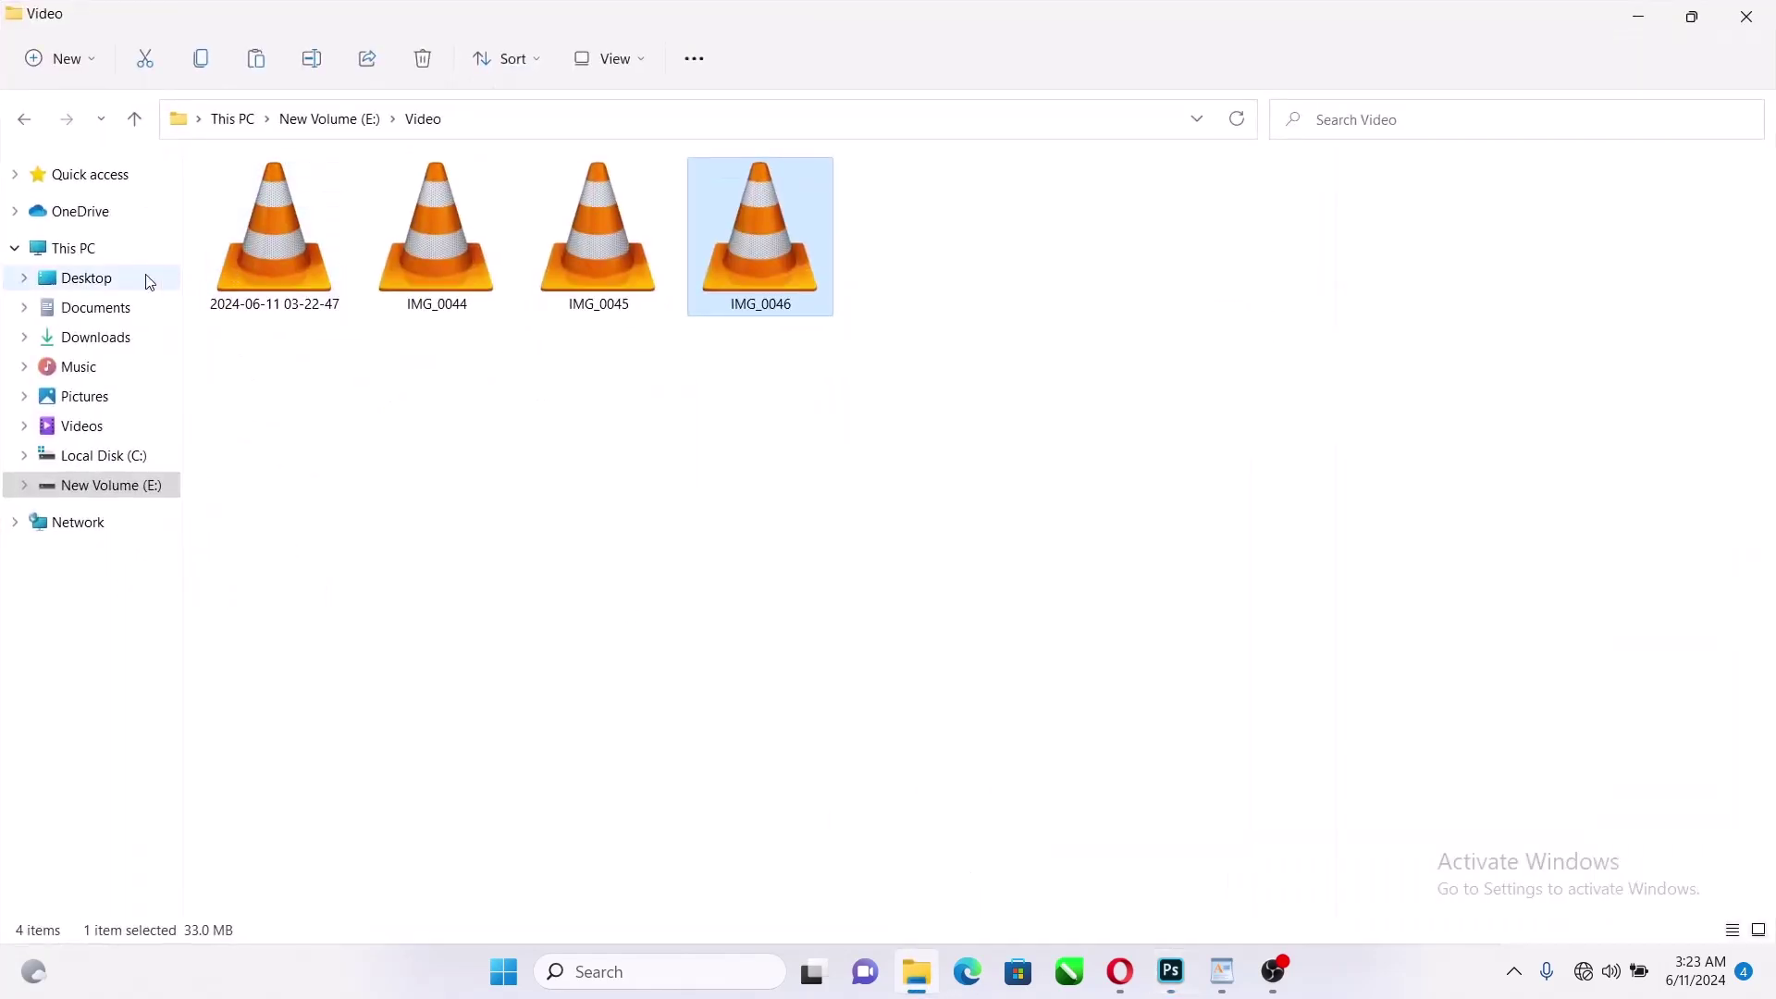
pyautogui.click(80, 317)
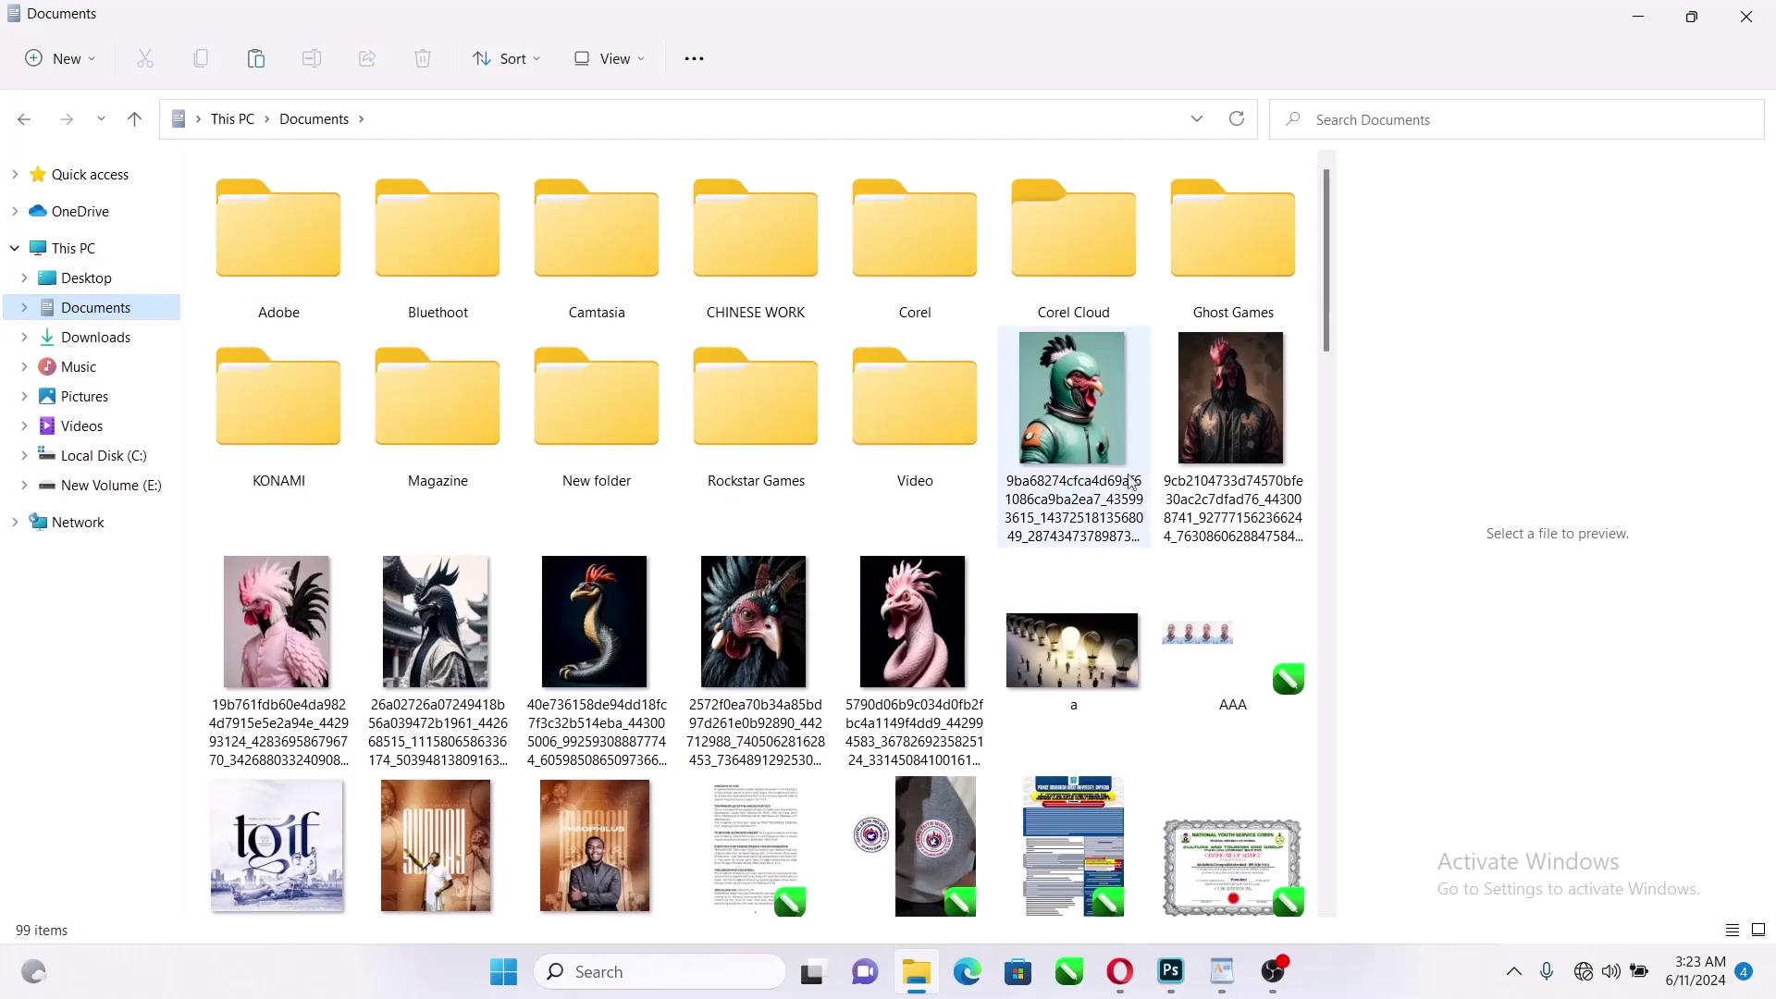
pyautogui.doubleClick(911, 408)
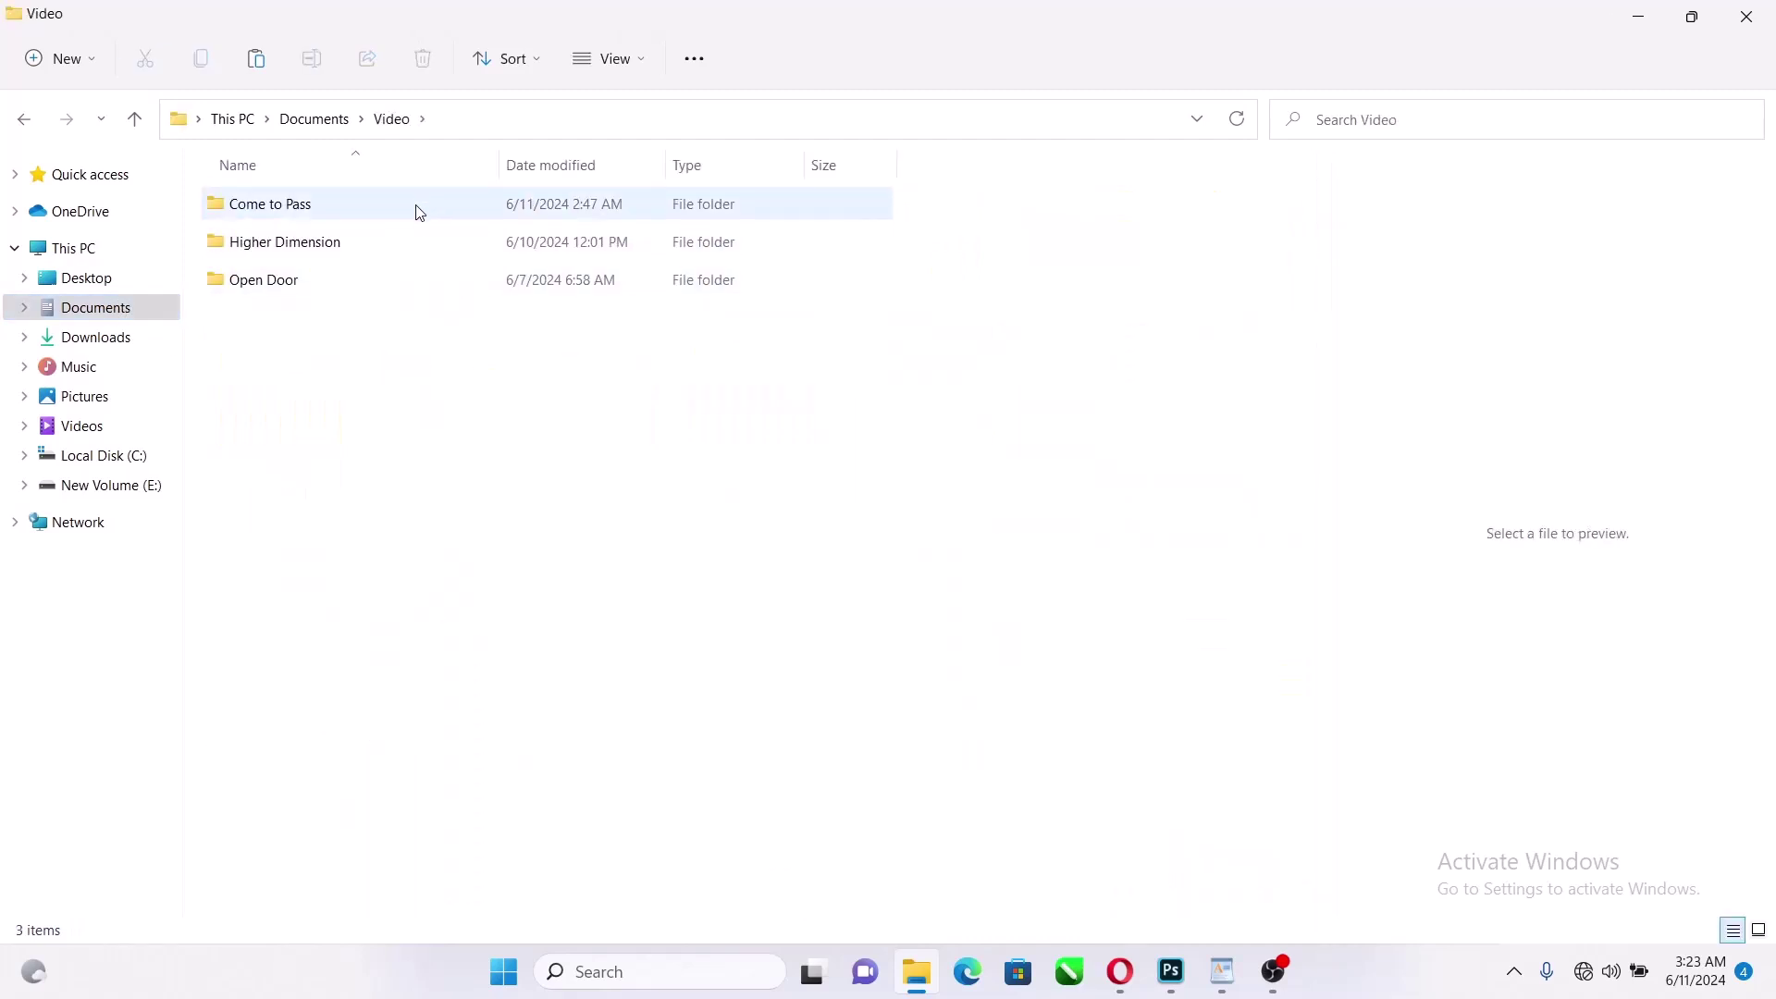
pyautogui.click(419, 207)
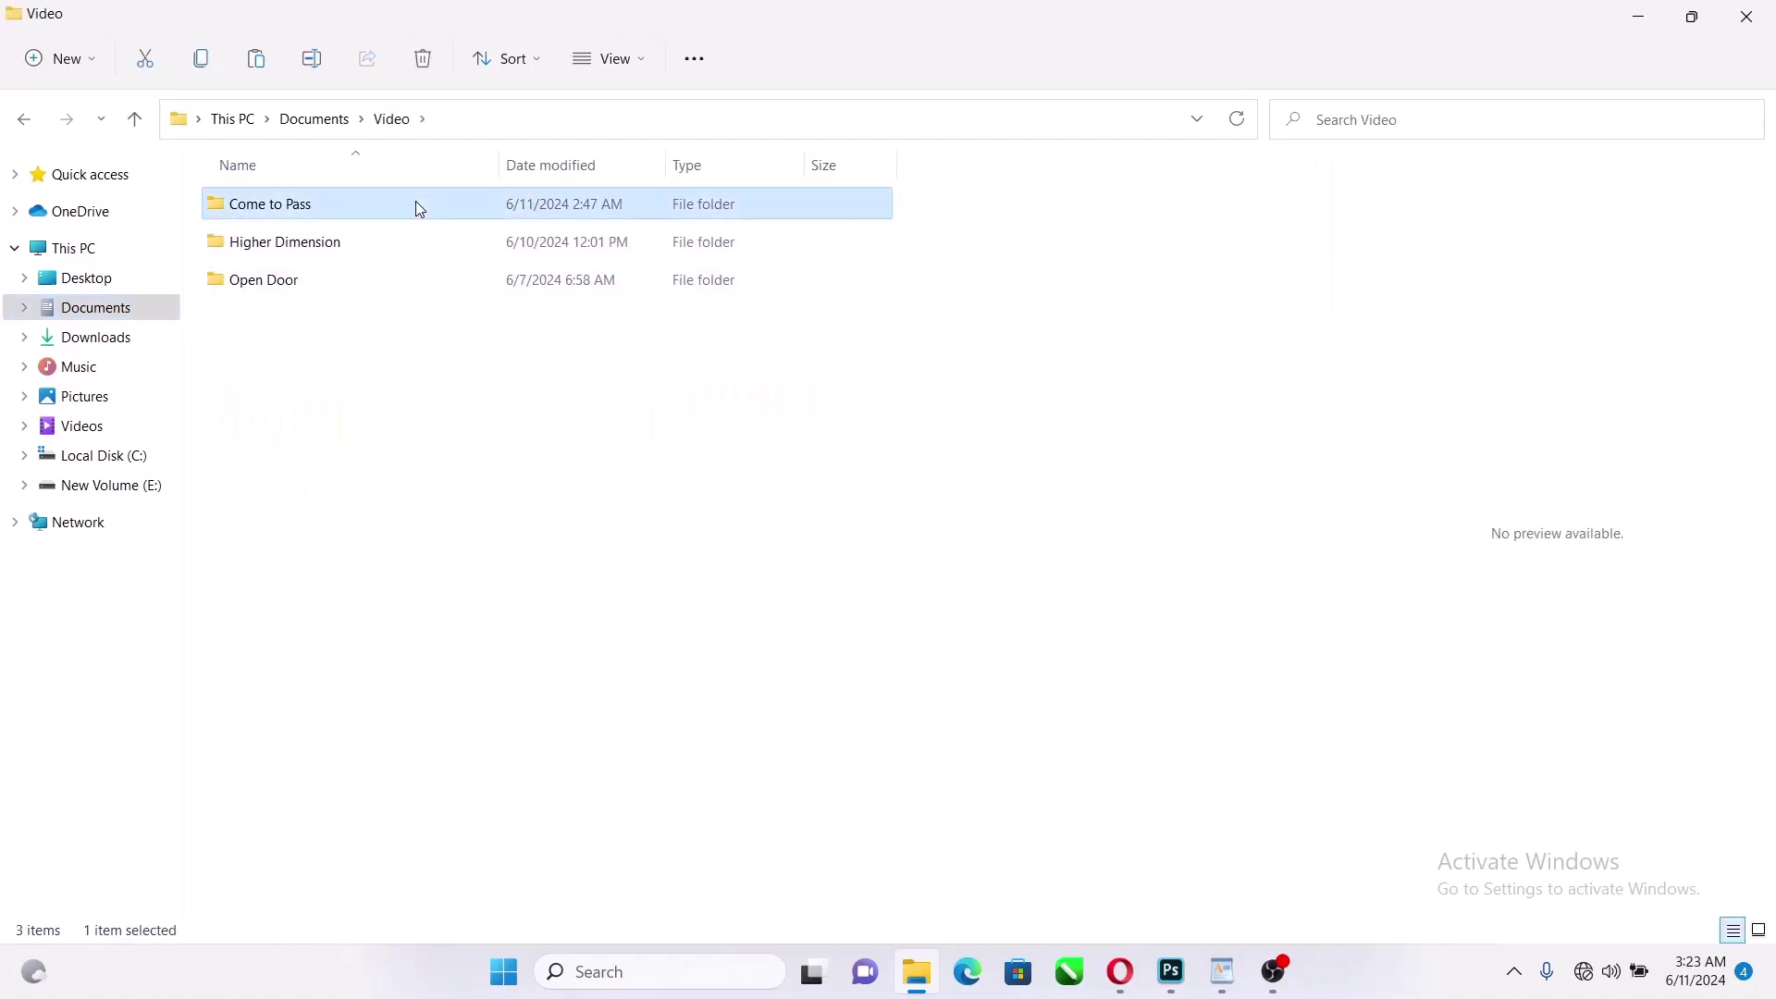
pyautogui.doubleClick(418, 205)
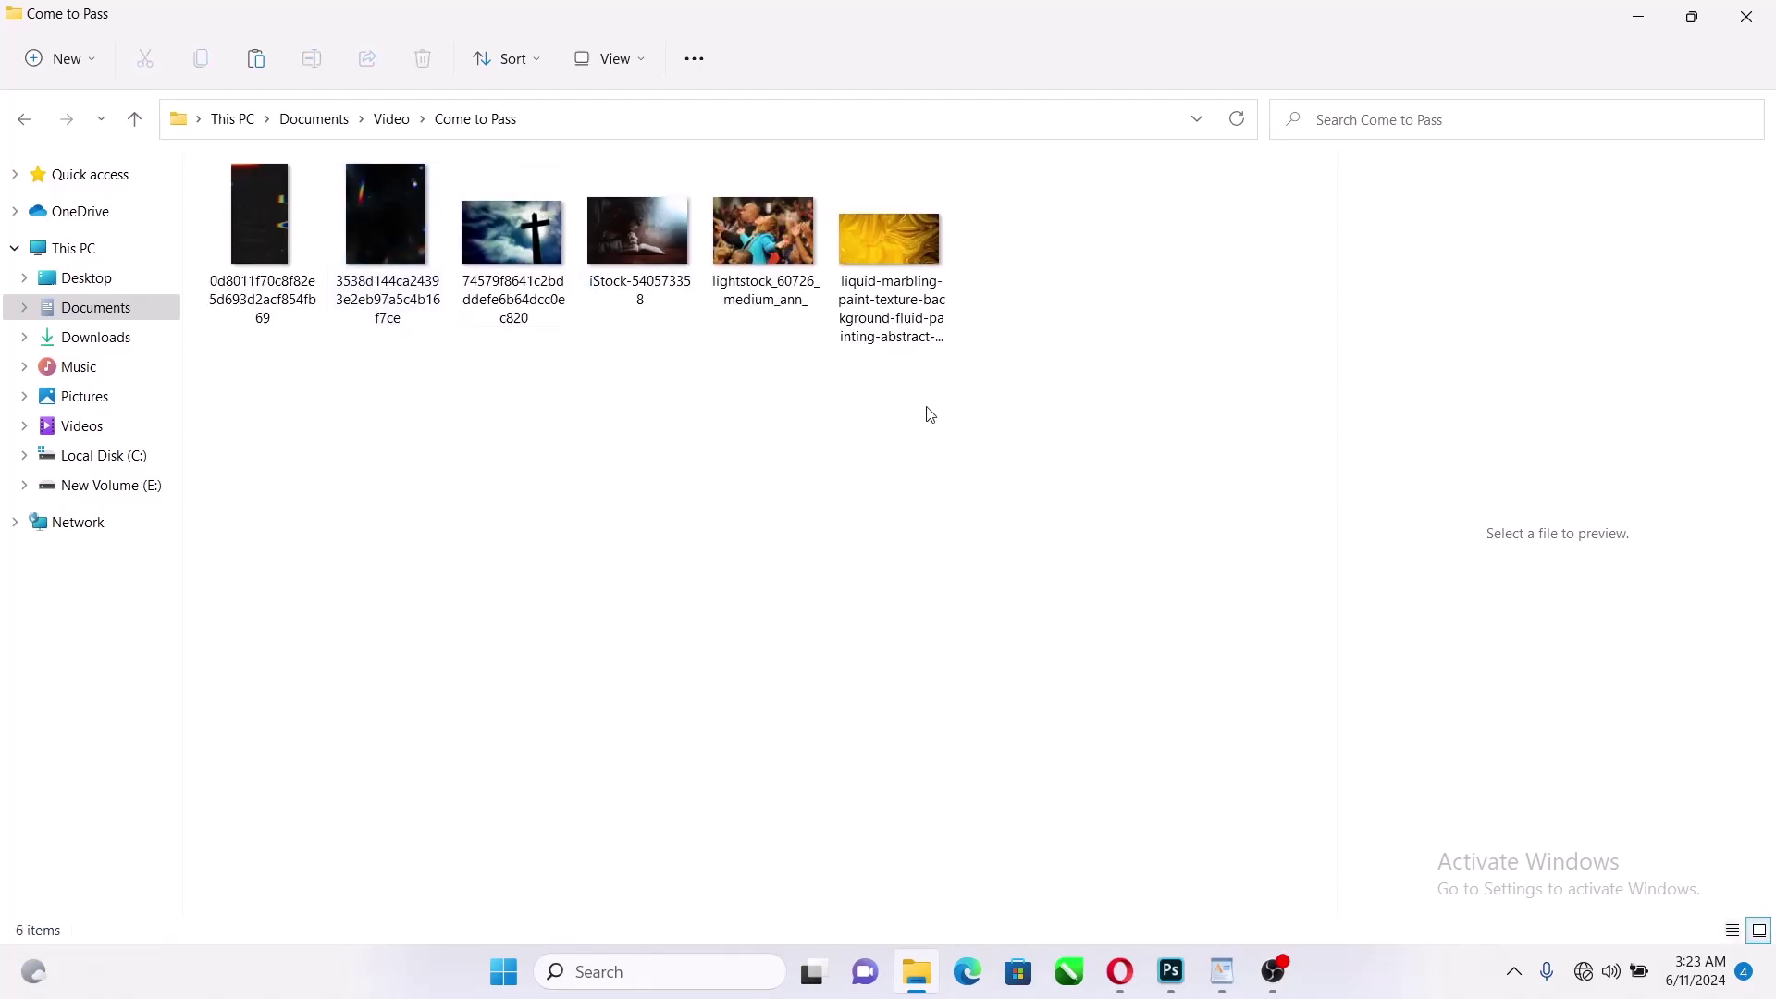
pyautogui.click(541, 232)
pyautogui.click(1694, 19)
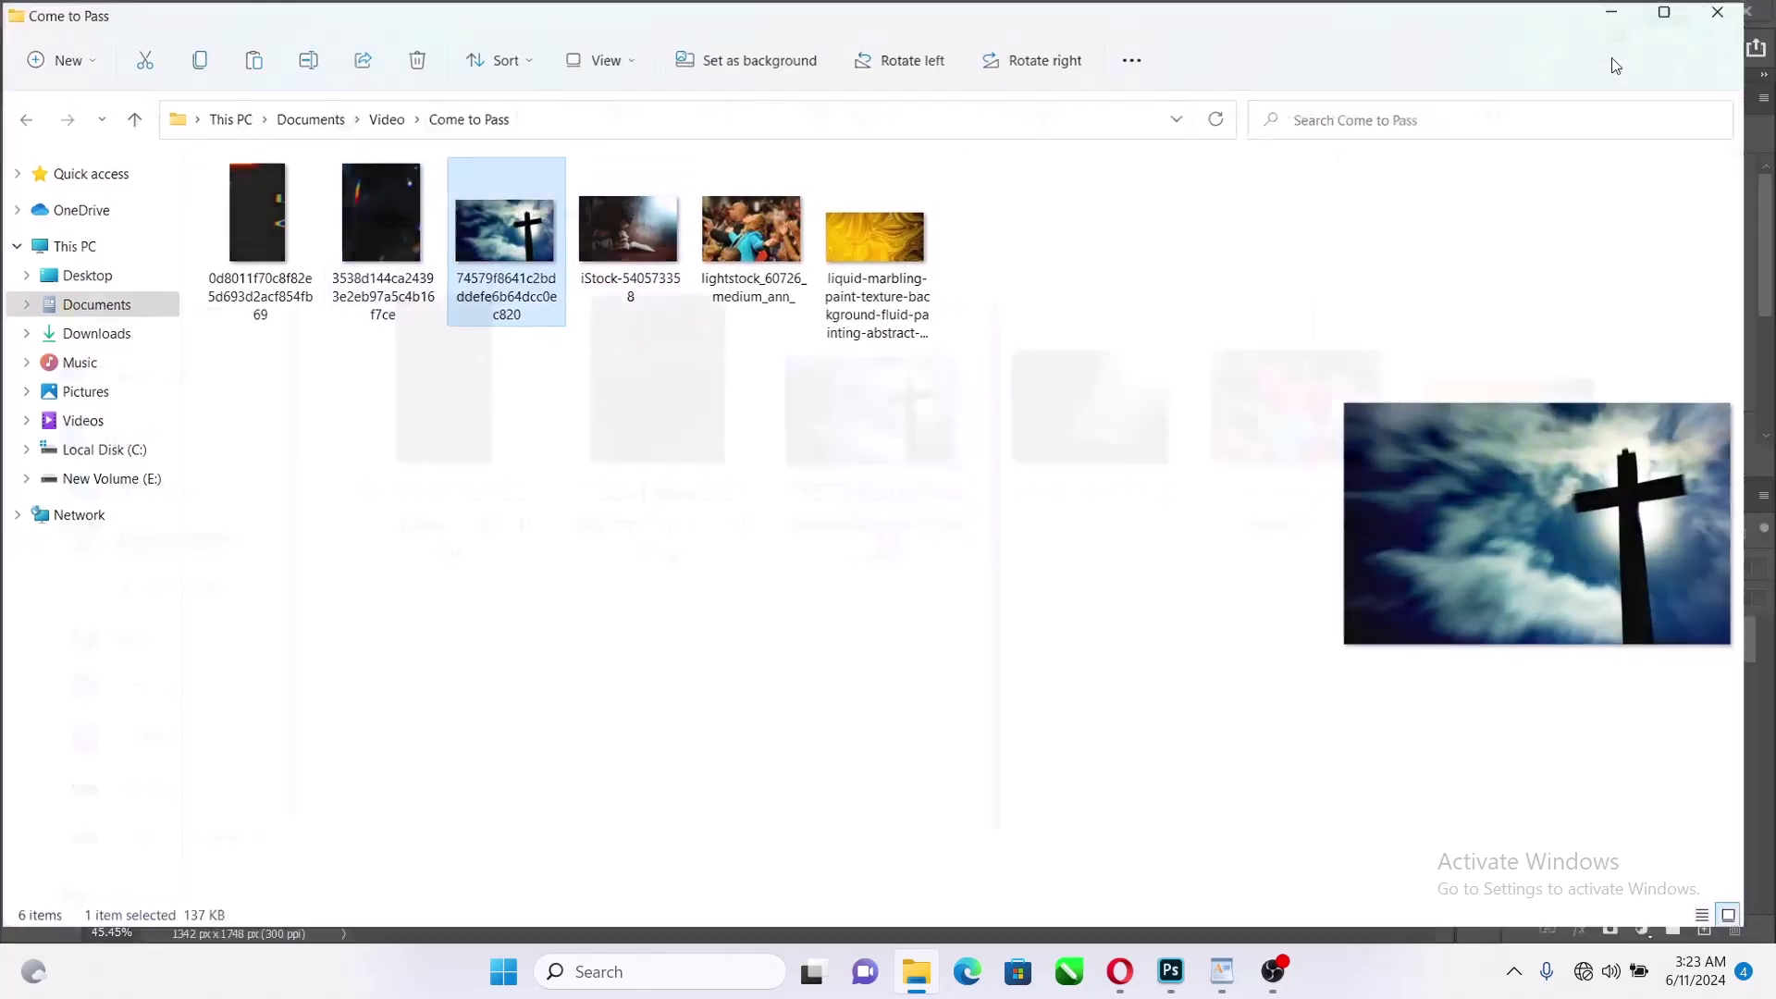
pyautogui.moveTo(590, 306); pyautogui.dragTo(801, 652)
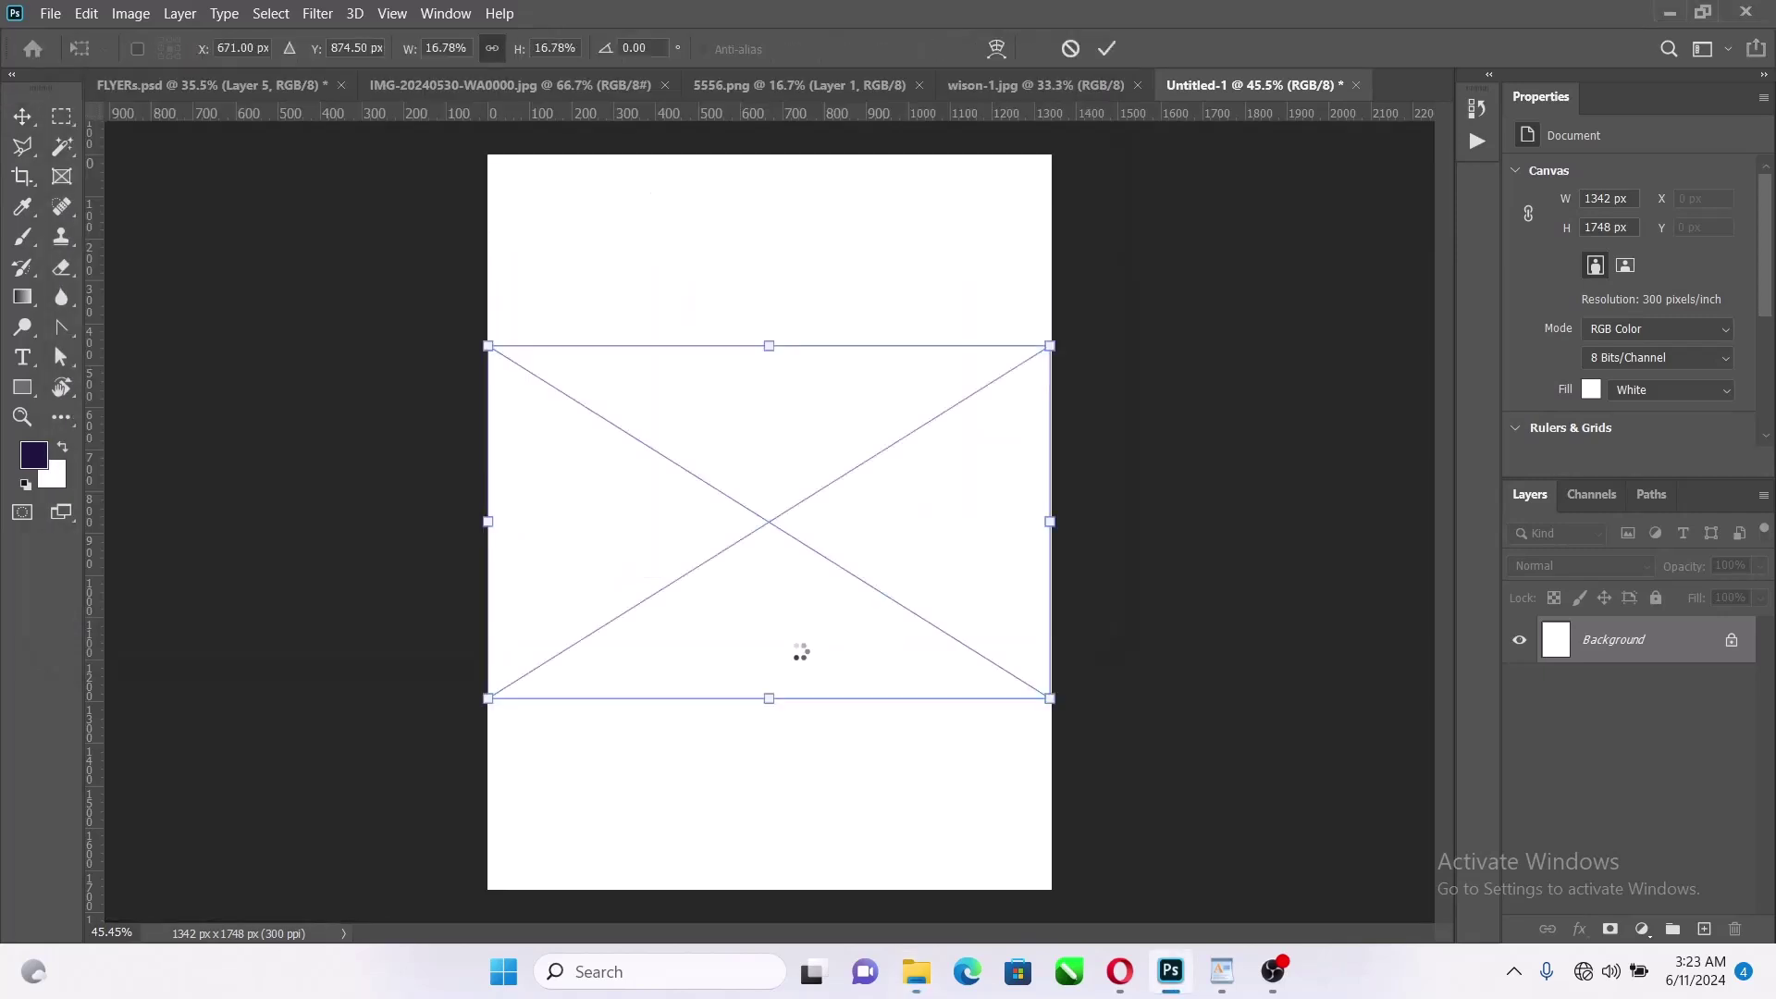
# Enlarge the placed cross photo to fill the canvas and commit it
pyautogui.moveTo(768, 345); pyautogui.dragTo(889, 127)
pyautogui.moveTo(741, 420); pyautogui.dragTo(853, 415)
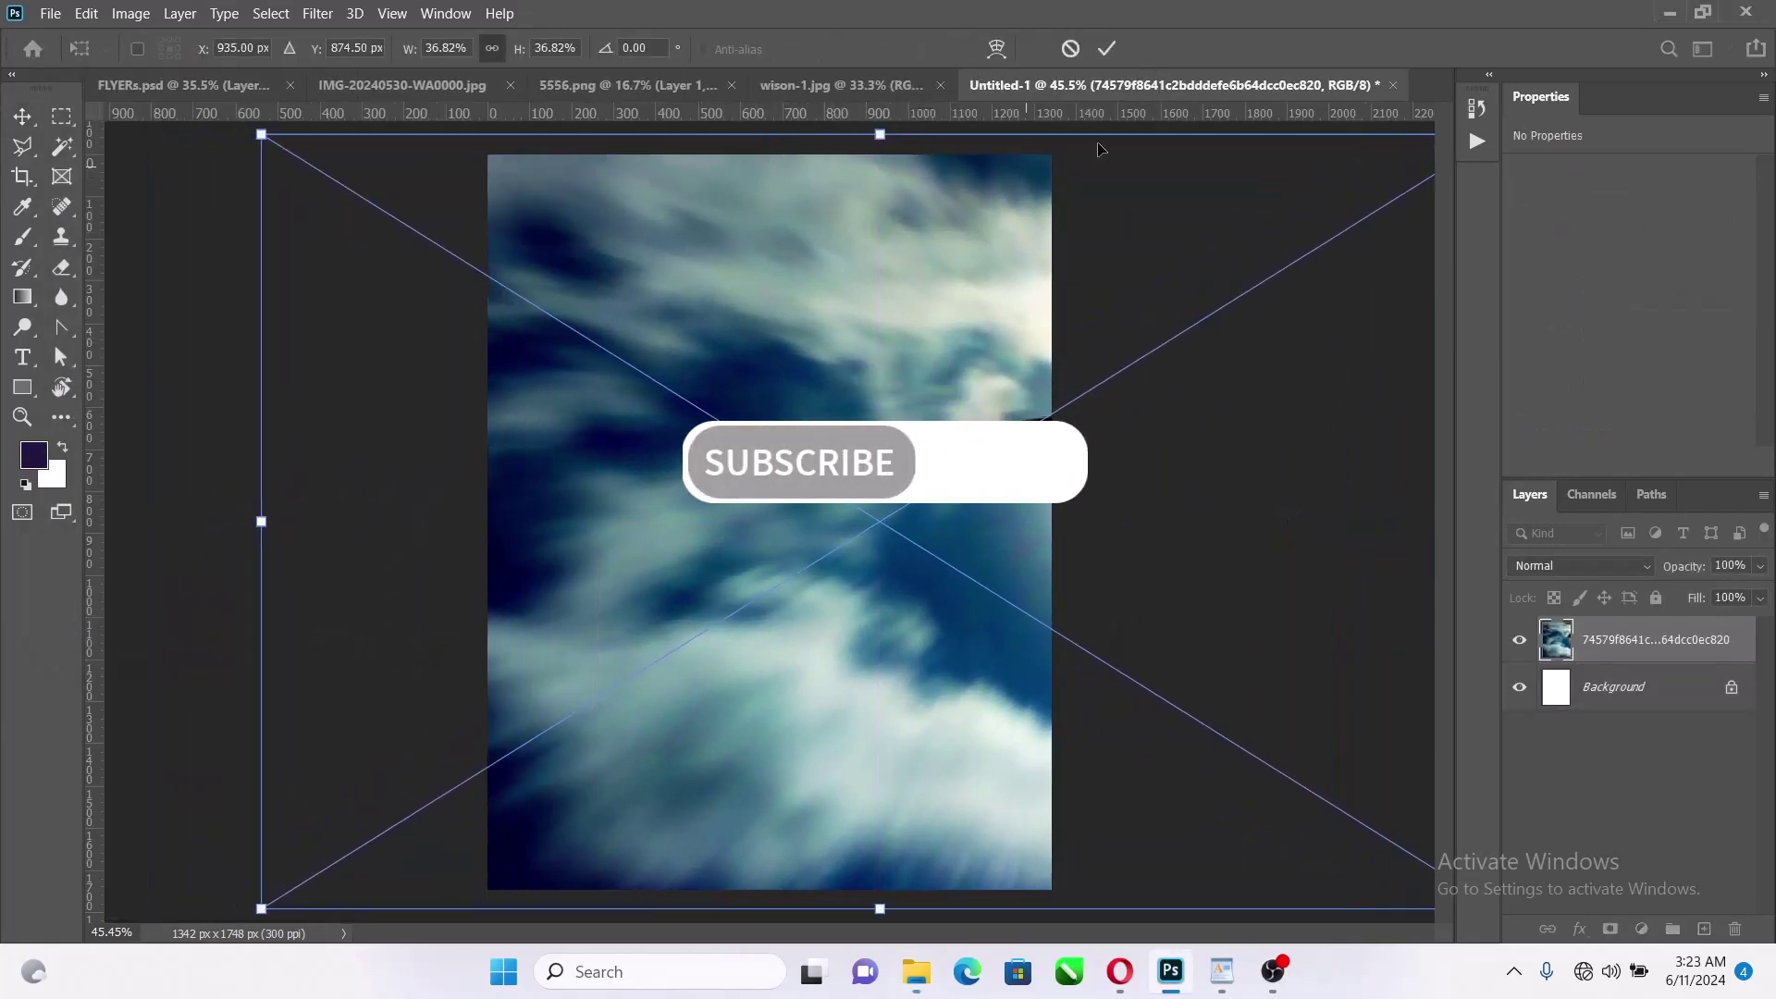
pyautogui.click(1107, 48)
# Apply a 135.9 px Gaussian Blur smart filter and shift the blurred layer across the canvas
pyautogui.click(317, 13)
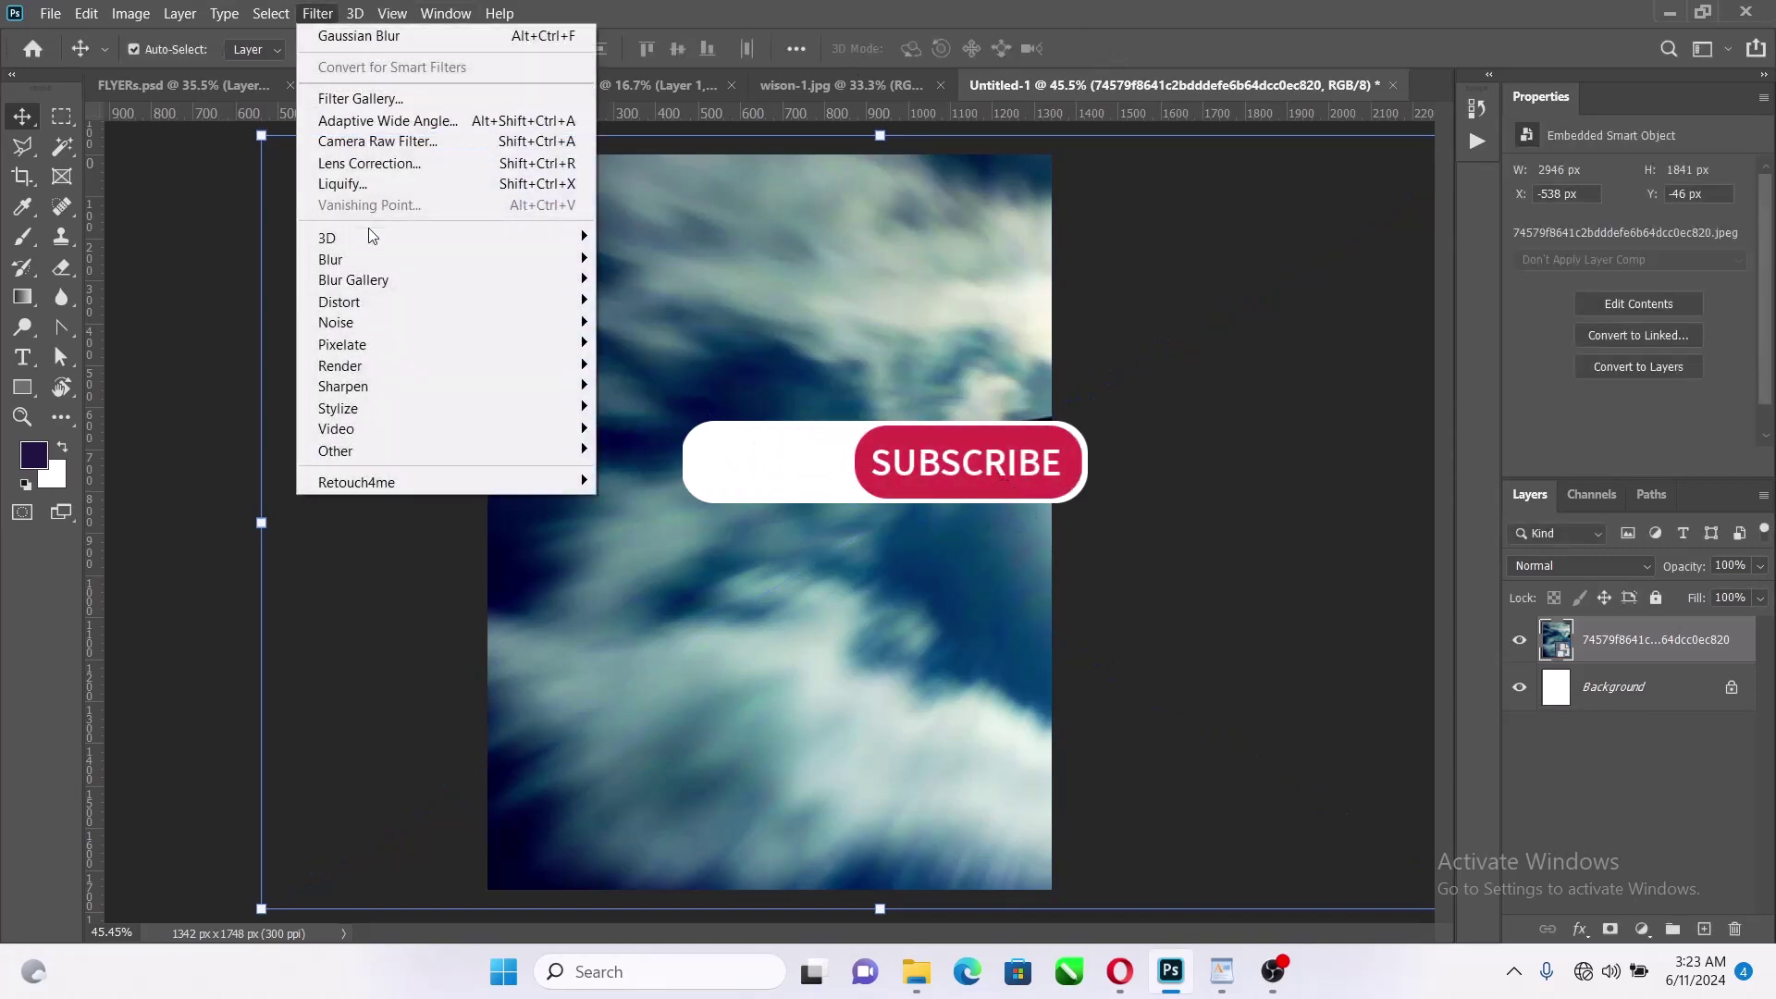
pyautogui.moveTo(363, 262)
pyautogui.click(648, 343)
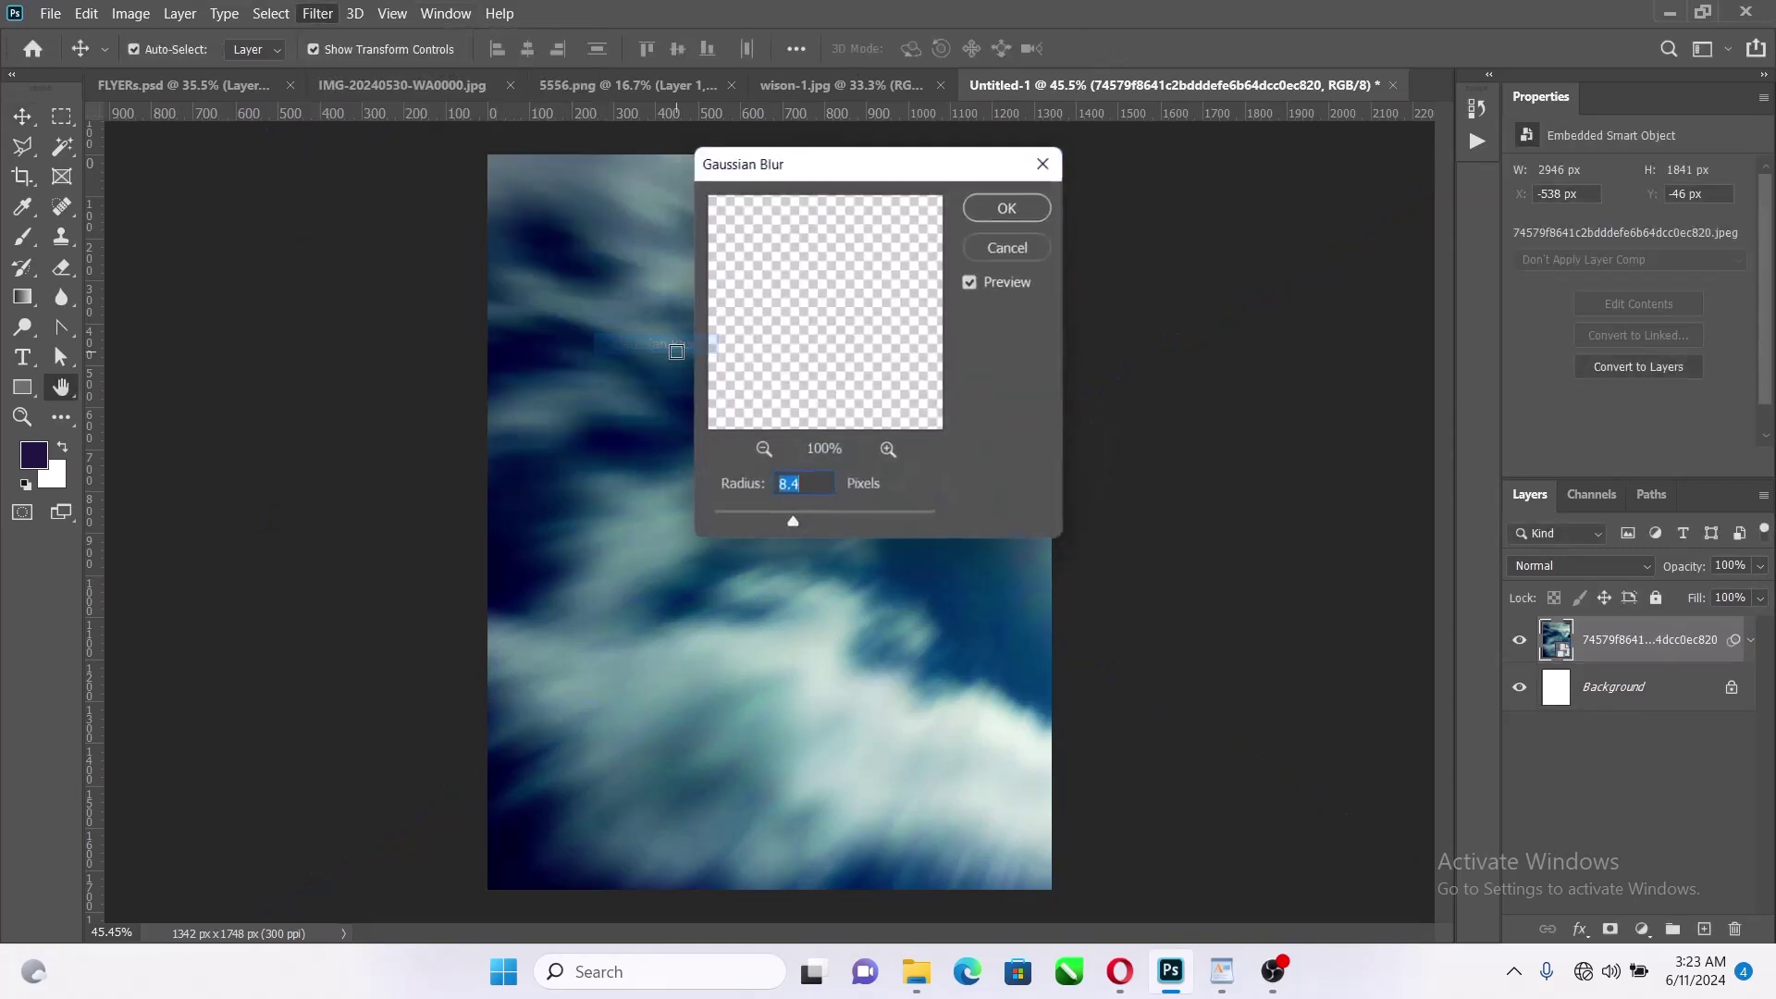
pyautogui.moveTo(829, 518); pyautogui.dragTo(870, 520)
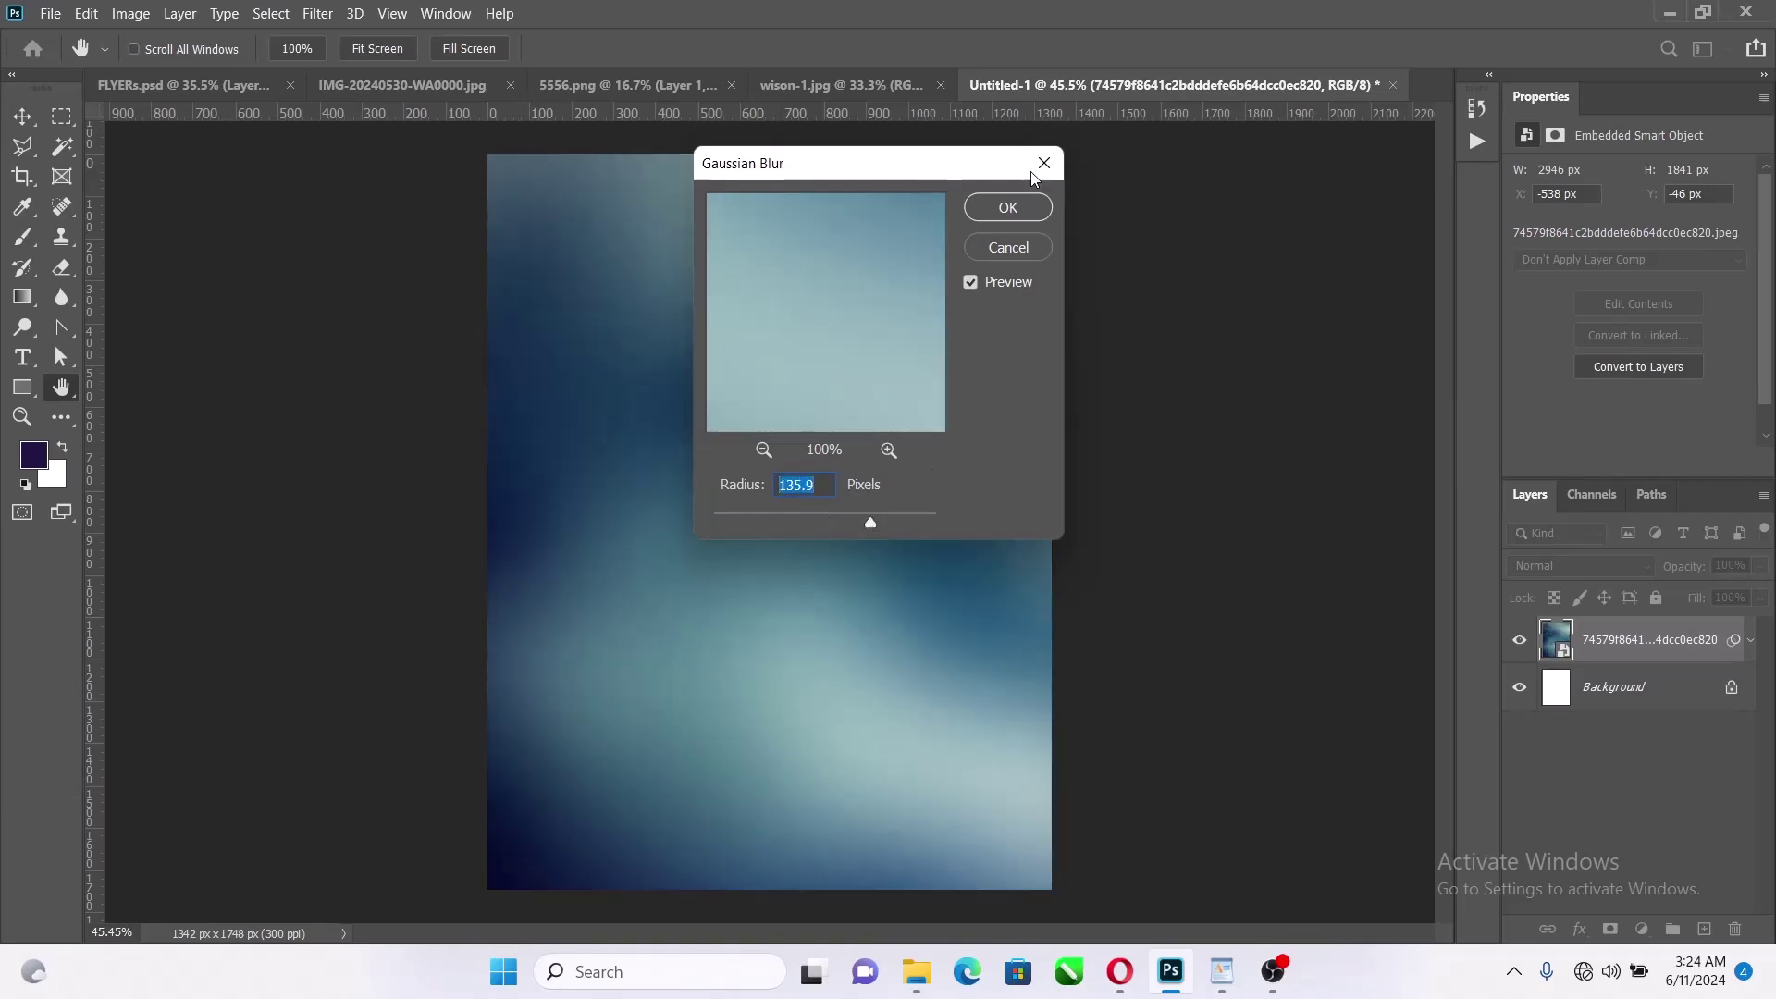
pyautogui.click(1008, 208)
pyautogui.press('v')
pyautogui.moveTo(732, 475); pyautogui.dragTo(816, 462)
# Apply a Camera Raw filter with increased contrast and Blacks at -8
pyautogui.click(317, 13)
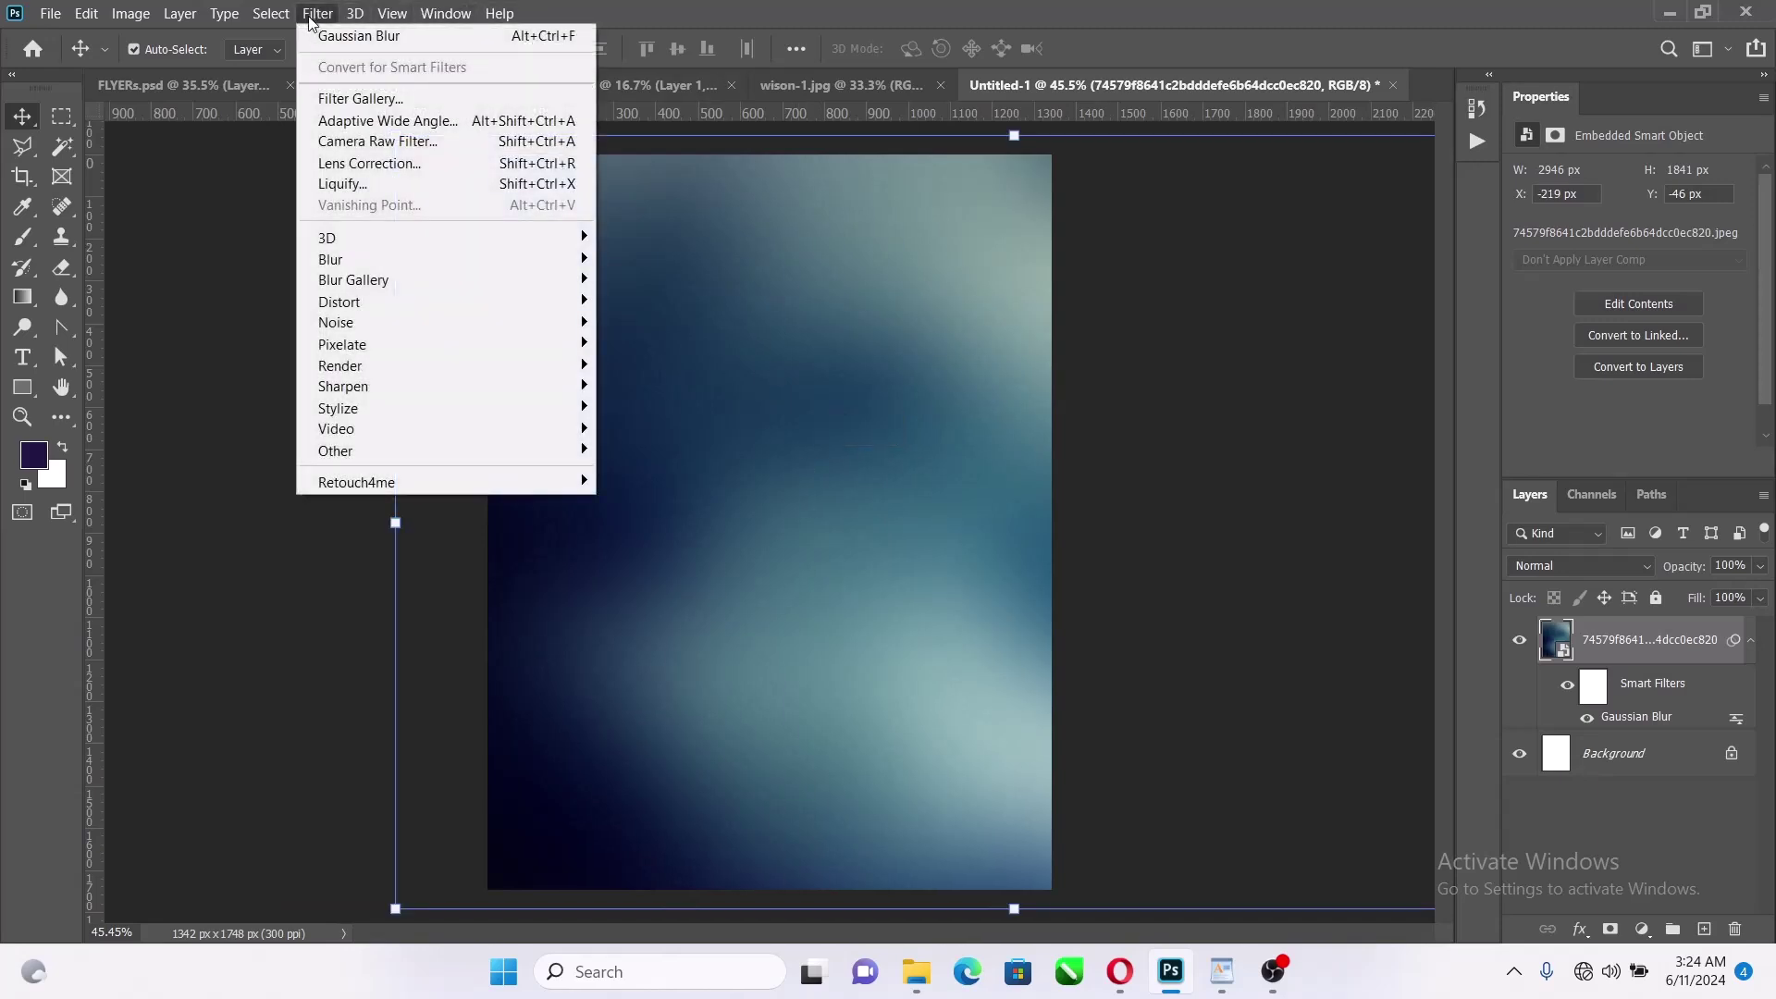
pyautogui.click(442, 142)
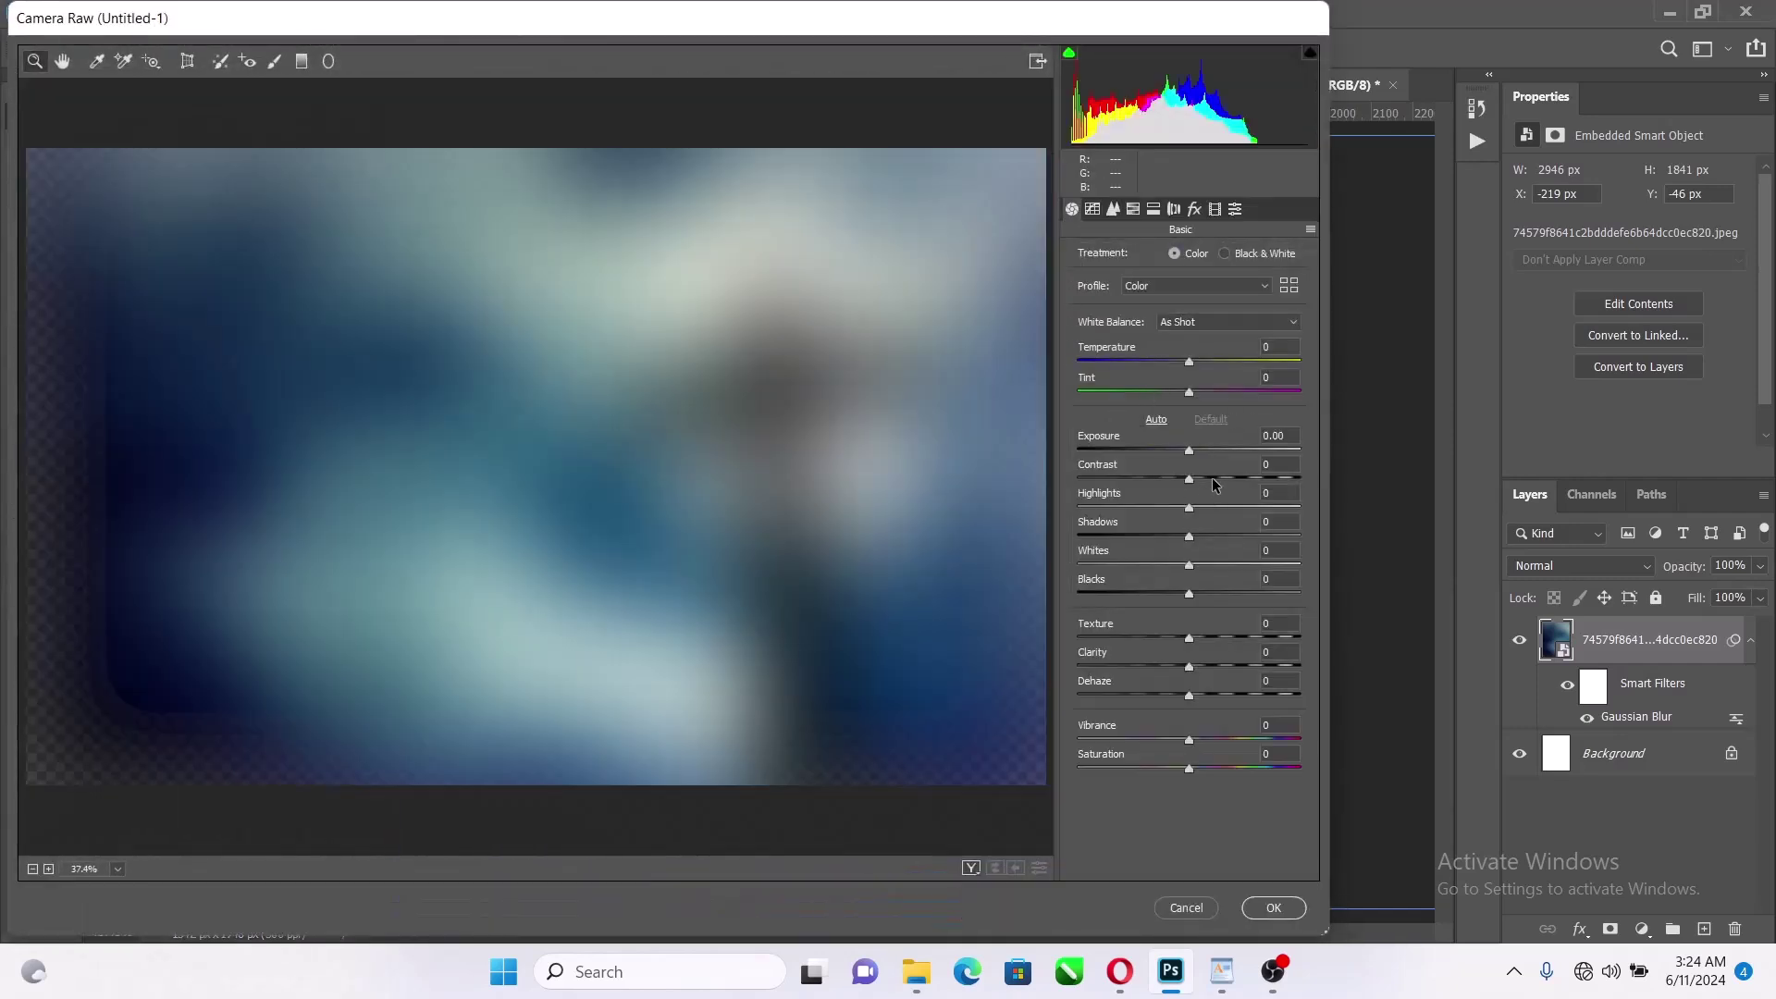
pyautogui.moveTo(1212, 477); pyautogui.dragTo(1217, 476)
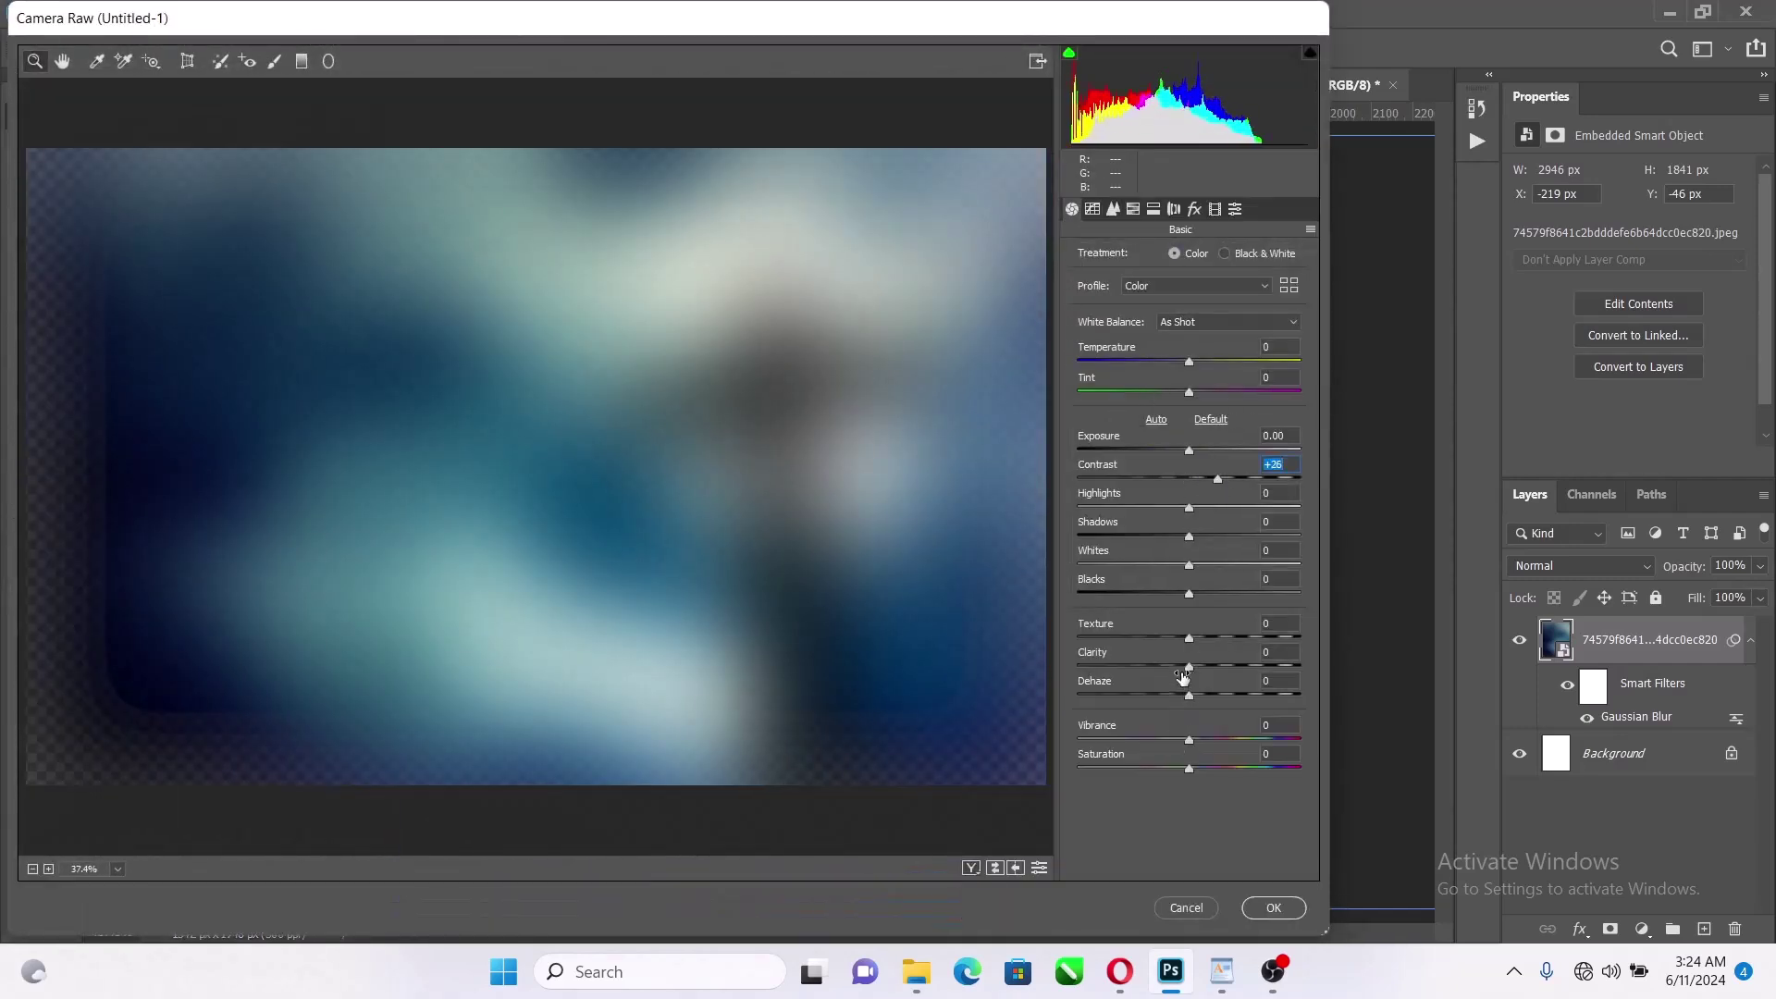
pyautogui.moveTo(1186, 597); pyautogui.dragTo(1179, 598)
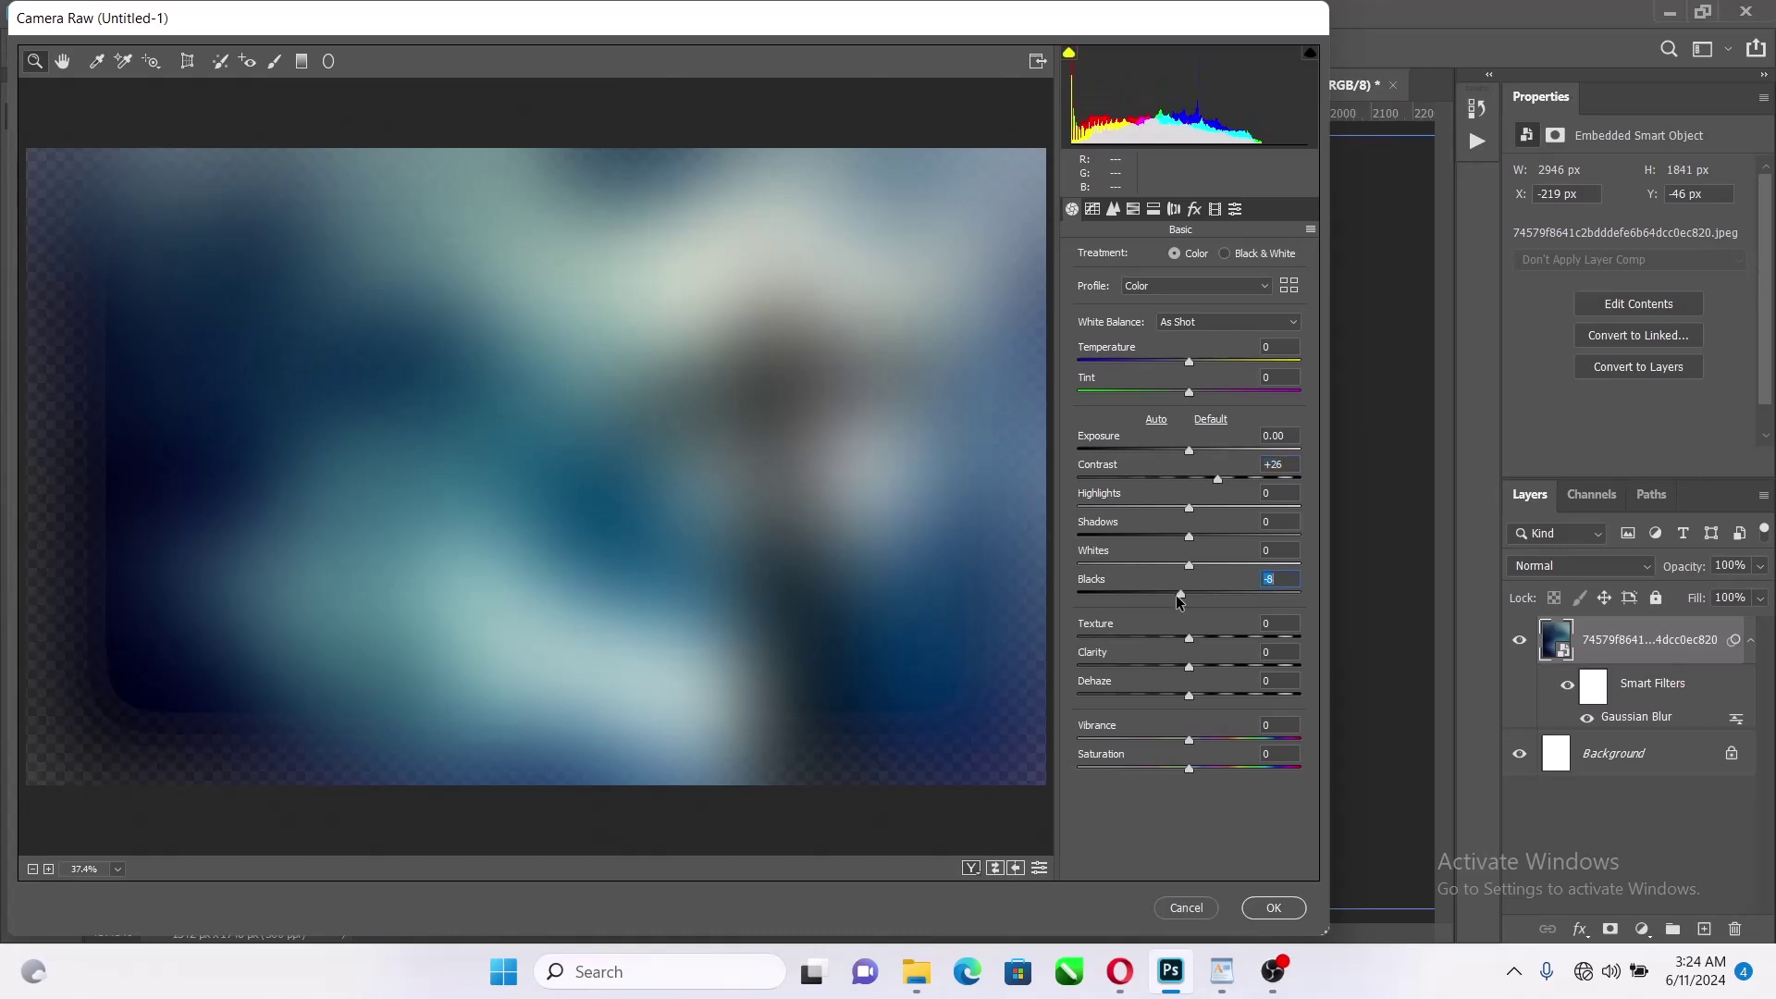
pyautogui.click(1247, 907)
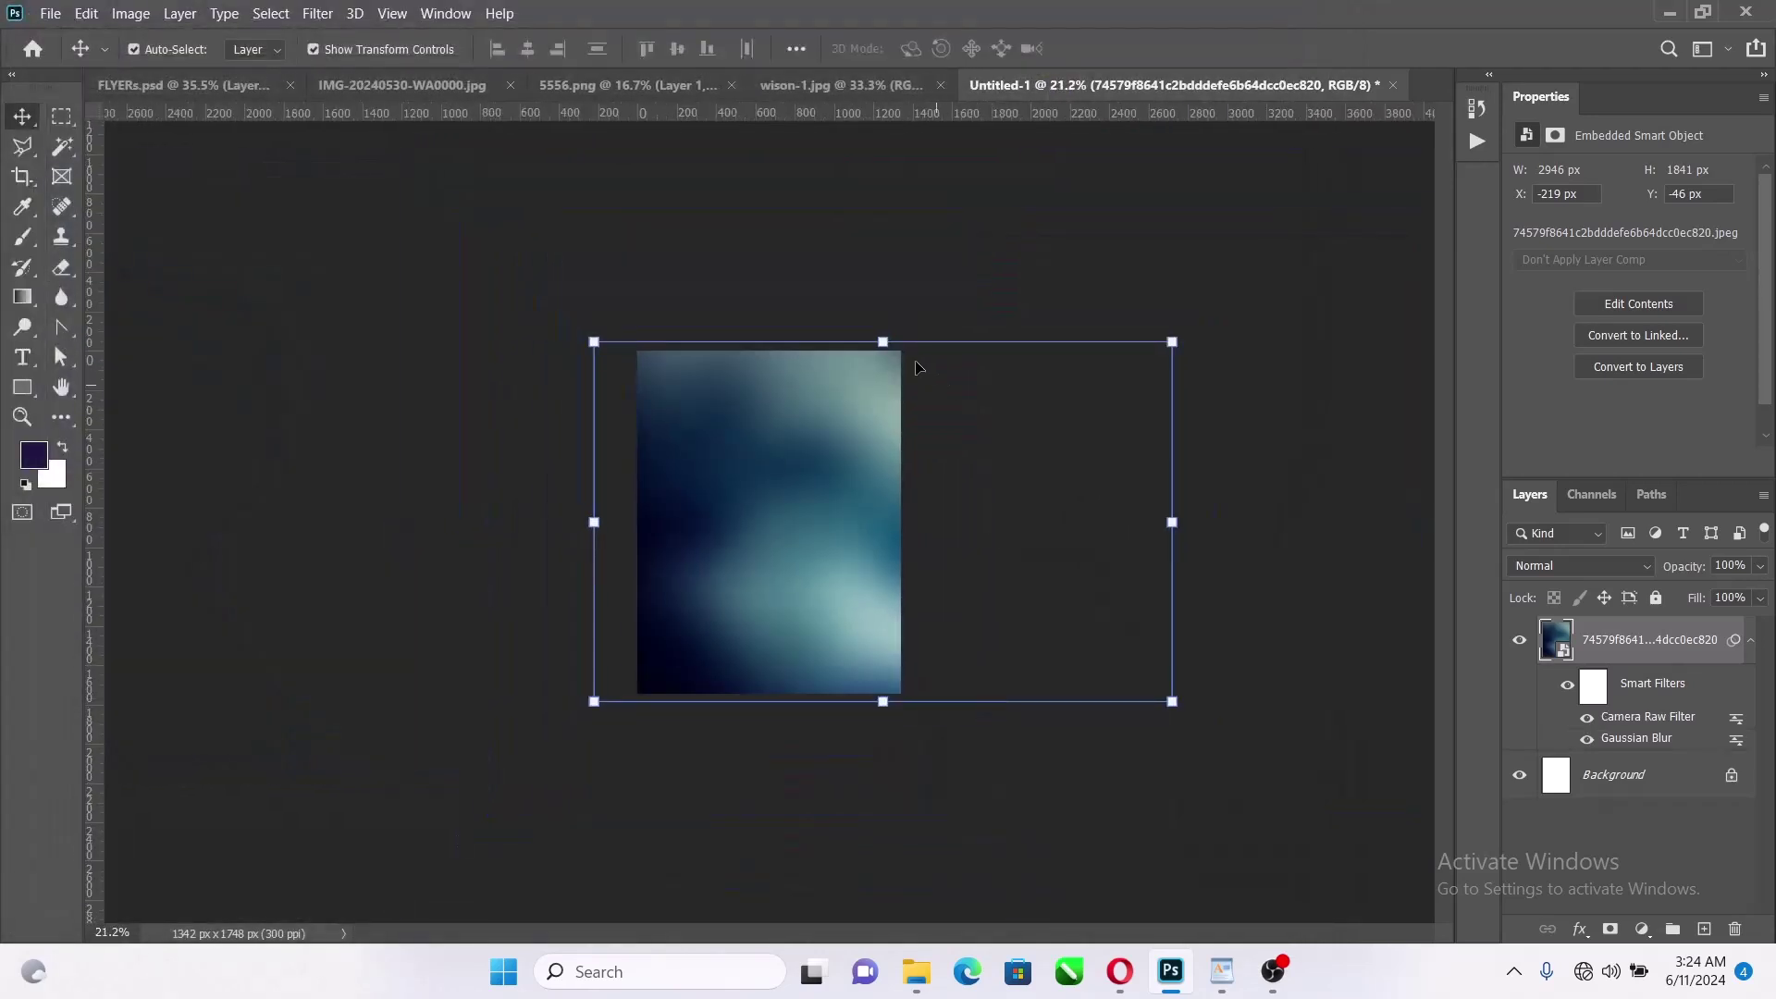
# Rotate the blurred layer 90° and move it up and left
pyautogui.hotkey('ctrl', 't')
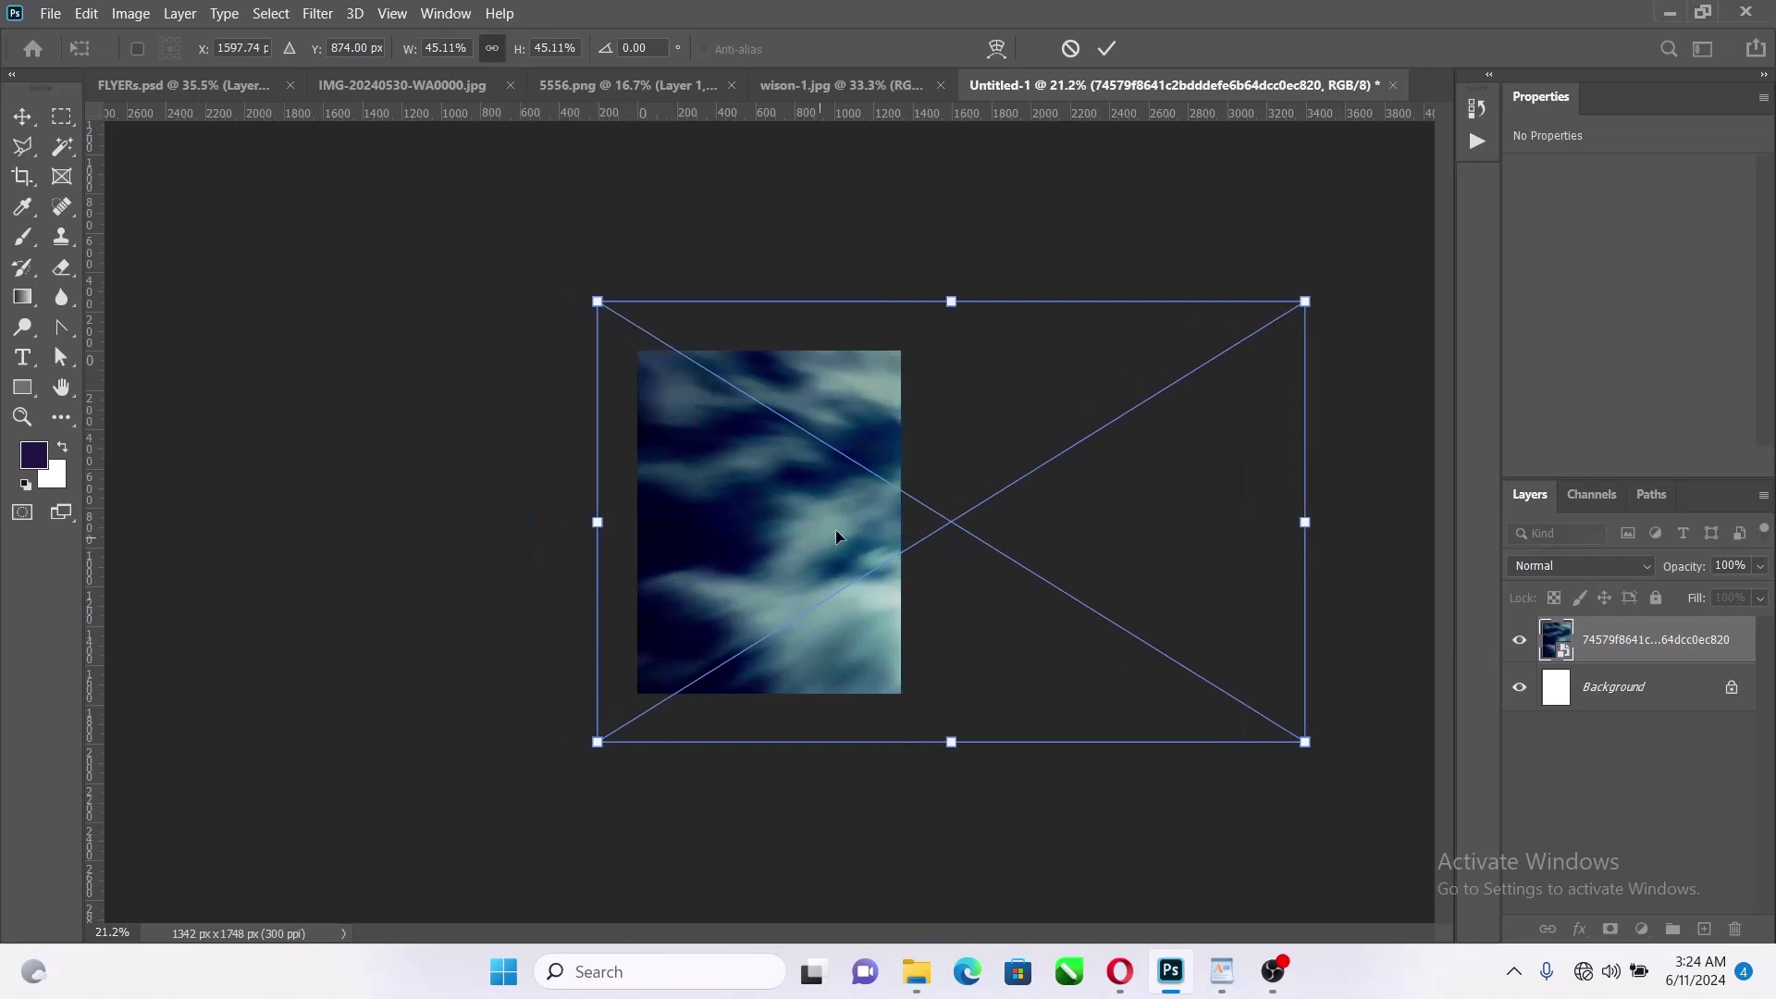
pyautogui.moveTo(1367, 329); pyautogui.dragTo(805, 246)
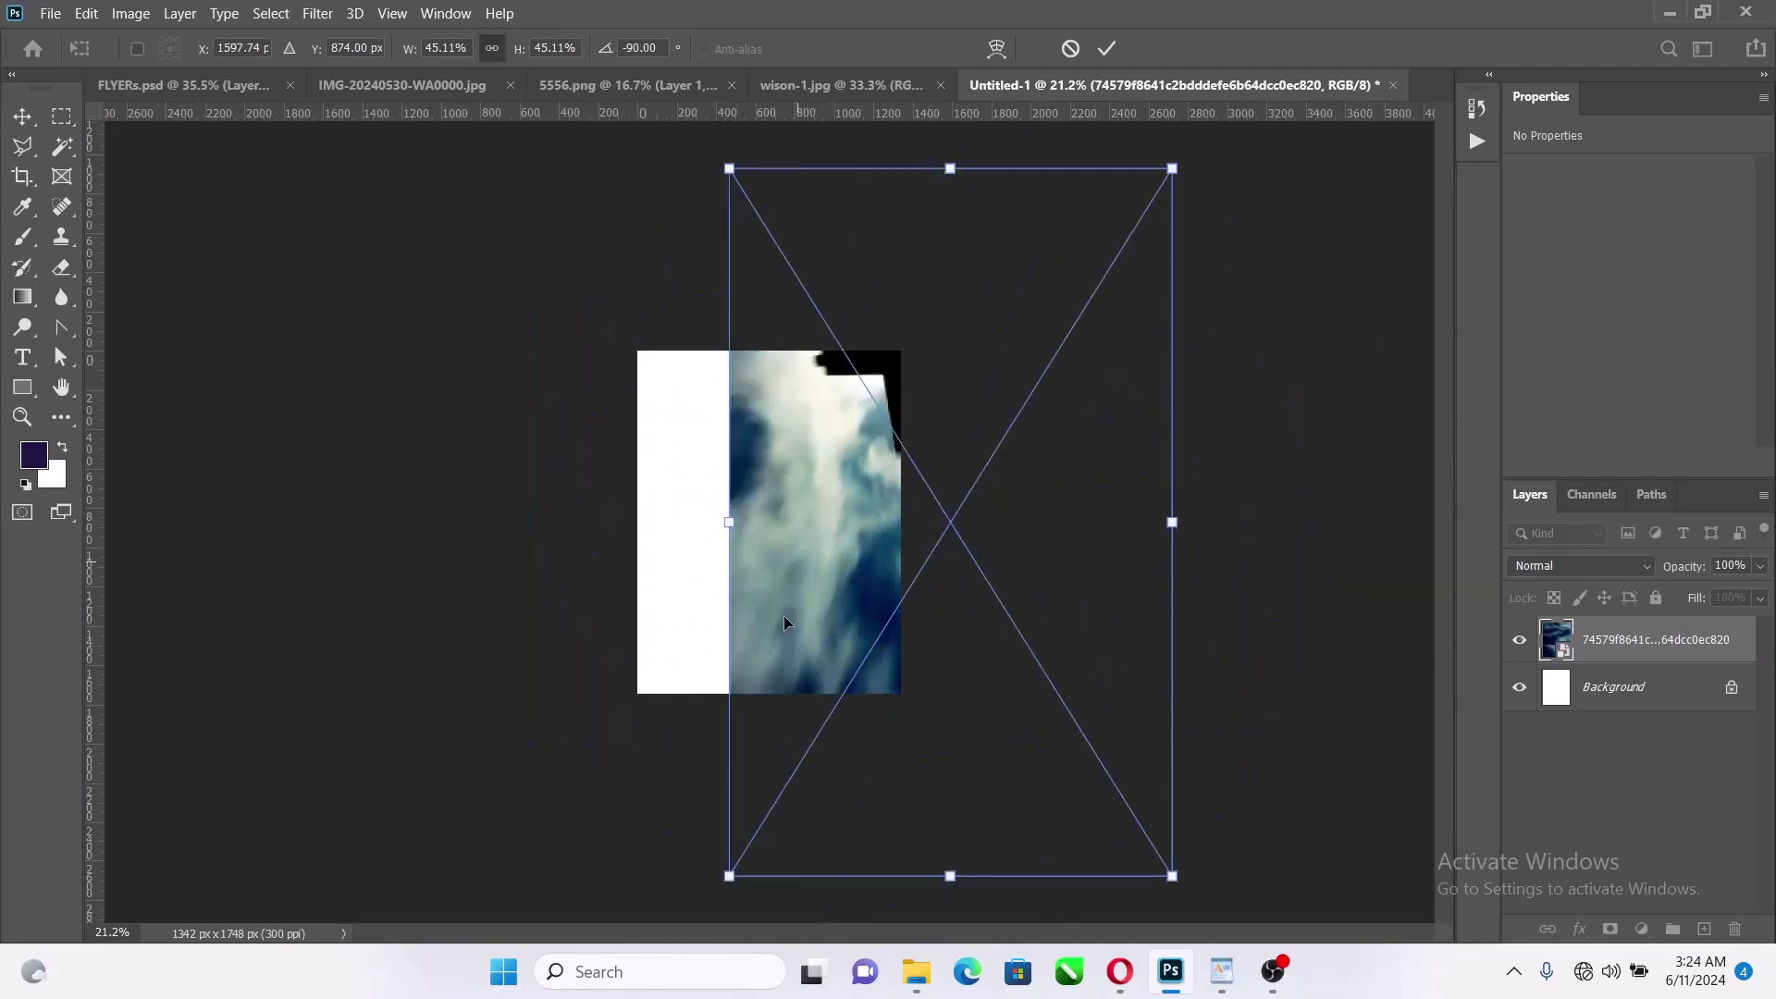
pyautogui.moveTo(781, 623); pyautogui.dragTo(633, 461)
pyautogui.click(1108, 49)
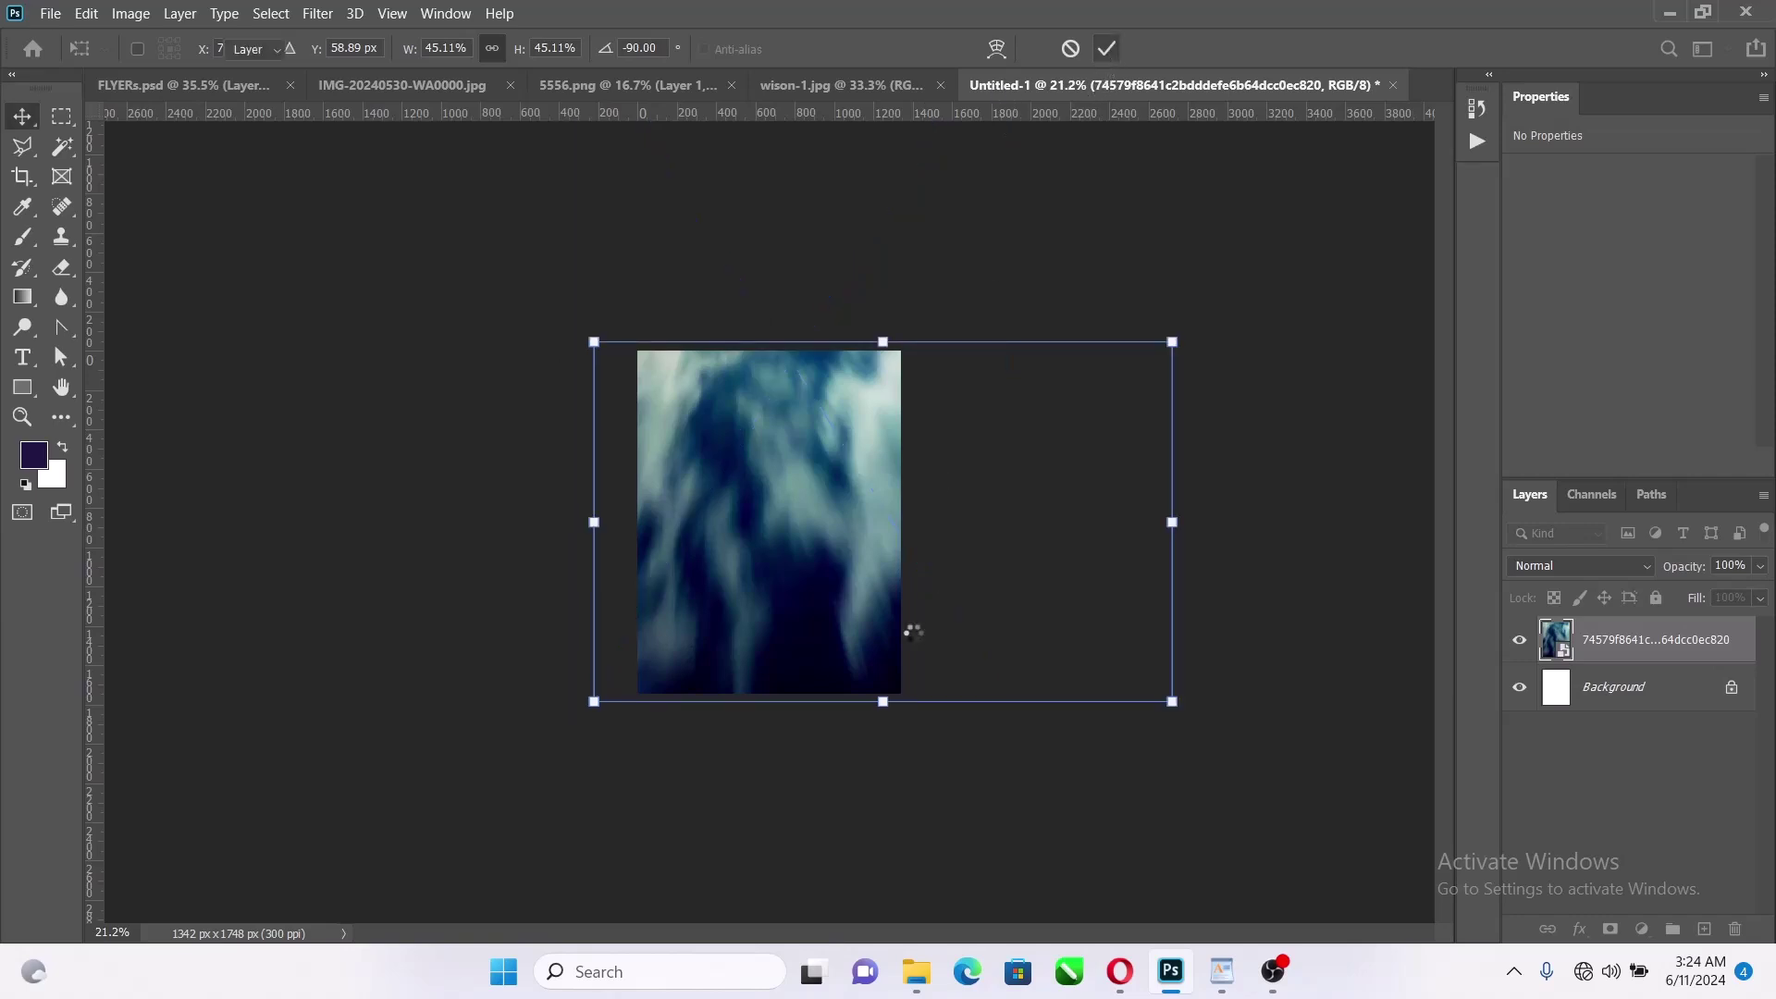
pyautogui.scroll(2, 773, 578)
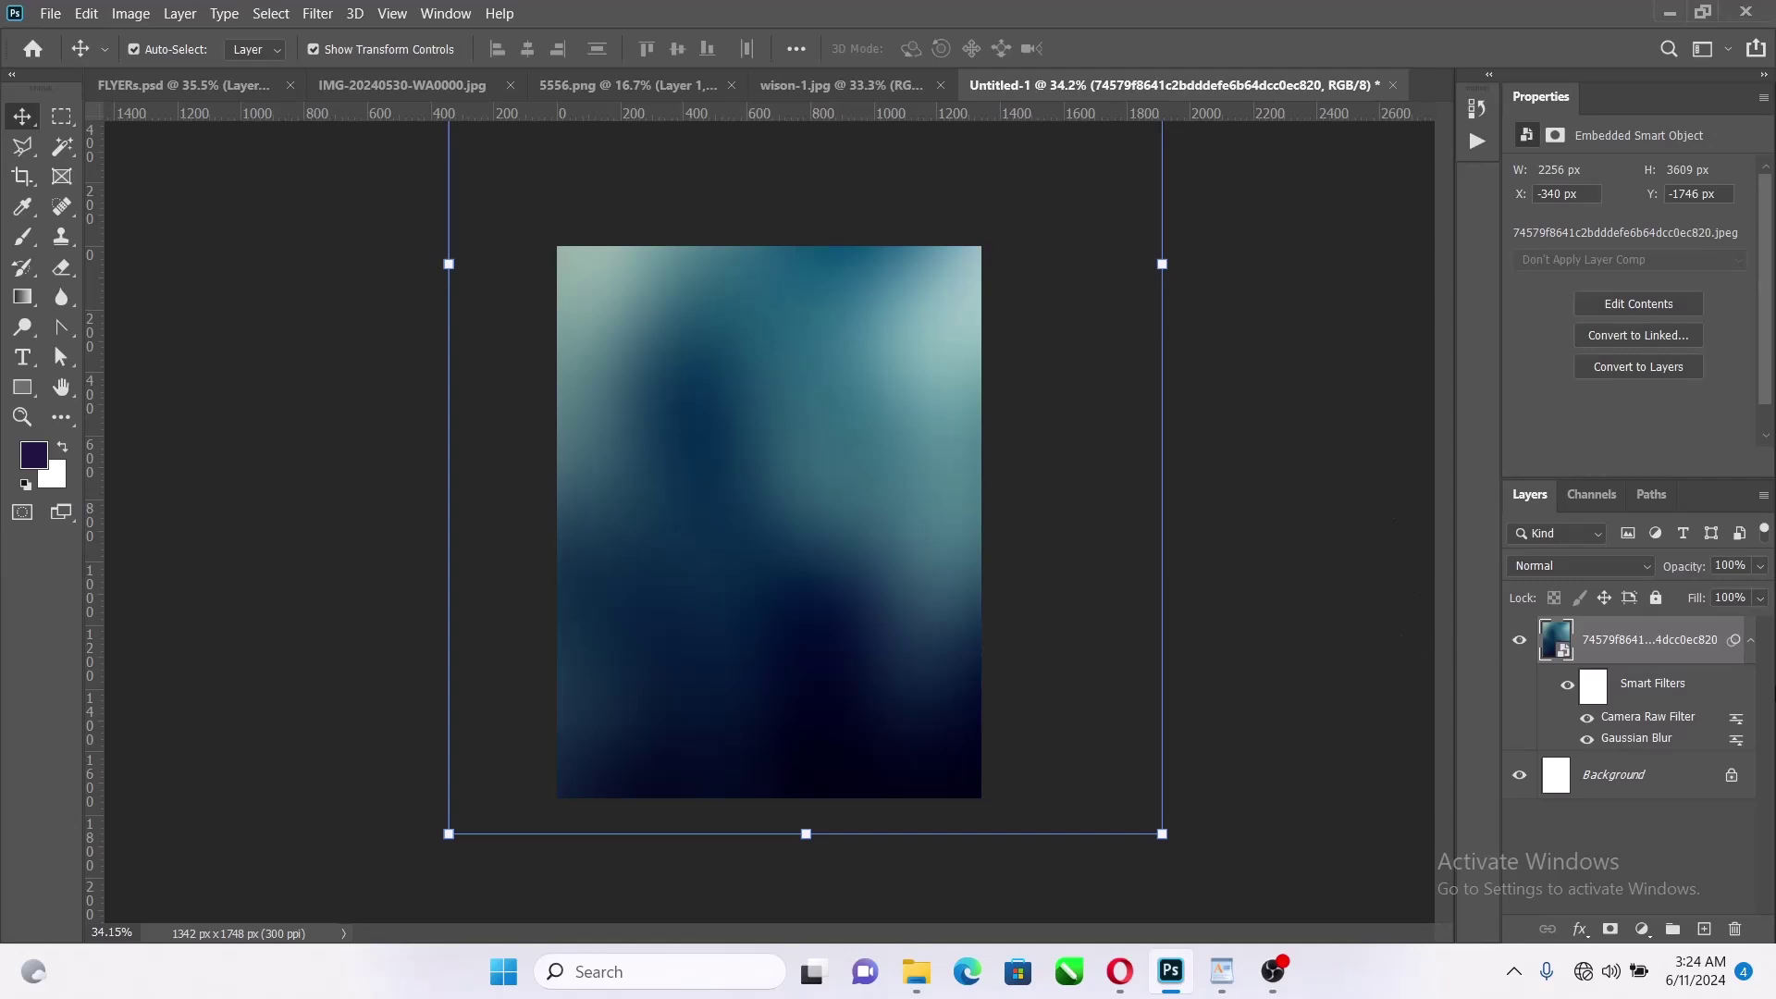
pyautogui.click(1750, 641)
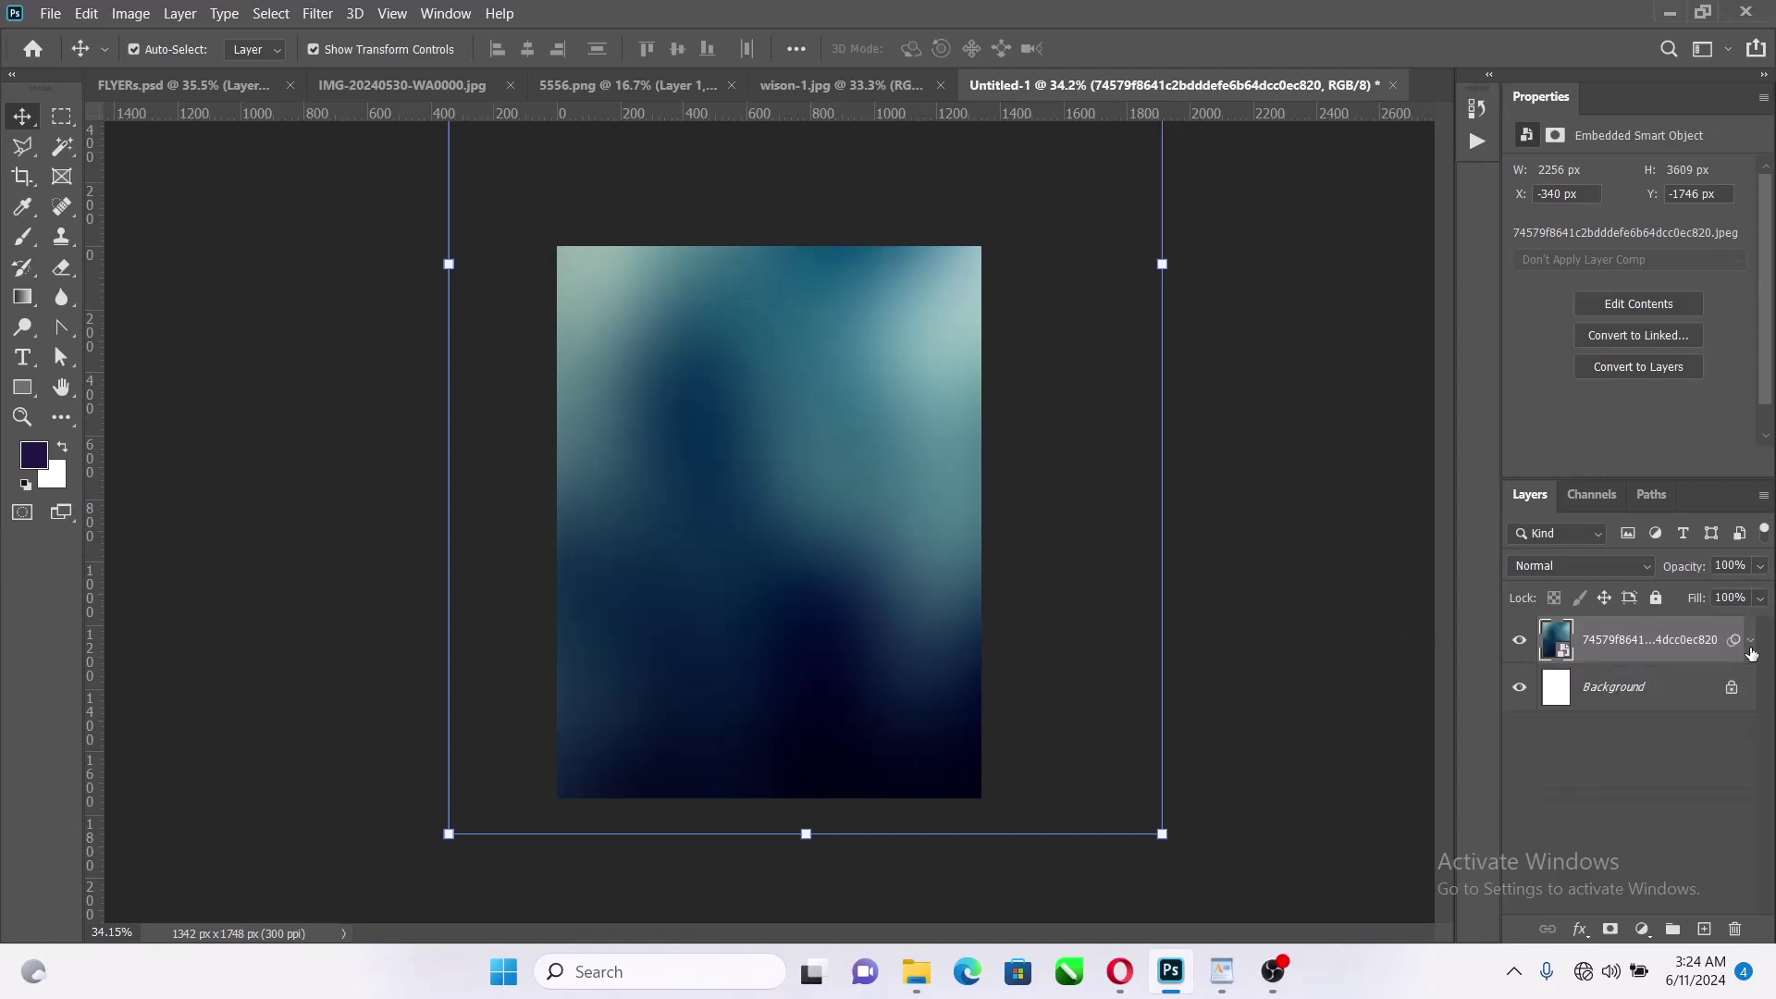
# Open the Bluethoot folder in Documents and drag the dotted texture image onto the canvas
pyautogui.click(916, 971)
pyautogui.scroll(-1, 351, 473)
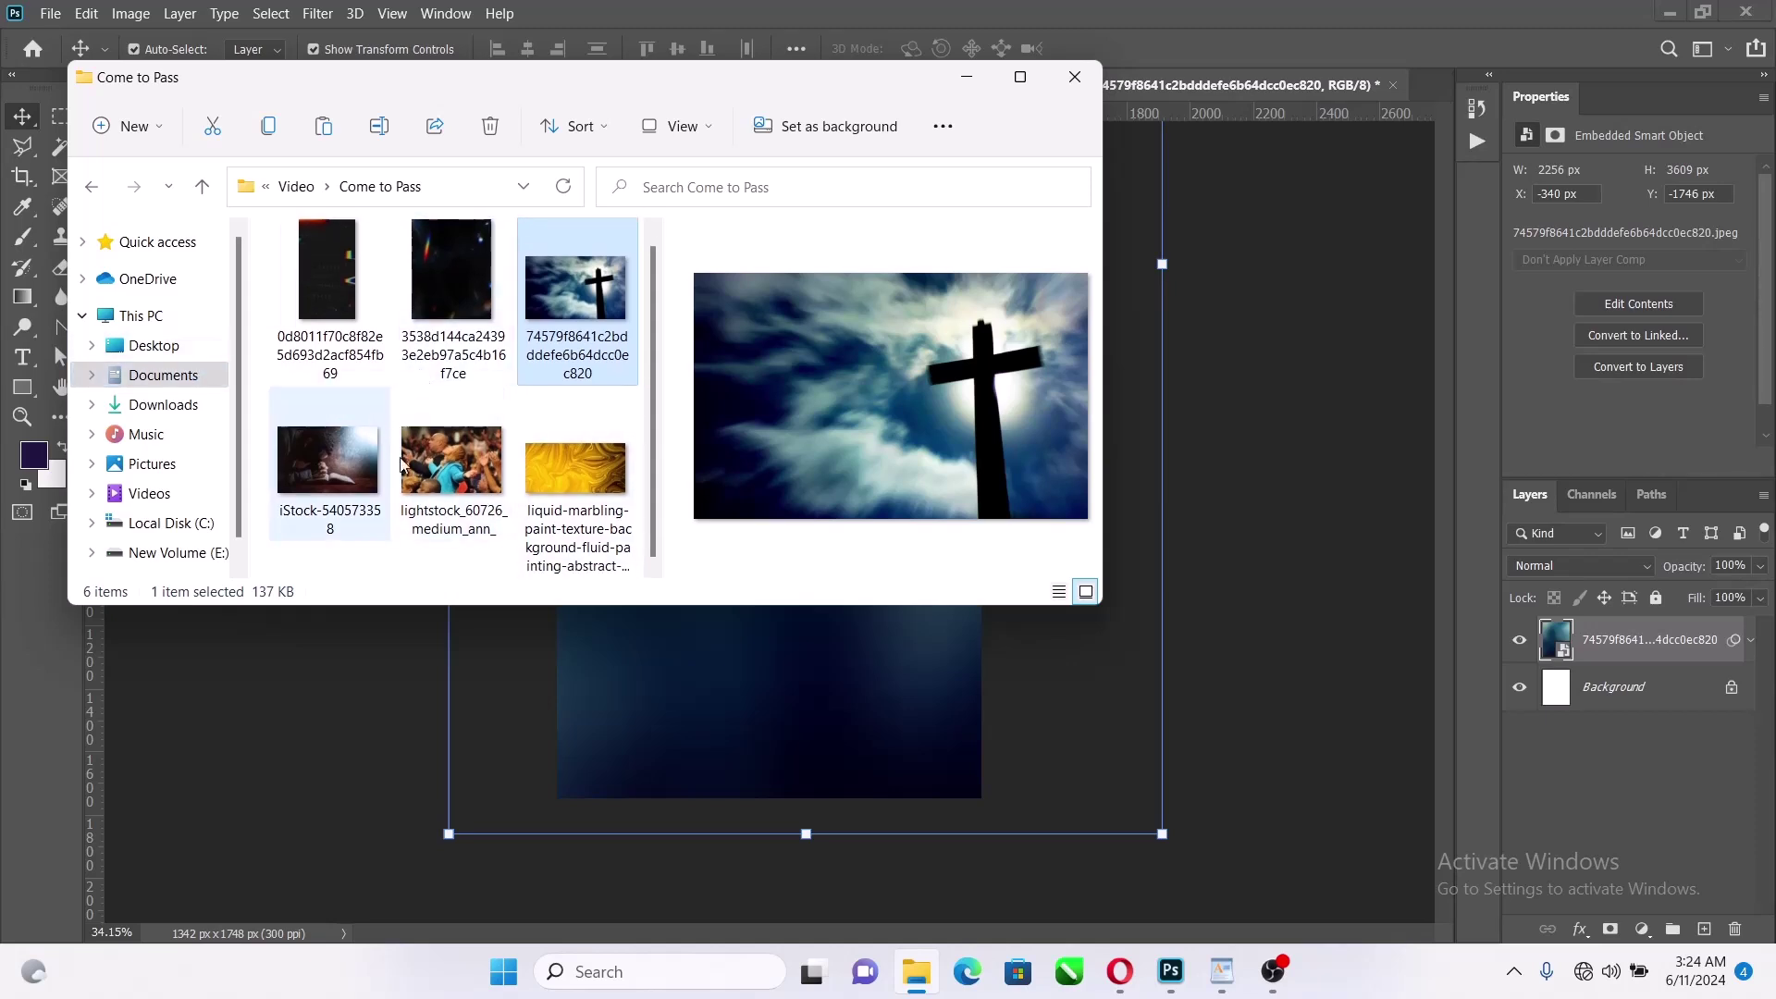
pyautogui.click(158, 375)
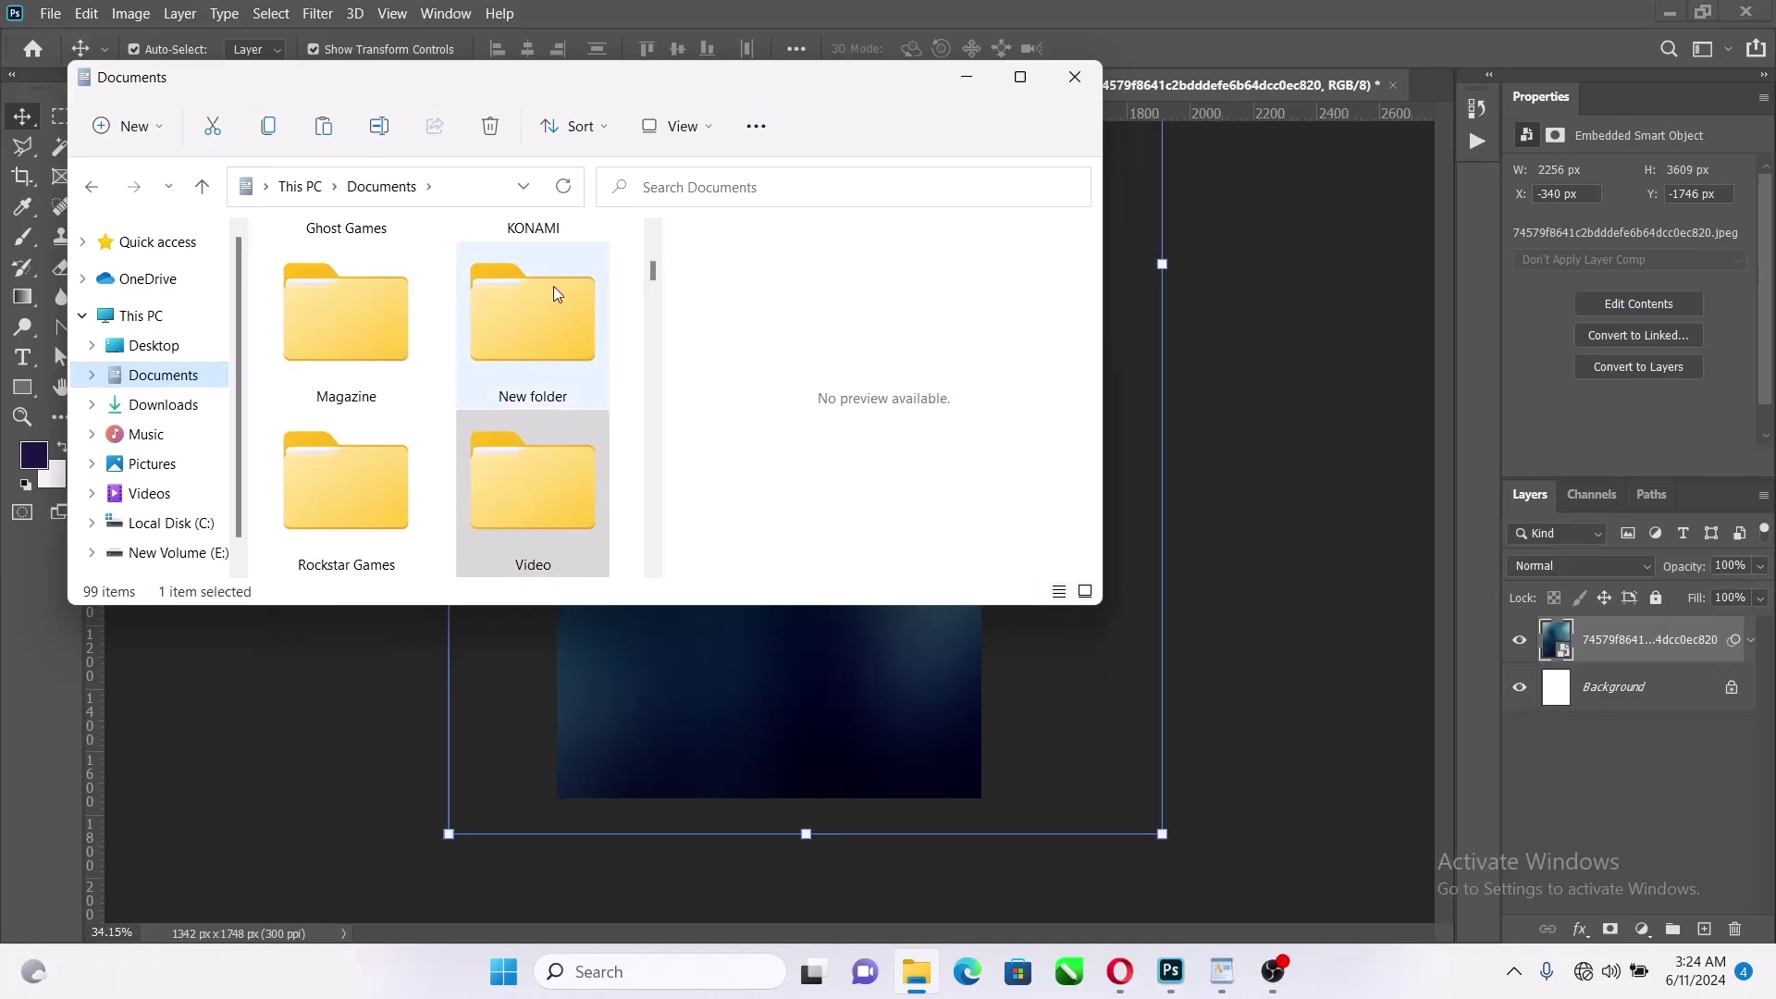
pyautogui.doubleClick(507, 335)
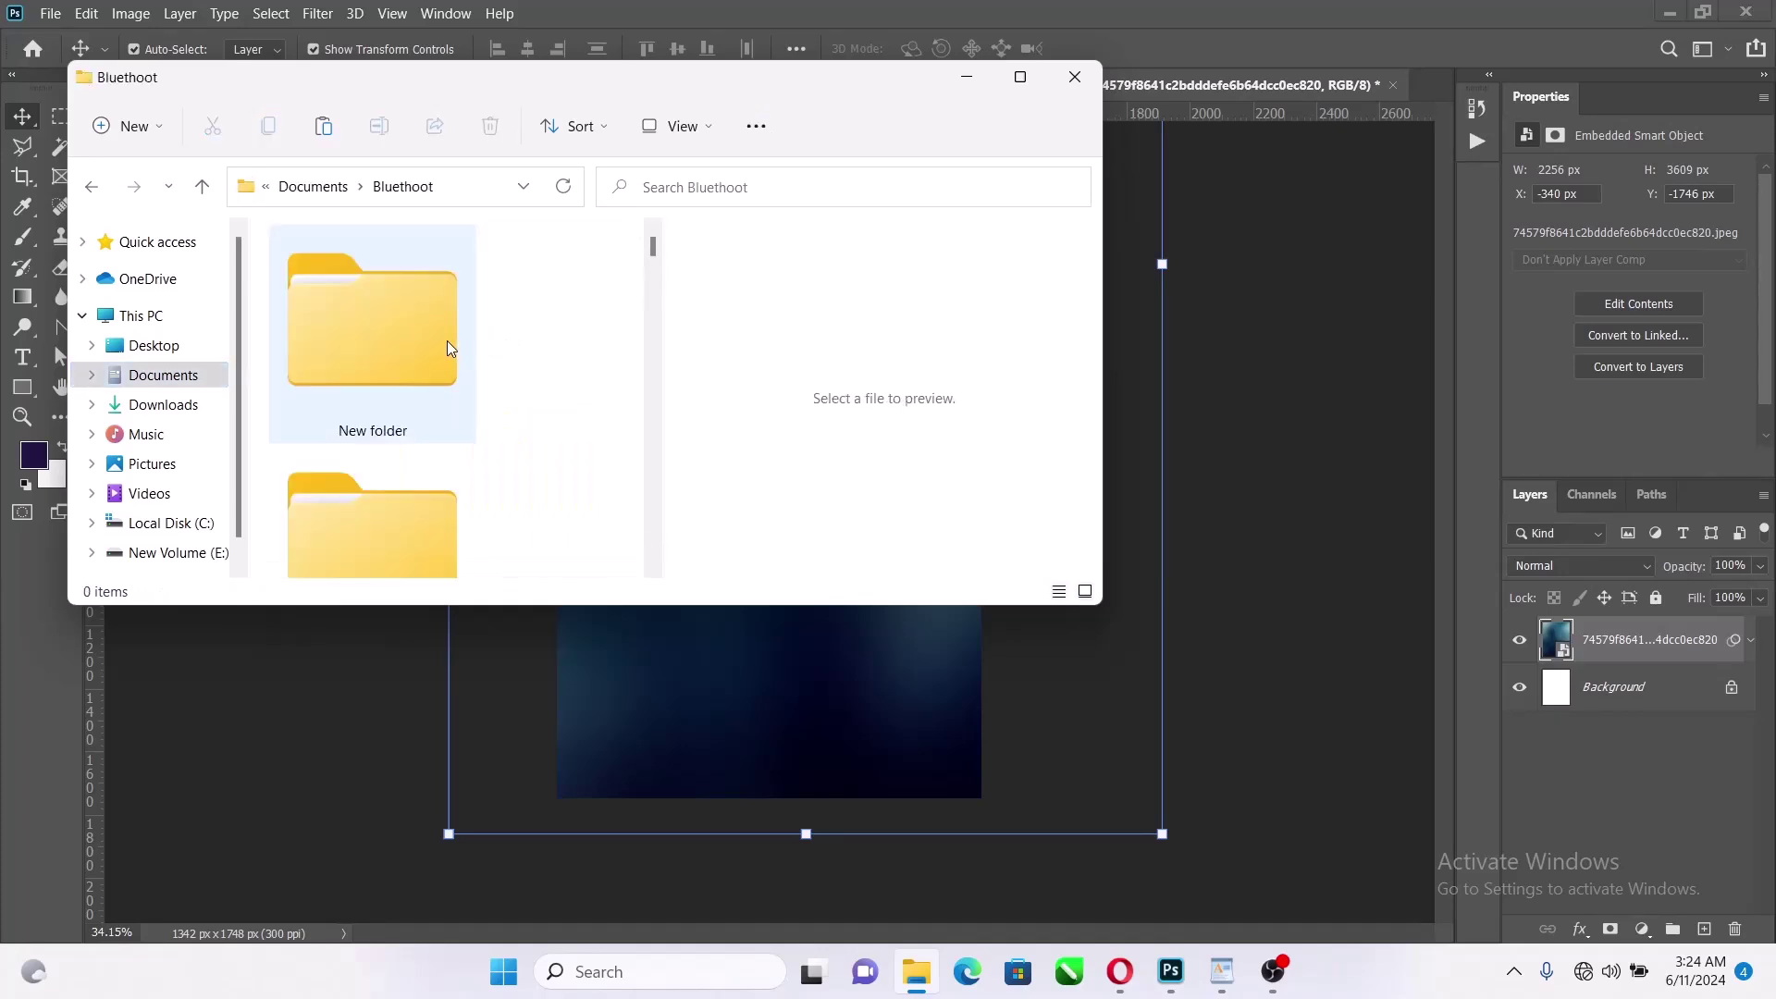
pyautogui.scroll(-3, 447, 342)
pyautogui.moveTo(389, 305); pyautogui.dragTo(1146, 523)
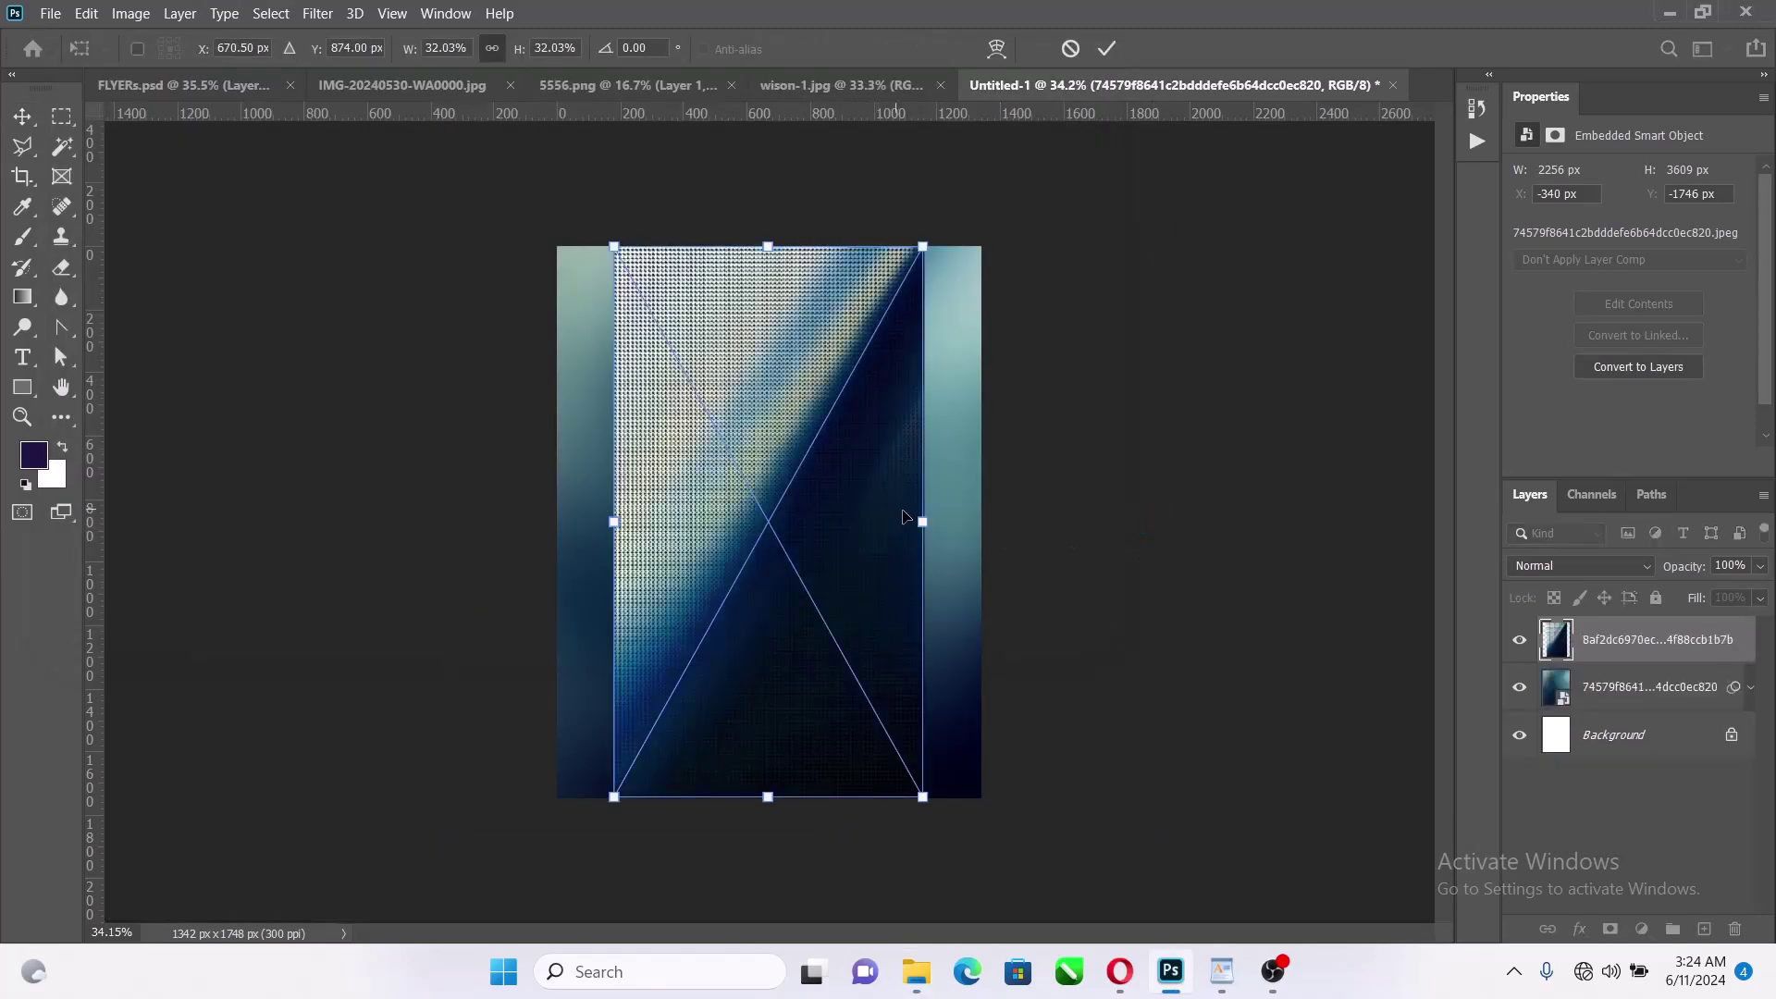
# Enlarge the texture to 1483 × 2644 px, flip it horizontally, and set Soft Light blending
pyautogui.moveTo(930, 514); pyautogui.dragTo(1003, 514)
pyautogui.rightClick(916, 479)
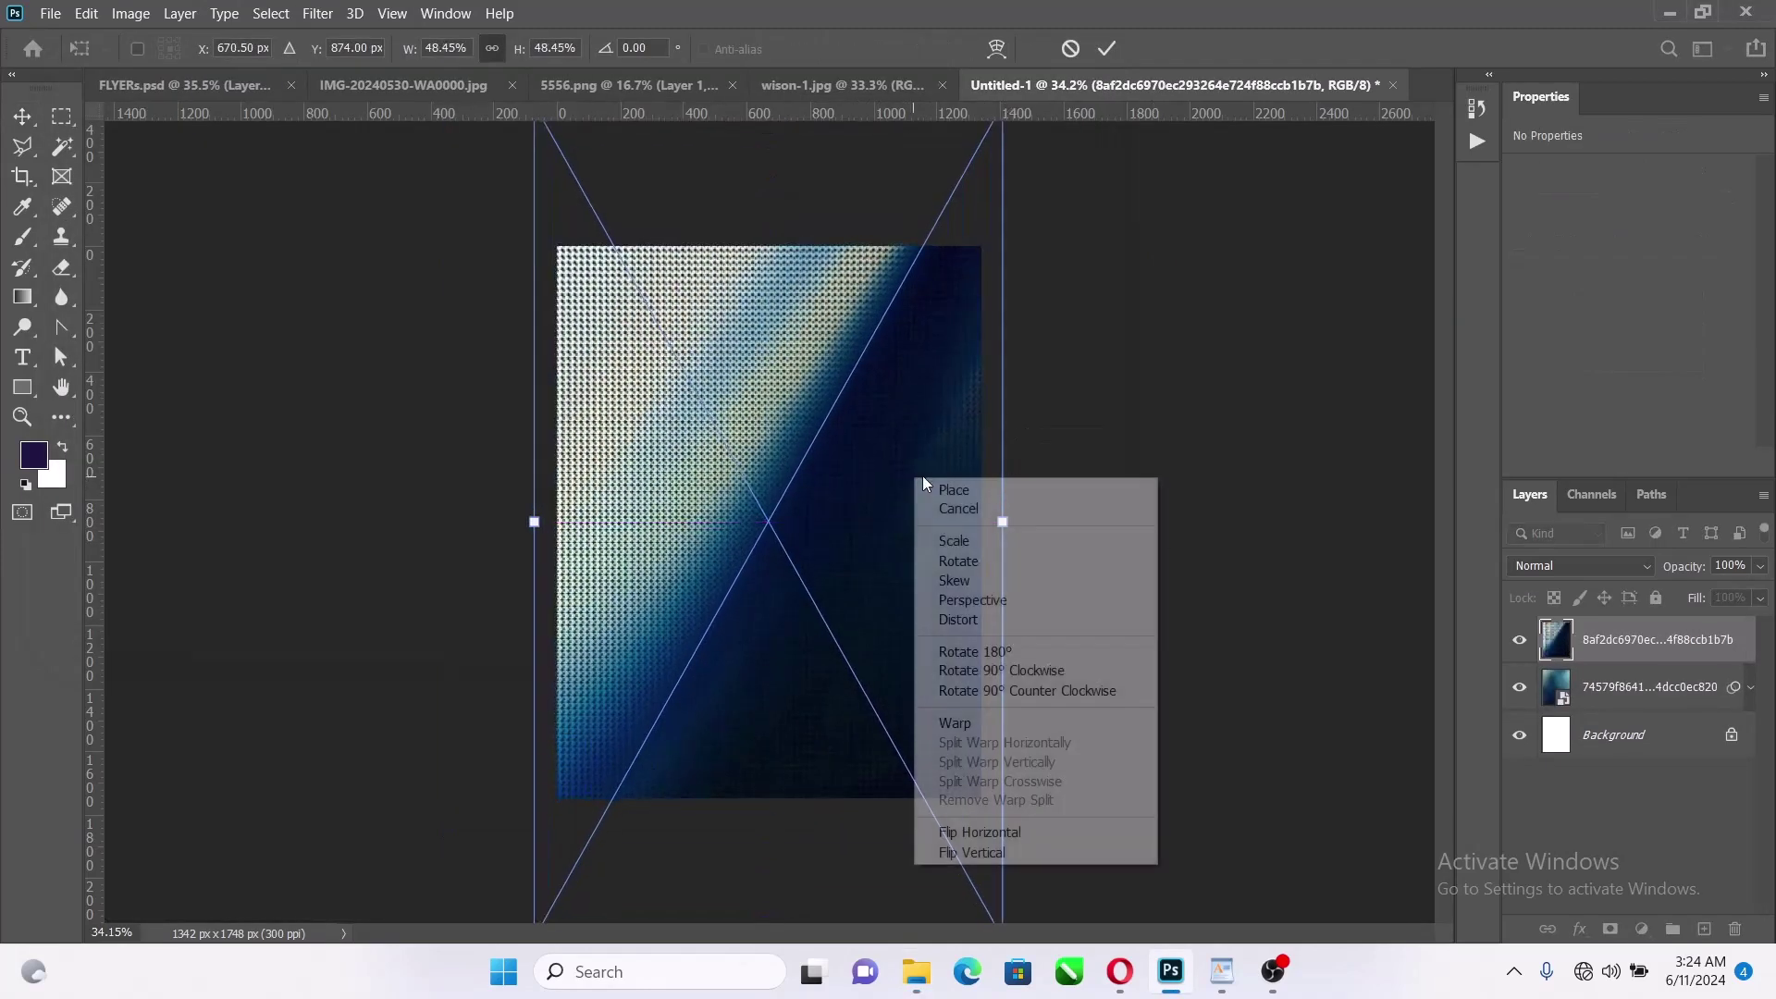
pyautogui.click(1018, 833)
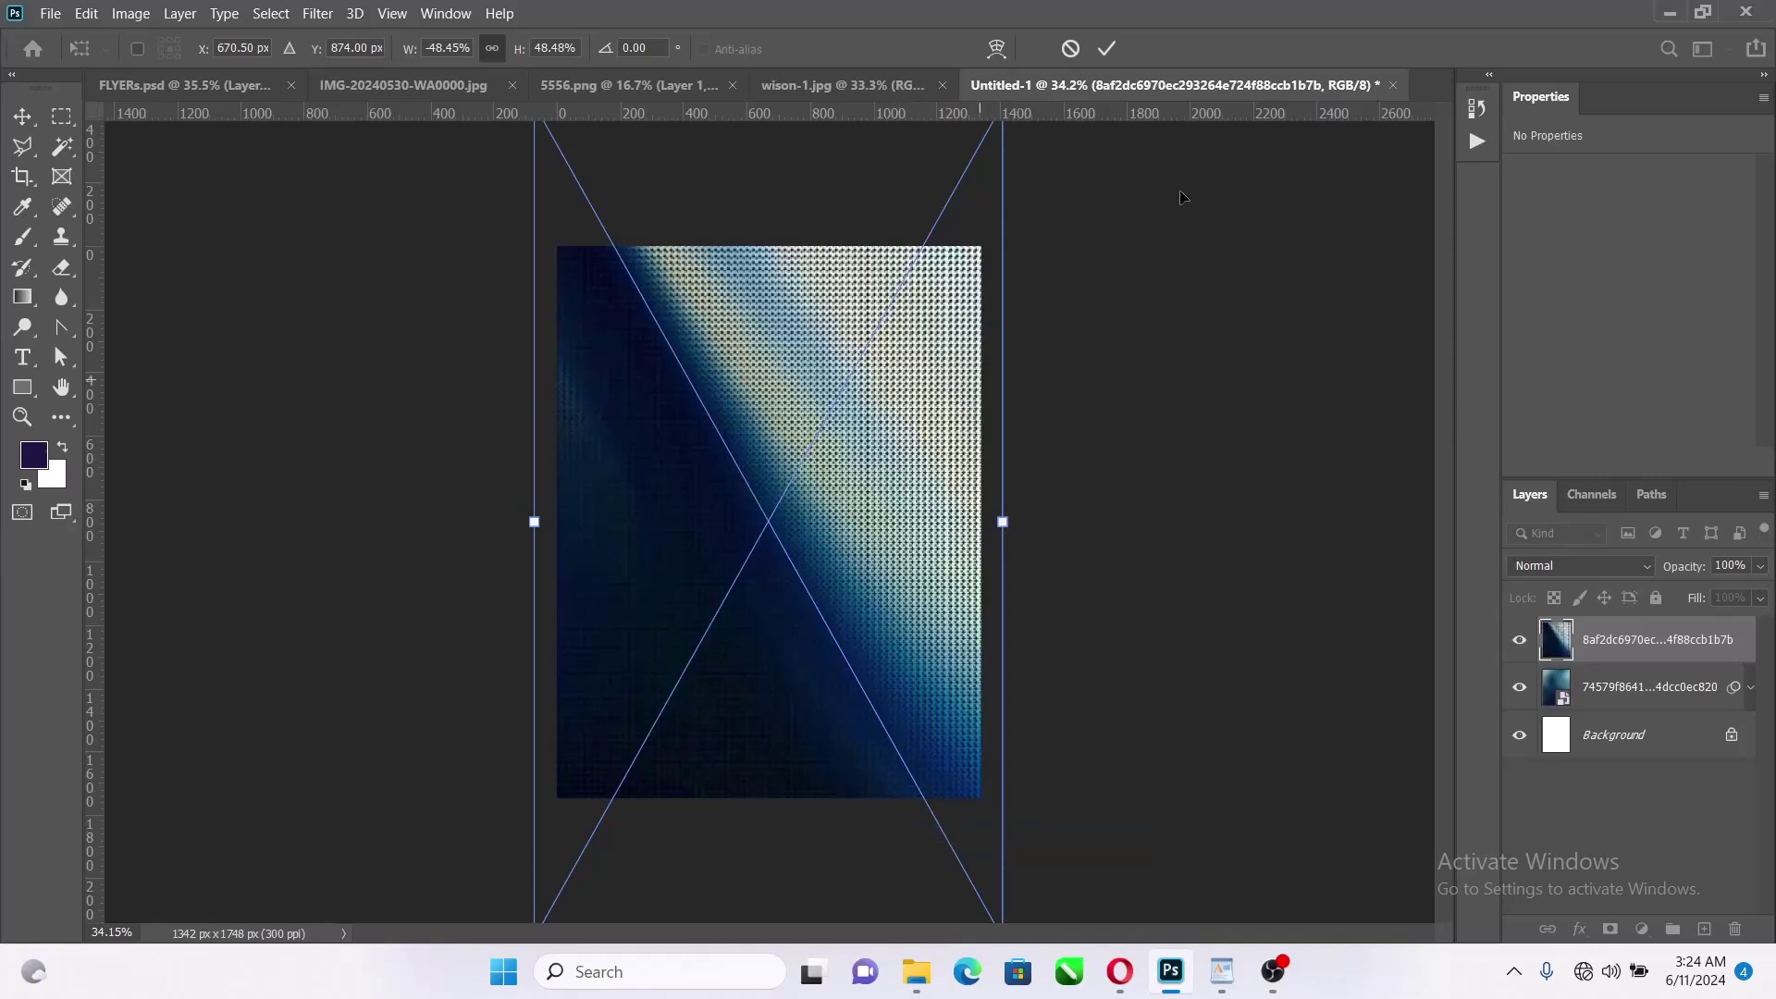
pyautogui.click(1108, 48)
pyautogui.click(1536, 566)
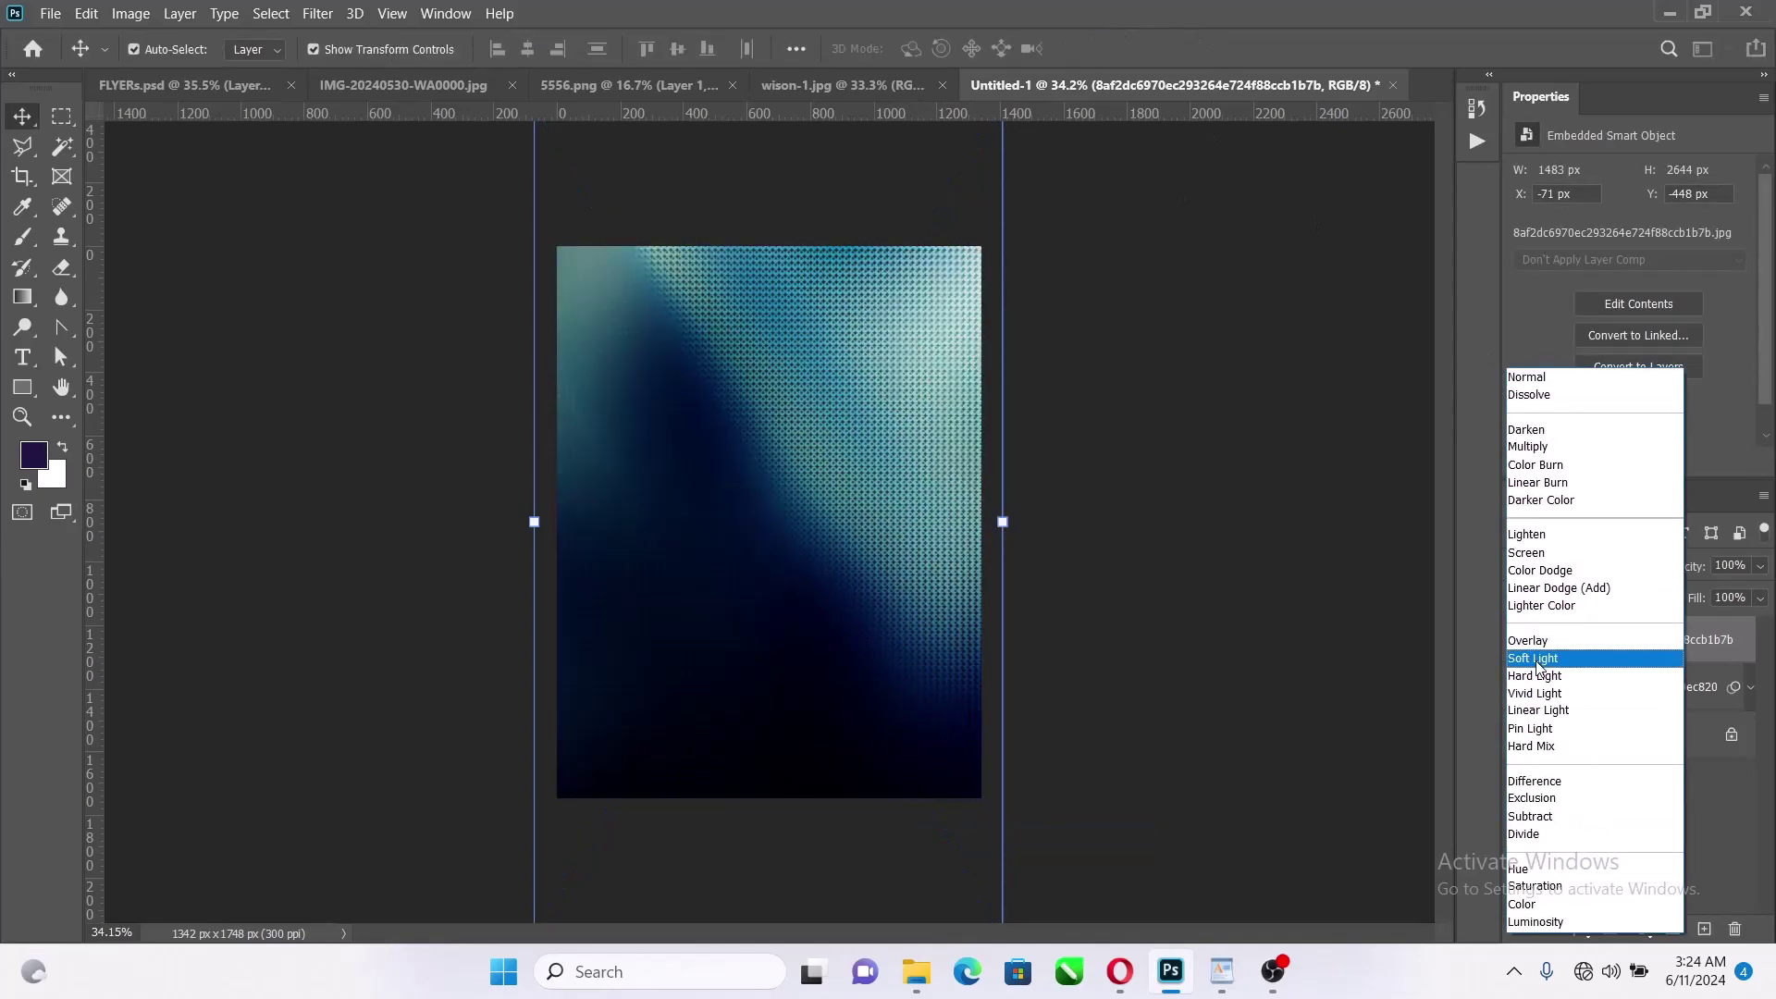
pyautogui.click(1539, 659)
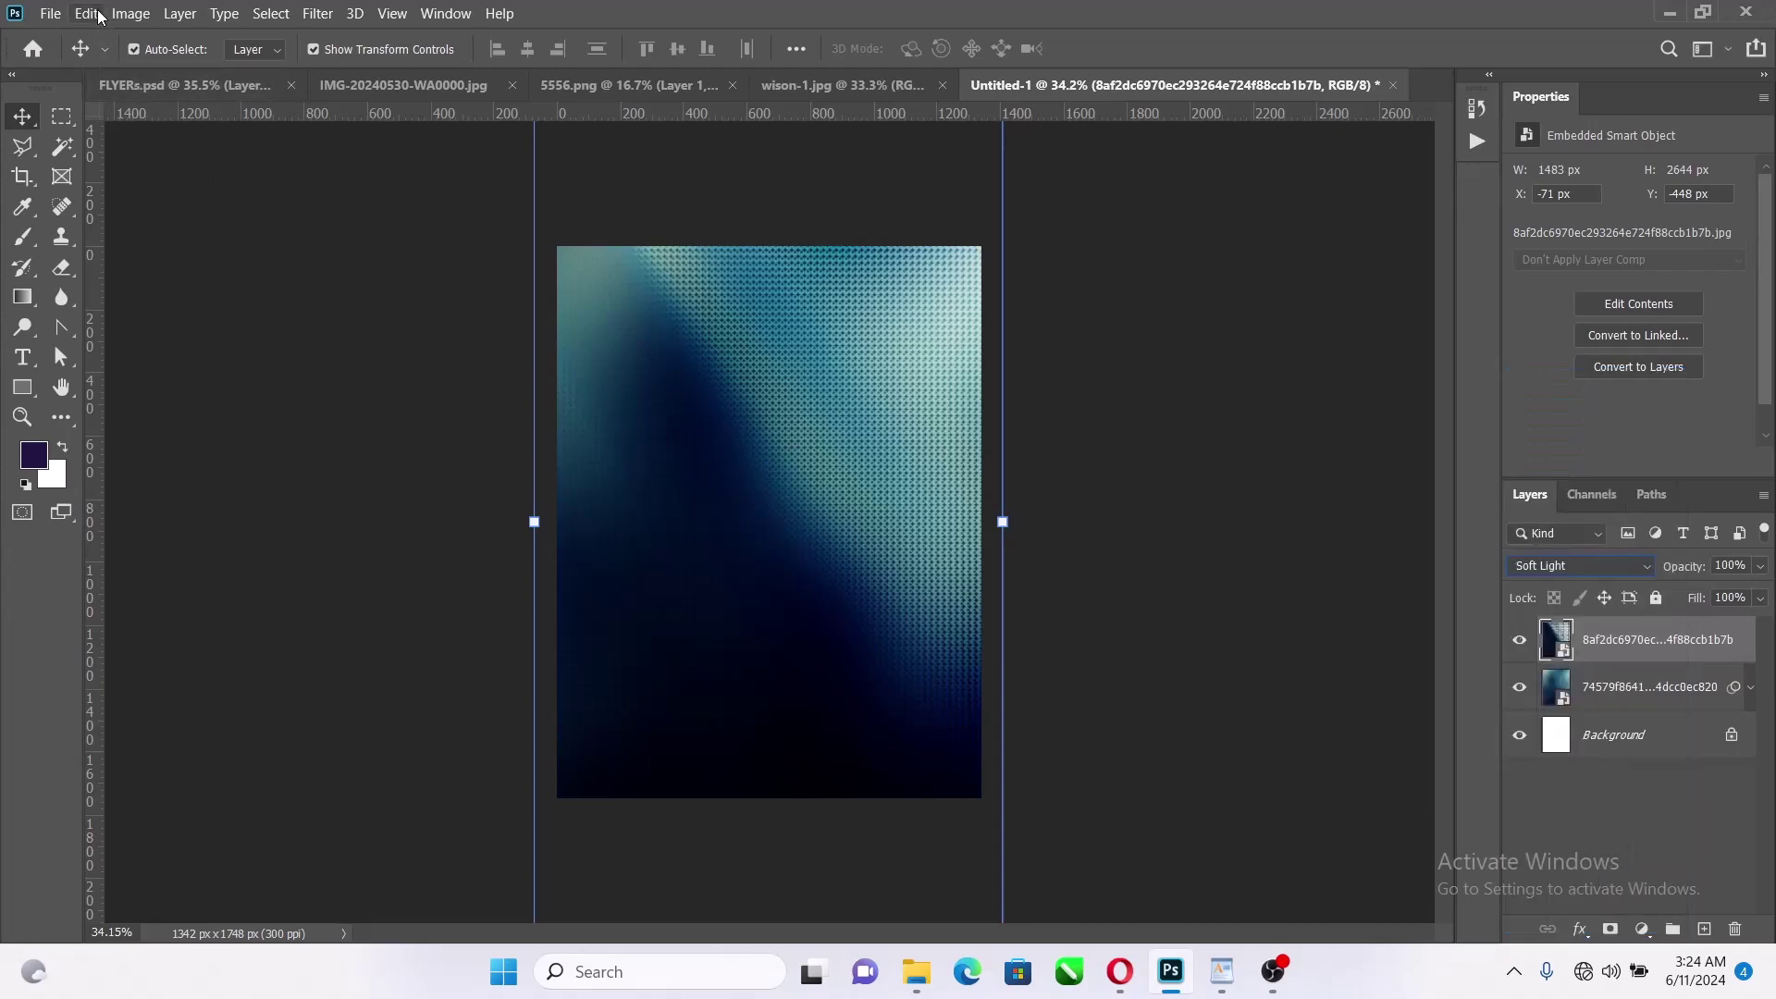
# Apply a Black & White adjustment with default settings to the texture layer
pyautogui.click(129, 13)
pyautogui.moveTo(185, 68)
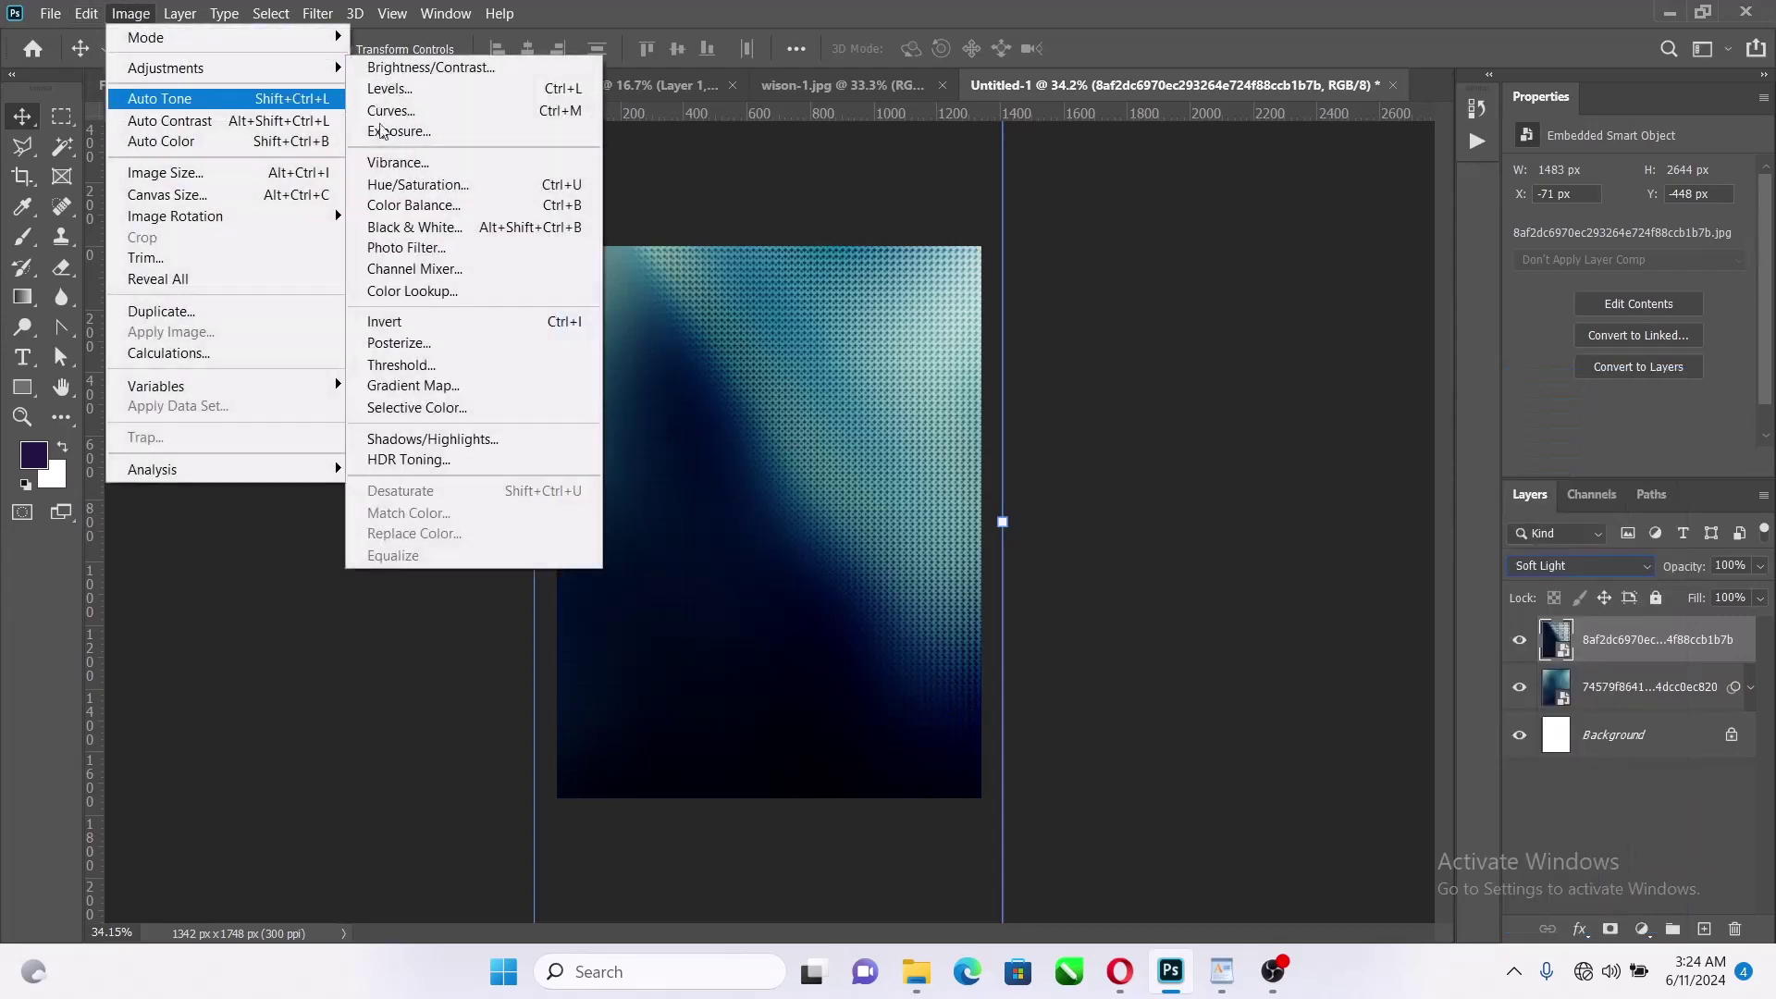
pyautogui.click(469, 241)
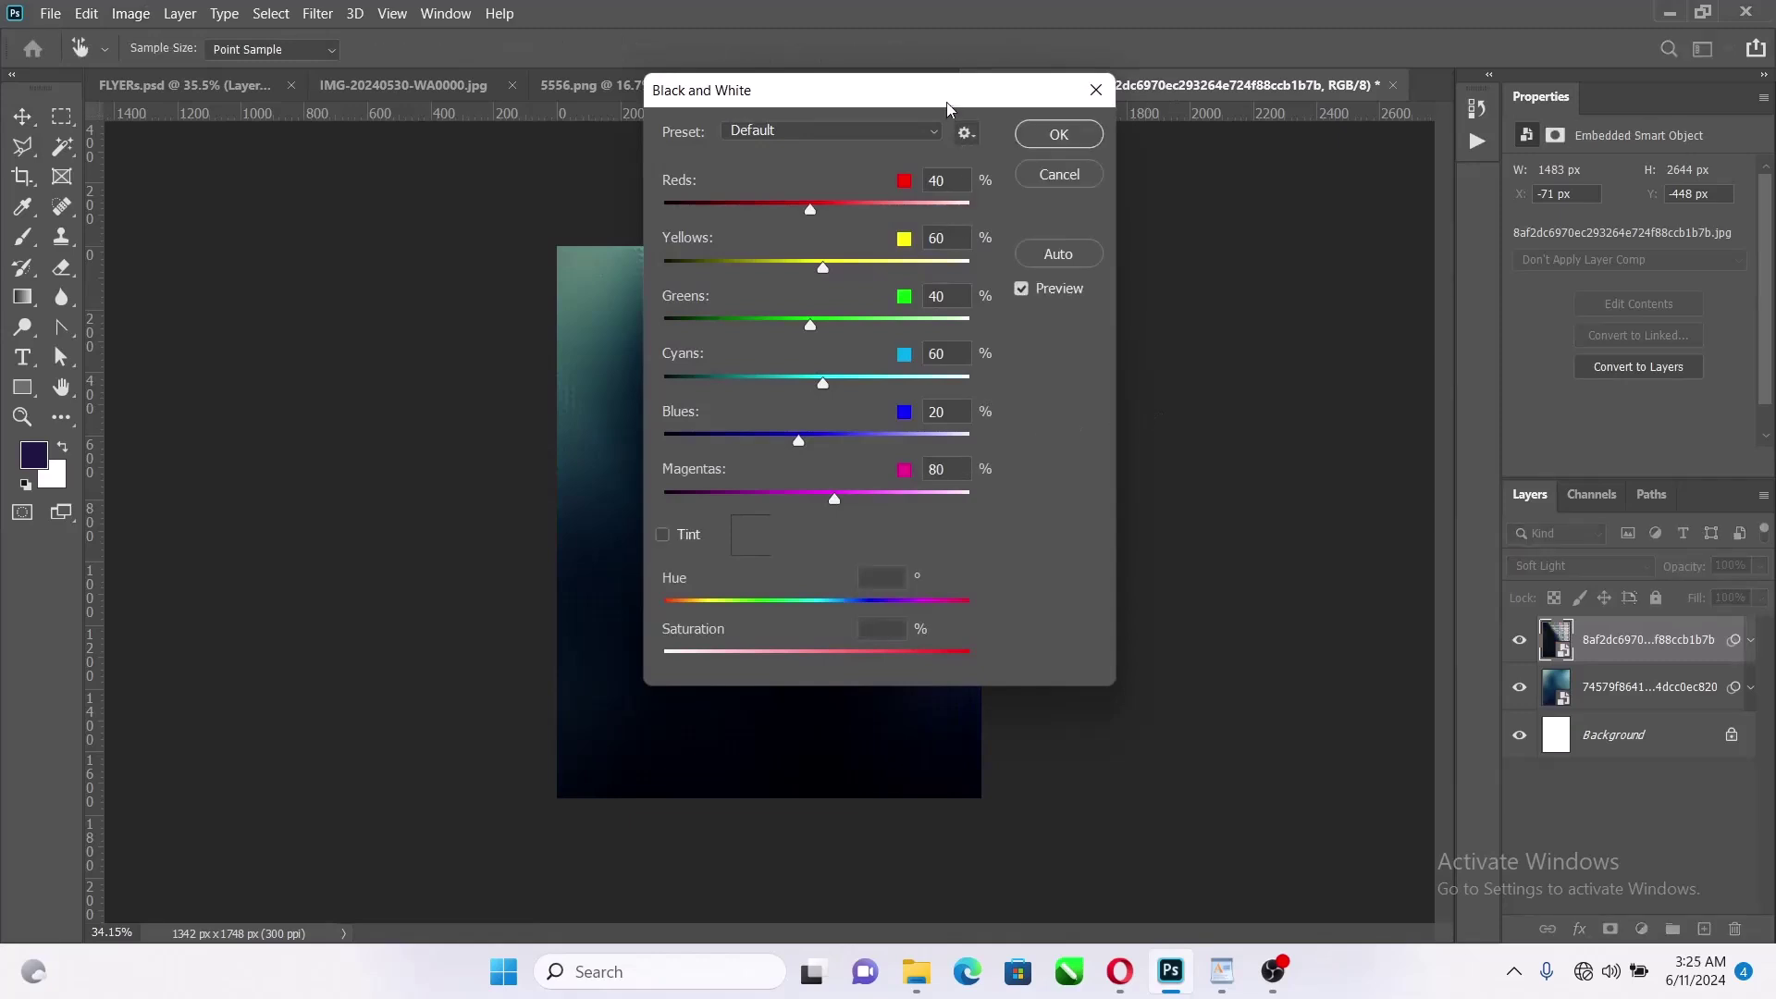
pyautogui.moveTo(953, 93); pyautogui.dragTo(1431, 81)
pyautogui.click(1553, 121)
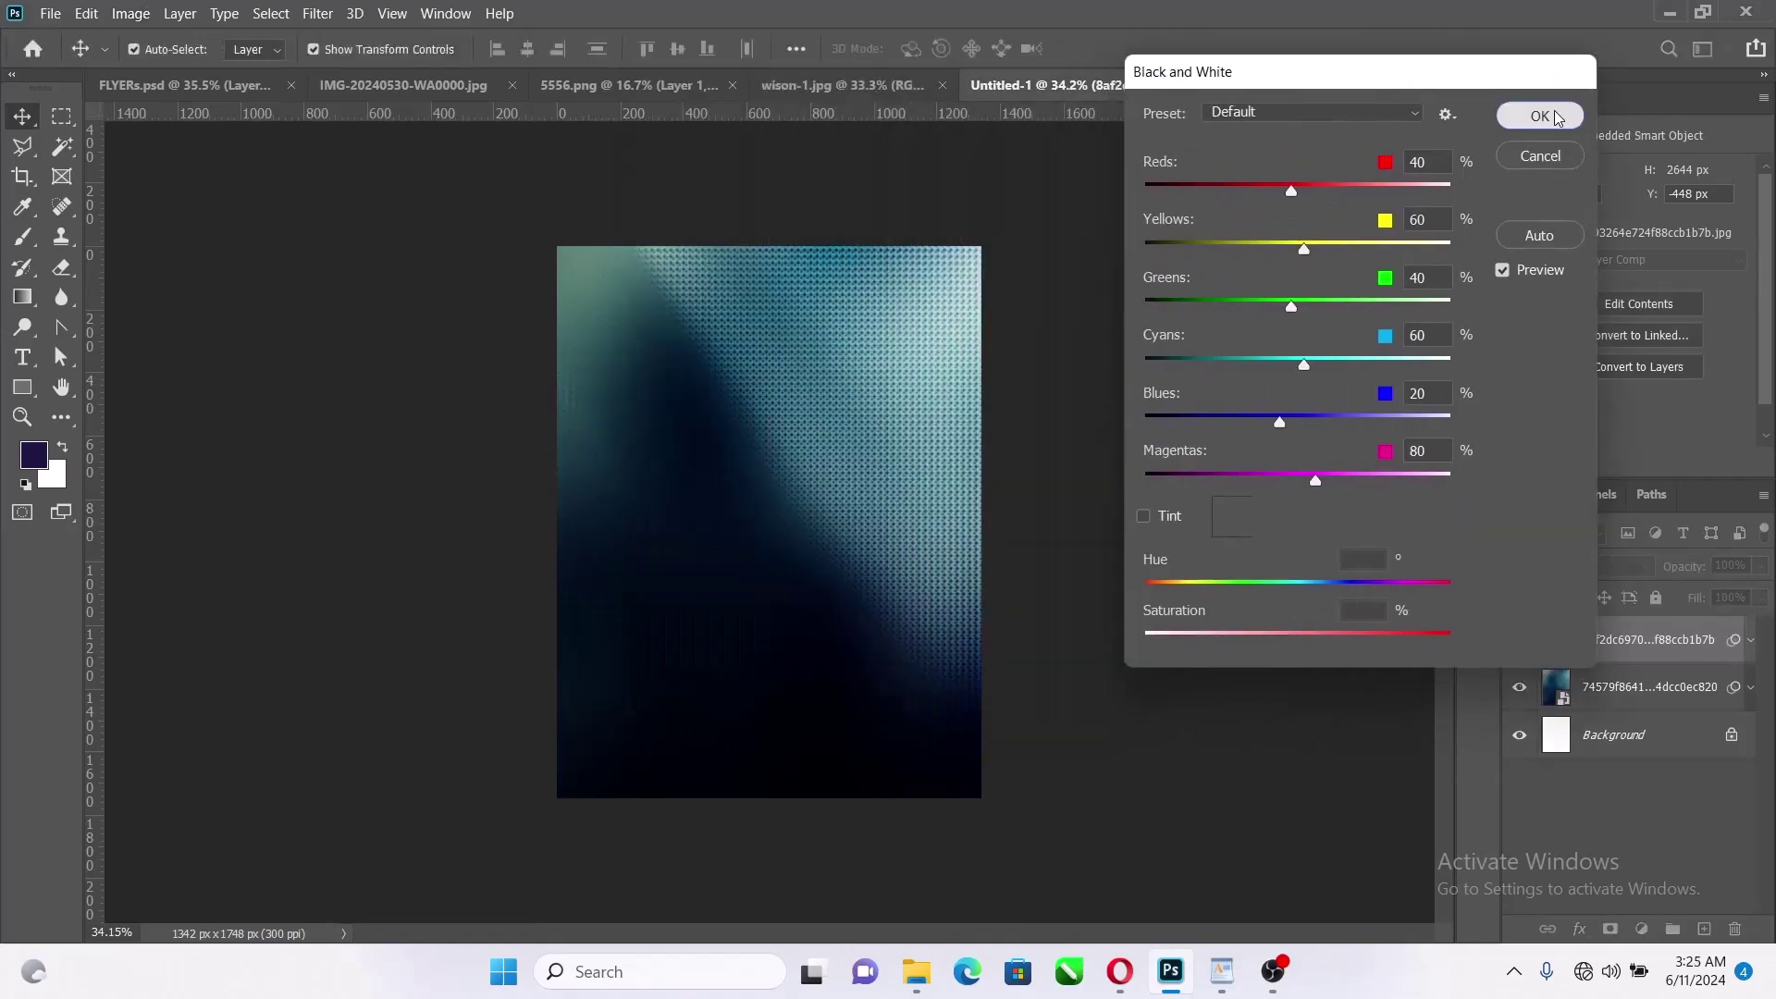
pyautogui.click(1762, 564)
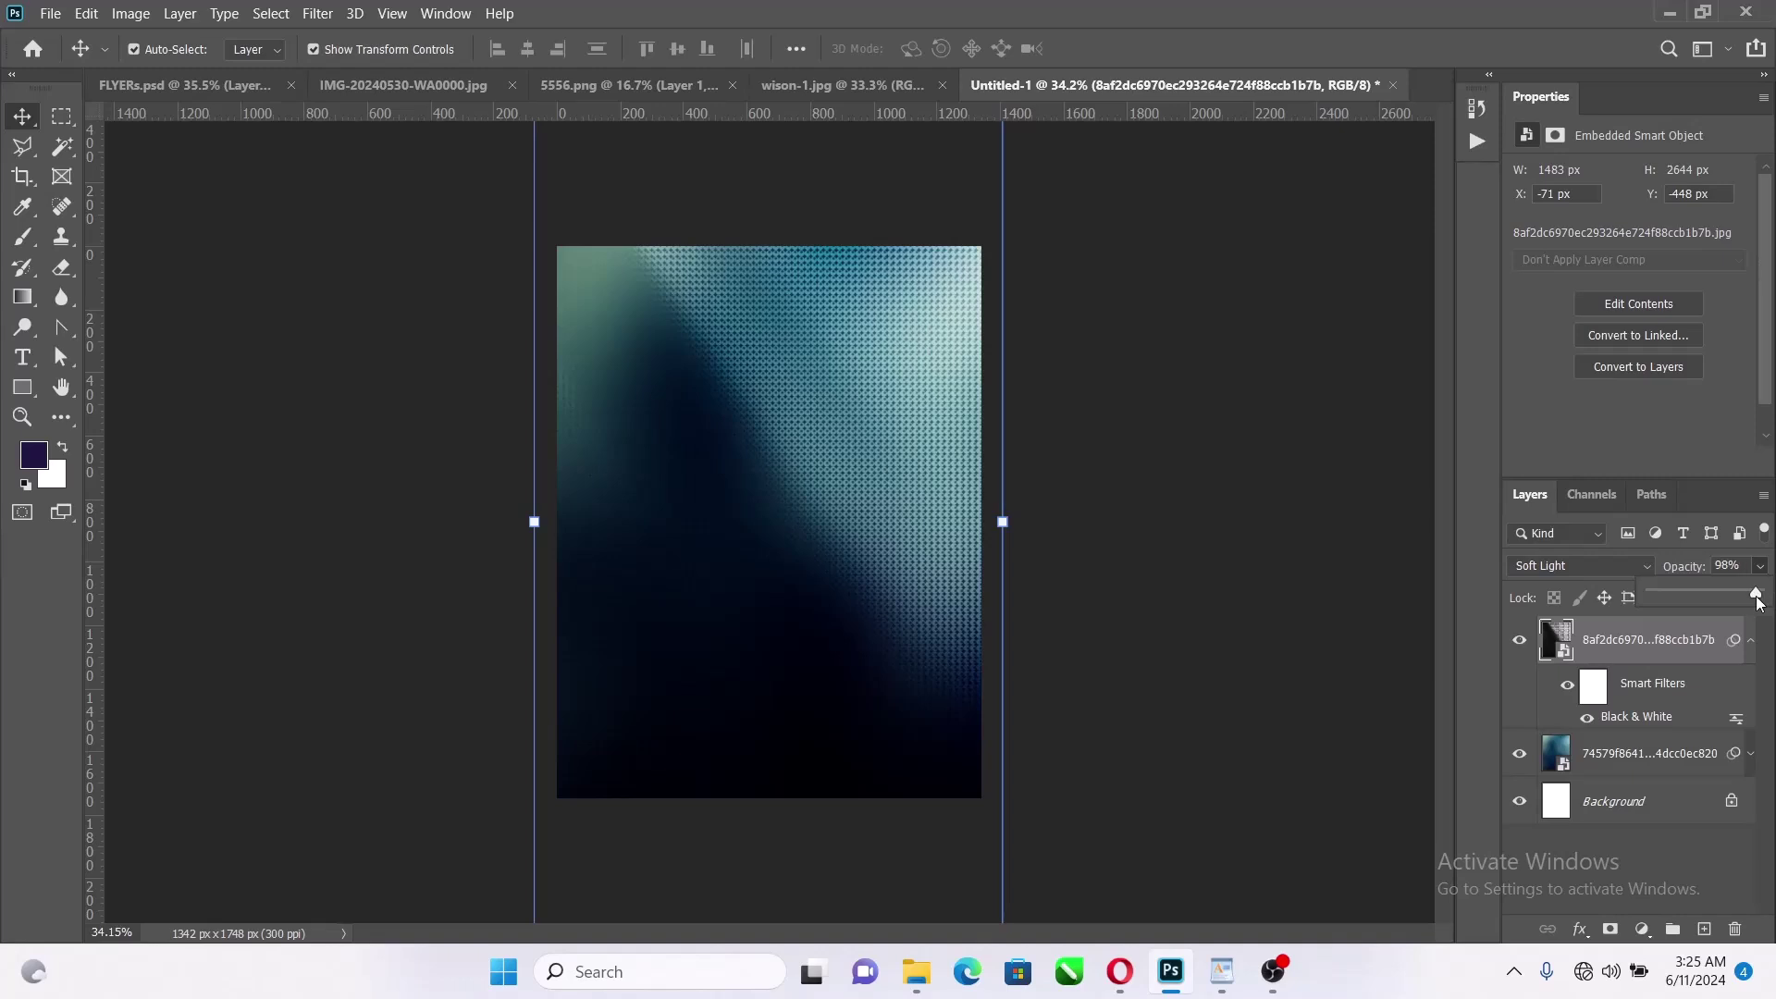
# Fade the dotted texture layer to 32% opacity and collapse its smart filter list
pyautogui.moveTo(1697, 605); pyautogui.dragTo(1695, 608)
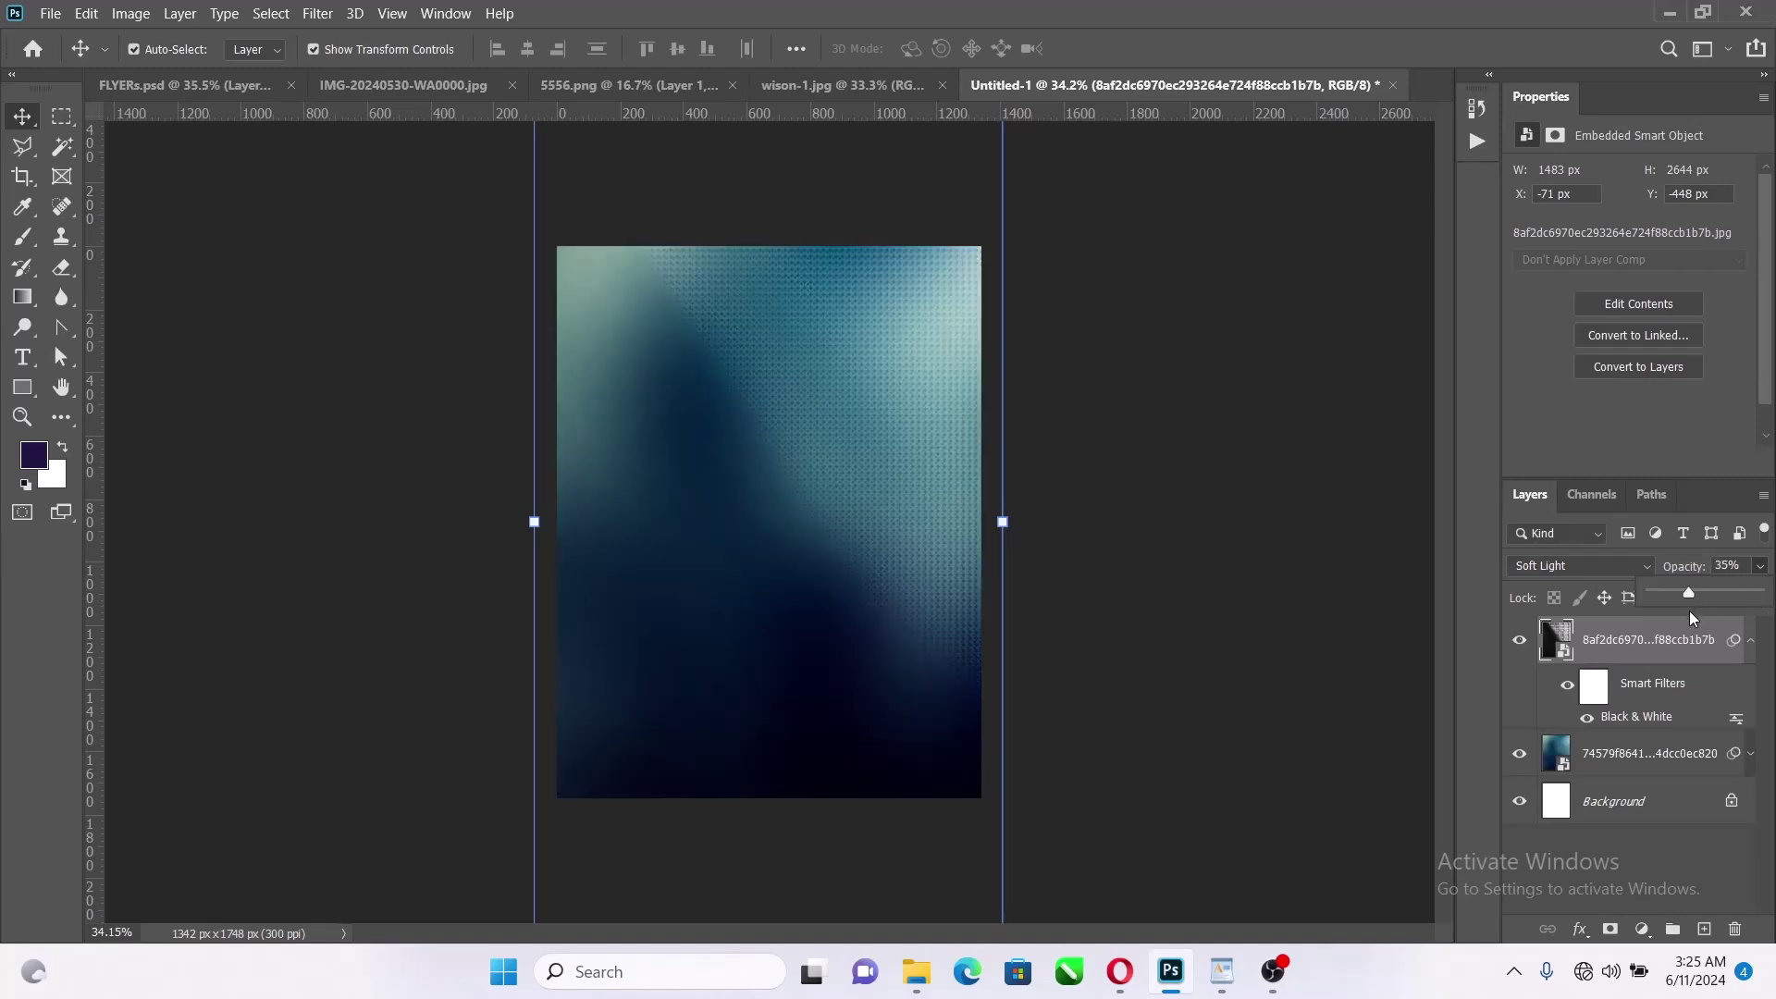
pyautogui.click(1120, 404)
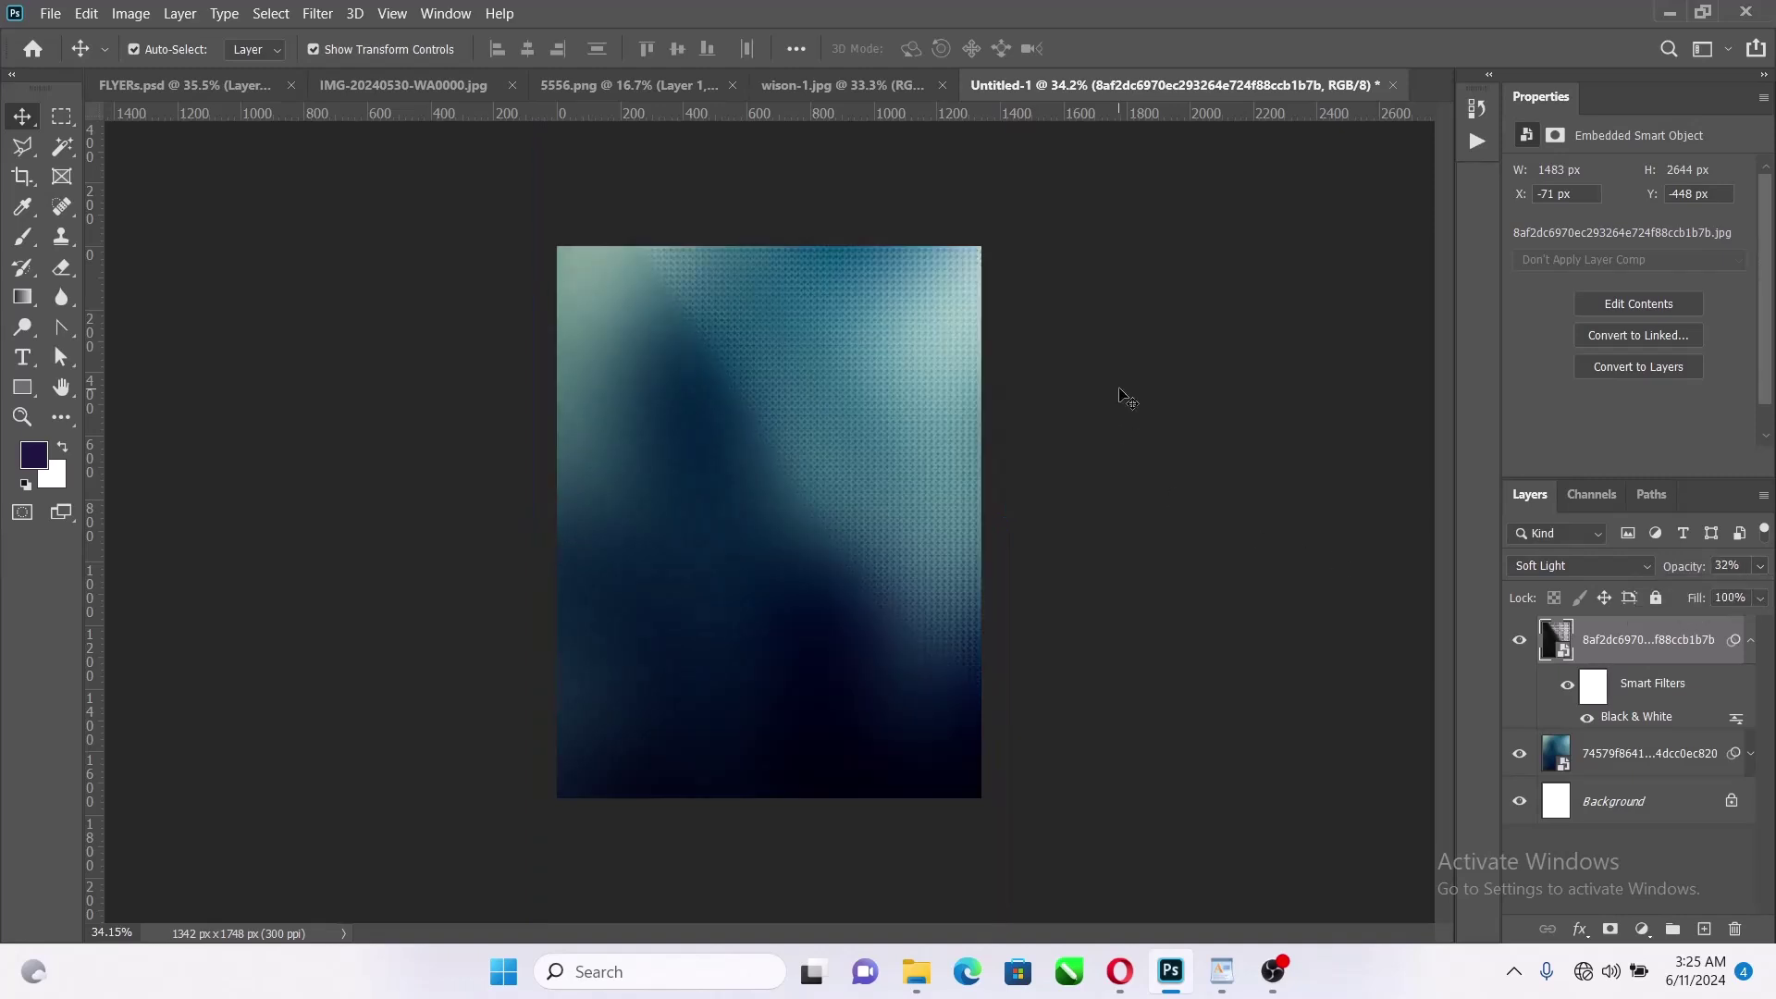
pyautogui.click(823, 394)
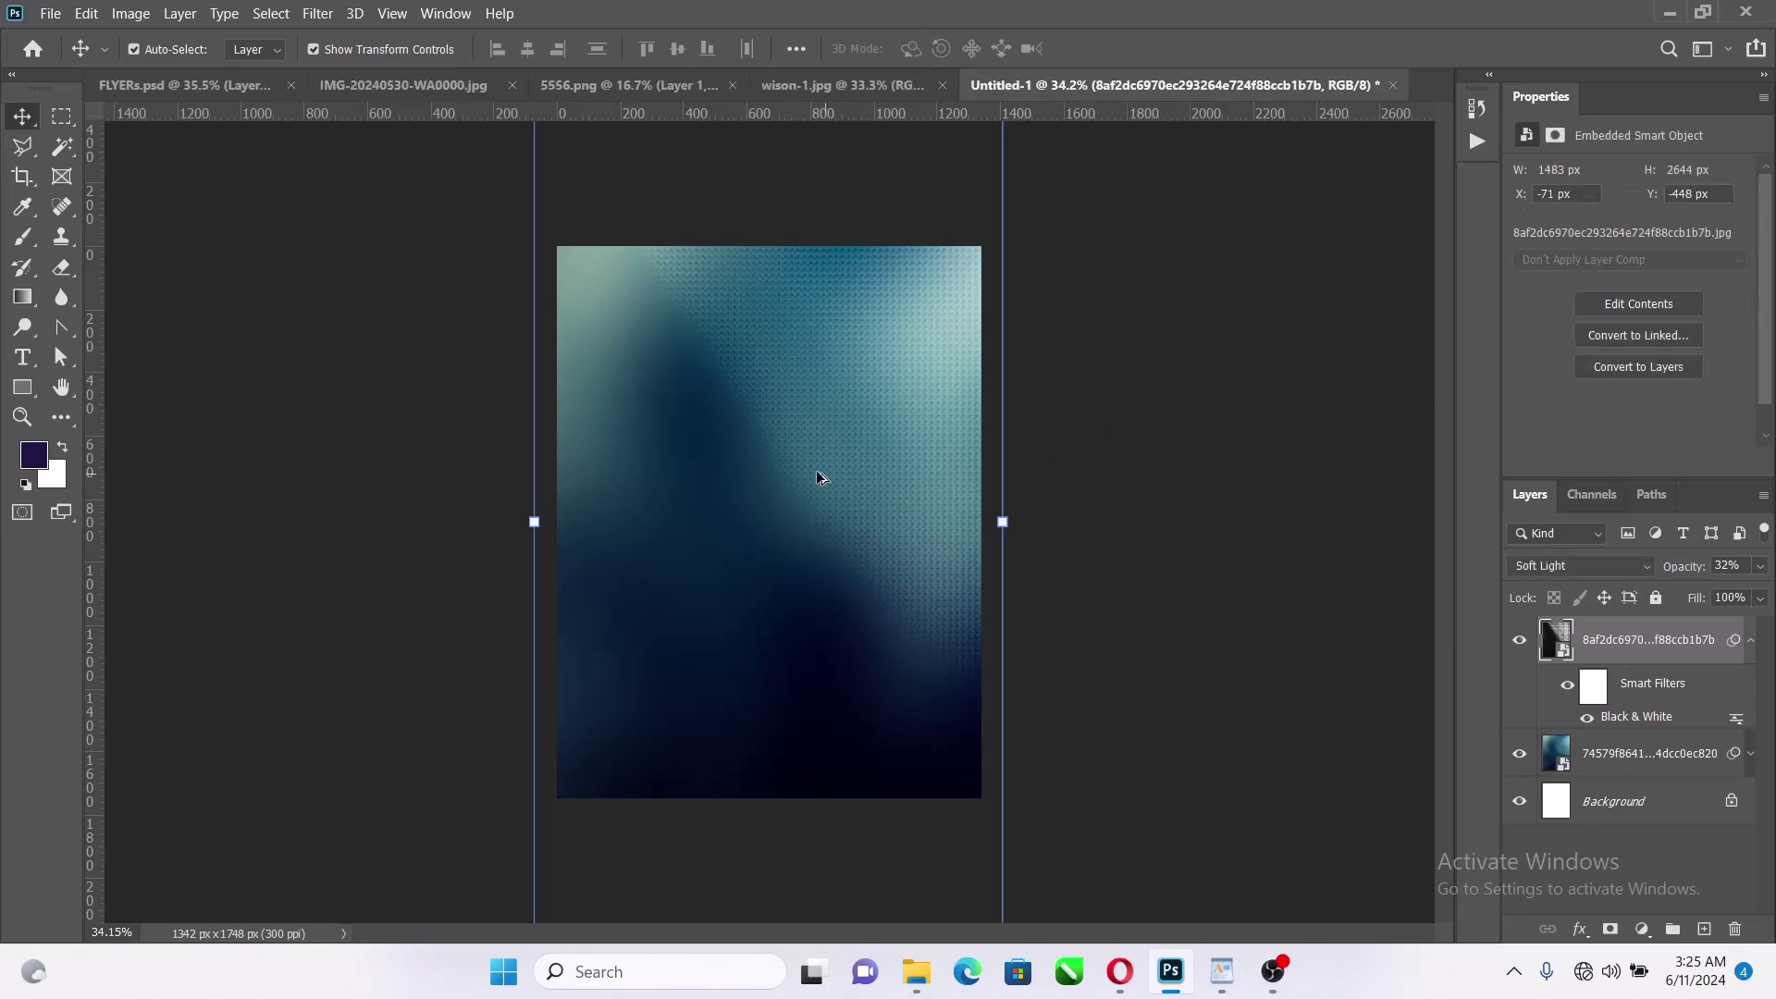
pyautogui.scroll(-6, 816, 473)
pyautogui.scroll(5, 805, 480)
pyautogui.click(1215, 309)
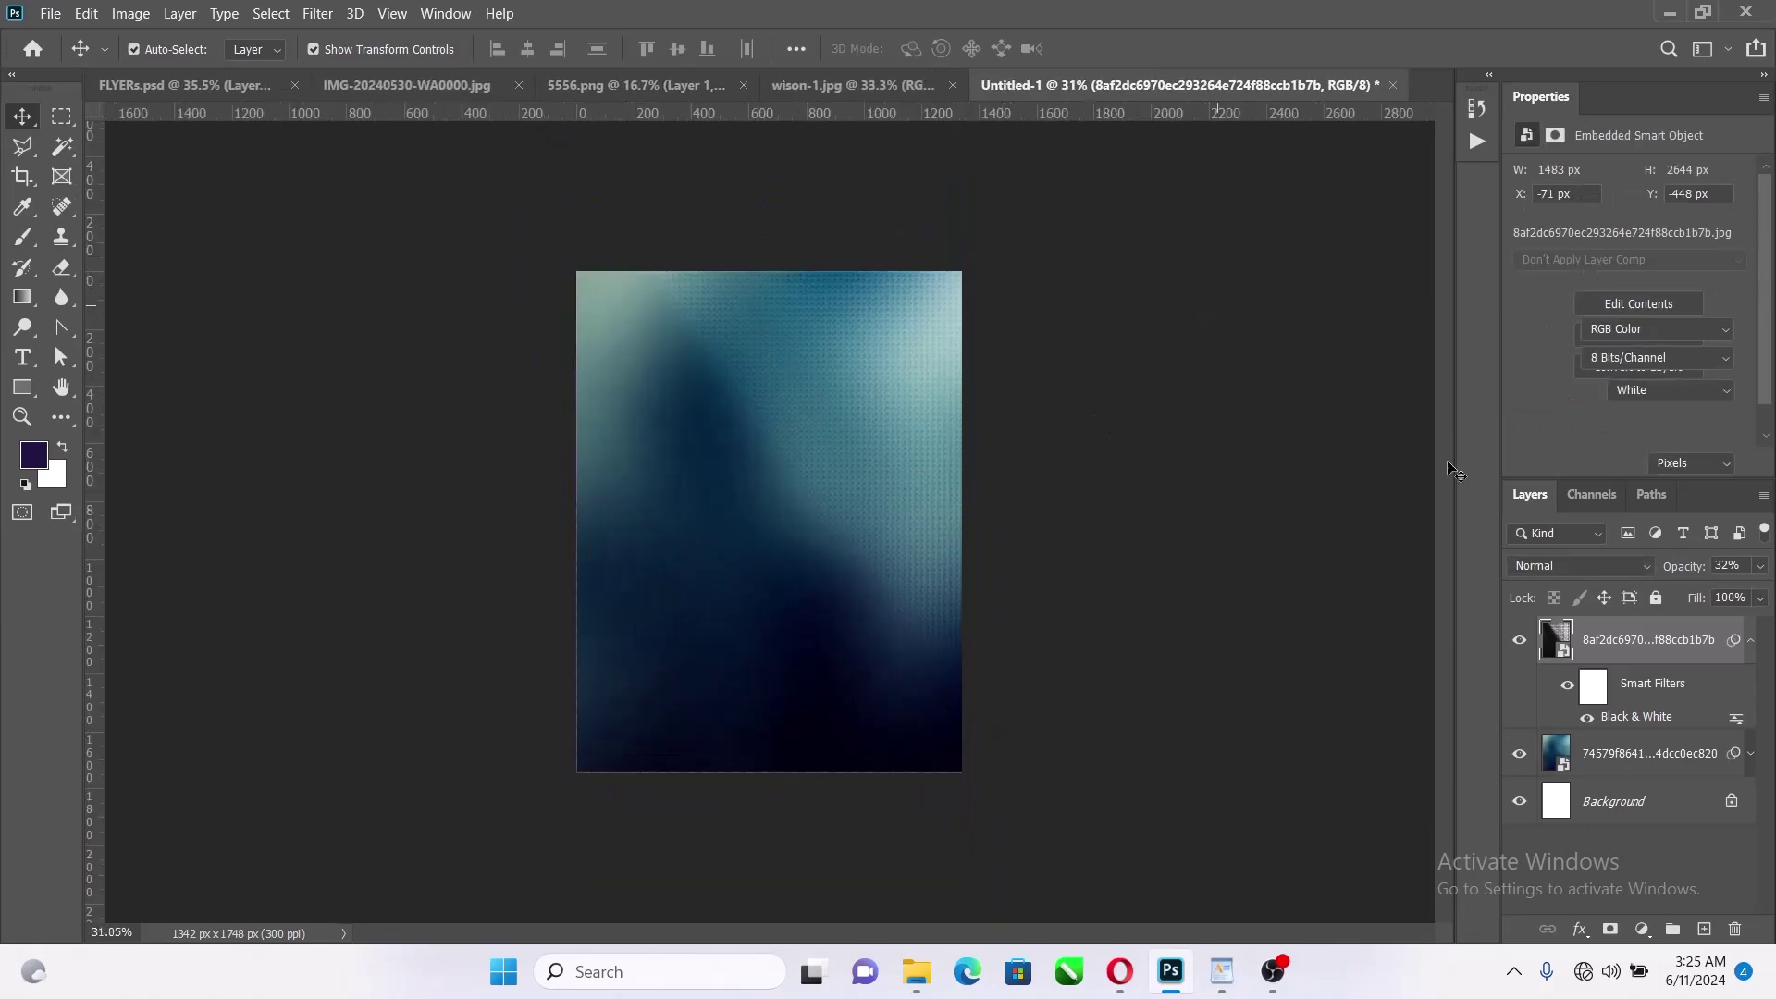
pyautogui.click(1750, 646)
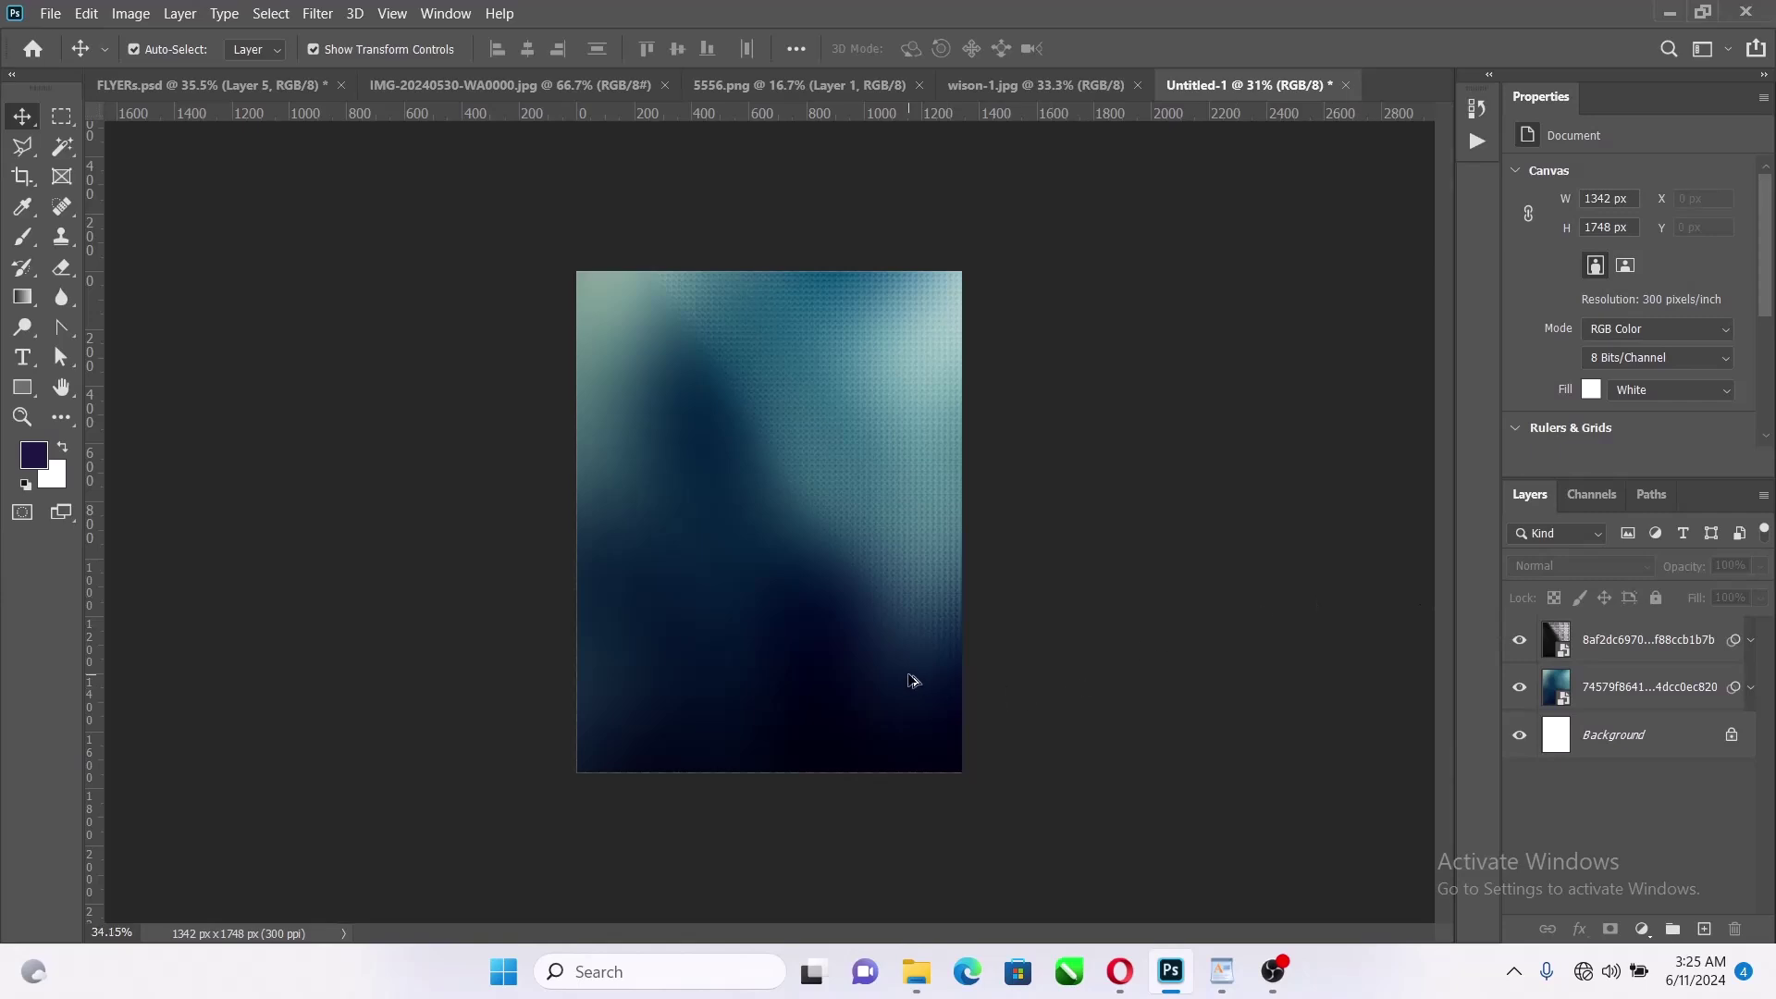
pyautogui.scroll(2, 911, 681)
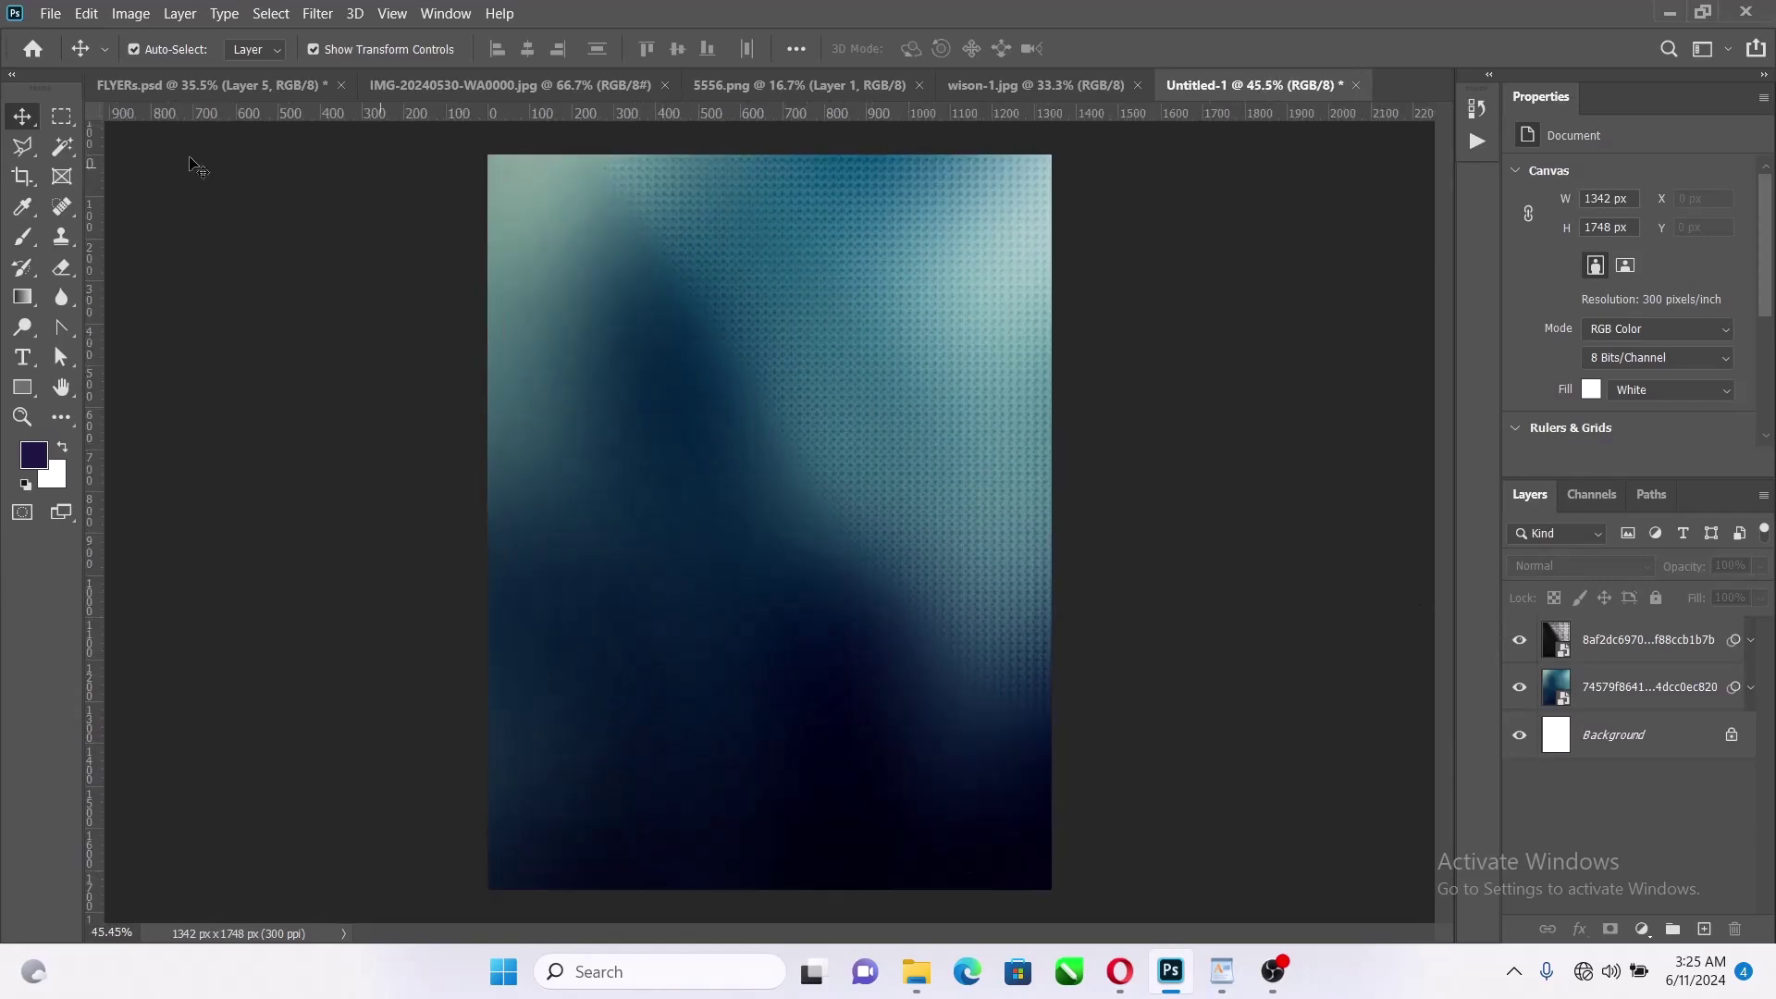
# Switch to the white-robed man's portrait and duplicate its photo layer with Ctrl+J
pyautogui.click(1092, 85)
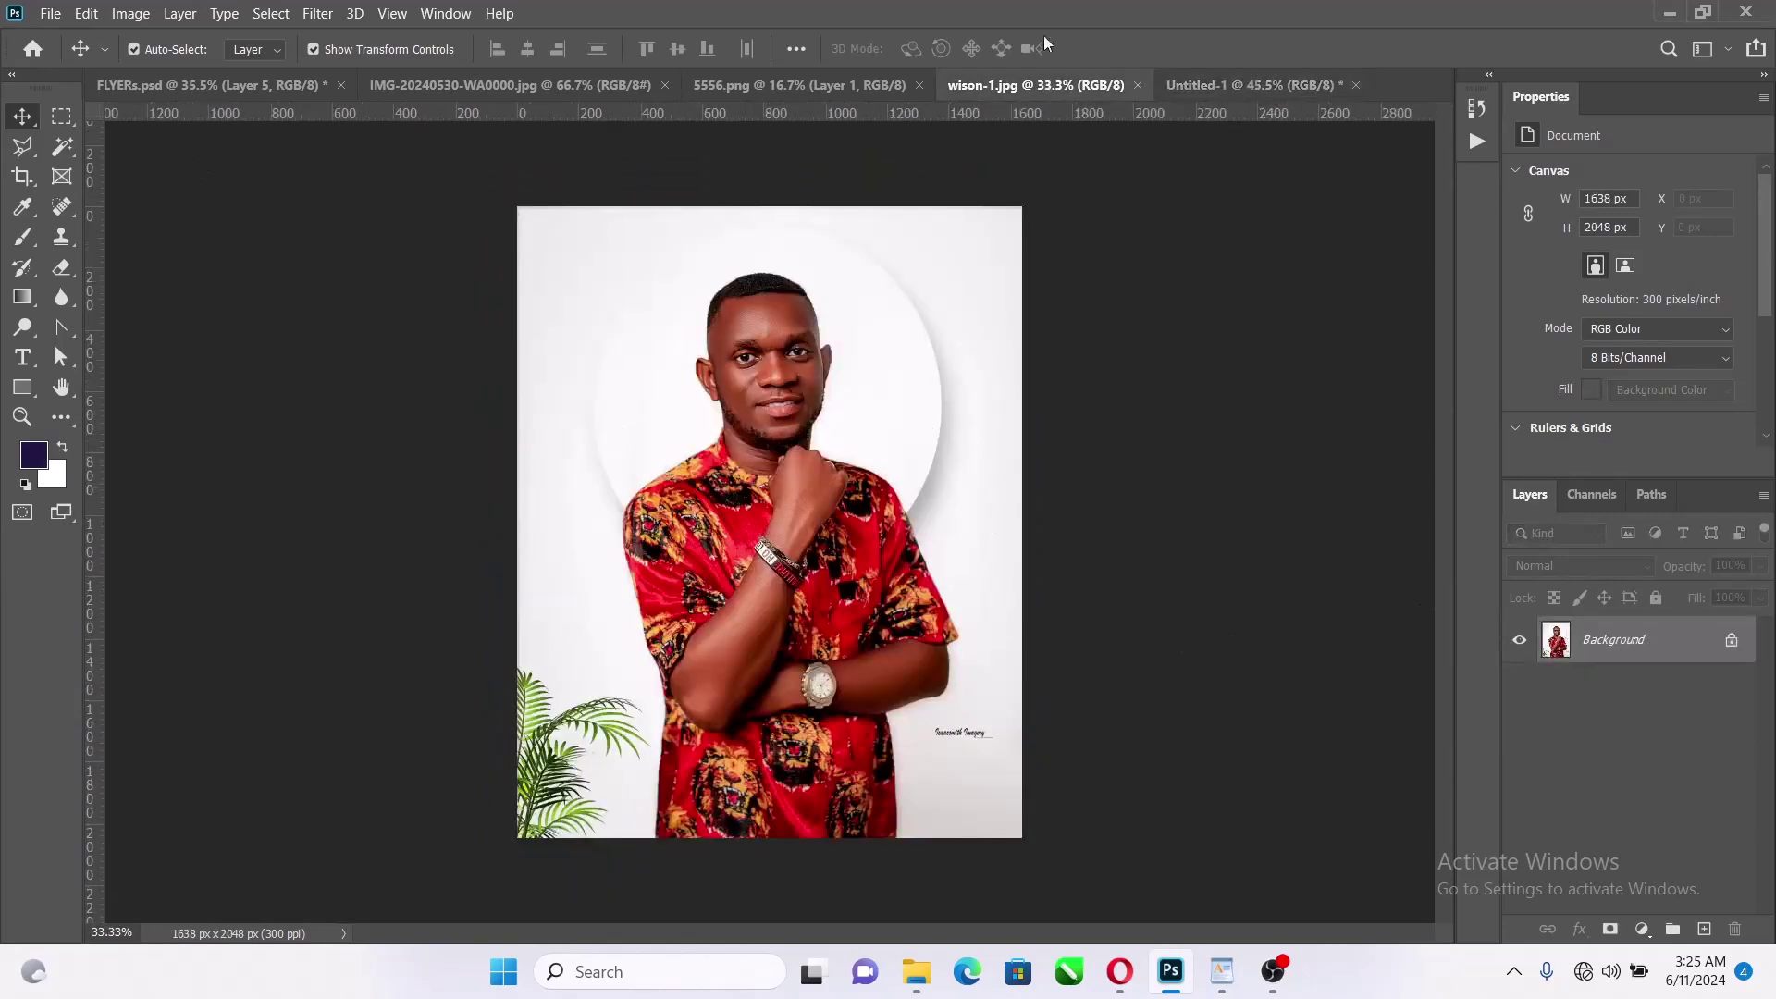
pyautogui.click(875, 86)
pyautogui.click(491, 87)
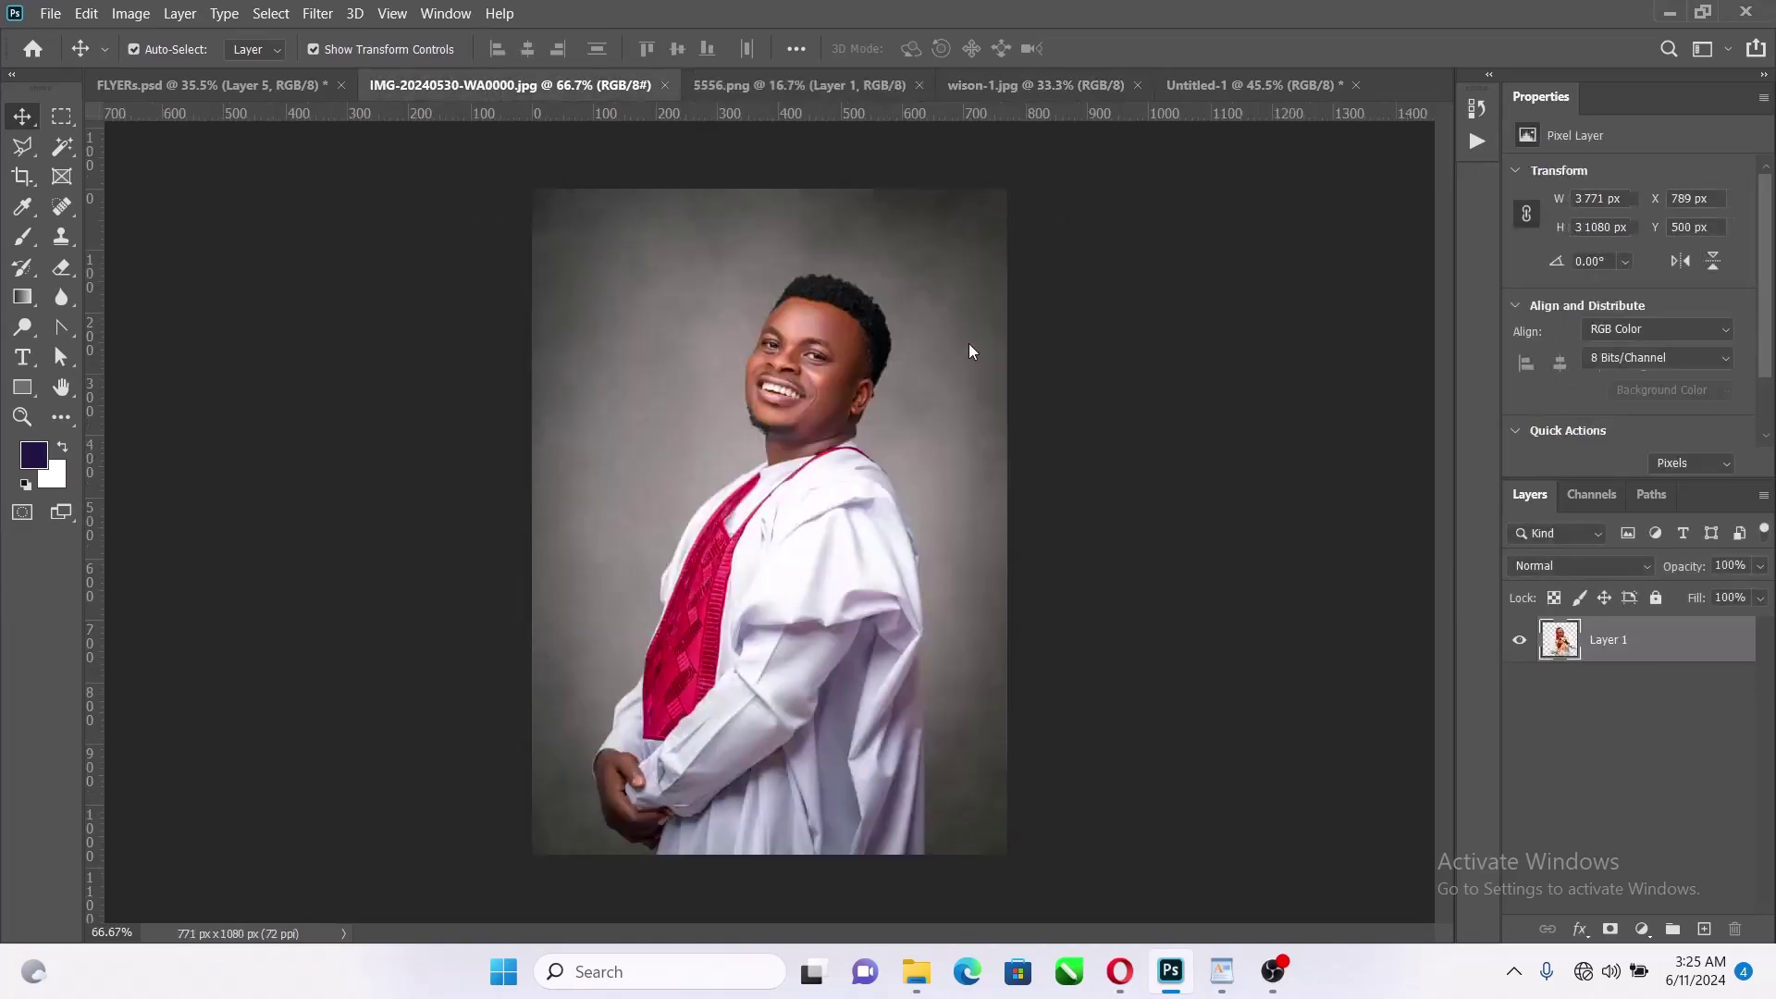
pyautogui.scroll(4, 909, 492)
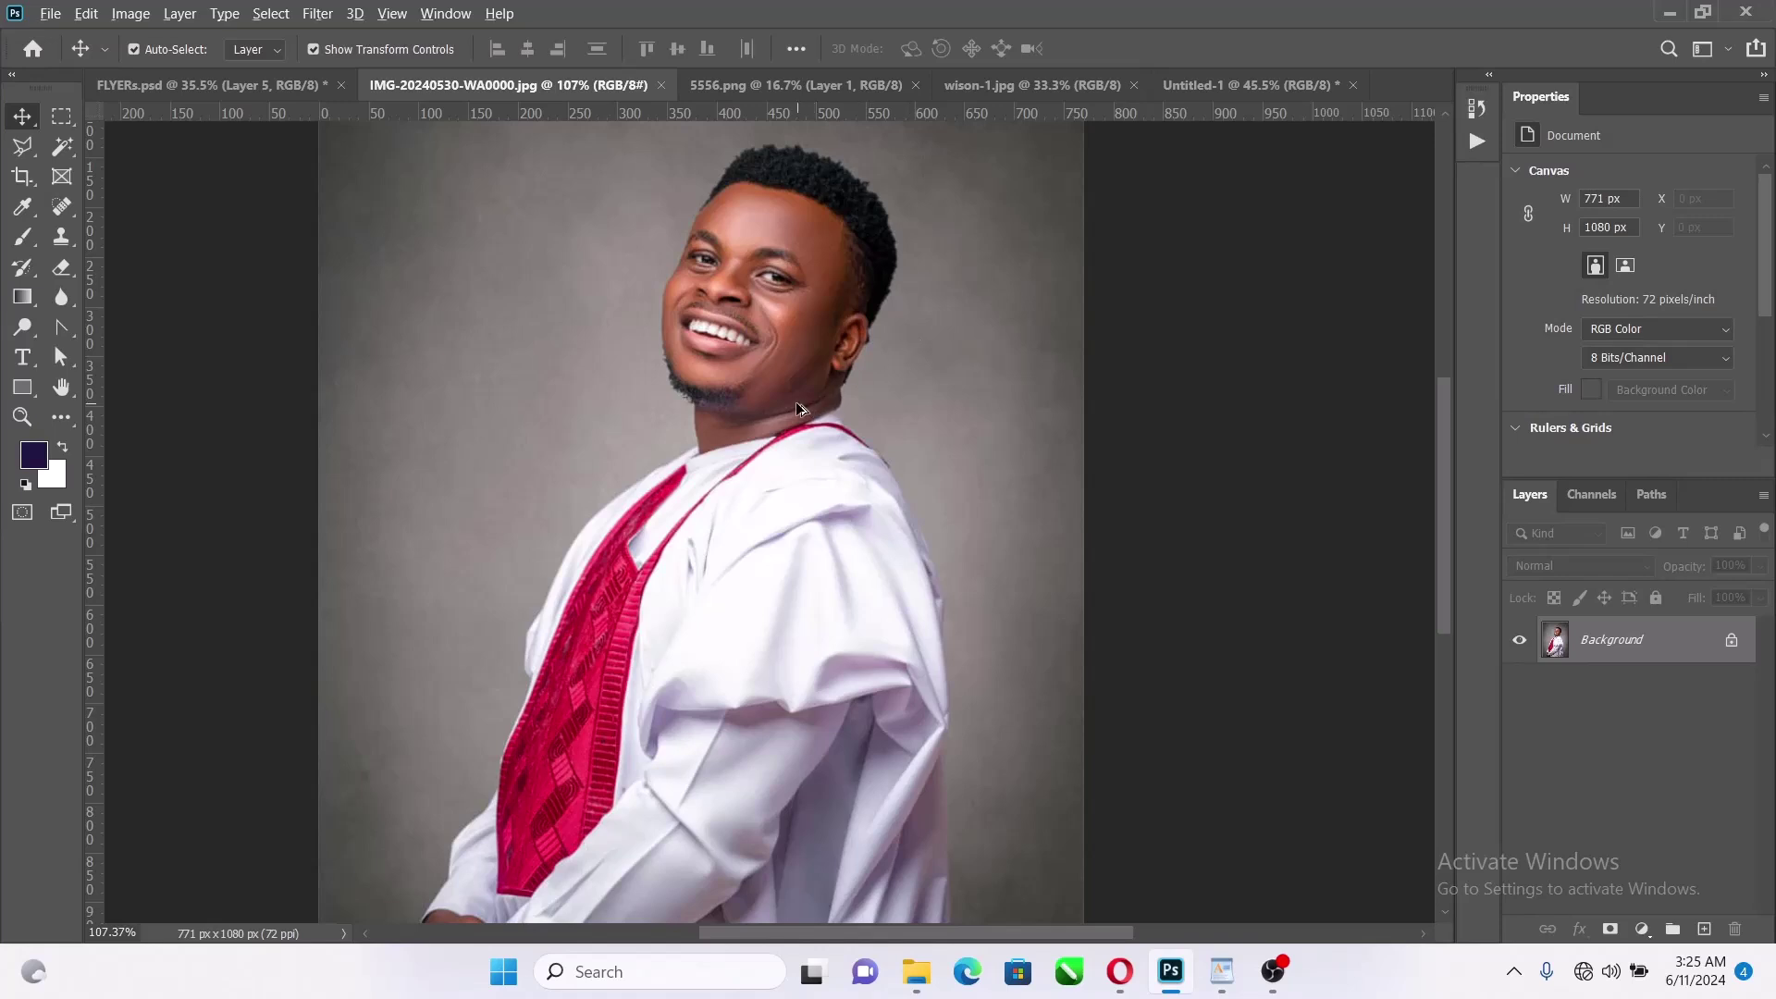
pyautogui.scroll(-3, 801, 408)
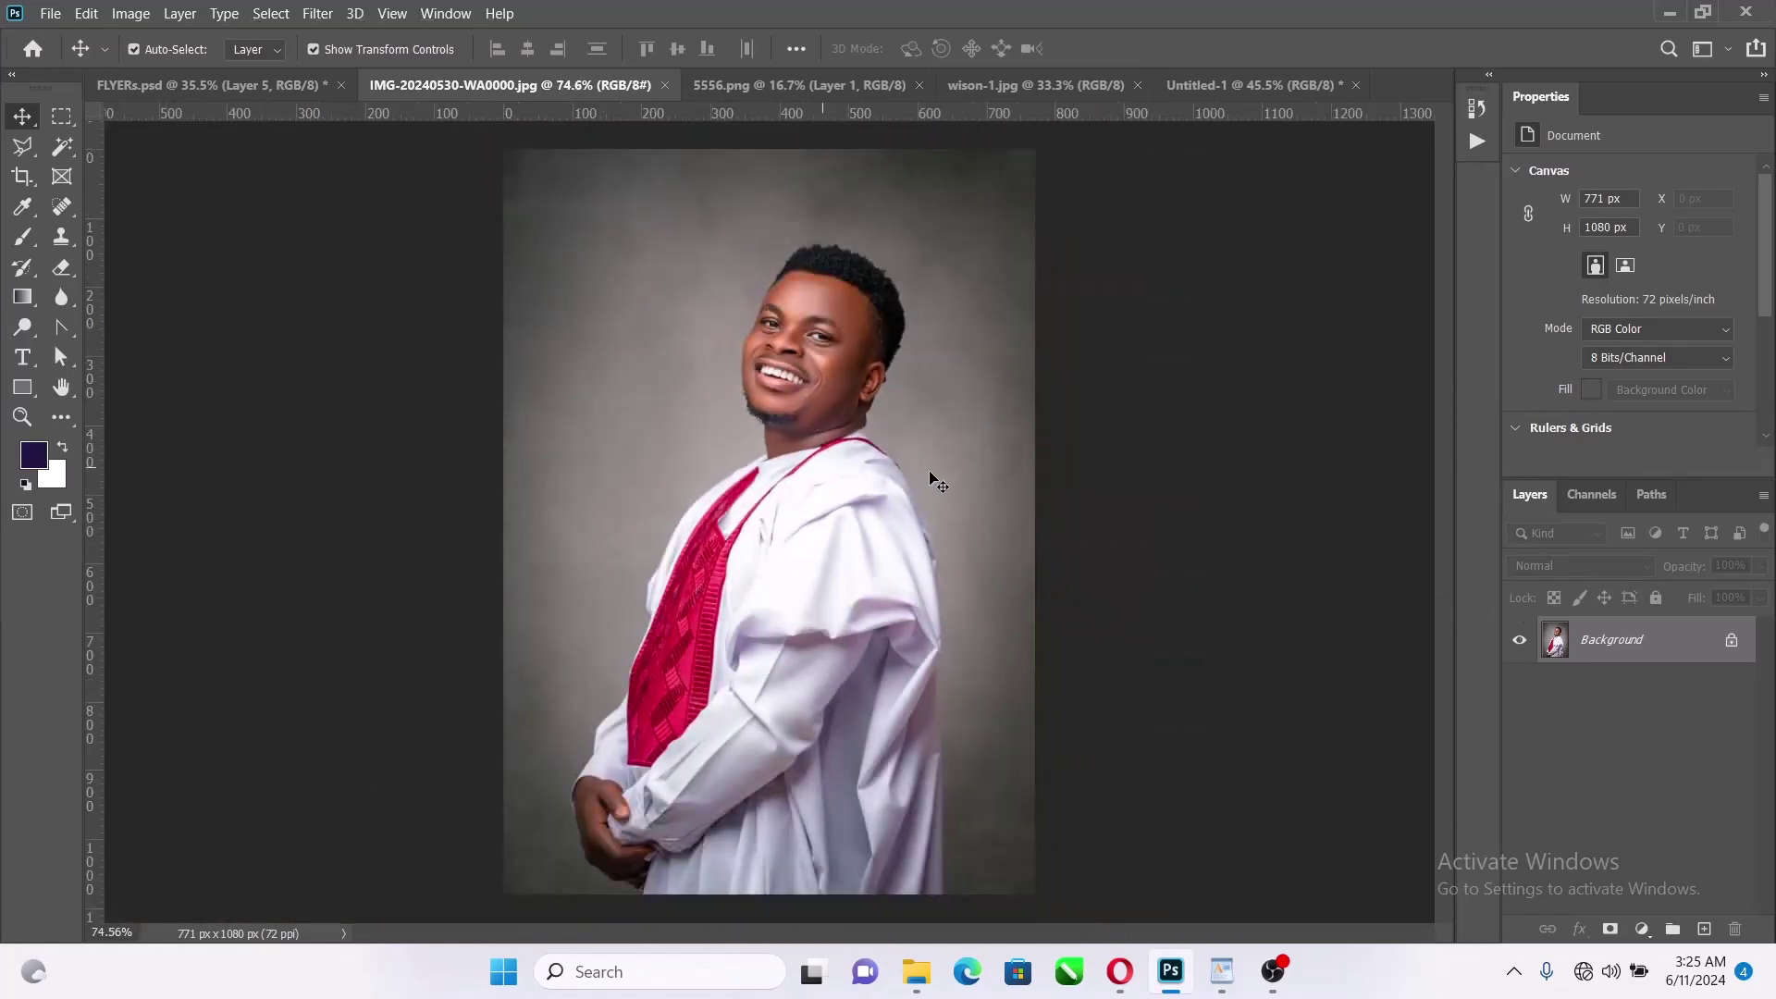
pyautogui.hotkey('ctrl', 'j')
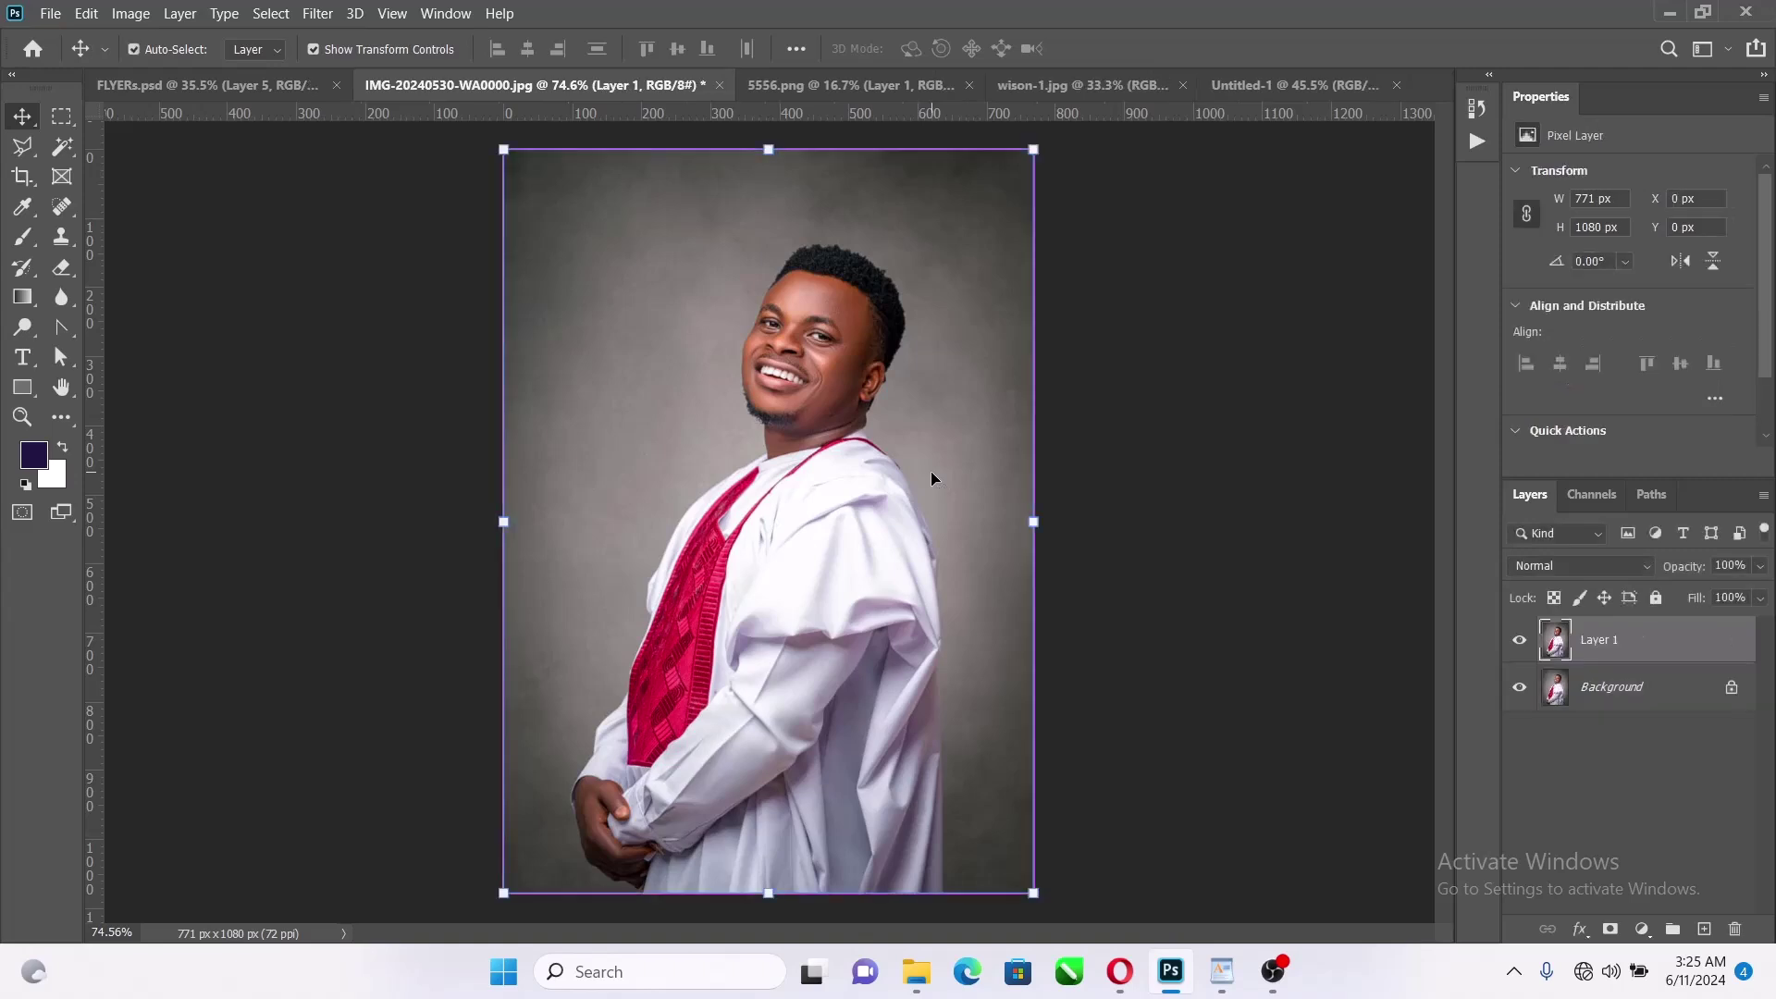
pyautogui.scroll(-2, 1700, 297)
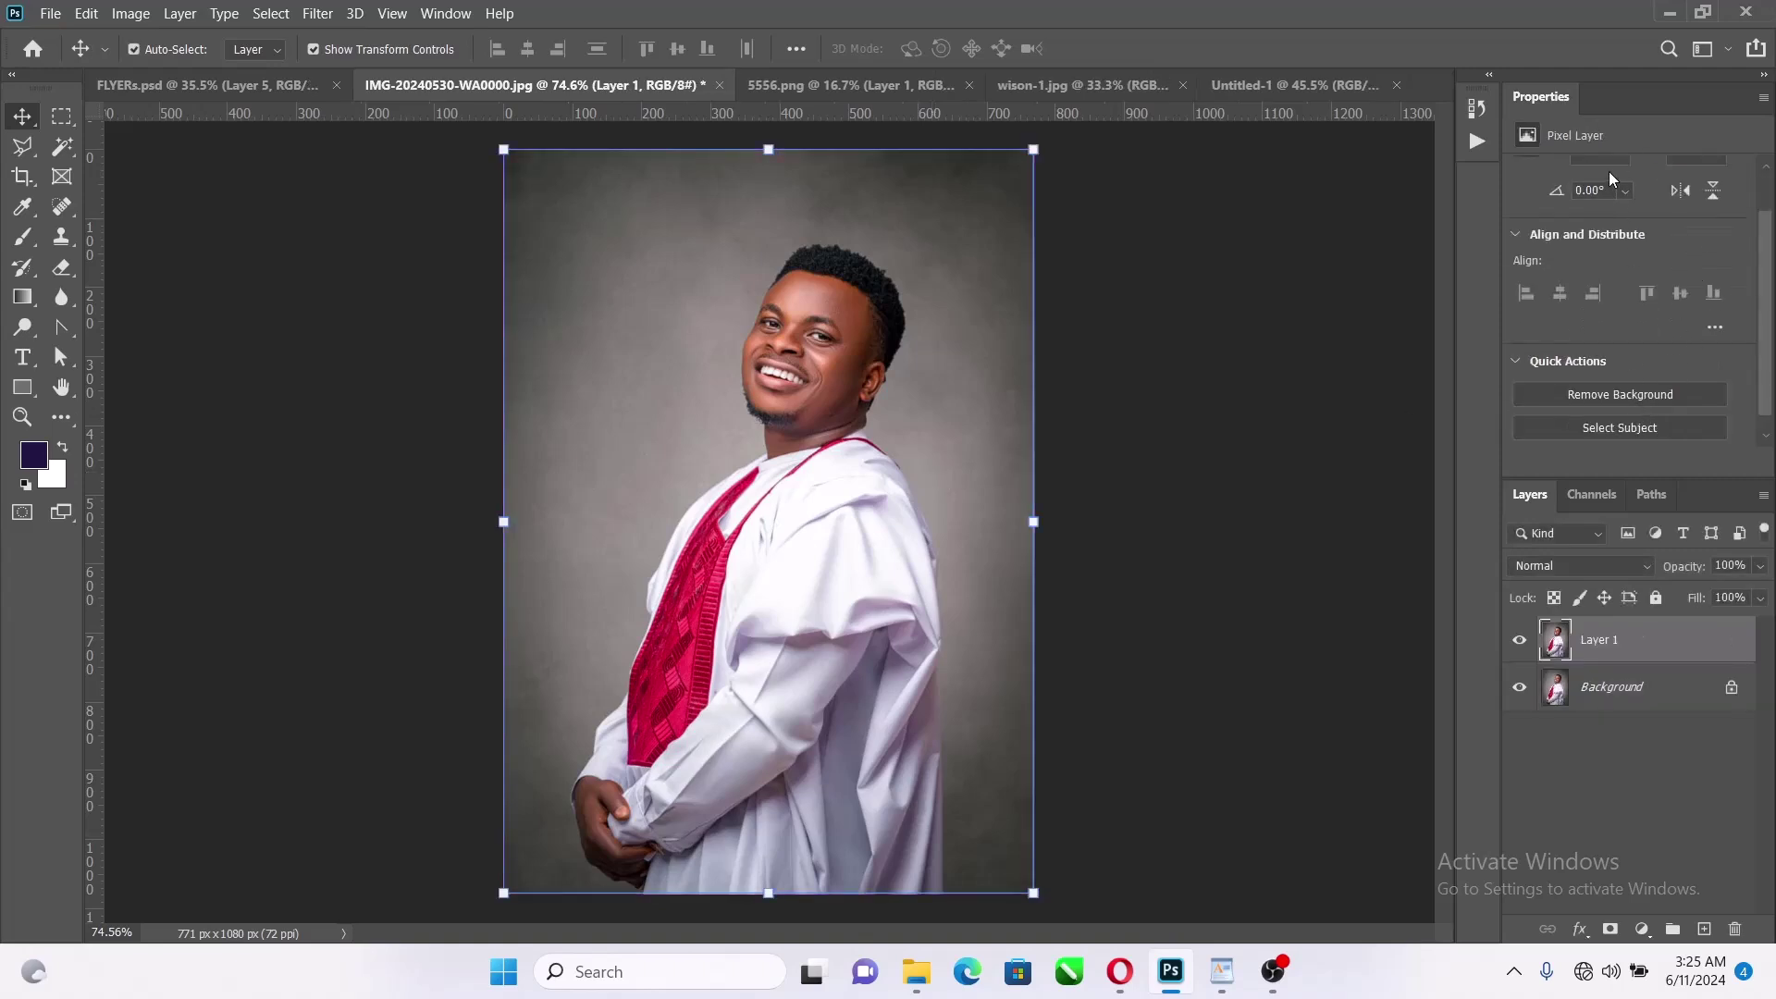
pyautogui.scroll(2, 1608, 171)
pyautogui.scroll(-1, 1688, 378)
# Remove the background behind the man and hide the original photo layer
pyautogui.click(1620, 395)
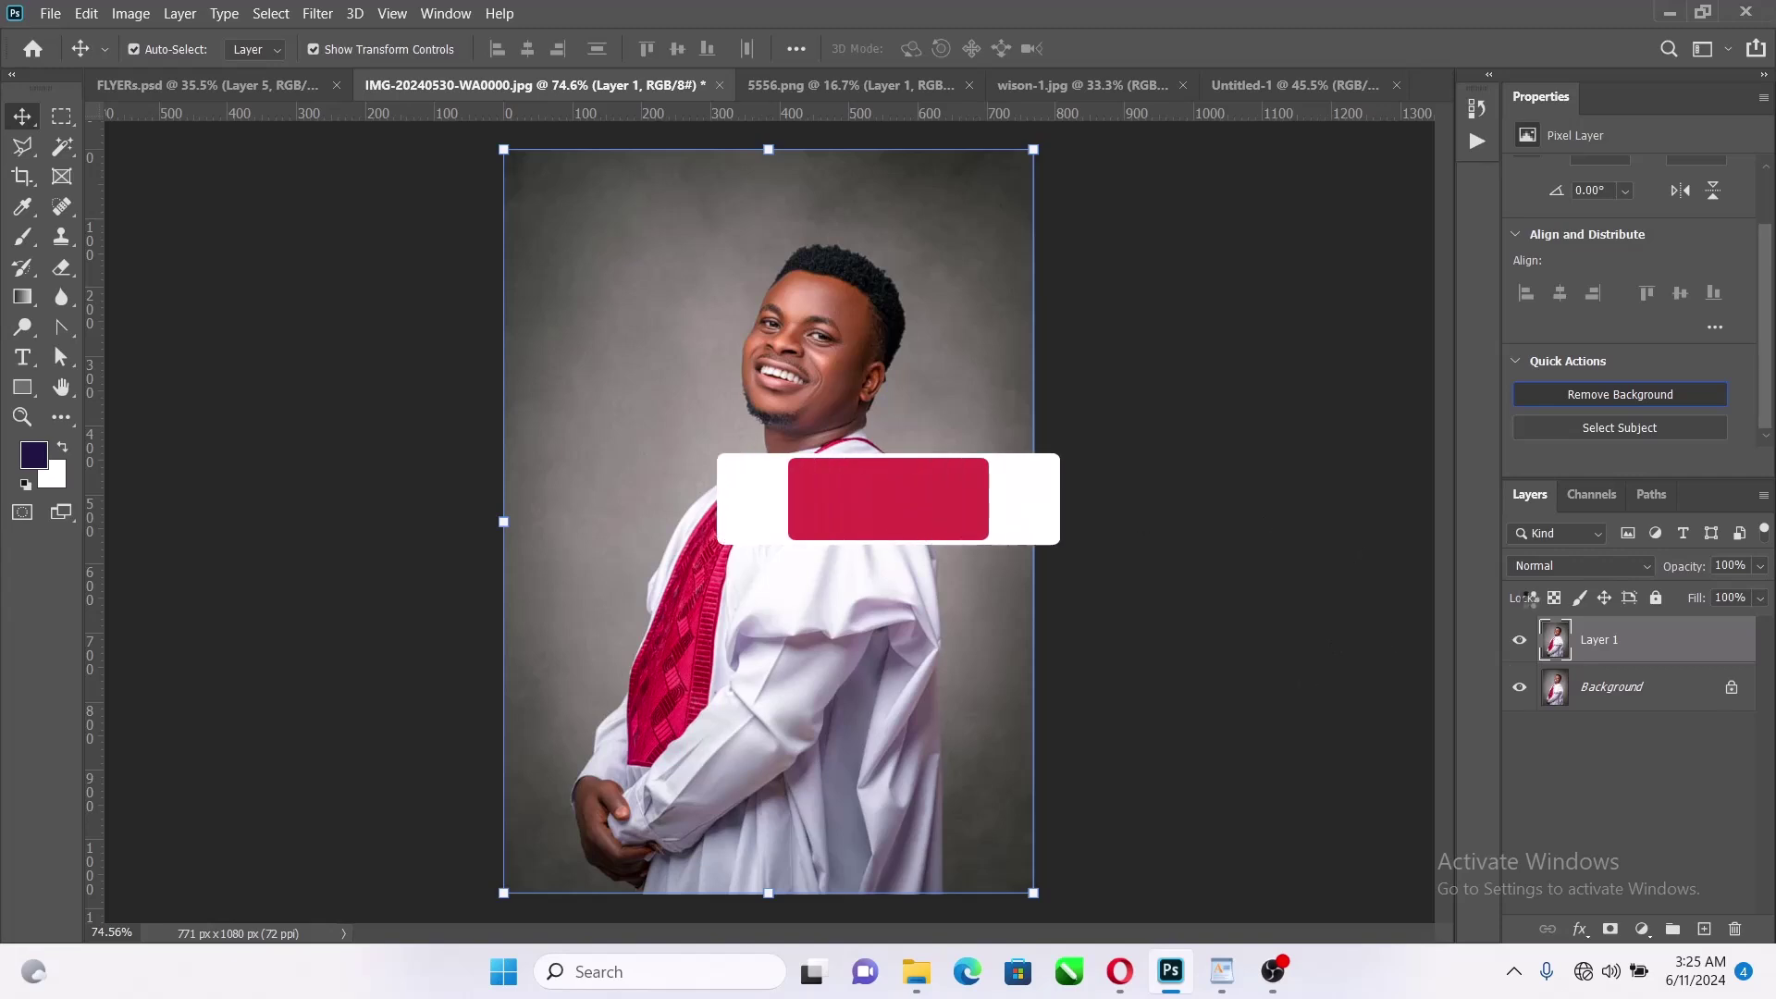
pyautogui.click(1531, 695)
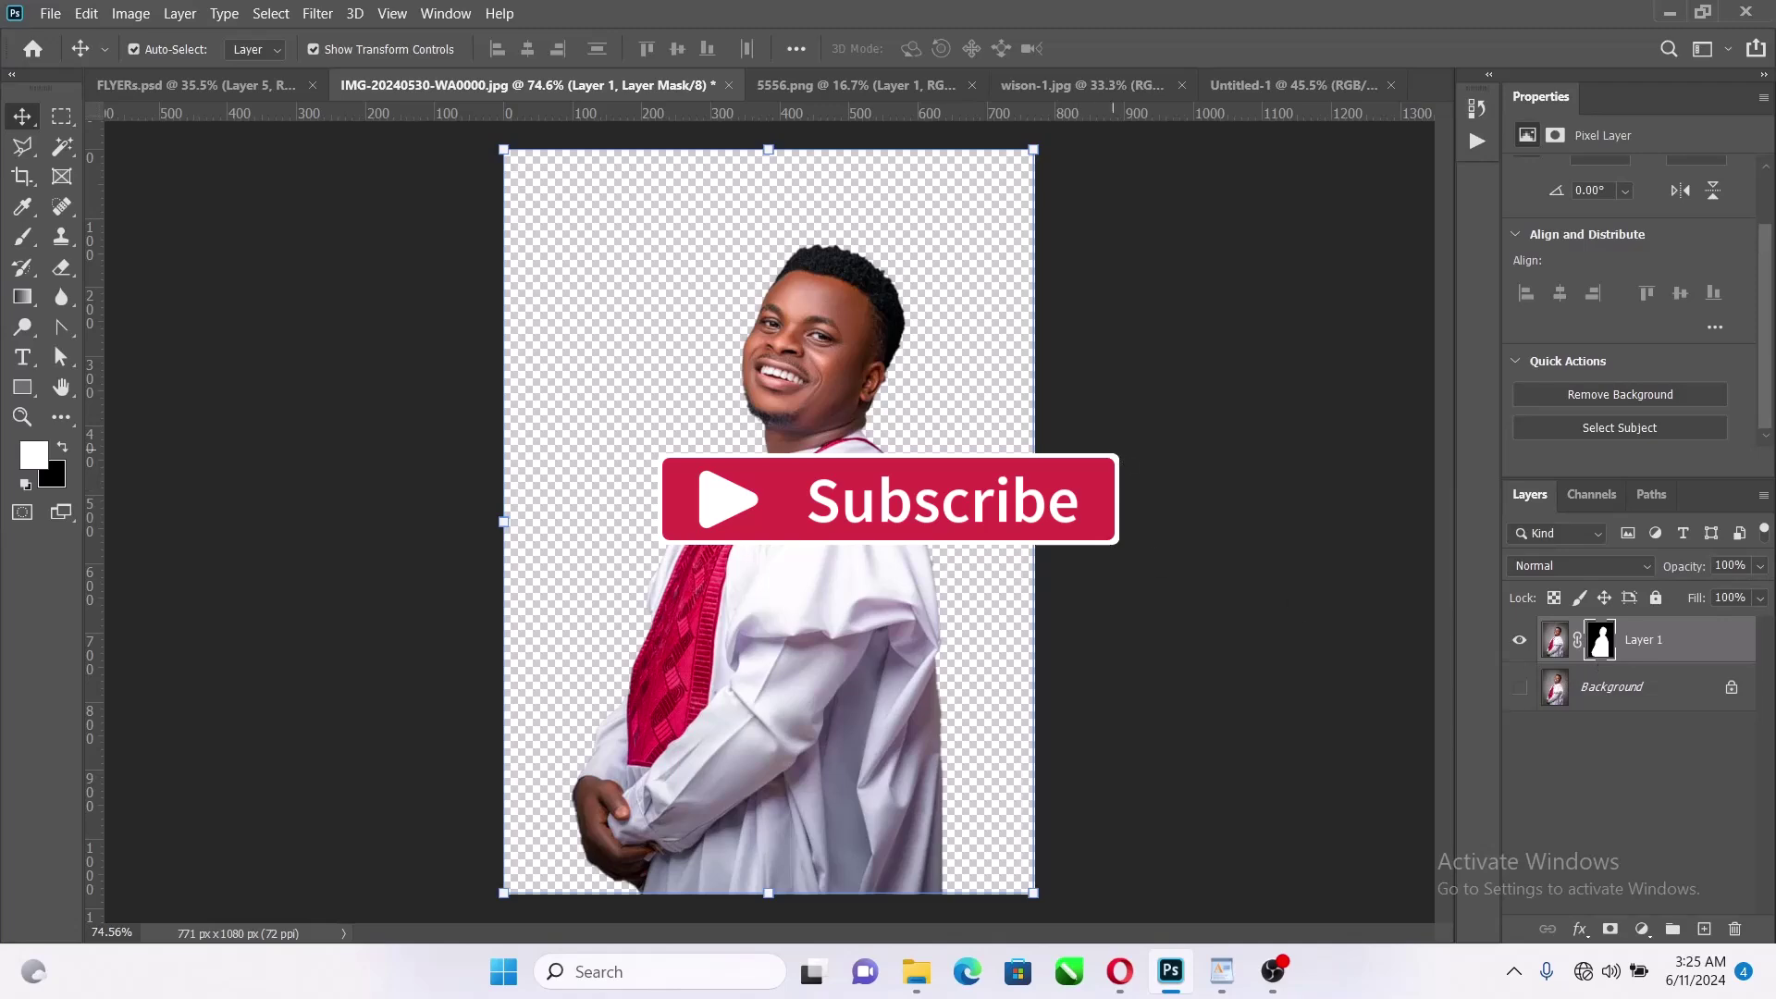
pyautogui.moveTo(821, 506); pyautogui.dragTo(852, 599)
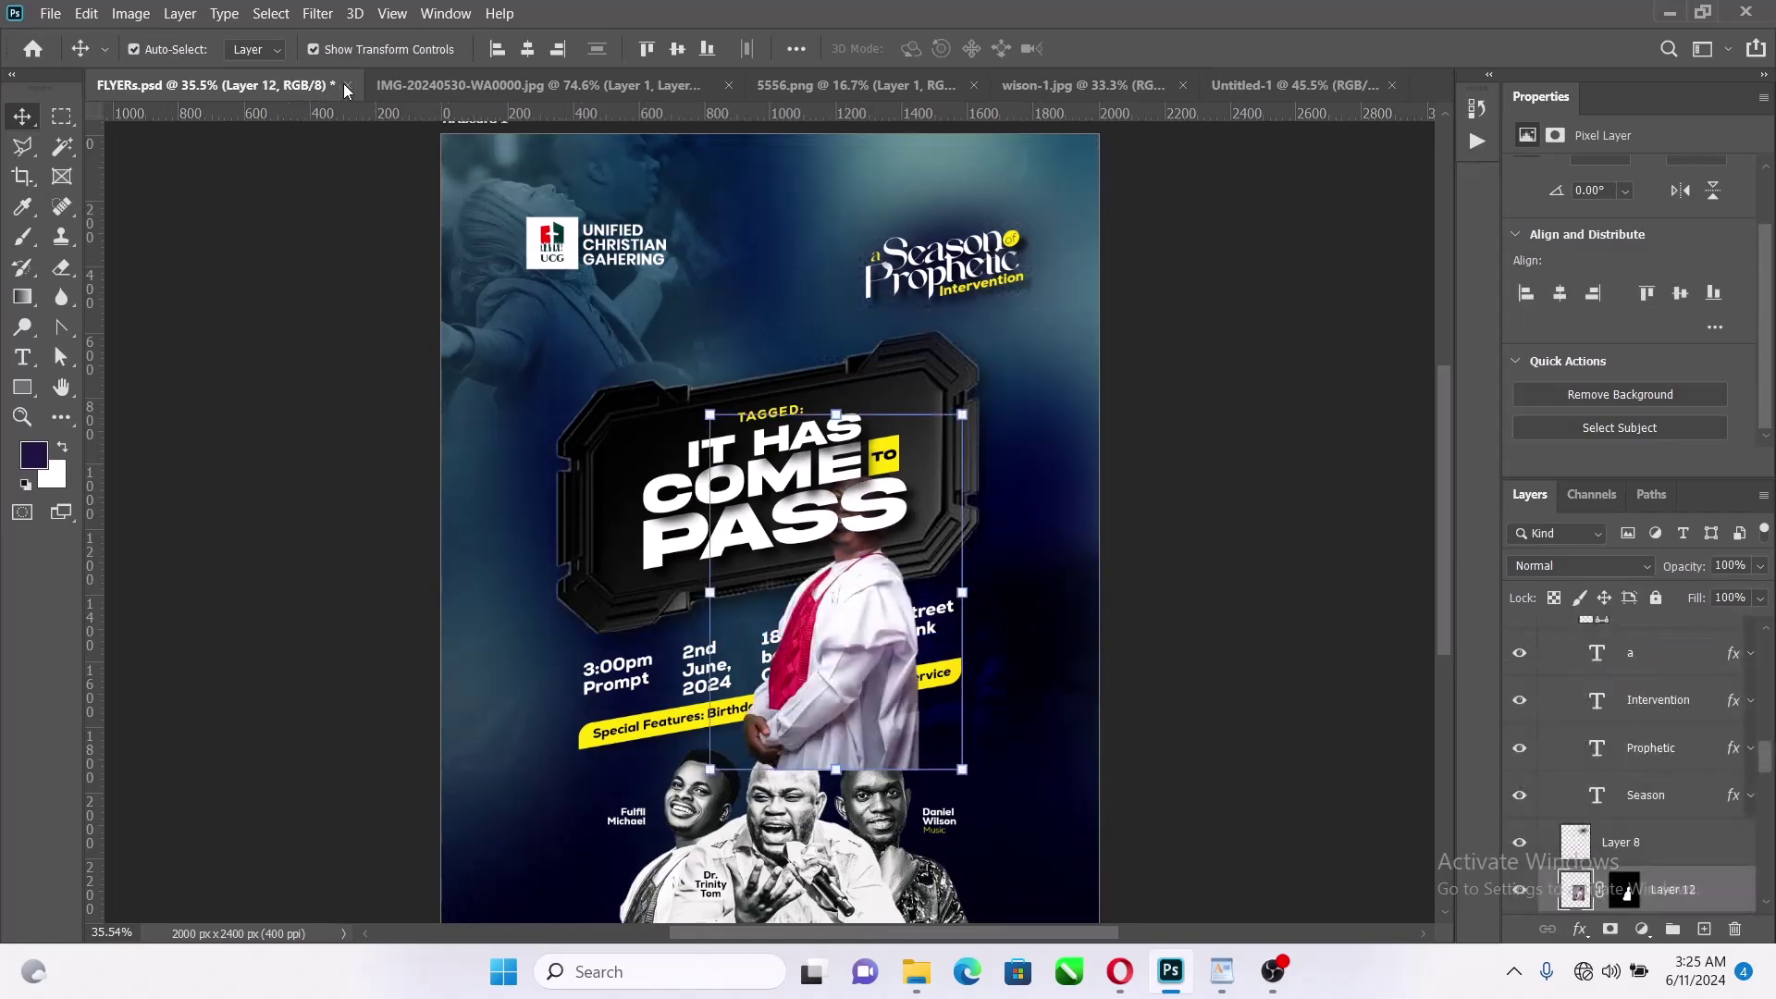
pyautogui.hotkey('ctrl', 'z')
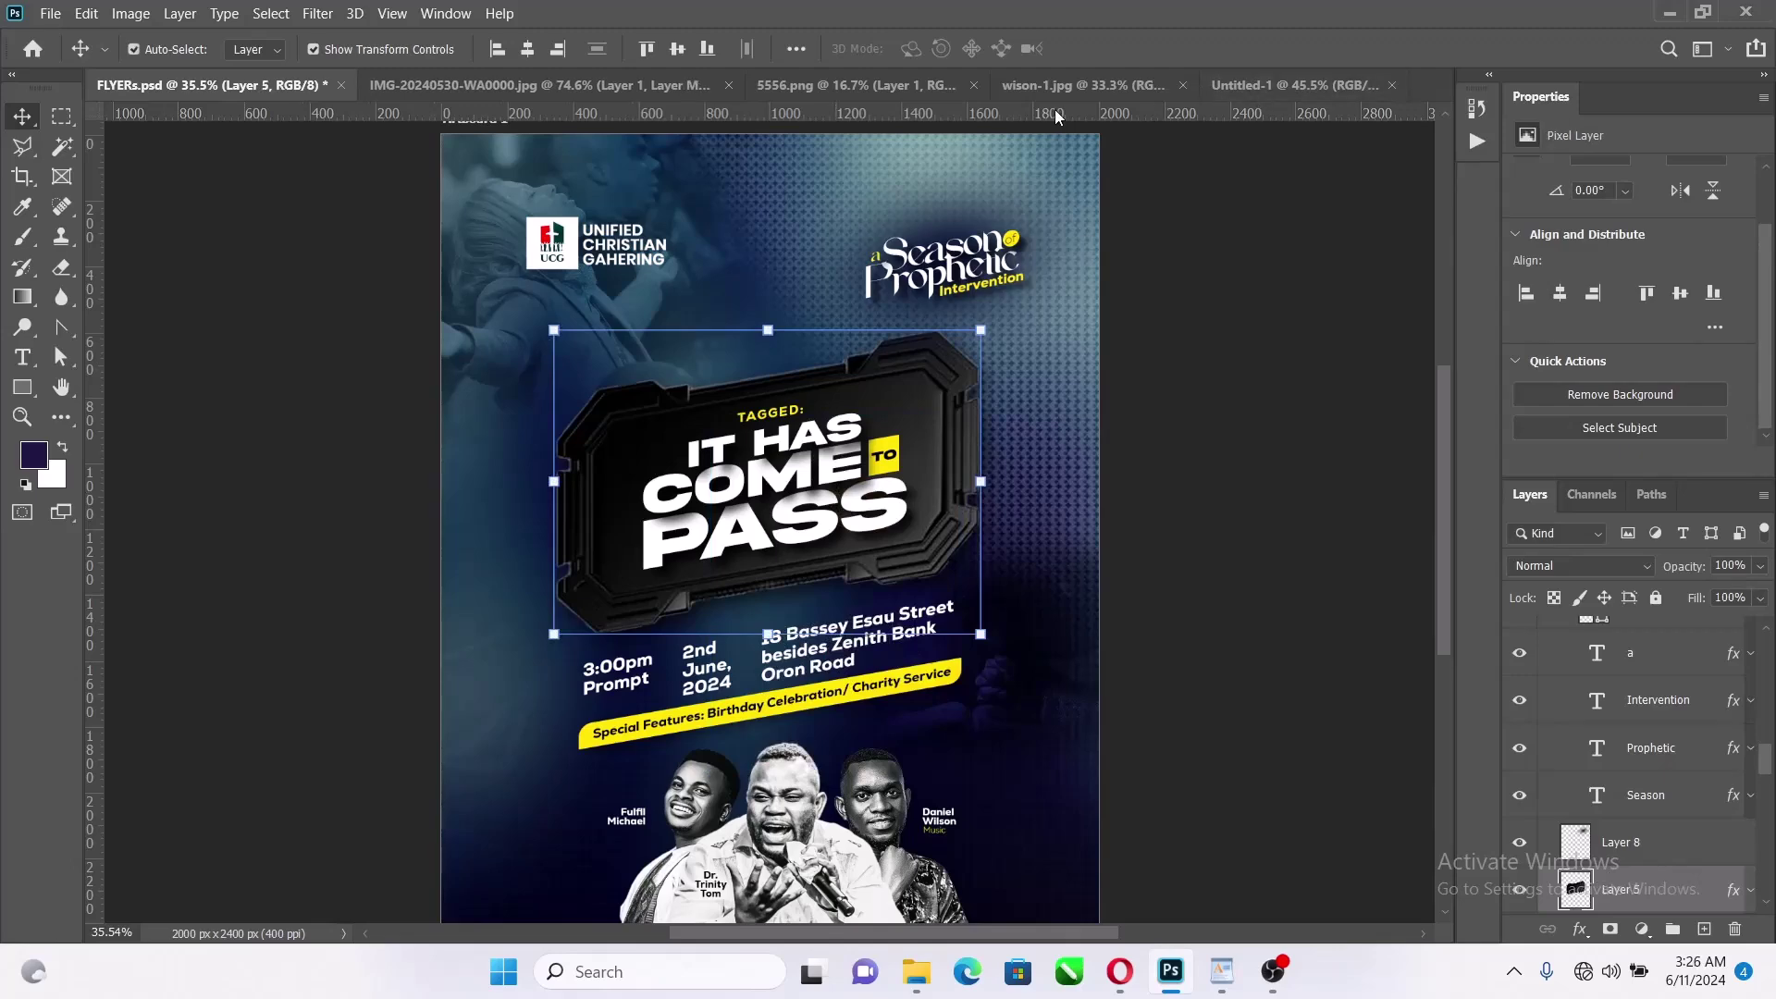
# Convert the cut-out man to a smart object and drag him into Untitled-1
pyautogui.click(1266, 84)
pyautogui.click(536, 84)
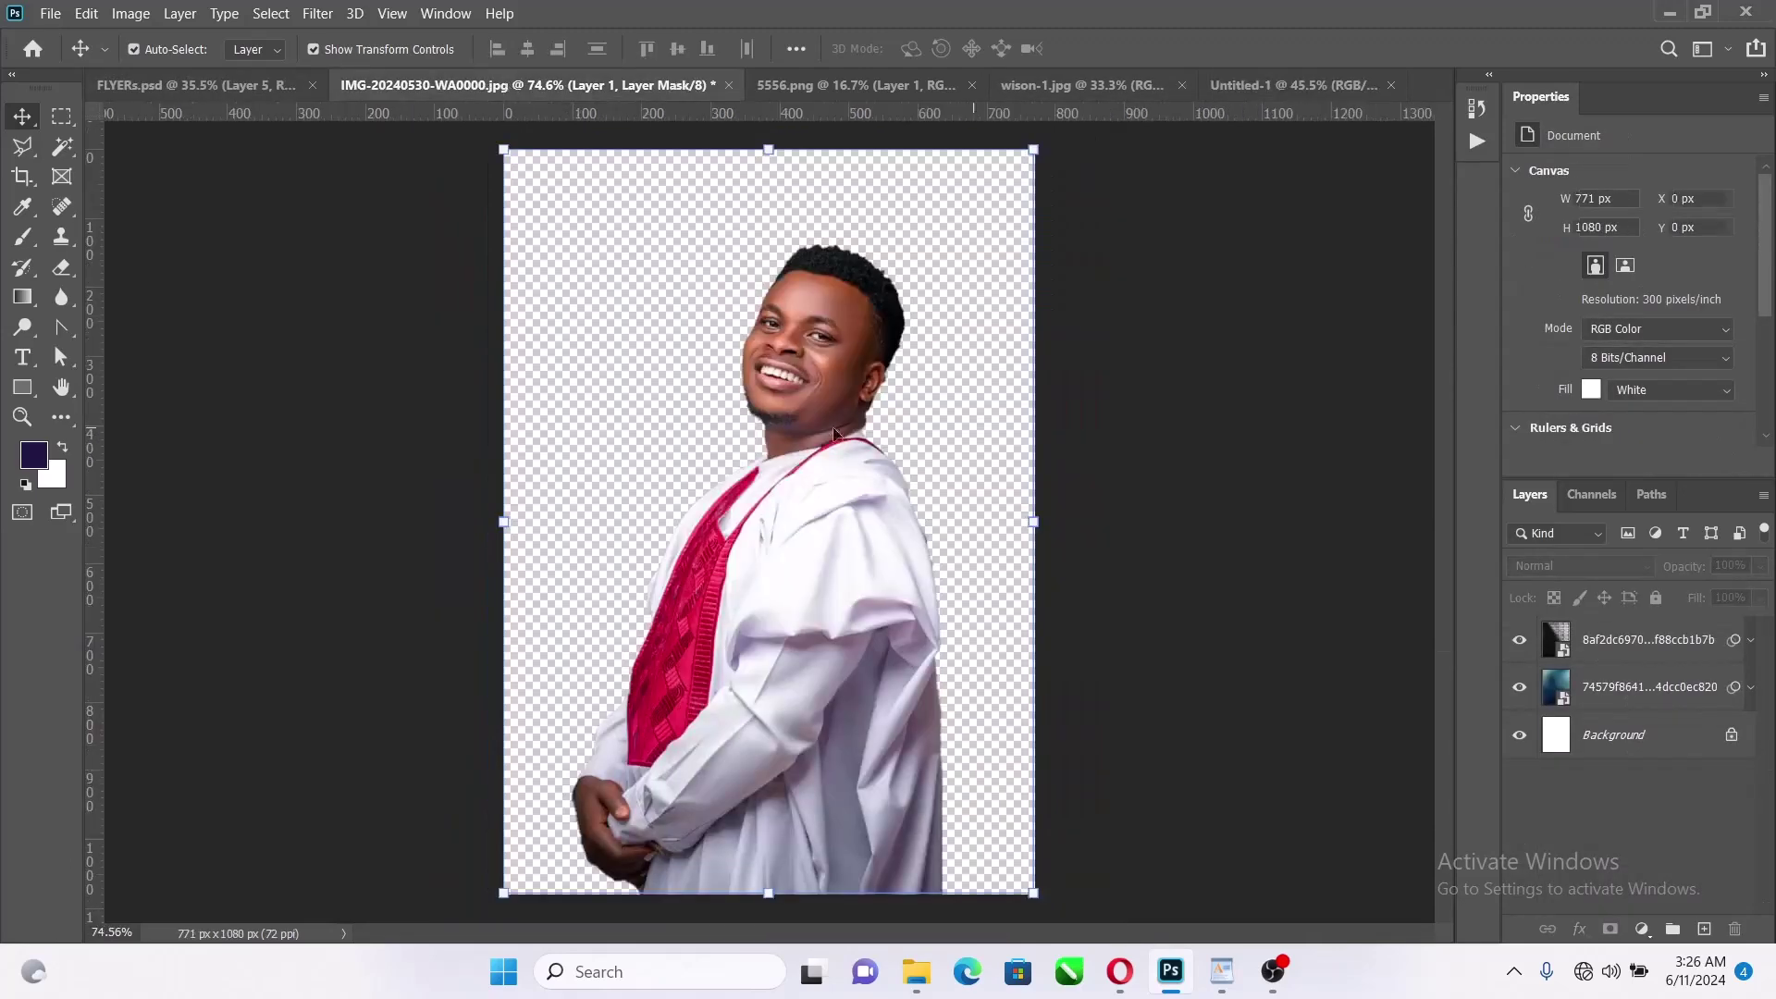
pyautogui.moveTo(836, 433); pyautogui.dragTo(895, 531)
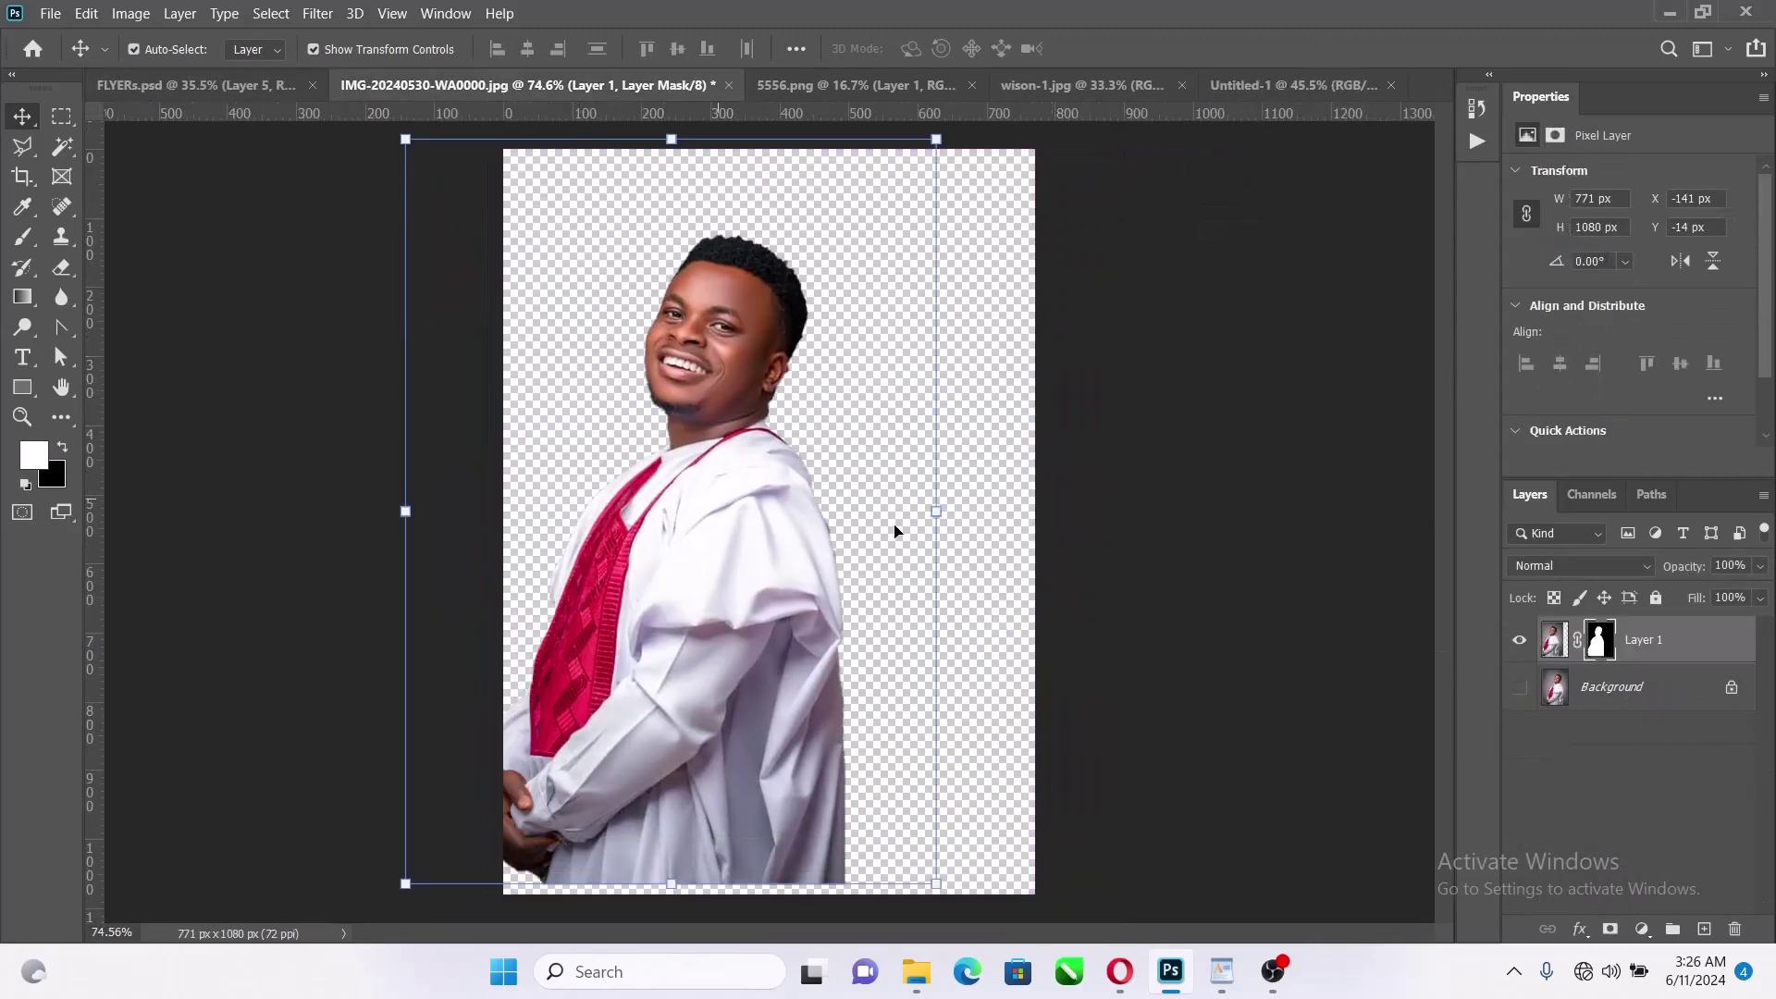
pyautogui.rightClick(1683, 641)
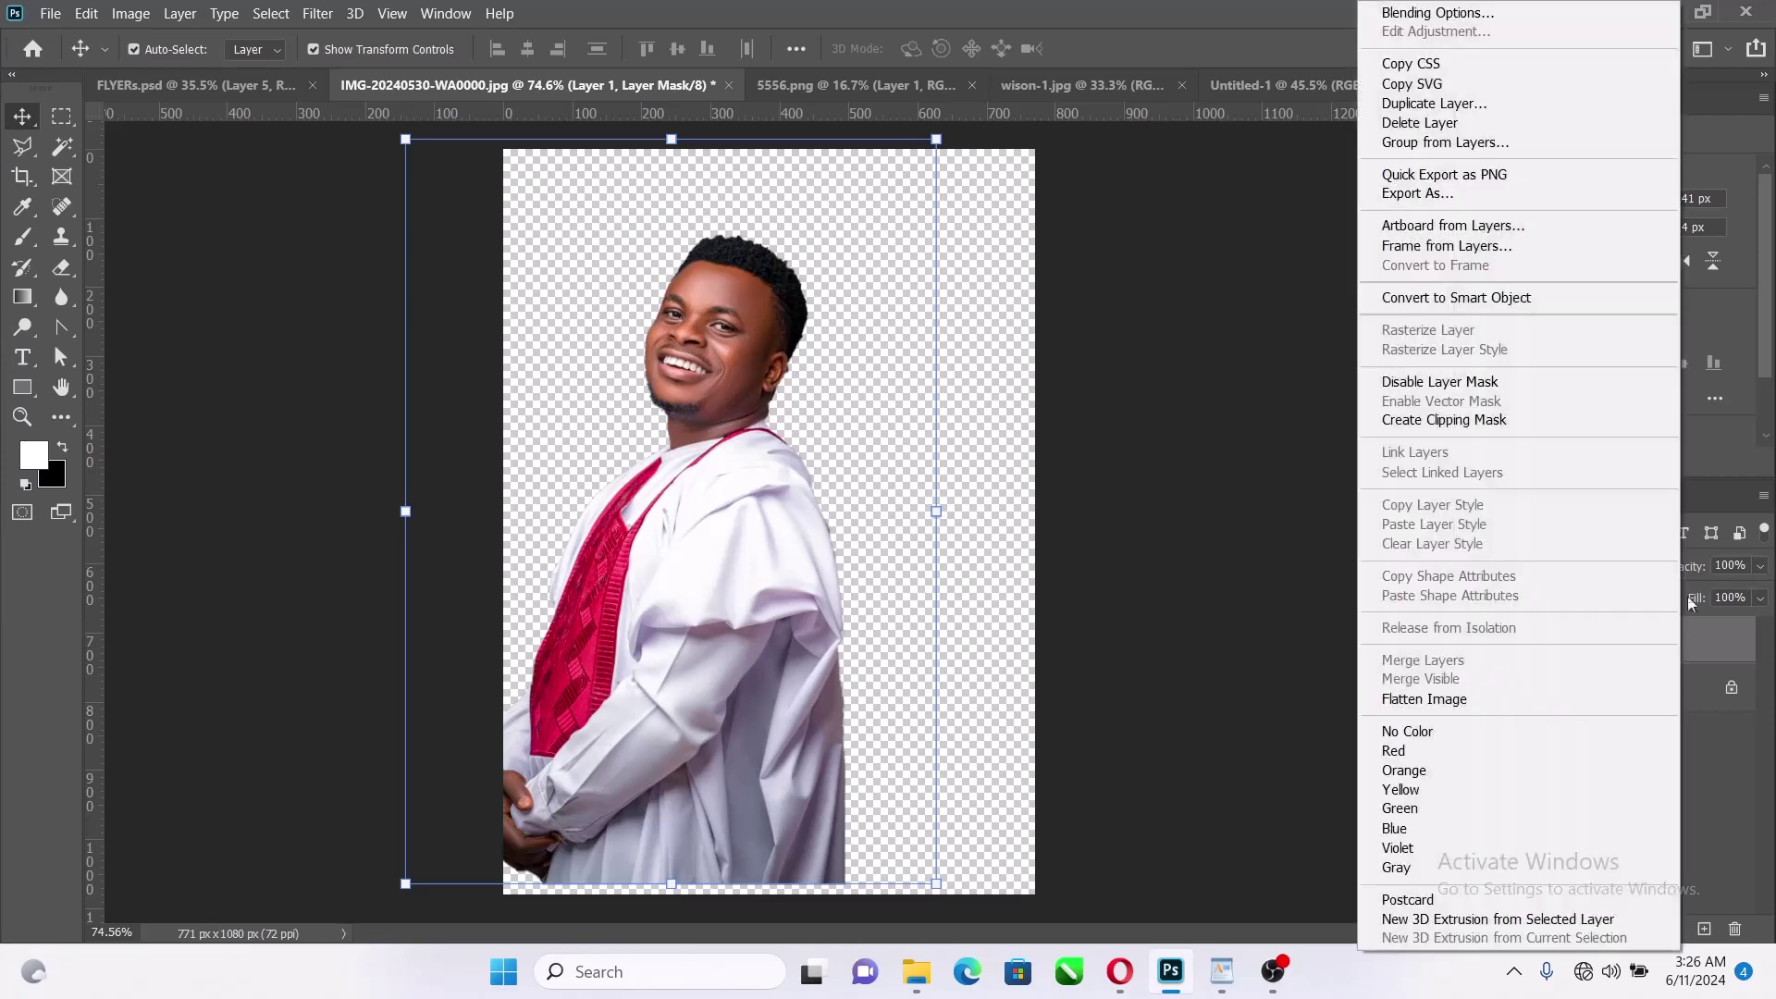
pyautogui.click(1495, 296)
pyautogui.moveTo(781, 567); pyautogui.dragTo(659, 792)
# In wison-1.jpg, duplicate the red-shirted man's layer, remove its background, and hide the original
pyautogui.click(1045, 91)
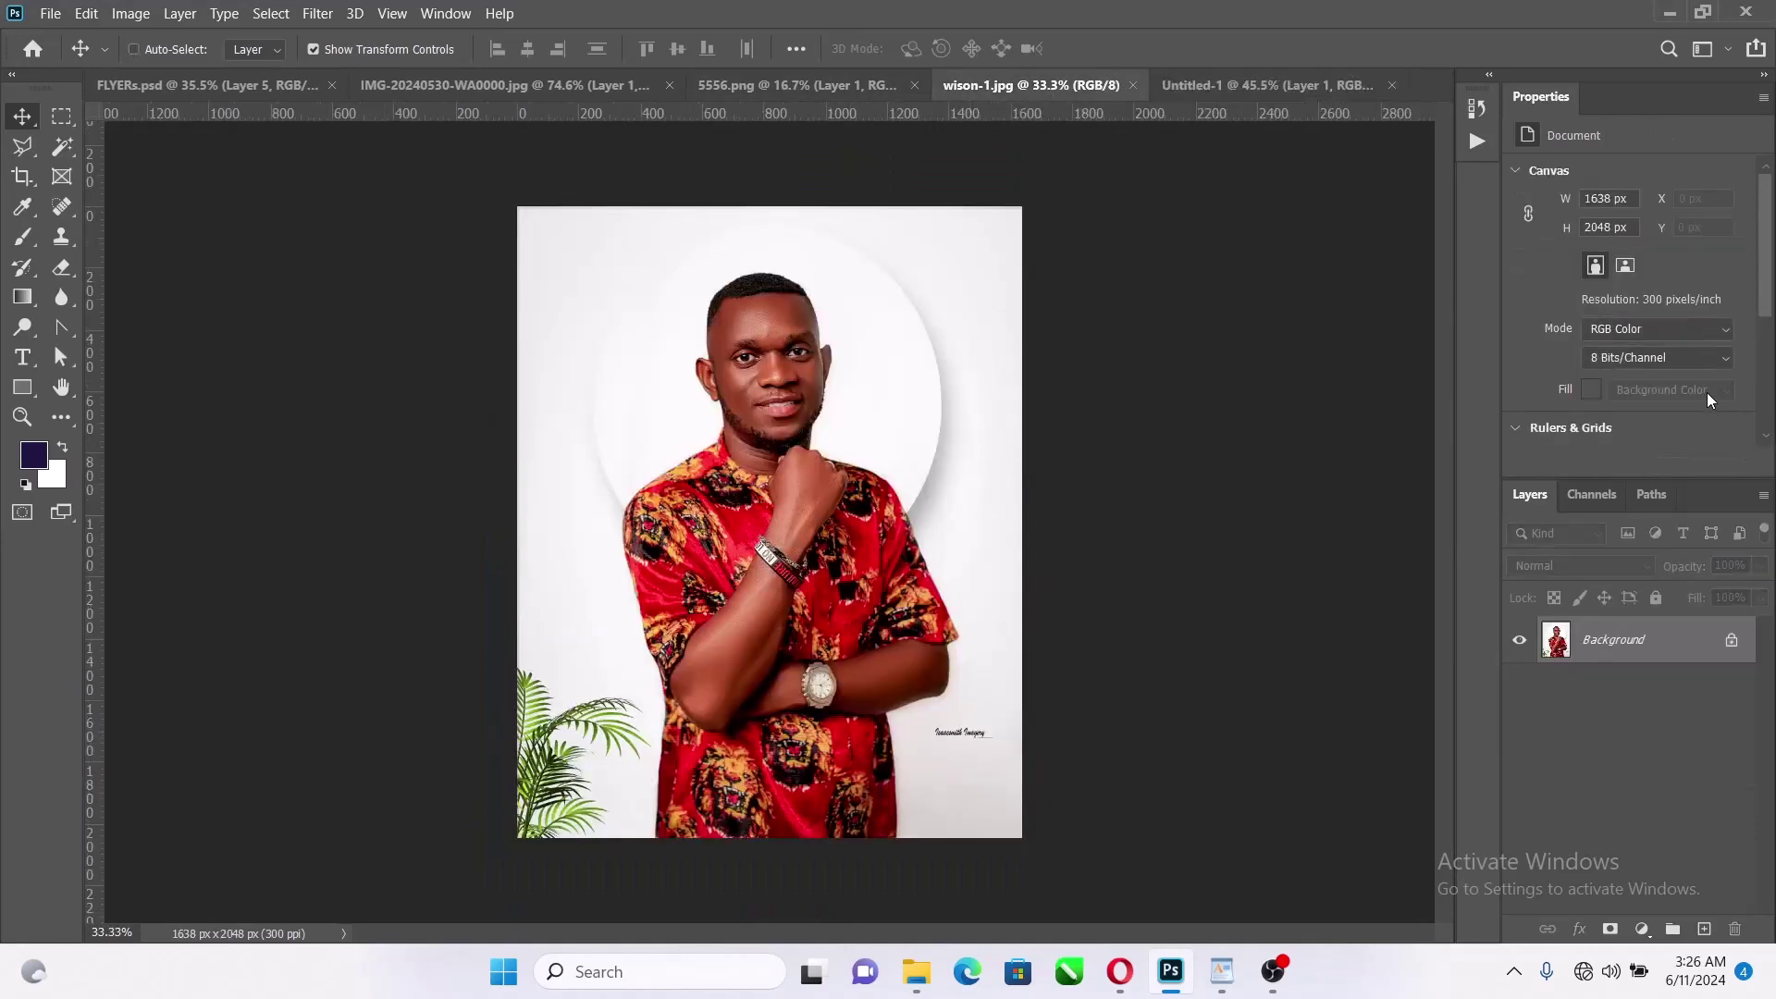
pyautogui.hotkey('ctrl', 'j')
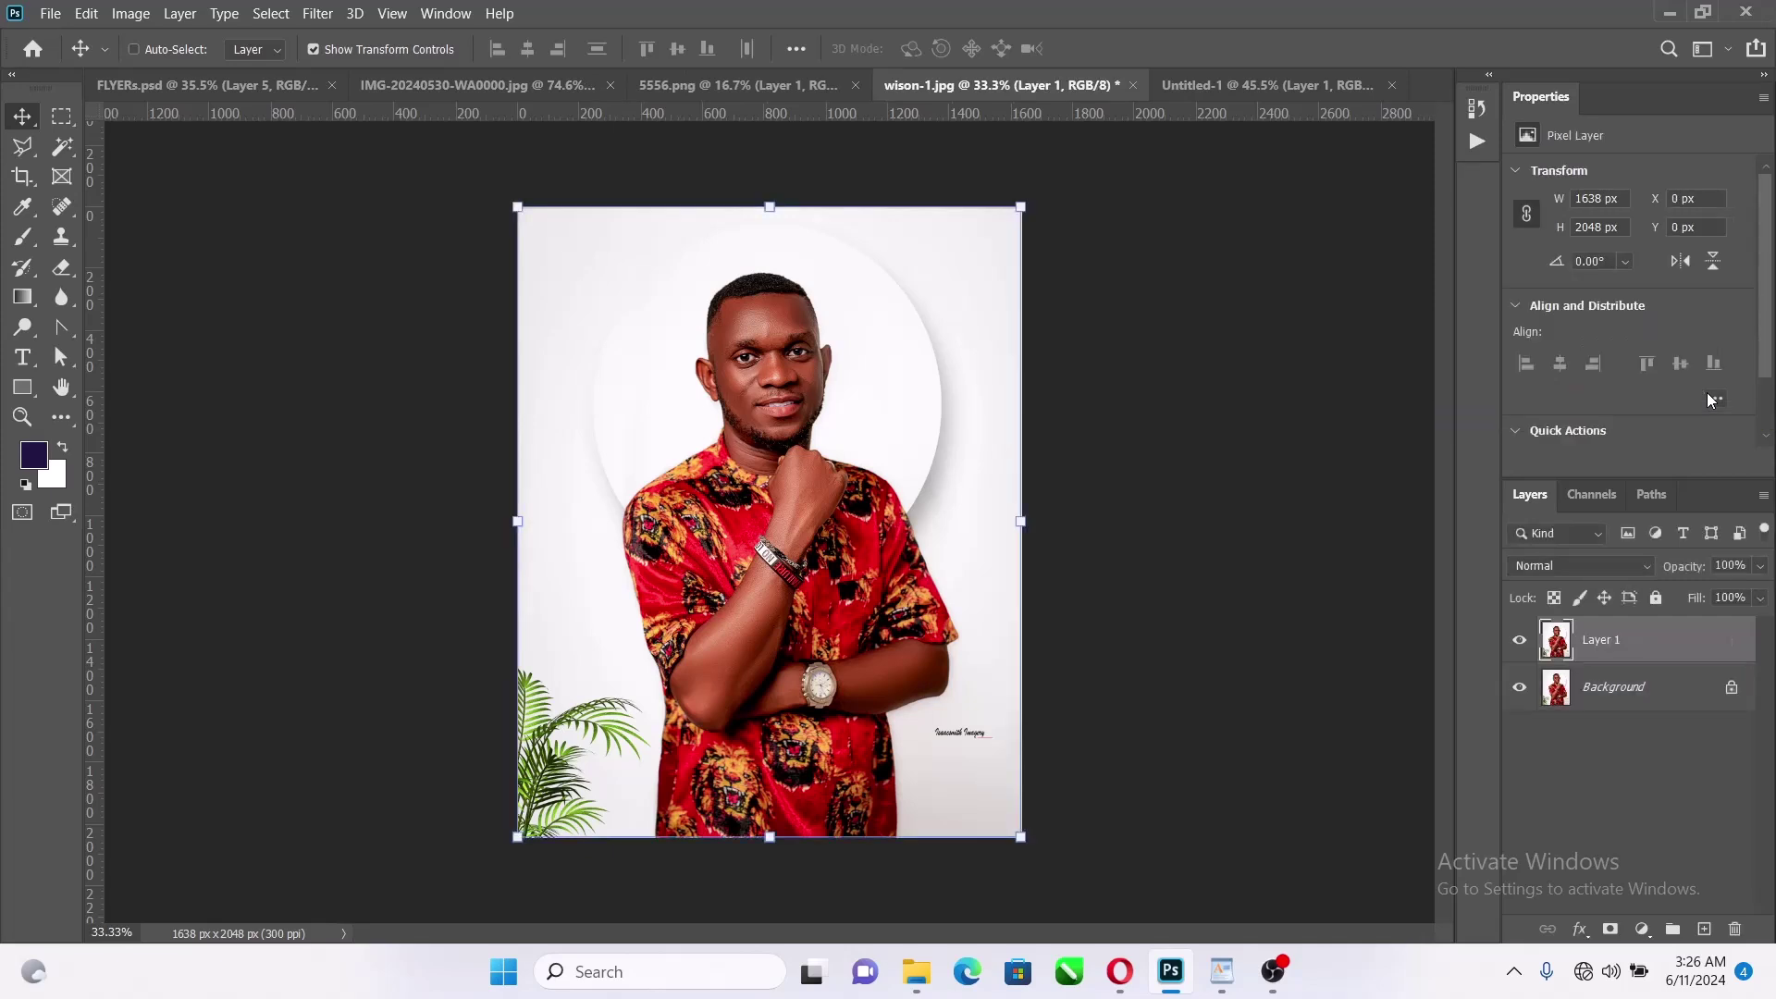
pyautogui.scroll(-2, 1600, 333)
pyautogui.click(1617, 396)
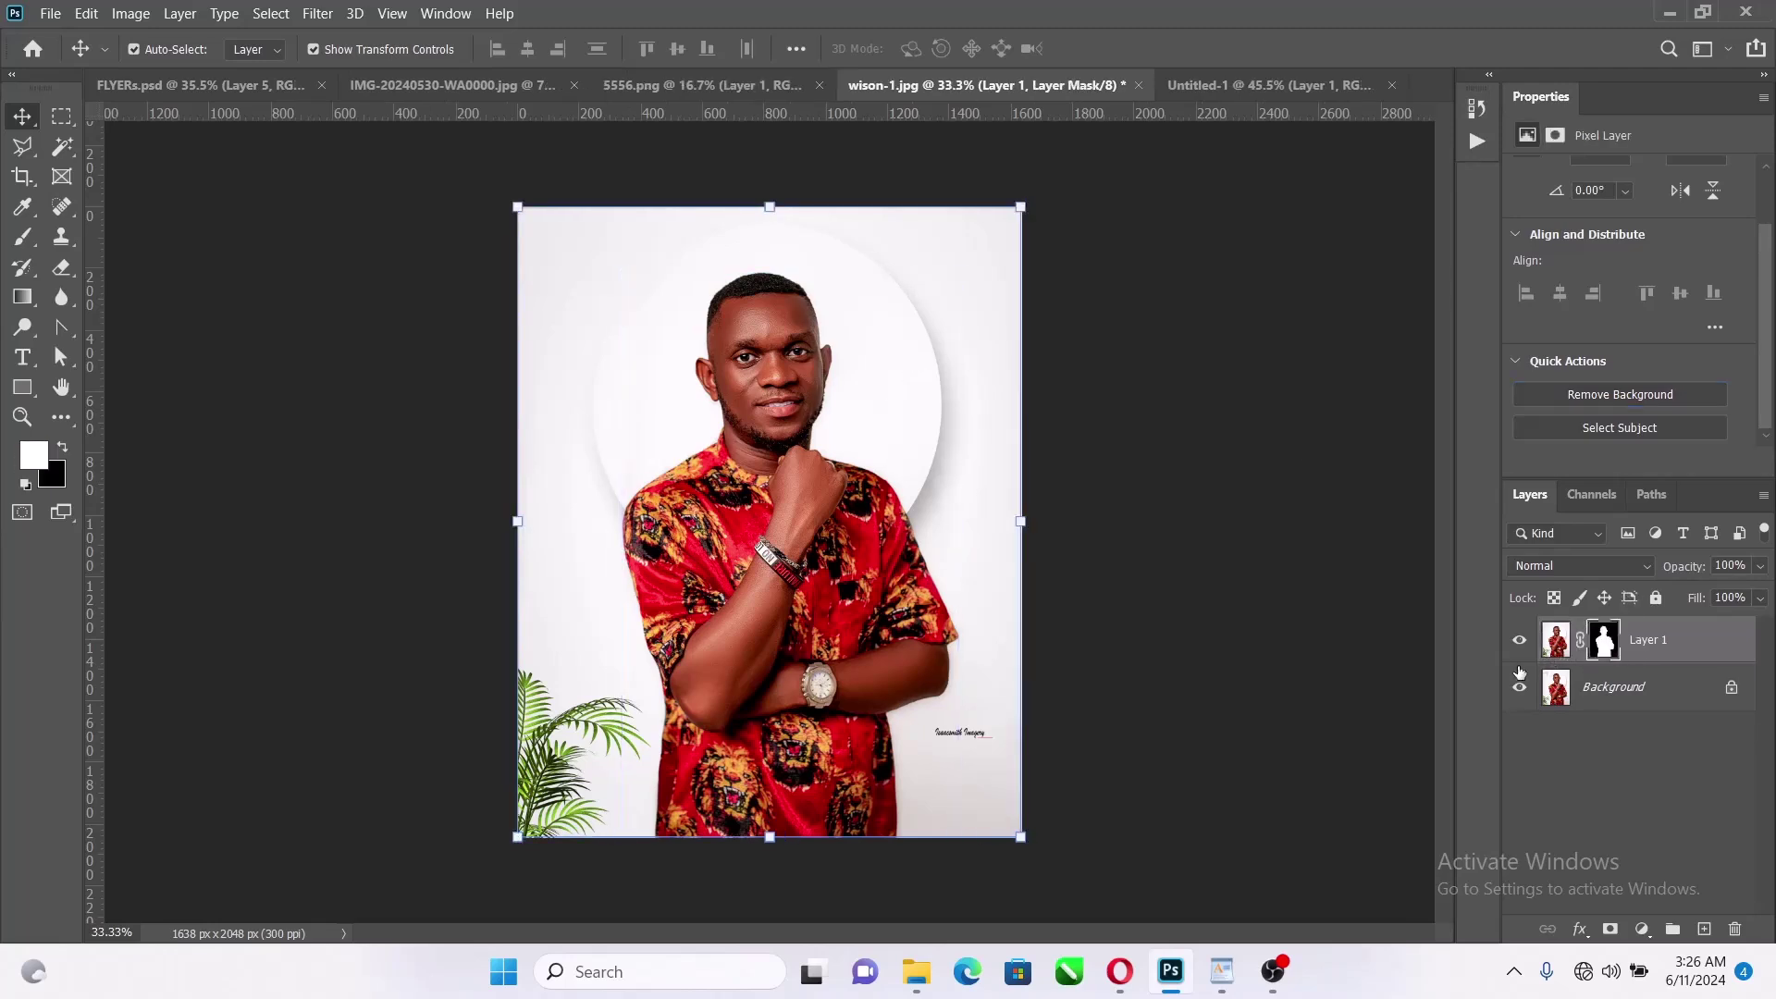
pyautogui.click(1522, 690)
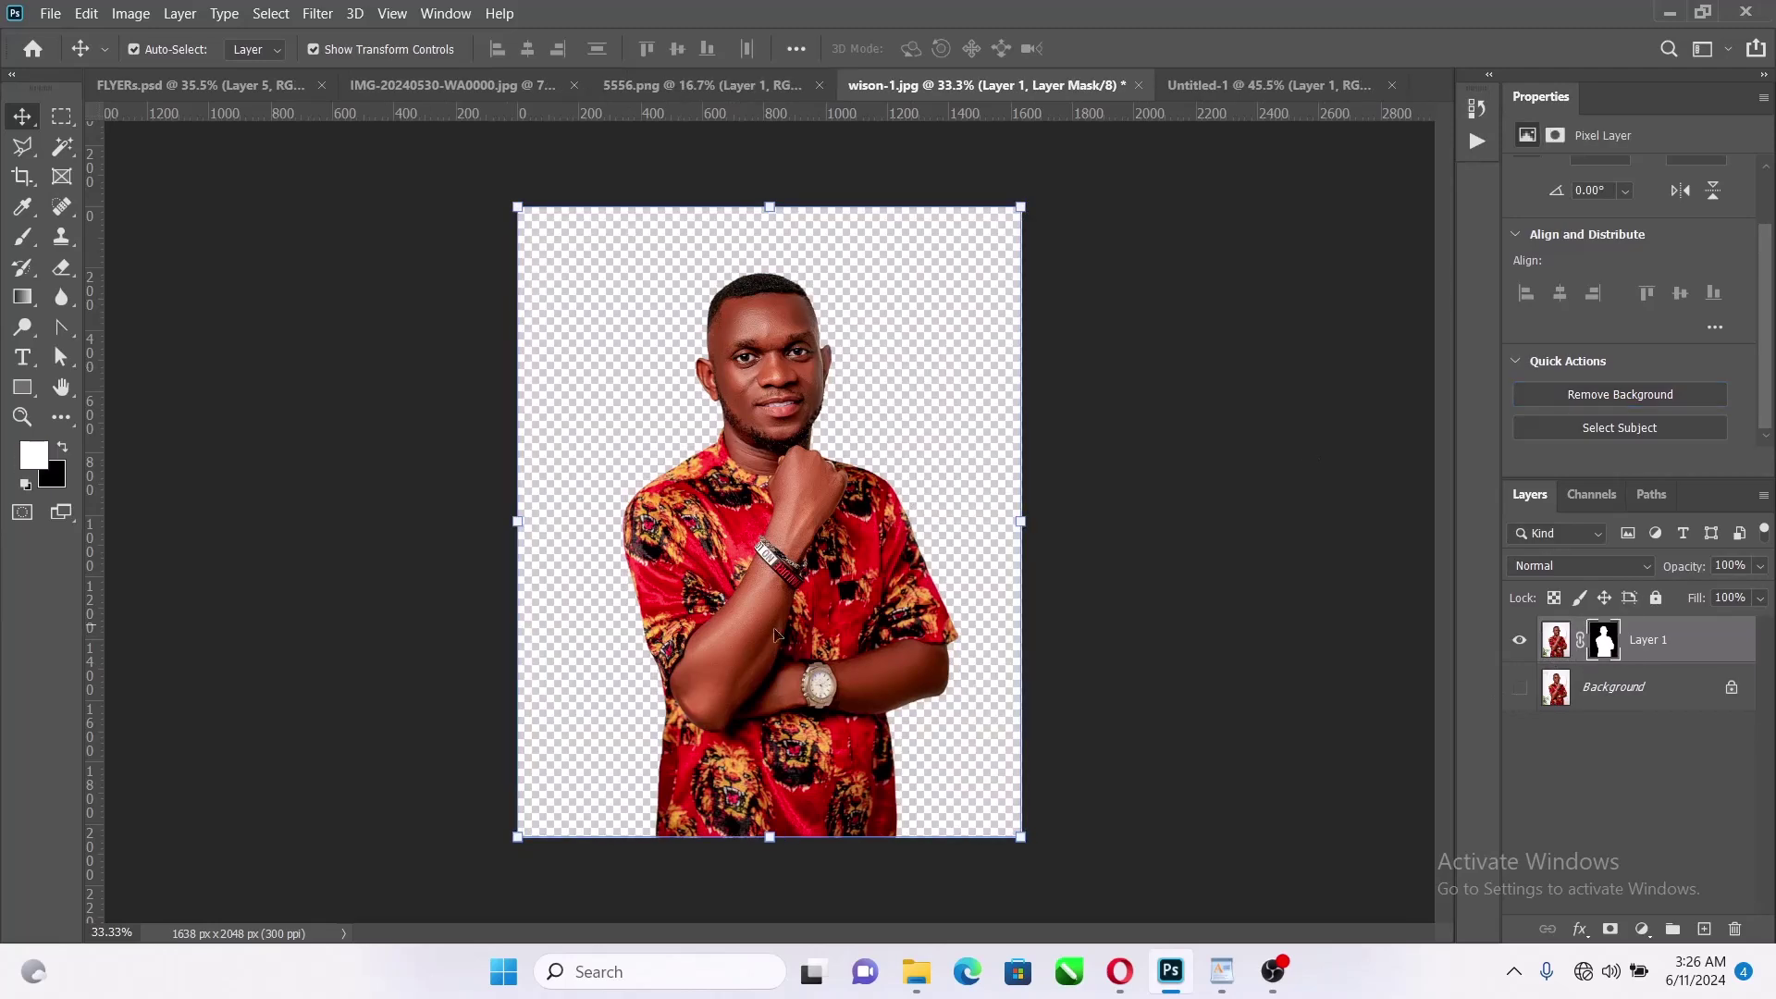
pyautogui.scroll(5, 718, 305)
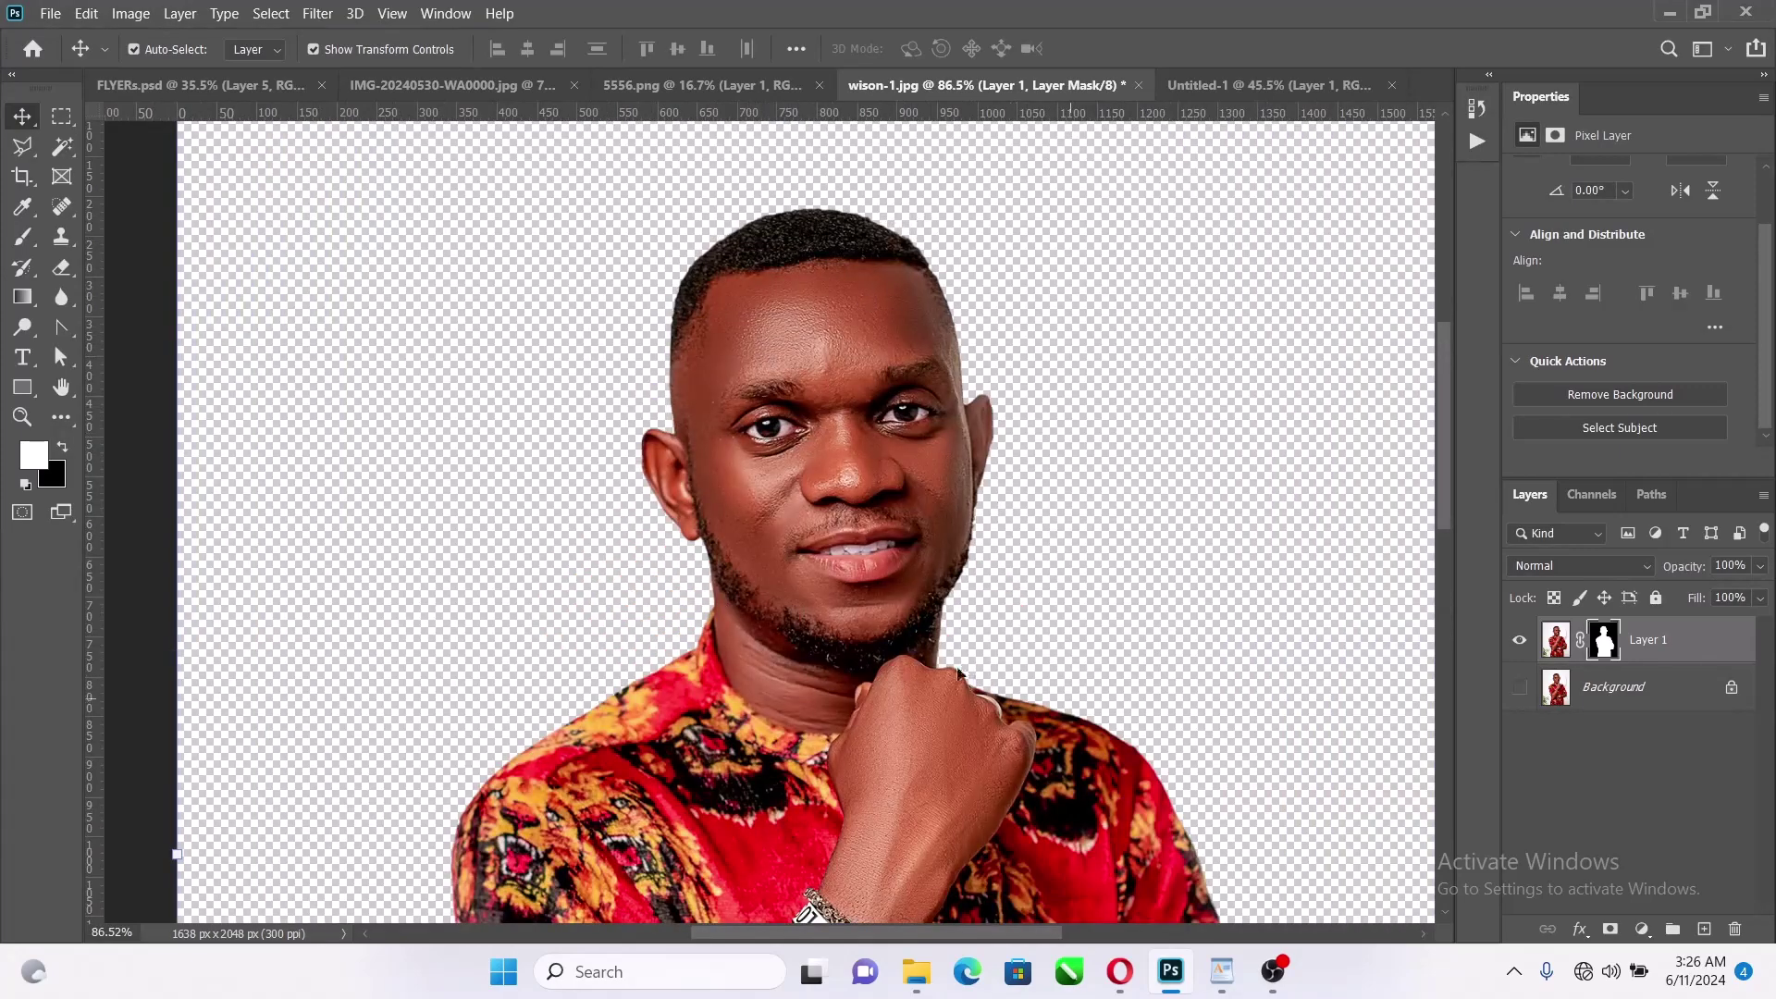
pyautogui.hotkey('ctrl', '0')
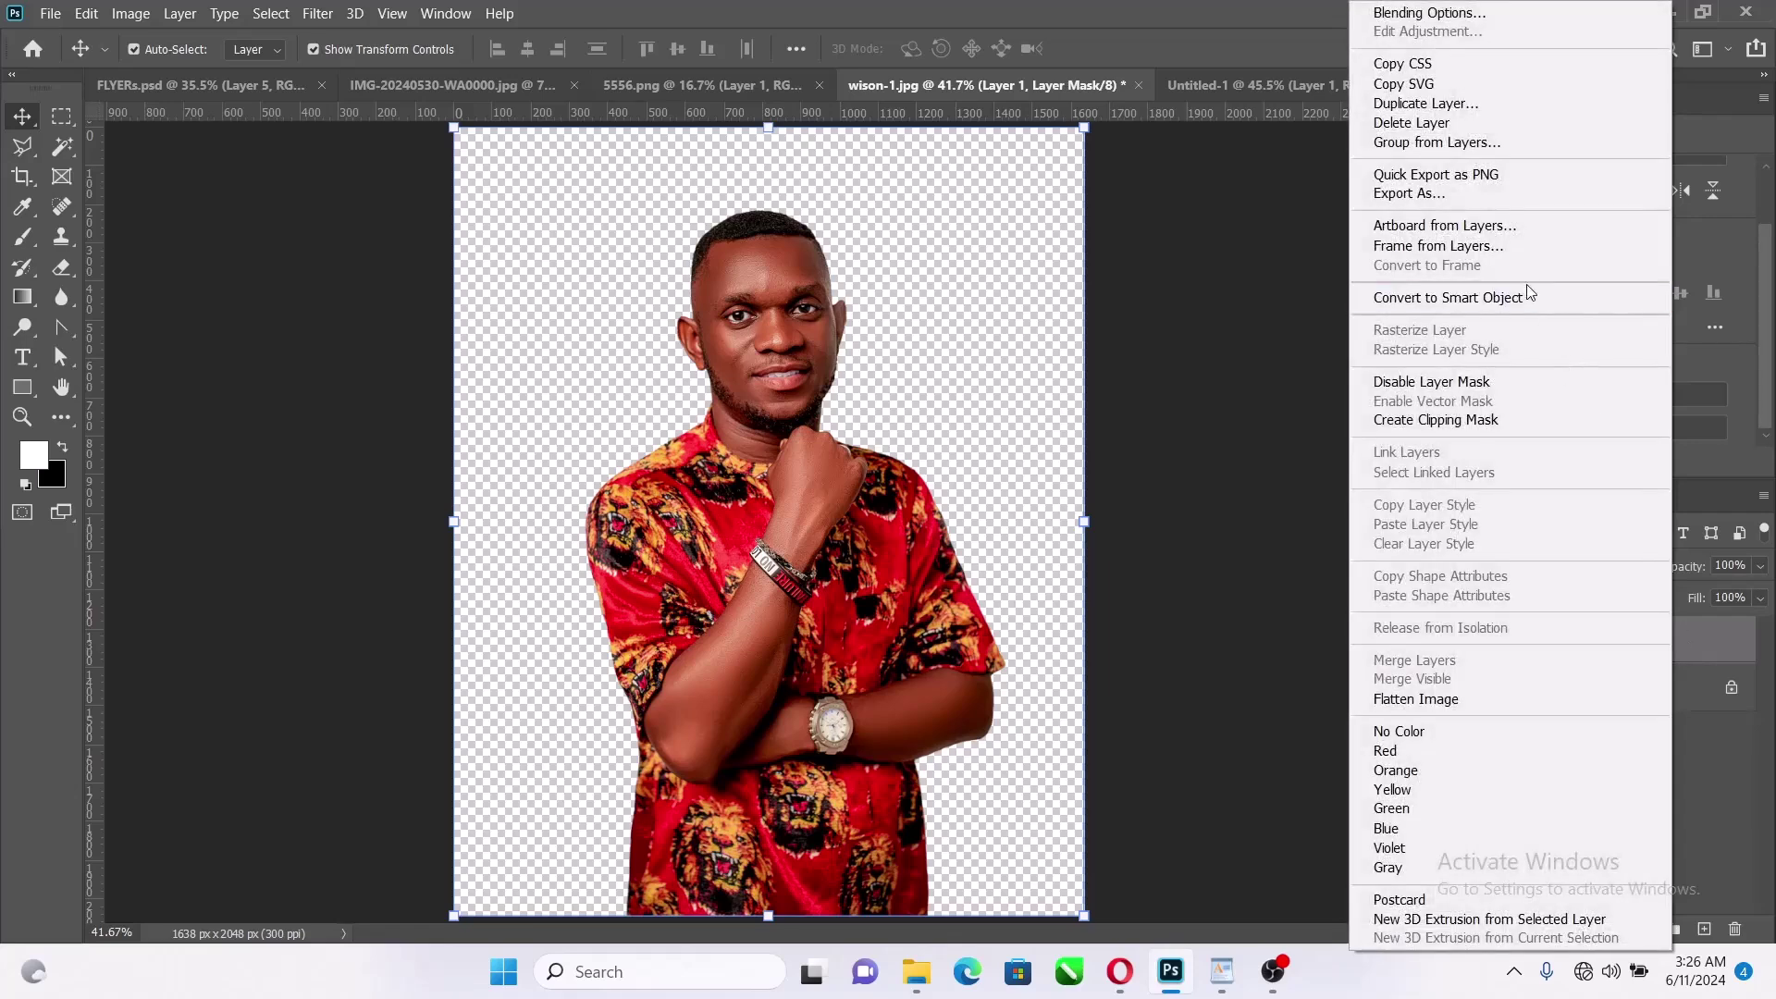
# Make the cut-out a smart object, bring it into the flyer, and scale it to 58.14% beside the white-robed man
pyautogui.click(1527, 297)
pyautogui.press('x')
pyautogui.moveTo(929, 277); pyautogui.dragTo(818, 818)
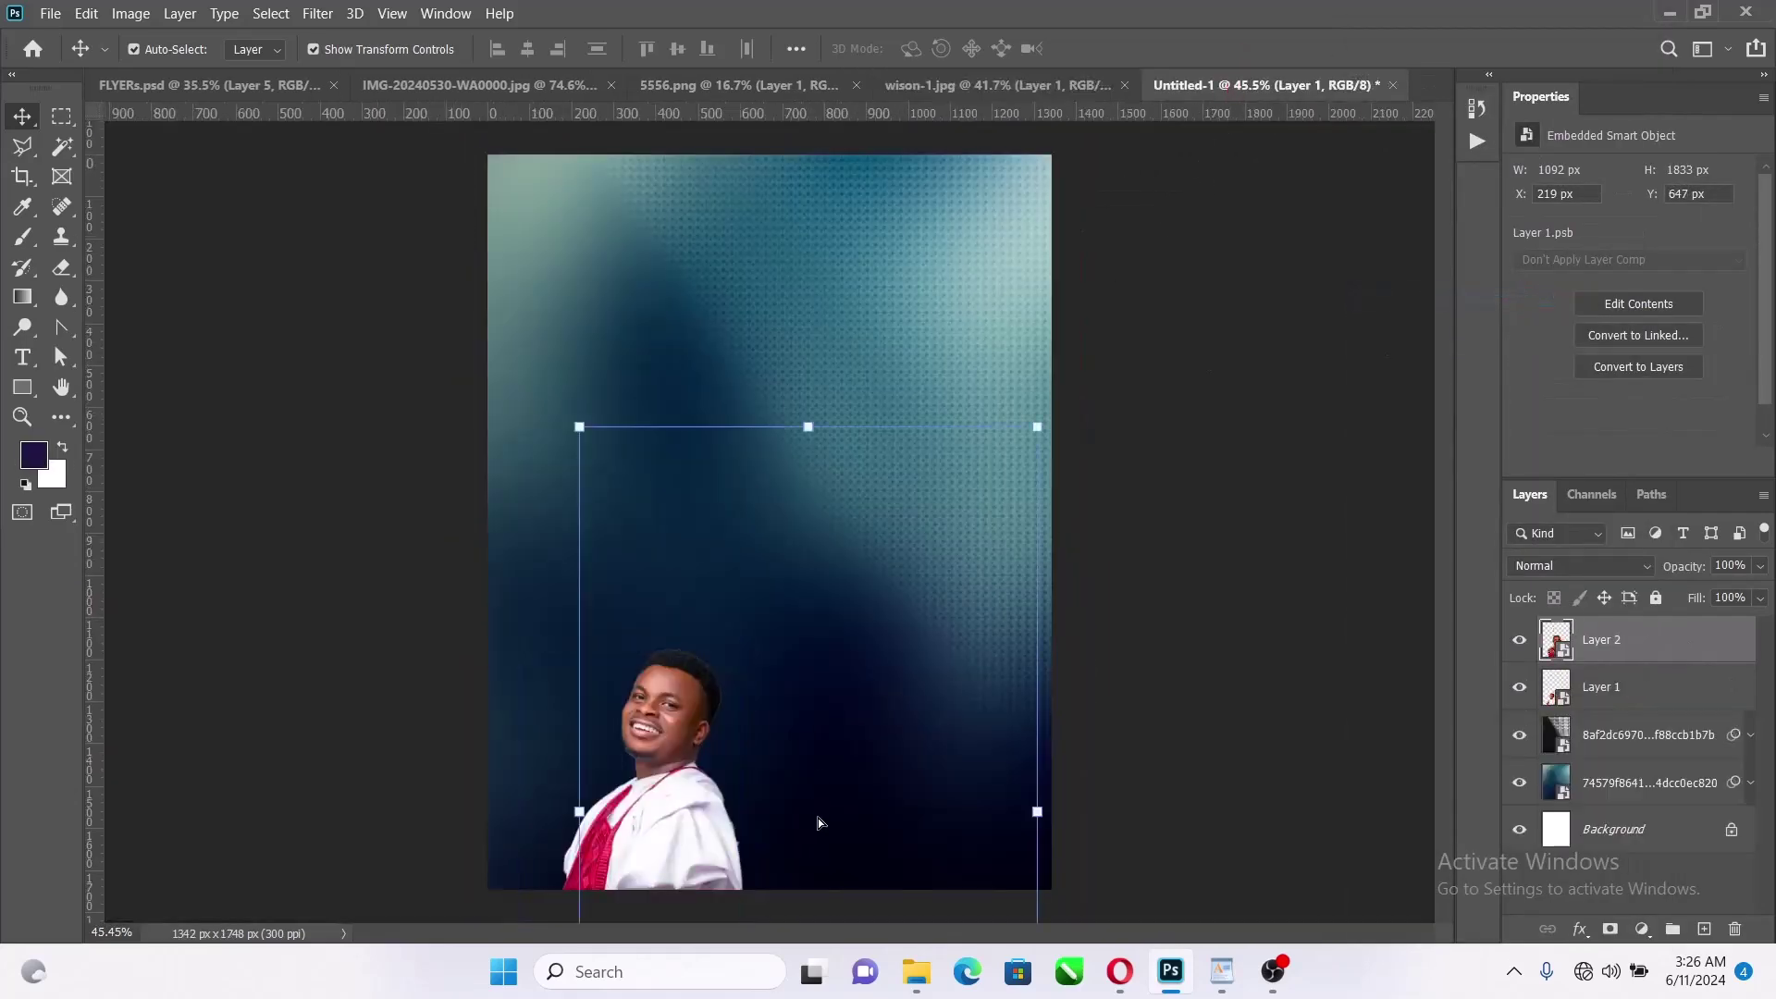
pyautogui.moveTo(811, 419); pyautogui.dragTo(811, 741)
pyautogui.moveTo(802, 846); pyautogui.dragTo(875, 742)
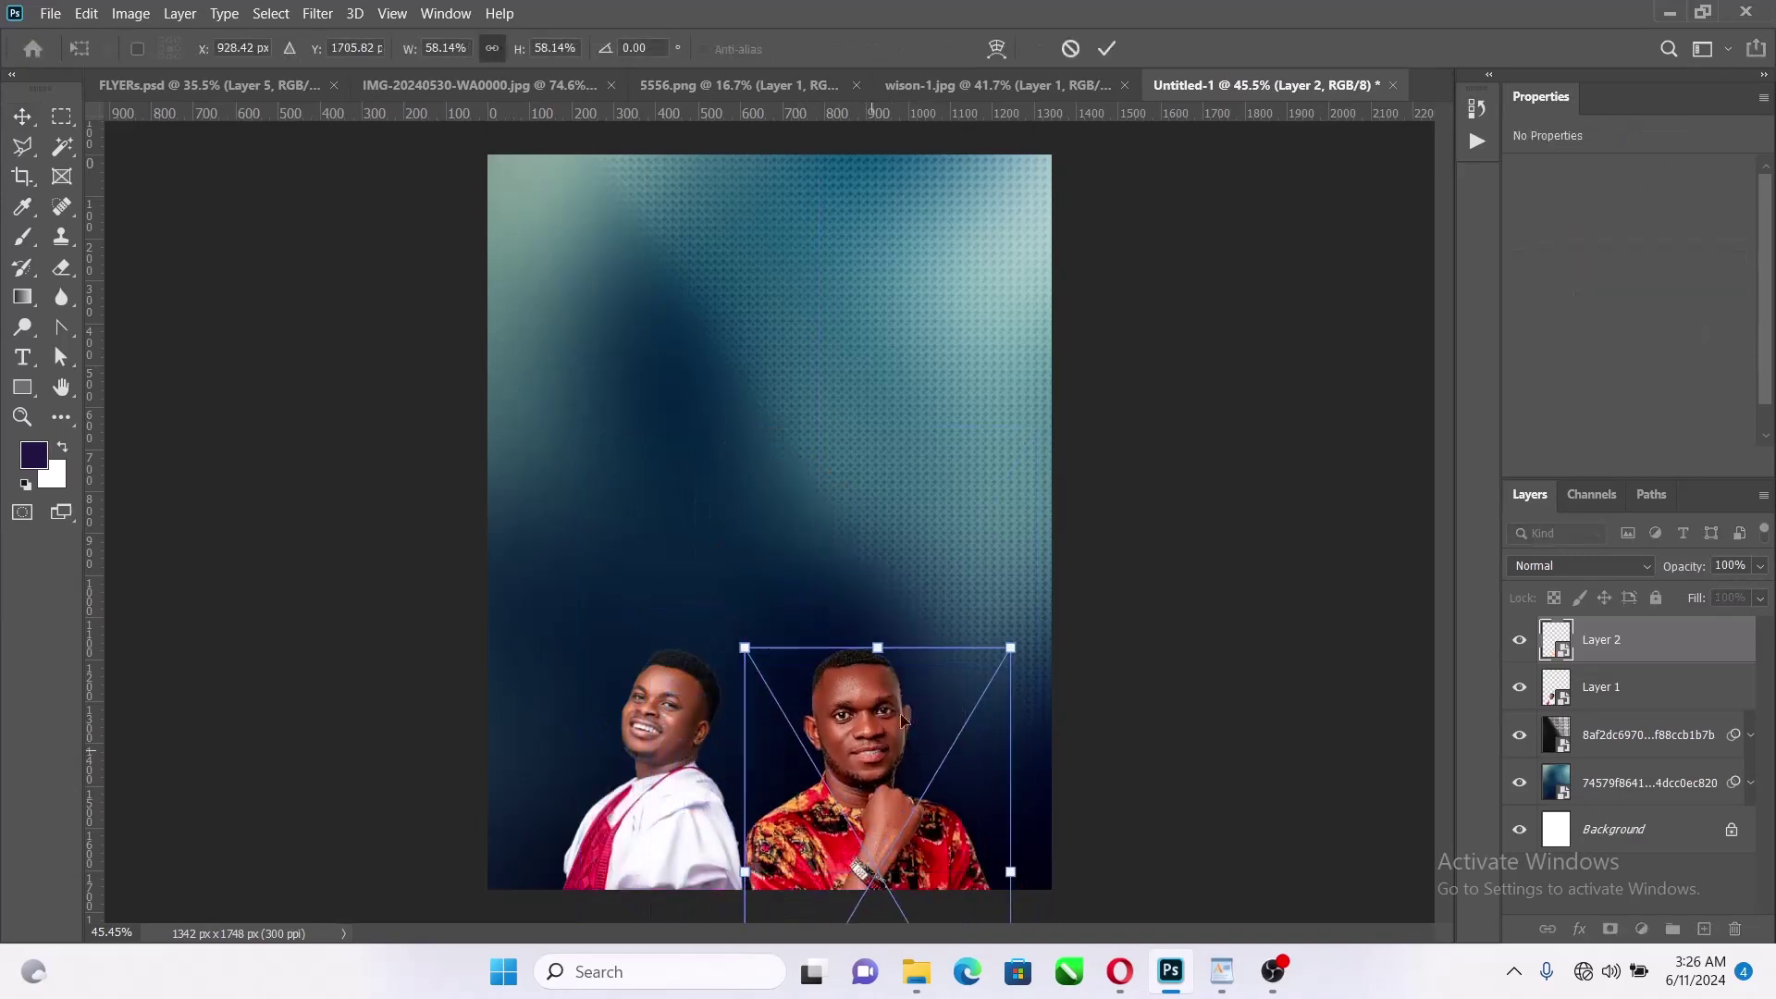
pyautogui.click(1109, 48)
pyautogui.click(1043, 88)
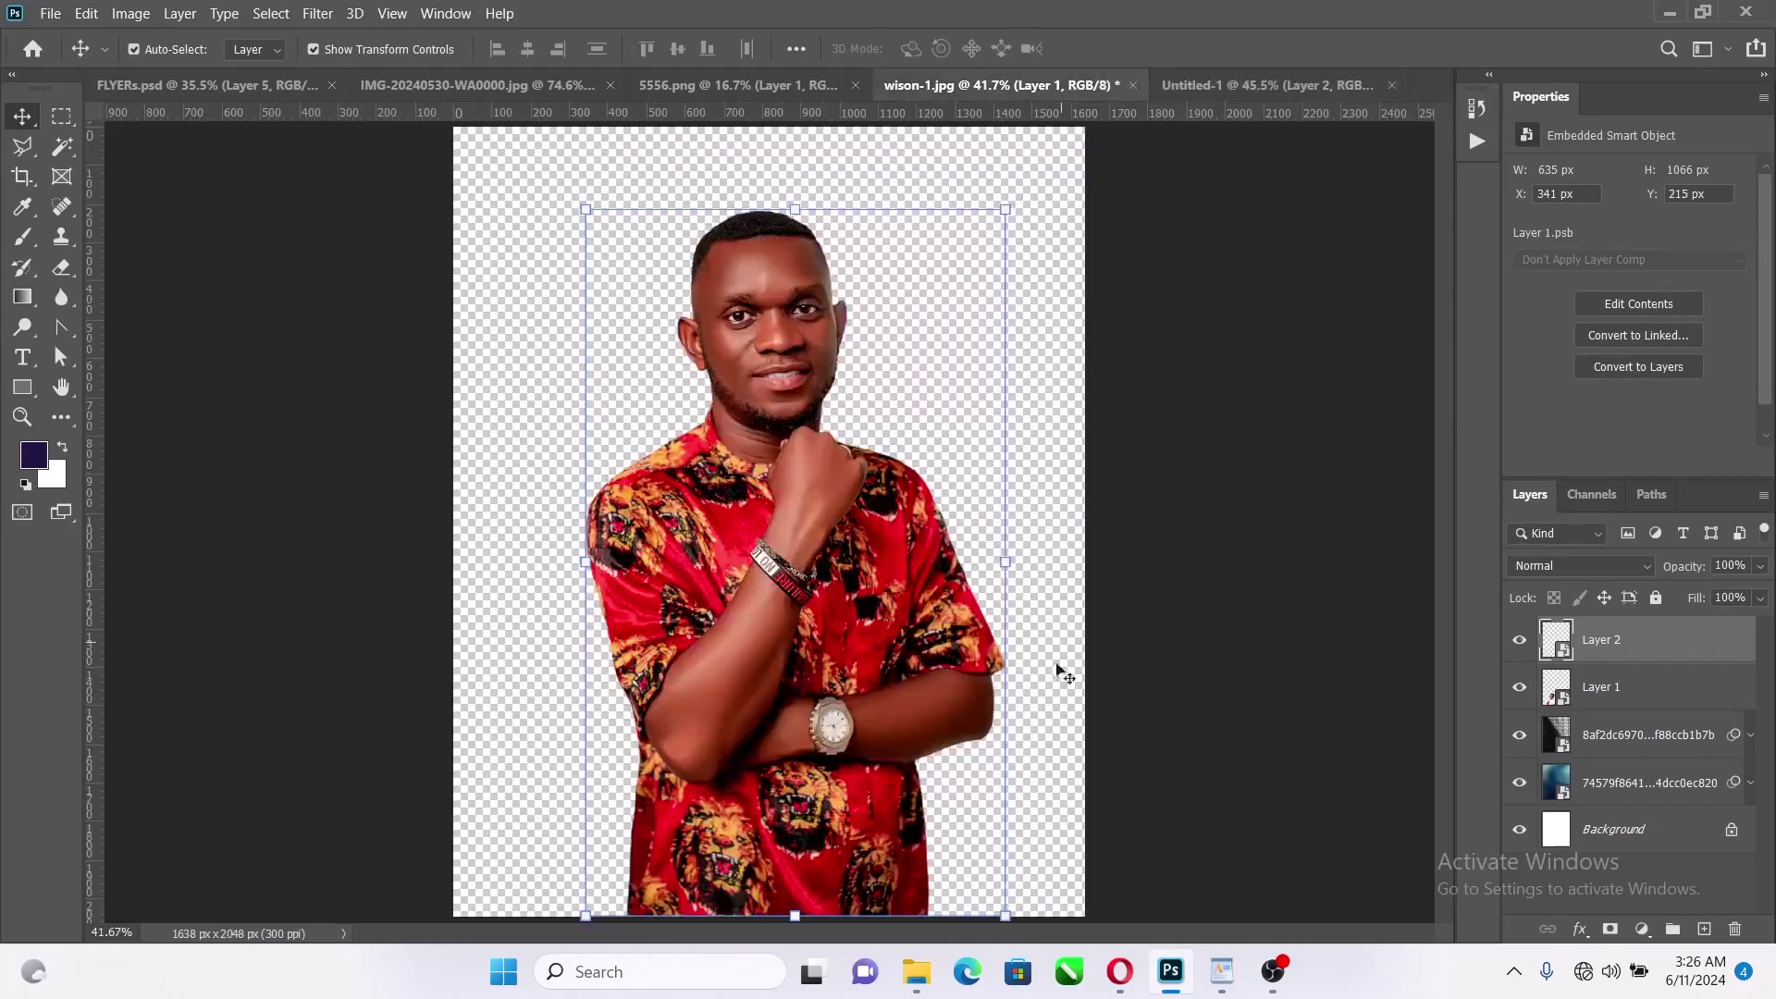
# Bring the singer from 5556.png into the flyer and scale it down to about 19%
pyautogui.click(689, 87)
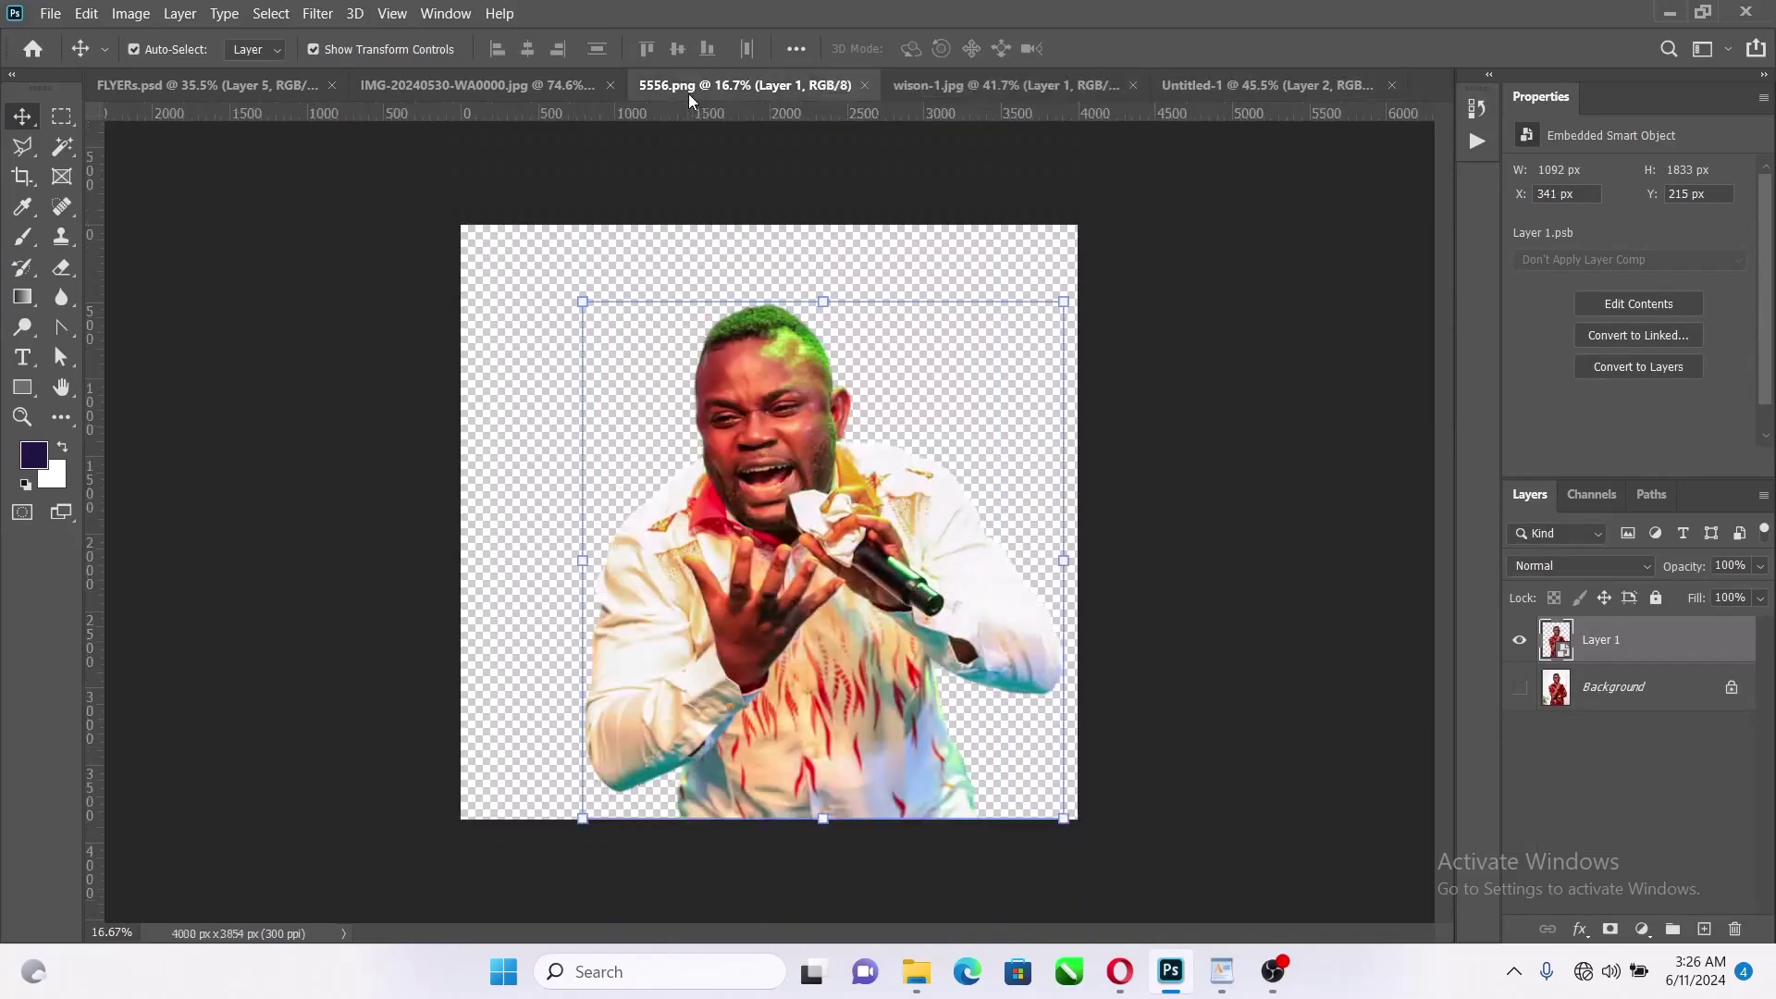
pyautogui.moveTo(824, 479); pyautogui.dragTo(963, 576)
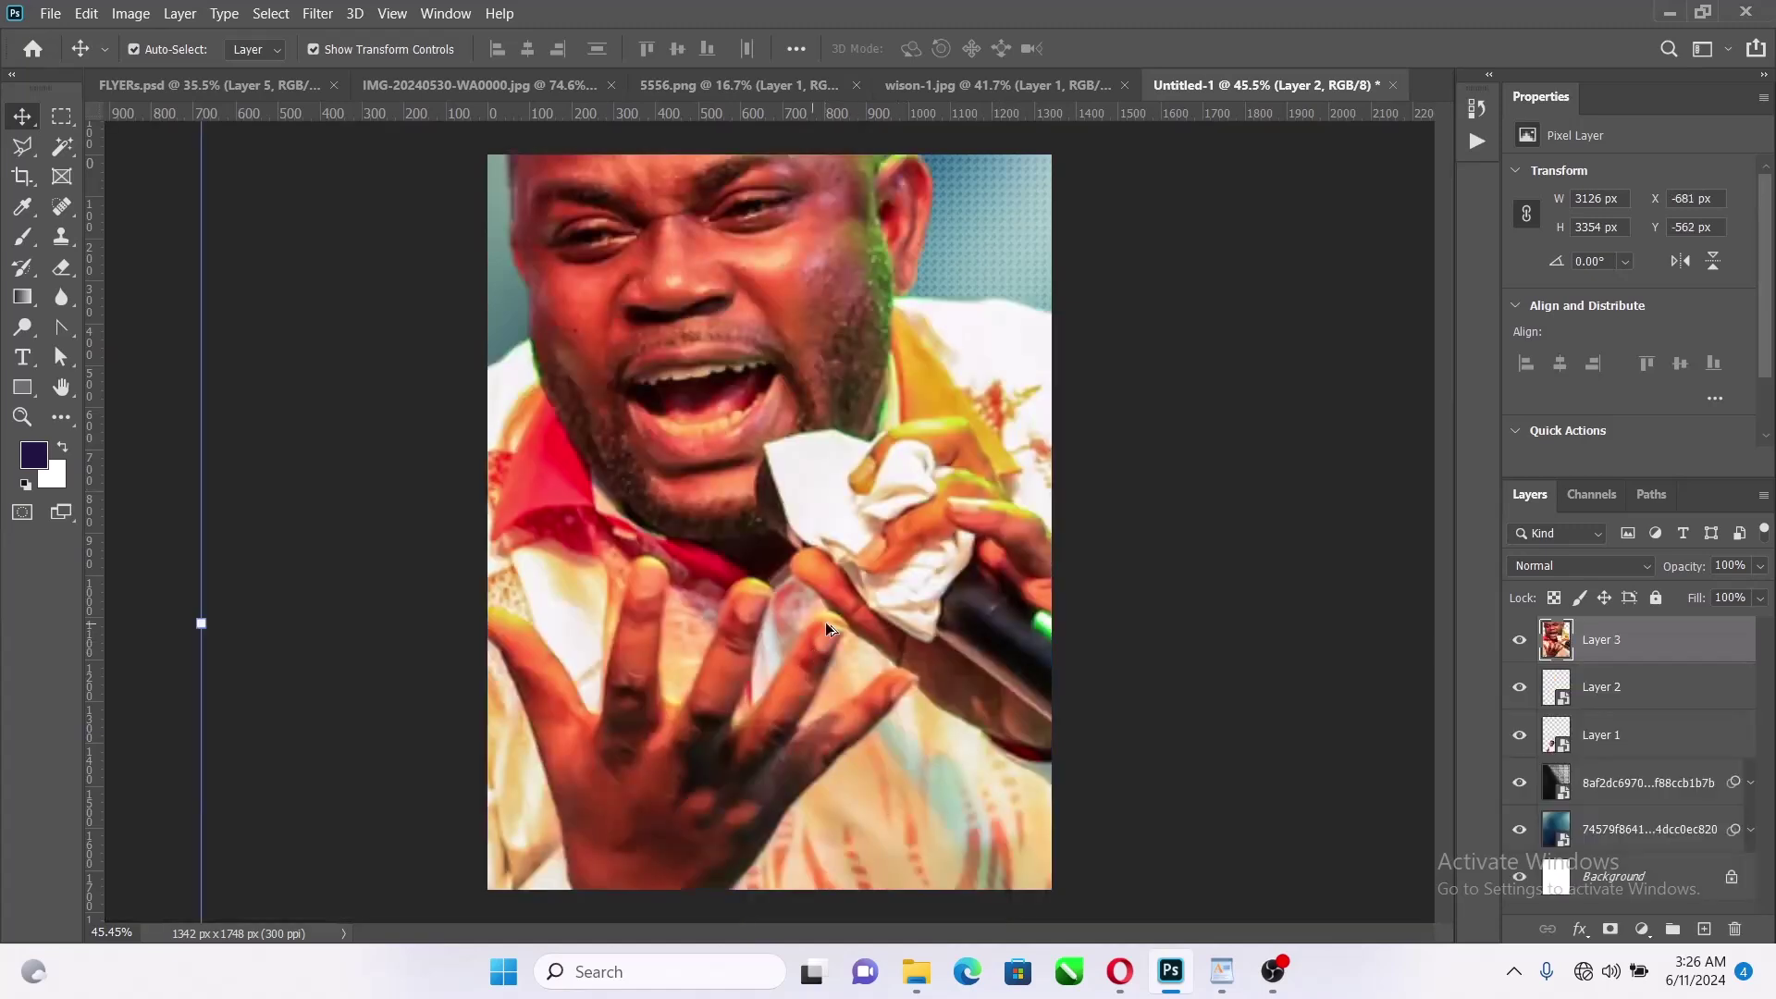
pyautogui.hotkey('ctrl', 't')
pyautogui.moveTo(805, 286); pyautogui.dragTo(793, 611)
pyautogui.scroll(5, 793, 611)
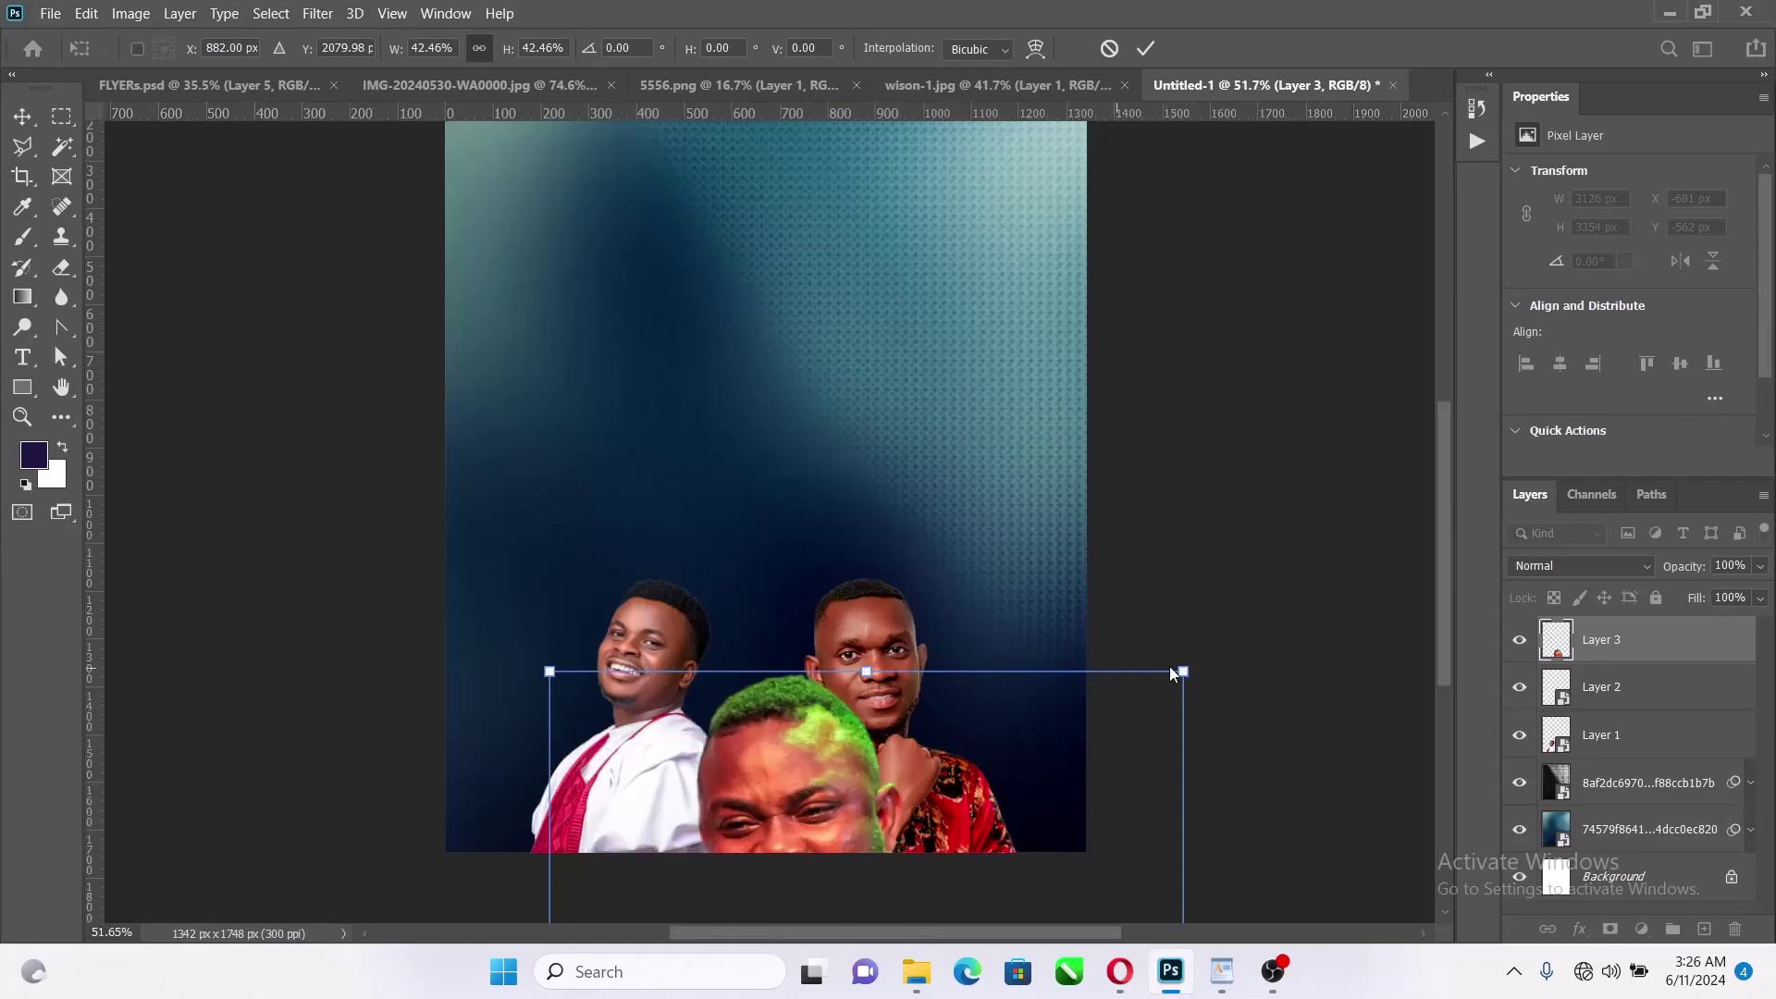
pyautogui.moveTo(1181, 664); pyautogui.dragTo(1004, 662)
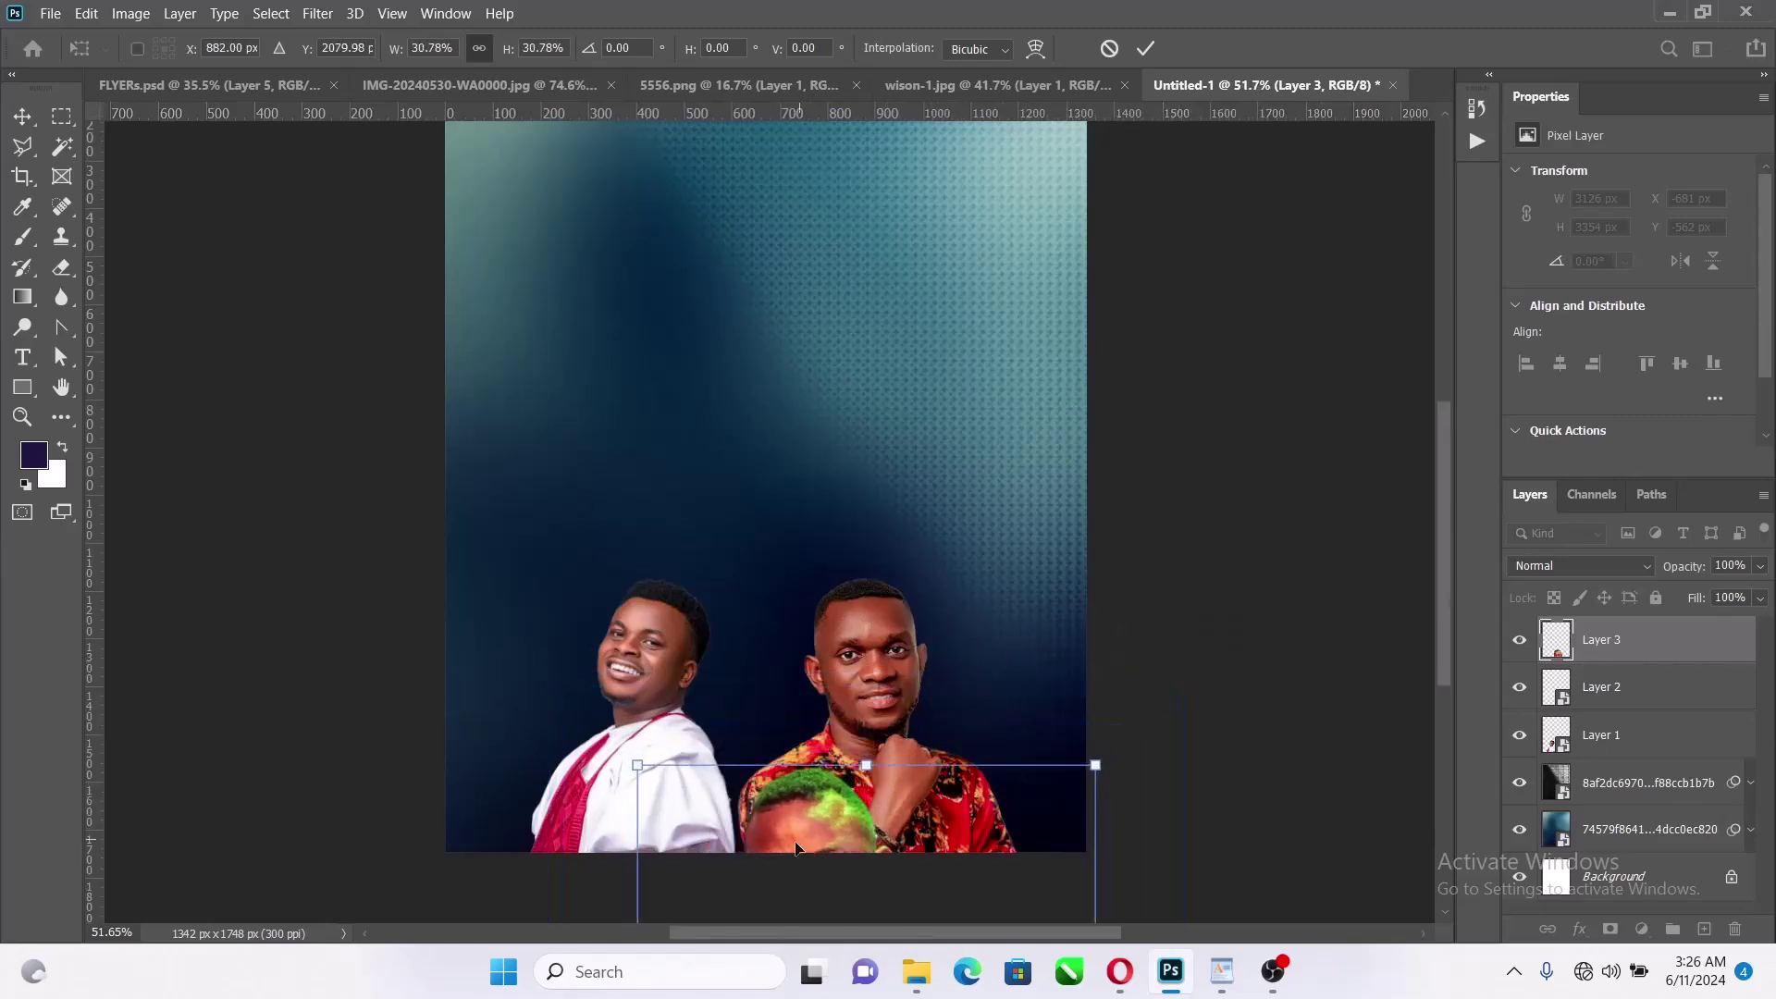
pyautogui.moveTo(797, 849); pyautogui.dragTo(748, 641)
pyautogui.moveTo(1048, 555); pyautogui.dragTo(914, 609)
pyautogui.scroll(3, 743, 840)
pyautogui.click(1145, 48)
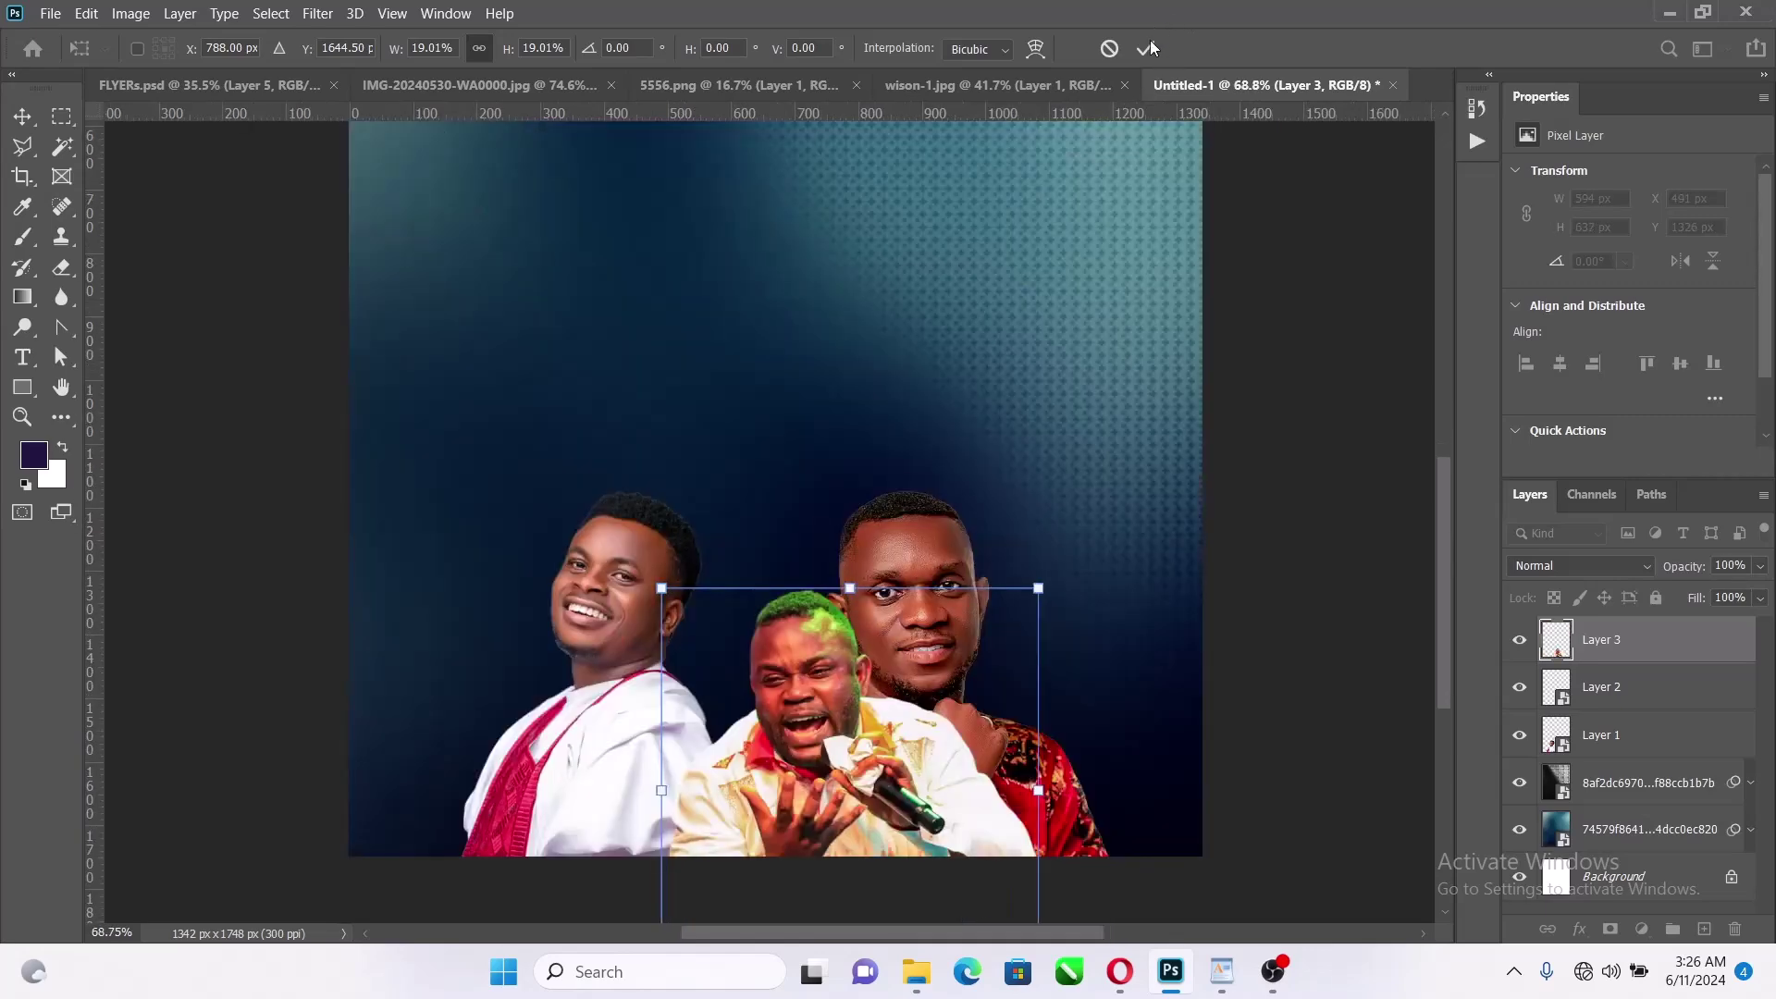
# Move the singer between the two men and rotate it slightly
pyautogui.moveTo(874, 641); pyautogui.dragTo(823, 608)
pyautogui.moveTo(1014, 403); pyautogui.dragTo(1064, 449)
pyautogui.click(1147, 48)
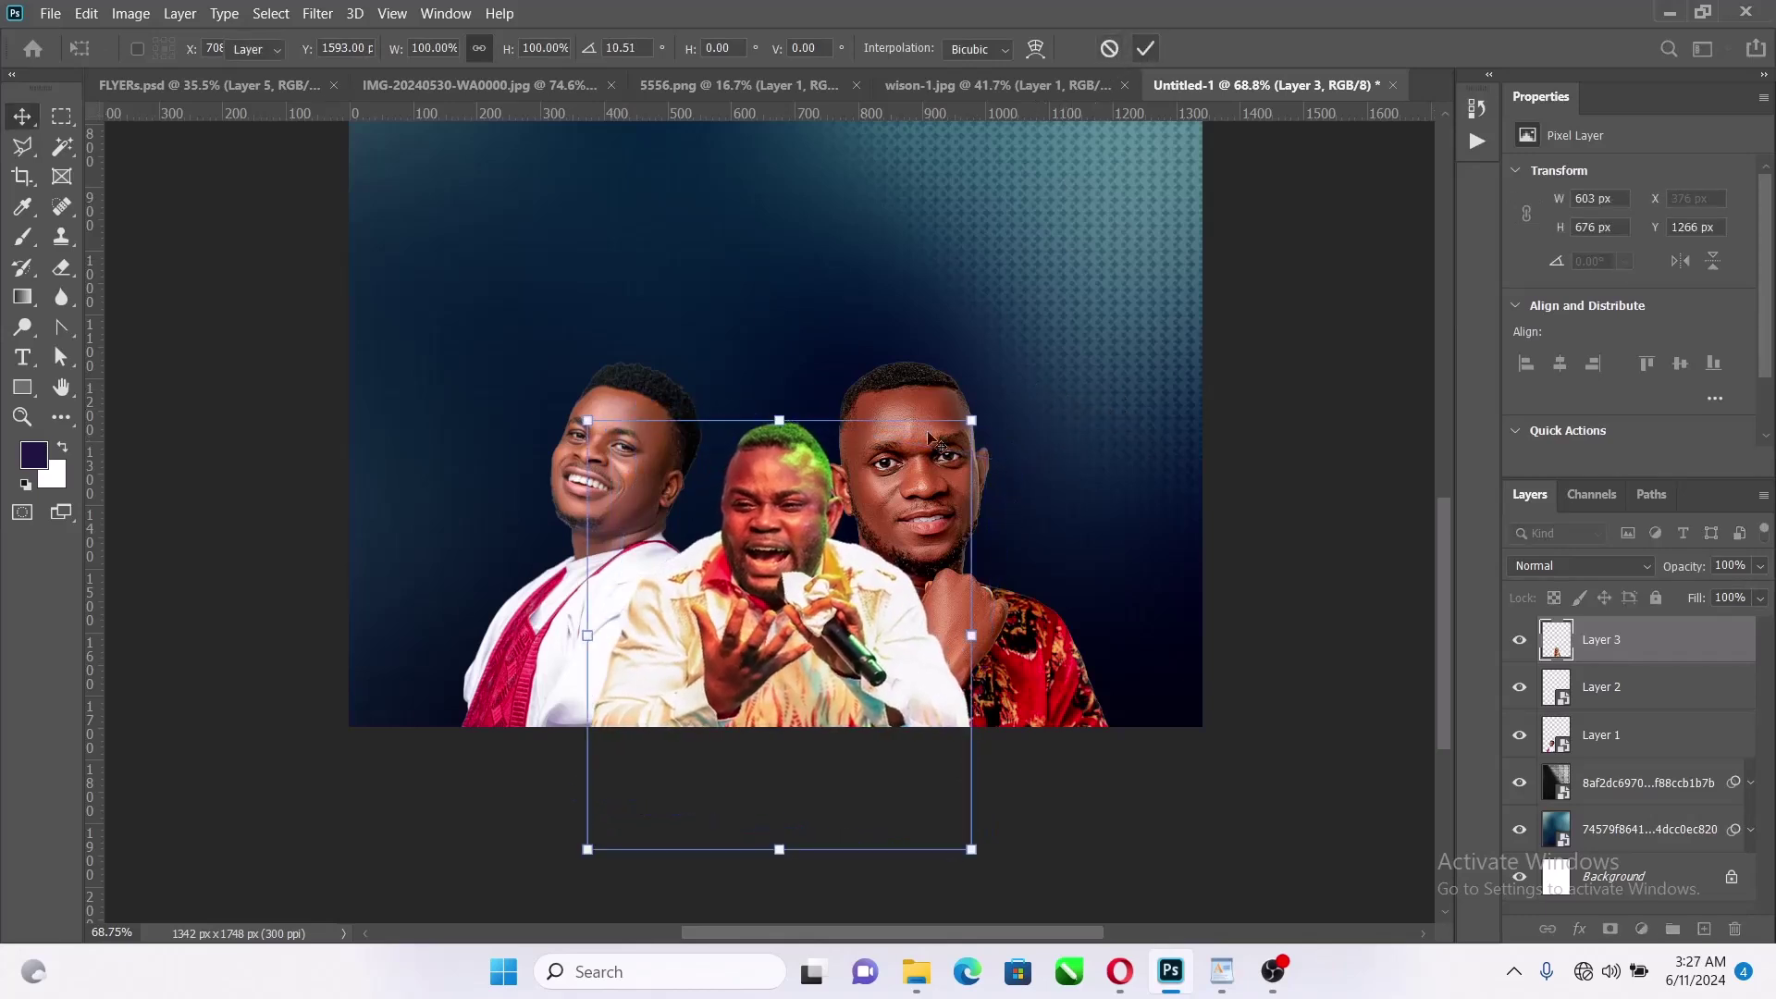
# Shrink both flanking men together to about 85% and raise them slightly
pyautogui.click(925, 381)
pyautogui.keyDown('shift'); pyautogui.click(677, 398); pyautogui.keyUp('shift')
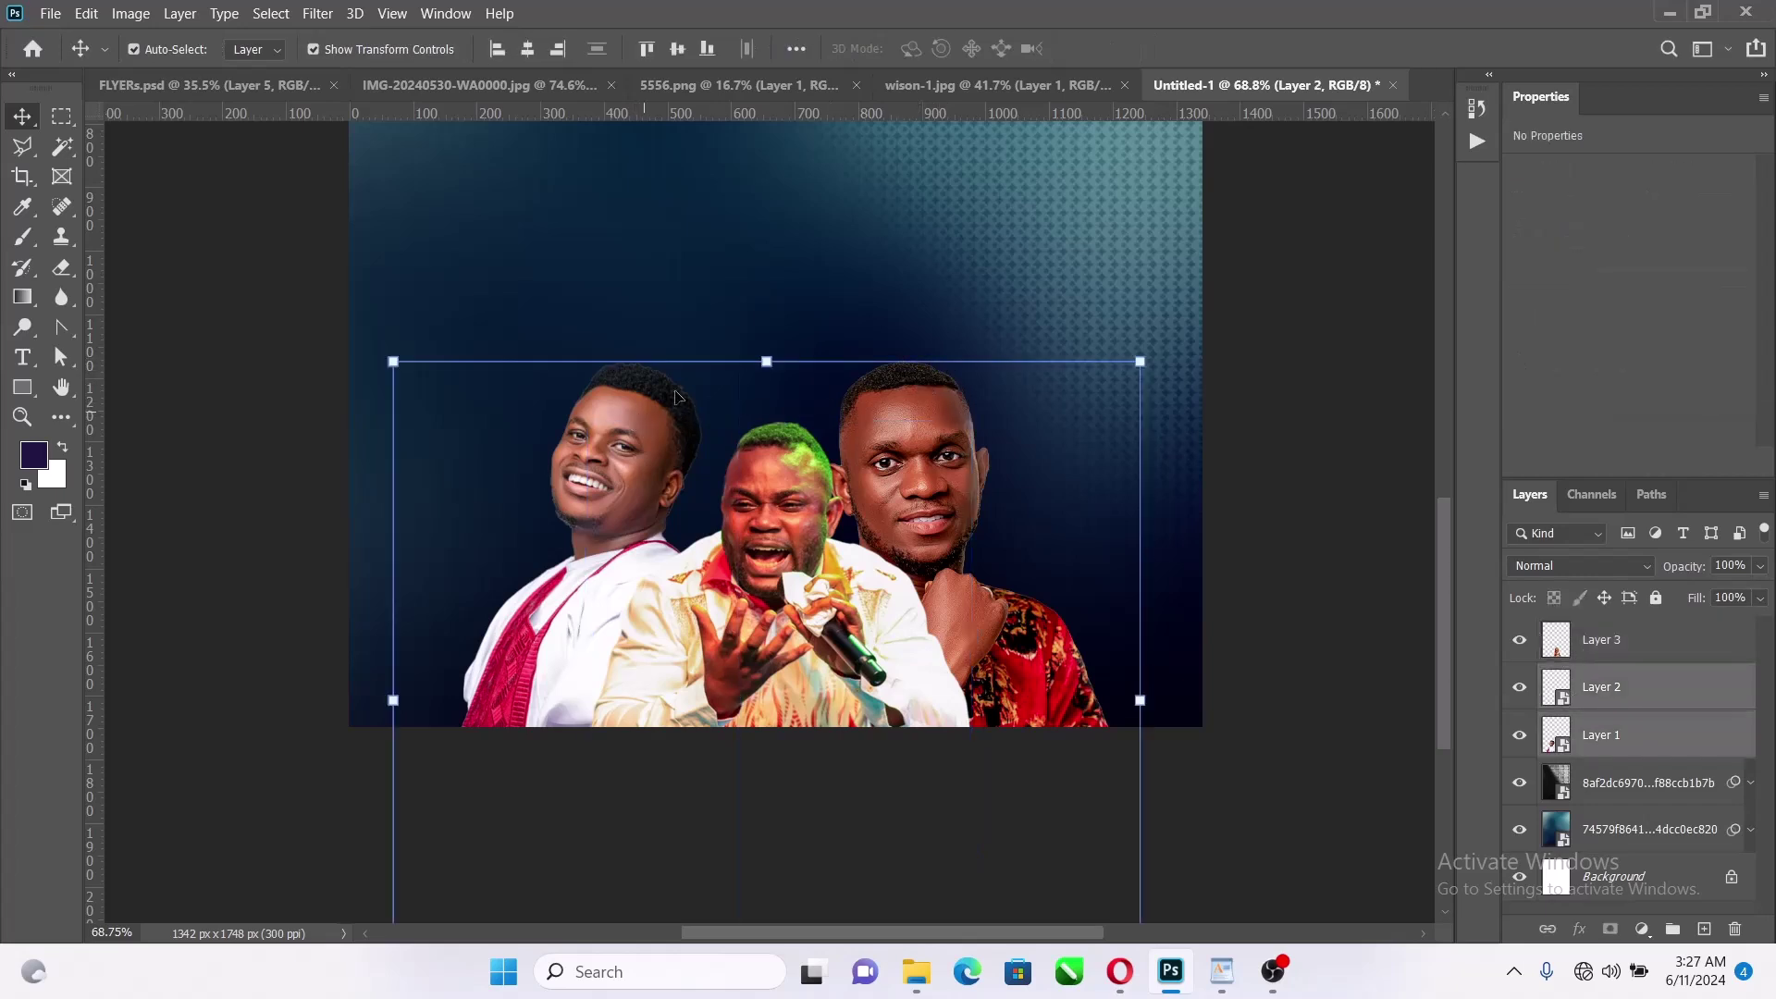
pyautogui.moveTo(753, 357); pyautogui.dragTo(765, 460)
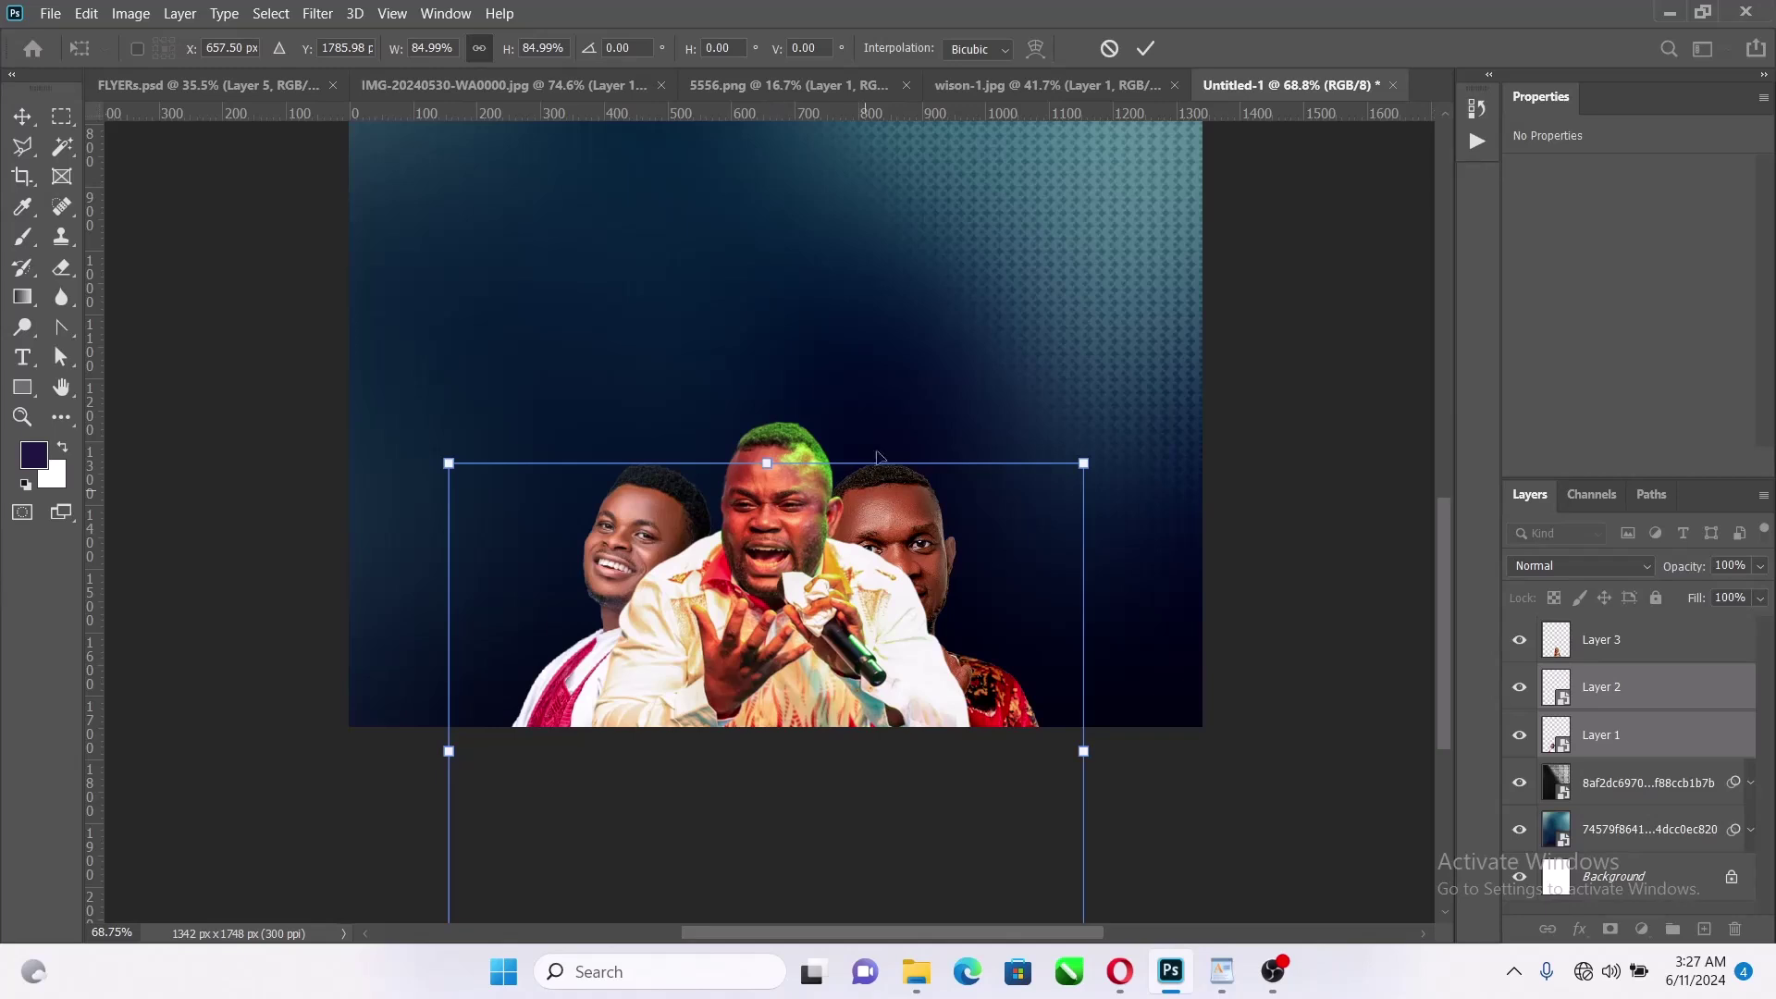
pyautogui.moveTo(879, 456); pyautogui.dragTo(888, 394)
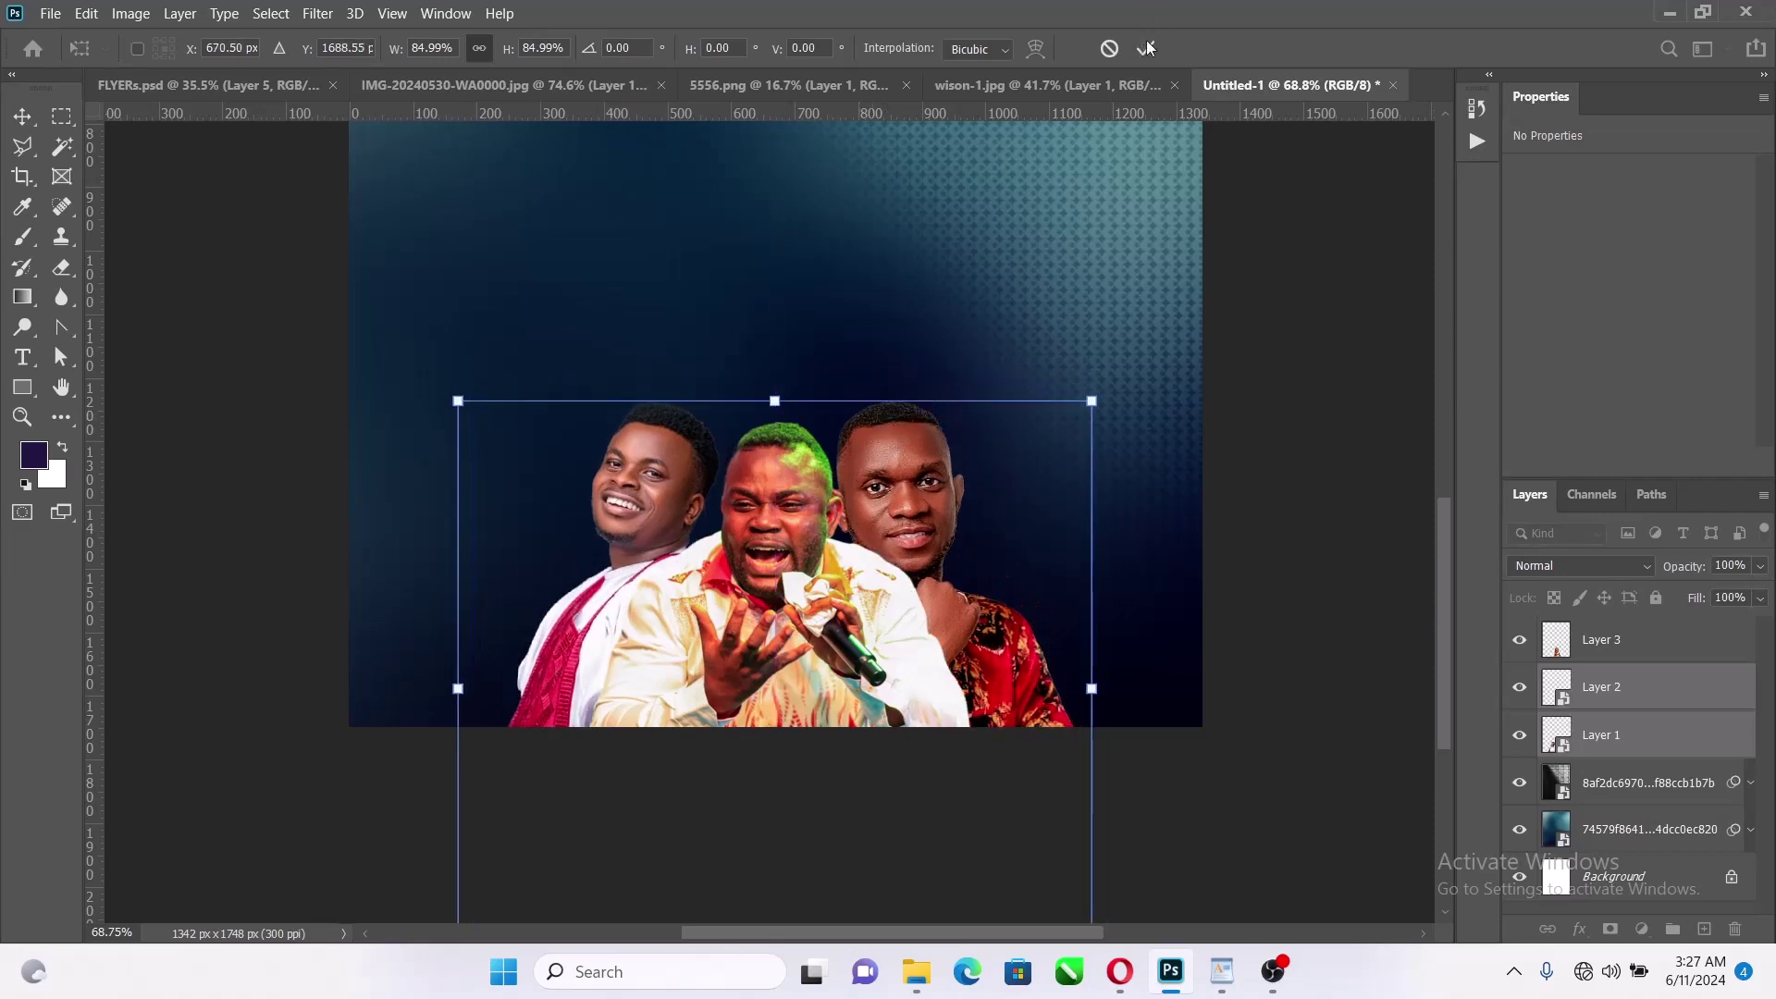
pyautogui.click(1145, 48)
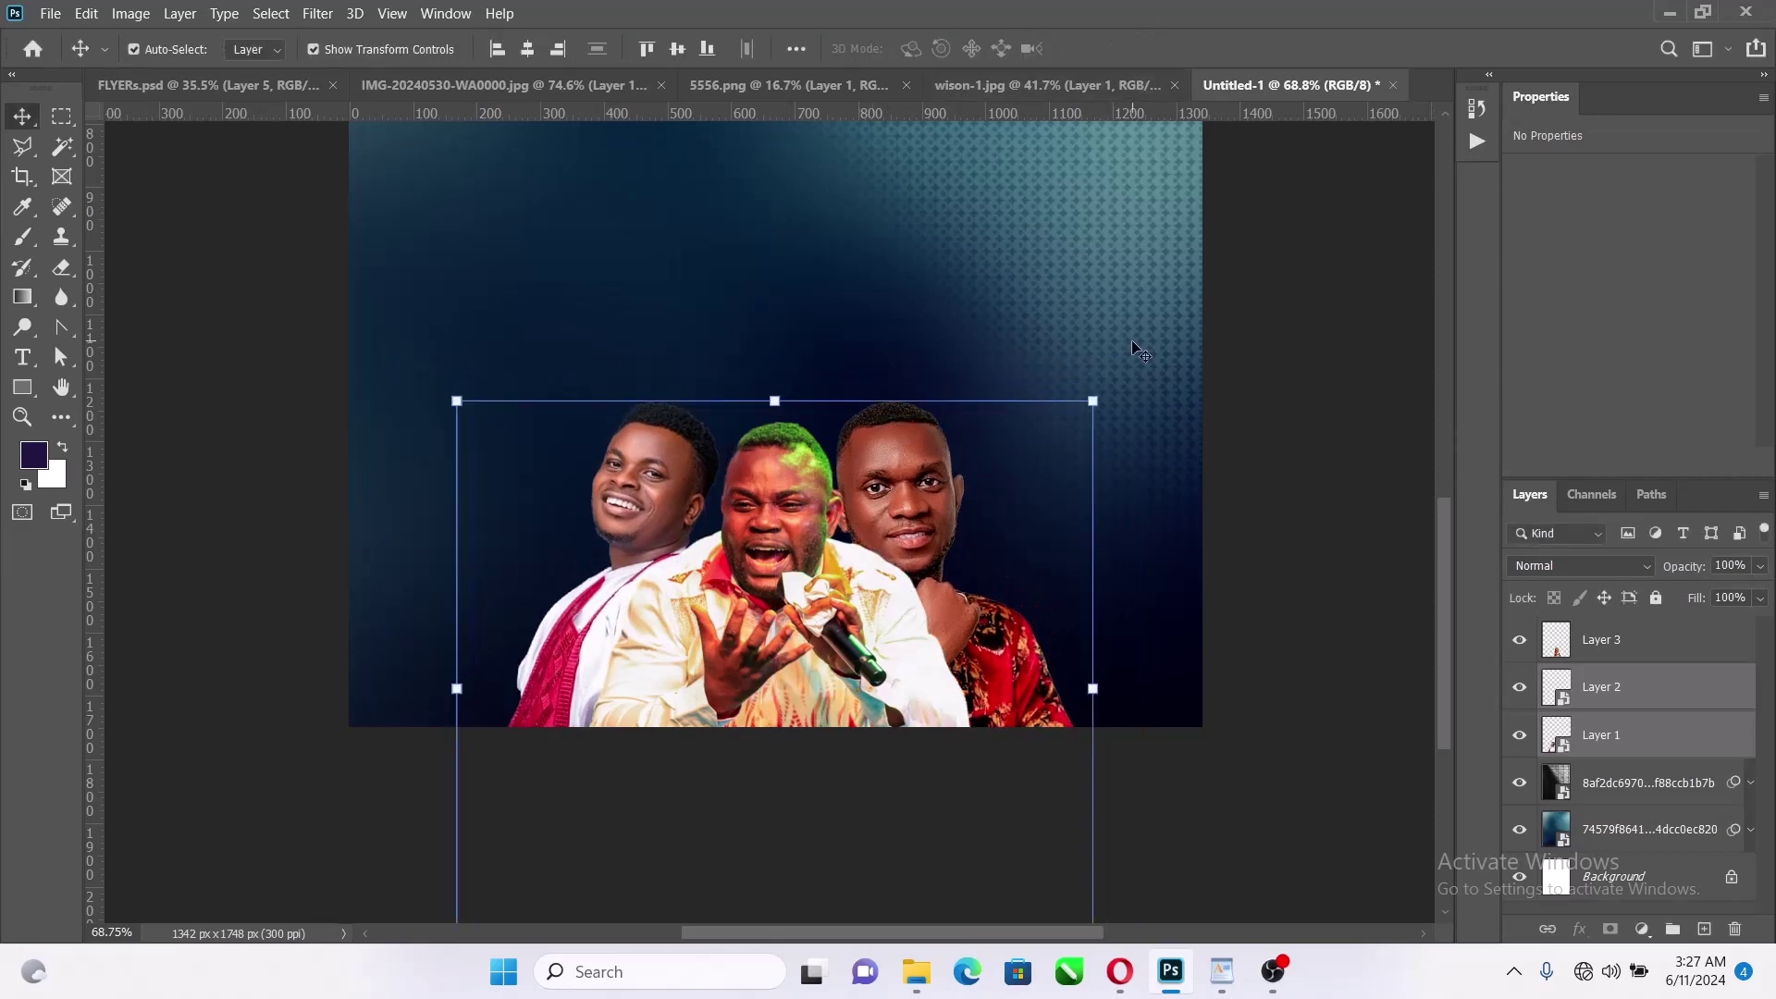
# Shrink the right man and shift him toward the singer
pyautogui.click(1226, 502)
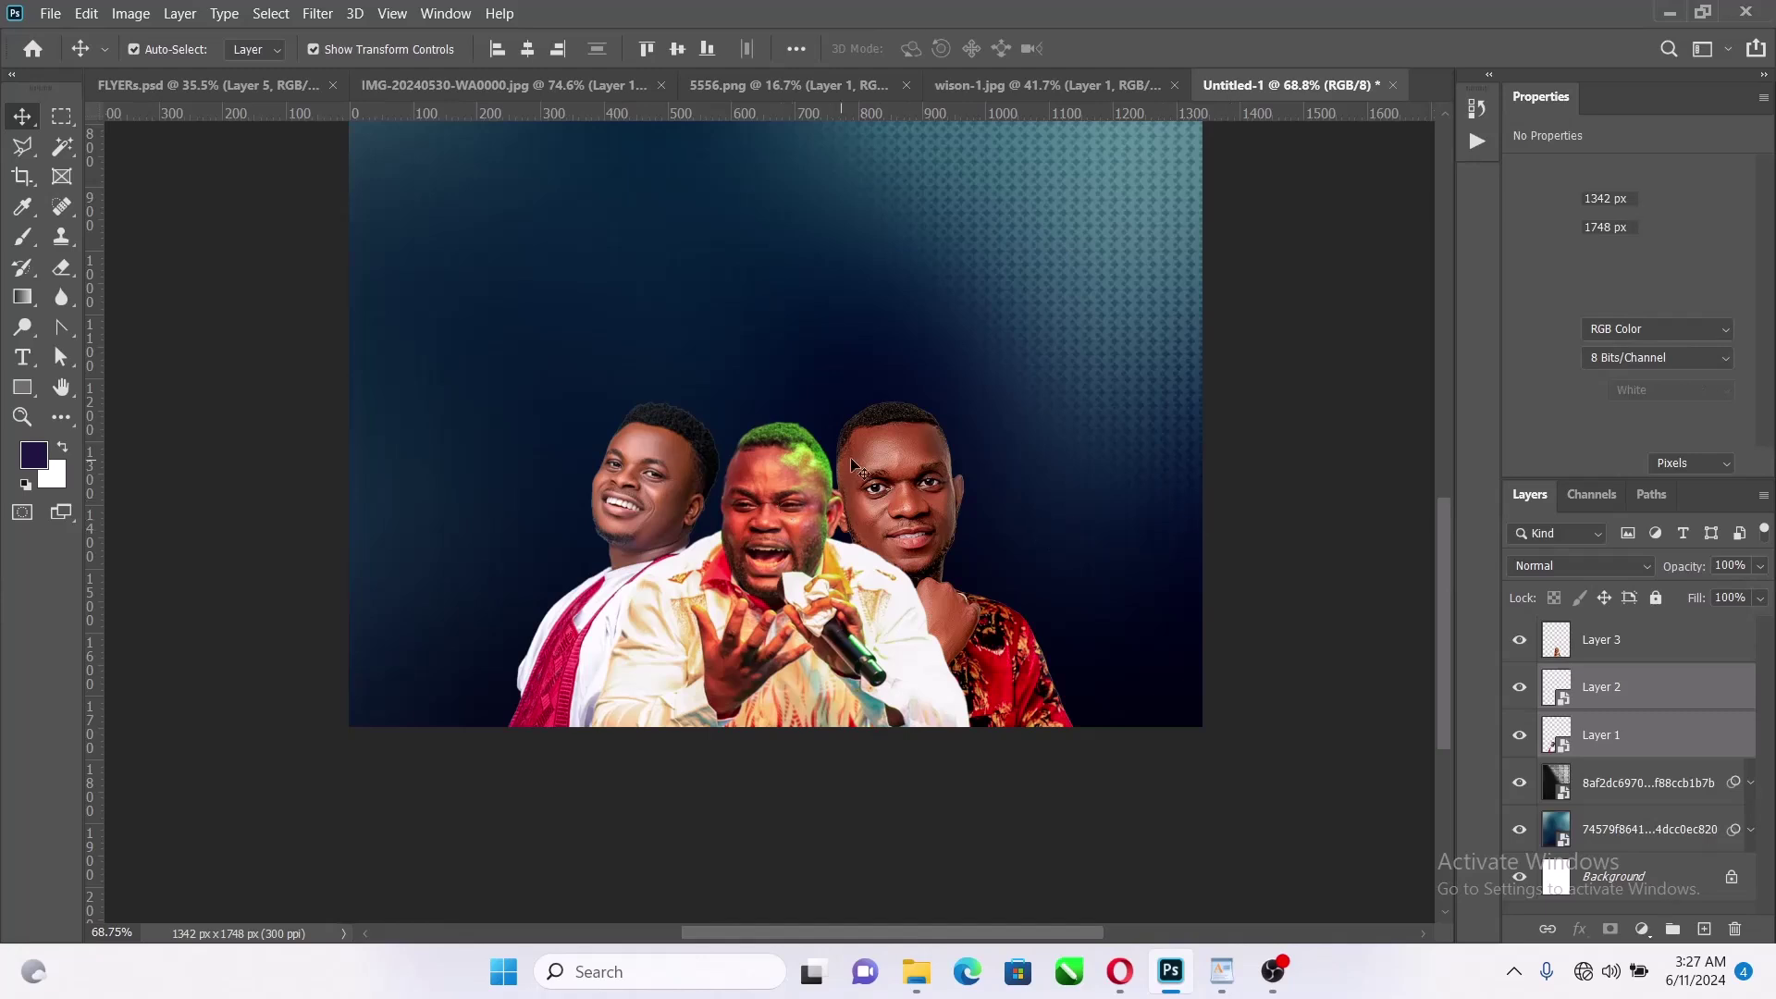
pyautogui.click(920, 446)
pyautogui.moveTo(919, 446); pyautogui.dragTo(953, 504)
pyautogui.click(971, 420)
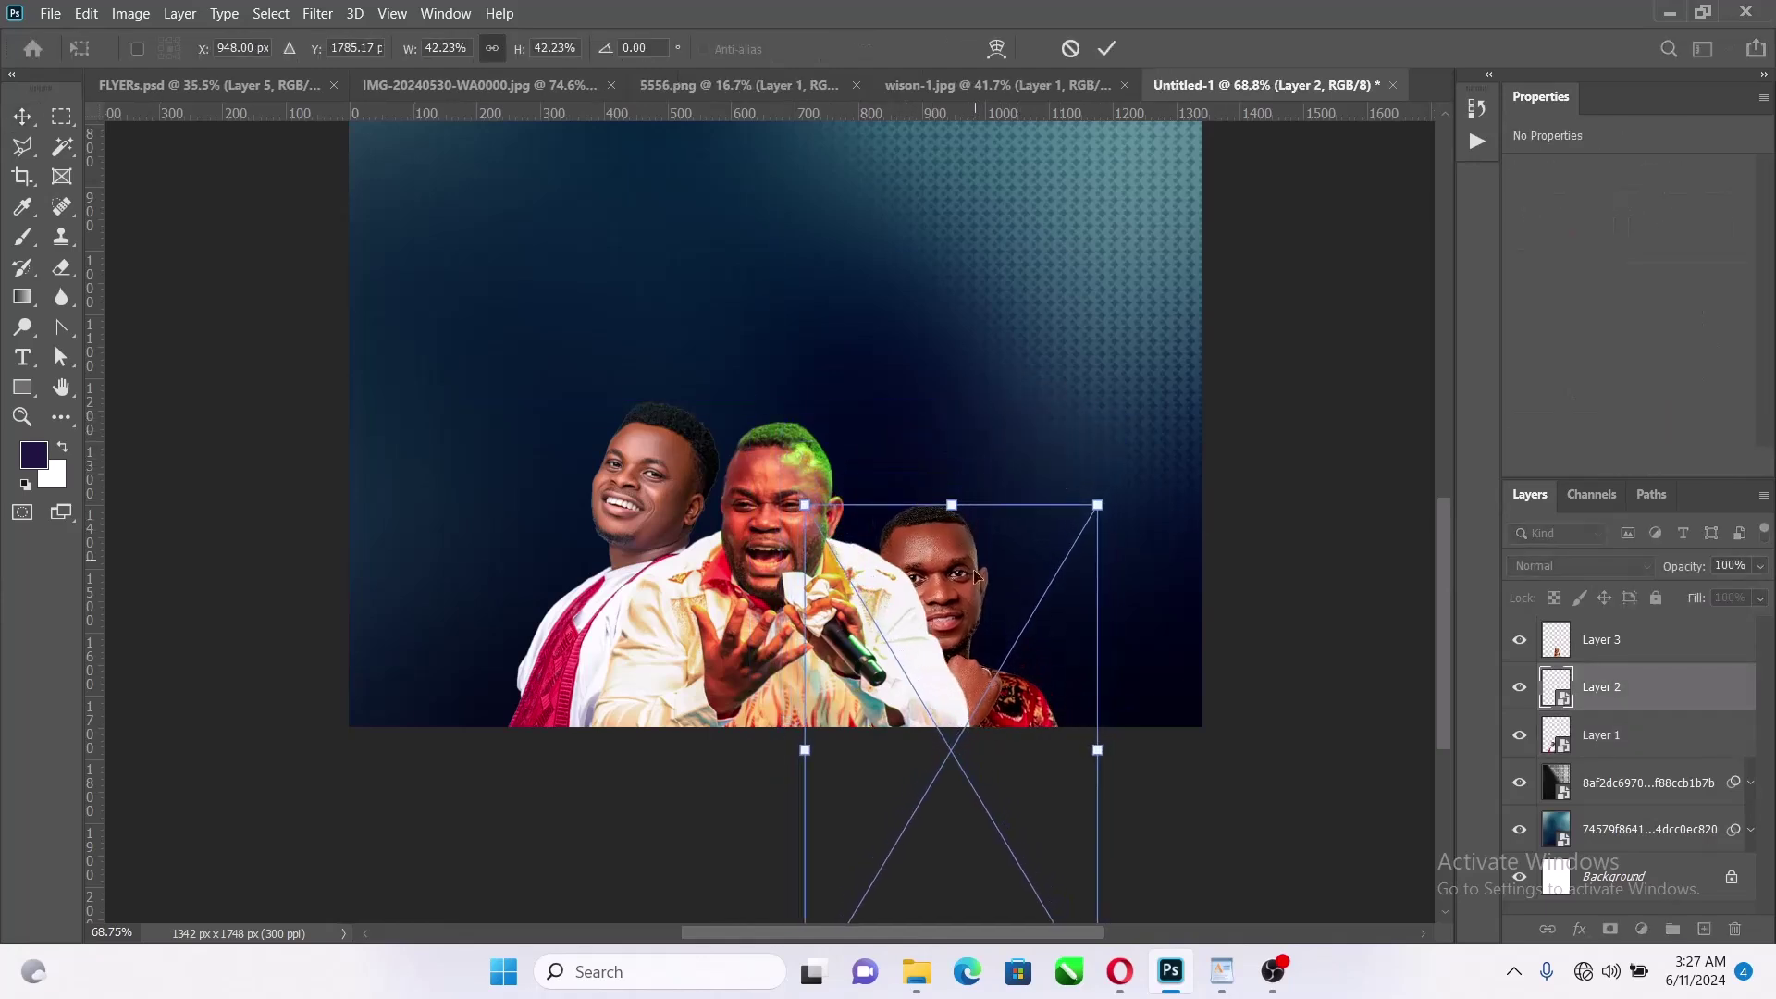
pyautogui.moveTo(978, 625); pyautogui.dragTo(938, 502)
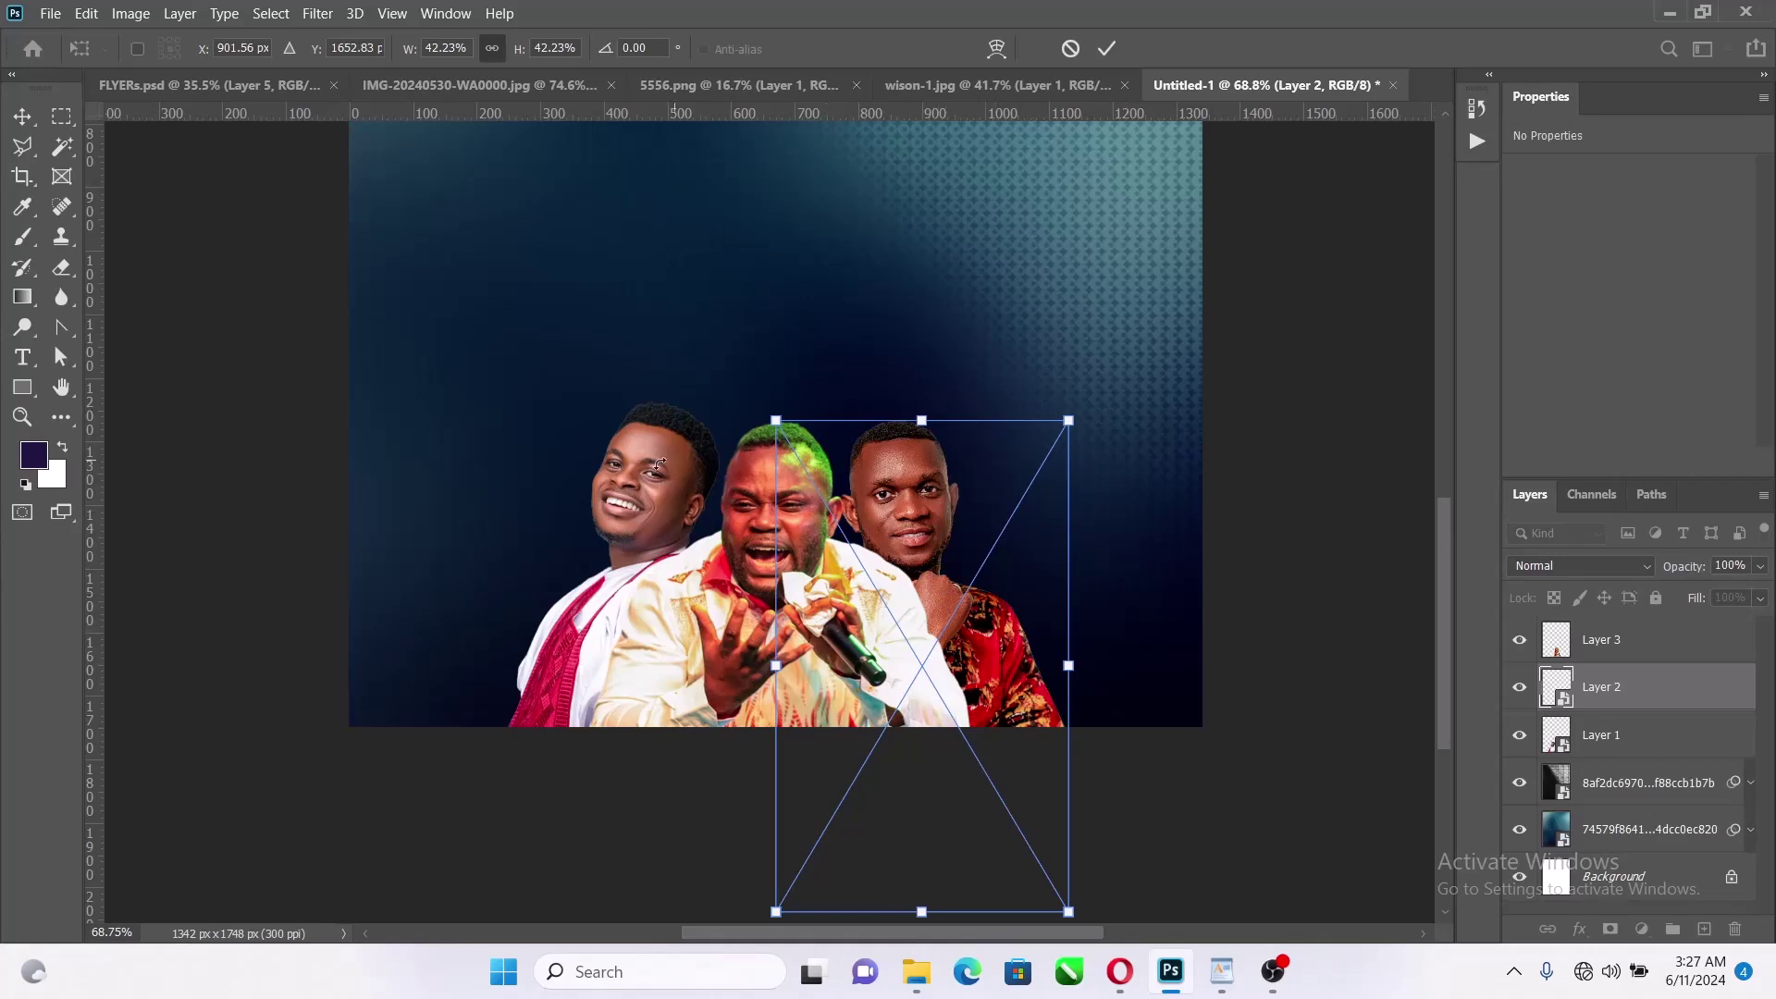
pyautogui.click(1107, 48)
# Shrink the left man and nudge him into place beside the singer
pyautogui.click(618, 487)
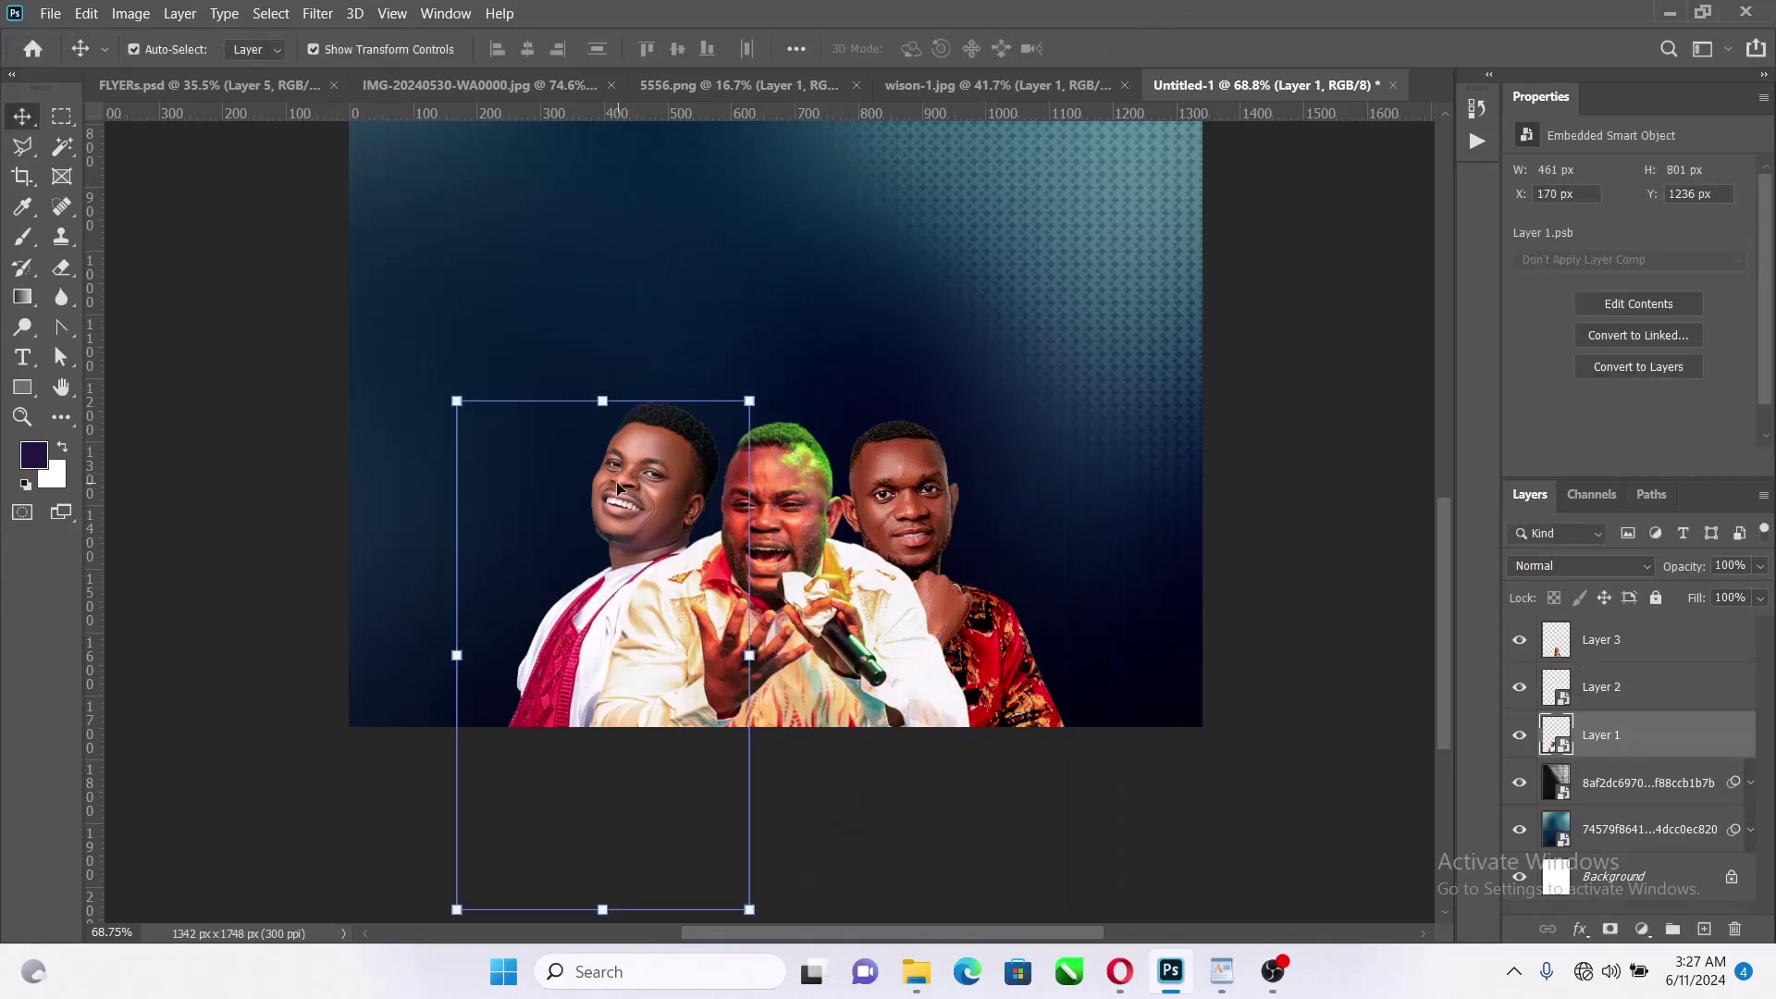
pyautogui.moveTo(601, 407); pyautogui.dragTo(603, 430)
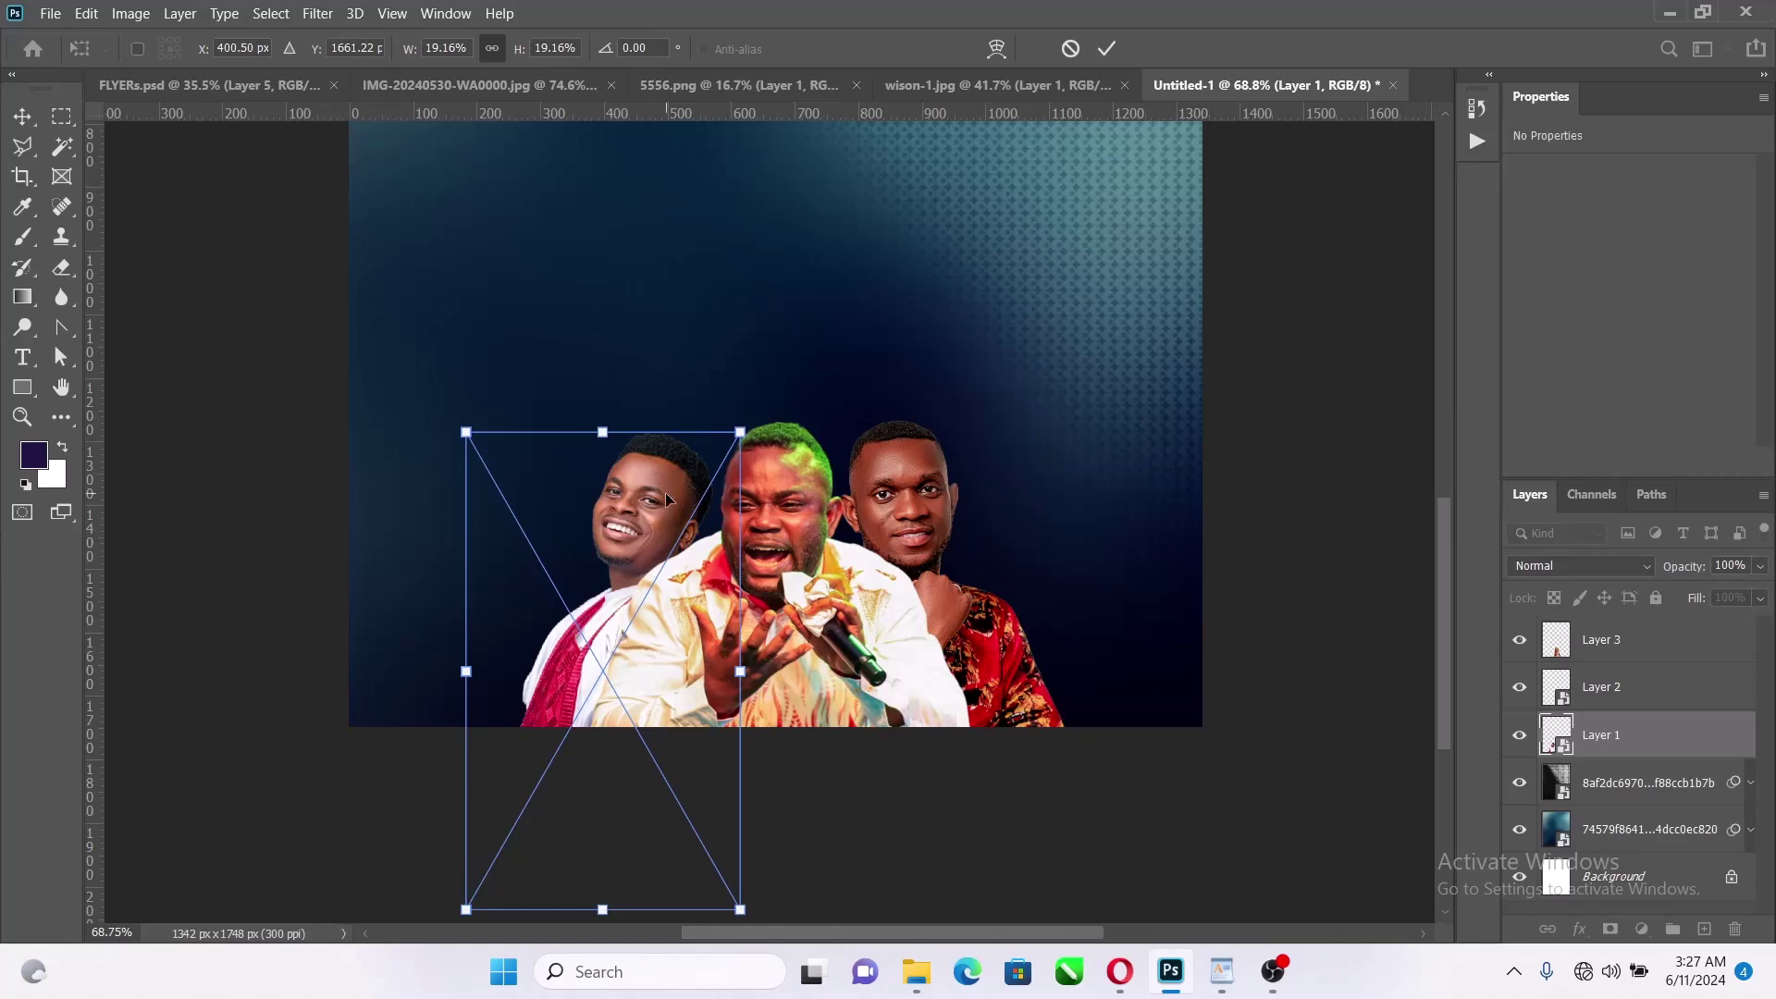
pyautogui.moveTo(666, 500); pyautogui.dragTo(673, 501)
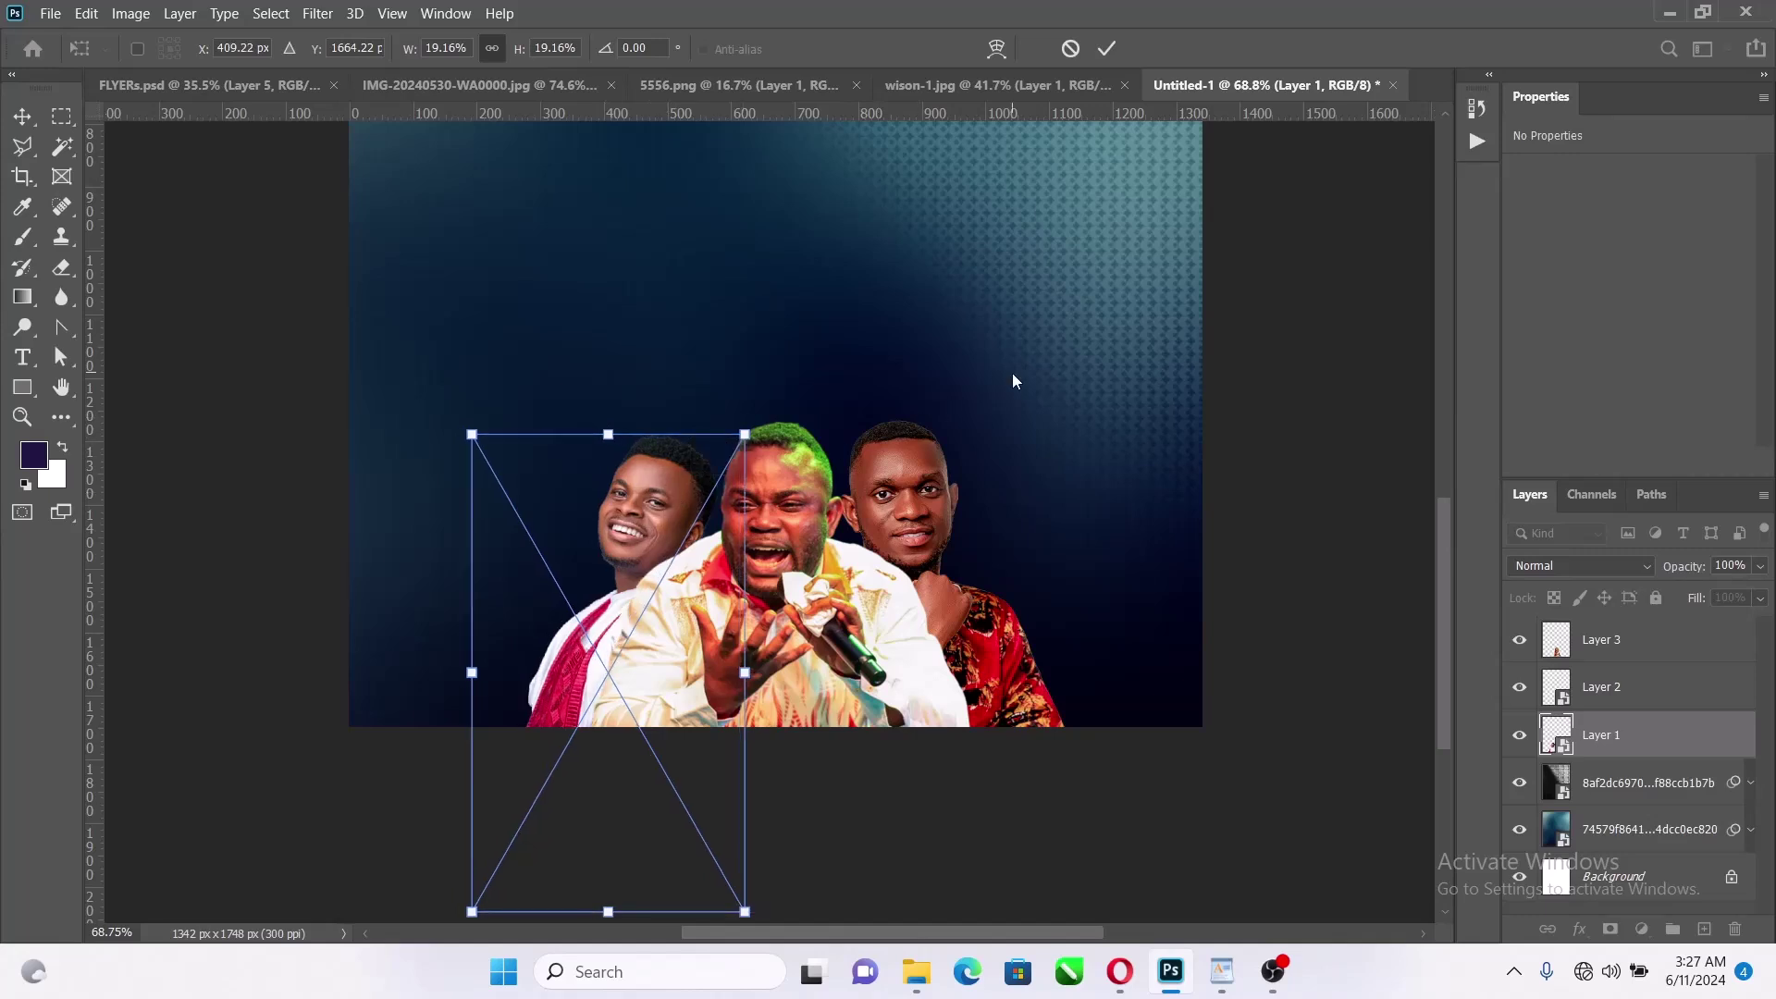
pyautogui.moveTo(645, 504); pyautogui.dragTo(645, 504)
pyautogui.click(1107, 48)
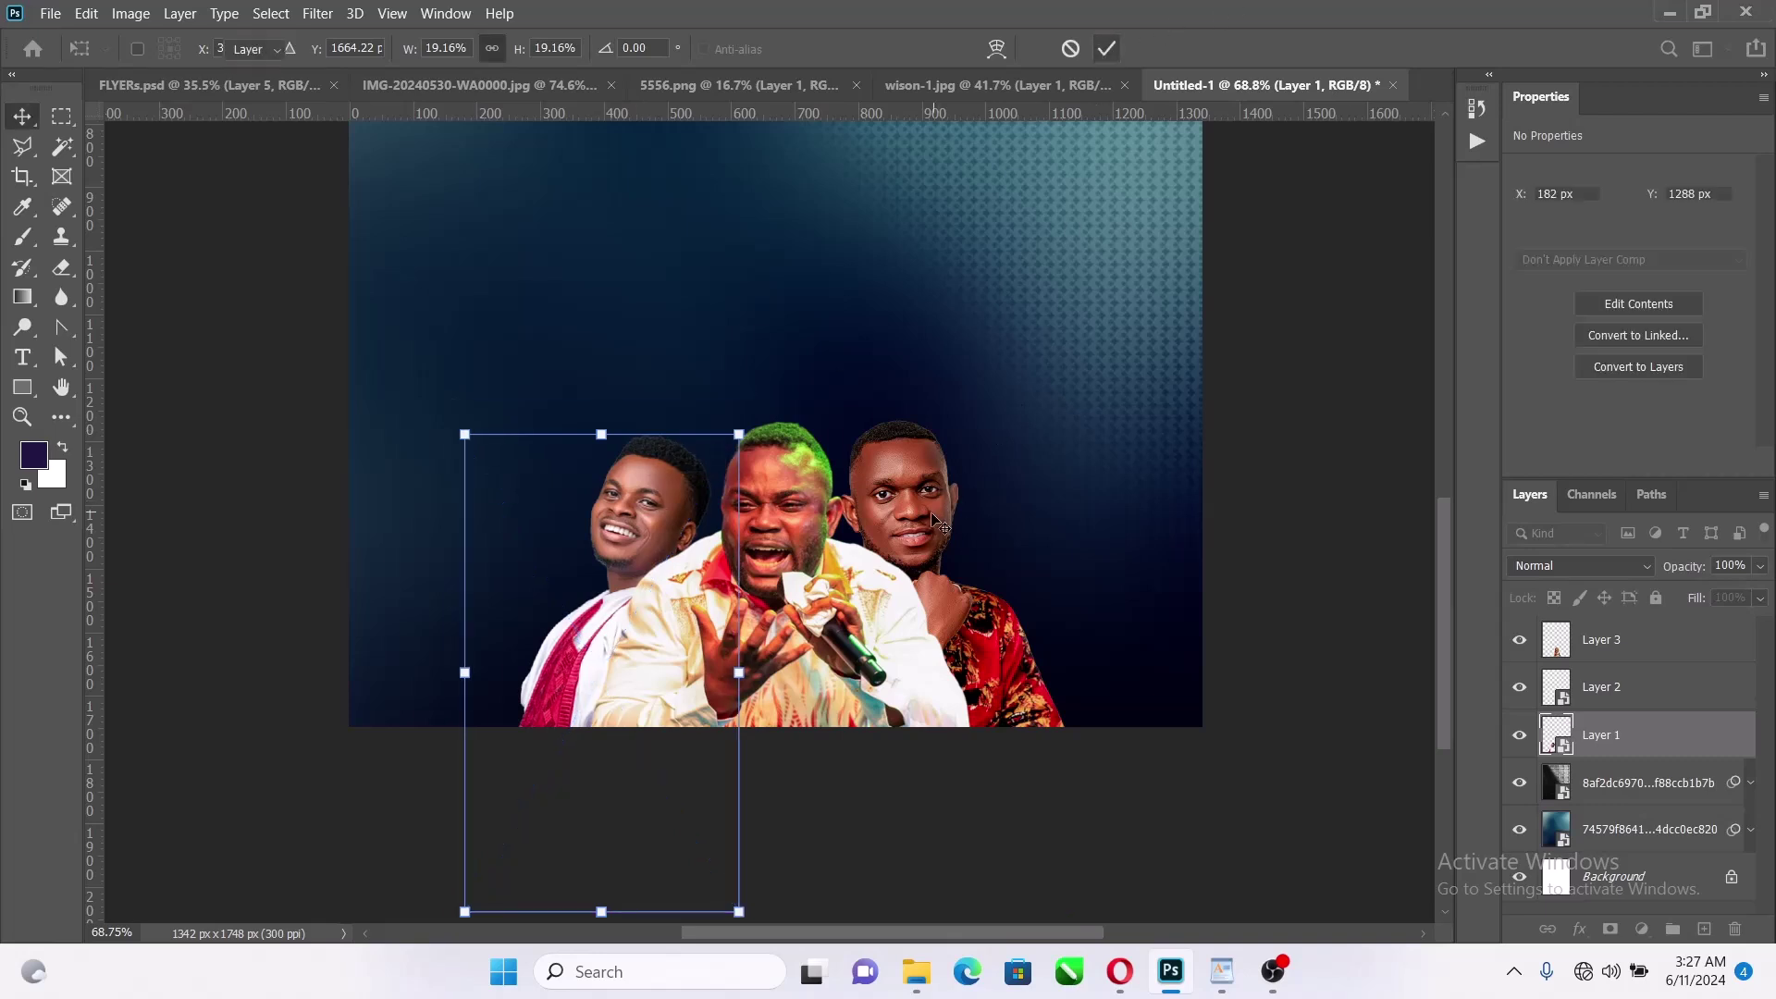
# Shrink the right man further to 421 × 708 px, beside the singer
pyautogui.moveTo(921, 497); pyautogui.dragTo(920, 461)
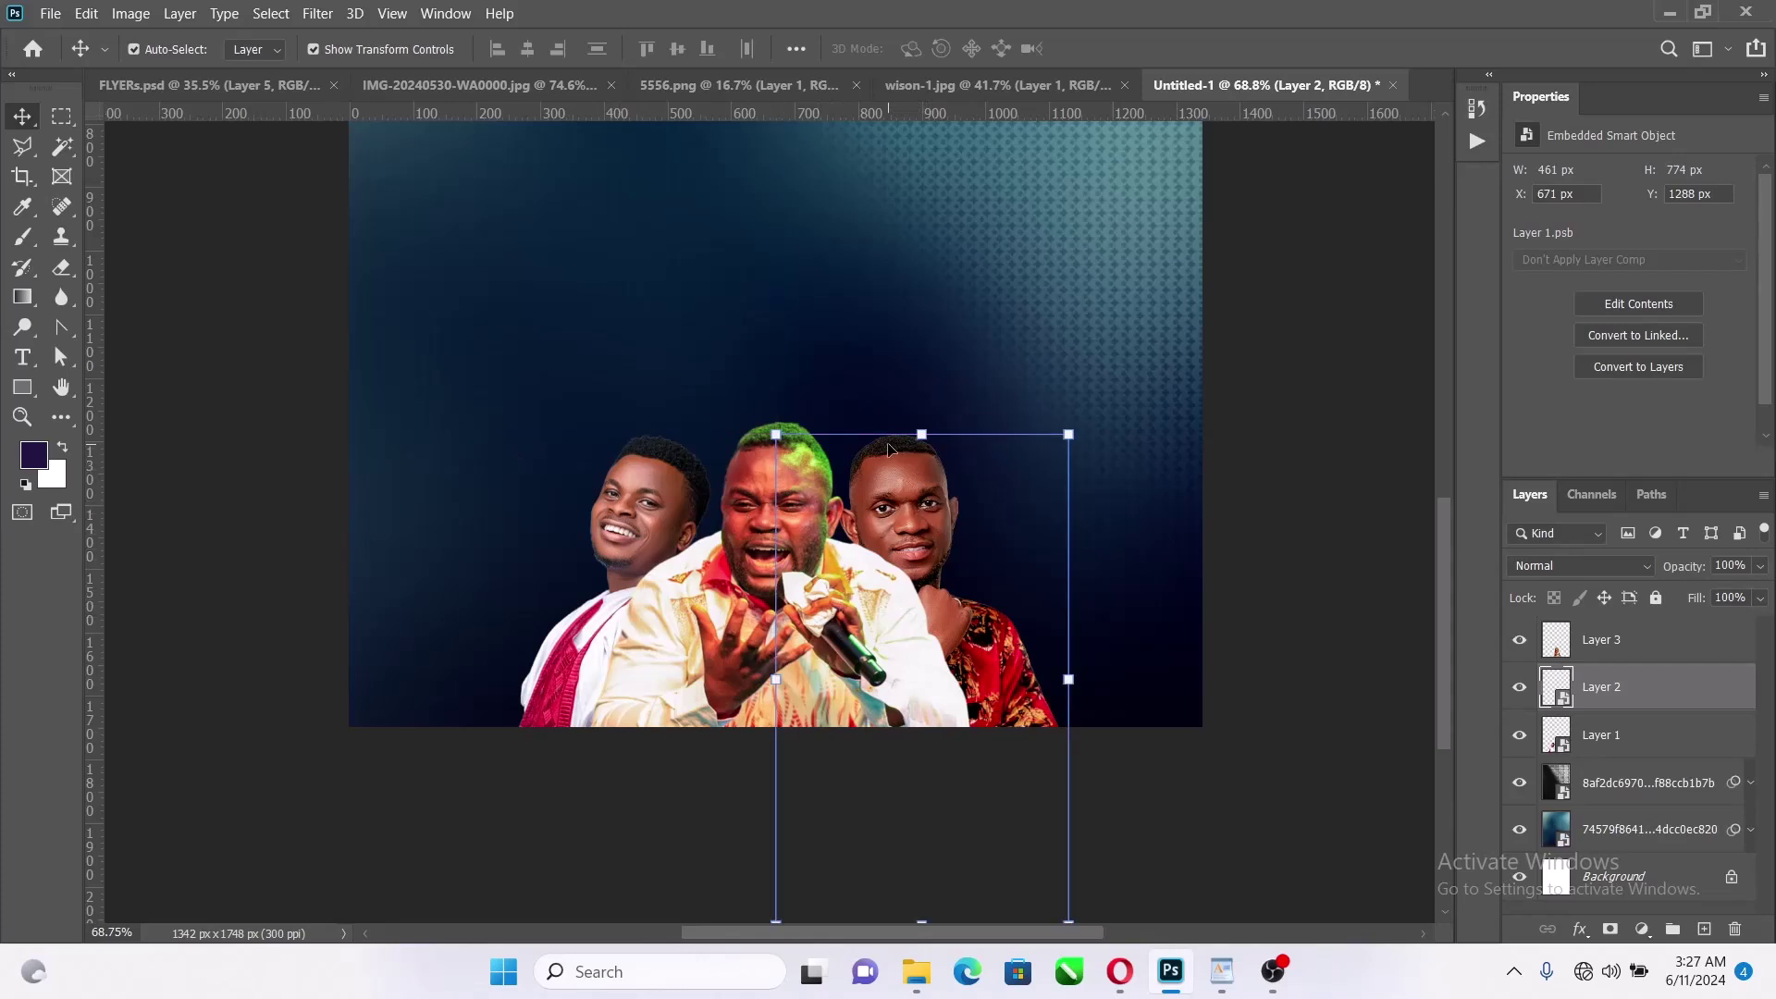
pyautogui.moveTo(919, 433); pyautogui.dragTo(937, 474)
pyautogui.moveTo(925, 528); pyautogui.dragTo(929, 493)
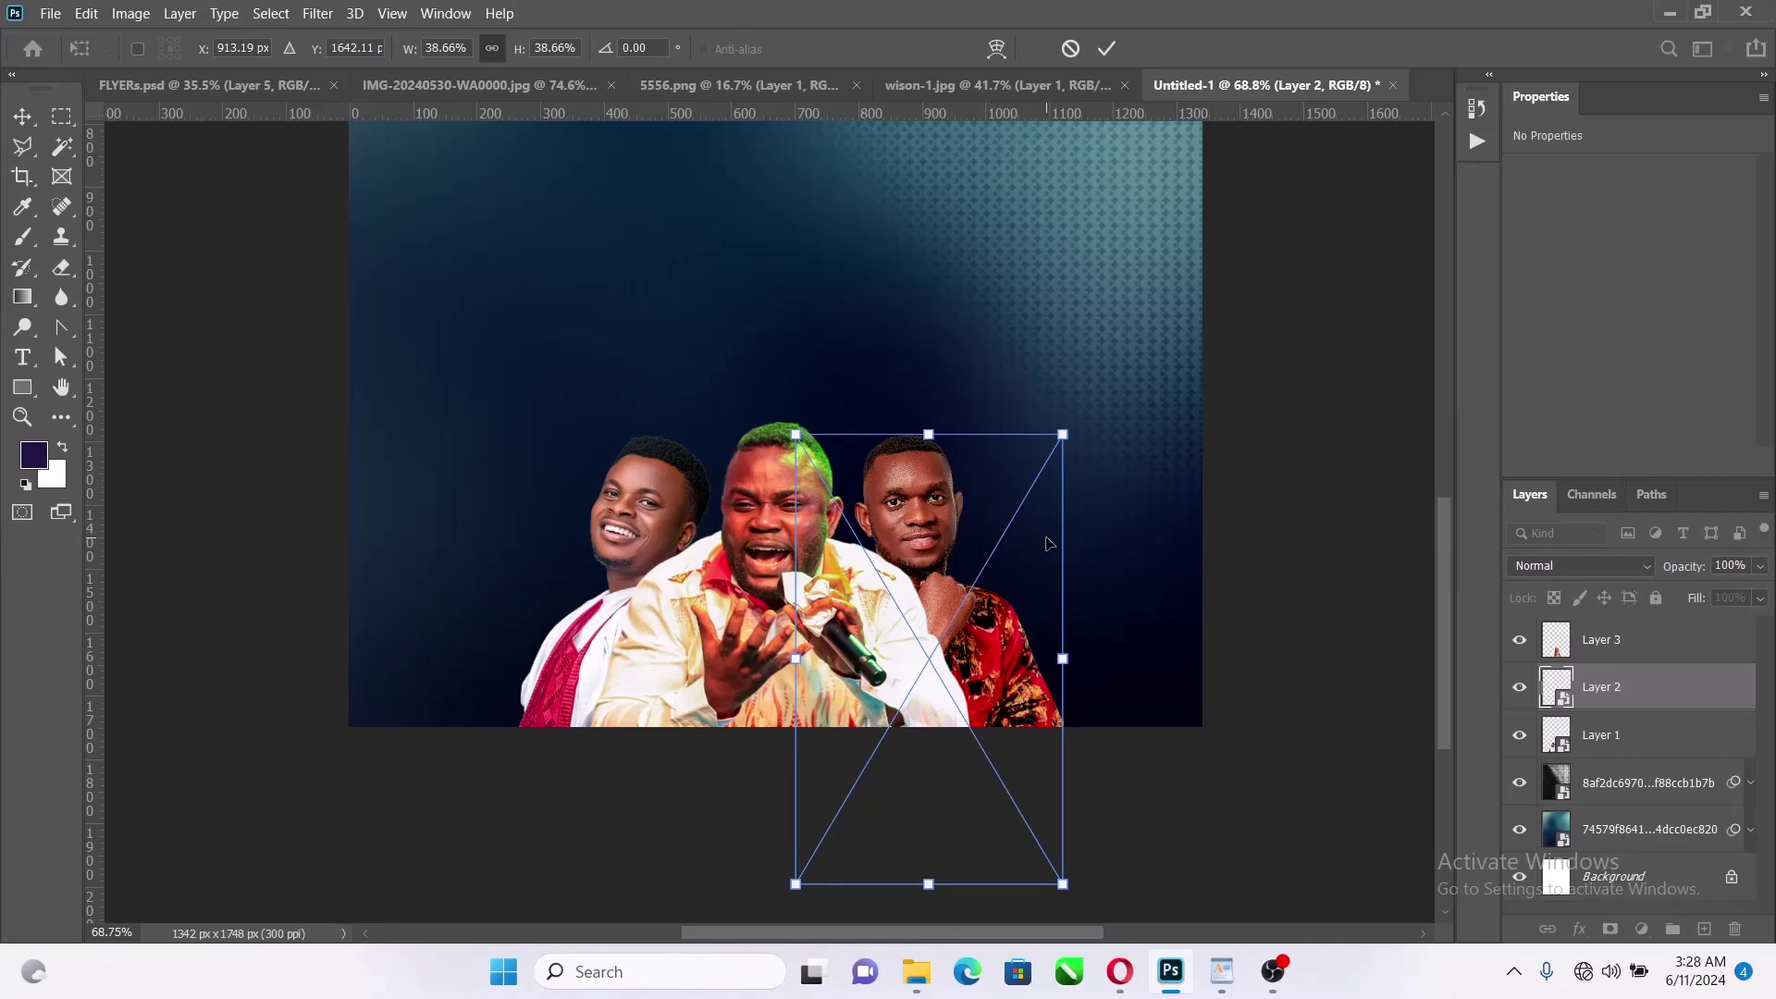
pyautogui.press('Return')
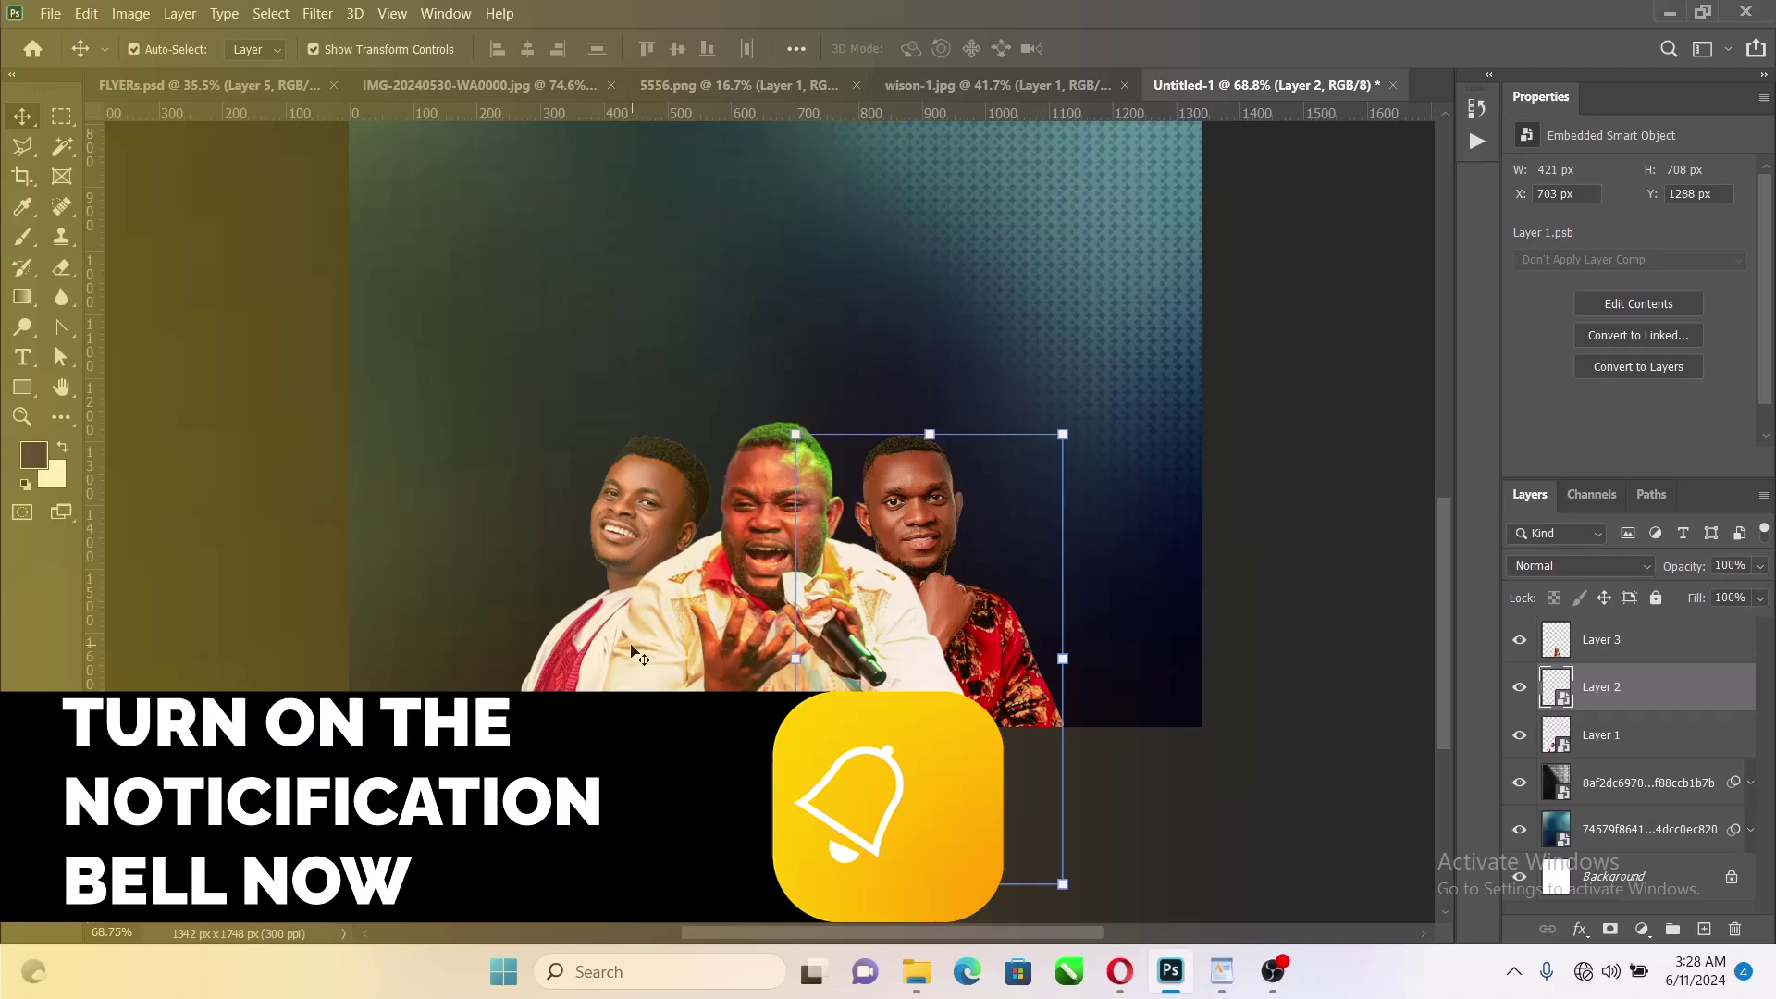
# Apply the B_W Drama Color Tone Camera Raw preset to the middle singer
pyautogui.click(664, 661)
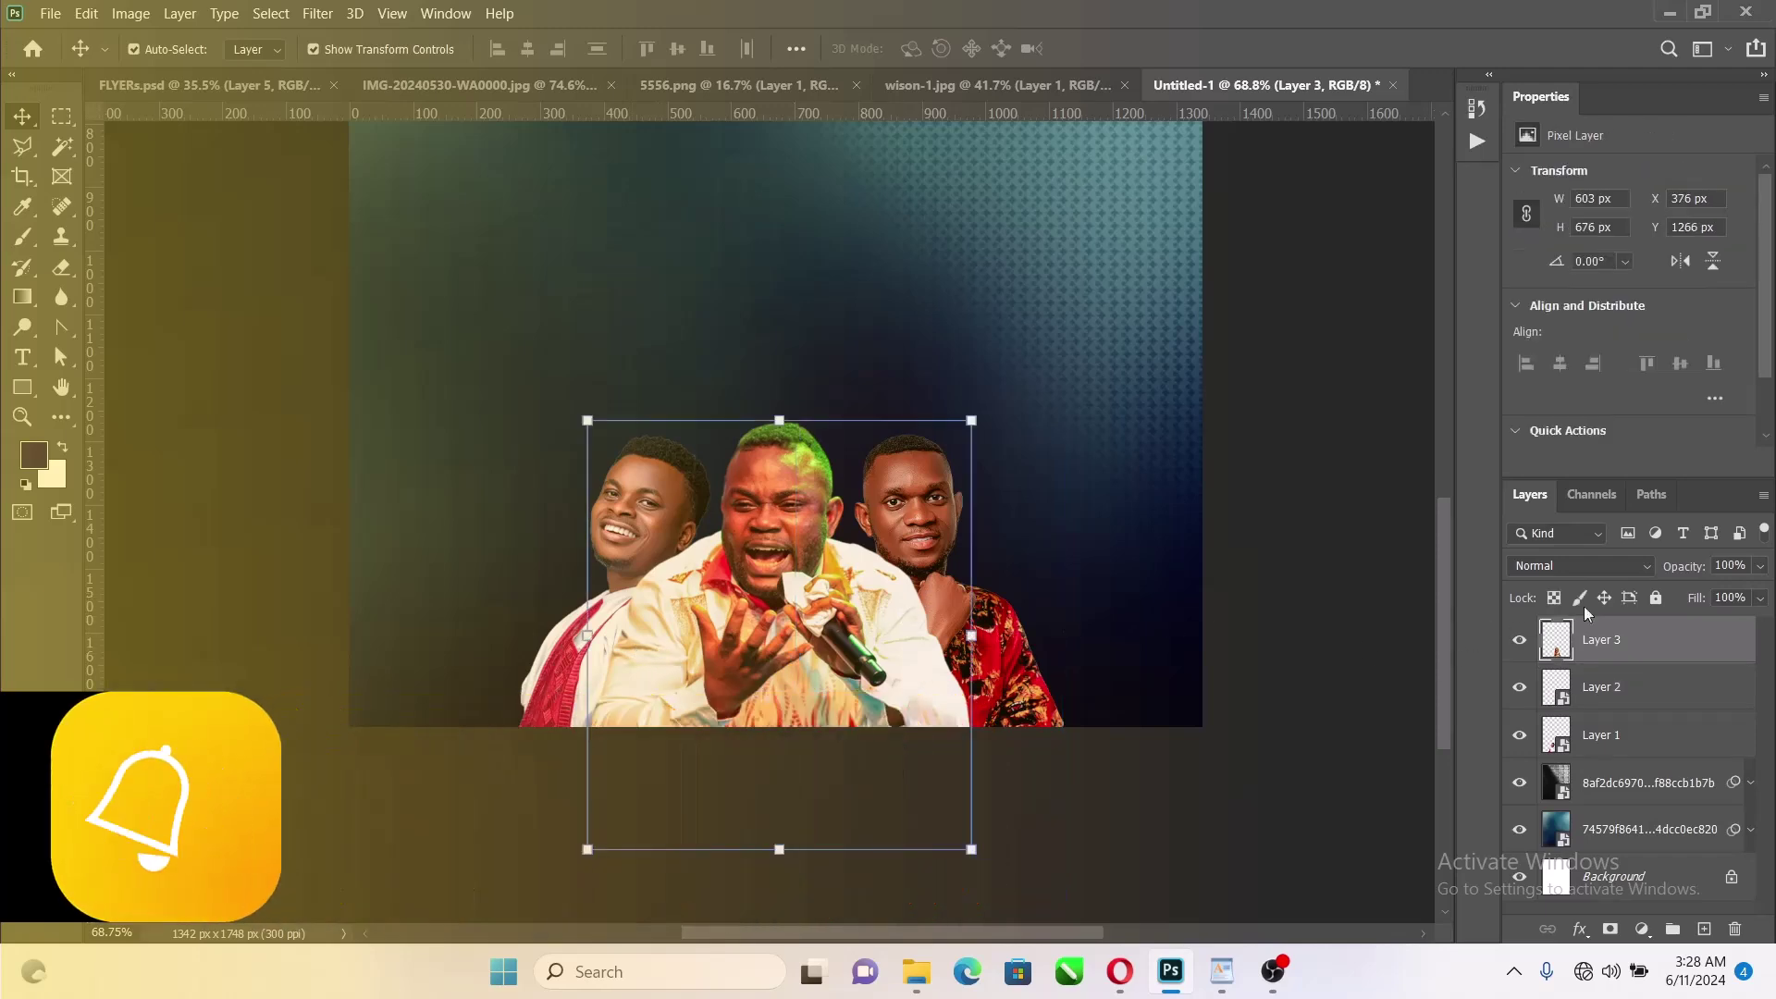
pyautogui.click(317, 13)
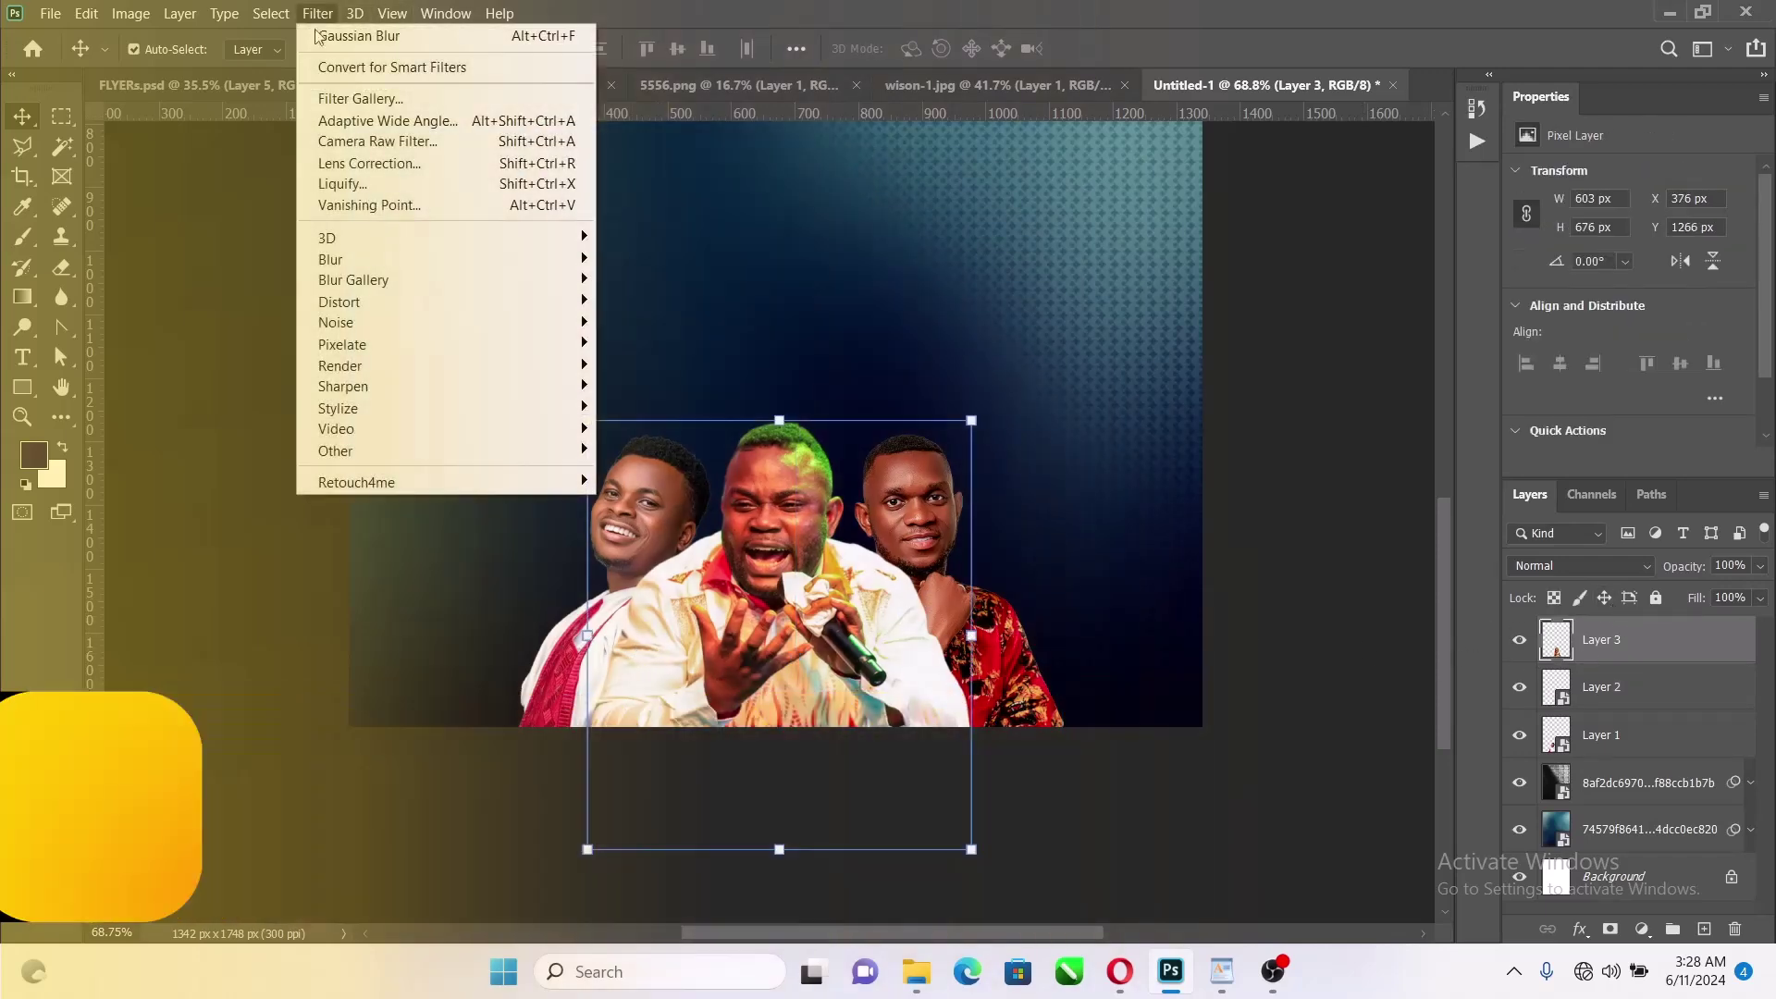
pyautogui.click(442, 142)
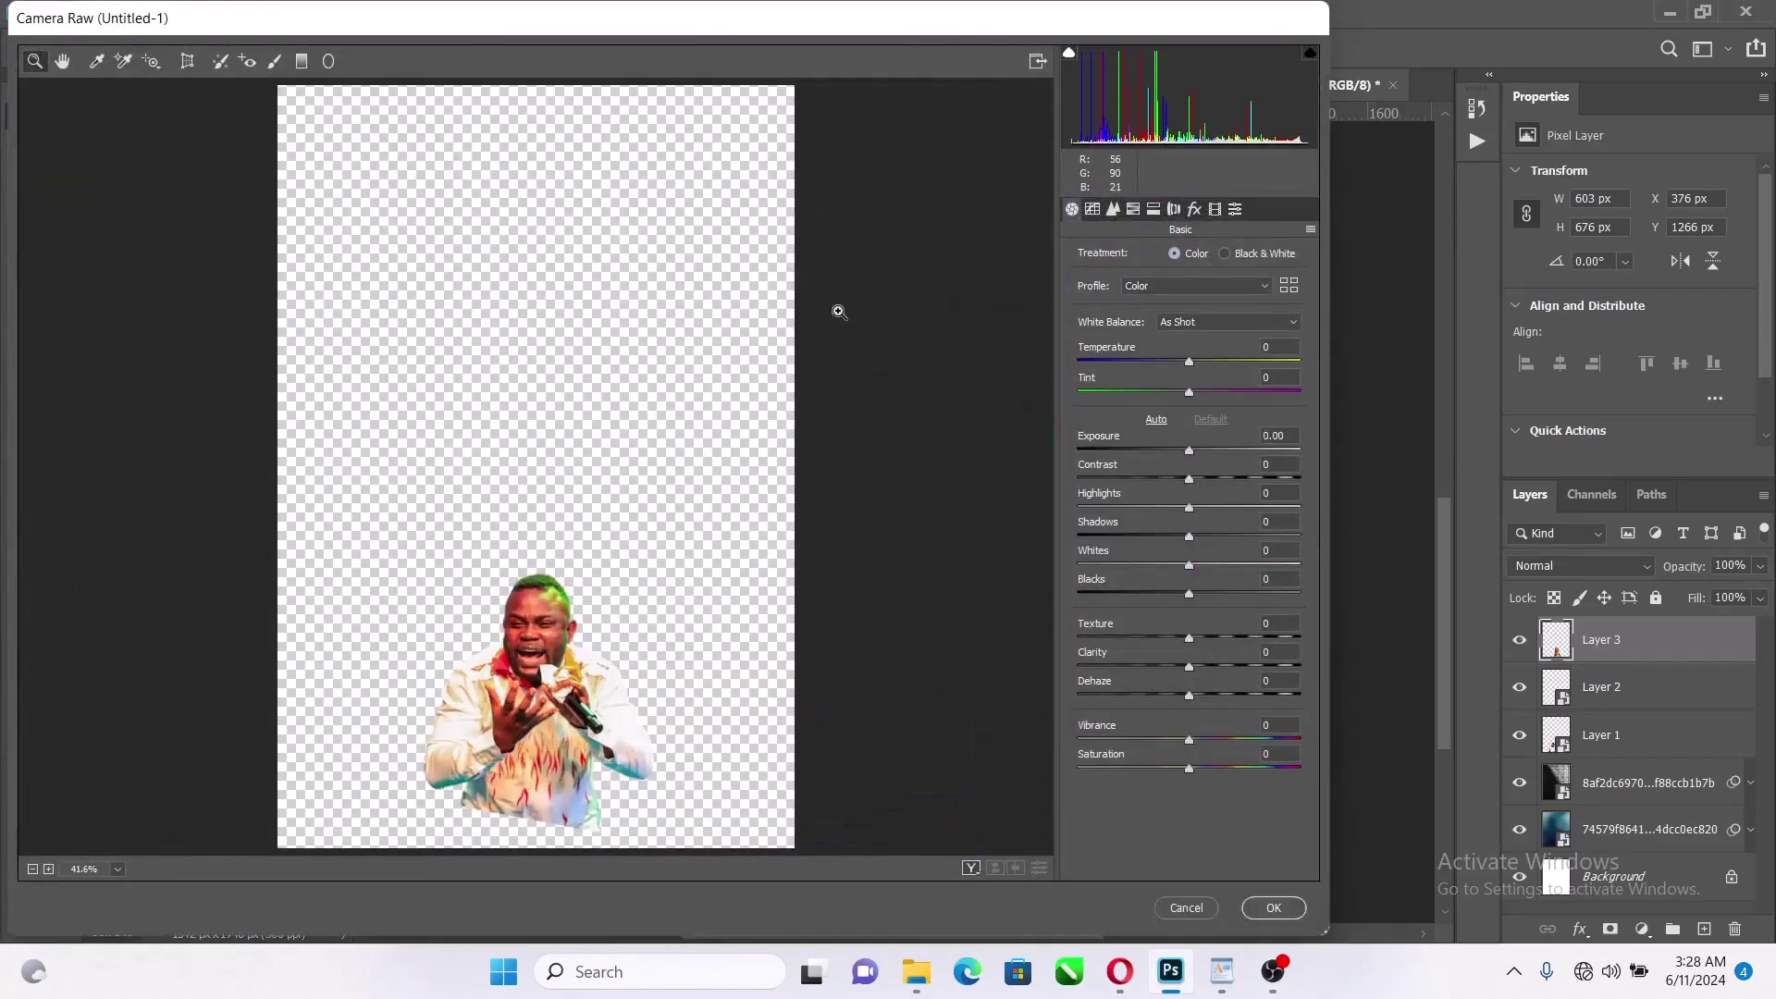
pyautogui.click(1310, 229)
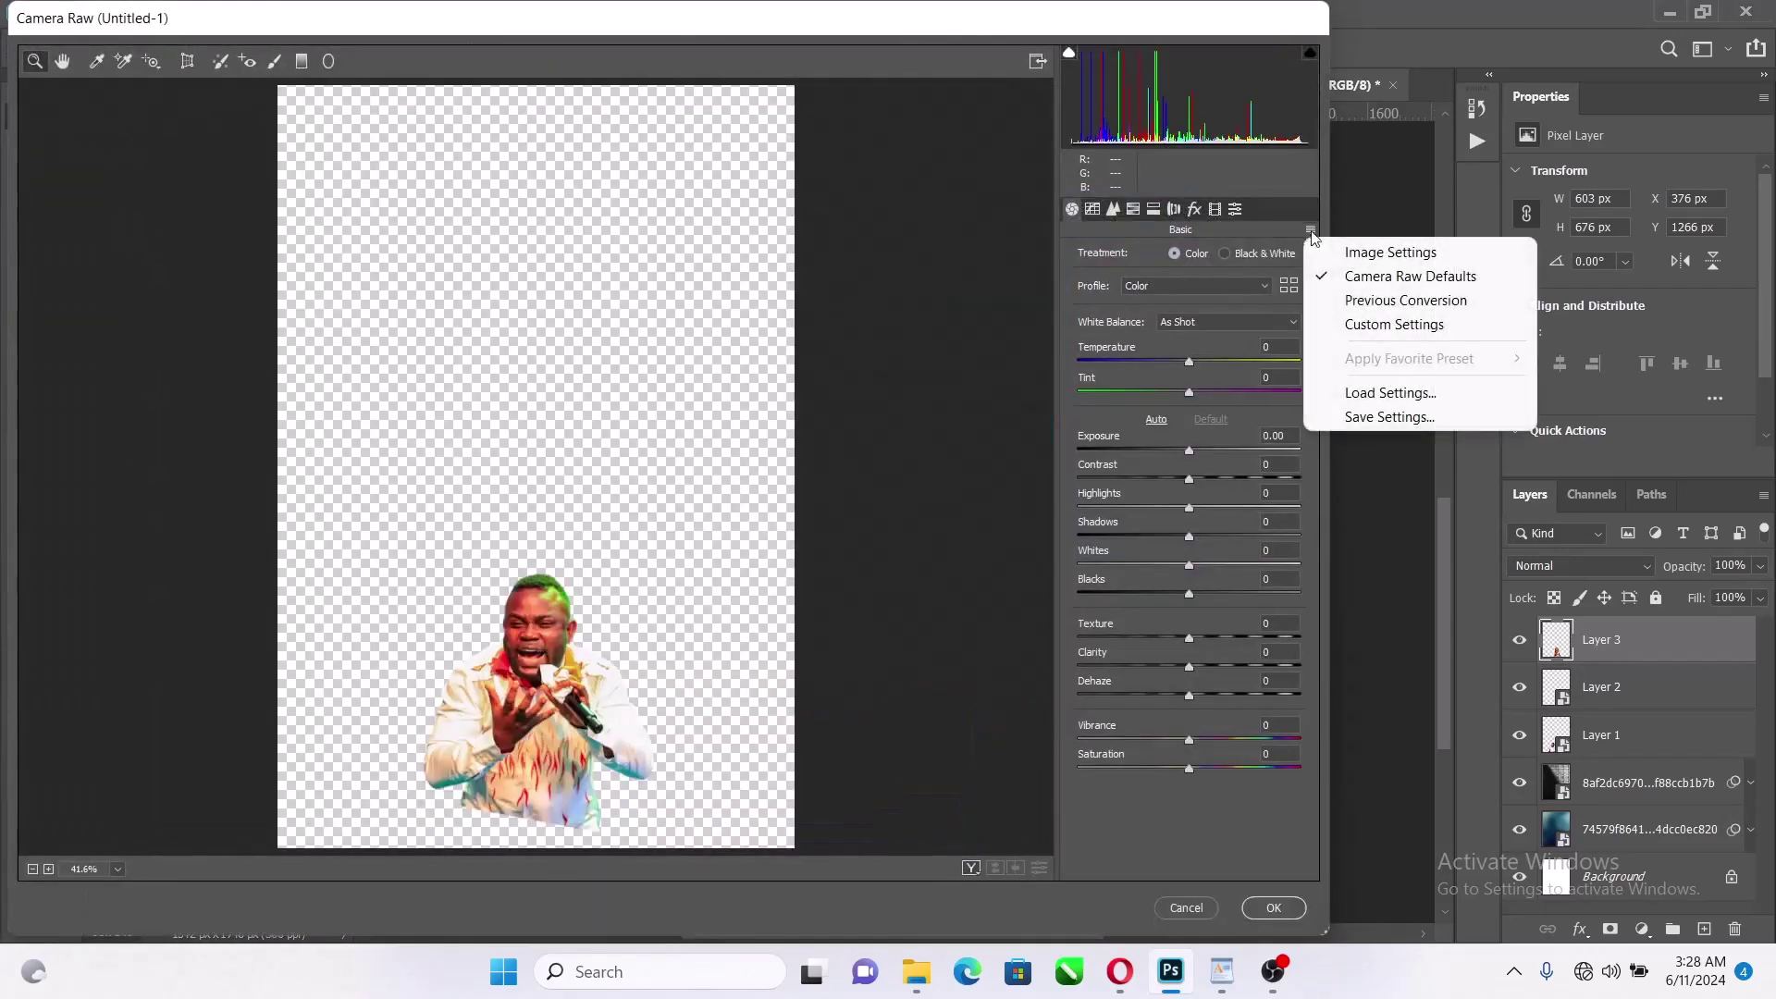
pyautogui.click(1403, 398)
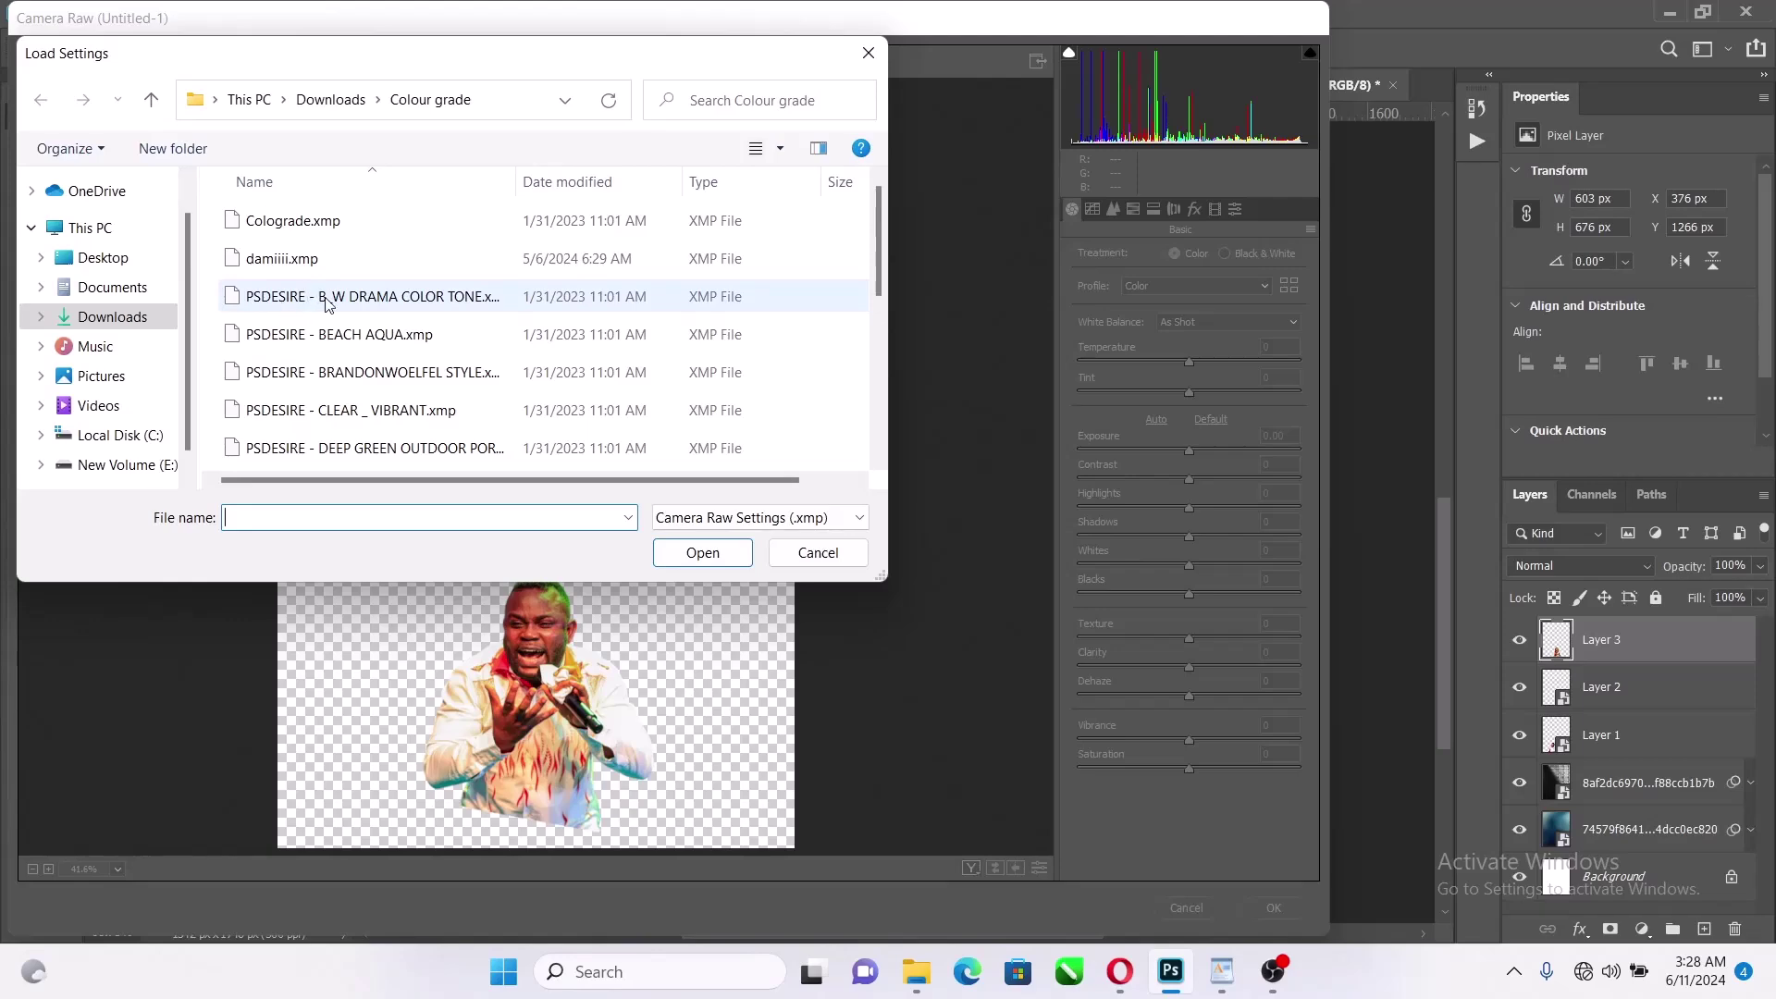
pyautogui.click(327, 298)
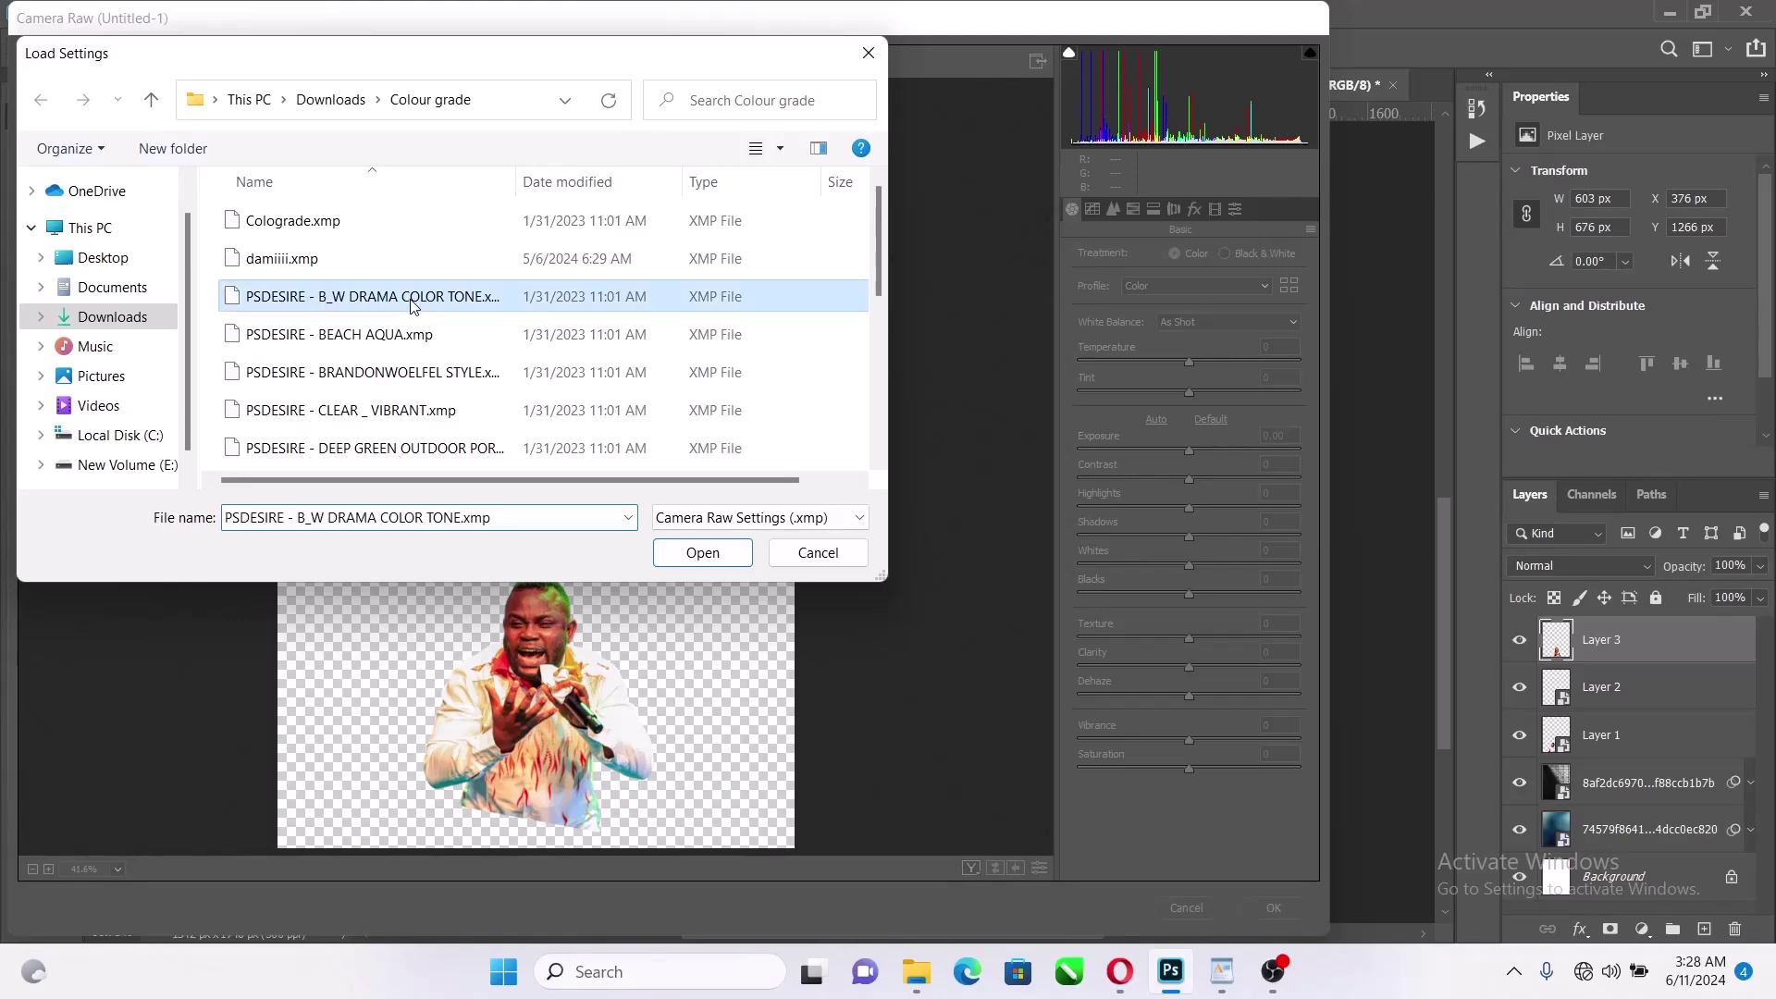
pyautogui.click(702, 553)
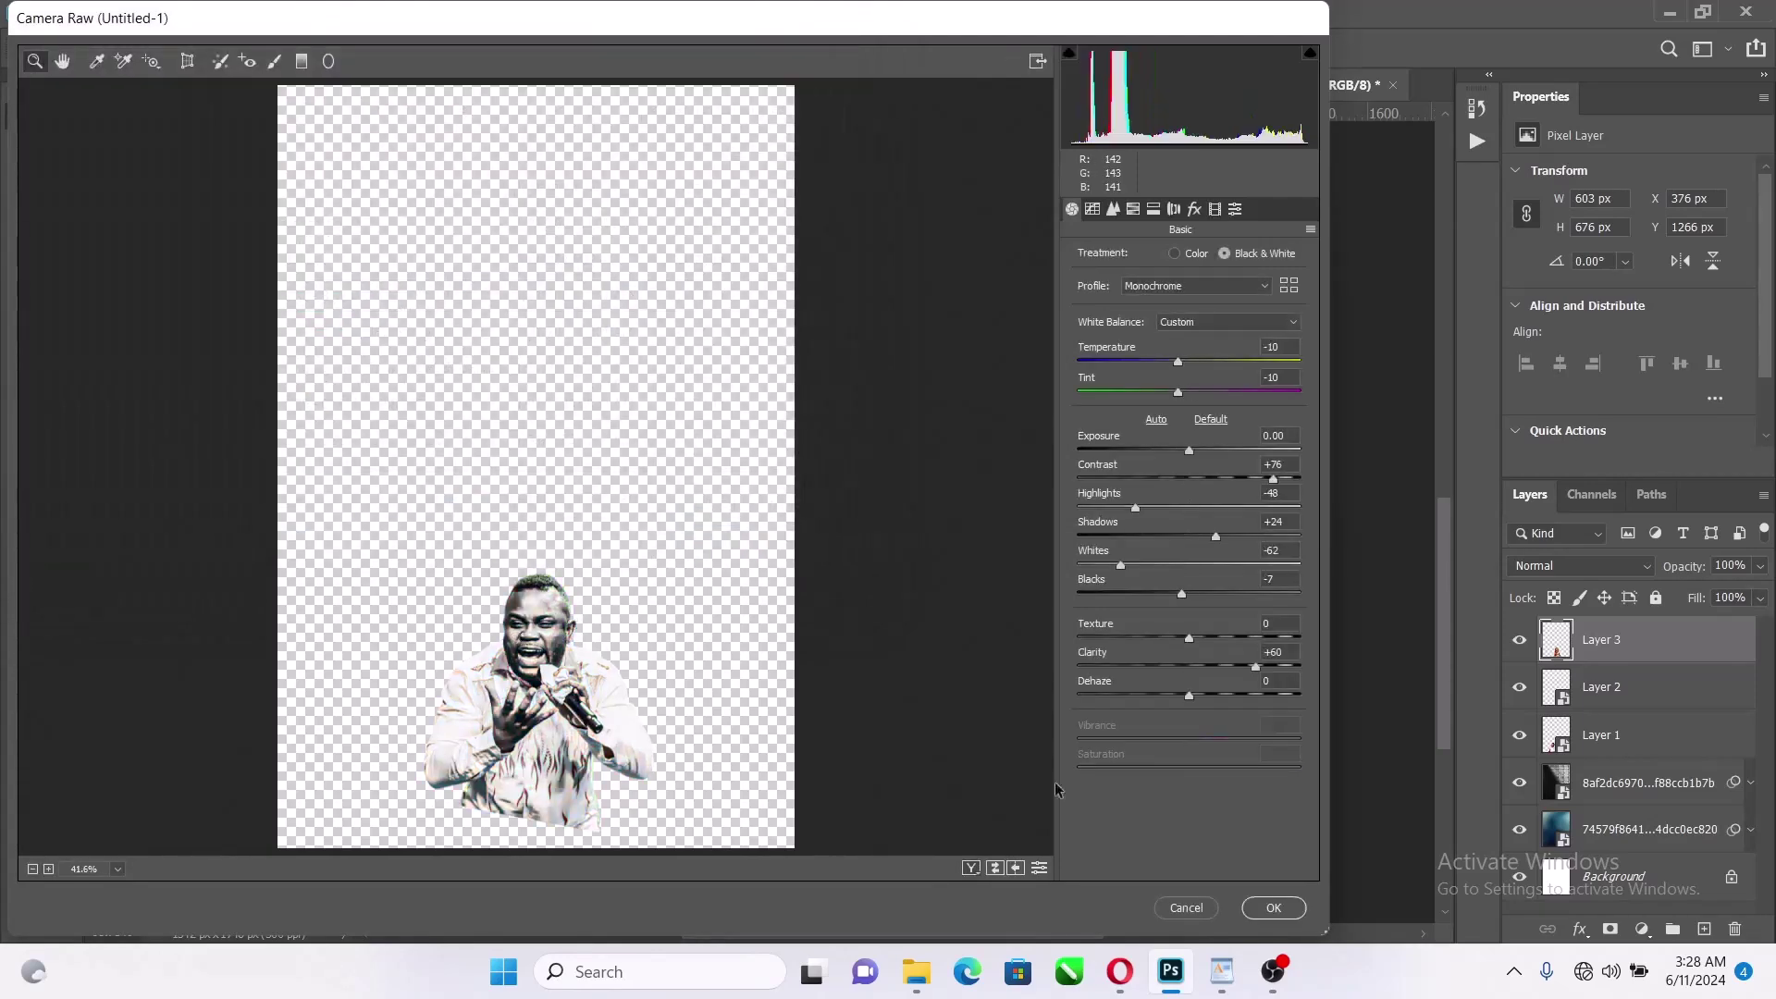
pyautogui.click(1274, 908)
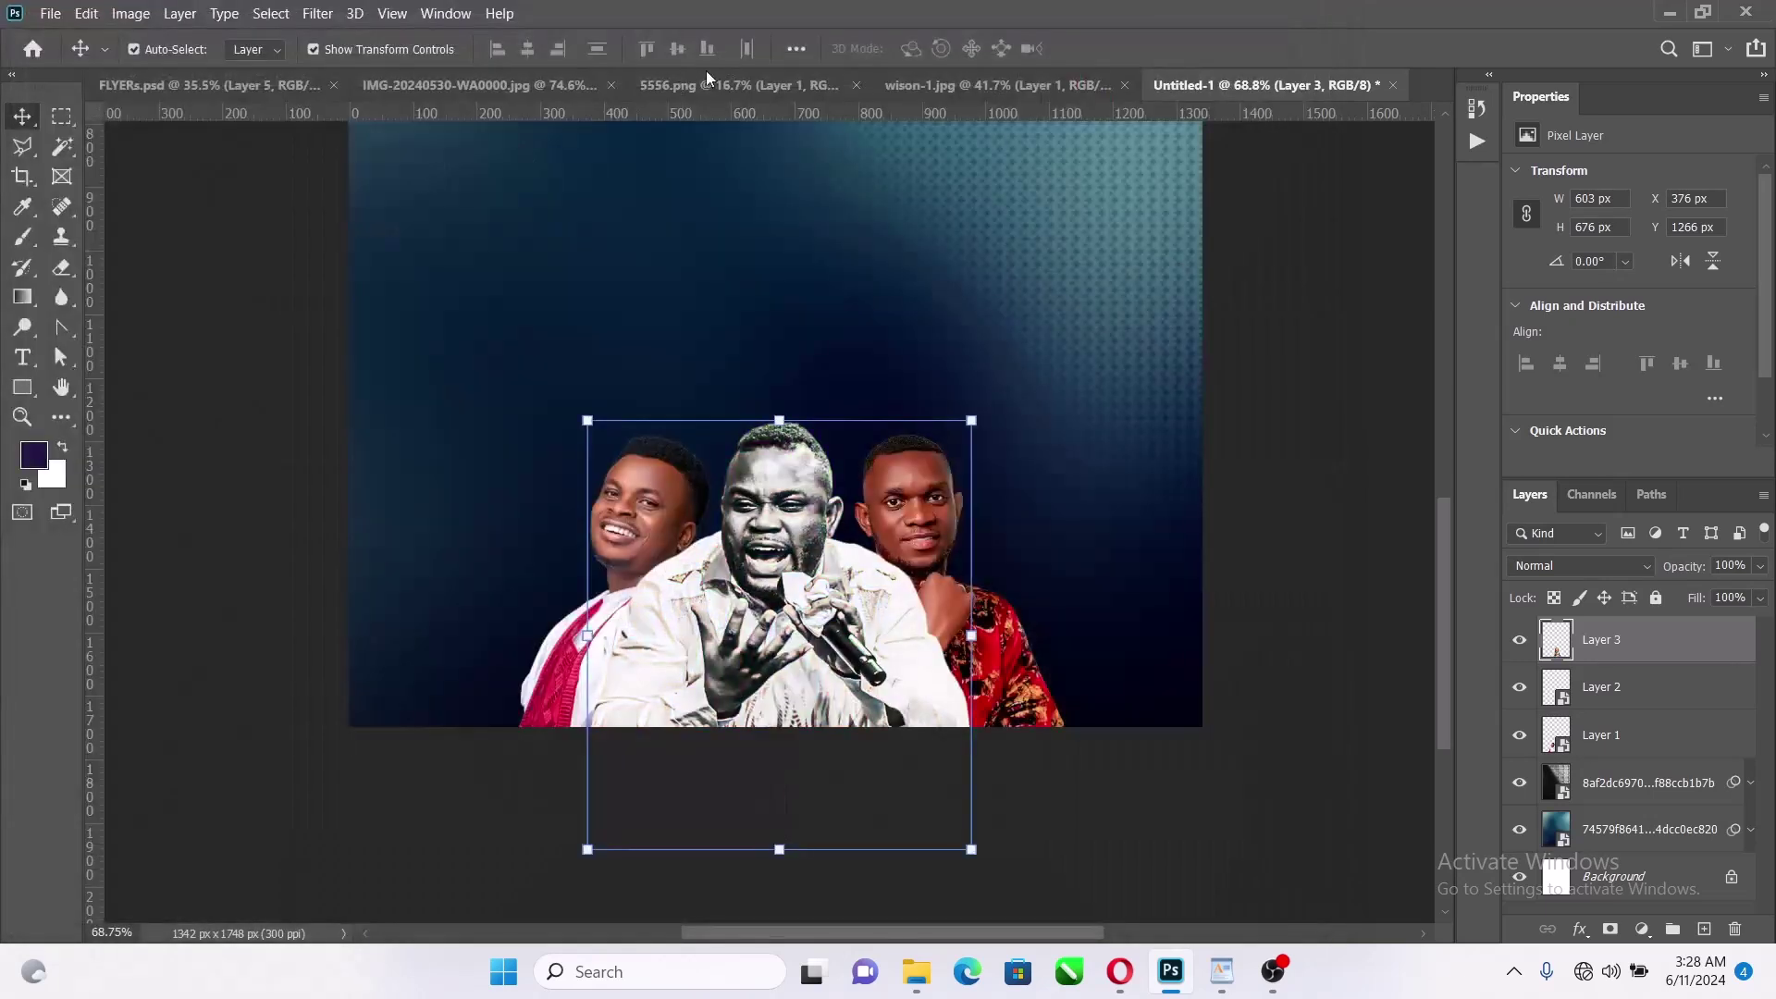
# Apply the same B_W Drama Color Tone Camera Raw preset to the left man (Layer 1)
pyautogui.click(647, 503)
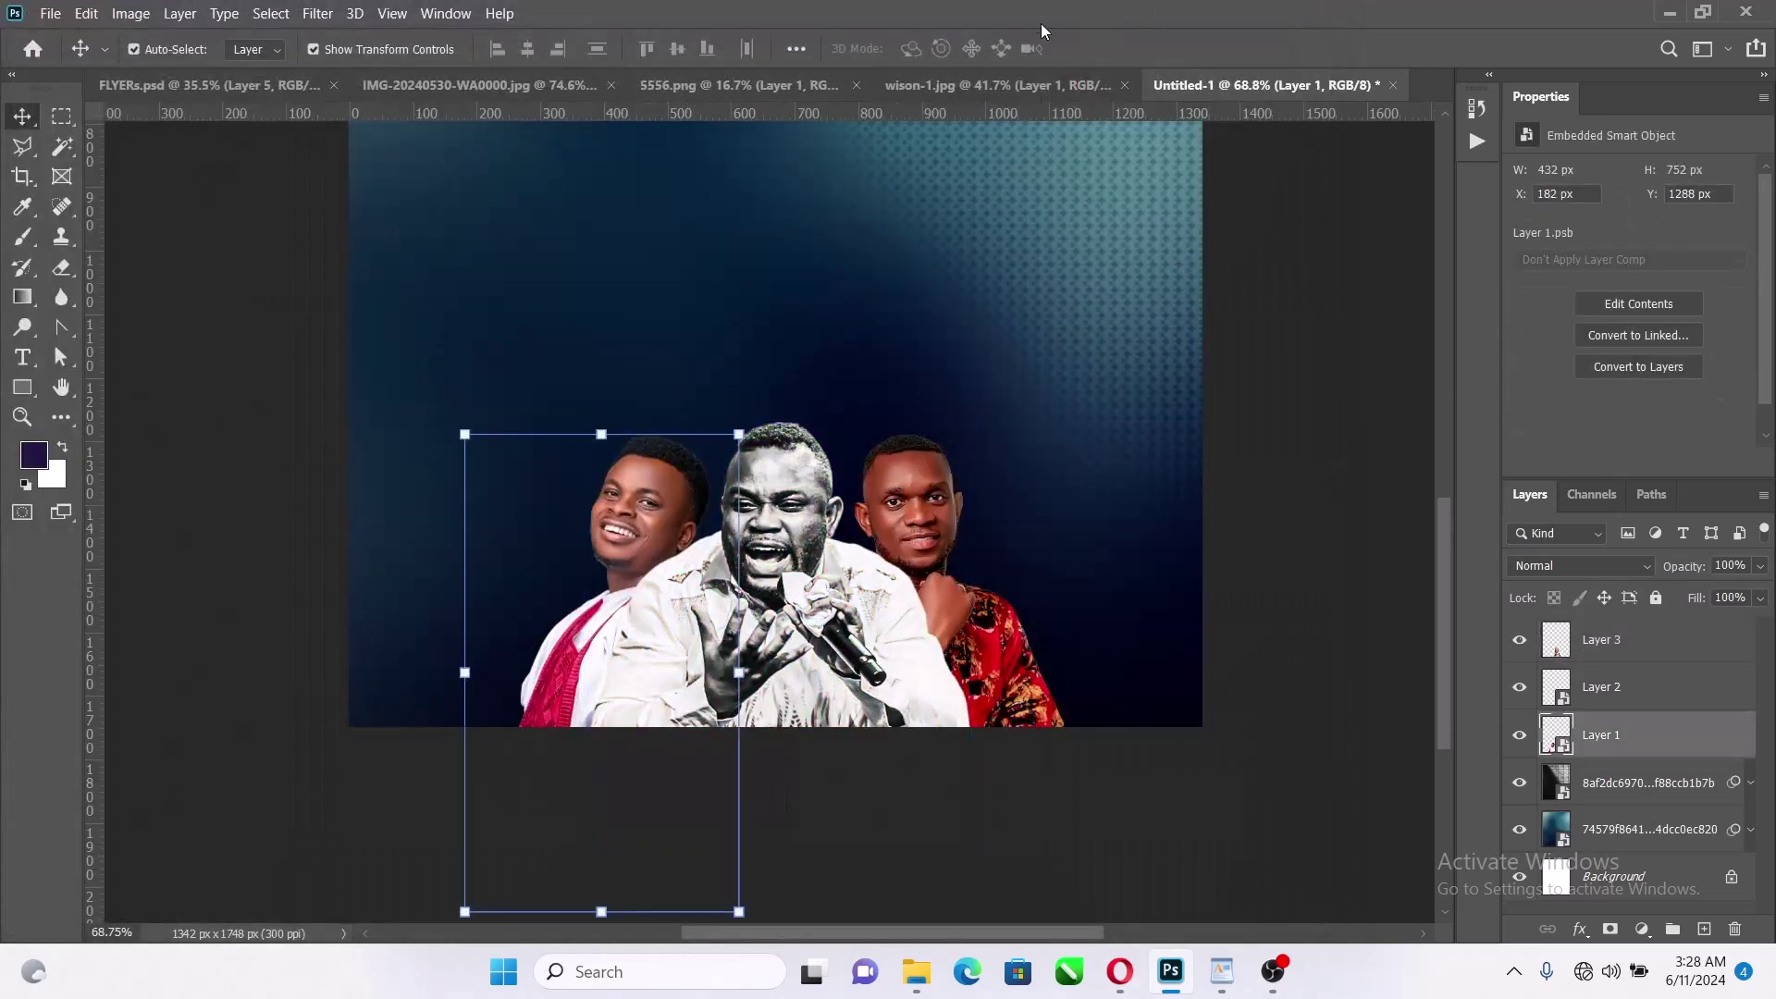
pyautogui.click(317, 13)
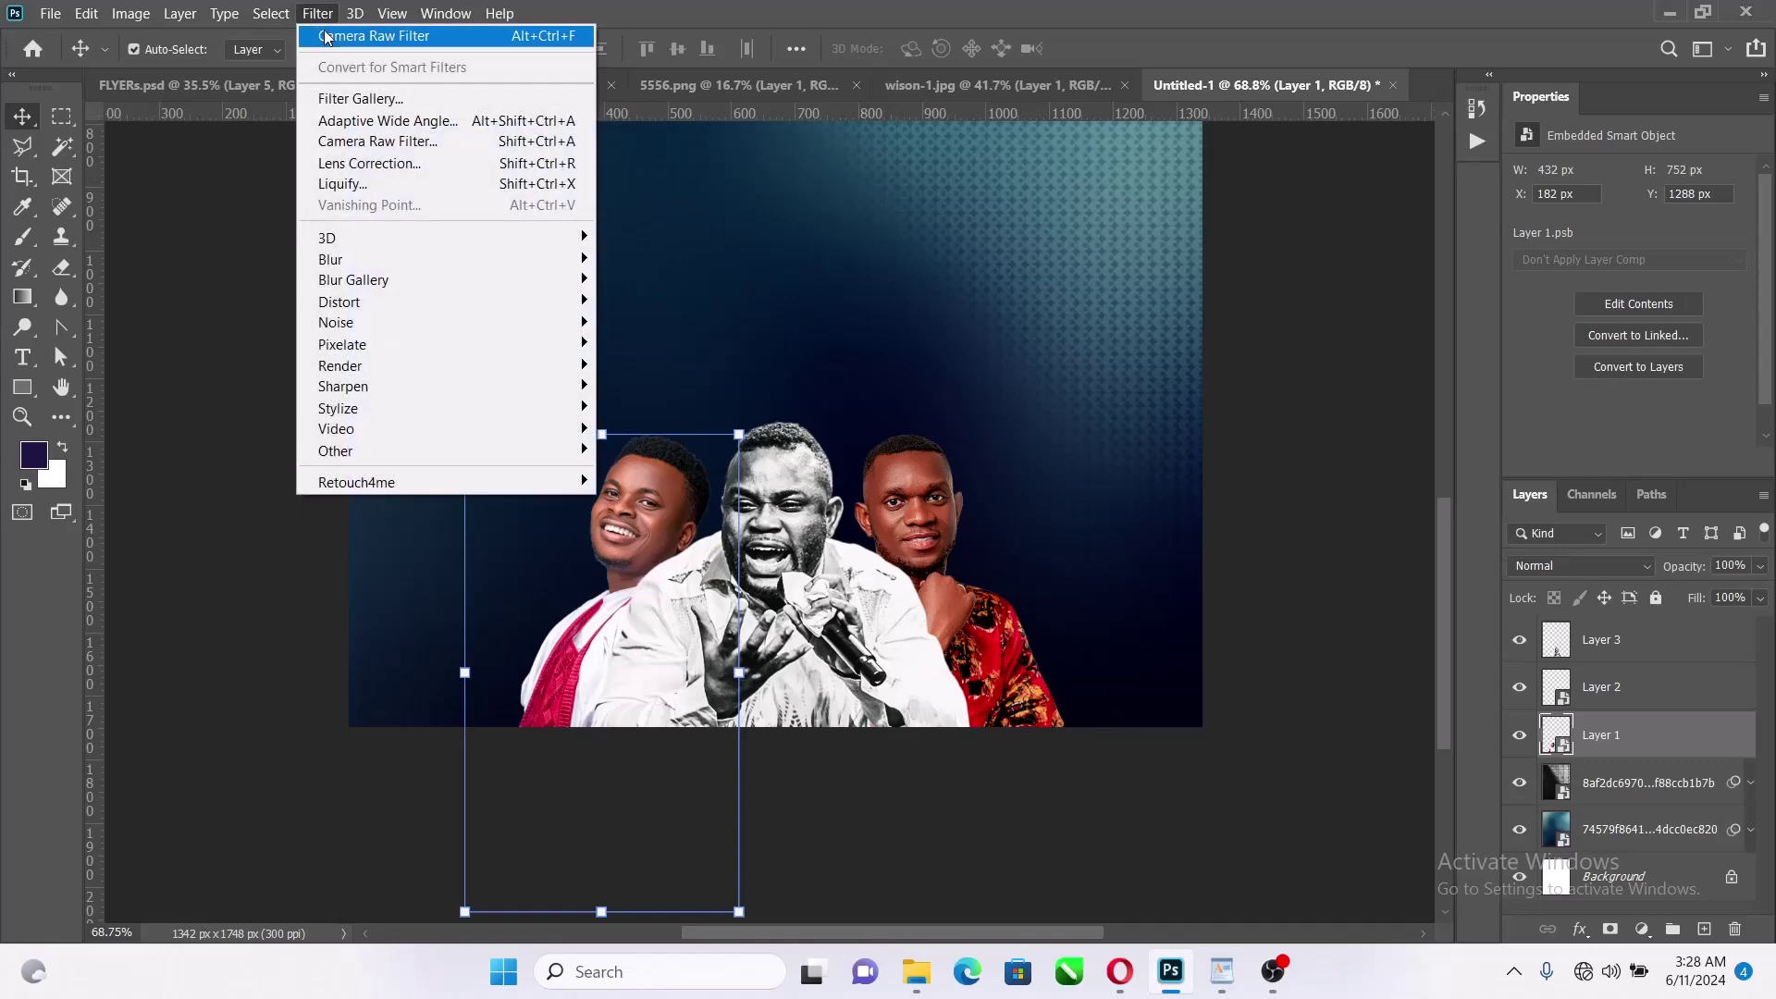
pyautogui.click(325, 36)
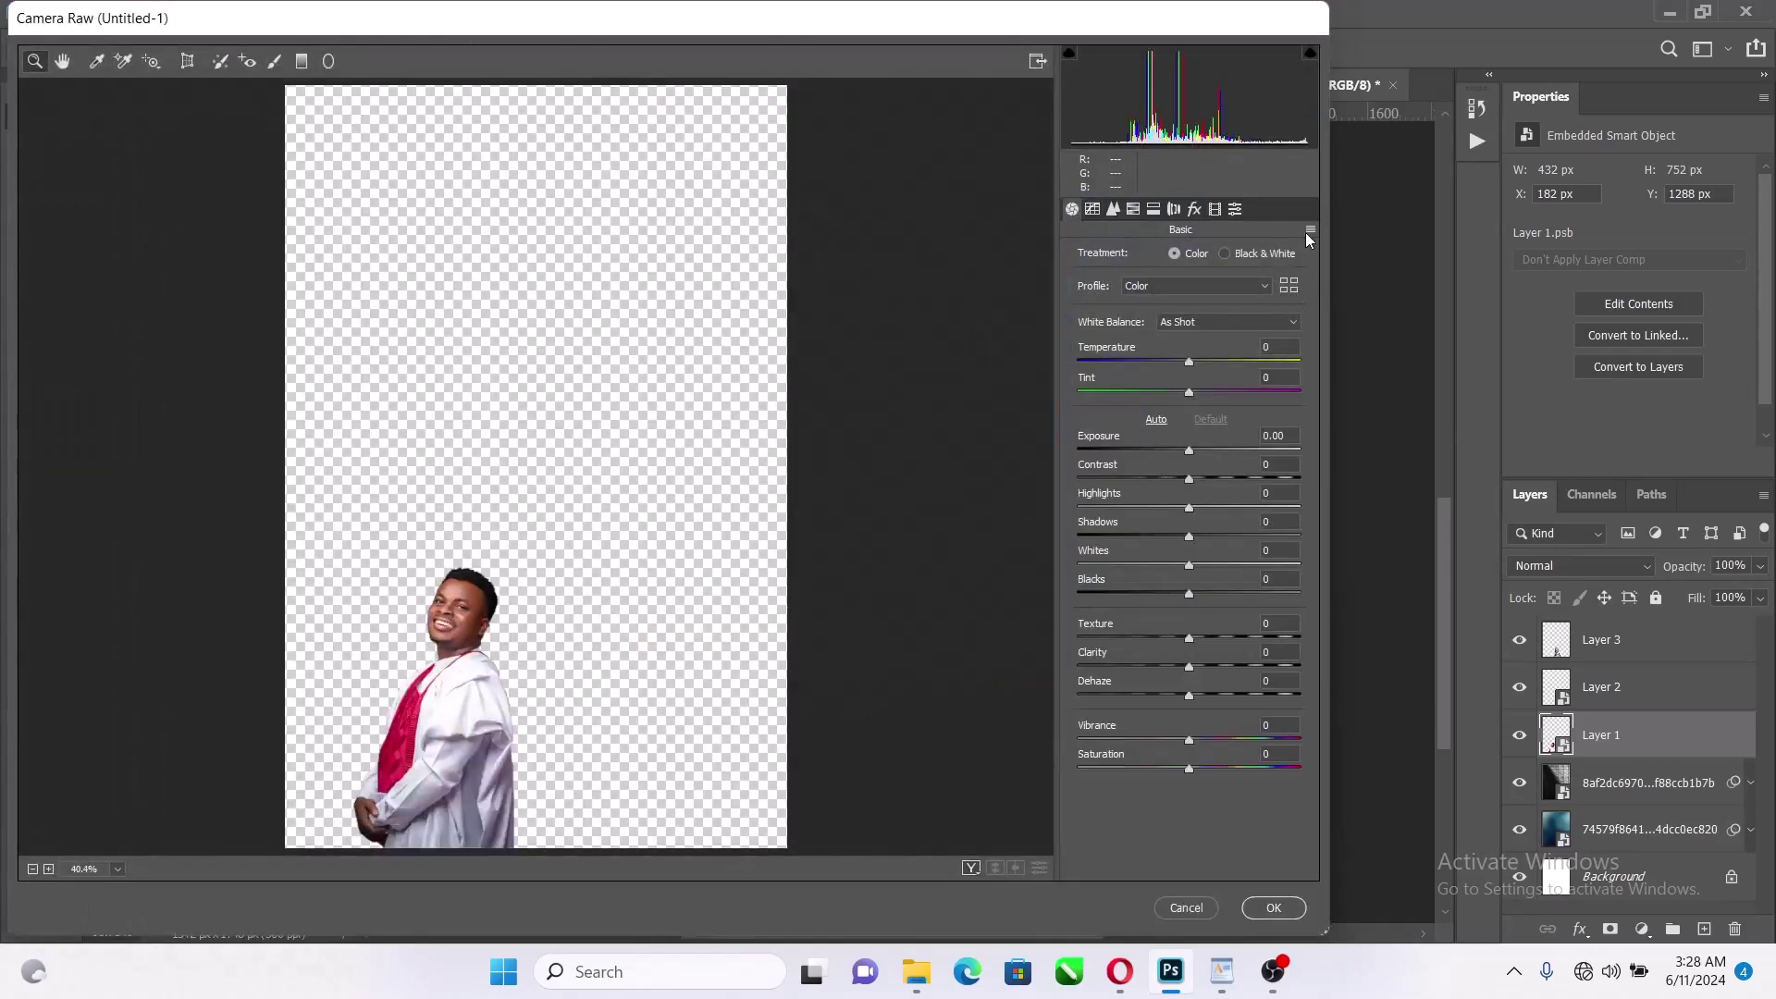
pyautogui.click(1308, 231)
pyautogui.click(1377, 392)
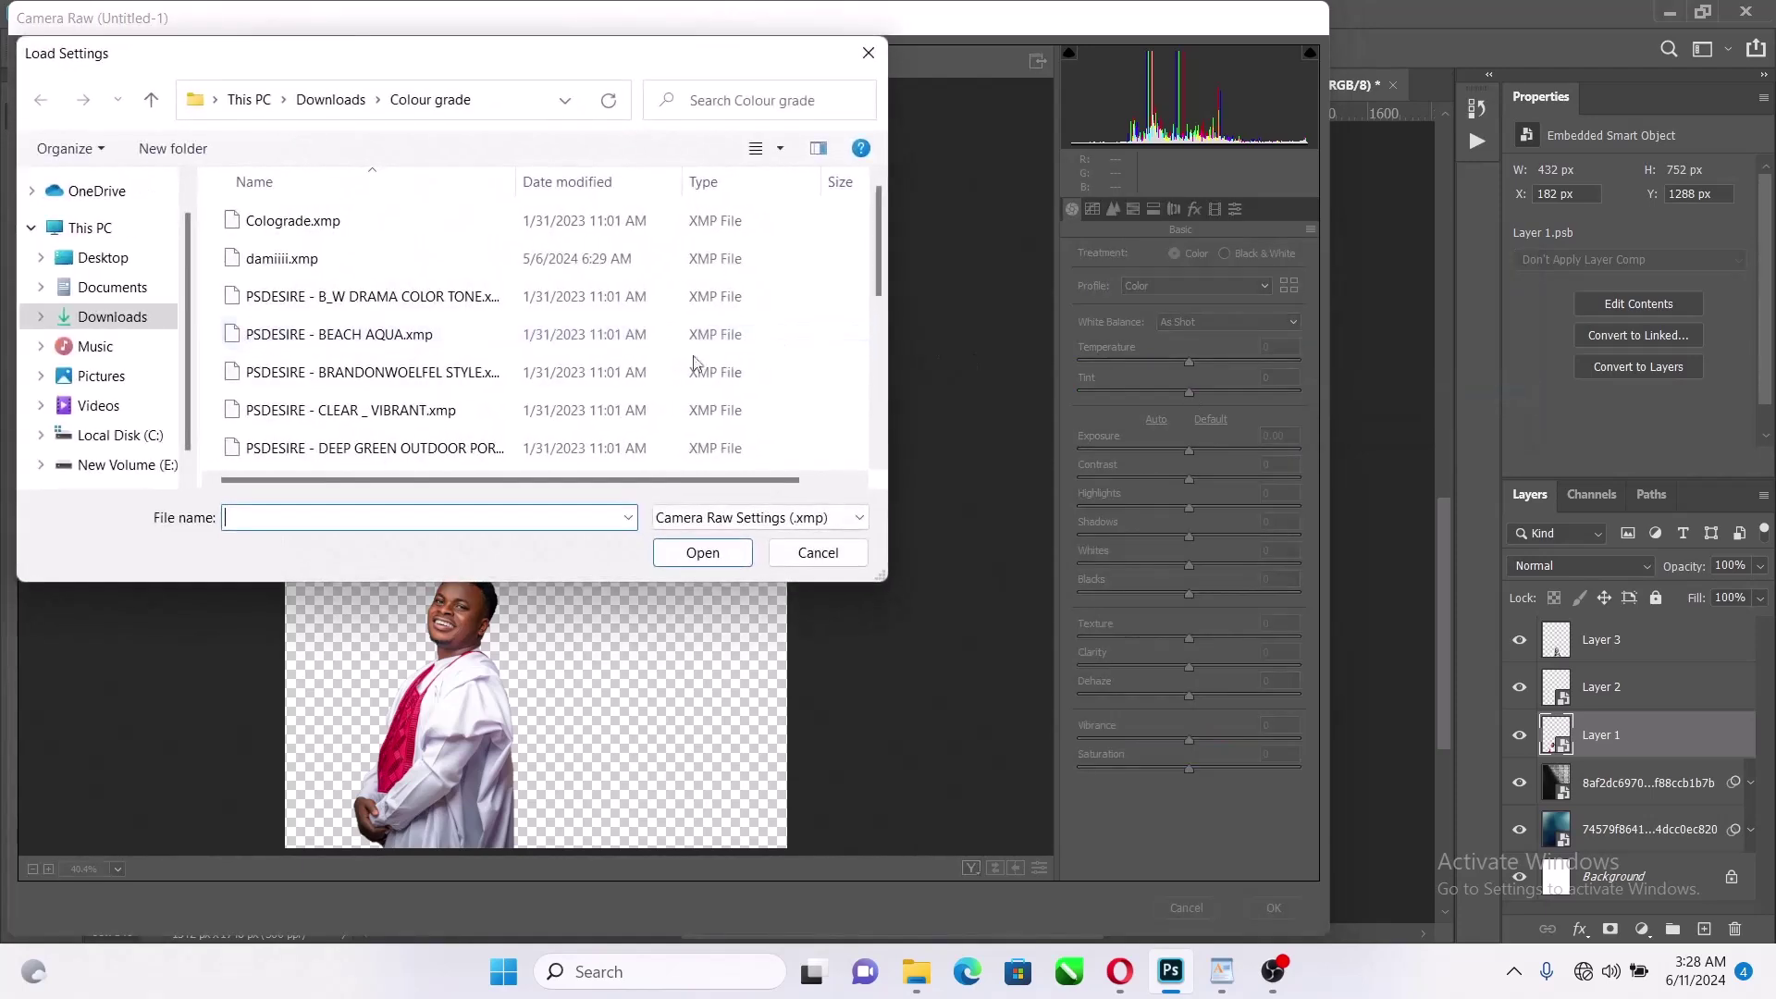
pyautogui.click(329, 296)
pyautogui.click(703, 552)
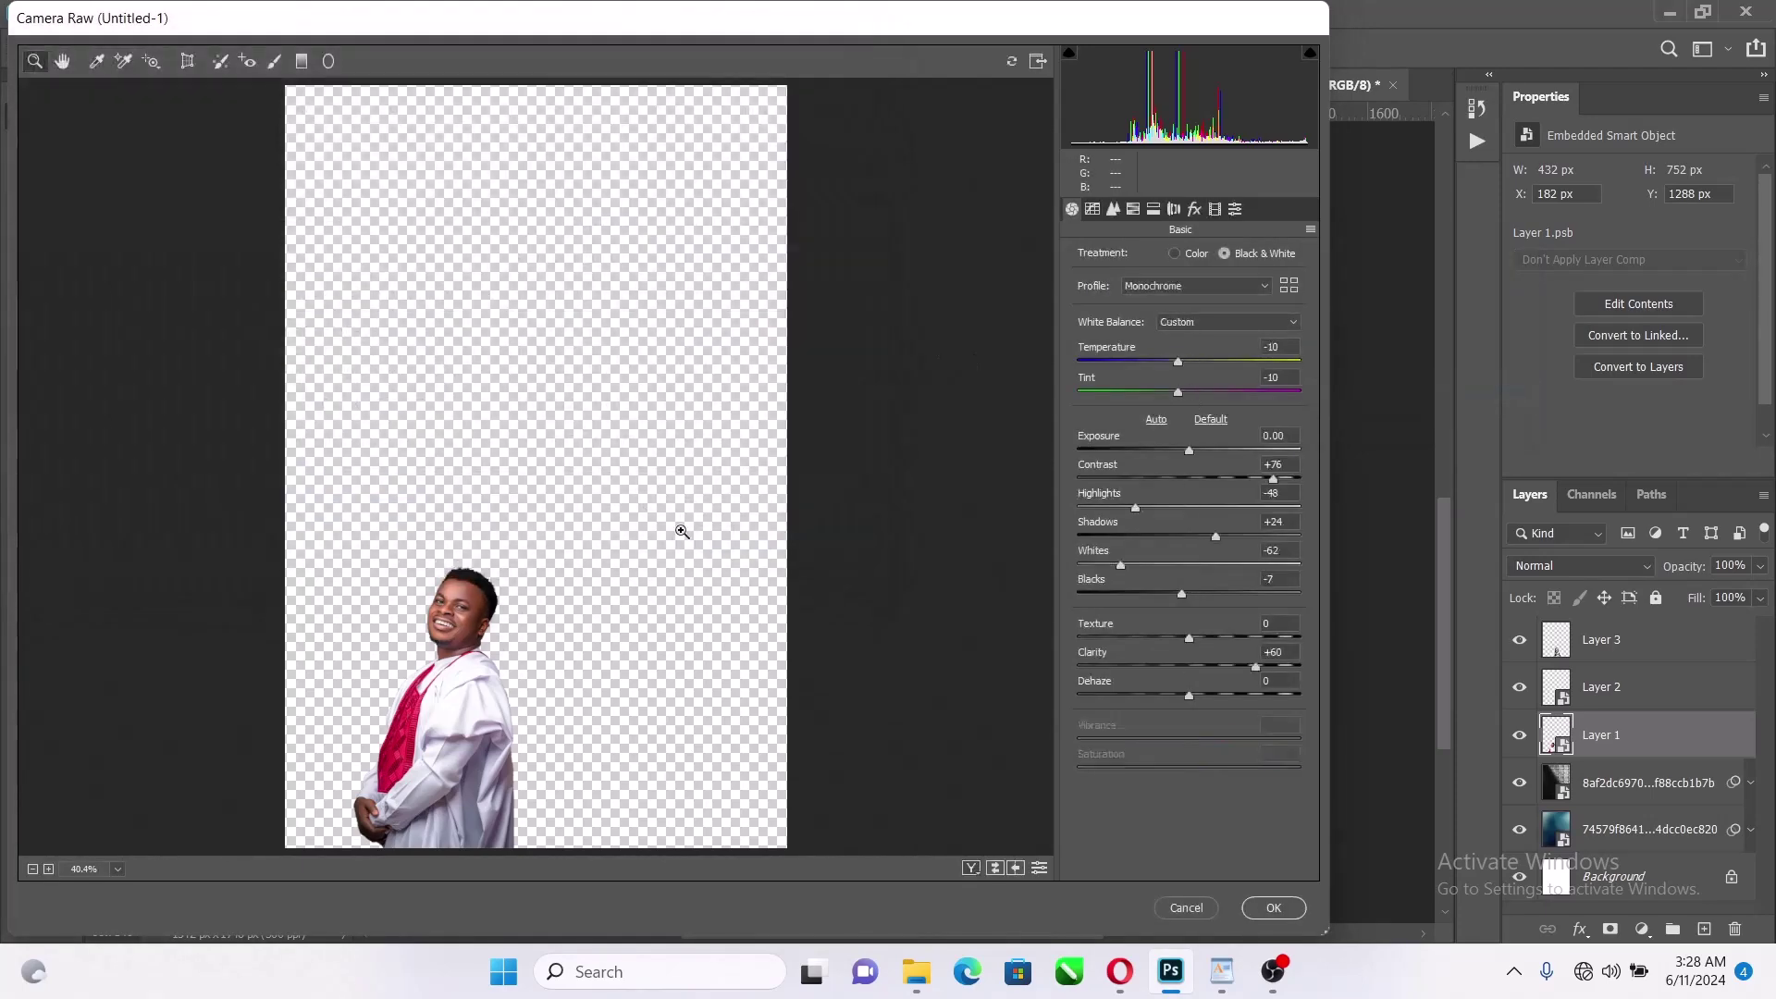
pyautogui.click(1273, 907)
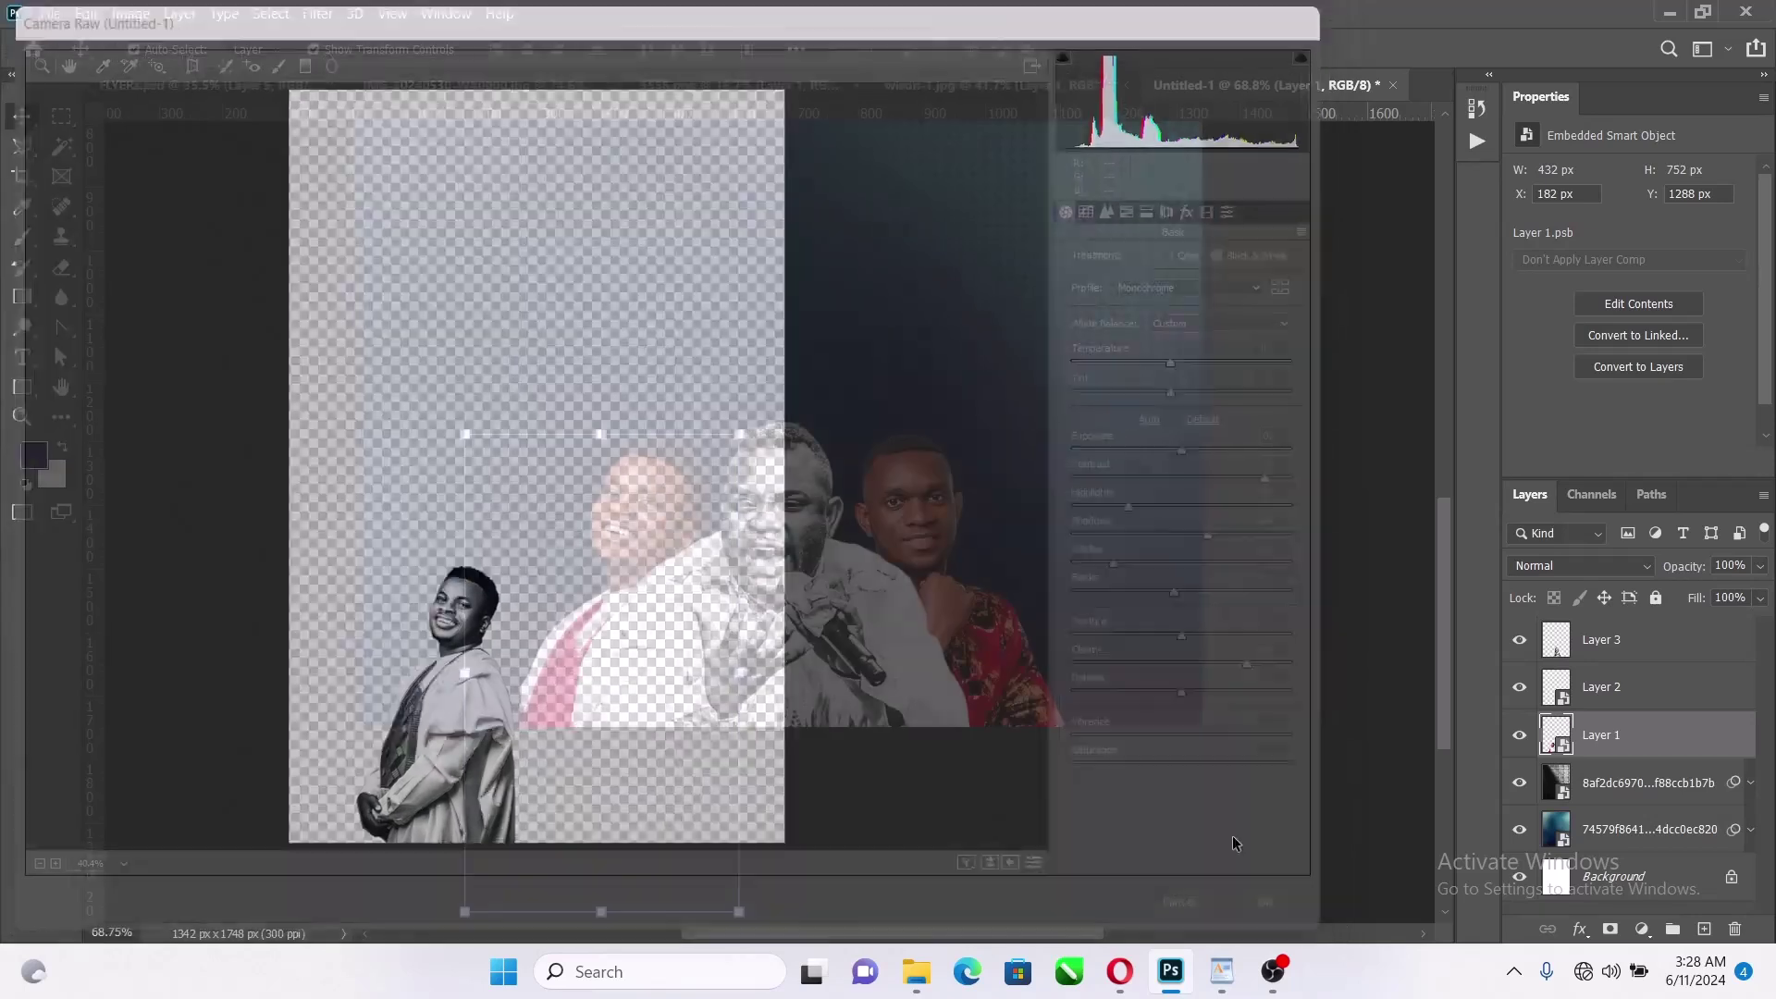
pyautogui.click(938, 491)
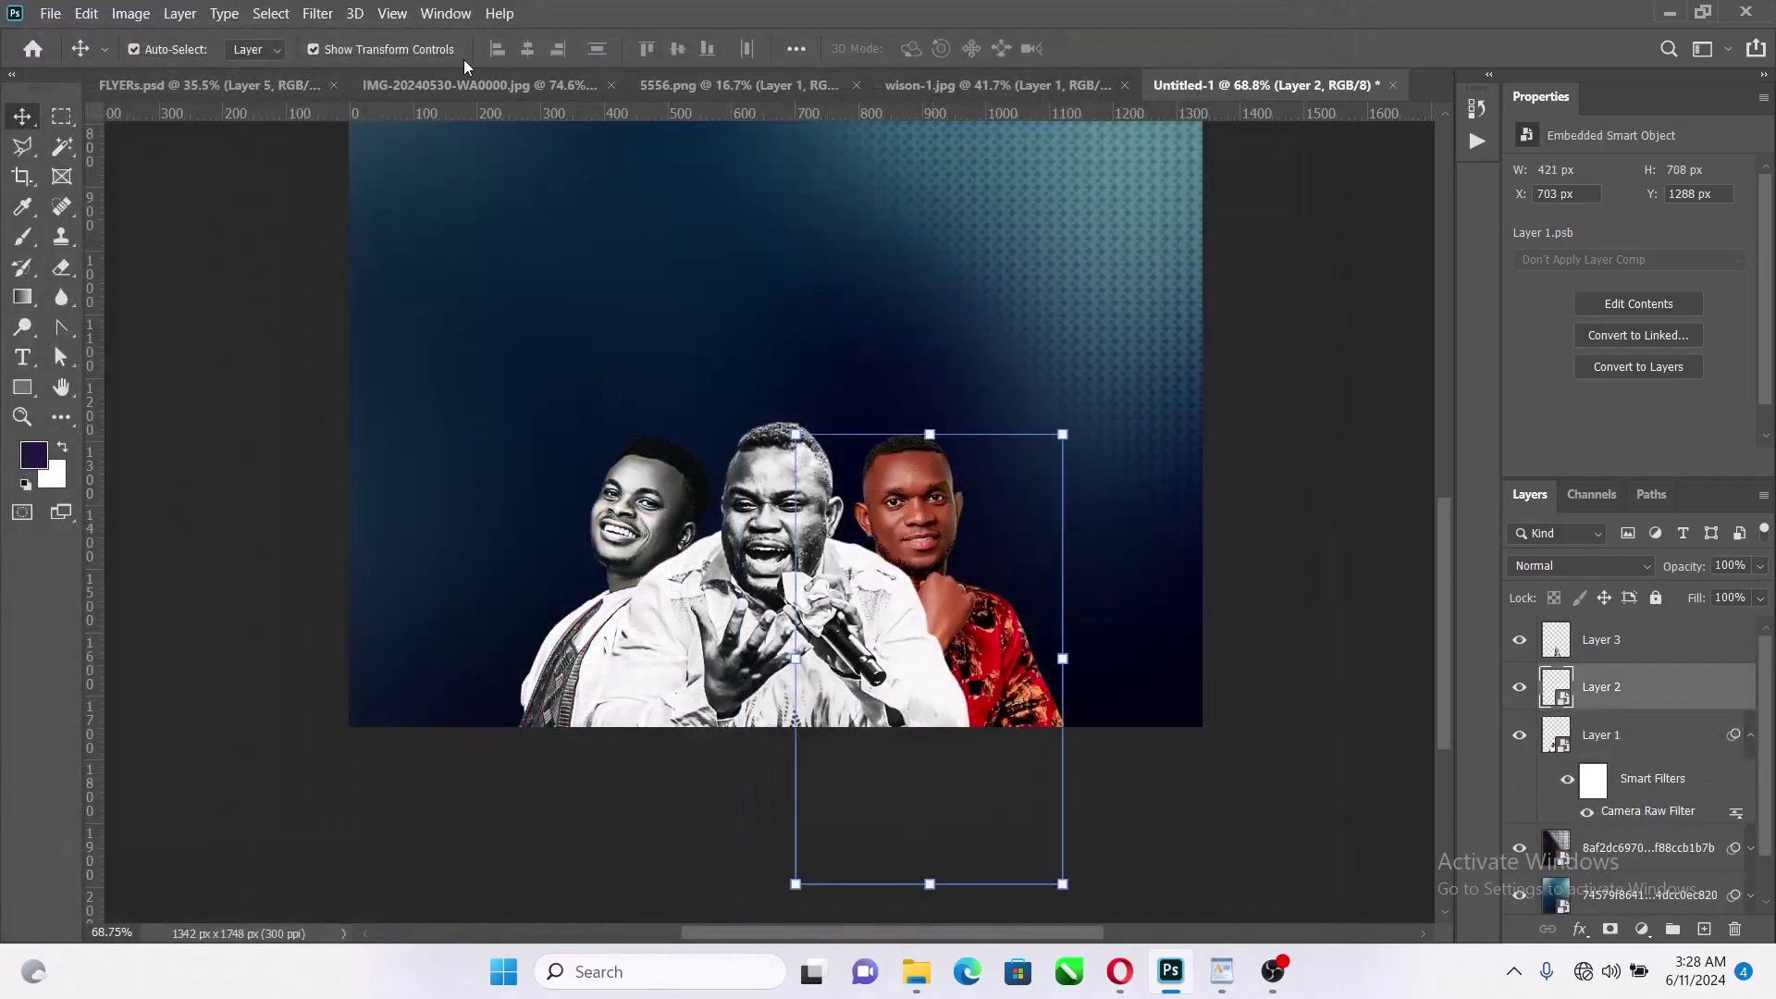
# Give the right man (Layer 2) the B_W Drama Color Tone preset with raised exposure
pyautogui.click(317, 13)
pyautogui.click(398, 142)
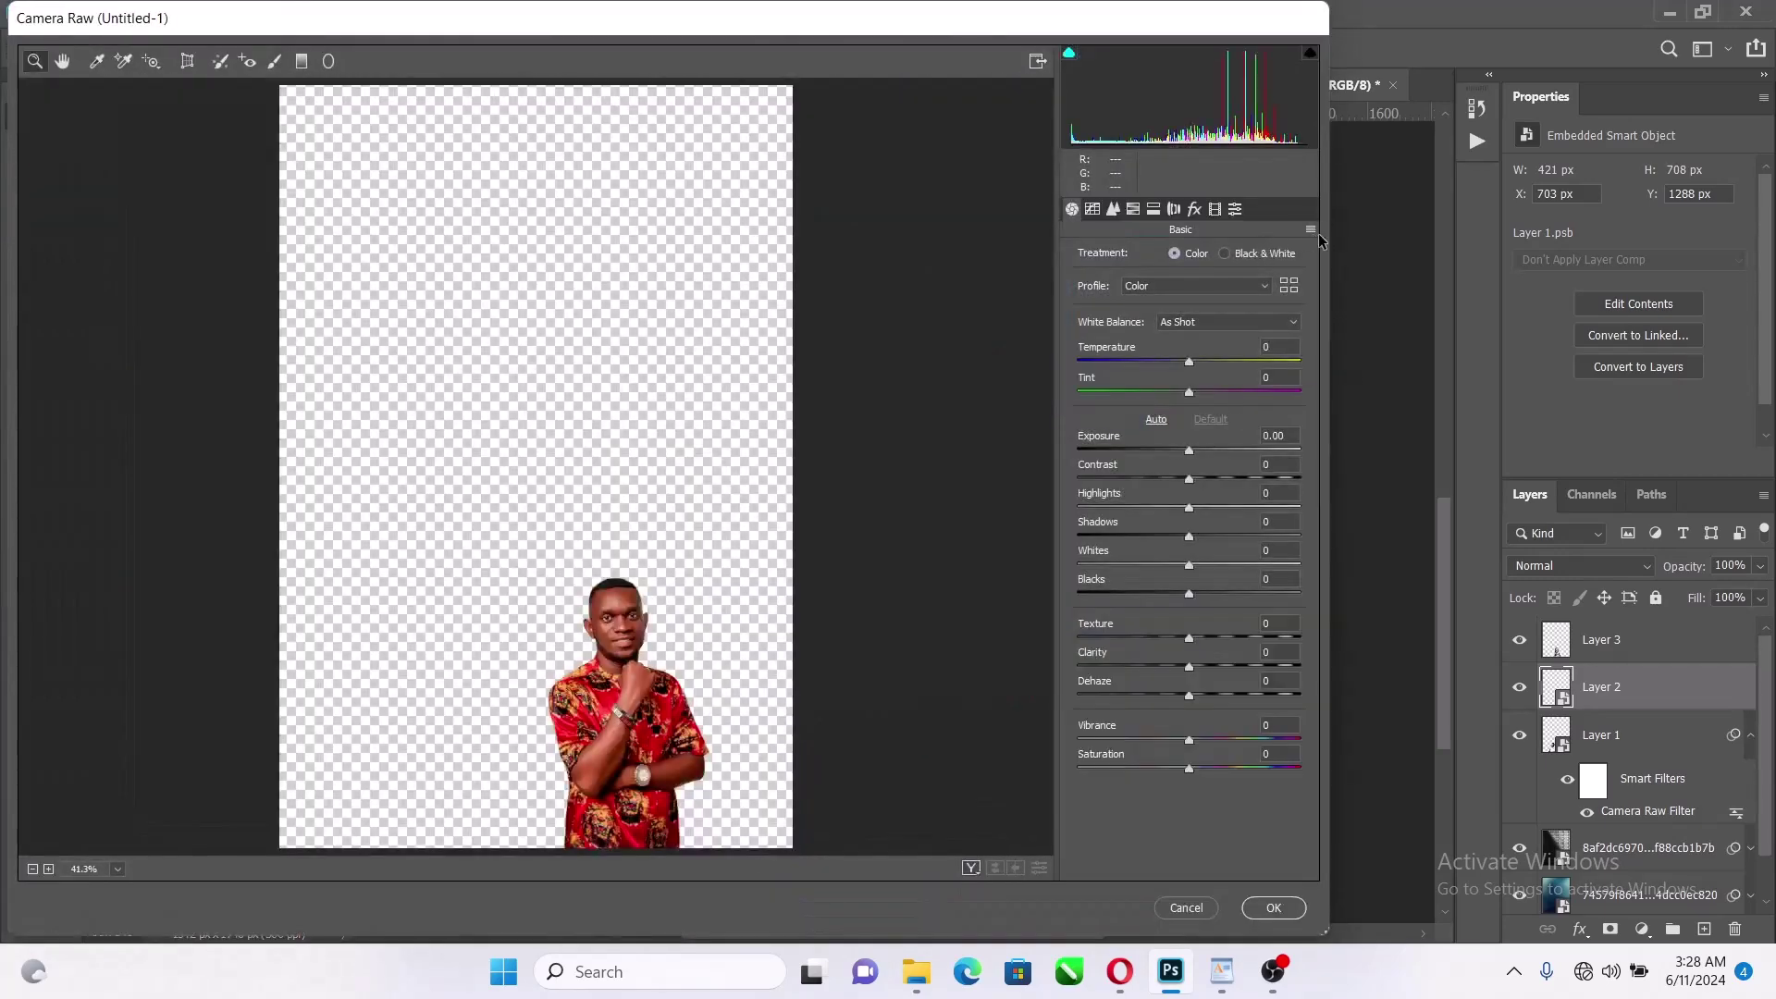
pyautogui.click(1312, 230)
pyautogui.click(1352, 392)
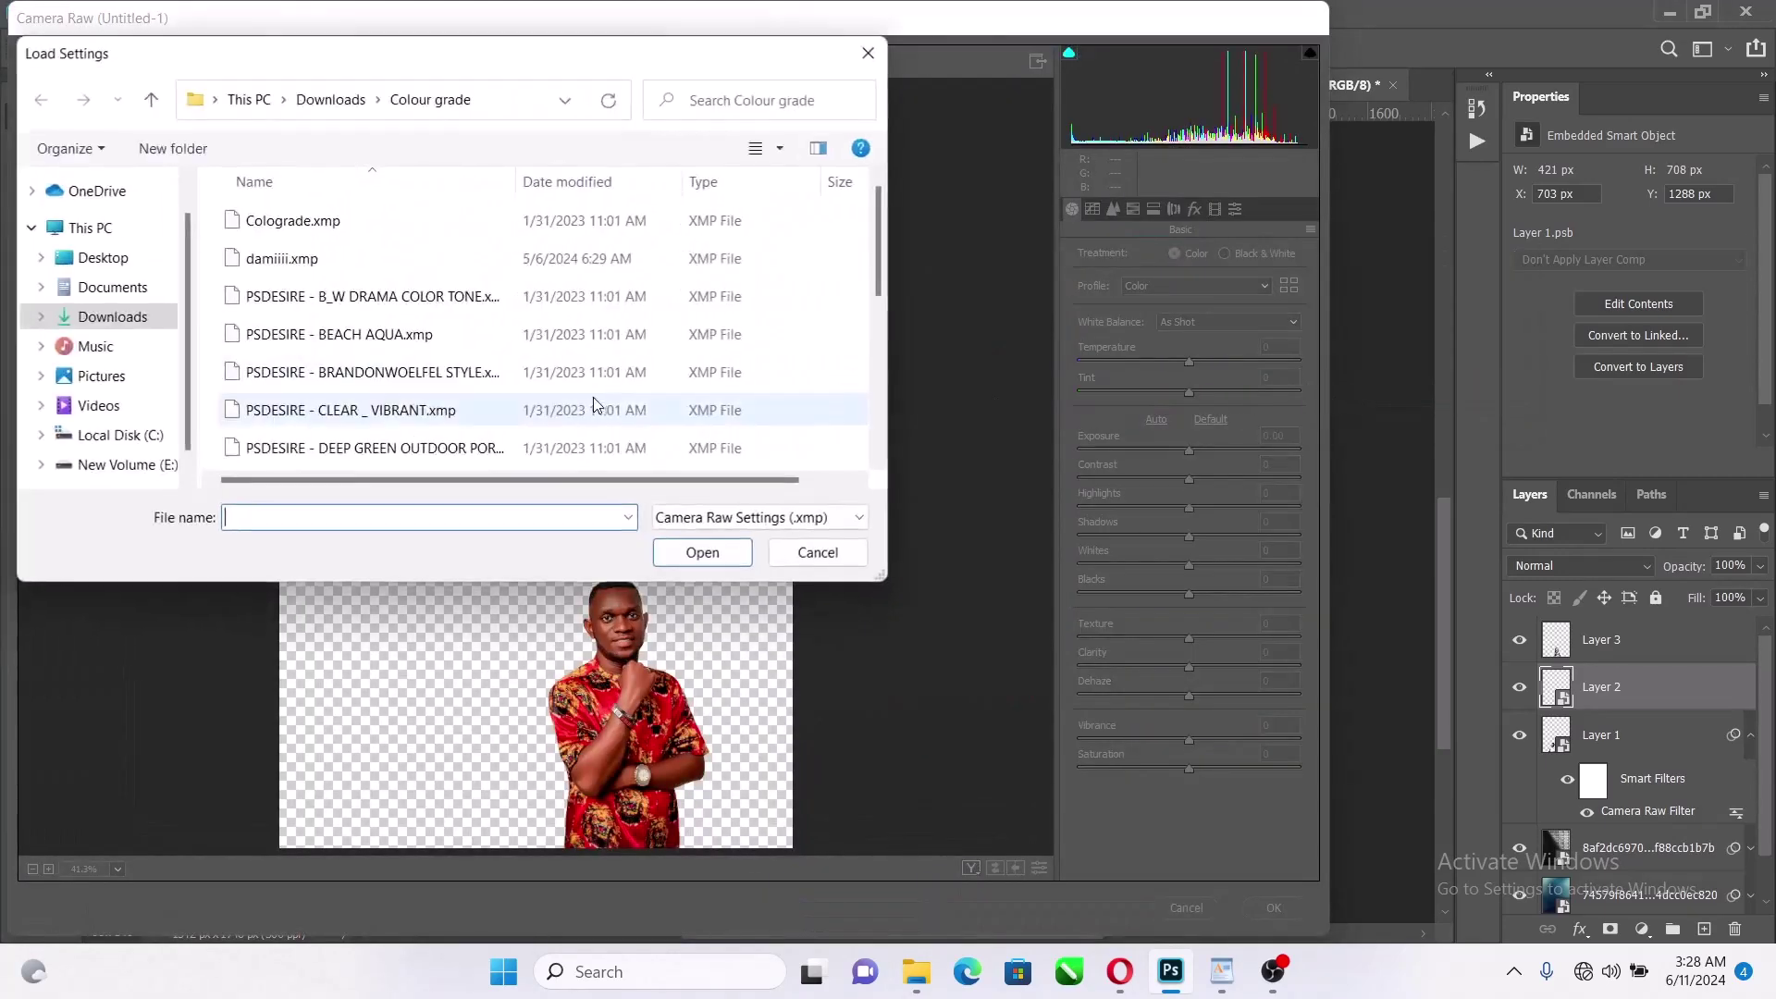
pyautogui.click(344, 305)
pyautogui.click(685, 558)
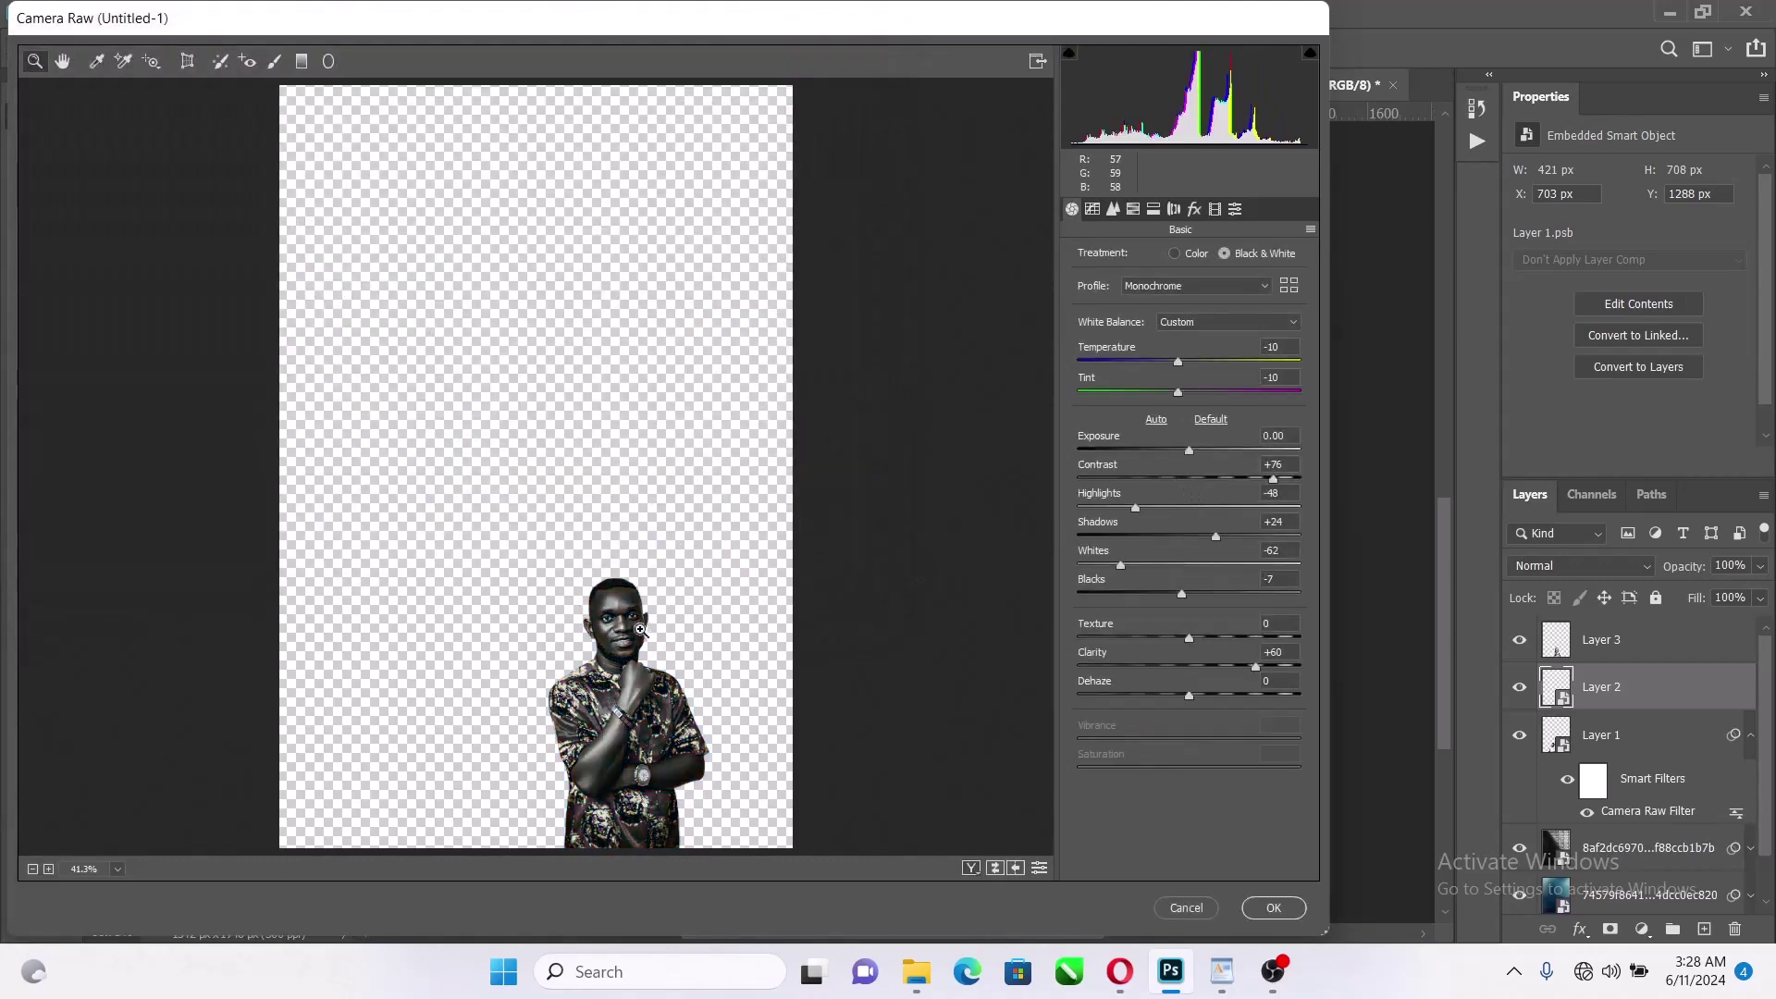
pyautogui.moveTo(641, 629); pyautogui.dragTo(675, 585)
pyautogui.moveTo(1181, 449); pyautogui.dragTo(1207, 463)
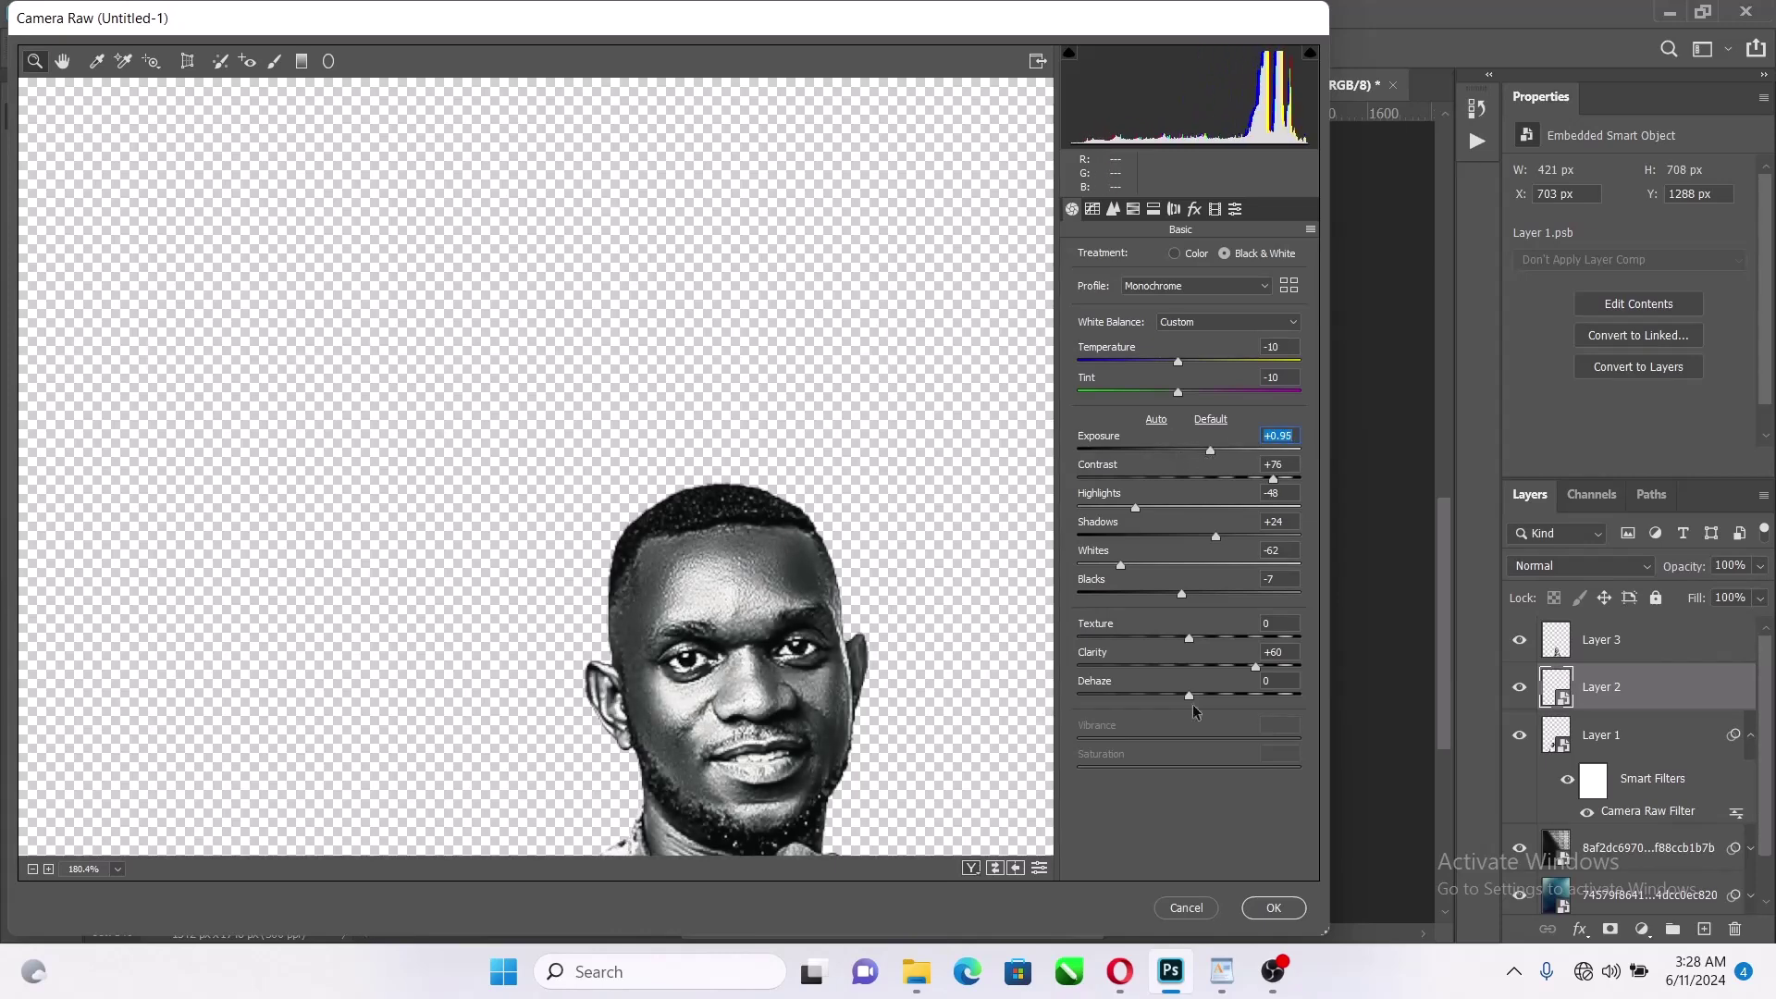
pyautogui.click(1274, 908)
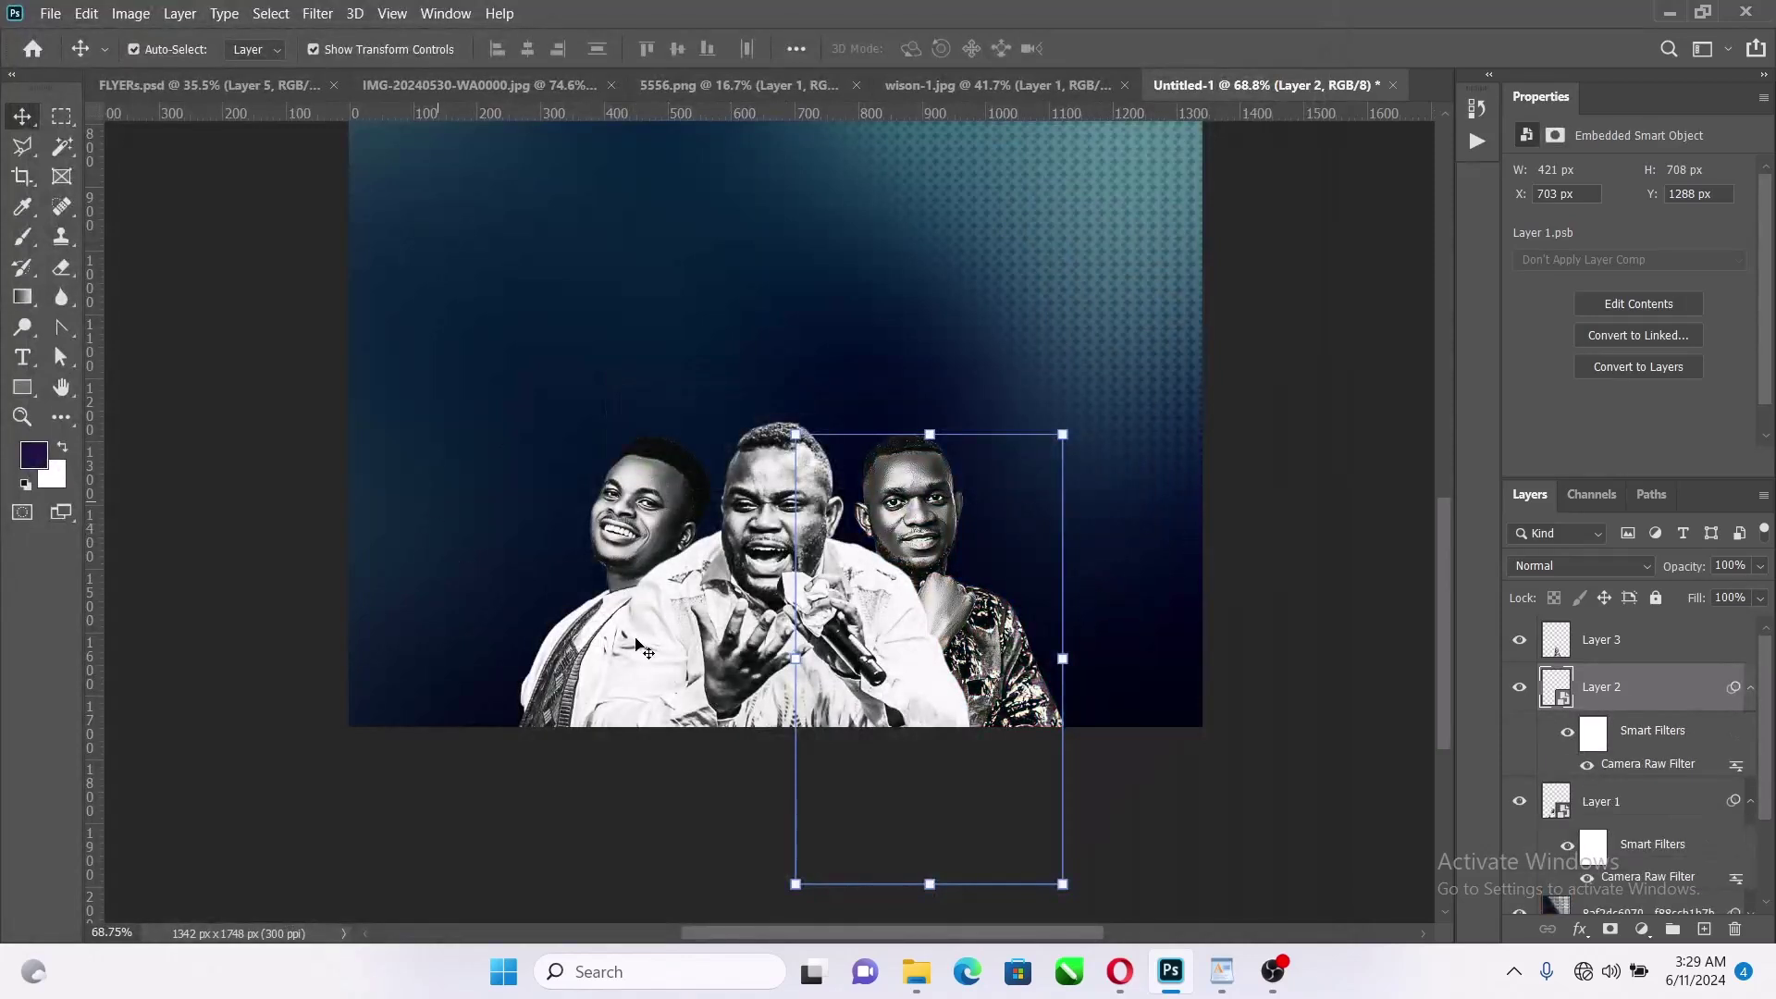
# Collapse the smart filter lists and select all three men's layers
pyautogui.click(1750, 689)
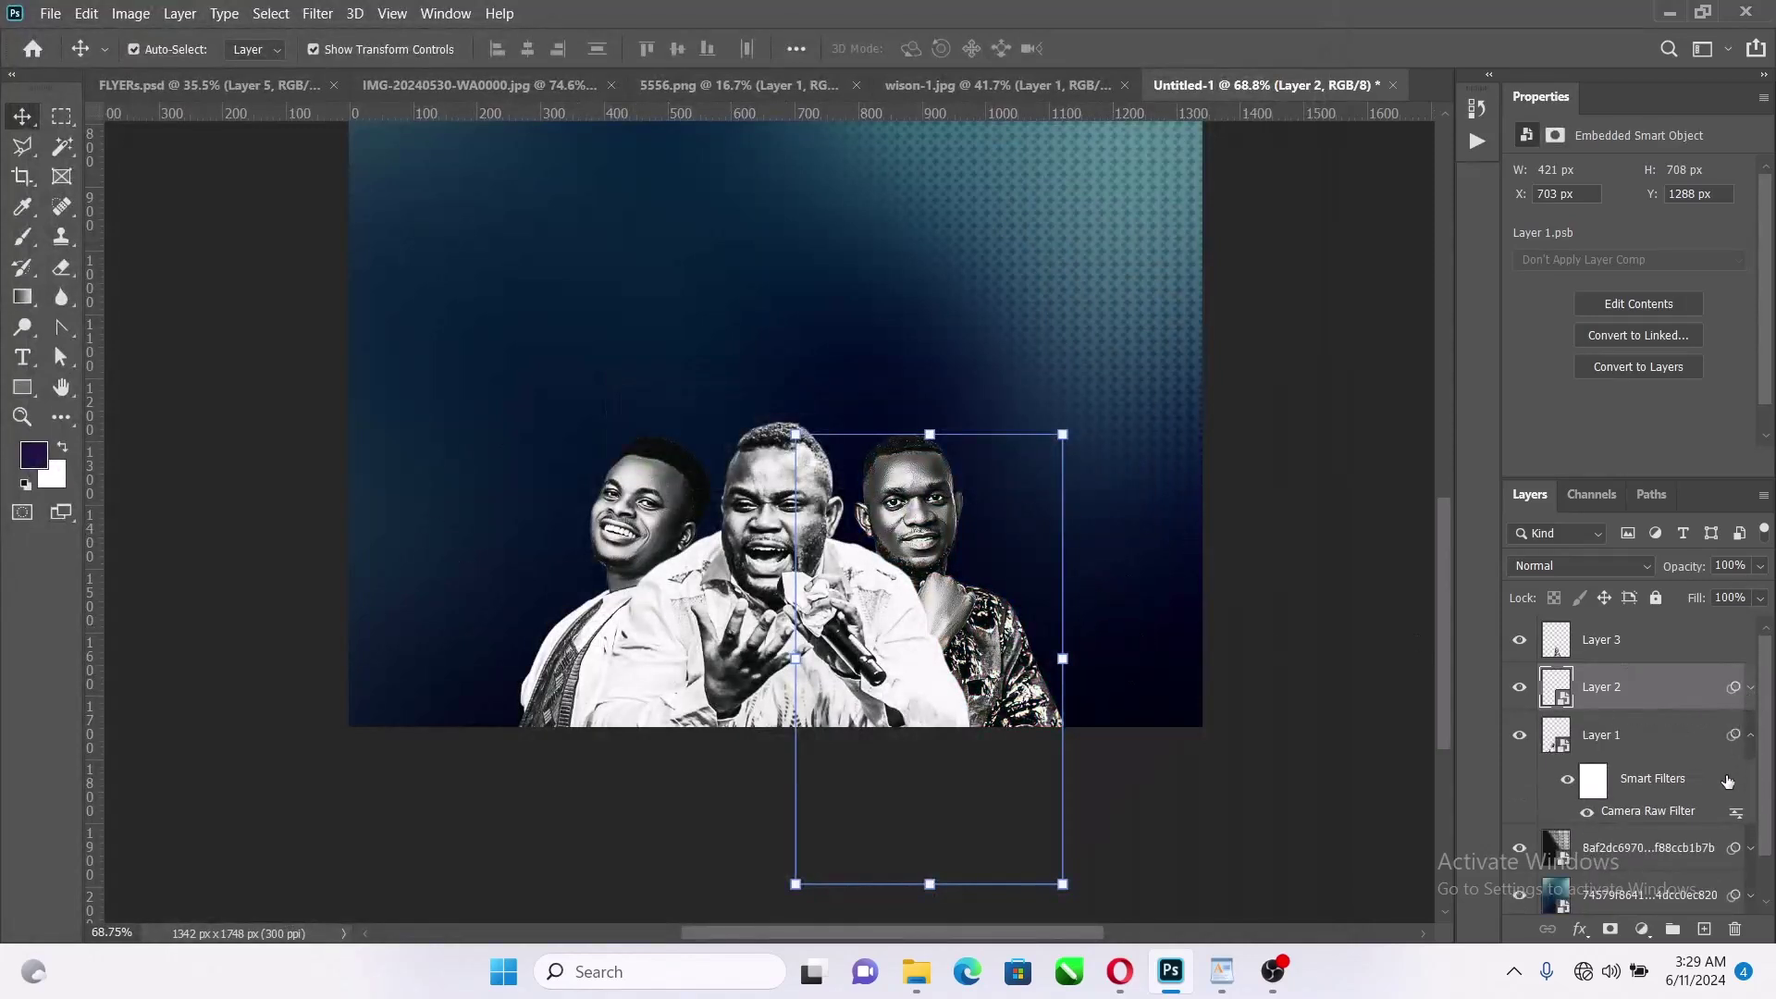
pyautogui.click(1750, 737)
pyautogui.click(1640, 644)
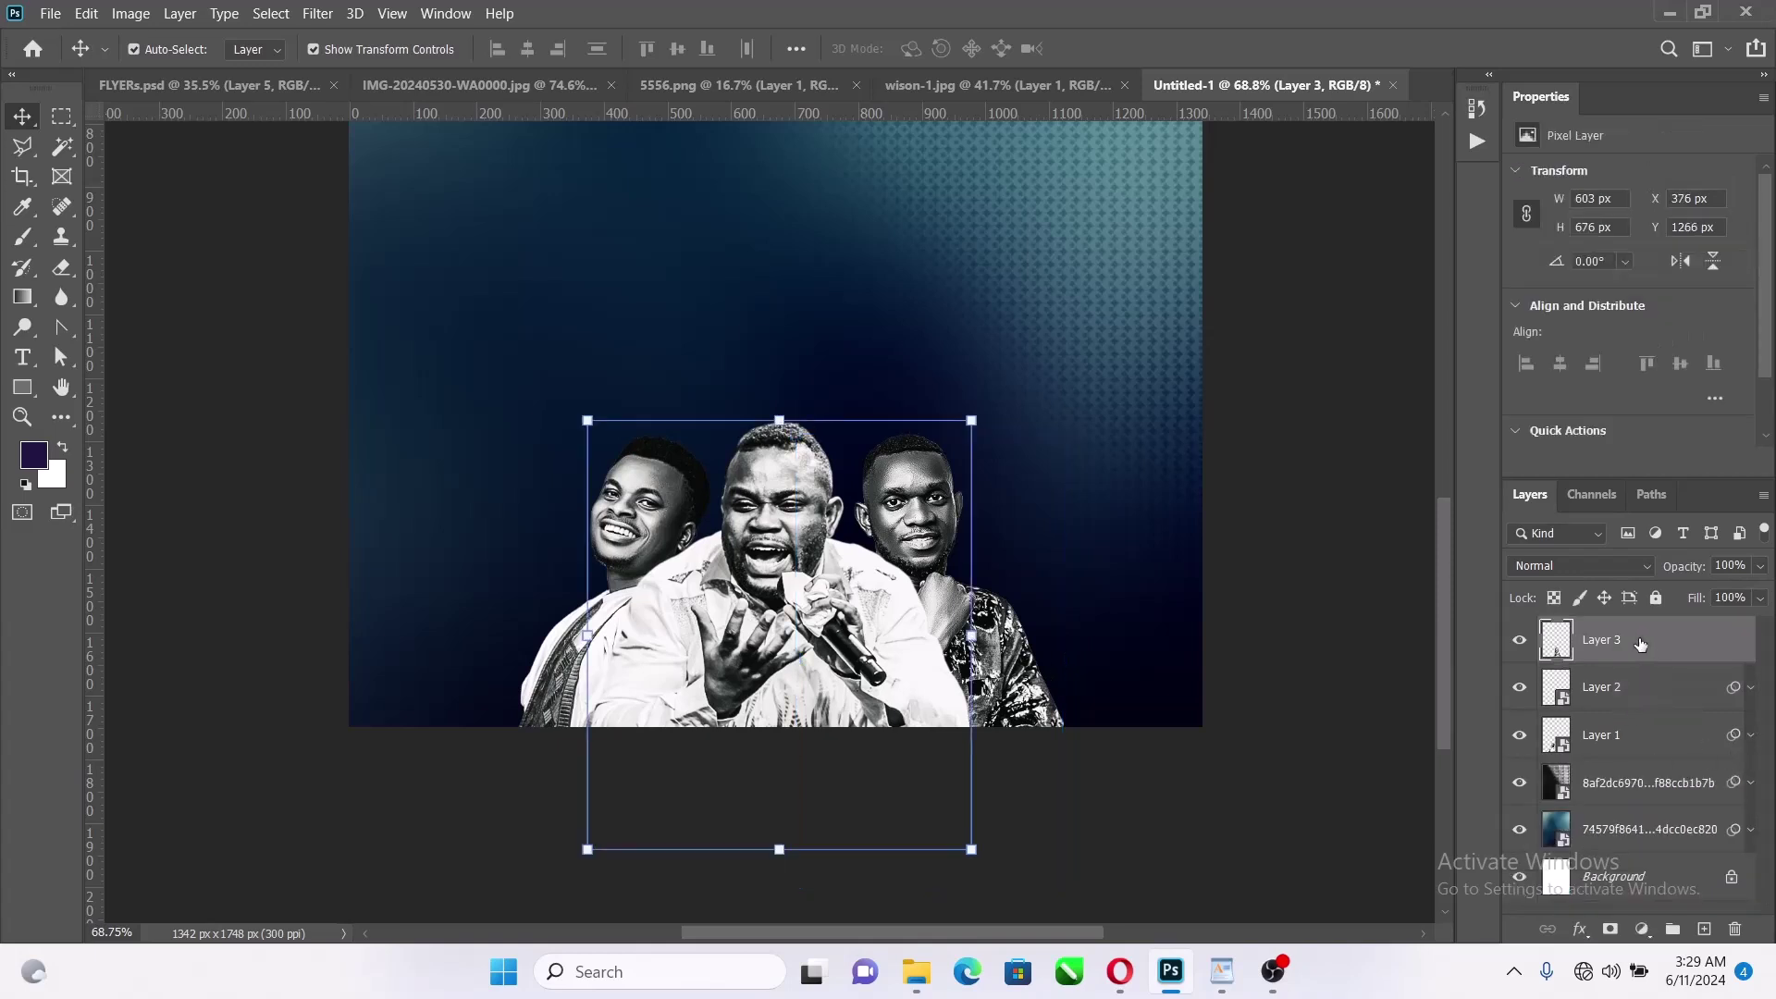
pyautogui.scroll(-3, 758, 546)
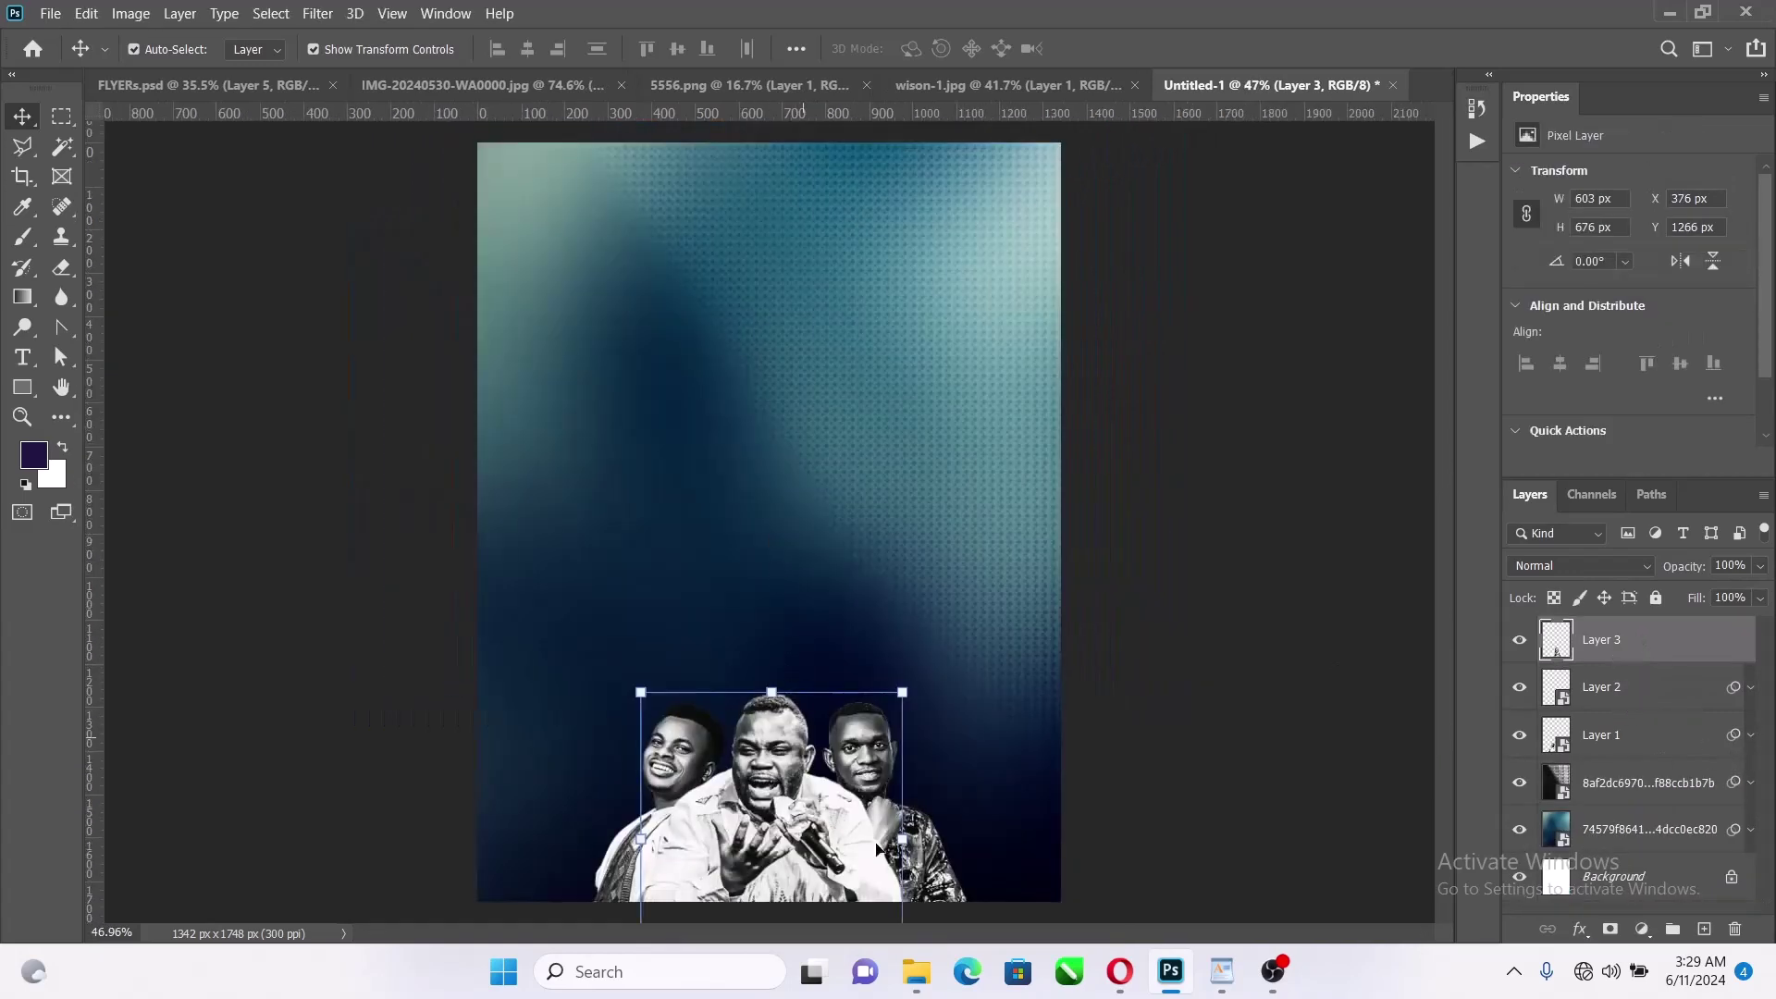
pyautogui.scroll(3, 791, 846)
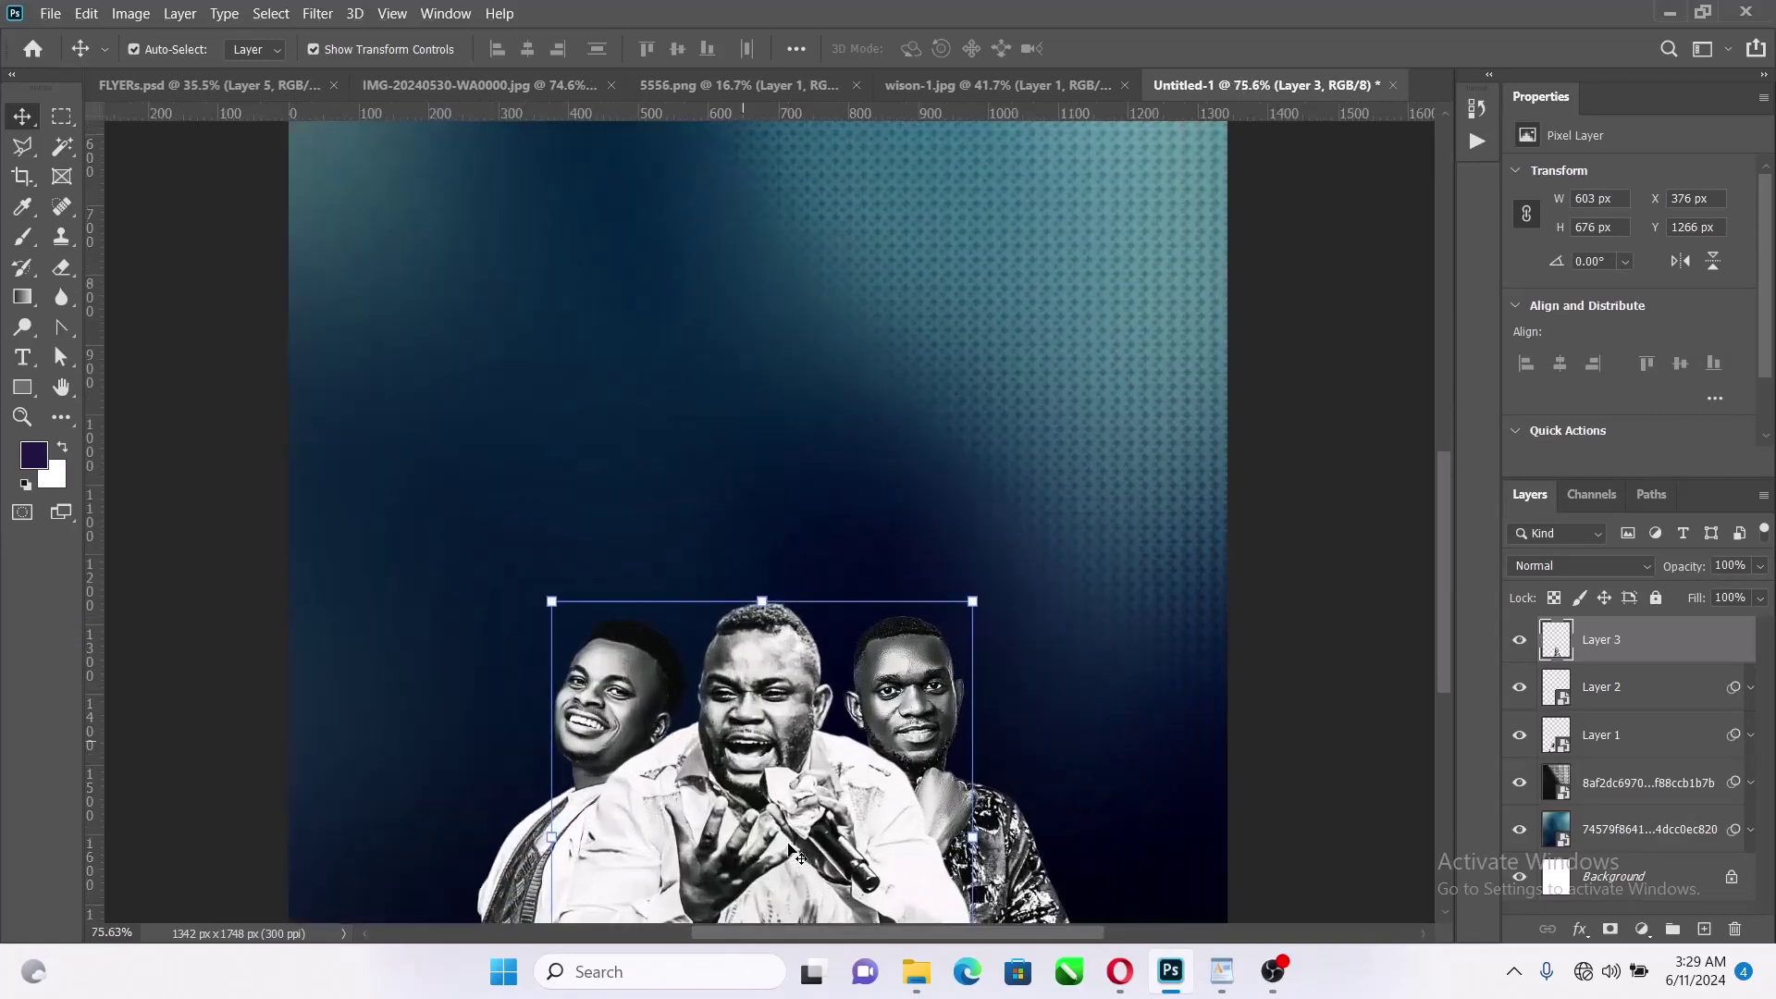
pyautogui.scroll(1, 777, 771)
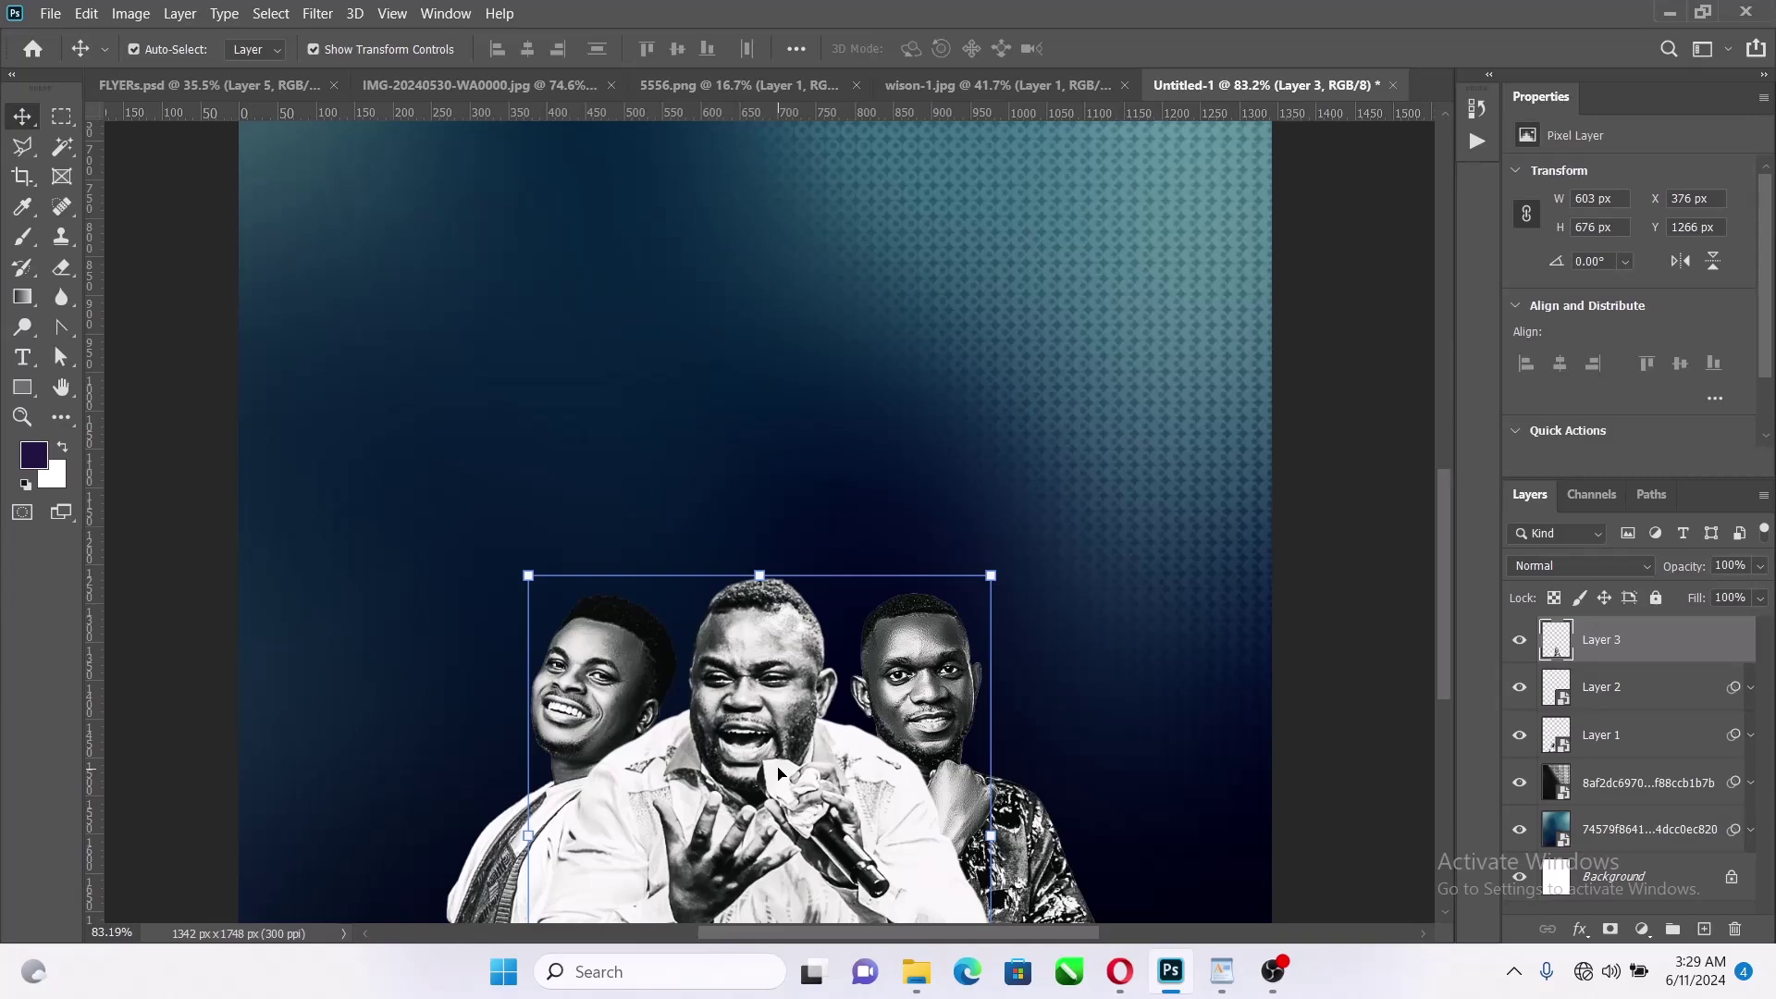
pyautogui.scroll(-4, 783, 586)
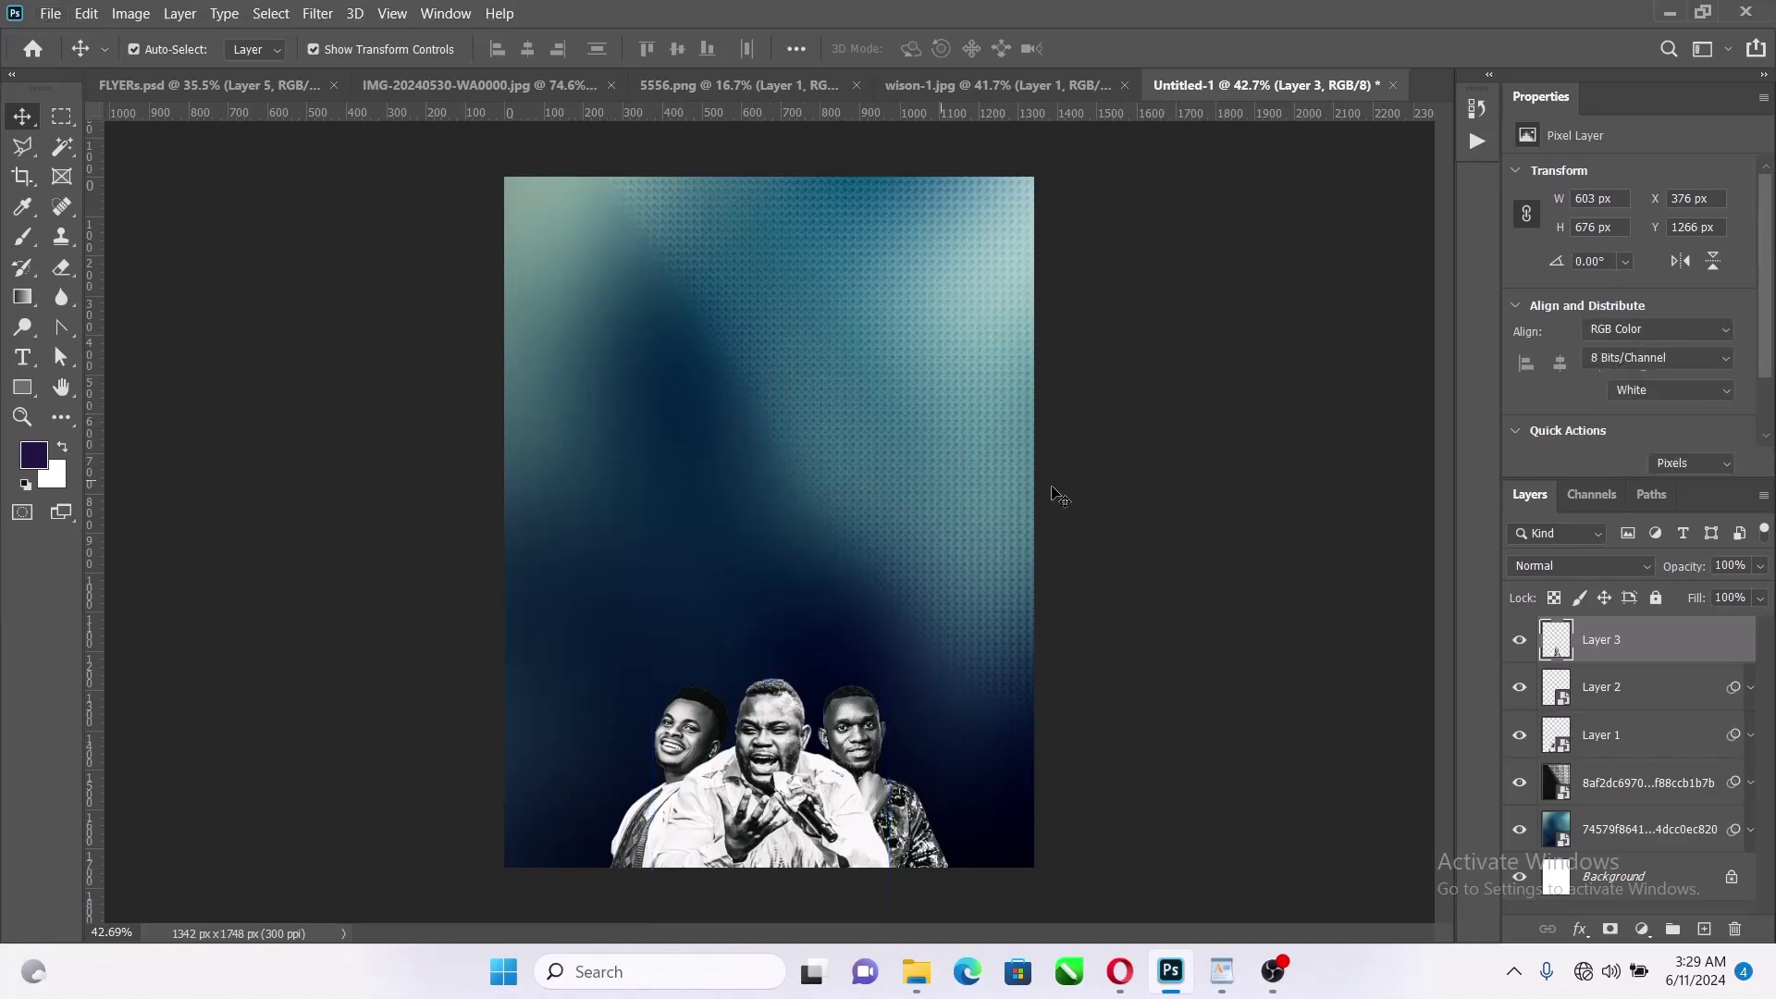
pyautogui.click(1182, 464)
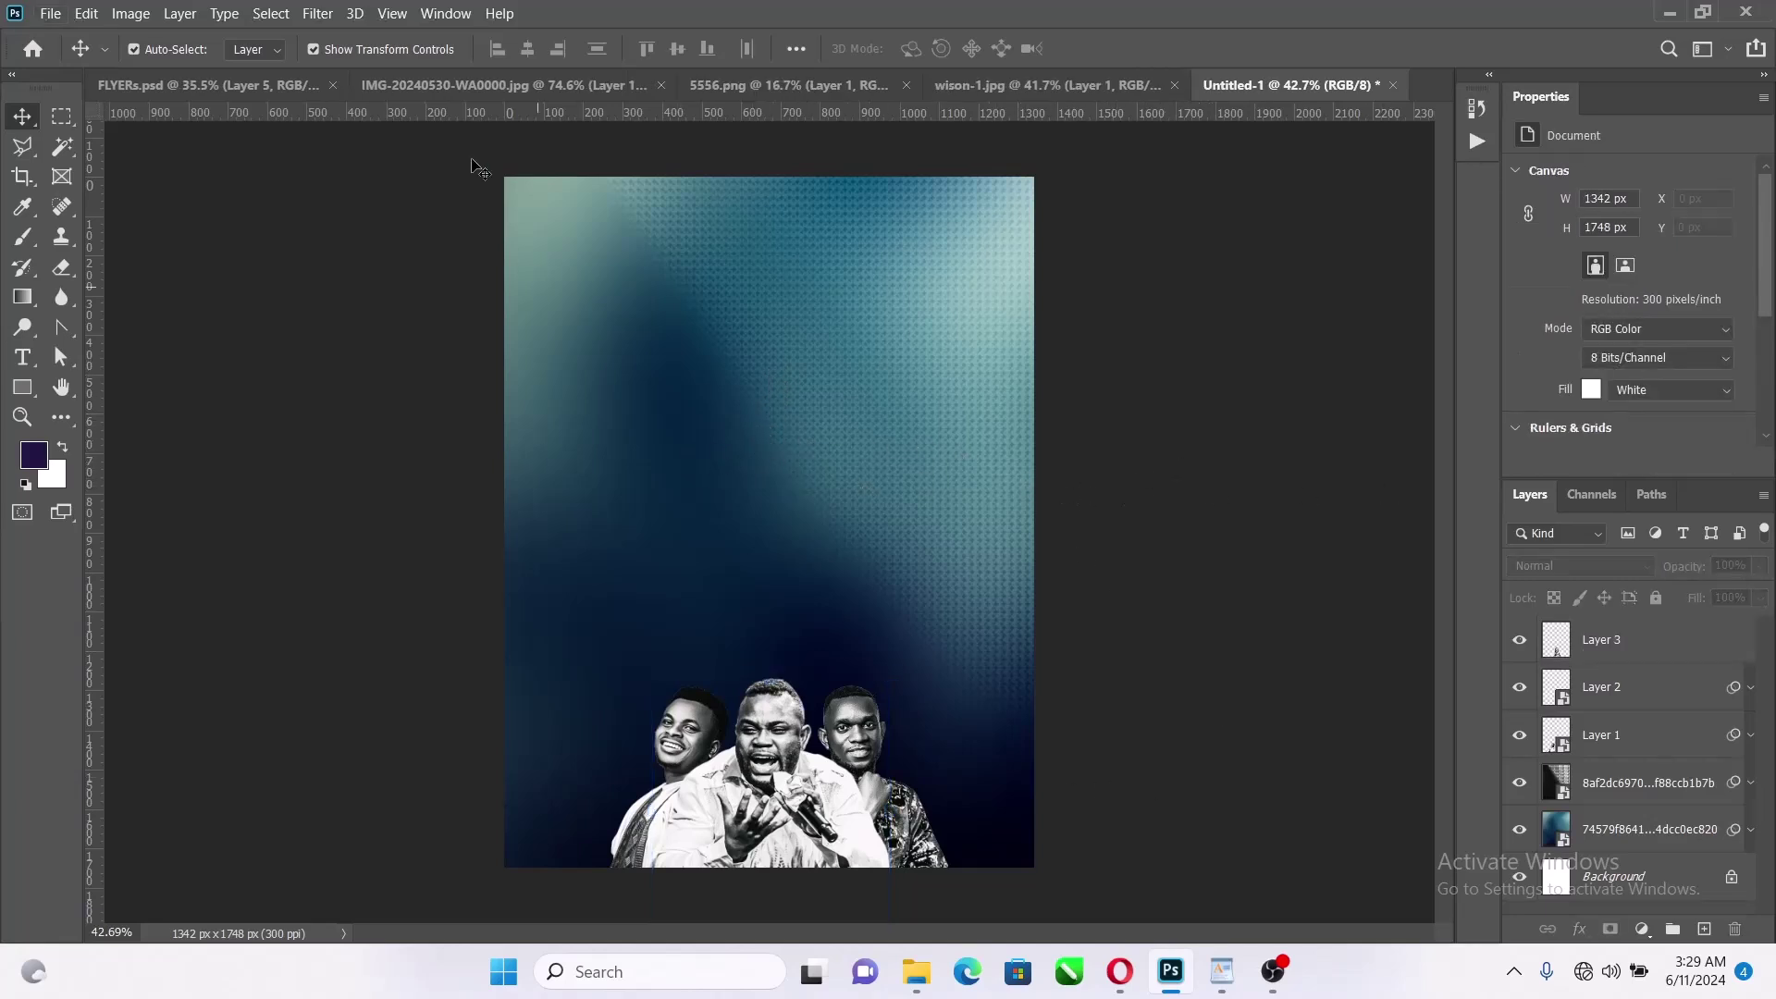
pyautogui.click(1657, 740)
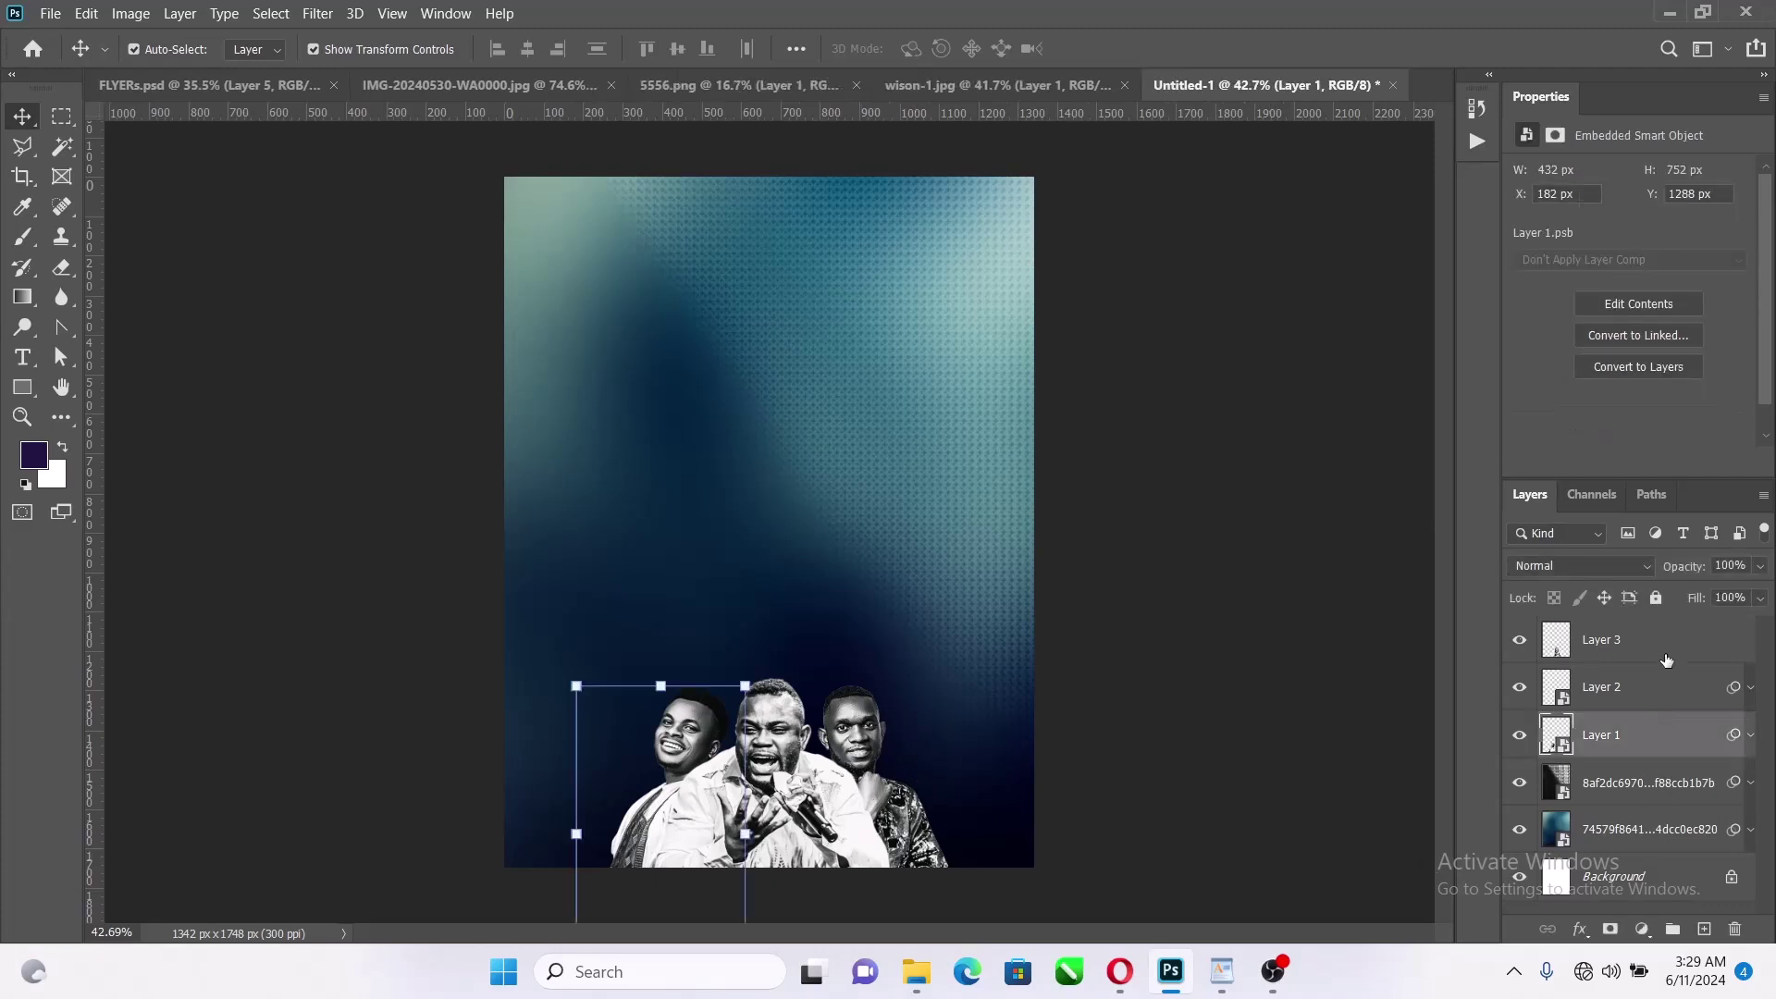
pyautogui.keyDown('shift'); pyautogui.click(1656, 640); pyautogui.keyUp('shift')
# Scale the three men together to 81.26% and nudge them slightly lower
pyautogui.hotkey('ctrl', 't')
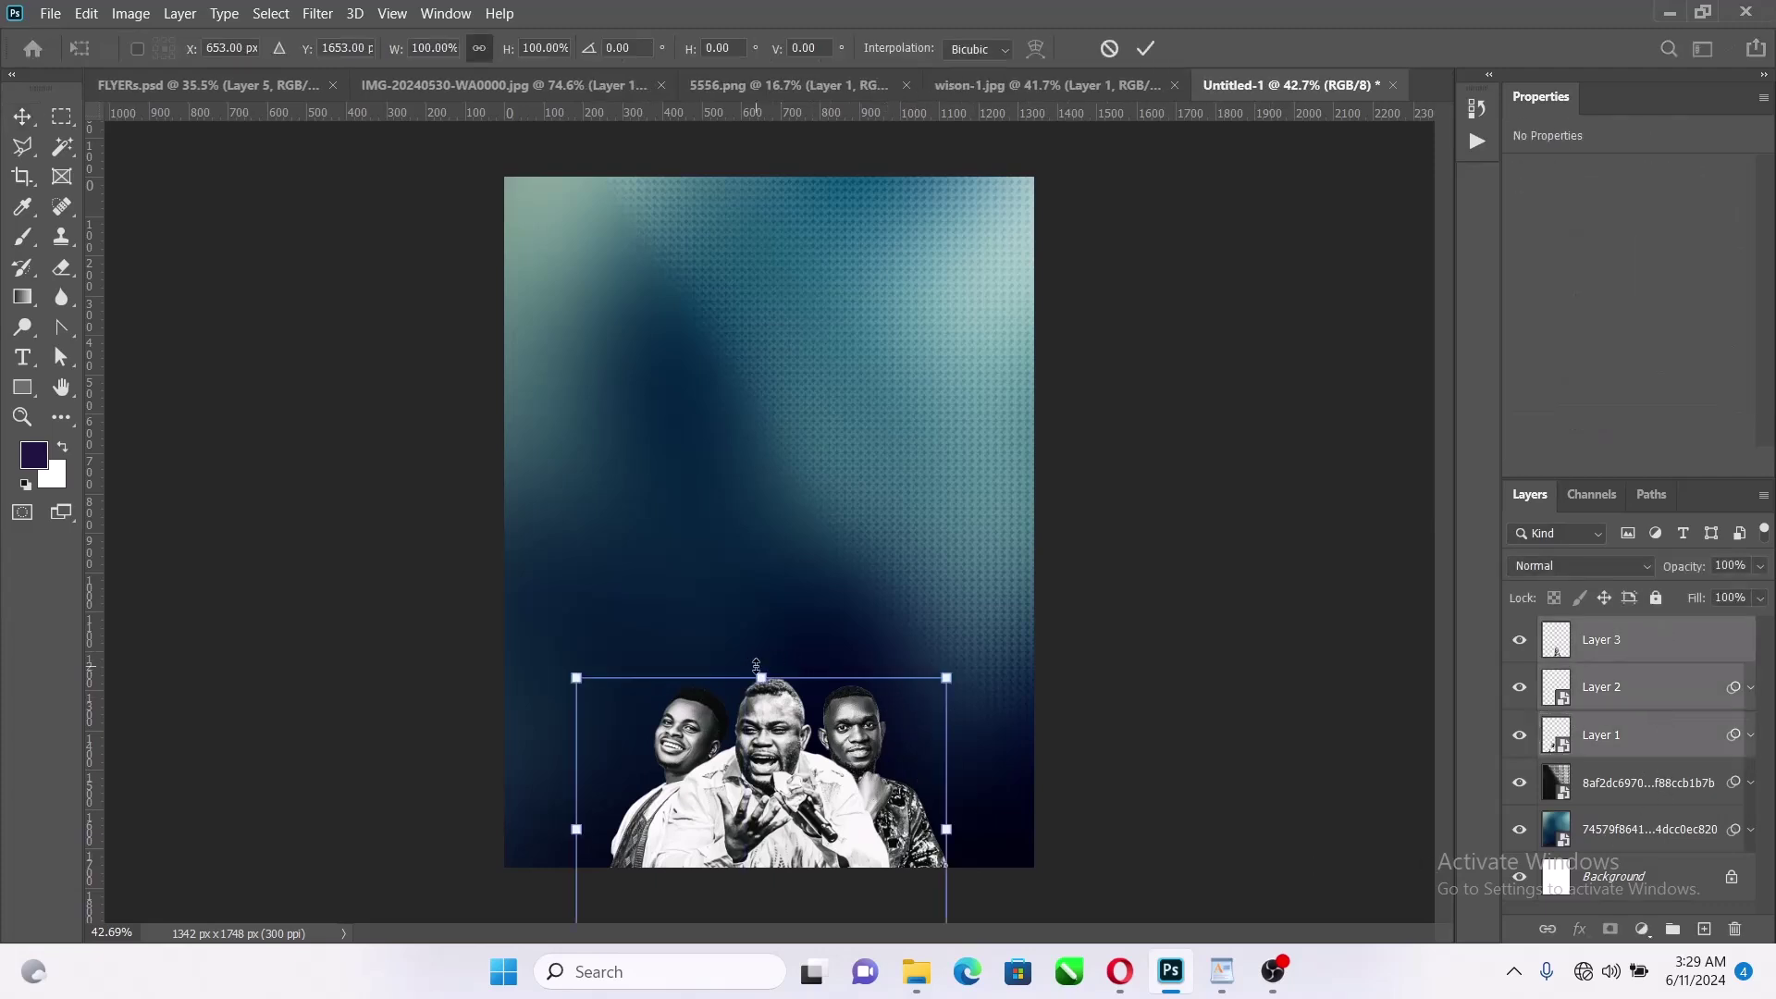
pyautogui.moveTo(753, 676); pyautogui.dragTo(761, 707)
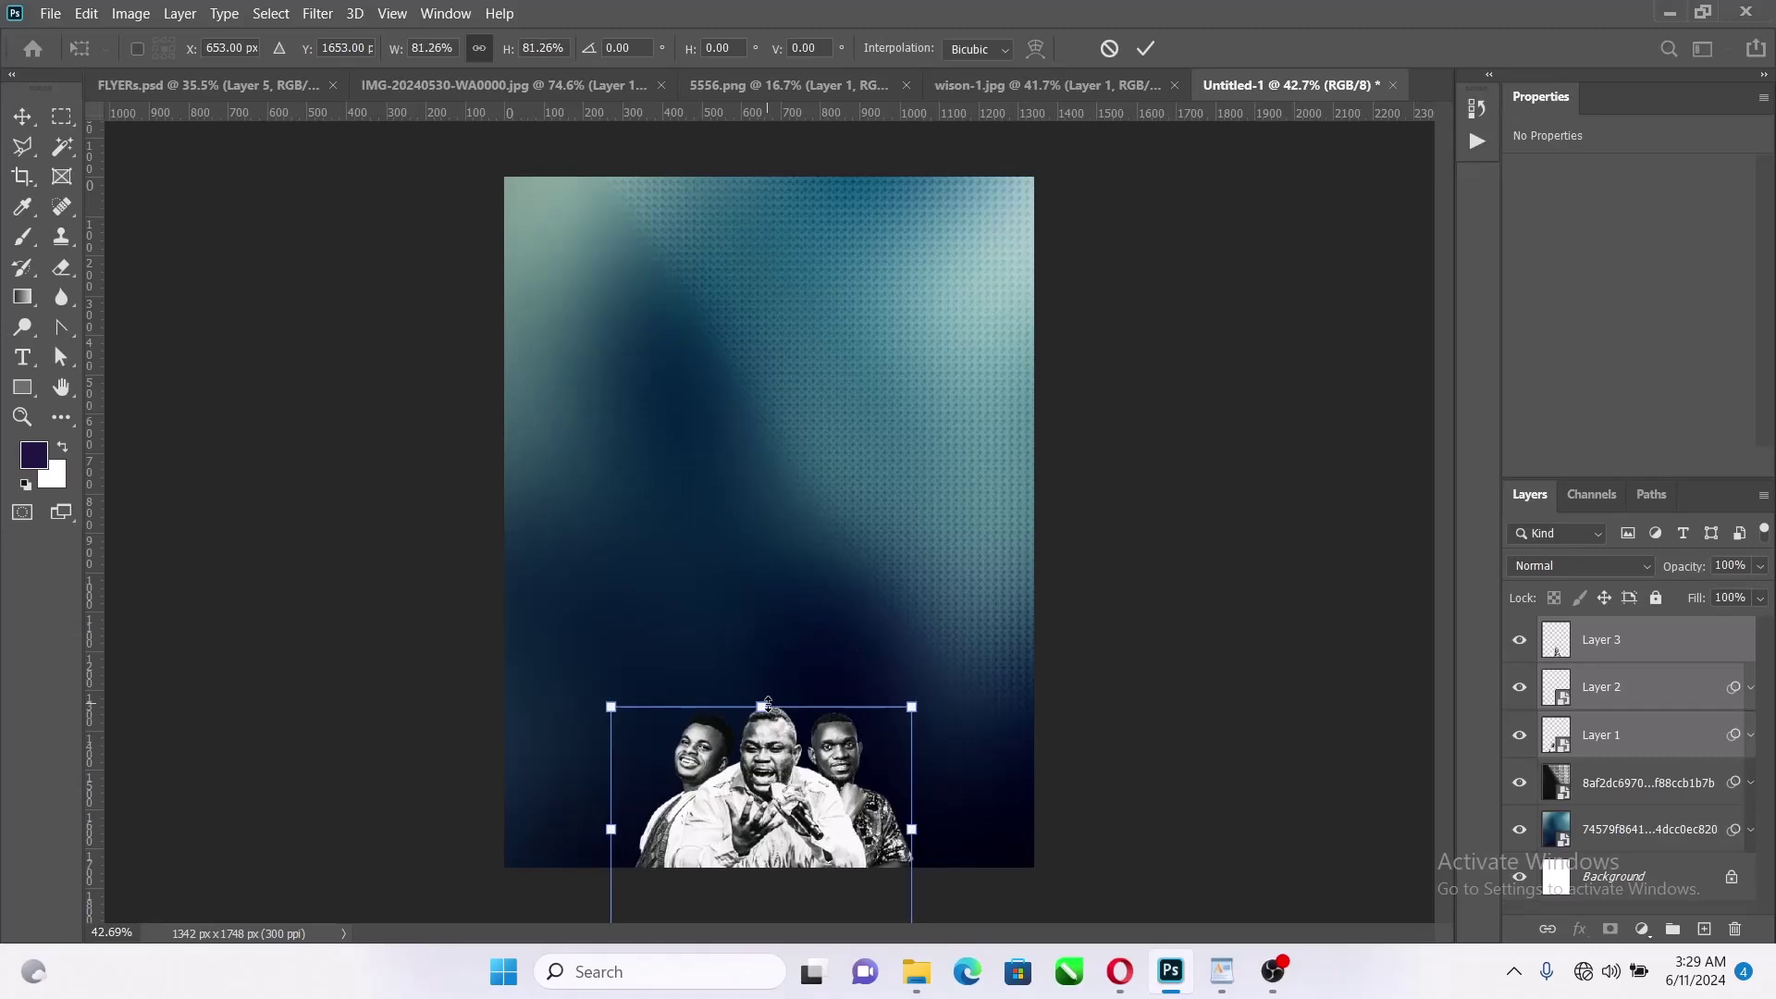
pyautogui.moveTo(768, 779); pyautogui.dragTo(769, 788)
pyautogui.press('Return')
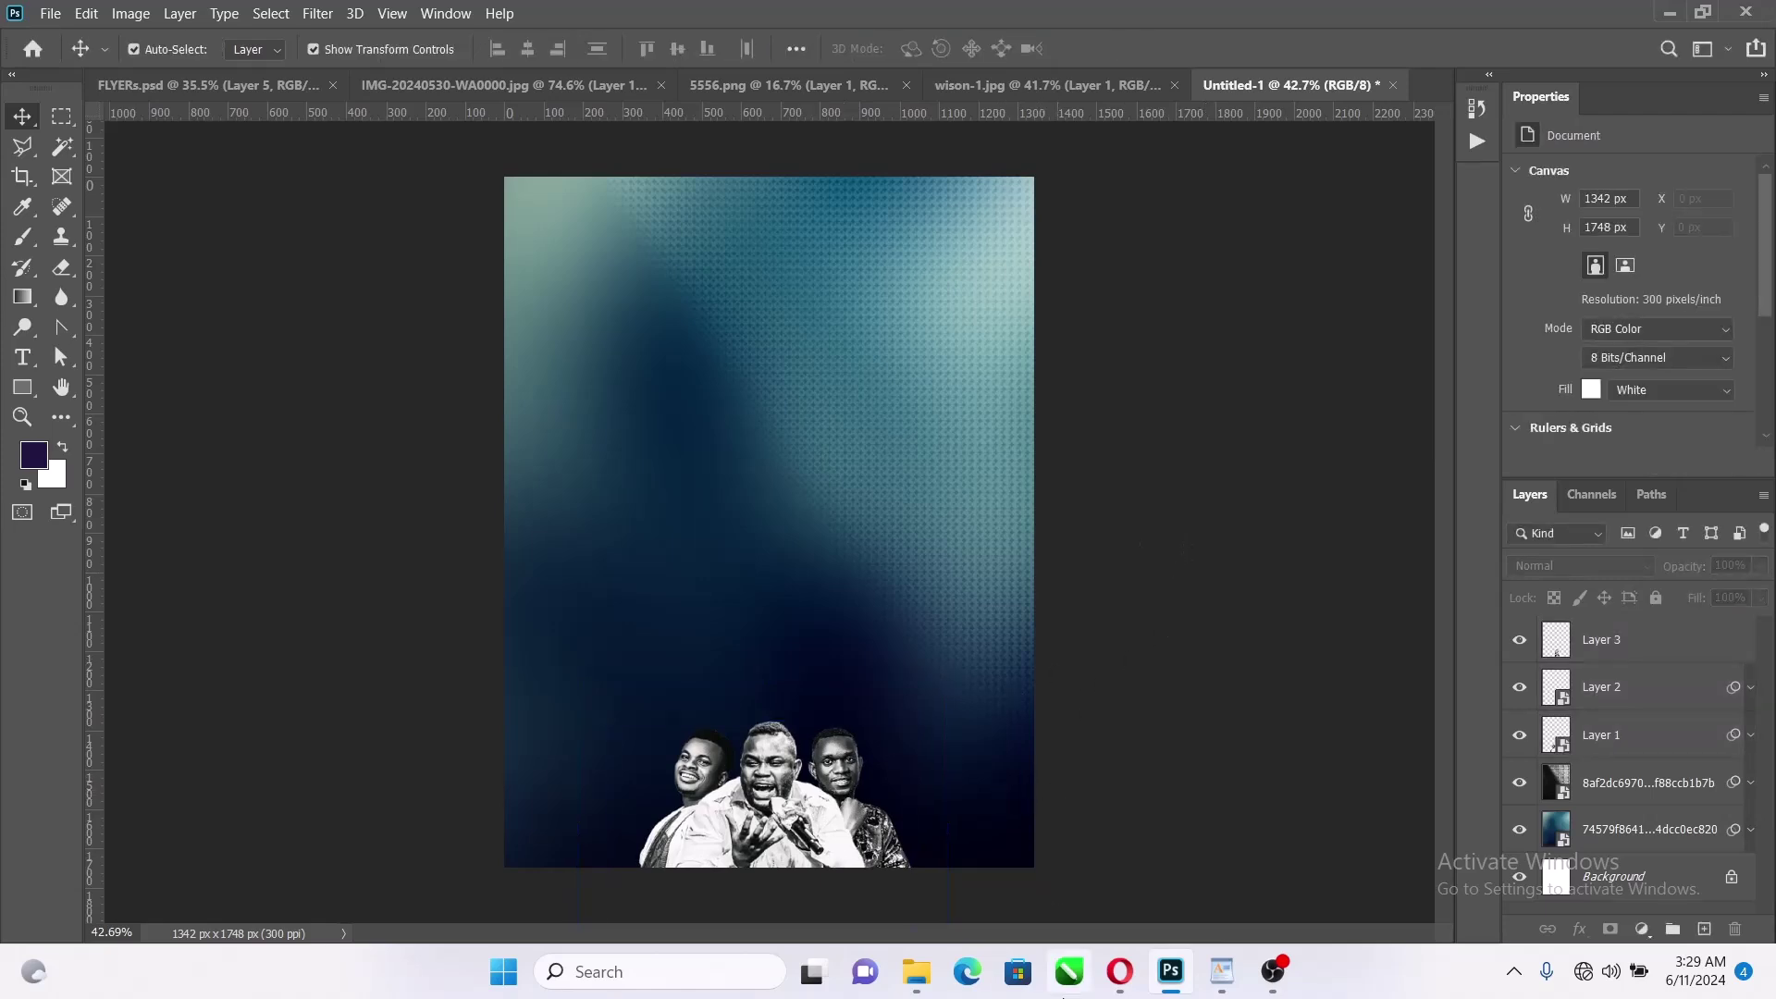
# Open the Come to Pass folder under Documents > Video in File Explorer
pyautogui.click(916, 971)
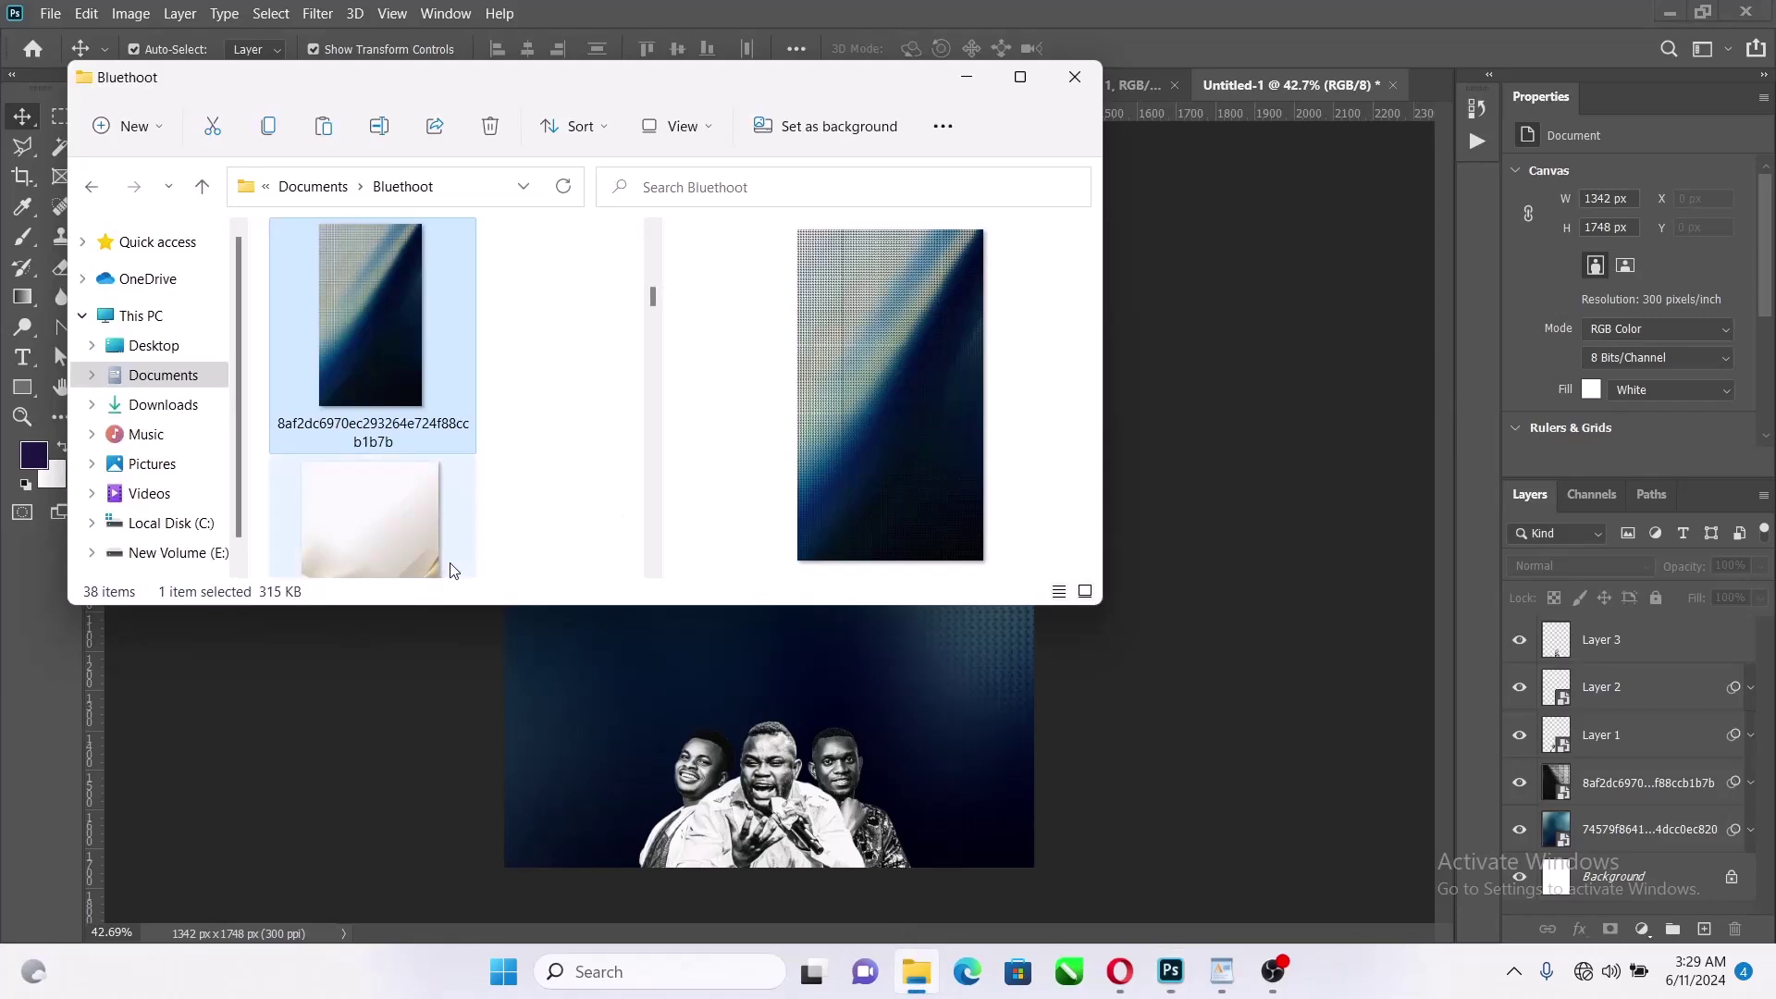
pyautogui.scroll(-3, 447, 567)
pyautogui.click(162, 375)
pyautogui.scroll(-5, 499, 389)
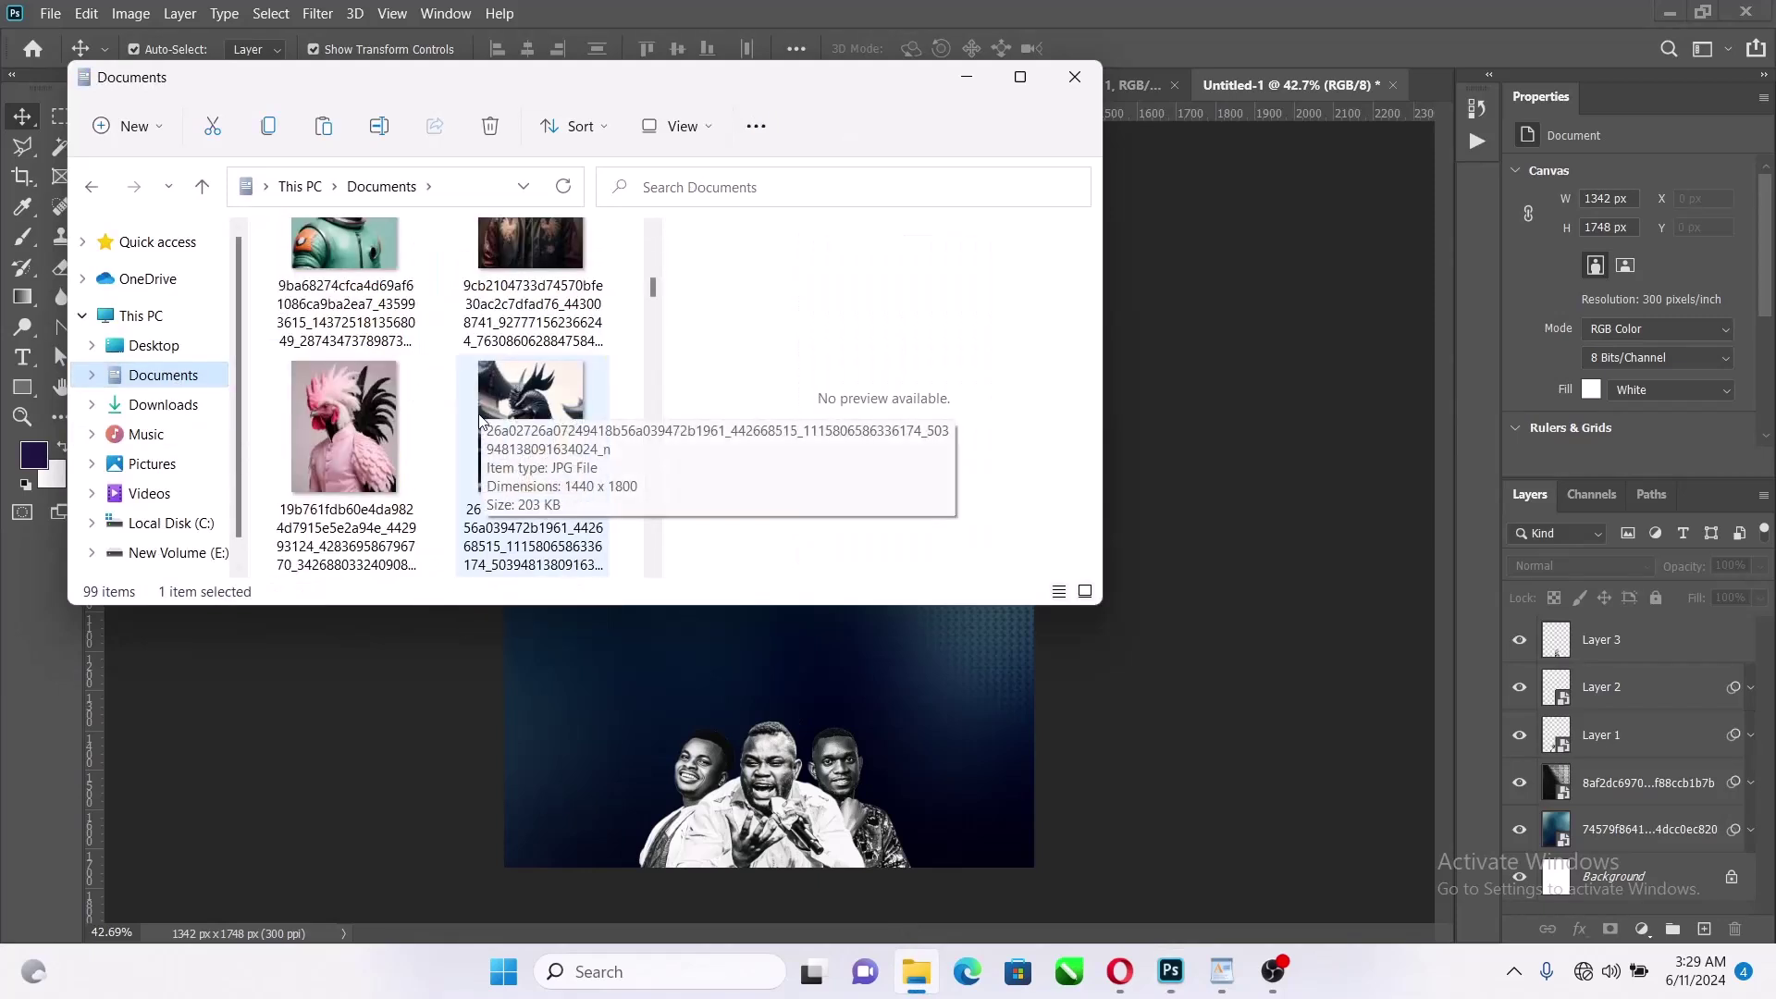
pyautogui.scroll(4, 490, 305)
pyautogui.doubleClick(590, 511)
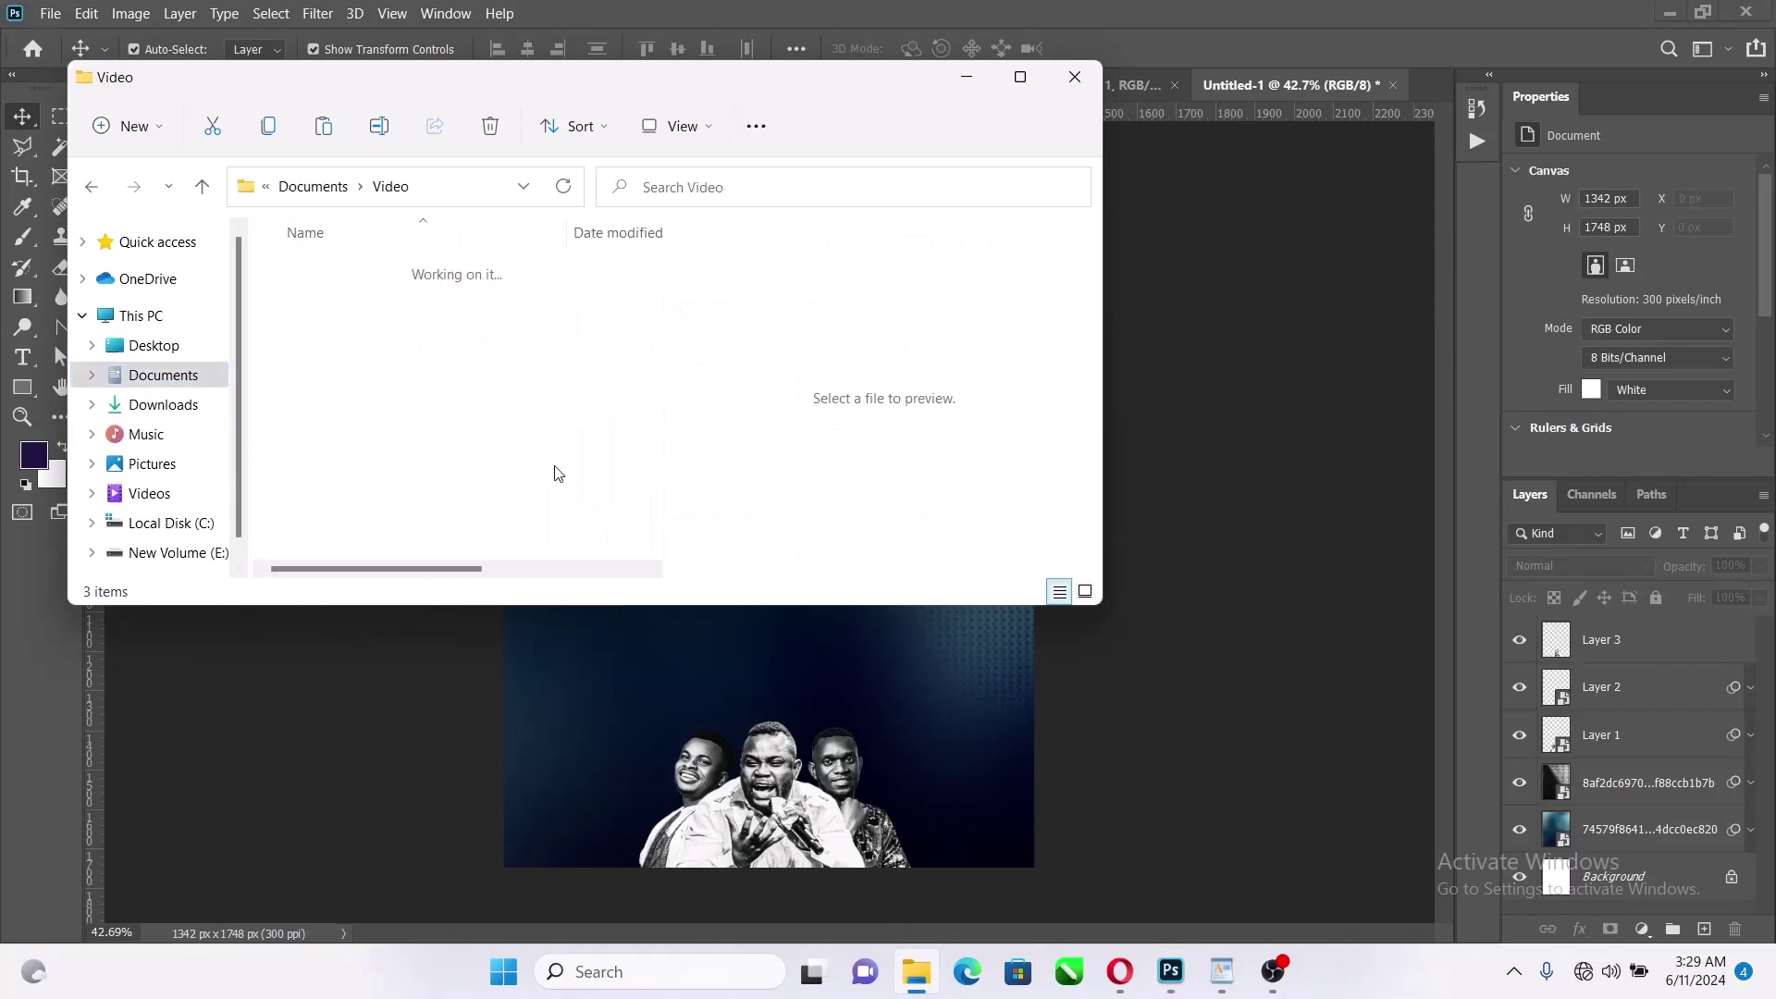
pyautogui.doubleClick(389, 269)
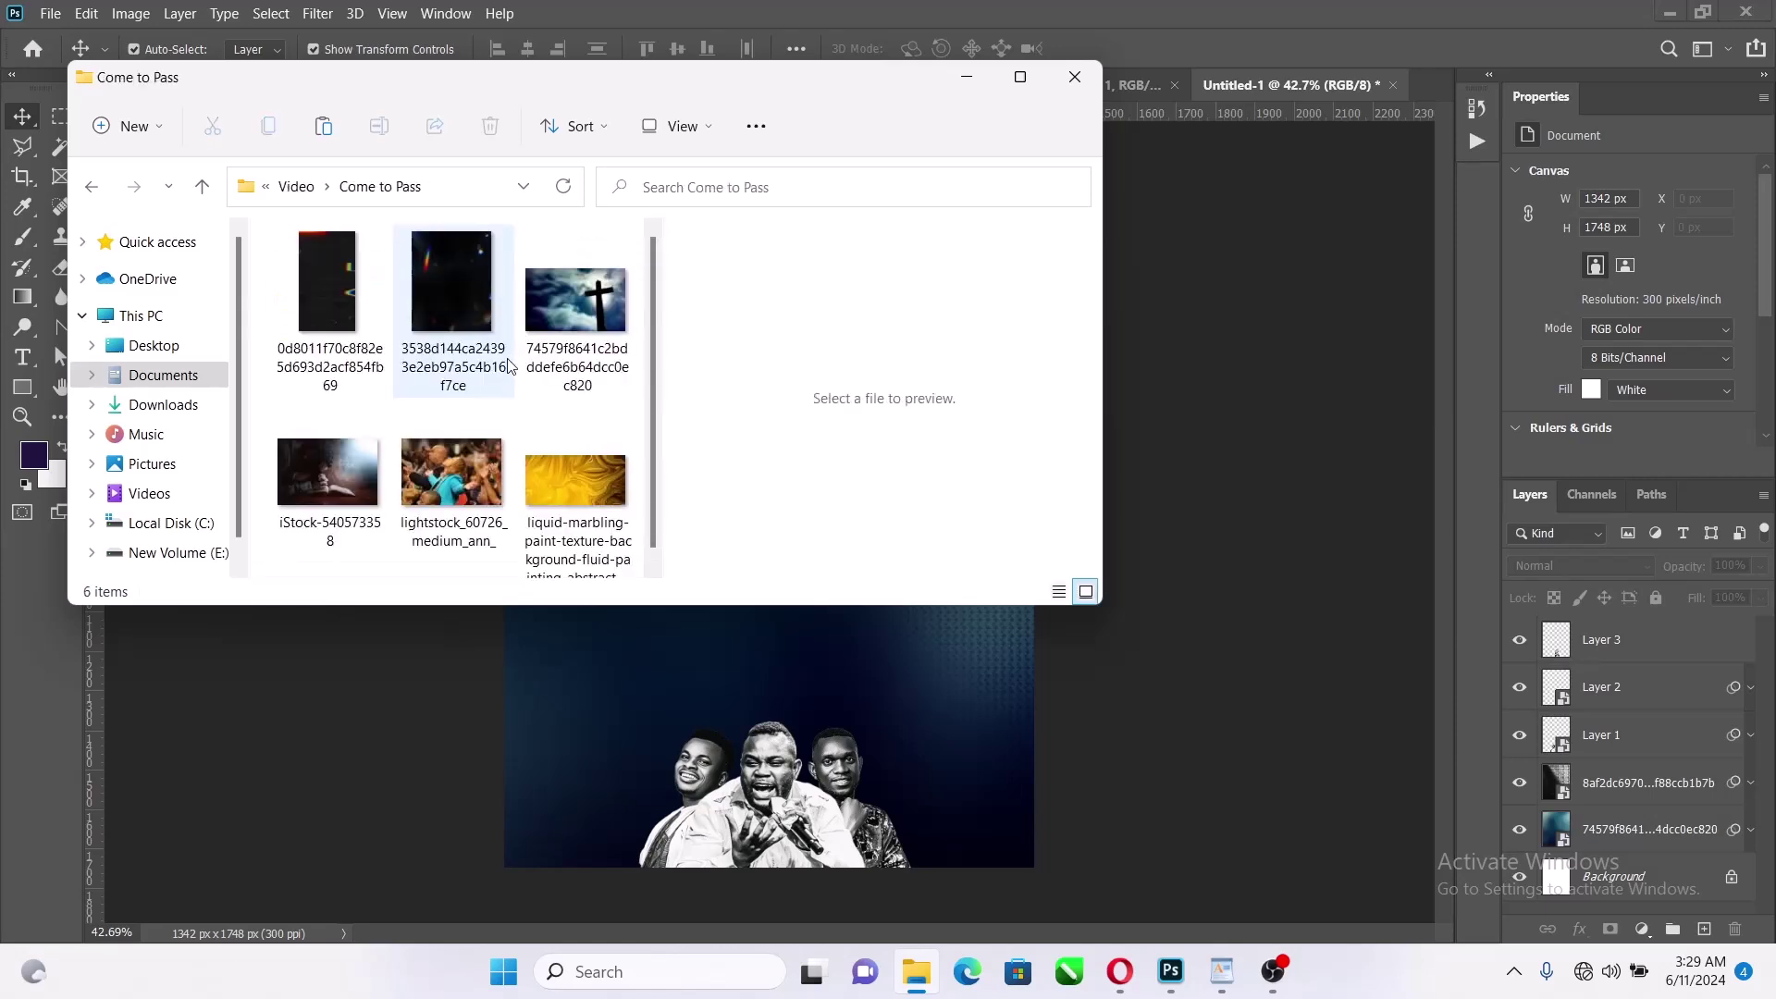
# Place the lightstock worship photo into the flyer and flip it horizontally
pyautogui.click(458, 473)
pyautogui.moveTo(458, 472); pyautogui.dragTo(766, 635)
pyautogui.moveTo(706, 466); pyautogui.dragTo(641, 289)
pyautogui.rightClick(853, 370)
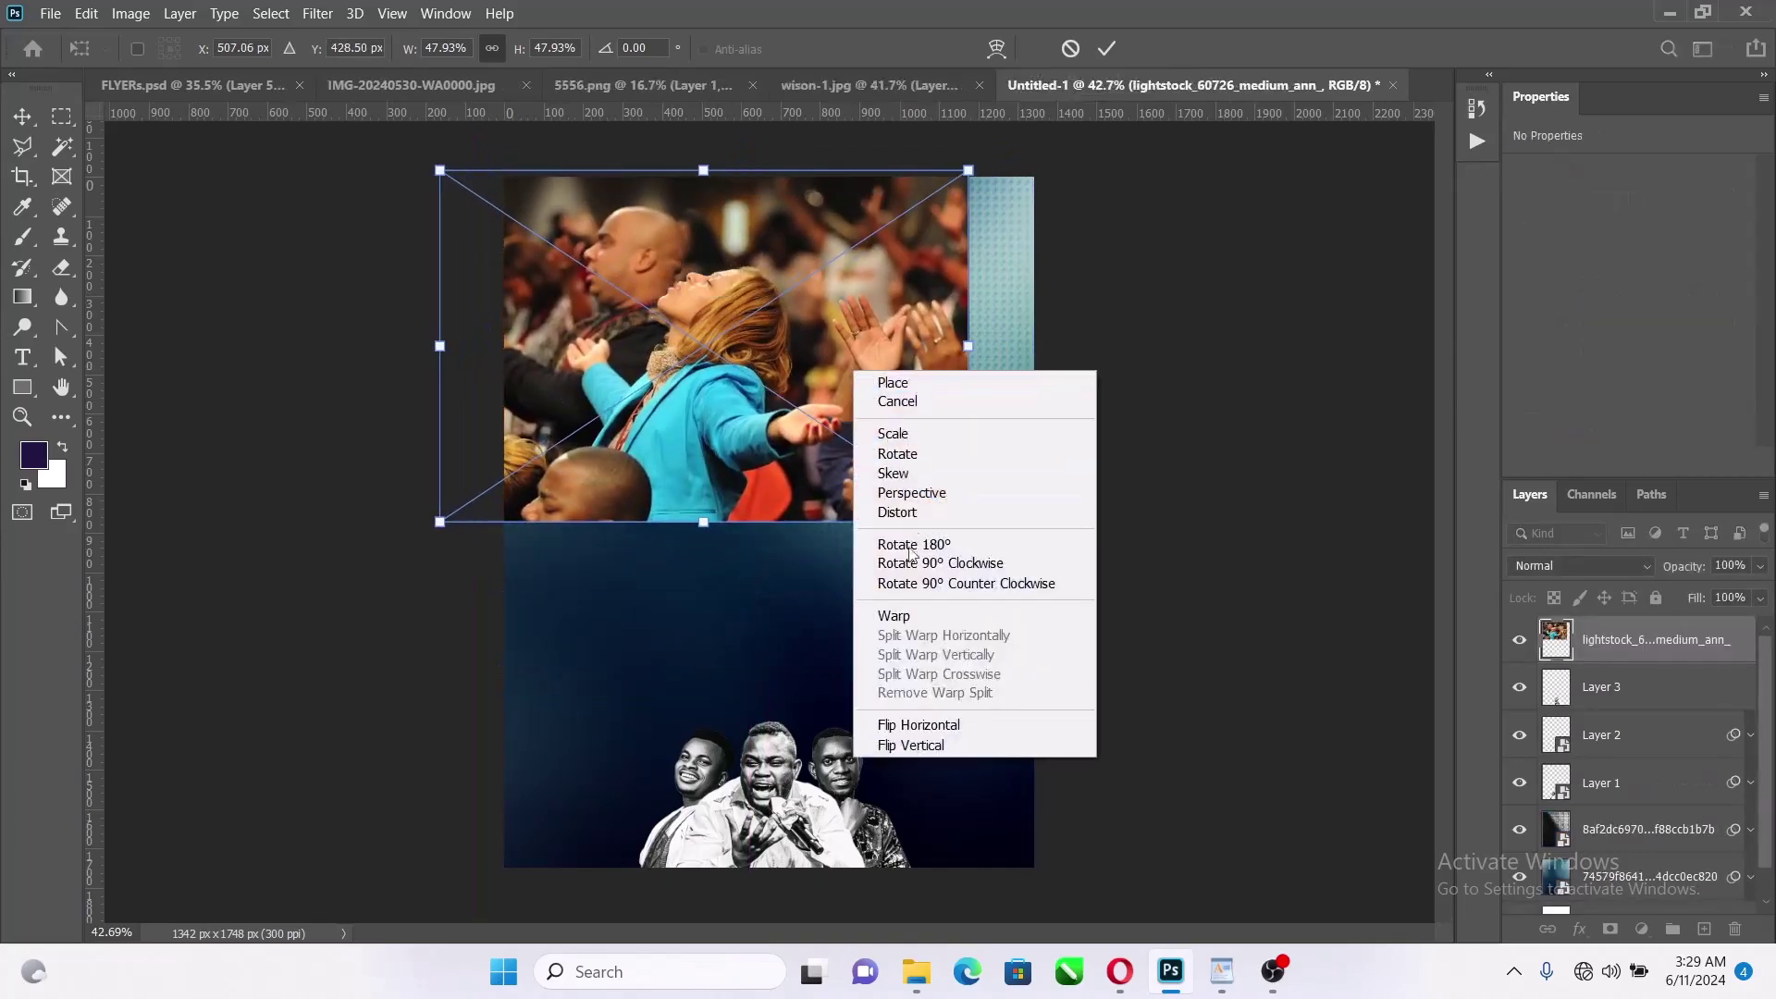
pyautogui.click(919, 725)
# Size the crowd photo to 1320 × 876 px across the flyer's top-left
pyautogui.moveTo(727, 339); pyautogui.dragTo(604, 339)
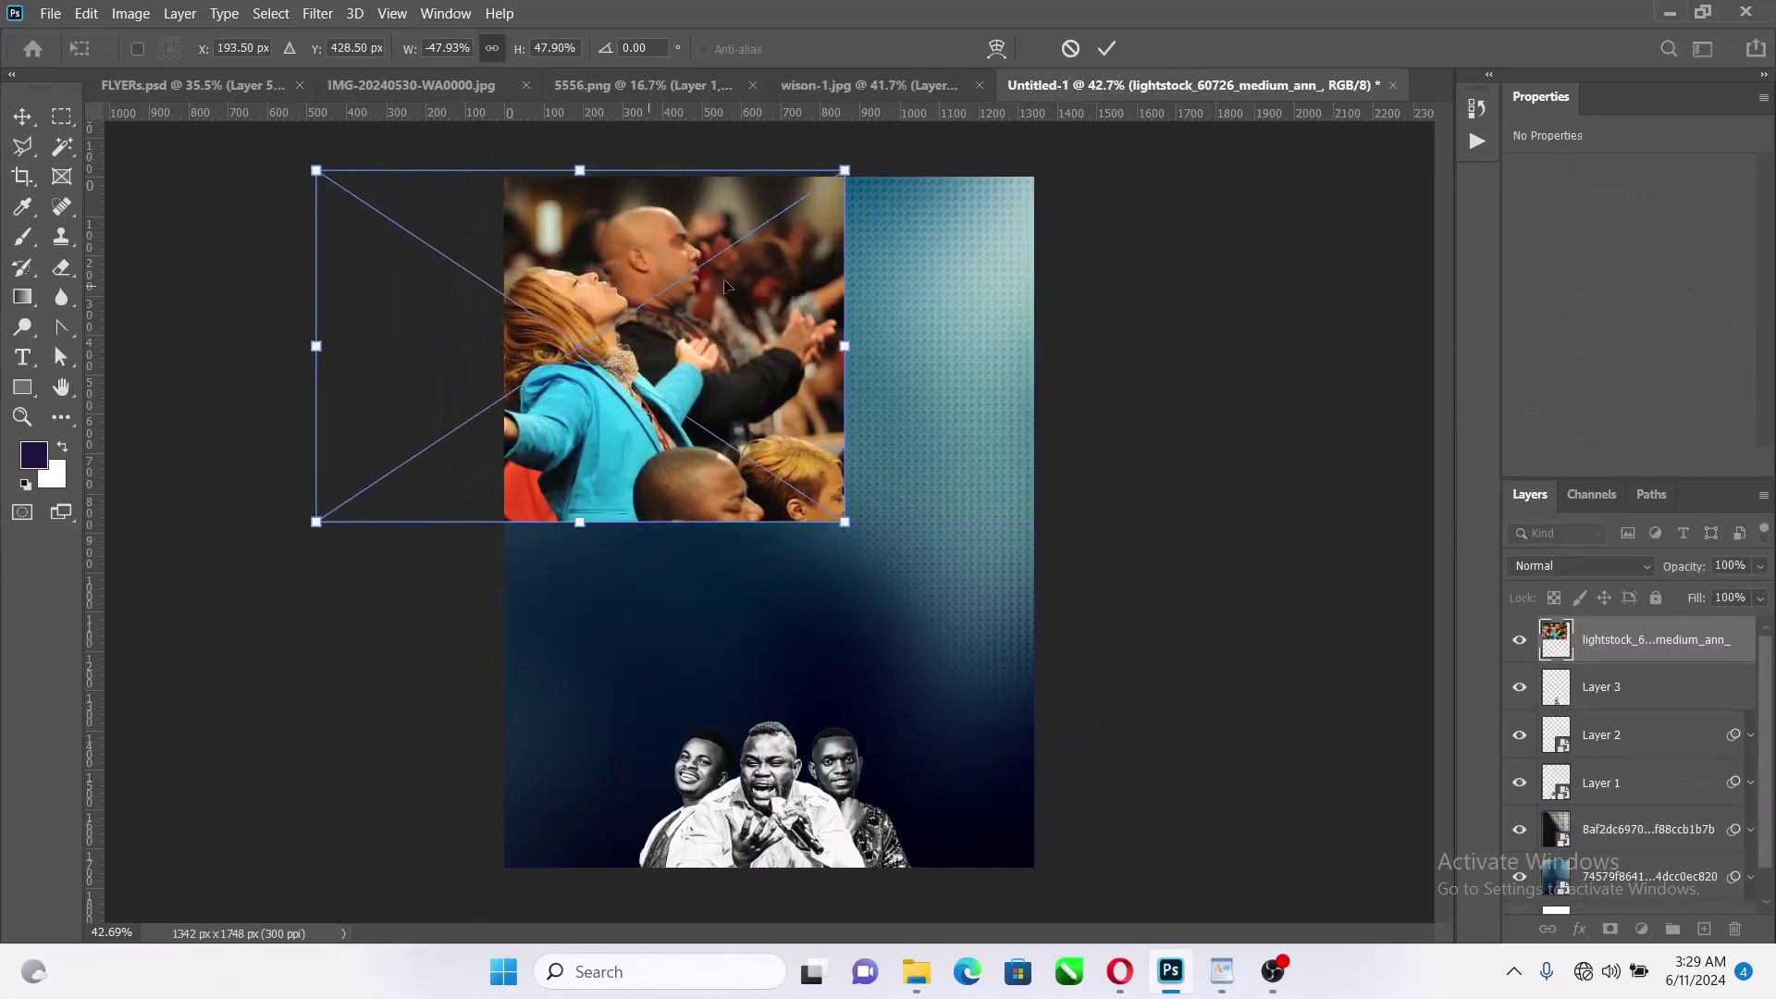
pyautogui.moveTo(856, 343); pyautogui.dragTo(814, 340)
pyautogui.moveTo(603, 382); pyautogui.dragTo(627, 327)
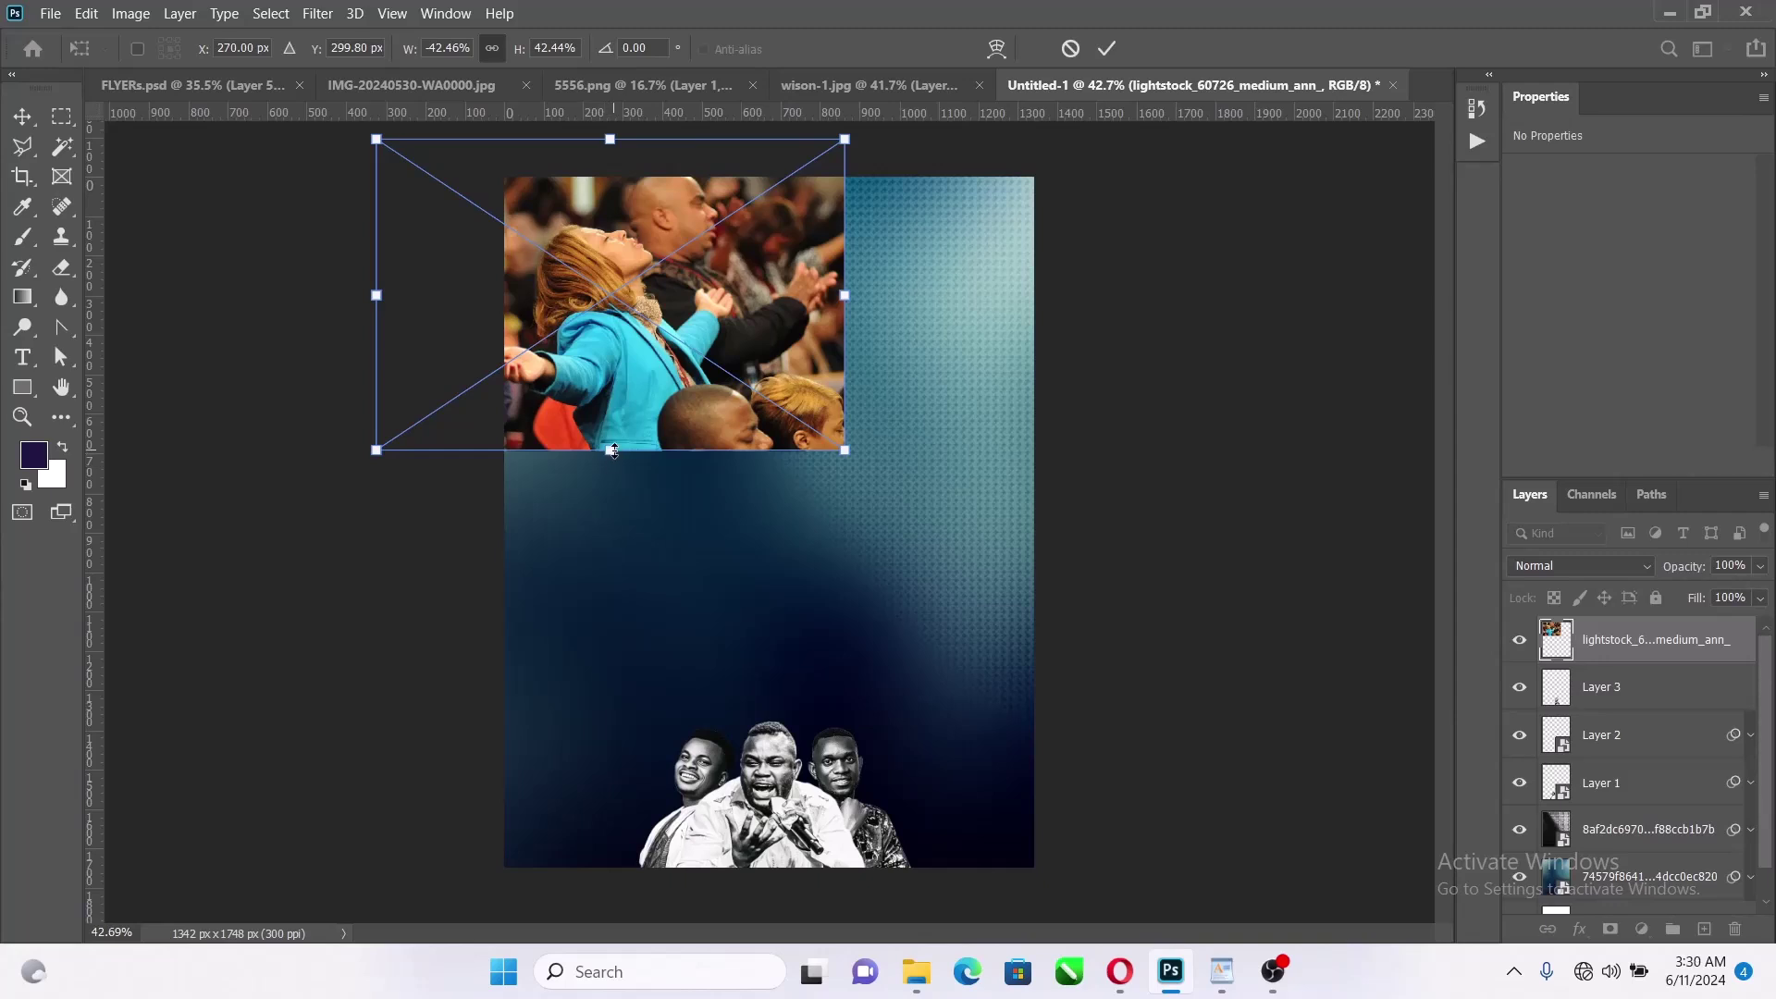
pyautogui.moveTo(621, 445); pyautogui.dragTo(611, 484)
pyautogui.click(1107, 49)
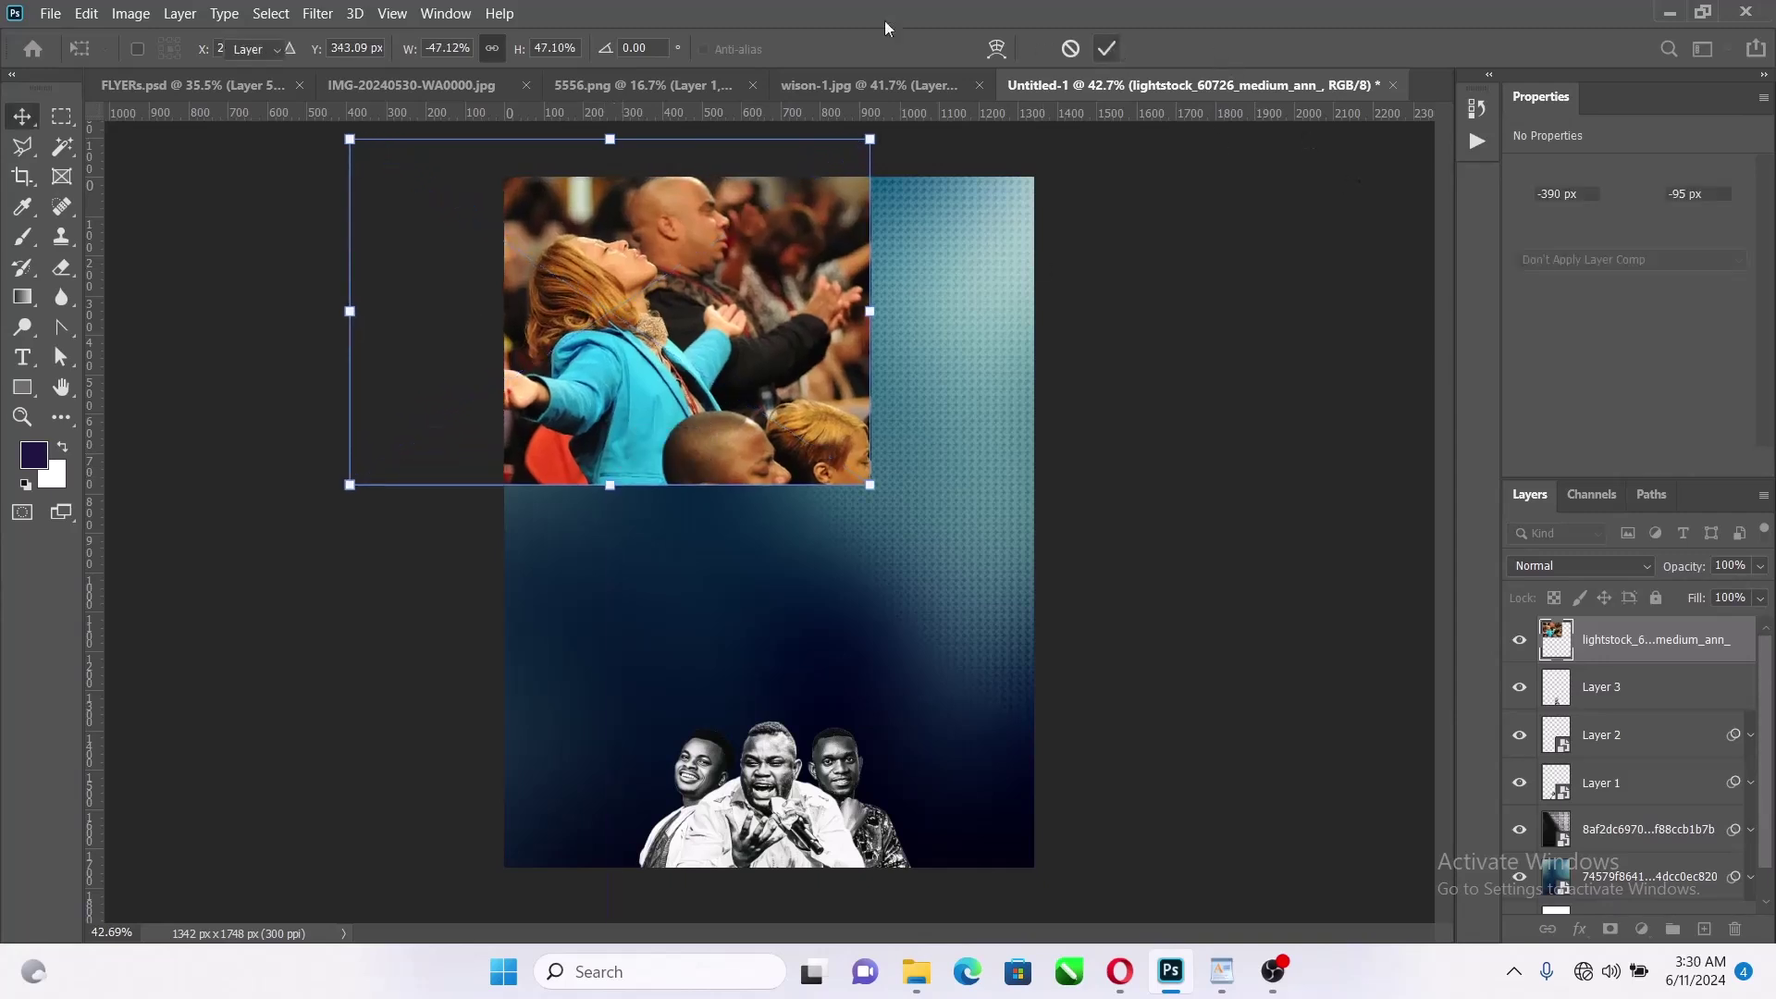
pyautogui.click(317, 13)
# Give the crowd photo a Camera Raw filter: Black & White treatment, contrast +43
pyautogui.click(409, 138)
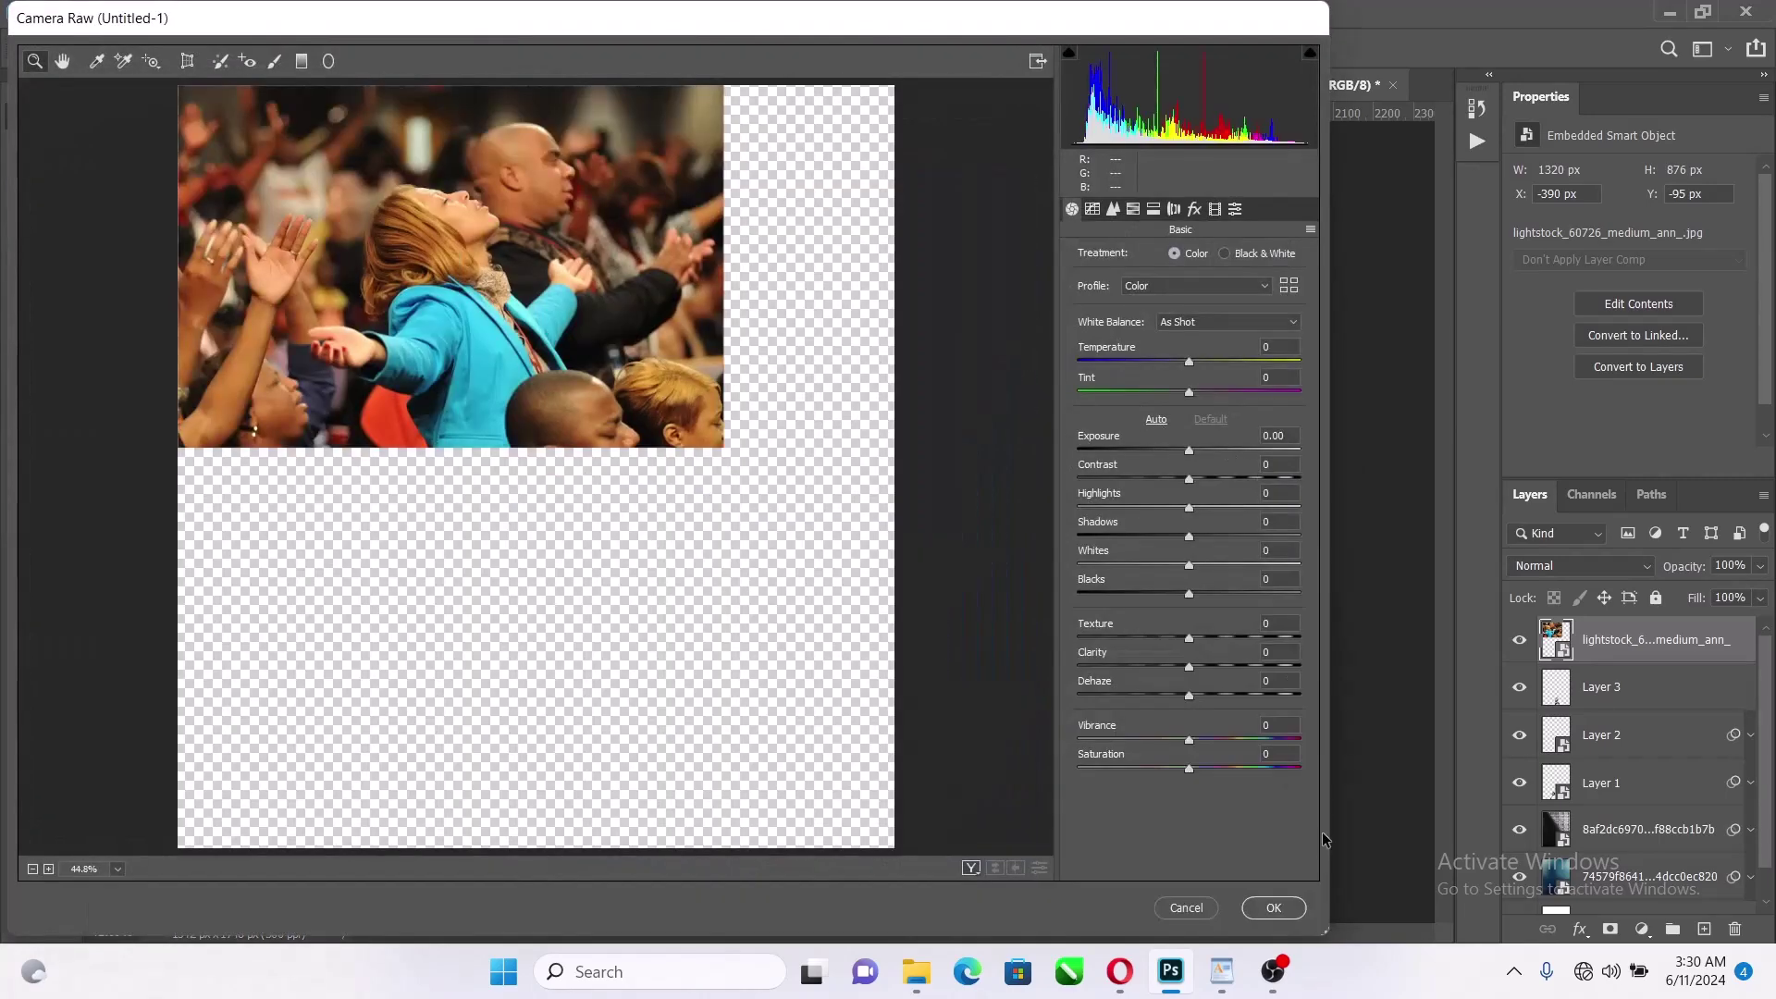
pyautogui.click(1258, 251)
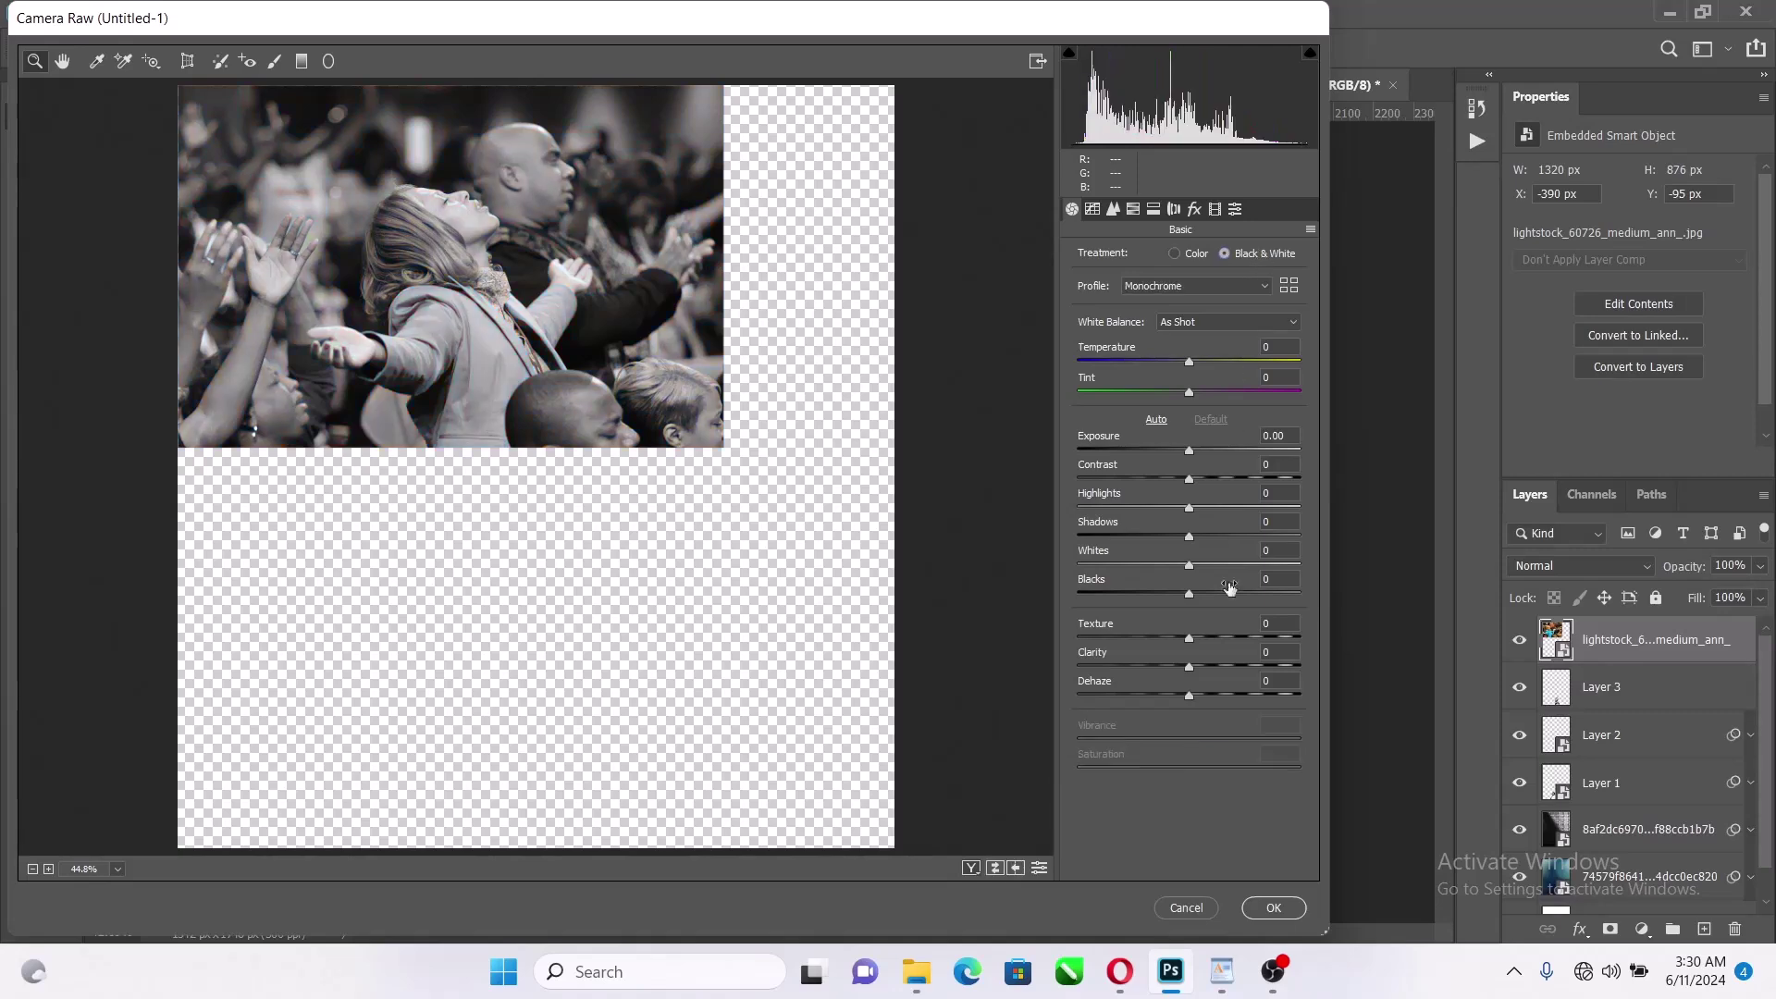
pyautogui.click(1192, 480)
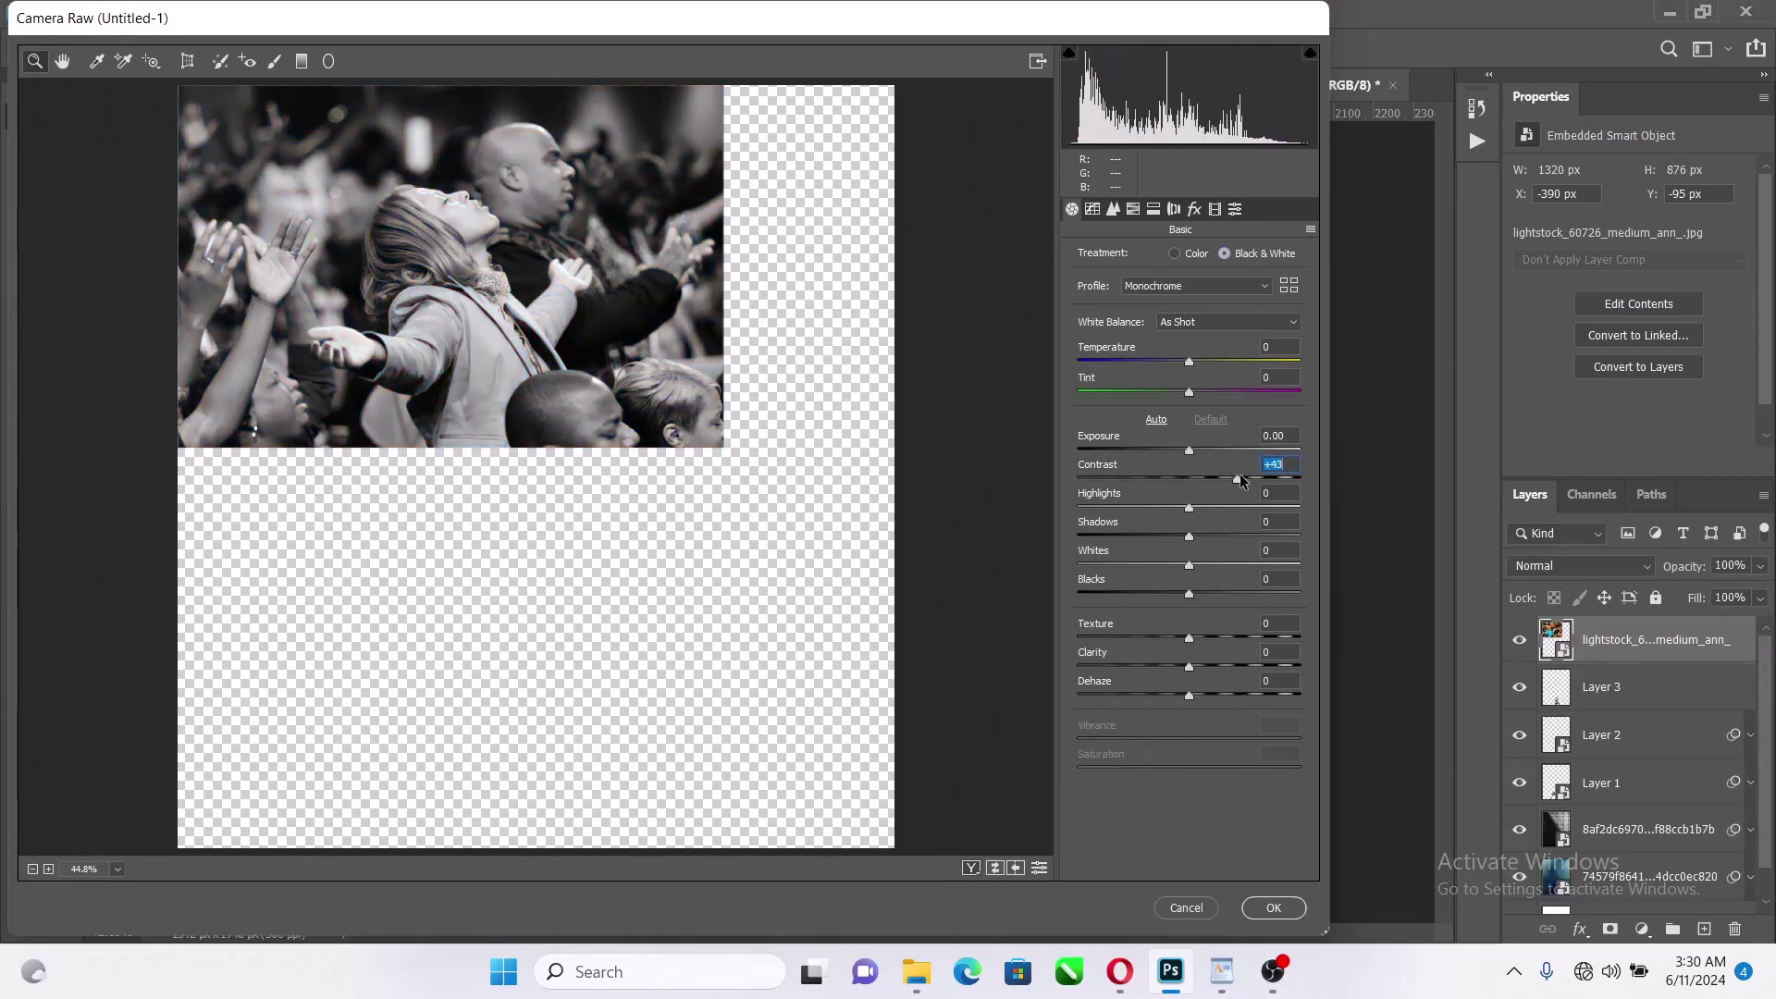
pyautogui.click(1274, 908)
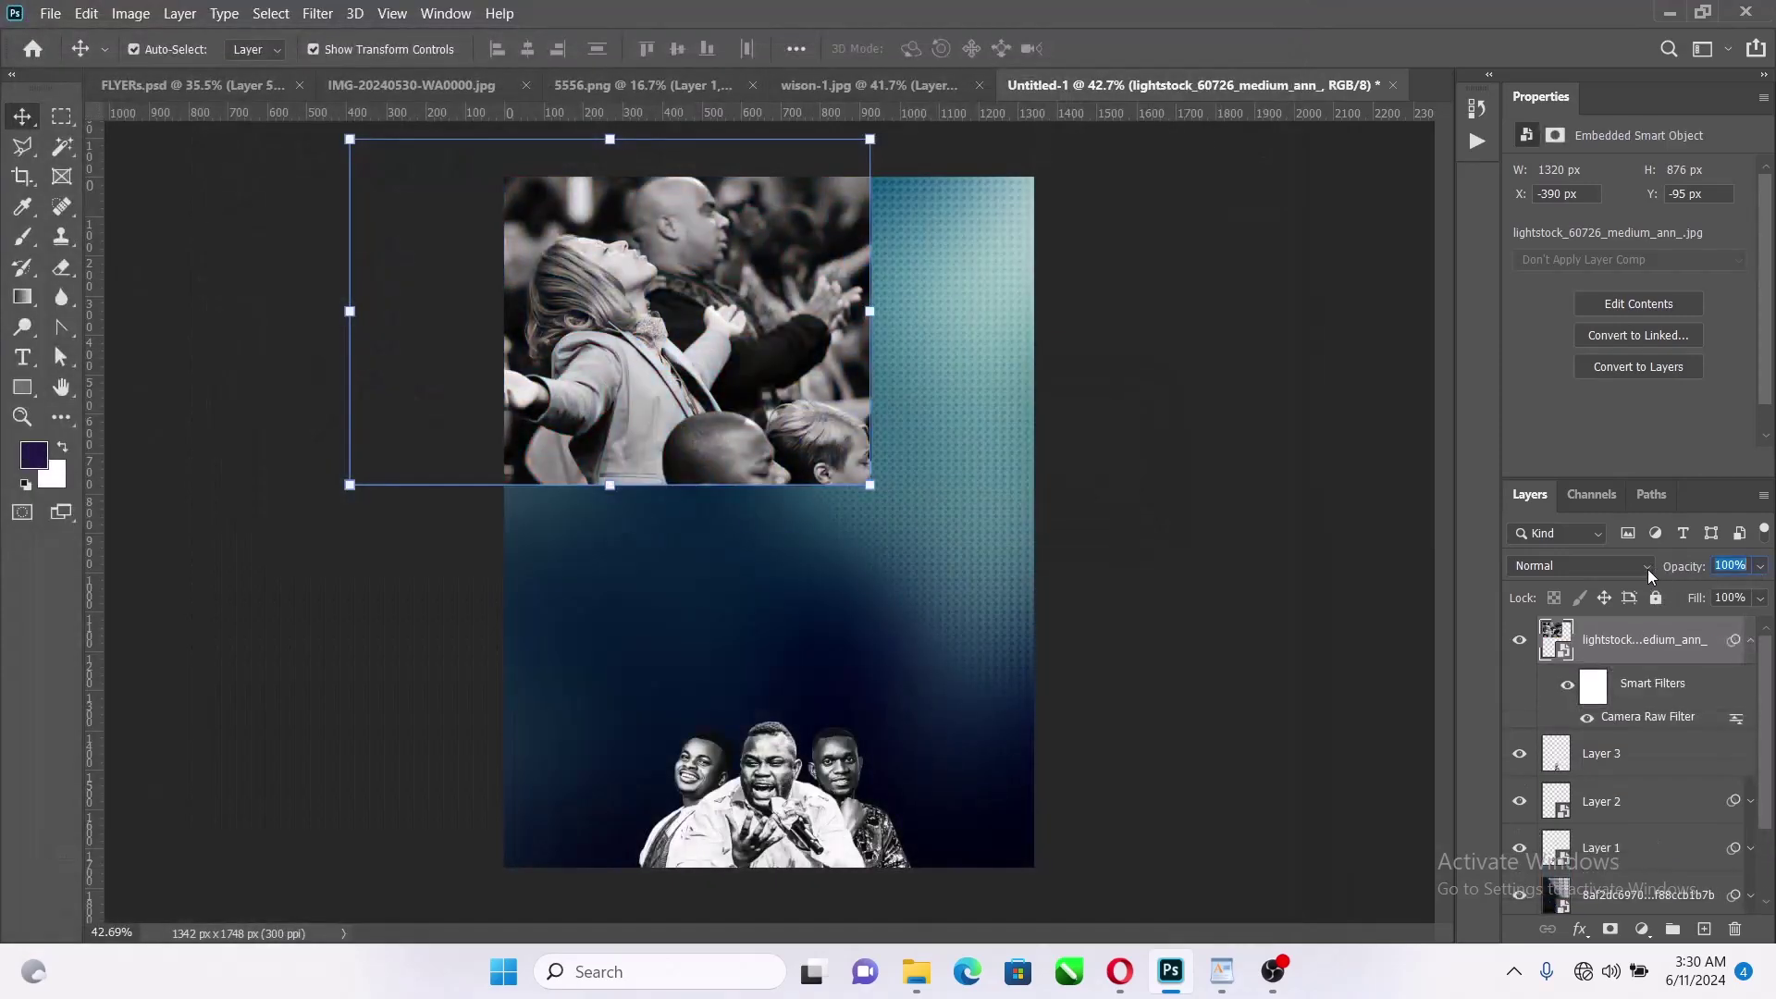
# Blend the crowd photo in Soft Light at 37% opacity and add a layer mask
pyautogui.click(1647, 569)
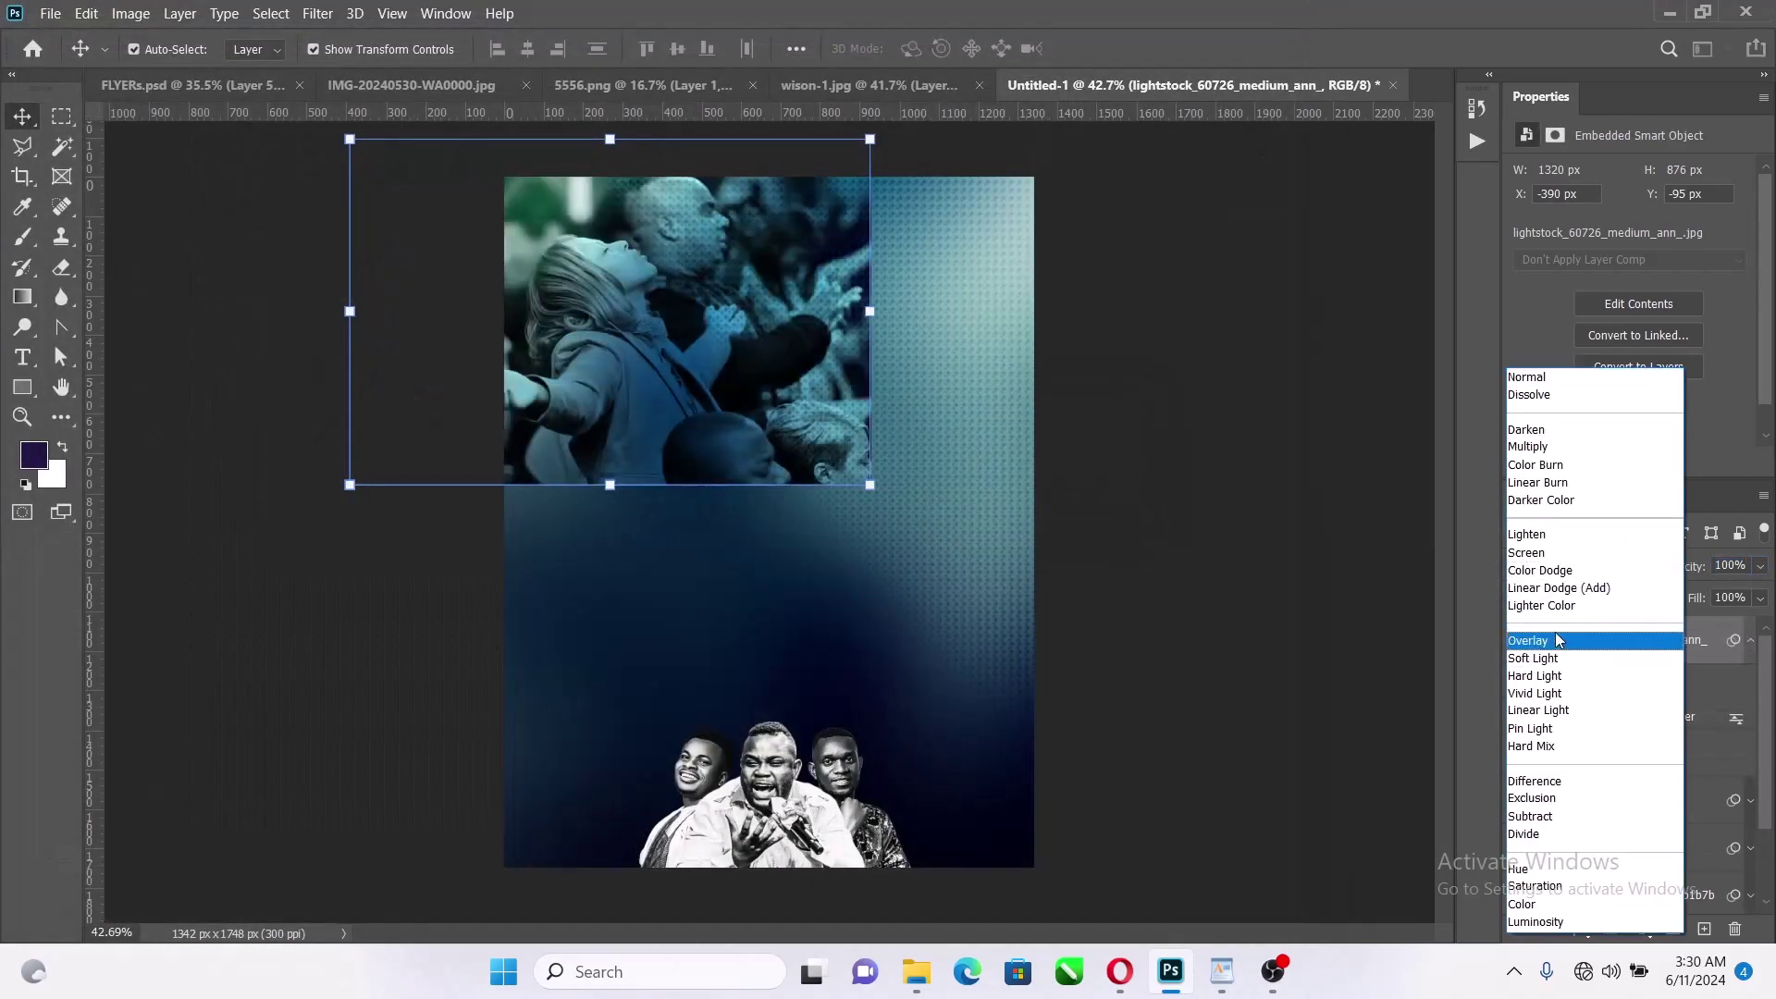
pyautogui.click(1549, 665)
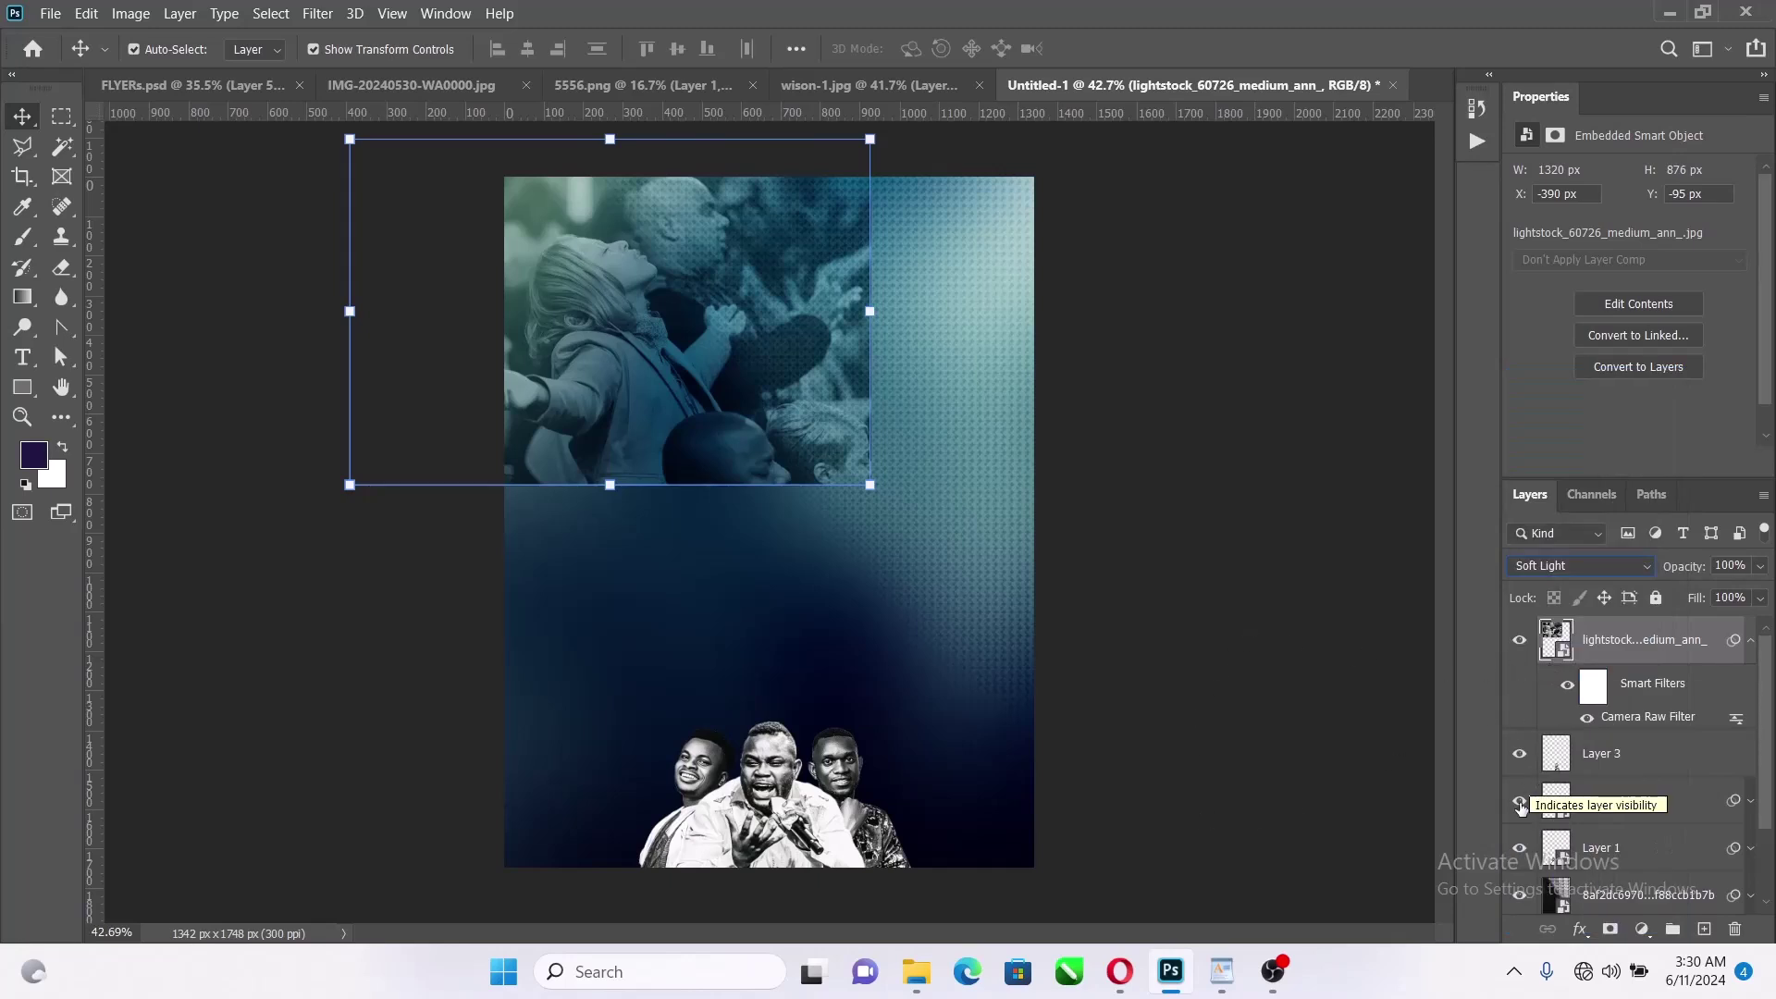
pyautogui.click(1761, 567)
pyautogui.moveTo(1739, 593); pyautogui.dragTo(1695, 593)
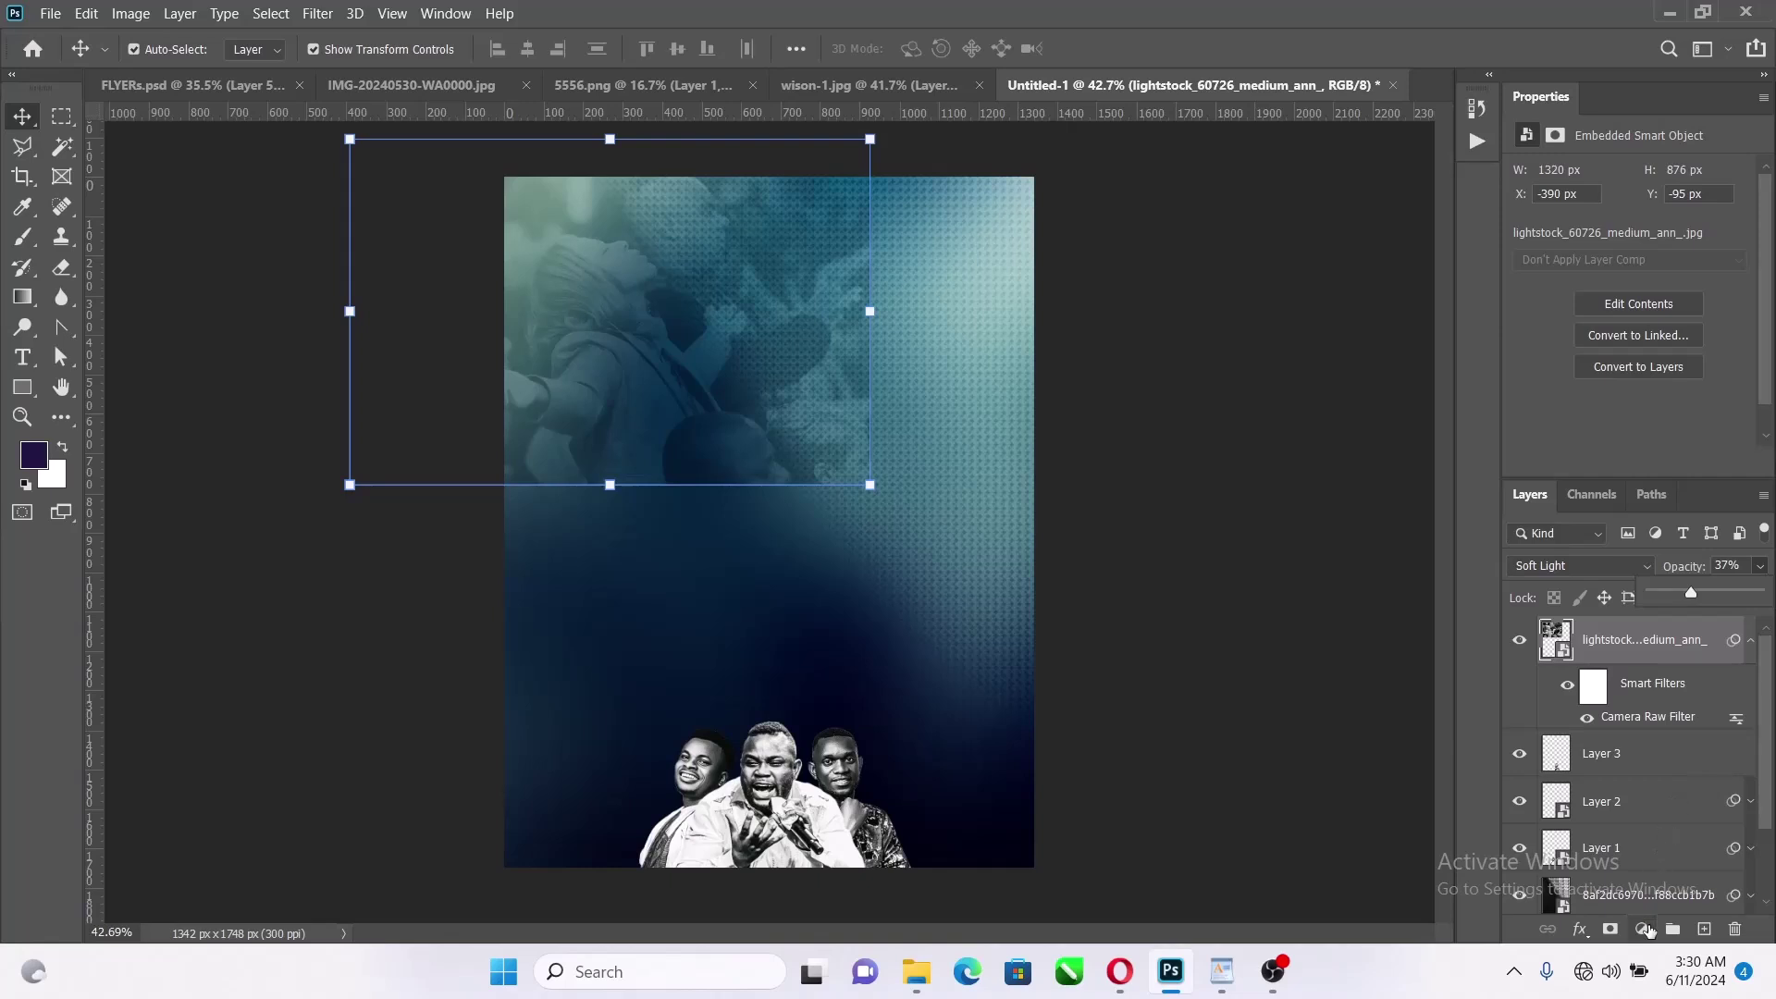
pyautogui.click(1610, 929)
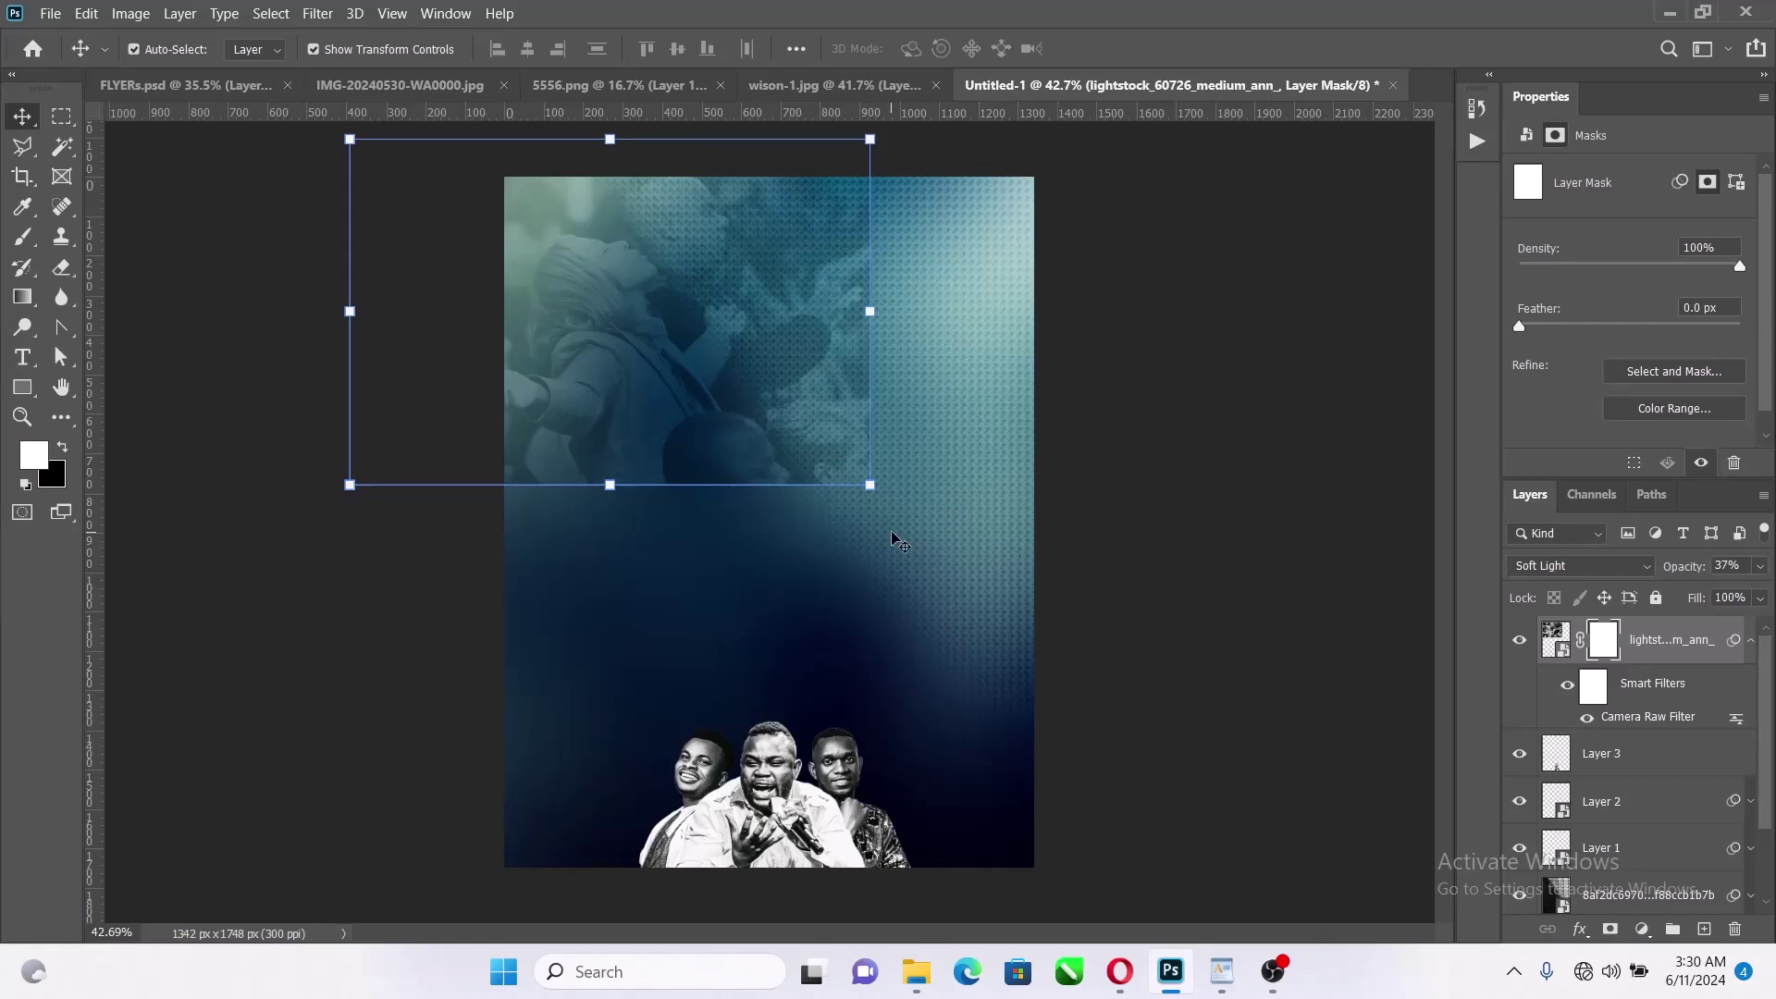
# Paint black on the mask with a 500 px brush to fade the photo's hard edge
pyautogui.press('b')
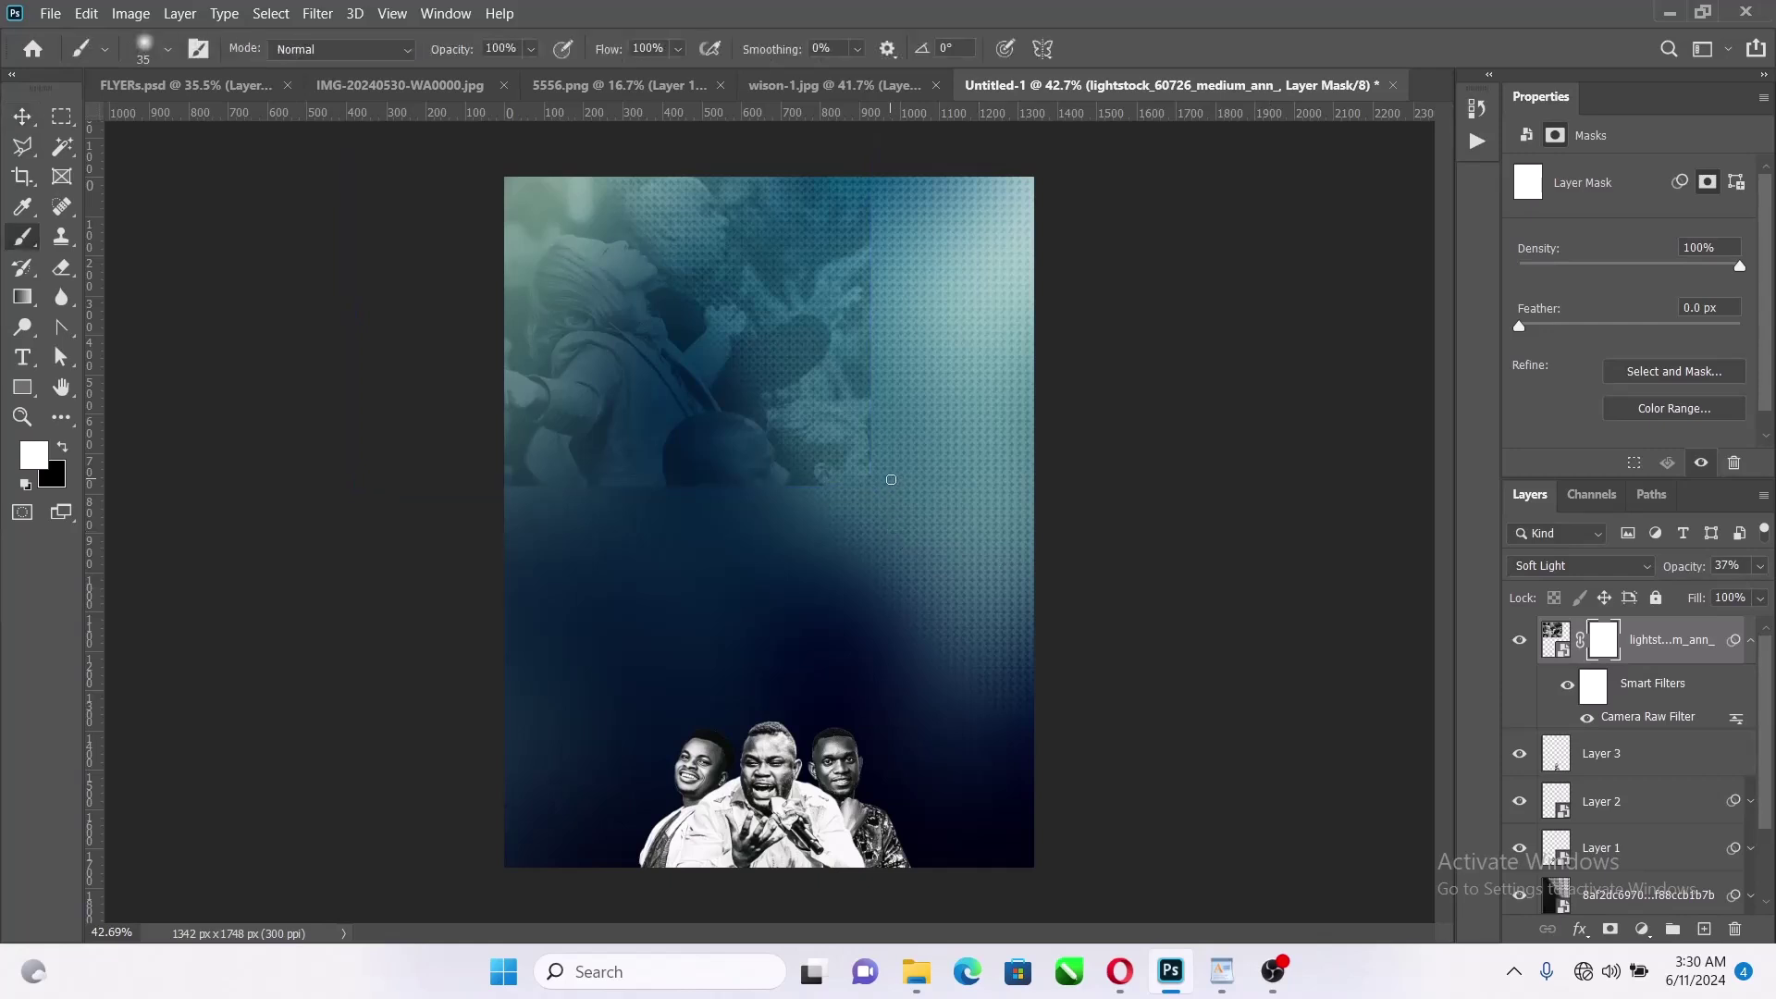
pyautogui.press(']')
pyautogui.press(']')
pyautogui.press(']')
pyautogui.press(']')
pyautogui.press(']')
pyautogui.click(66, 448)
pyautogui.moveTo(915, 228)
pyautogui.mouseDown()
pyautogui.moveTo(875, 500)
pyautogui.moveTo(654, 555)
pyautogui.moveTo(456, 543)
pyautogui.moveTo(824, 508)
pyautogui.moveTo(857, 448)
pyautogui.mouseUp()
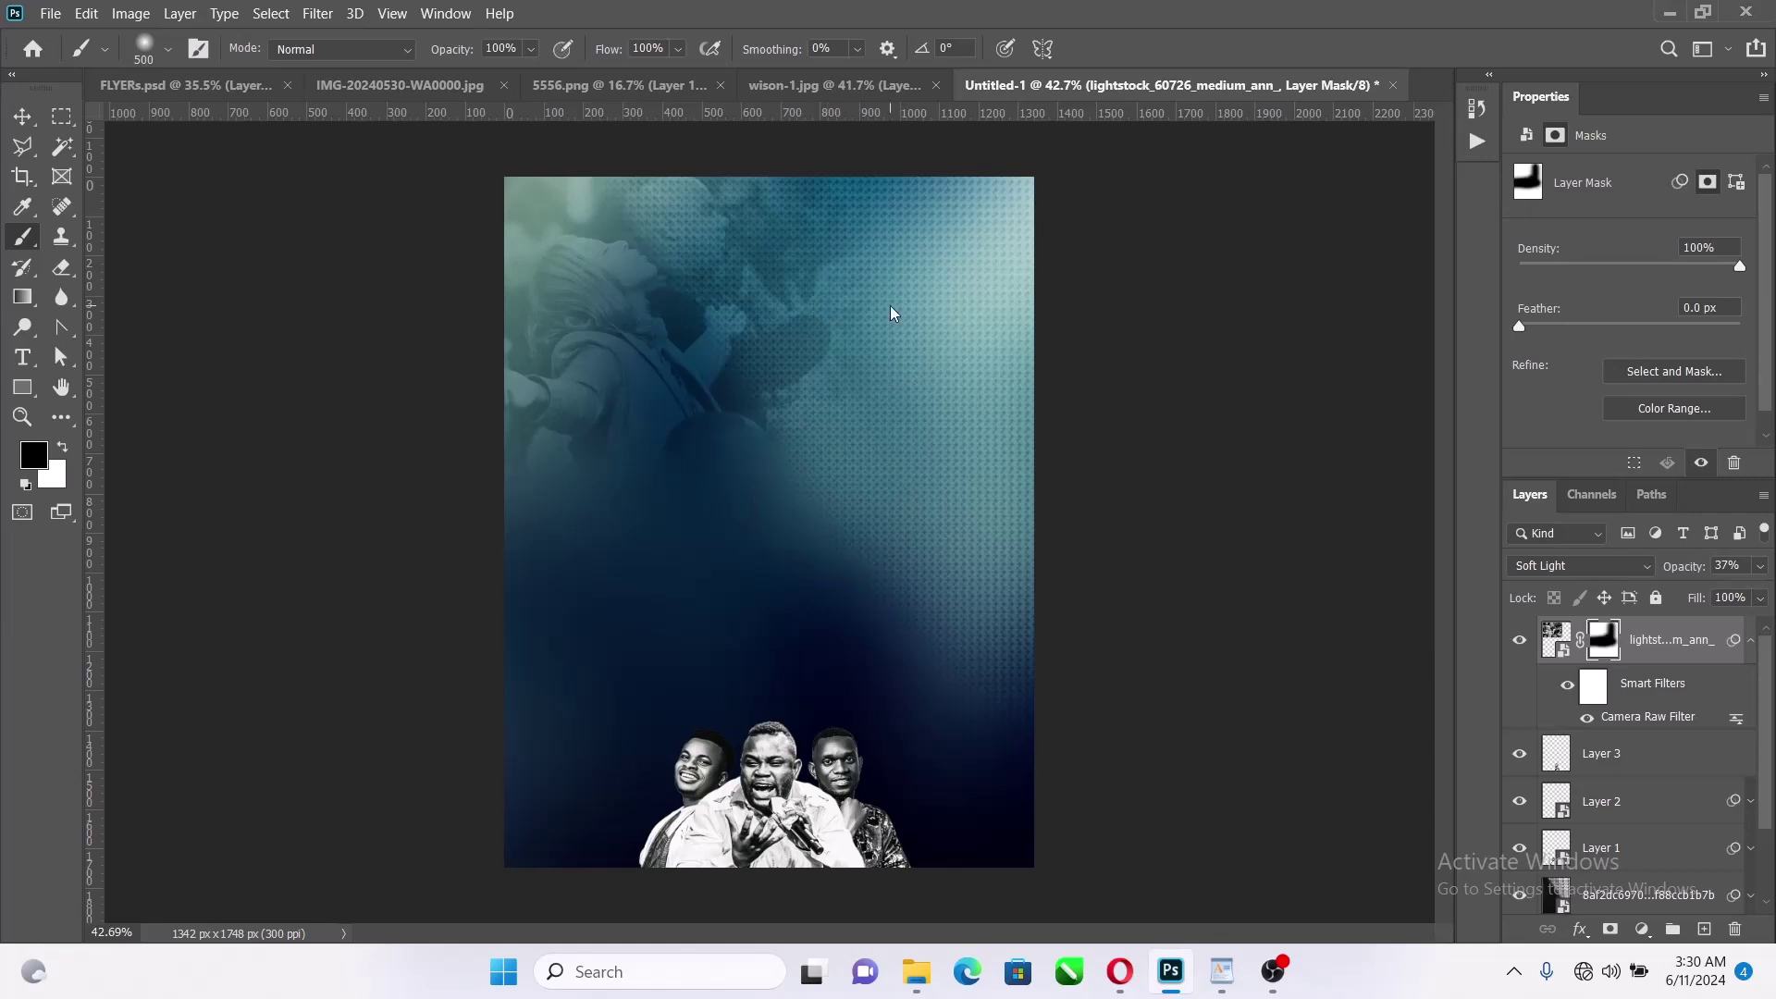
# Nudge the crowd photo slightly upward and commit the transform
pyautogui.click(23, 120)
pyautogui.moveTo(615, 354); pyautogui.dragTo(615, 346)
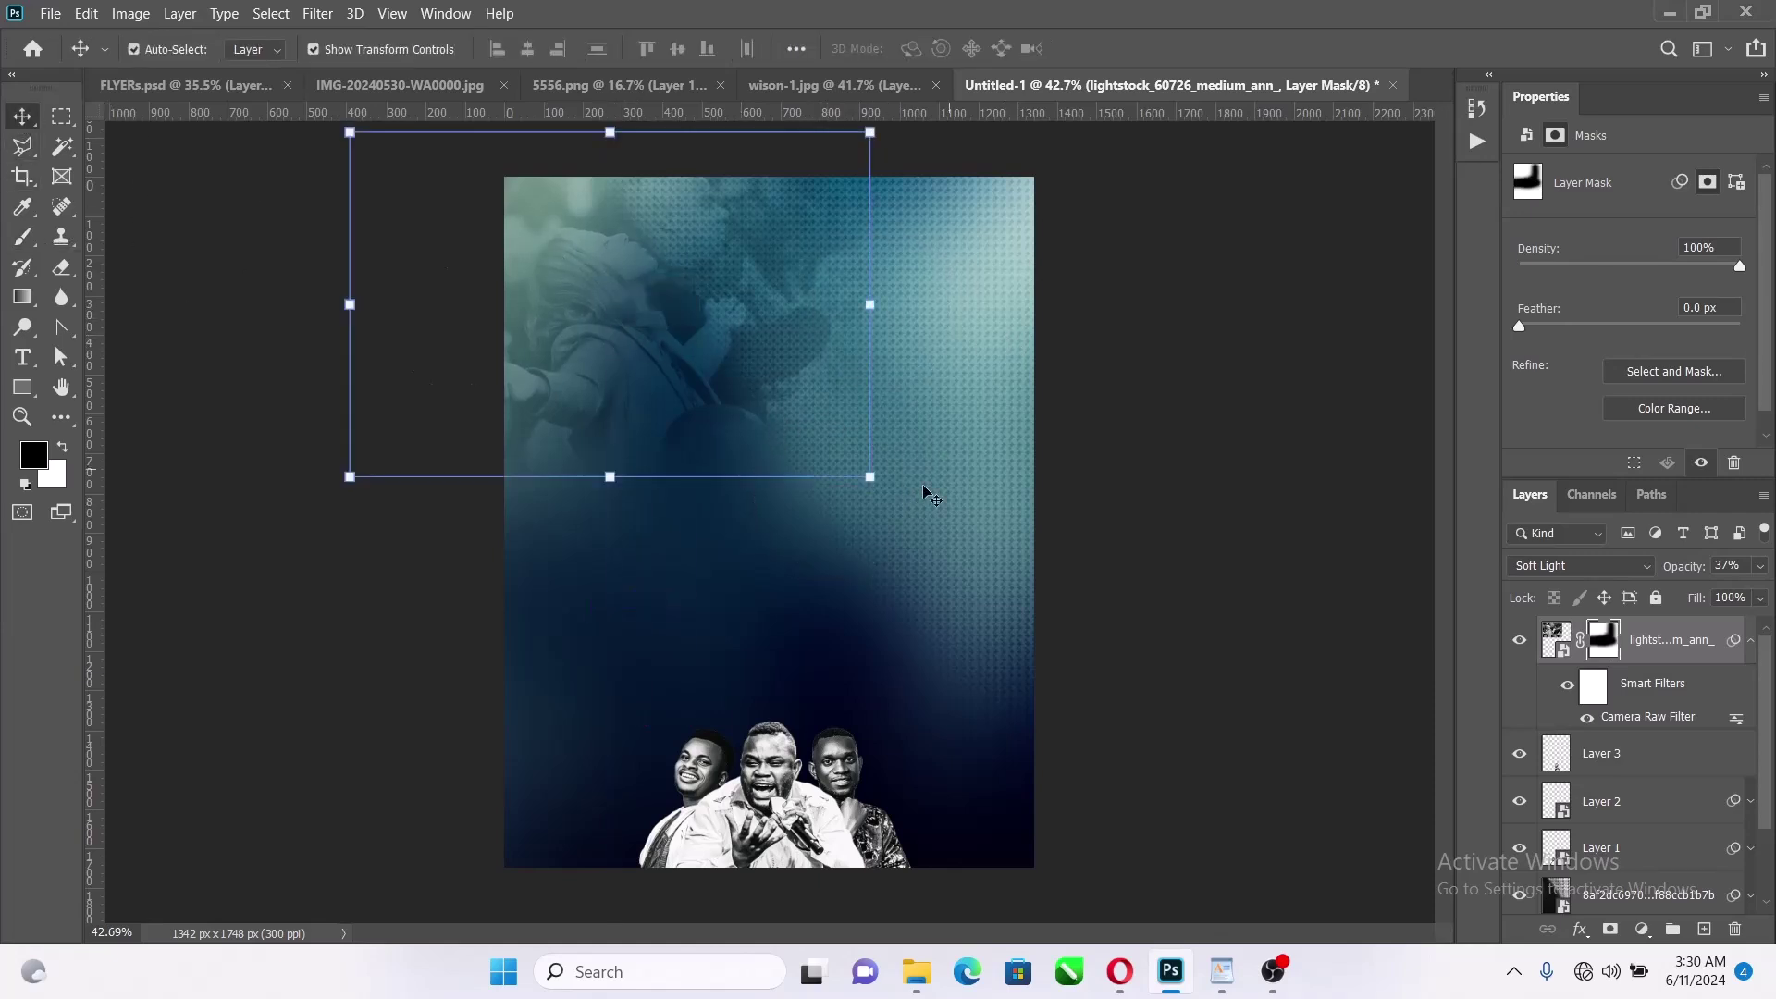
pyautogui.click(872, 480)
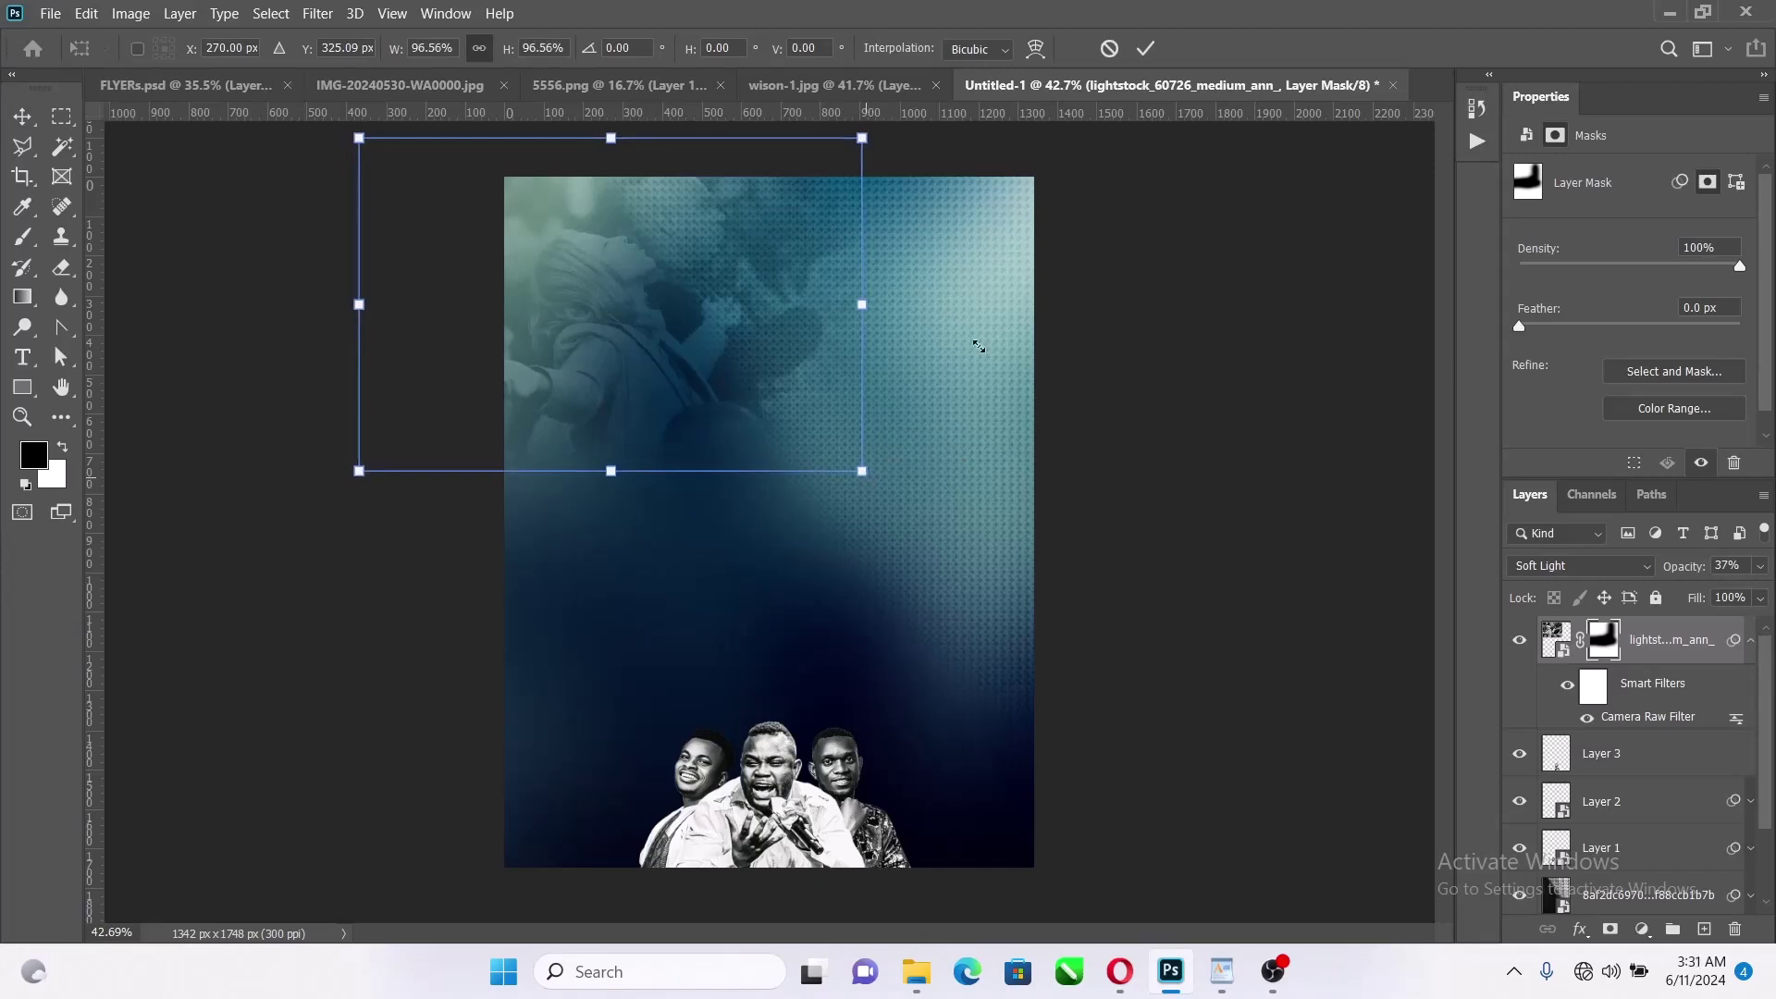
pyautogui.press('Return')
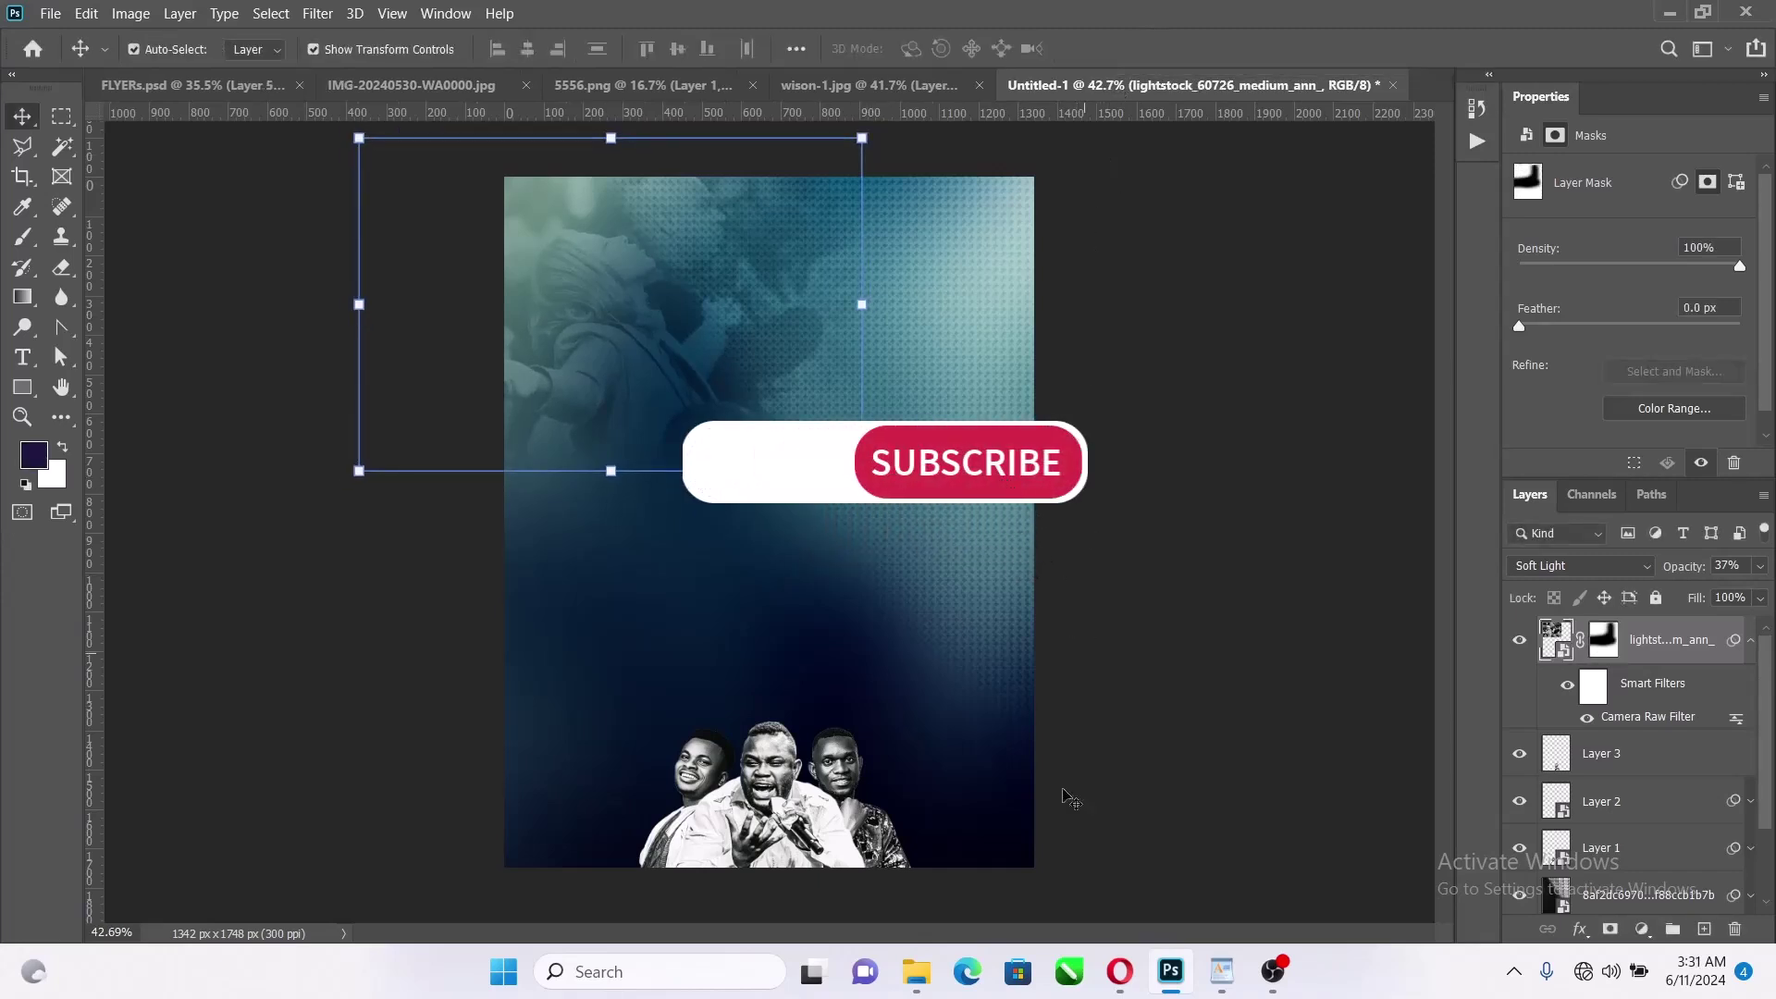
pyautogui.click(1360, 467)
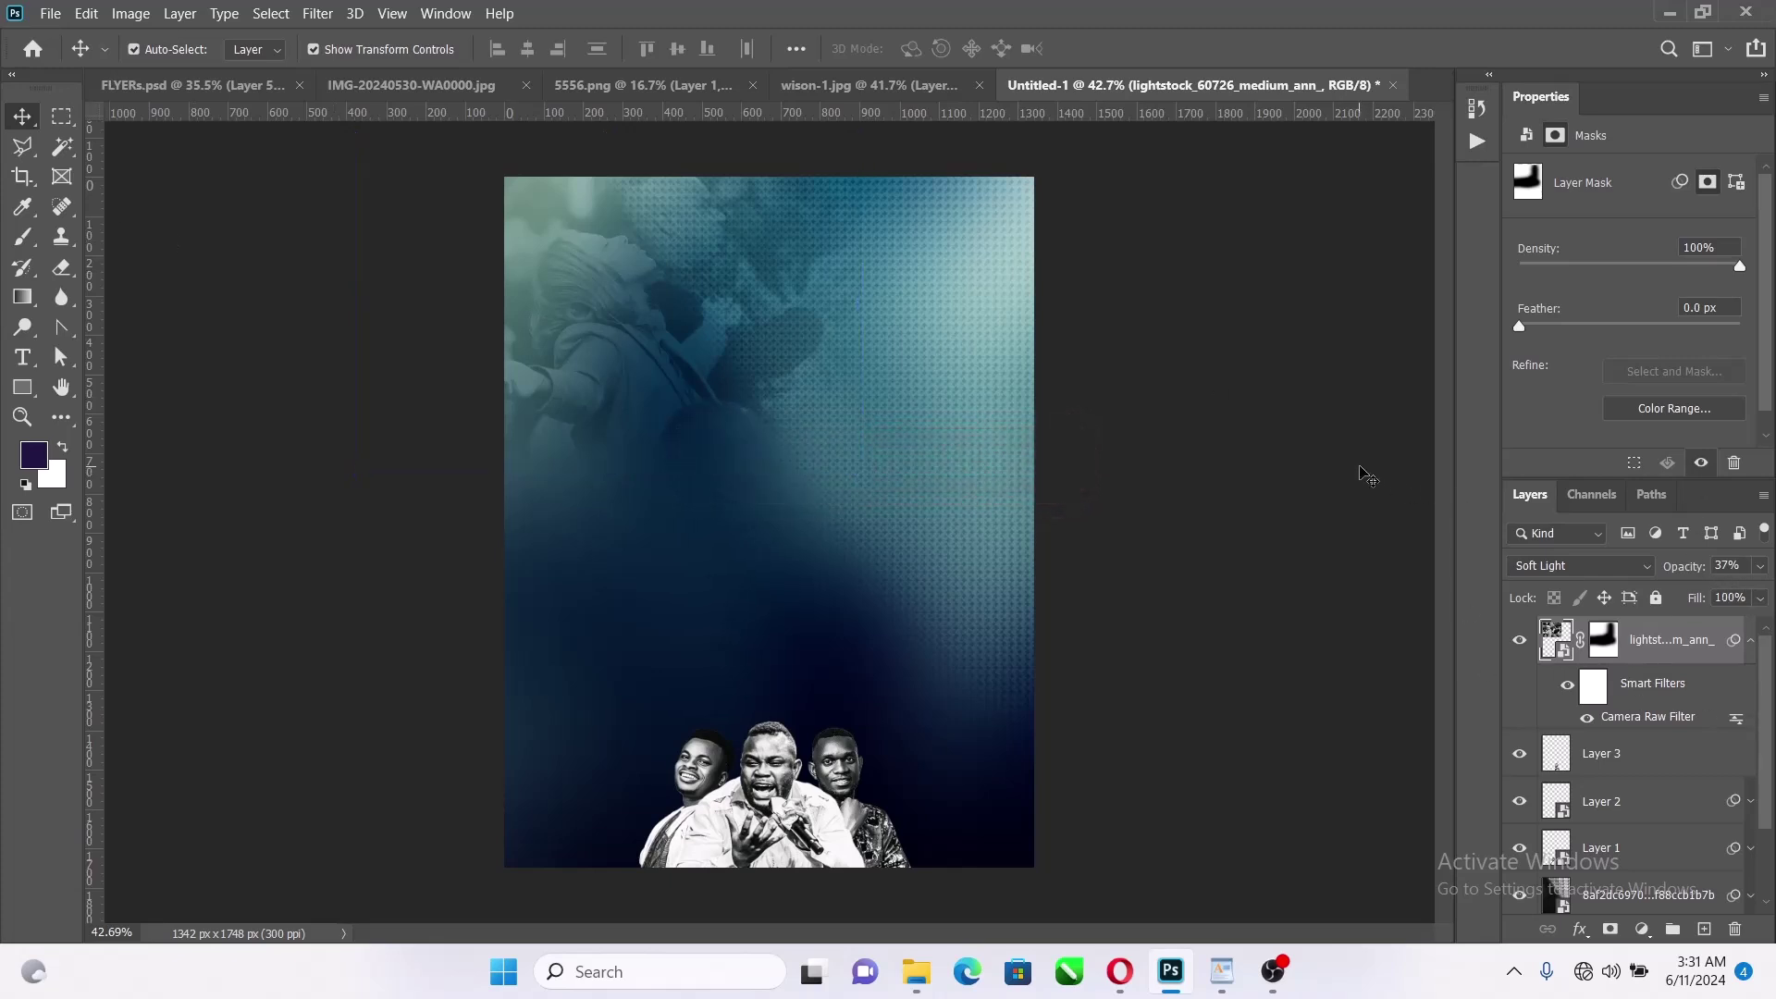
# Place the iStock-540573358 praying-man image from Come to Pass into the flyer
pyautogui.click(916, 971)
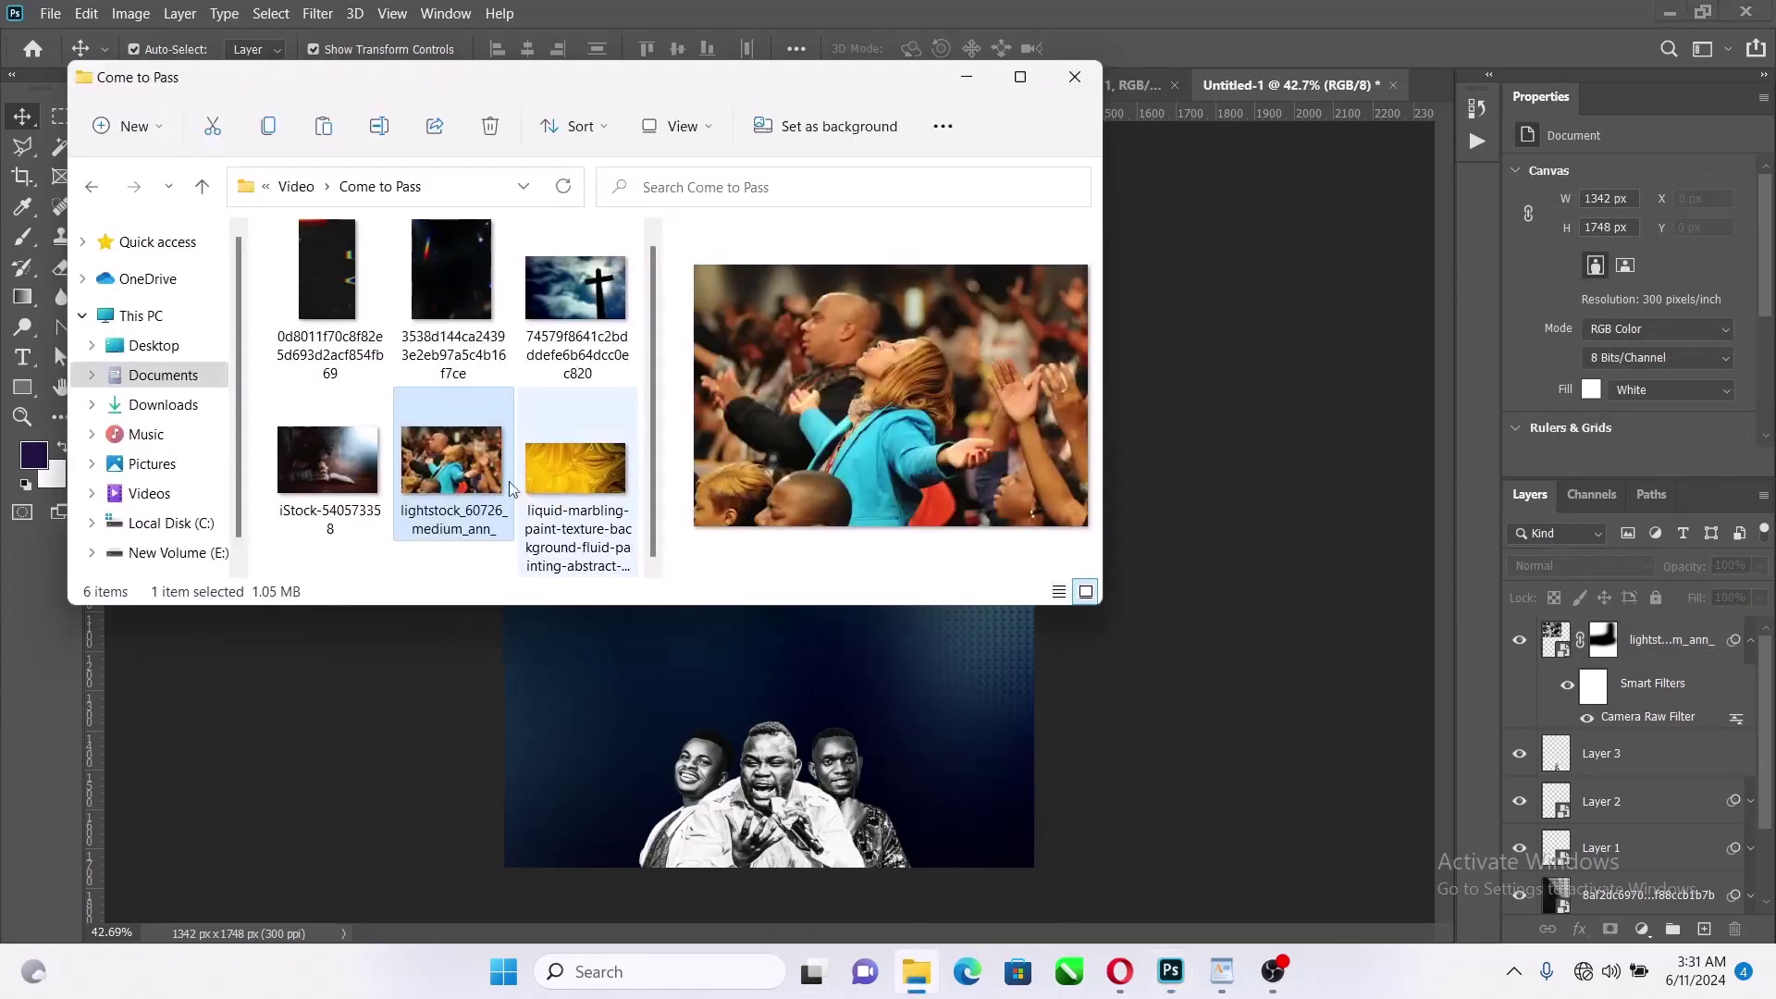
pyautogui.click(318, 461)
pyautogui.moveTo(314, 470); pyautogui.dragTo(758, 681)
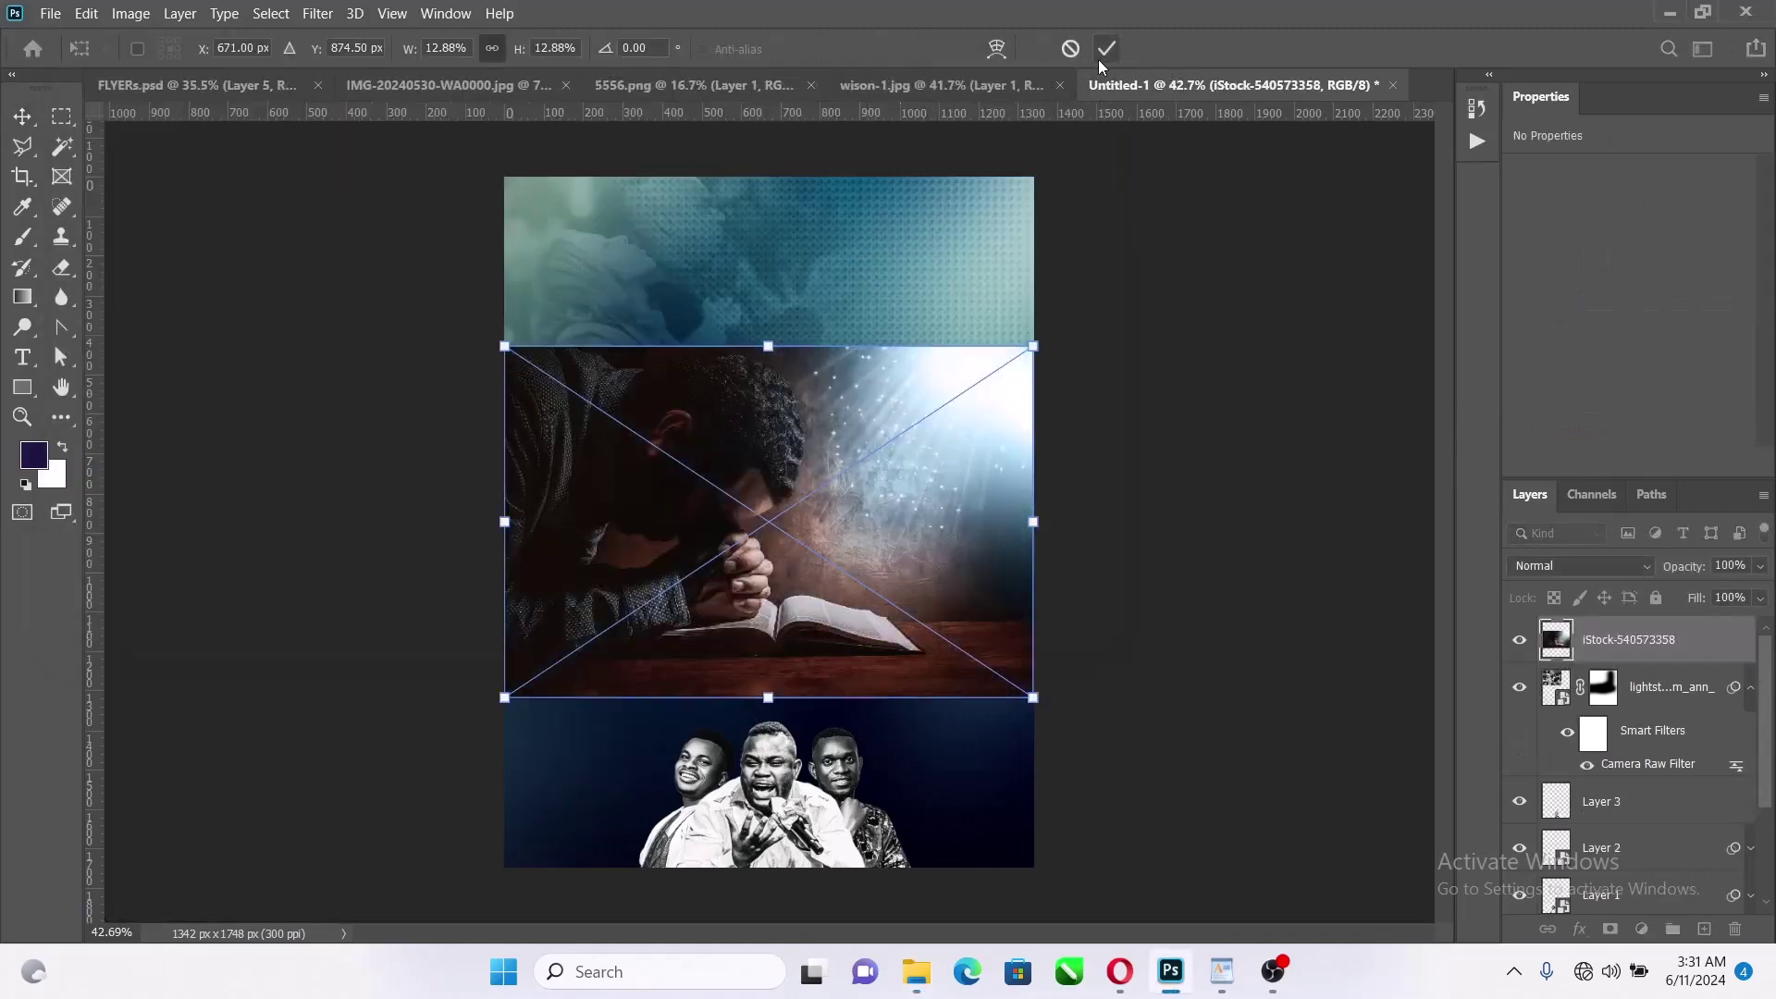
# Flip the praying-man photo horizontally, shrink it to 889 × 593 px and place it above the three men
pyautogui.rightClick(819, 506)
pyautogui.click(916, 858)
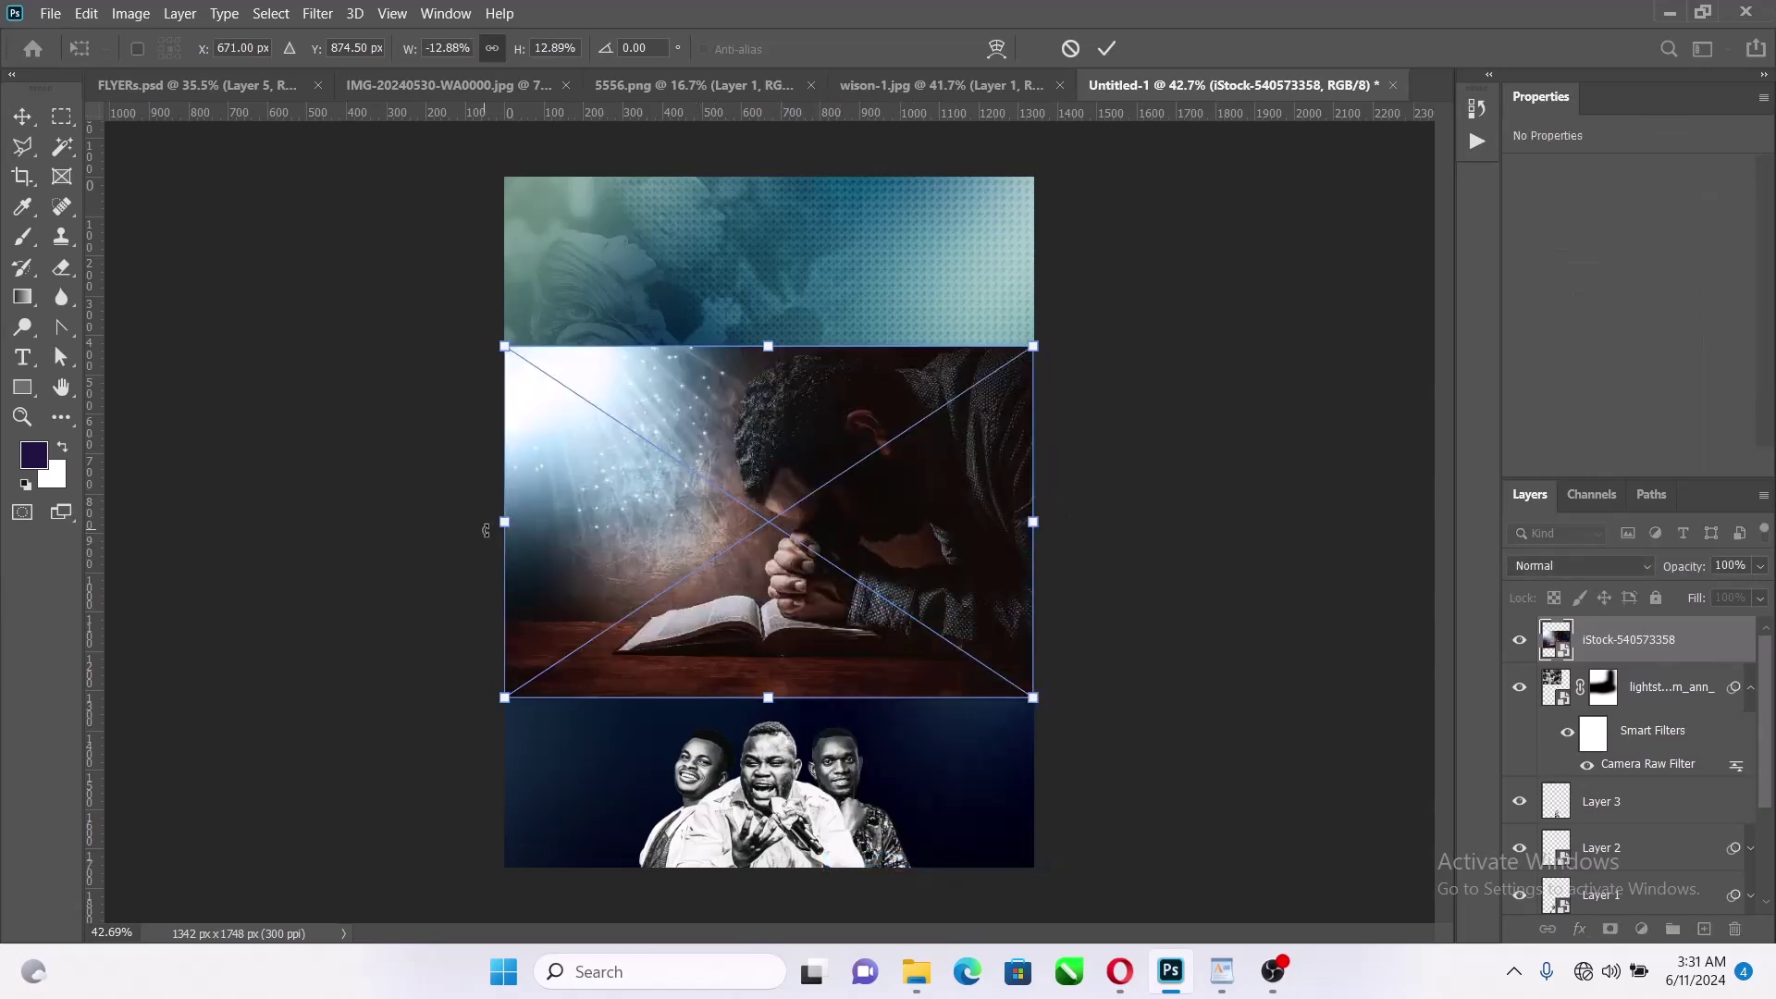
pyautogui.moveTo(485, 530); pyautogui.dragTo(708, 518)
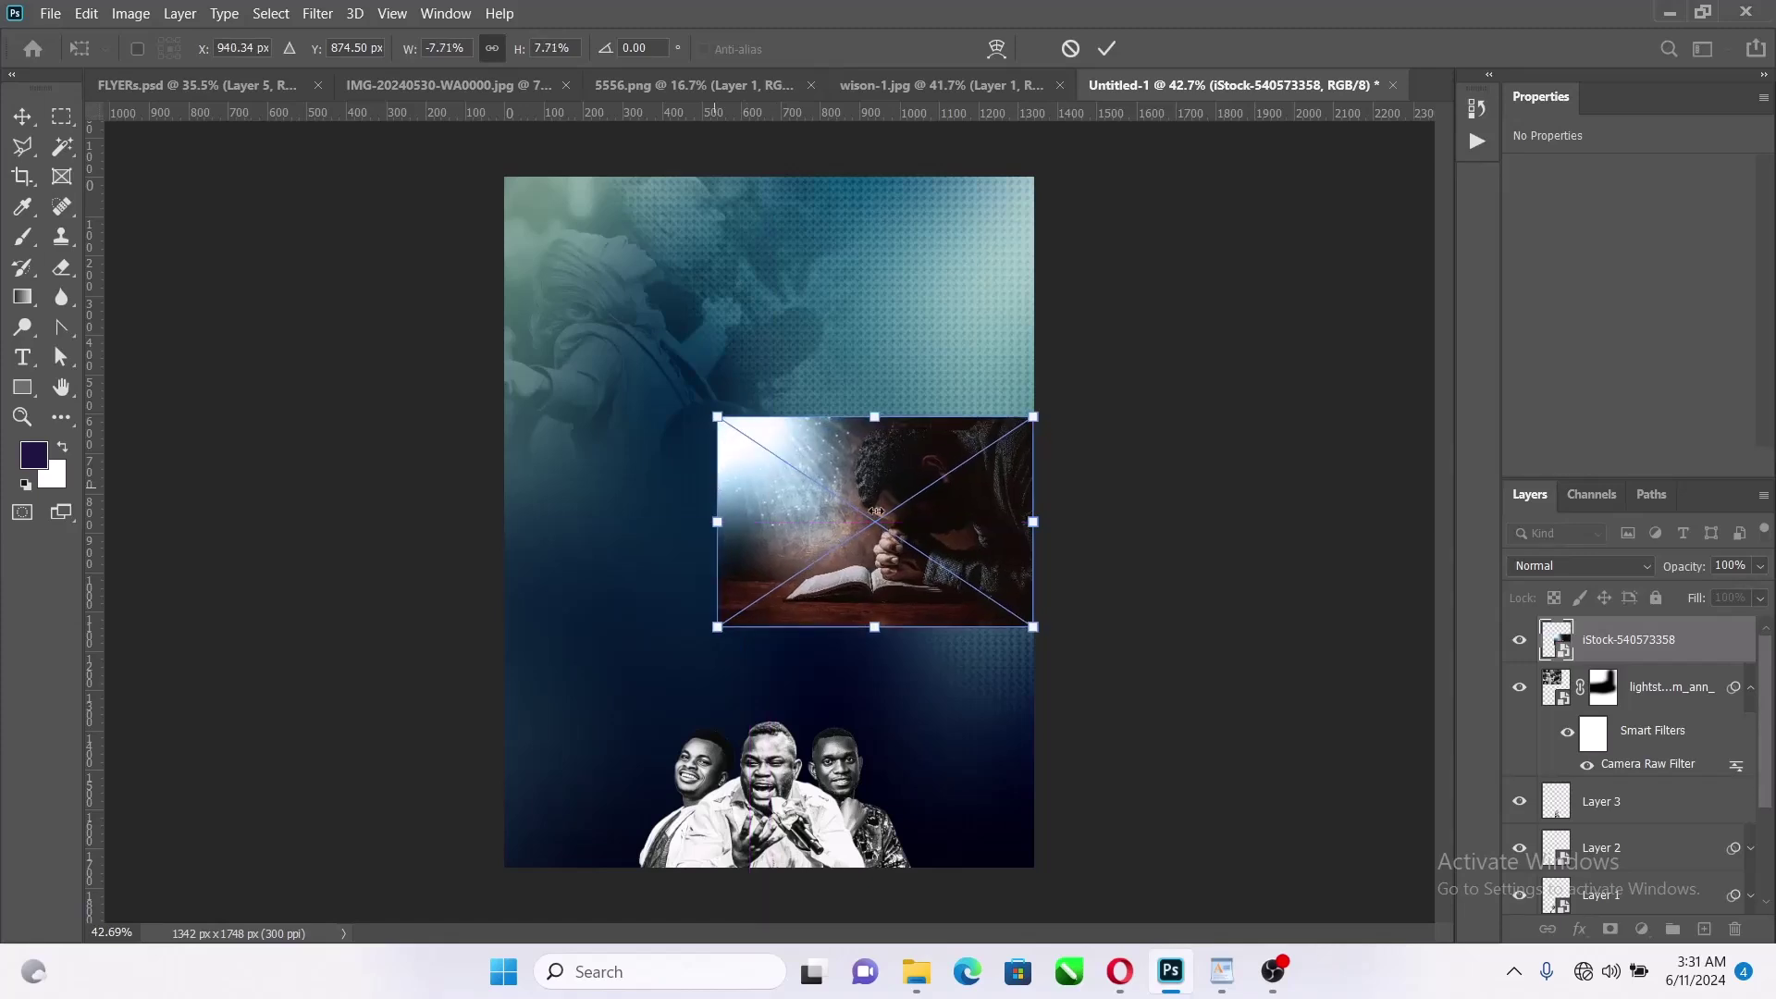
pyautogui.moveTo(941, 500); pyautogui.dragTo(983, 565)
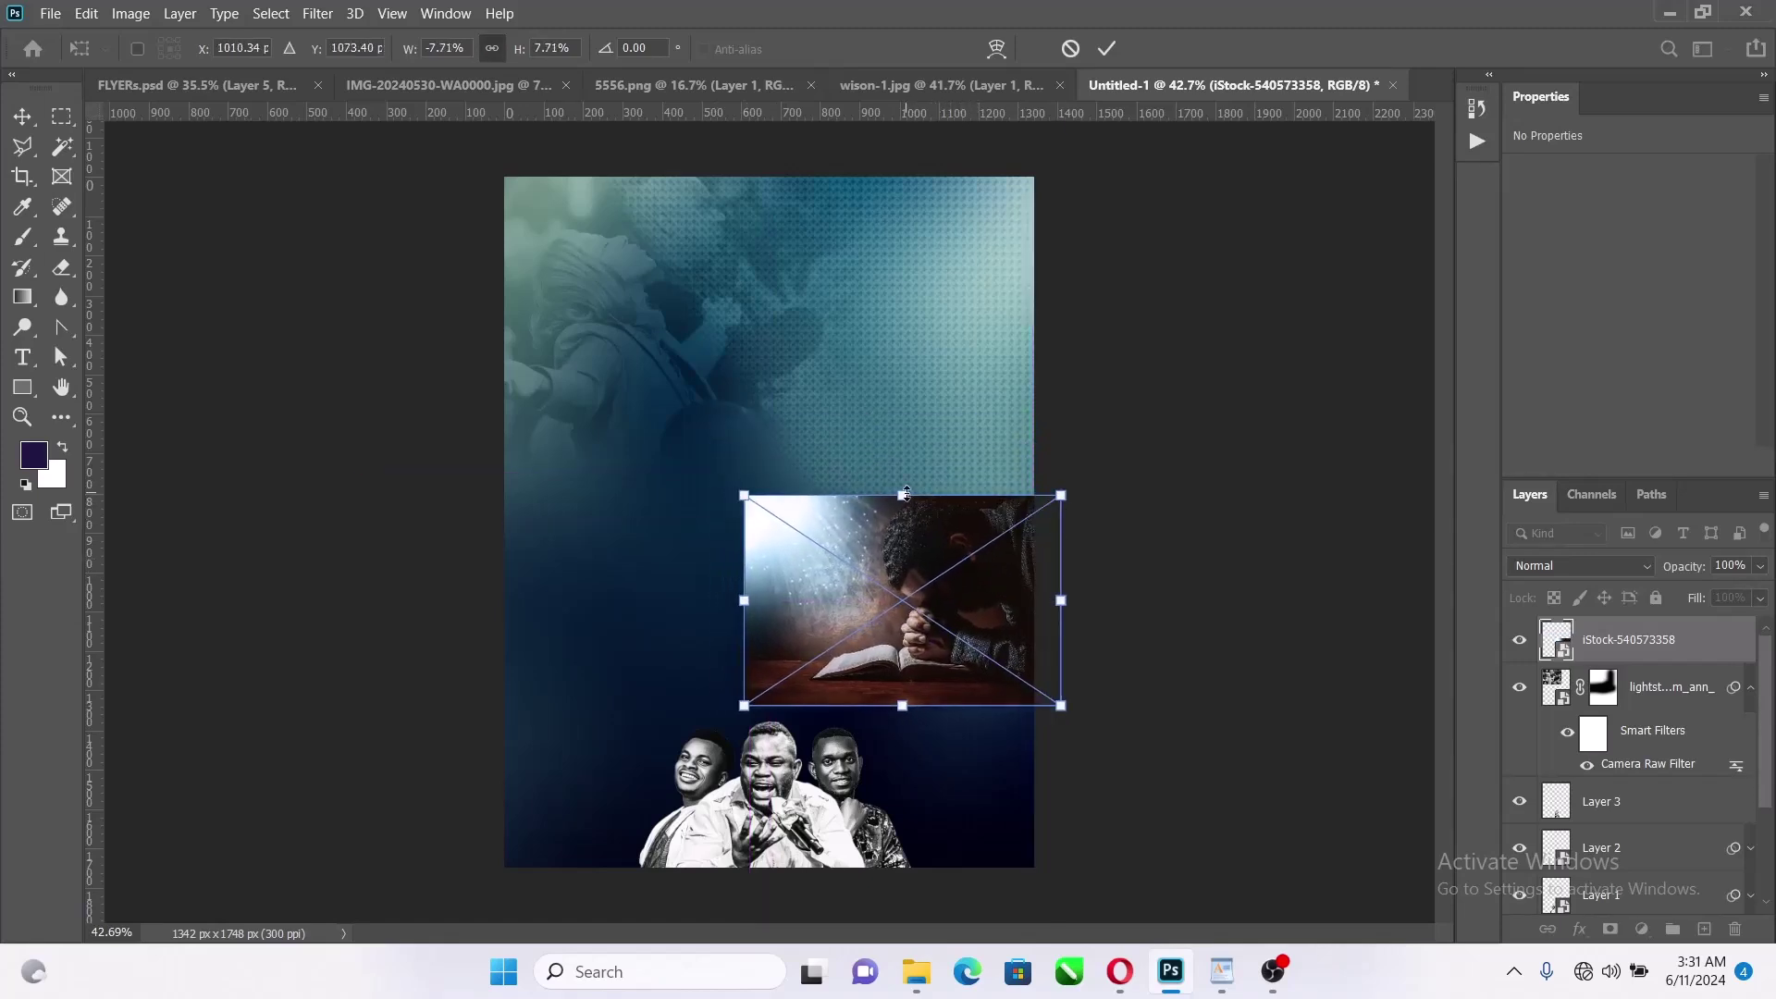
pyautogui.moveTo(906, 493); pyautogui.dragTo(910, 468)
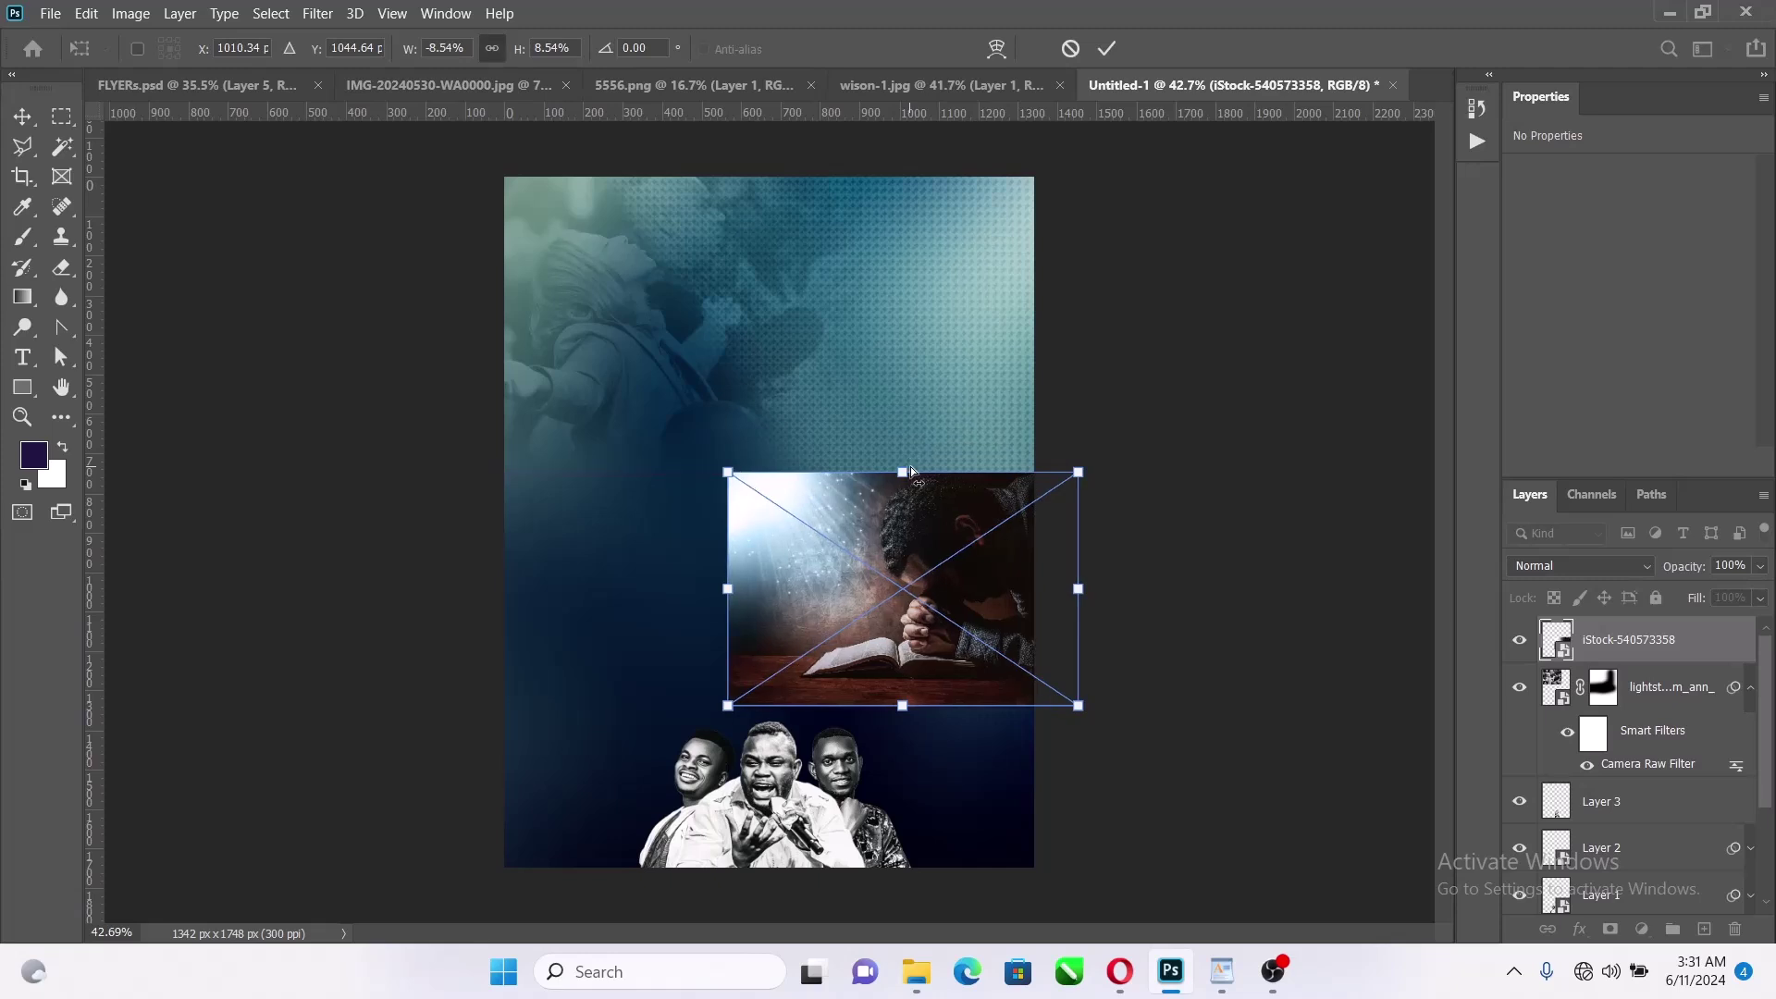
pyautogui.click(1106, 51)
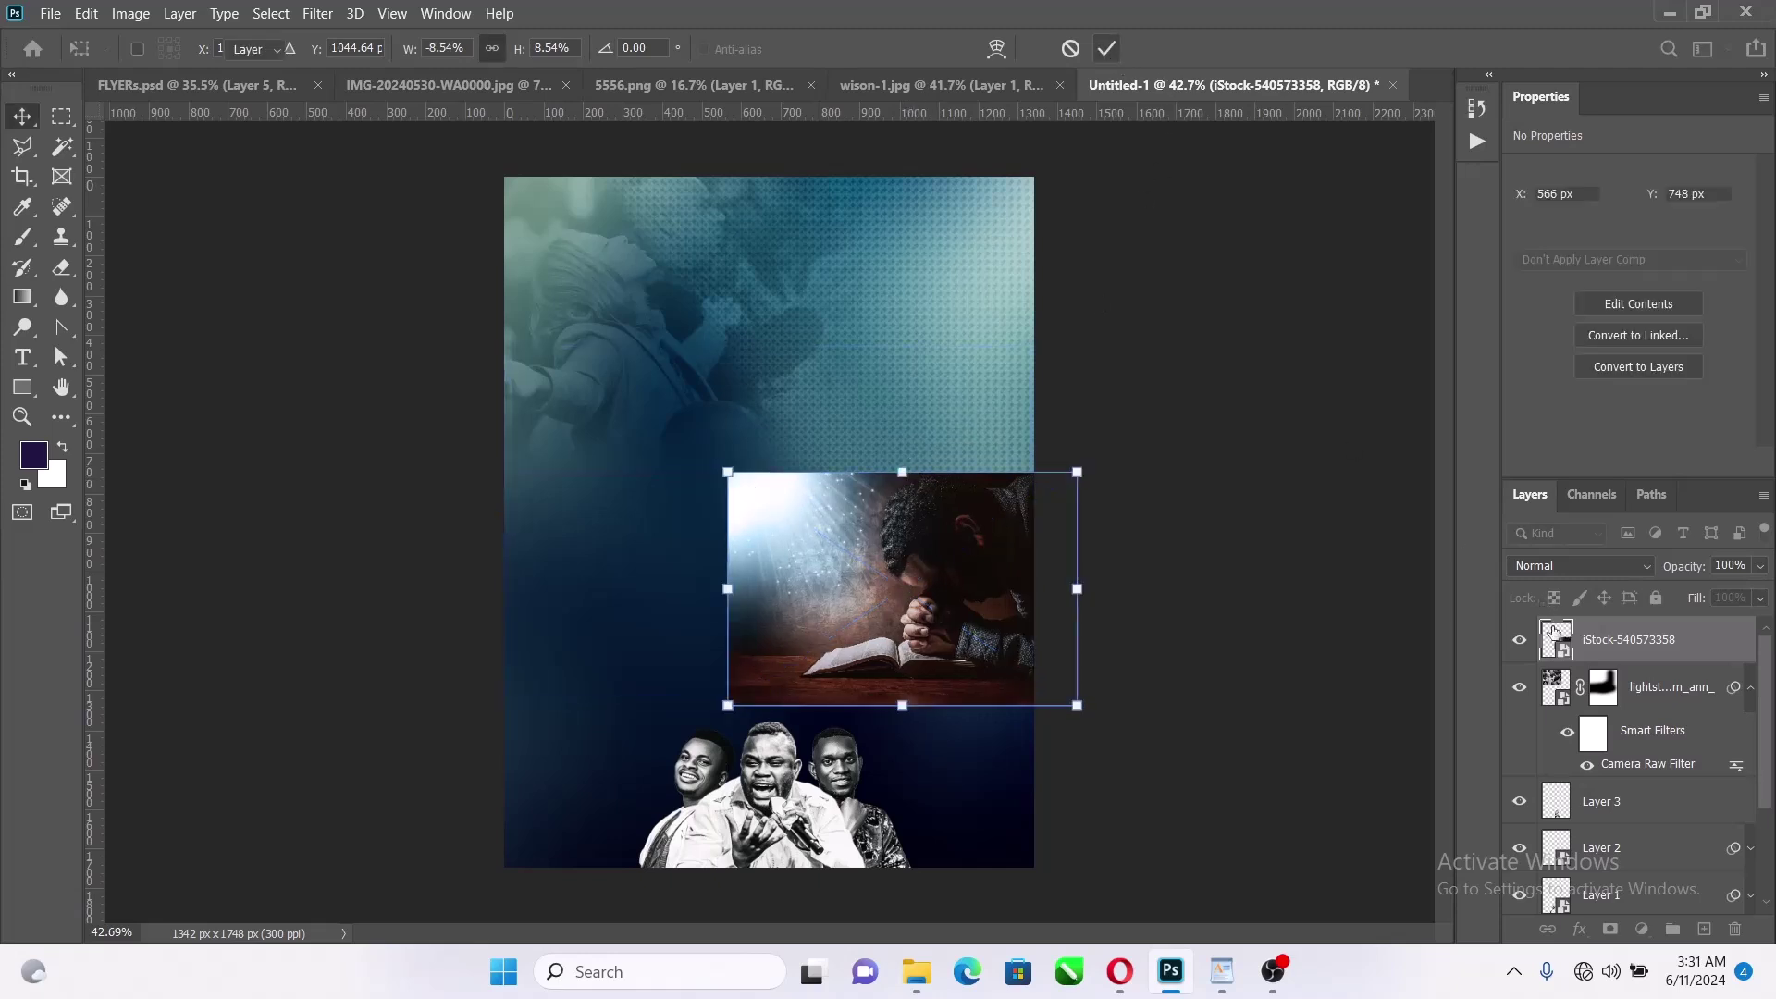
# Add a layer mask and paint black with a 400 px brush to fade the photo's top, left and bottom edges
pyautogui.click(1612, 930)
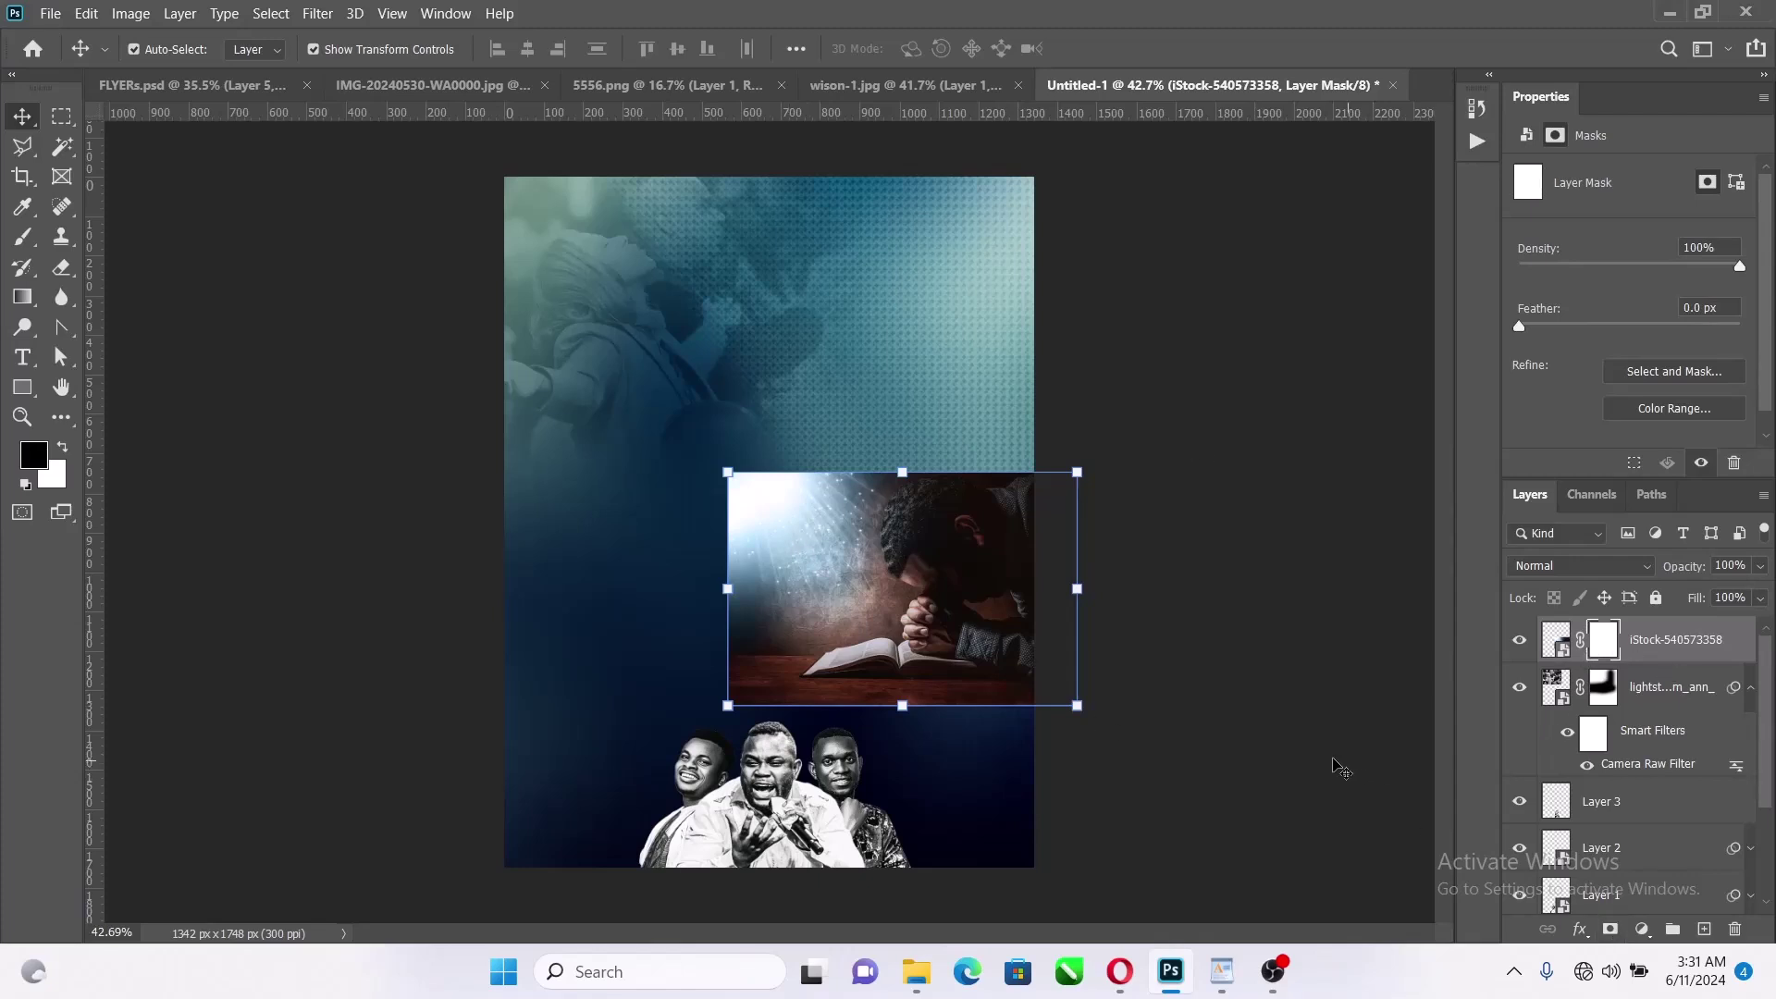
pyautogui.press('b')
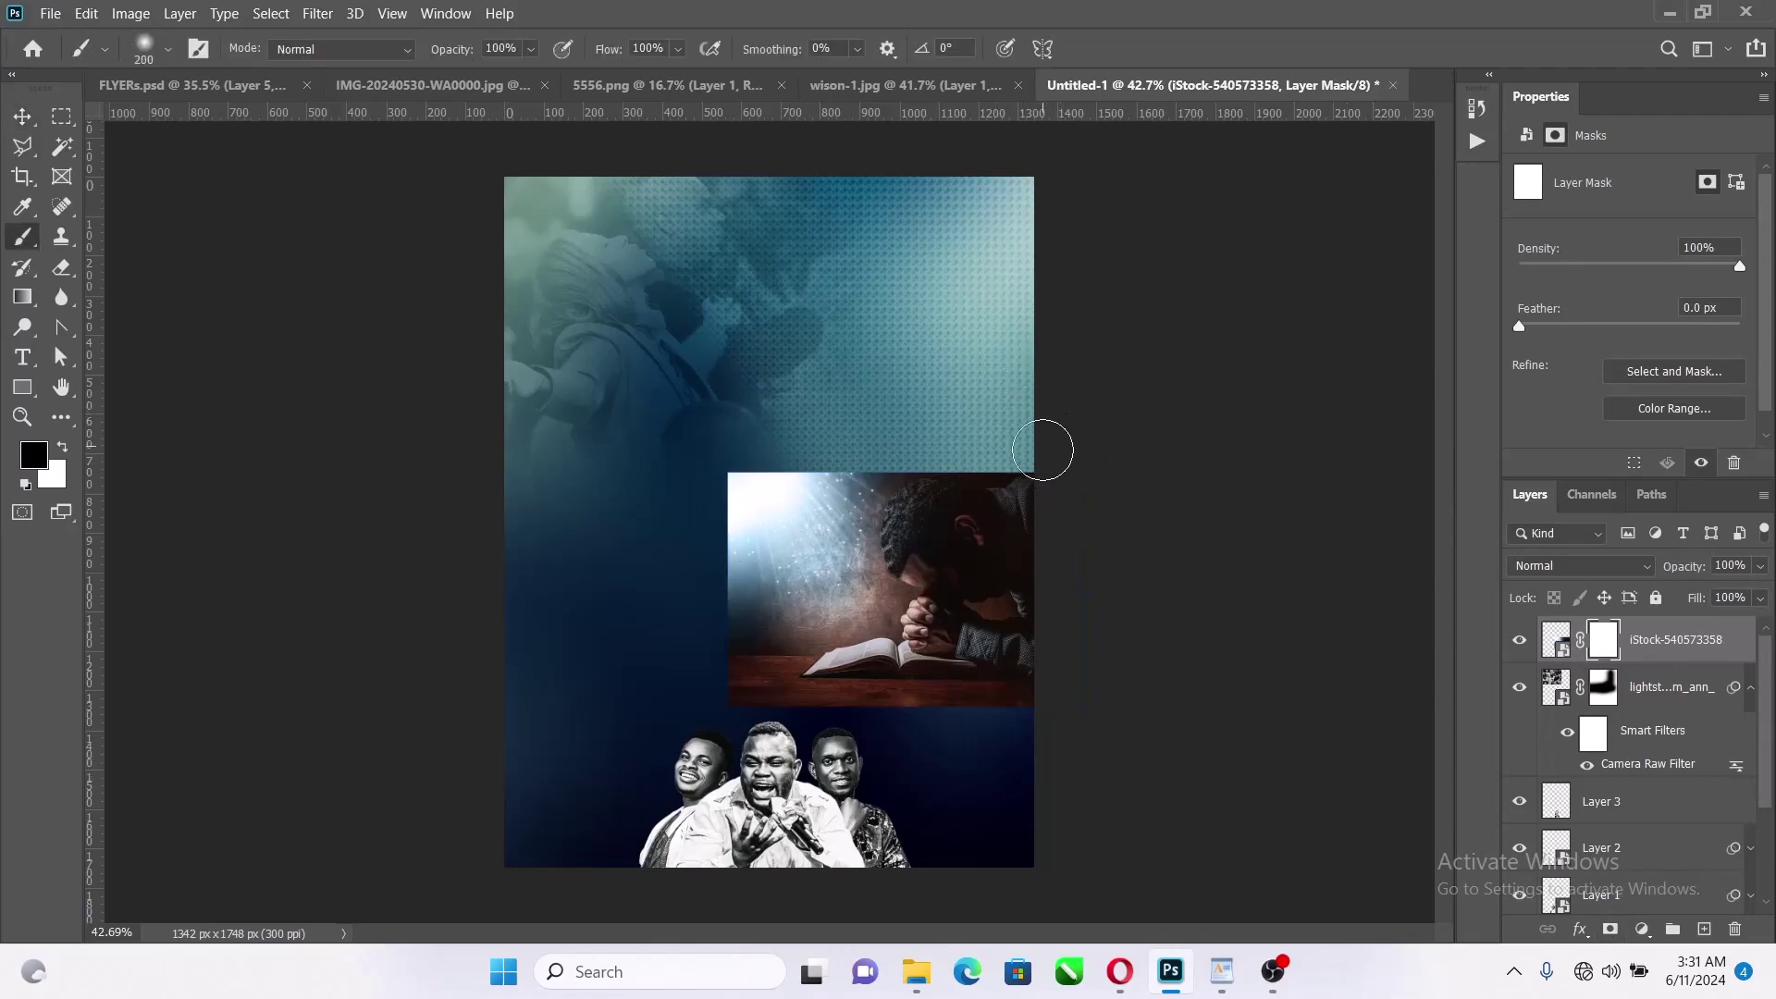
pyautogui.moveTo(1043, 451)
pyautogui.mouseDown()
pyautogui.moveTo(681, 446)
pyautogui.moveTo(878, 445)
pyautogui.moveTo(668, 539)
pyautogui.mouseUp()
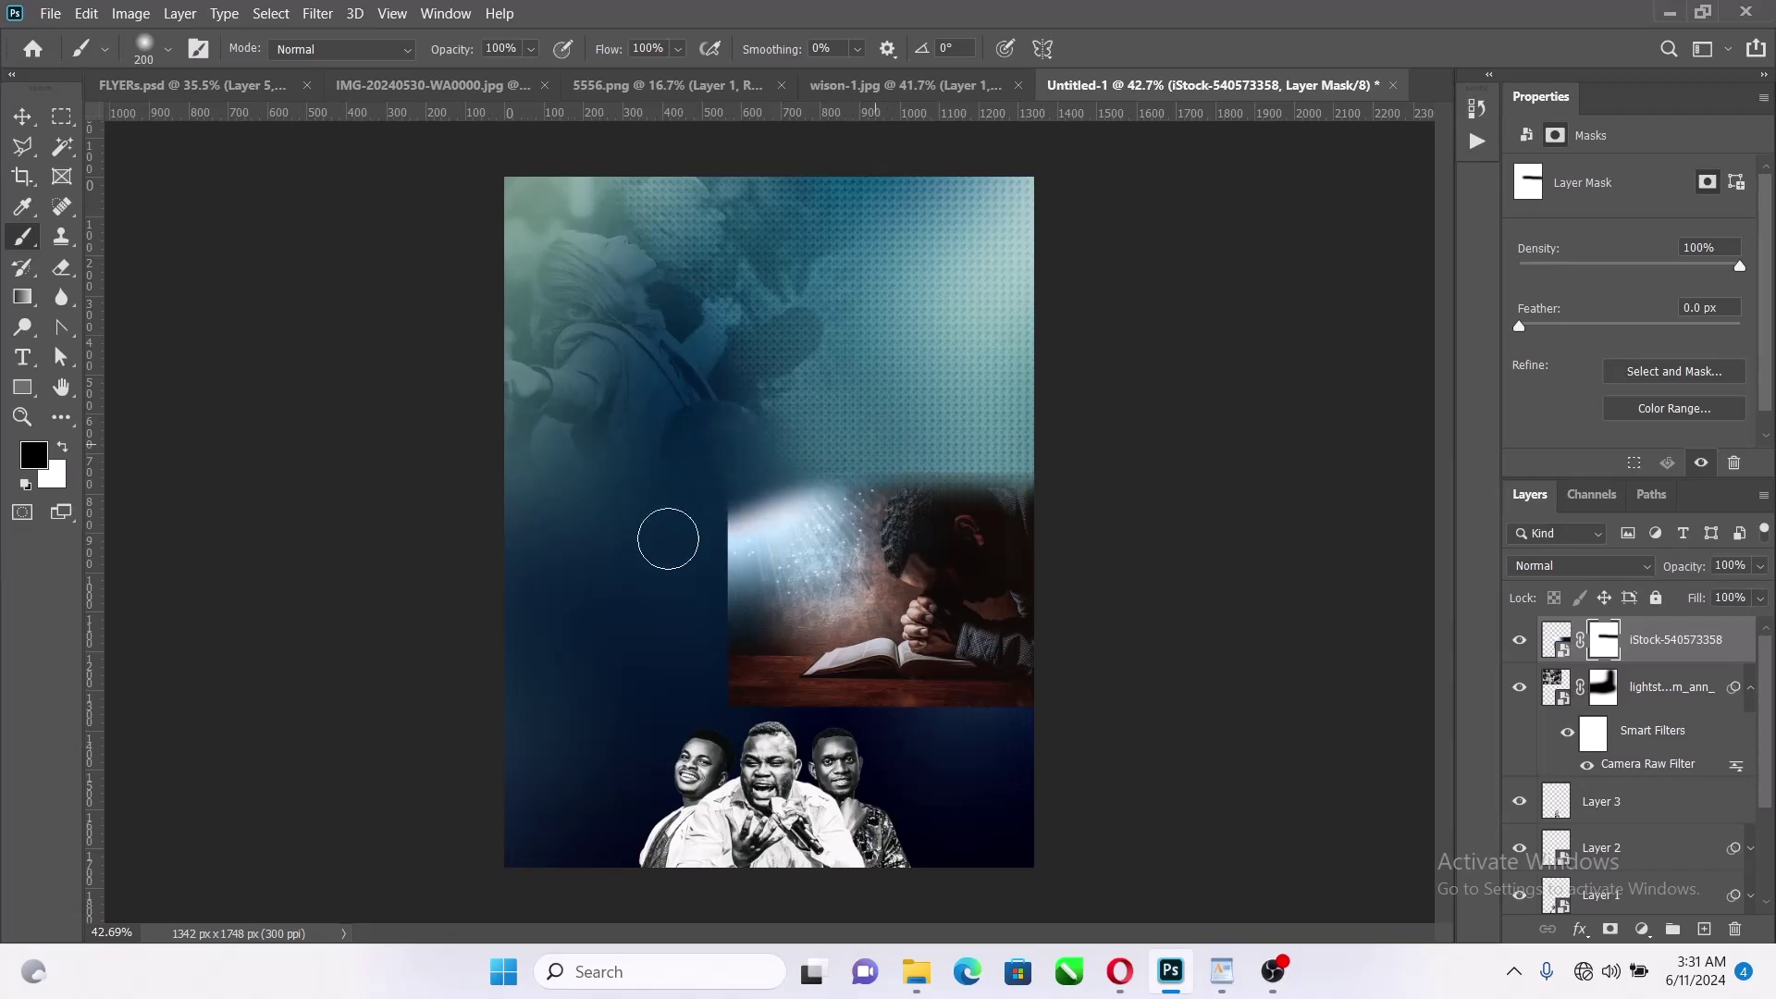
pyautogui.press(']')
pyautogui.press(']')
pyautogui.press(']')
pyautogui.moveTo(746, 468); pyautogui.dragTo(721, 487)
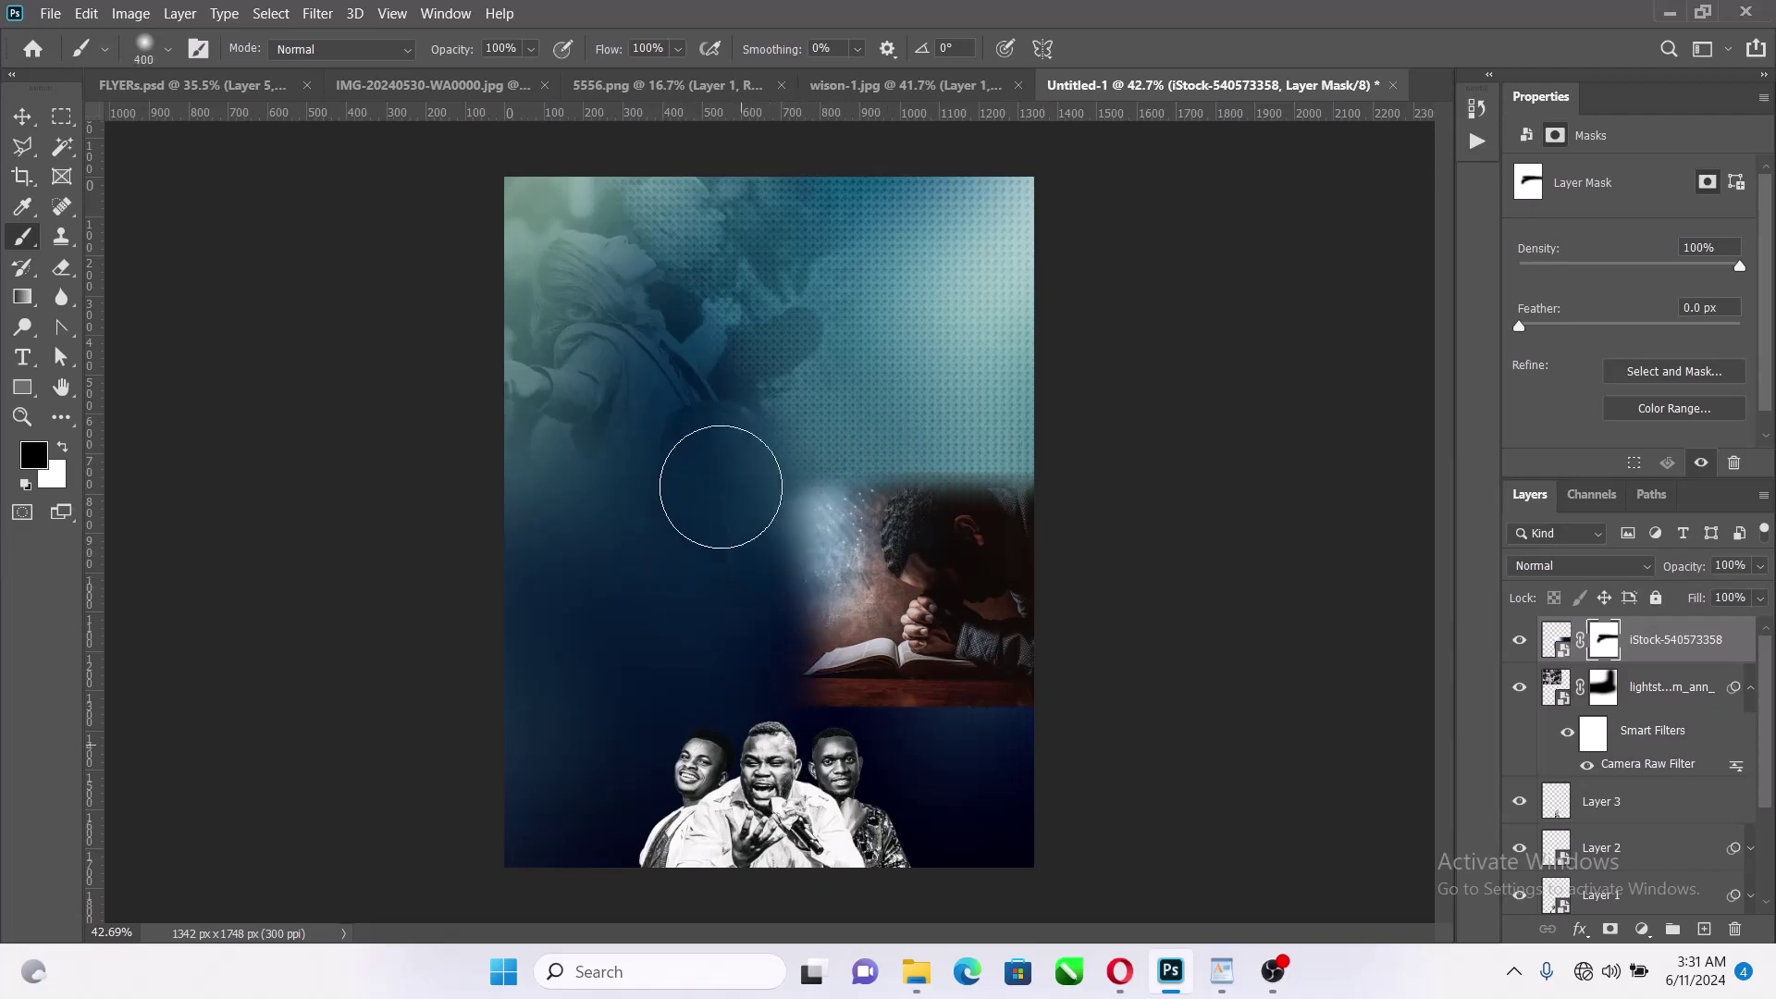
pyautogui.moveTo(904, 746); pyautogui.dragTo(1328, 762)
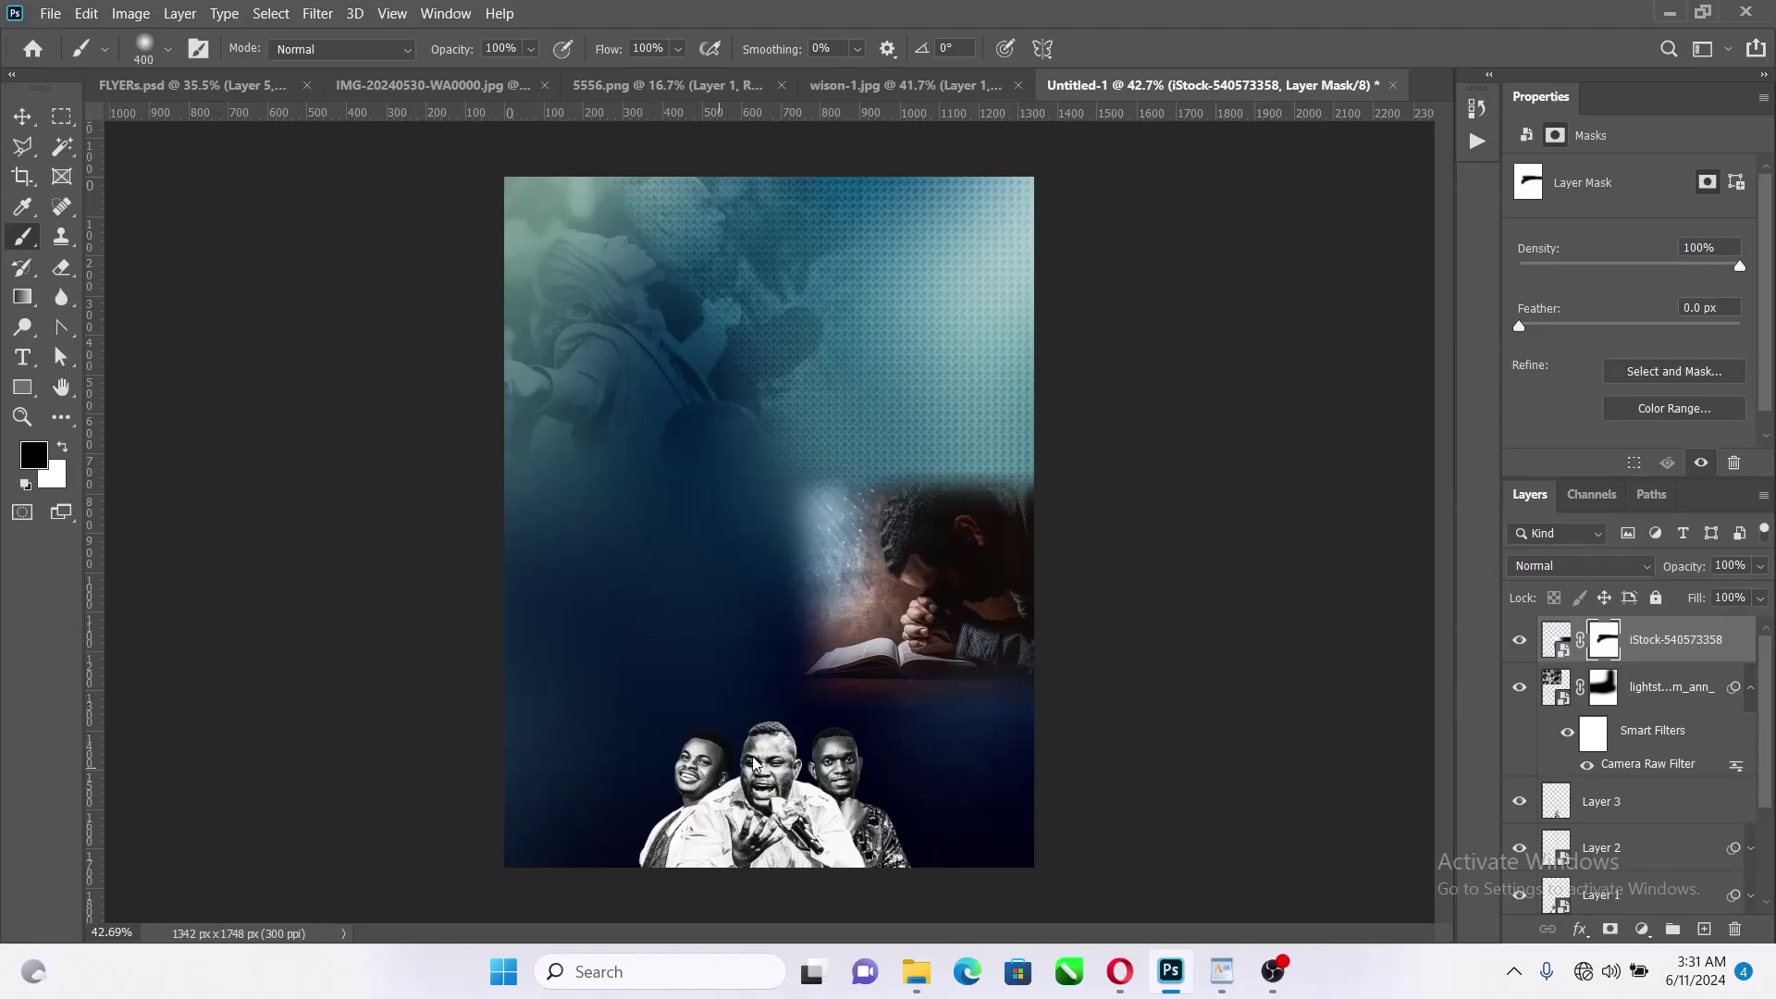
pyautogui.moveTo(754, 764); pyautogui.dragTo(1095, 729)
# Browse the Image adjustment options and close them without choosing anything
pyautogui.click(50, 13)
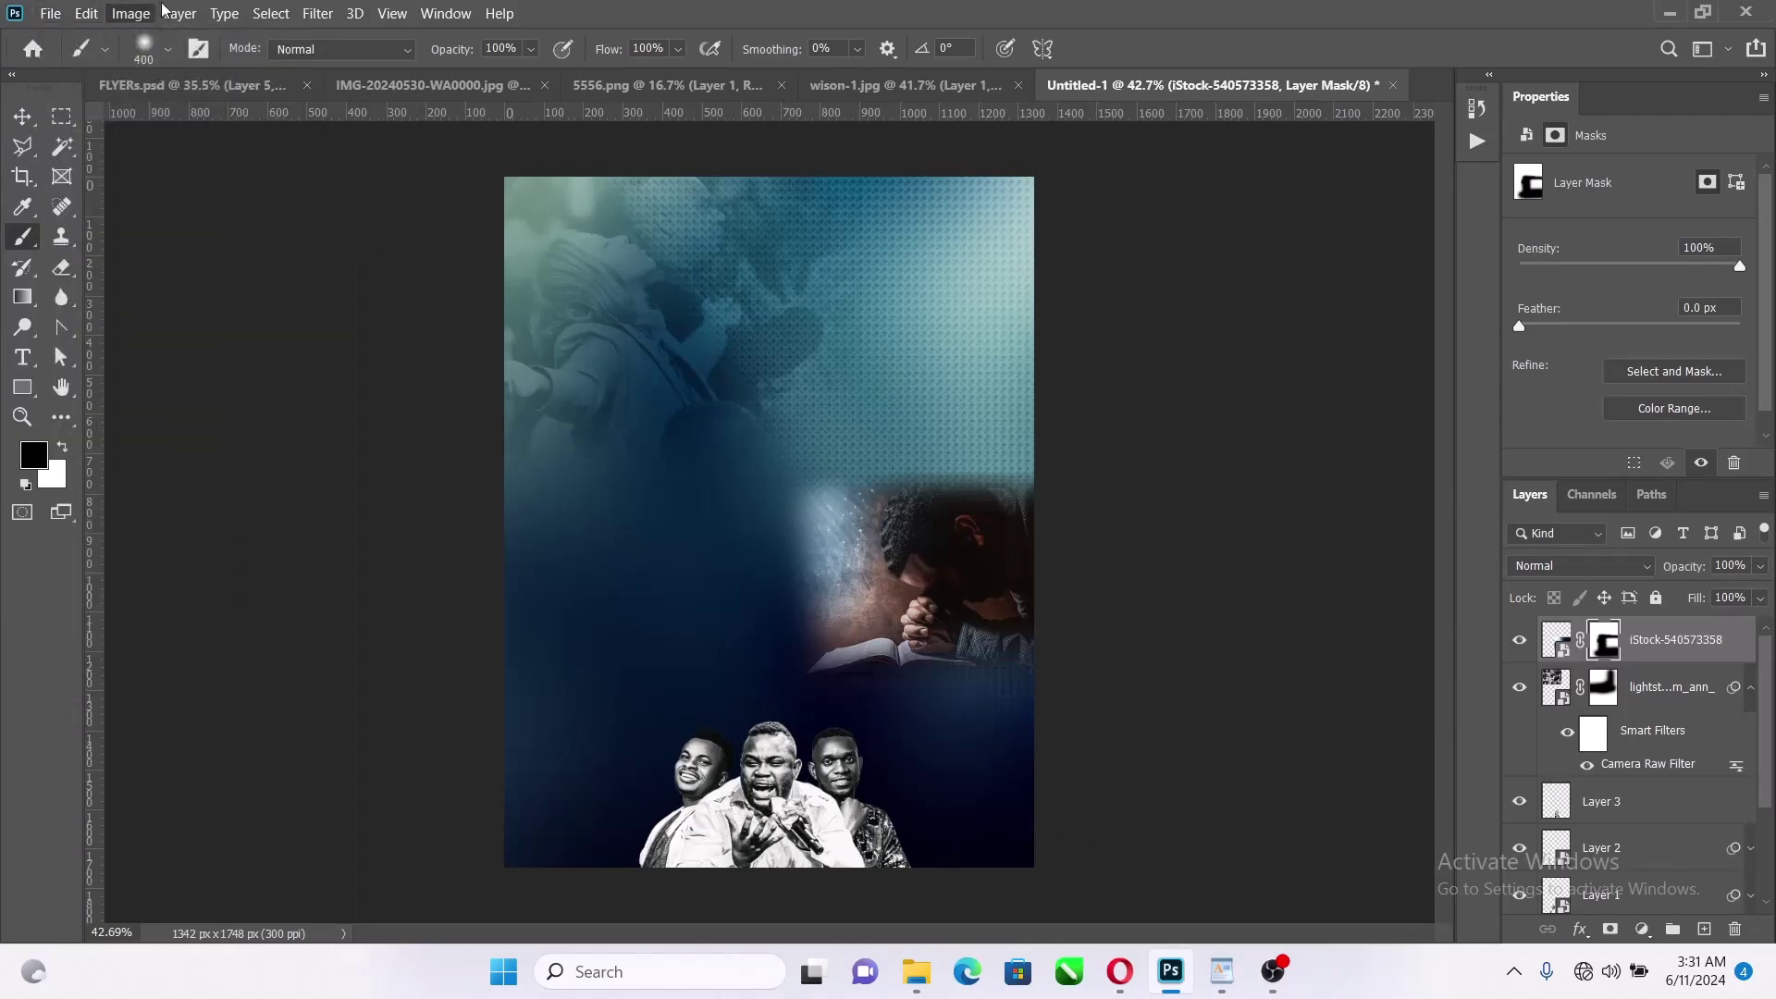
pyautogui.click(134, 13)
pyautogui.moveTo(175, 67)
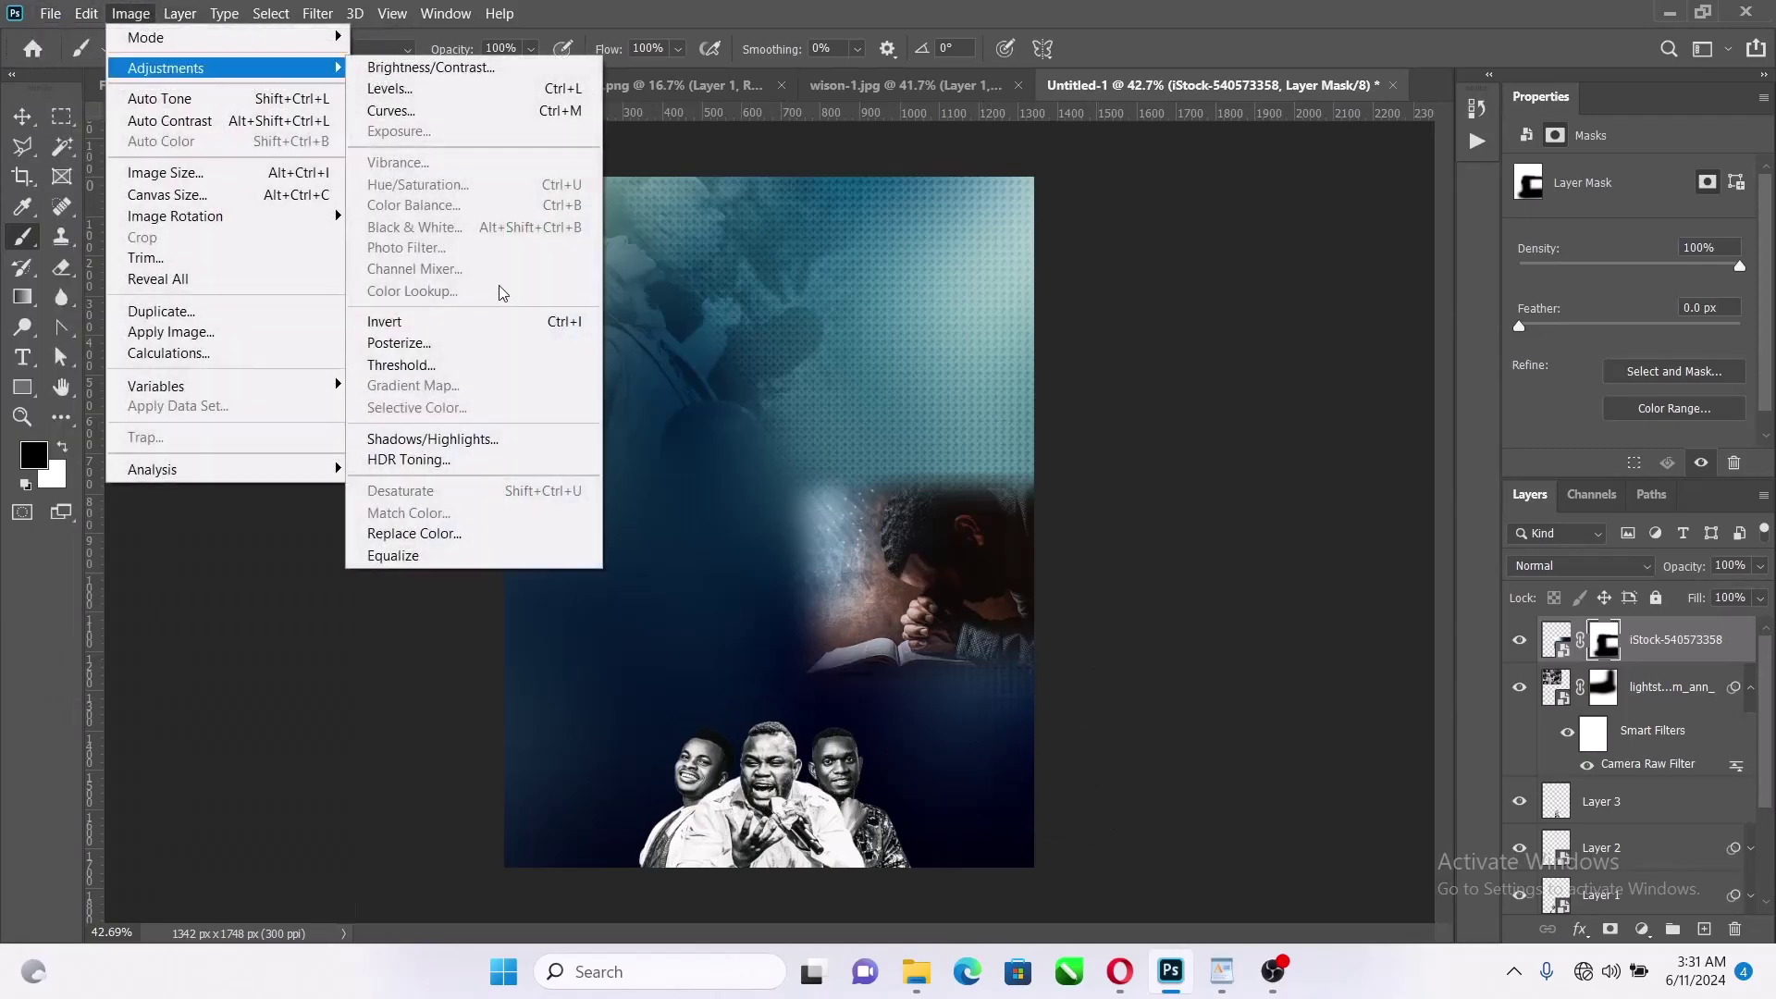
pyautogui.click(1046, 614)
# Apply a Black & White adjustment to the iStock praying-man photo and set its blend mode to Soft Light
pyautogui.press('v')
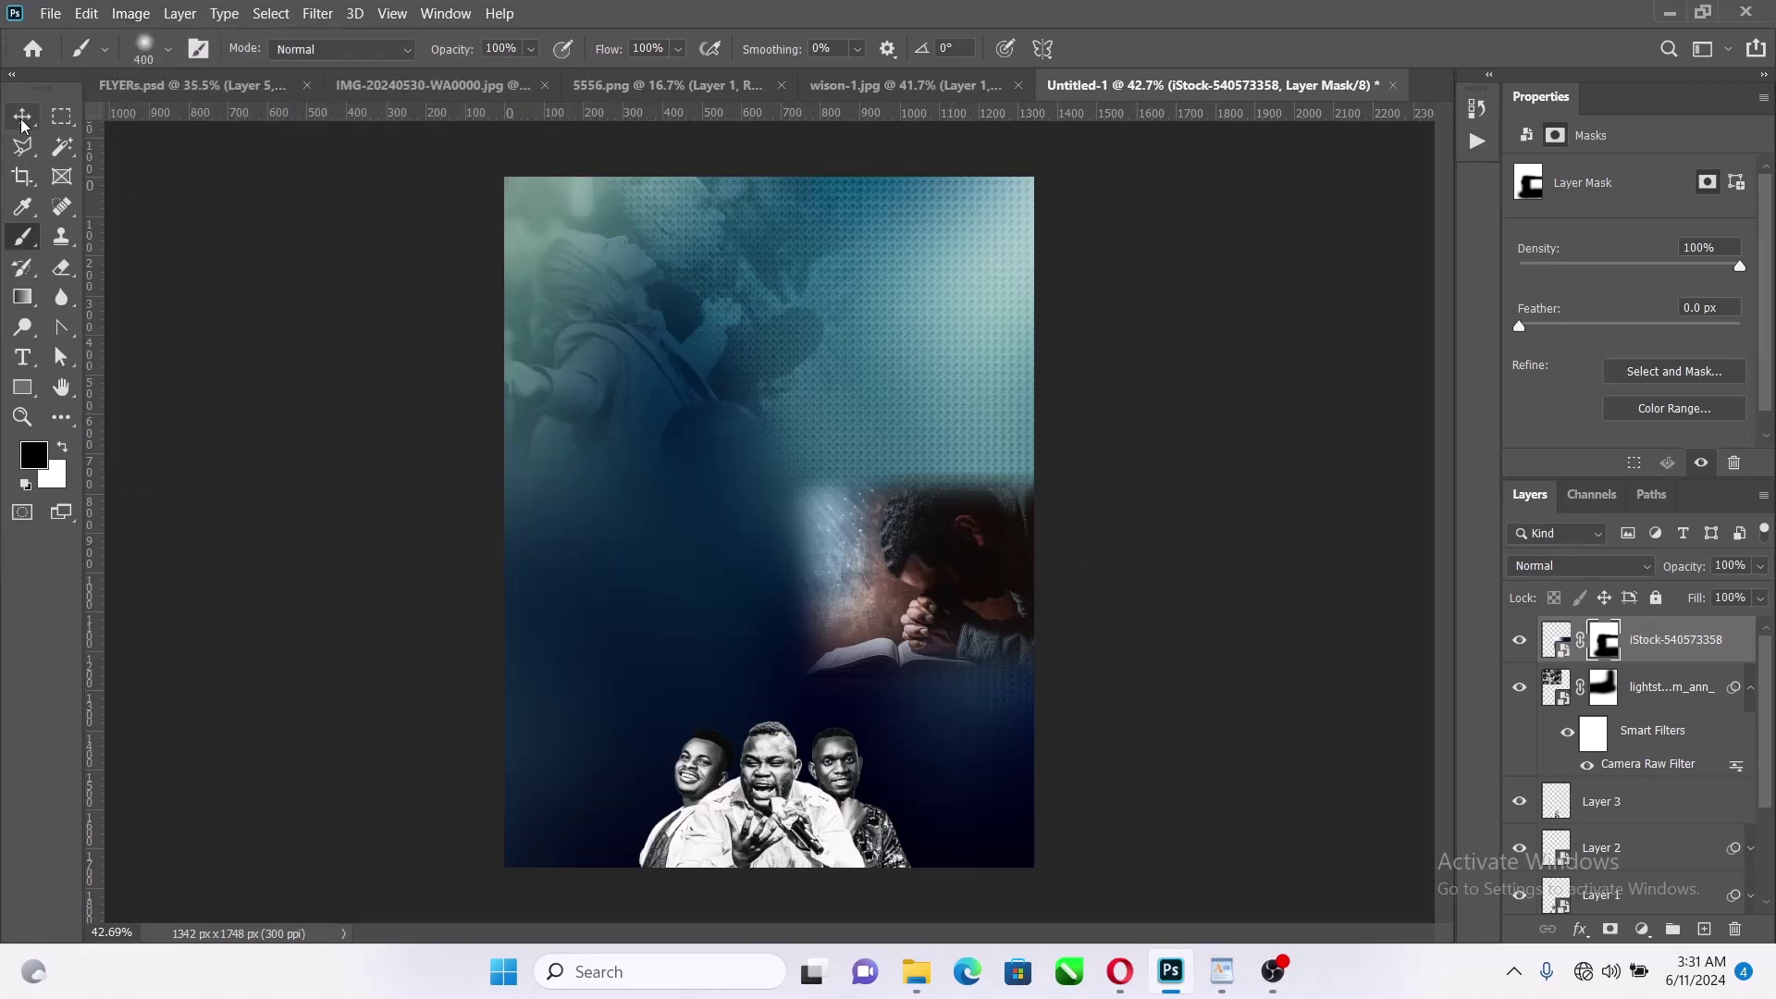
pyautogui.click(1553, 636)
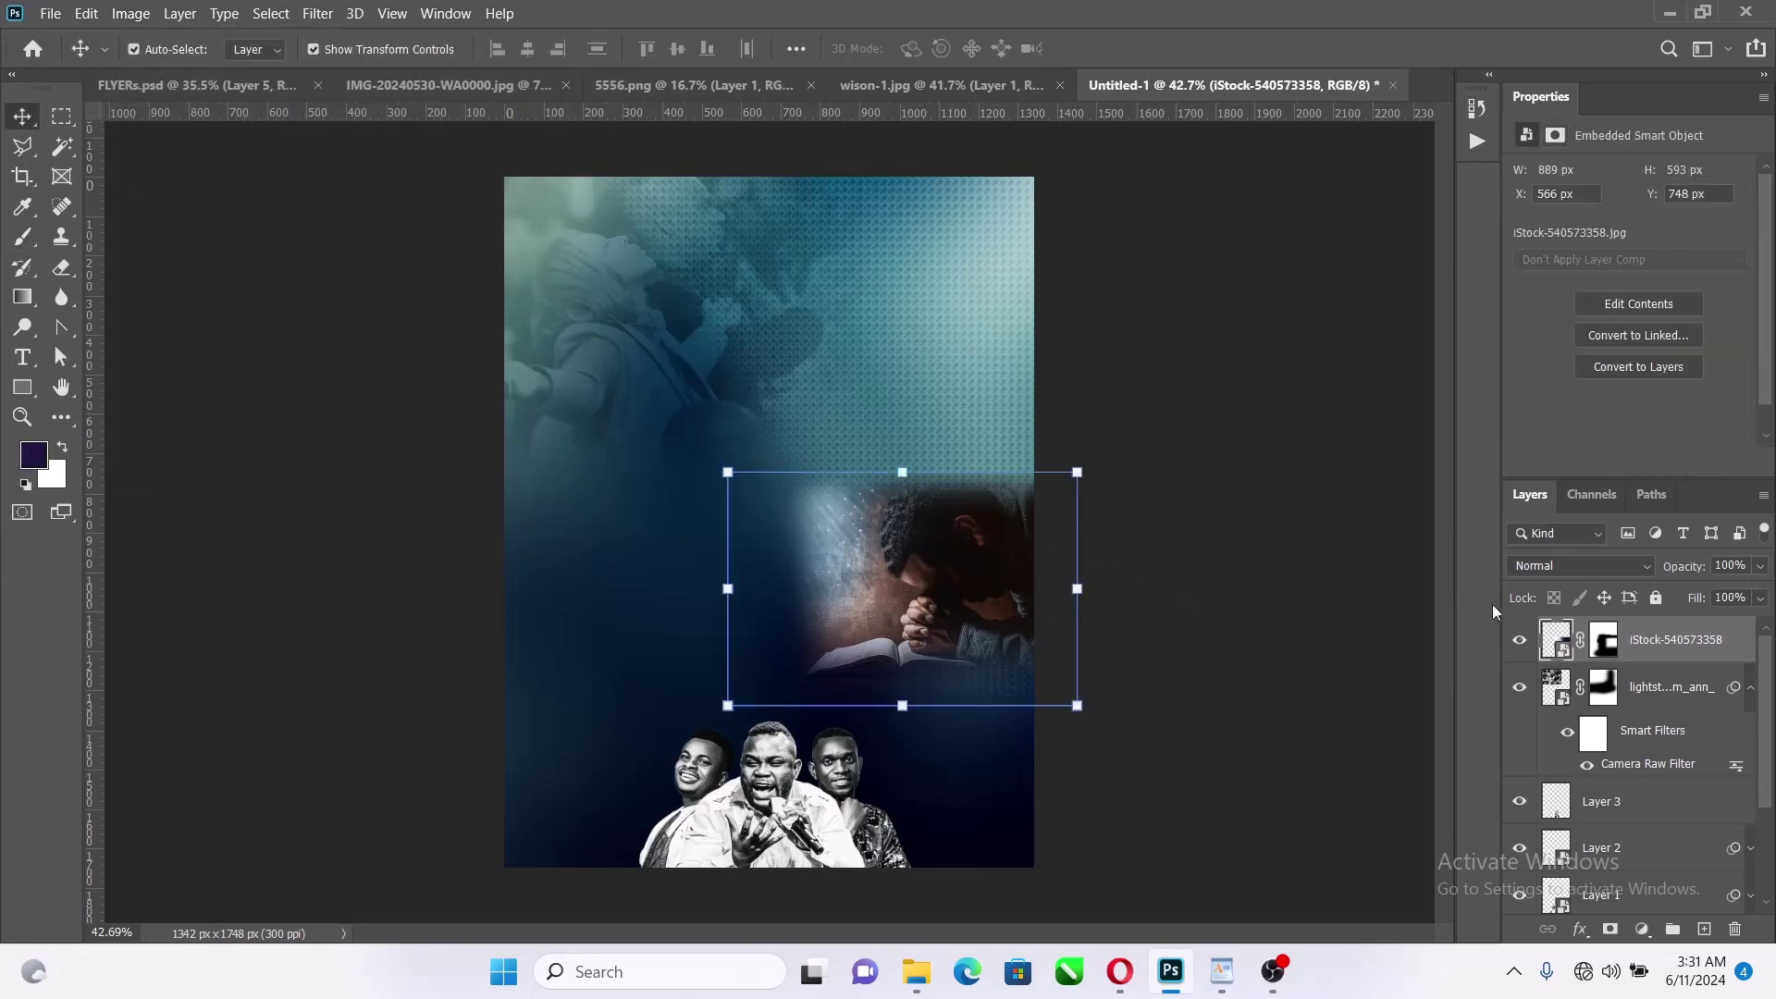
pyautogui.click(130, 13)
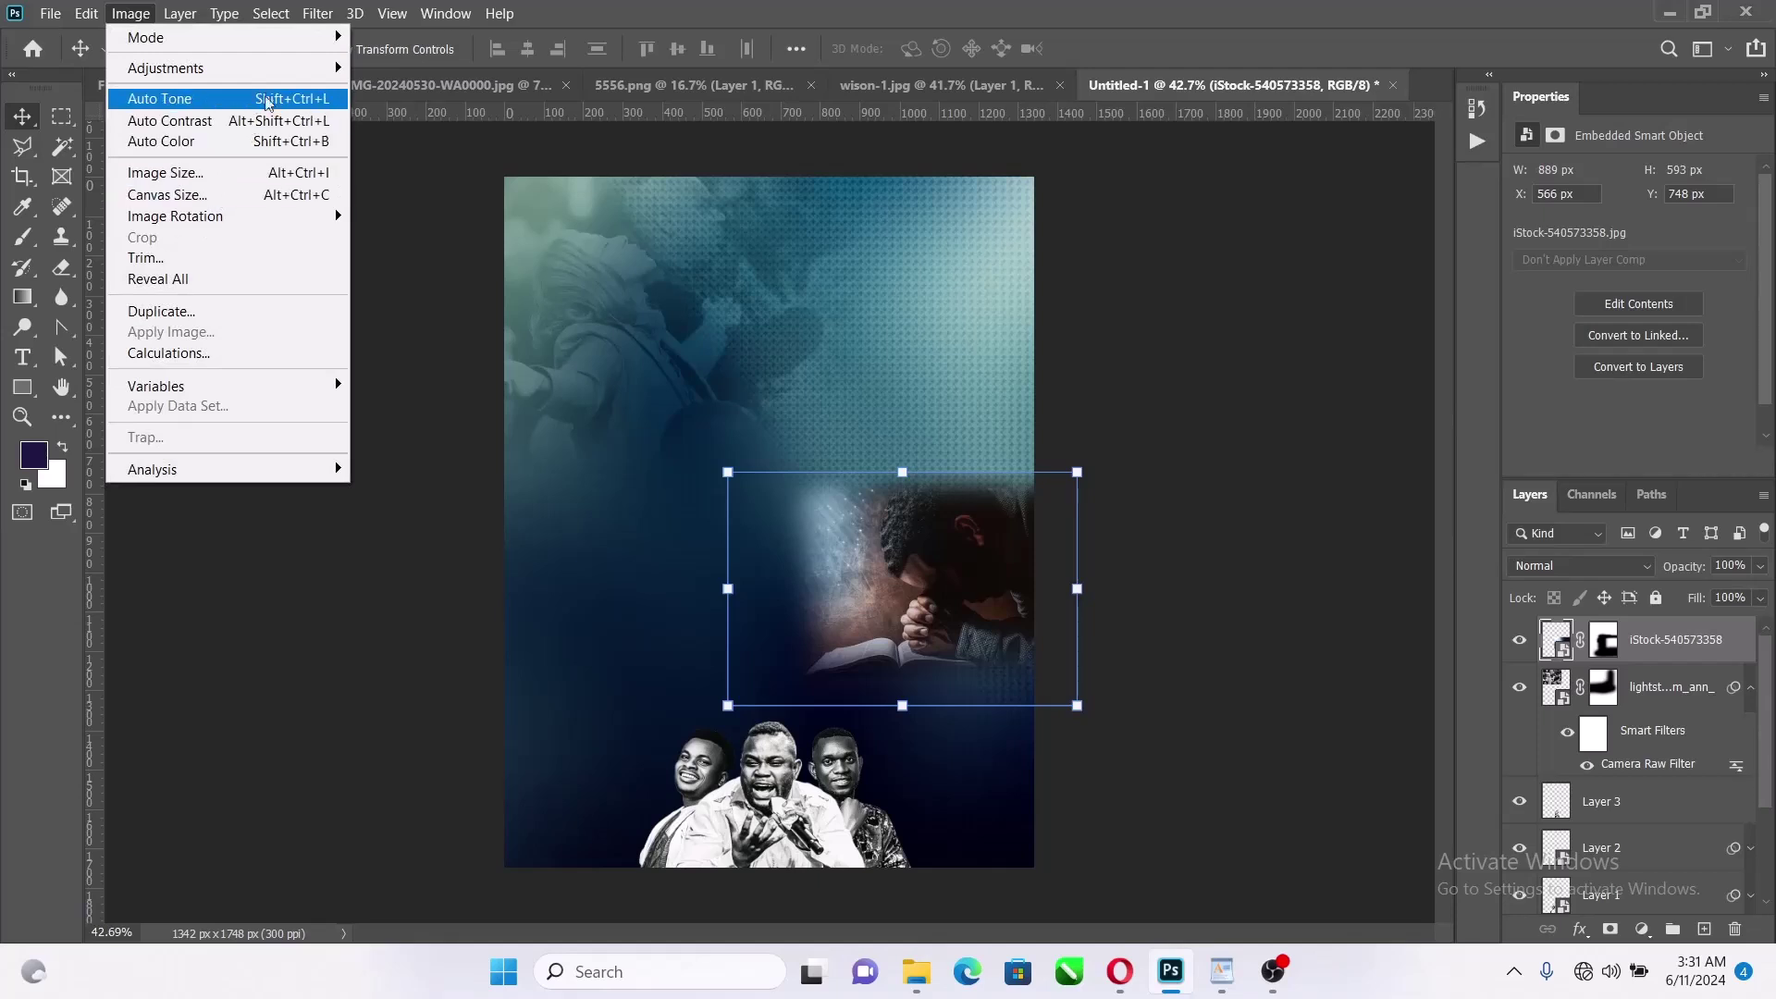
pyautogui.moveTo(281, 71)
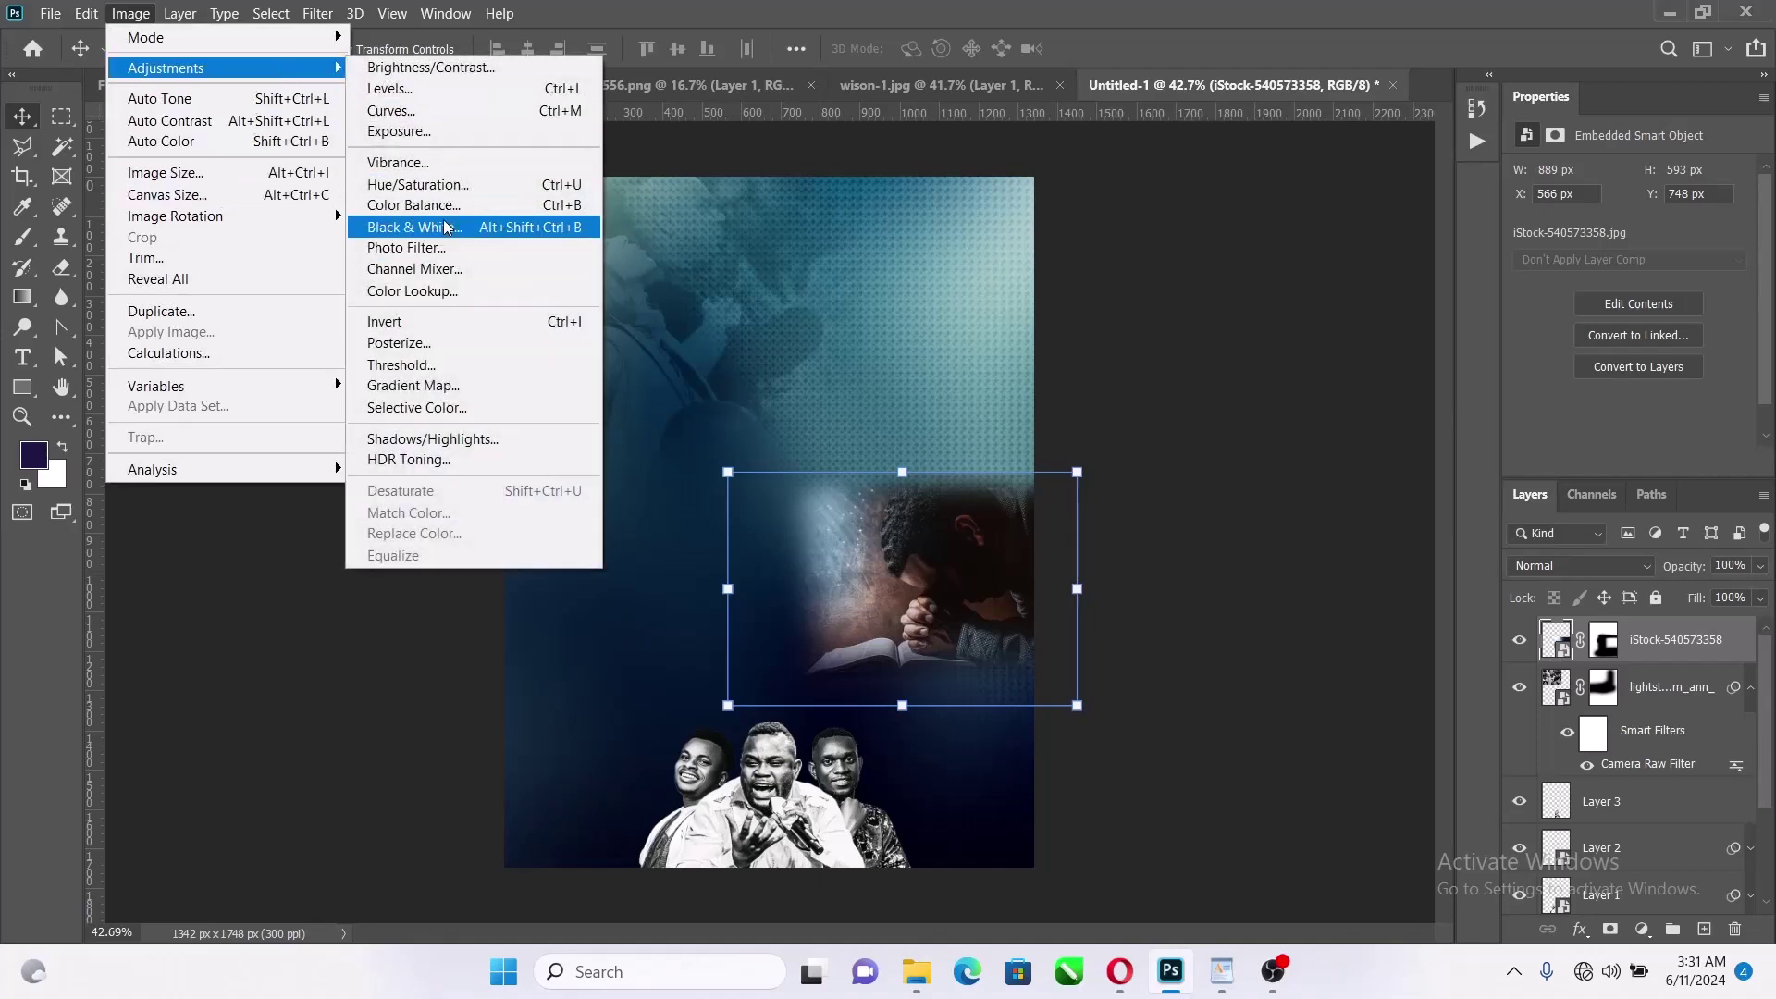
pyautogui.click(447, 228)
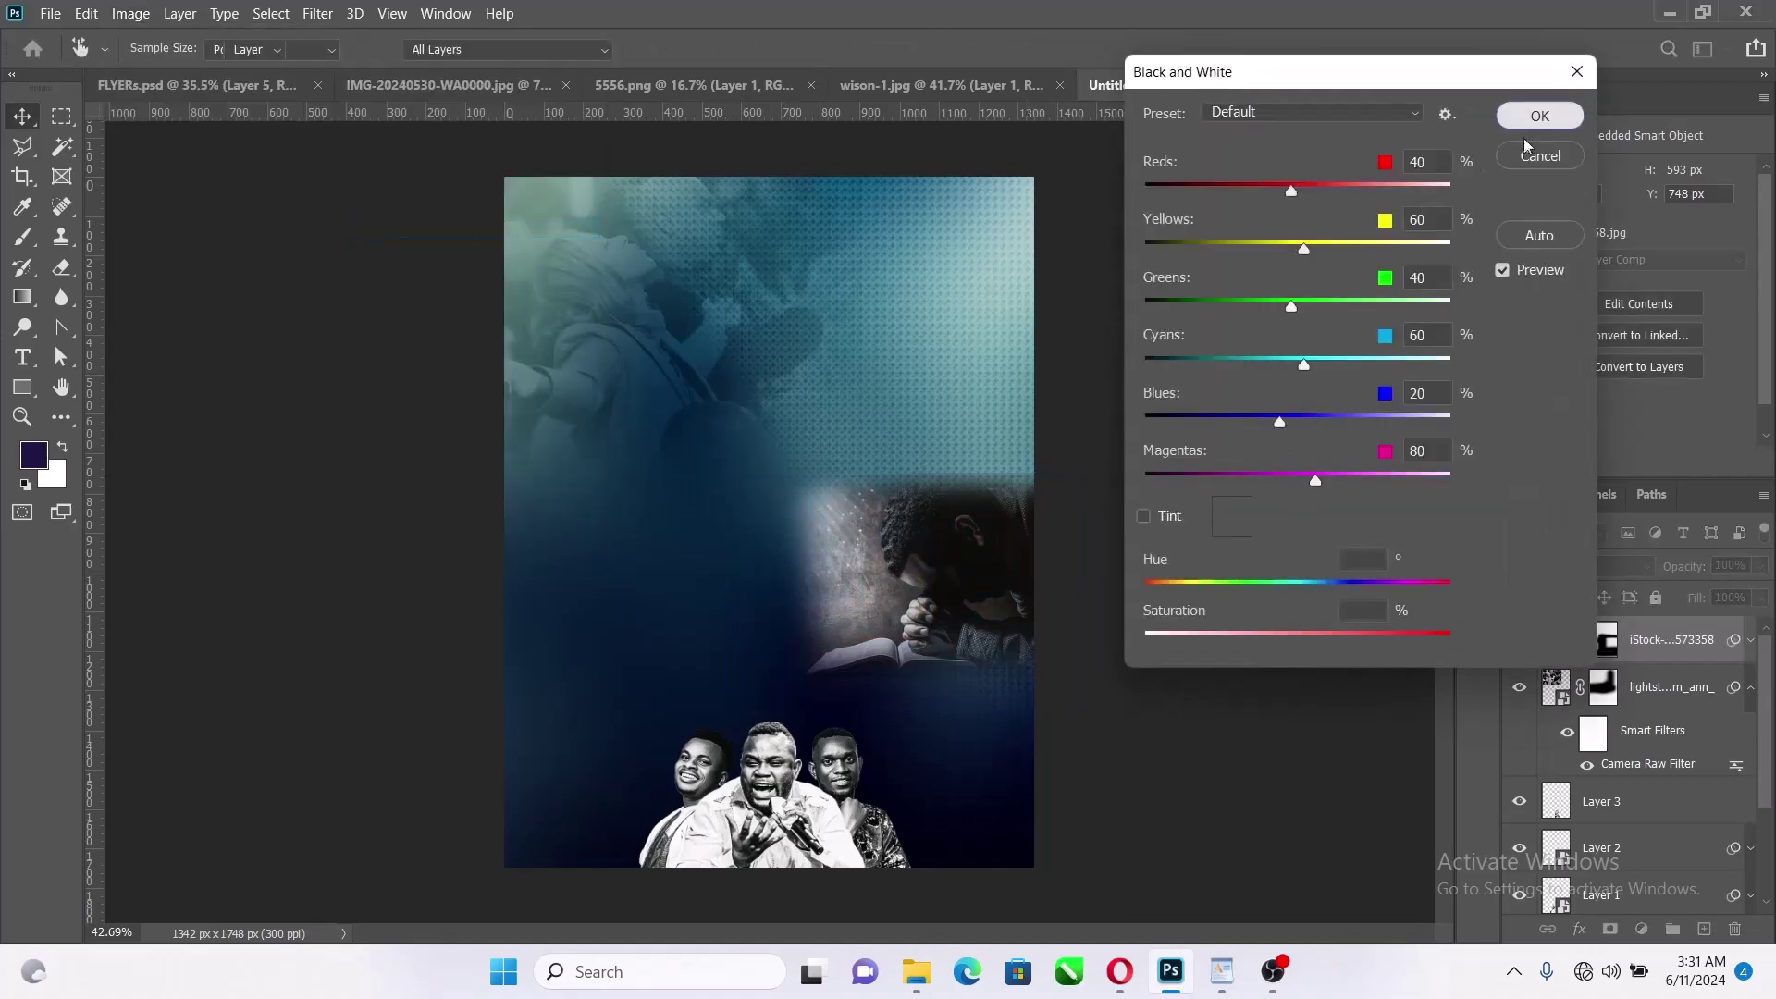
pyautogui.click(1535, 118)
pyautogui.click(1647, 567)
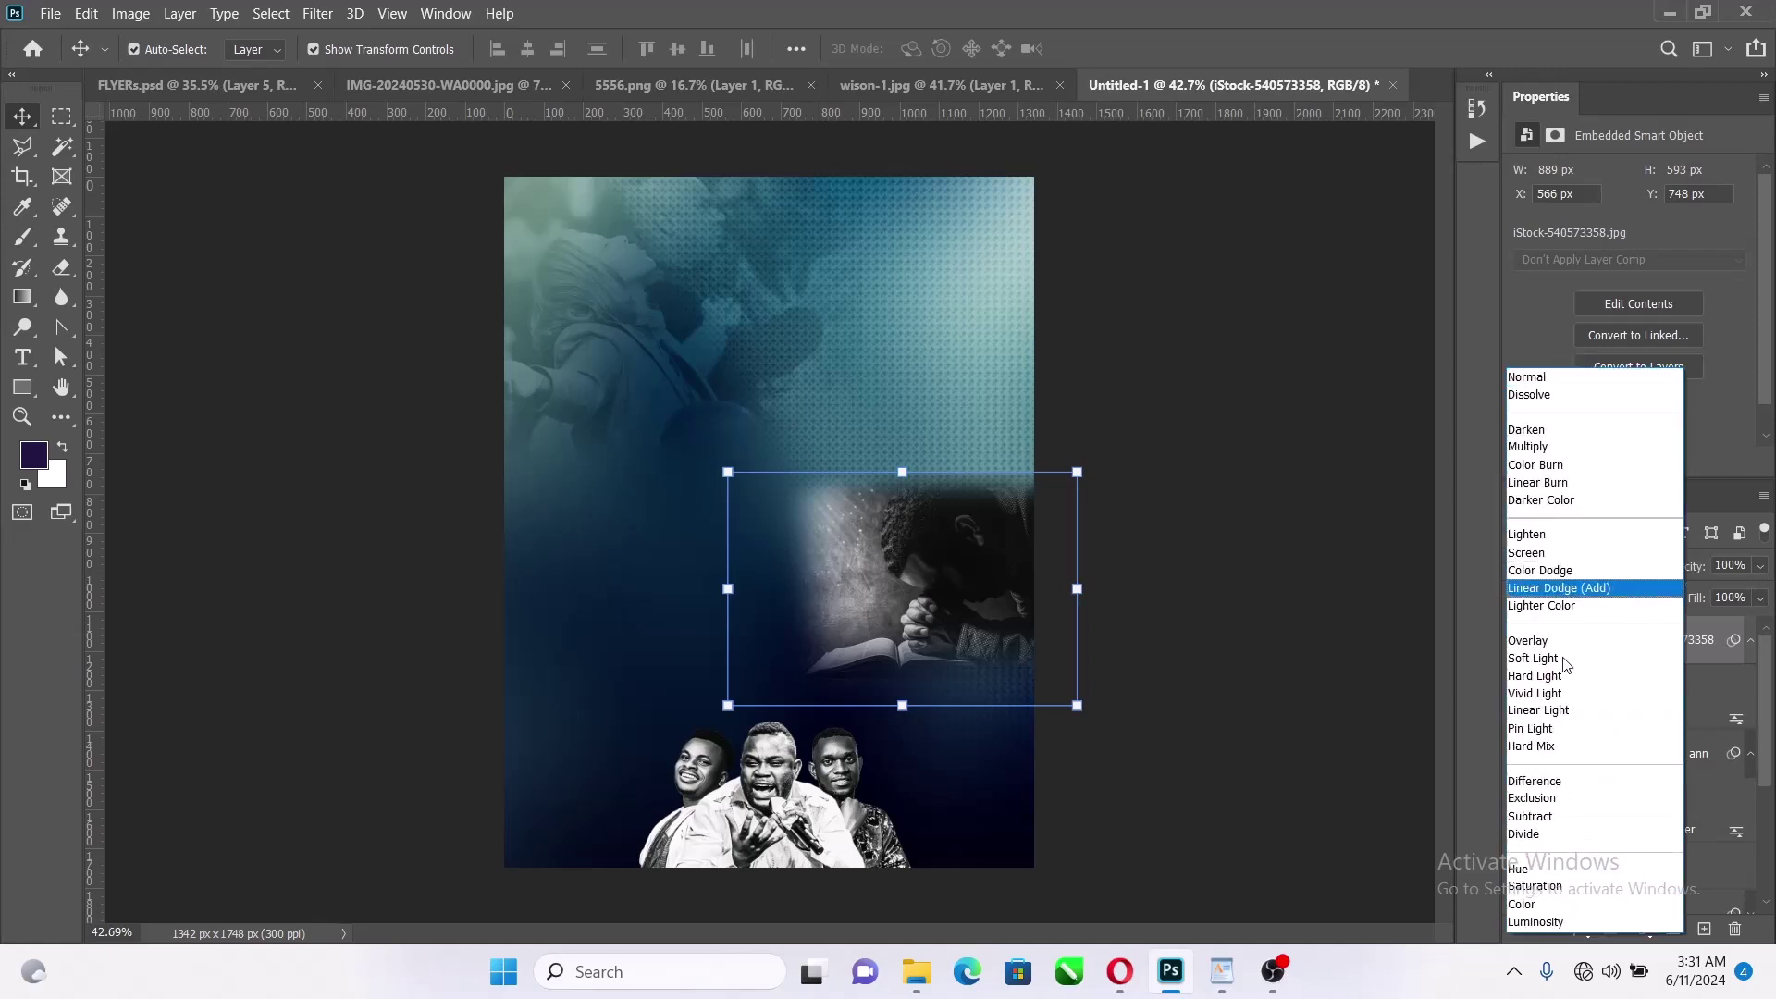
pyautogui.click(1565, 661)
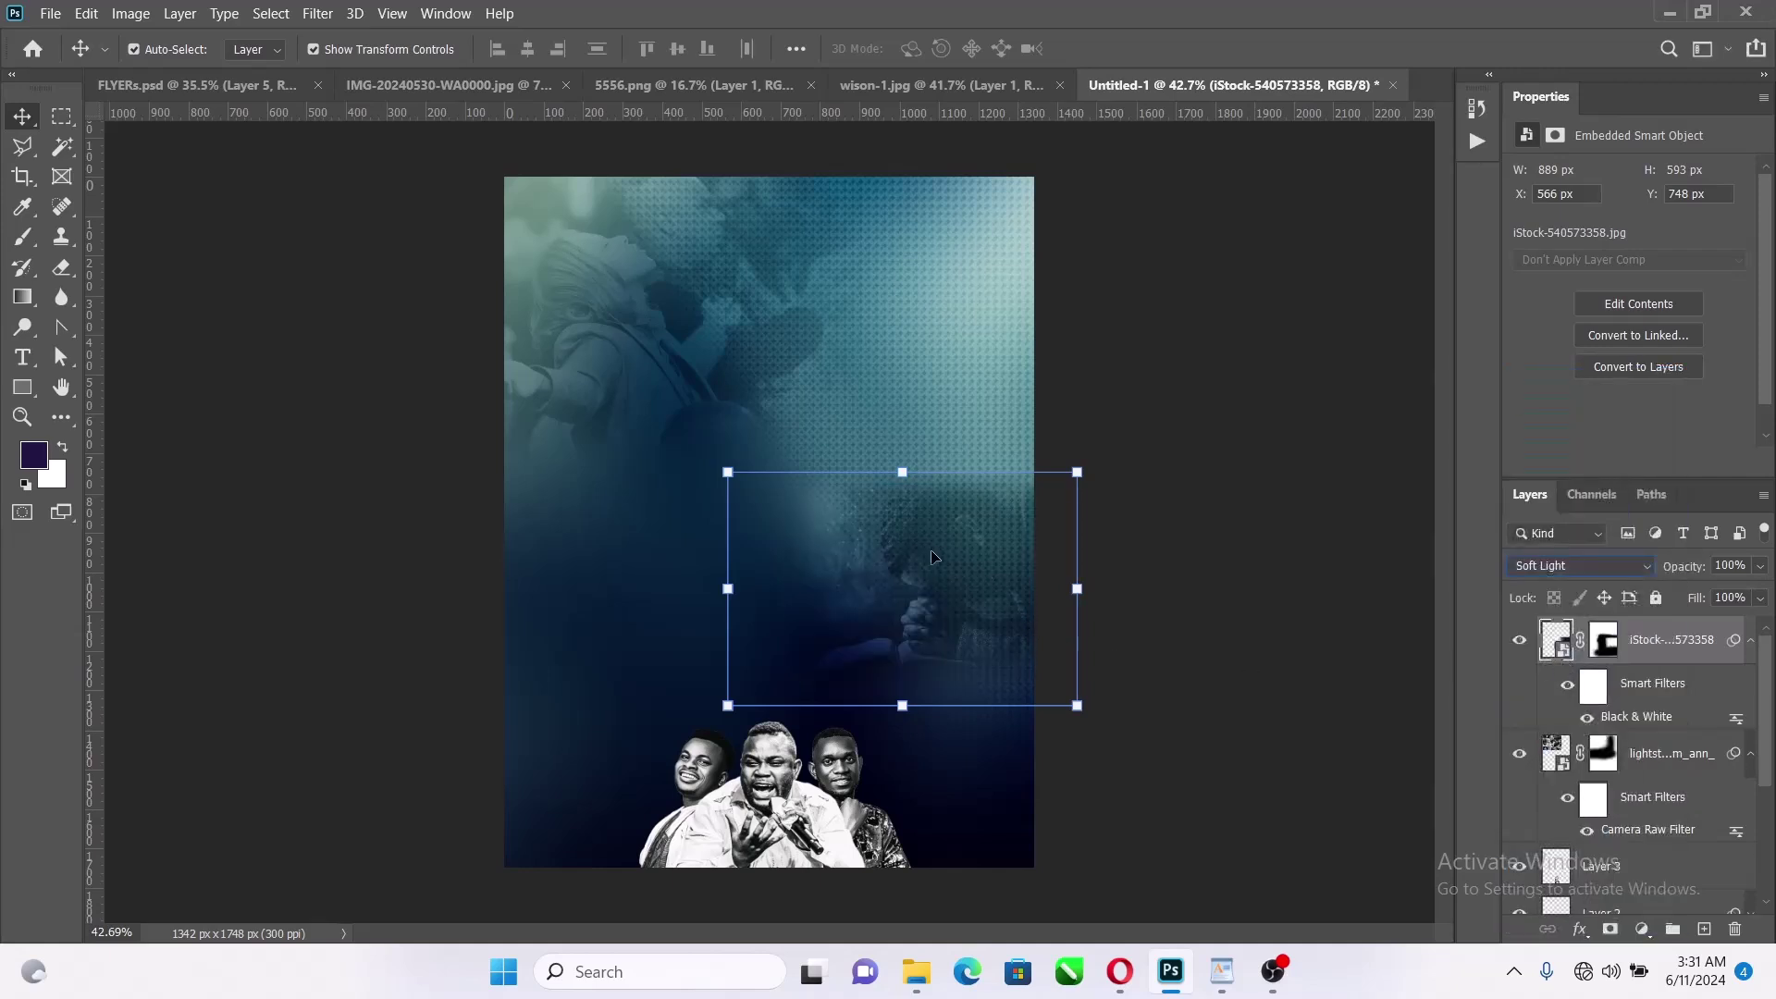
# Shrink the praying-man photo to about 96%, keeping it at full opacity
pyautogui.moveTo(909, 705); pyautogui.dragTo(903, 697)
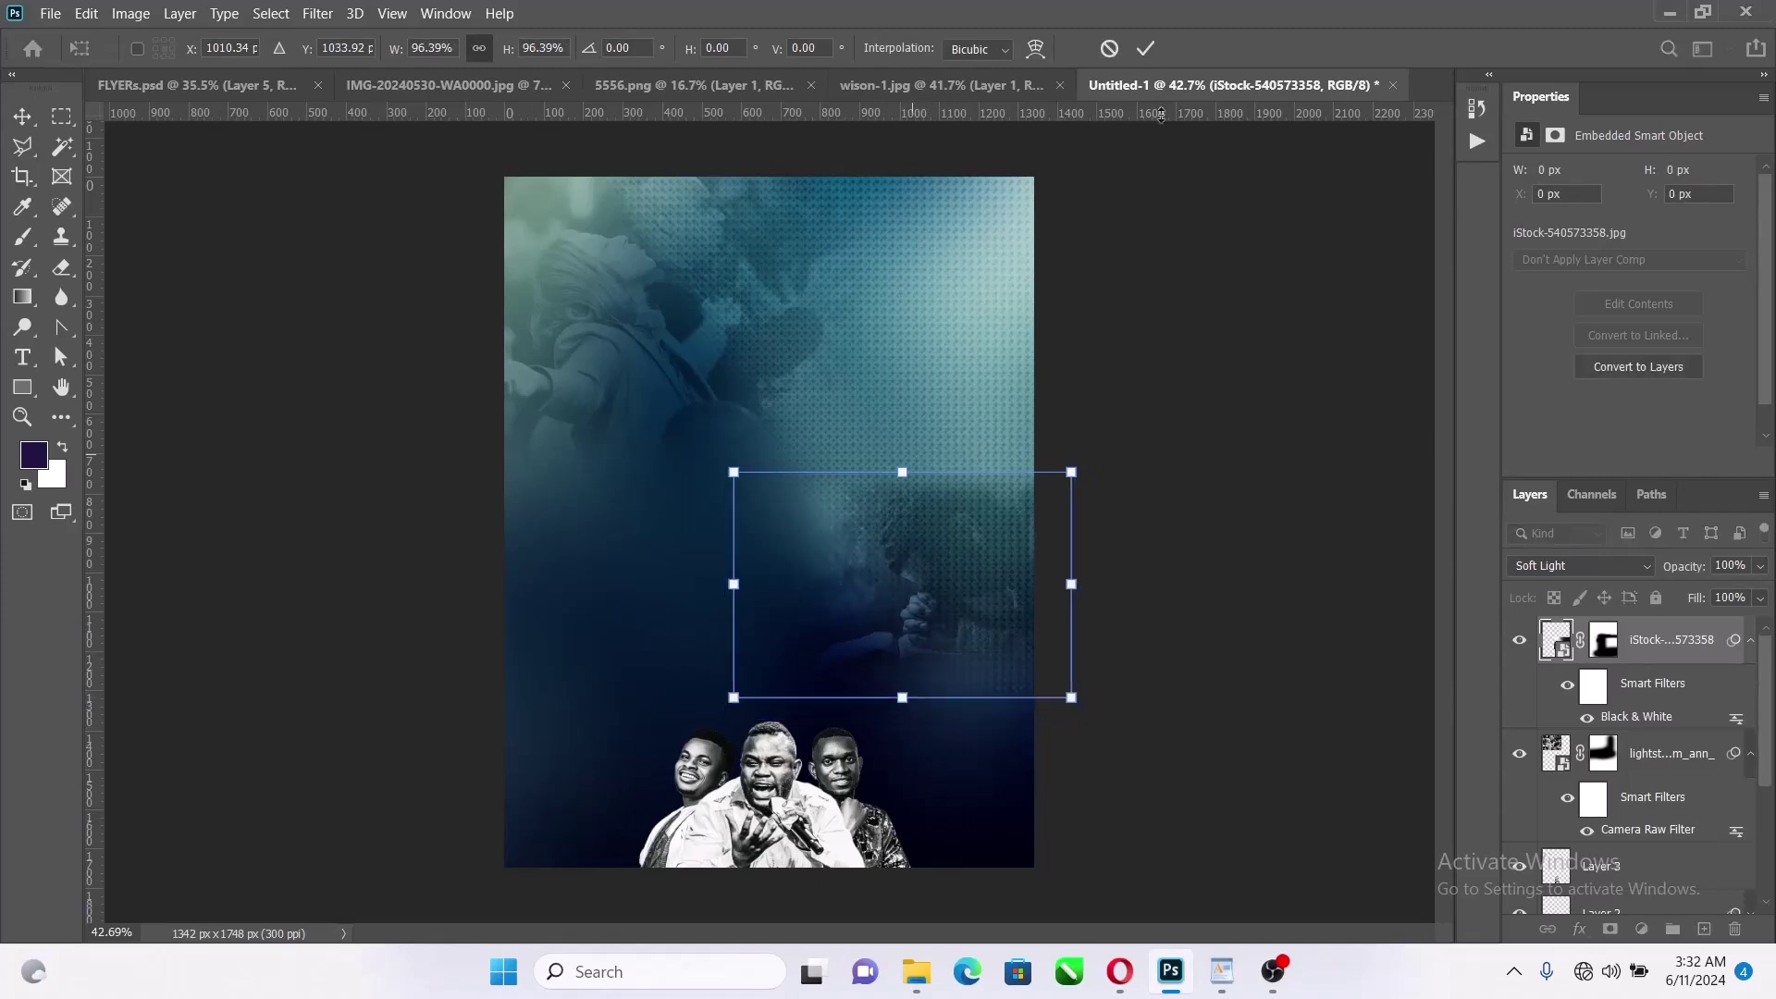
pyautogui.click(1148, 49)
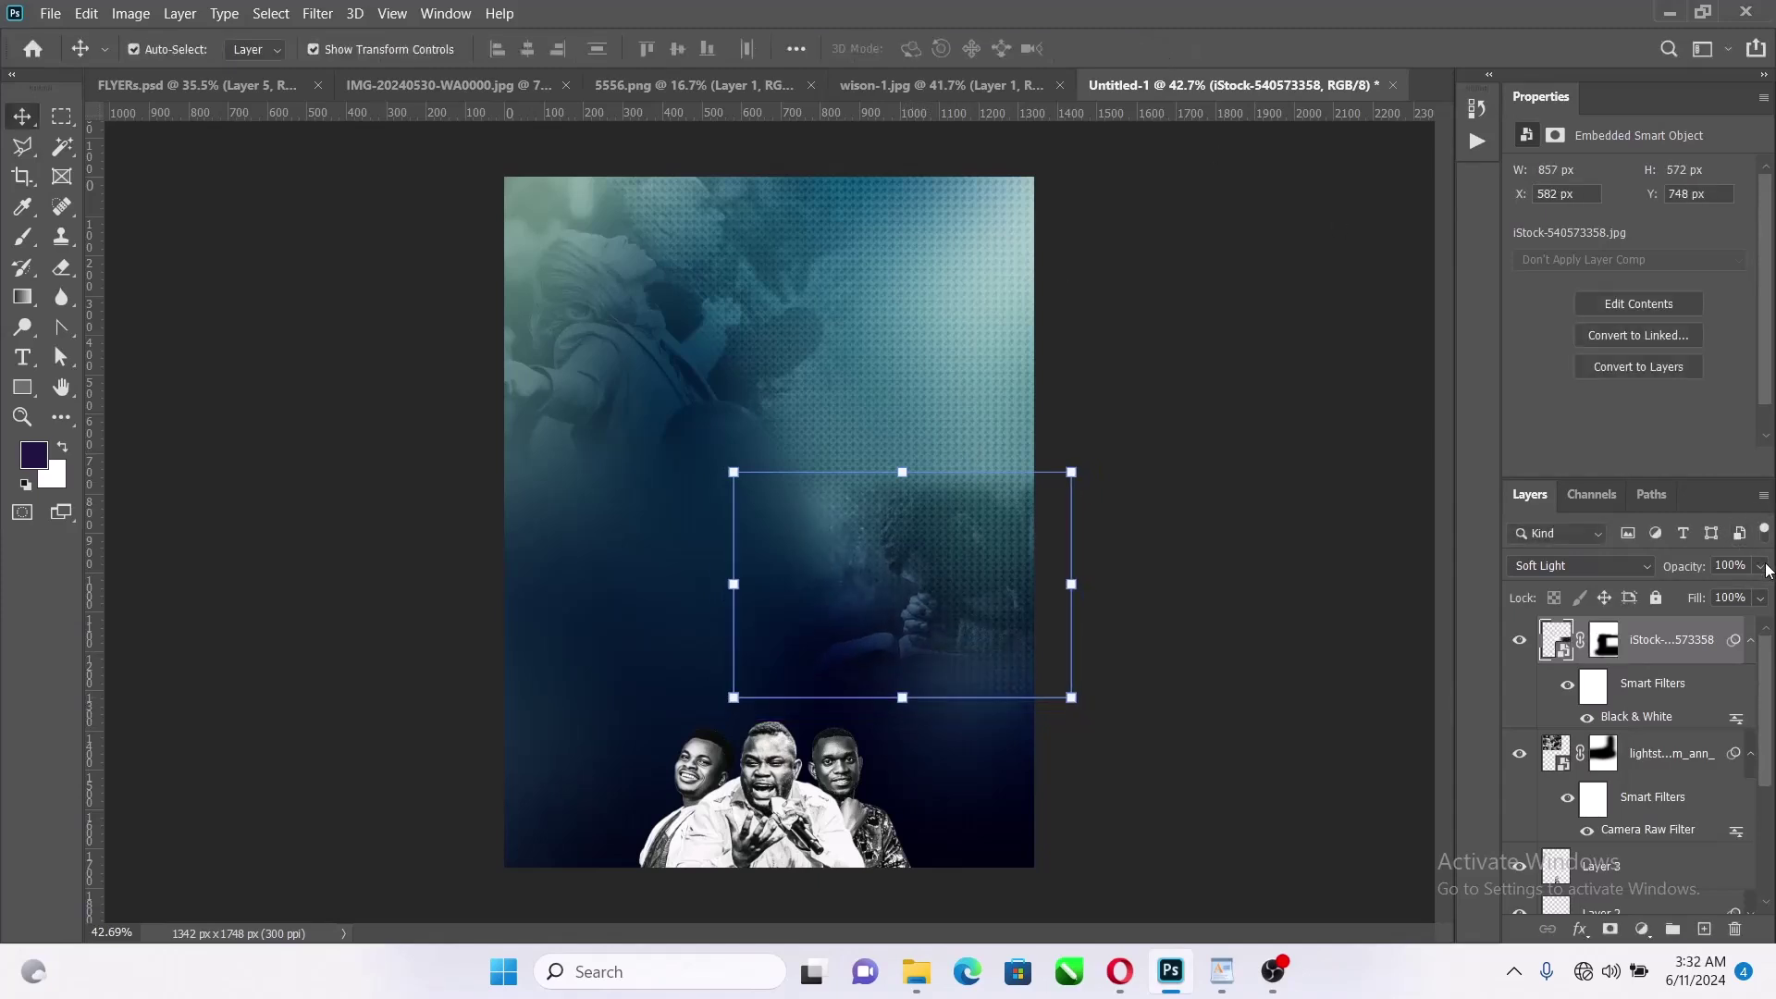
pyautogui.moveTo(1761, 566)
pyautogui.mouseDown()
pyautogui.moveTo(1713, 604)
pyautogui.moveTo(1765, 597)
pyautogui.mouseUp()
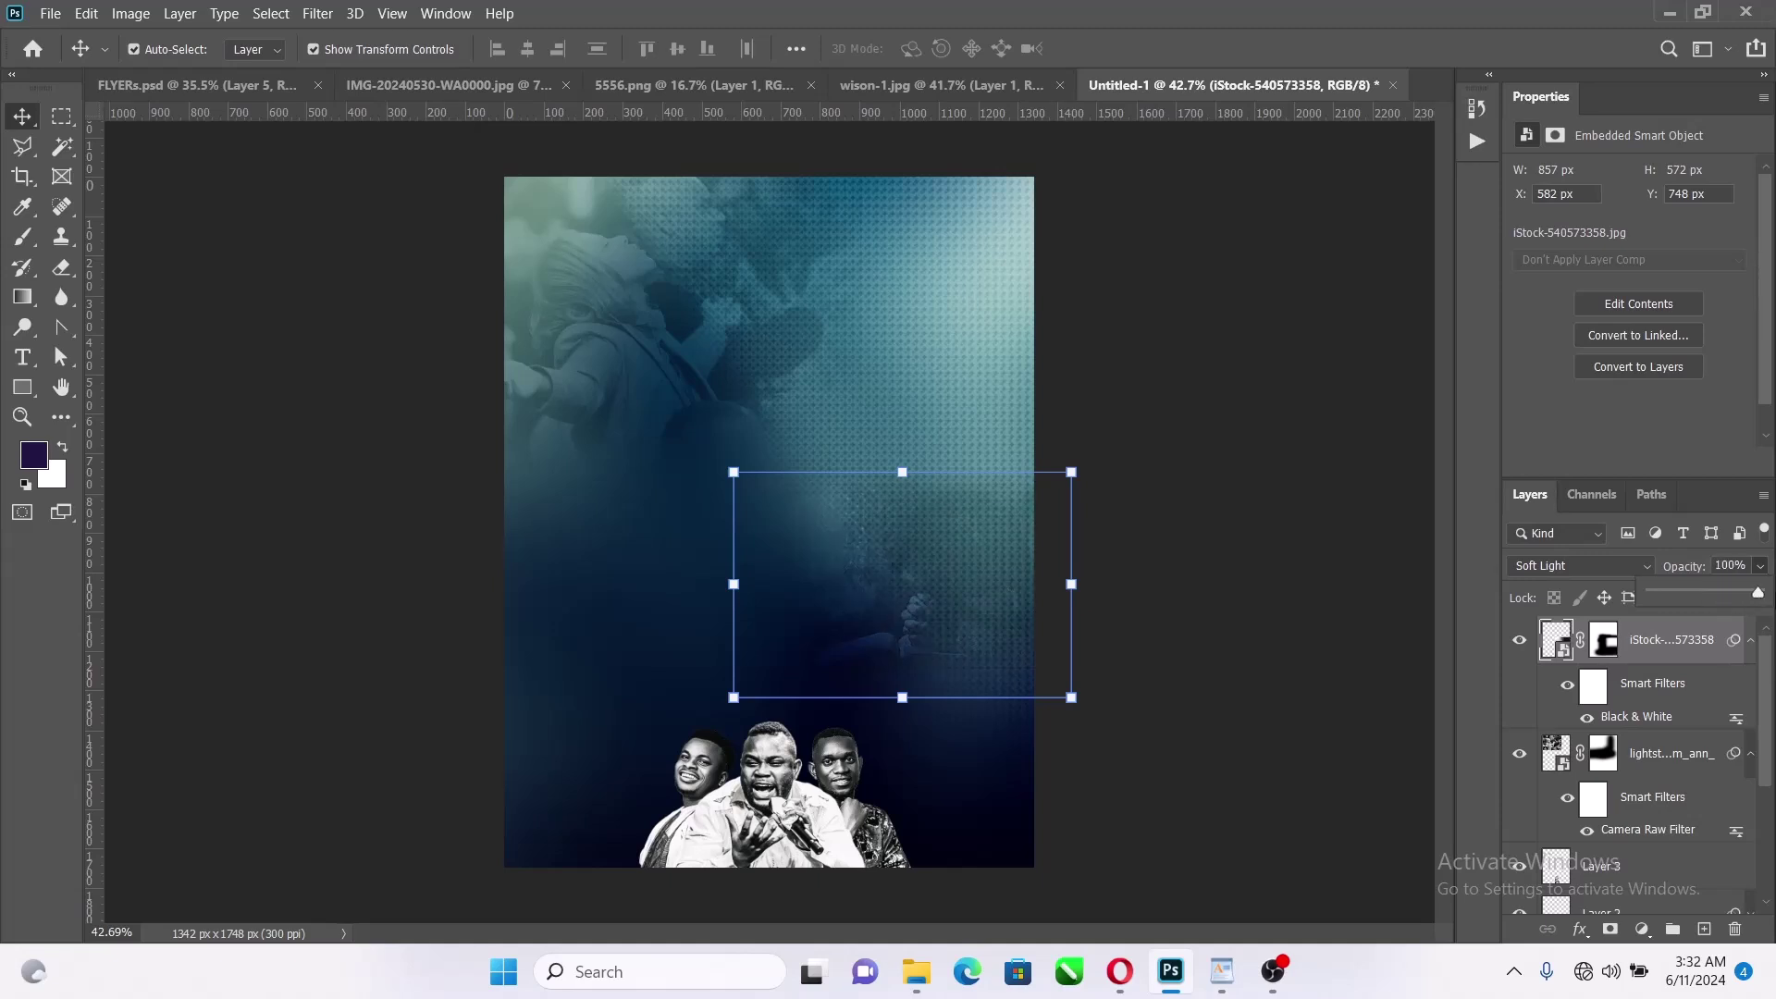
pyautogui.click(1233, 573)
# Set the bottom dotted background photo layer to 20% opacity in Soft Light
pyautogui.scroll(1, 970, 600)
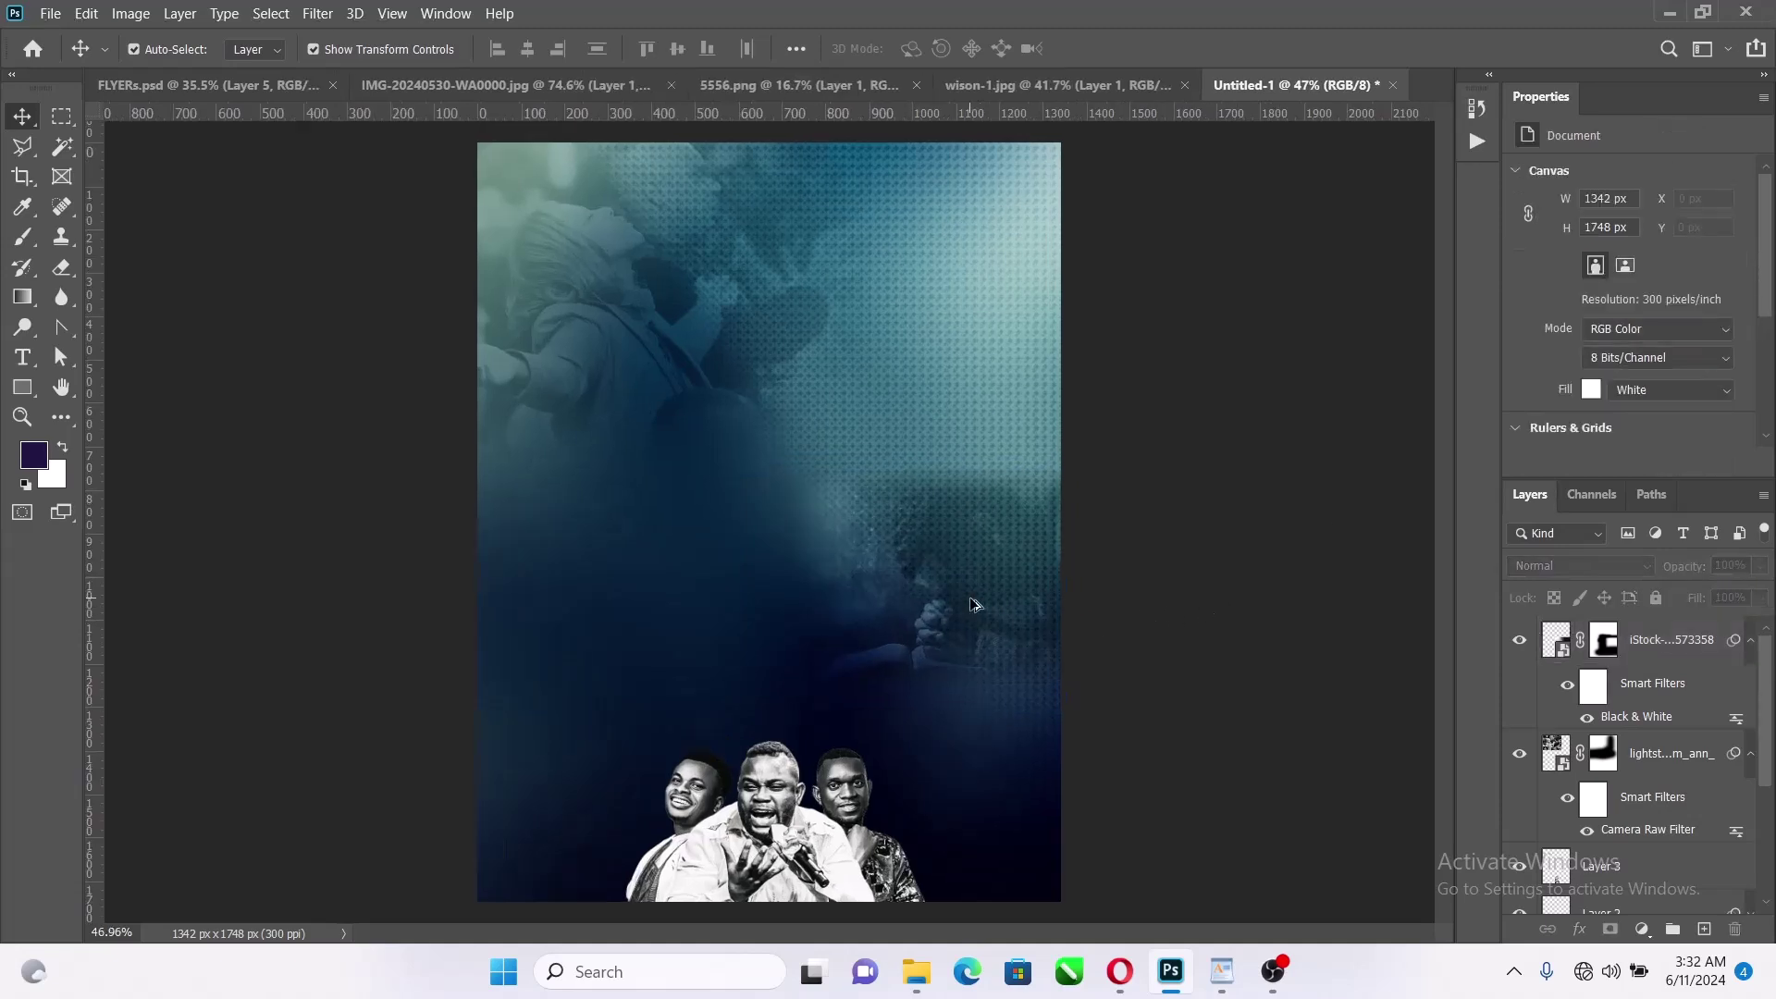
pyautogui.click(932, 269)
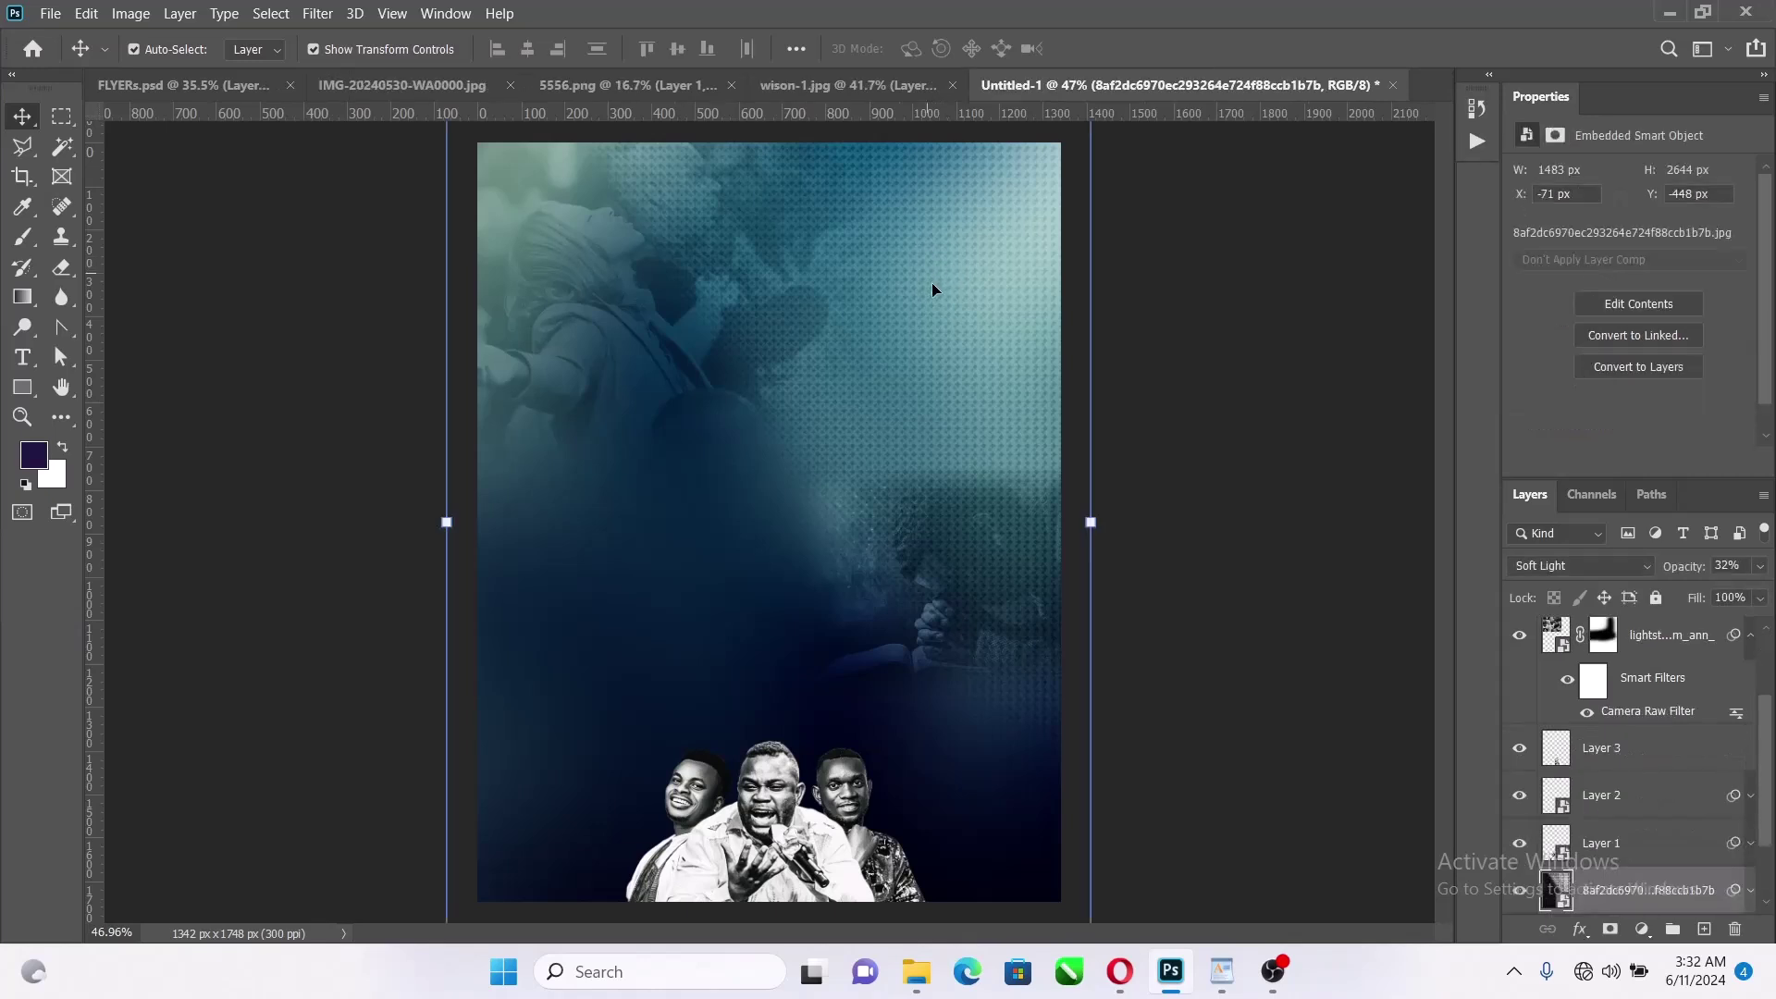
pyautogui.click(1761, 568)
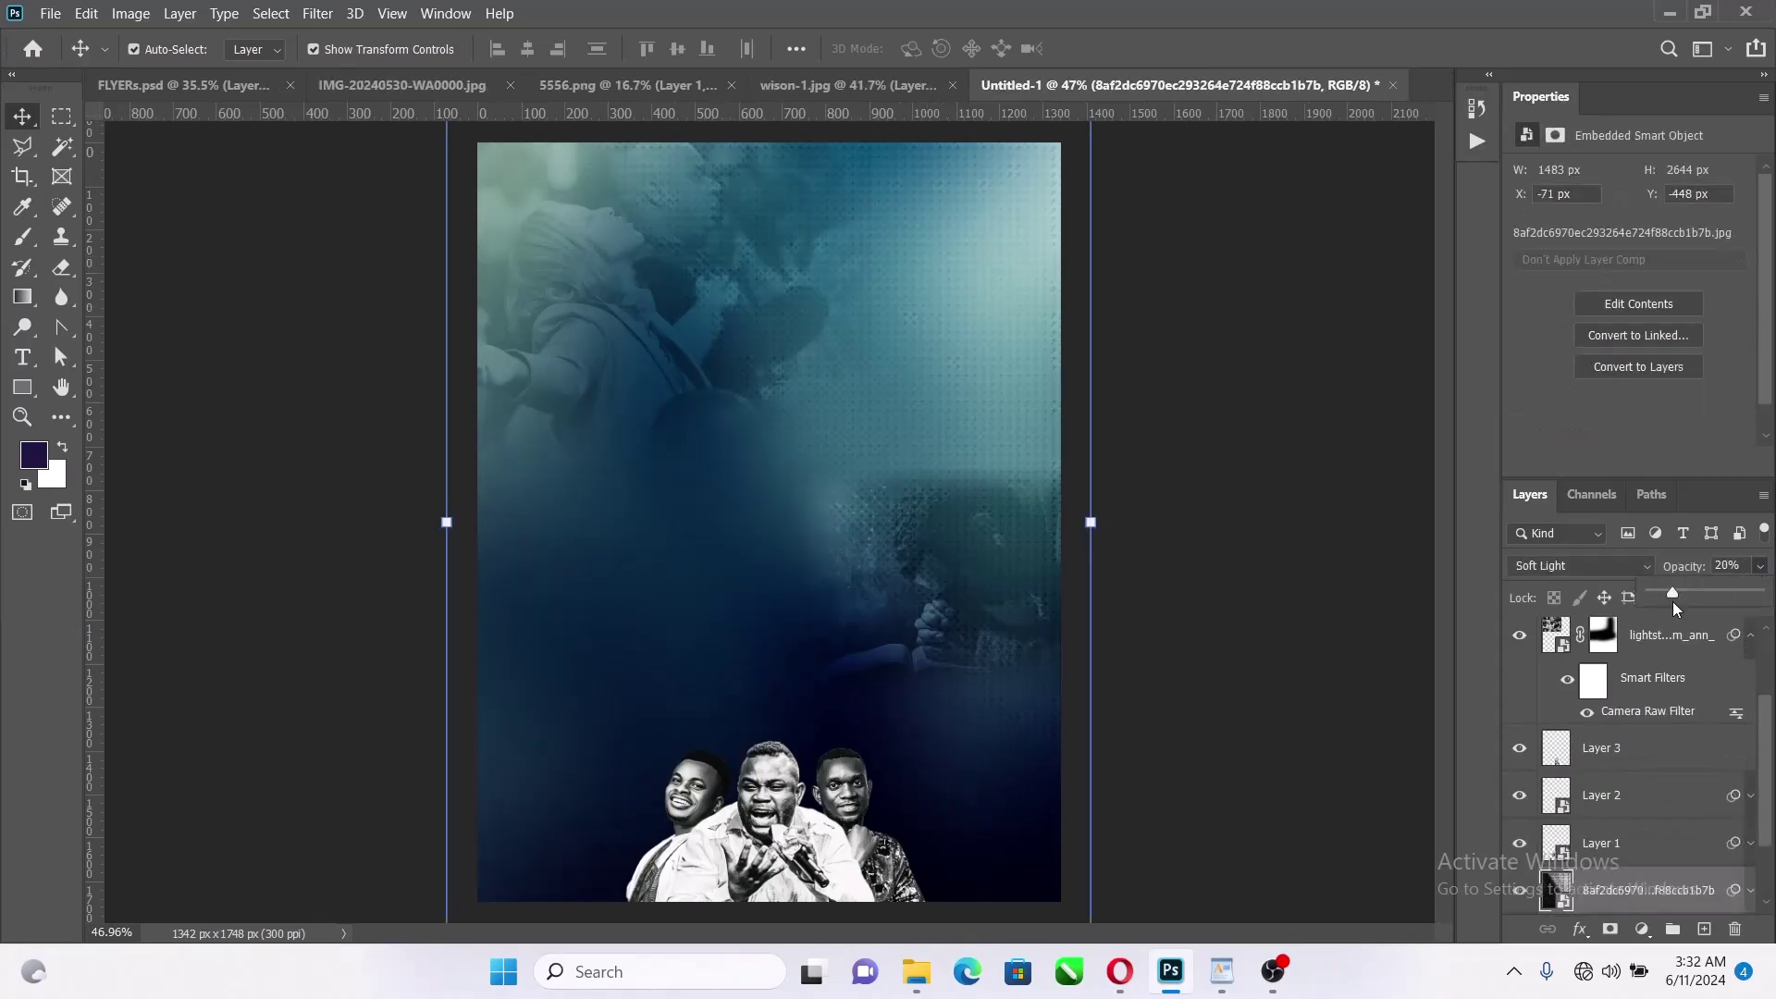
pyautogui.click(1235, 455)
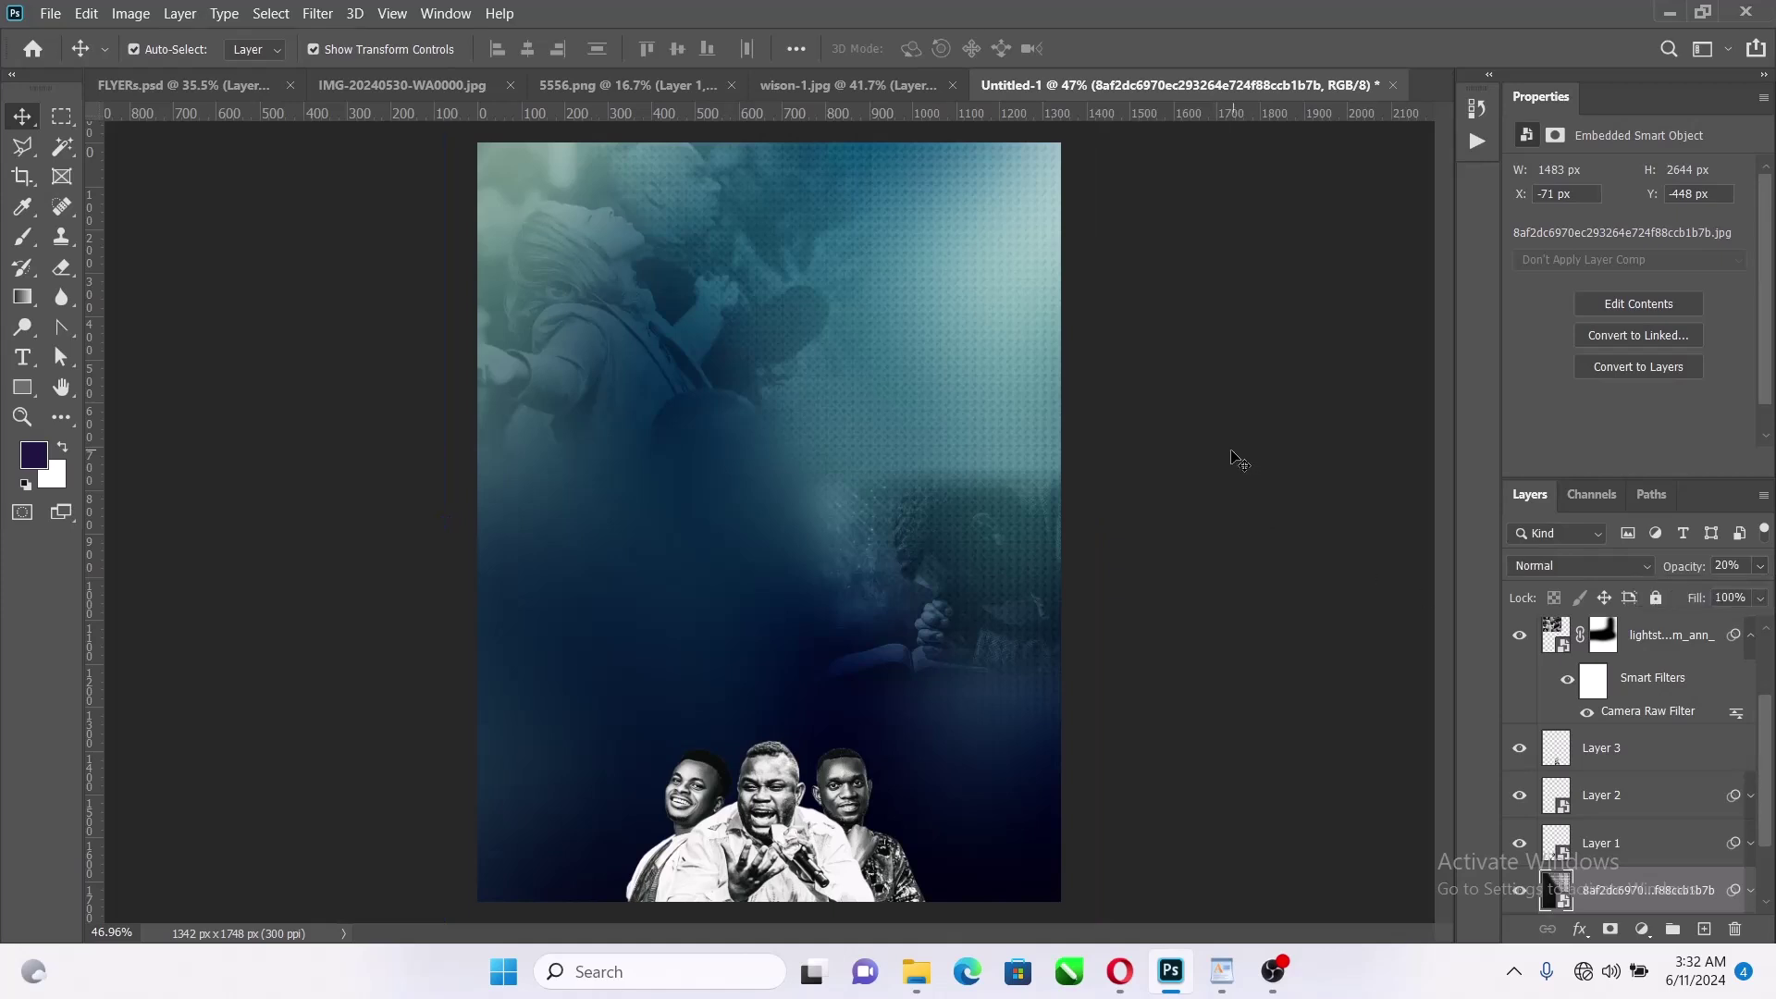
pyautogui.click(936, 324)
pyautogui.click(1601, 566)
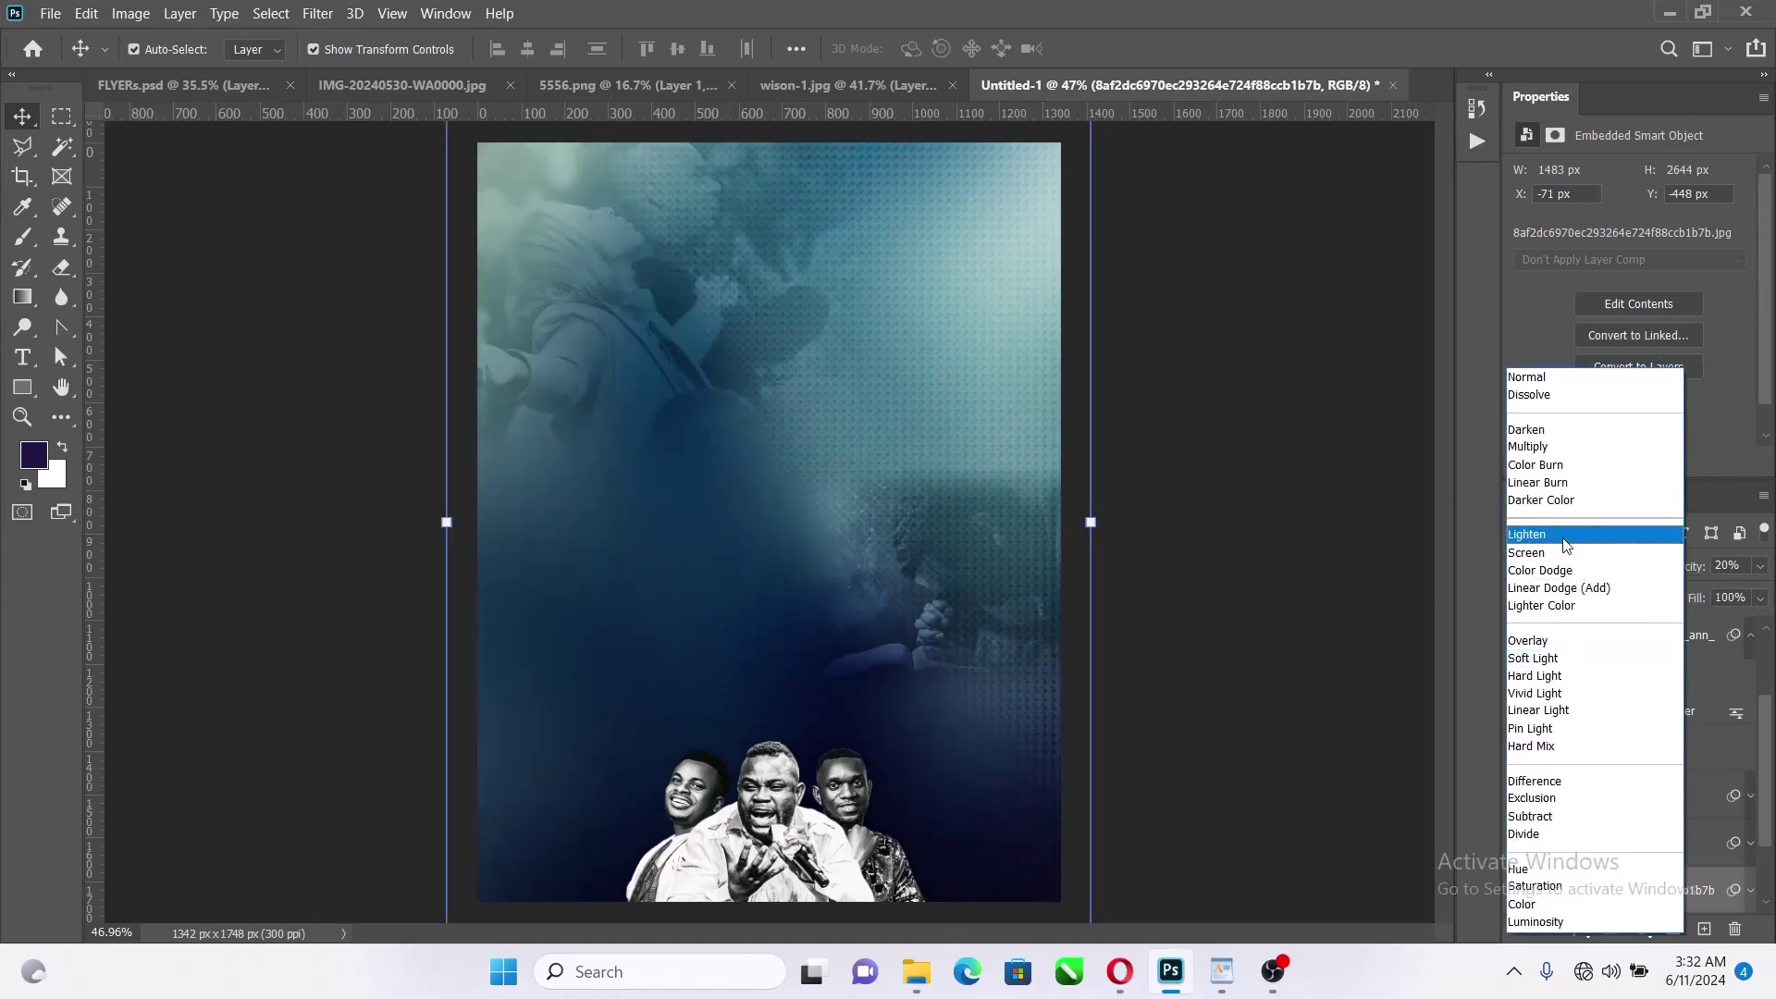
pyautogui.click(1278, 450)
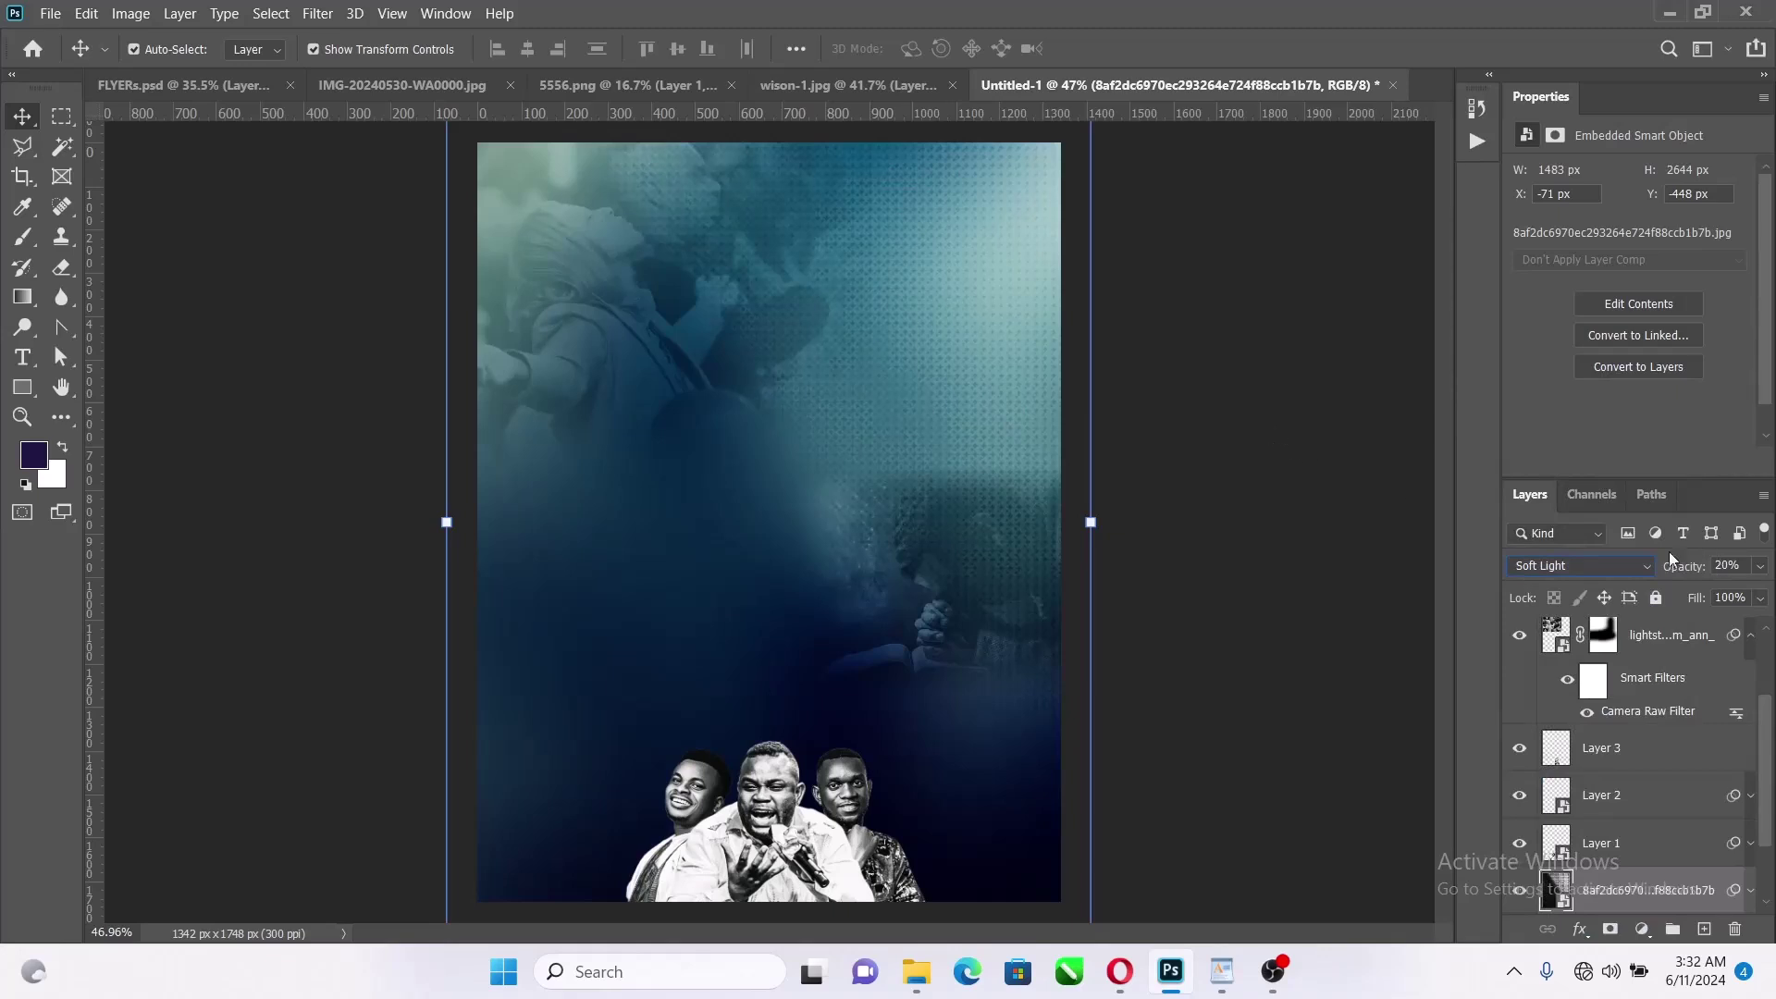
pyautogui.click(1156, 444)
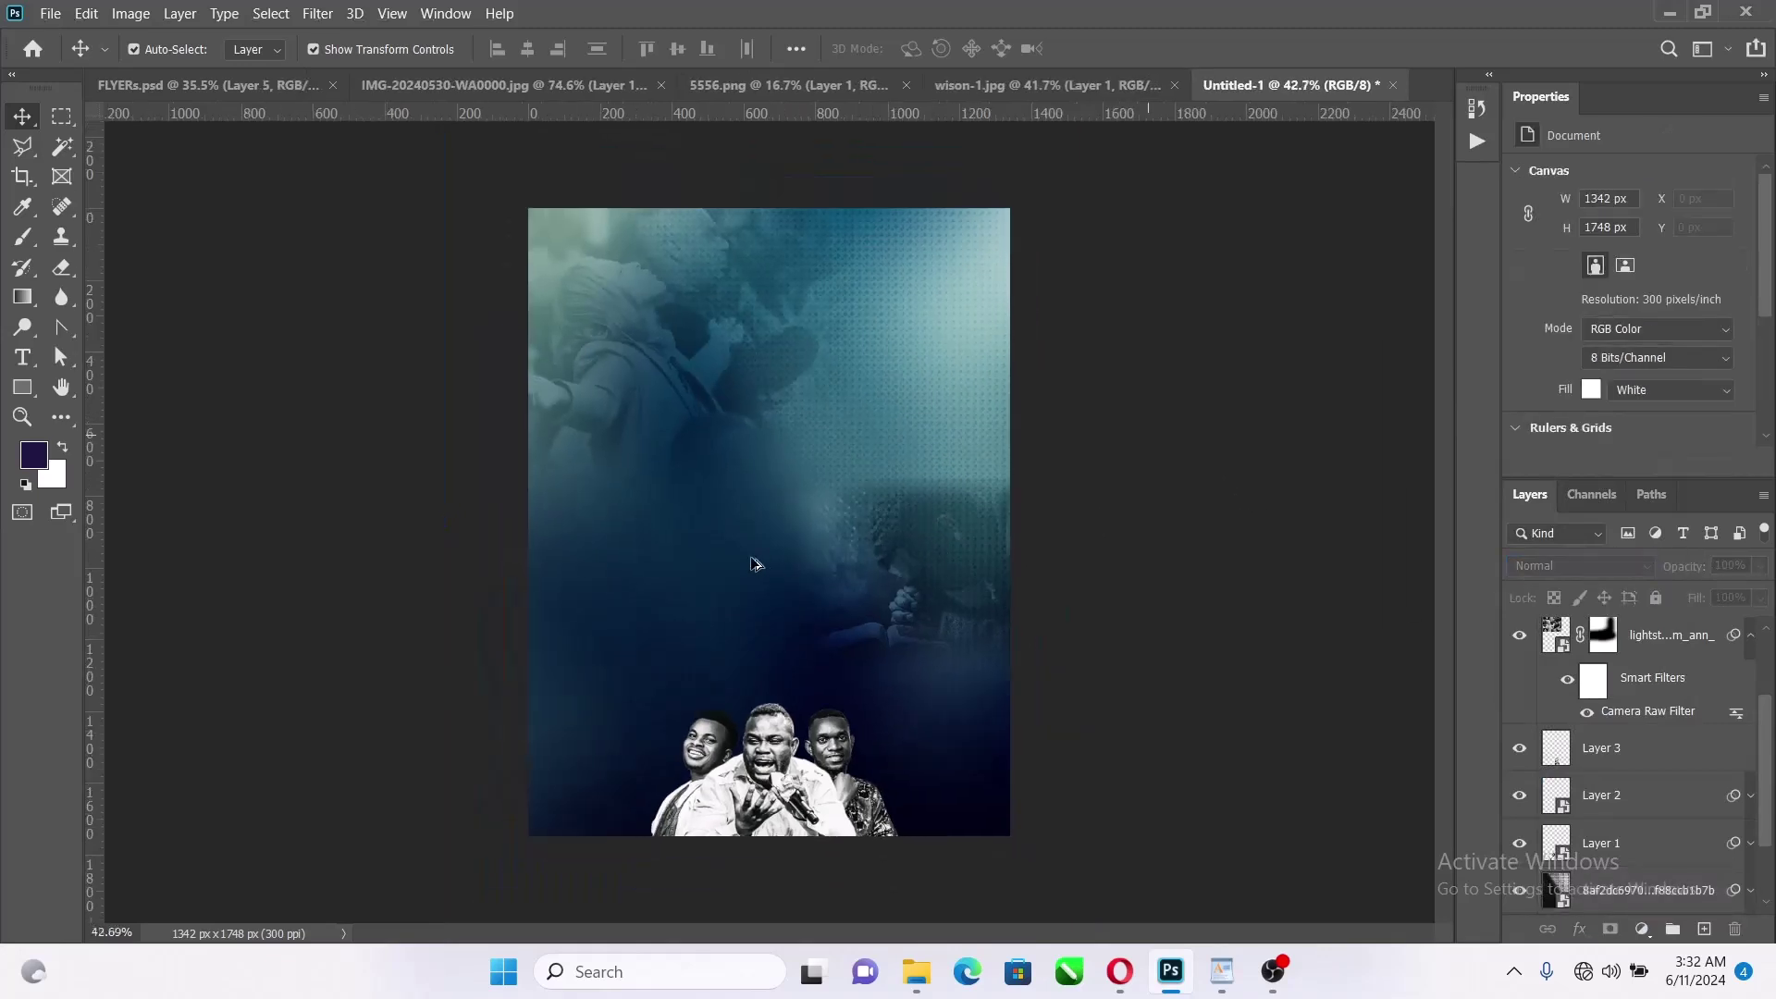
# Fit the whole flyer on screen with the Zoom tool
pyautogui.press('z')
pyautogui.rightClick(953, 310)
pyautogui.click(981, 318)
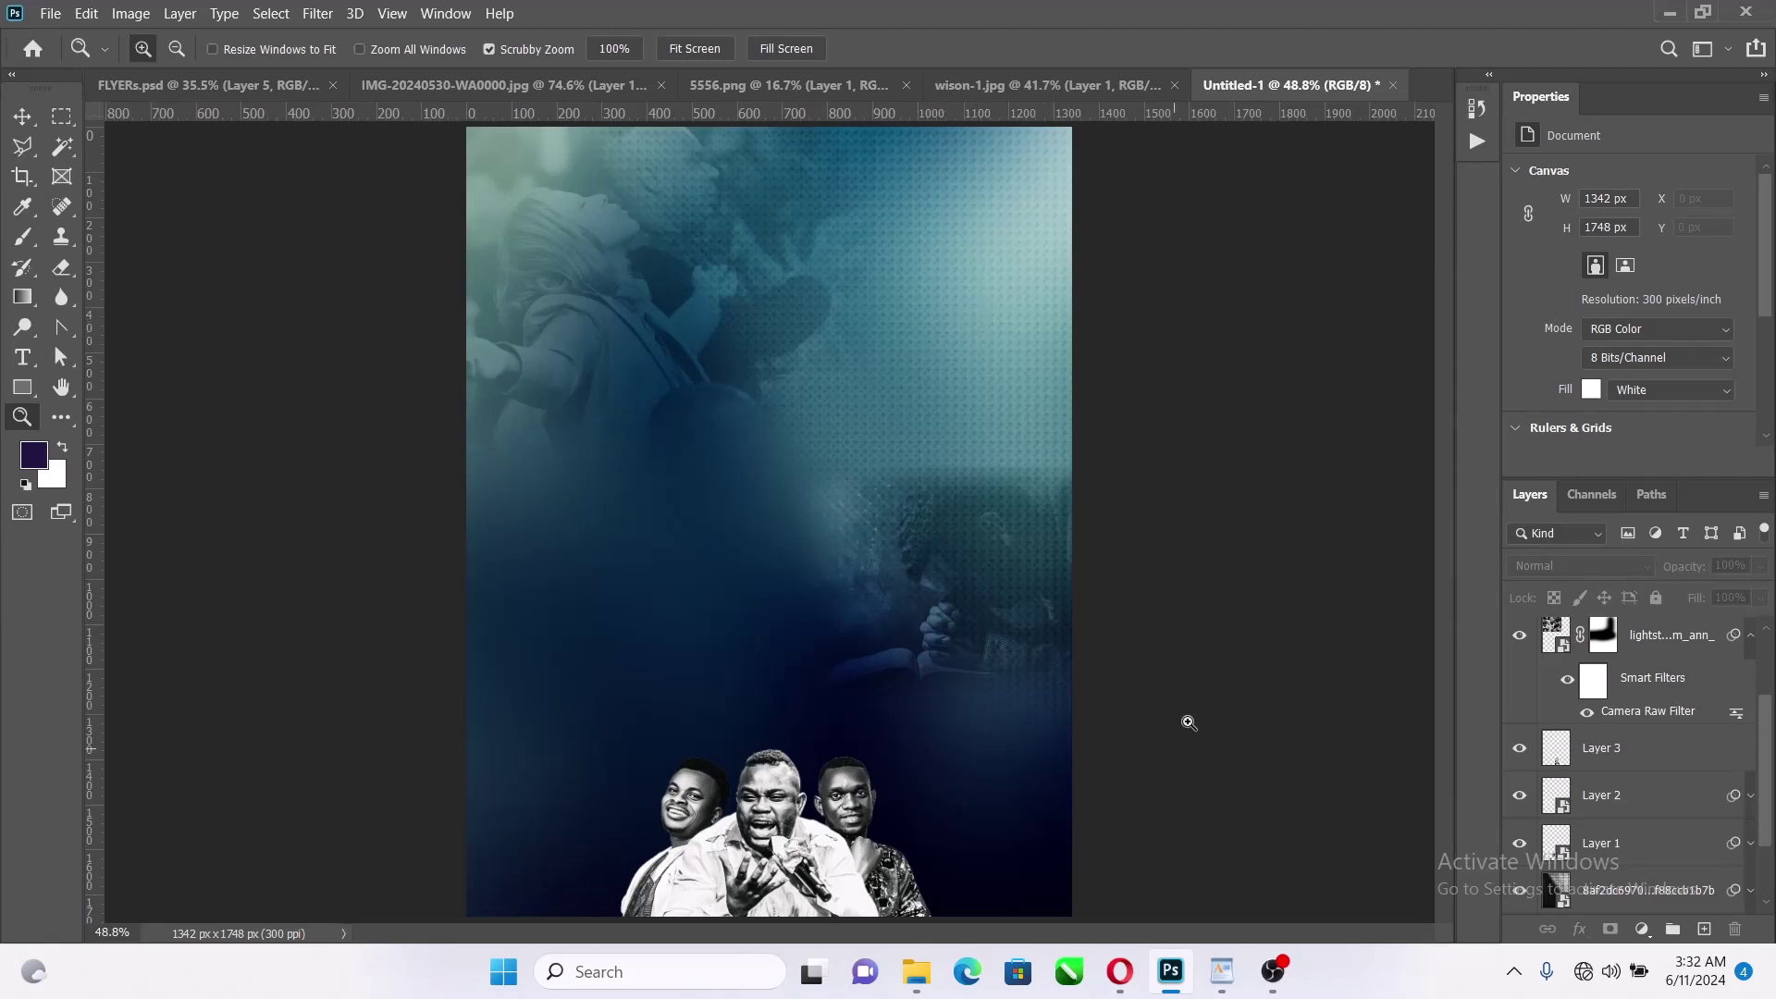
# Paste 'a Season of Prophetic Intervention' atop the WordPad notes, copy that line, and return to Photoshop
pyautogui.click(1223, 971)
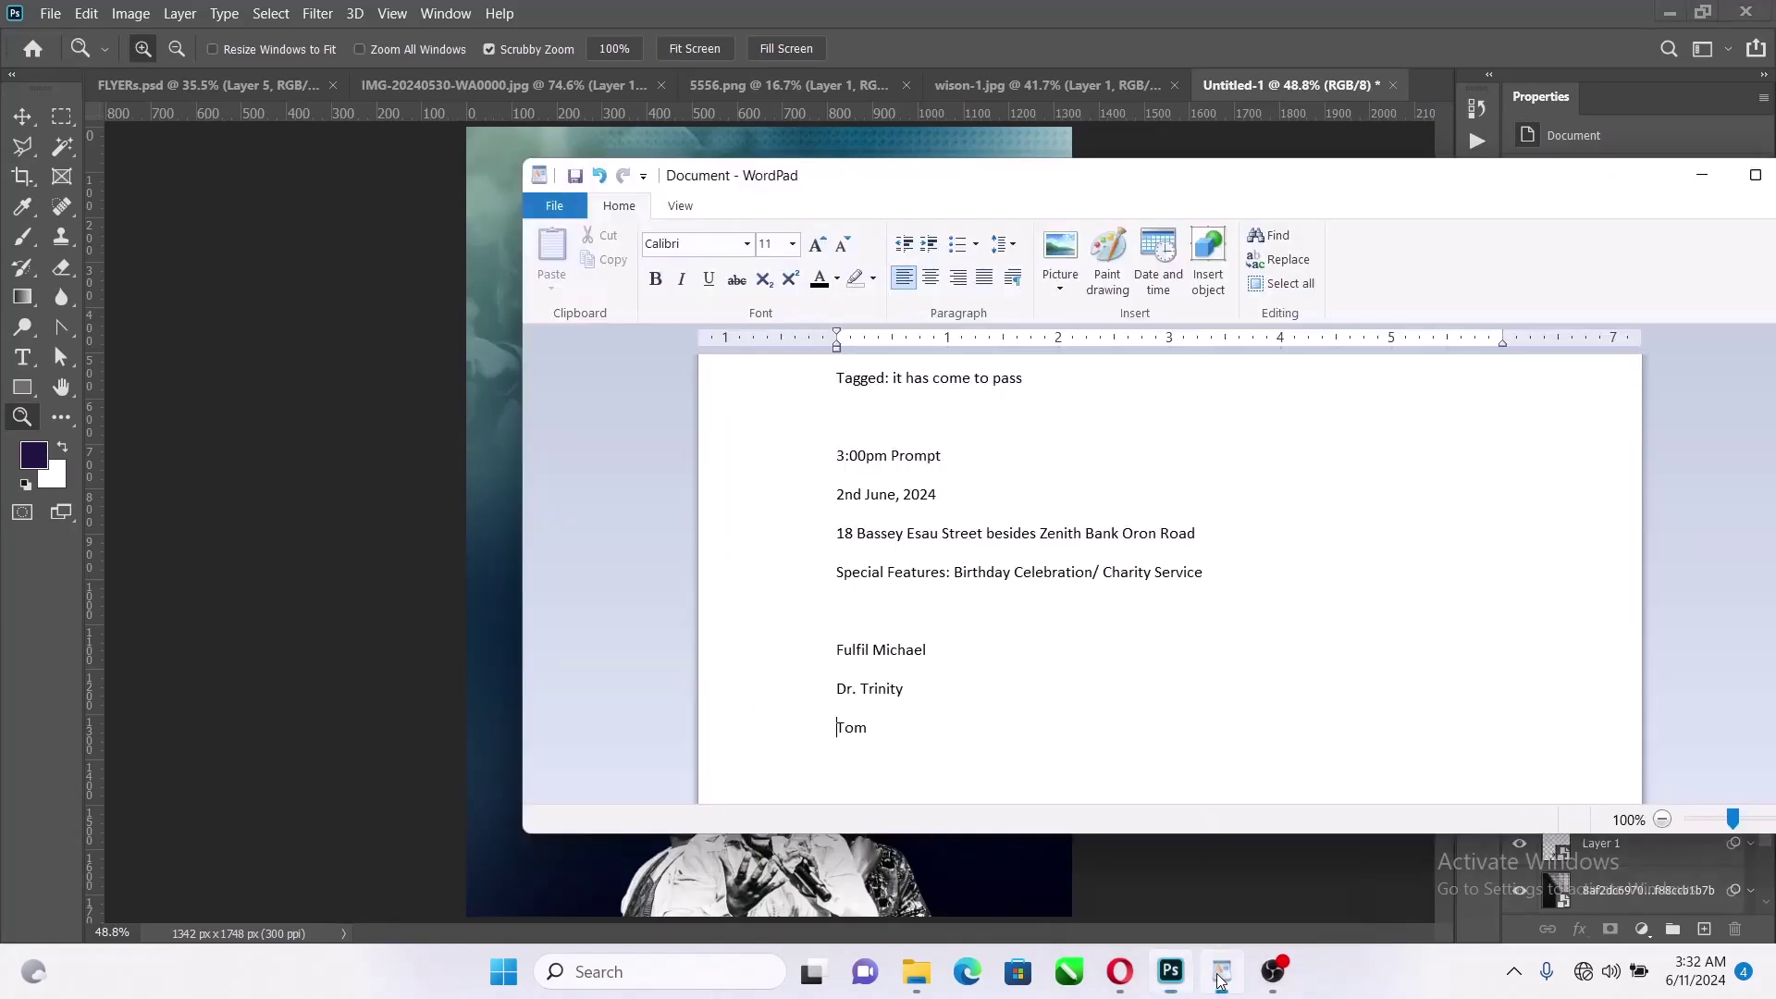
pyautogui.write('a Season of Prophetic Intervention')
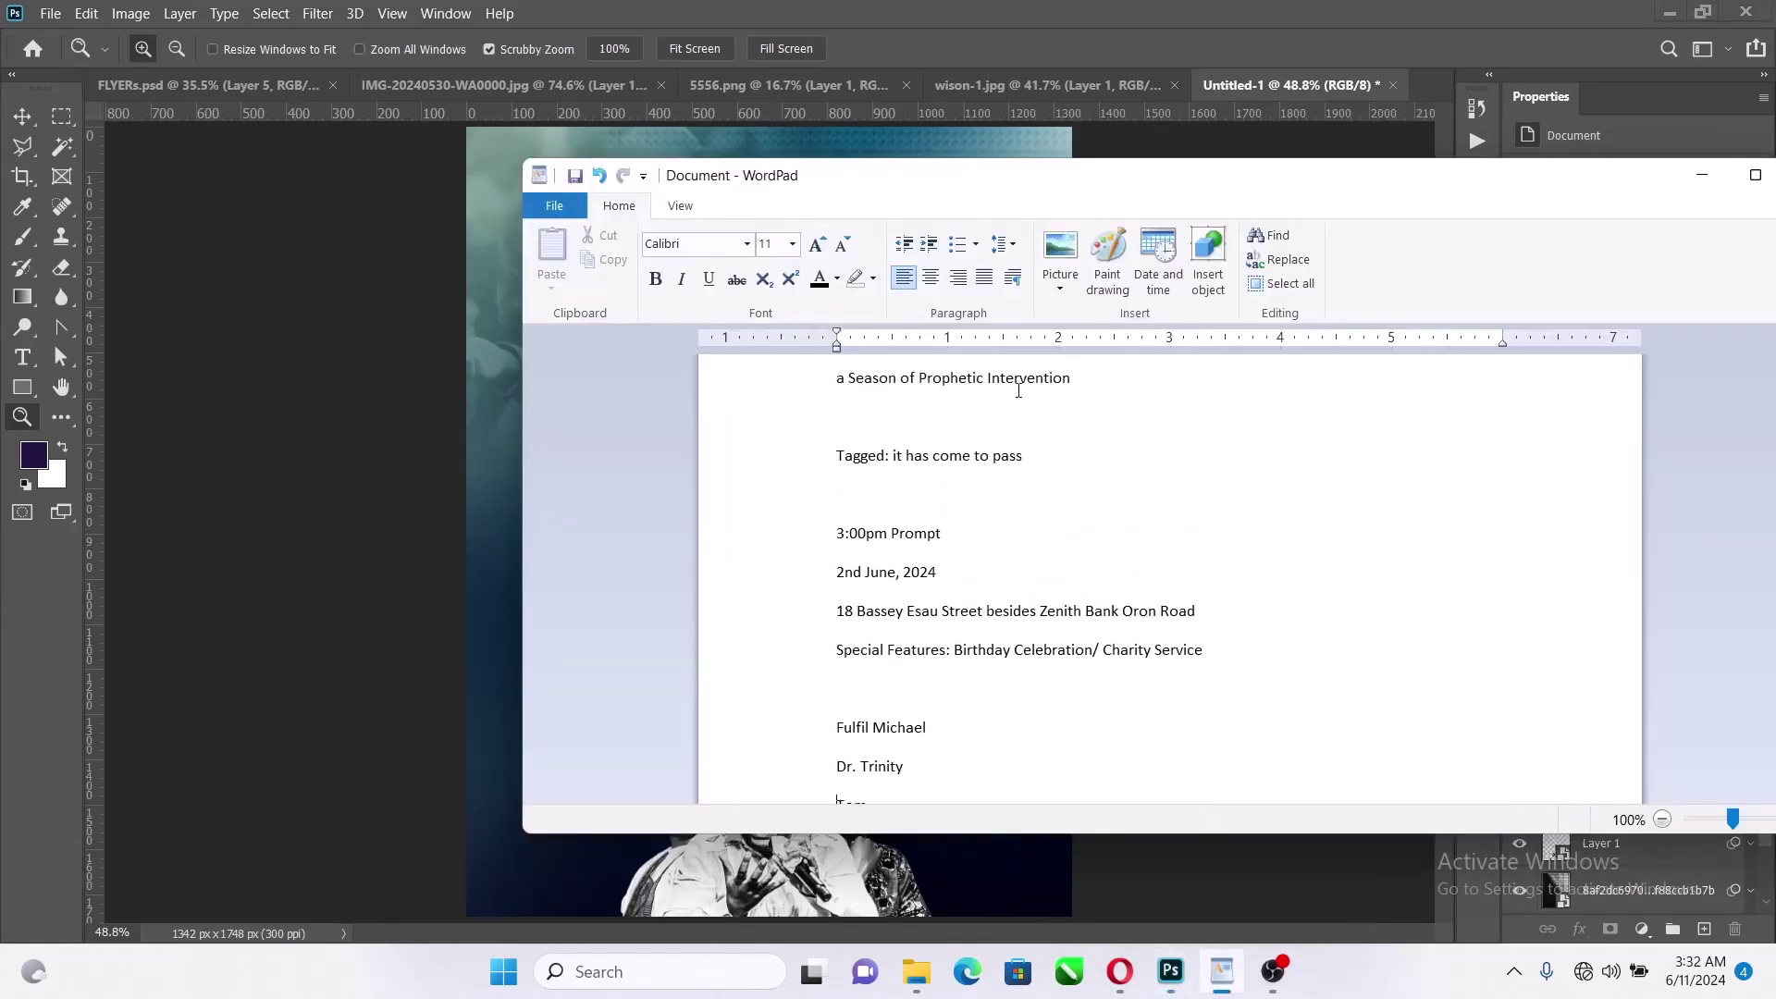
pyautogui.moveTo(1071, 381); pyautogui.dragTo(703, 393)
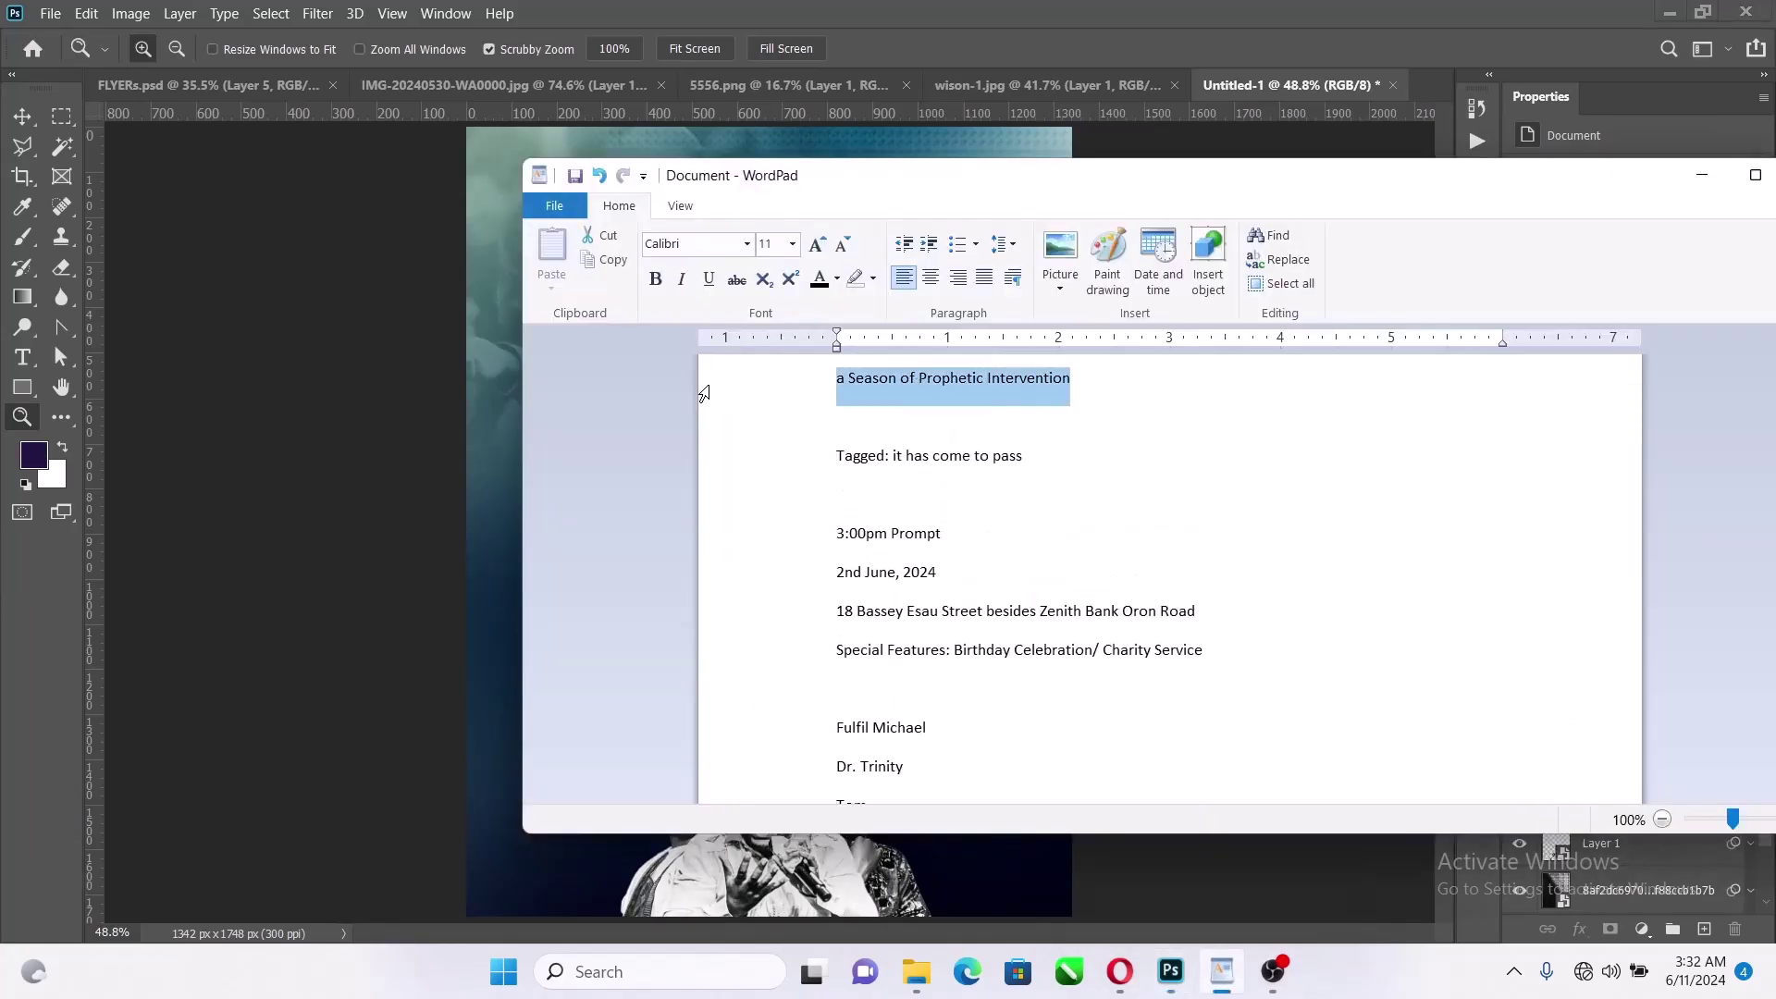
pyautogui.click(866, 381)
pyautogui.moveTo(1051, 383); pyautogui.dragTo(744, 395)
pyautogui.hotkey('ctrl', 'c')
pyautogui.click(479, 344)
pyautogui.scroll(6, 635, 379)
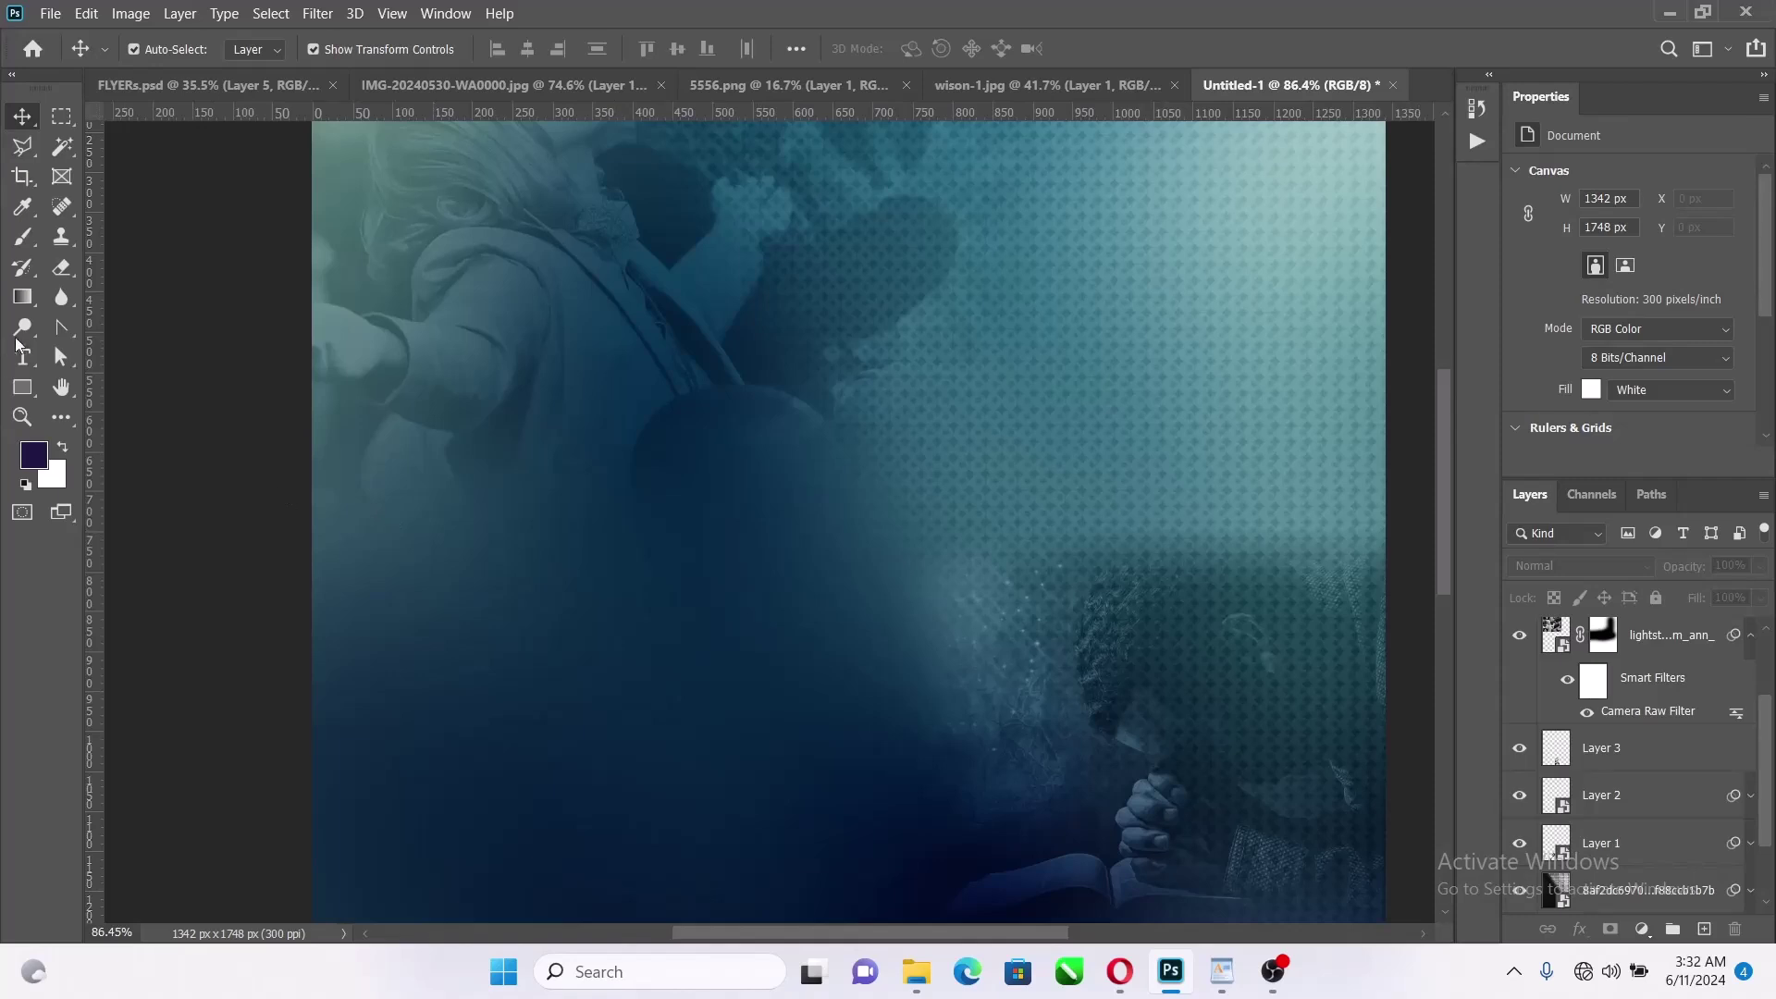
# Paste the title as a new text layer on the flyer and move it toward the centre
pyautogui.click(20, 353)
pyautogui.click(503, 586)
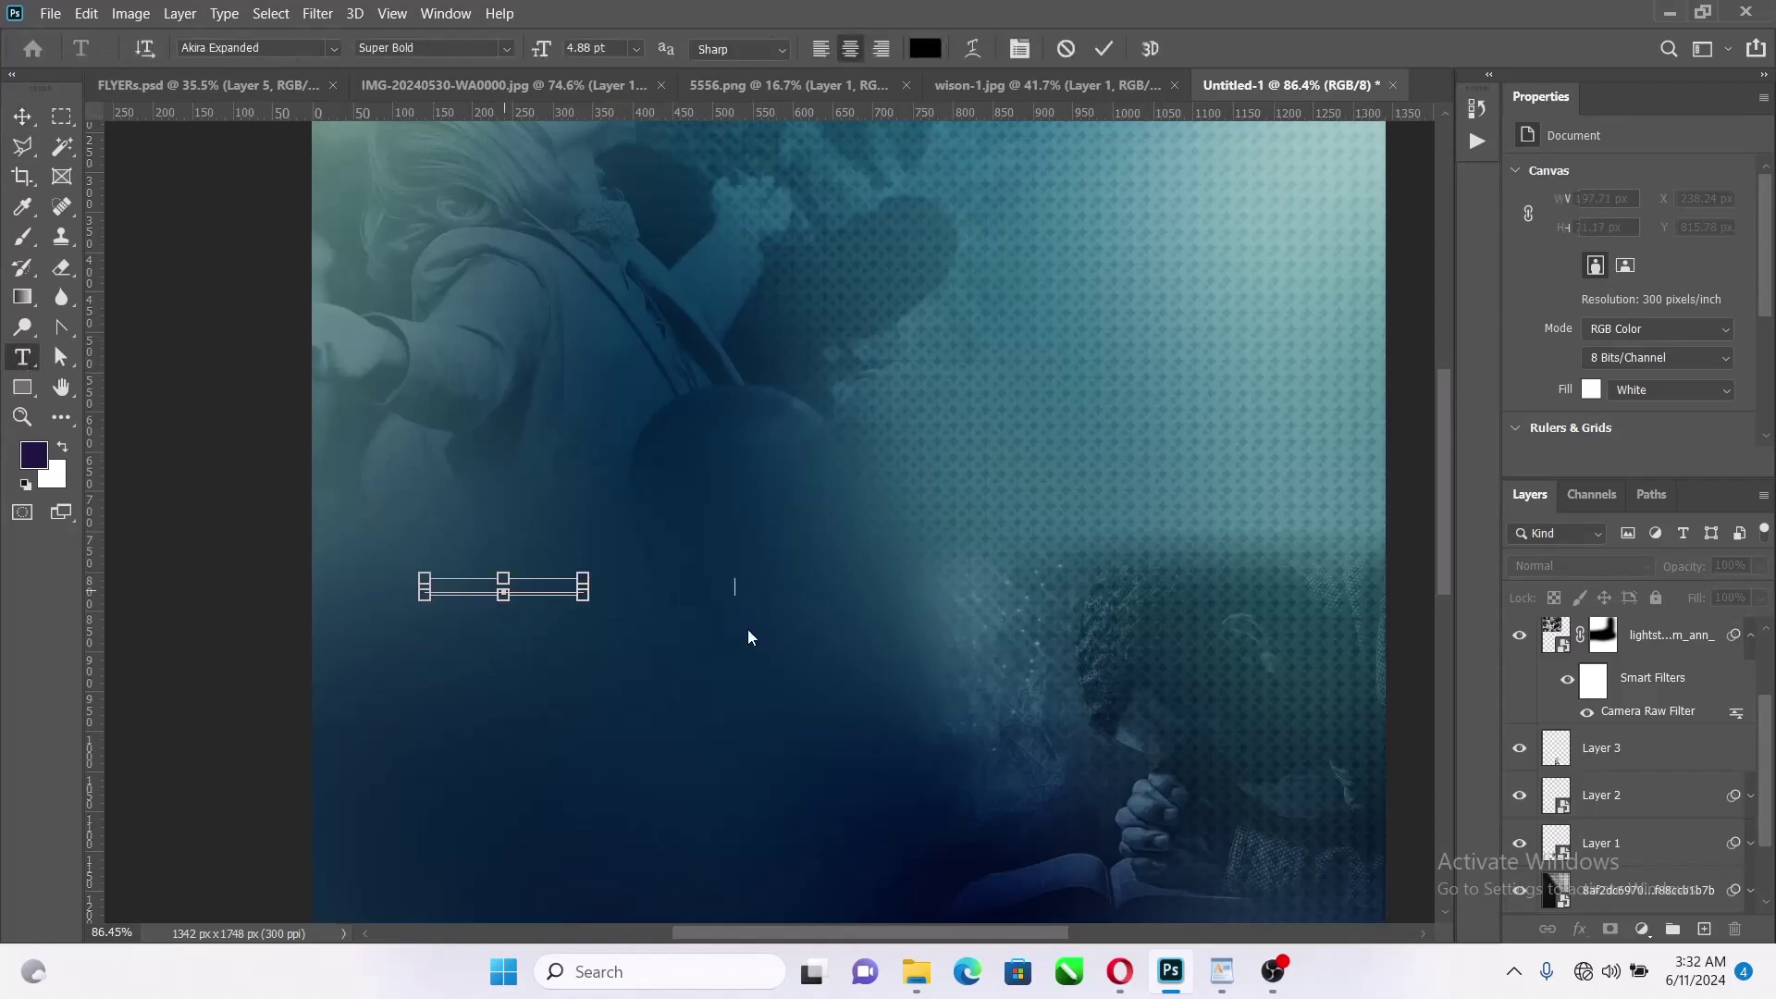
pyautogui.hotkey('ctrl', 'v')
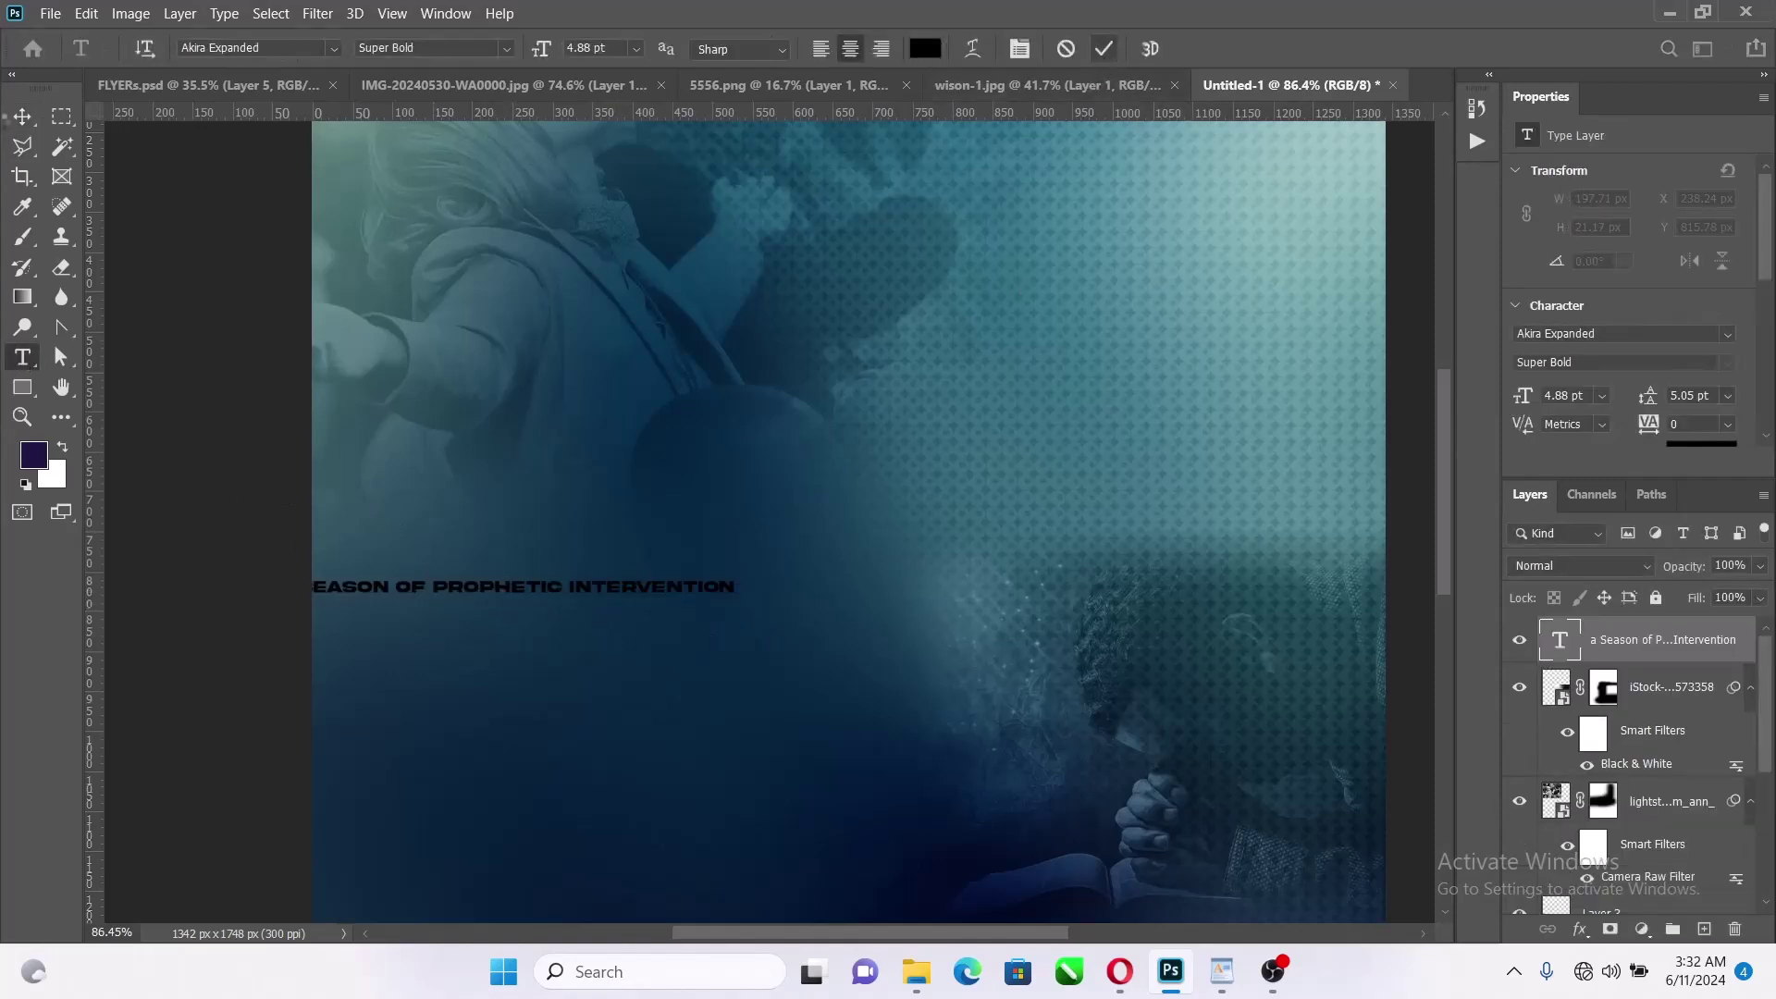
pyautogui.click(1104, 48)
pyautogui.press('v')
pyautogui.moveTo(654, 594); pyautogui.dragTo(998, 575)
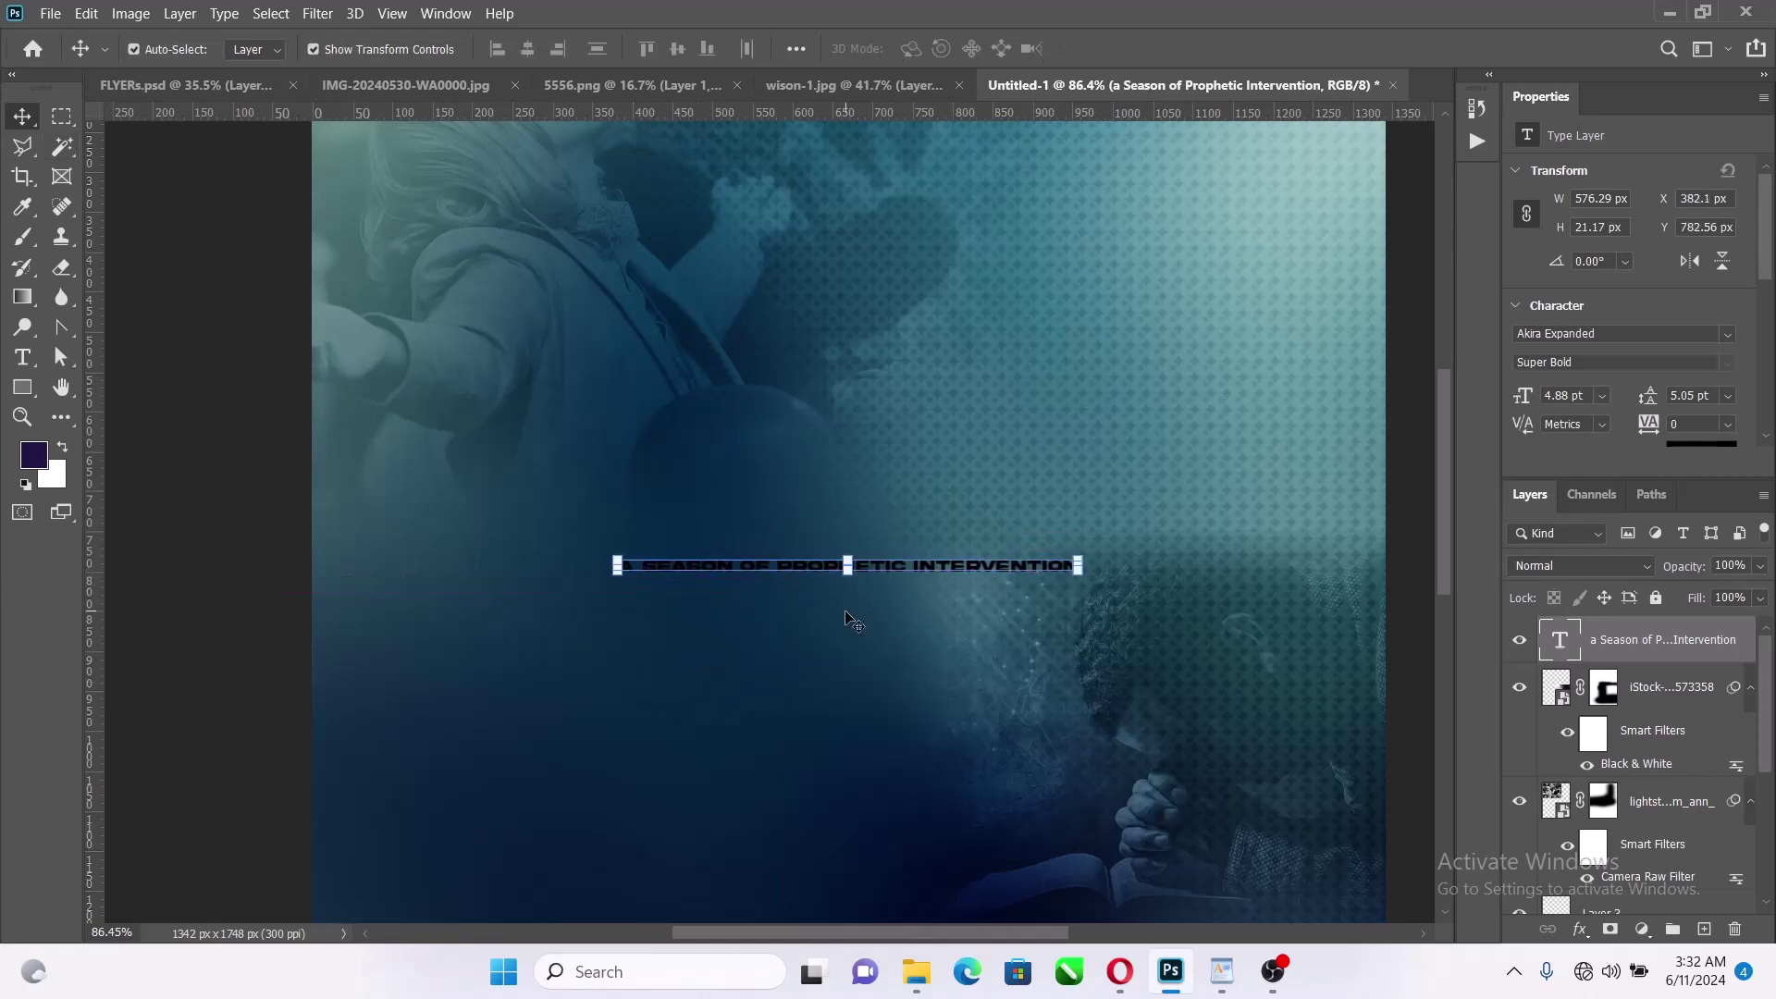
# Move the word SEASON out of the title into its own text layer
pyautogui.press('t')
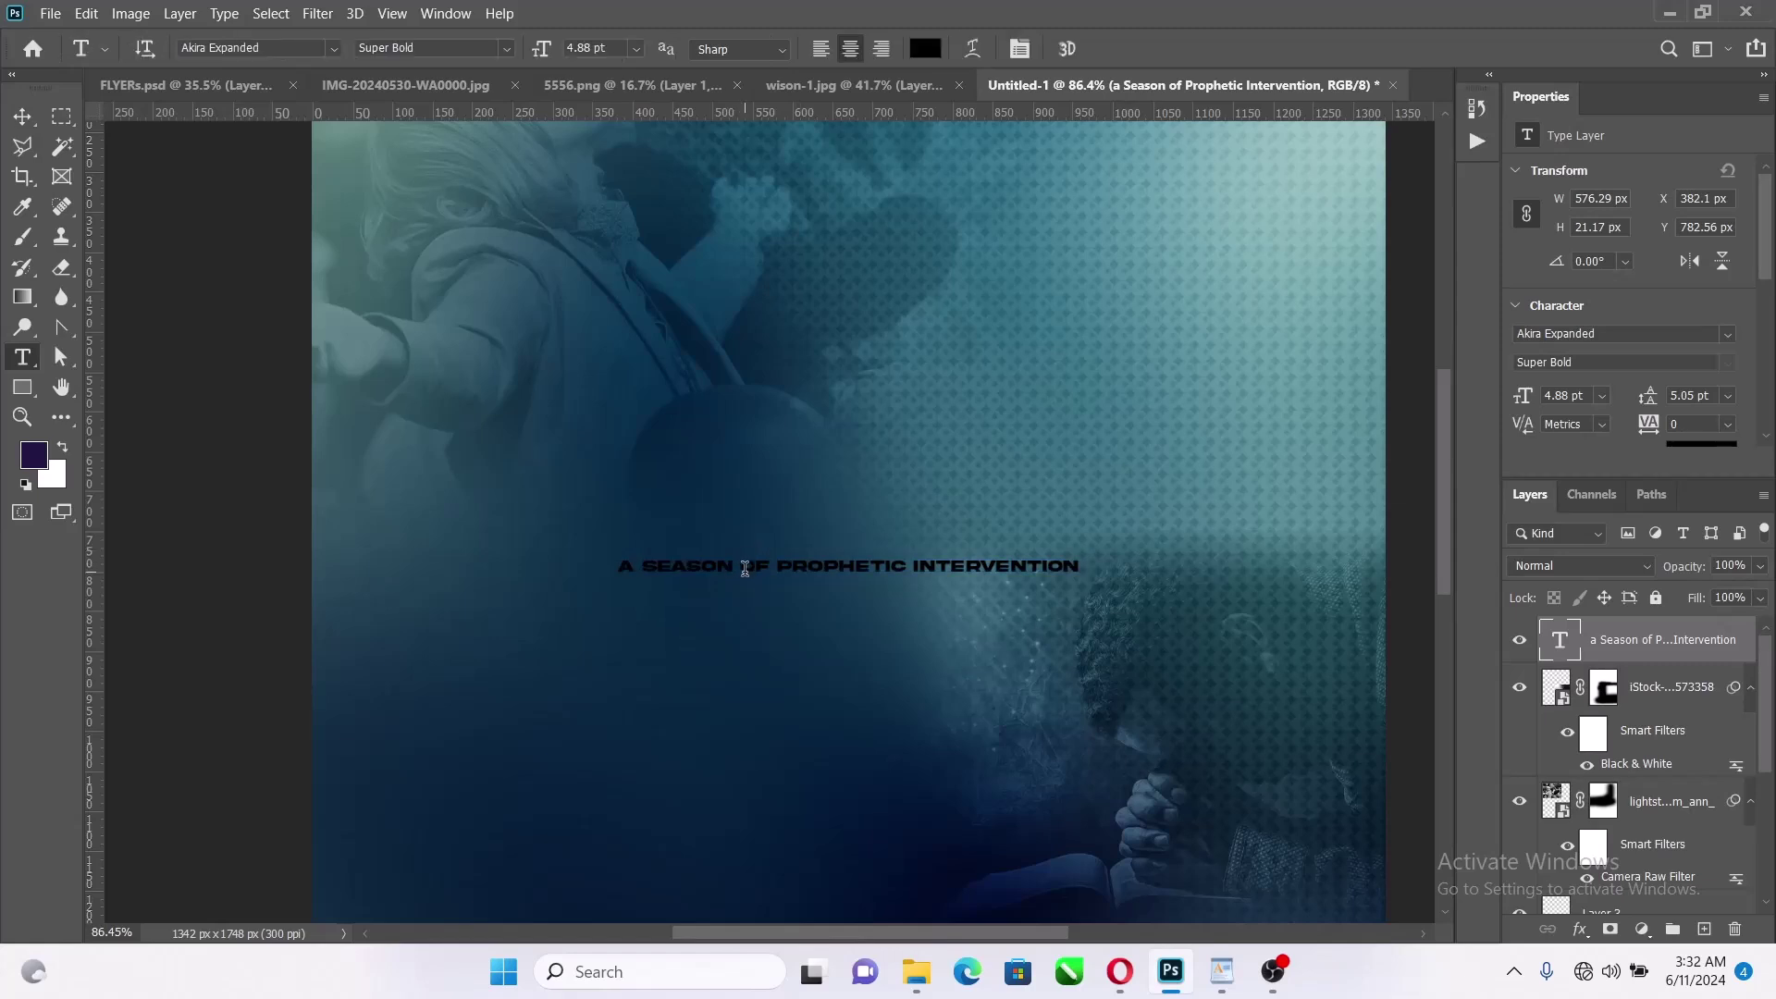
pyautogui.moveTo(734, 568); pyautogui.dragTo(639, 568)
pyautogui.hotkey('ctrl', 'c')
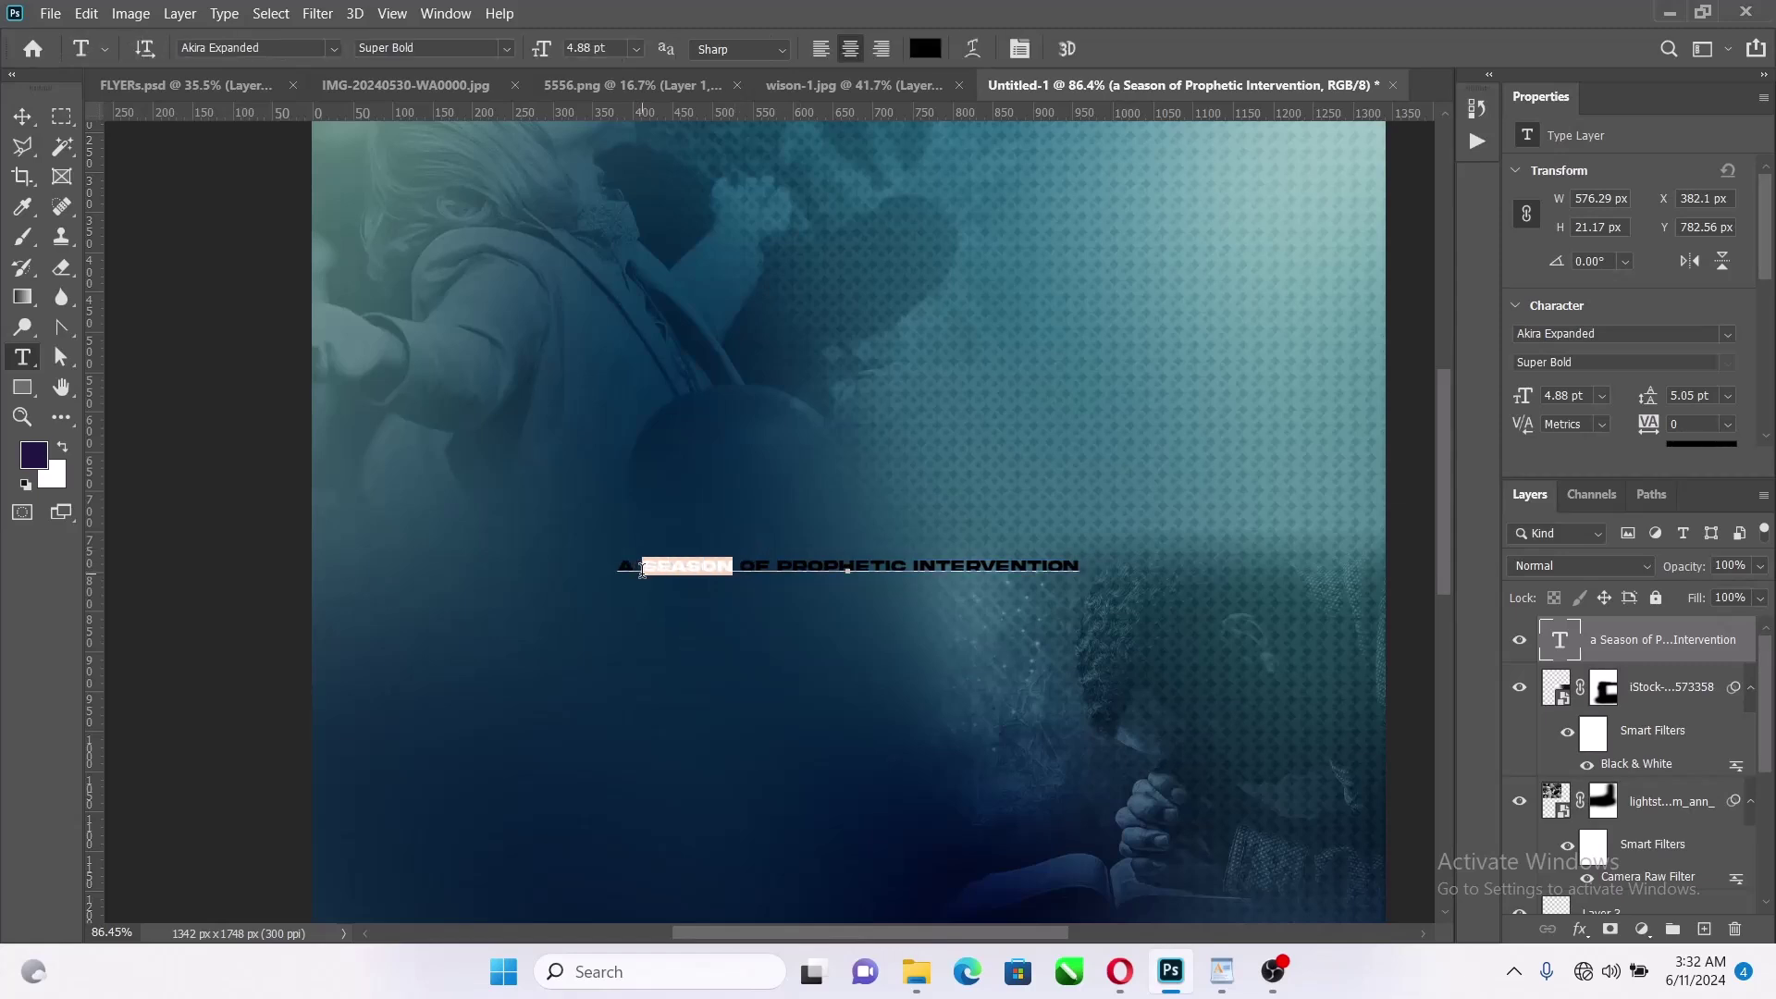
pyautogui.press('BackSpace')
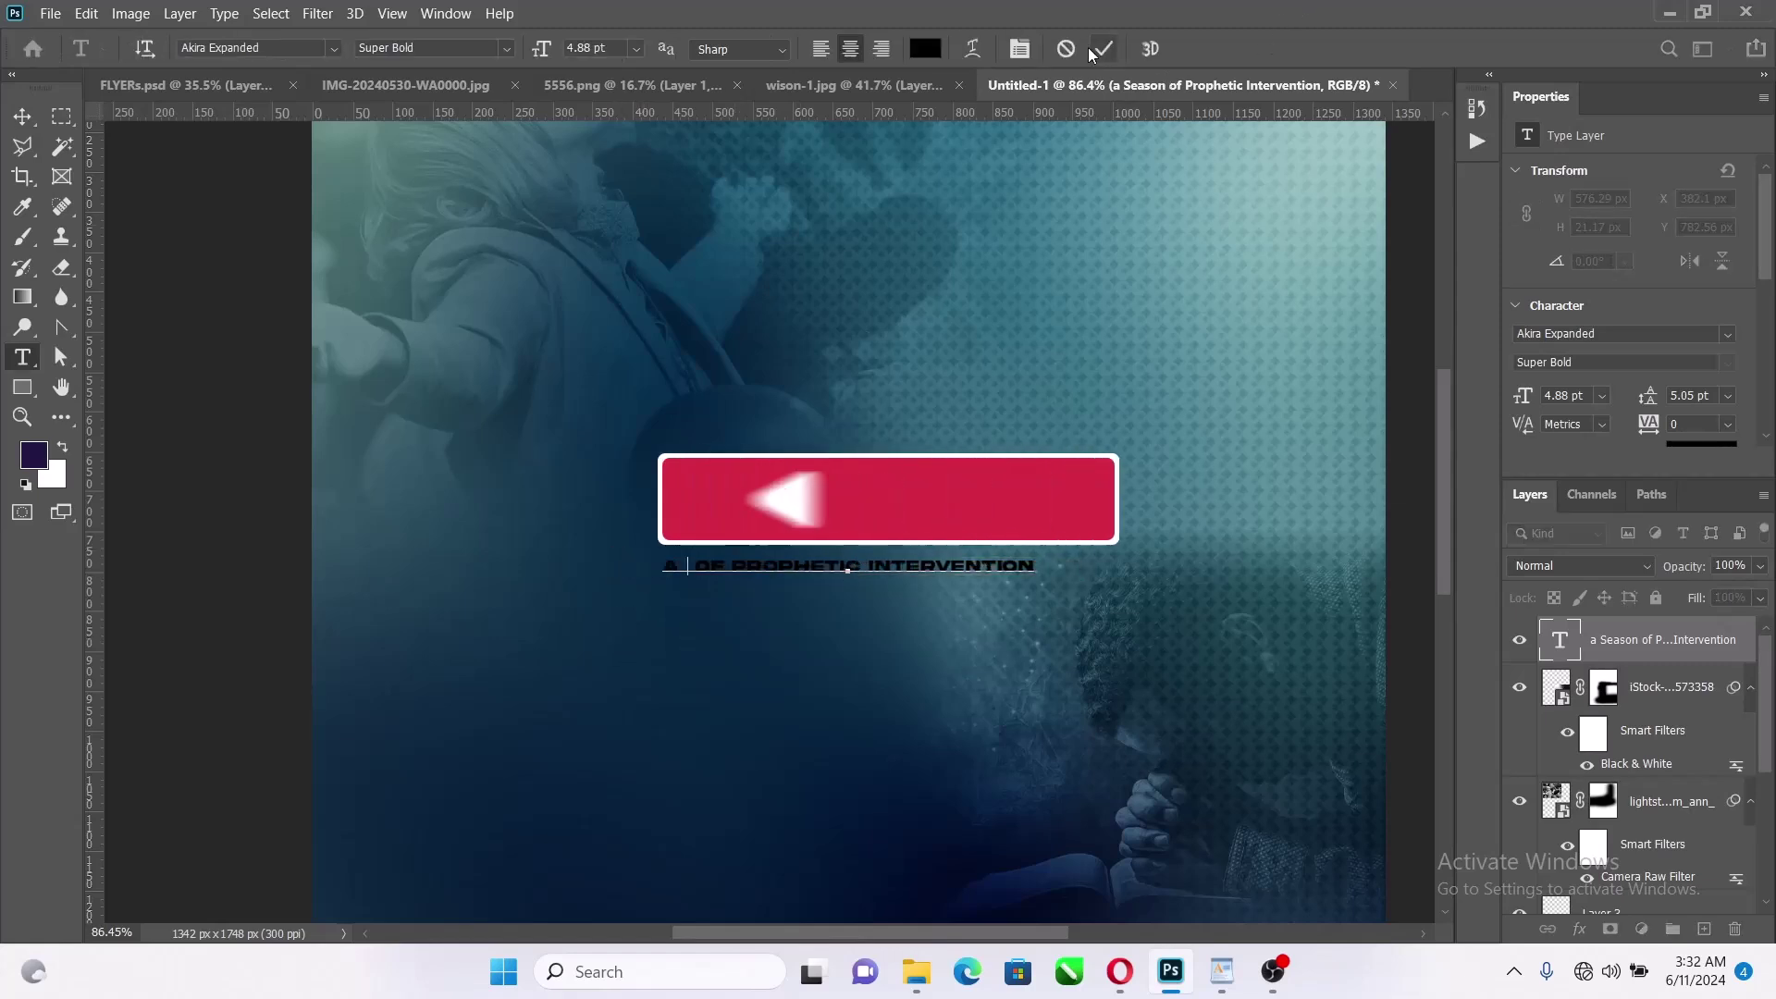
pyautogui.click(680, 658)
pyautogui.hotkey('ctrl', 'v')
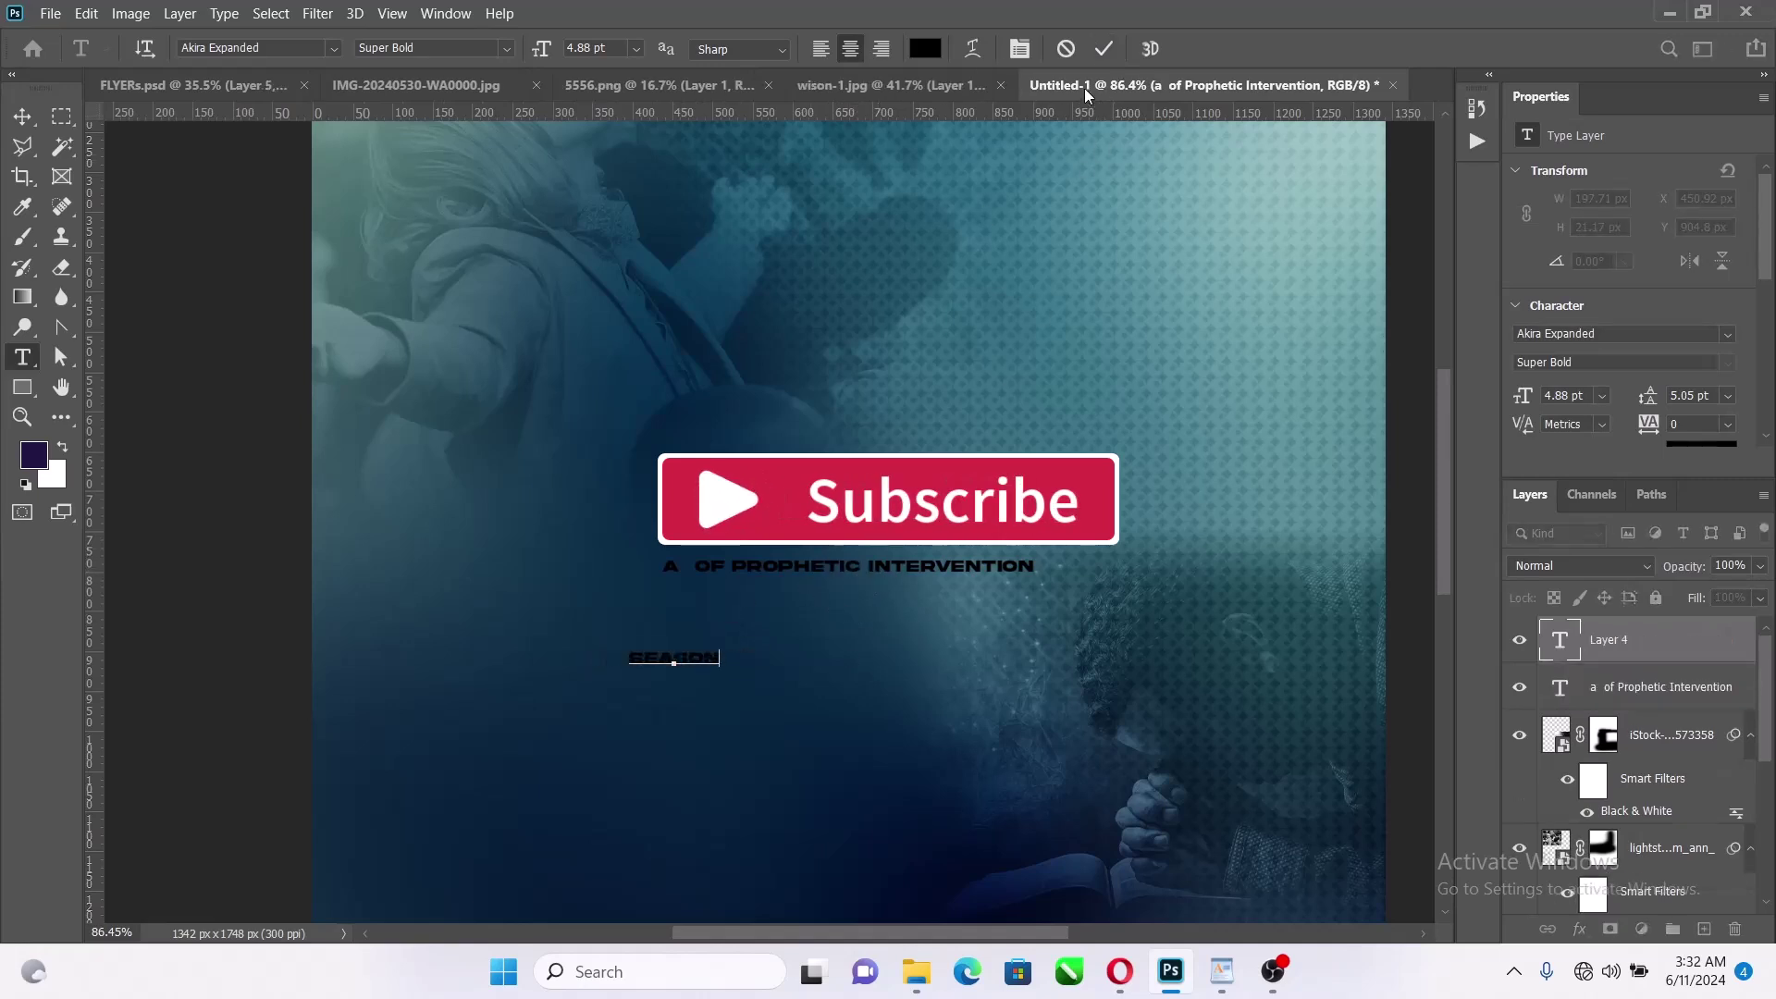
pyautogui.click(1104, 48)
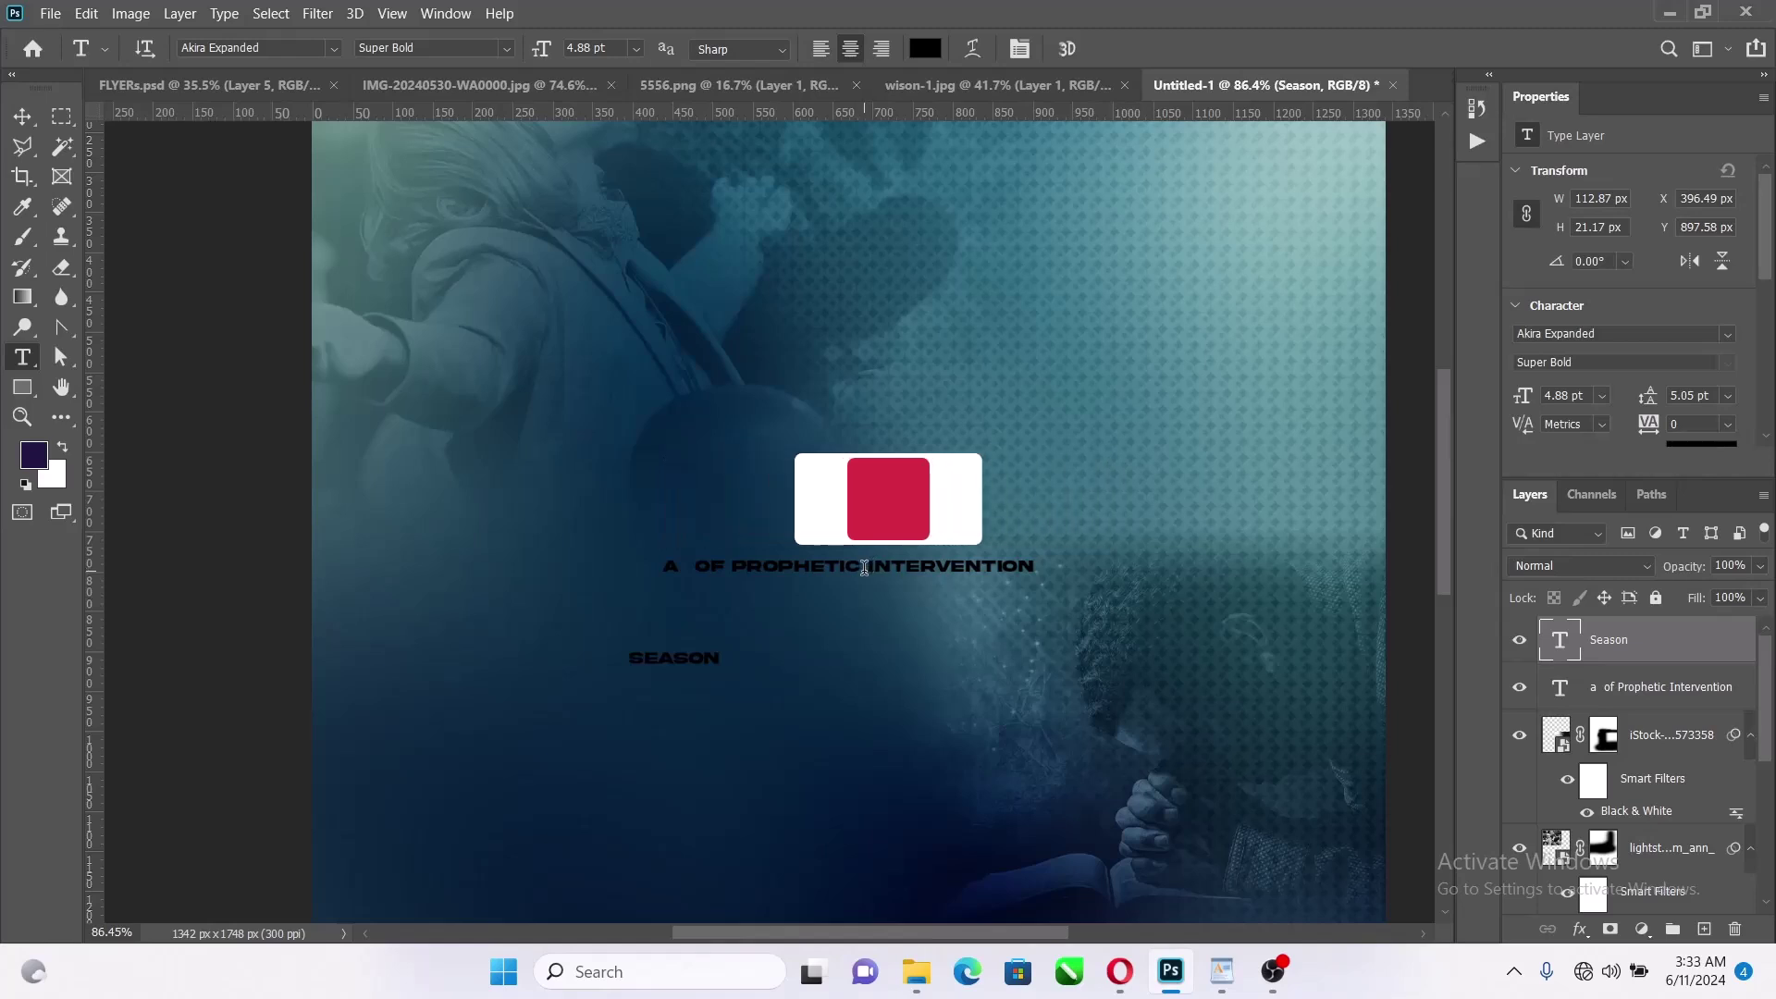
# Move the word PROPHETIC out of the title into its own text layer
pyautogui.moveTo(864, 568); pyautogui.dragTo(722, 619)
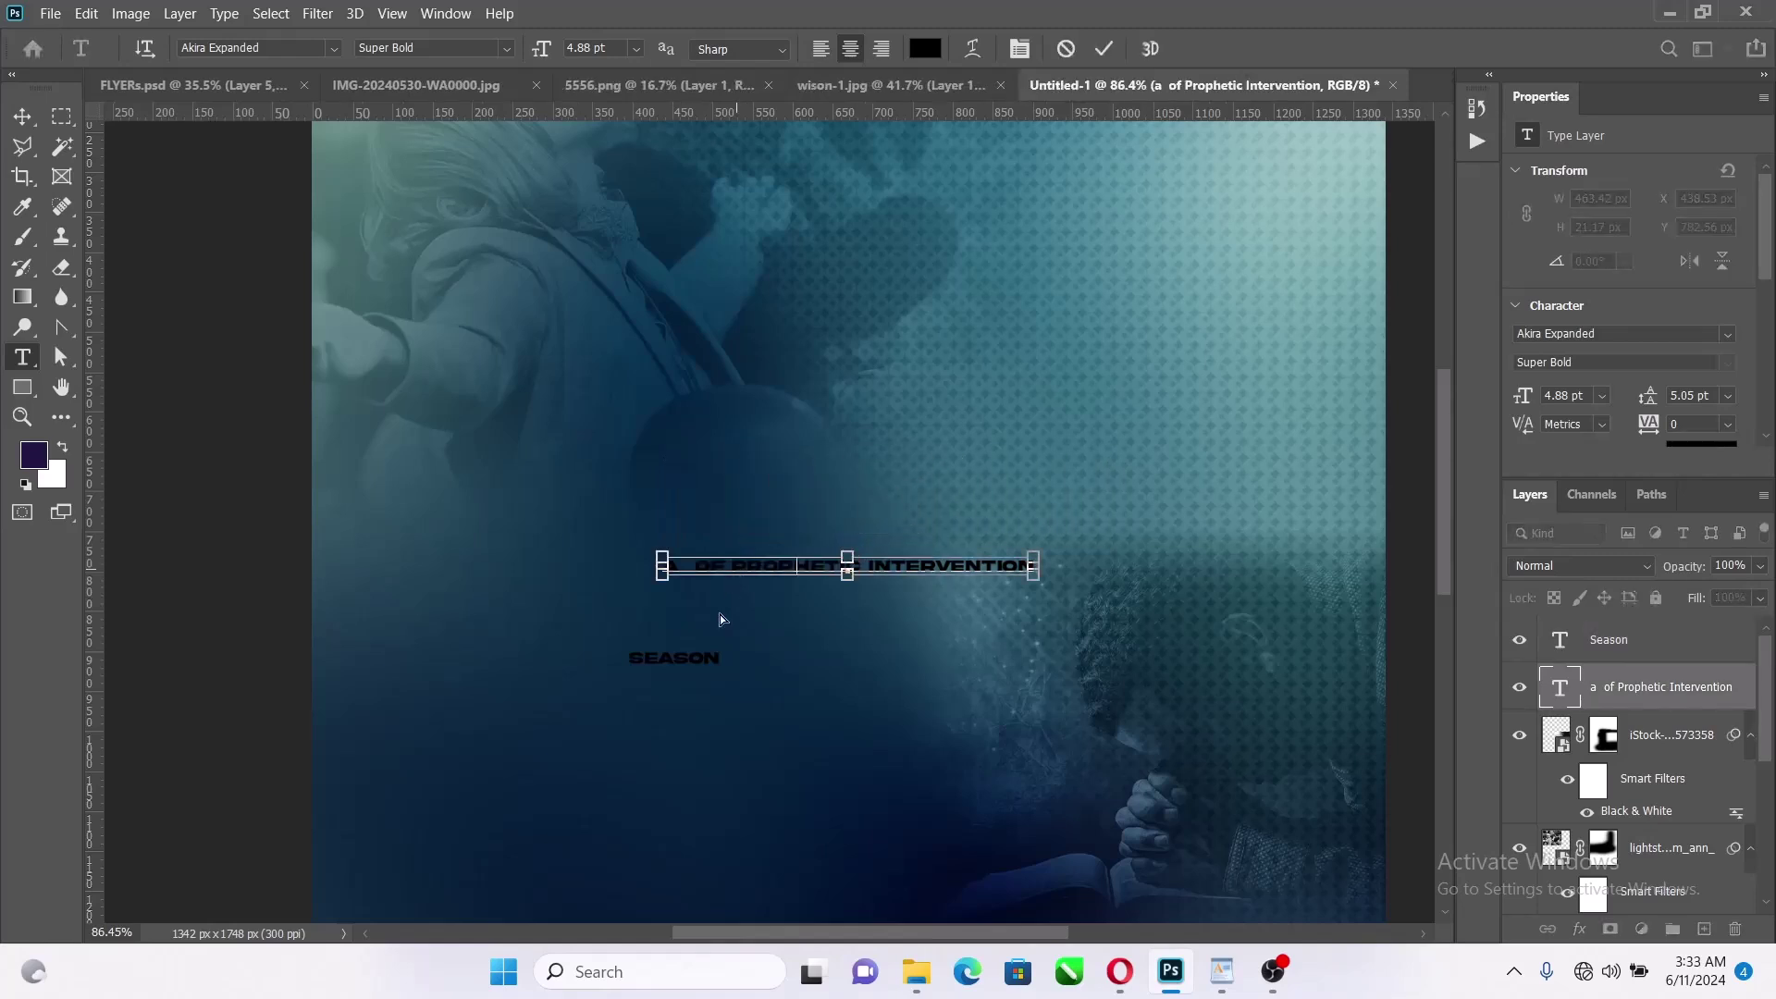
pyautogui.press('BackSpace')
pyautogui.click(1103, 48)
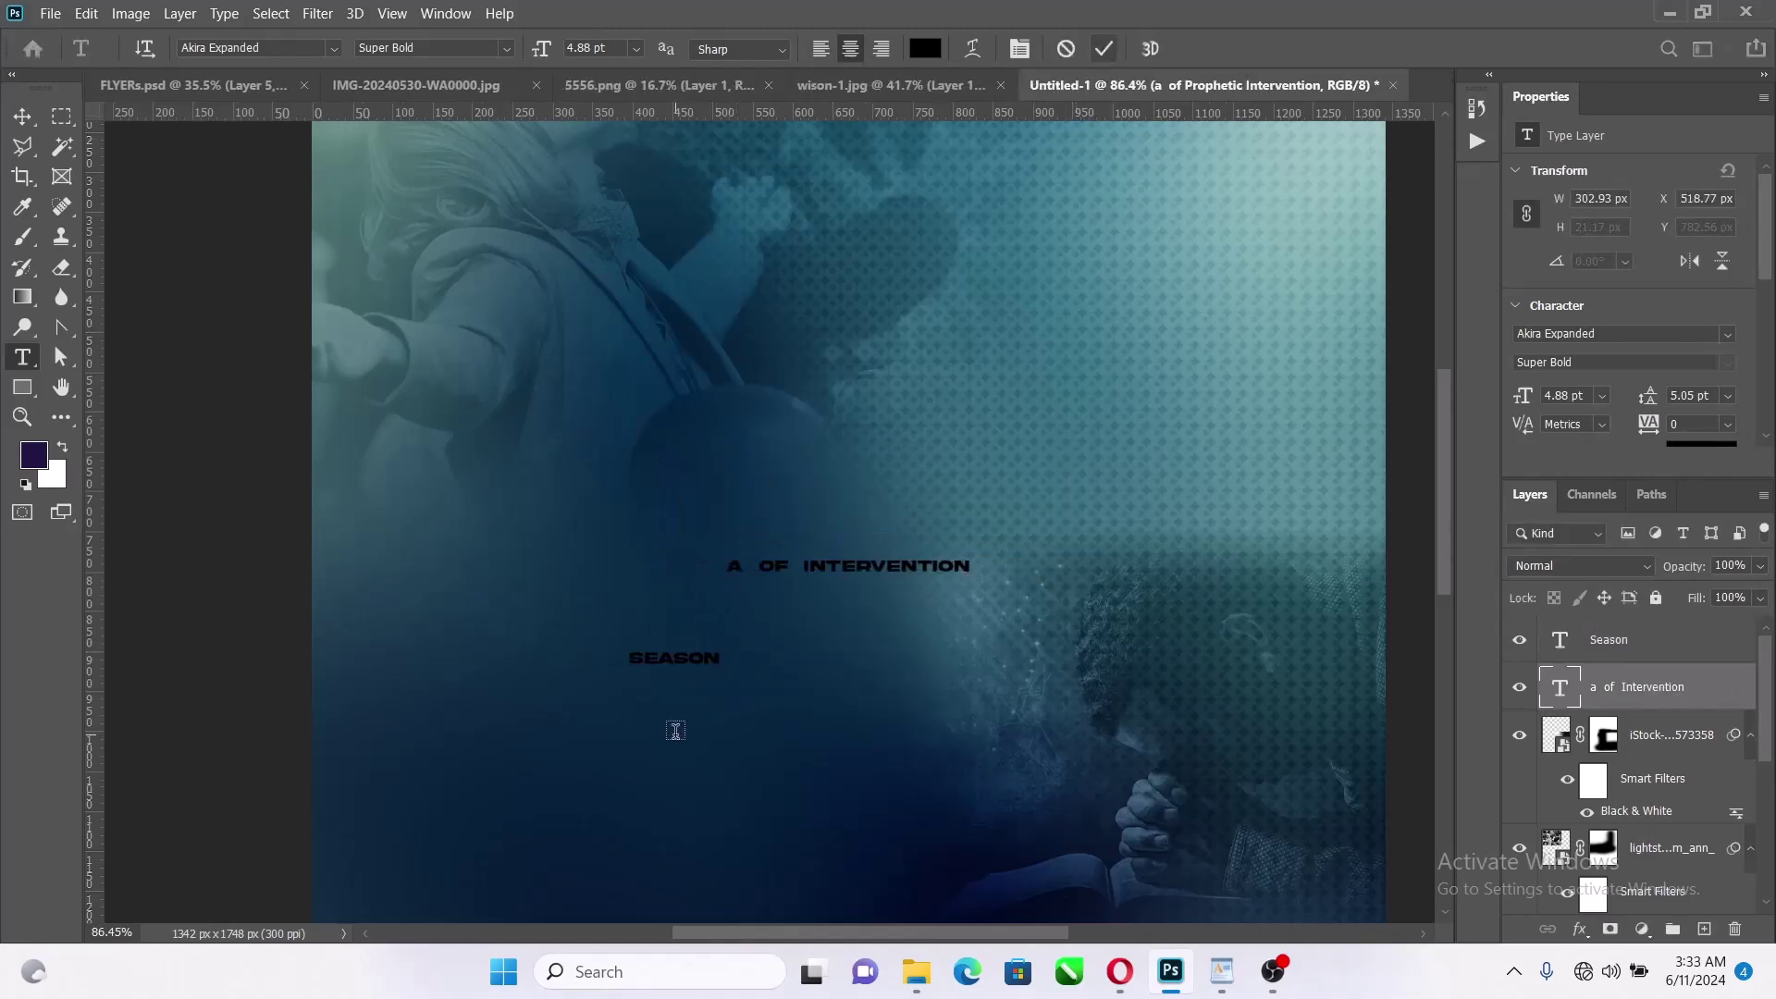
pyautogui.click(676, 731)
pyautogui.write('PROPHETIC')
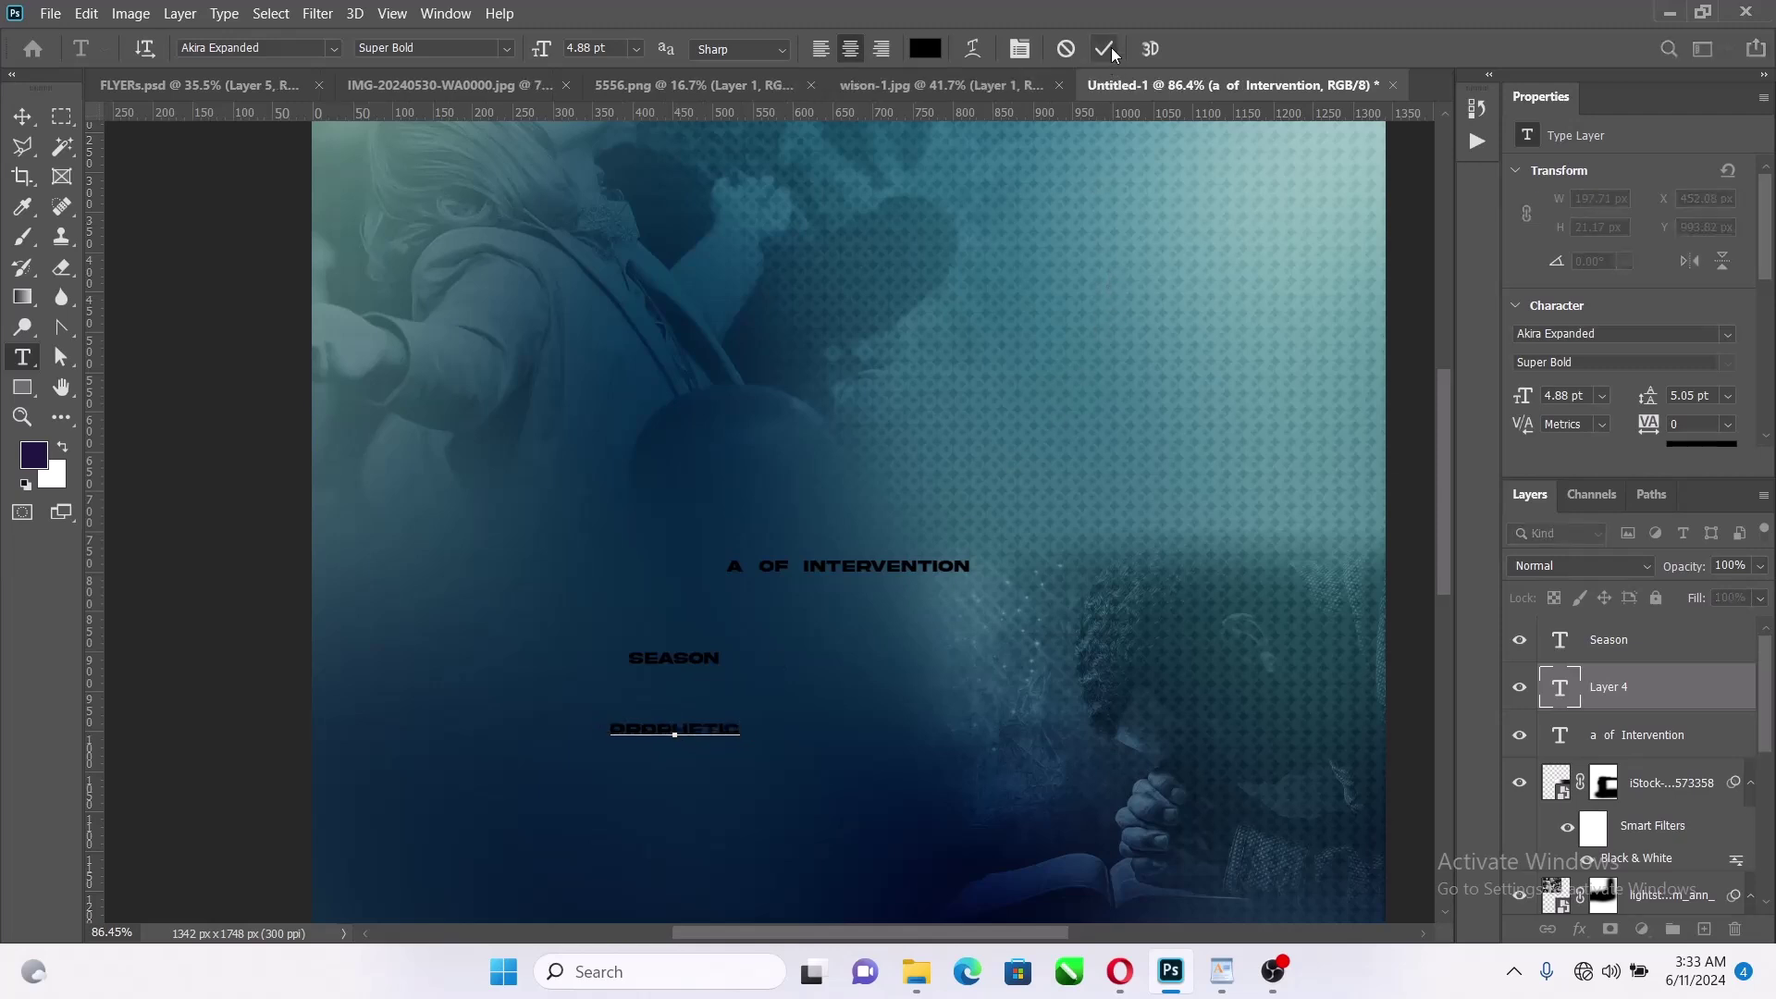
pyautogui.click(1107, 50)
# Move INTERVENTION into its own text layer below PROPHETIC, leaving 'A OF' behind
pyautogui.moveTo(803, 568); pyautogui.dragTo(989, 536)
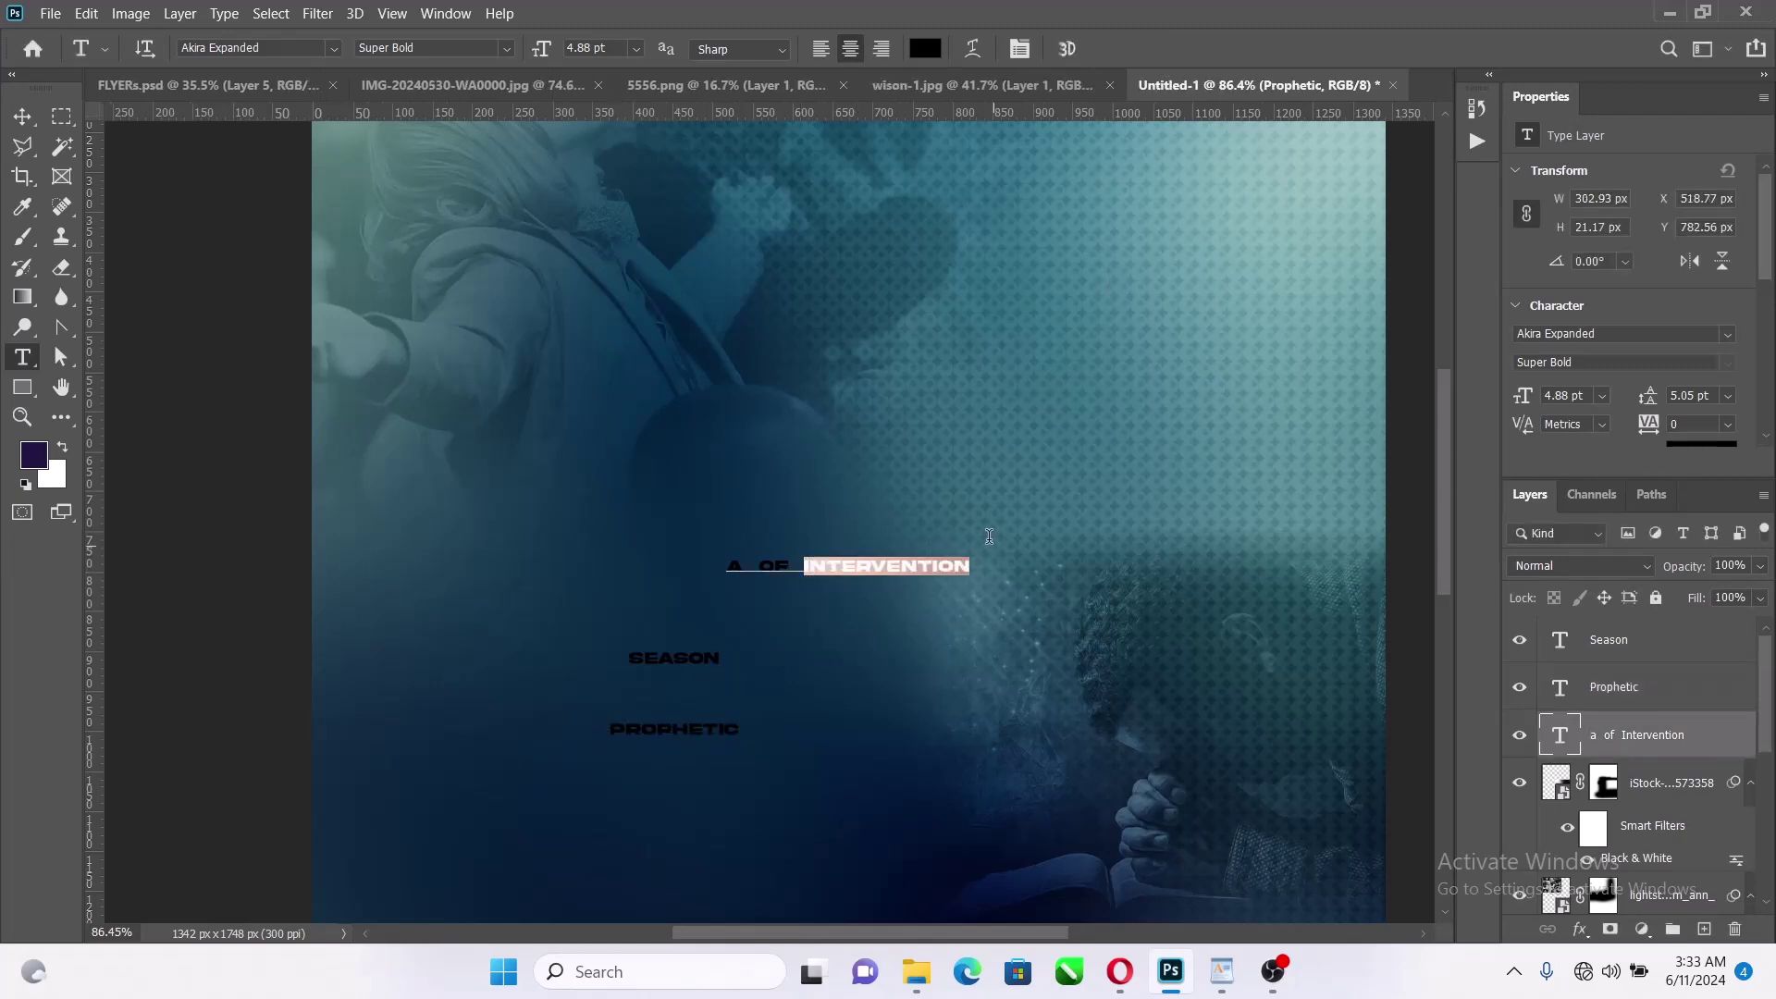
pyautogui.hotkey('ctrl', 'c')
pyautogui.click(886, 568)
pyautogui.click(1103, 49)
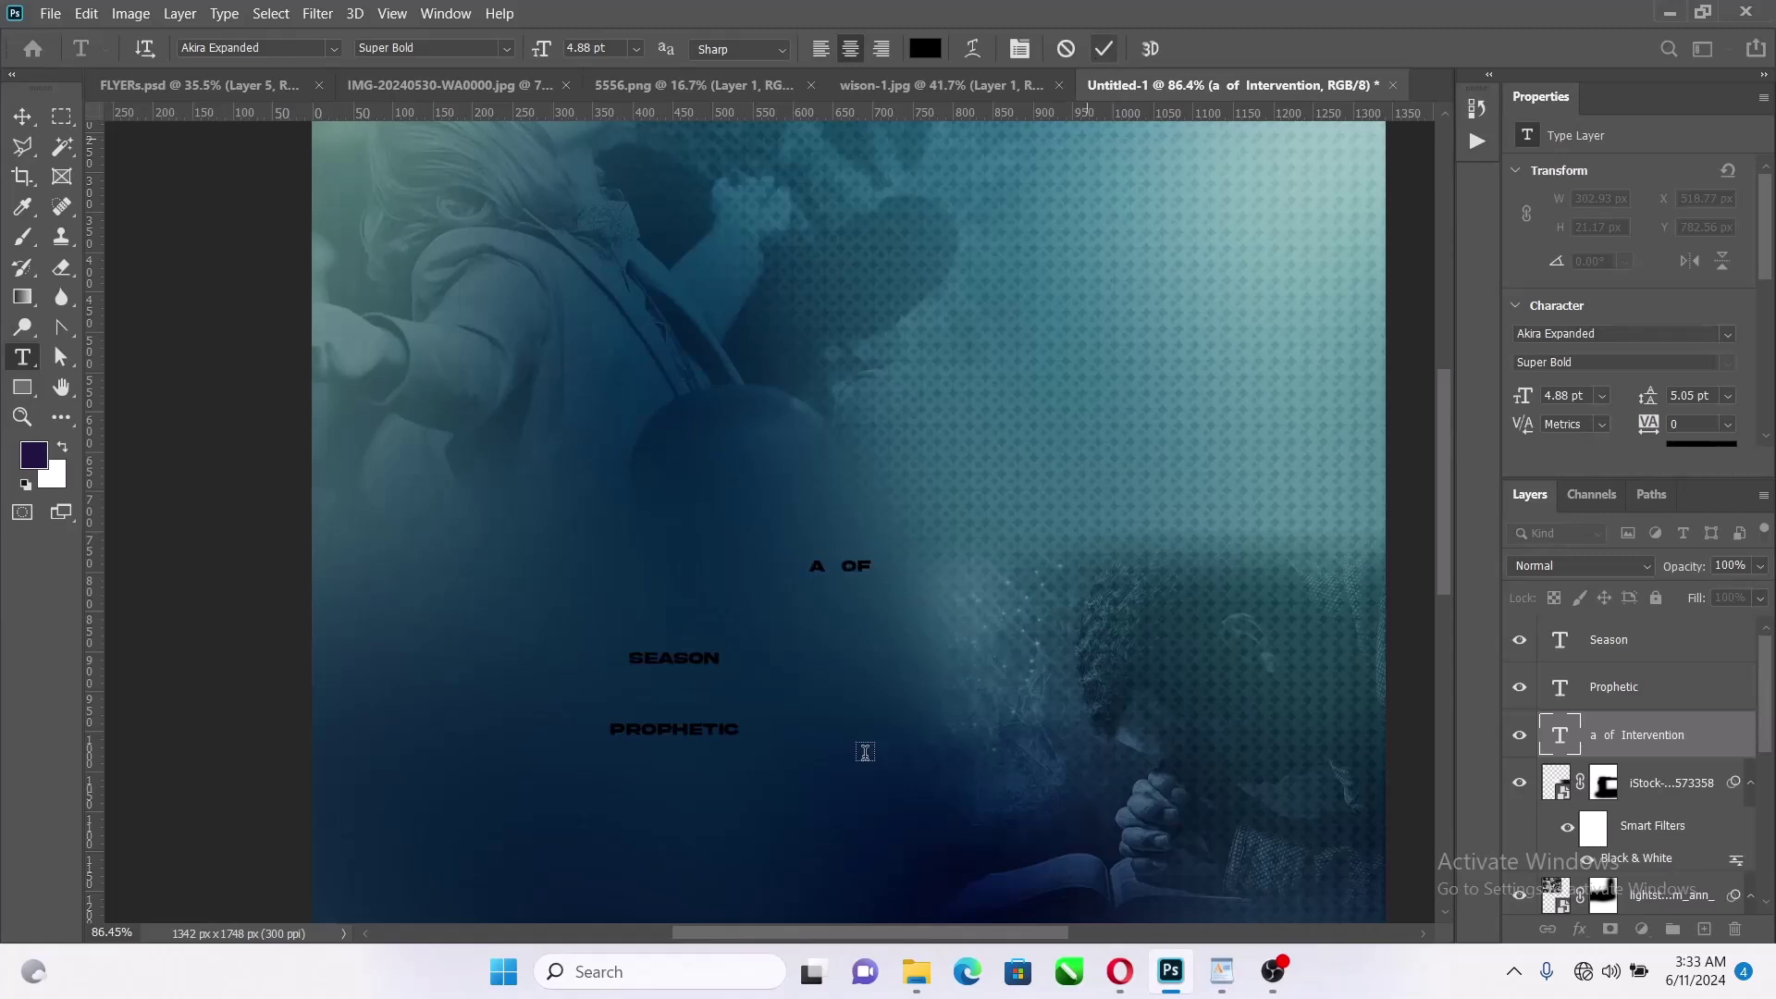
pyautogui.click(691, 785)
pyautogui.hotkey('ctrl', 'v')
pyautogui.click(1104, 49)
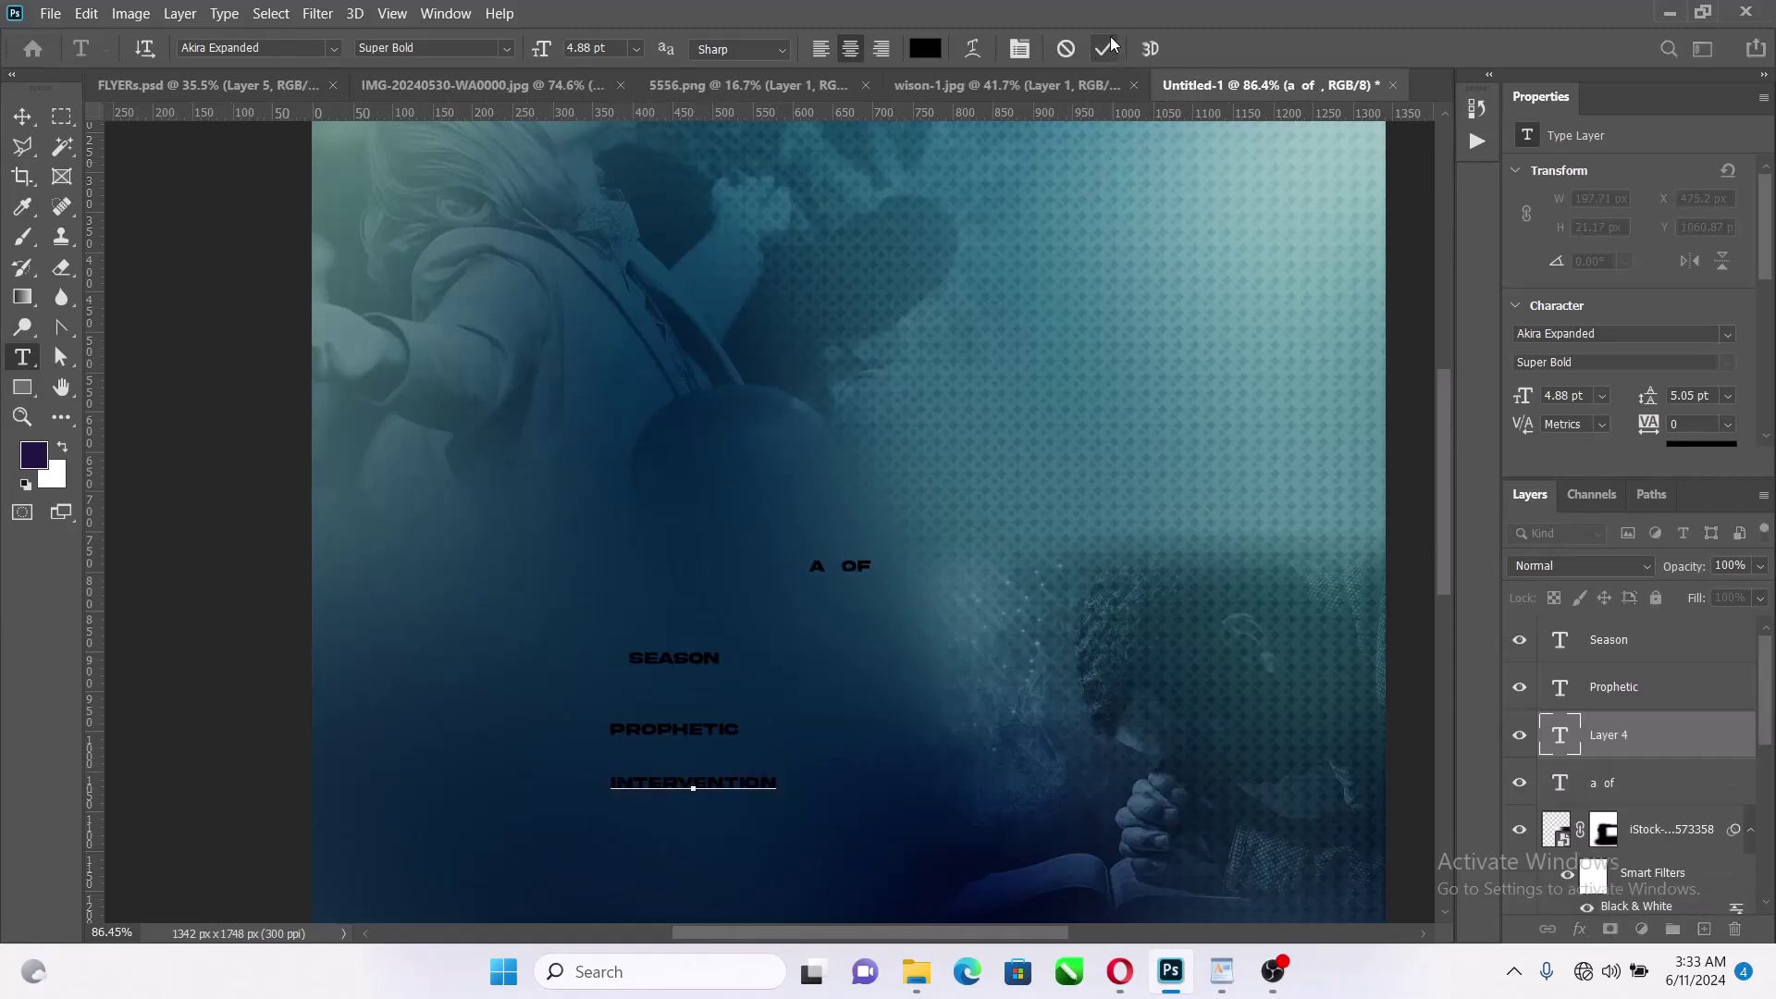
# Cut OF into its own text layer below SEASON, leaving only A
pyautogui.moveTo(845, 567); pyautogui.dragTo(902, 559)
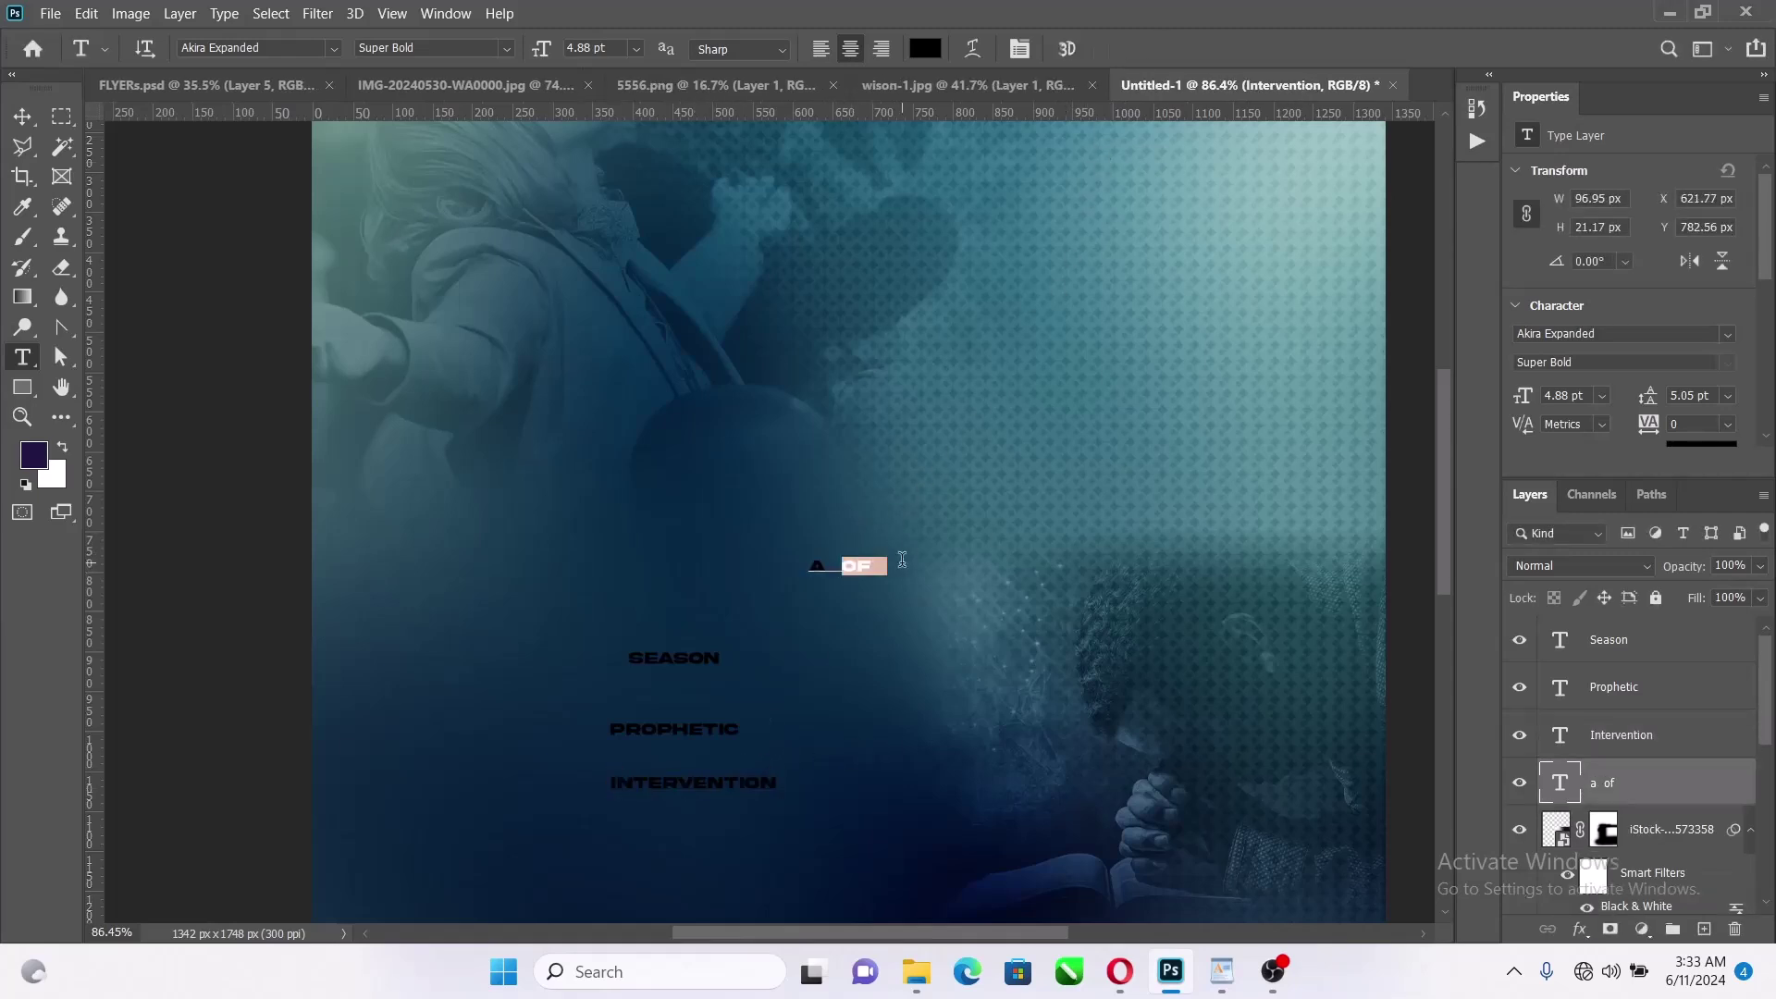
pyautogui.hotkey('ctrl', 'x')
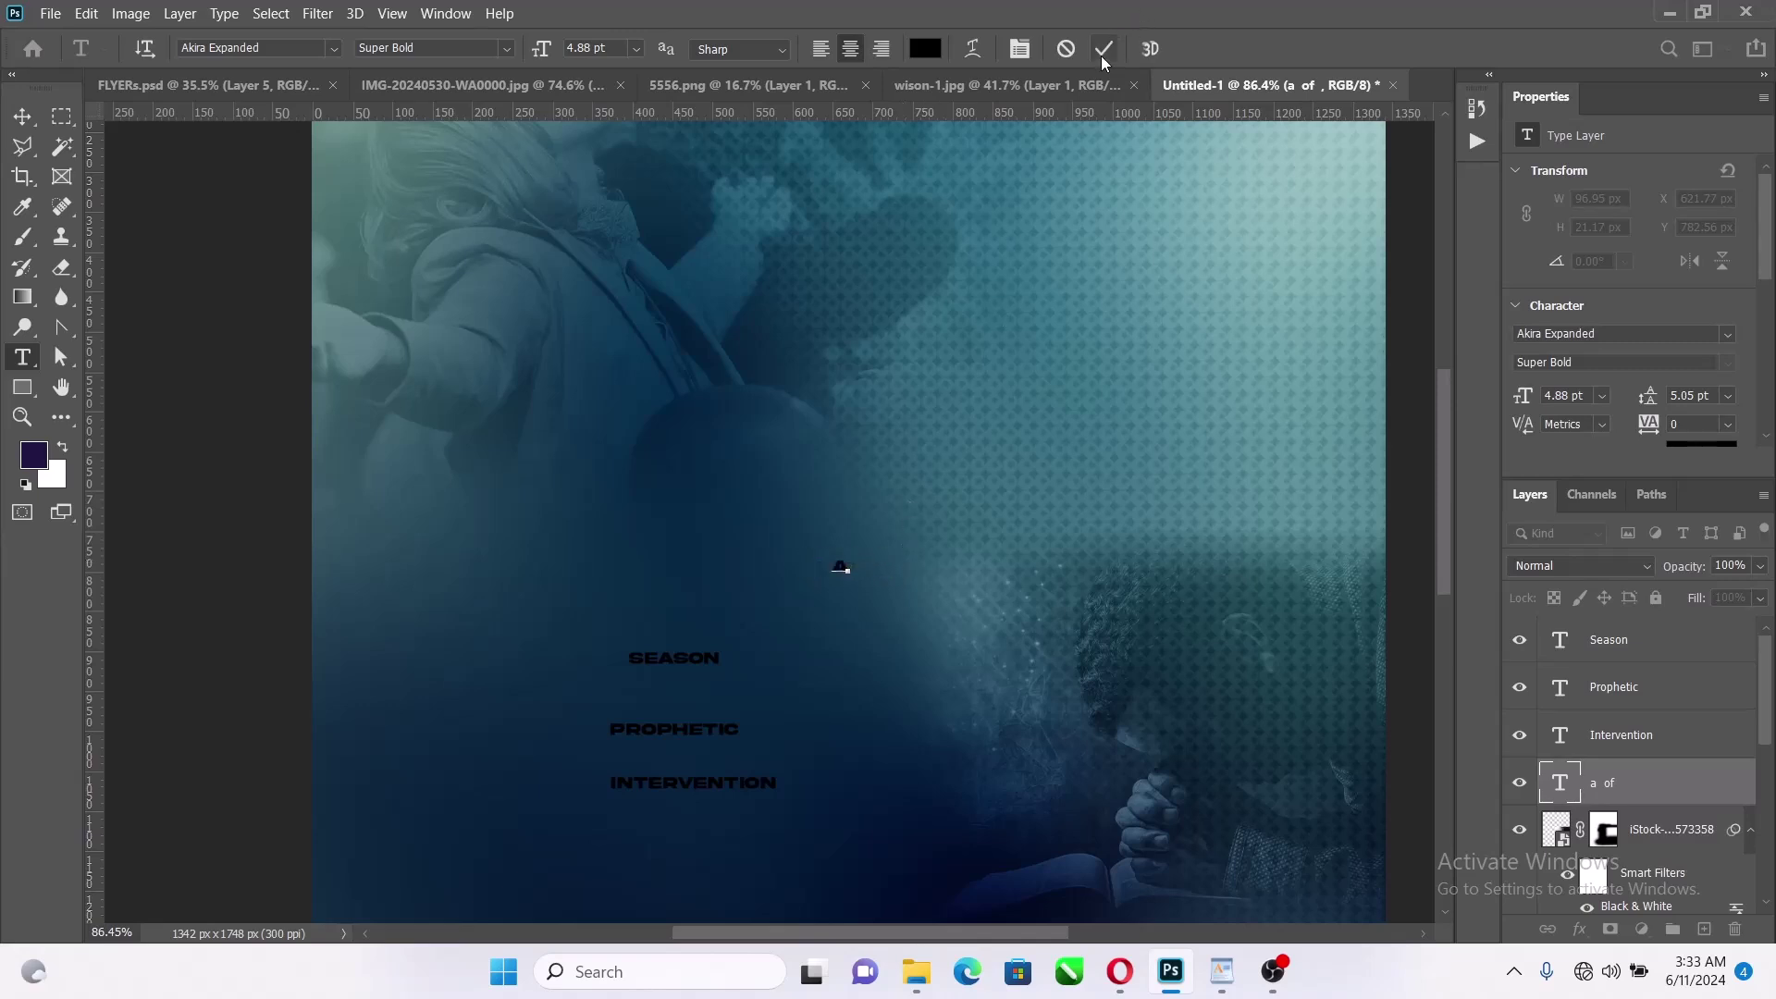
pyautogui.click(1101, 54)
pyautogui.click(801, 687)
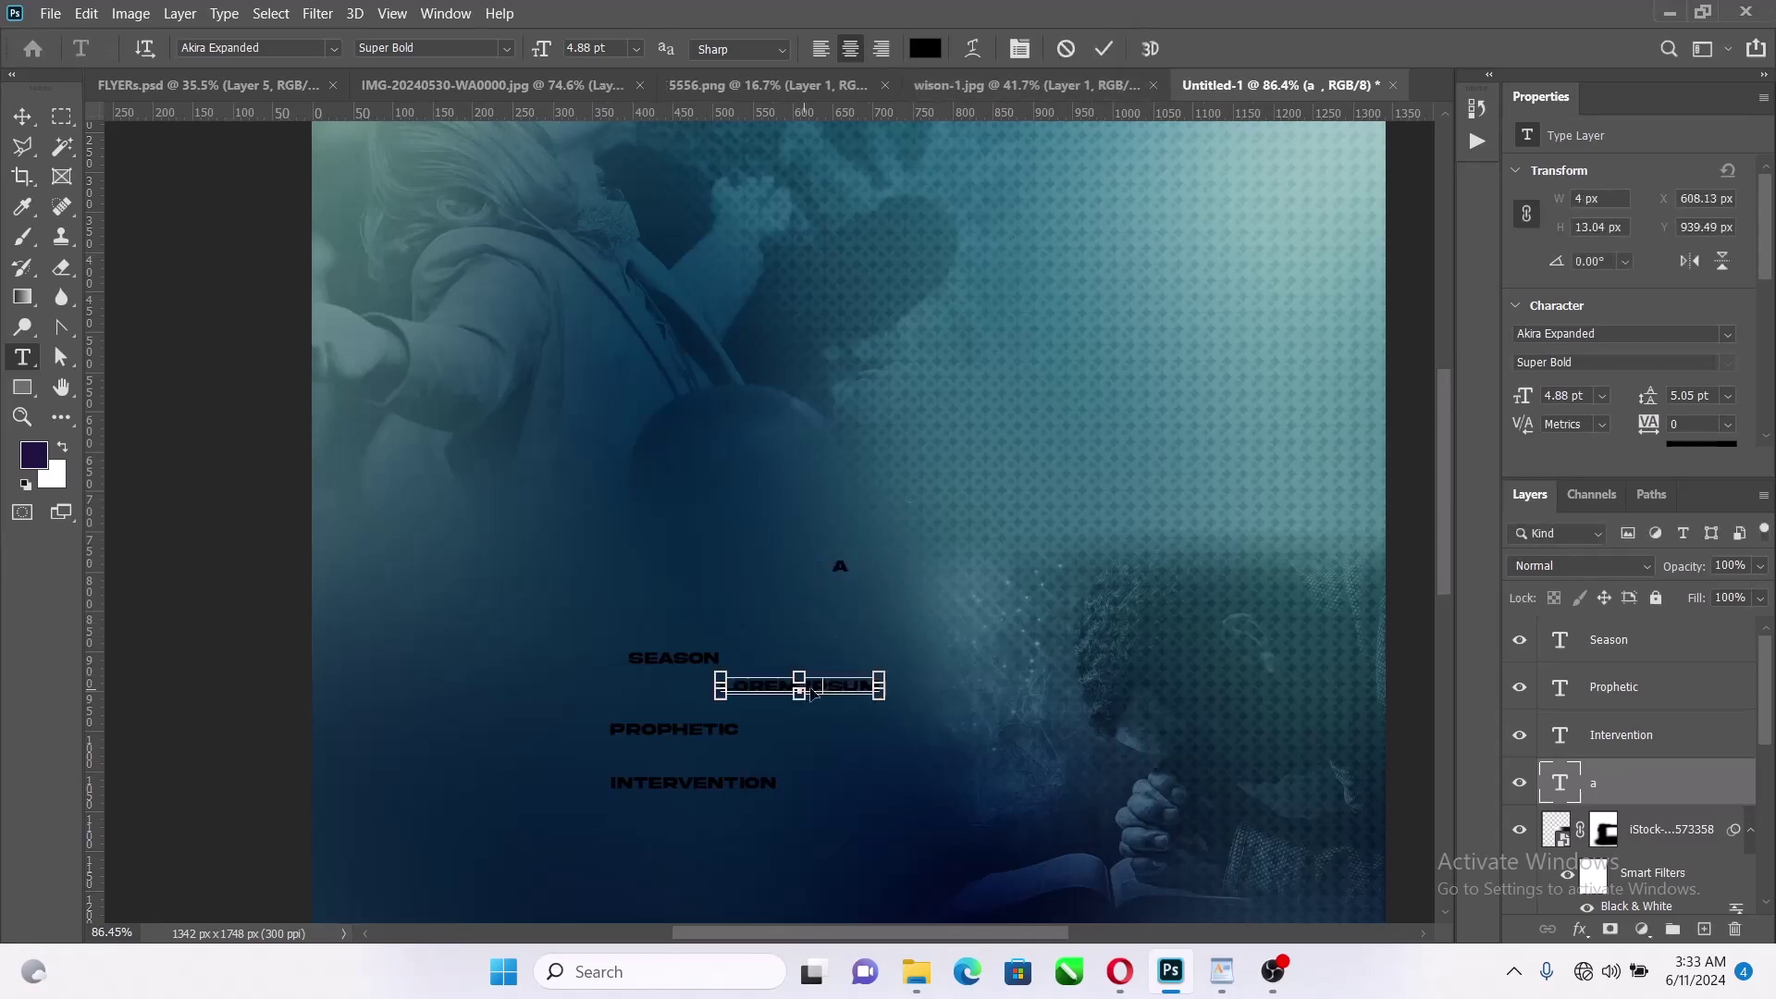
pyautogui.hotkey('ctrl', 'v')
pyautogui.click(22, 116)
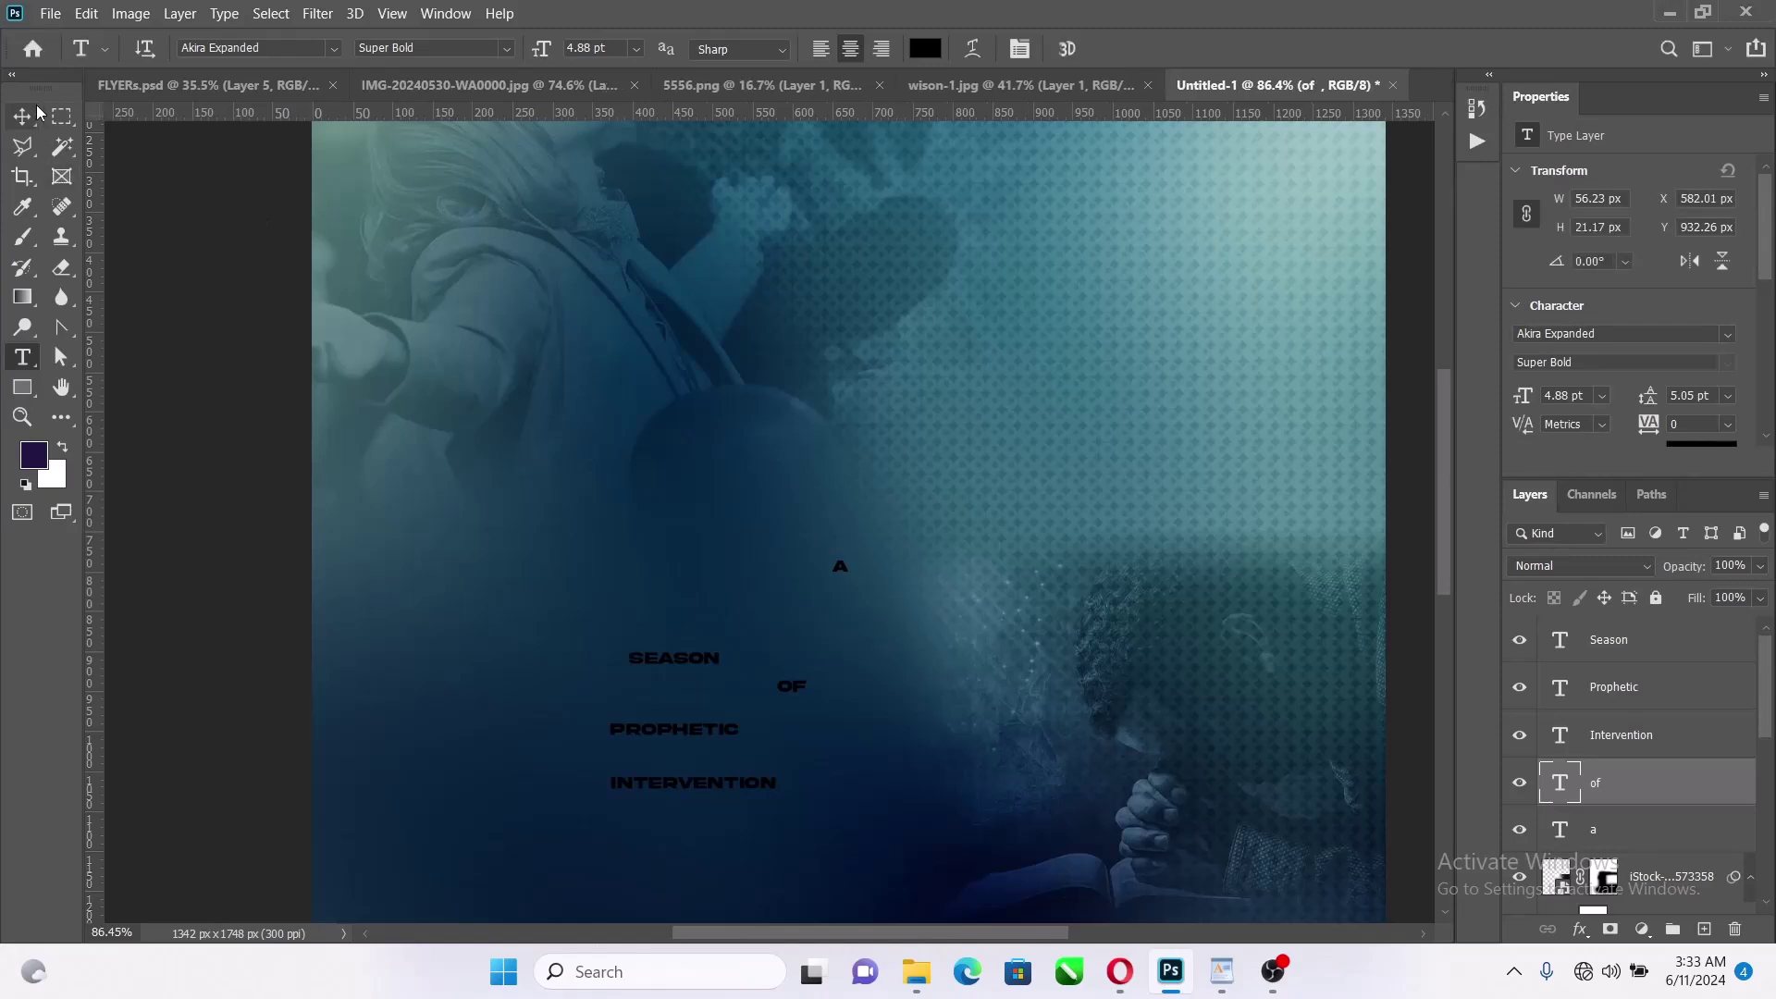
pyautogui.scroll(3, 770, 663)
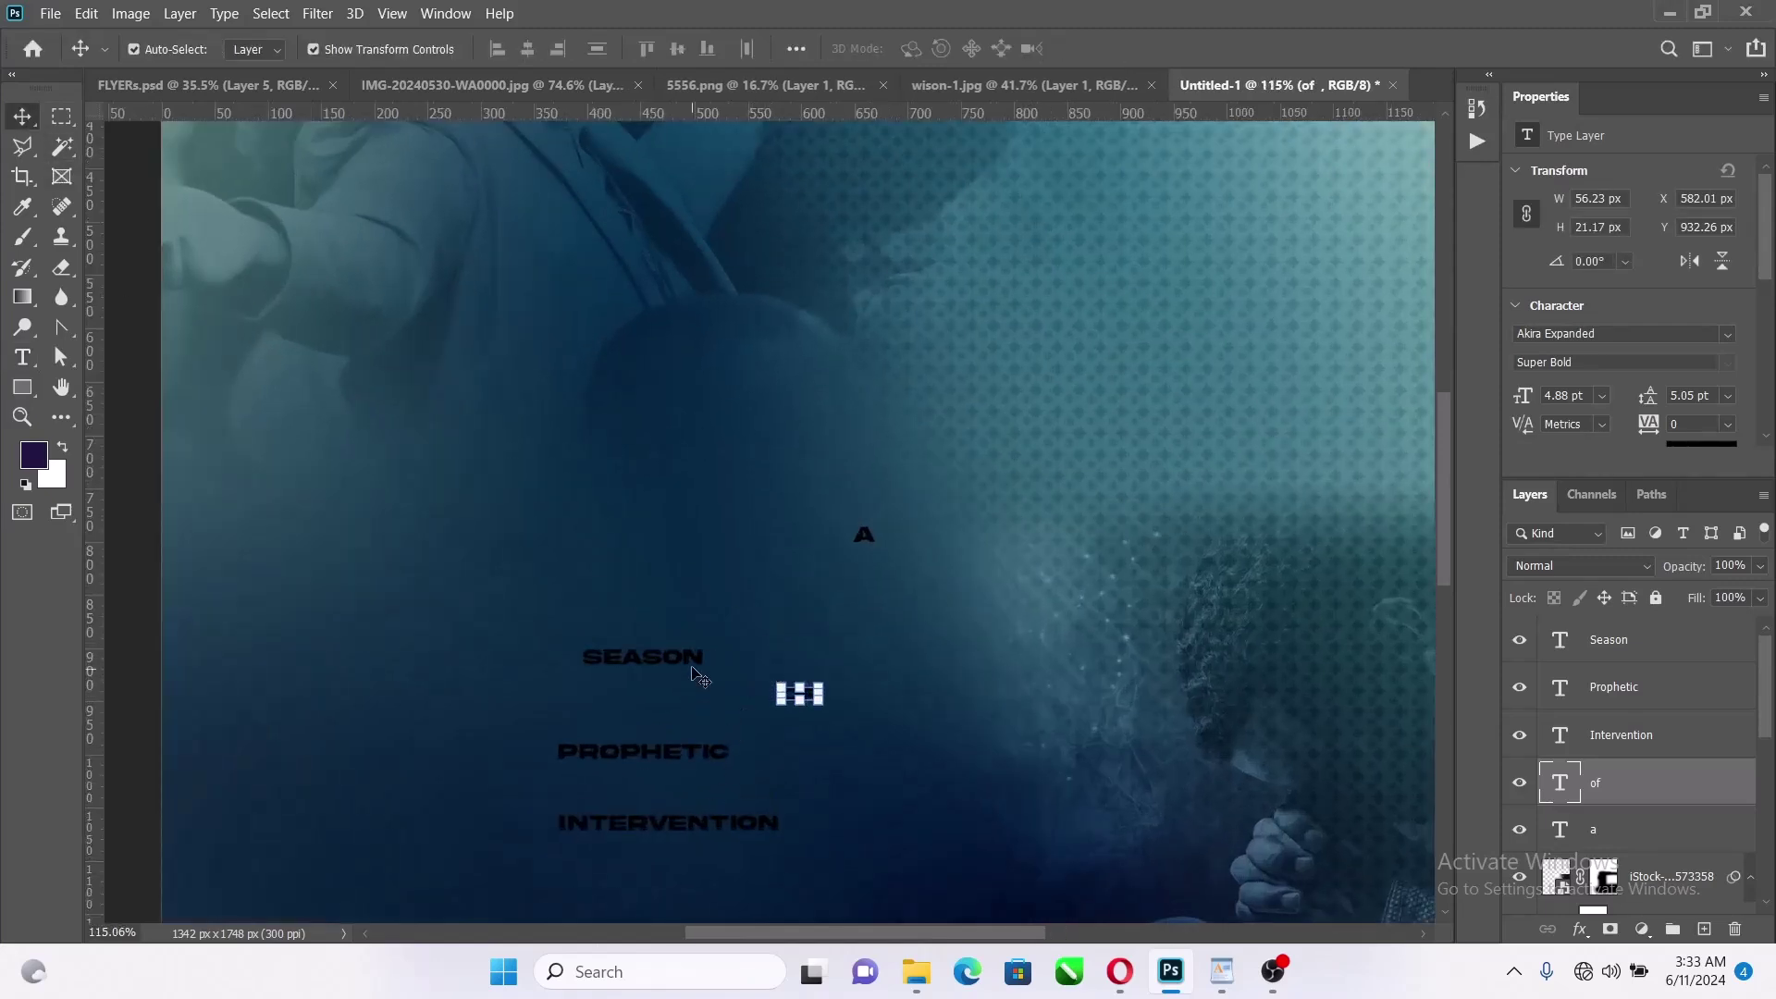
# Set SEASON in Agoka Family and enlarge it to about 361%
pyautogui.moveTo(690, 659); pyautogui.dragTo(666, 529)
pyautogui.scroll(-1, 1646, 323)
pyautogui.scroll(-2, 1646, 323)
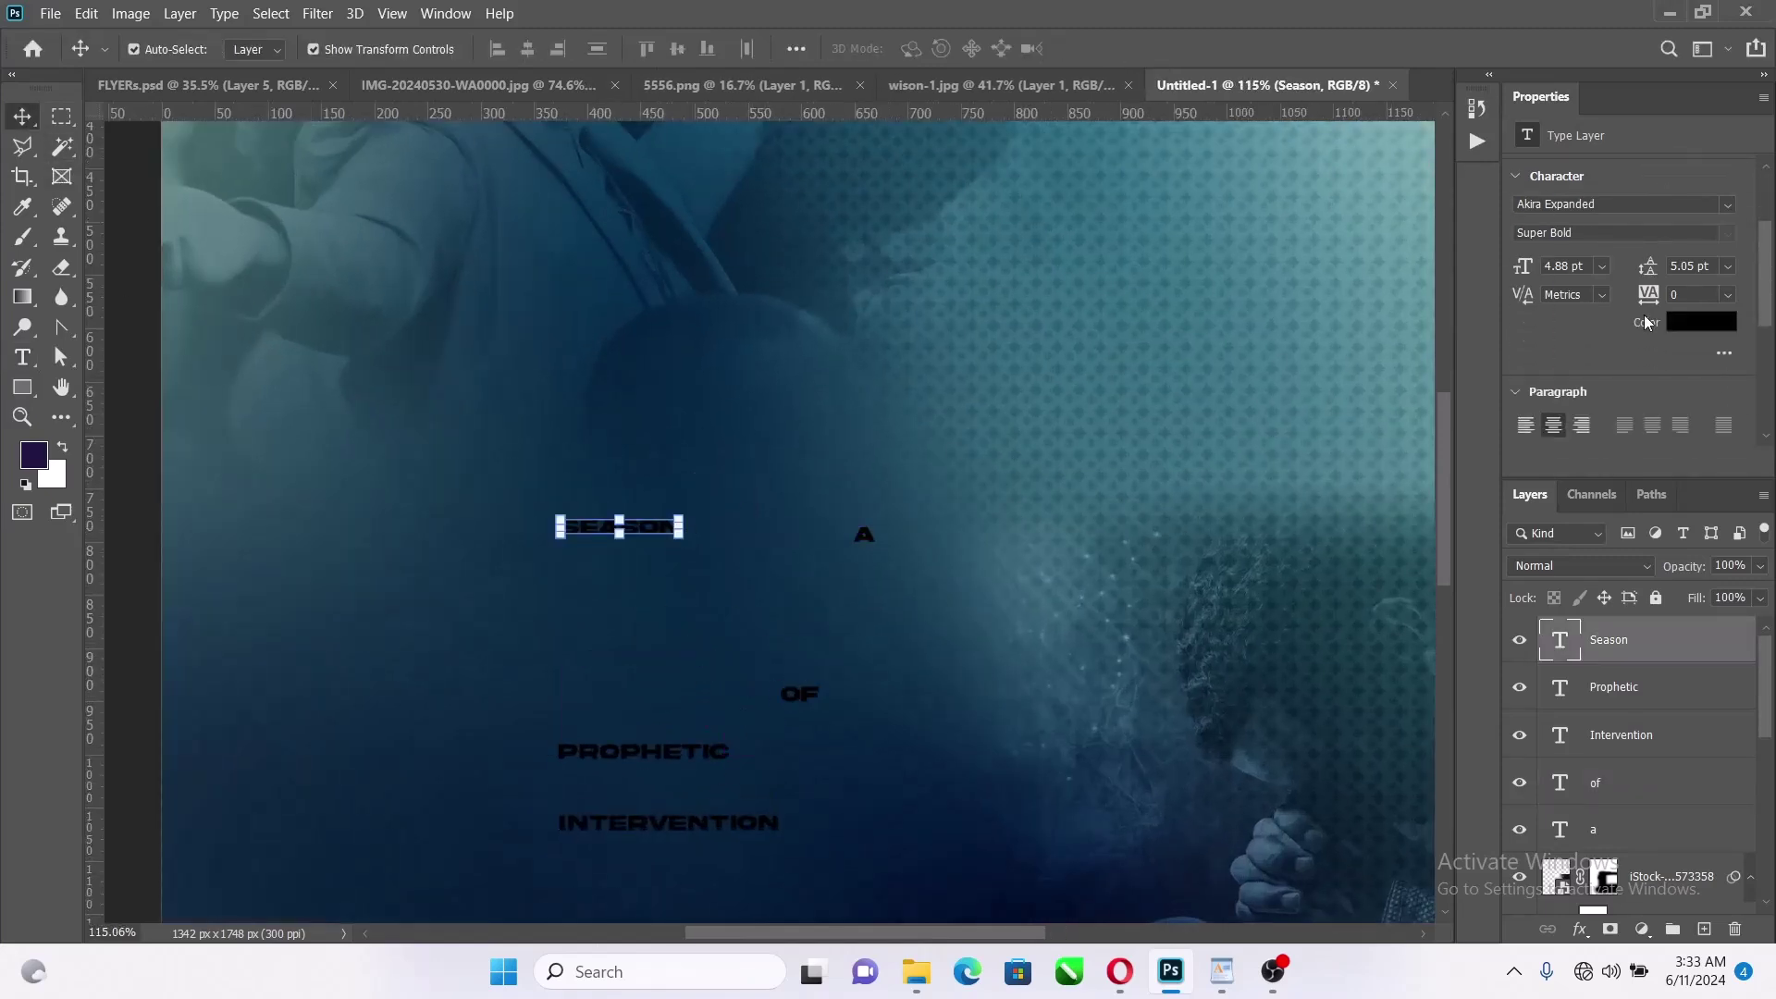
pyautogui.click(1729, 262)
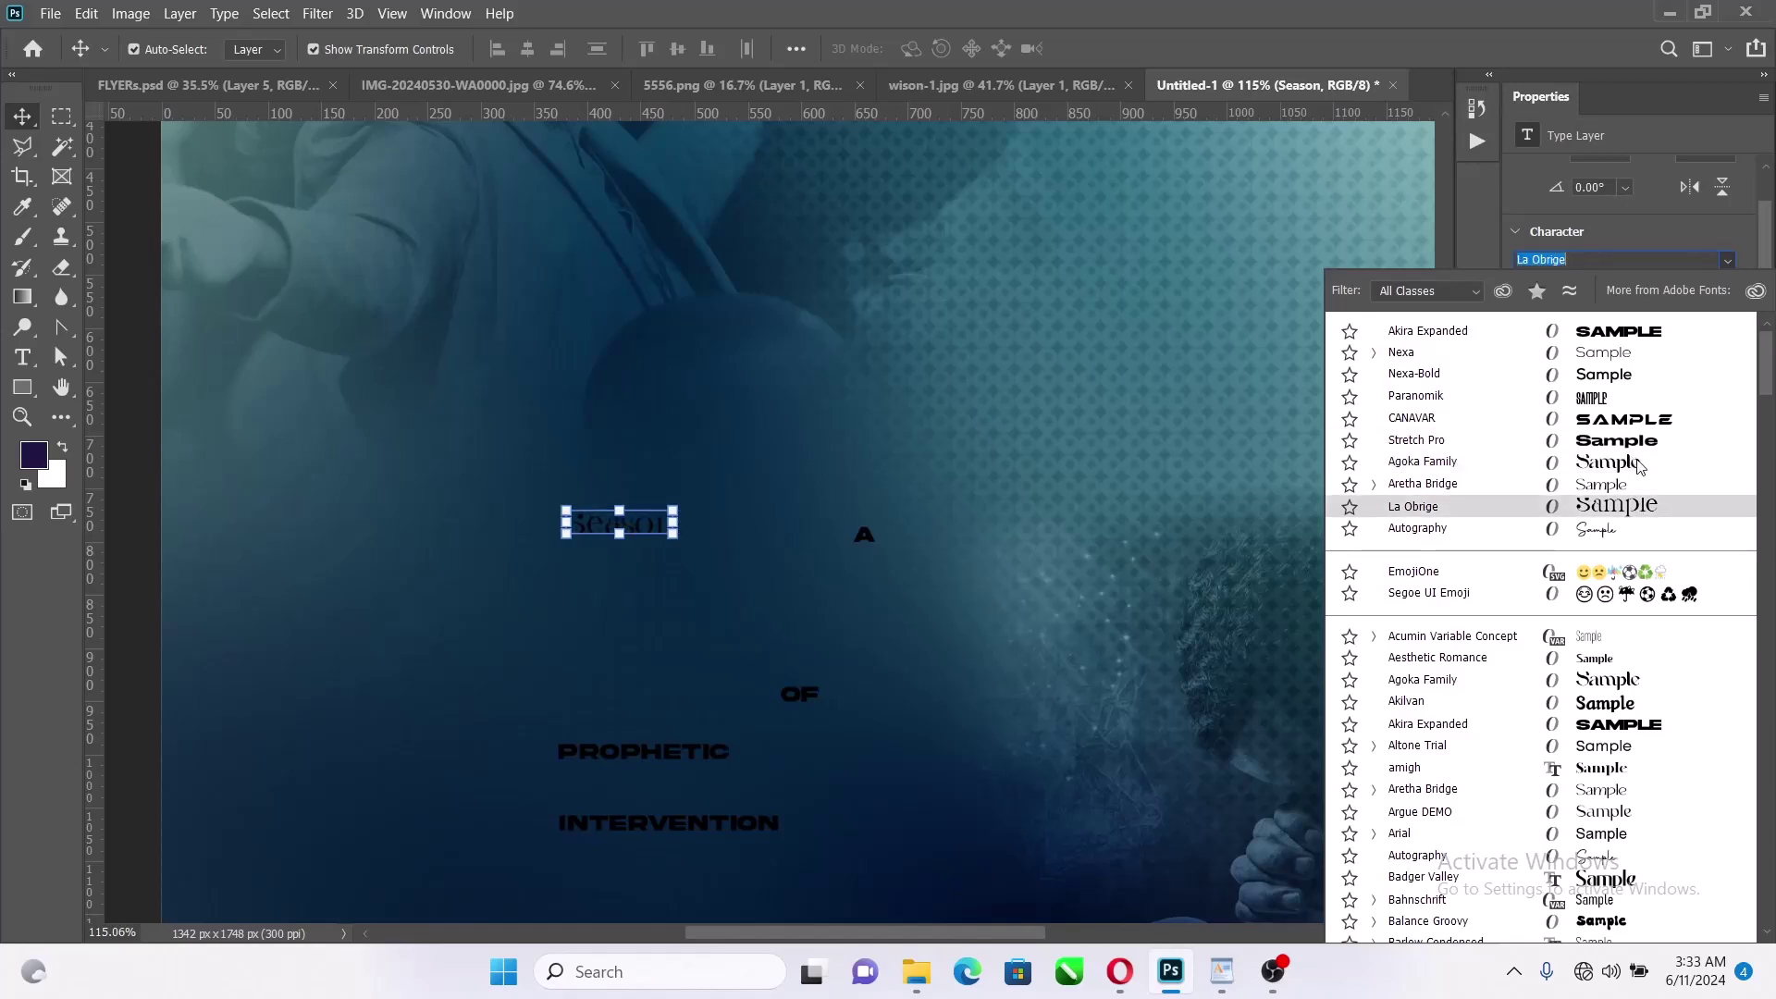
pyautogui.click(1636, 463)
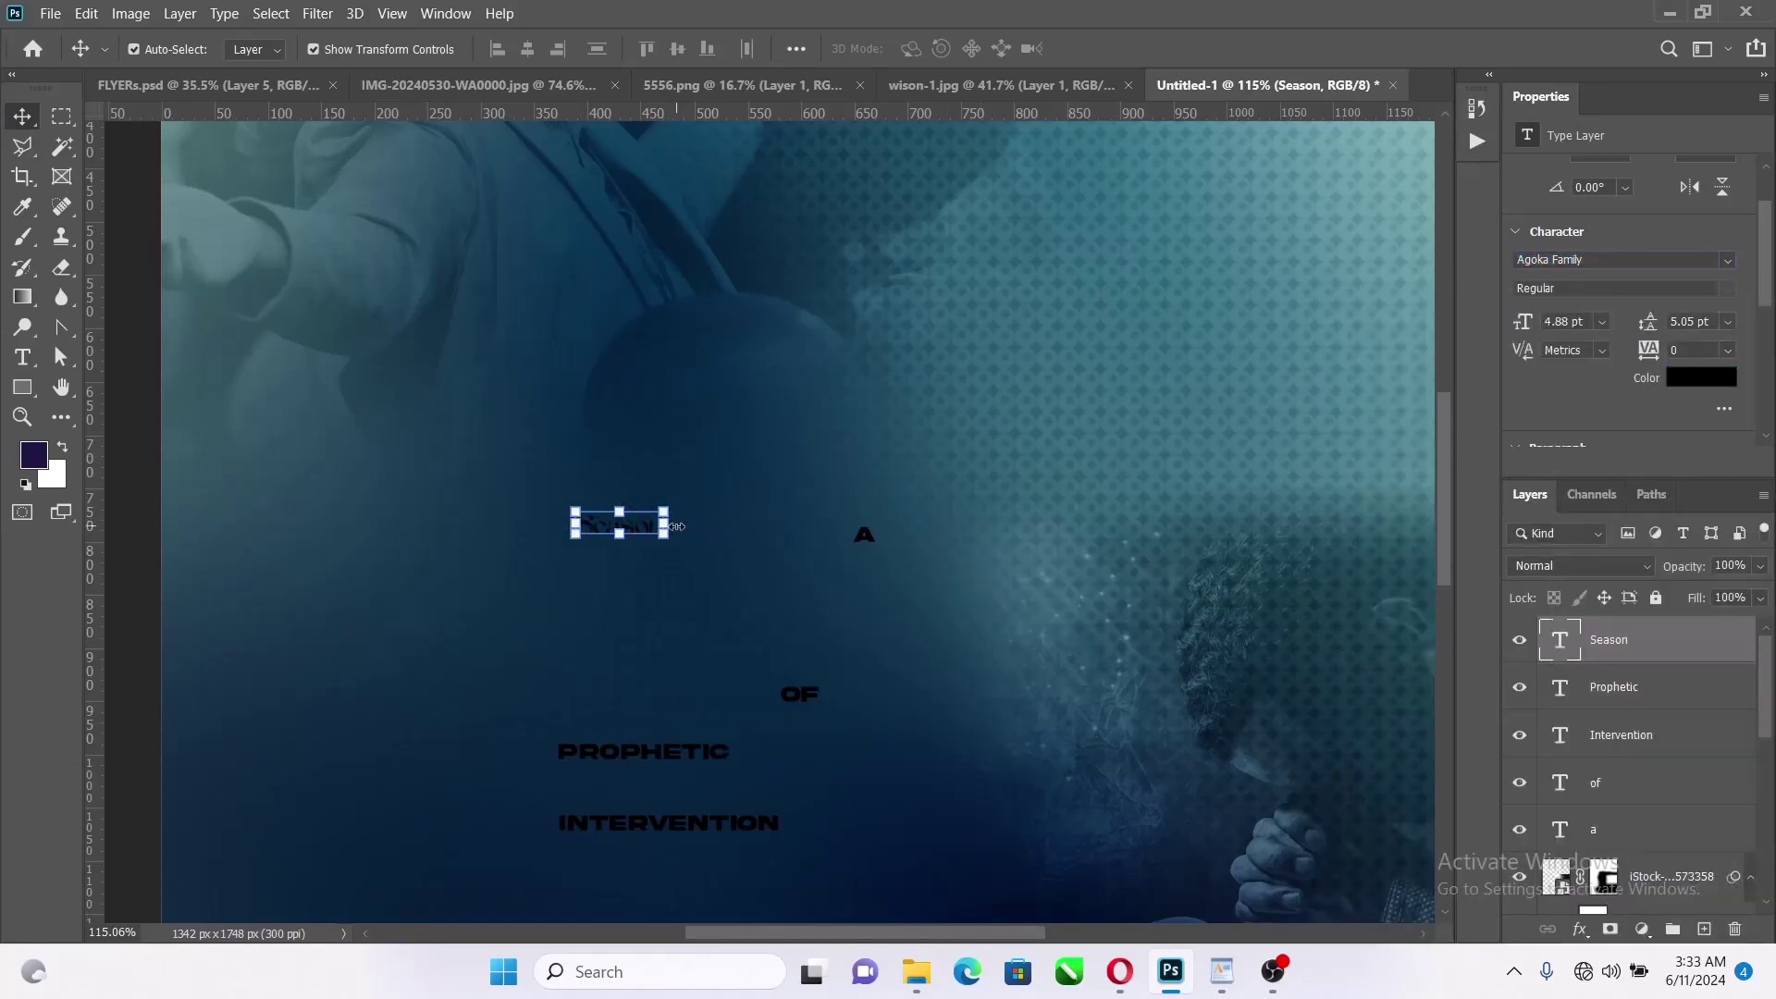
pyautogui.moveTo(677, 526); pyautogui.dragTo(919, 417)
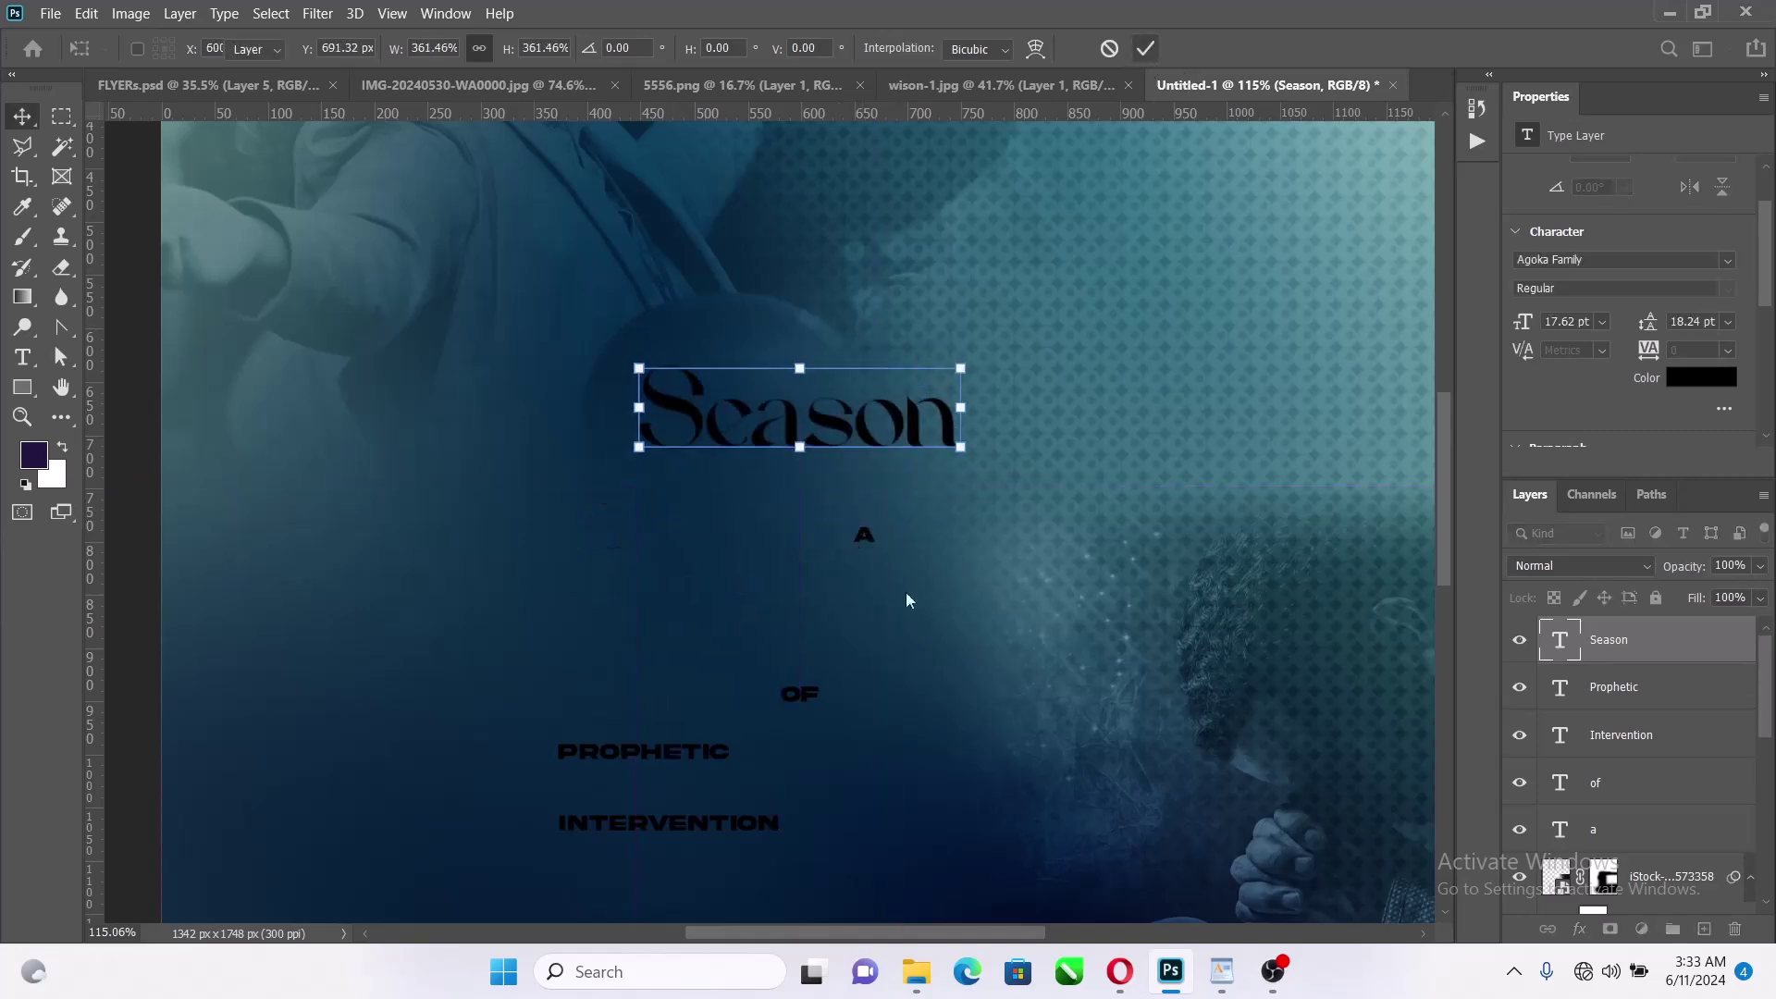
pyautogui.press('Return')
# Set PROPHETIC in Agoka Family, enlarge it to about 316% and move it beneath SEASON
pyautogui.click(700, 754)
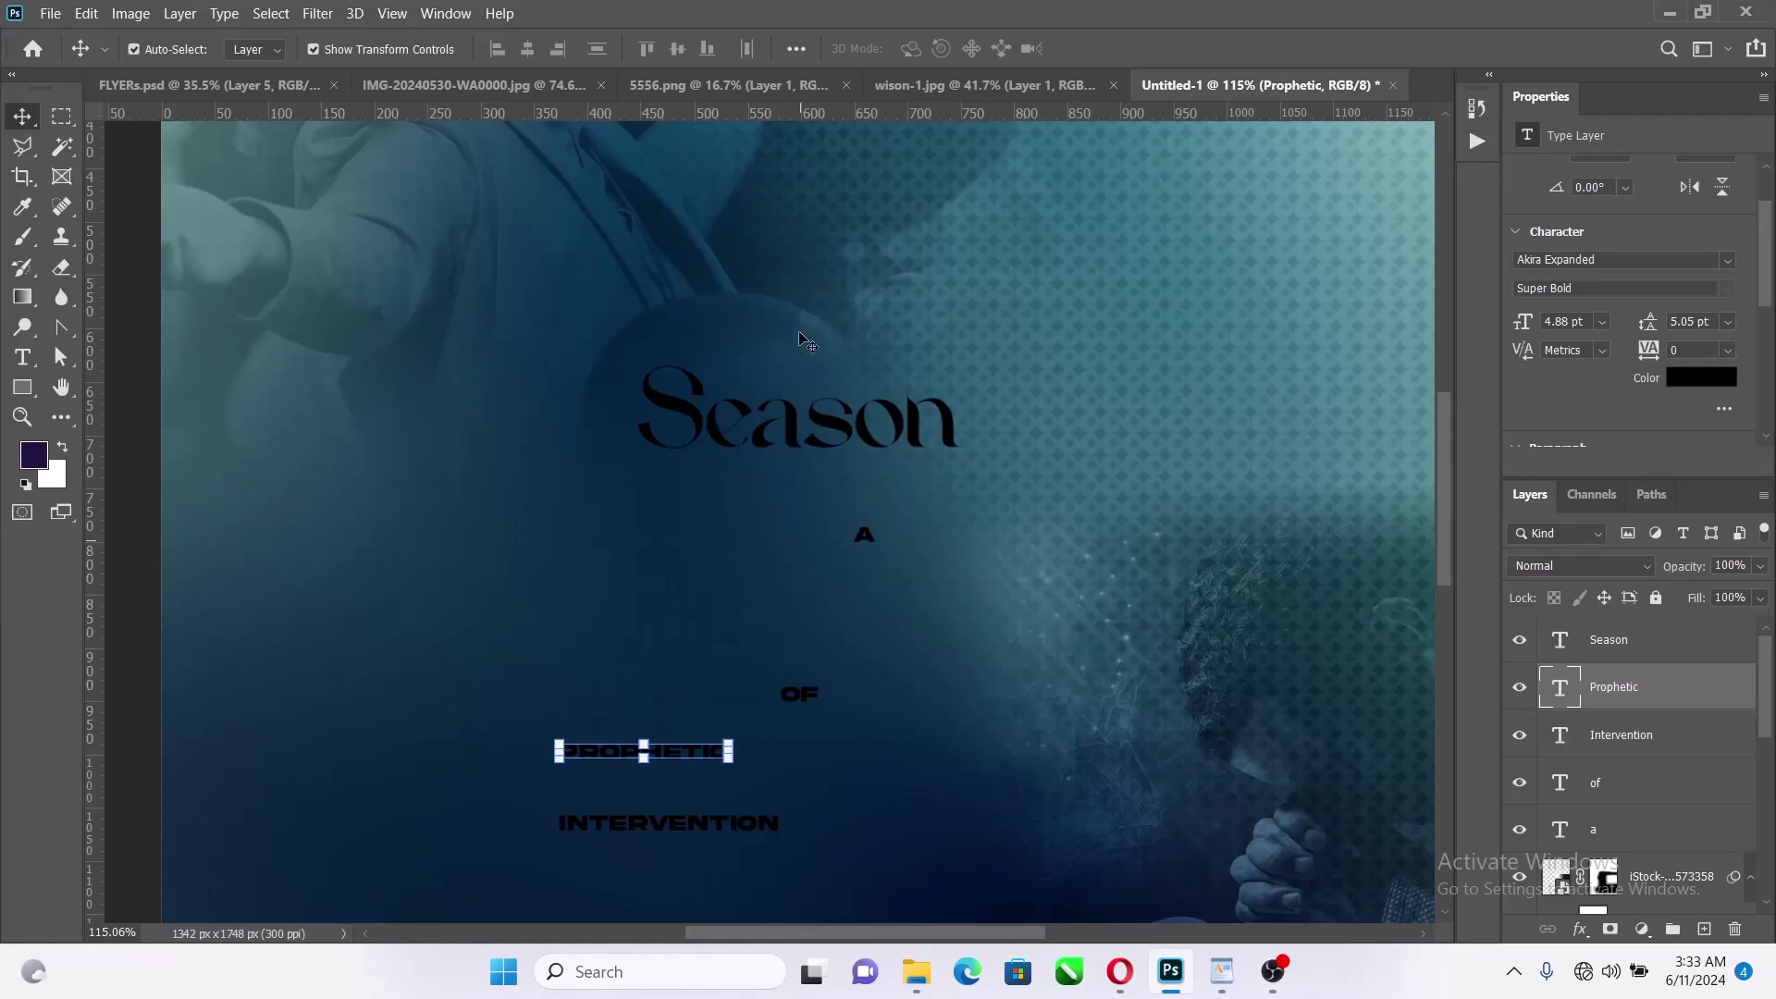
pyautogui.click(1726, 260)
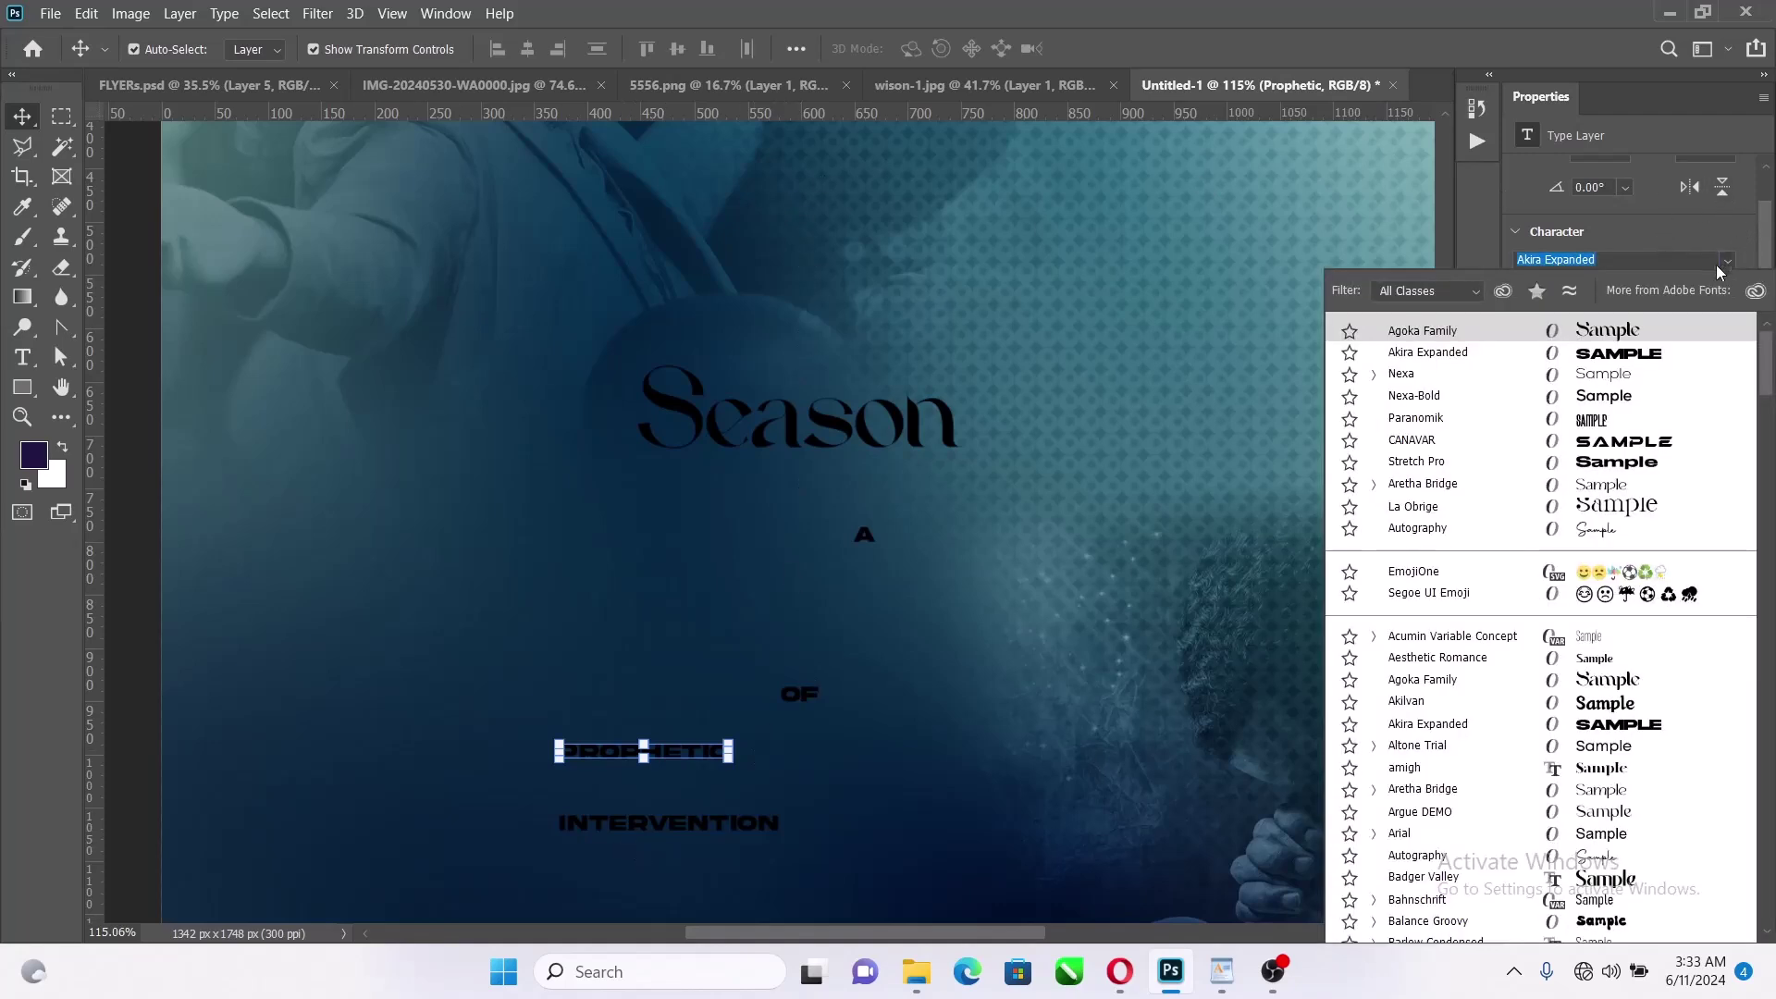
pyautogui.click(1639, 333)
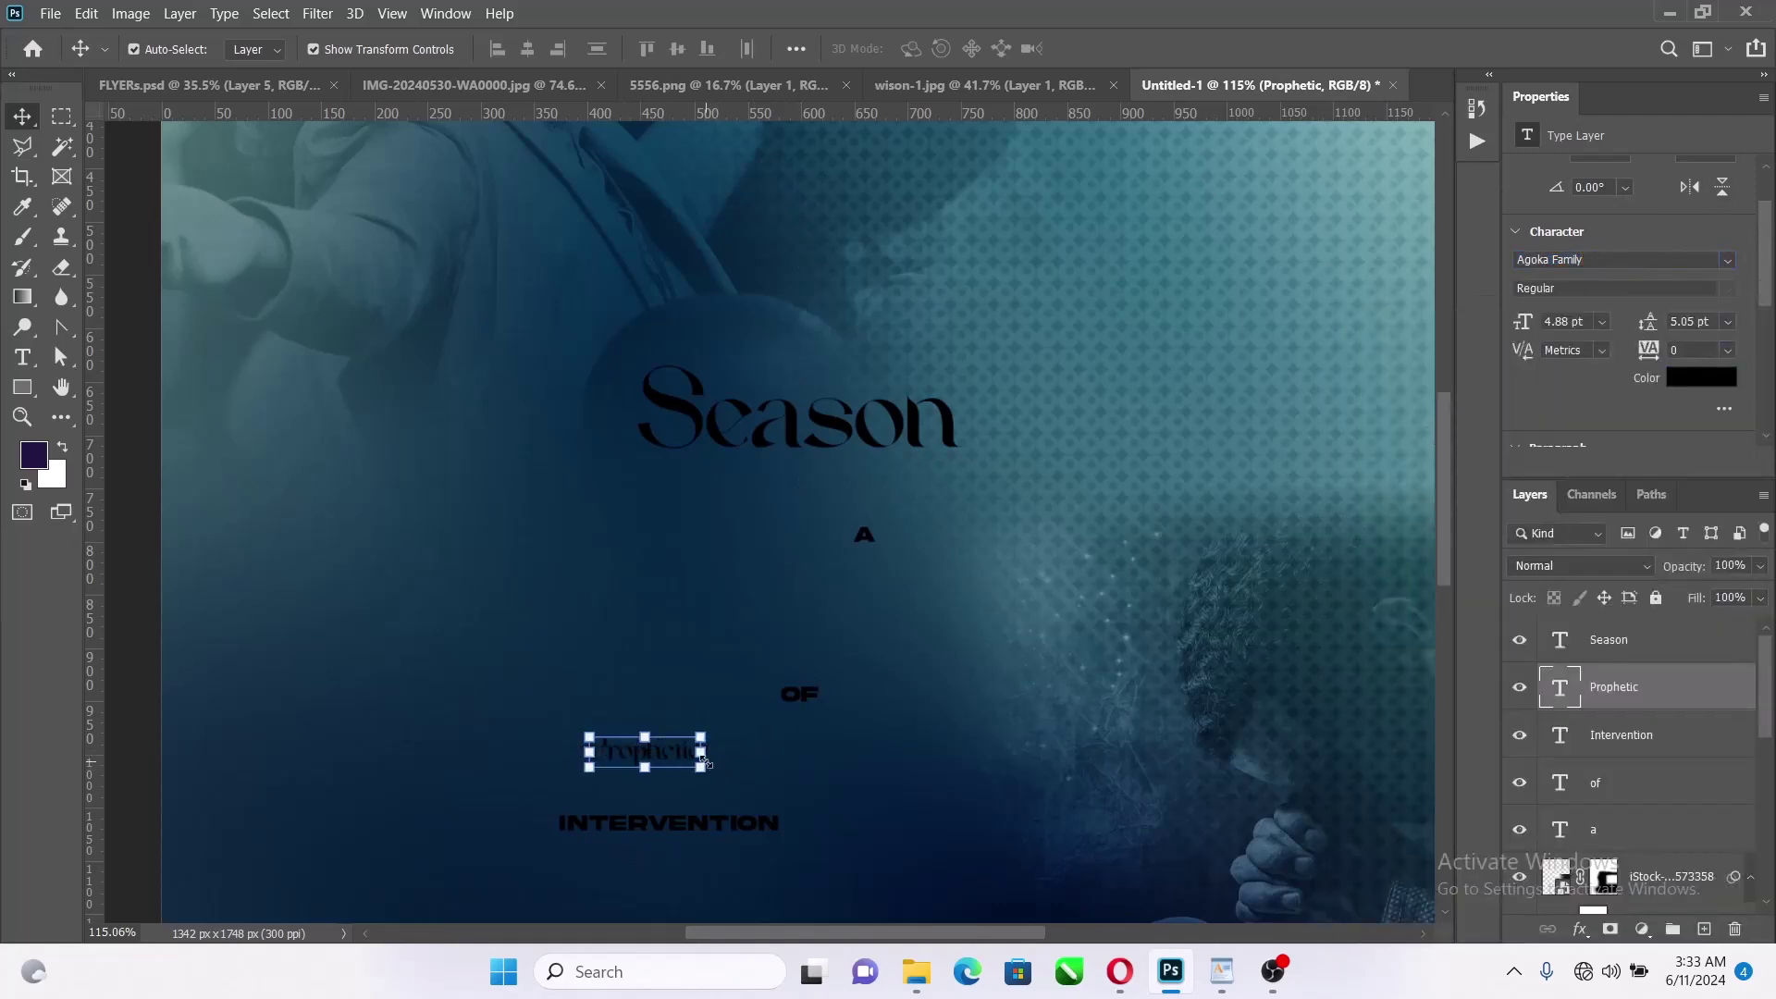
pyautogui.hotkey('ctrl', 't')
pyautogui.moveTo(798, 735); pyautogui.dragTo(944, 694)
pyautogui.moveTo(923, 766); pyautogui.dragTo(936, 500)
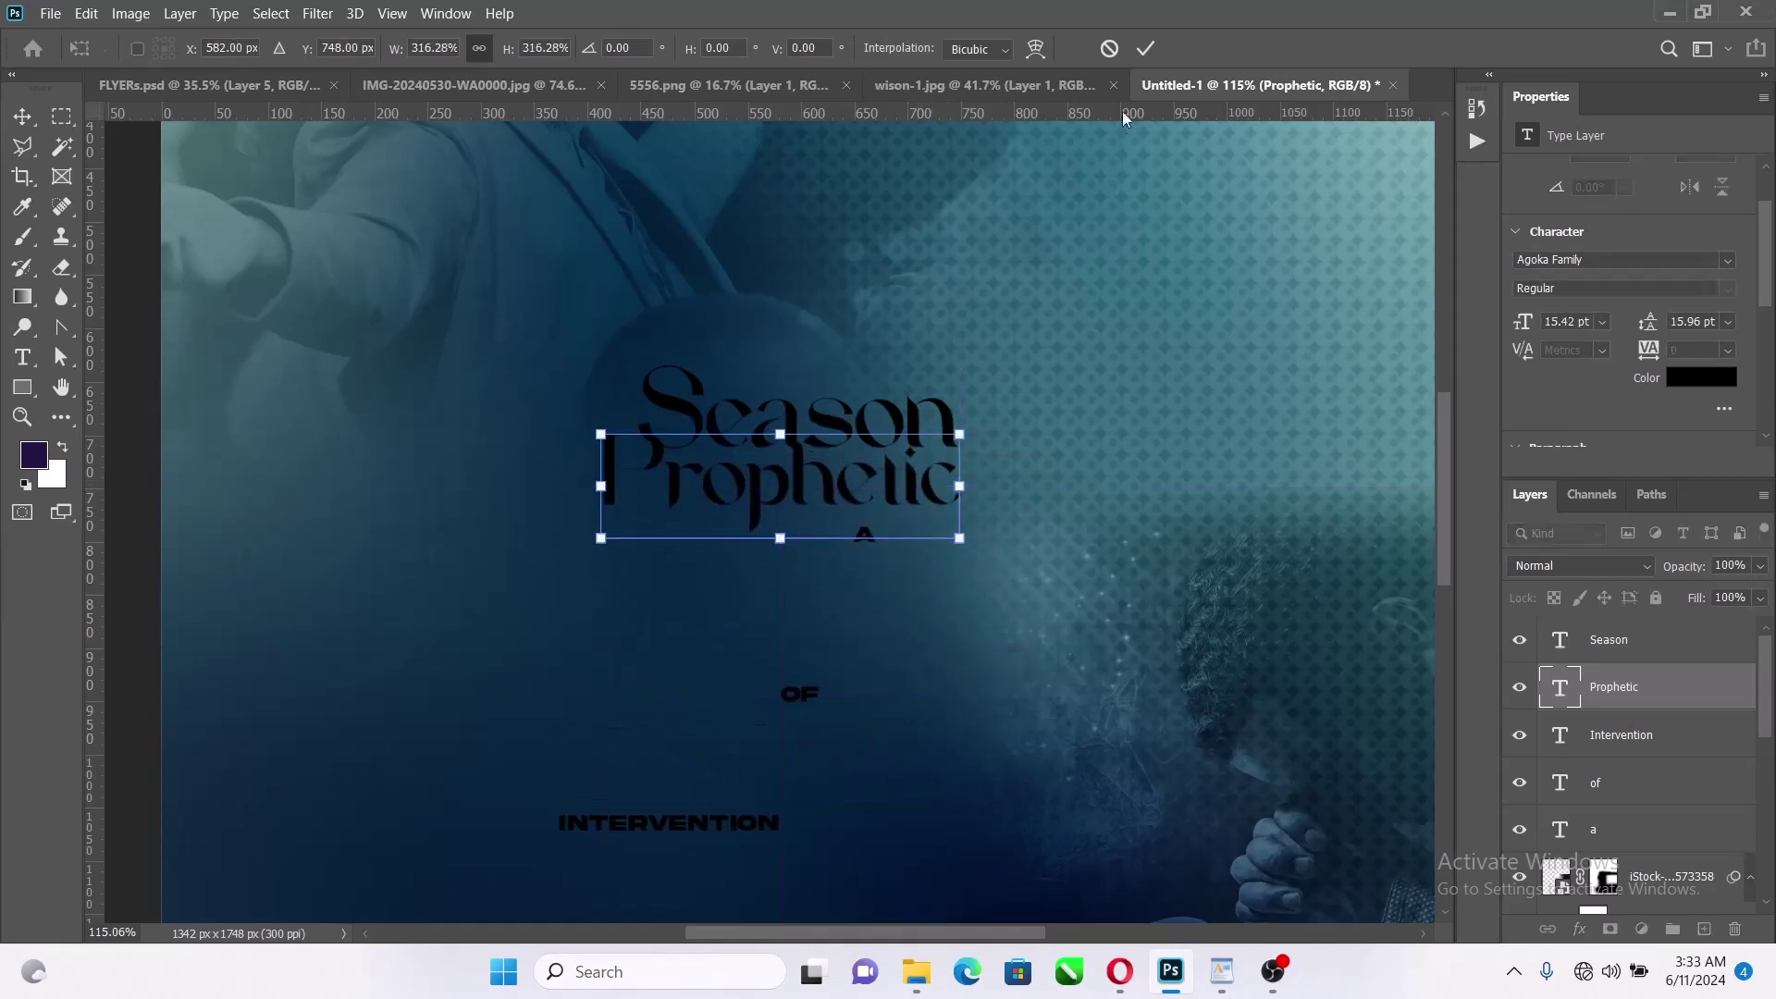
pyautogui.click(1142, 51)
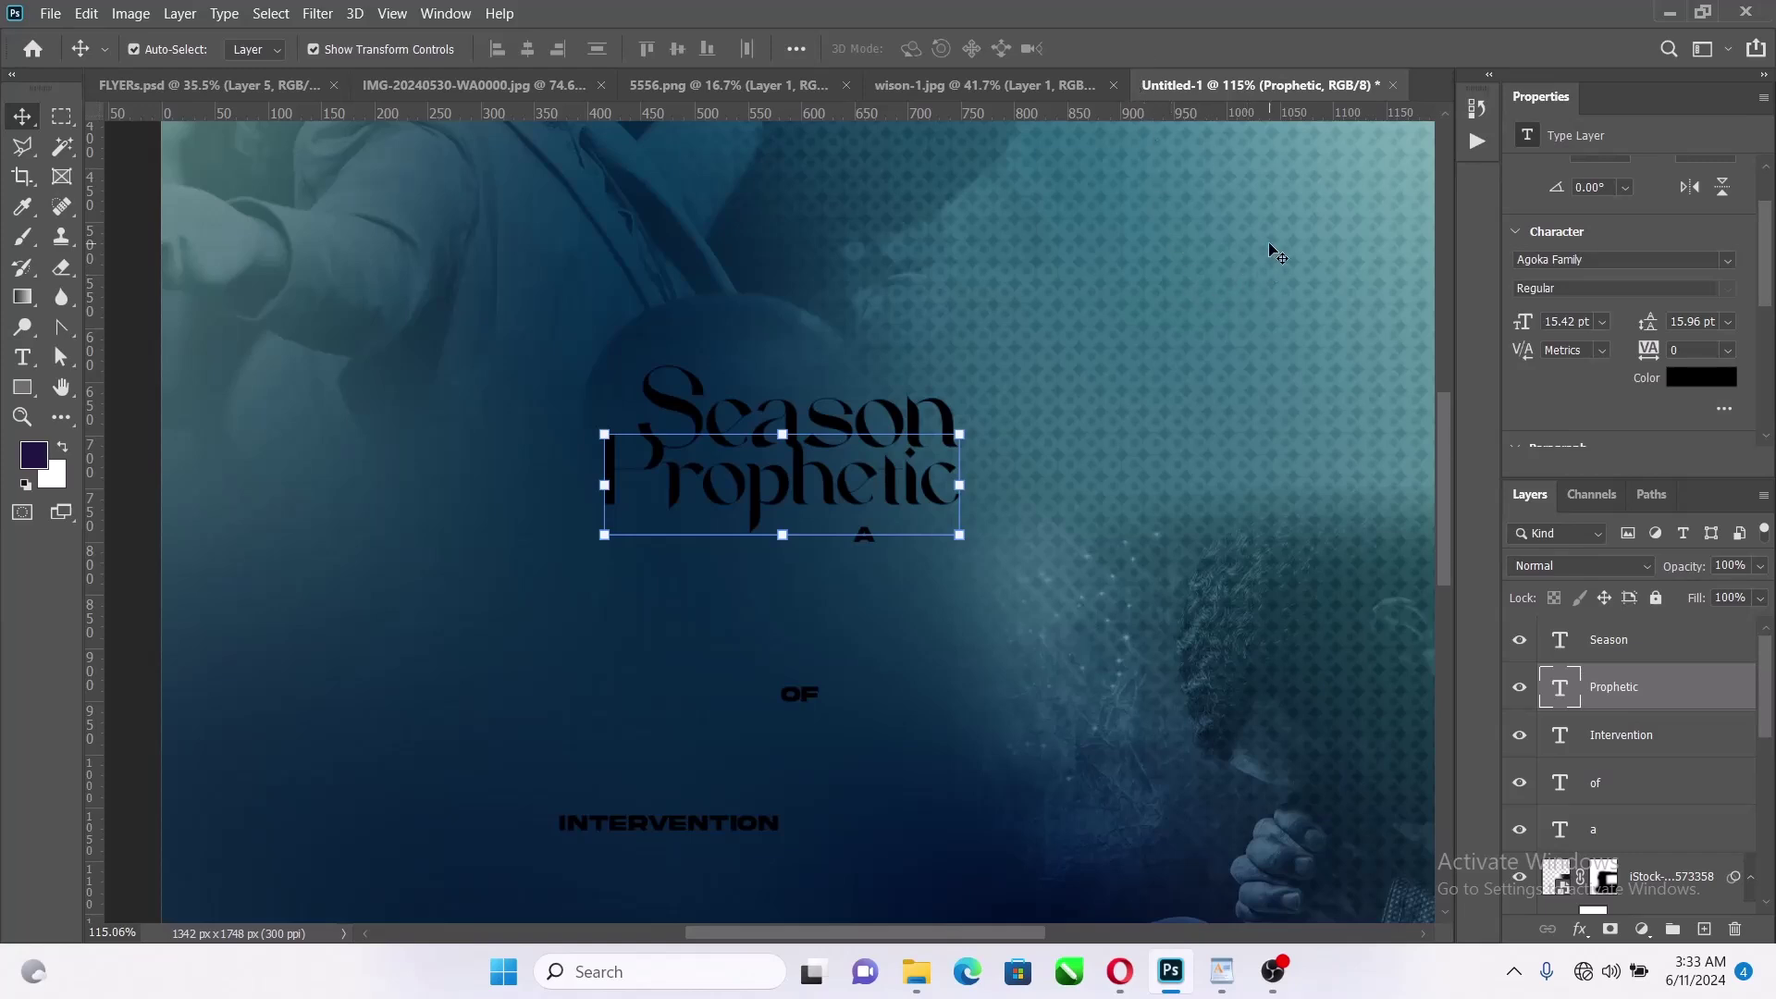
# Enlarge PROPHETIC slightly more, to about 111%, under SEASON
pyautogui.scroll(2, 1244, 209)
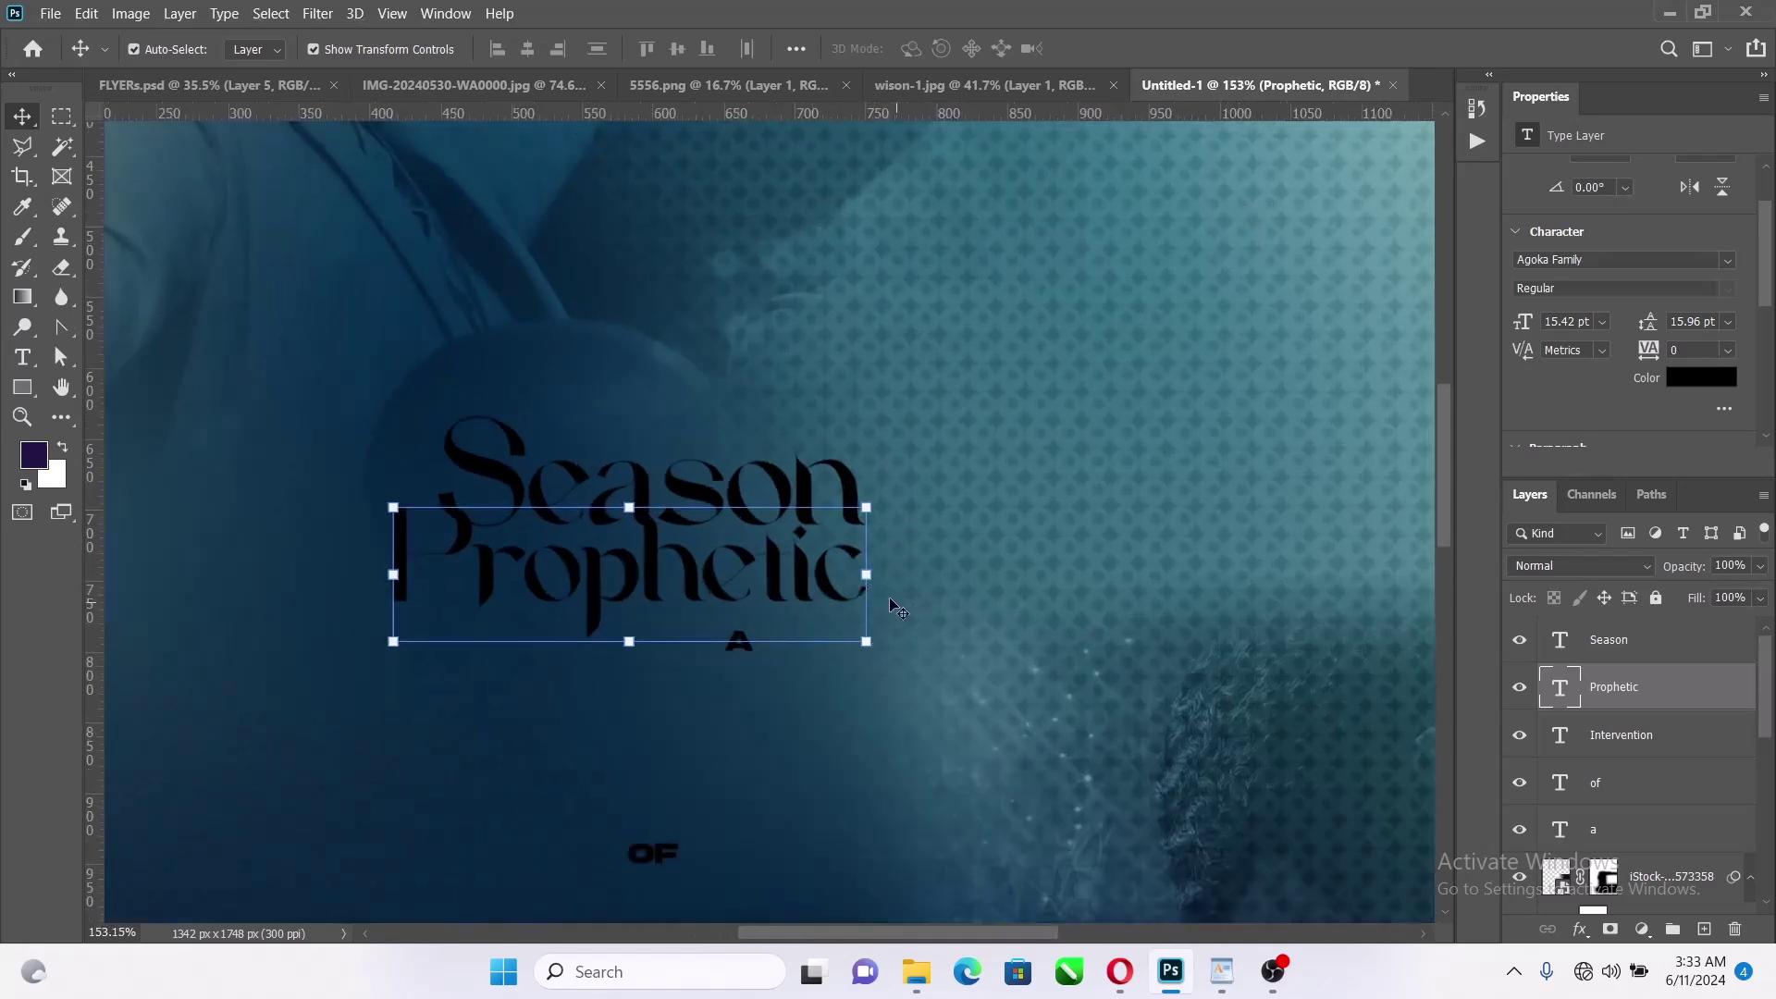
pyautogui.moveTo(880, 578); pyautogui.dragTo(830, 583)
pyautogui.scroll(2, 710, 538)
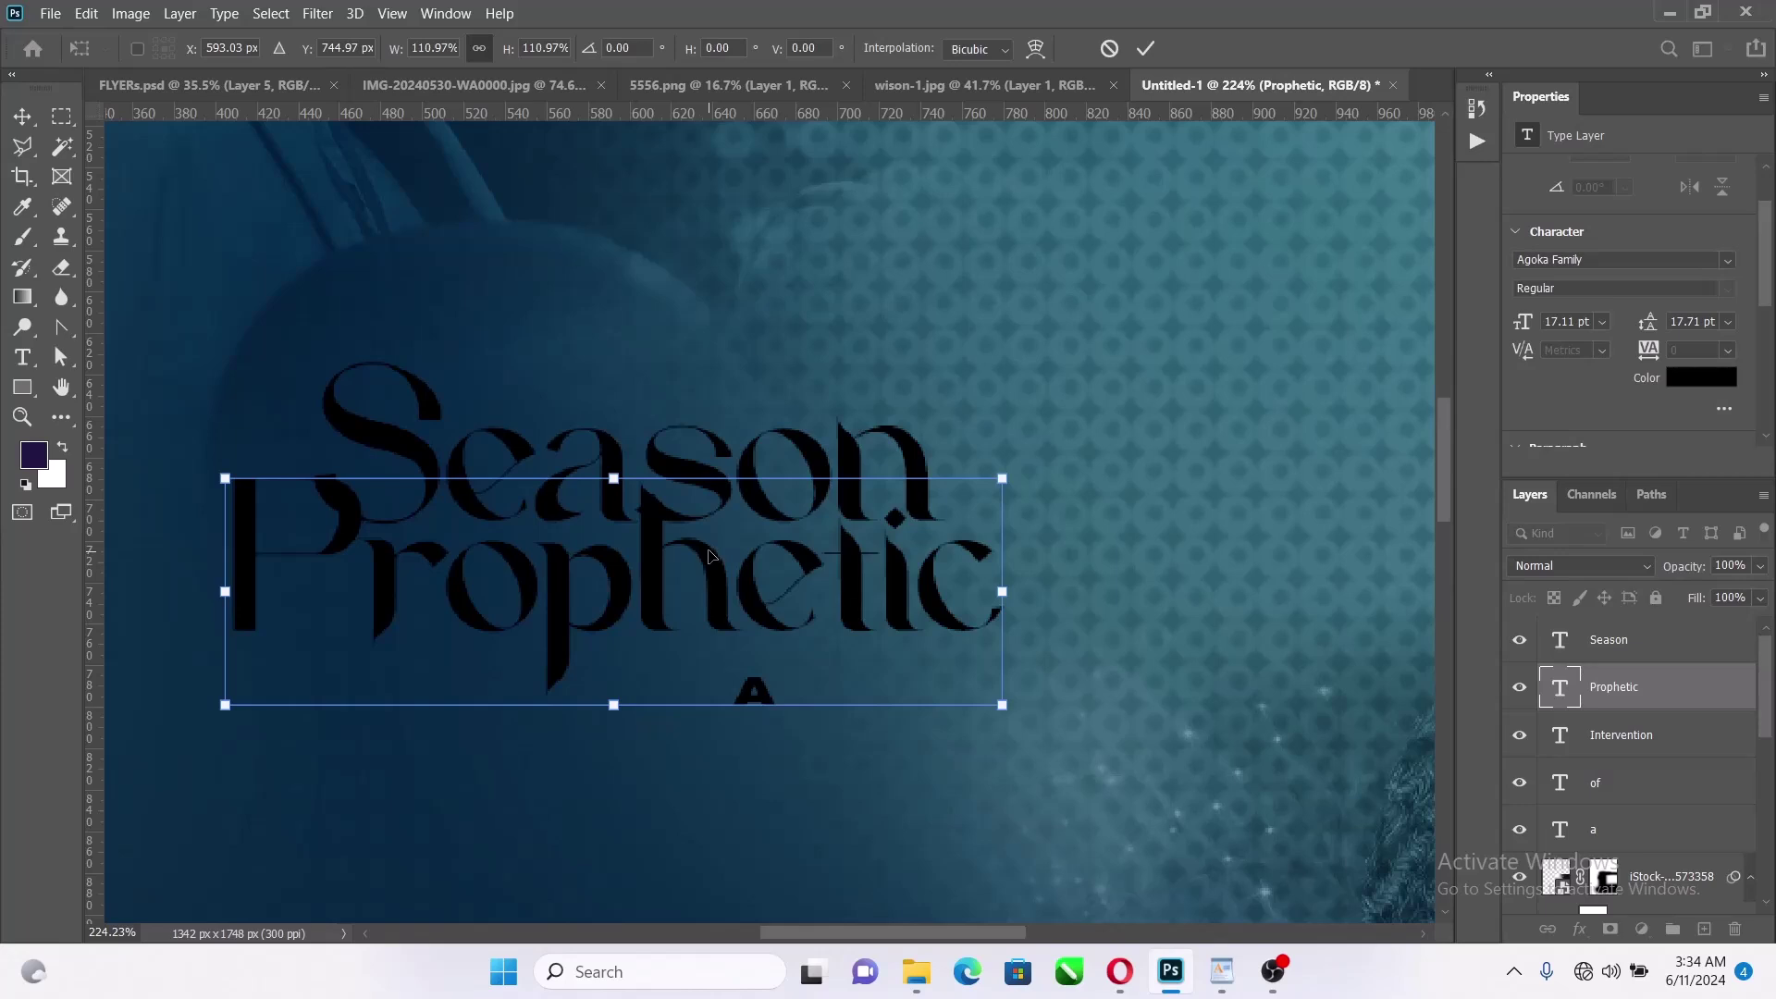
pyautogui.scroll(-3, 804, 526)
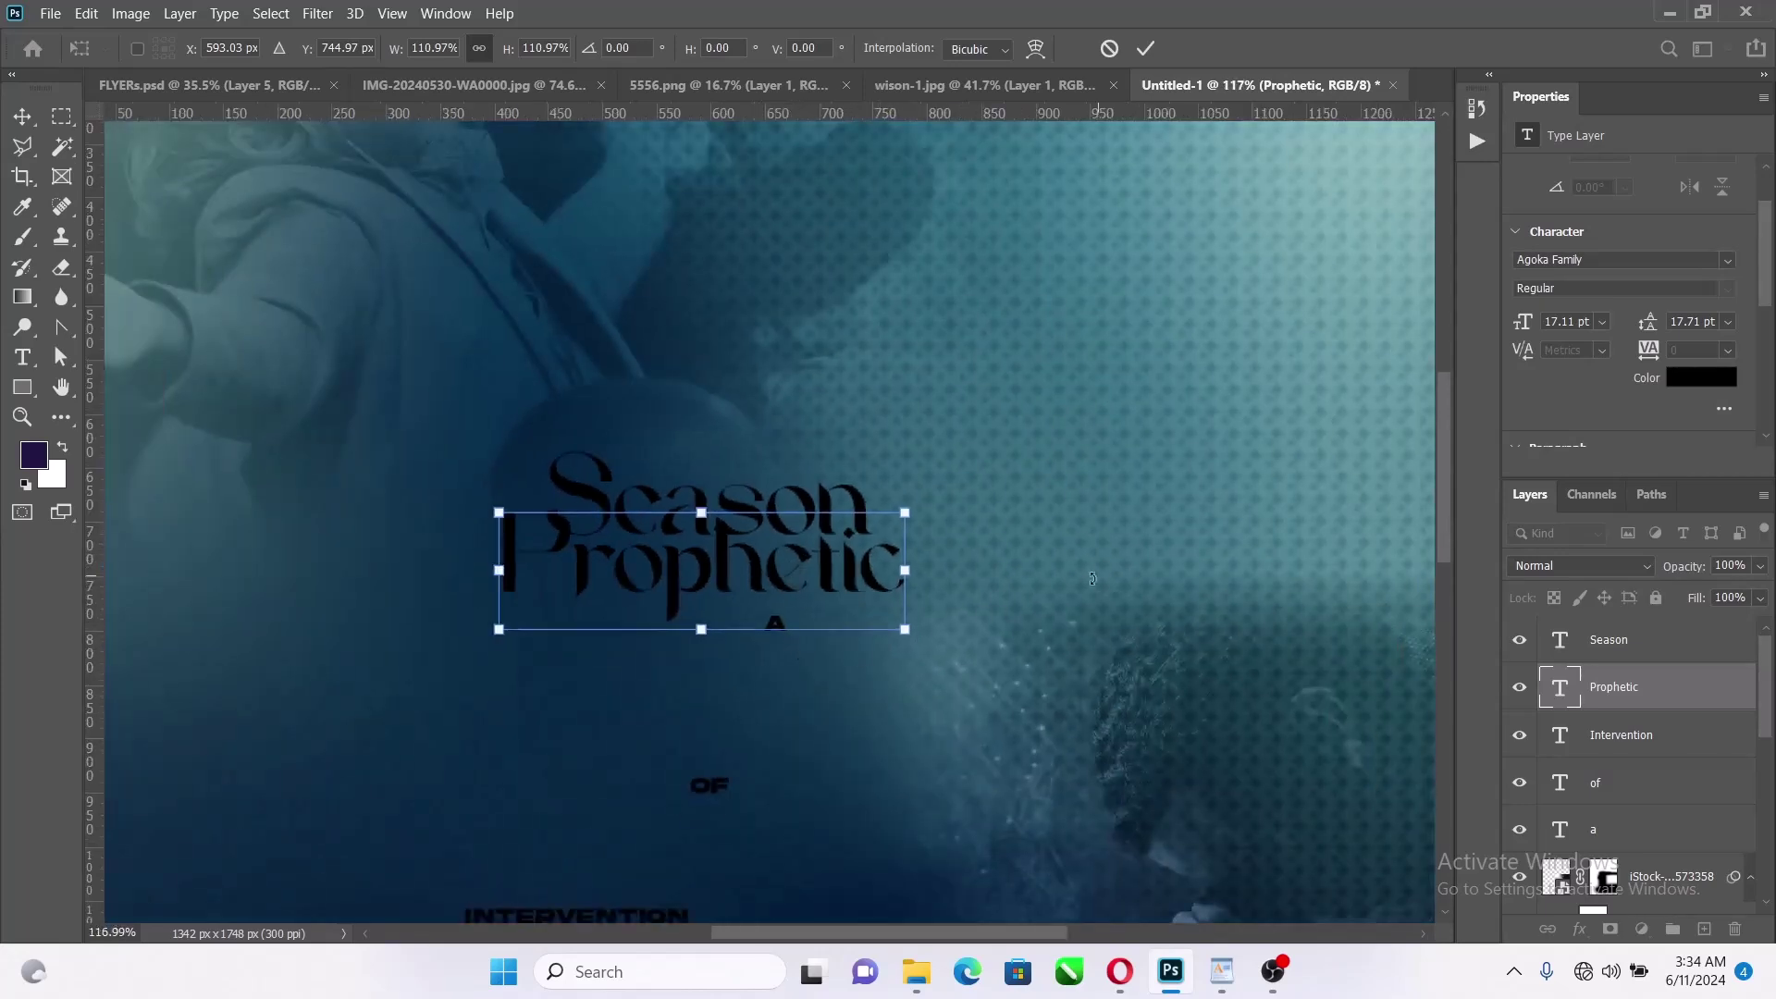
pyautogui.click(1147, 48)
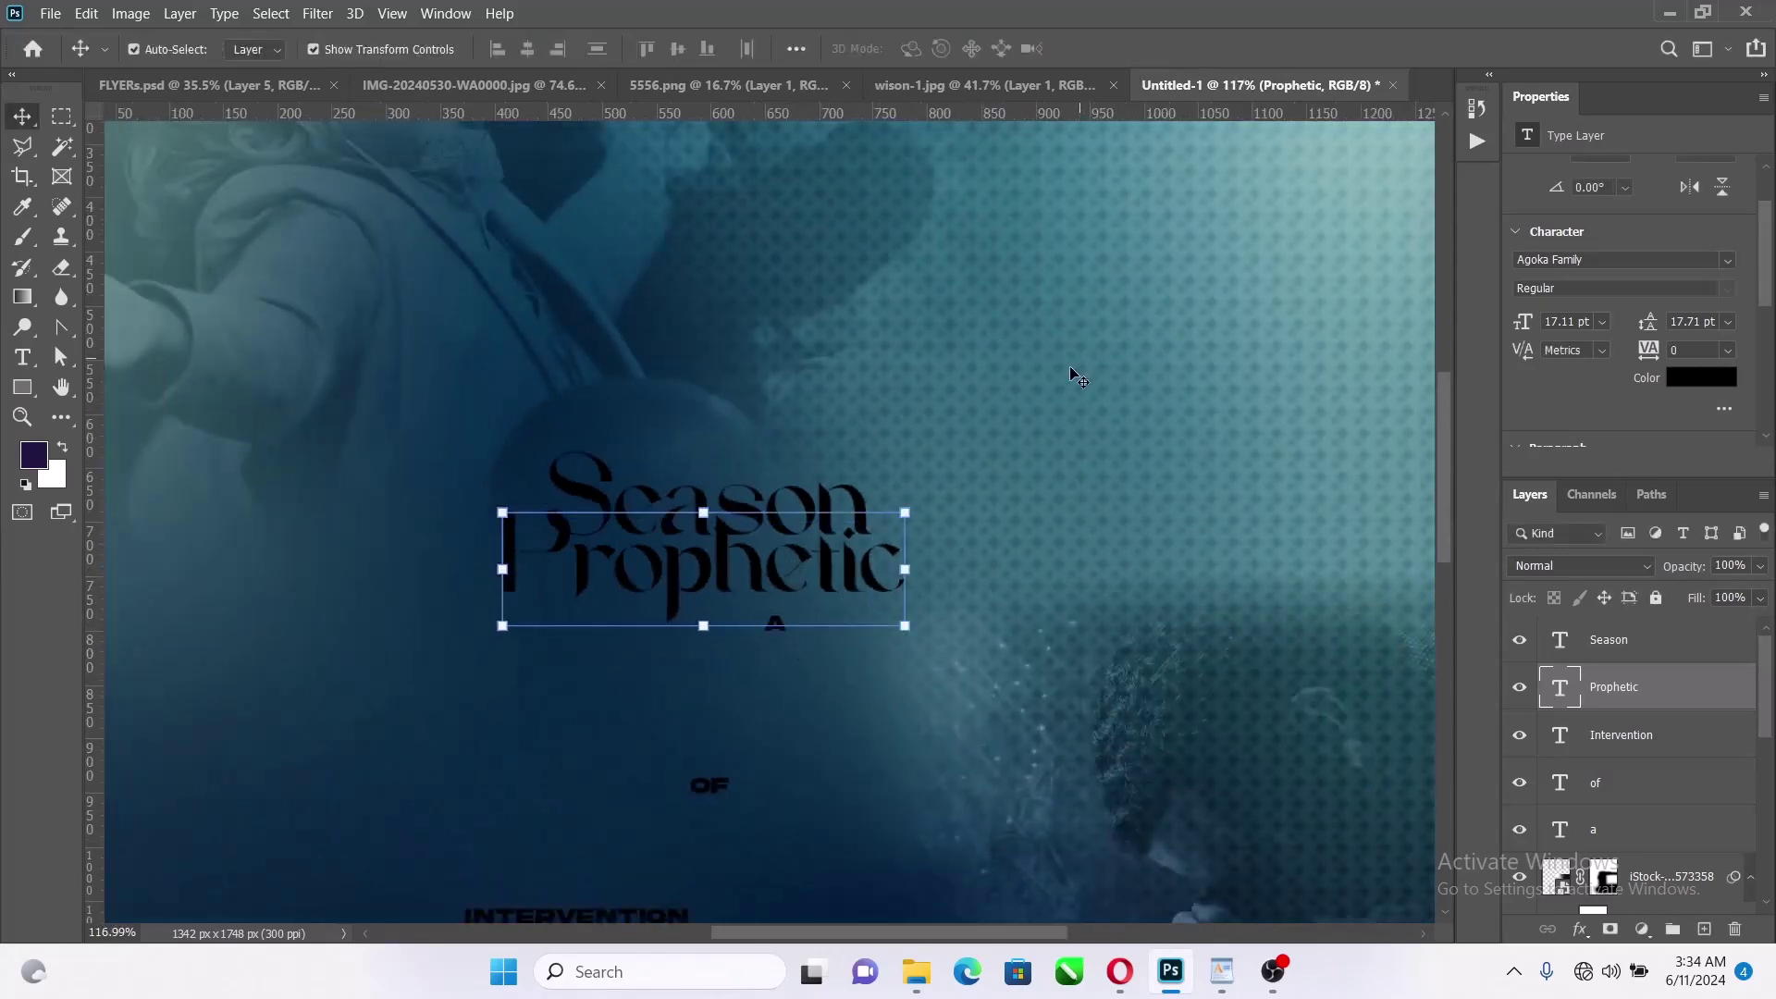
pyautogui.click(817, 722)
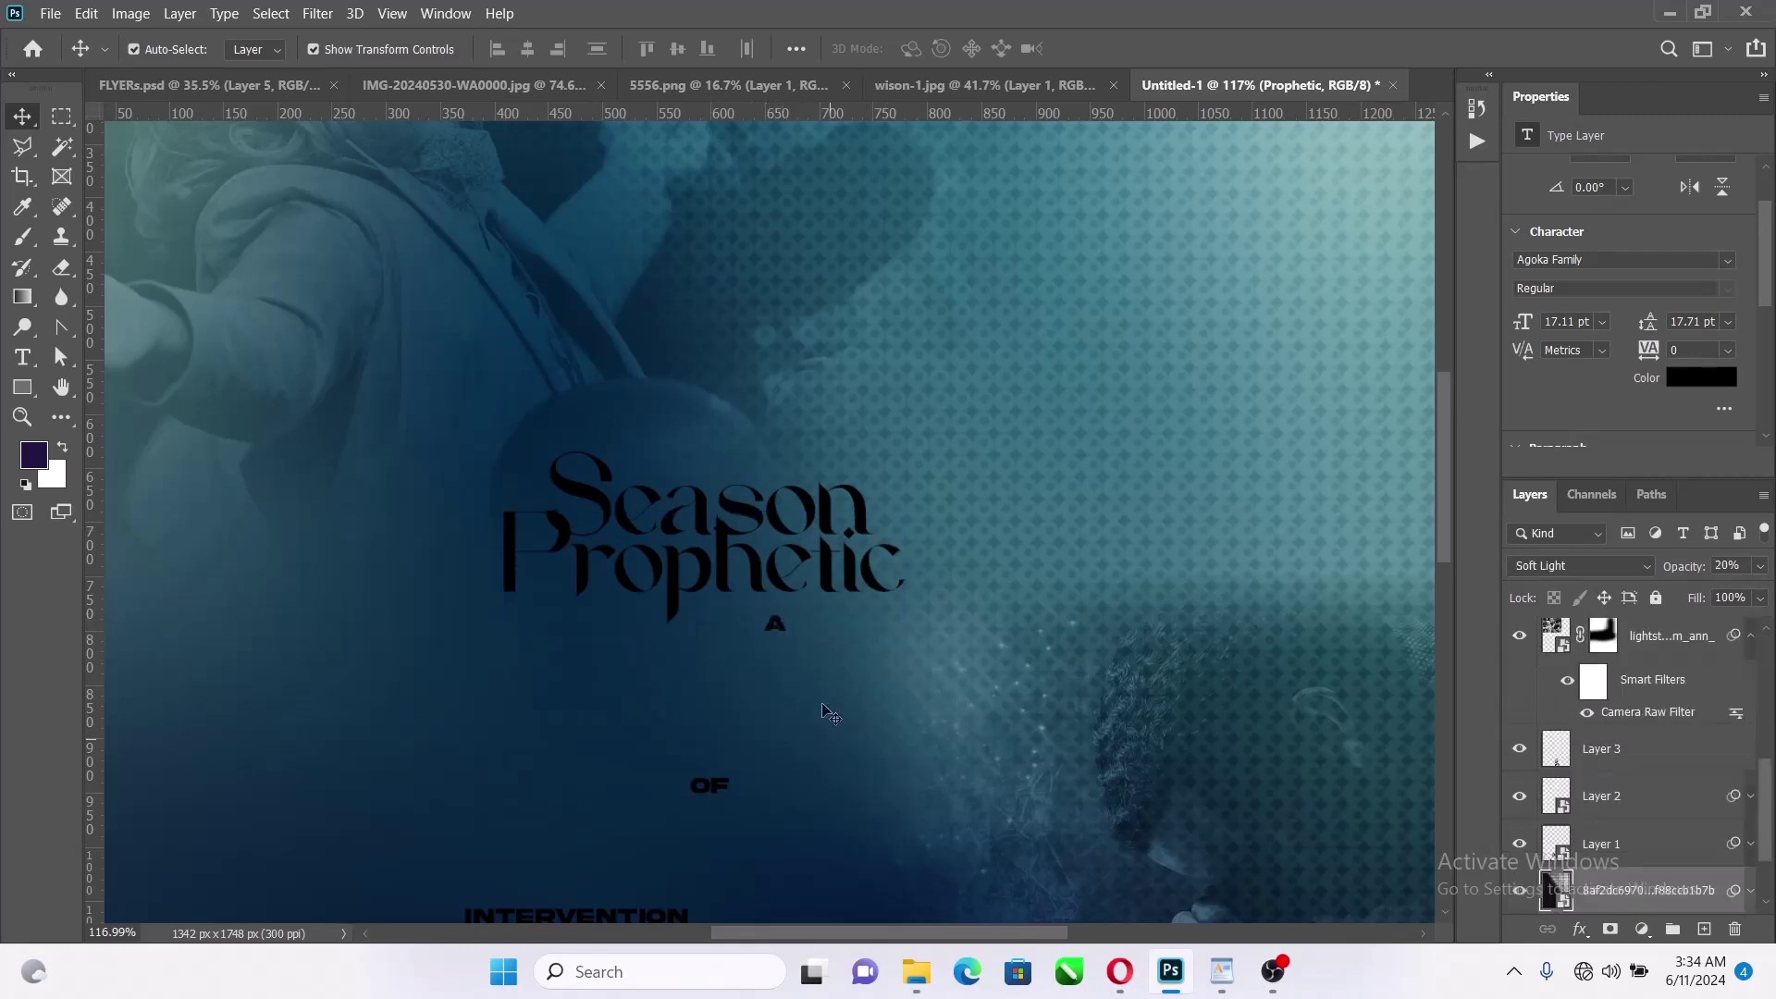
pyautogui.click(775, 625)
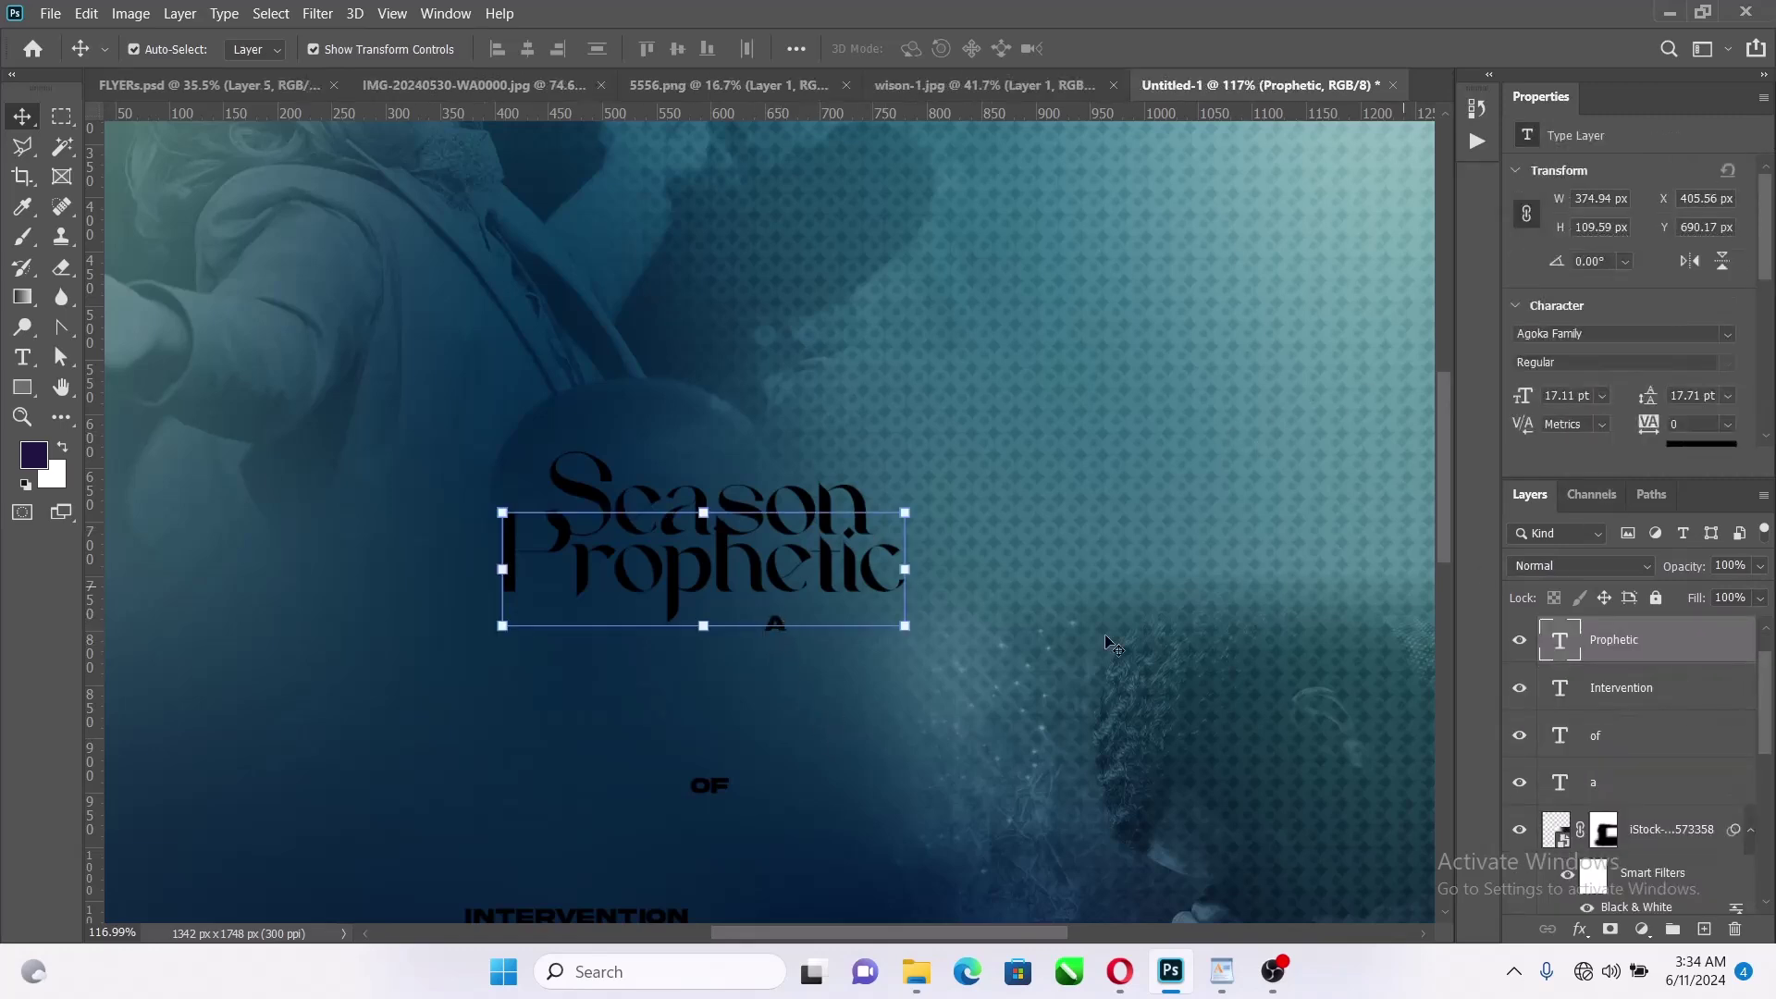
# Set the 'a' in Agoka Family, enlarge it and place it just left of Season
pyautogui.click(1661, 785)
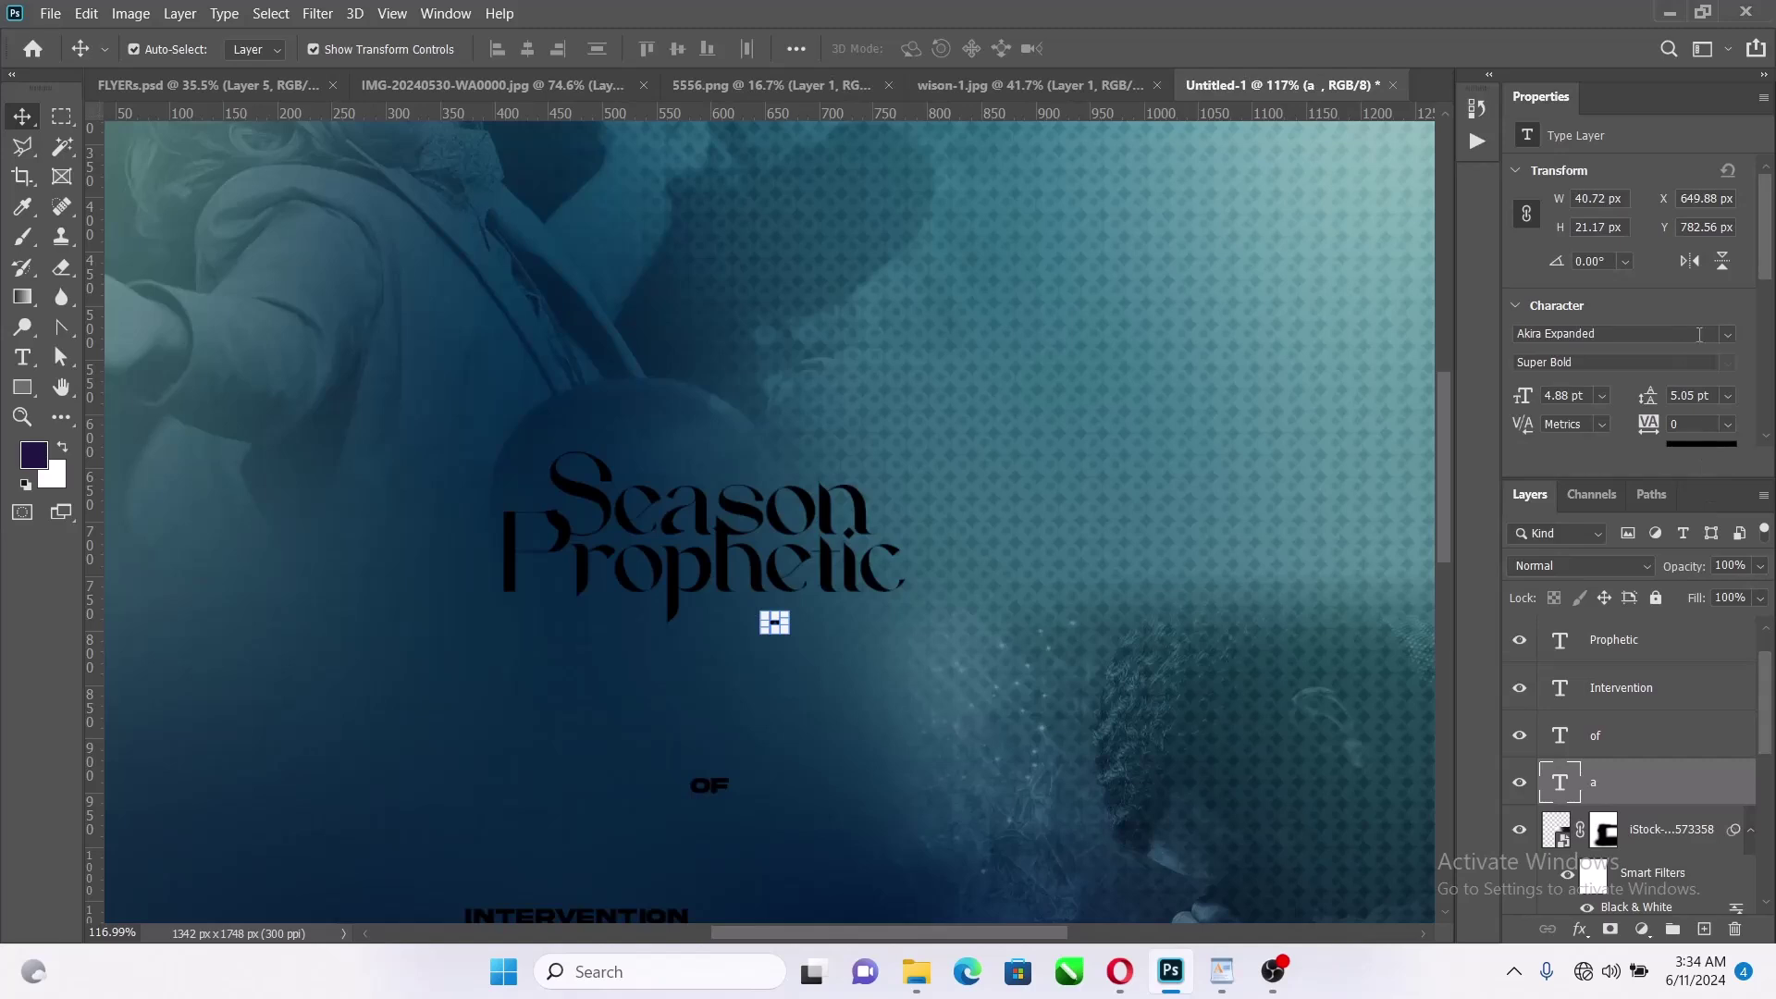
pyautogui.click(1728, 335)
pyautogui.click(1462, 404)
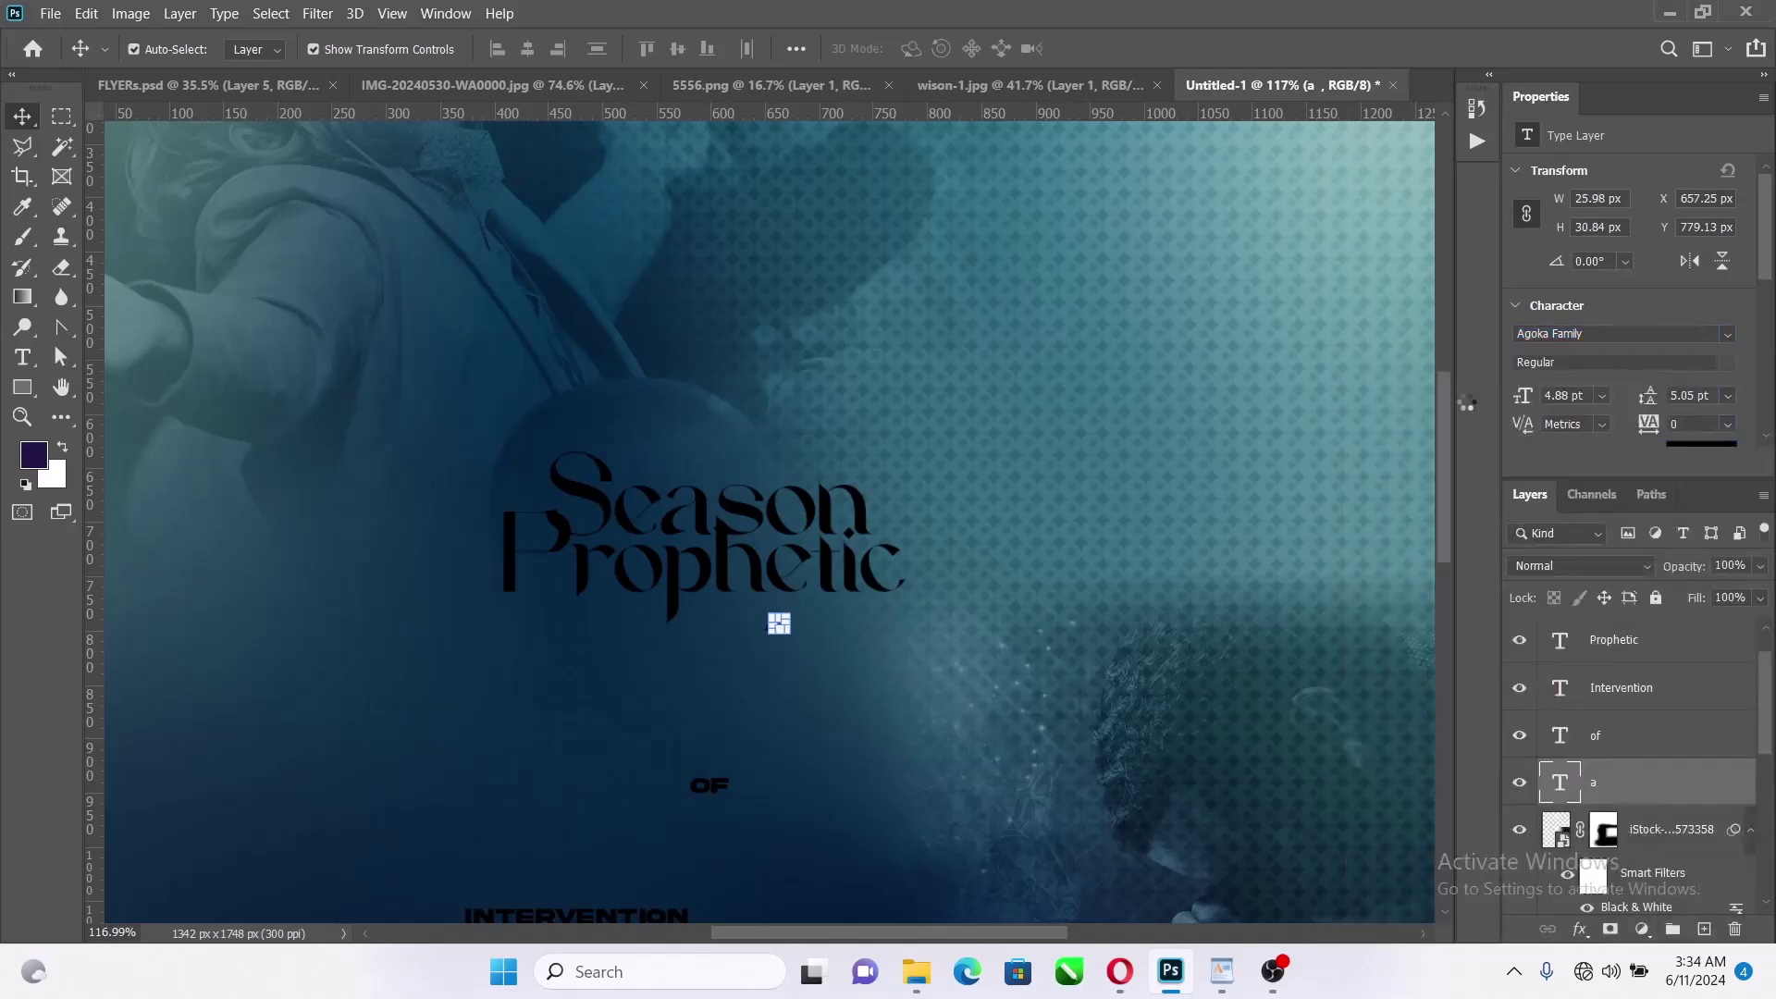
pyautogui.hotkey('ctrl', 't')
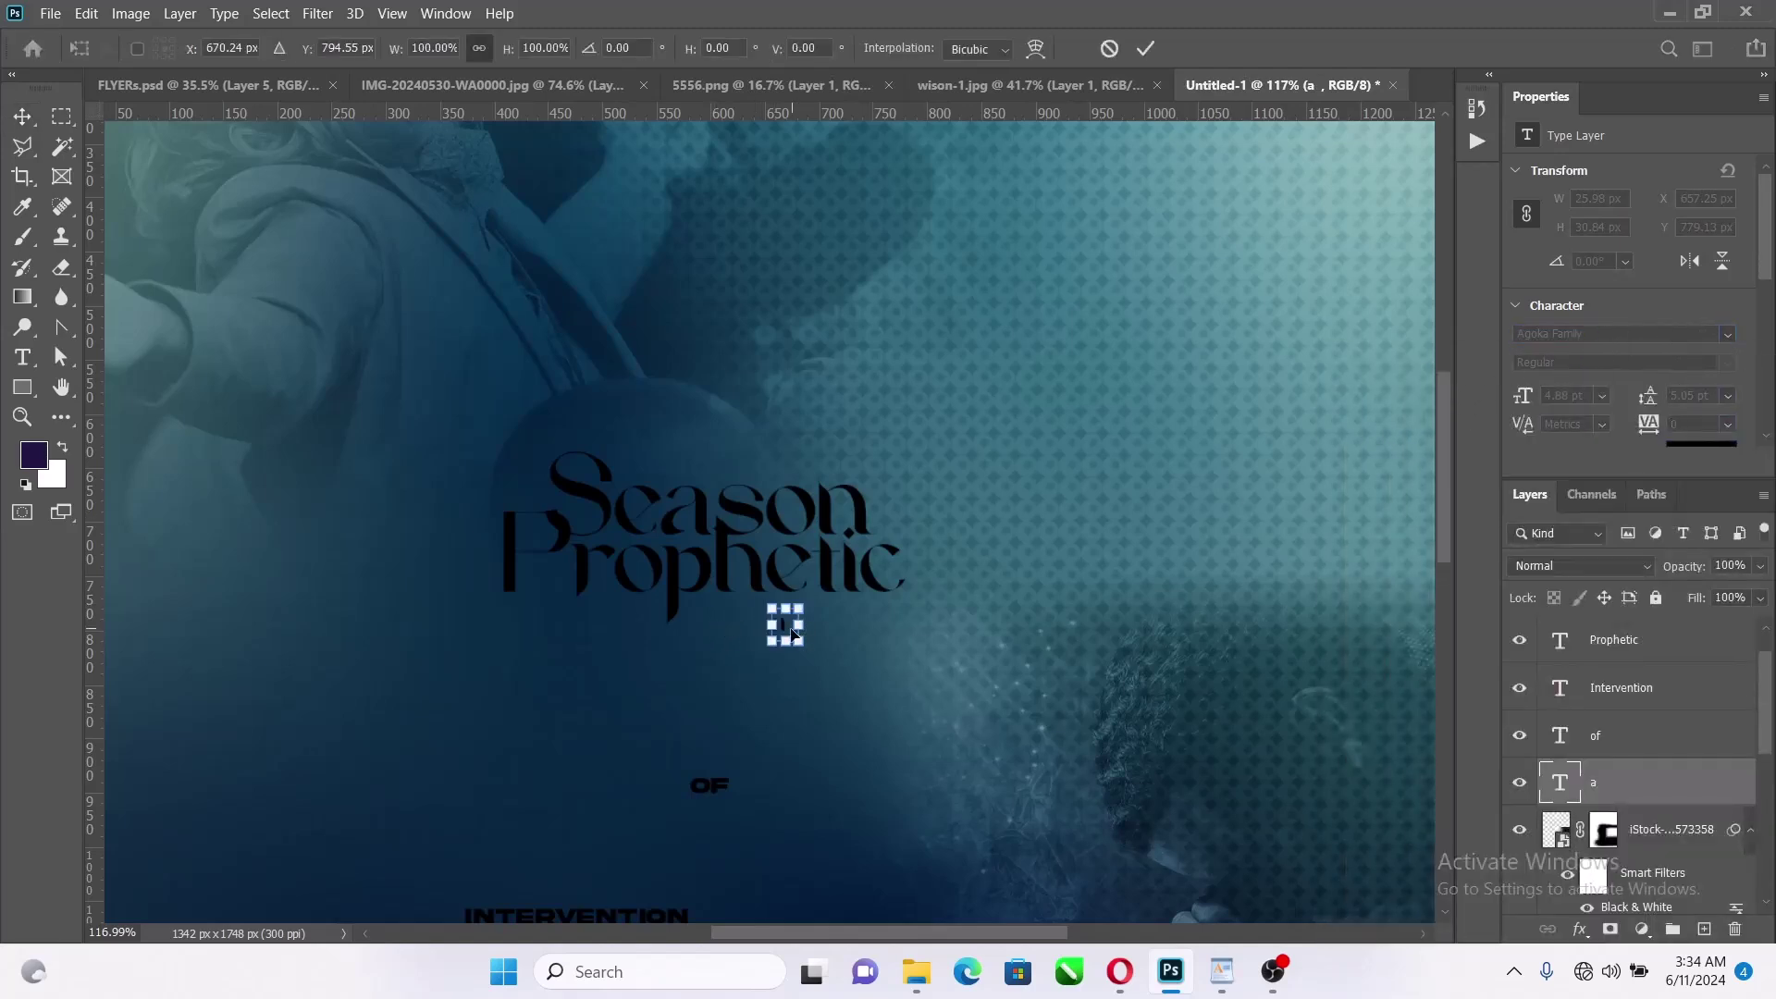
pyautogui.moveTo(808, 627); pyautogui.dragTo(550, 402)
pyautogui.scroll(6, 543, 482)
pyautogui.moveTo(544, 496); pyautogui.dragTo(538, 514)
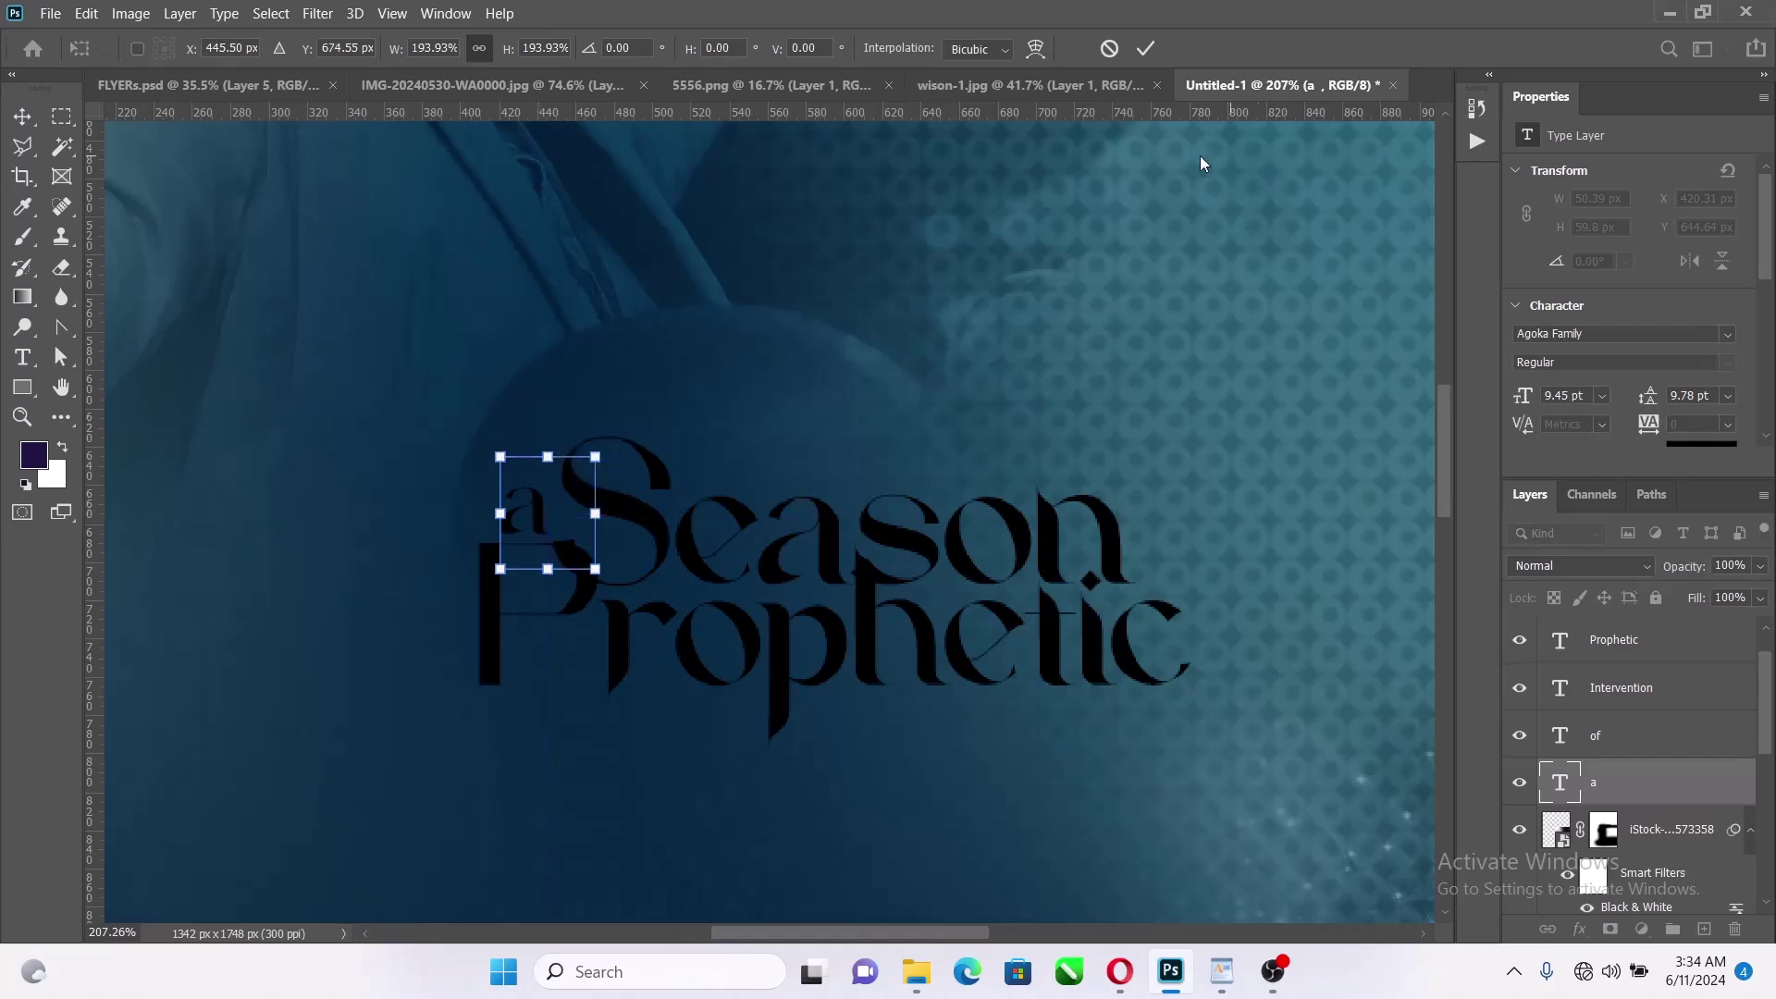
pyautogui.press('Return')
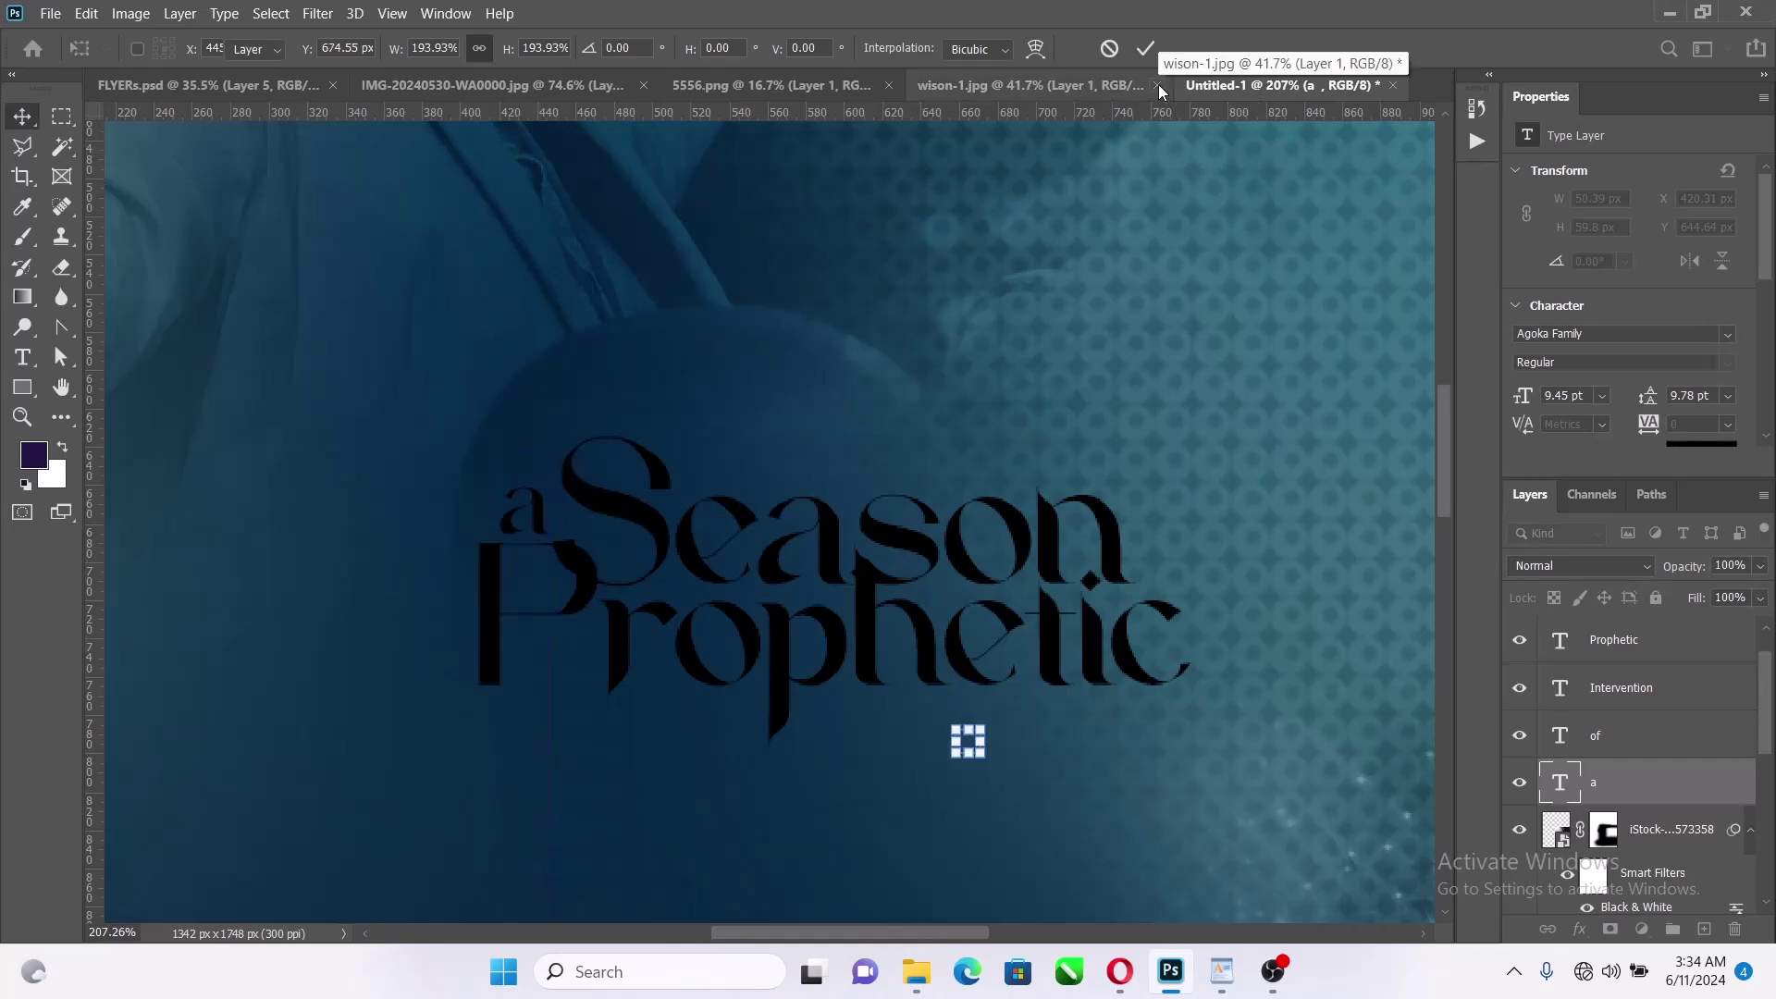
# Color the 'a' text bright yellow fff600
pyautogui.click(700, 509)
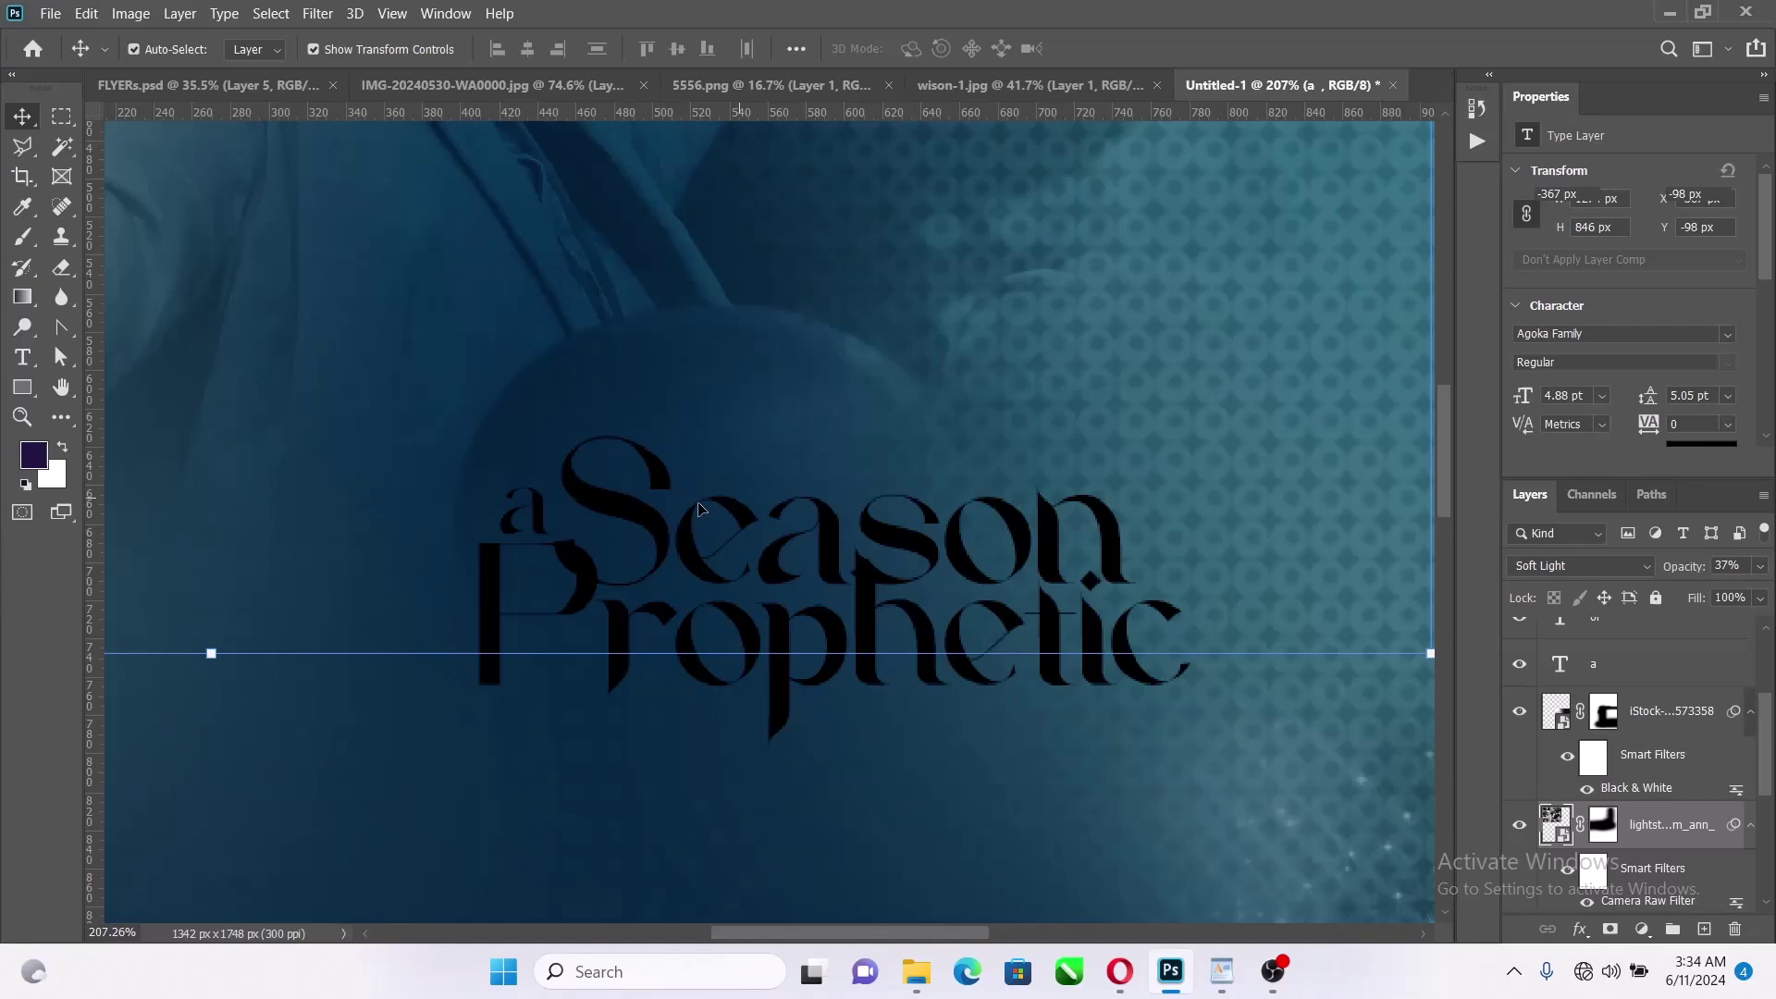
pyautogui.click(540, 521)
pyautogui.scroll(-2, 1726, 323)
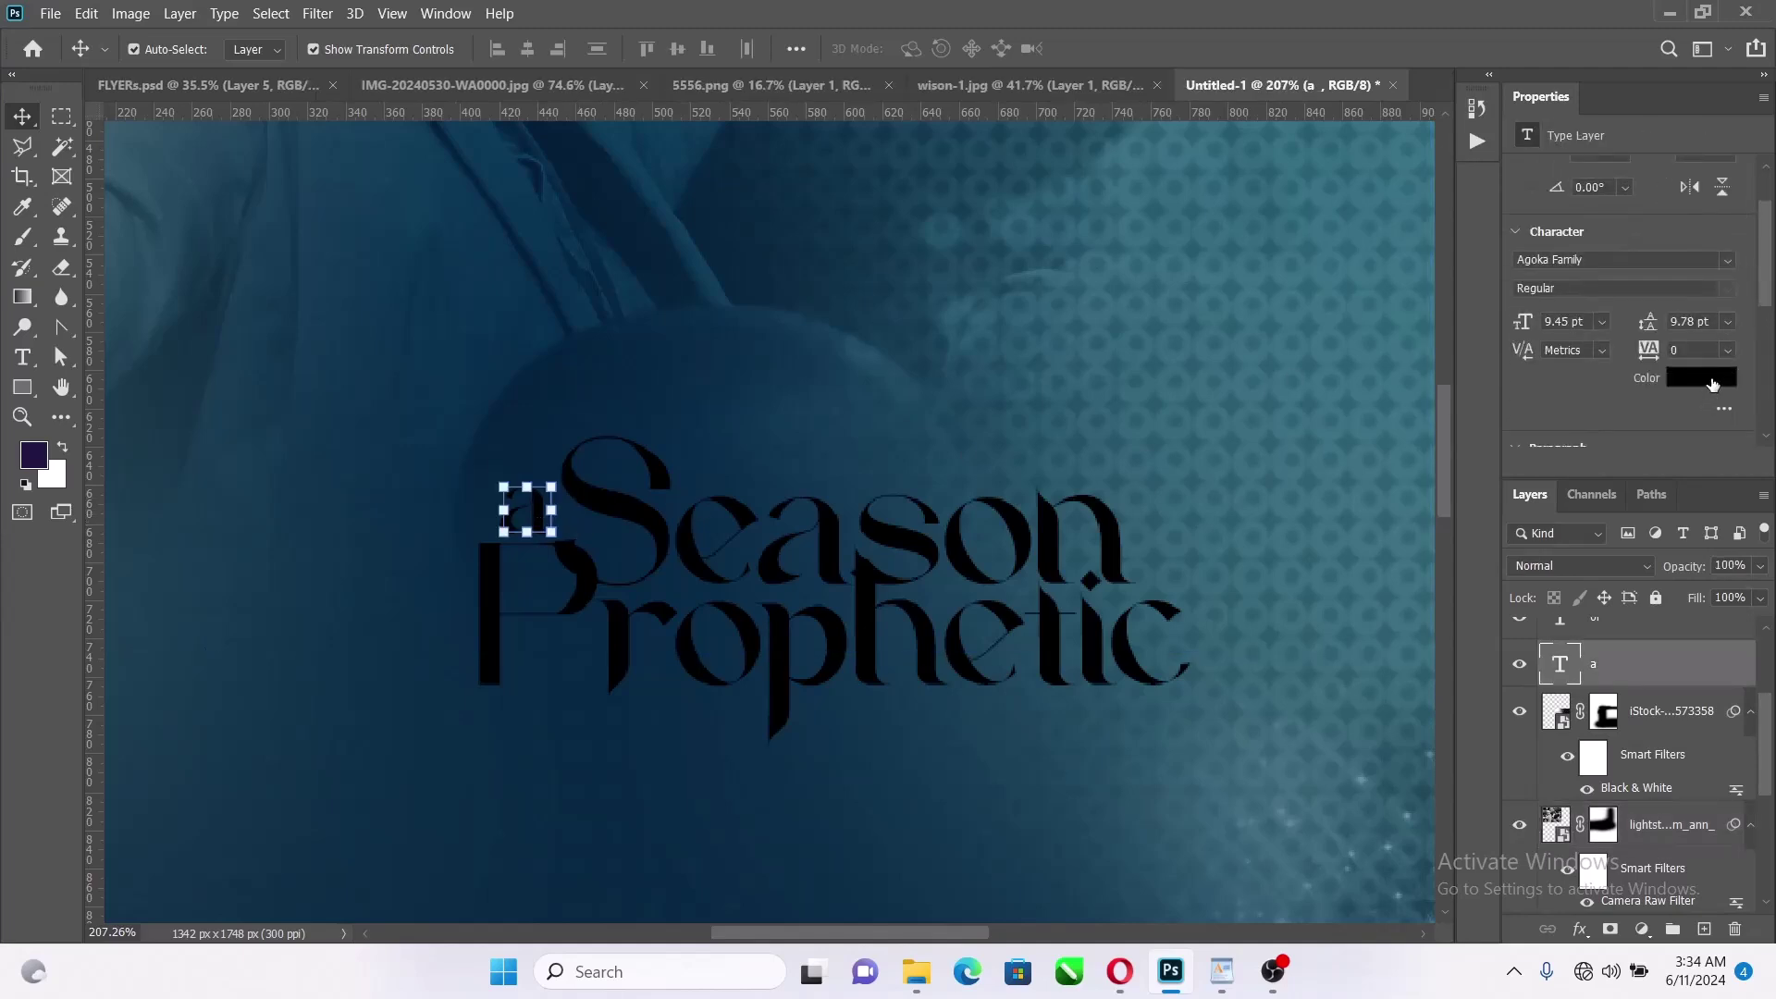
pyautogui.click(1712, 379)
pyautogui.click(1101, 454)
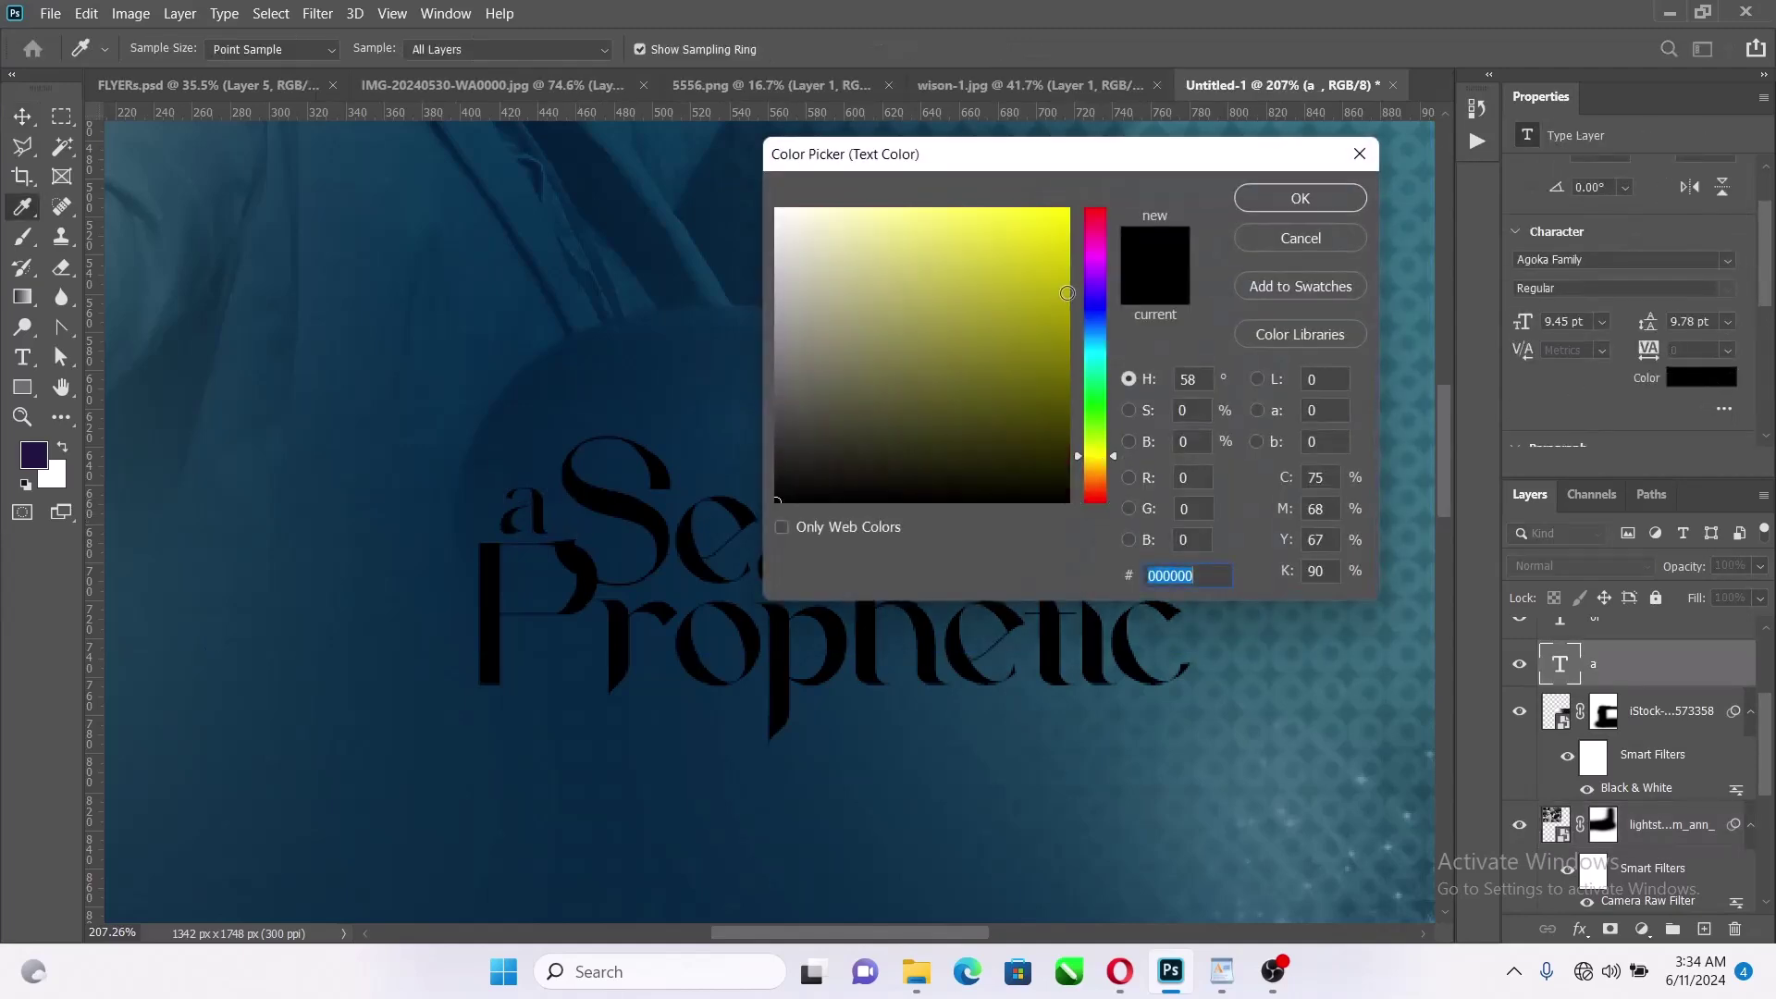
pyautogui.moveTo(1067, 292); pyautogui.dragTo(1156, 100)
pyautogui.click(1295, 197)
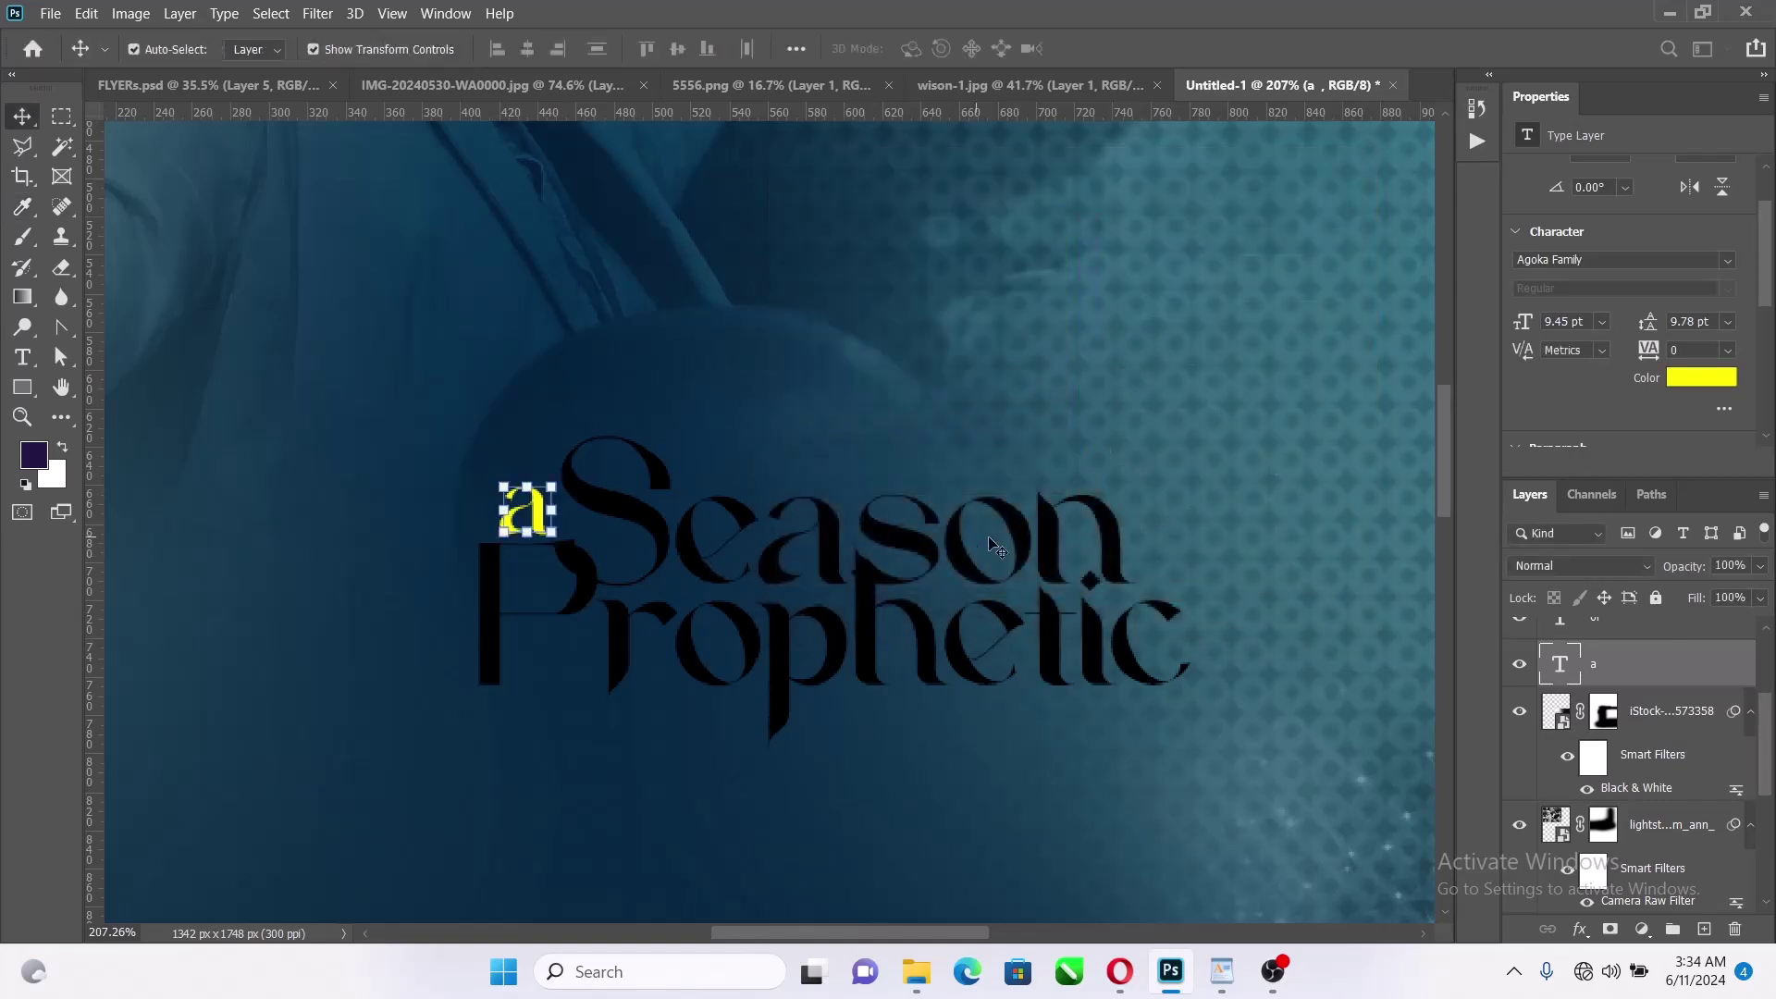
pyautogui.scroll(-5, 1026, 715)
pyautogui.scroll(2, 1025, 715)
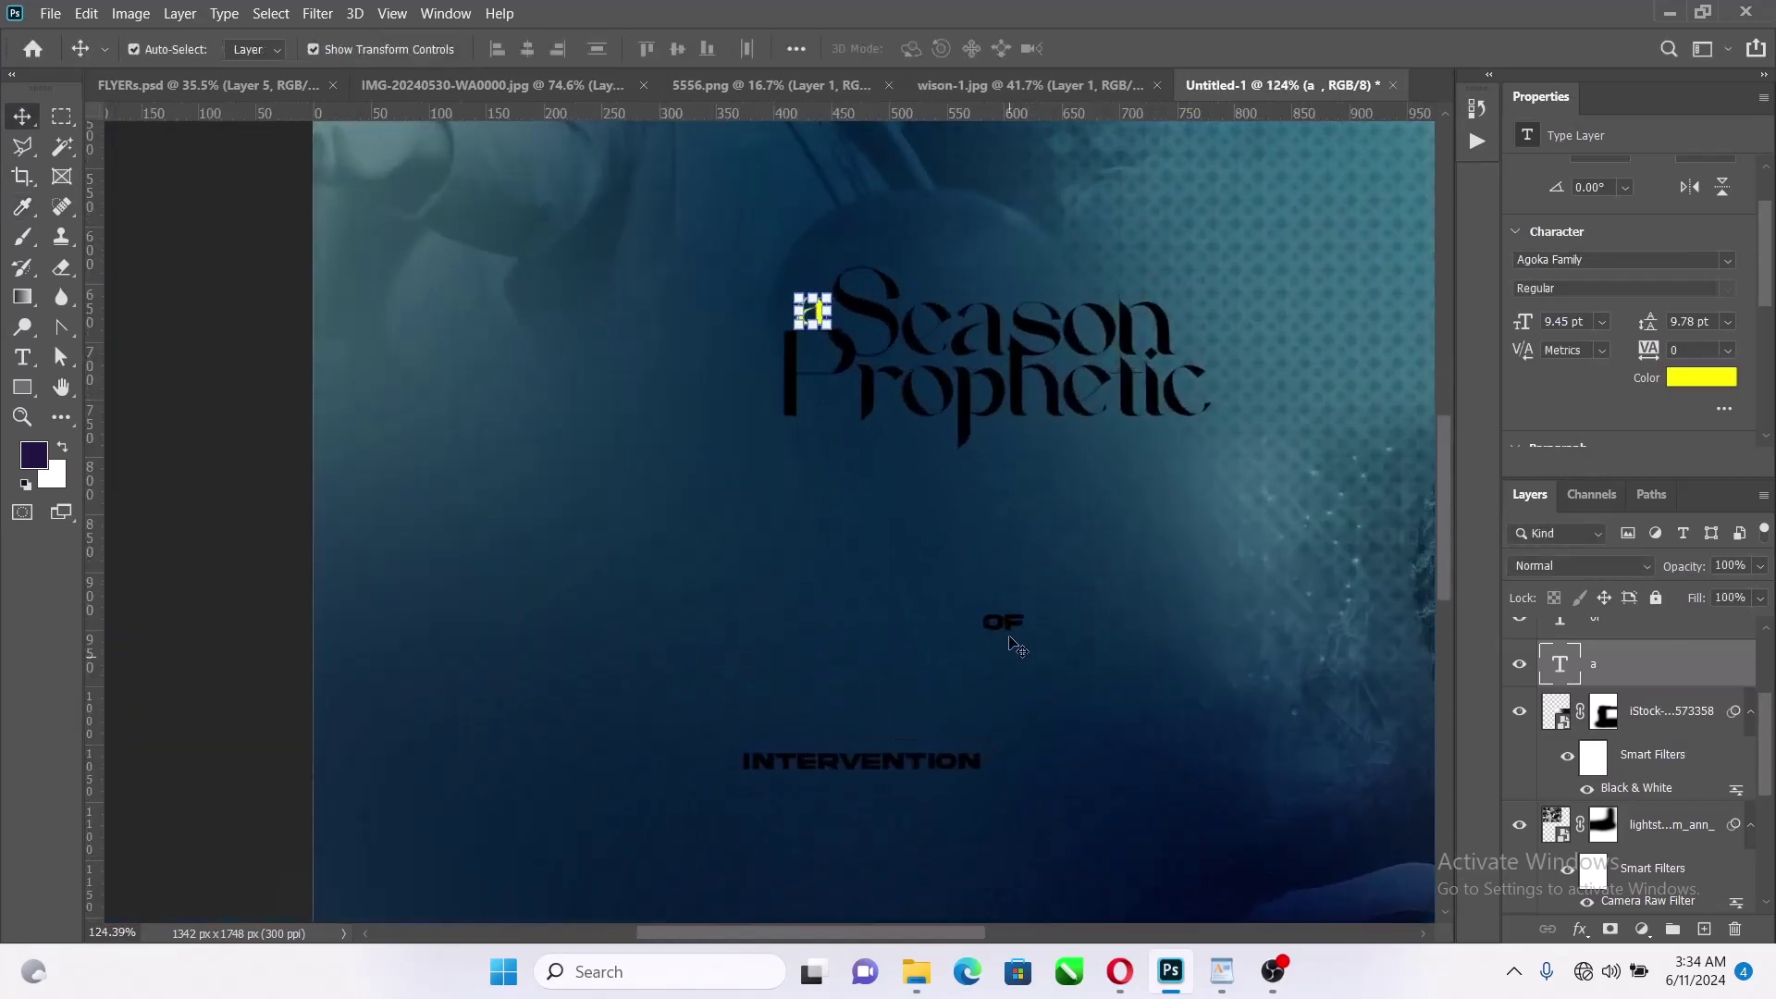
pyautogui.scroll(2, 1173, 325)
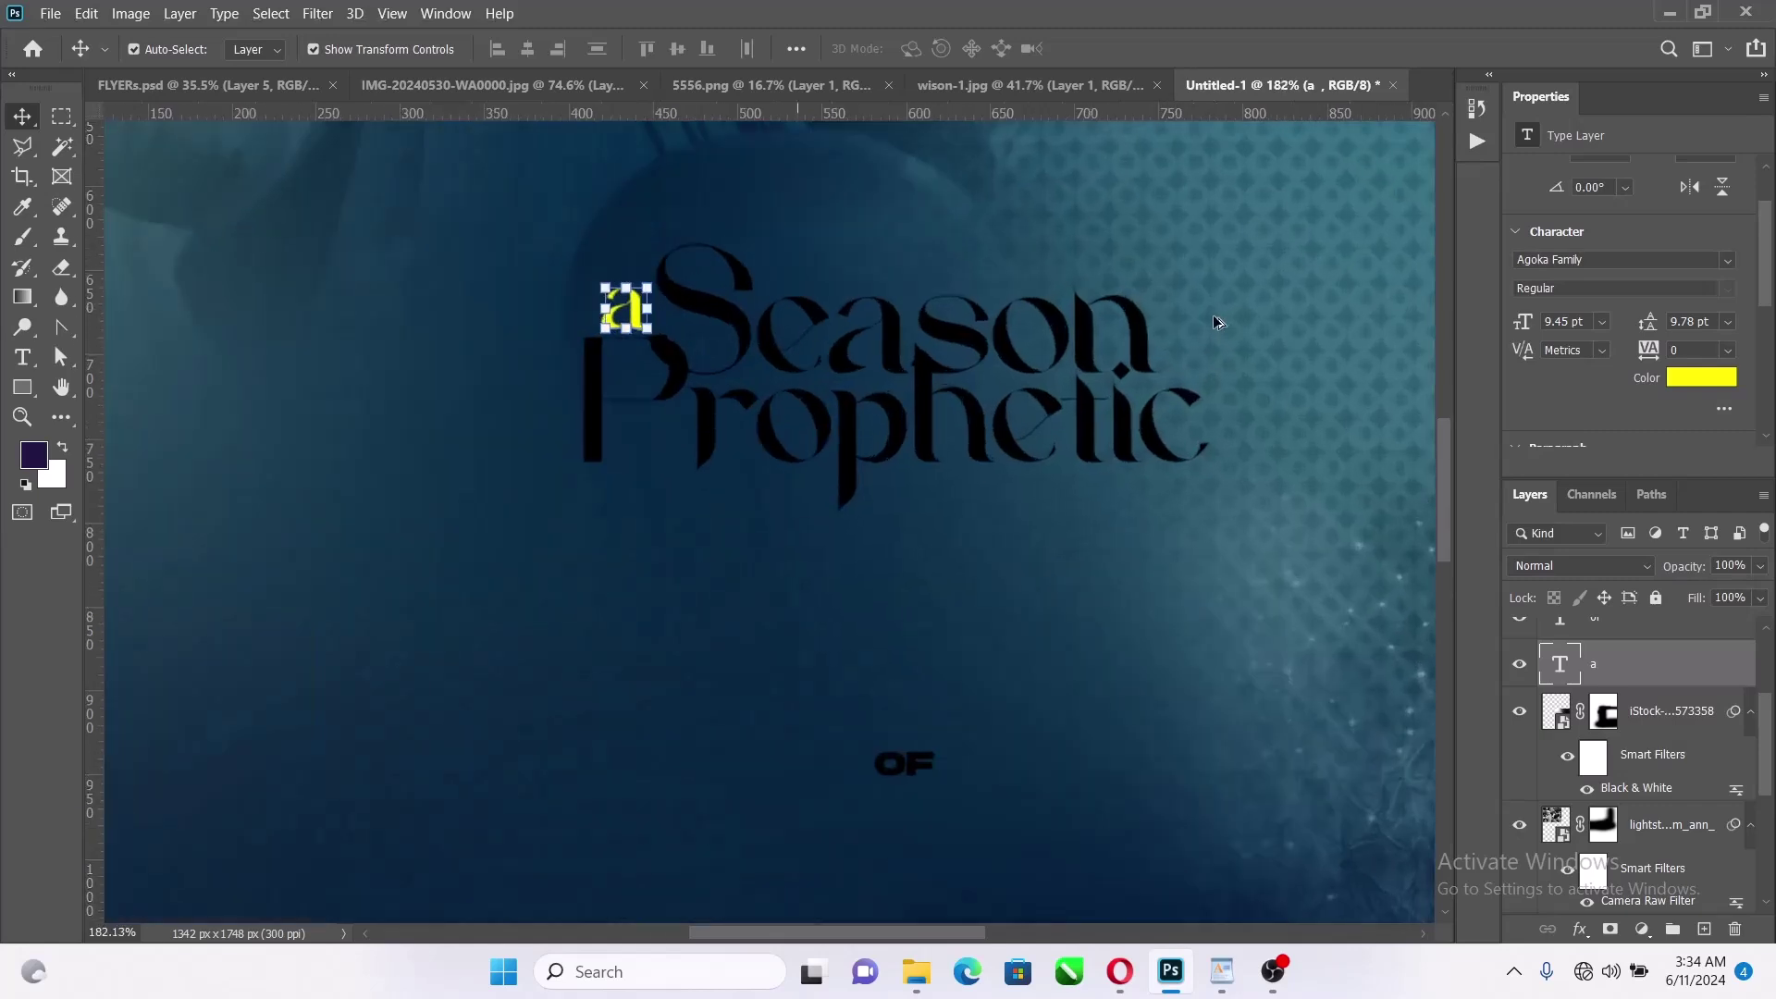
# Draw a small yellow-filled circle just right of 'Season'
pyautogui.click(23, 388)
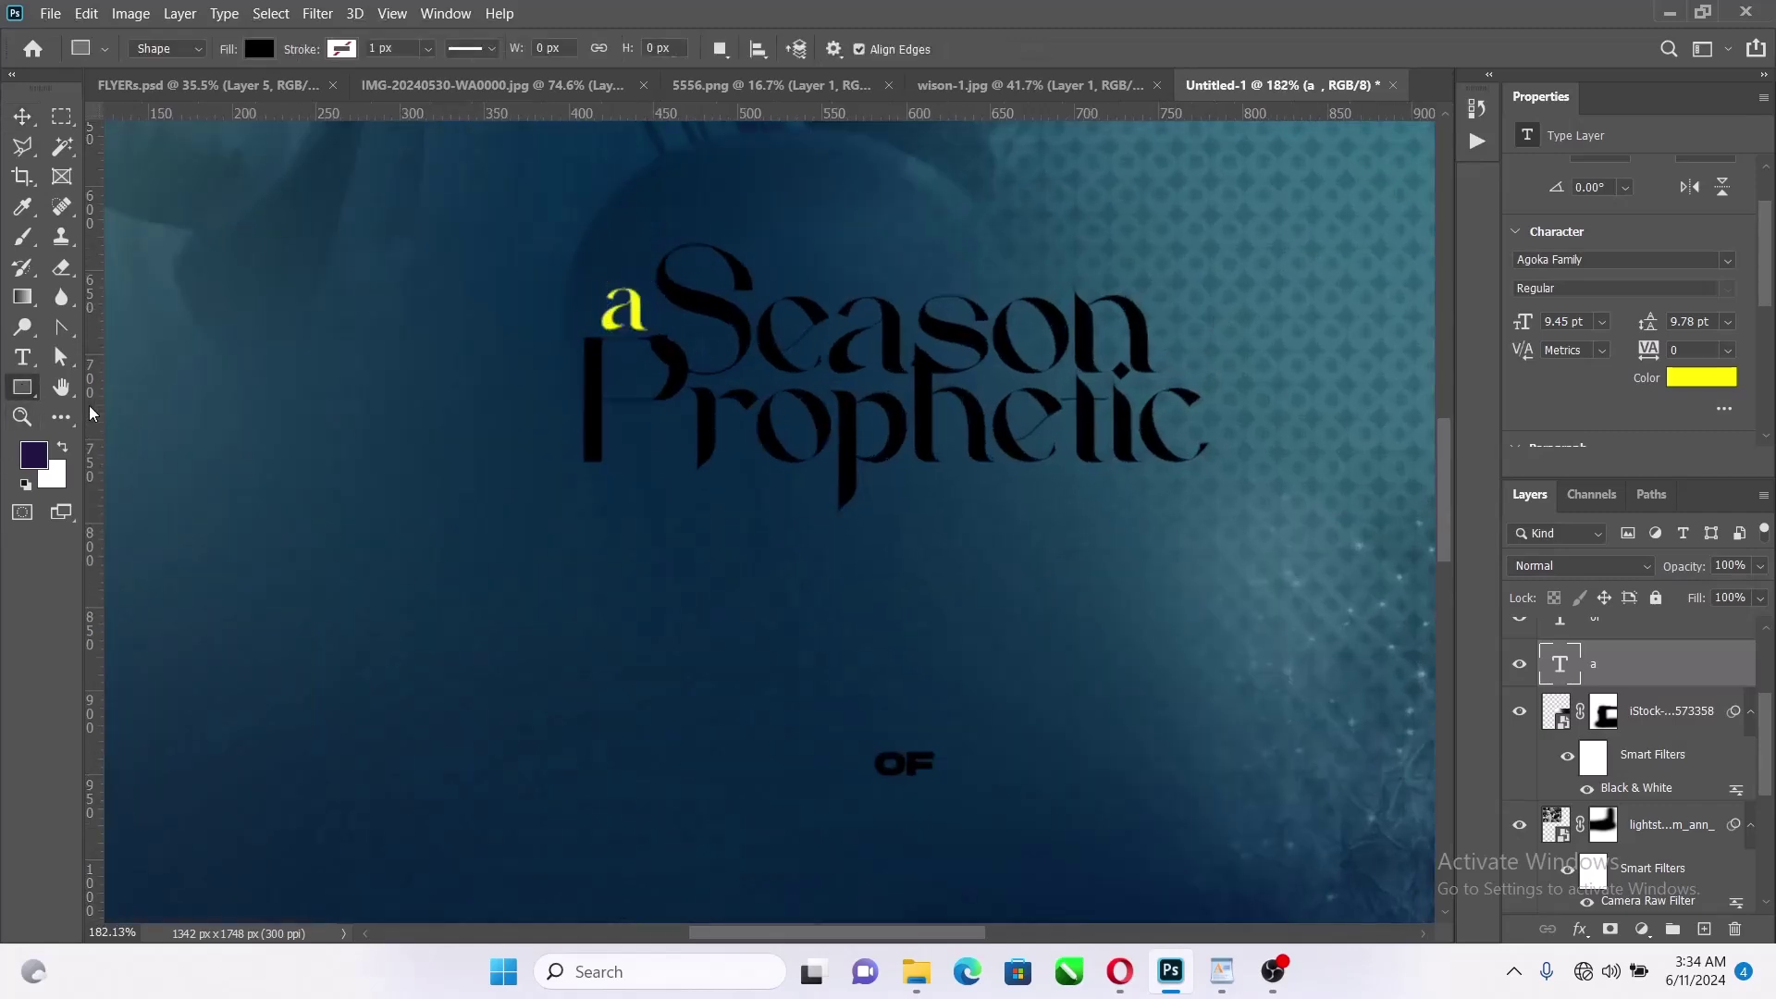
pyautogui.rightClick(23, 389)
pyautogui.click(138, 413)
pyautogui.moveTo(1171, 292); pyautogui.dragTo(1177, 337)
pyautogui.click(22, 117)
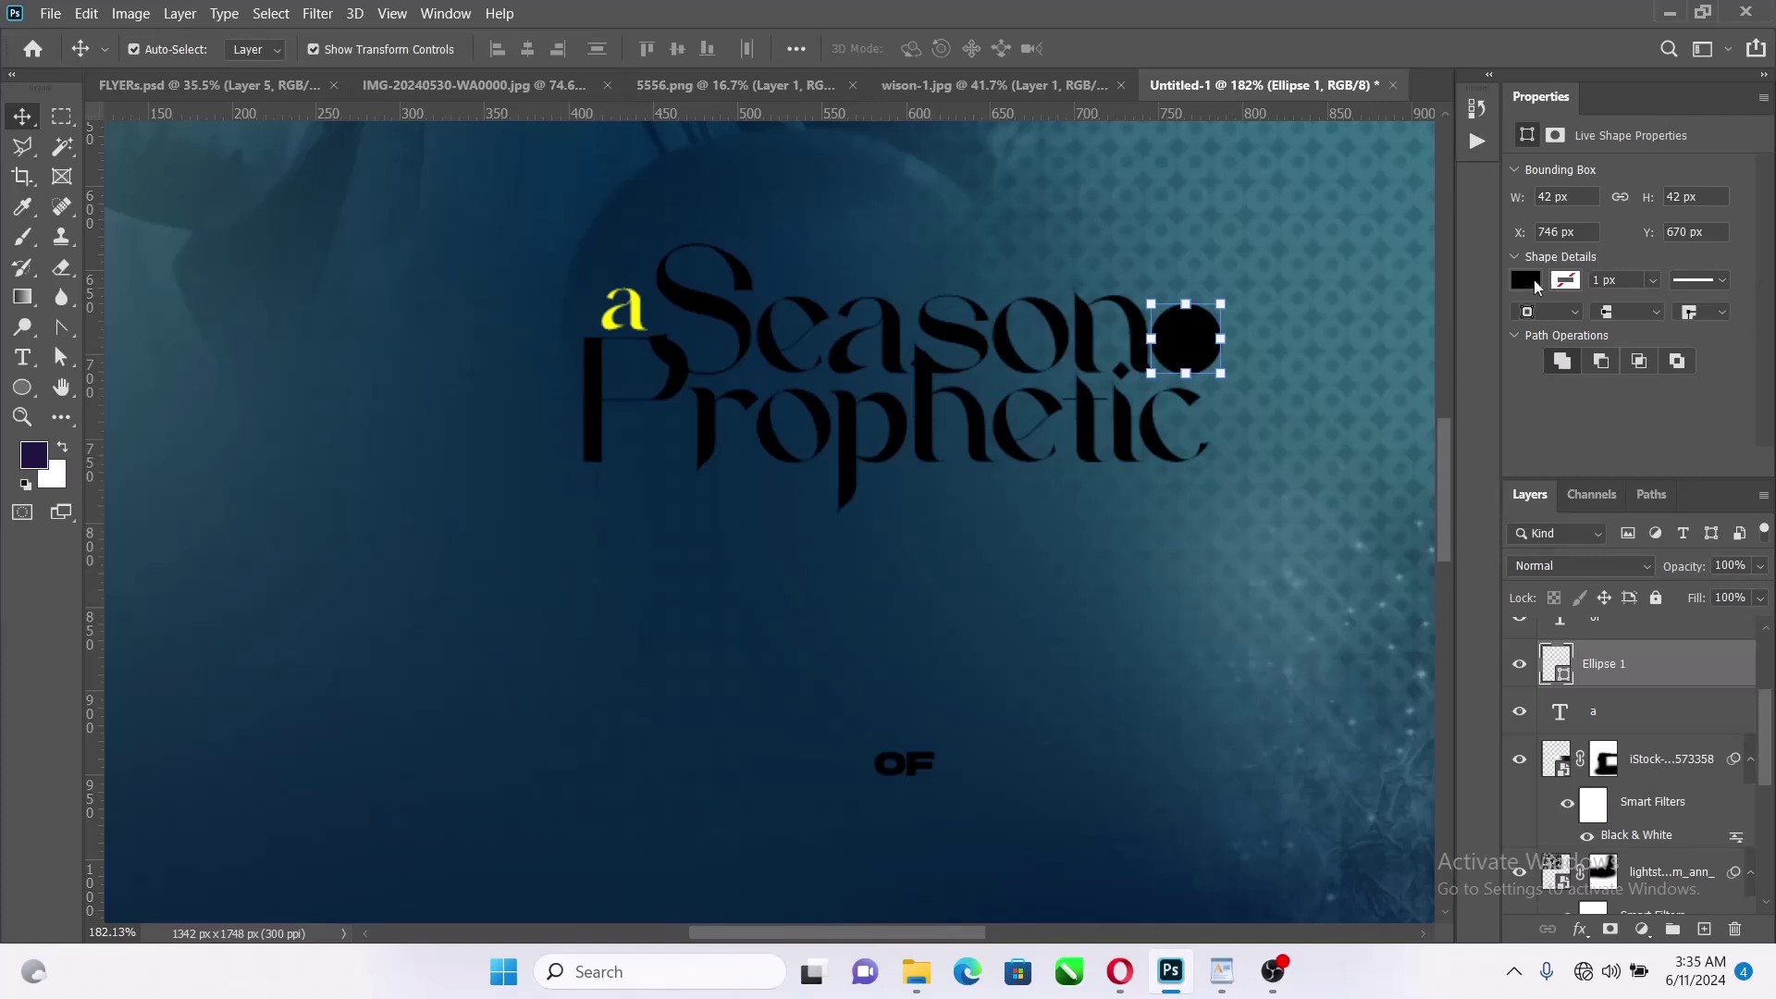
pyautogui.click(1531, 280)
pyautogui.click(1457, 404)
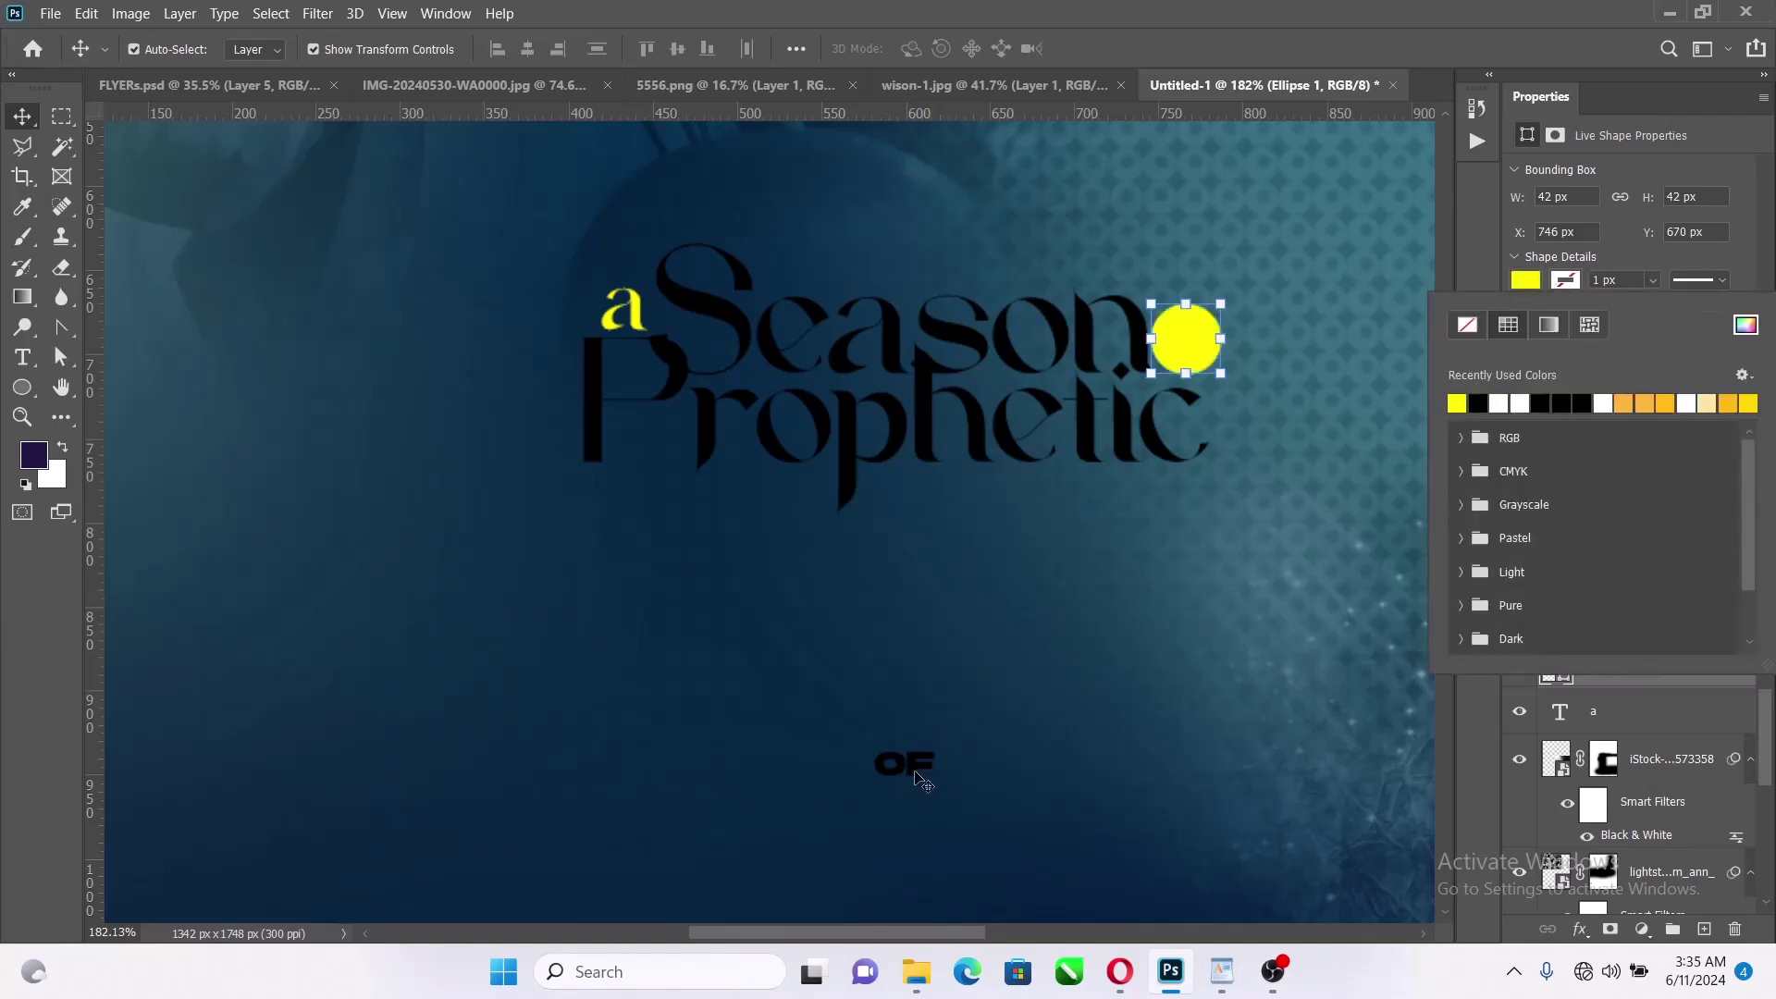
pyautogui.click(917, 791)
# Set the 'of' text in Nexa and scale it up onto the yellow circle
pyautogui.click(922, 775)
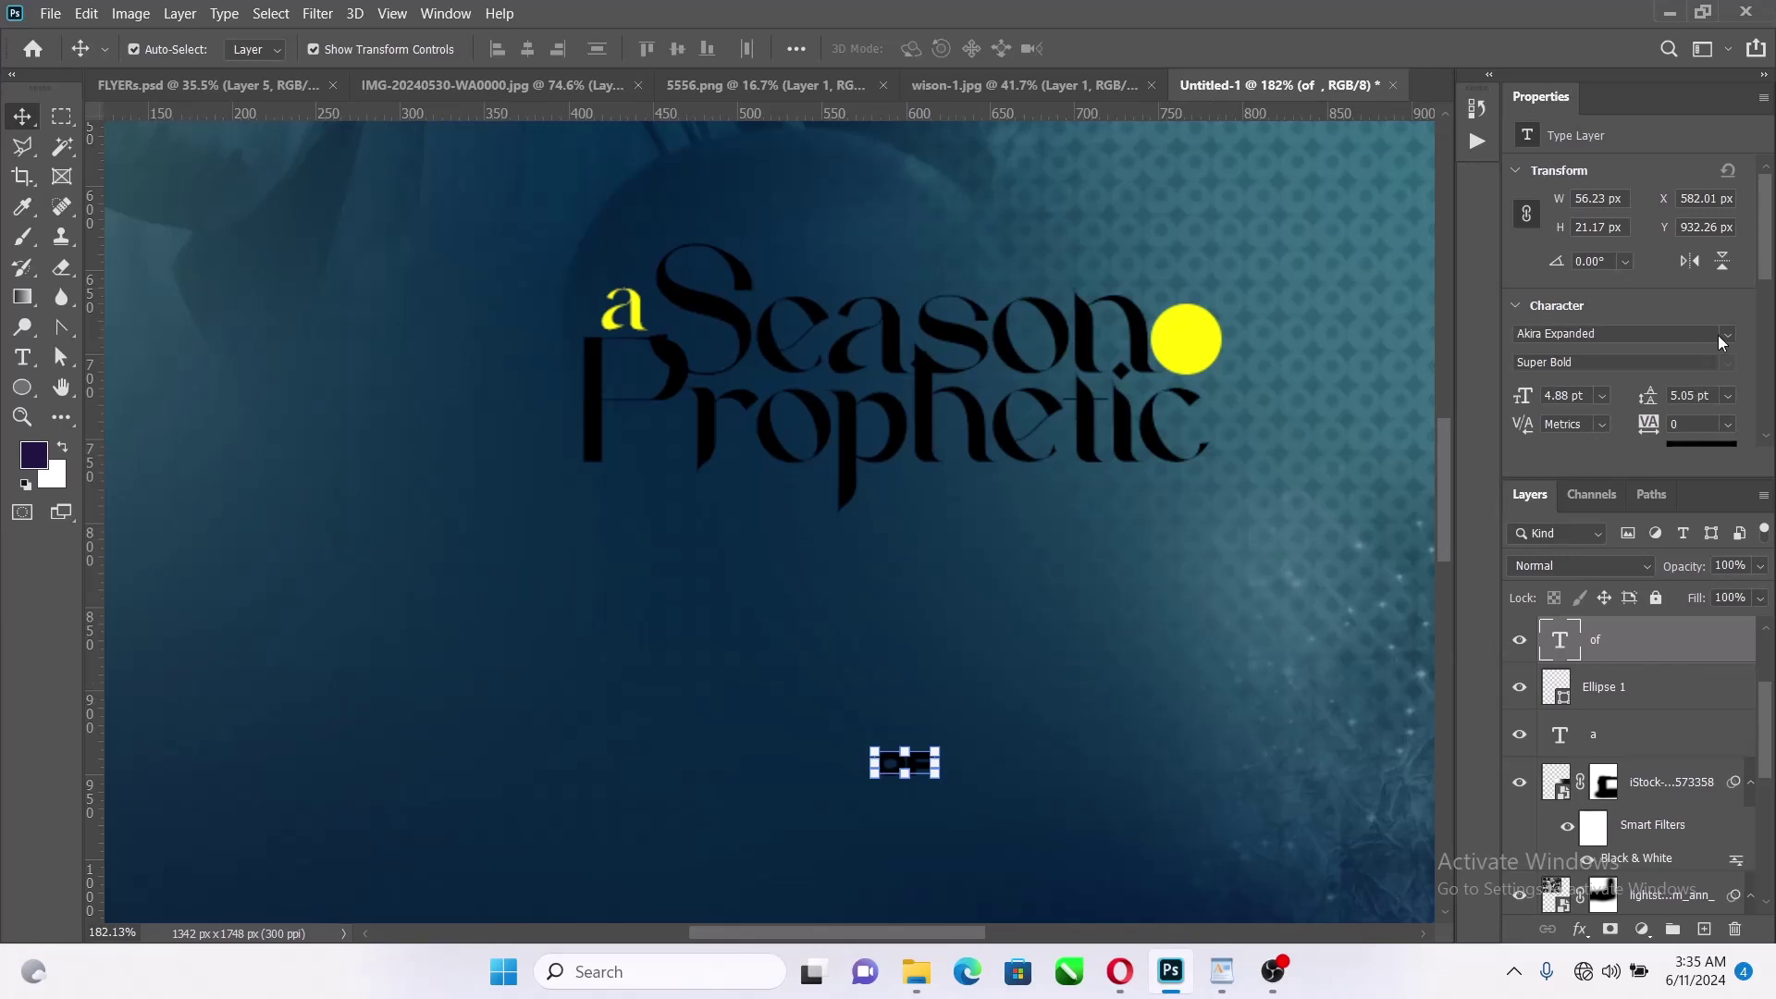
pyautogui.click(1726, 335)
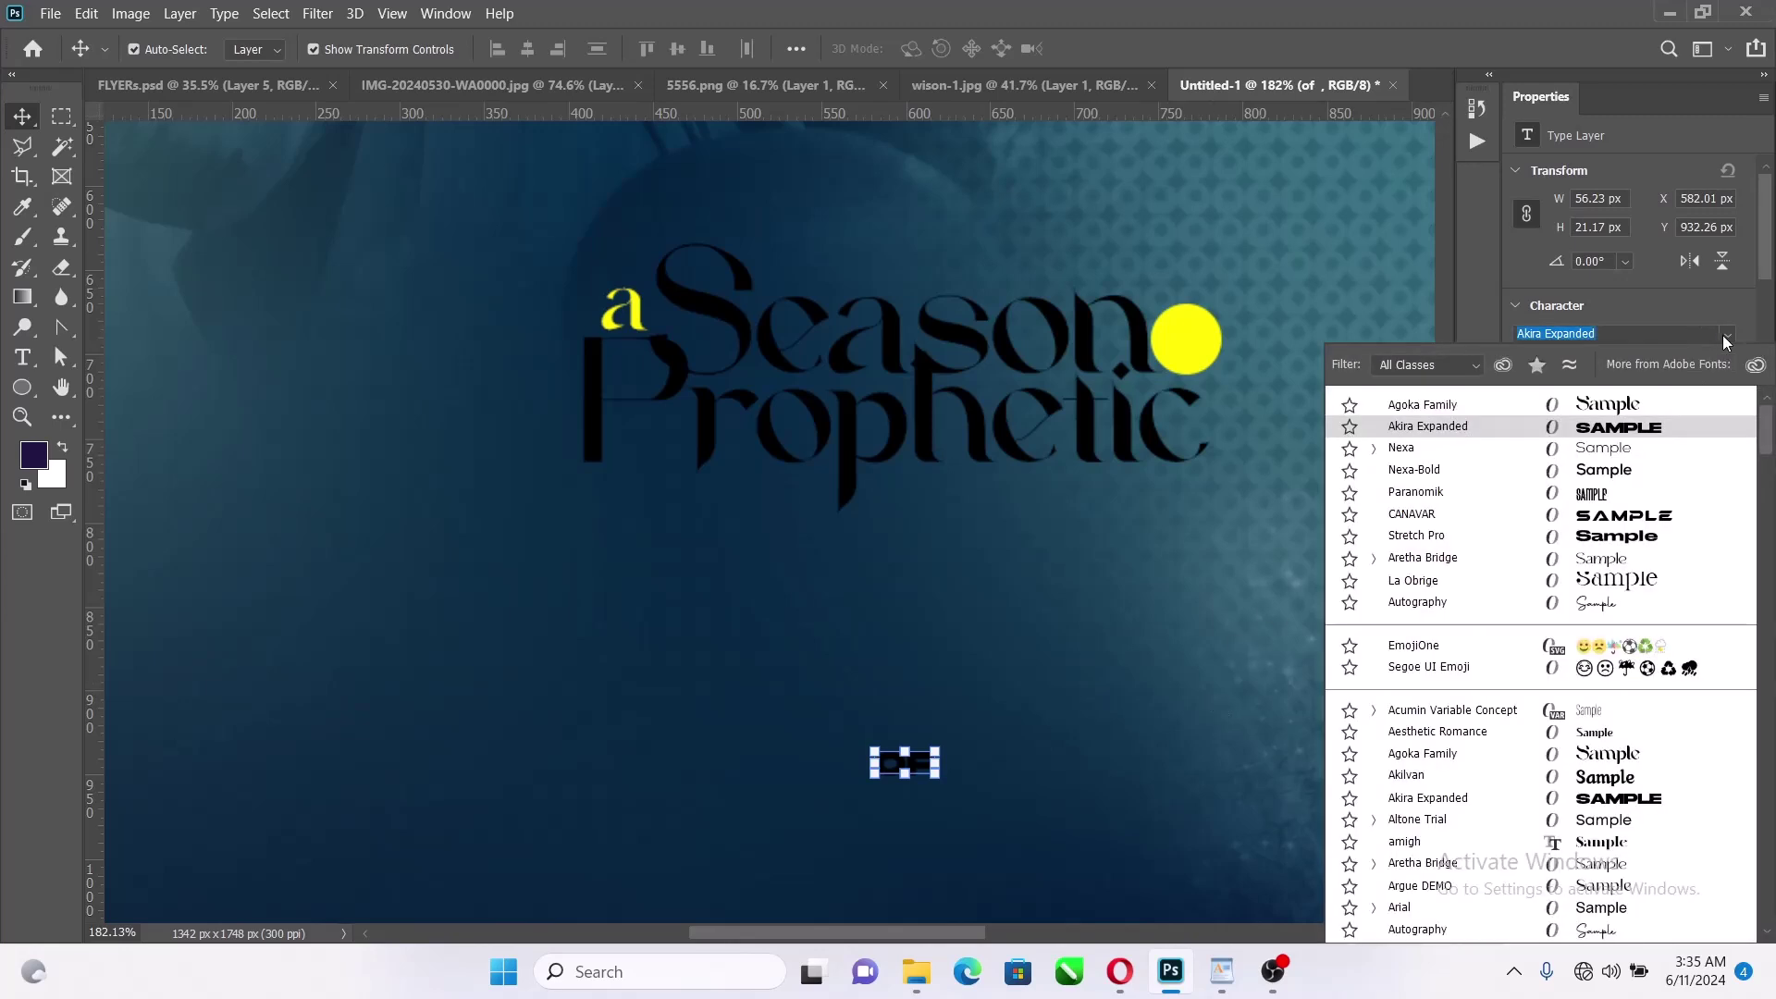
pyautogui.click(1602, 447)
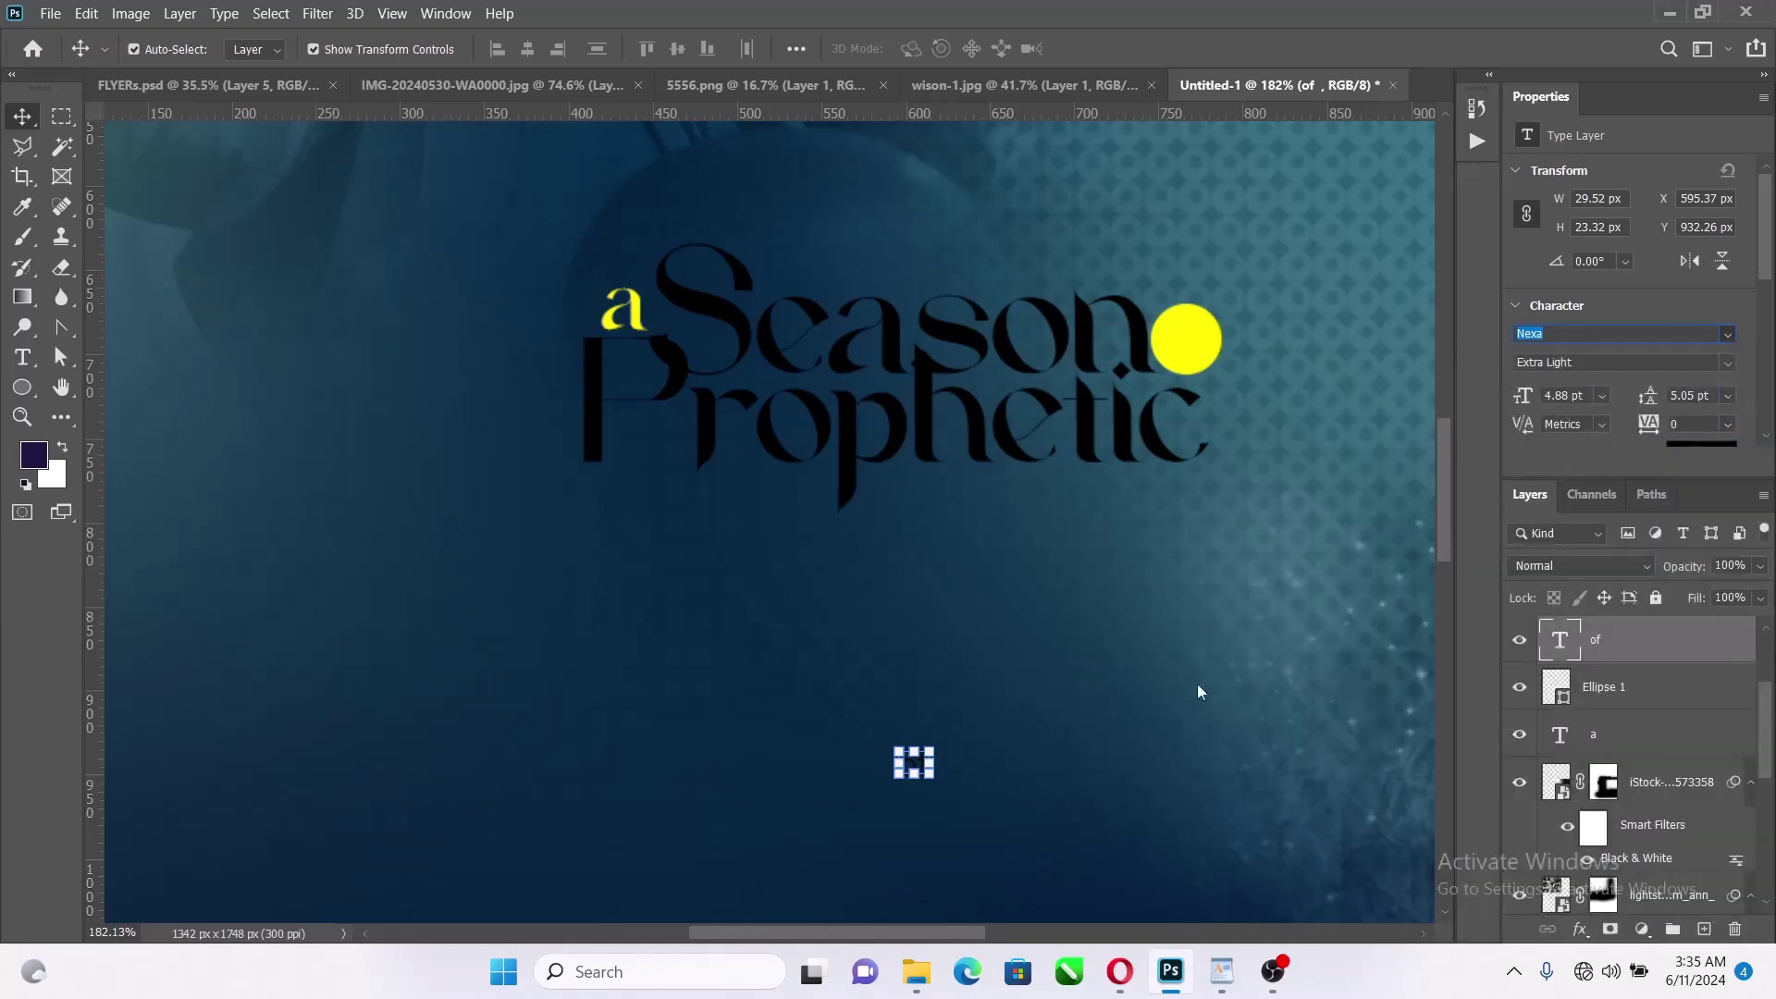
pyautogui.hotkey('ctrl', 't')
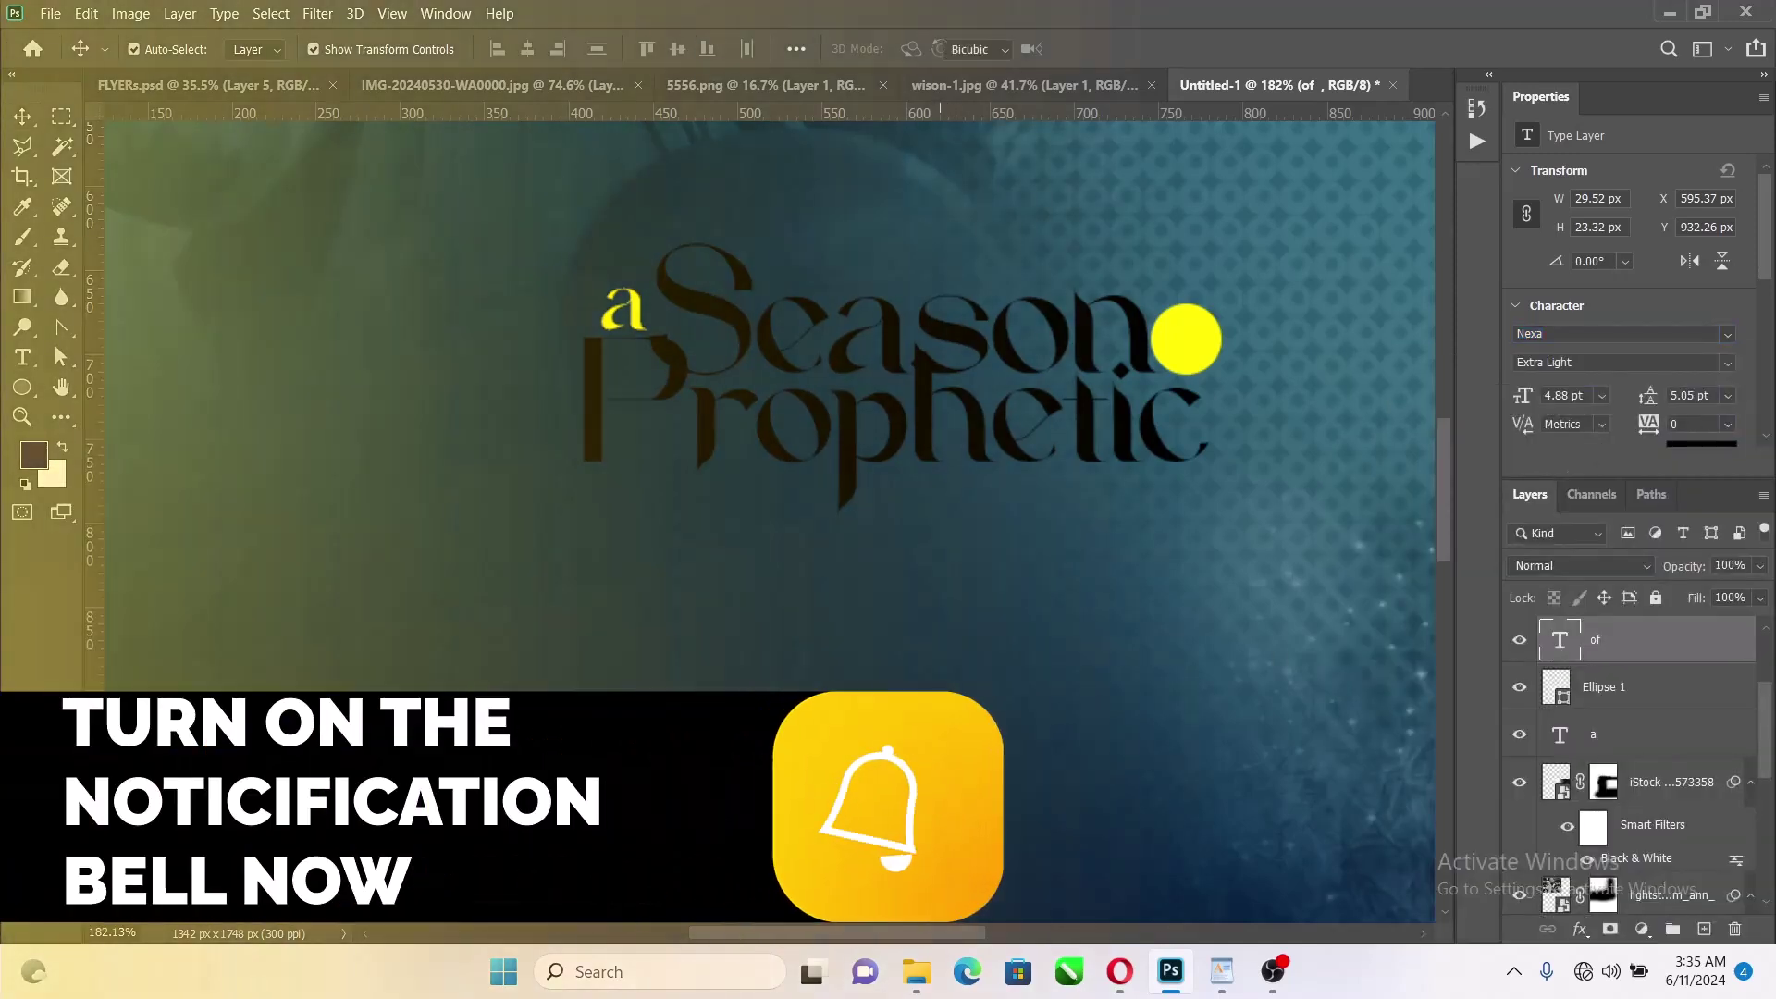
pyautogui.moveTo(957, 754); pyautogui.dragTo(1197, 337)
pyautogui.scroll(3, 1202, 338)
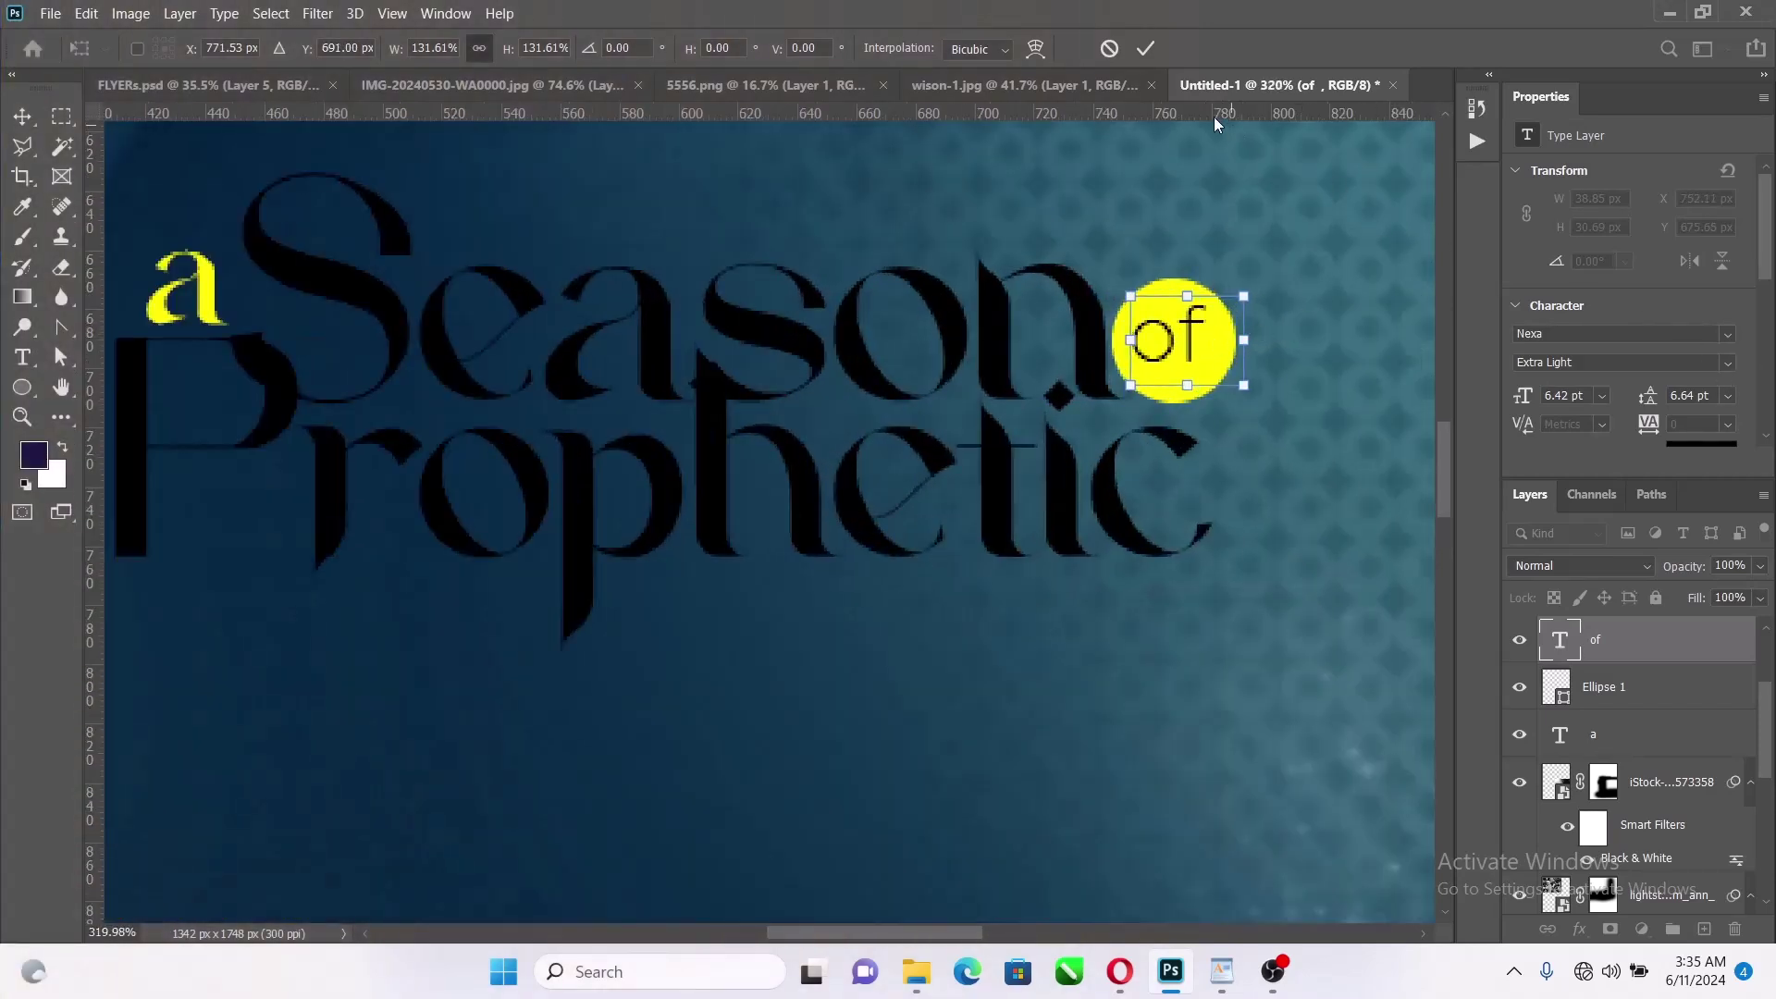
pyautogui.click(1148, 48)
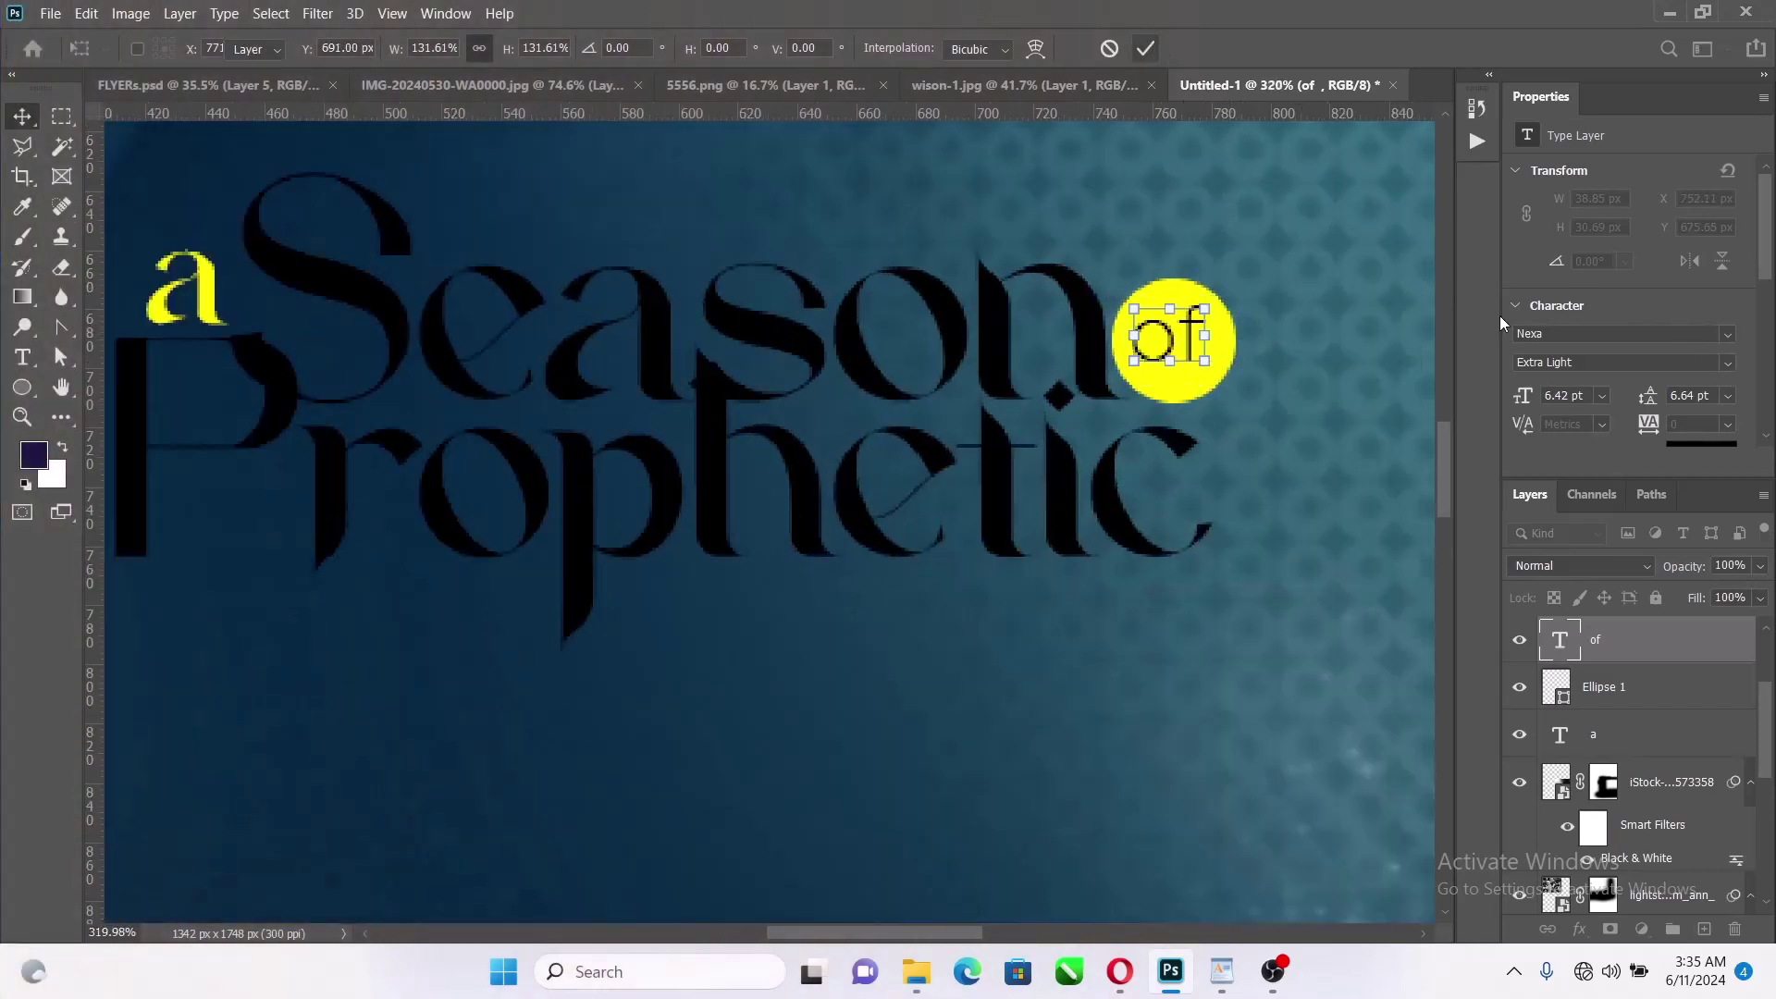
# Make 'of' Nexa Heavy and centre it horizontally and vertically on the circle
pyautogui.click(1727, 363)
pyautogui.click(1625, 399)
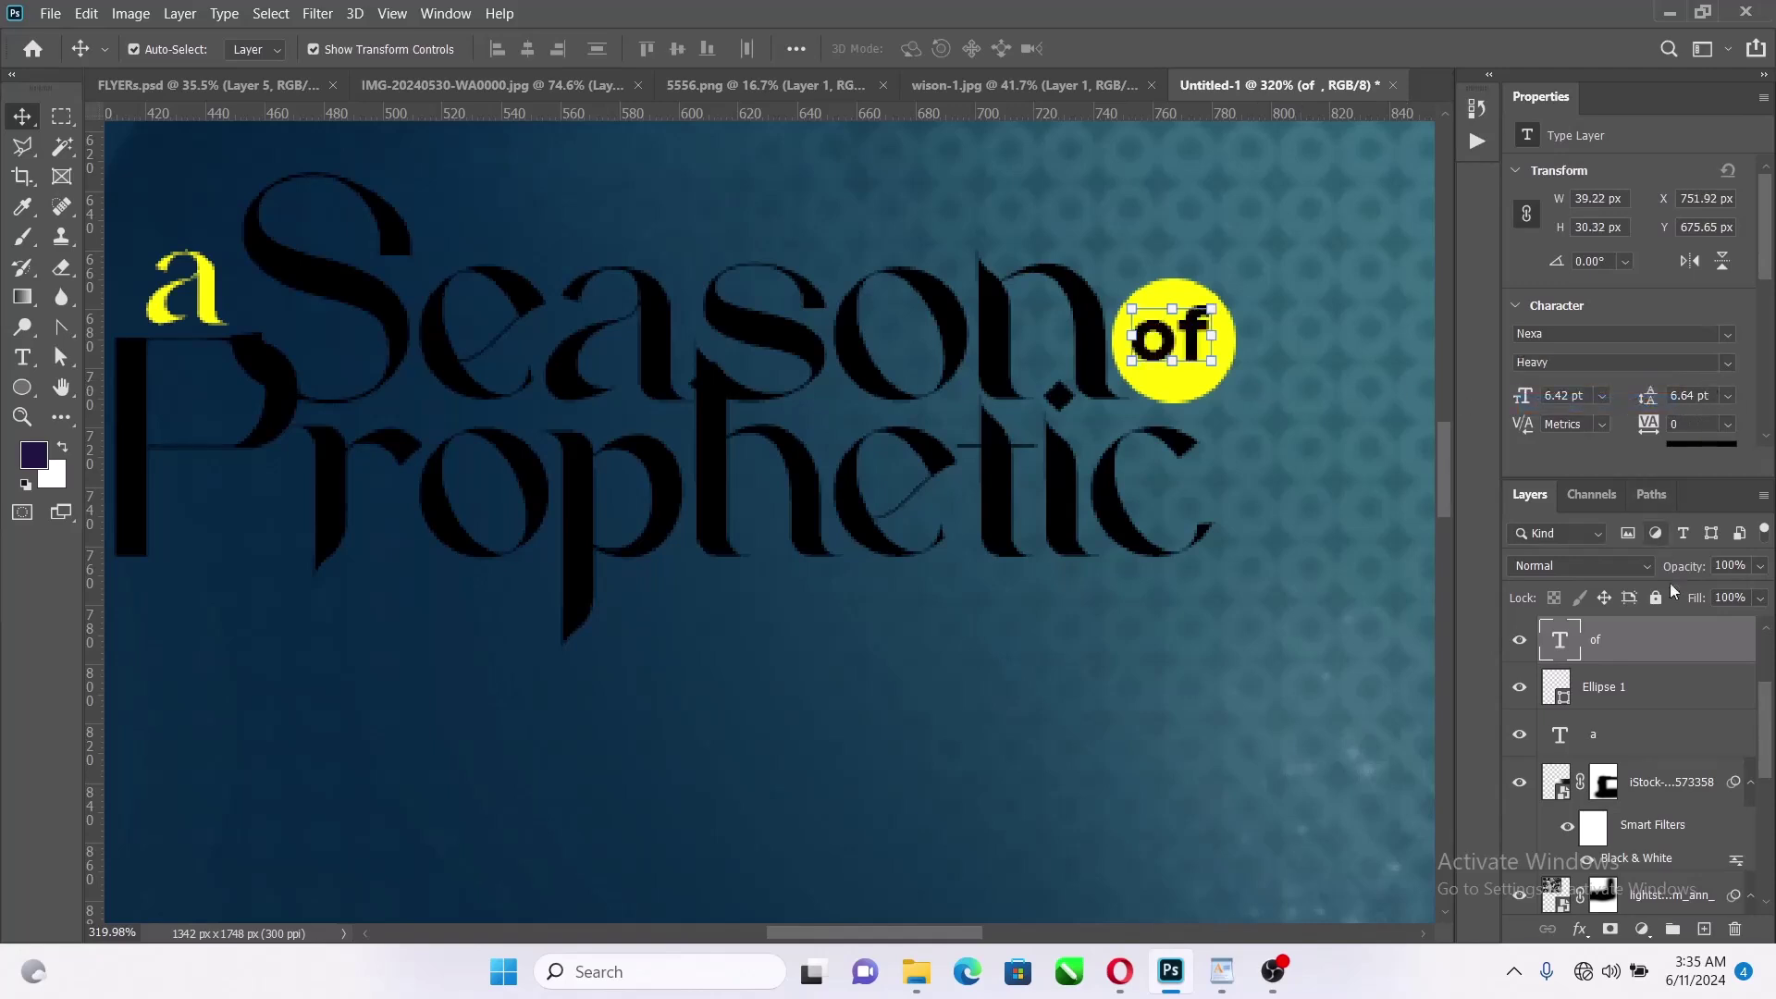
pyautogui.keyDown('shift'); pyautogui.click(1653, 693); pyautogui.keyUp('shift')
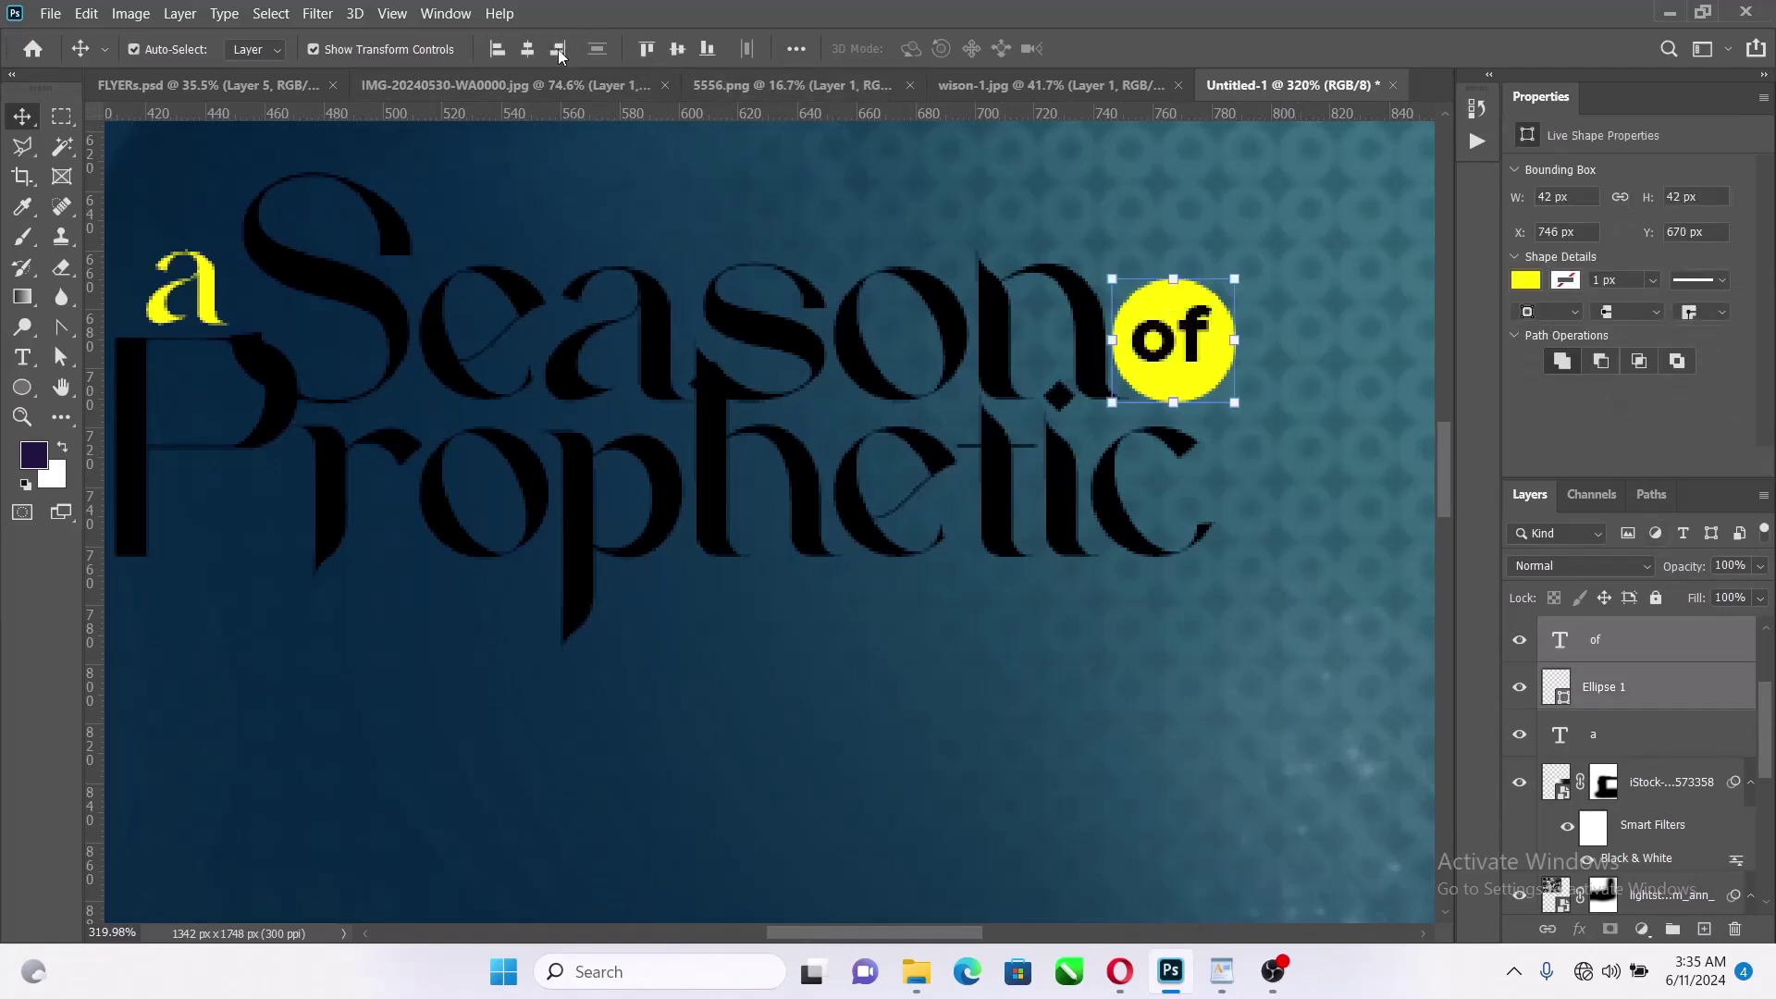
pyautogui.click(528, 48)
pyautogui.click(677, 48)
pyautogui.scroll(-2, 958, 379)
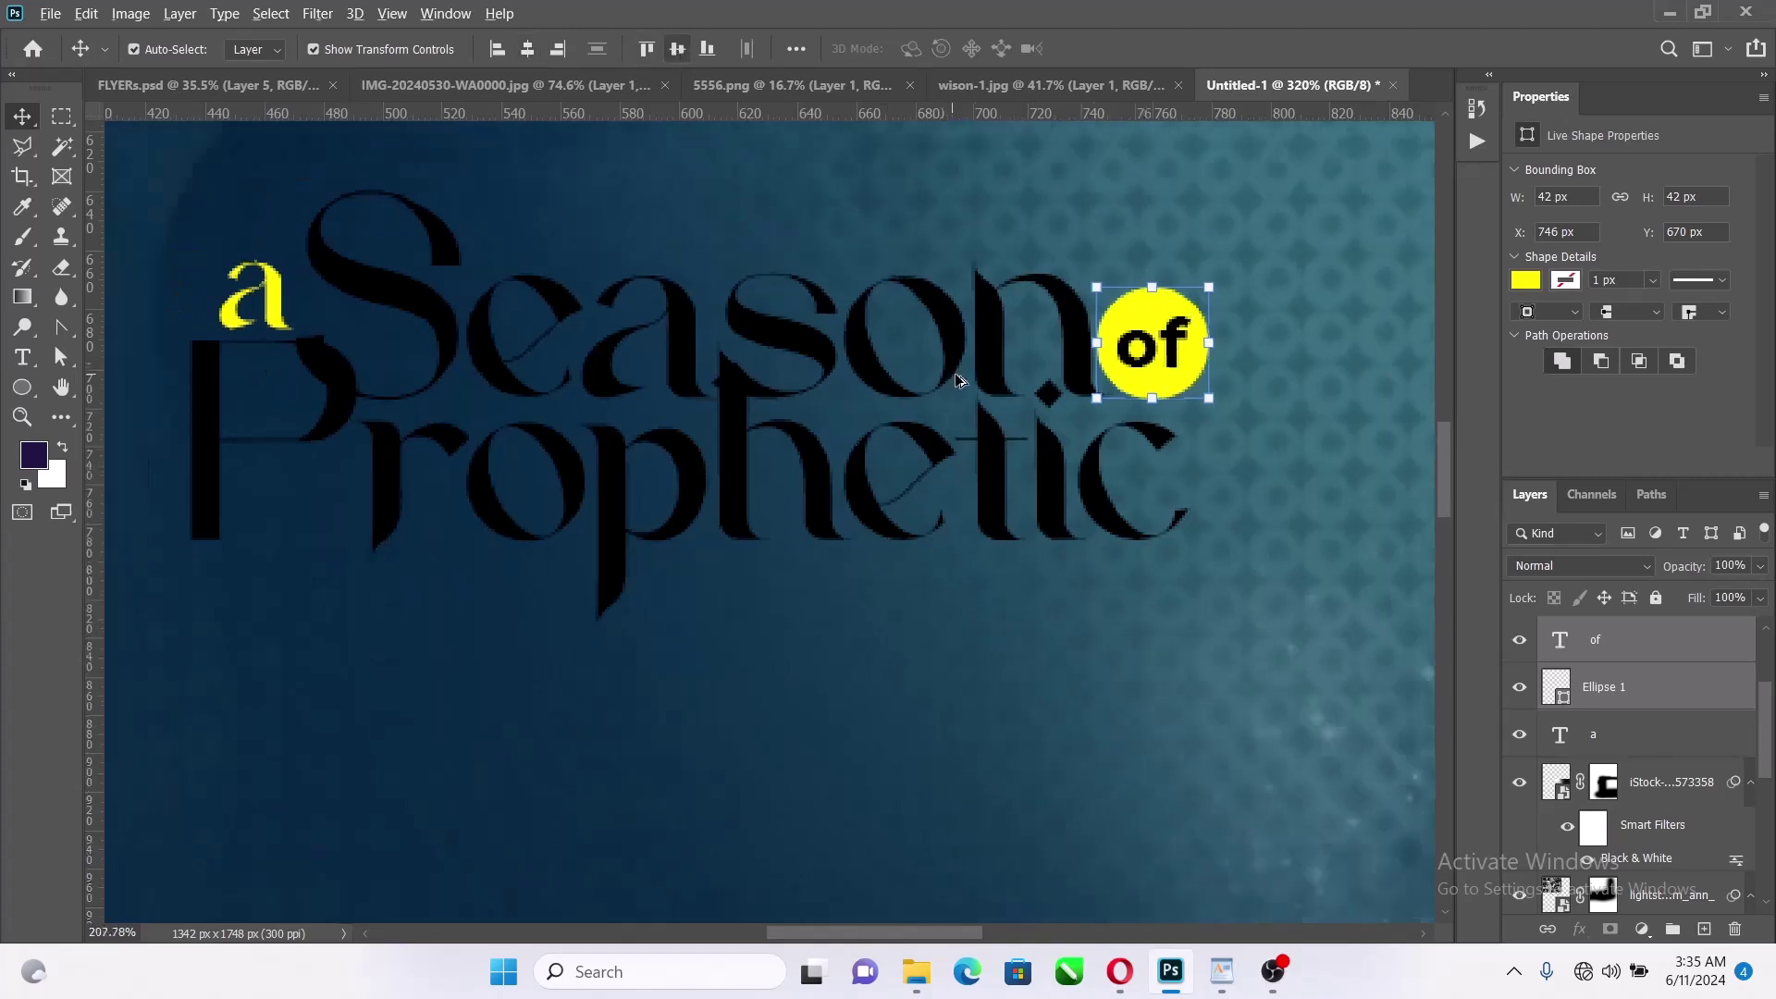
pyautogui.scroll(-3, 958, 379)
pyautogui.scroll(1, 953, 571)
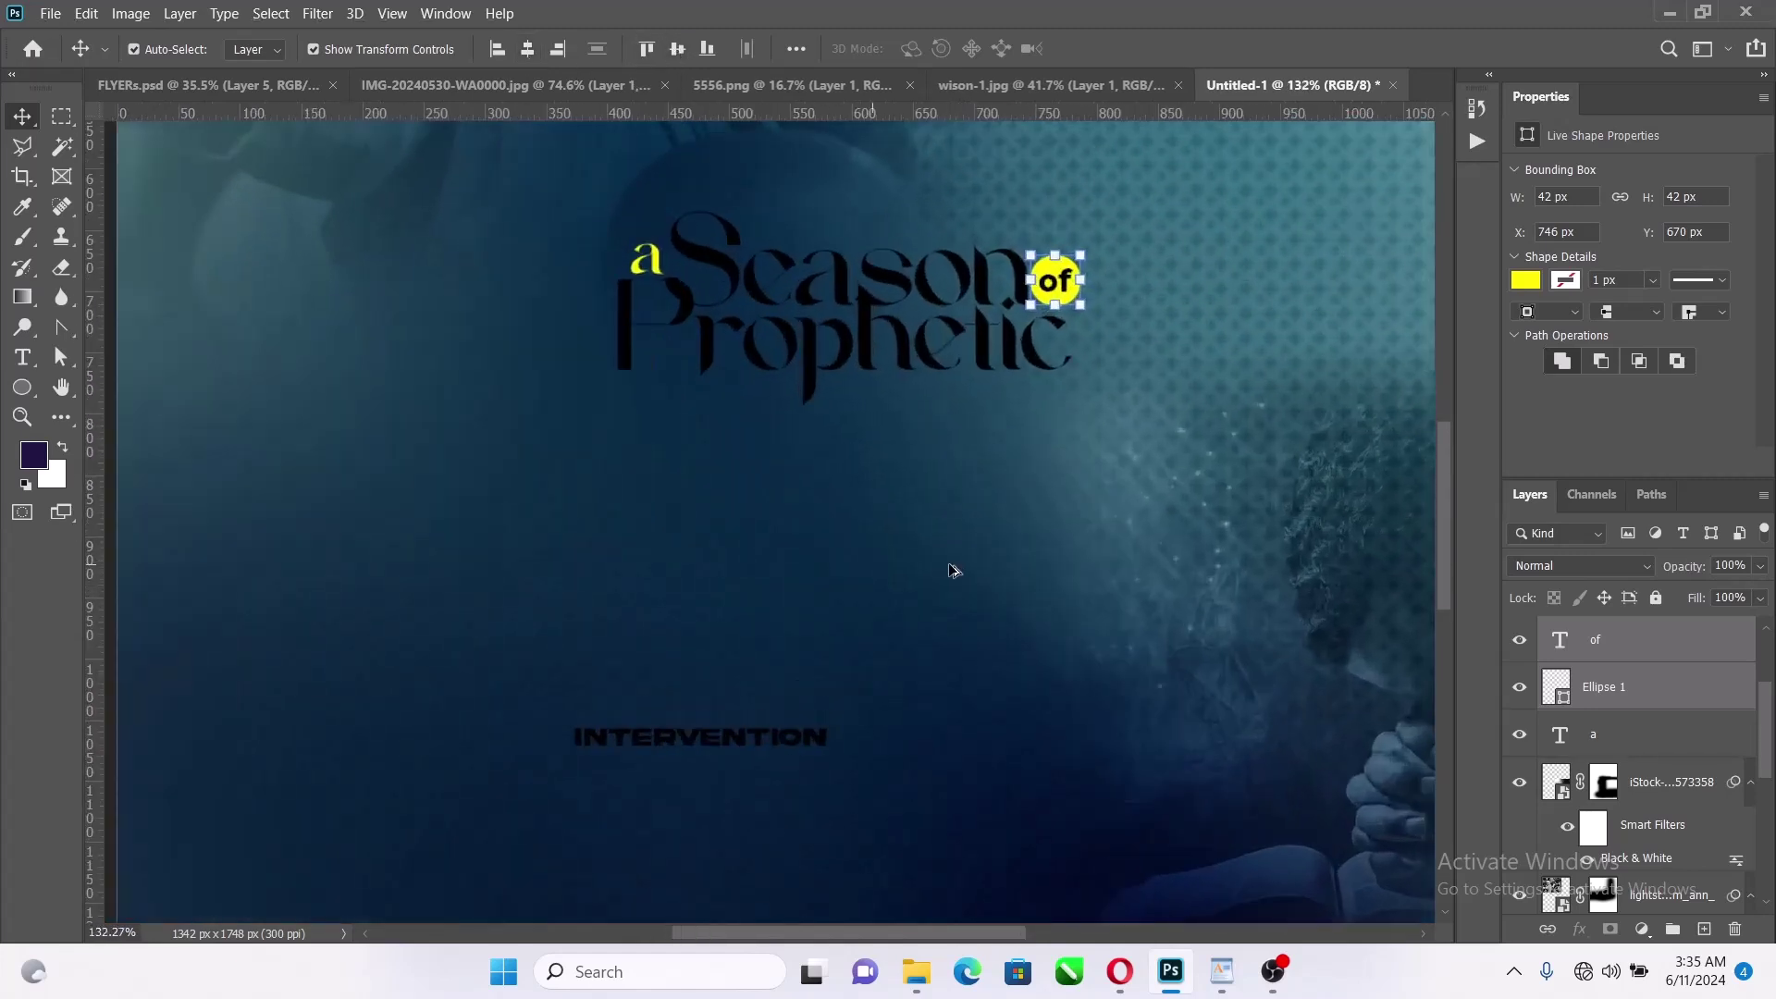
pyautogui.click(815, 754)
# Move INTERVENTION beneath 'Prophetic' and set it in Nexa Heavy
pyautogui.moveTo(810, 745); pyautogui.dragTo(1068, 390)
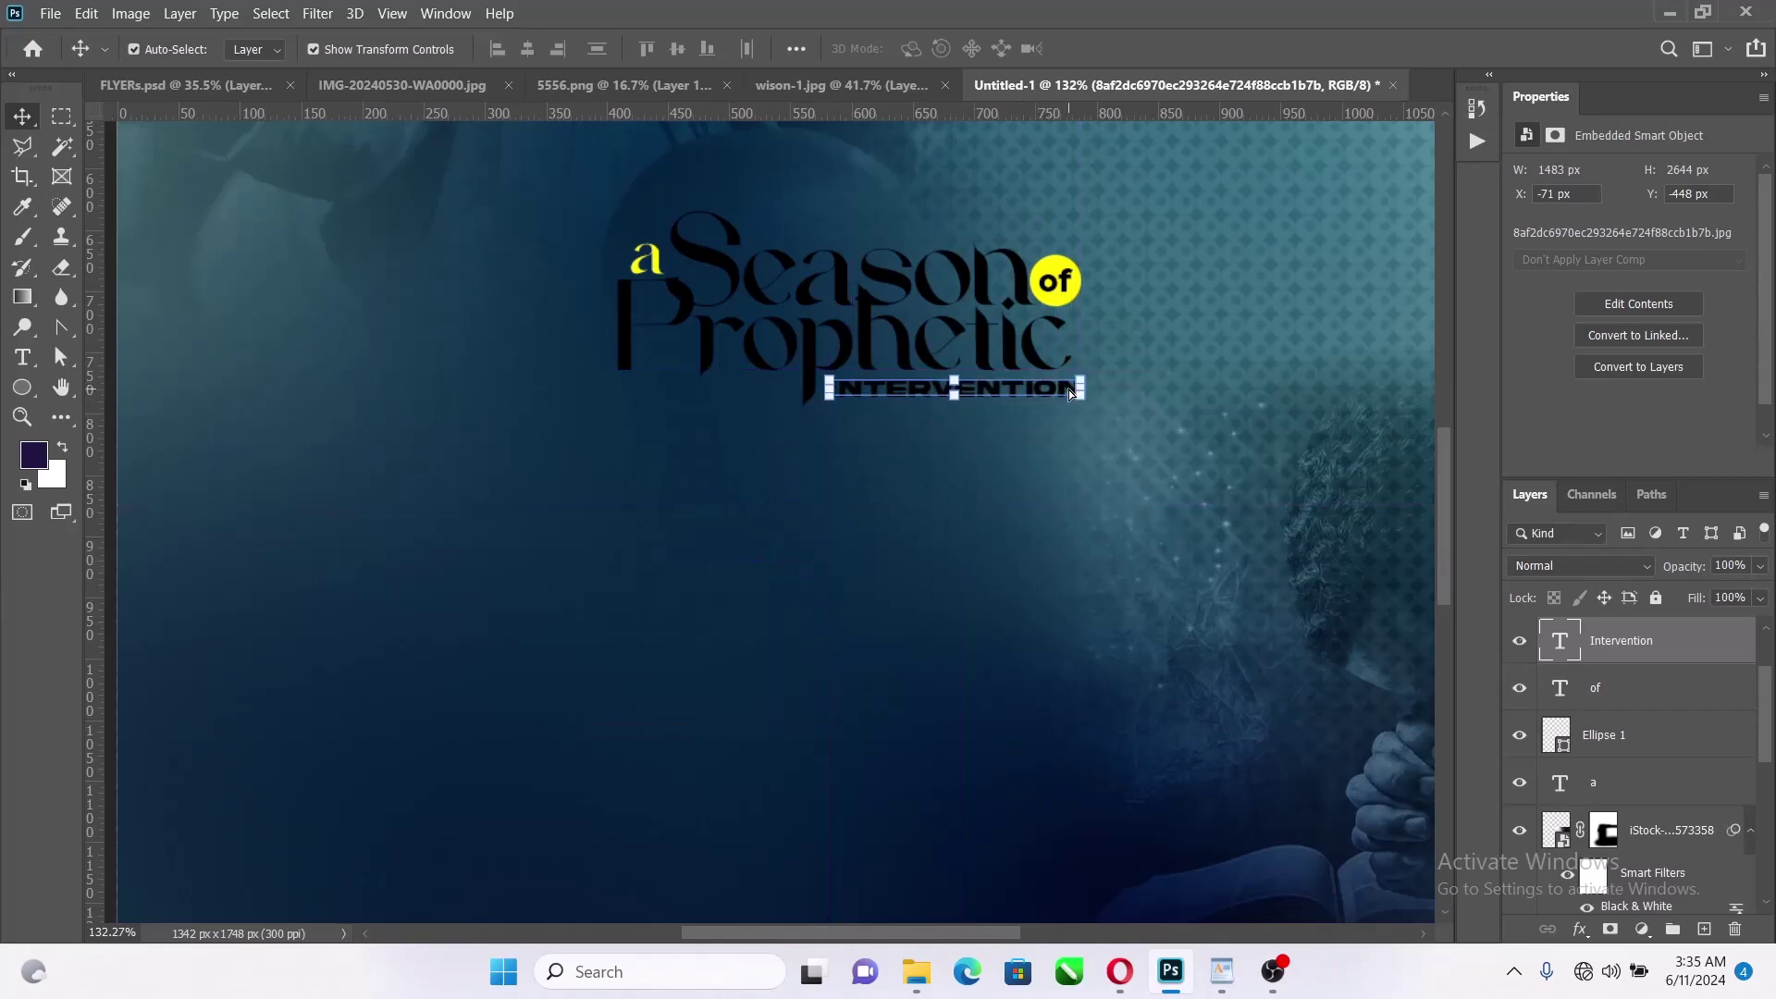
pyautogui.click(1728, 333)
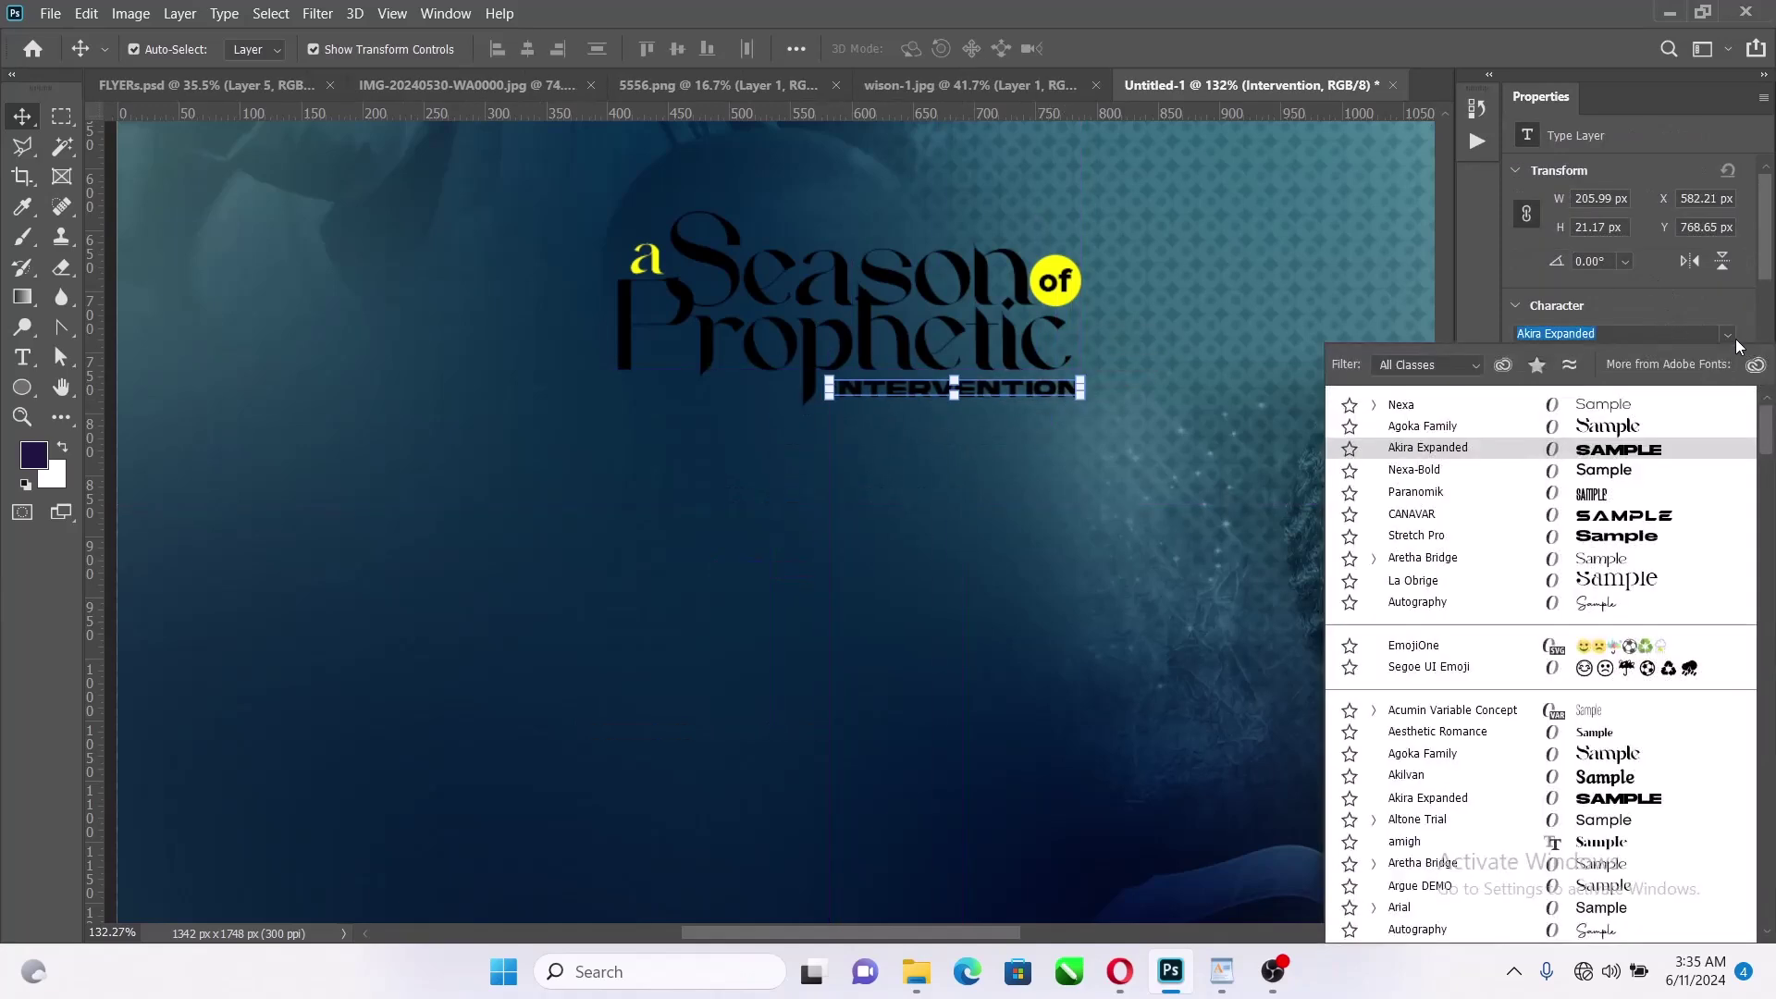
pyautogui.click(1388, 400)
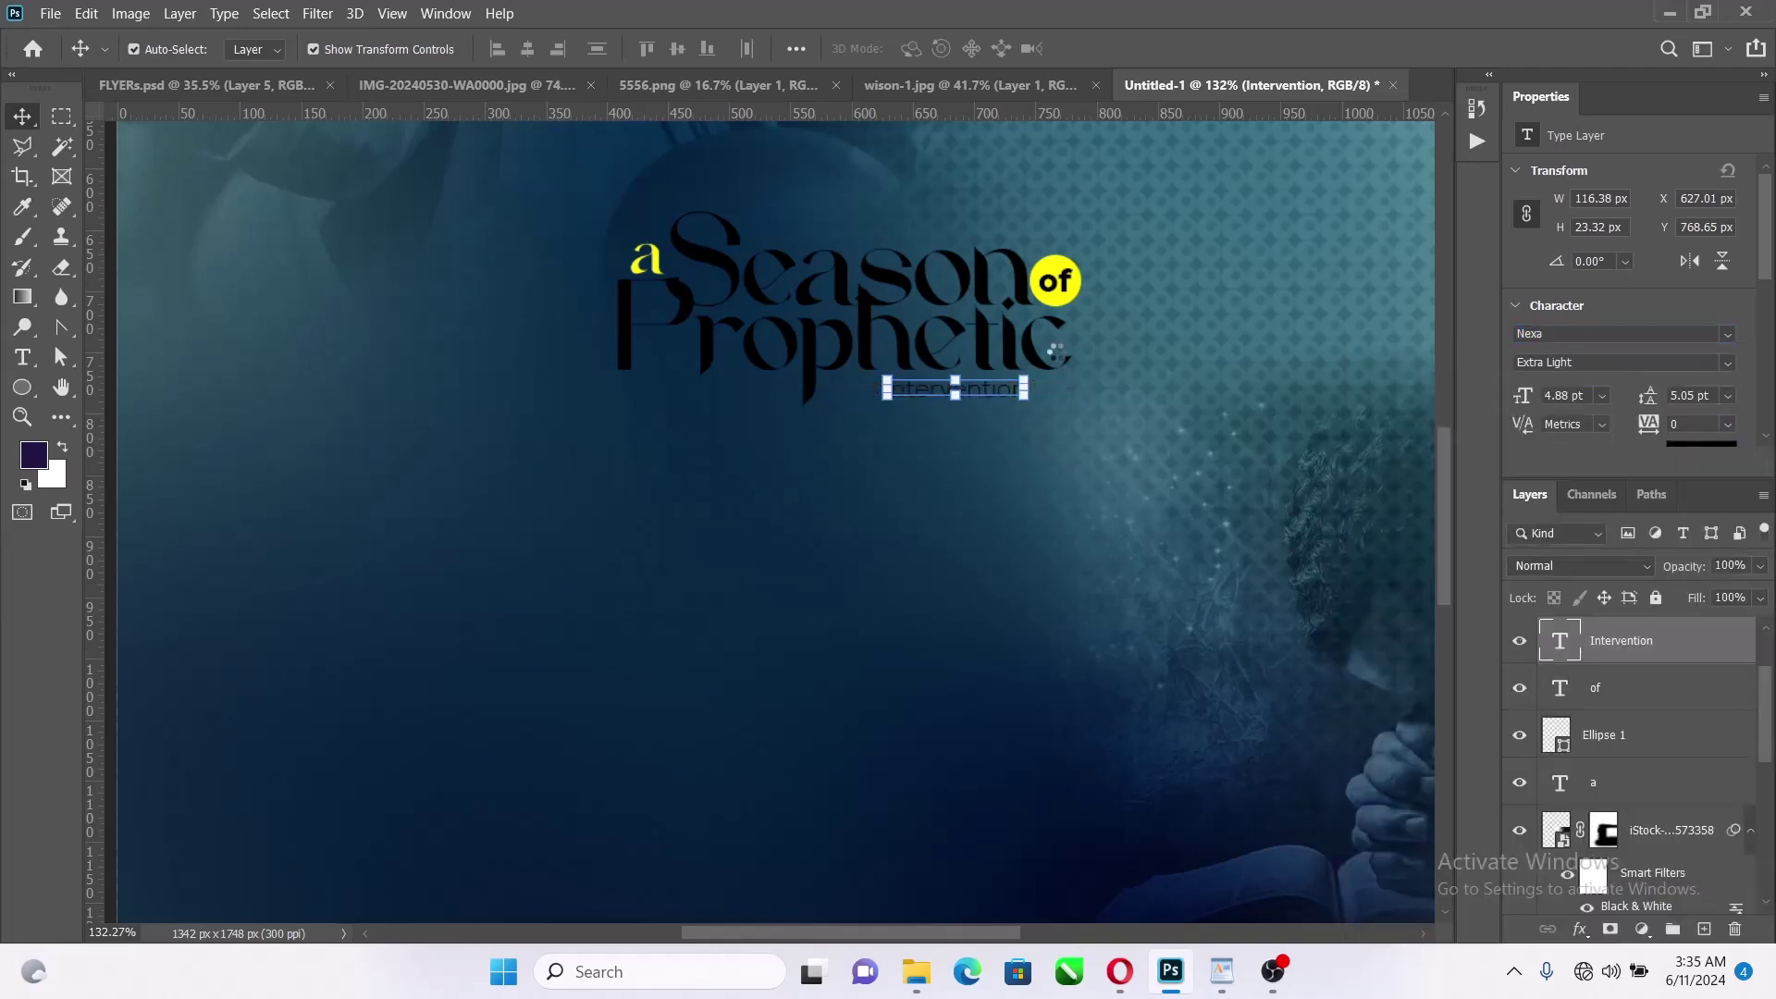
pyautogui.scroll(5, 1056, 354)
pyautogui.click(1707, 362)
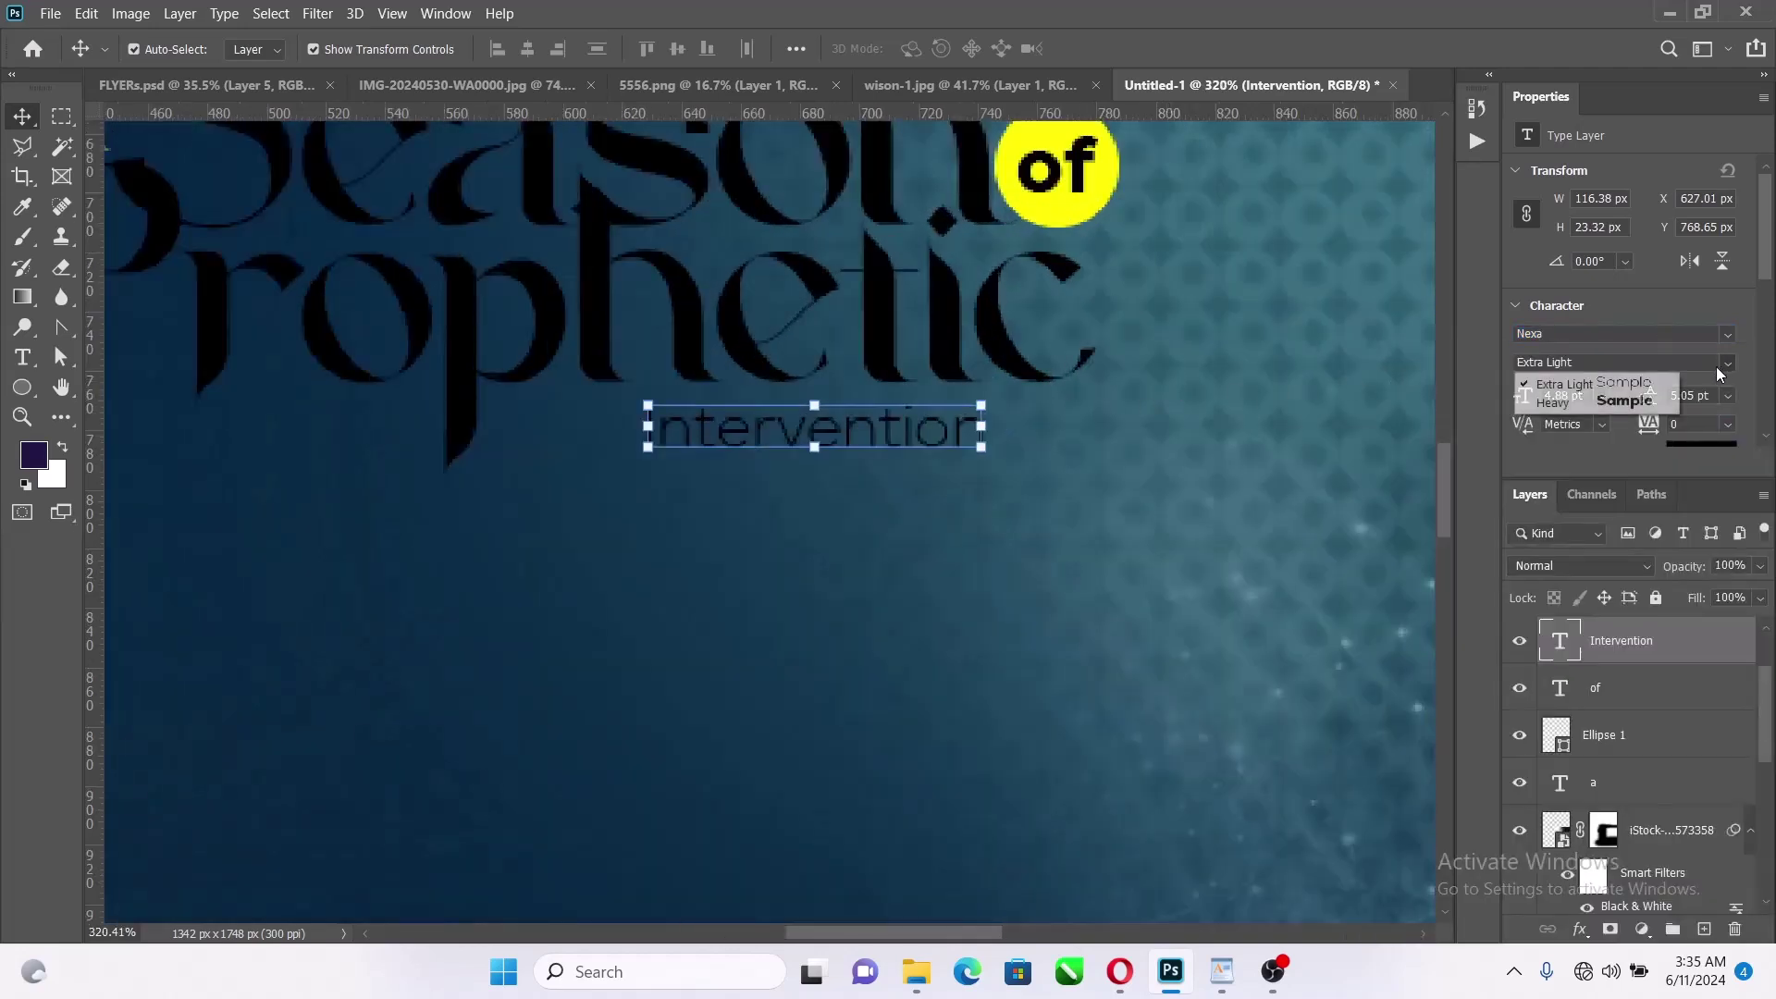
pyautogui.click(1584, 407)
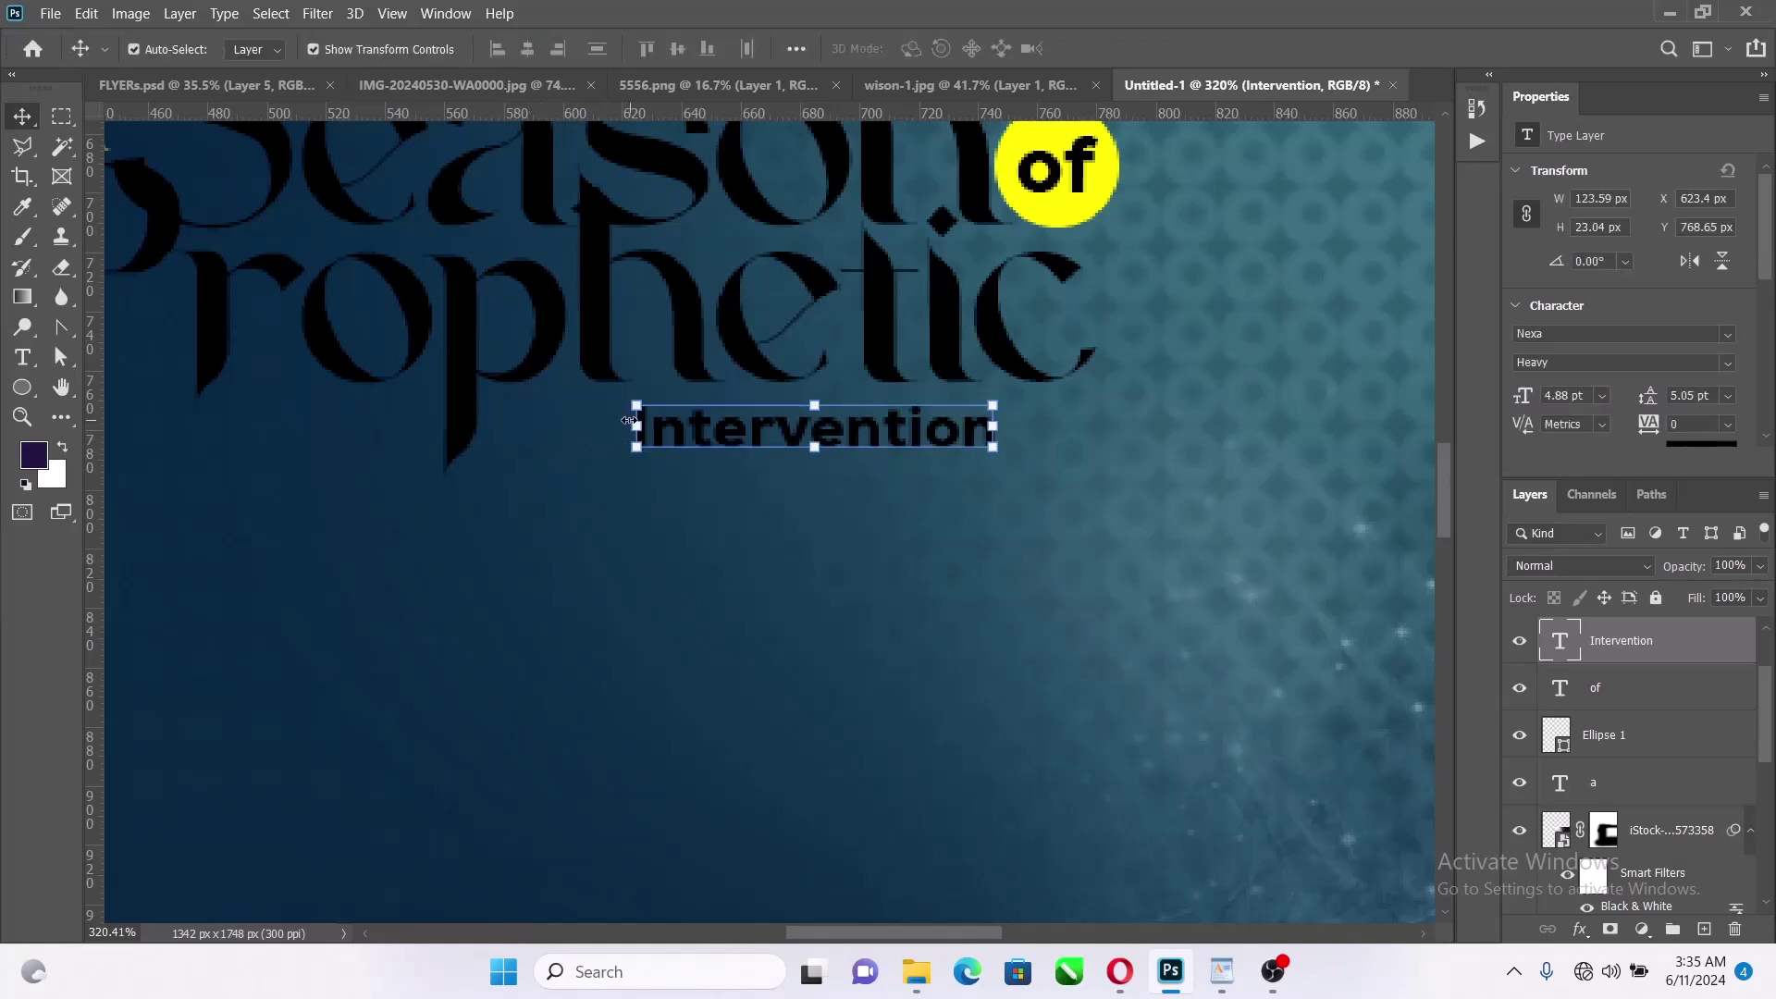
# Stretch INTERVENTION wider to about 157% (7.64 pt) under 'Prophetic'
pyautogui.moveTo(628, 421); pyautogui.dragTo(508, 429)
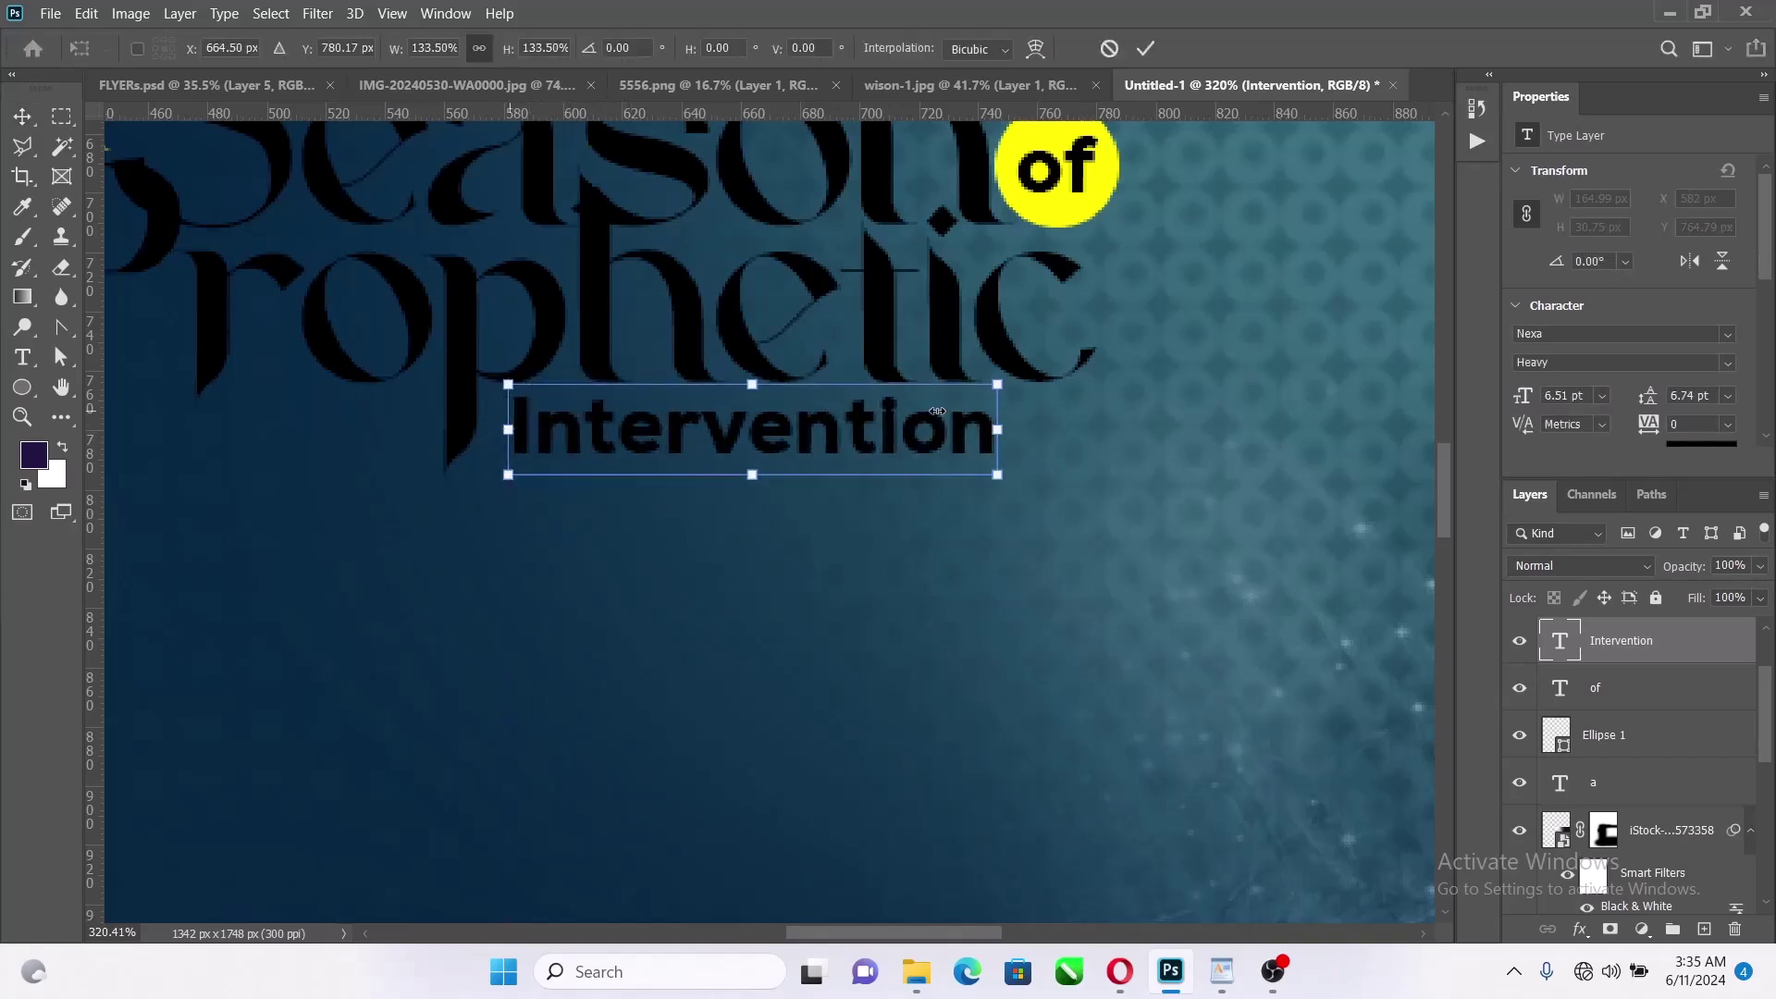
pyautogui.moveTo(999, 409); pyautogui.dragTo(1089, 404)
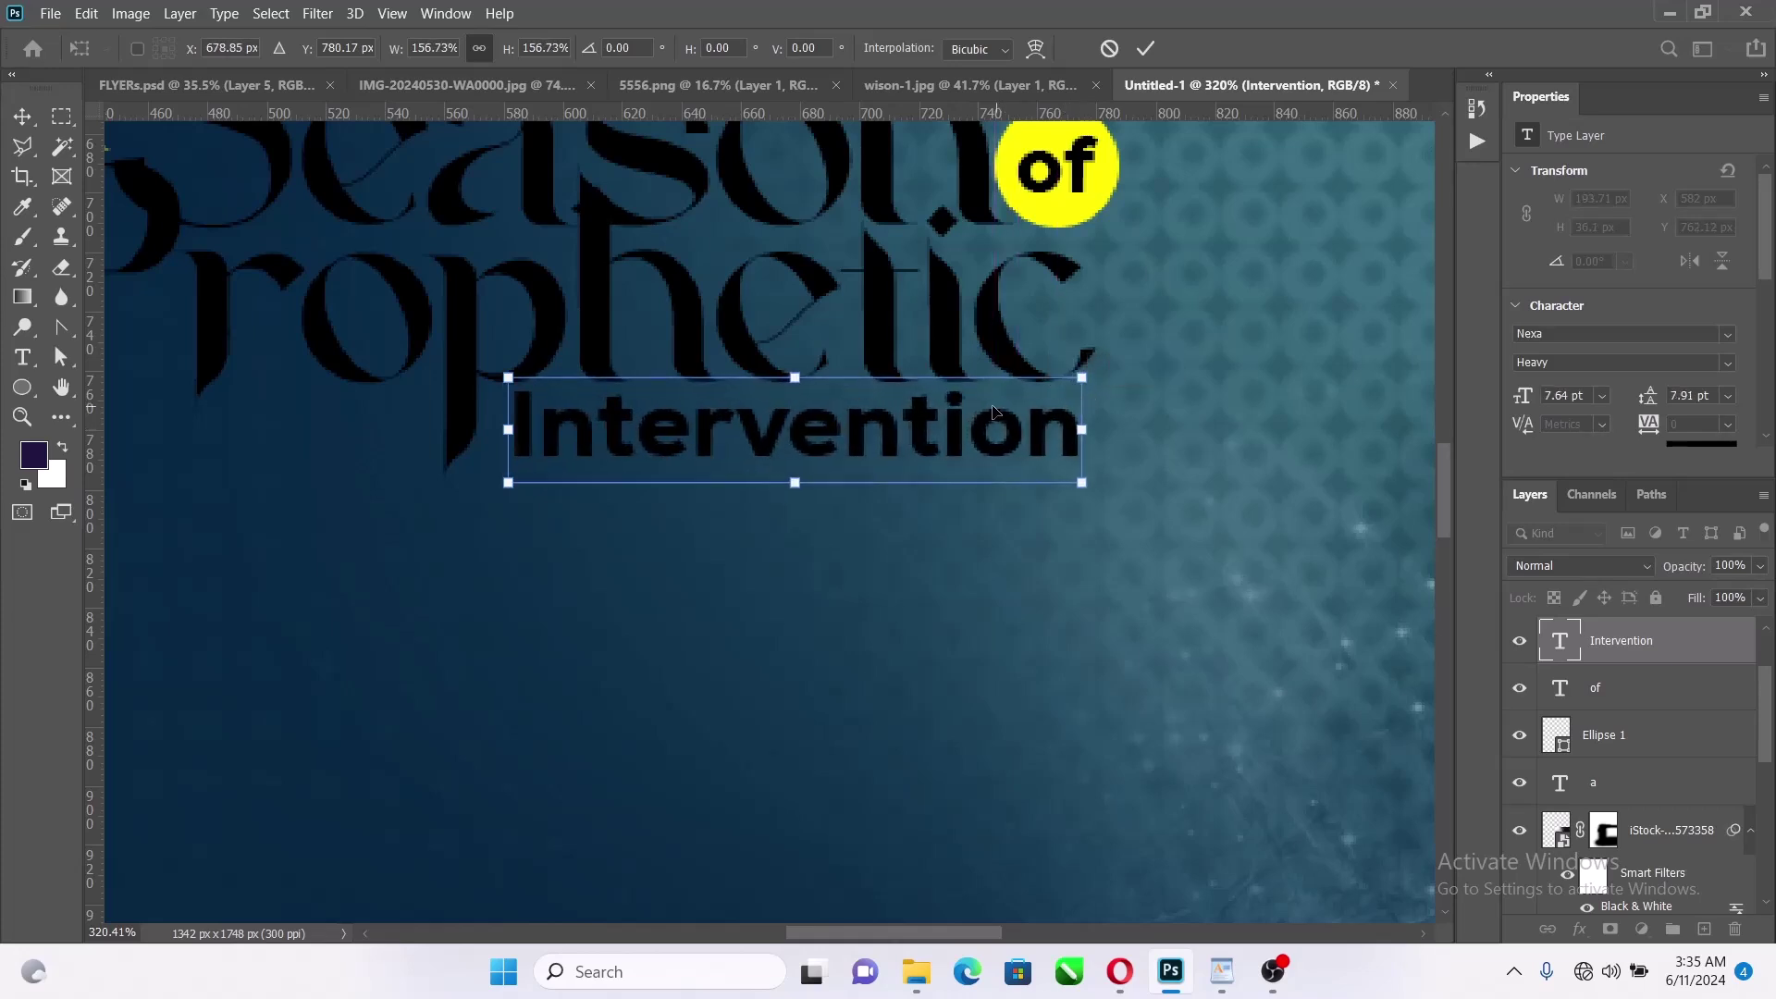
pyautogui.scroll(3, 929, 455)
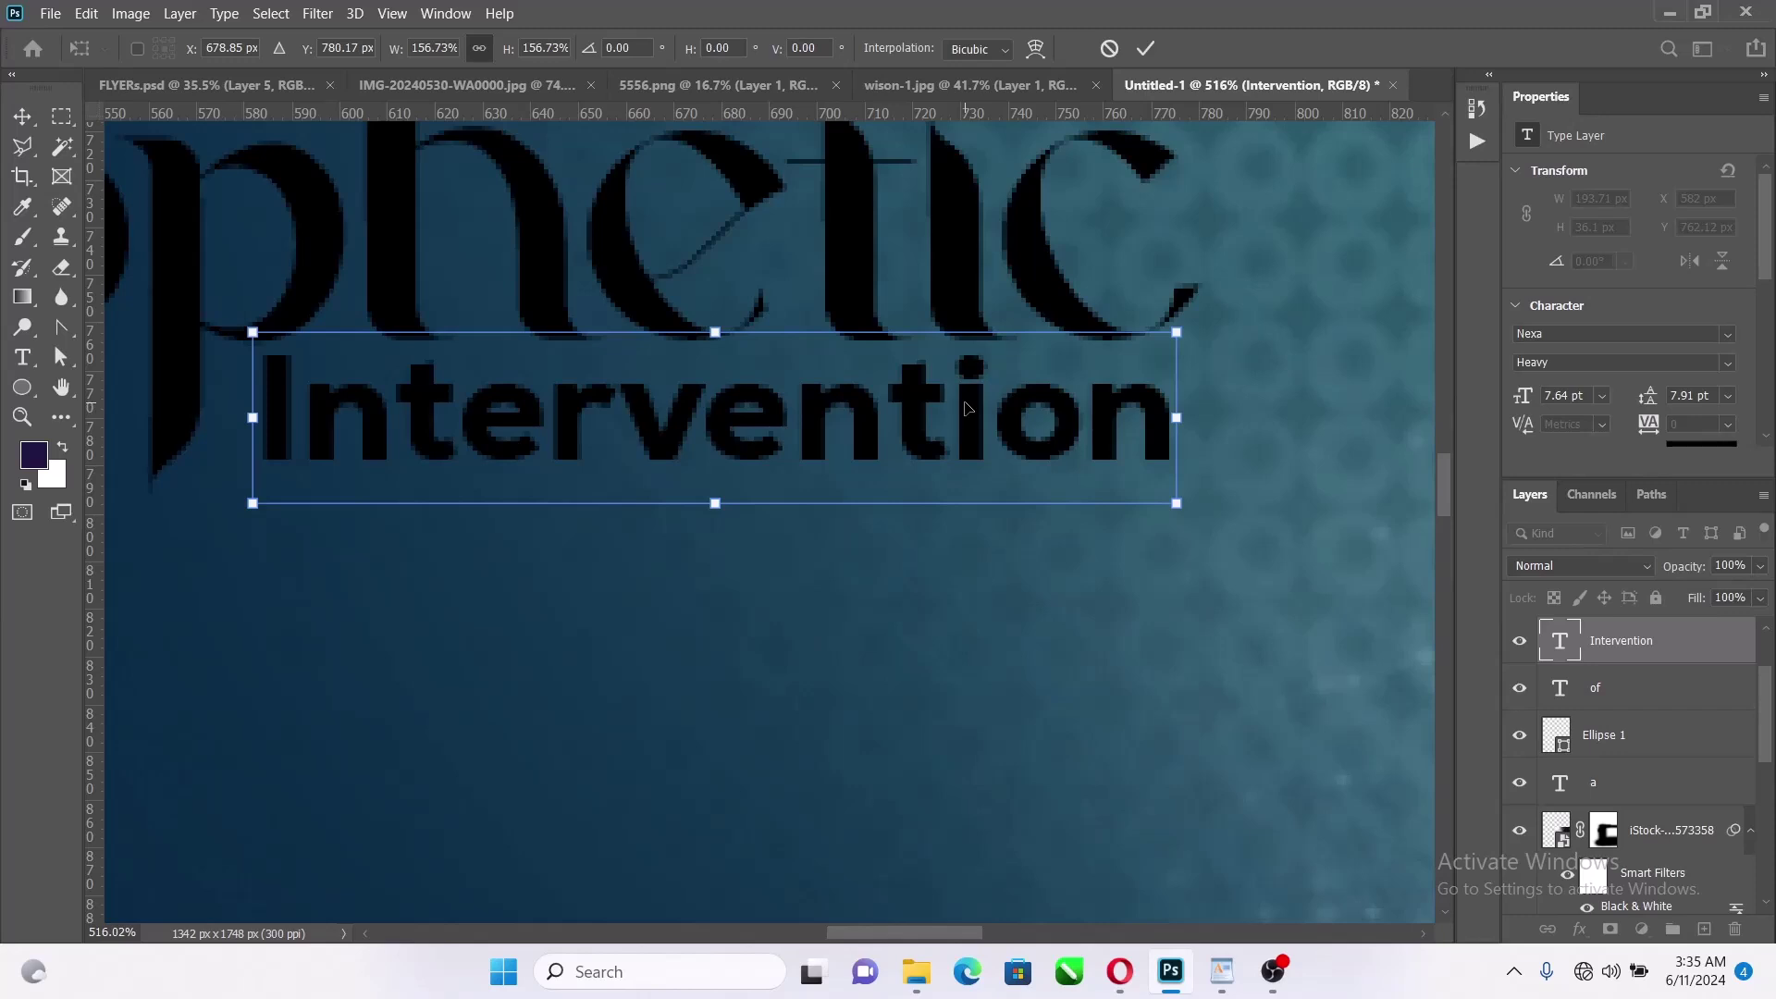
pyautogui.click(1145, 48)
pyautogui.scroll(-10, 1145, 467)
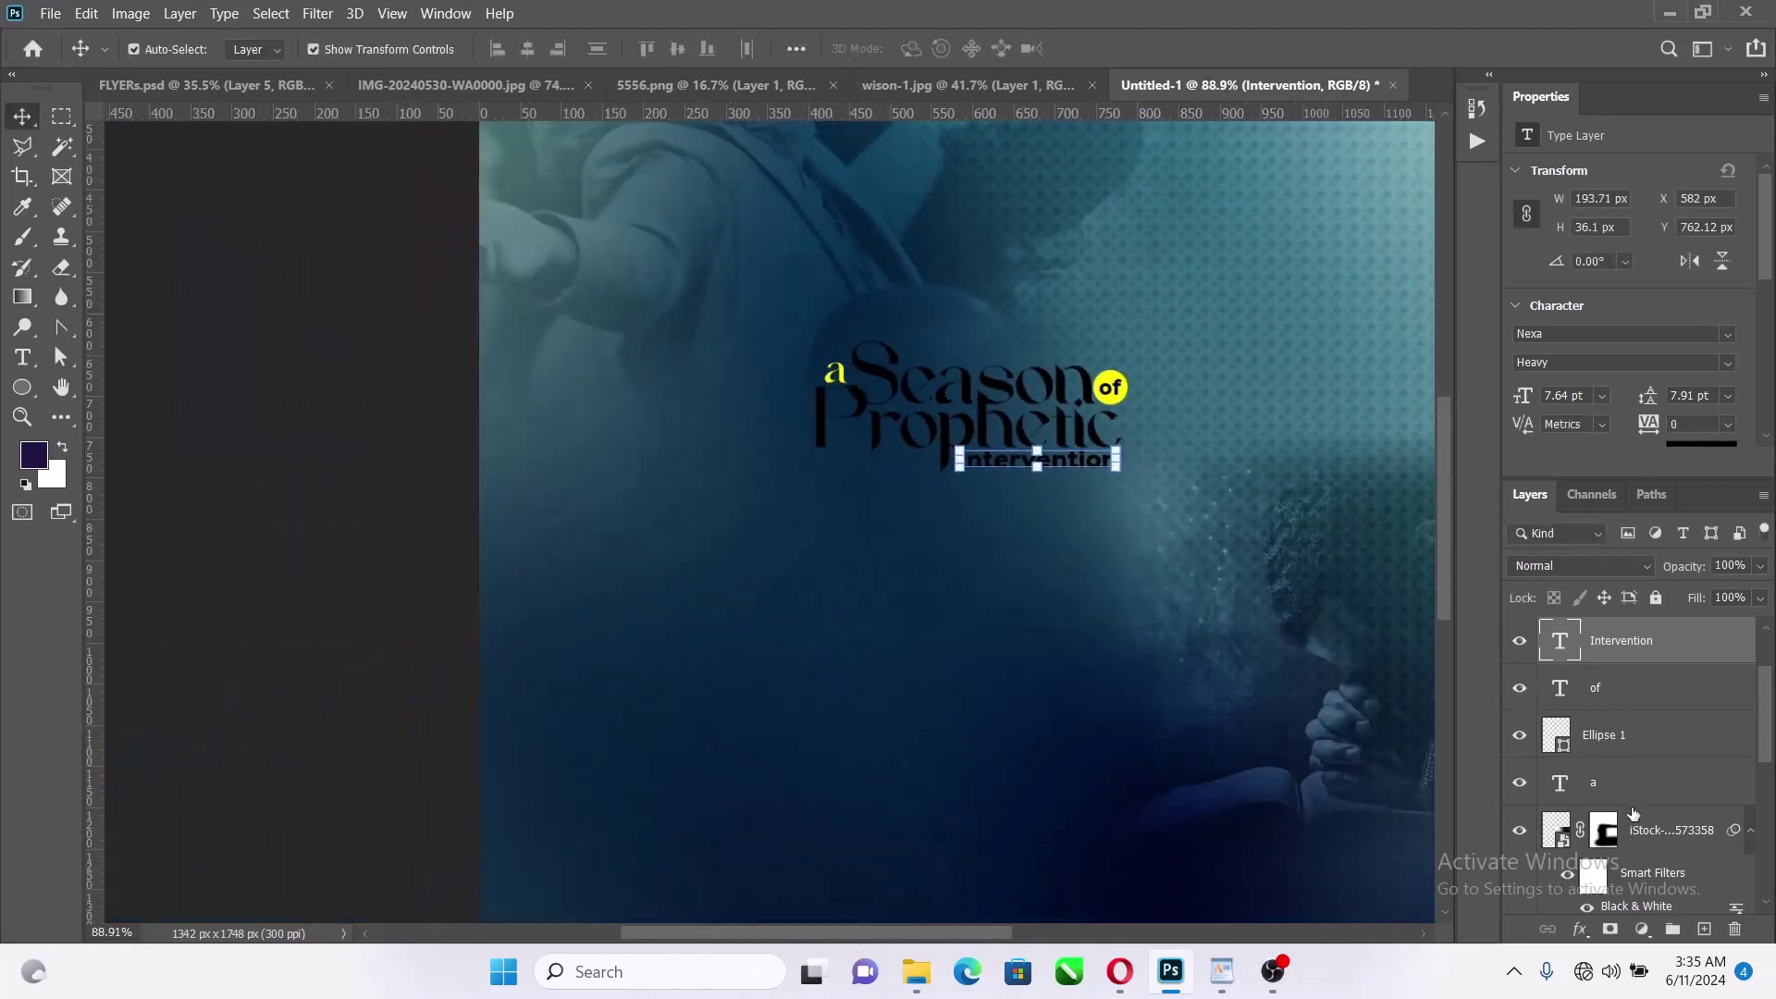
# Group the title layers from 'a' to 'Season' into a group named 'Tag'
pyautogui.click(1645, 782)
pyautogui.scroll(2, 1647, 782)
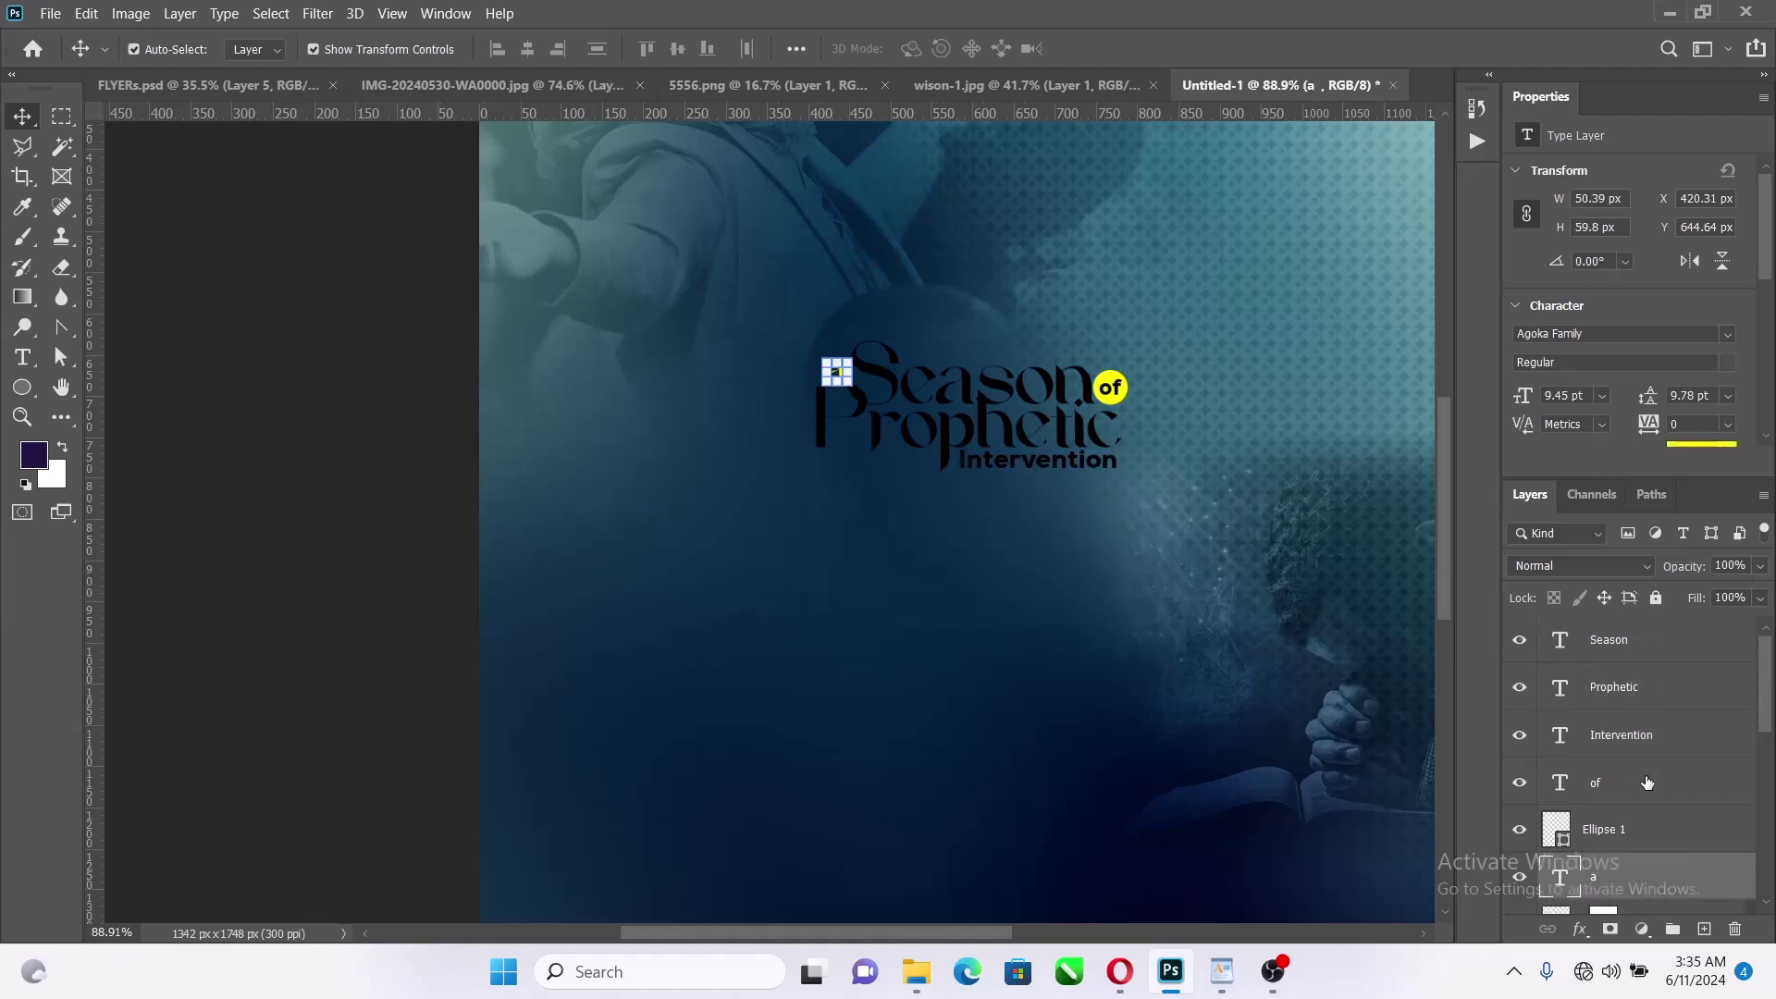
pyautogui.keyDown('shift'); pyautogui.click(1654, 648); pyautogui.keyUp('shift')
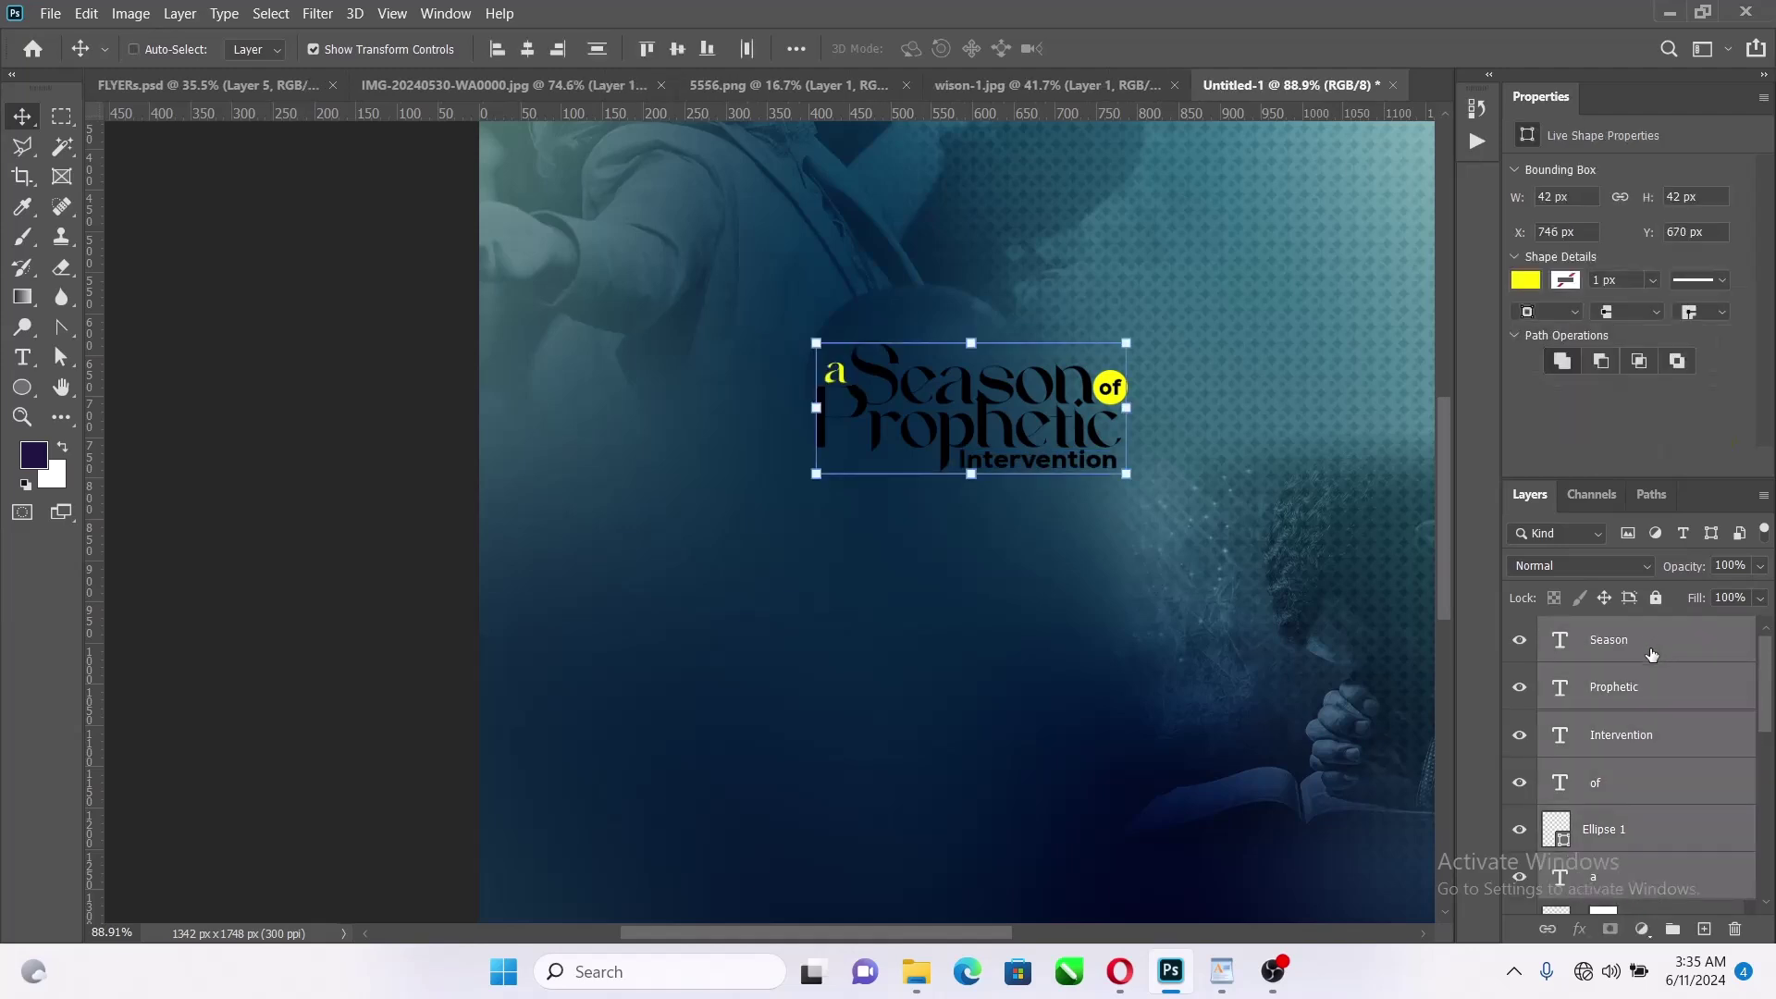
pyautogui.hotkey('ctrl', 'g')
pyautogui.doubleClick(1607, 631)
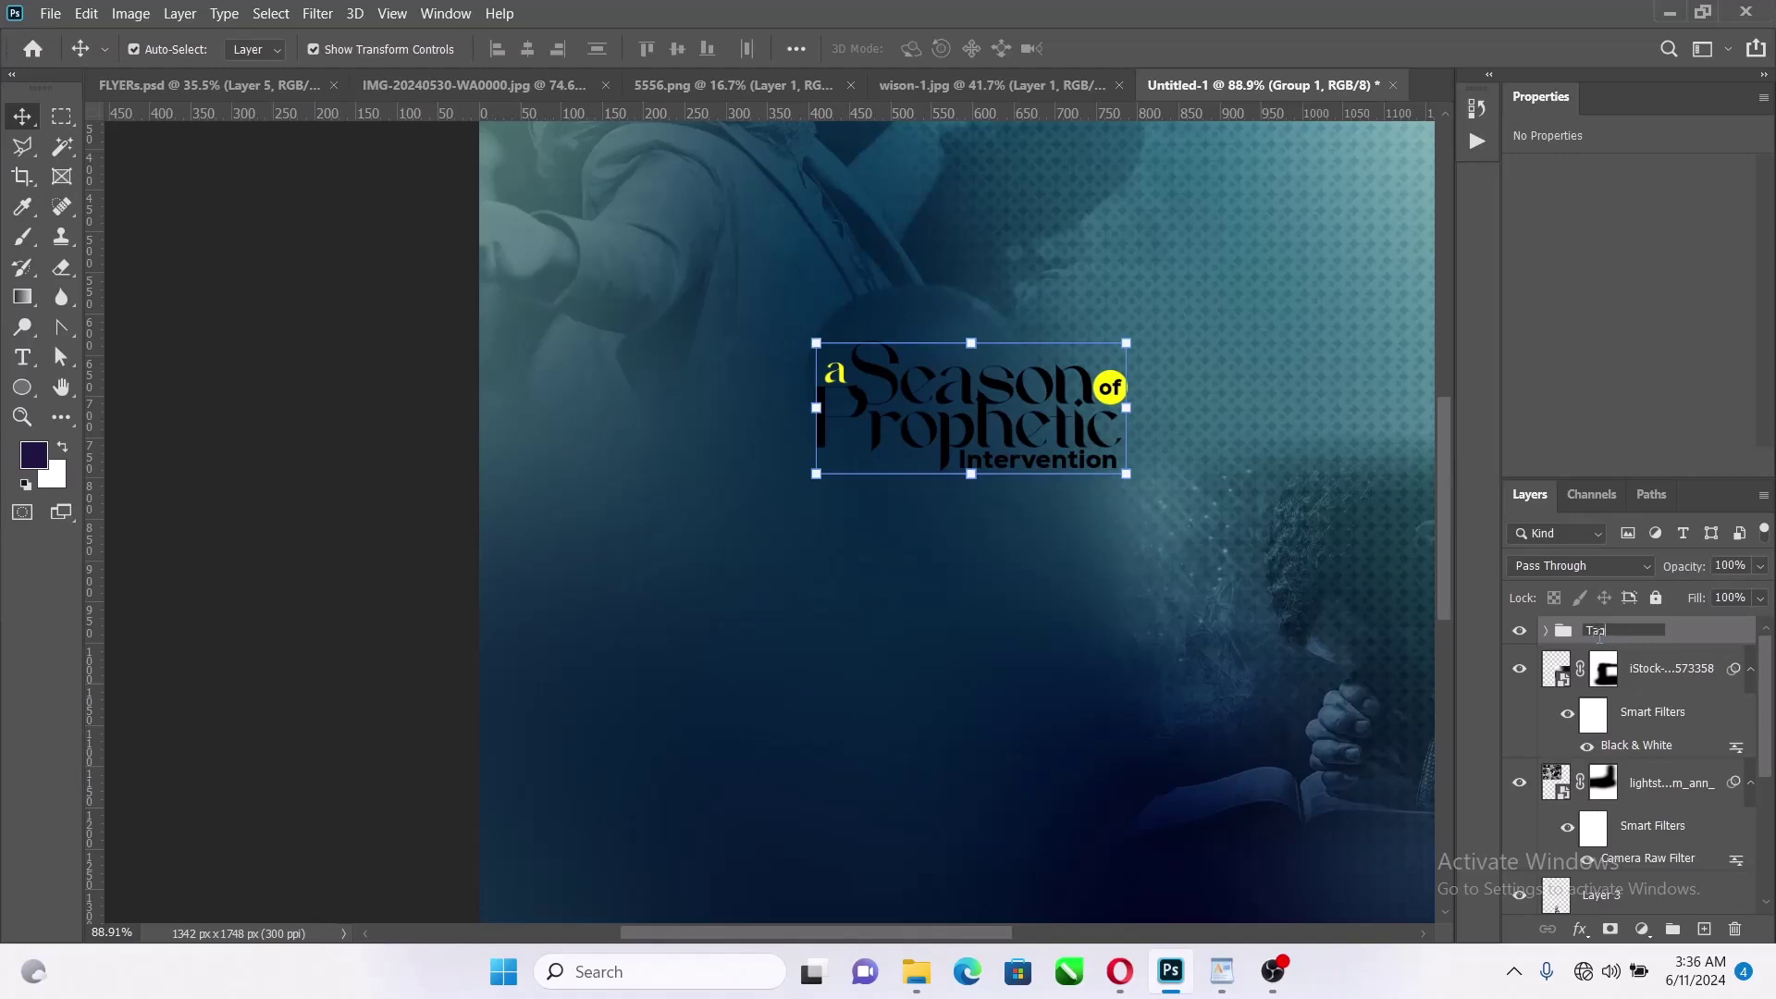
pyautogui.press('Return')
pyautogui.scroll(-5, 1201, 606)
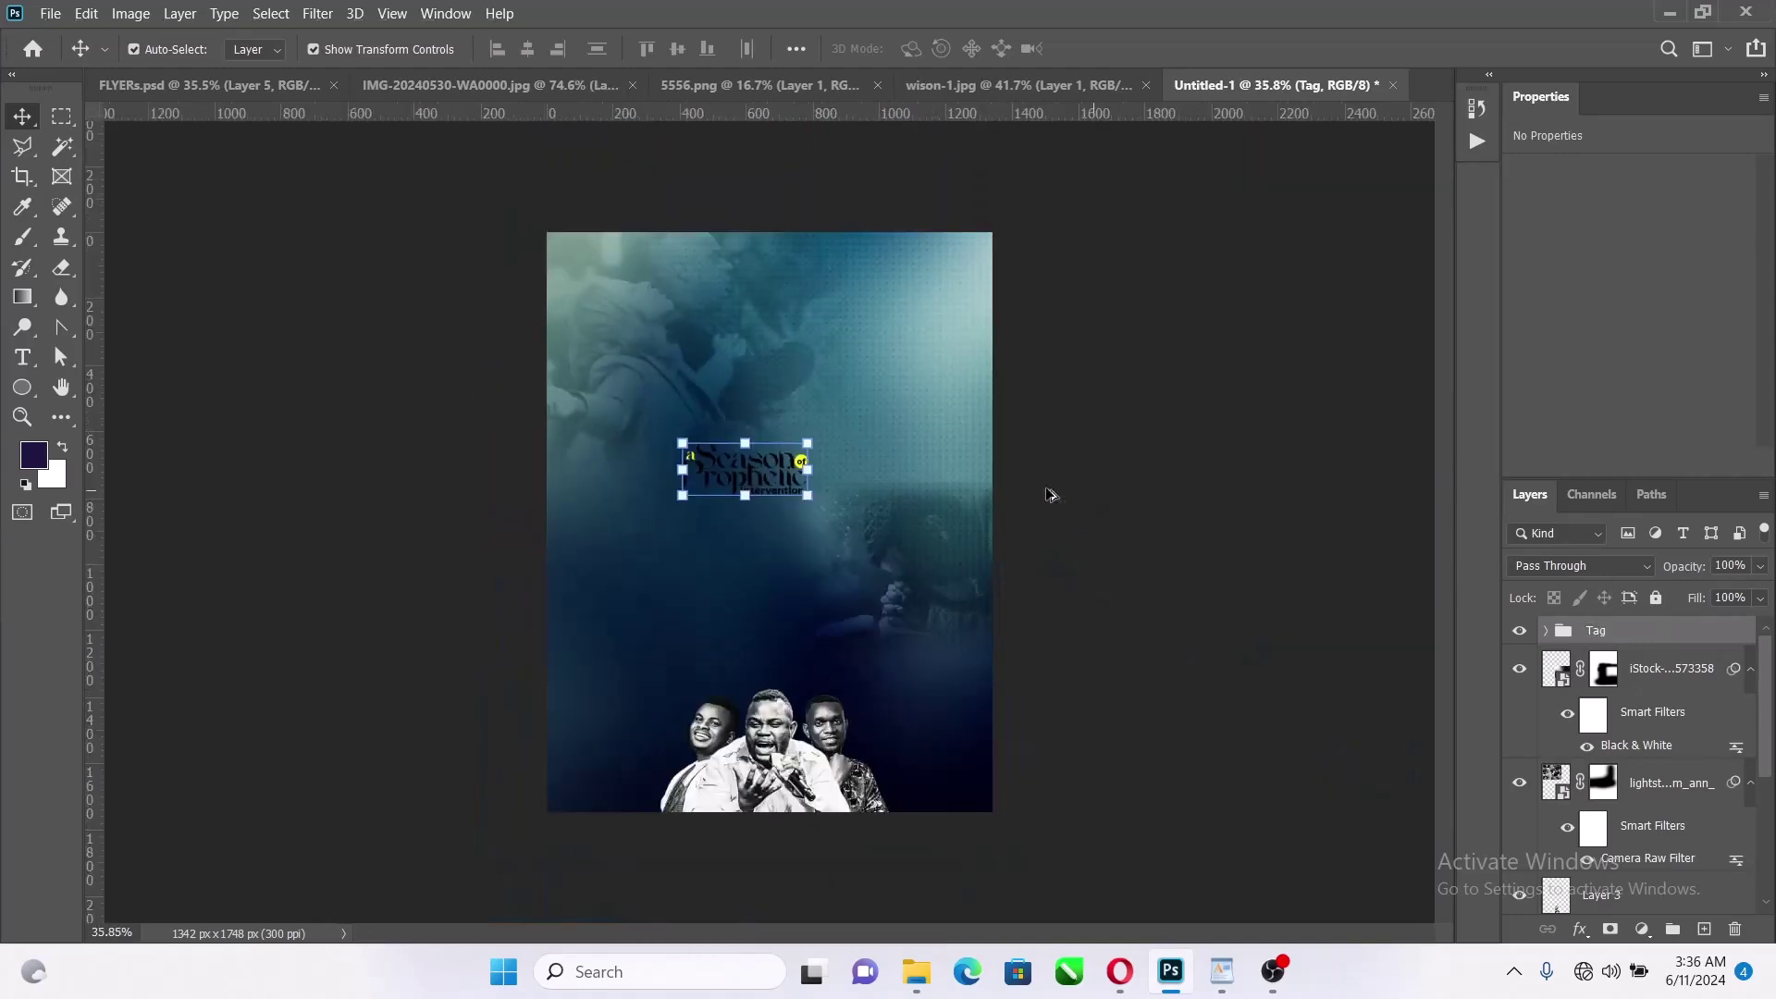
# Move the Tag group to the flyer's top right
pyautogui.click(808, 469)
pyautogui.moveTo(769, 472); pyautogui.dragTo(912, 349)
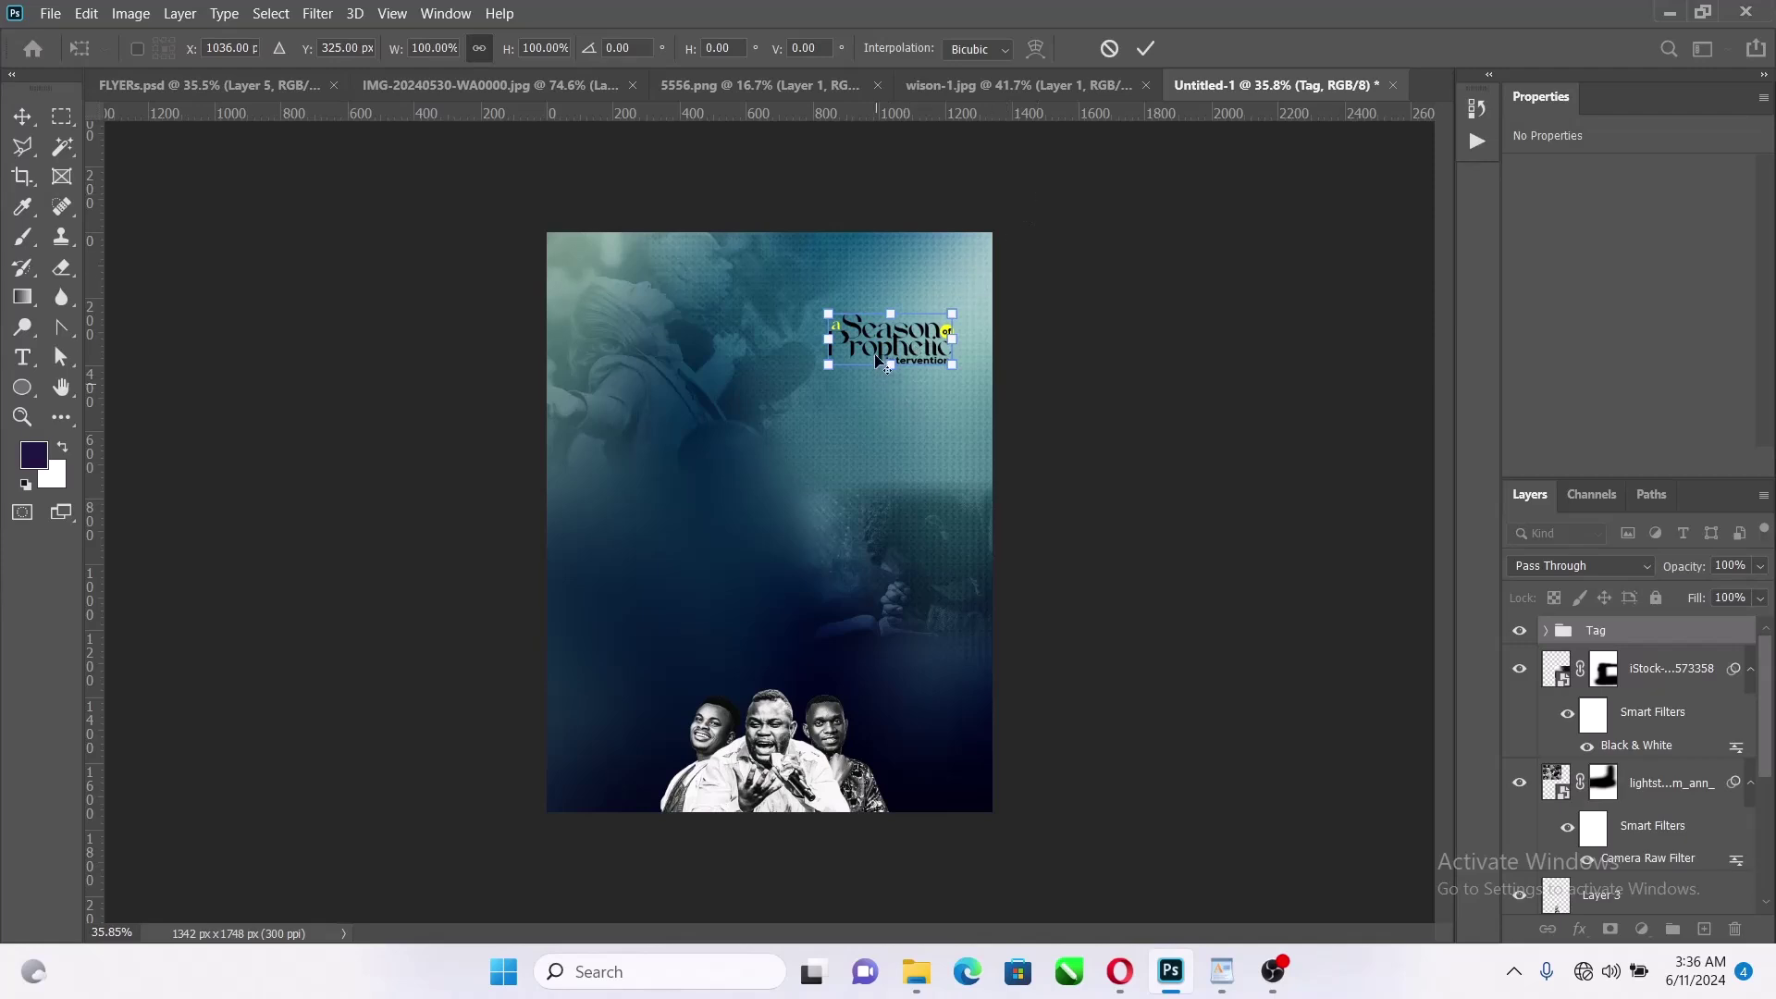
pyautogui.scroll(3, 823, 435)
pyautogui.click(1145, 48)
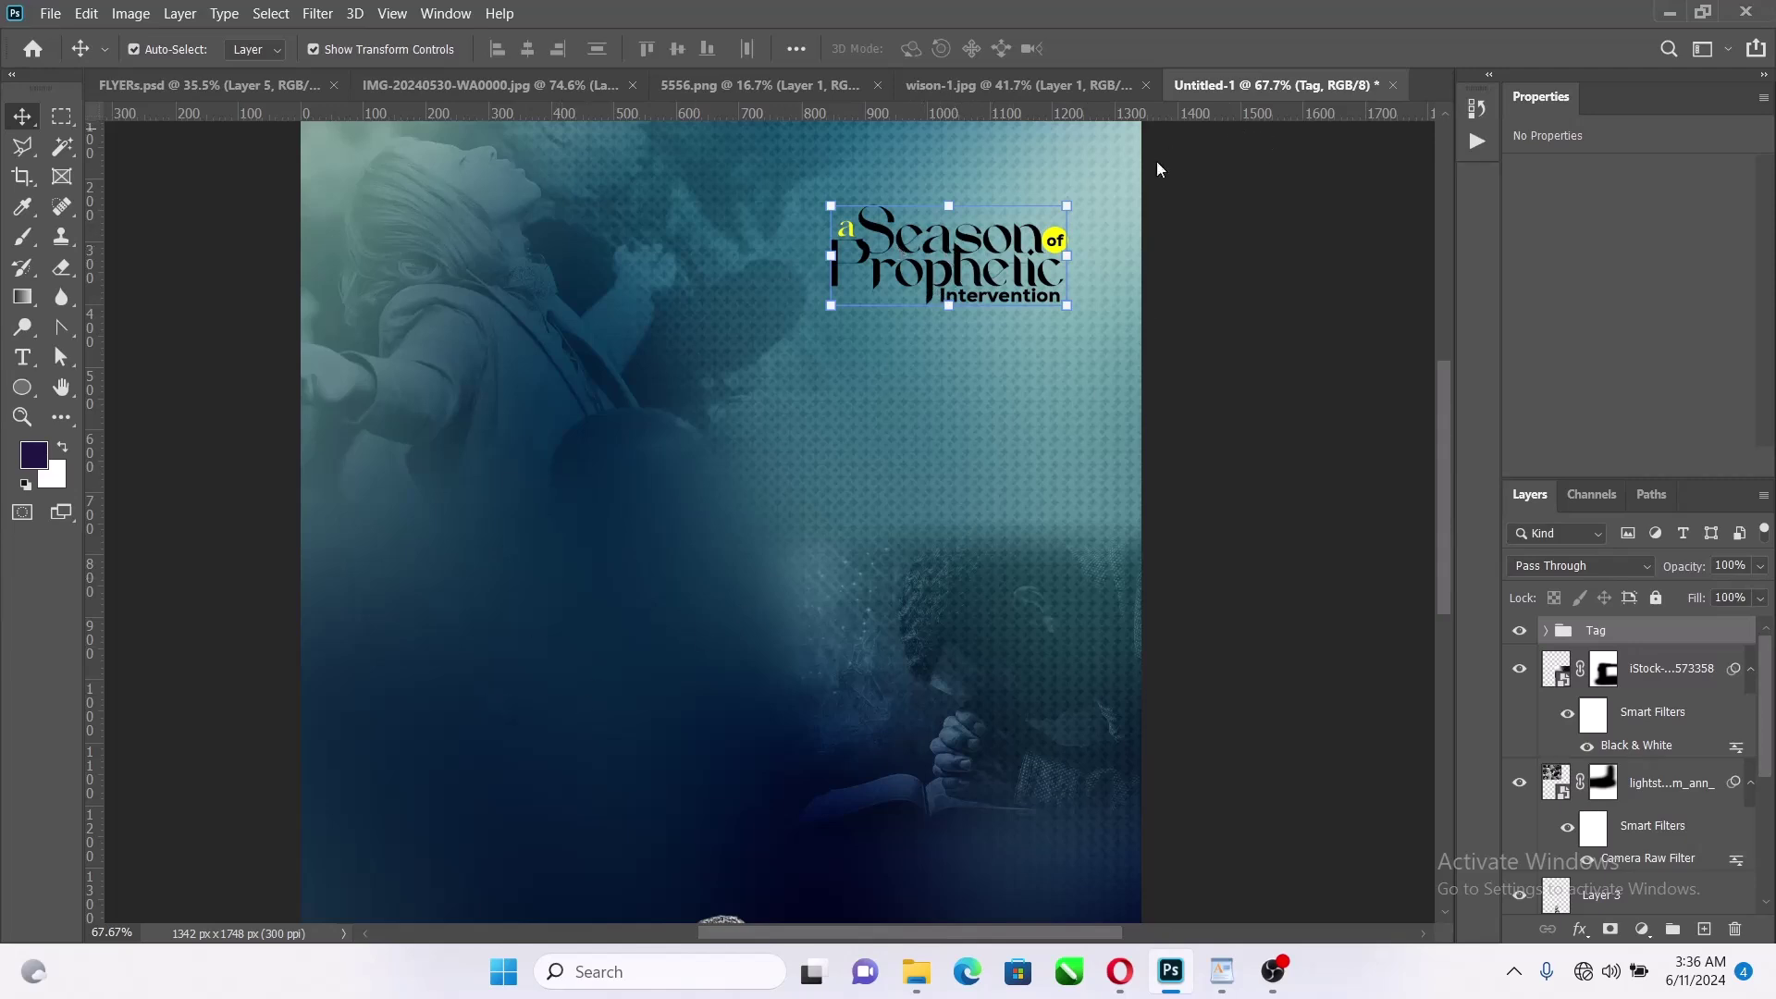
# Make the Season and Prophetic title lines white (#ffffff)
pyautogui.click(1313, 258)
pyautogui.click(957, 243)
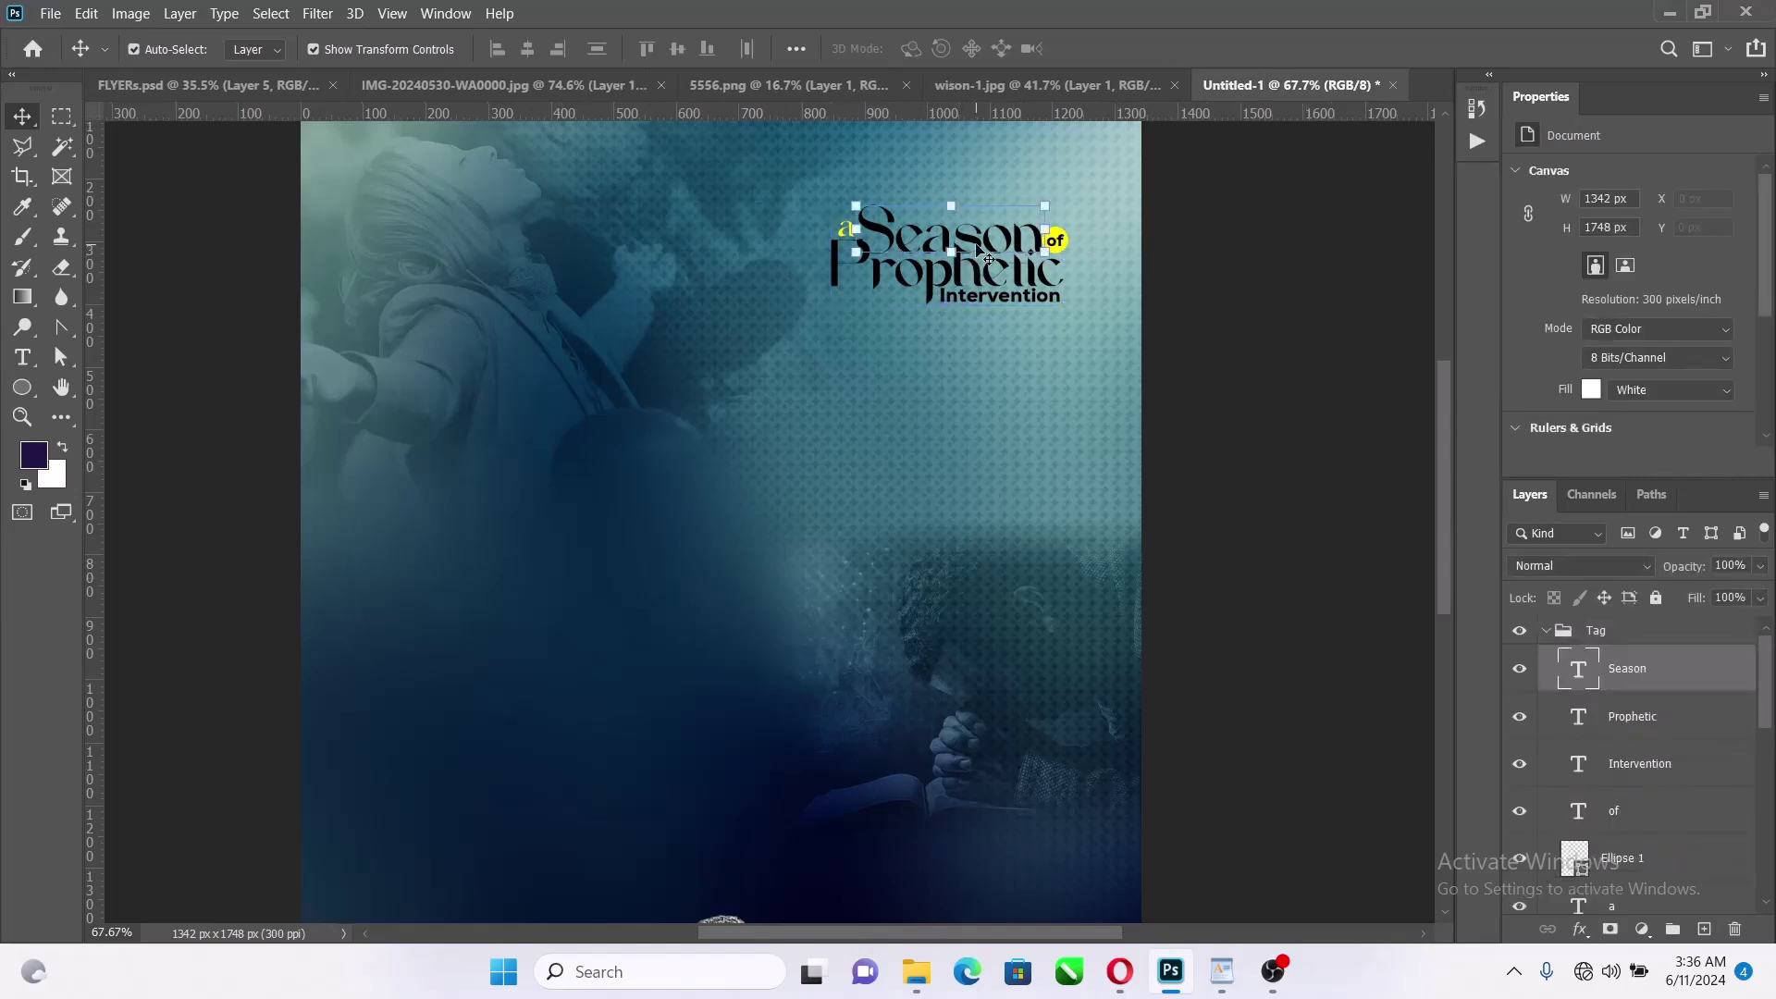
pyautogui.scroll(4, 962, 282)
pyautogui.keyDown('shift'); pyautogui.click(960, 299); pyautogui.keyUp('shift')
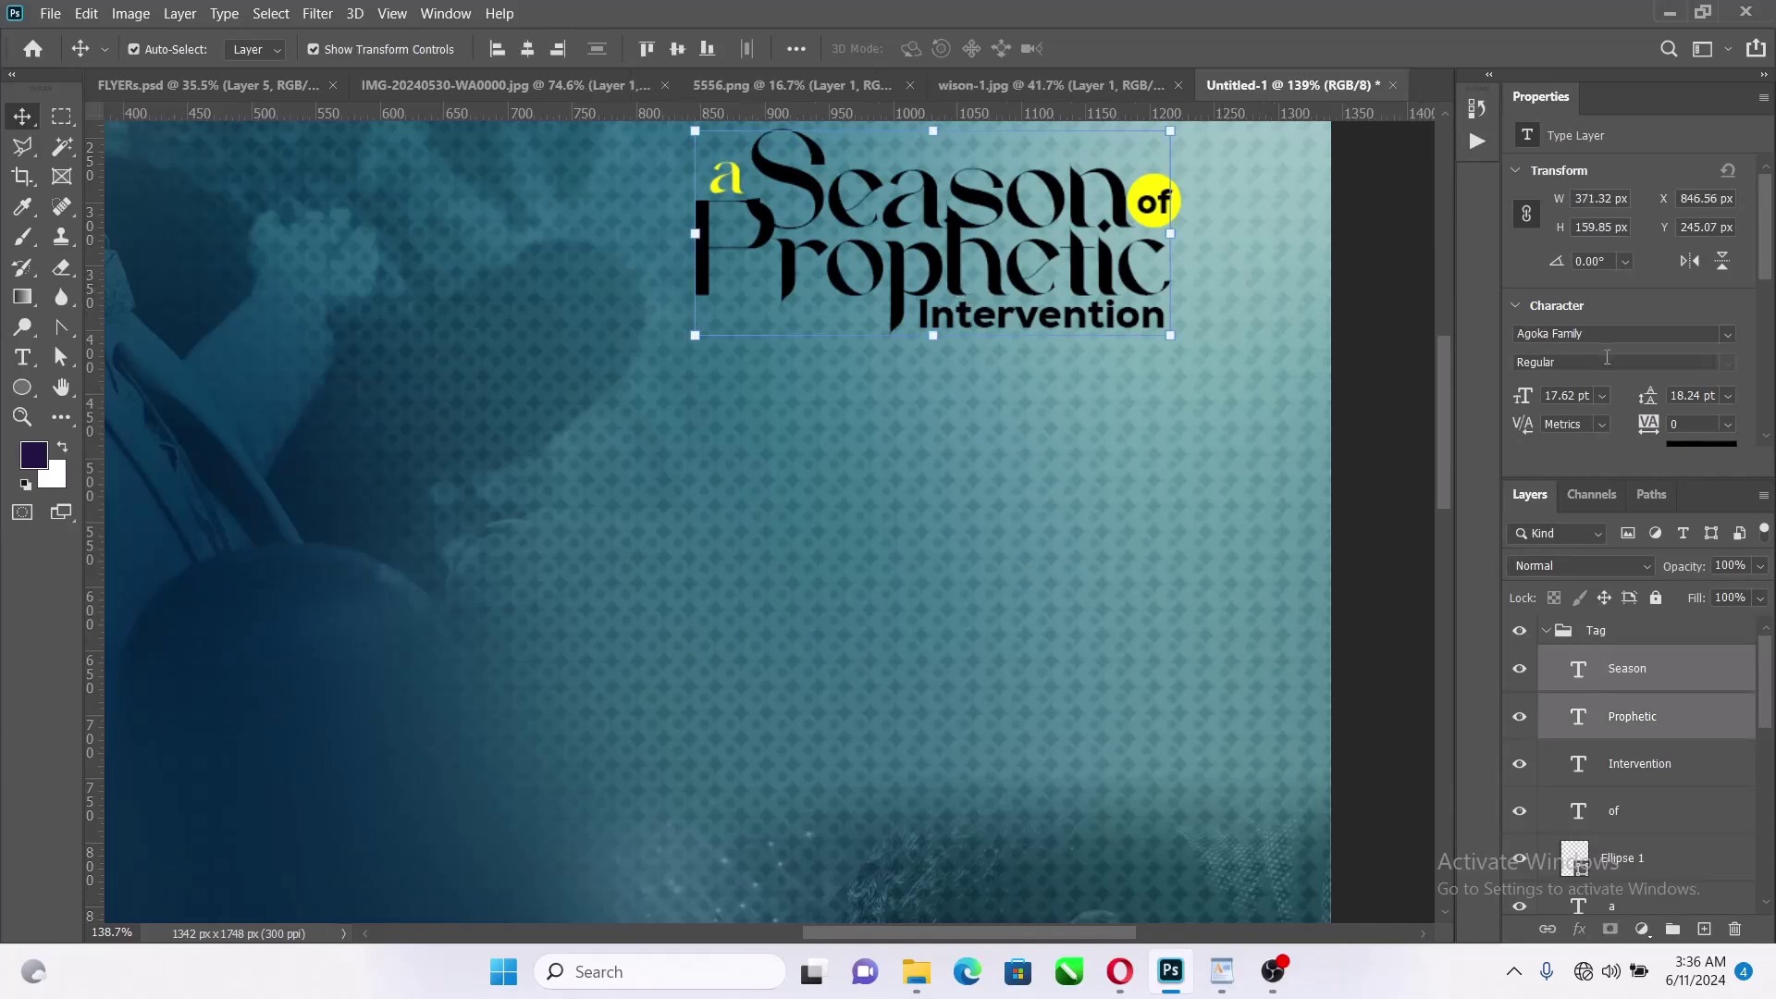
pyautogui.scroll(-2, 1694, 402)
pyautogui.click(1701, 396)
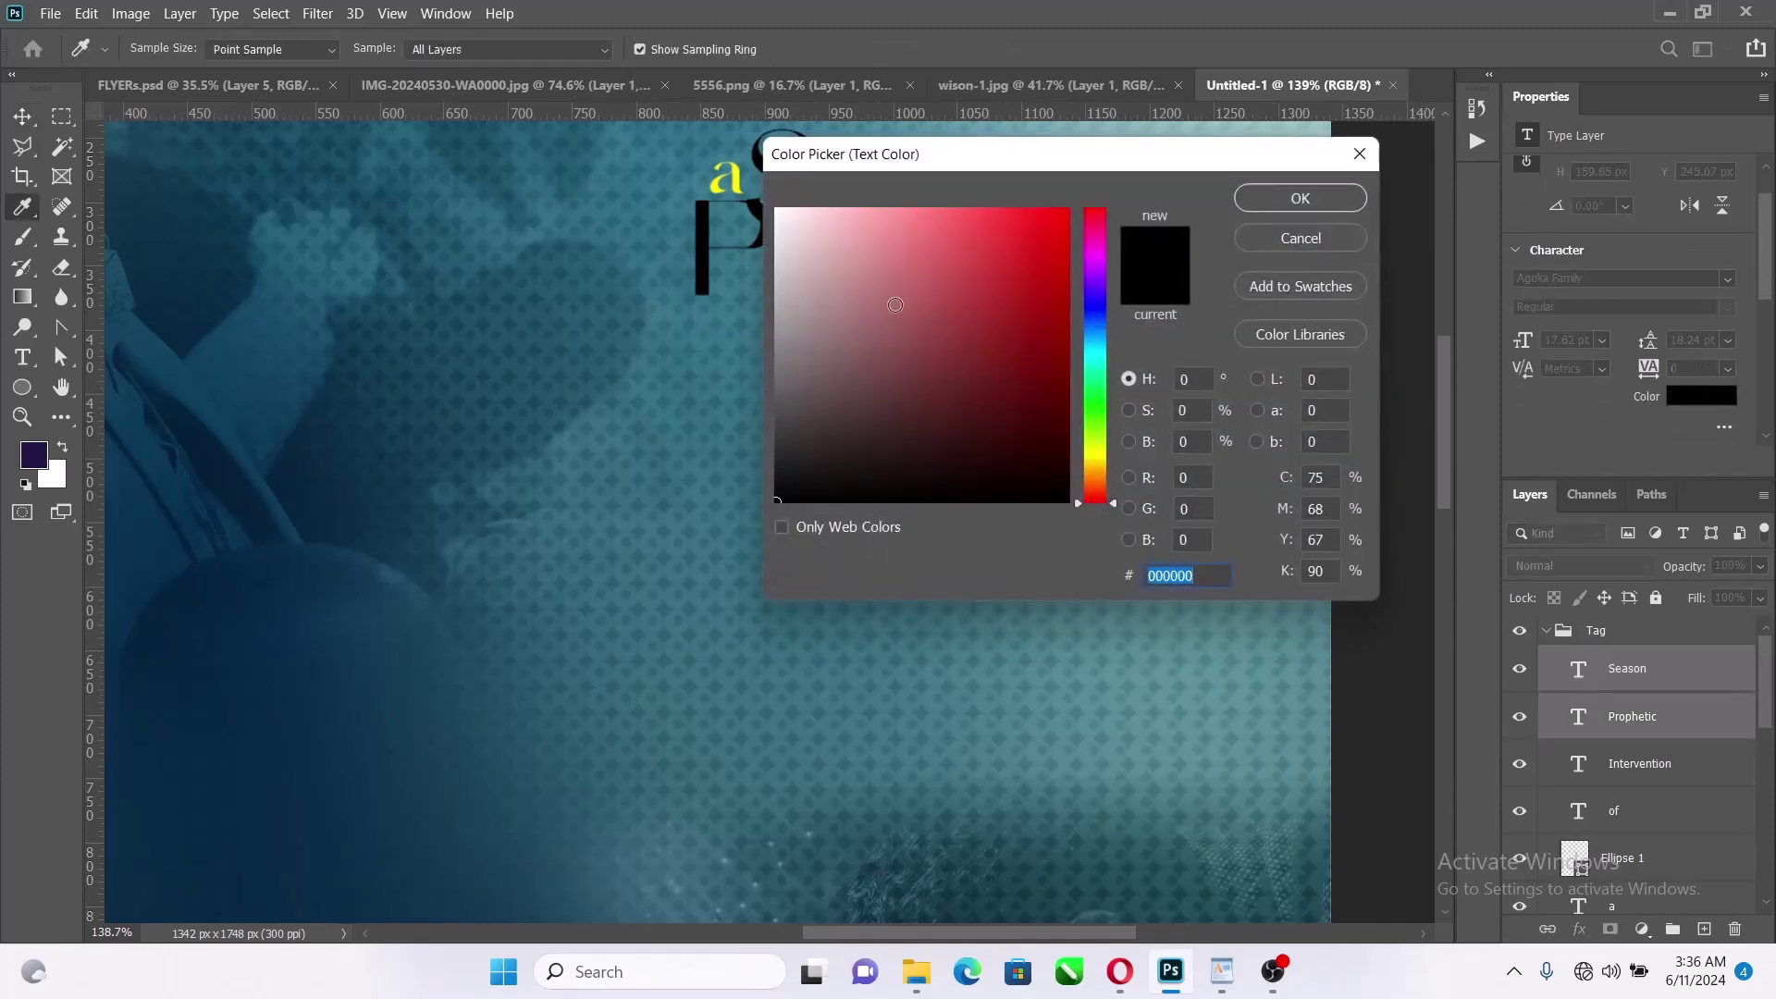
pyautogui.write('ffffff')
pyautogui.click(1264, 196)
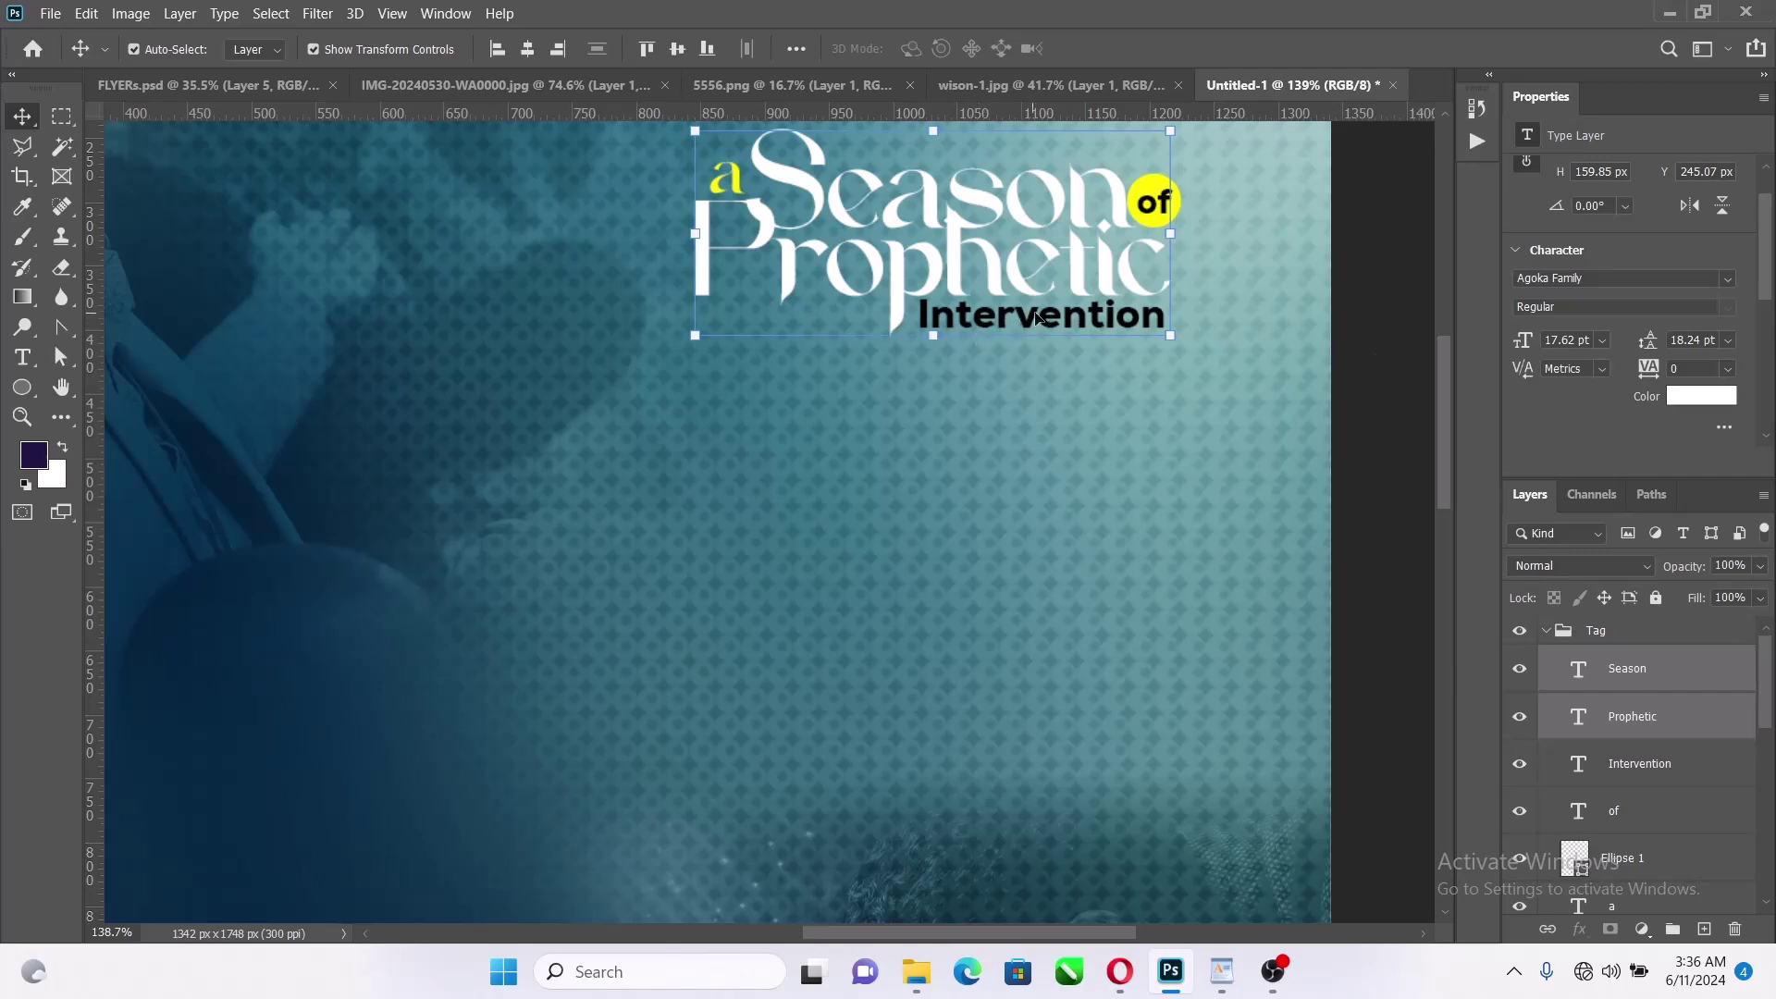
# Color the Intervention line yellow (#fff600), sampled from the 'of' circle
pyautogui.click(1621, 768)
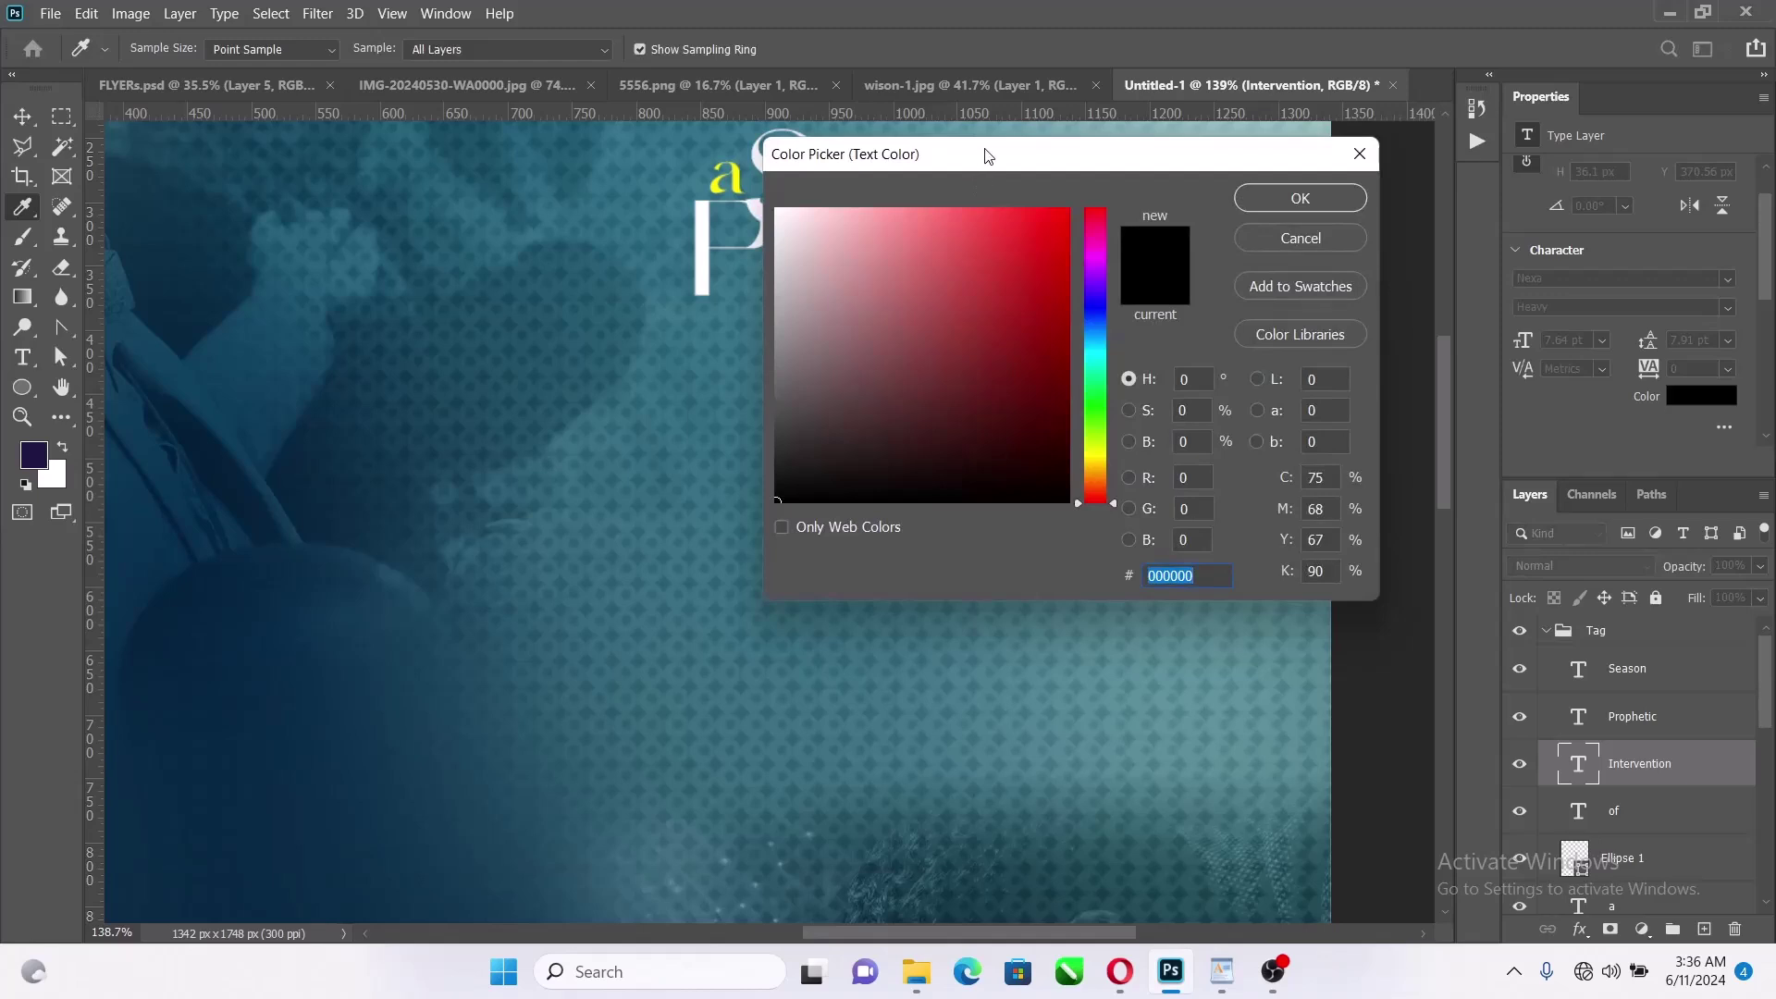
pyautogui.moveTo(987, 155); pyautogui.dragTo(999, 274)
pyautogui.click(1150, 175)
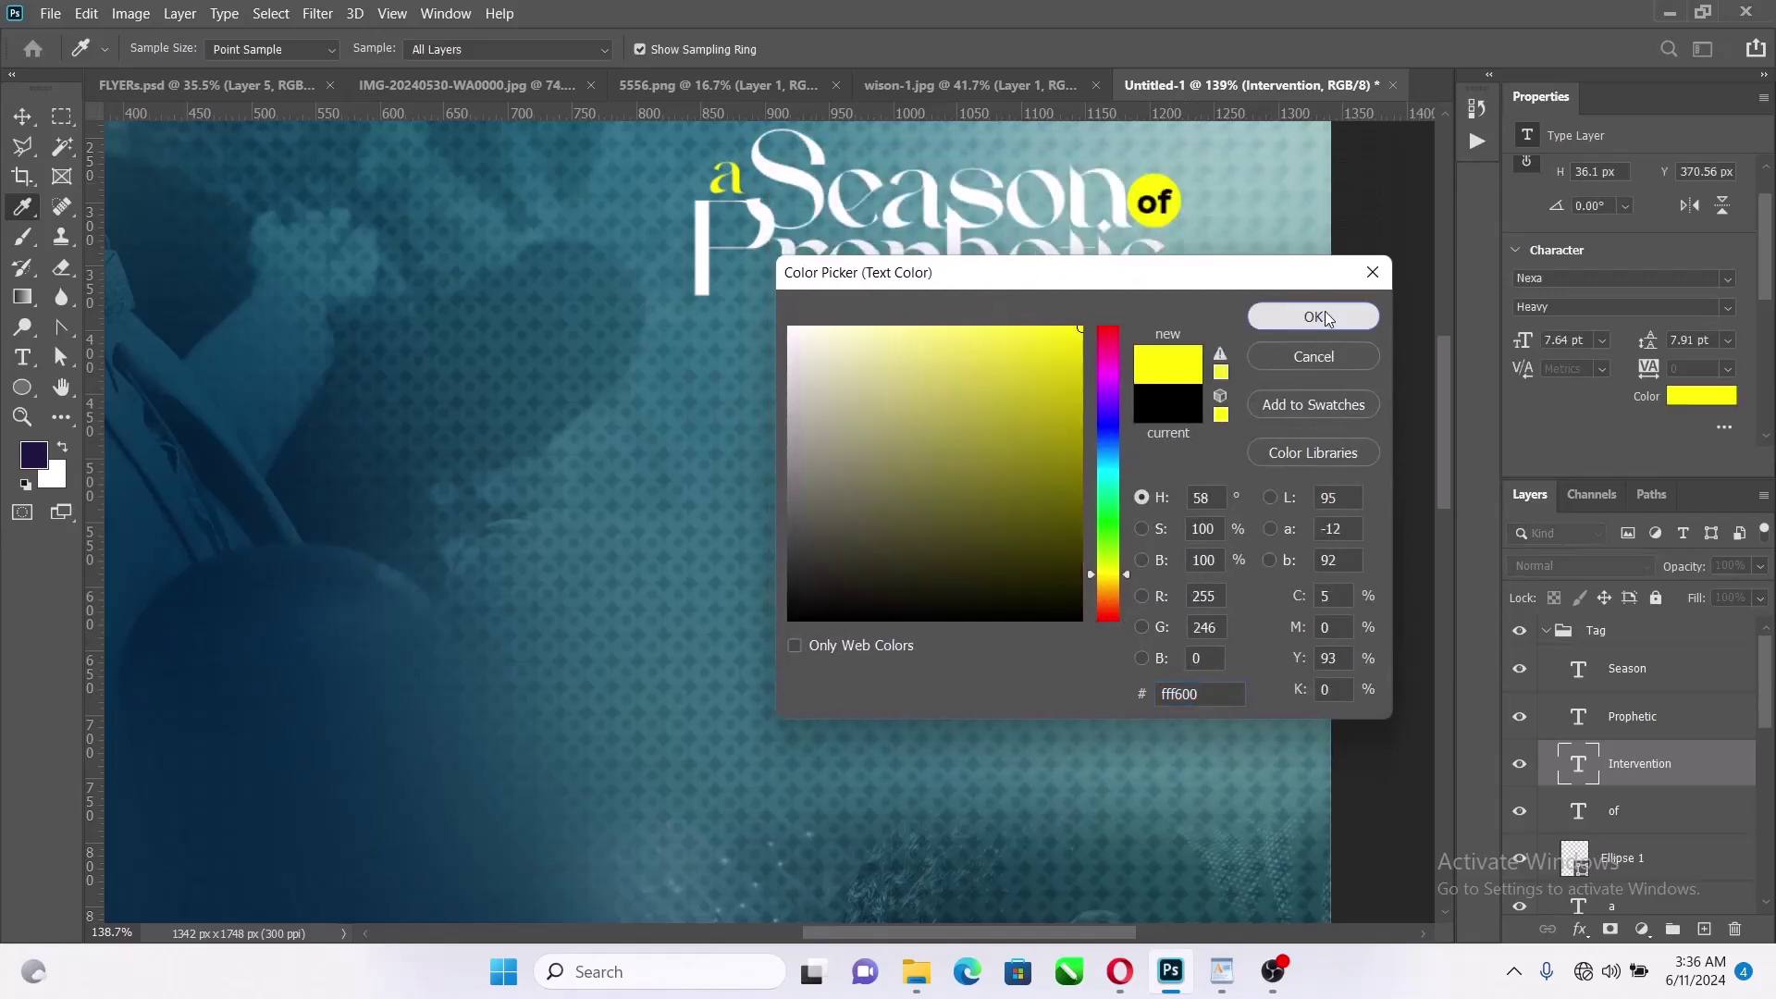
pyautogui.click(1314, 317)
pyautogui.scroll(-3, 1179, 335)
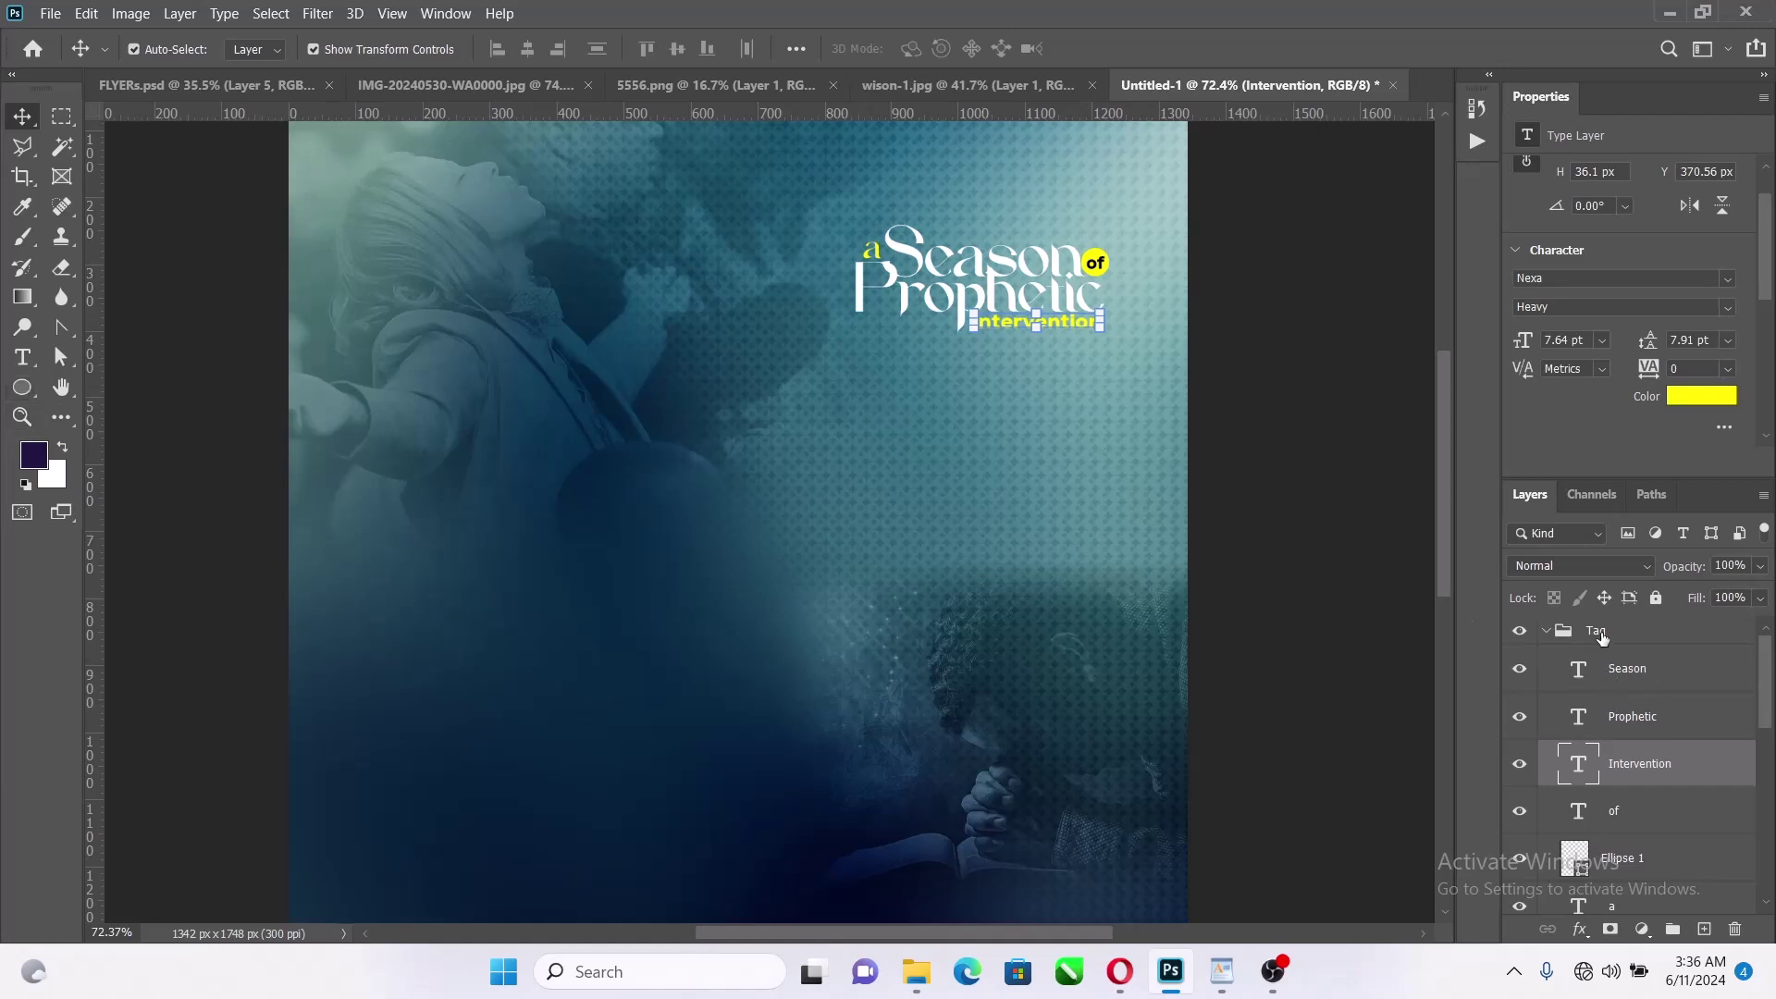
pyautogui.scroll(-3, 1661, 814)
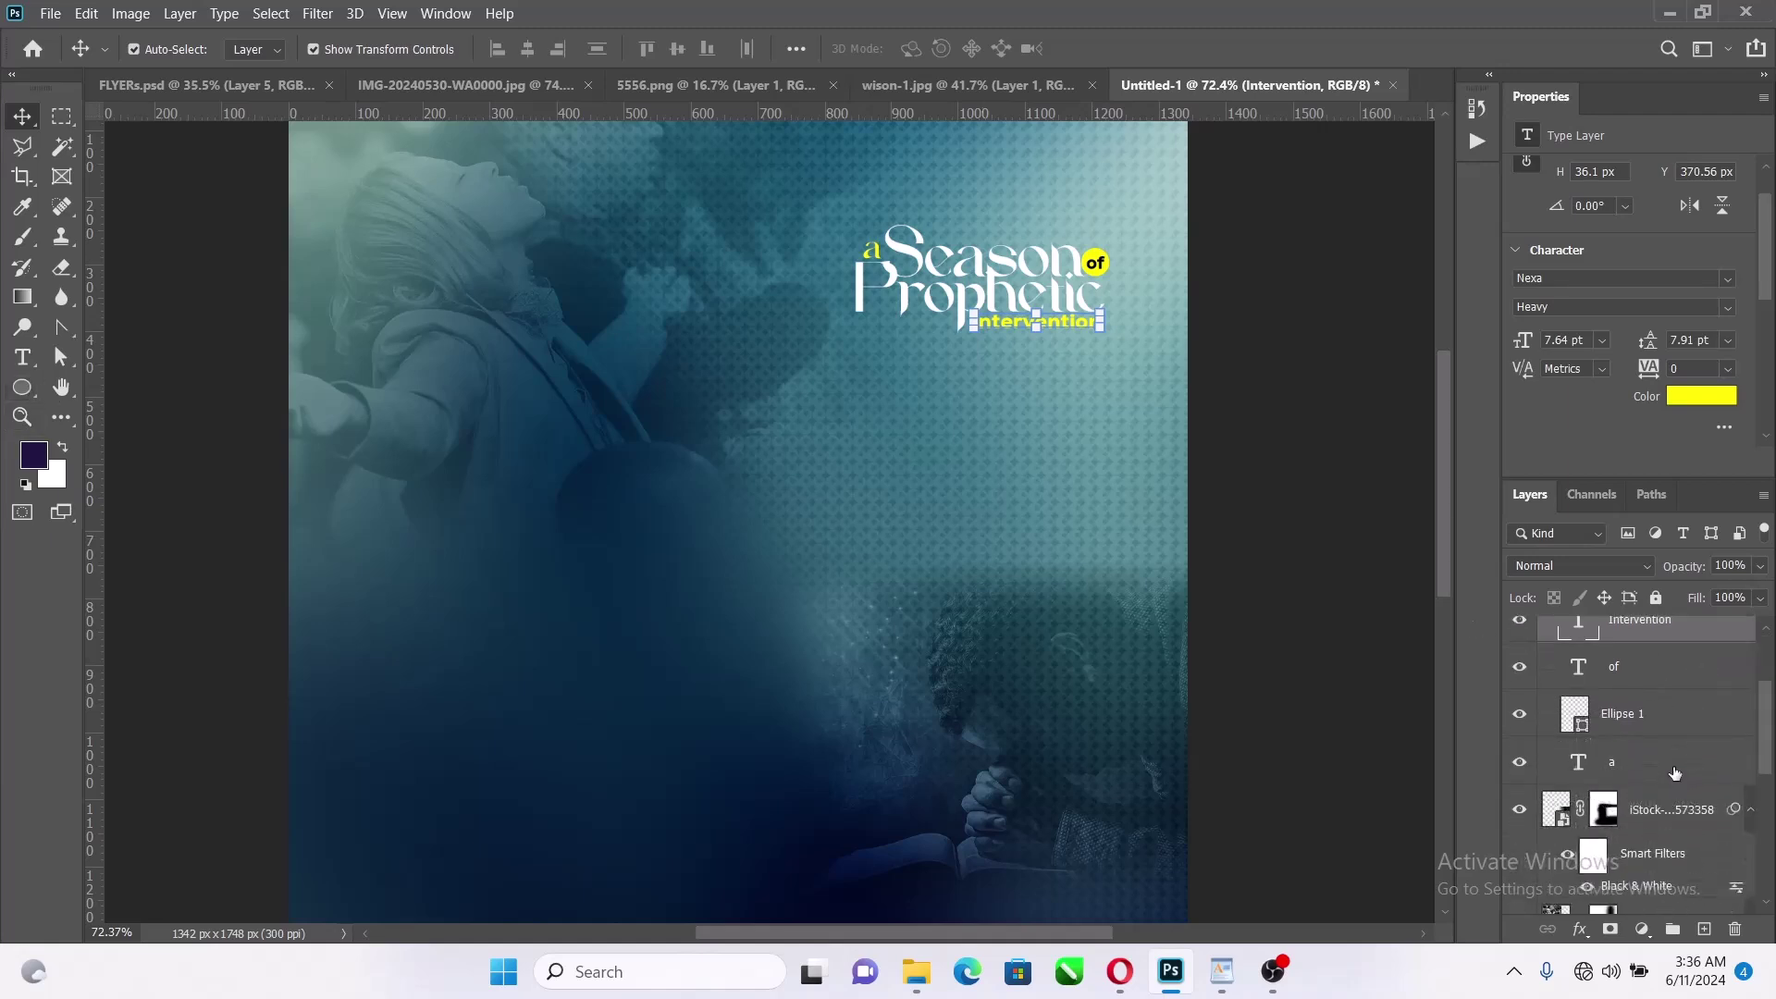
pyautogui.click(1674, 772)
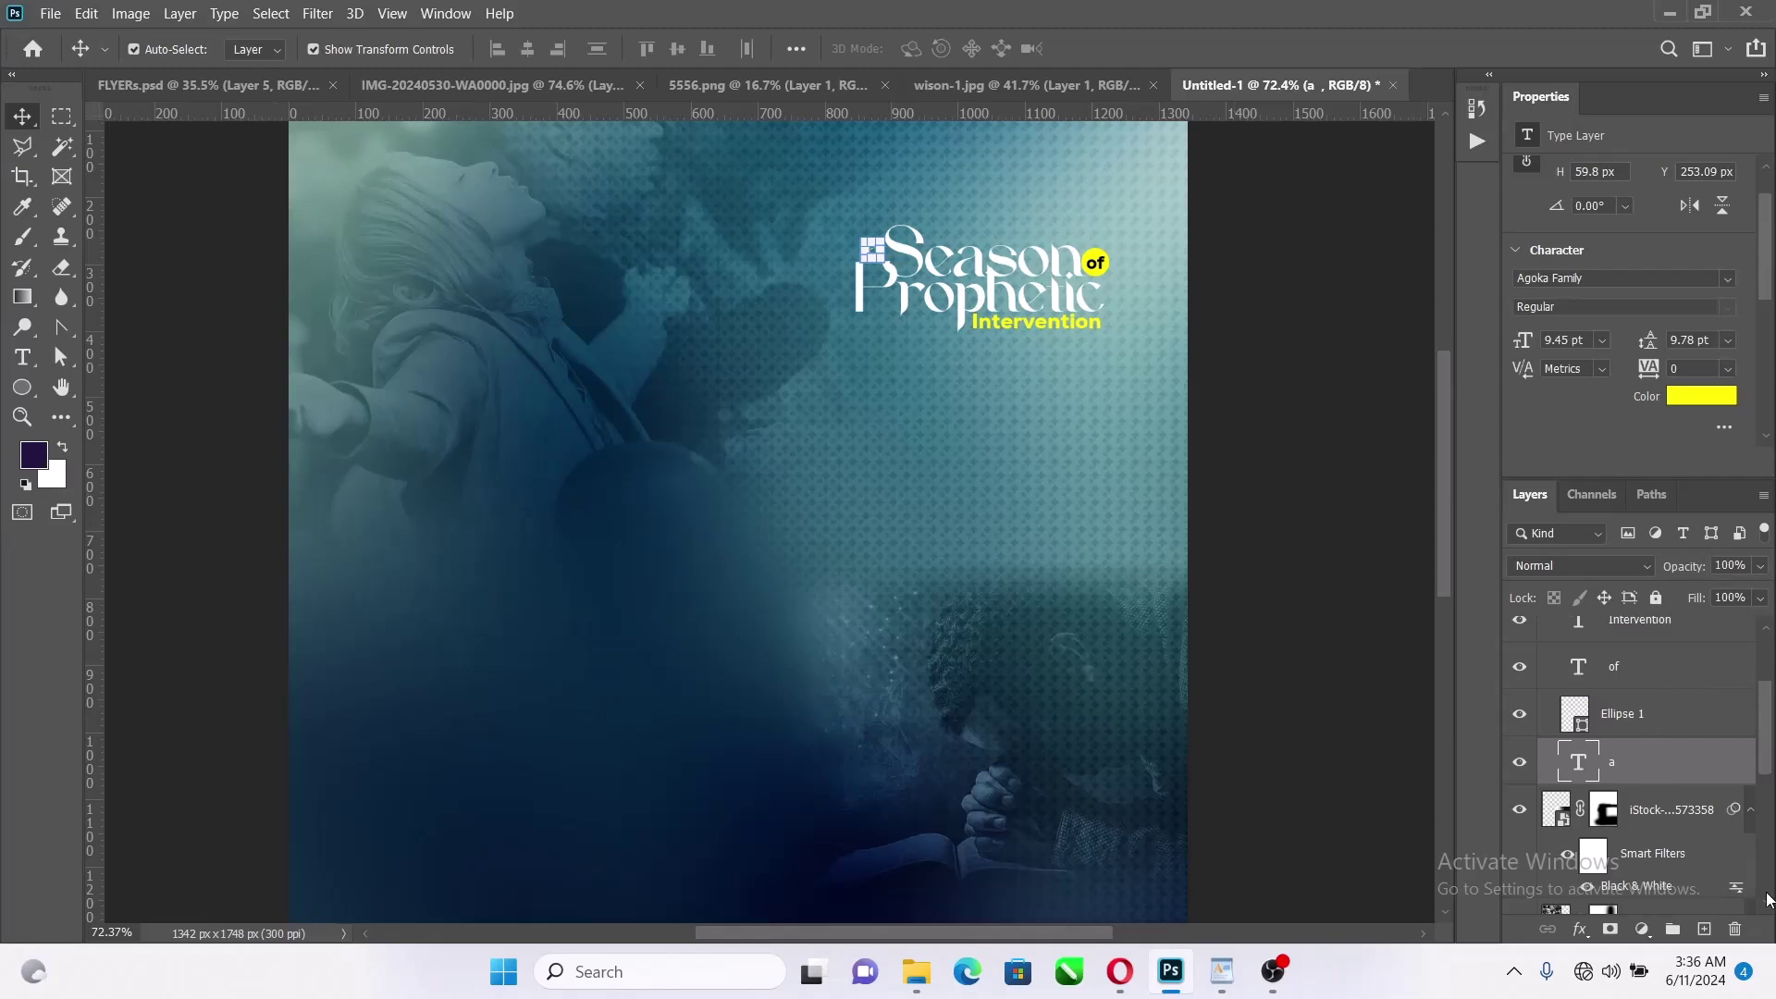
# Brush a dark teal dab on a new layer and move it behind the title
pyautogui.press('b')
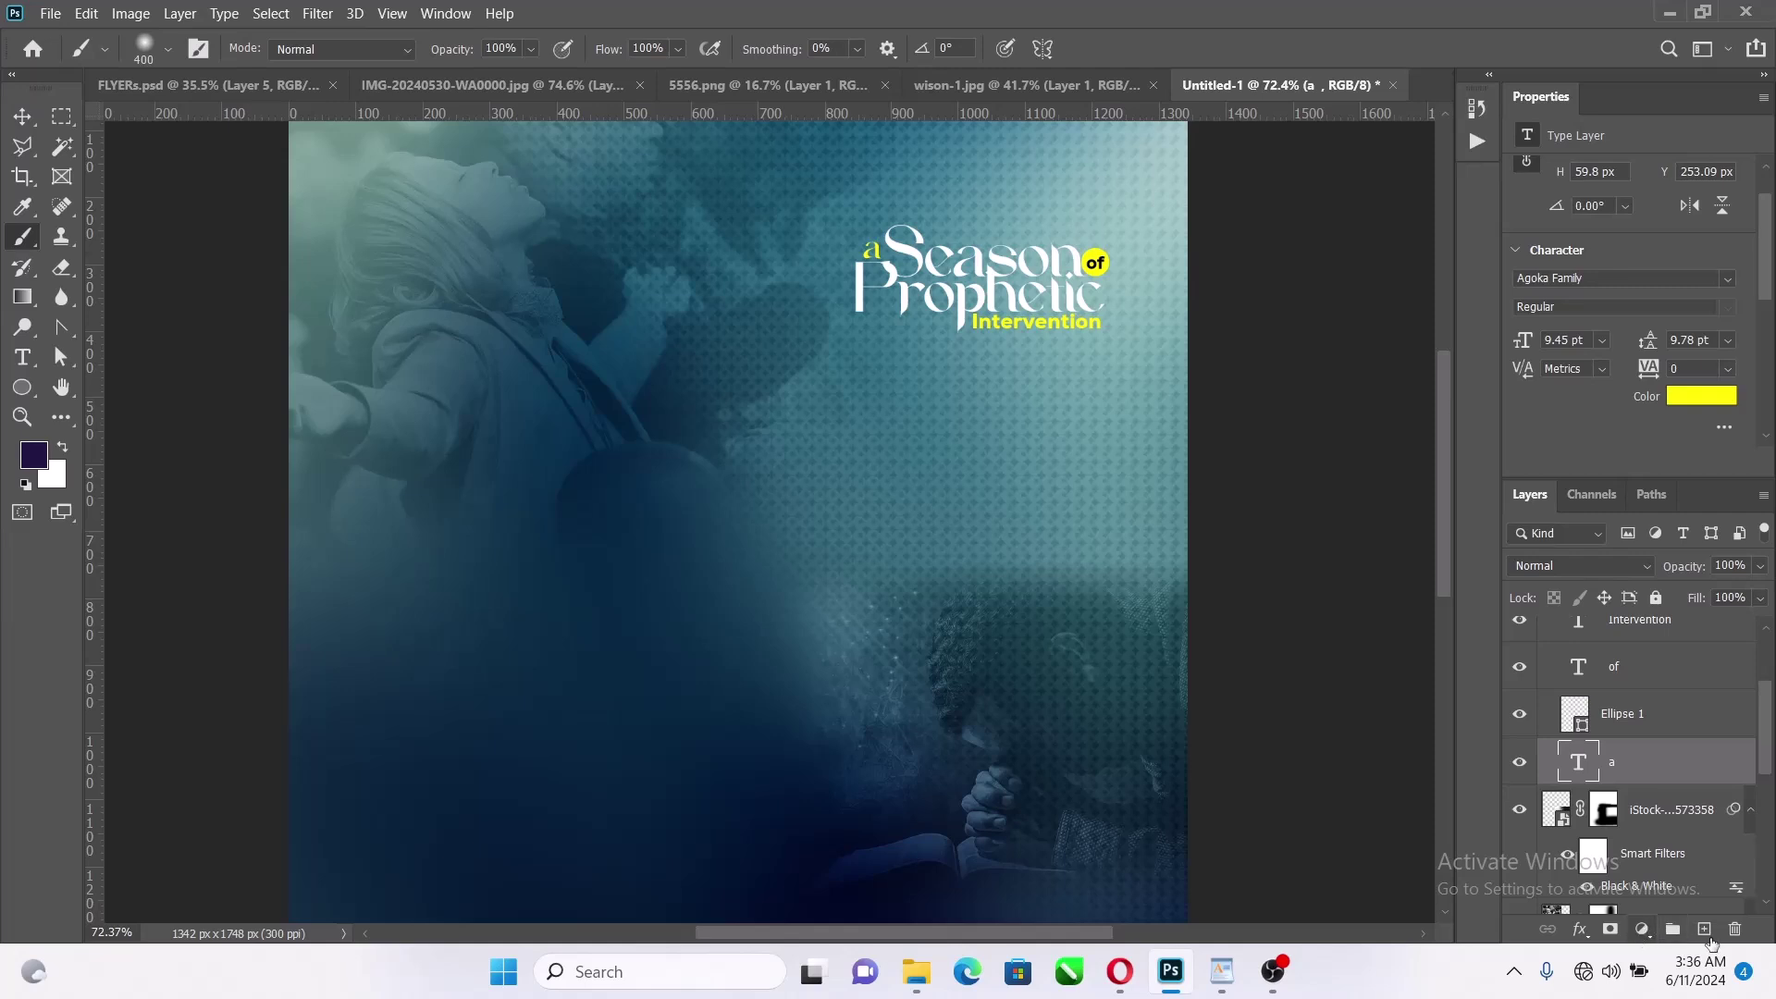
pyautogui.click(1705, 929)
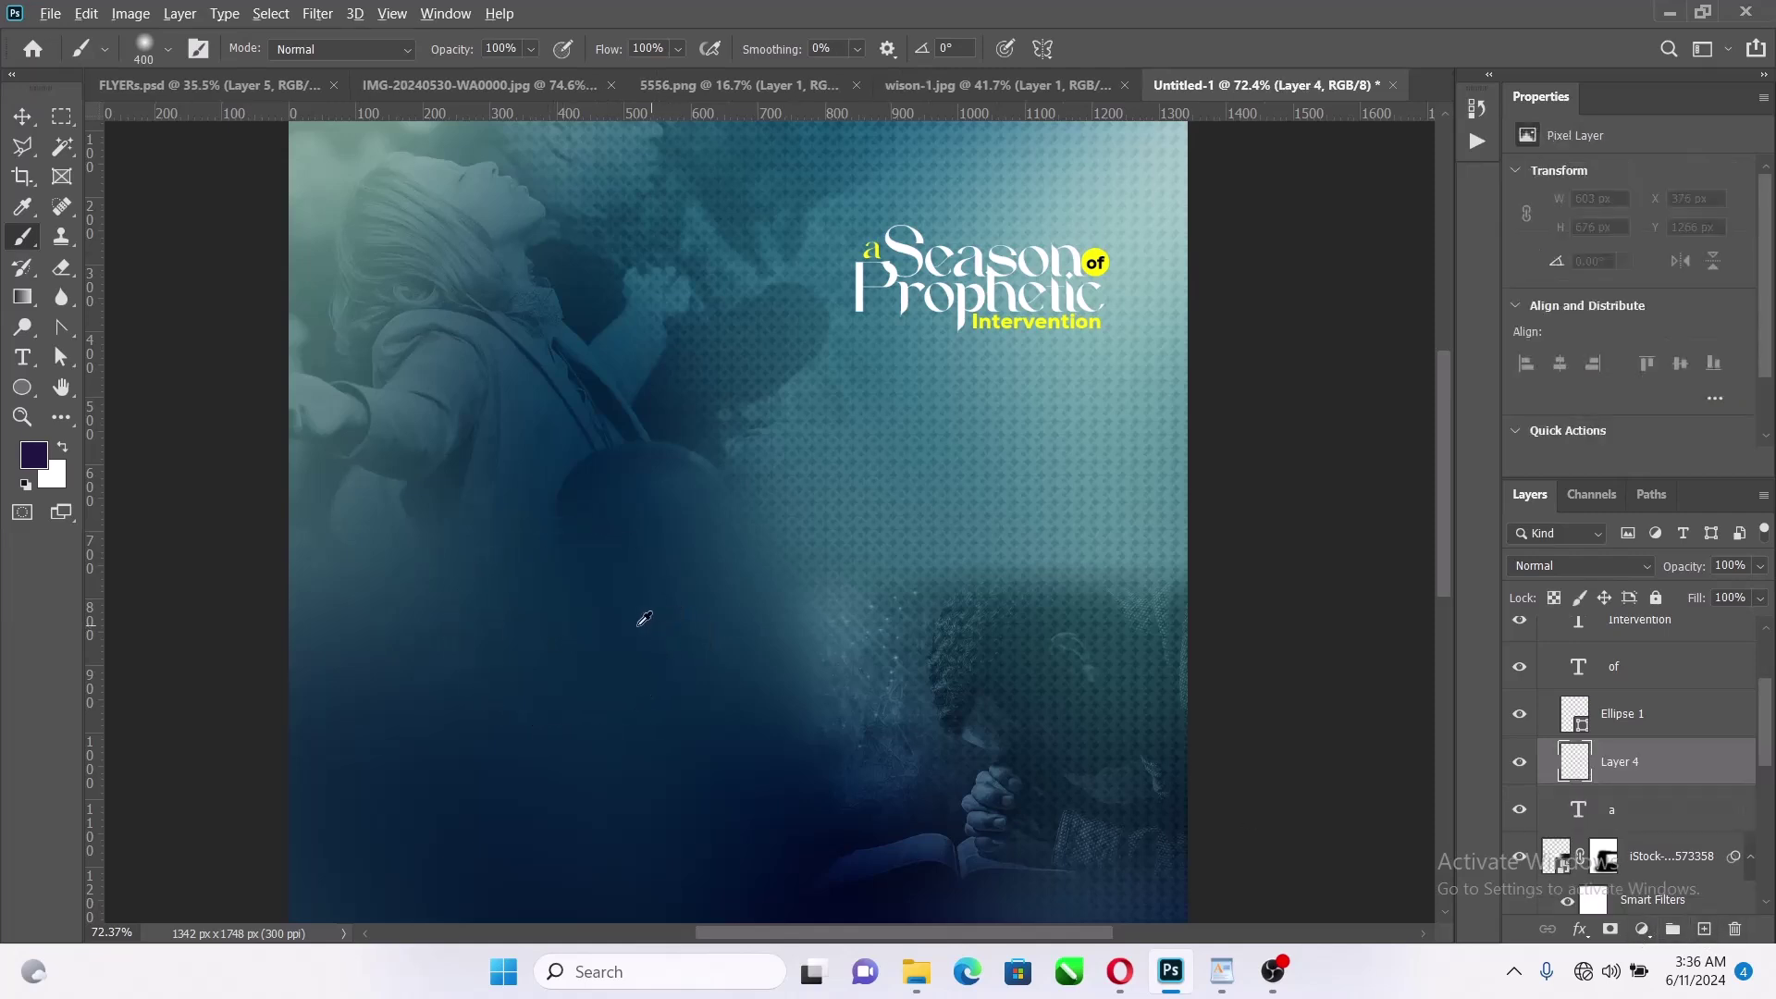
pyautogui.keyDown('alt'); pyautogui.click(656, 635); pyautogui.keyUp('alt')
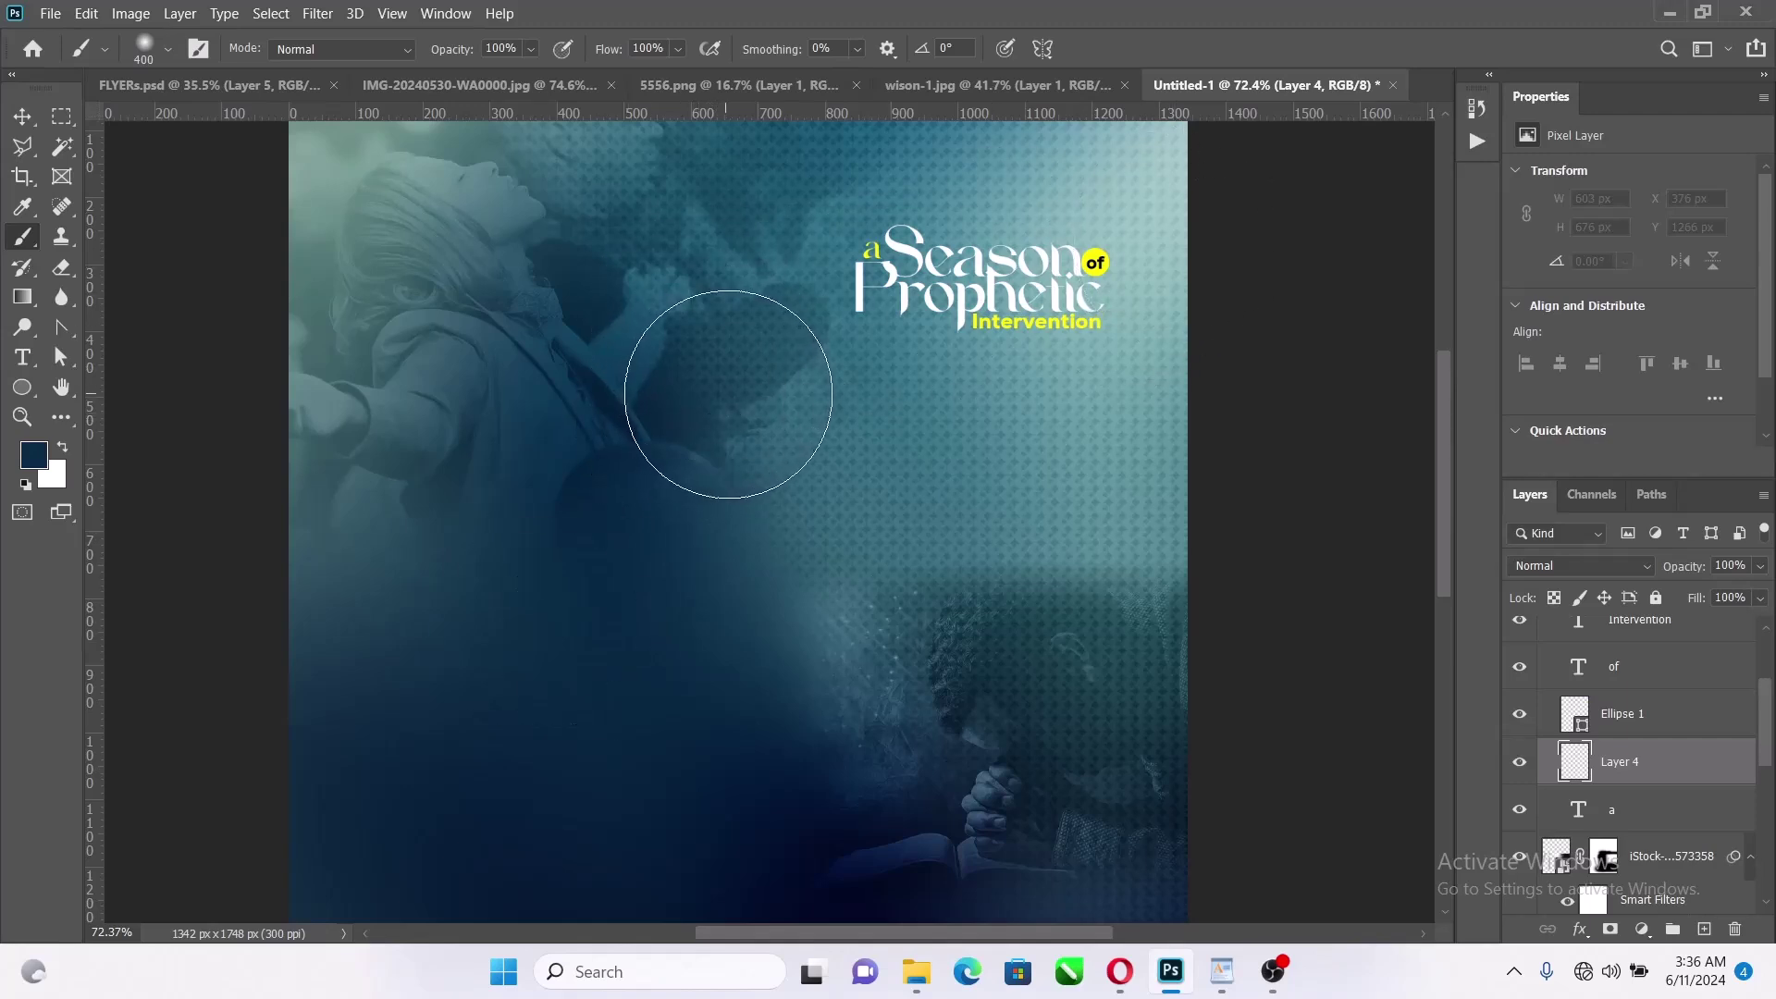
pyautogui.click(725, 396)
pyautogui.press('v')
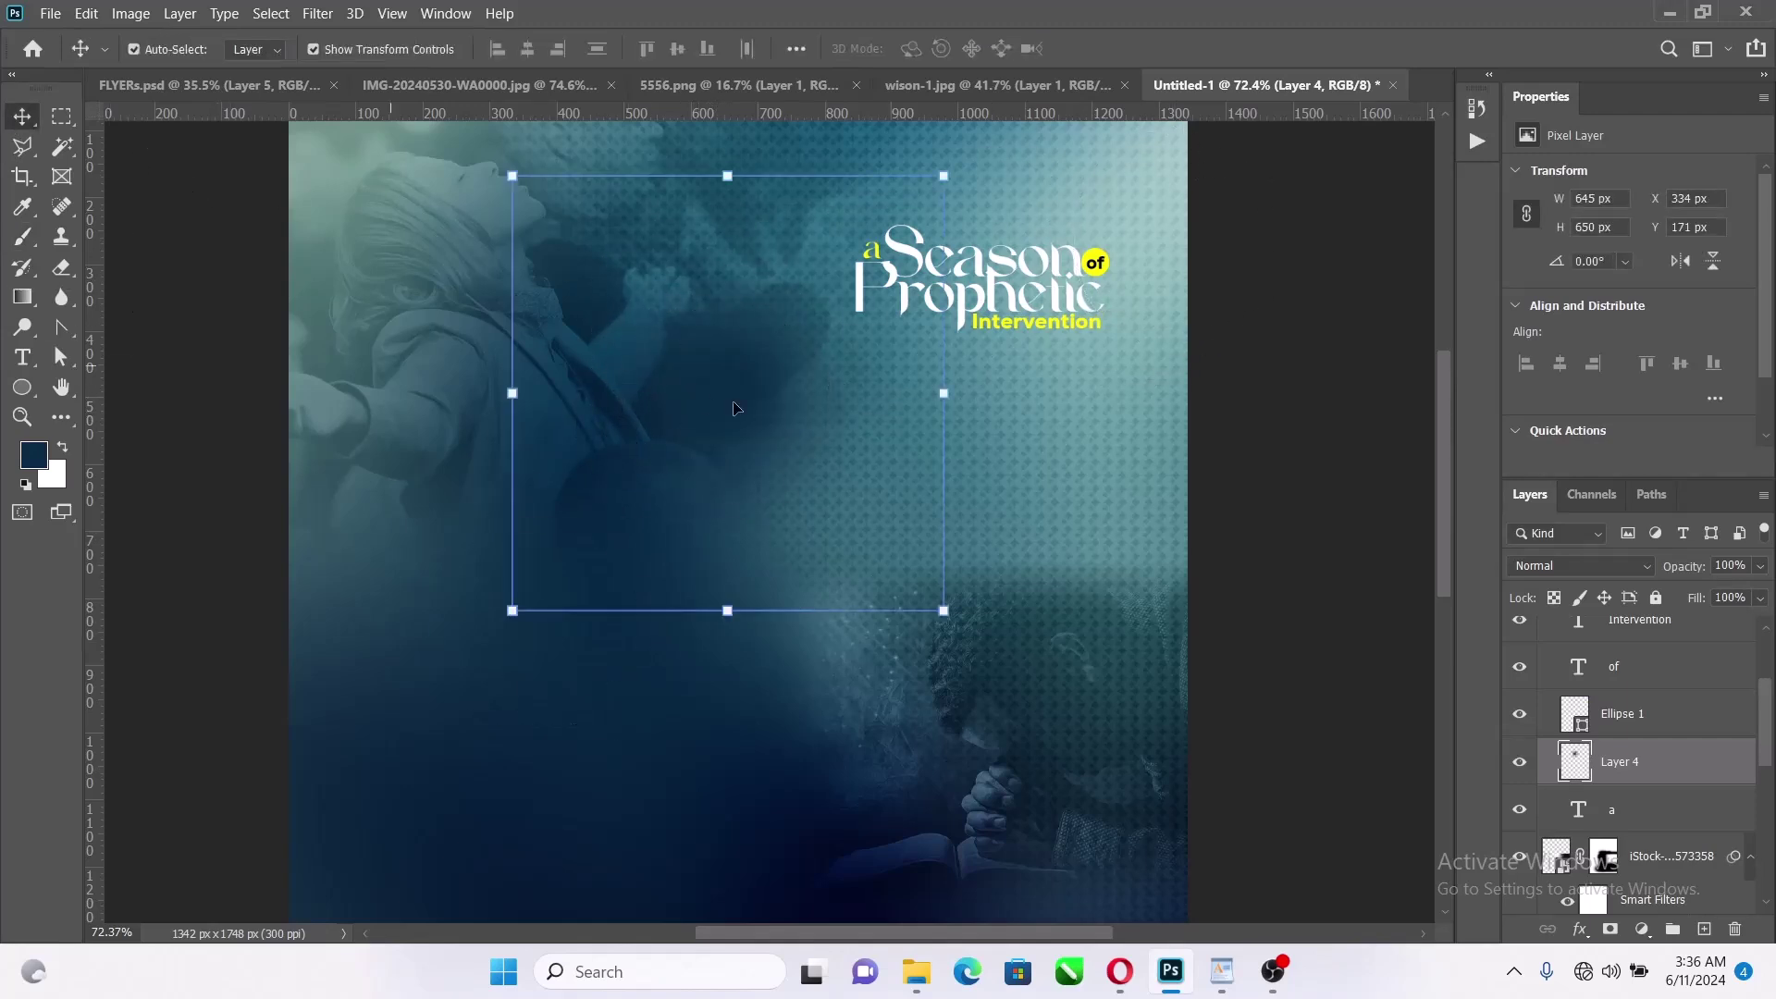
pyautogui.moveTo(569, 406); pyautogui.dragTo(971, 266)
pyautogui.hotkey('ctrl', 'z')
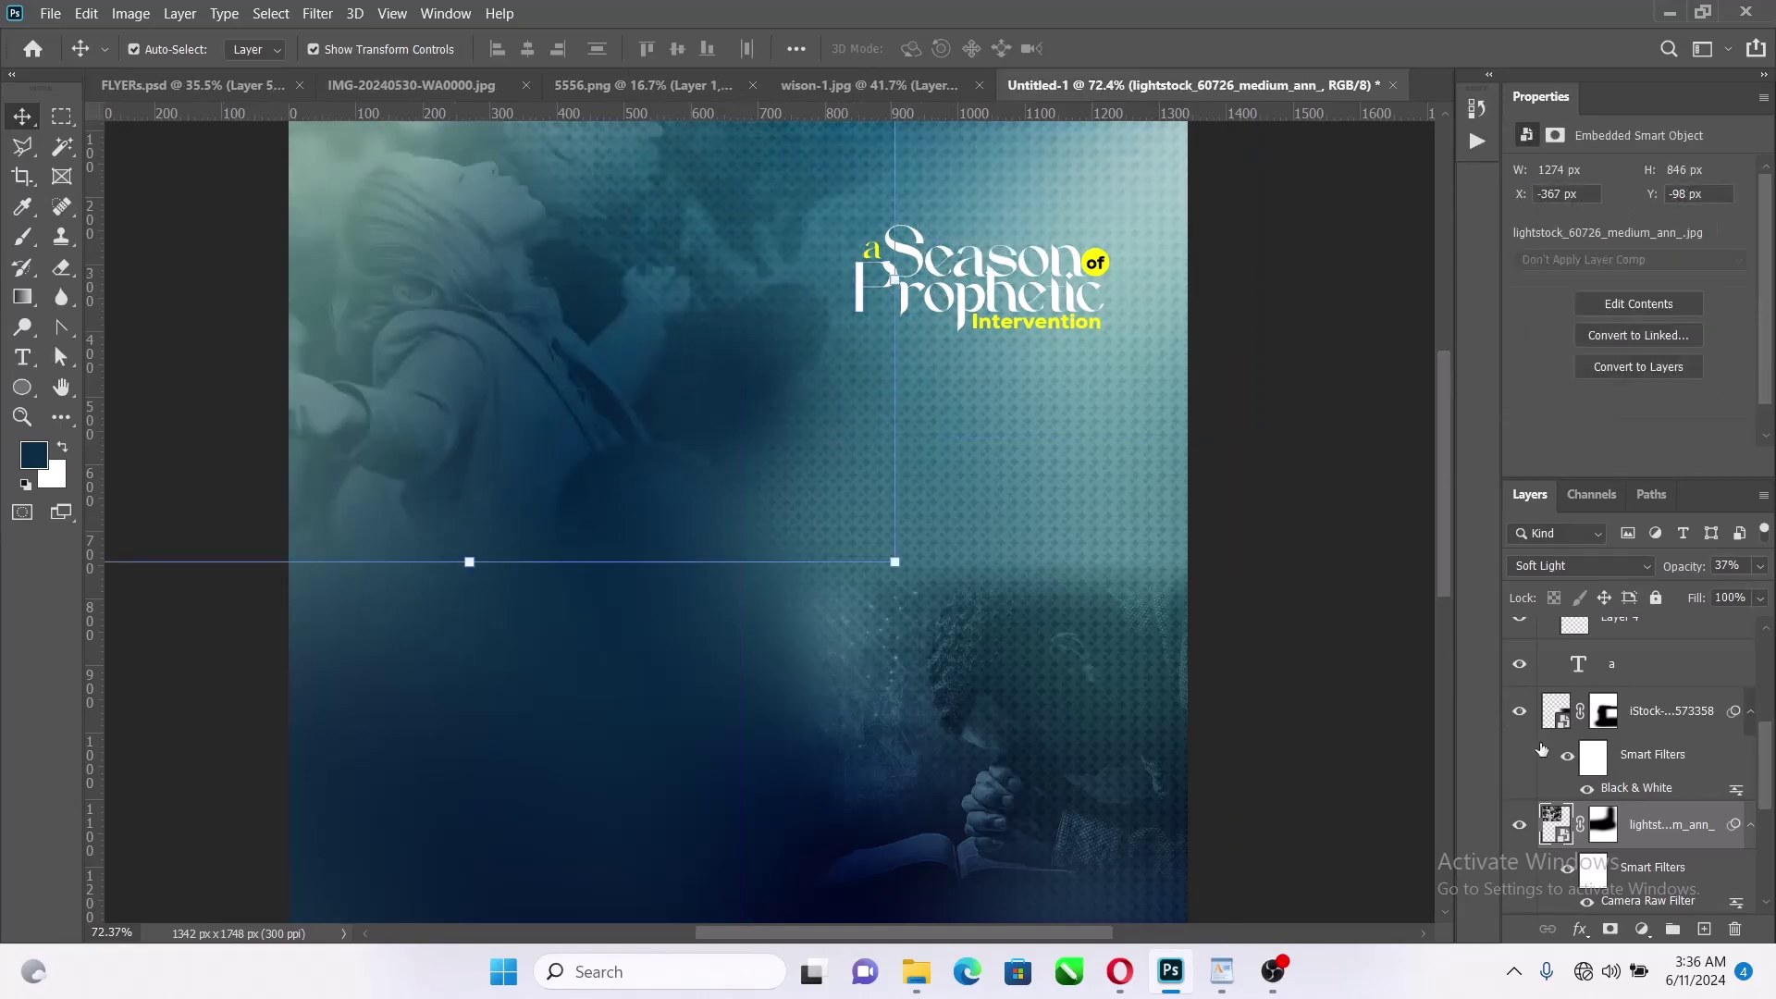
pyautogui.moveTo(695, 407)
pyautogui.mouseDown()
pyautogui.moveTo(968, 272)
pyautogui.moveTo(942, 300)
pyautogui.mouseUp()
# Stretch the dab wide to about 1049 × 471 px and place its layer beneath 'a'
pyautogui.click(1187, 280)
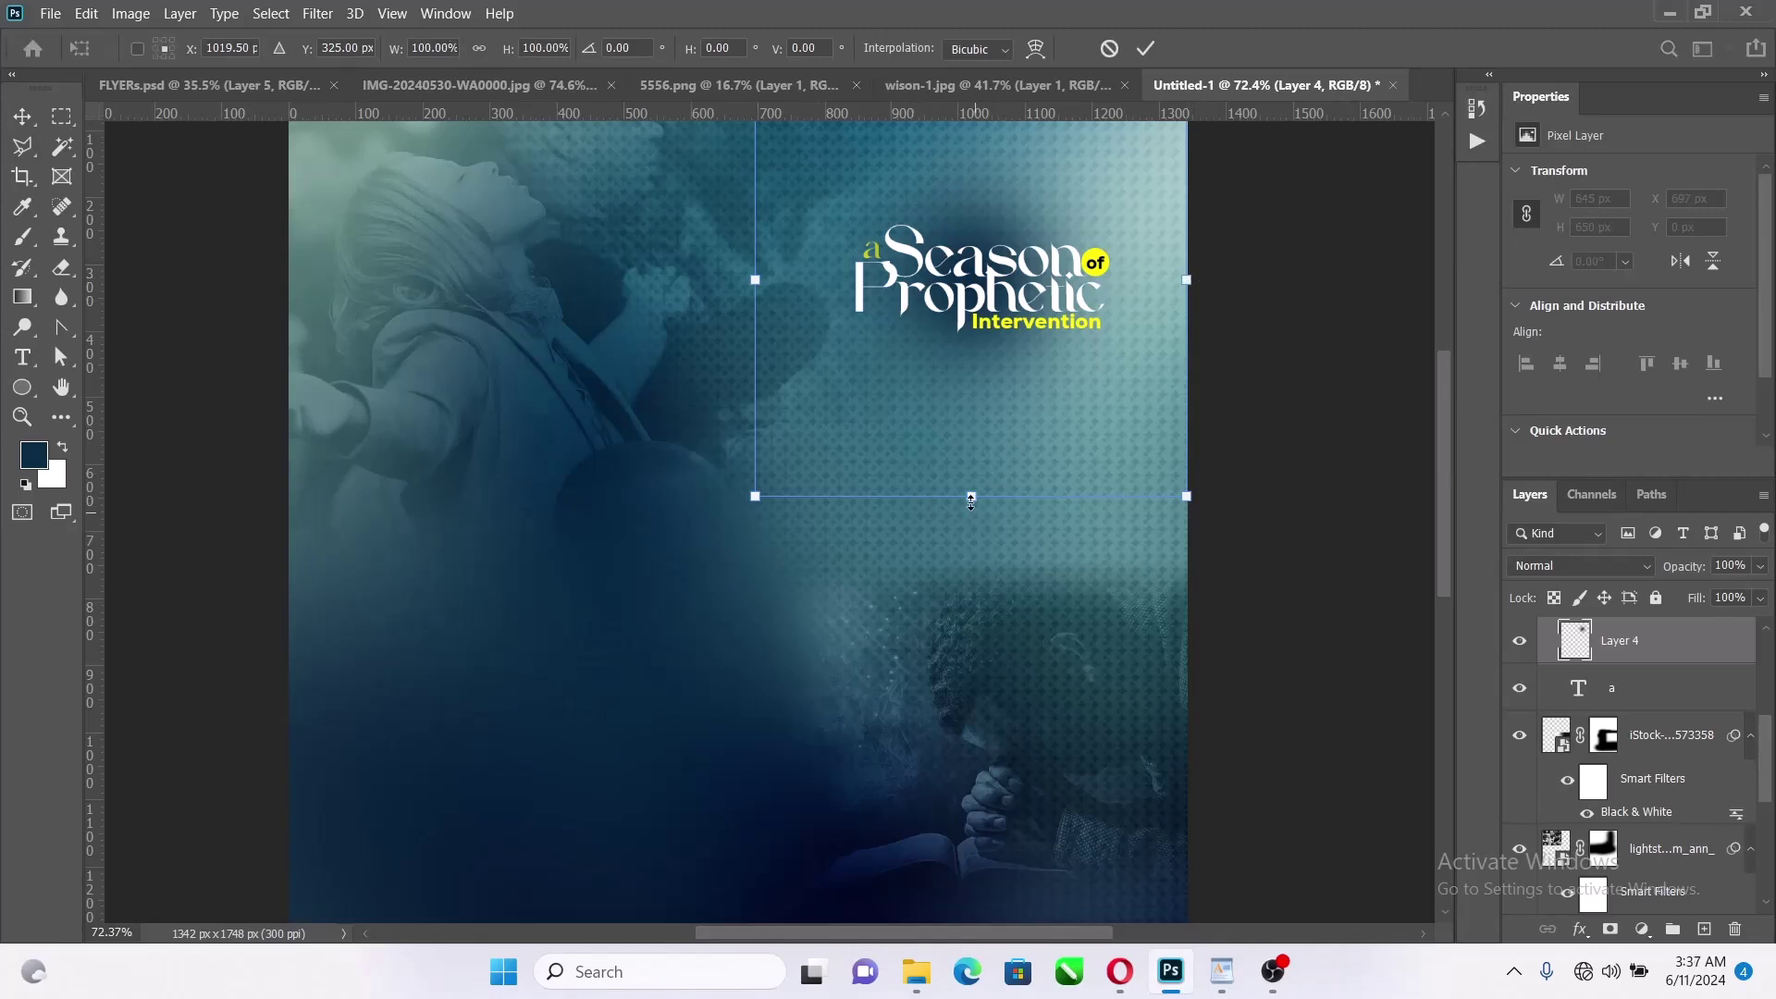
pyautogui.moveTo(970, 500); pyautogui.dragTo(1000, 399)
pyautogui.moveTo(1189, 280); pyautogui.dragTo(1274, 278)
pyautogui.moveTo(1015, 401); pyautogui.dragTo(1013, 442)
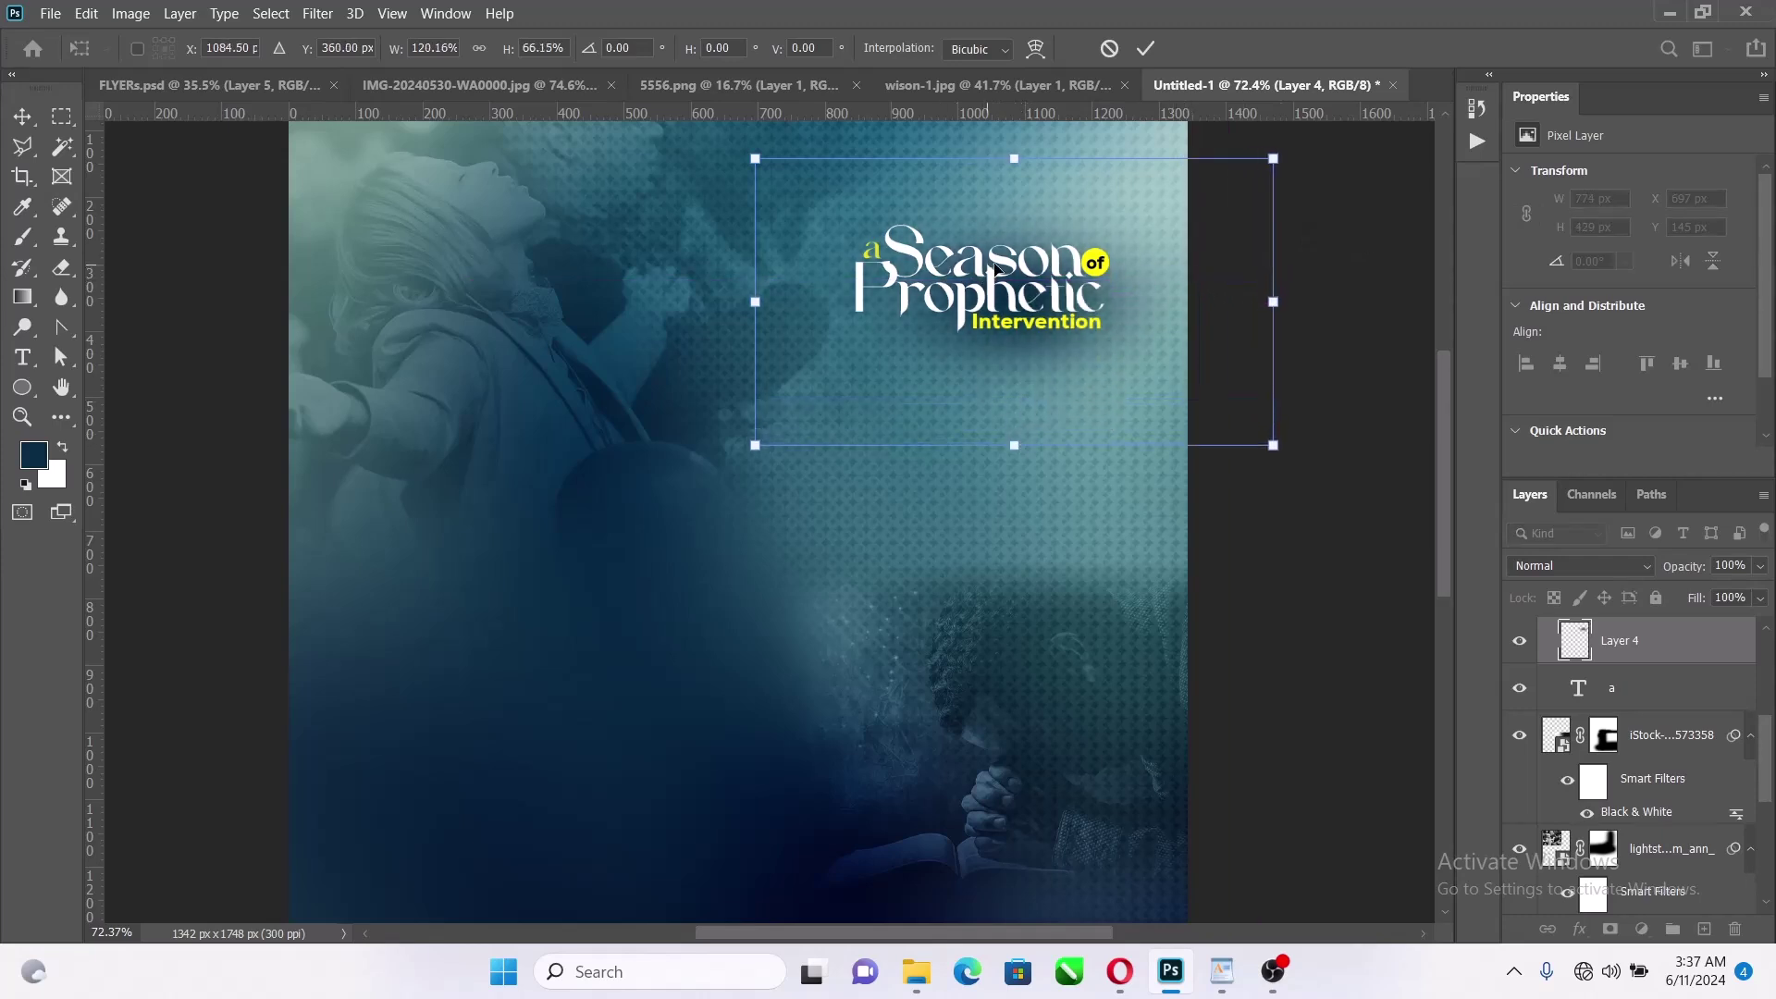
pyautogui.moveTo(996, 257); pyautogui.dragTo(963, 235)
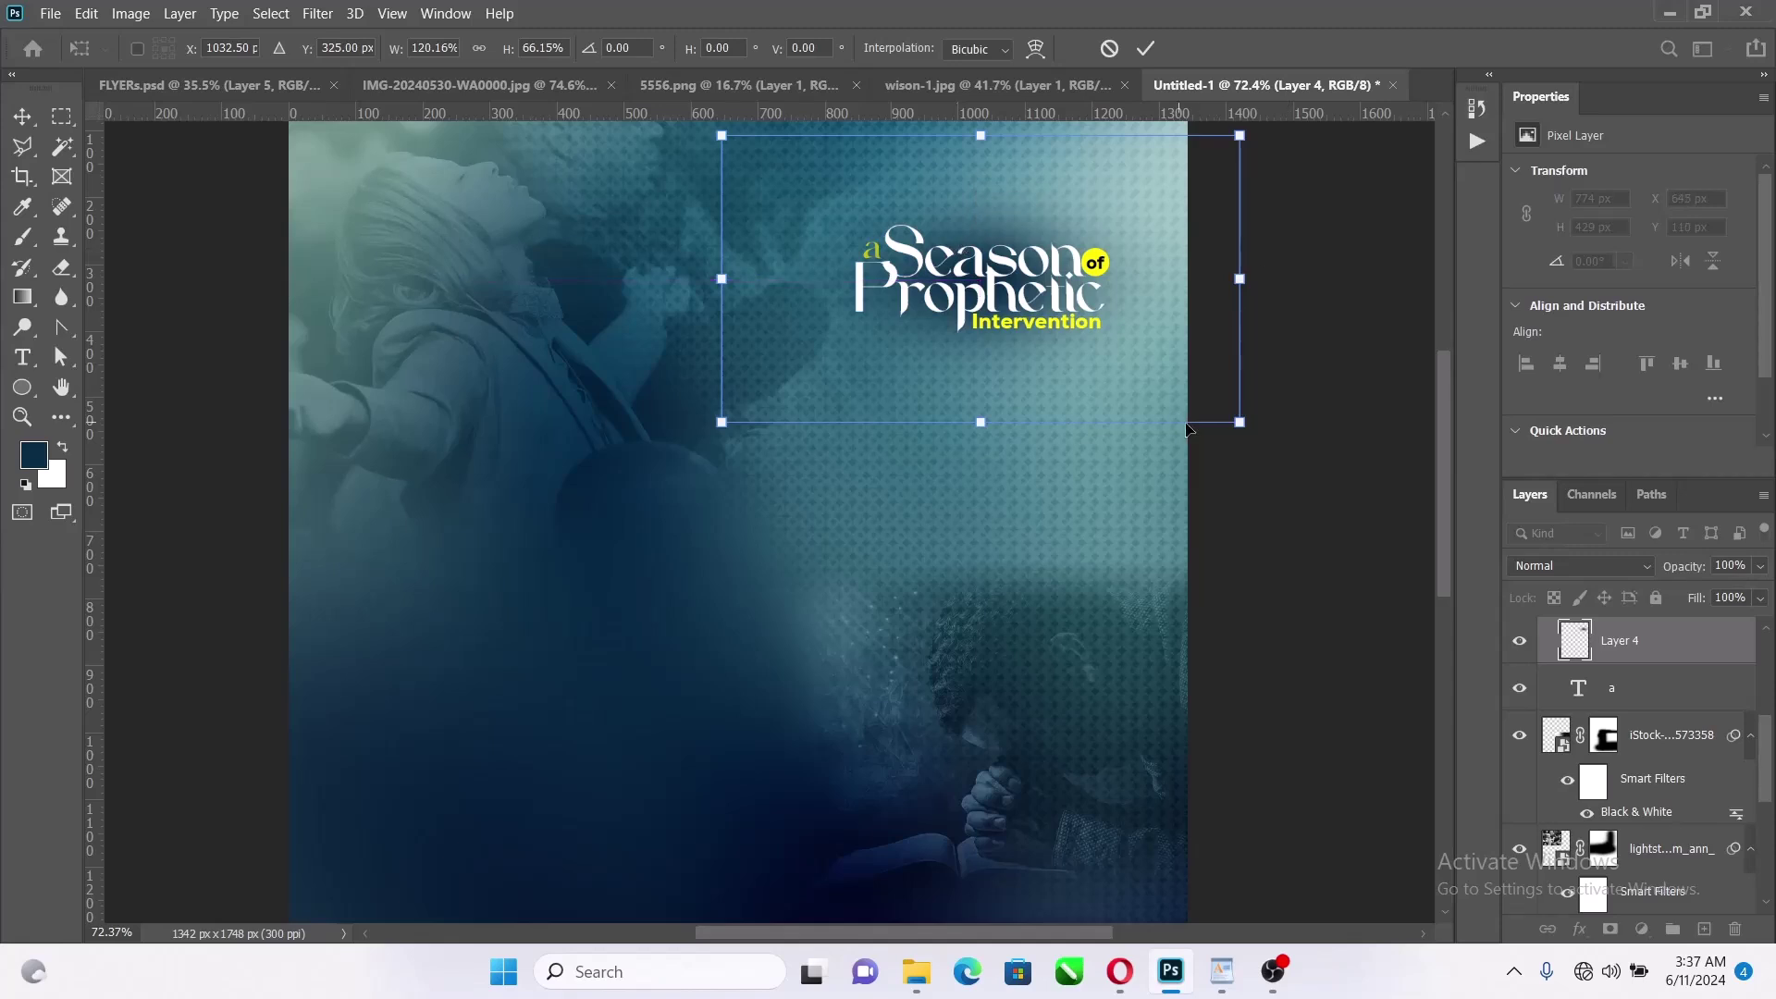
pyautogui.moveTo(1239, 424); pyautogui.dragTo(1305, 451)
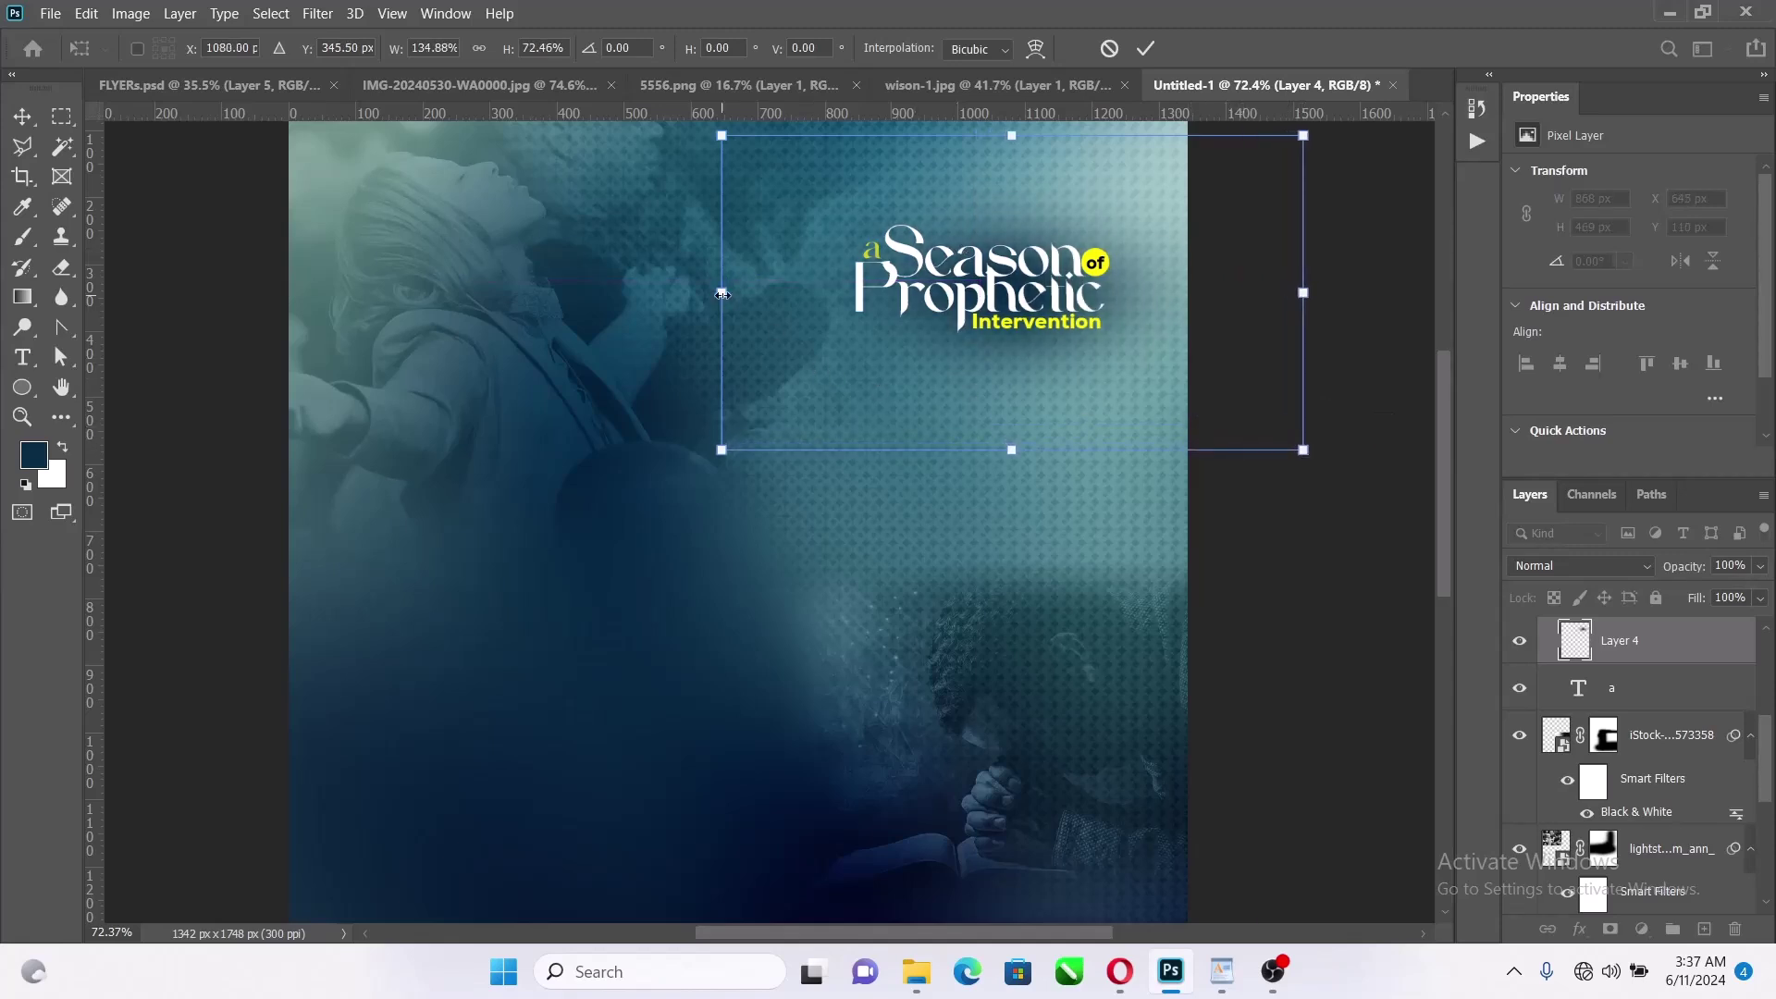
pyautogui.moveTo(721, 288)
pyautogui.mouseDown()
pyautogui.moveTo(682, 271)
pyautogui.moveTo(707, 272)
pyautogui.mouseUp()
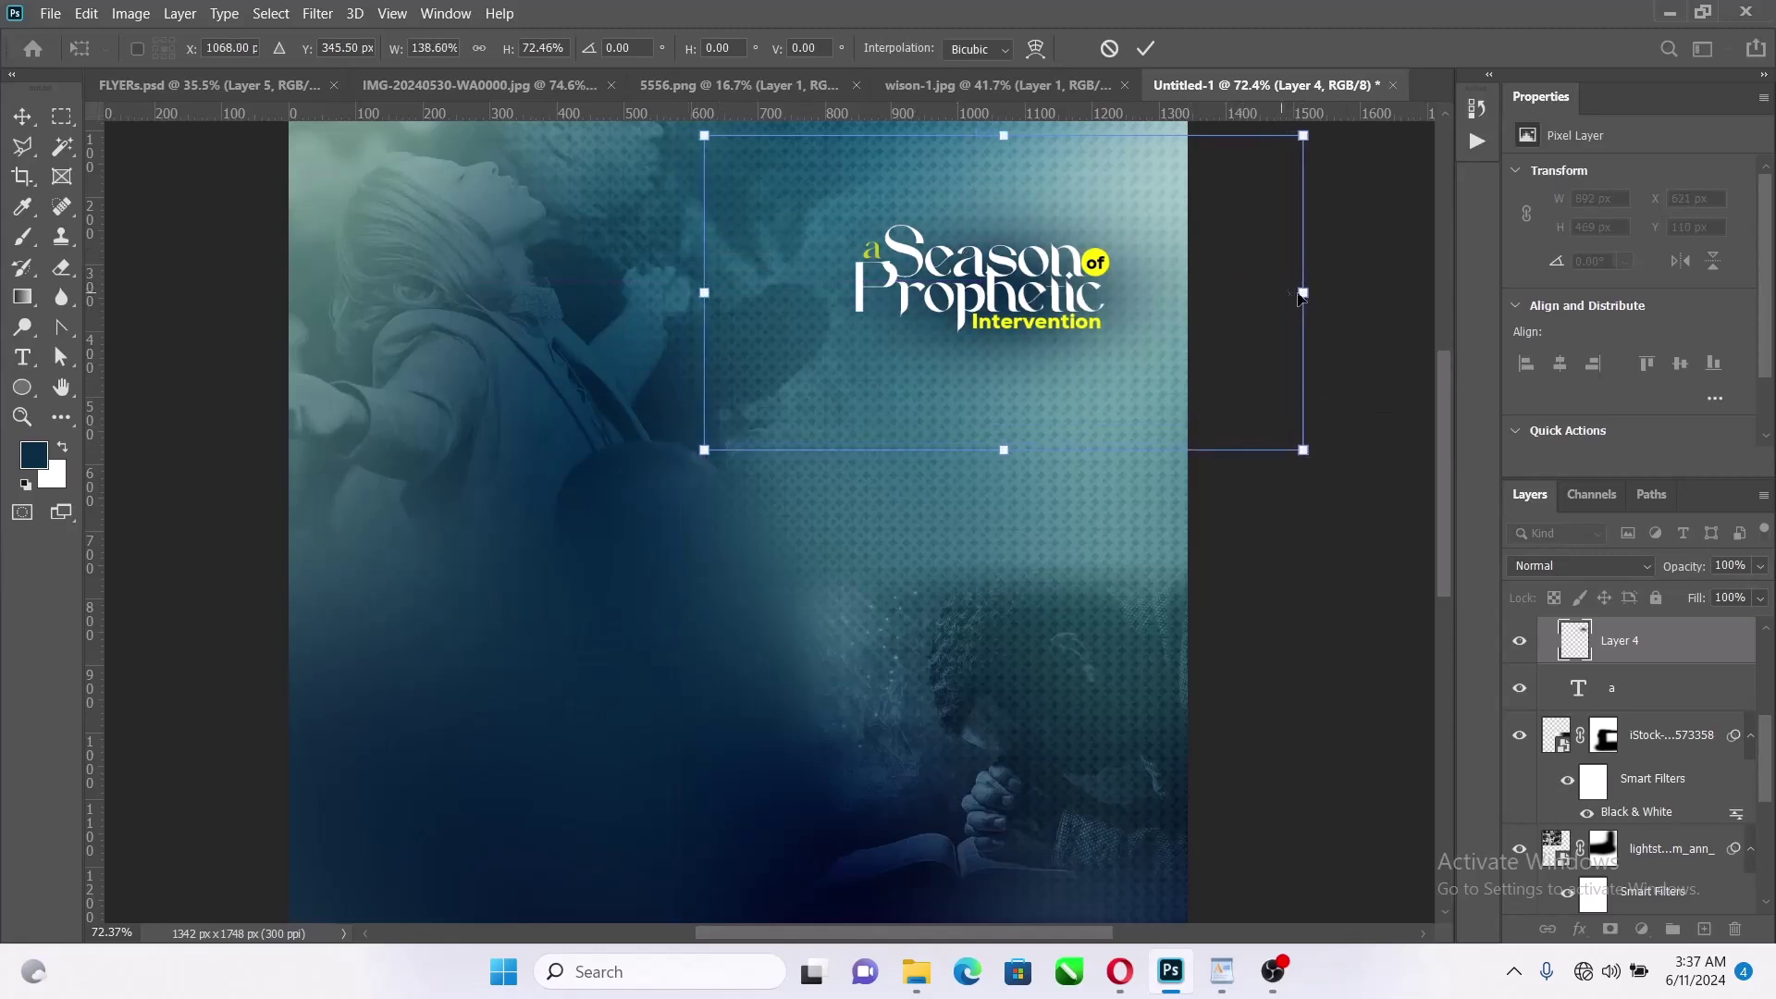
pyautogui.moveTo(1300, 294); pyautogui.dragTo(1356, 293)
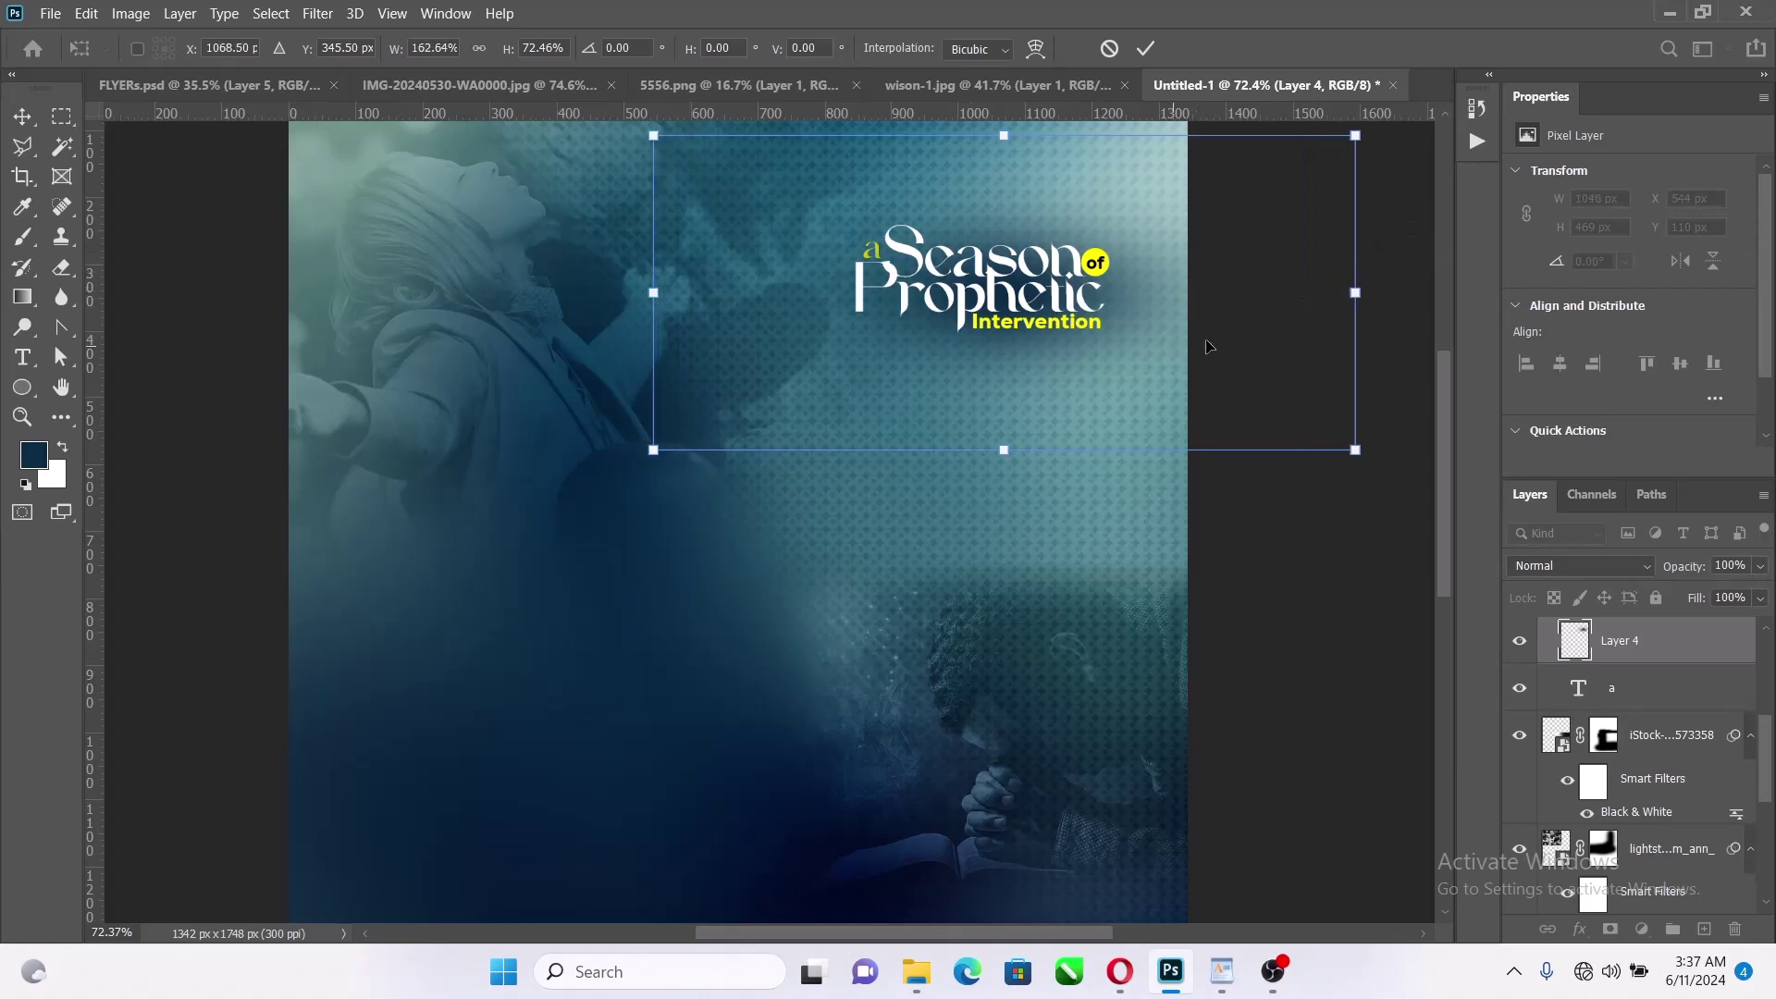
pyautogui.click(1158, 47)
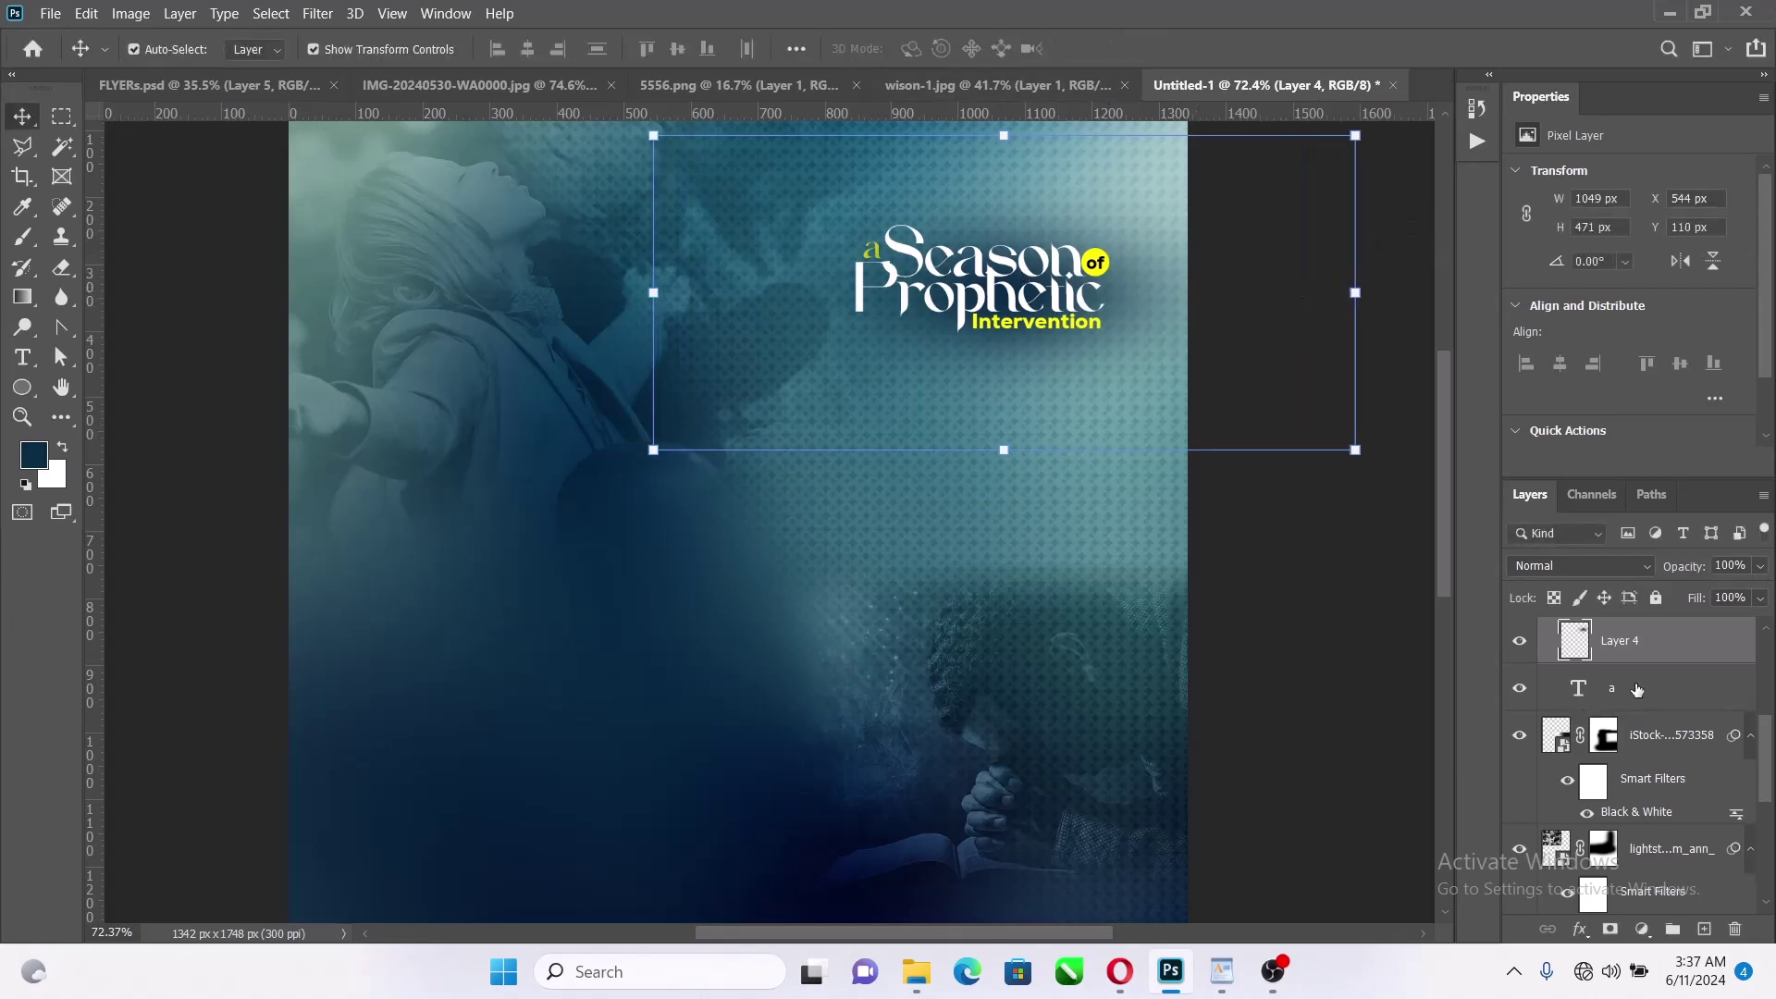
pyautogui.scroll(2, 1637, 721)
pyautogui.moveTo(1637, 731); pyautogui.dragTo(1658, 765)
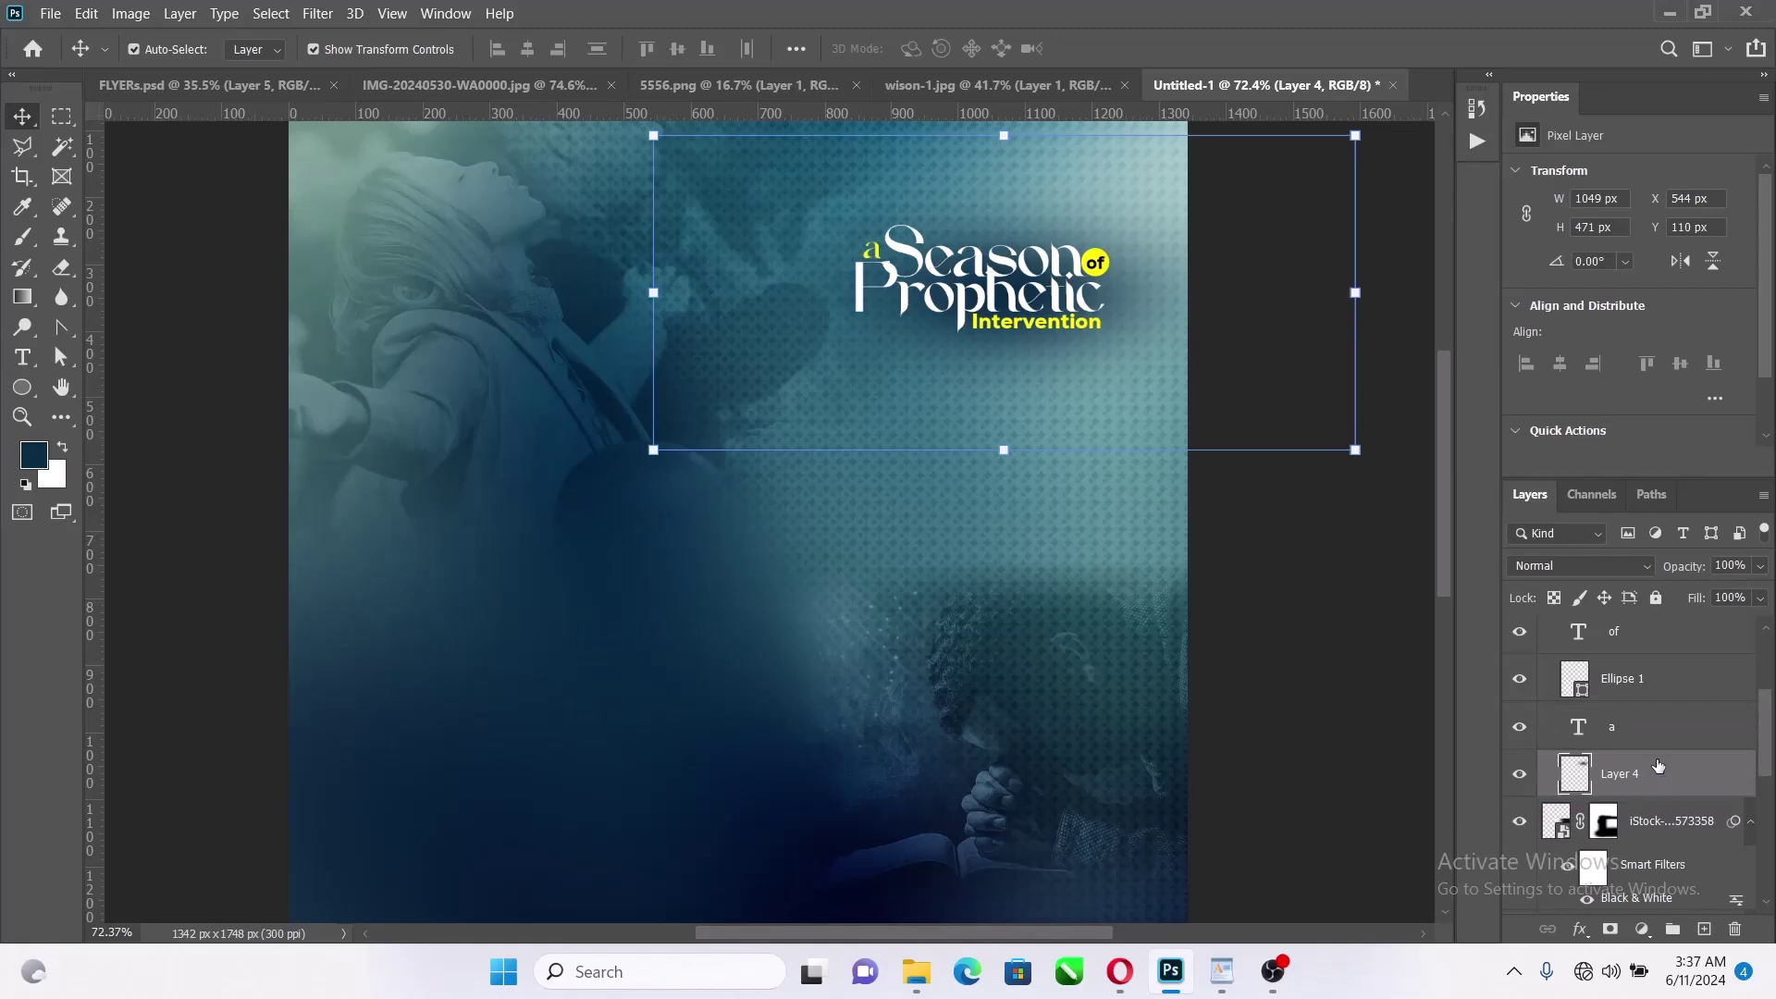
# Add a Drop Shadow layer style to the Season text layer
pyautogui.scroll(2, 1634, 740)
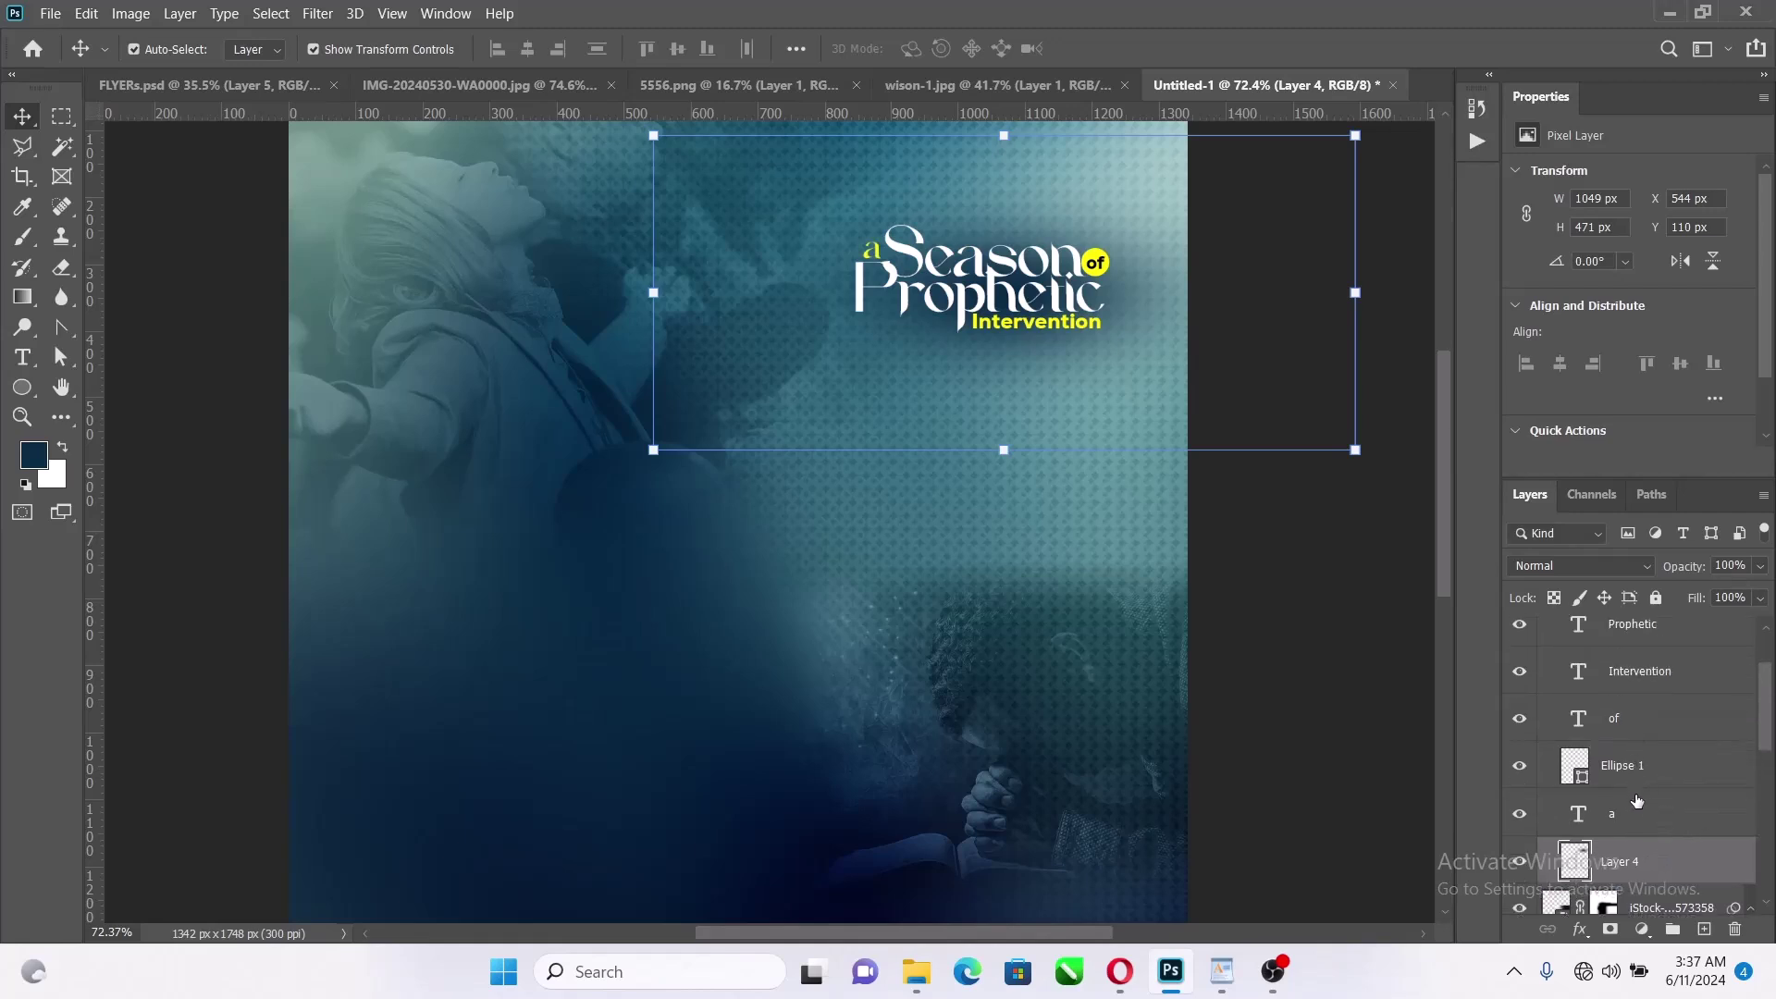
pyautogui.click(1646, 824)
pyautogui.rightClick(1646, 823)
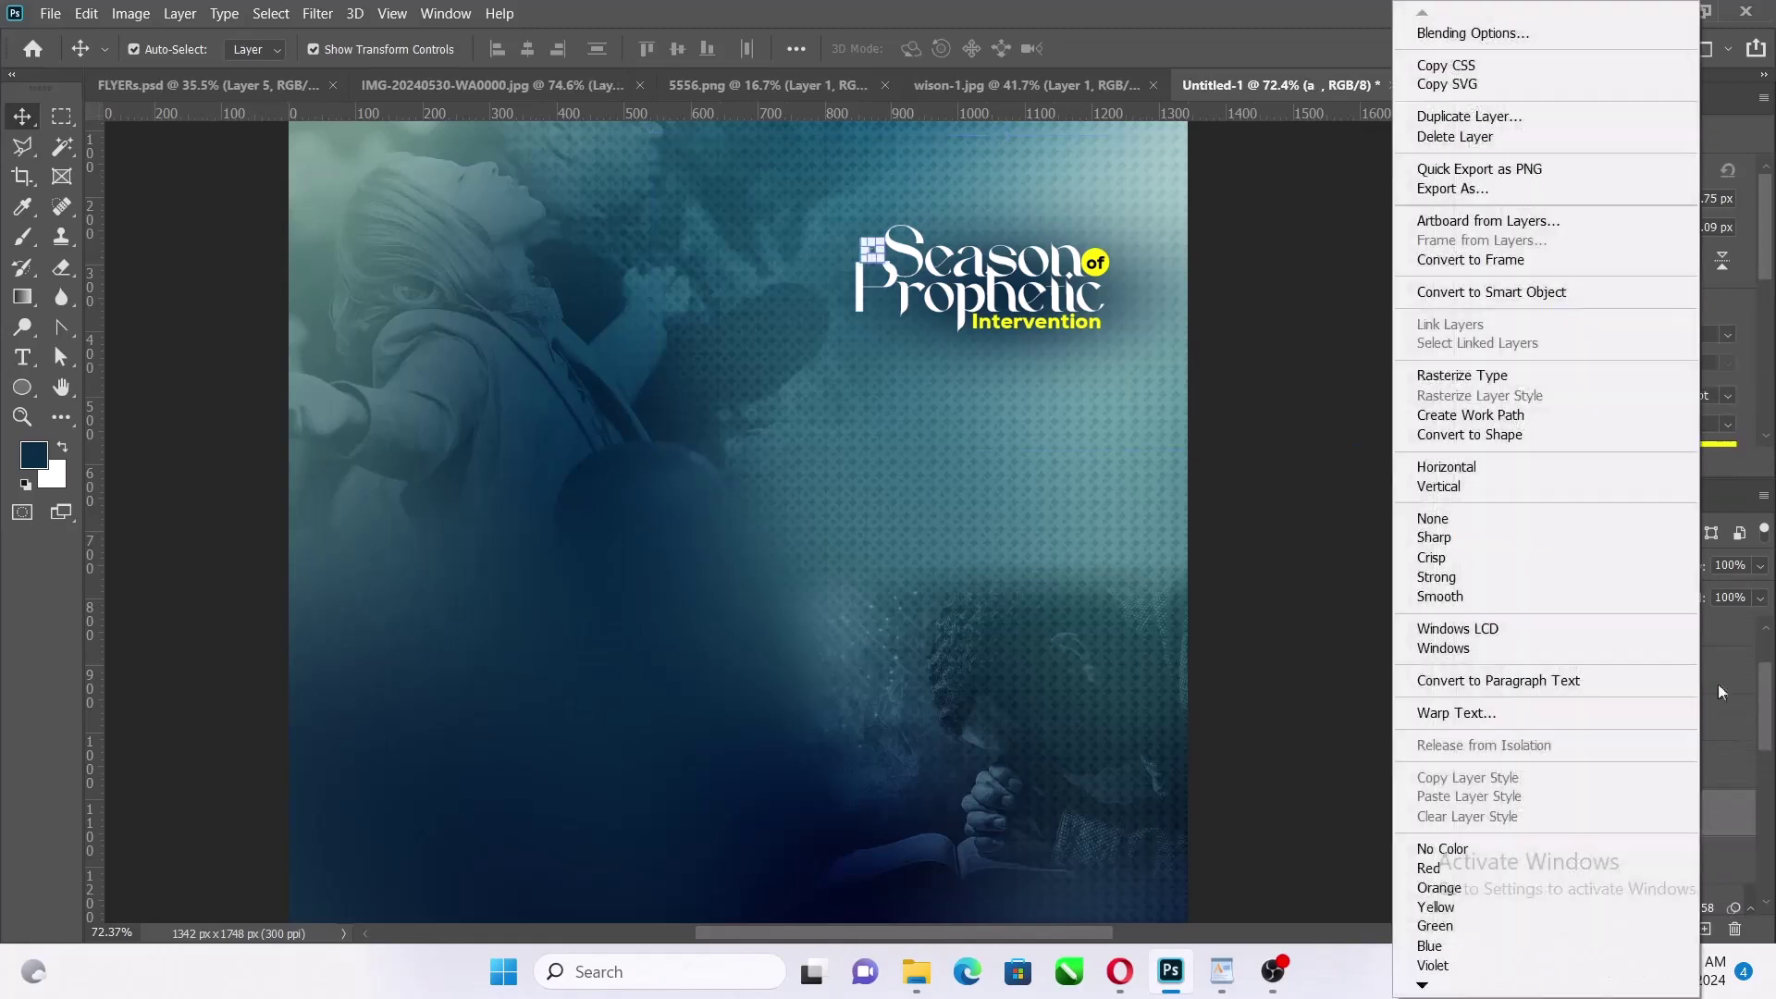
pyautogui.press('Escape')
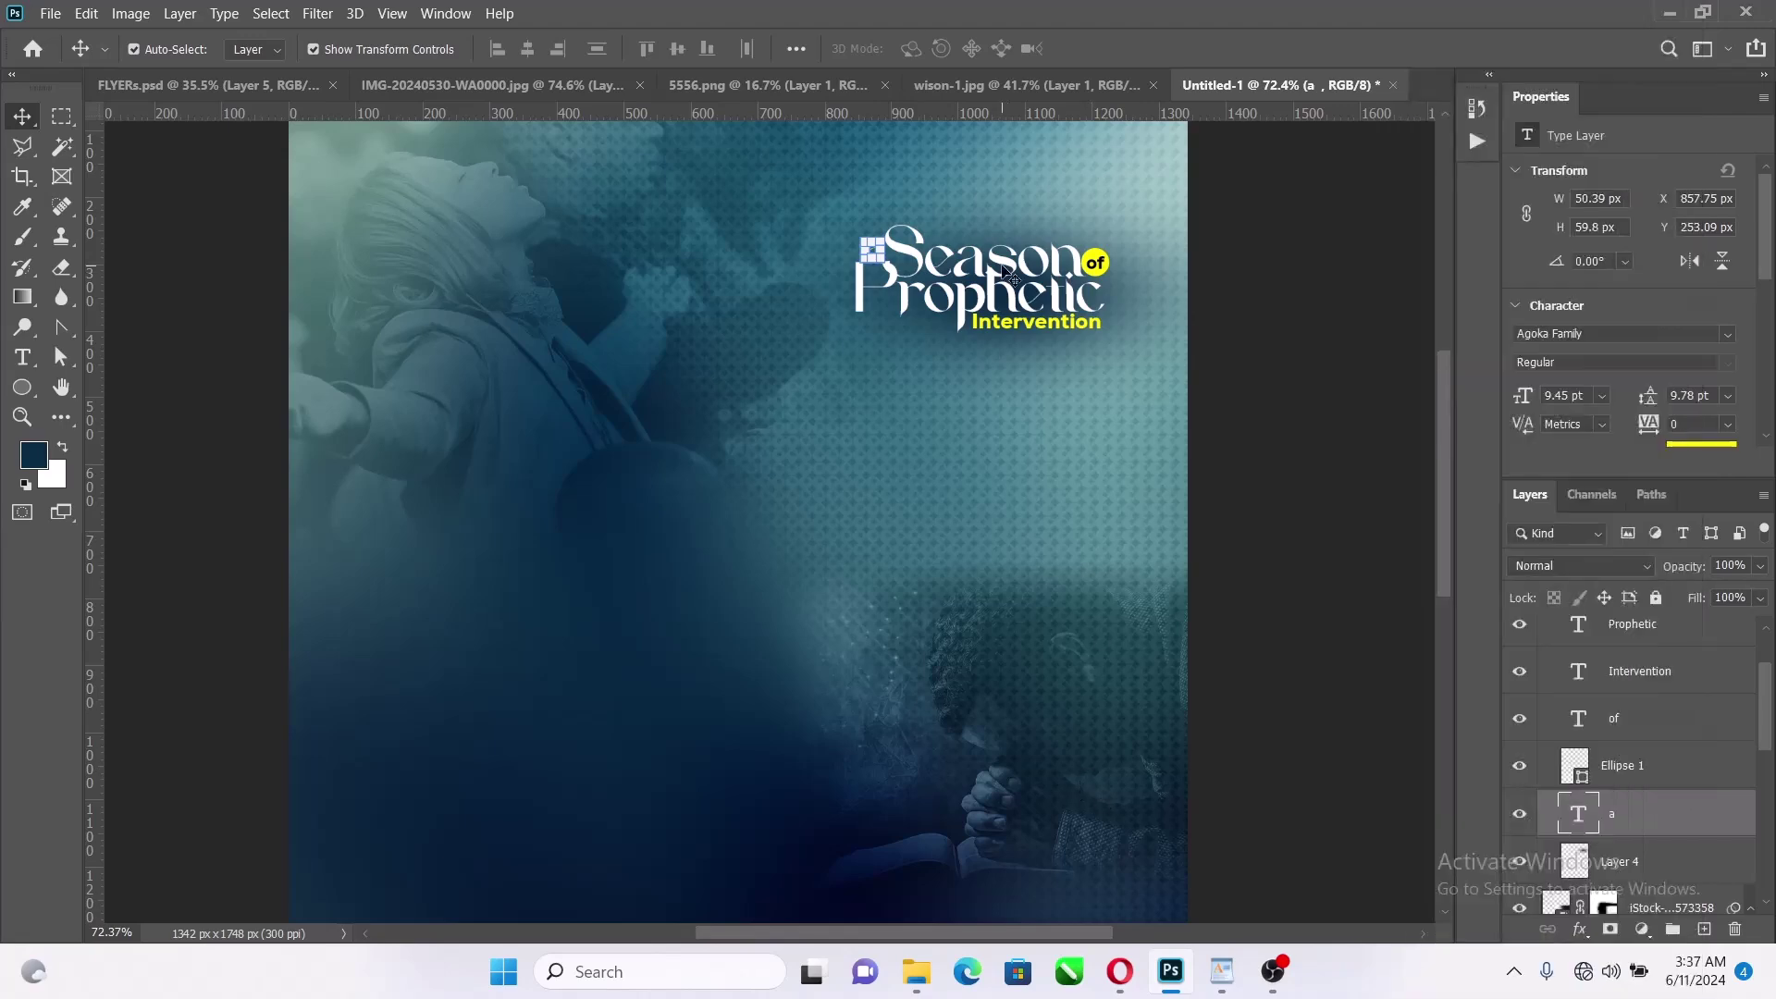
pyautogui.click(1633, 648)
pyautogui.rightClick(1633, 651)
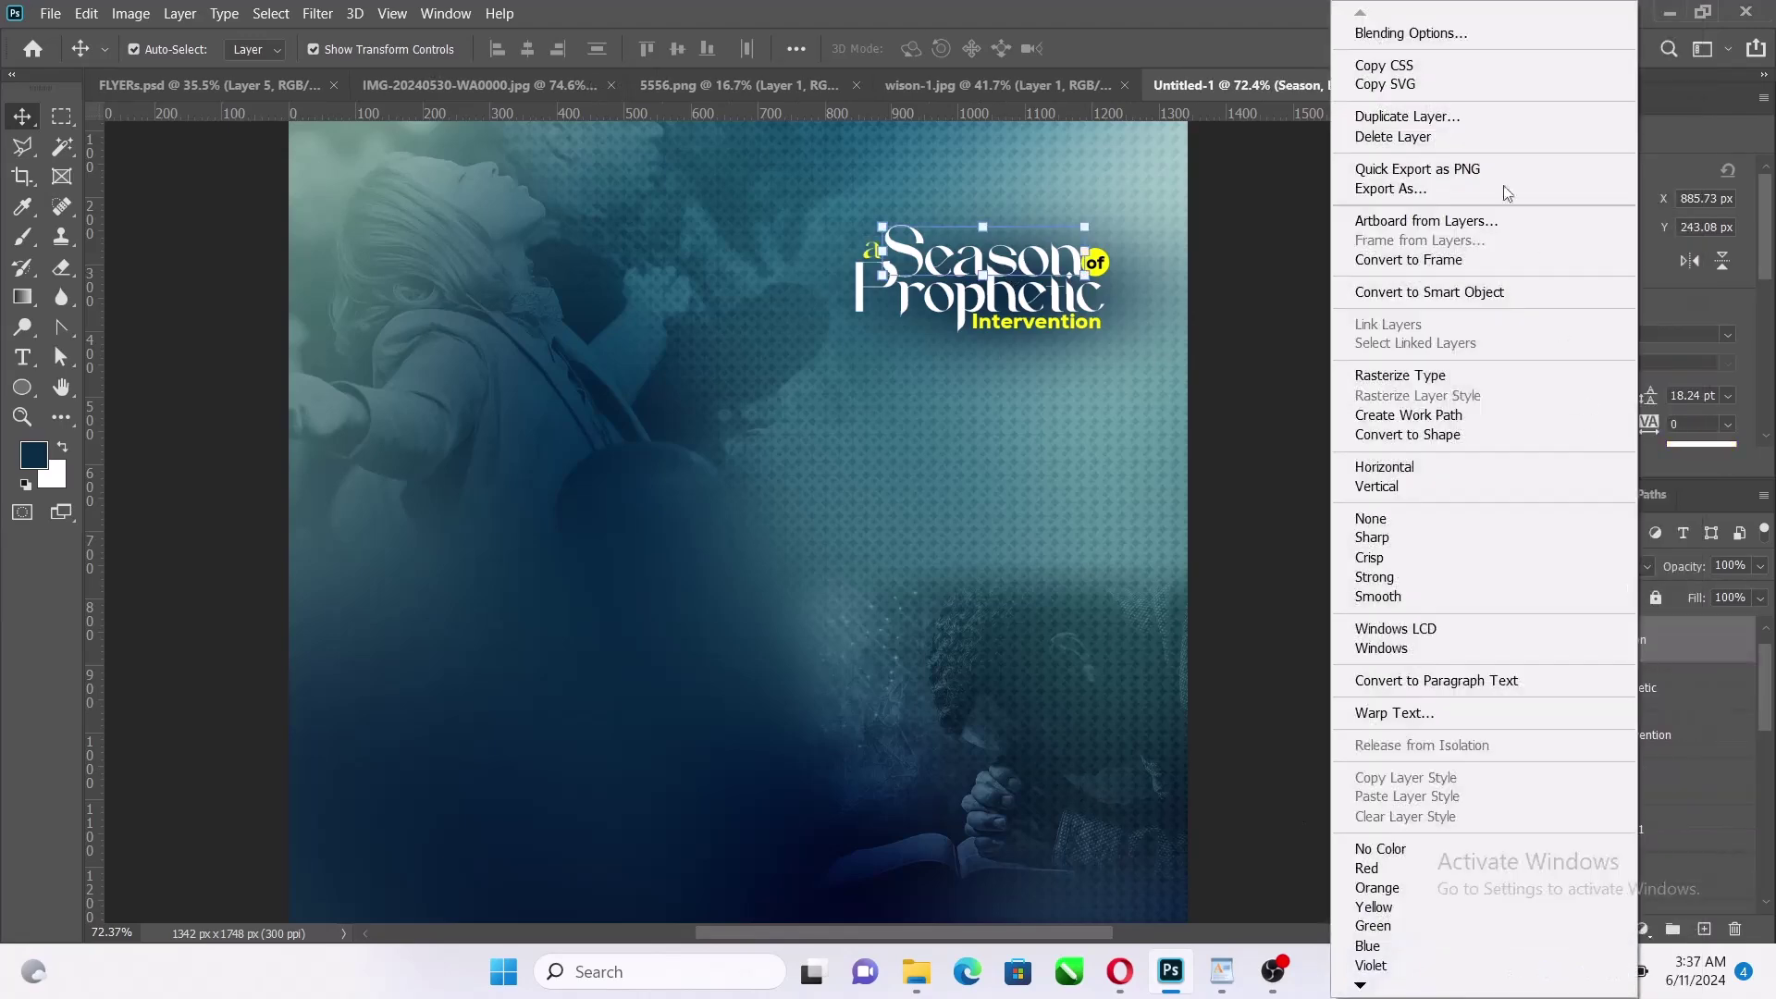
pyautogui.click(1462, 35)
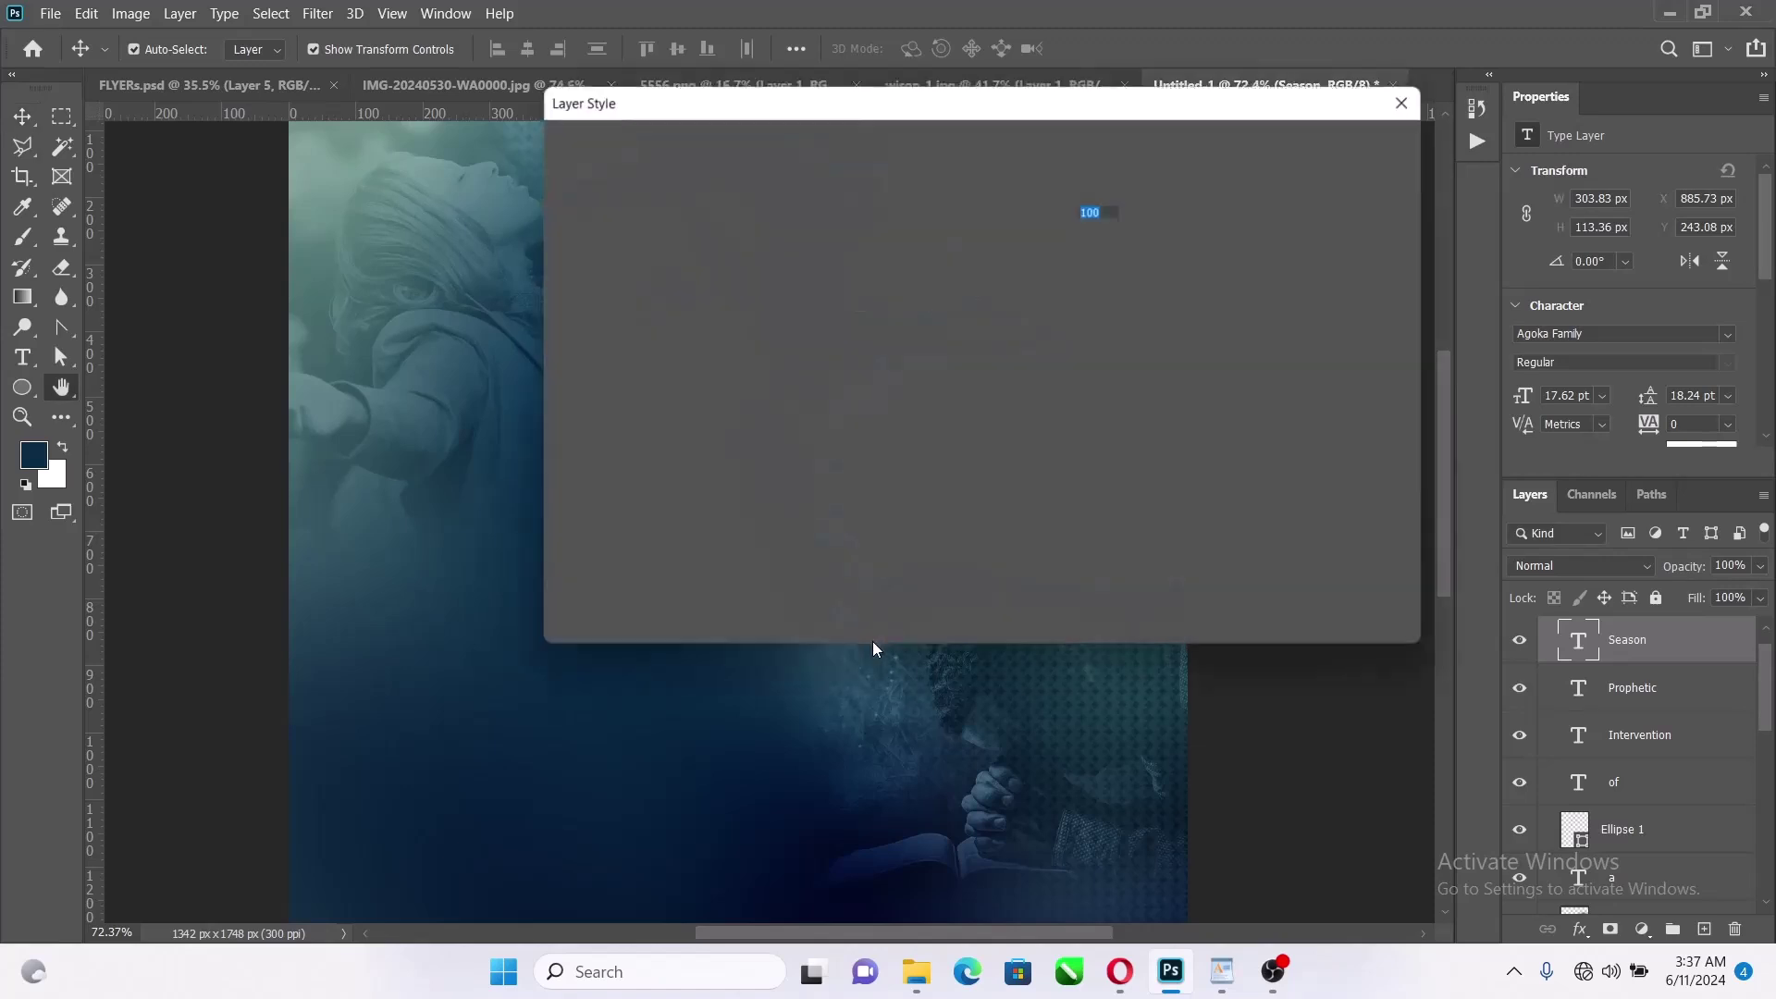
pyautogui.click(613, 536)
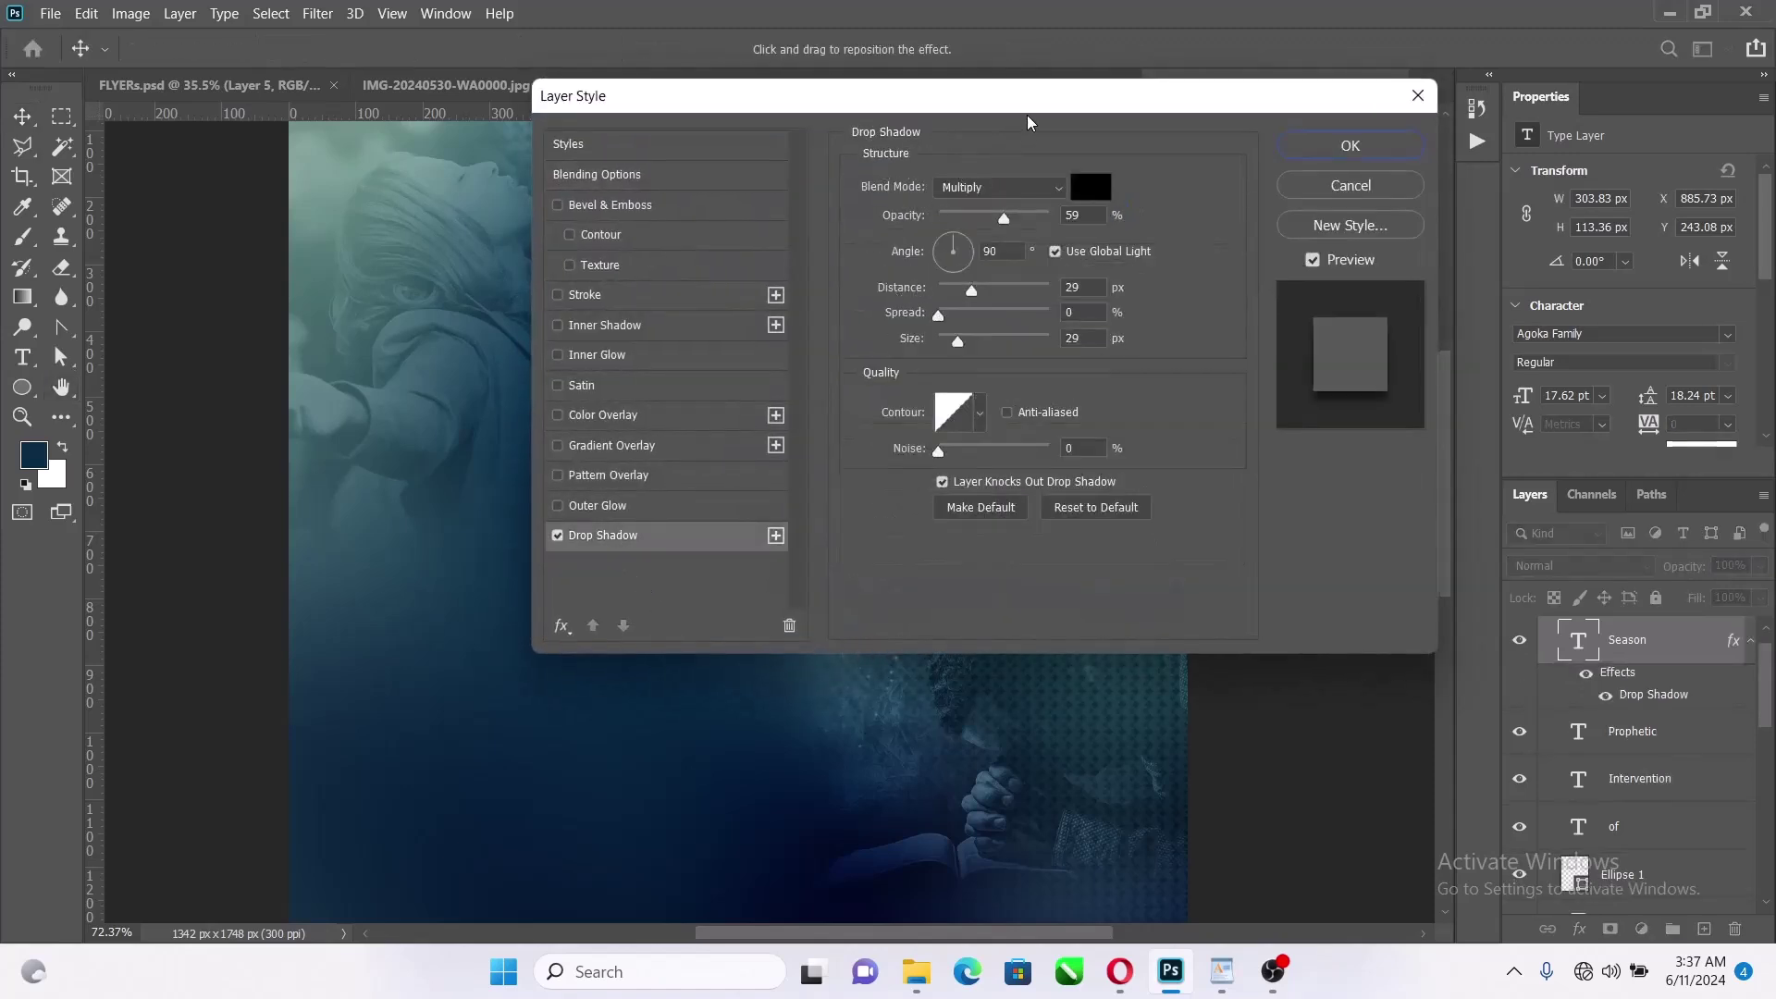
# Set the shadow to 120° angle, 52% opacity and 15 px size
pyautogui.moveTo(967, 104); pyautogui.dragTo(482, 86)
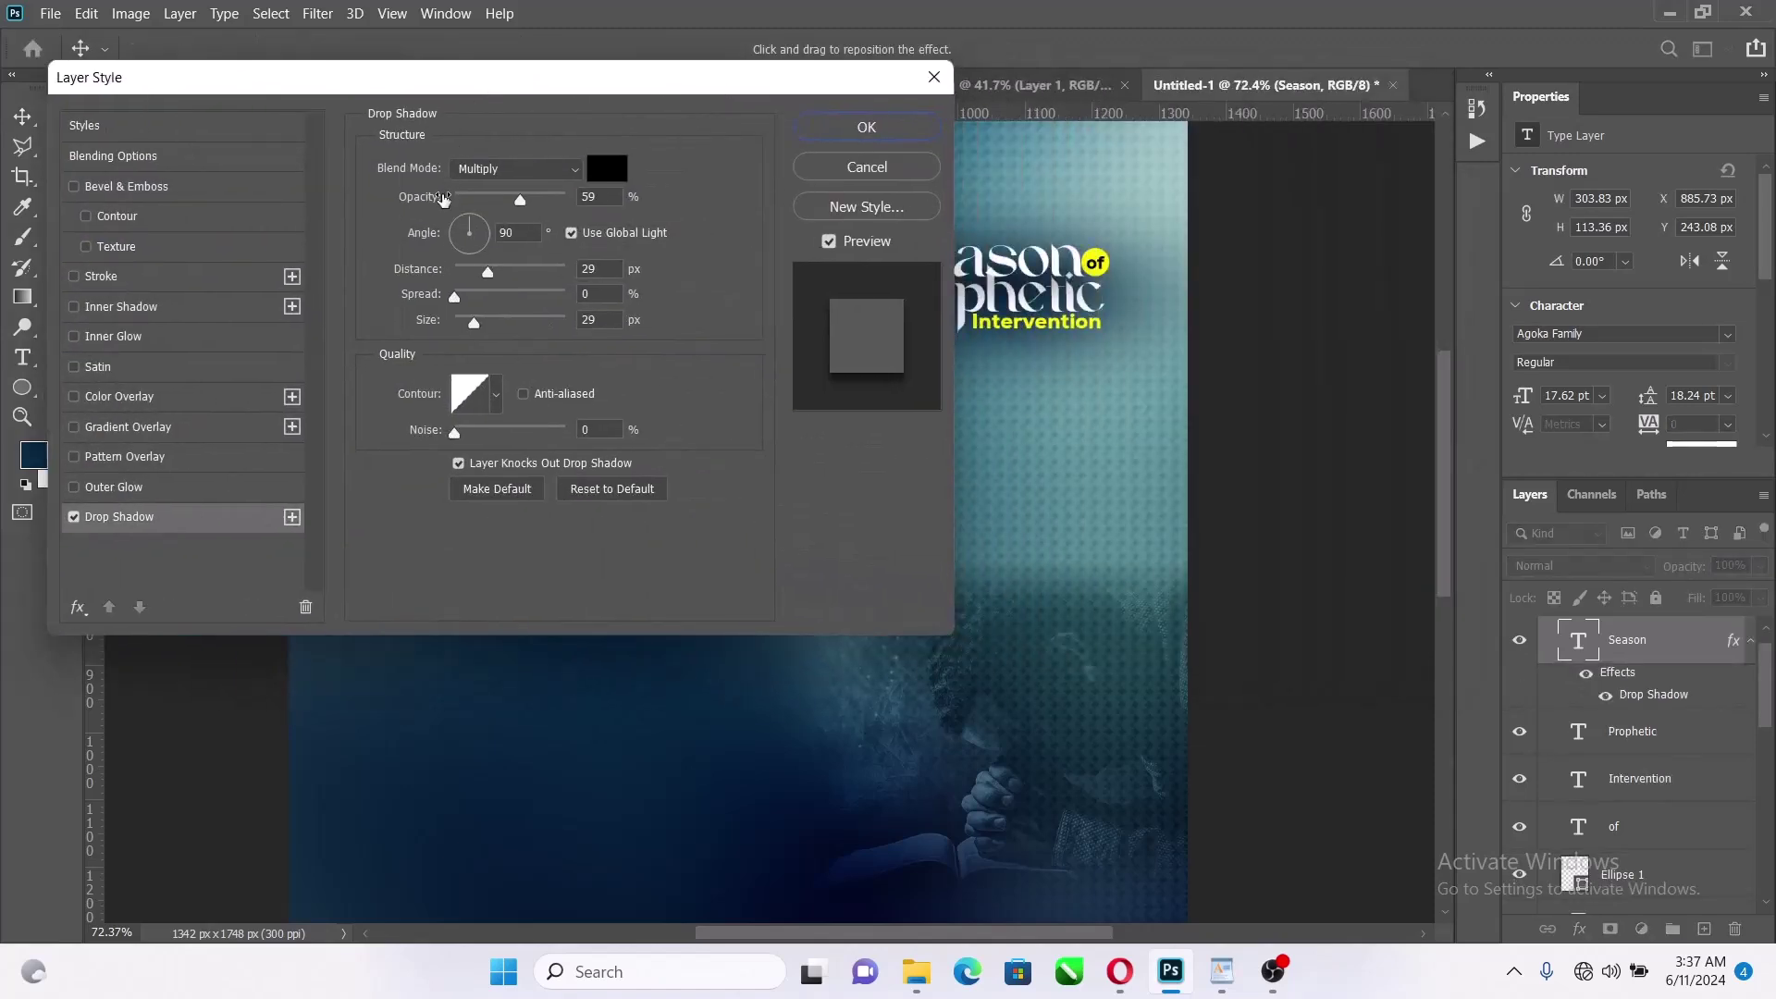
pyautogui.moveTo(470, 225); pyautogui.dragTo(472, 244)
pyautogui.write('120')
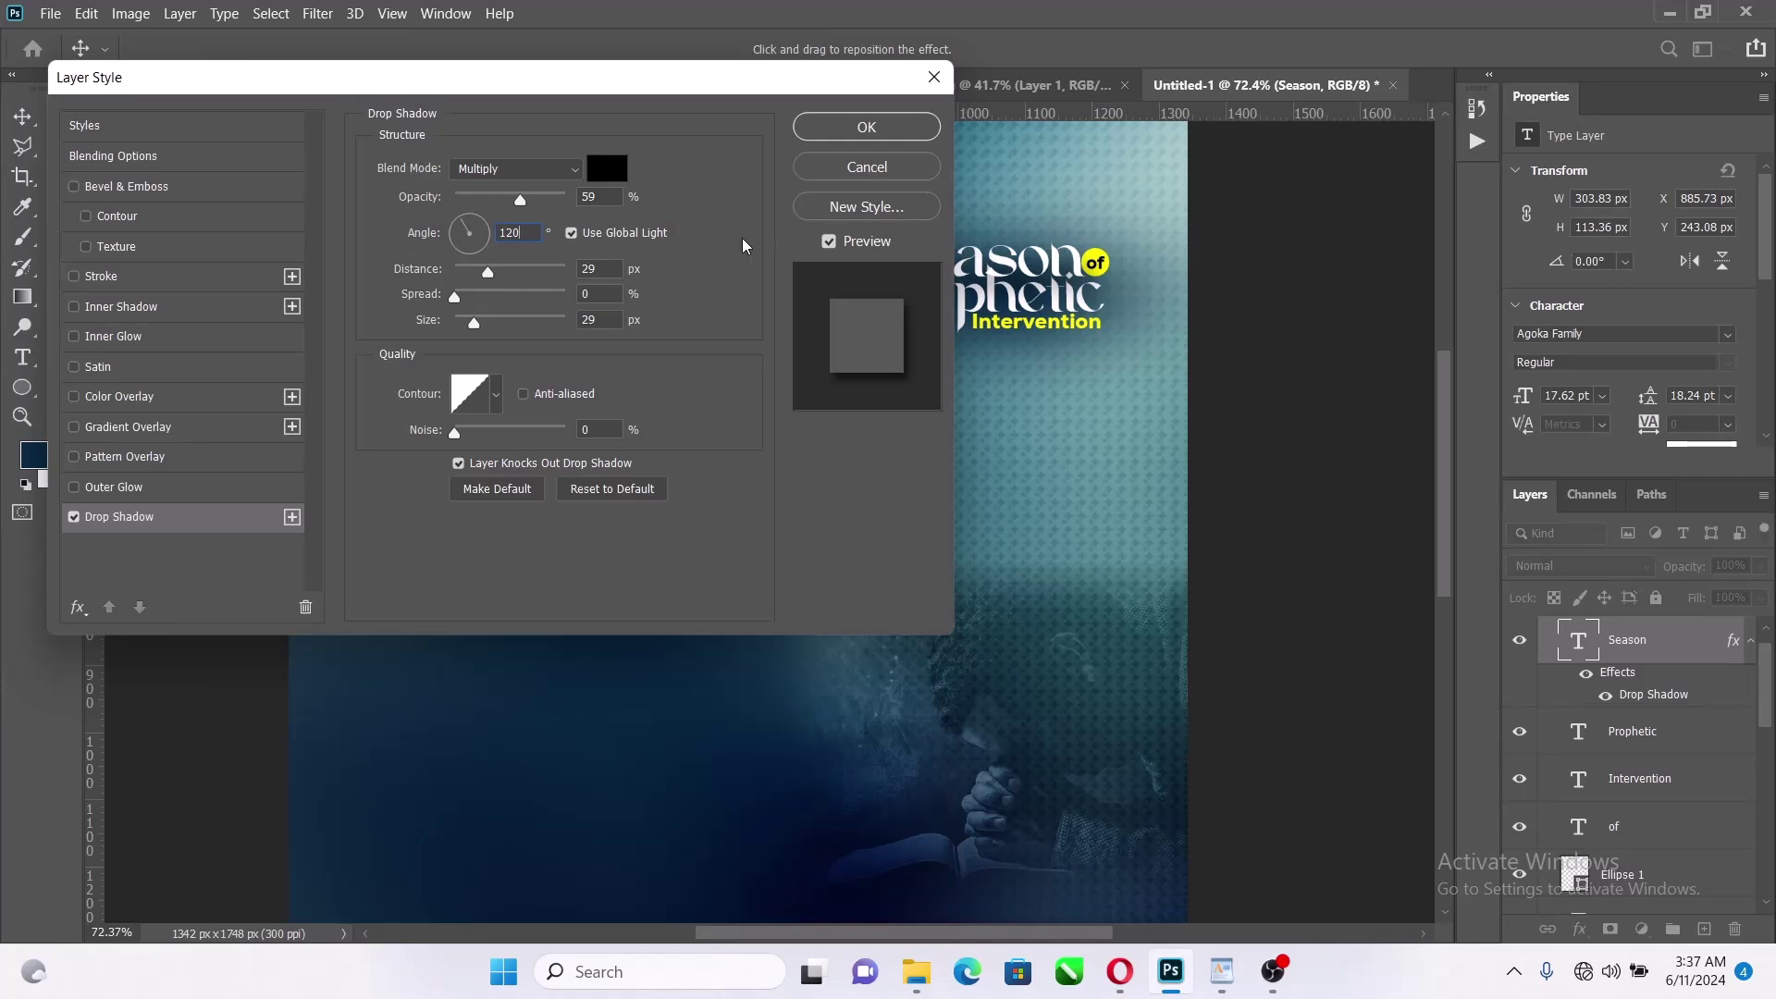
pyautogui.click(515, 202)
pyautogui.moveTo(518, 206); pyautogui.dragTo(509, 205)
pyautogui.moveTo(475, 326); pyautogui.dragTo(479, 276)
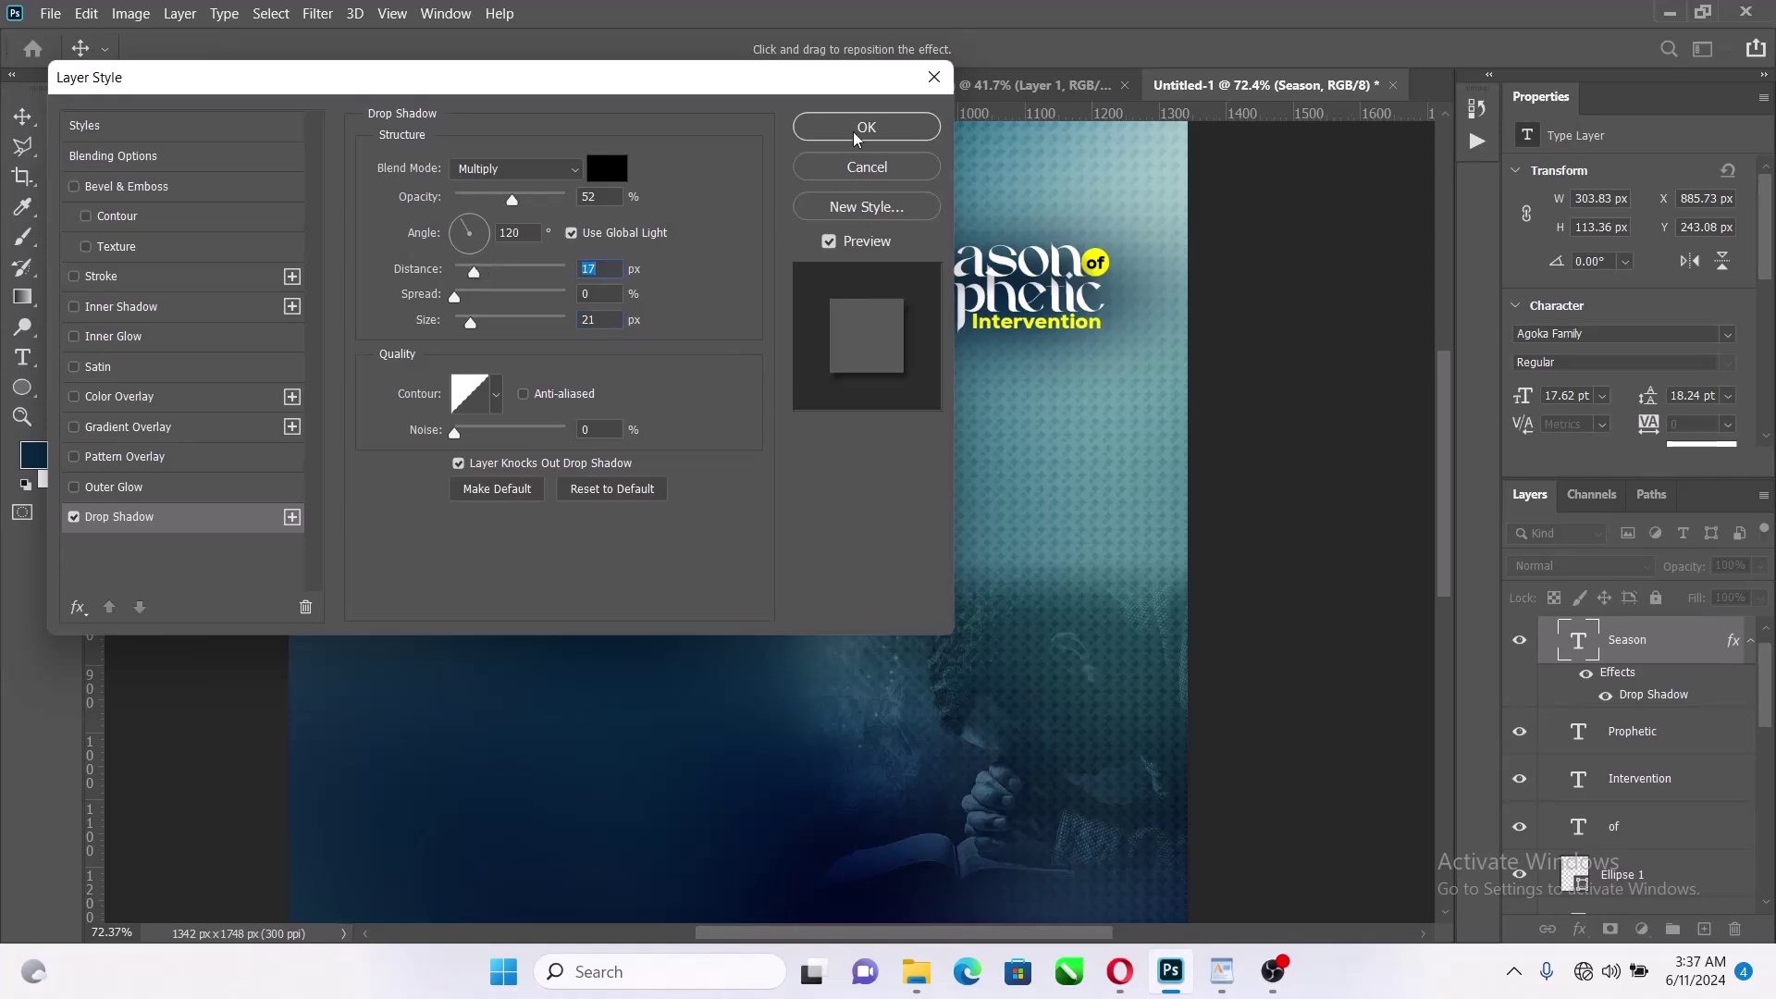
pyautogui.moveTo(468, 328); pyautogui.dragTo(463, 329)
pyautogui.write('15')
# Apply the Season shadow and copy its effects onto the Prophetic layer
pyautogui.click(856, 130)
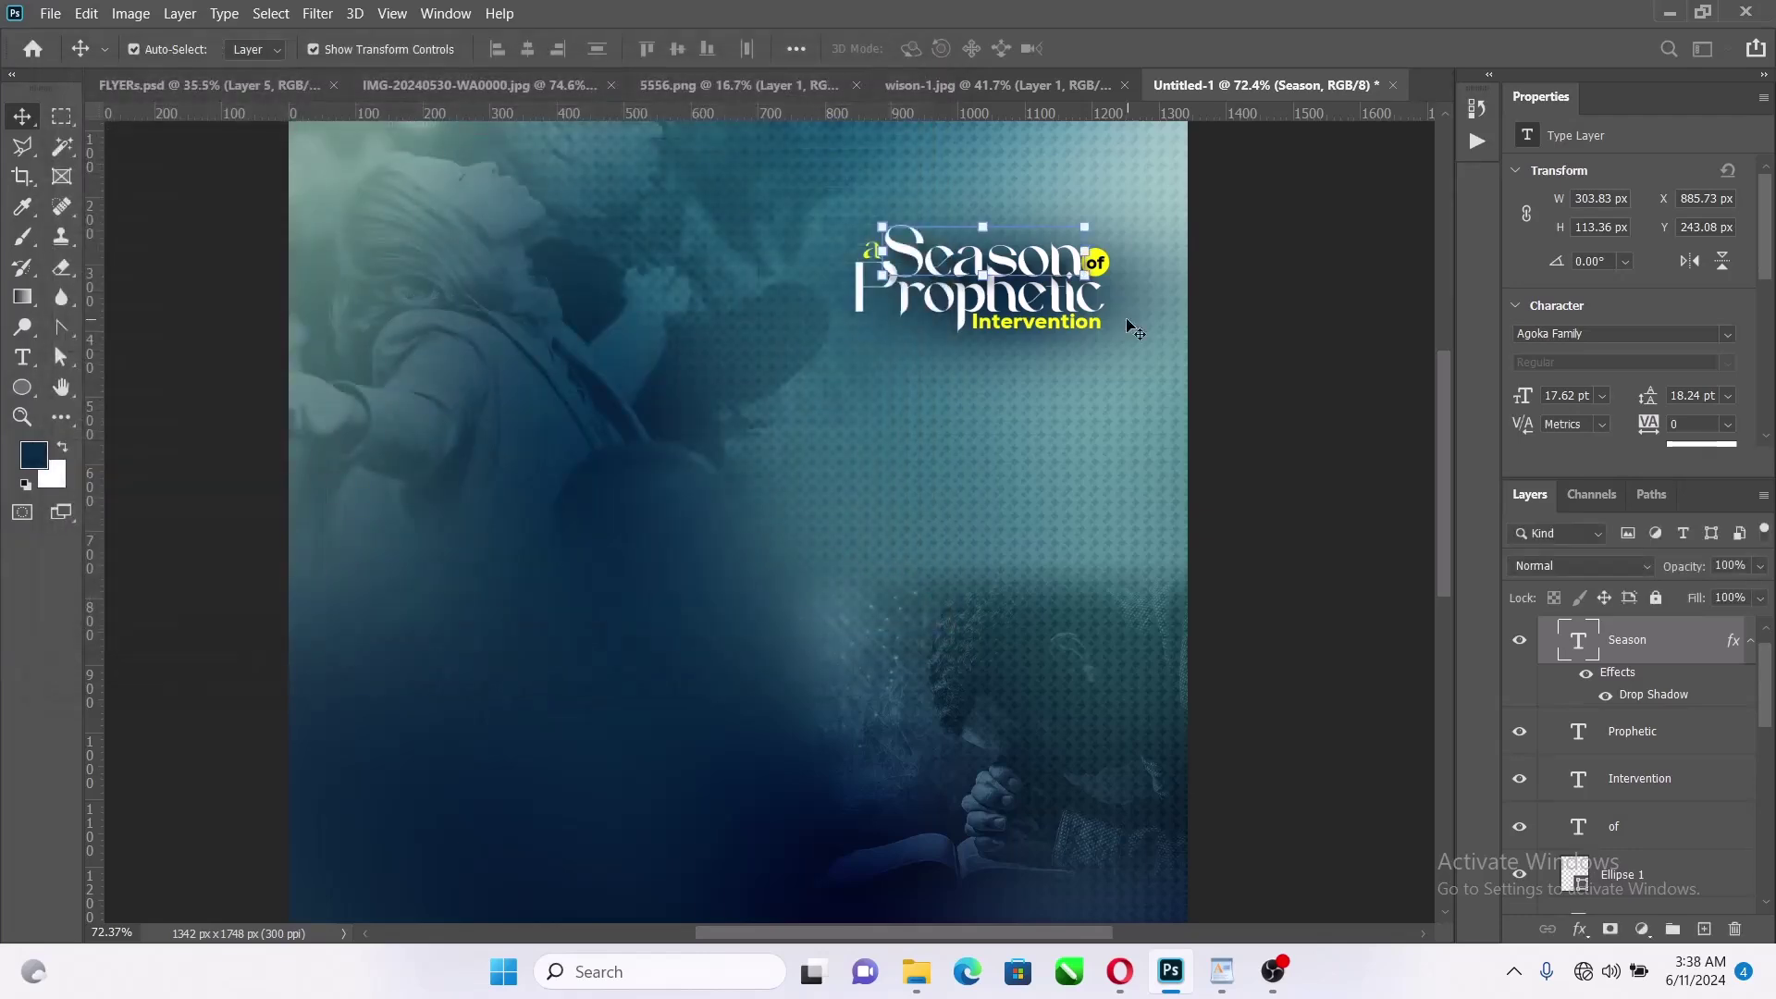
pyautogui.scroll(5, 1008, 262)
pyautogui.scroll(-4, 1005, 257)
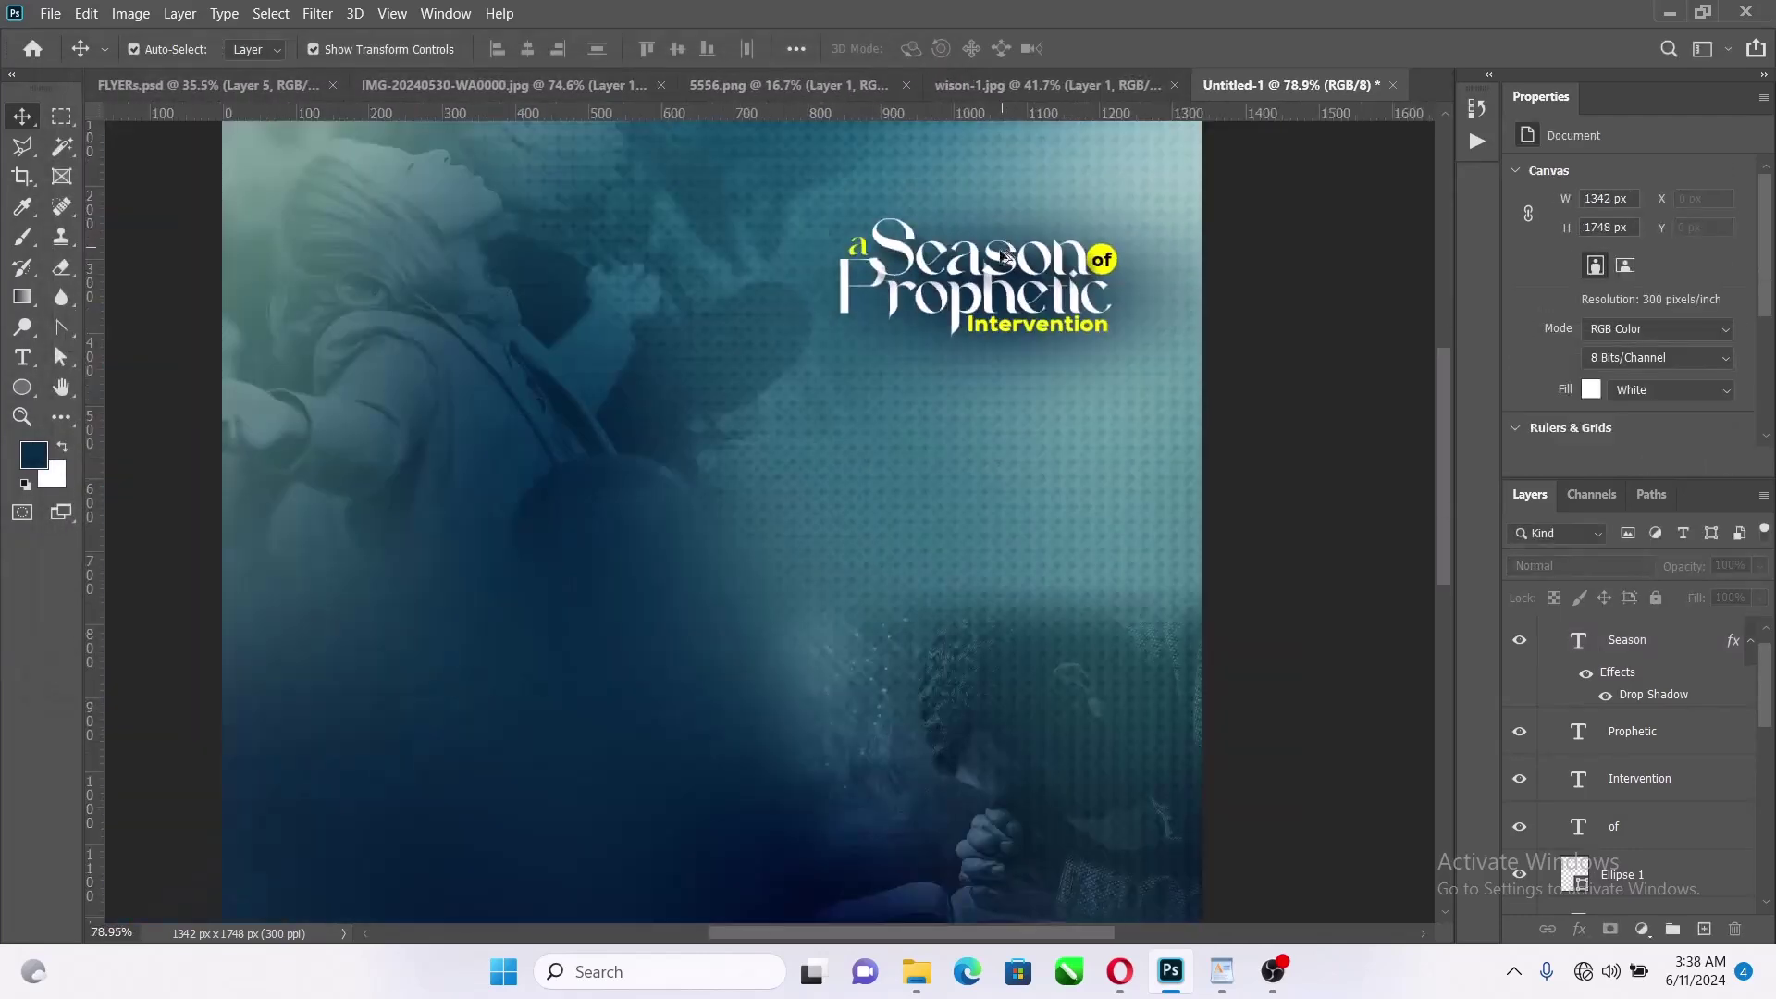
pyautogui.click(1748, 644)
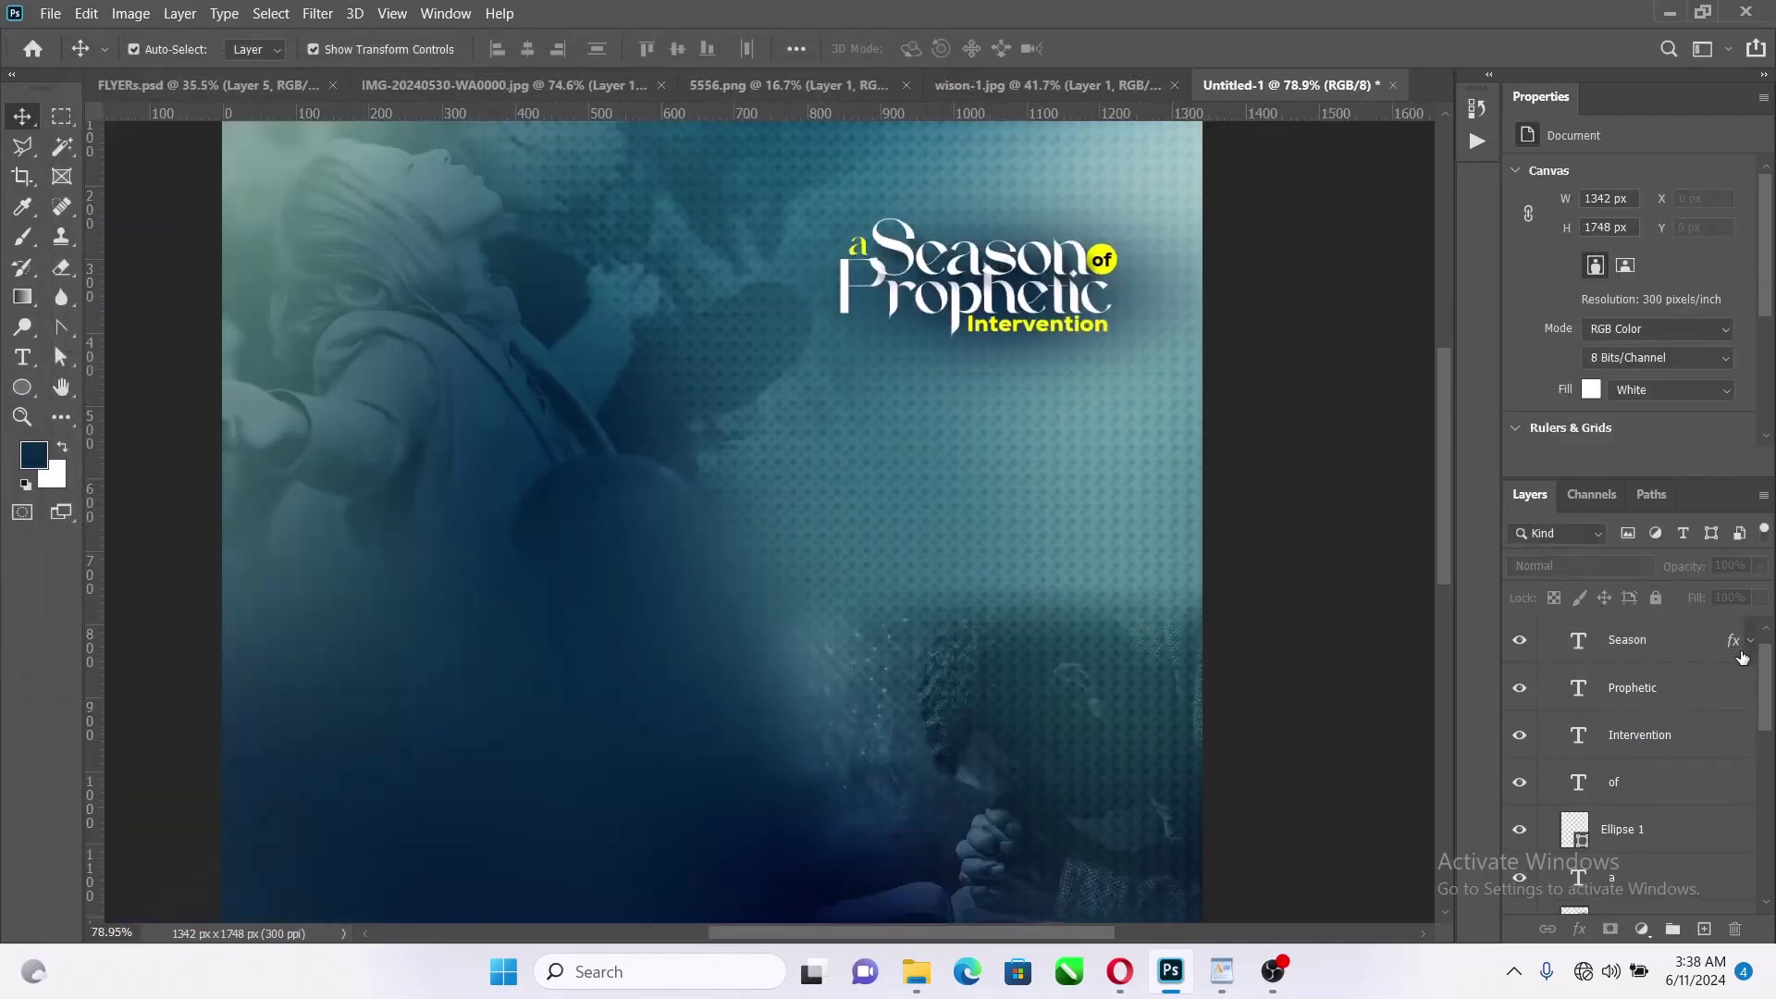
pyautogui.scroll(1, 1656, 664)
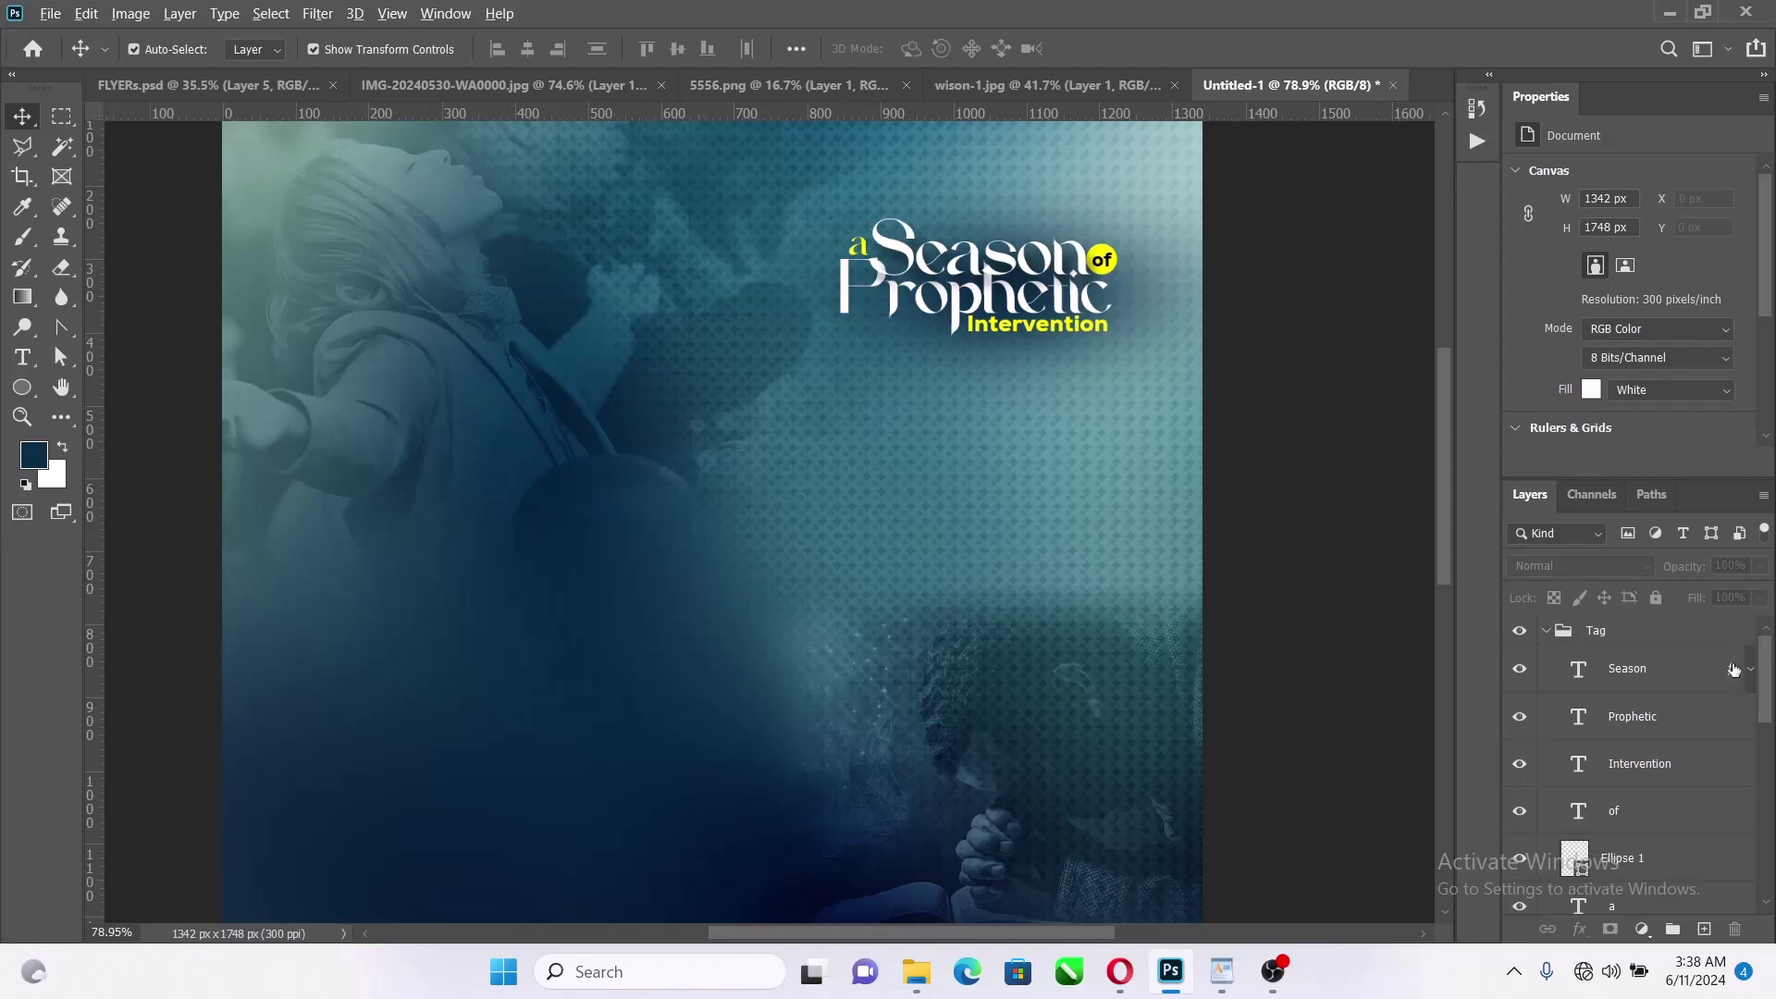
pyautogui.moveTo(1732, 669); pyautogui.dragTo(1733, 782)
pyautogui.click(1749, 718)
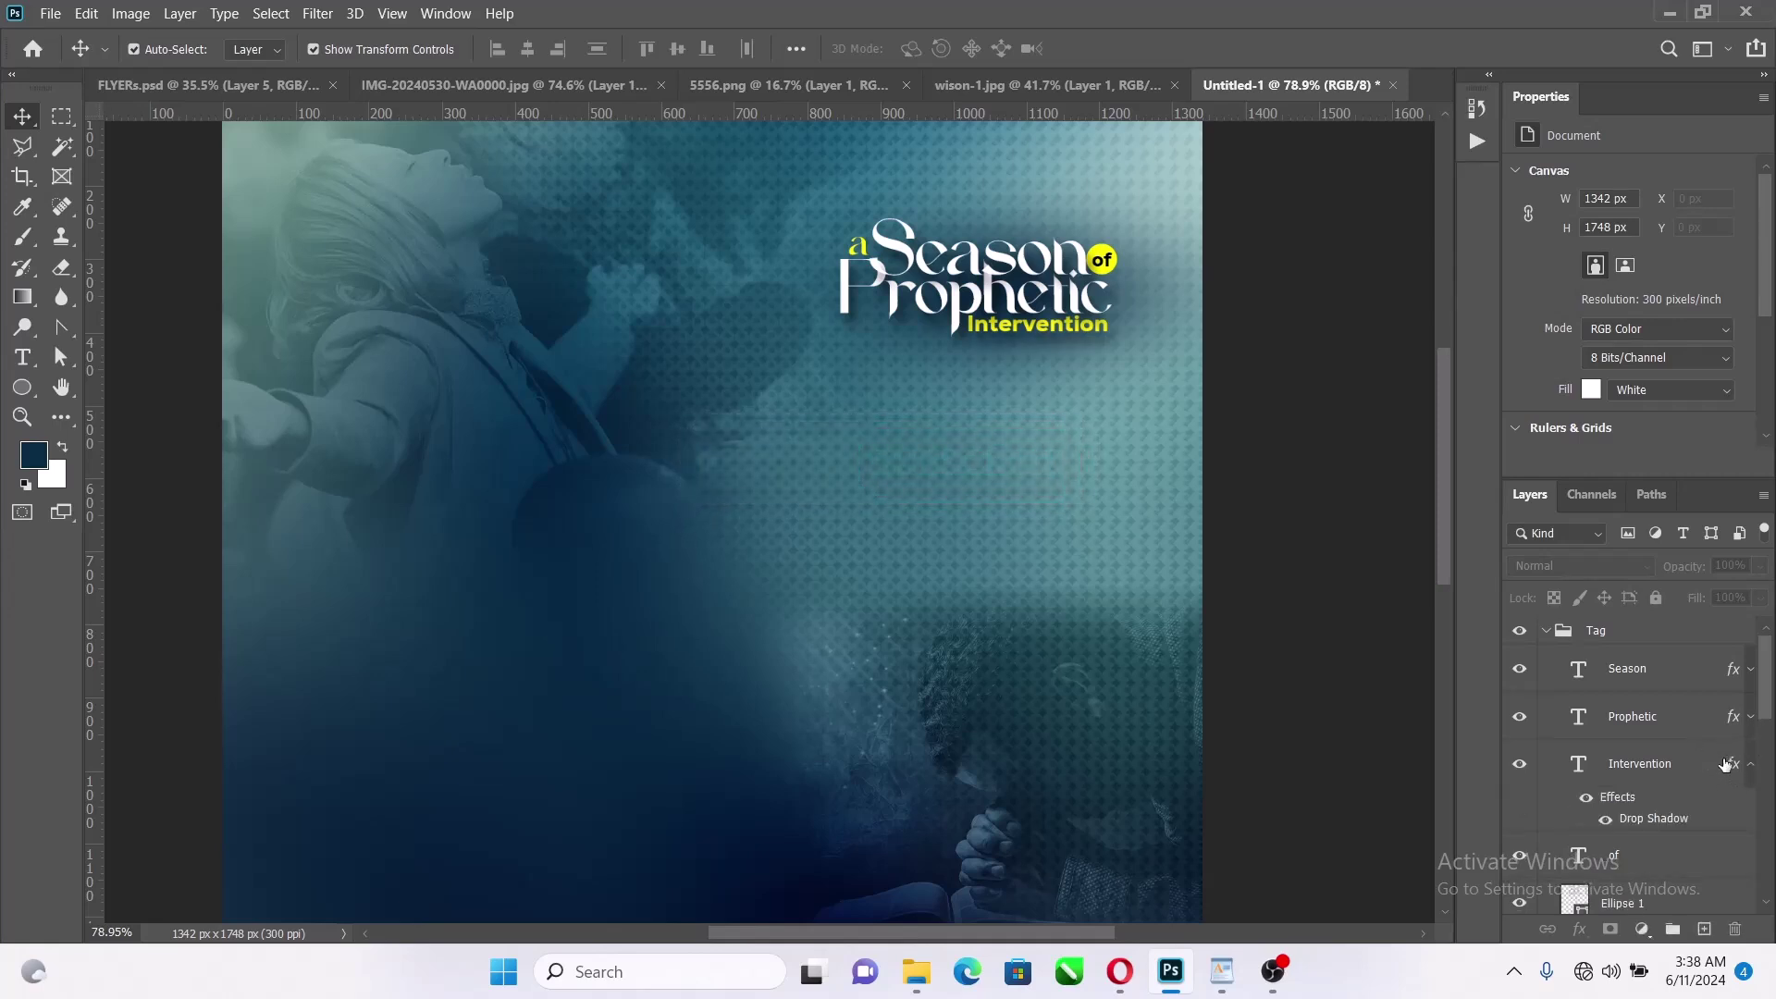
# Copy the same drop shadow onto the Intervention and 'a' layers
pyautogui.press('alt')
pyautogui.click(1752, 766)
pyautogui.scroll(-1, 1712, 777)
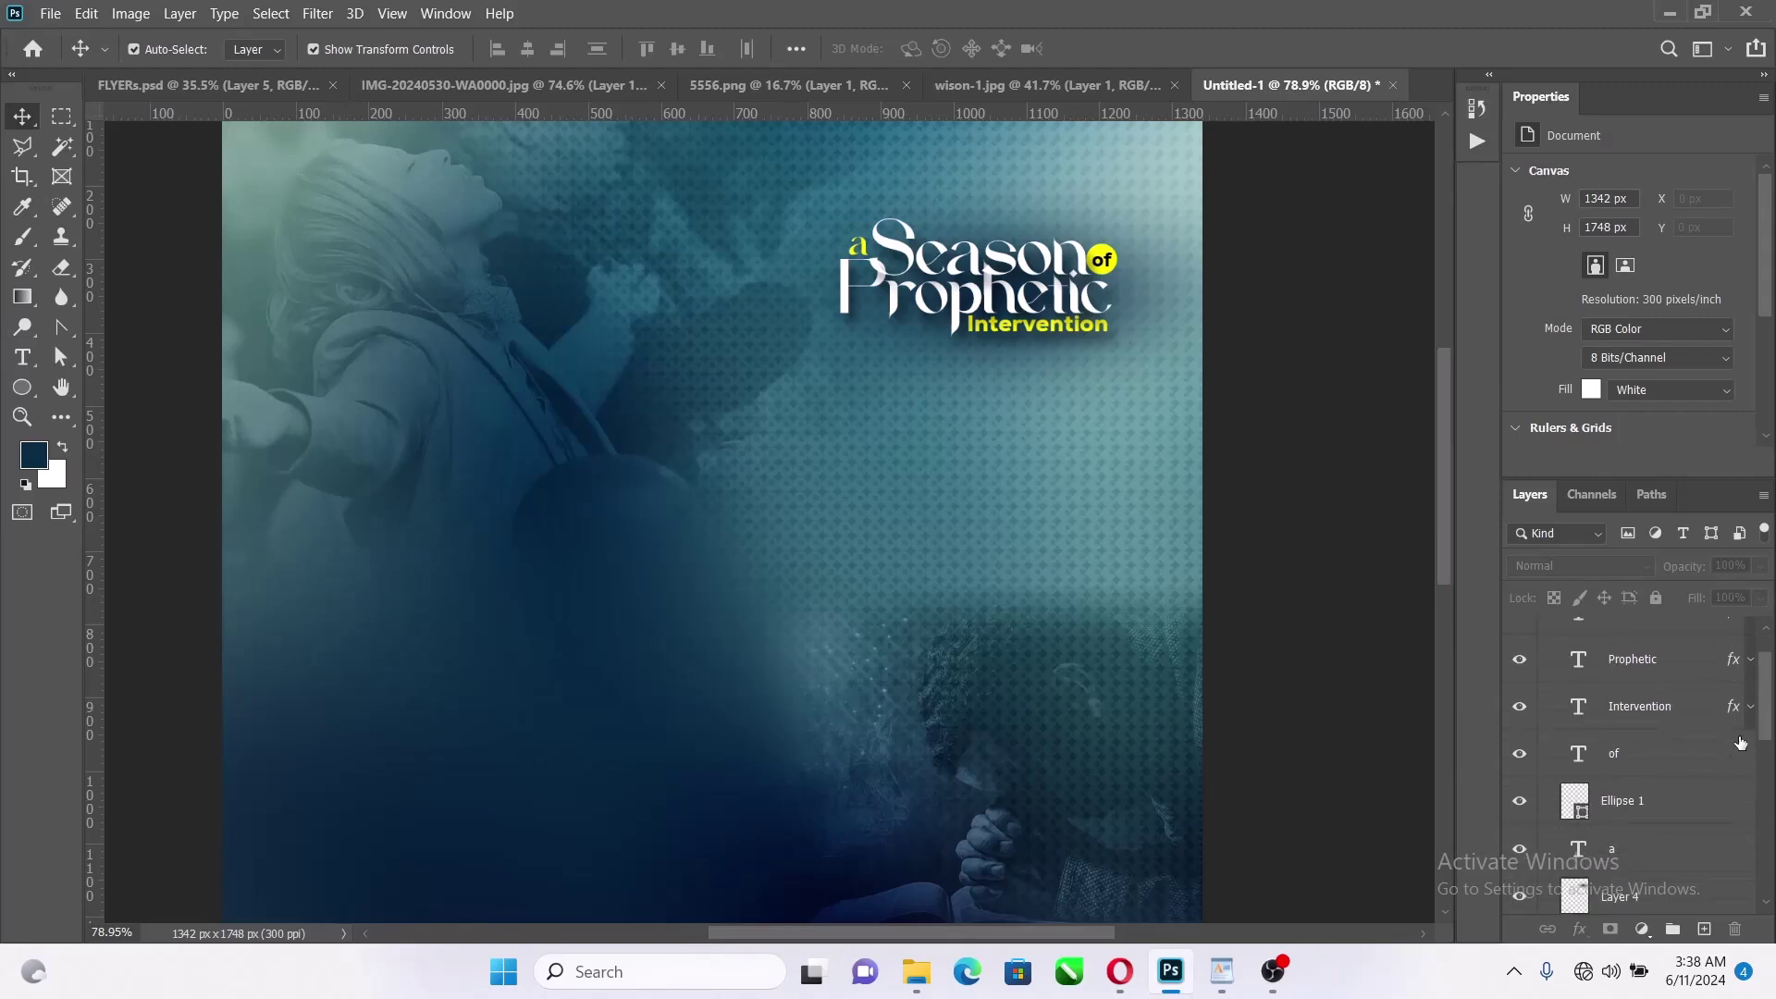
pyautogui.moveTo(1733, 708); pyautogui.dragTo(1750, 834)
pyautogui.scroll(-1, 1734, 792)
pyautogui.click(1750, 823)
pyautogui.scroll(-4, 1174, 514)
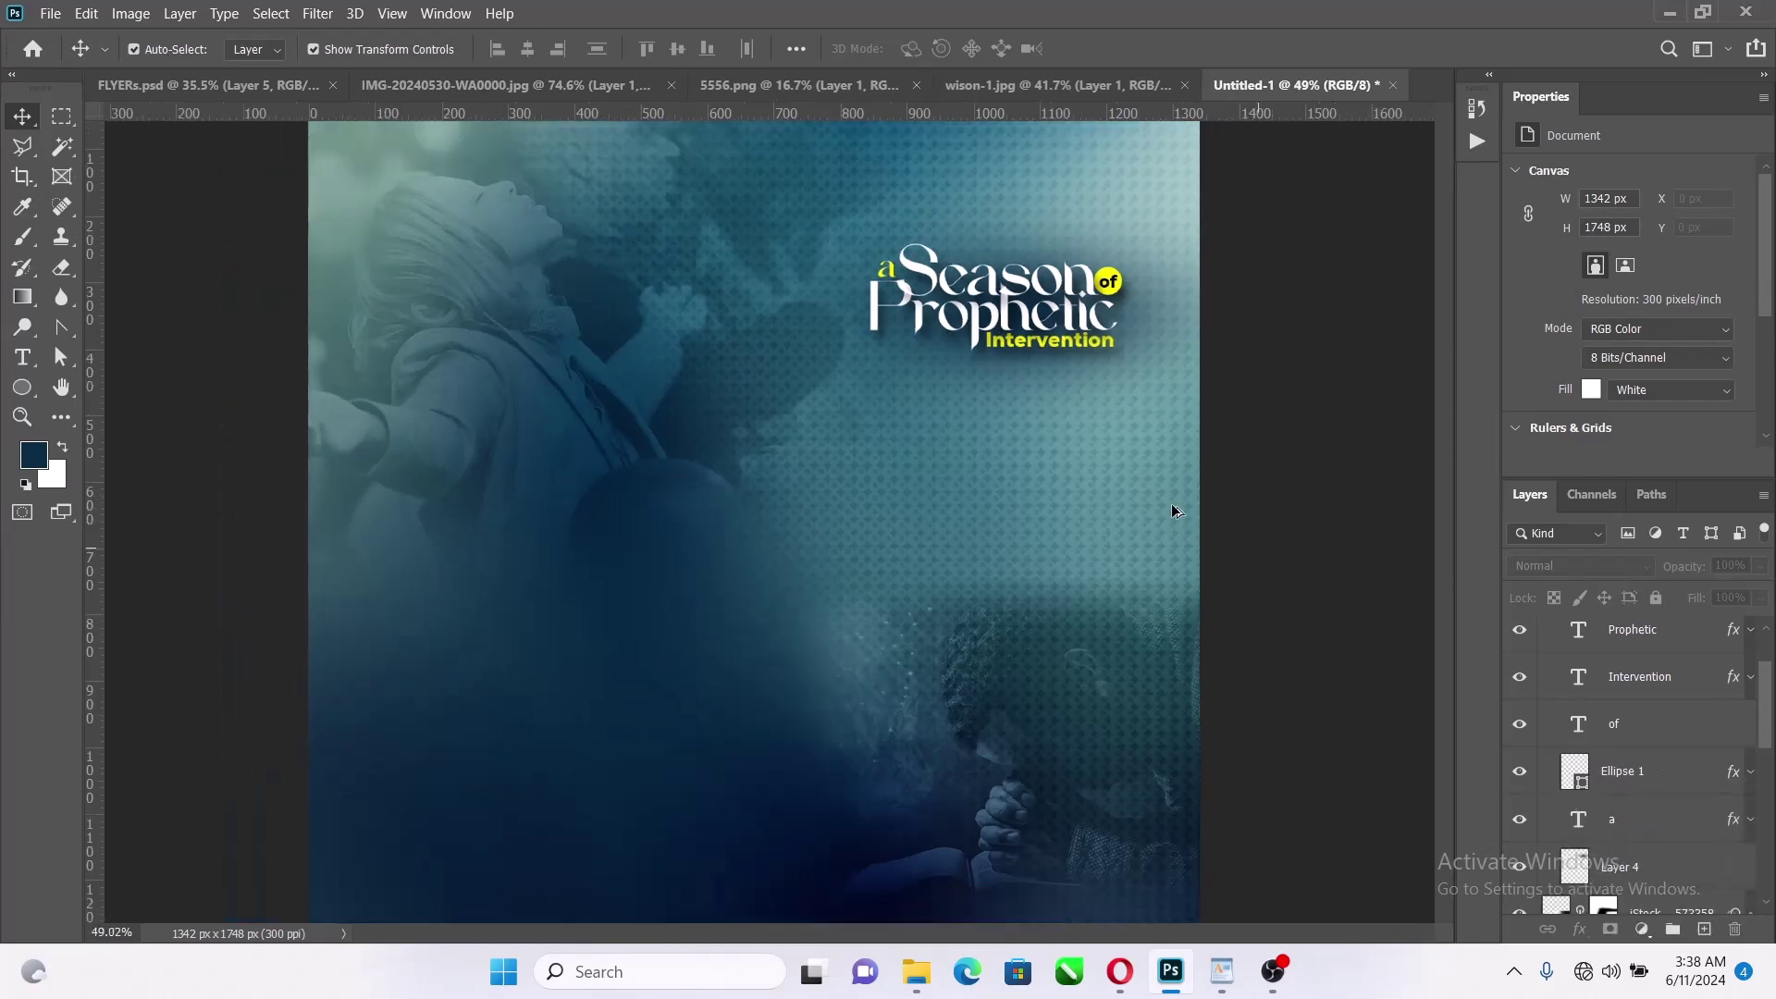
pyautogui.scroll(1, 784, 321)
pyautogui.scroll(-3, 1695, 785)
pyautogui.scroll(6, 1694, 779)
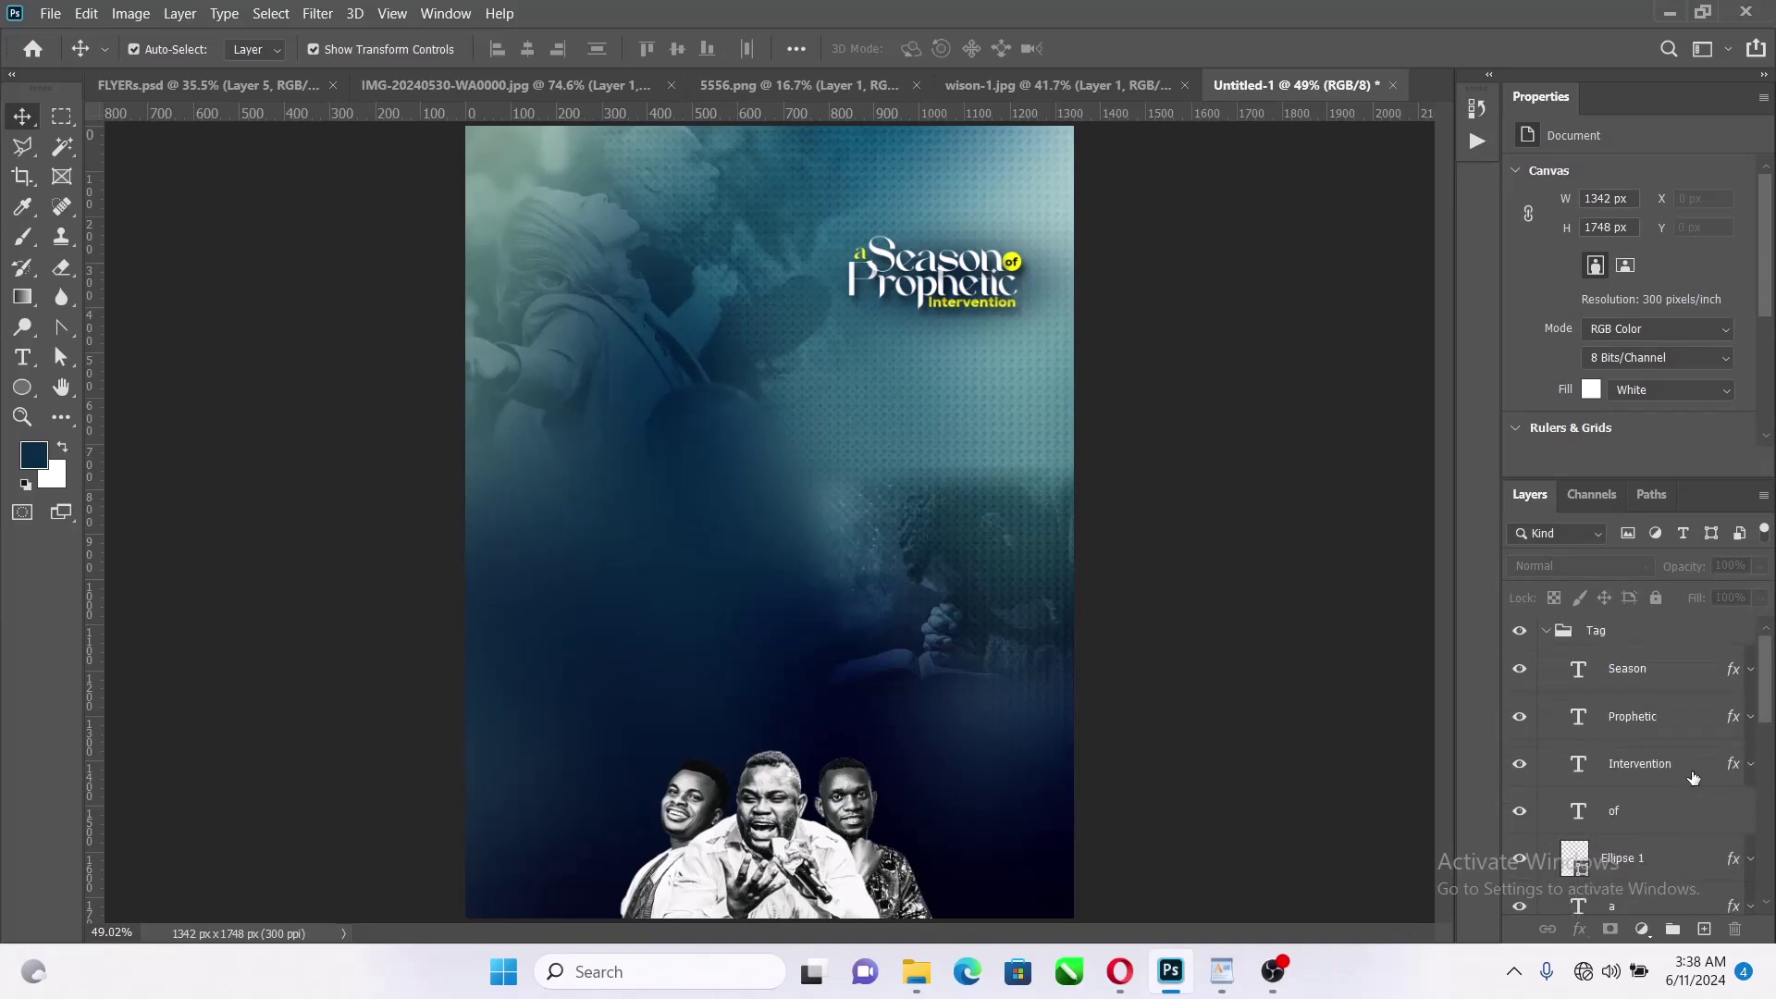
# Scale the Tag title group up to 105.51% and nudge it left
pyautogui.click(1546, 632)
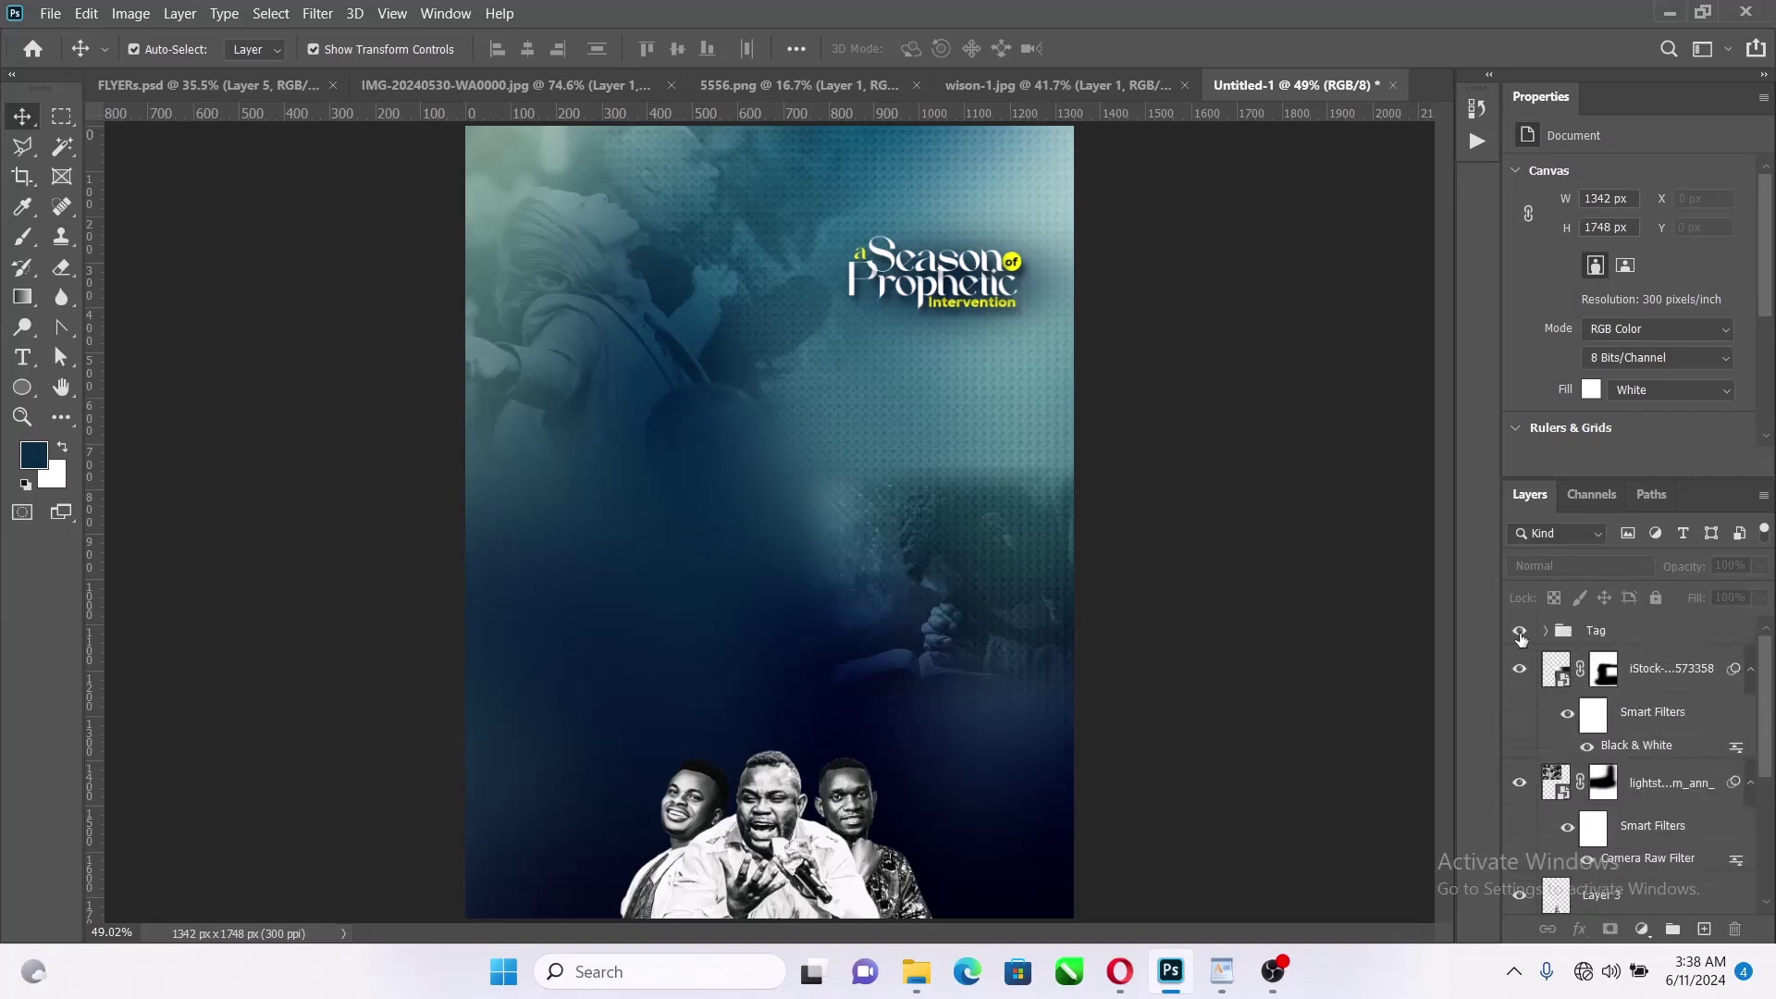
pyautogui.click(1519, 634)
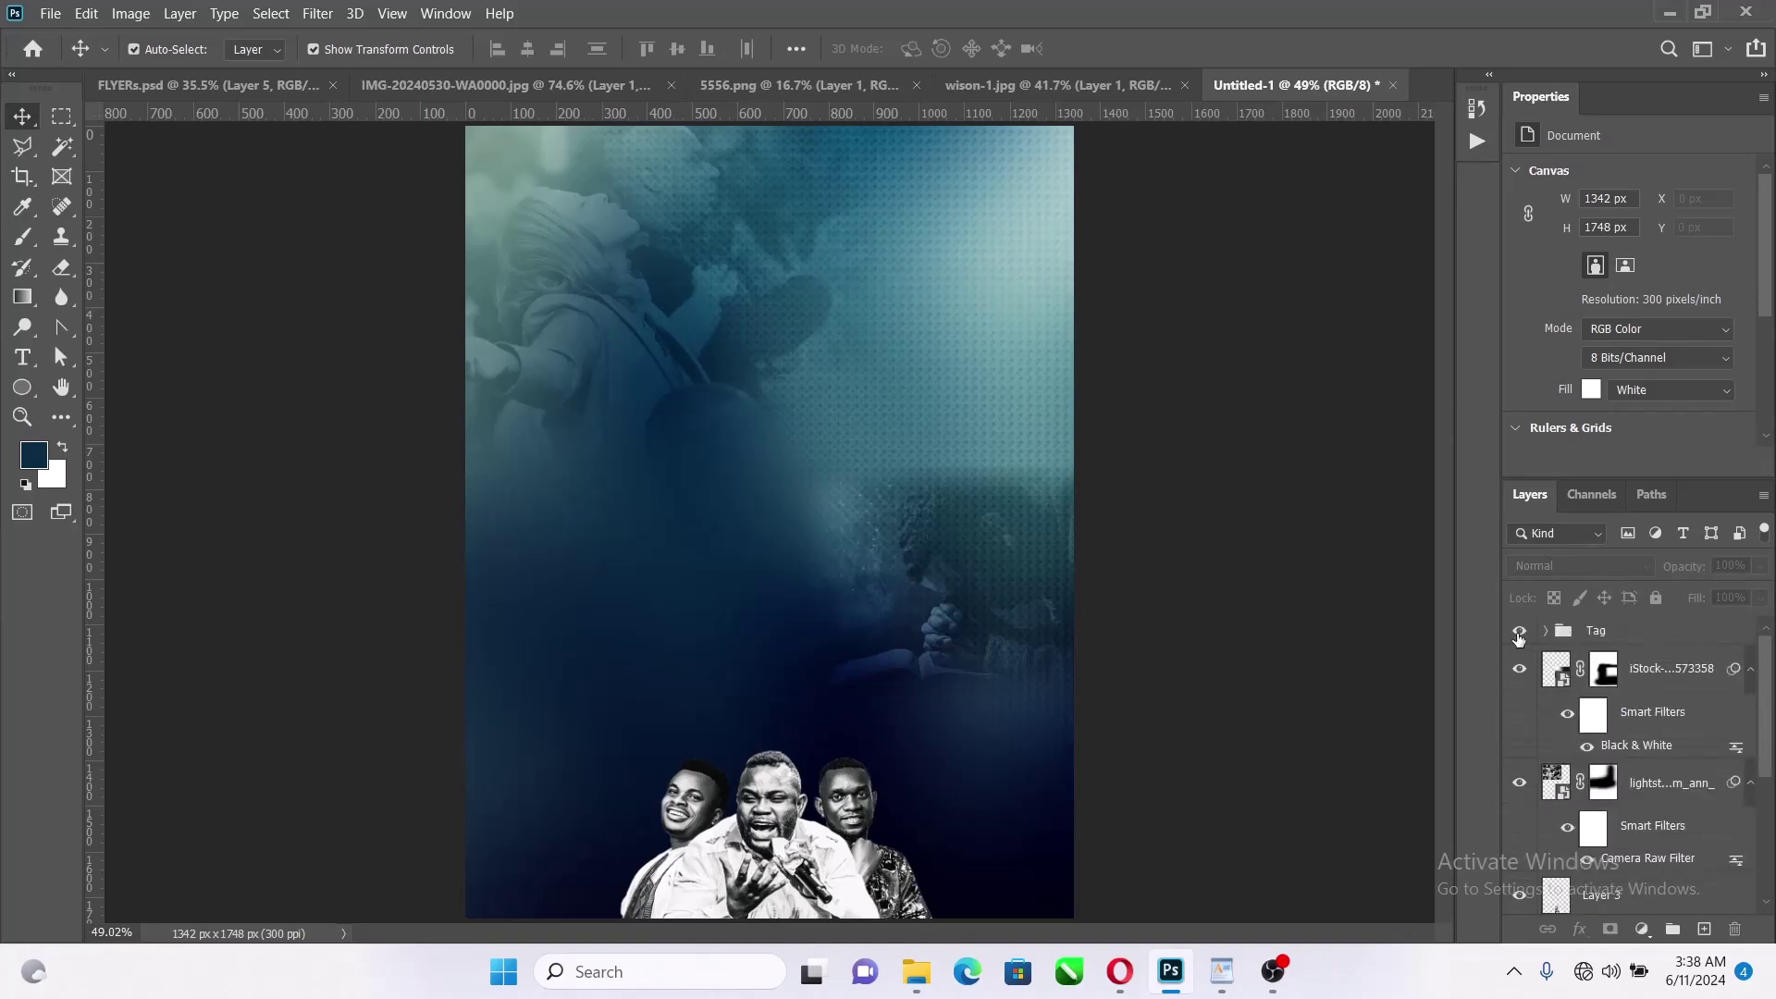
pyautogui.click(1591, 632)
pyautogui.hotkey('ctrl', 't')
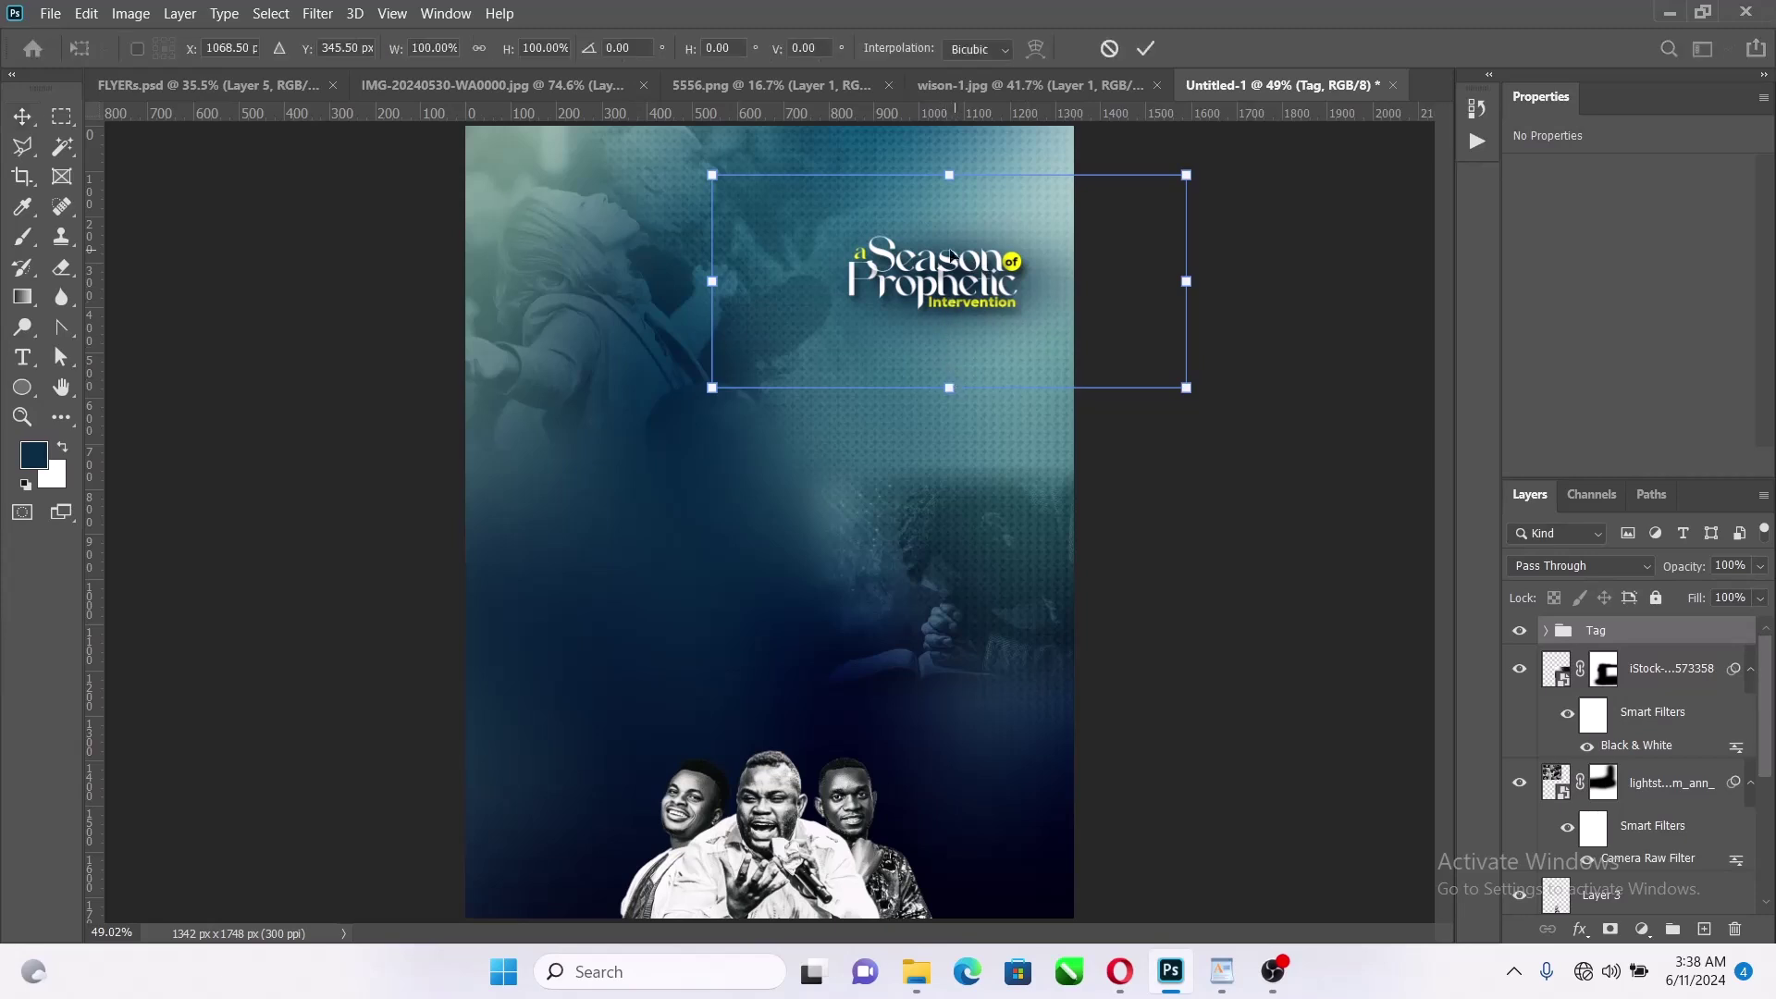
pyautogui.moveTo(953, 255); pyautogui.dragTo(909, 263)
pyautogui.click(480, 47)
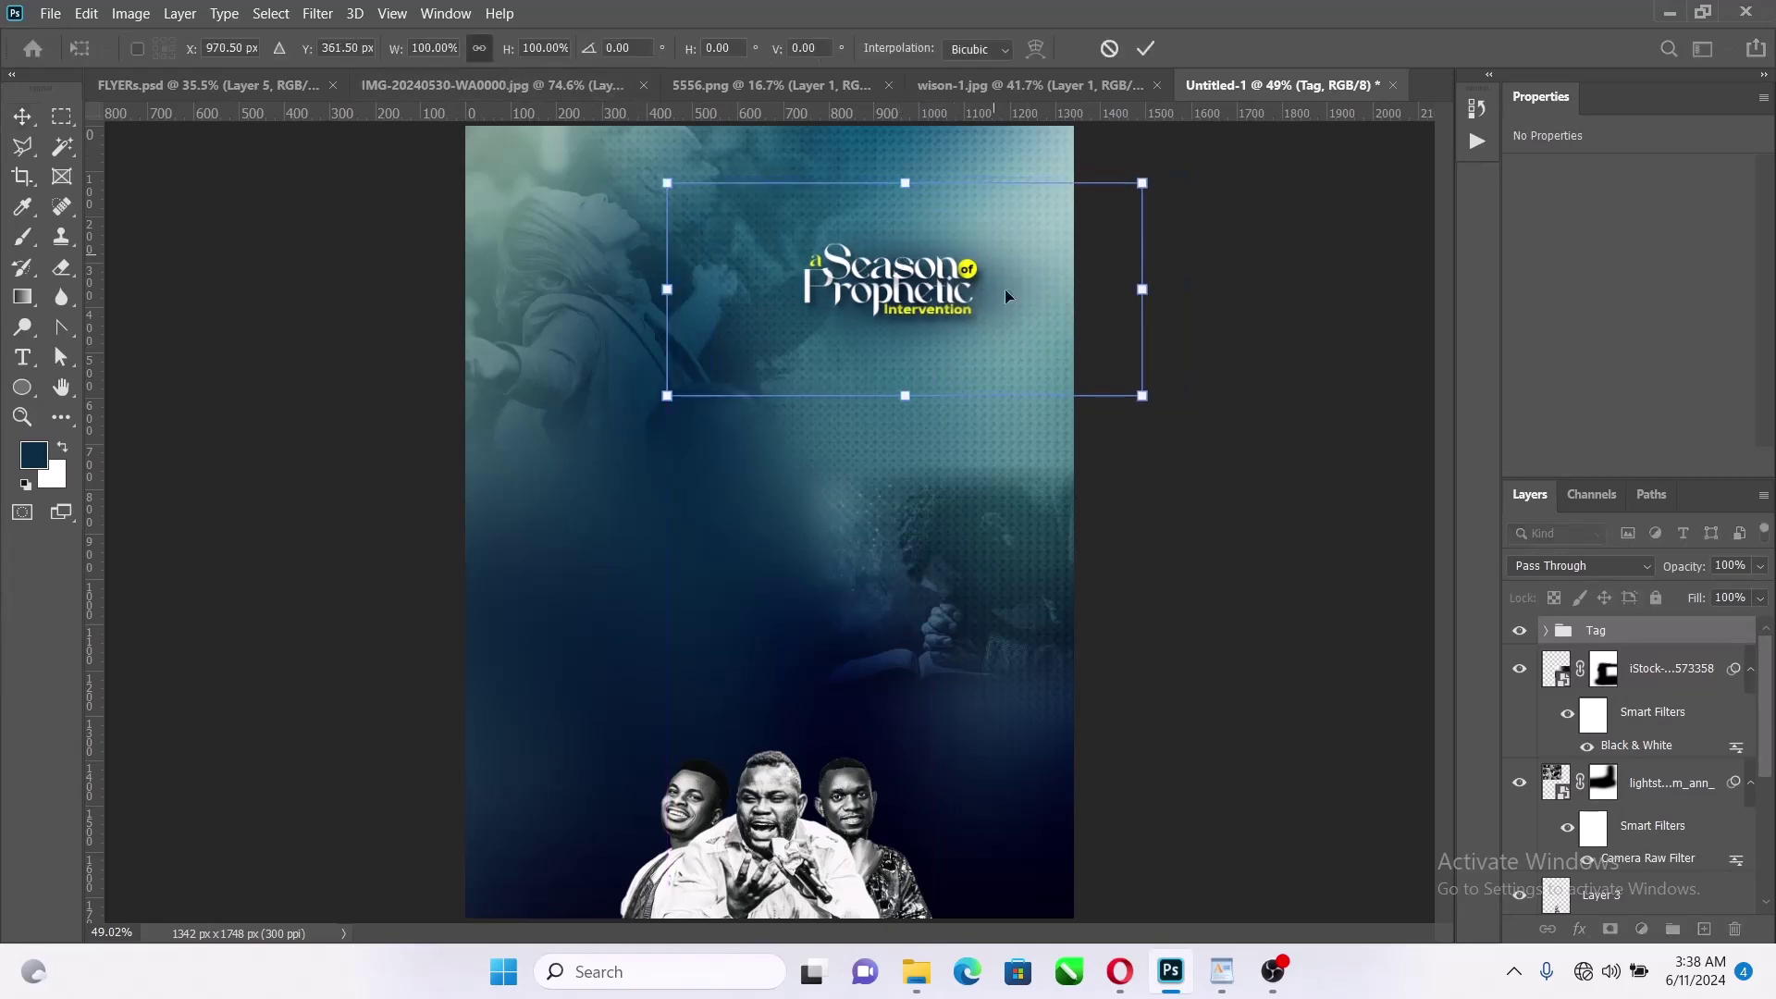
pyautogui.moveTo(1145, 399); pyautogui.dragTo(1167, 407)
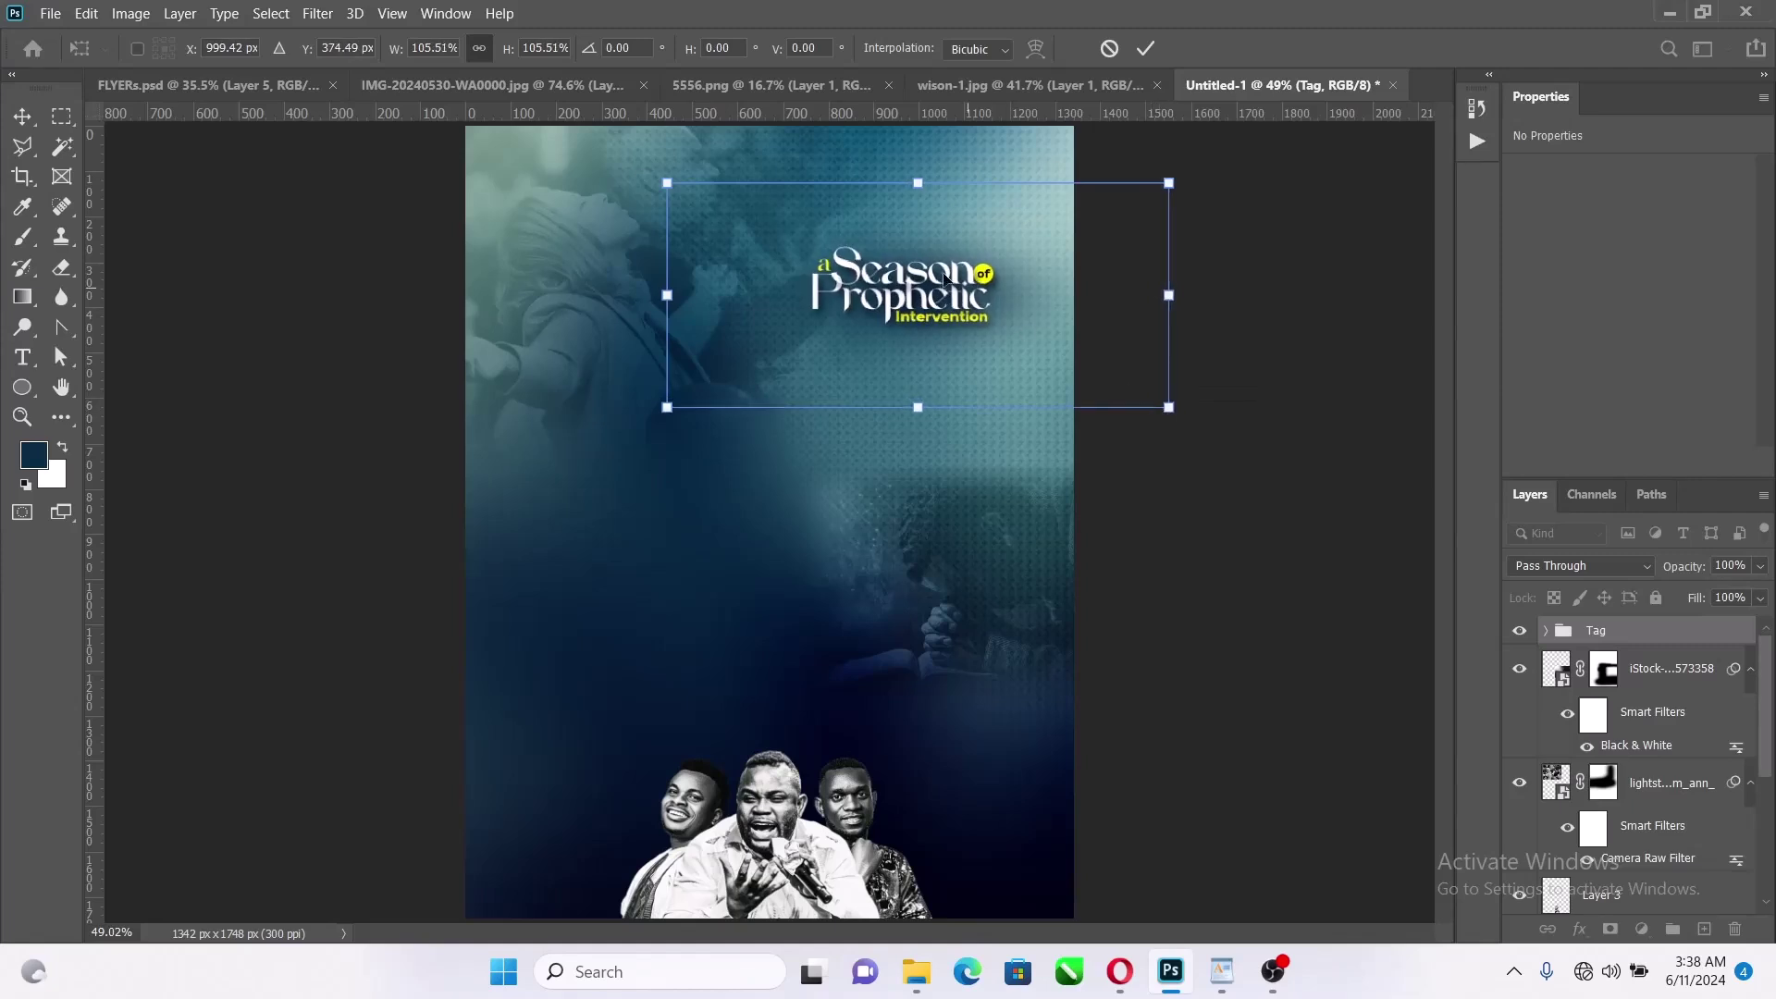
pyautogui.moveTo(925, 269); pyautogui.dragTo(943, 268)
pyautogui.click(1145, 48)
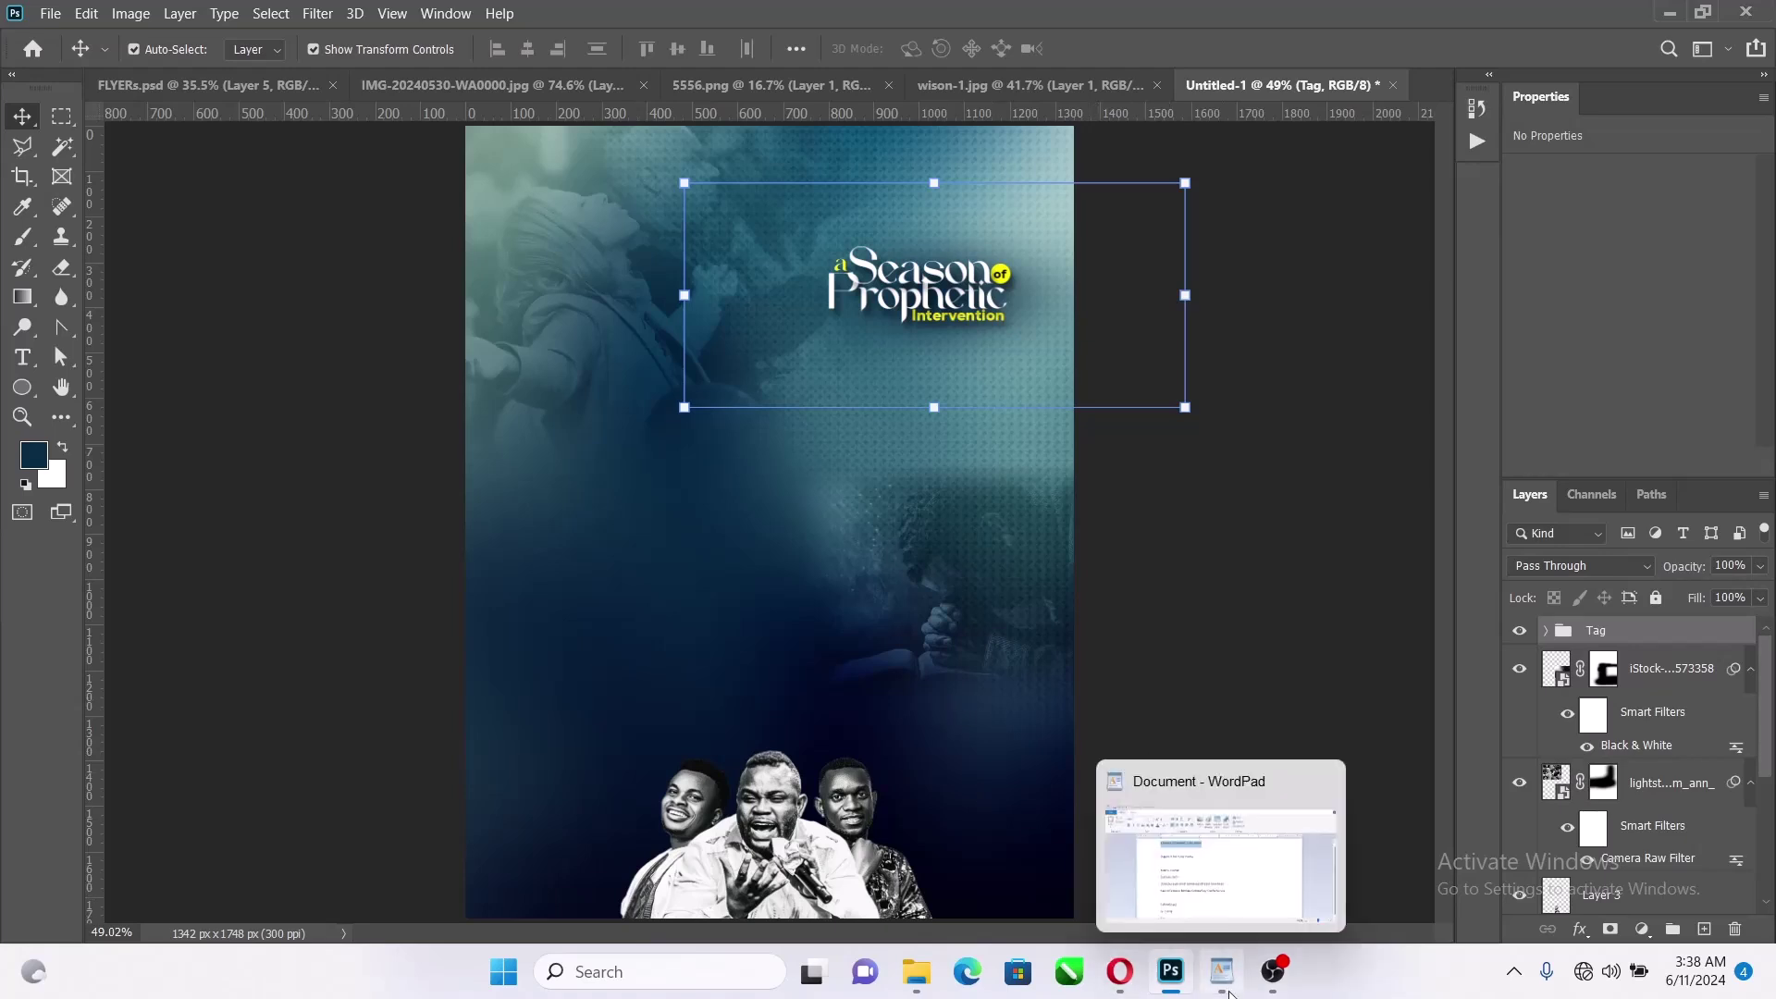
# Copy the line 'Tagged: it has come to pass' from the WordPad notes
pyautogui.click(1223, 981)
pyautogui.moveTo(1044, 457); pyautogui.dragTo(848, 454)
pyautogui.hotkey('ctrl', 'c')
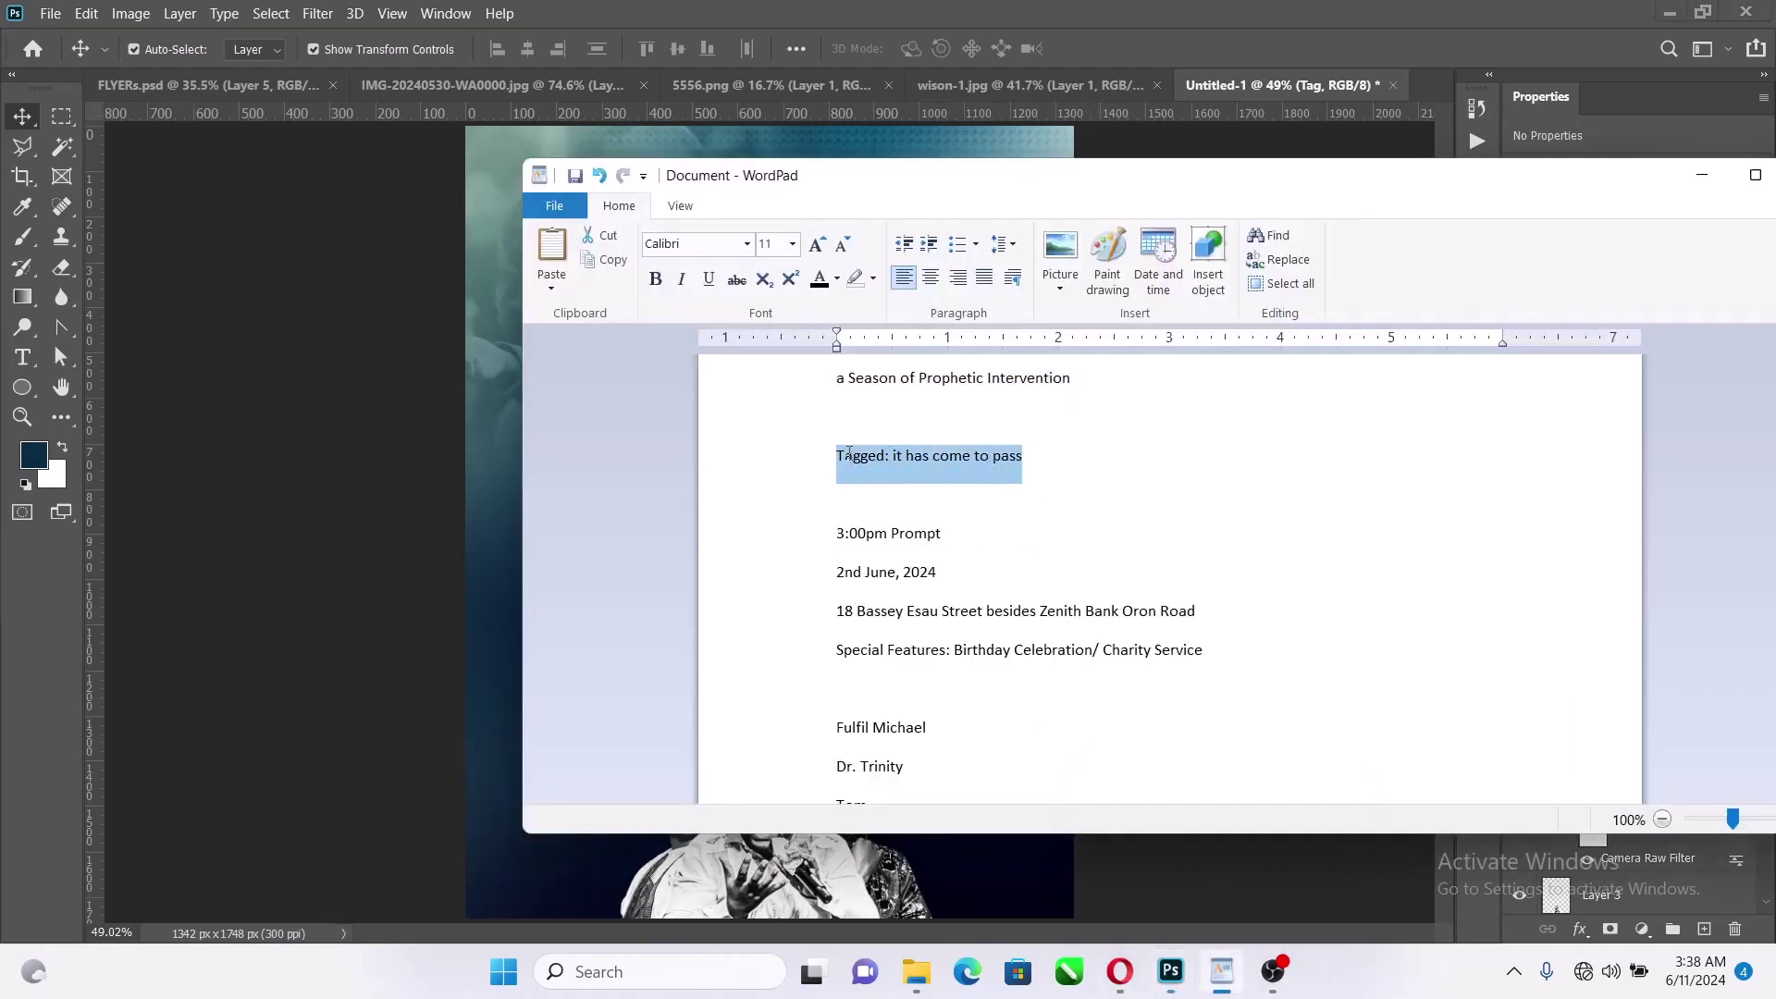
pyautogui.hotkey('alt', 'Tab')
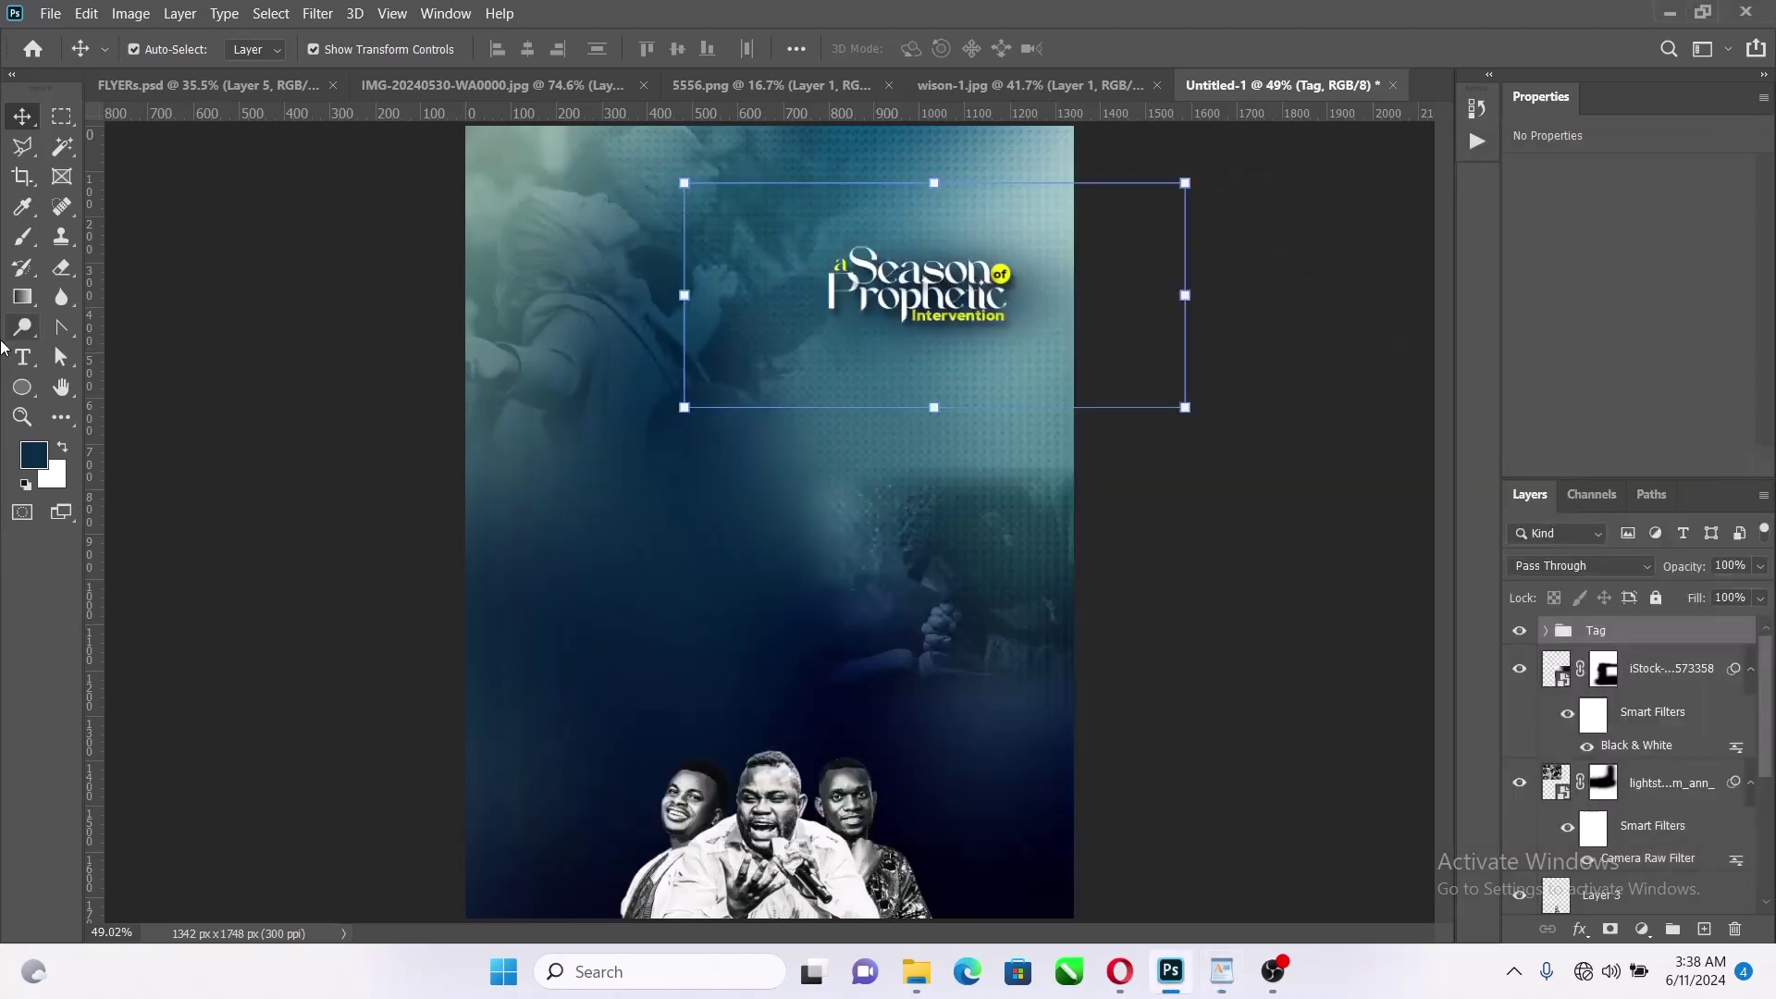
# Paste the tagline as new mid-canvas text and enlarge it to about 264%
pyautogui.click(24, 357)
pyautogui.click(640, 522)
pyautogui.hotkey('ctrl', 'v')
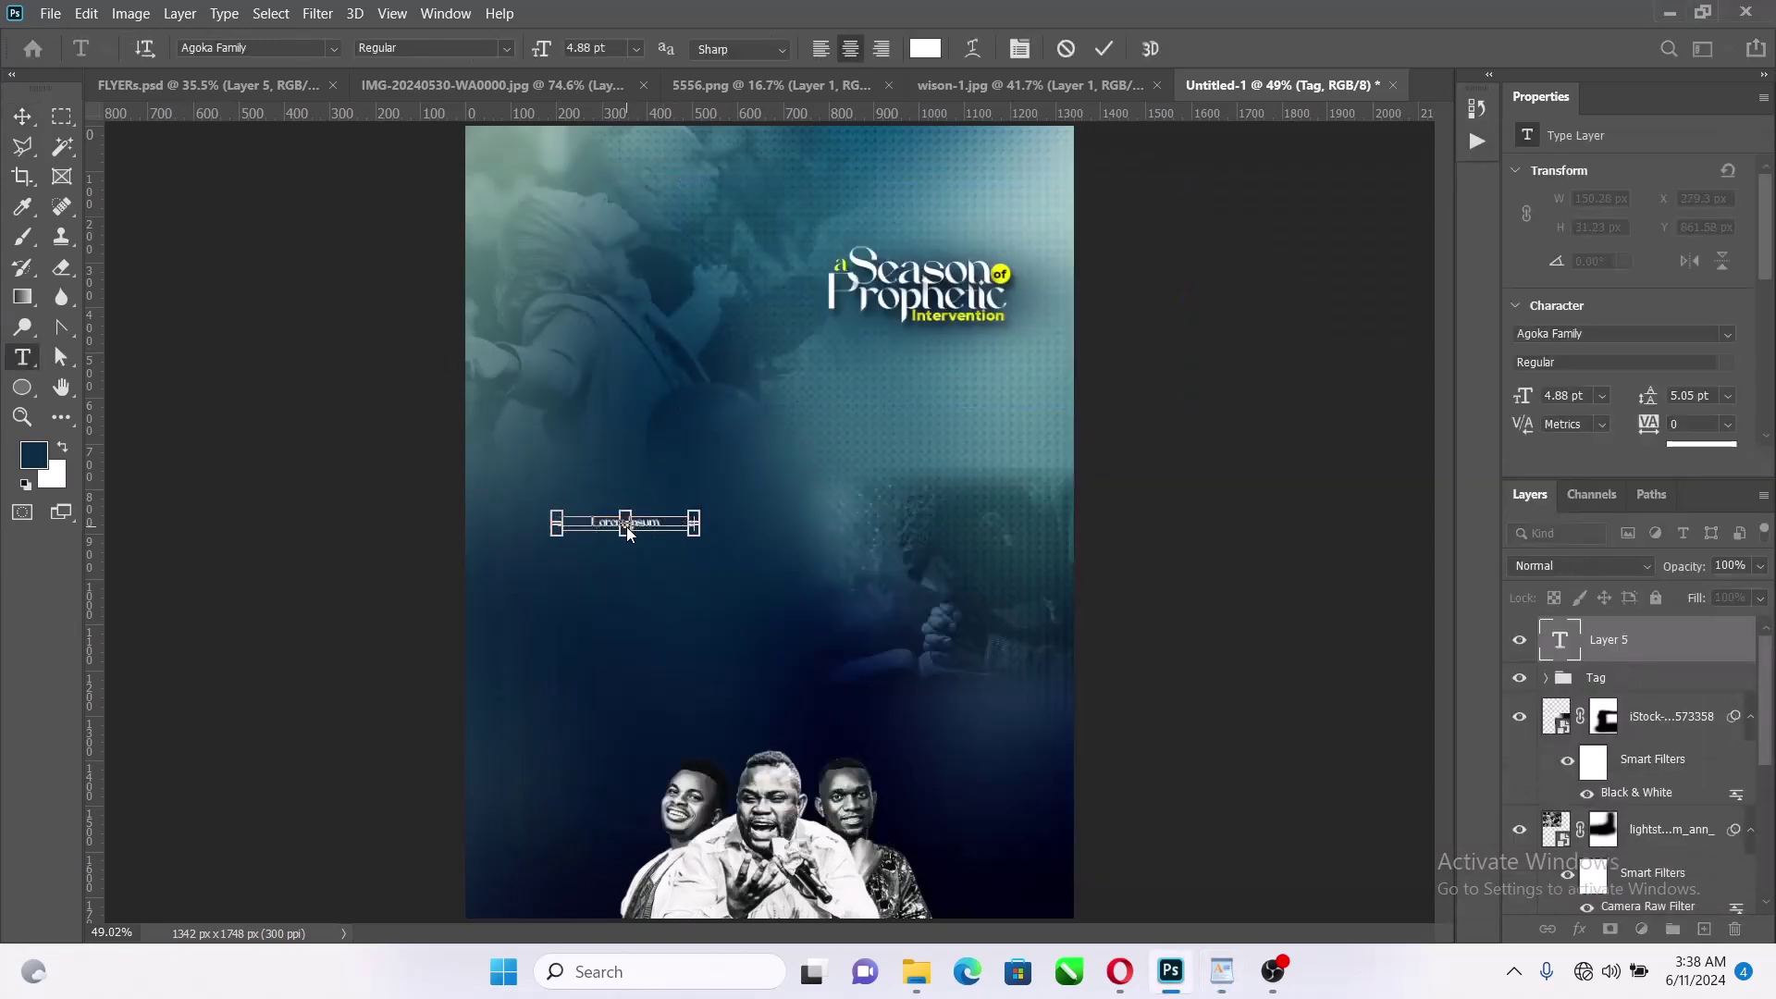
pyautogui.scroll(3, 622, 544)
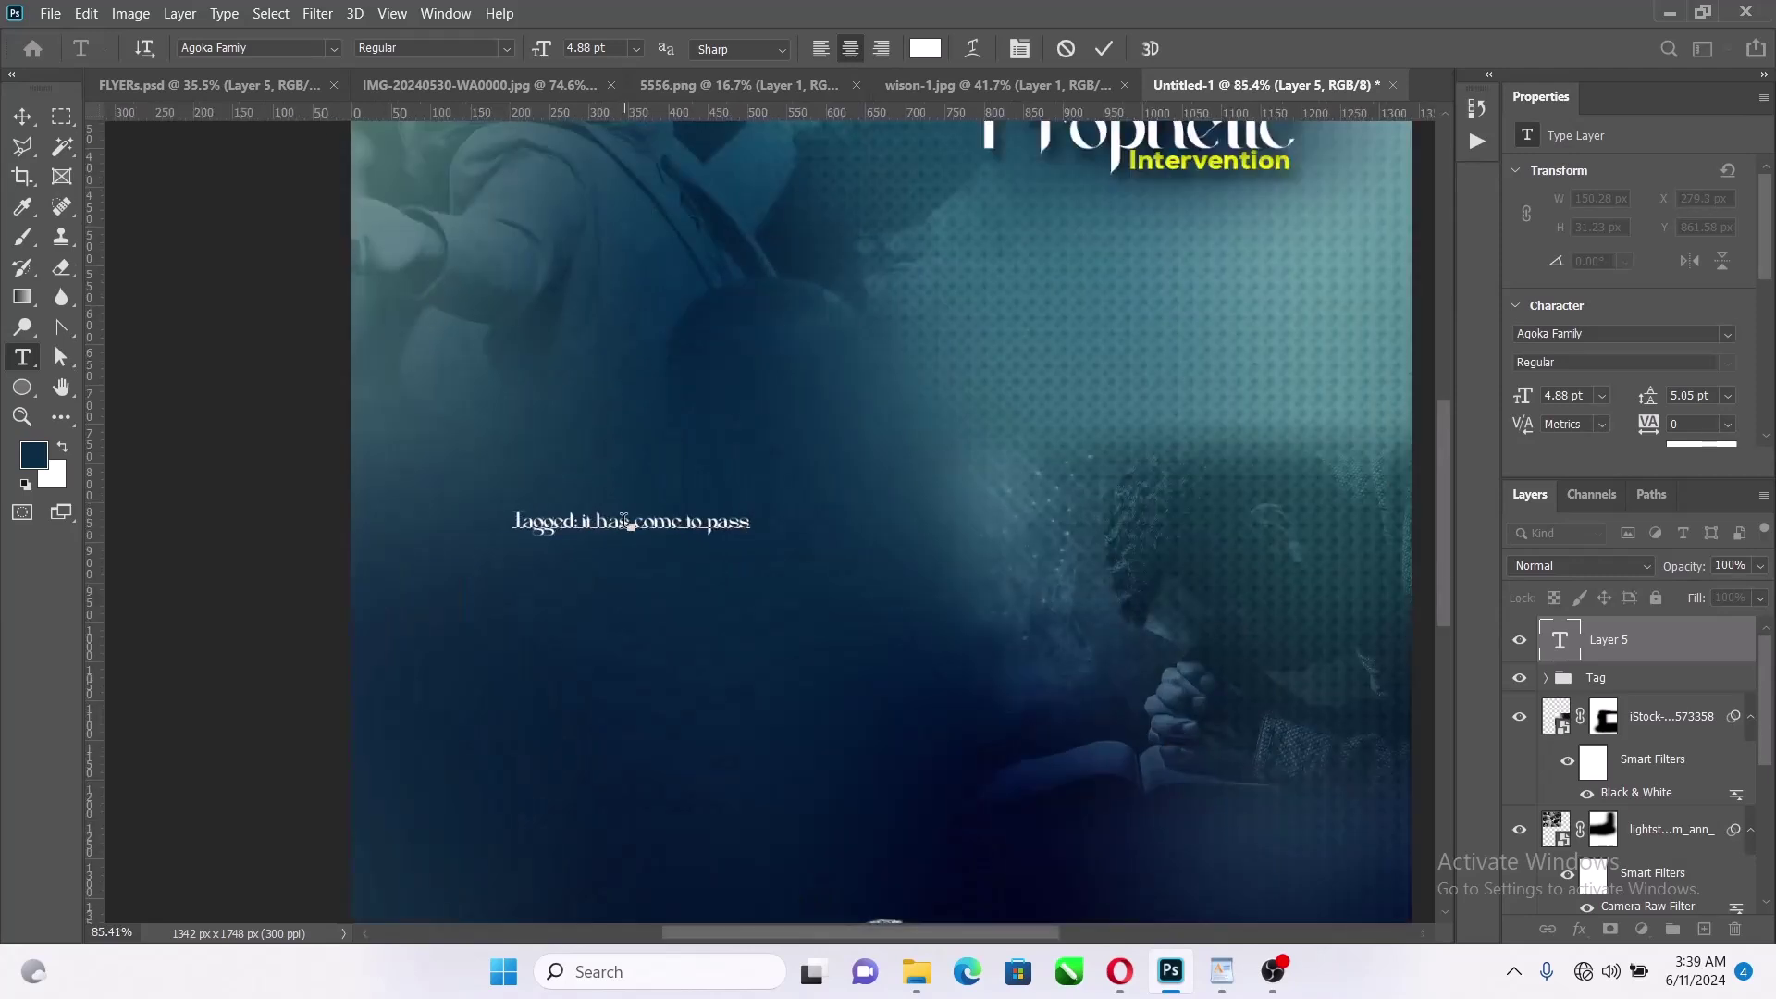
pyautogui.click(1105, 49)
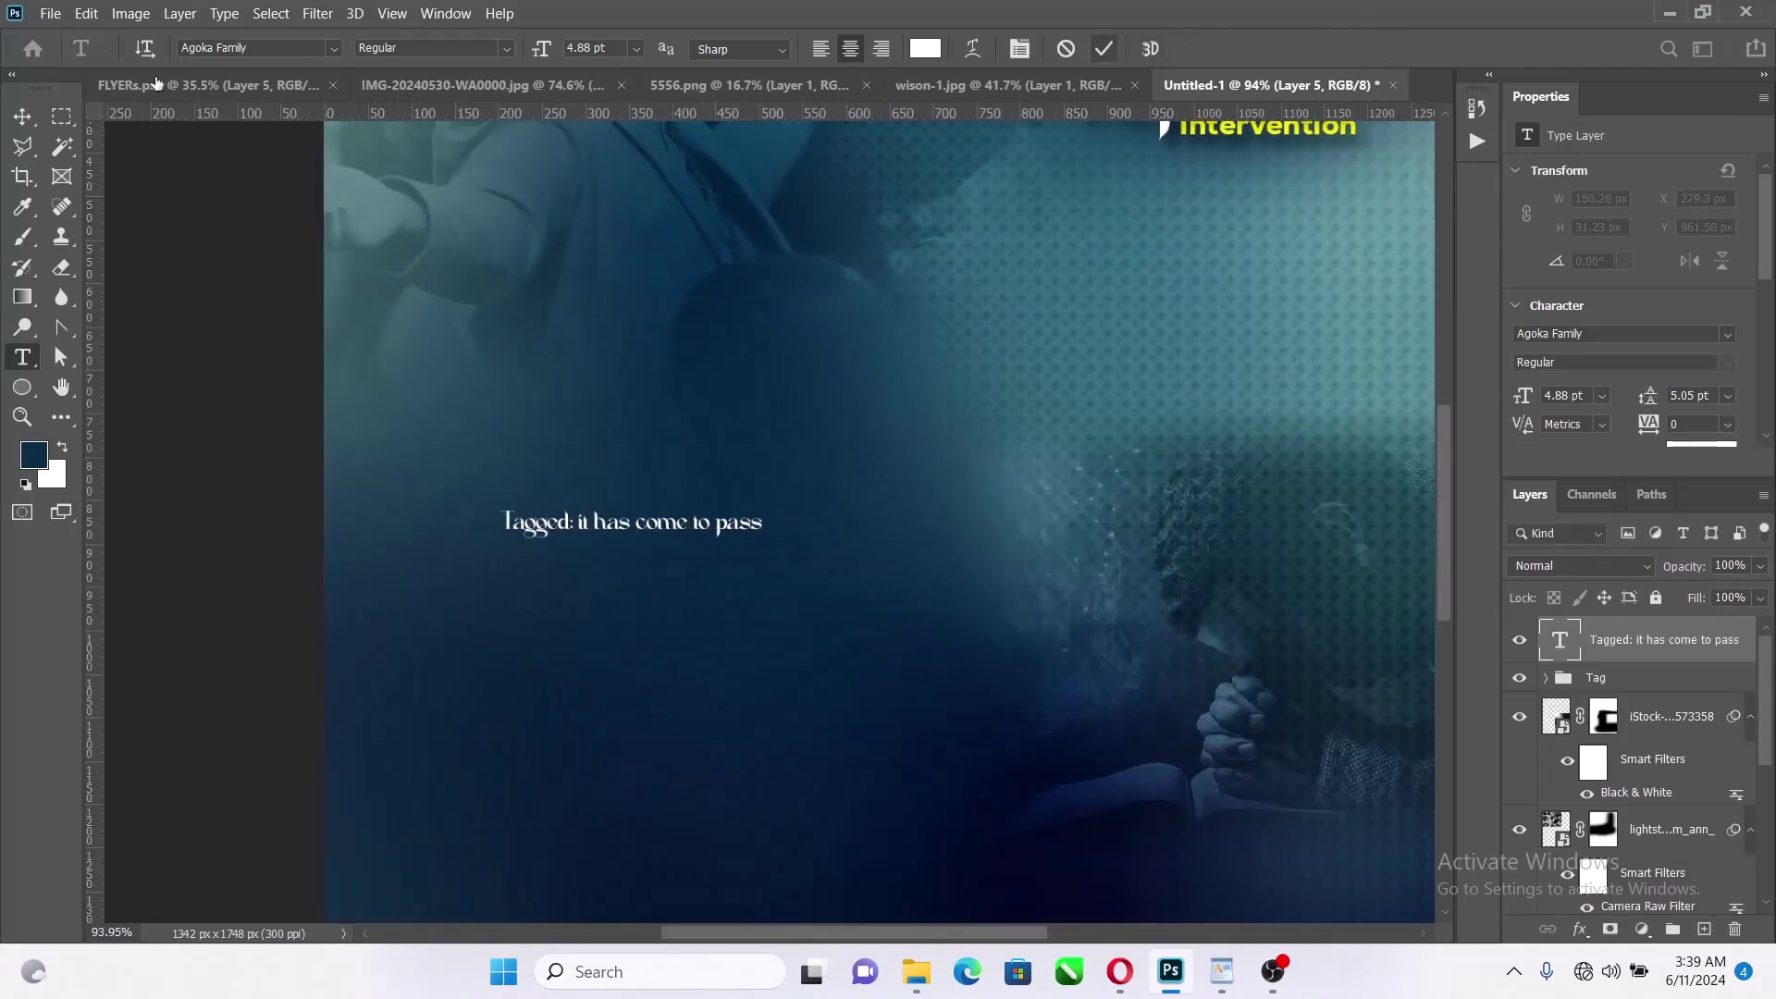
pyautogui.press('v')
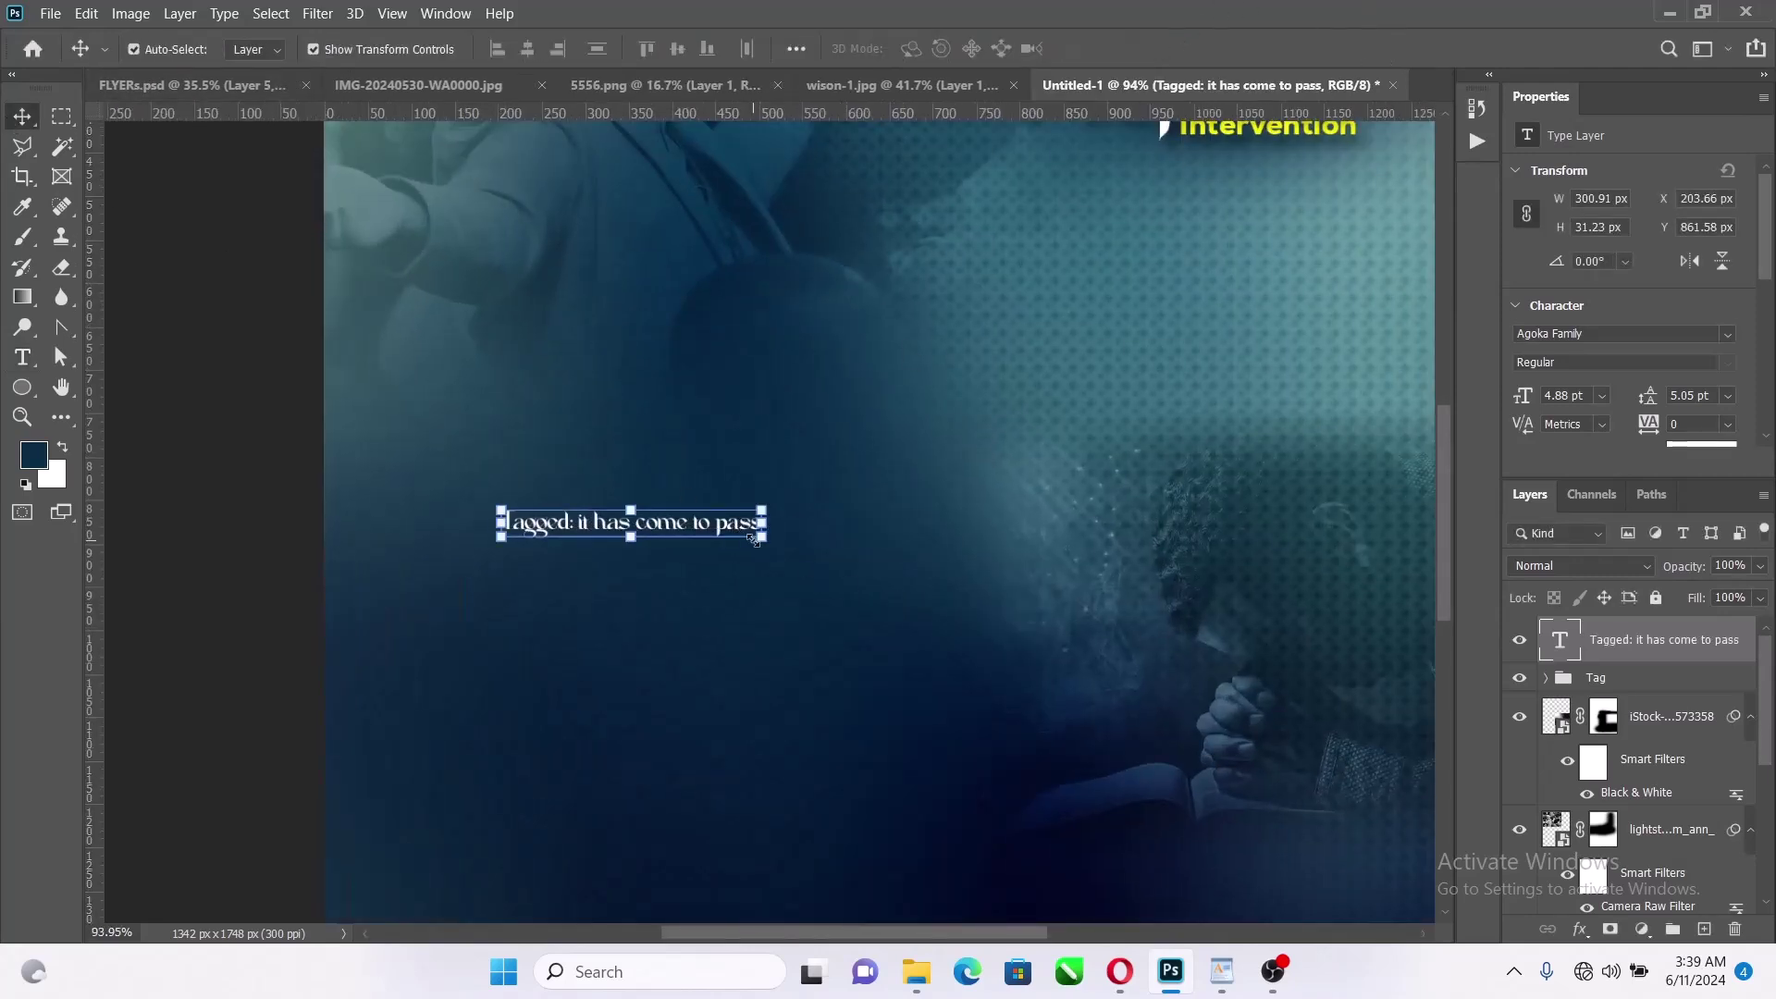
pyautogui.moveTo(762, 537); pyautogui.dragTo(1182, 753)
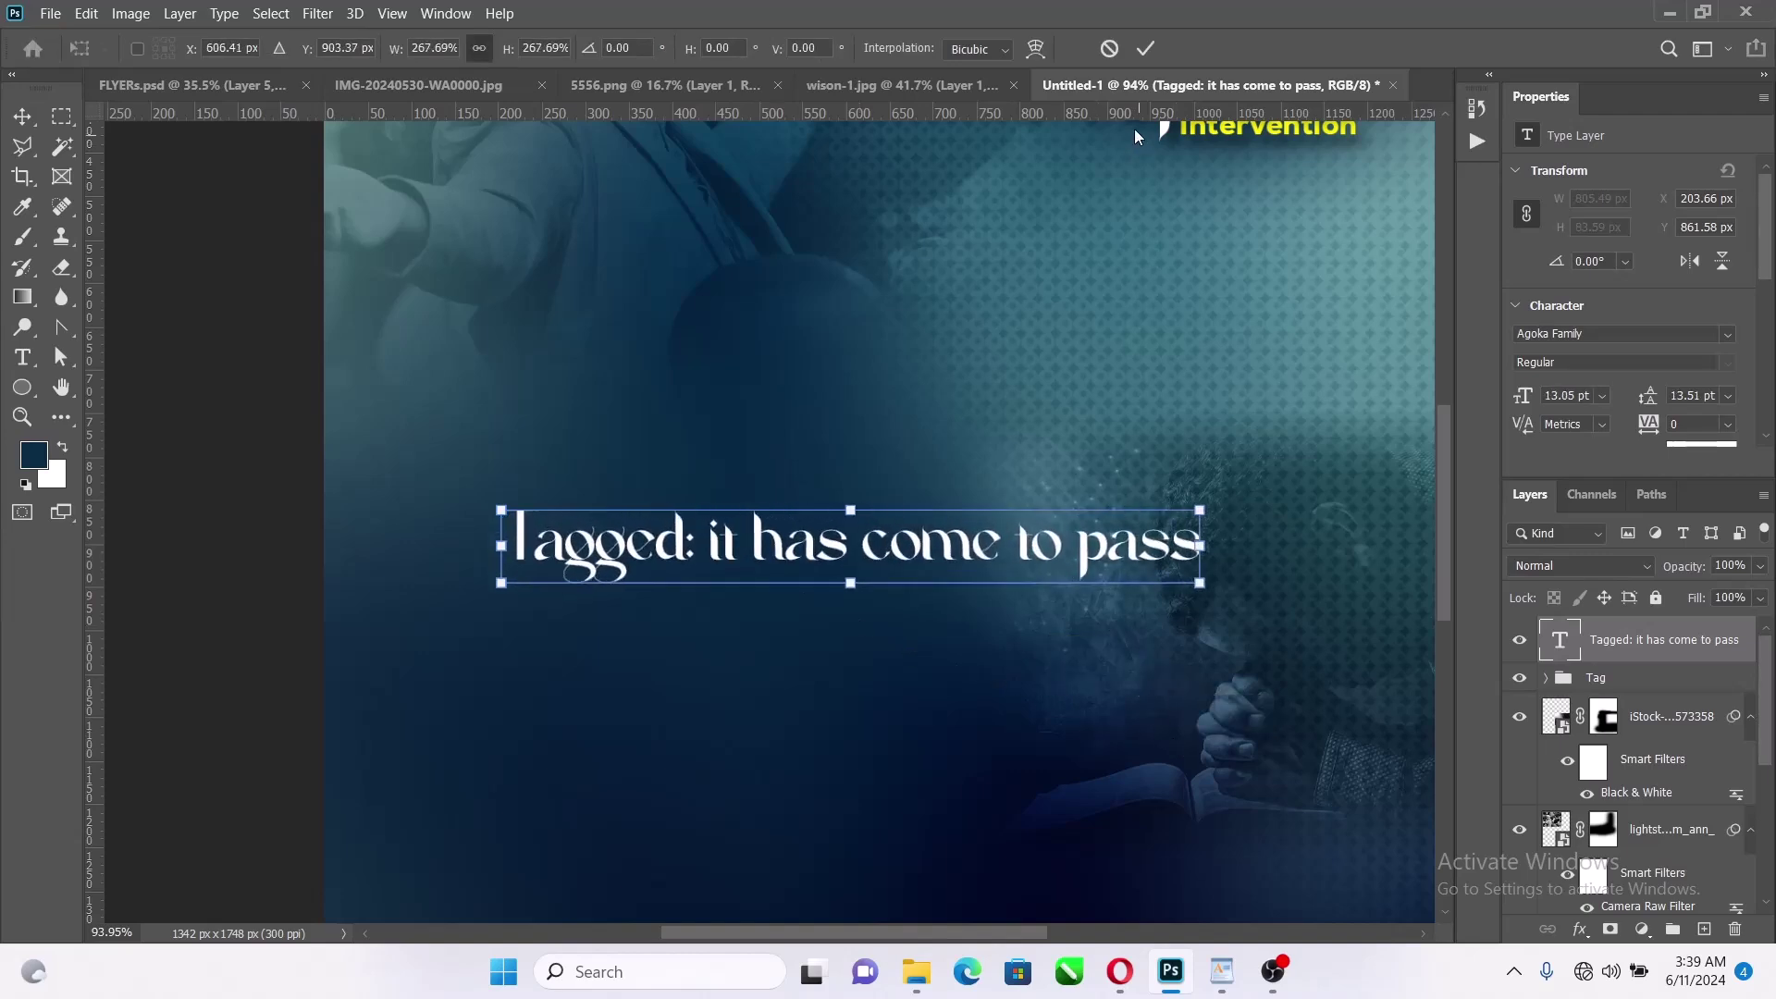
pyautogui.click(1146, 48)
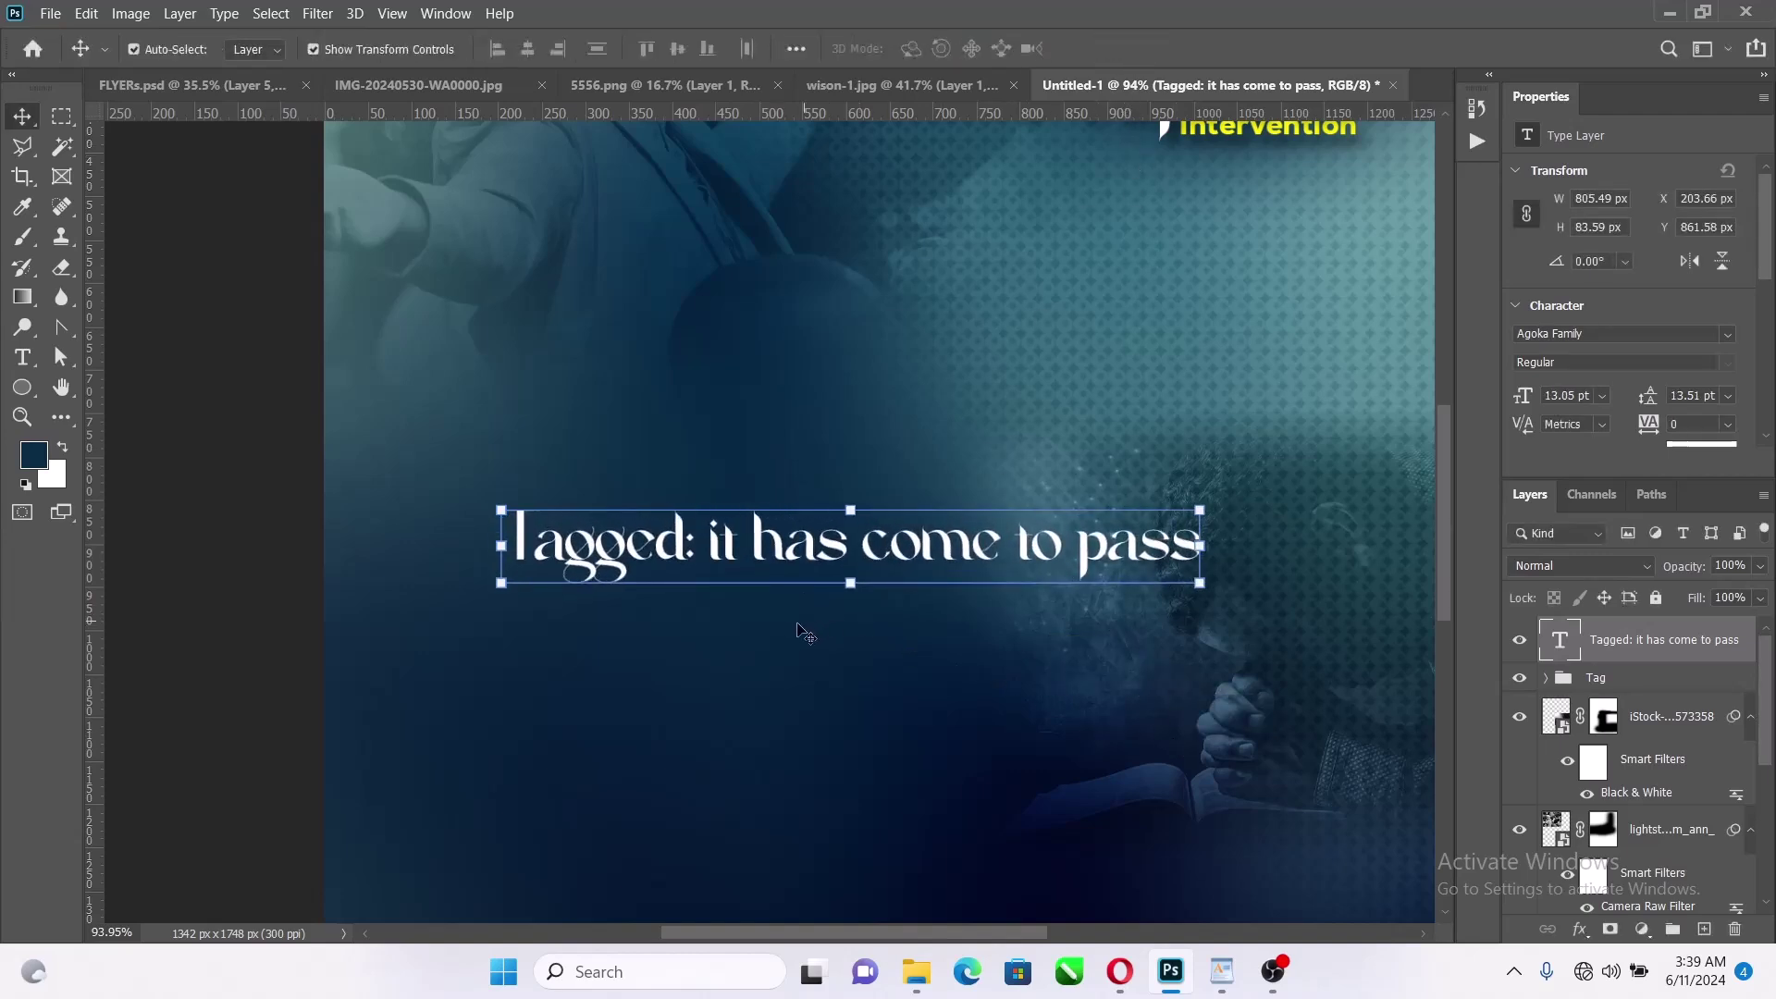
# Break the tagline into stacked lines, one word group per line, and cut 'pass'
pyautogui.press('t')
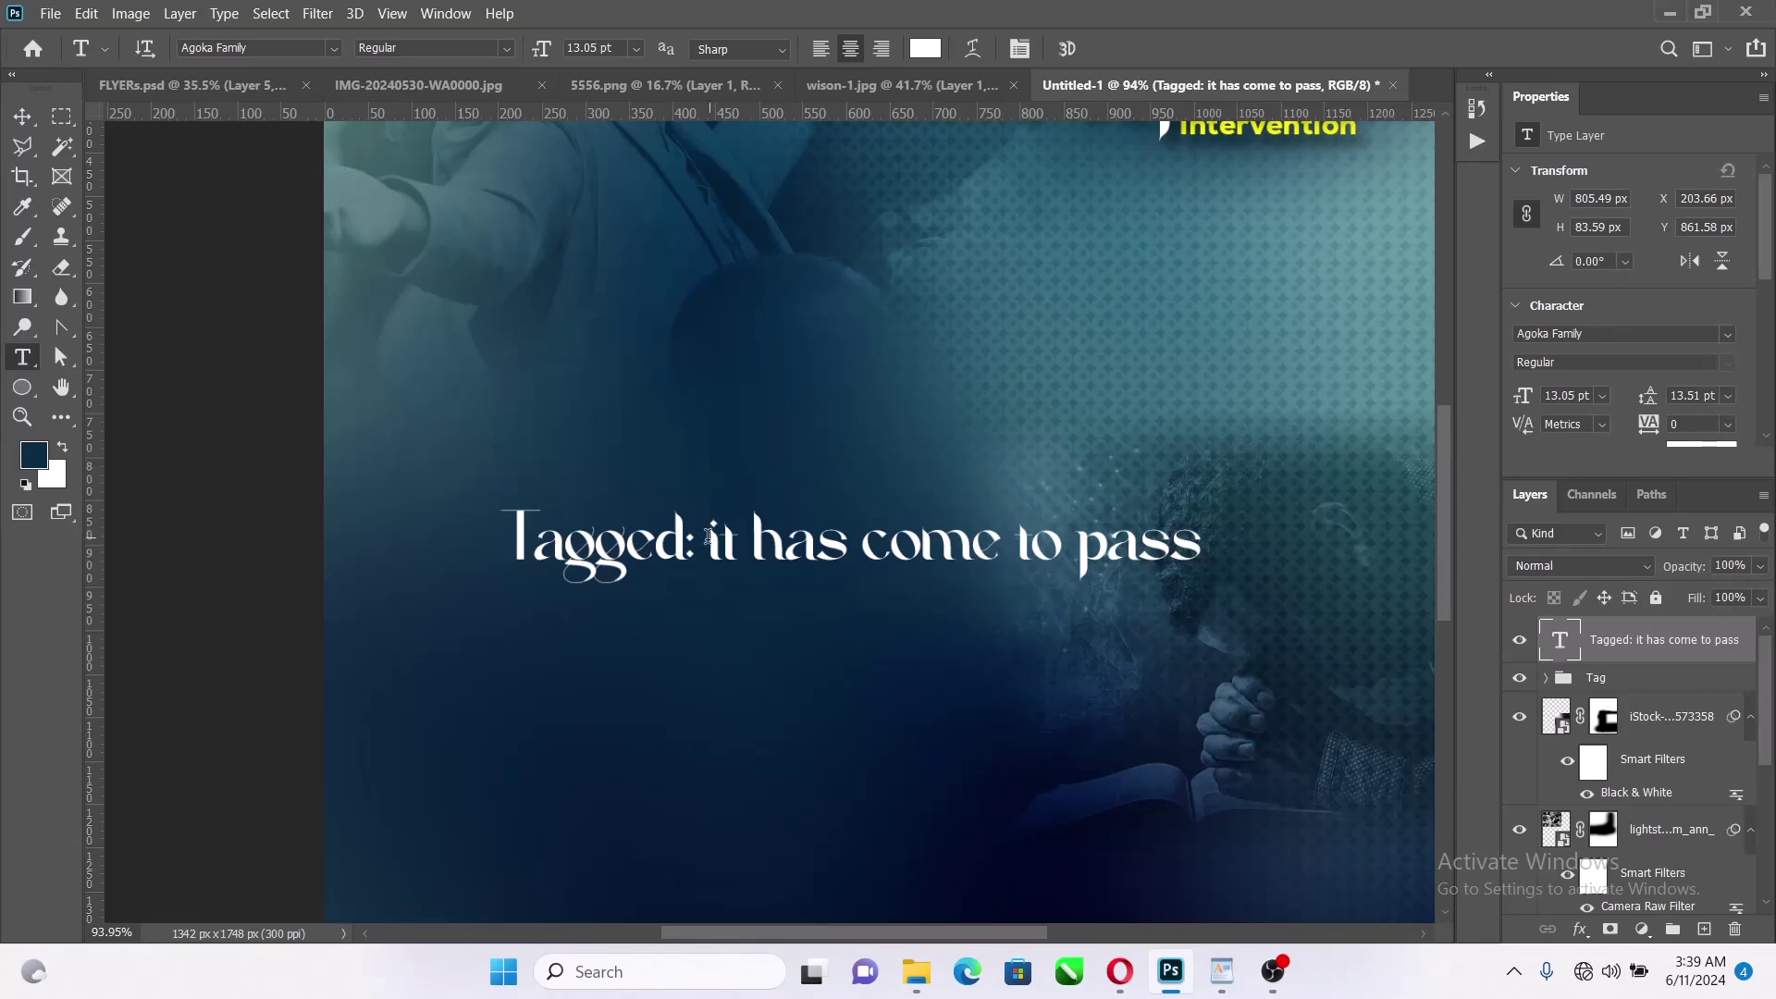
pyautogui.click(709, 537)
pyautogui.press('BackSpace')
pyautogui.press('Return')
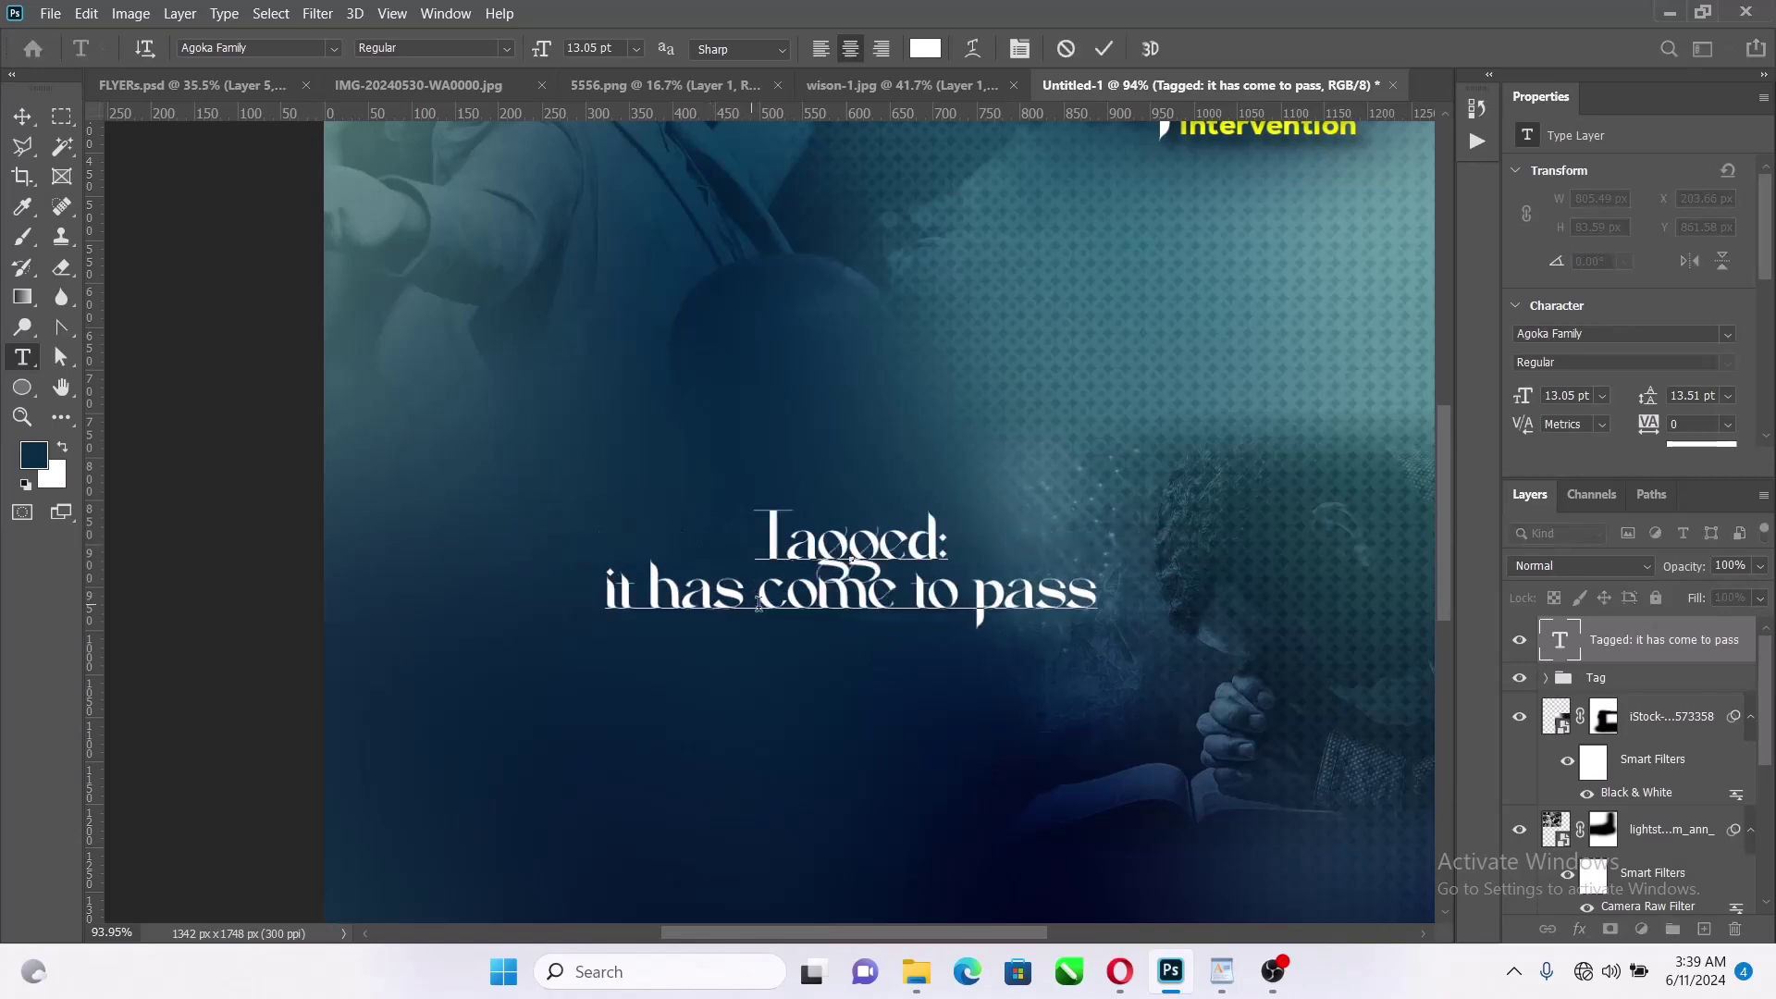
pyautogui.press('BackSpace')
pyautogui.press('Return')
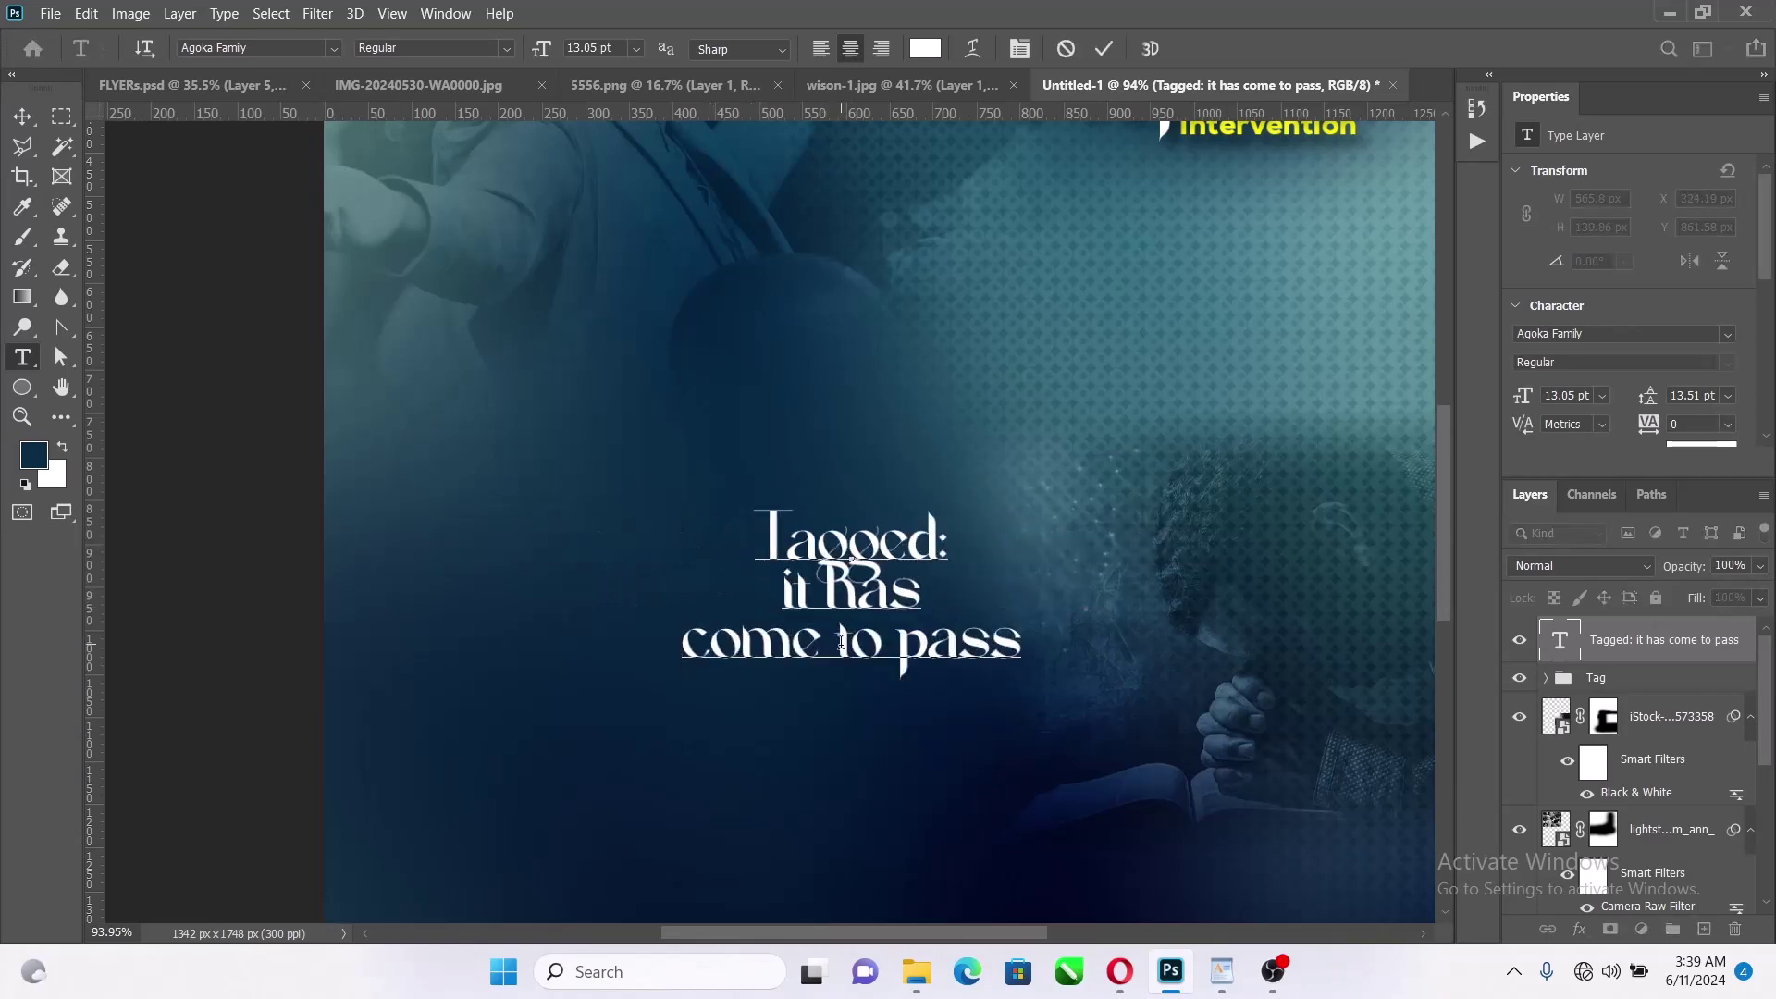
pyautogui.click(842, 649)
pyautogui.press('Return')
pyautogui.click(826, 696)
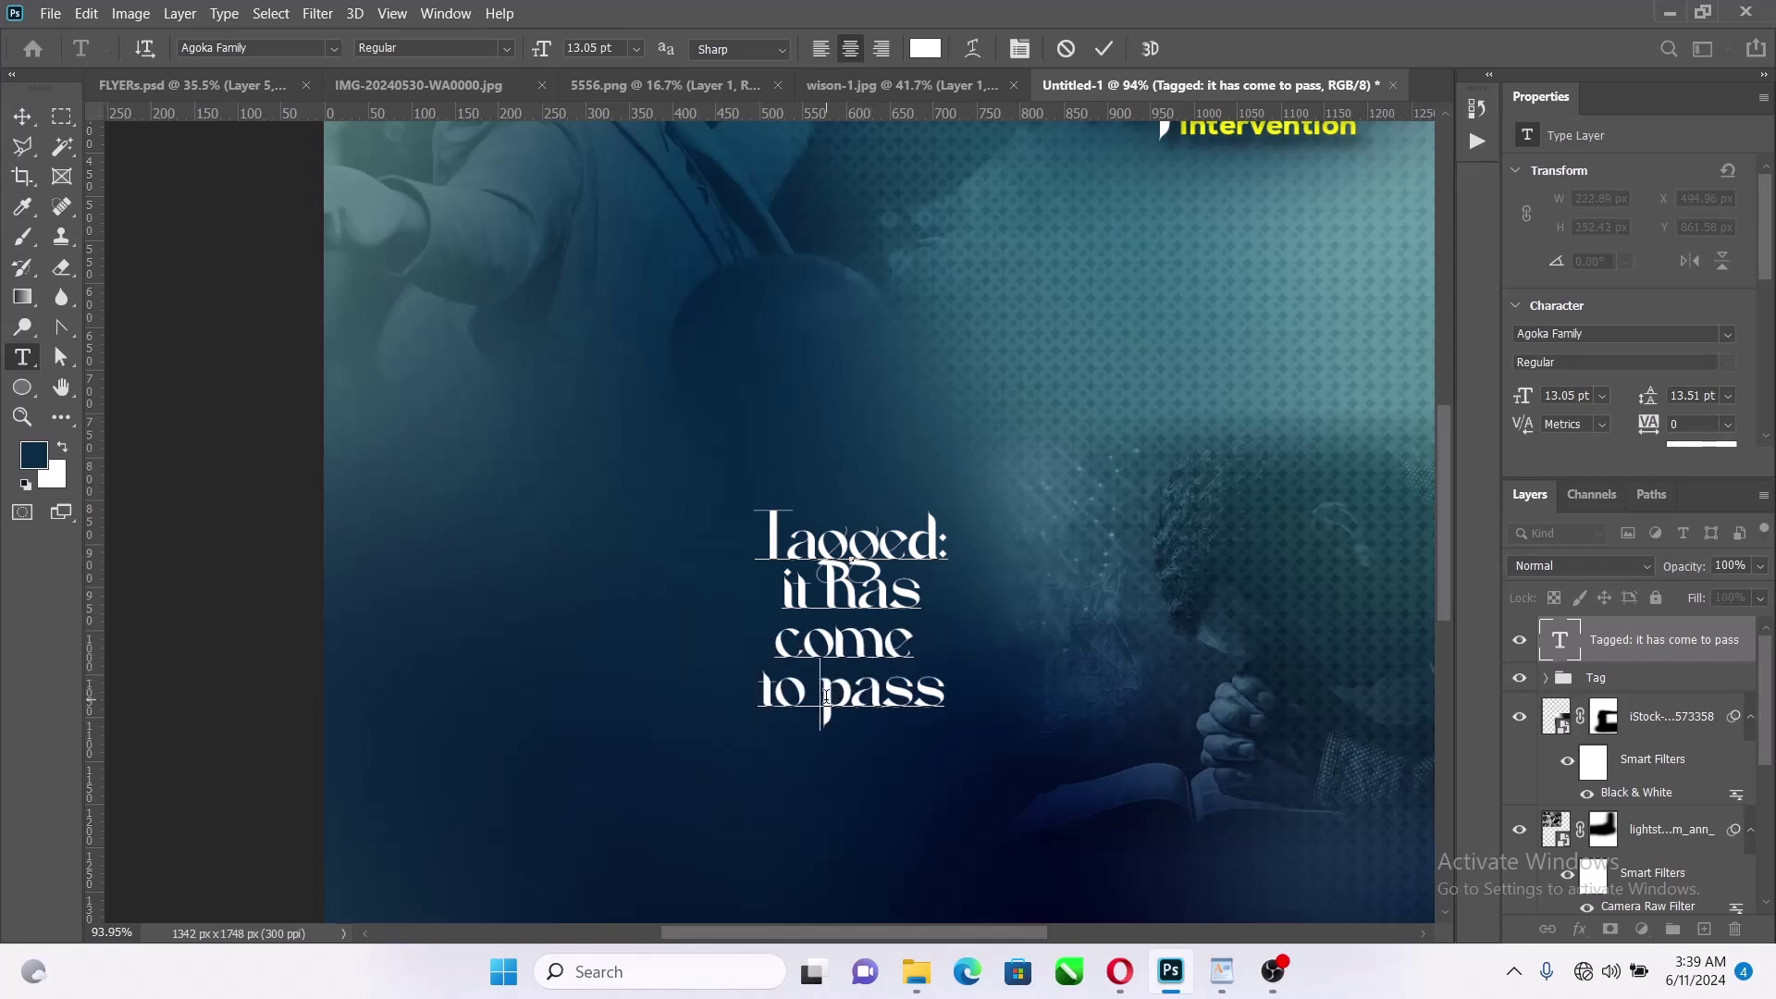
pyautogui.press('Return')
pyautogui.moveTo(925, 741); pyautogui.dragTo(722, 737)
pyautogui.hotkey('ctrl', 'c')
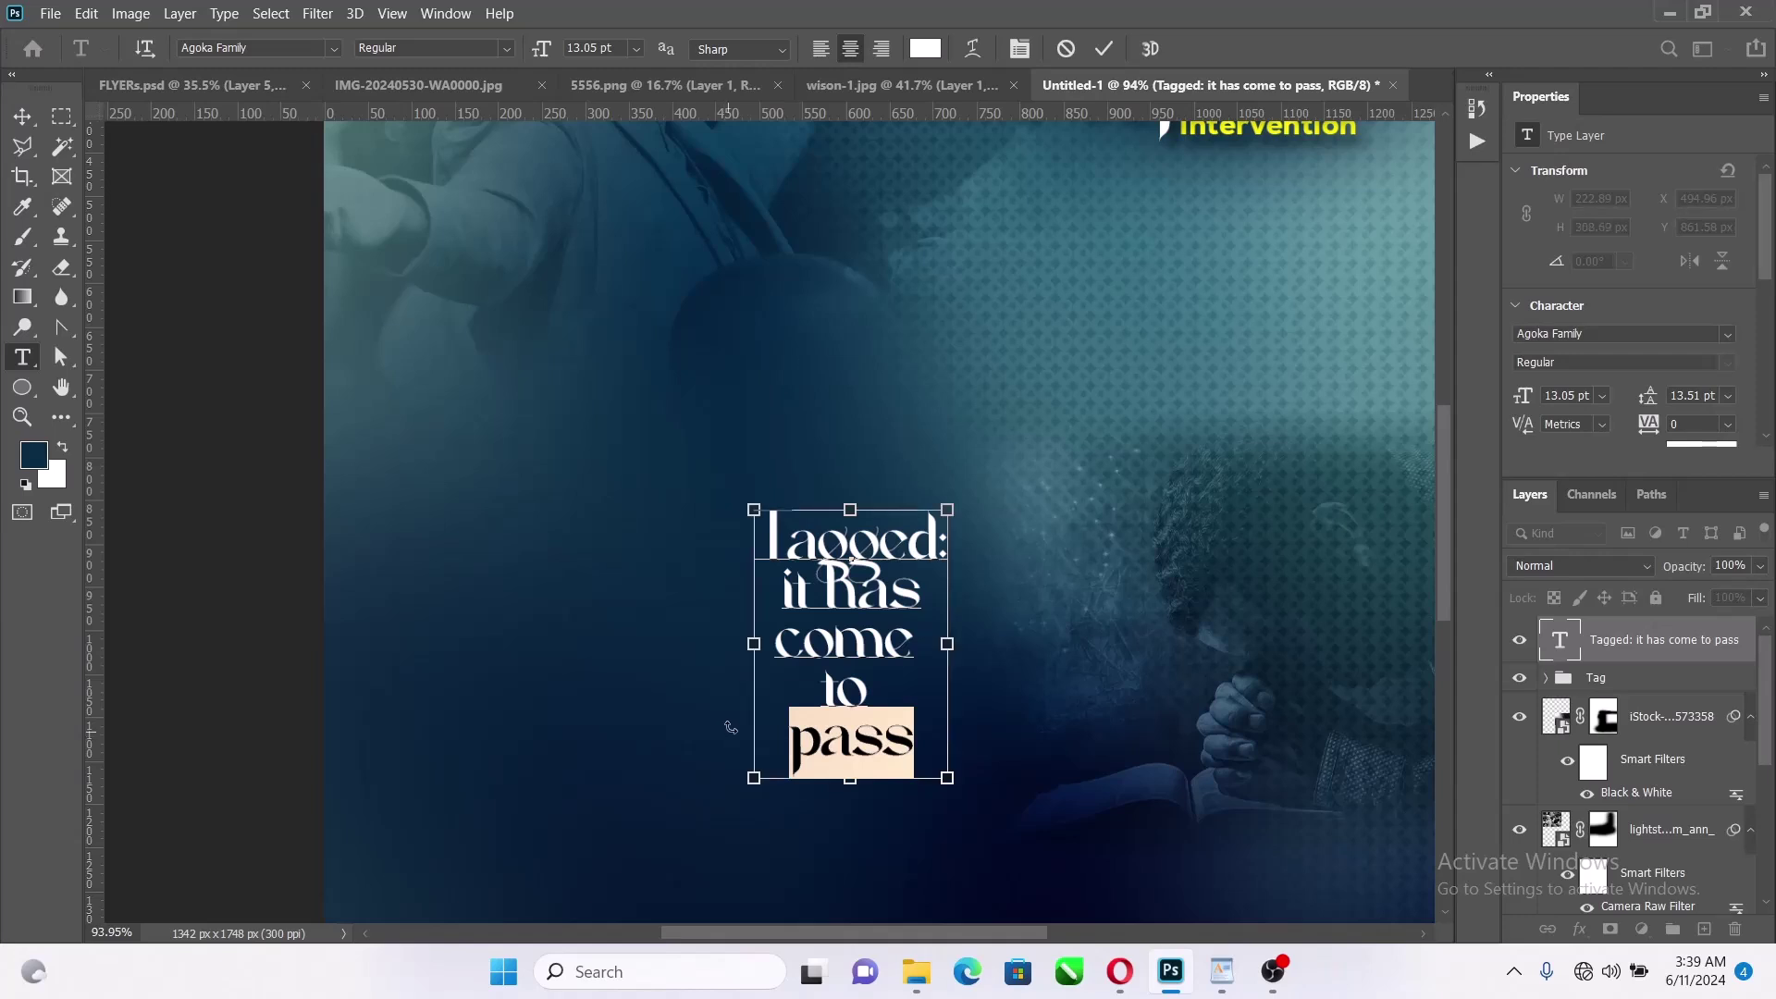
pyautogui.hotkey('ctrl', 'h')
pyautogui.press('BackSpace')
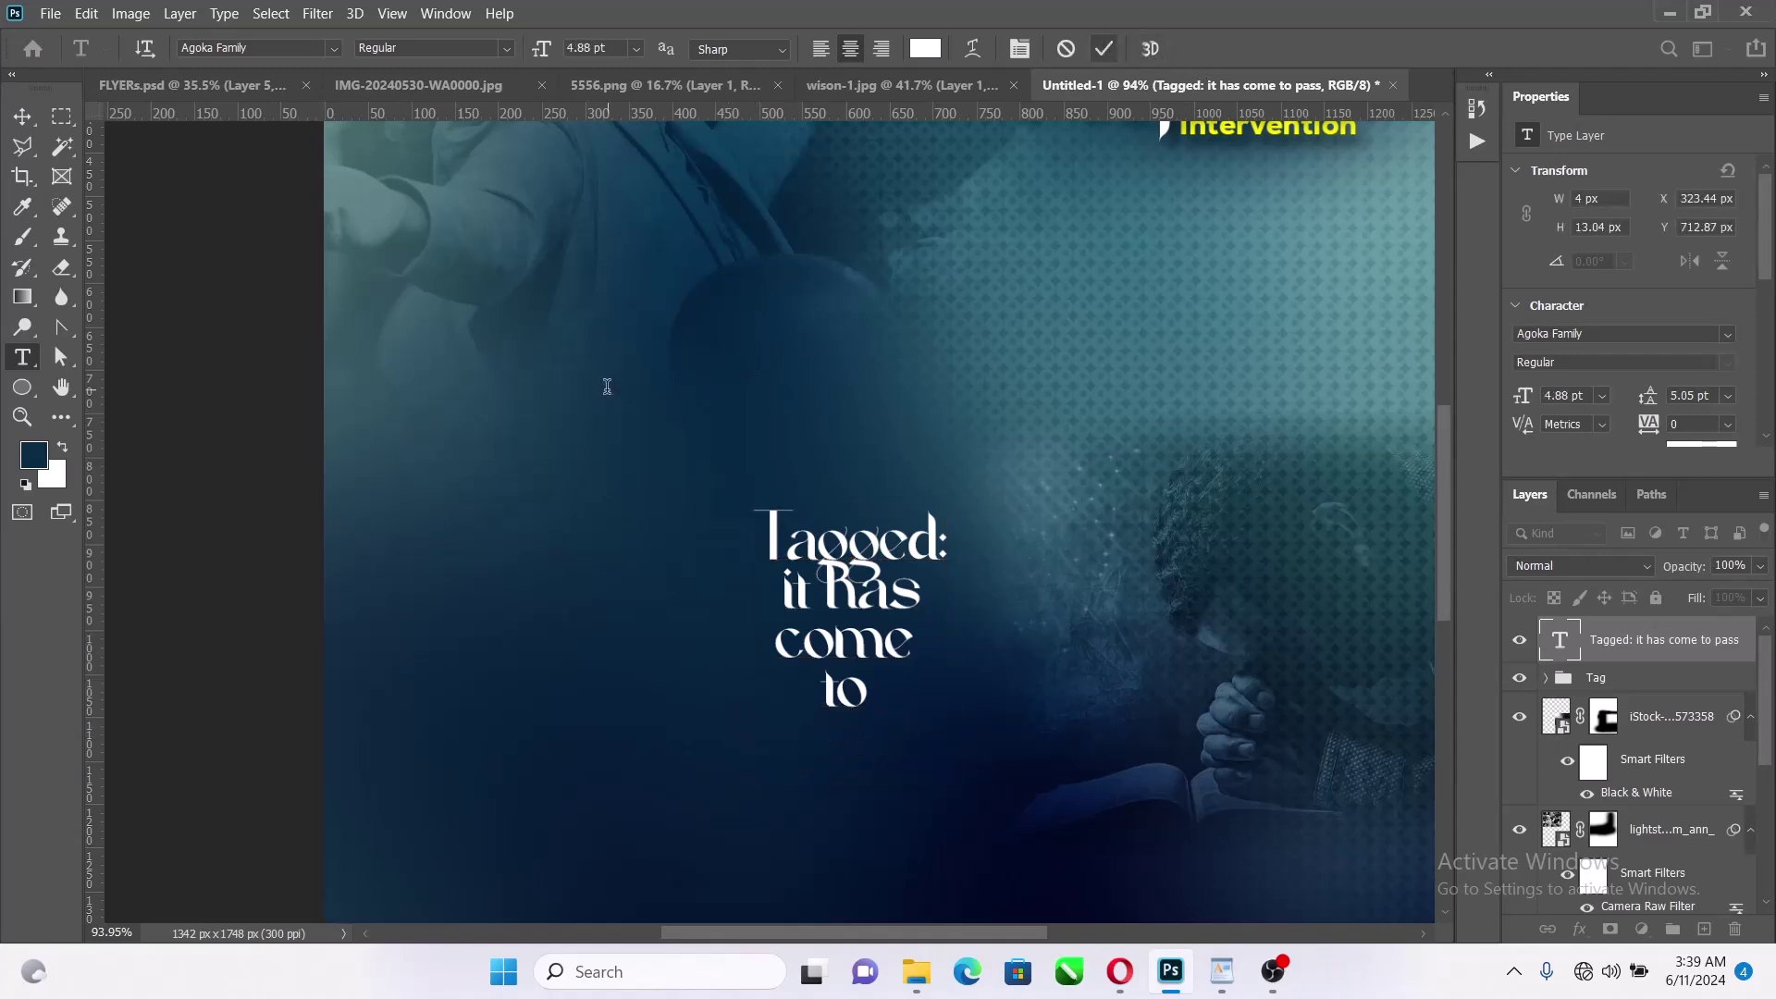
# Paste 'pass' and 'to' as separate text layers at the left of the title
pyautogui.click(607, 386)
pyautogui.hotkey('ctrl', 'v')
pyautogui.click(1103, 48)
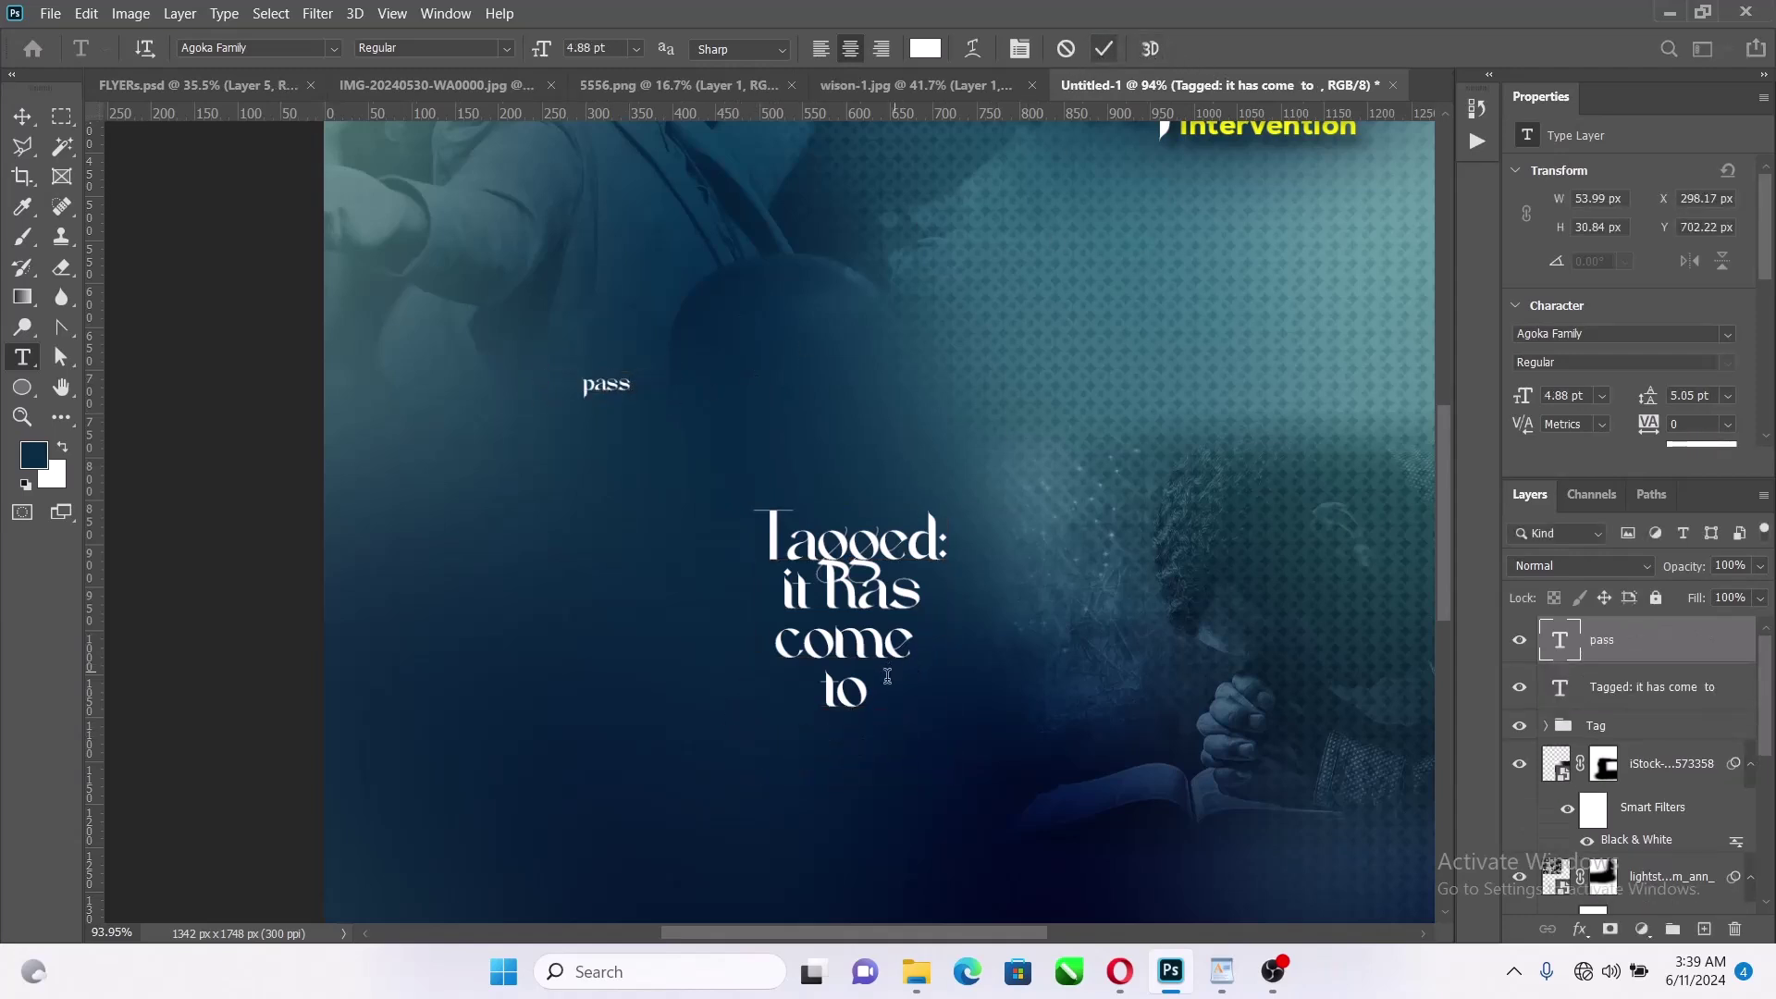
pyautogui.moveTo(870, 697); pyautogui.dragTo(749, 690)
pyautogui.hotkey('ctrl', 'x')
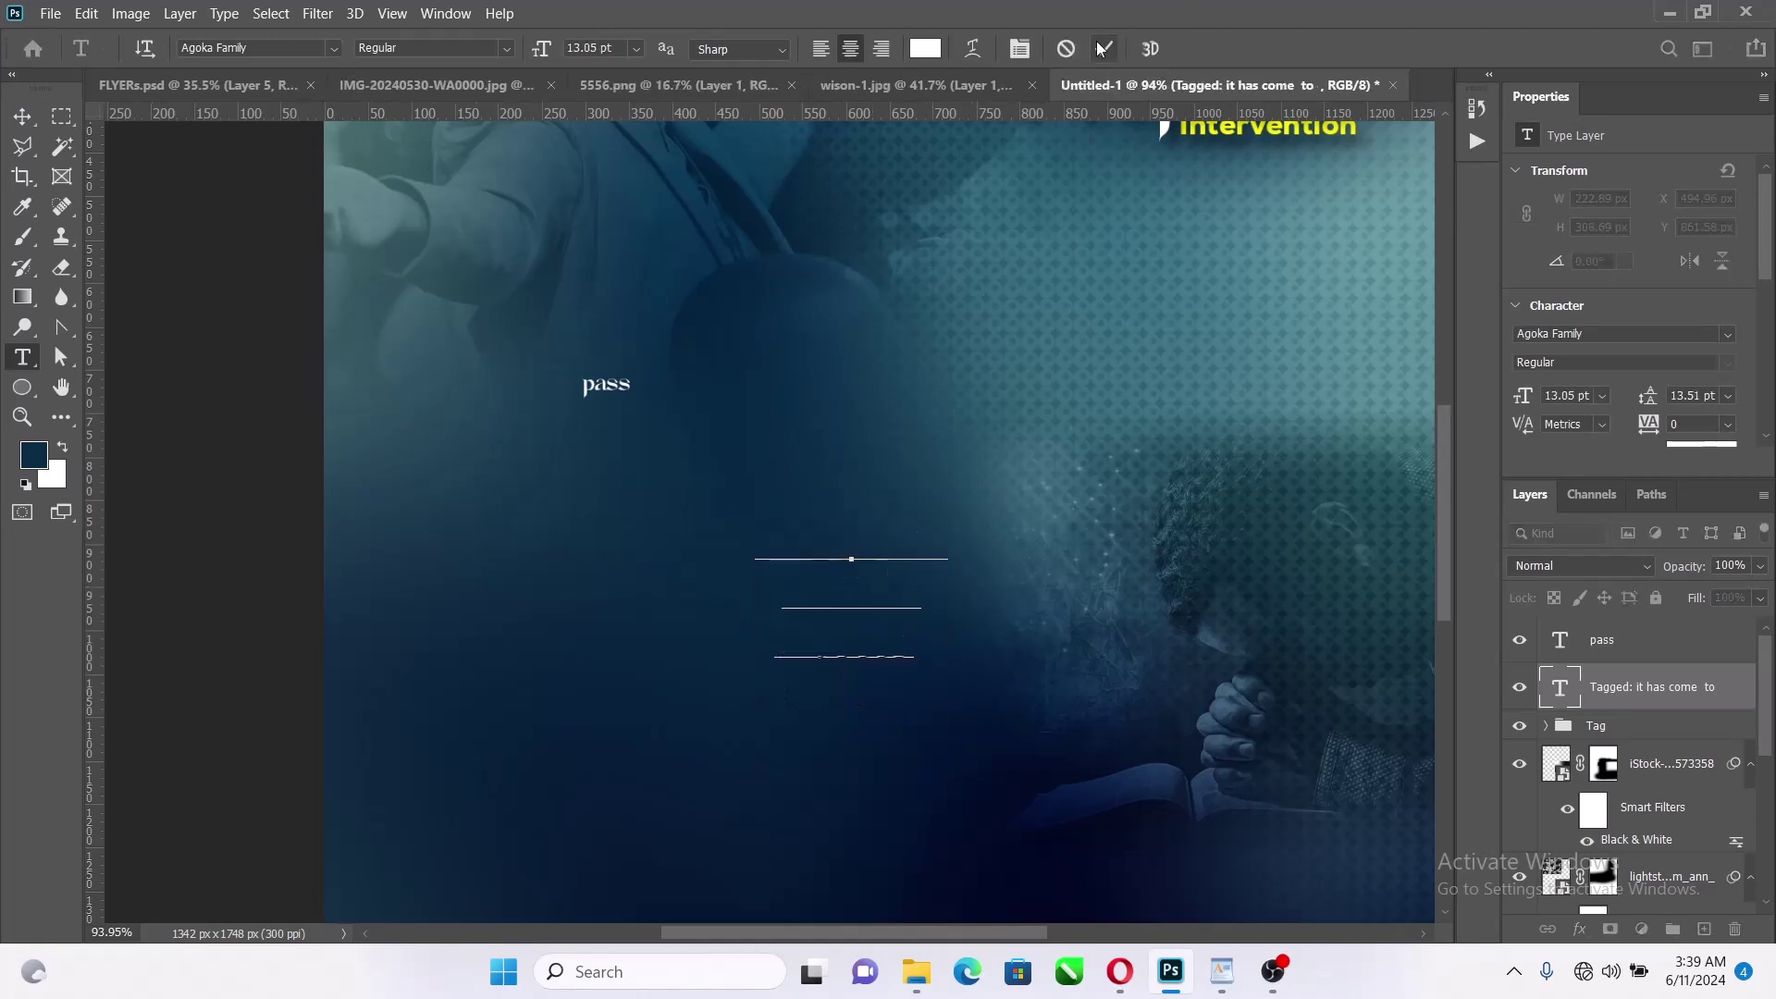
pyautogui.click(1101, 48)
pyautogui.click(639, 479)
pyautogui.hotkey('ctrl', 'v')
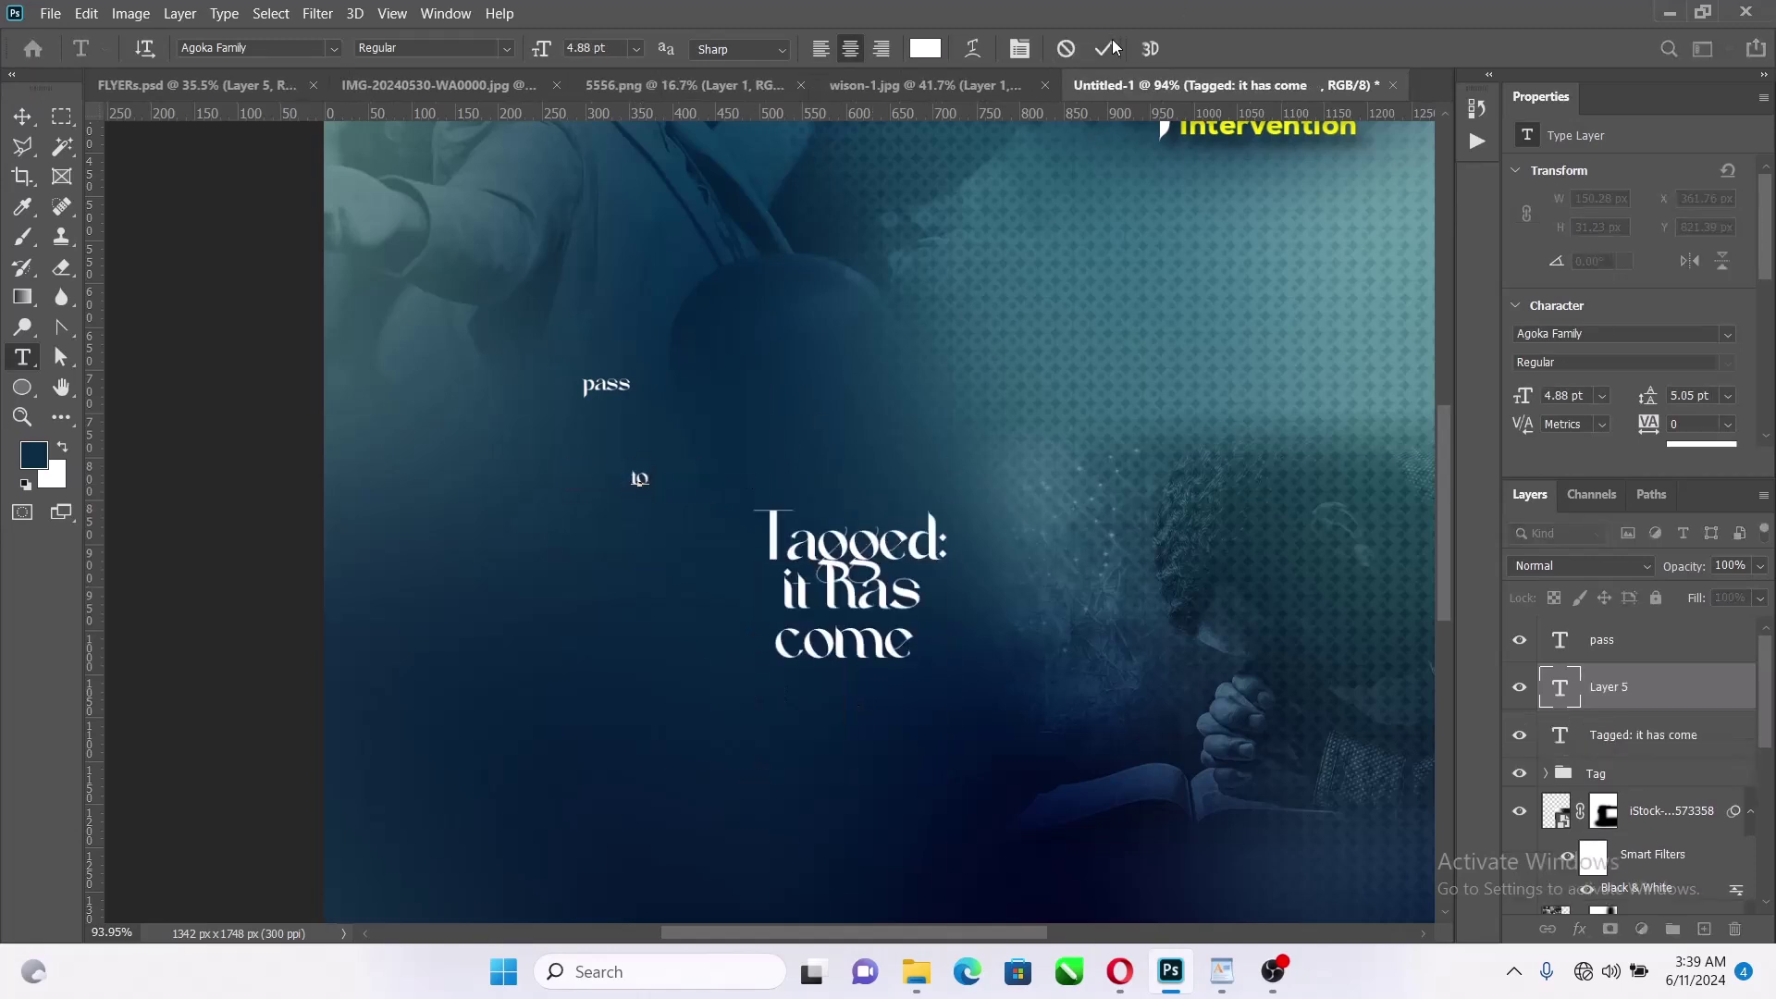
pyautogui.click(1108, 48)
# Move 'come' and 'it has' into their own text layers, leaving only 'Tagged:'
pyautogui.moveTo(926, 653); pyautogui.dragTo(718, 647)
pyautogui.press('BackSpace')
pyautogui.hotkey('ctrl', 'Return')
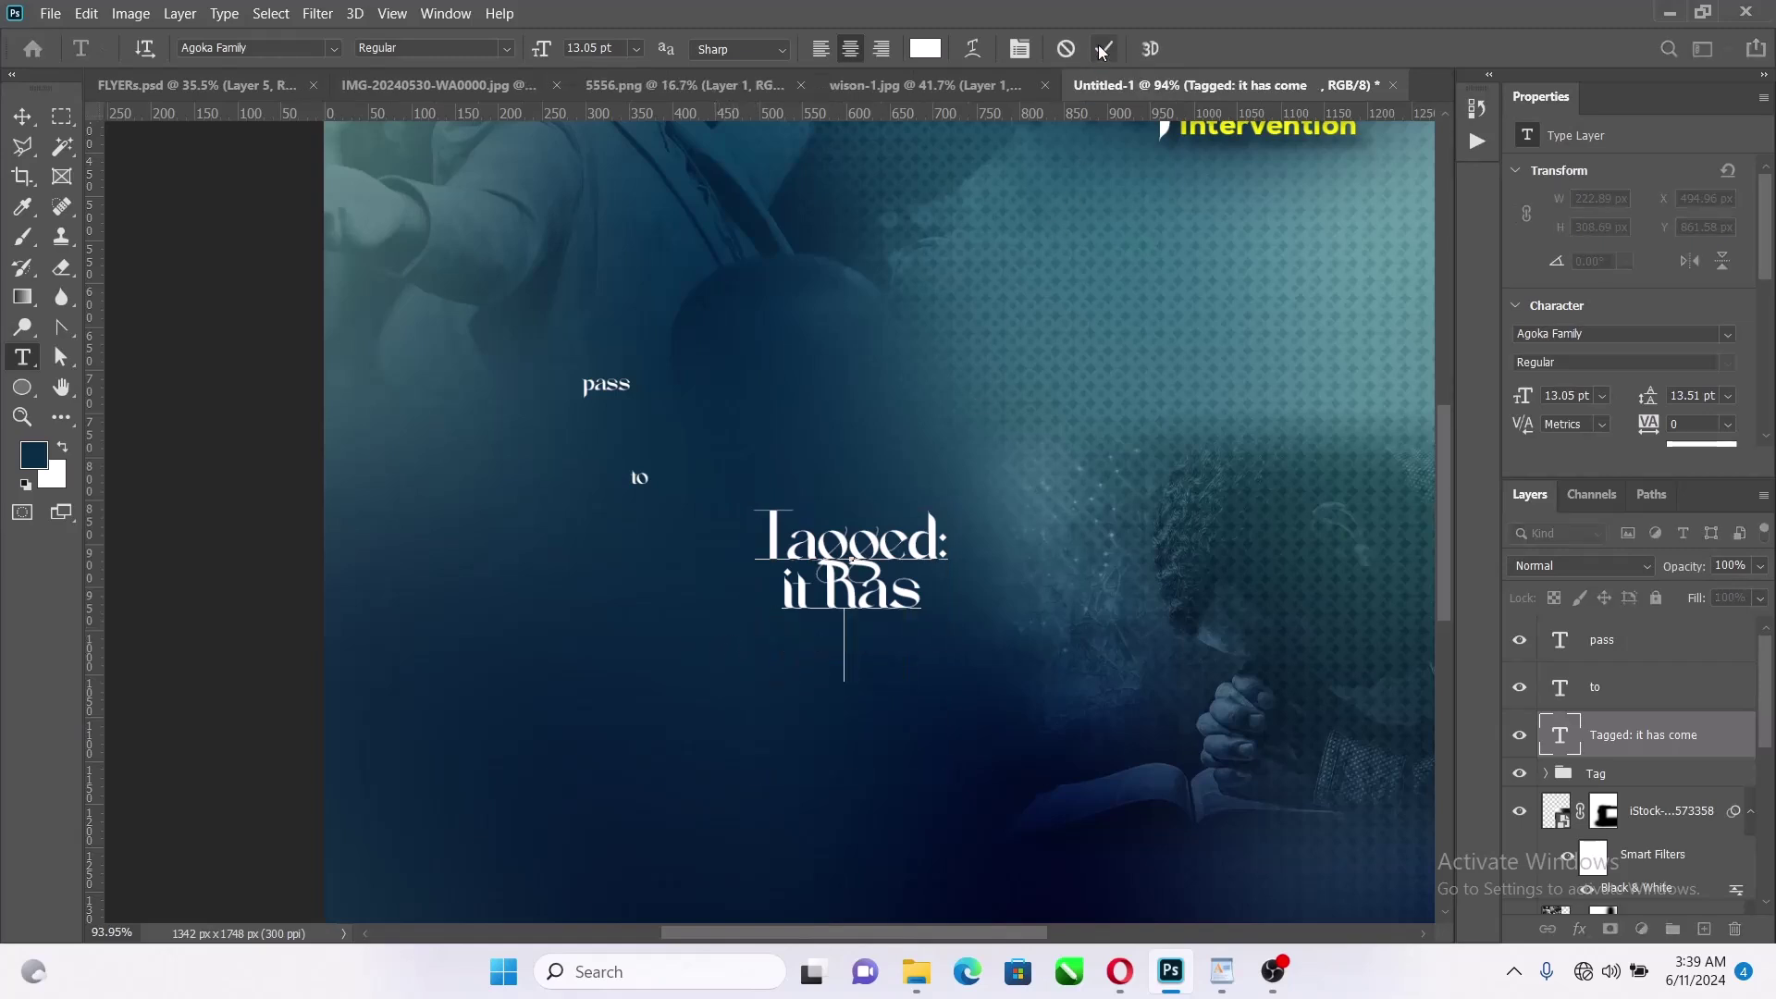
pyautogui.click(567, 520)
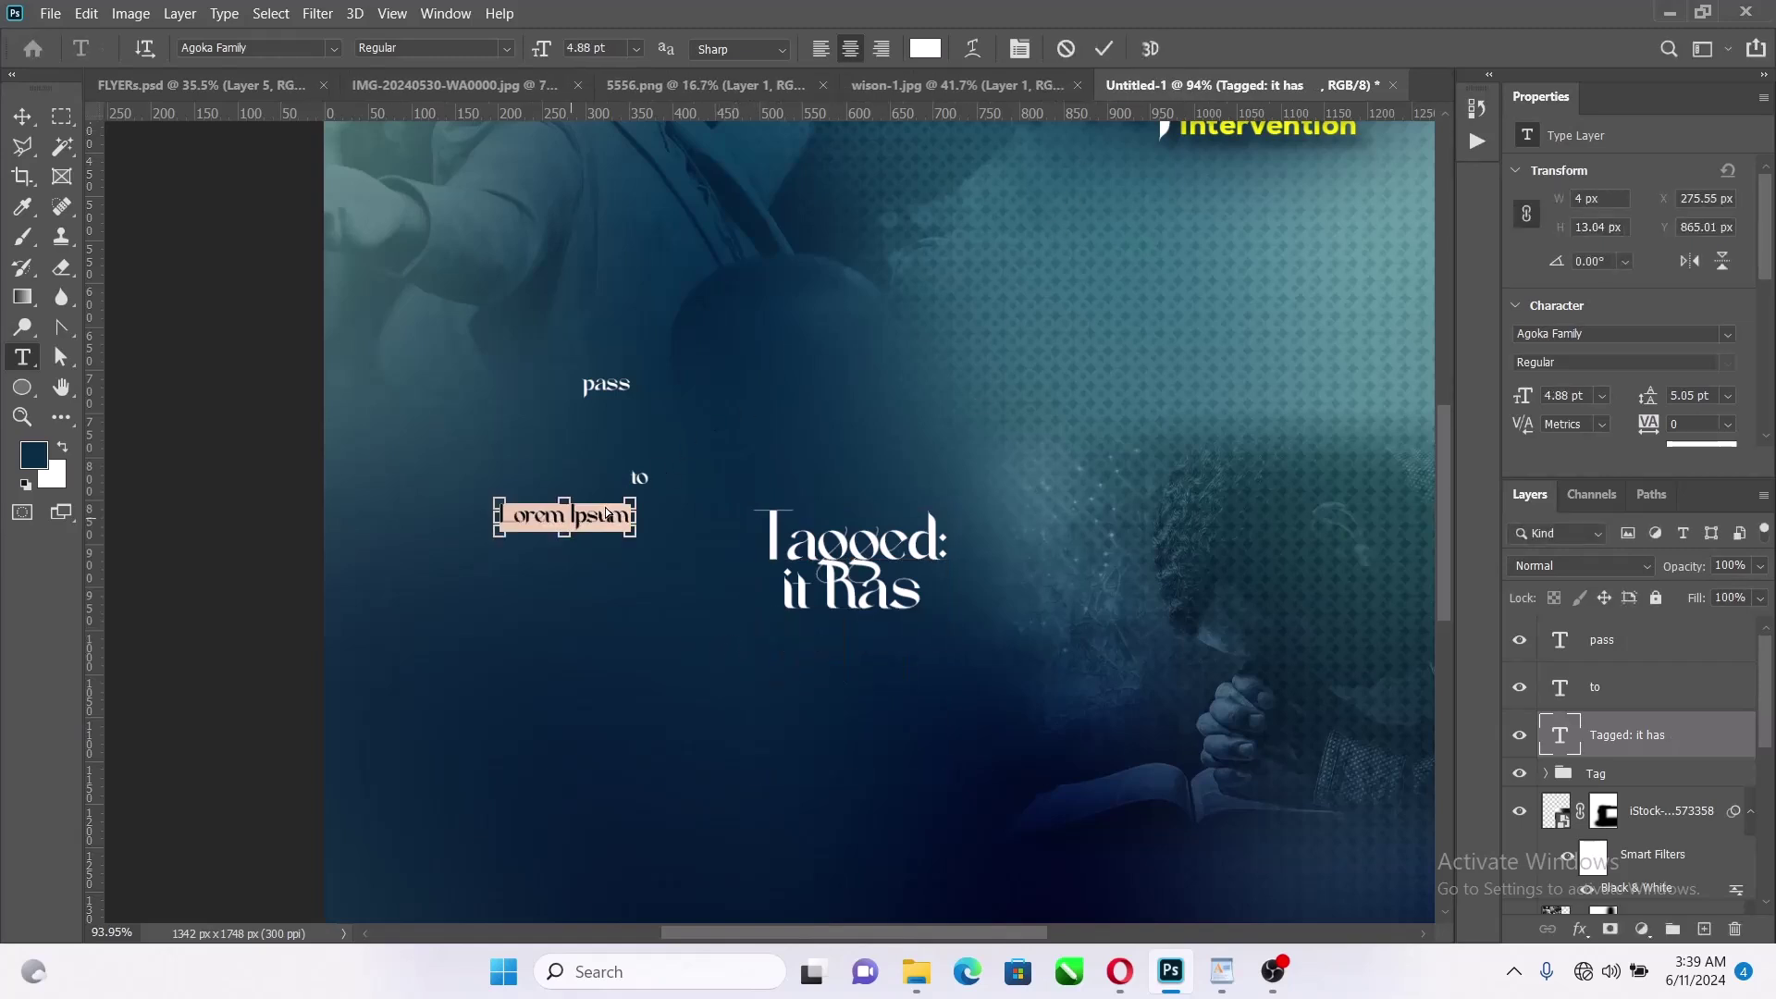
pyautogui.hotkey('ctrl', 'v')
pyautogui.click(1105, 49)
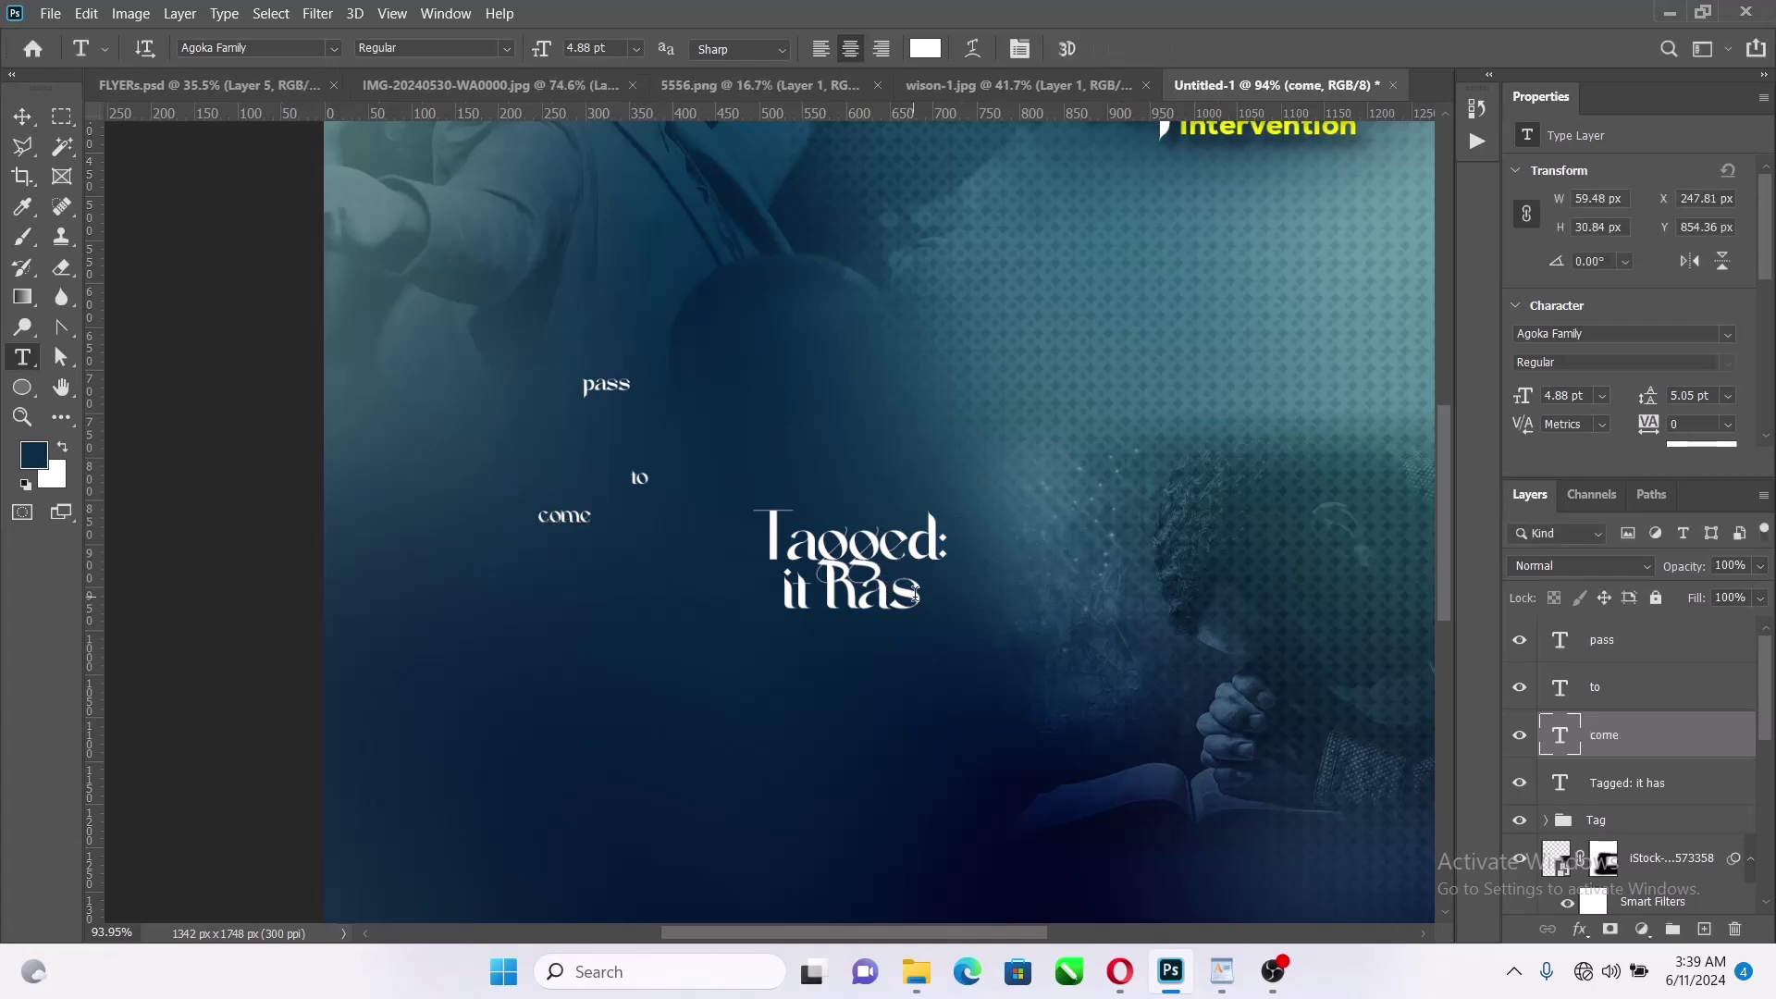
pyautogui.moveTo(925, 596); pyautogui.dragTo(702, 593)
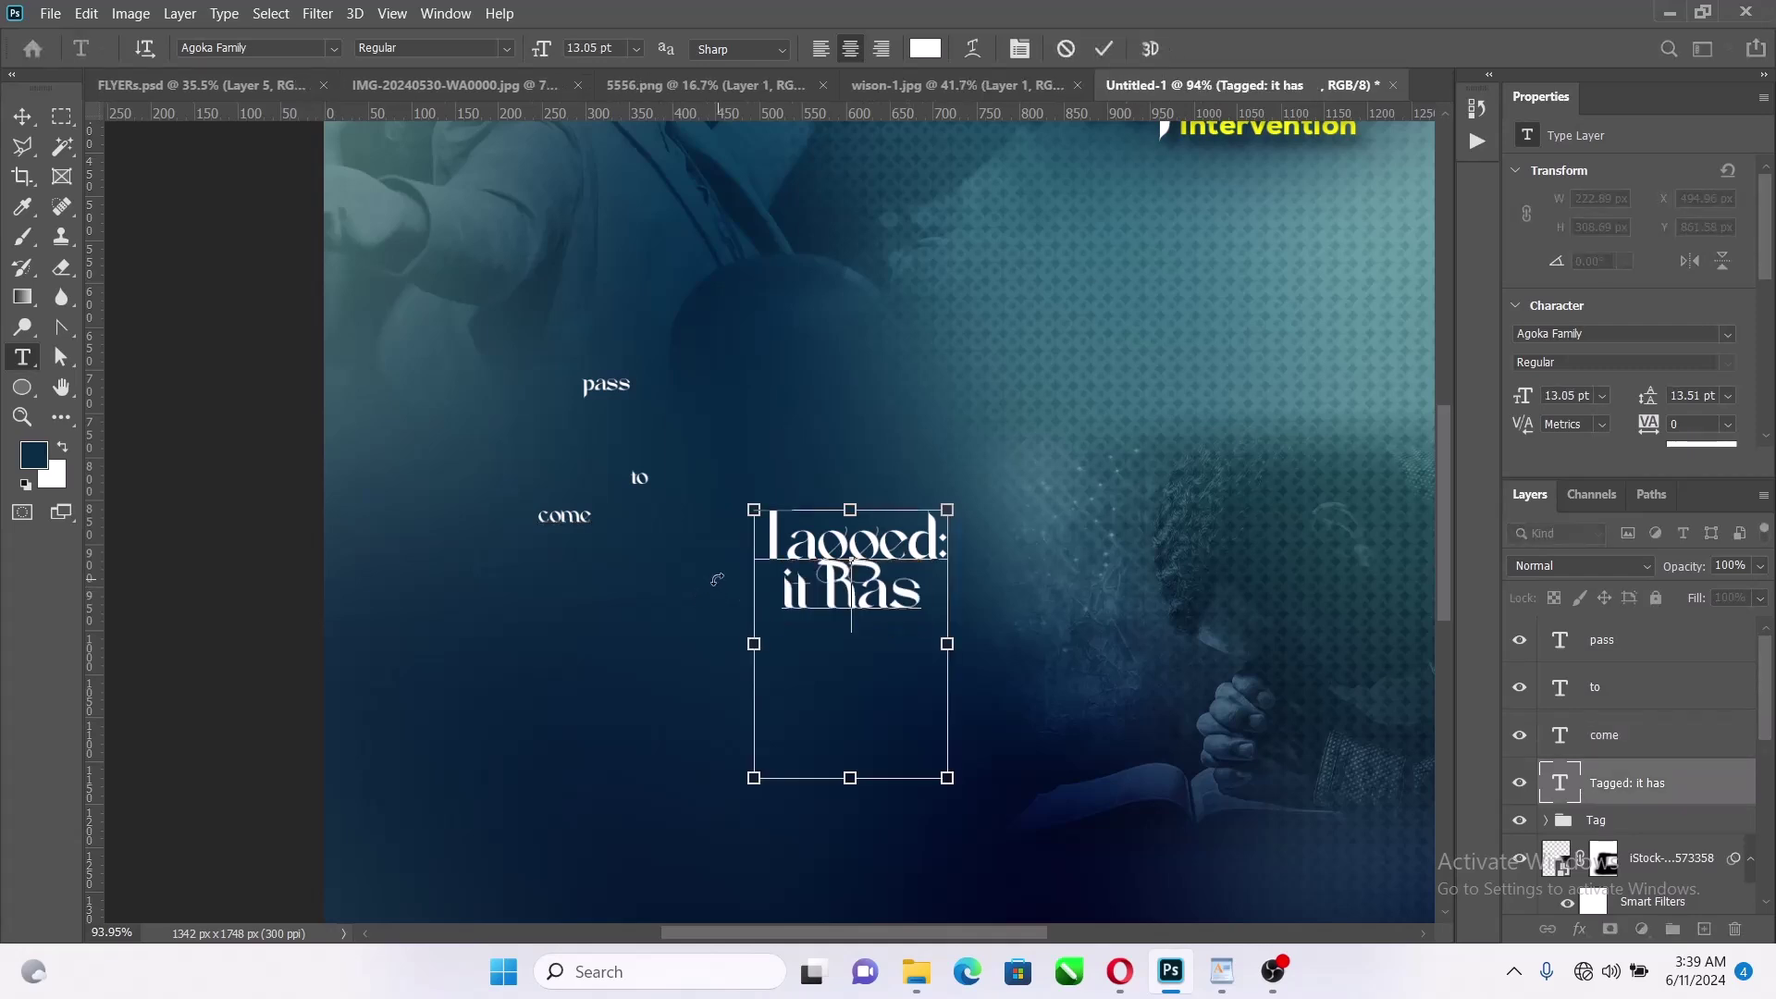
pyautogui.press('BackSpace')
pyautogui.click(1105, 49)
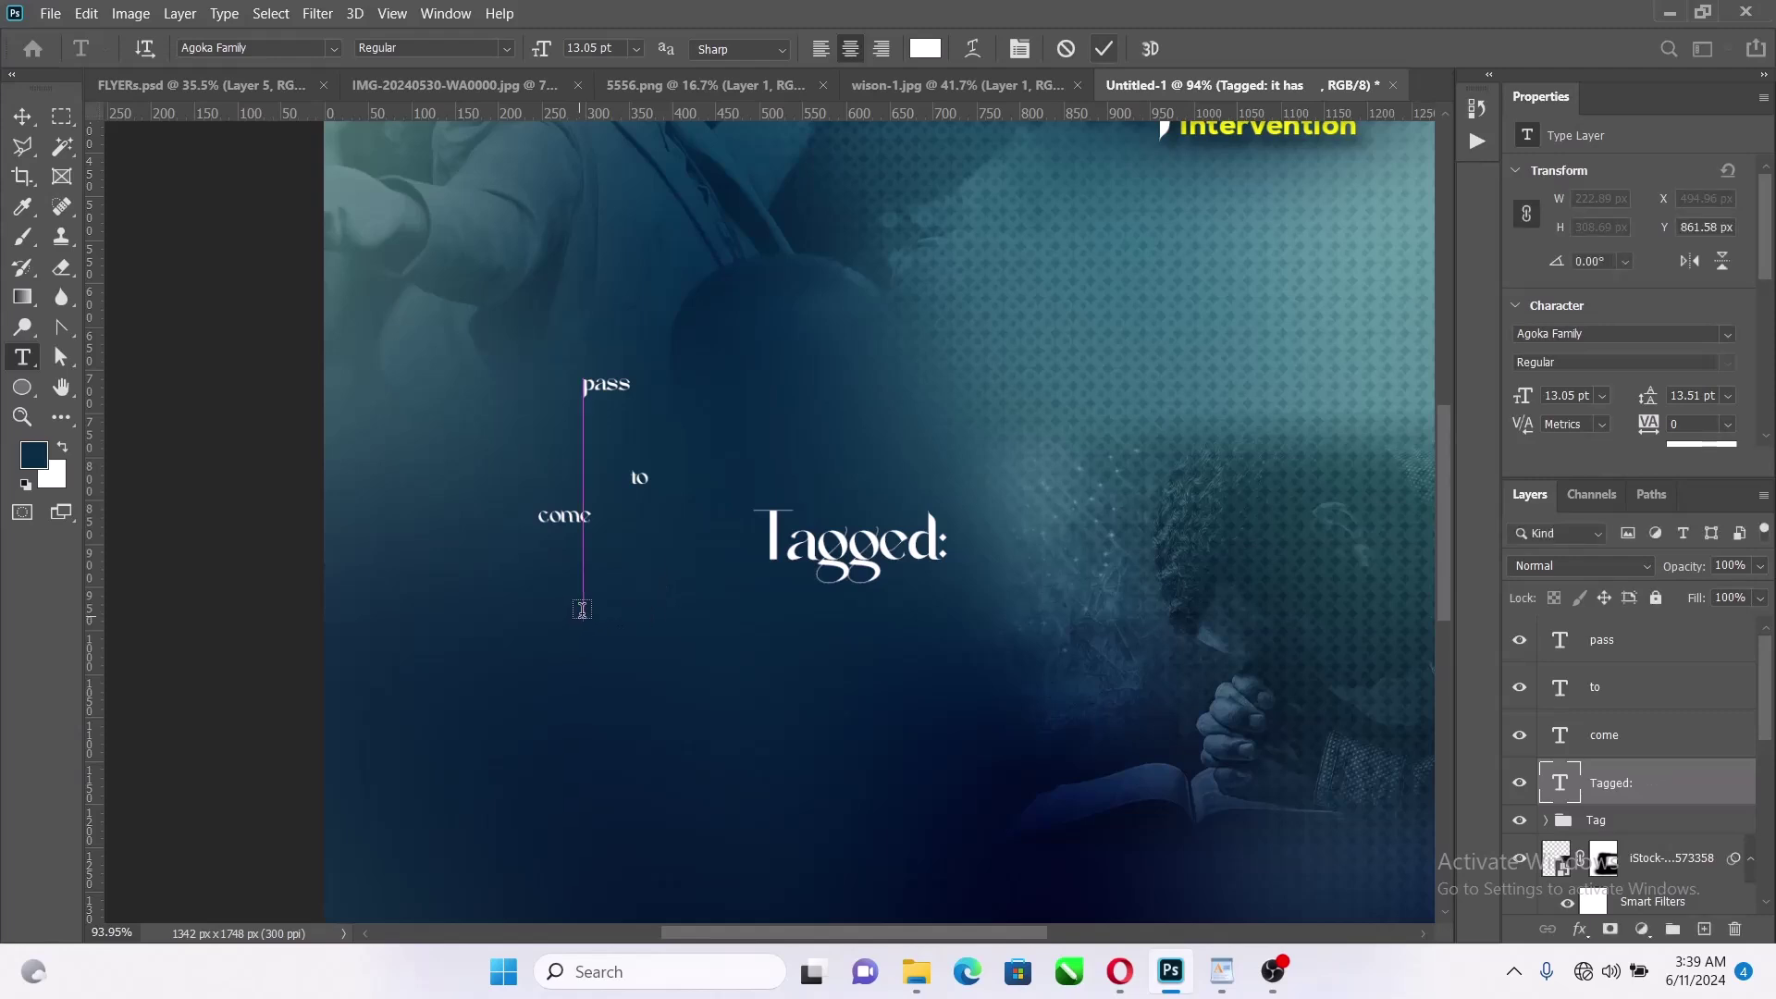
pyautogui.click(580, 610)
pyautogui.hotkey('ctrl', 'v')
pyautogui.click(944, 546)
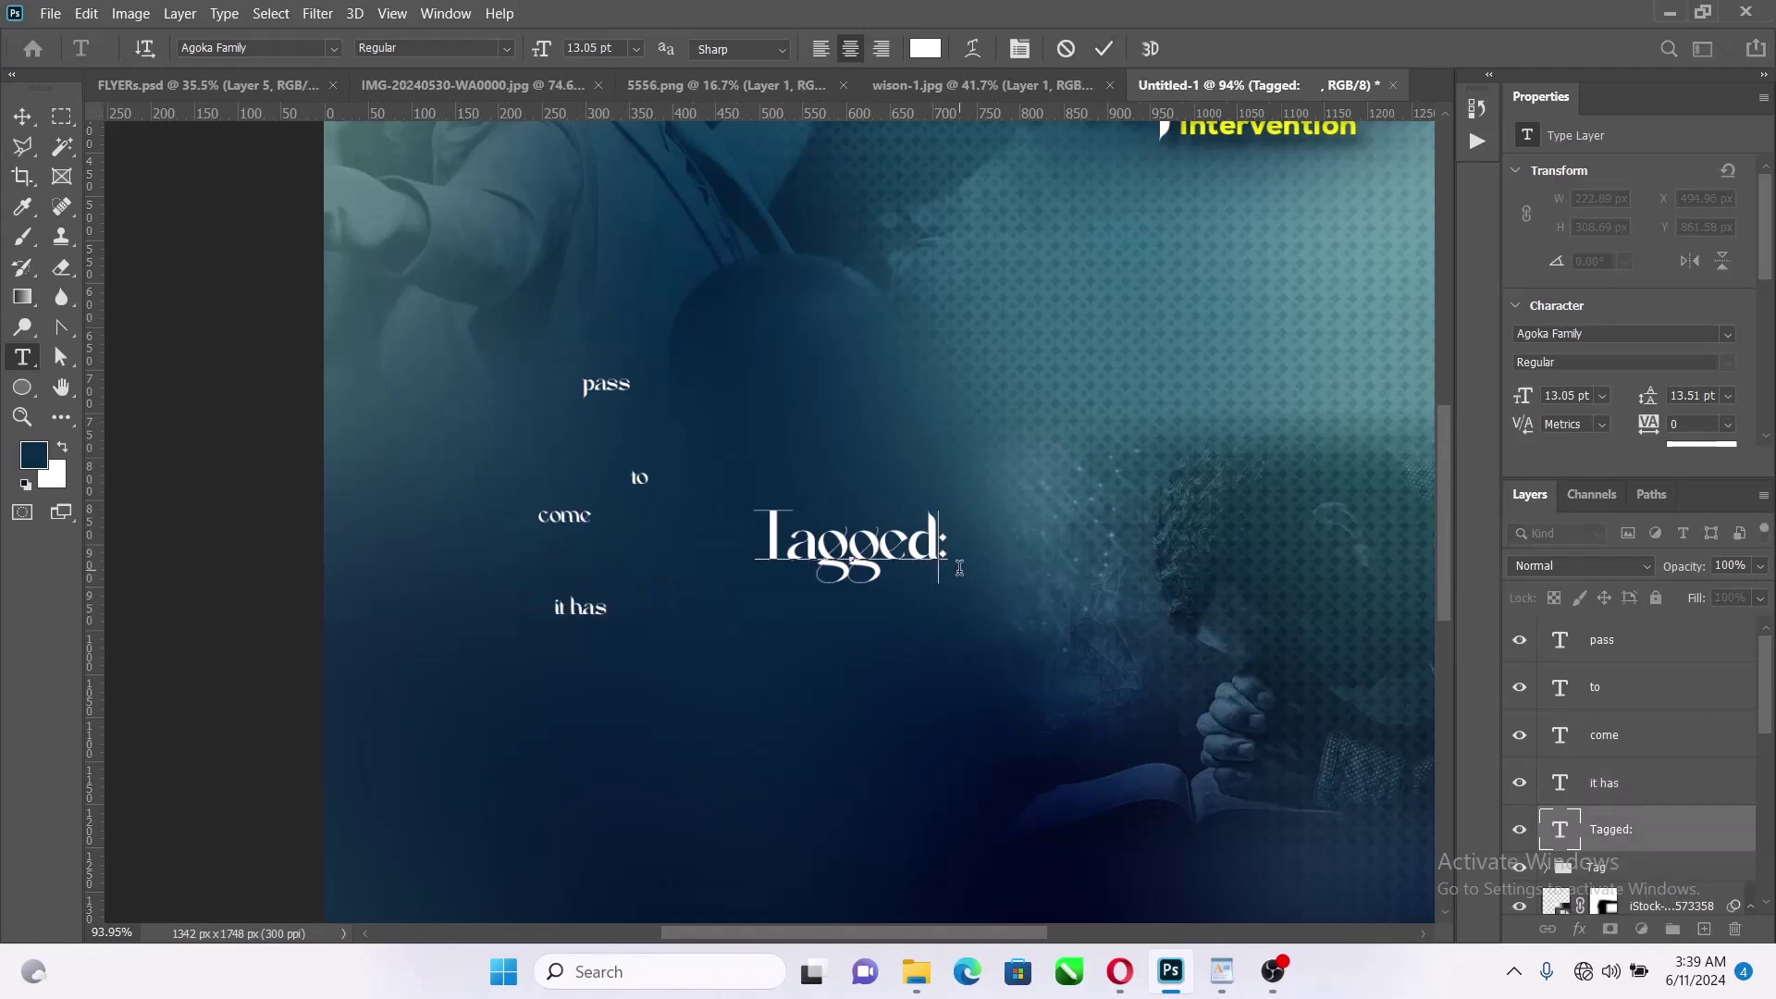
# Set 'Tagged:' to Nexa in all caps and shrink it to about 65.6%, slightly higher
pyautogui.click(1105, 49)
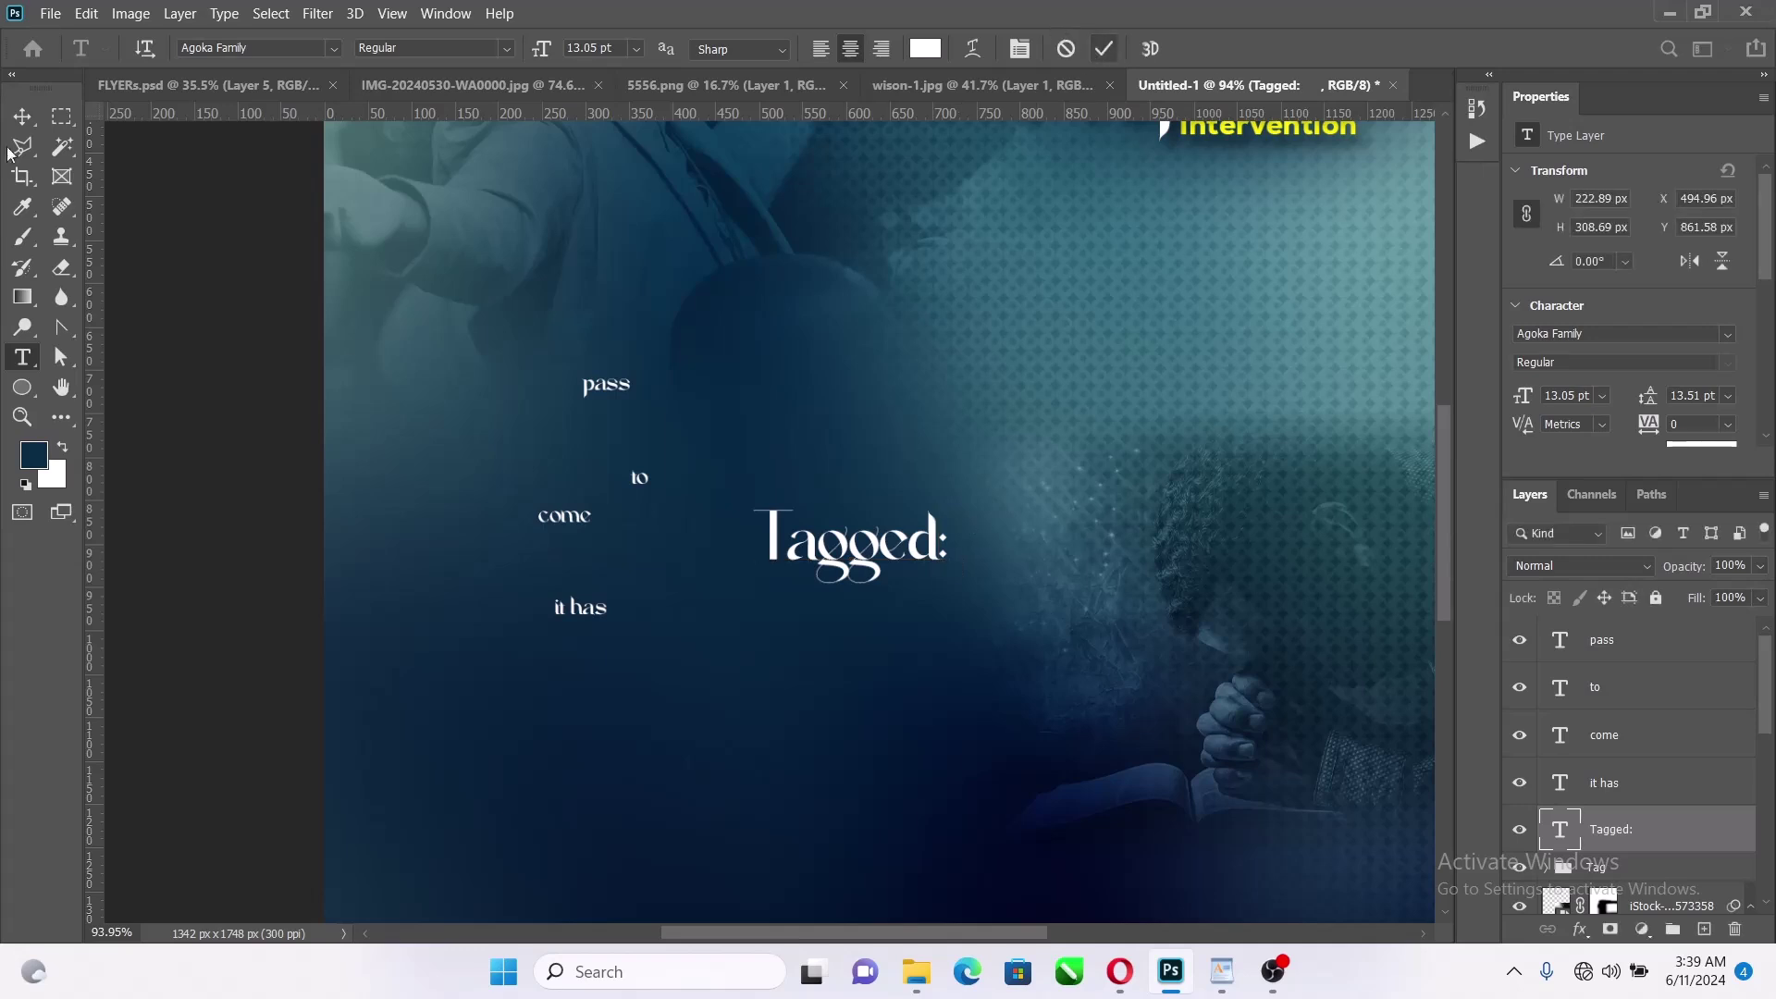
pyautogui.click(20, 115)
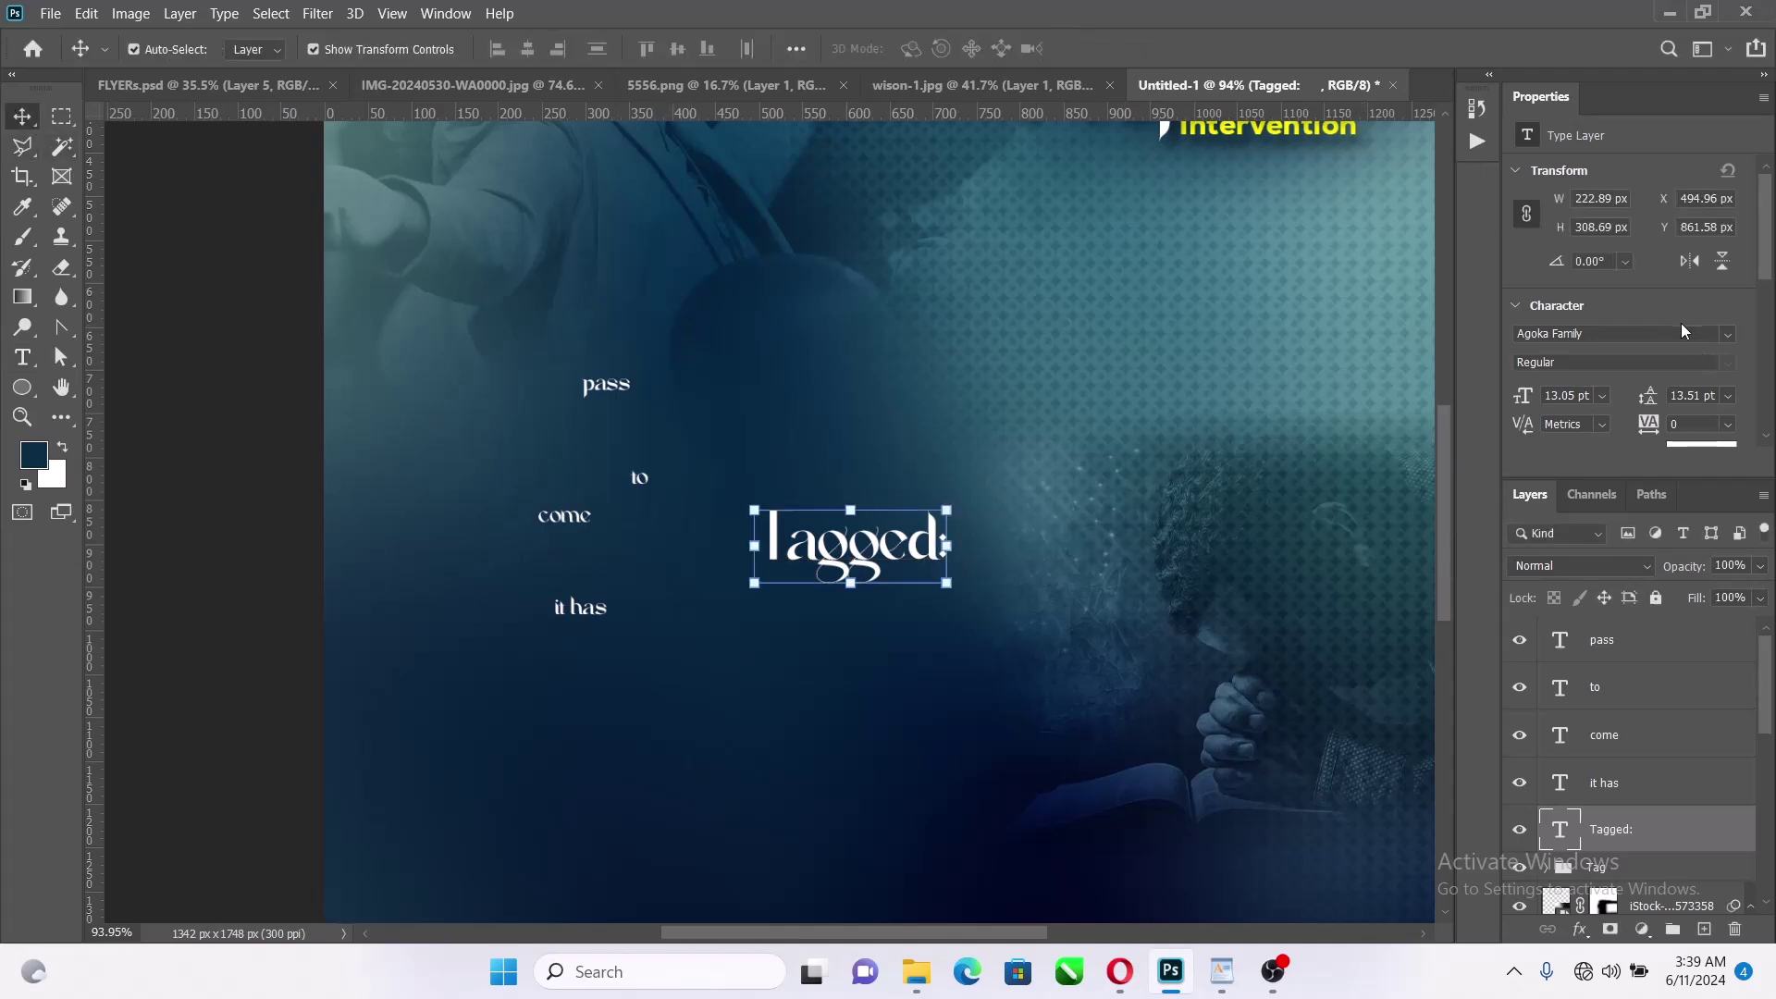
pyautogui.click(1731, 333)
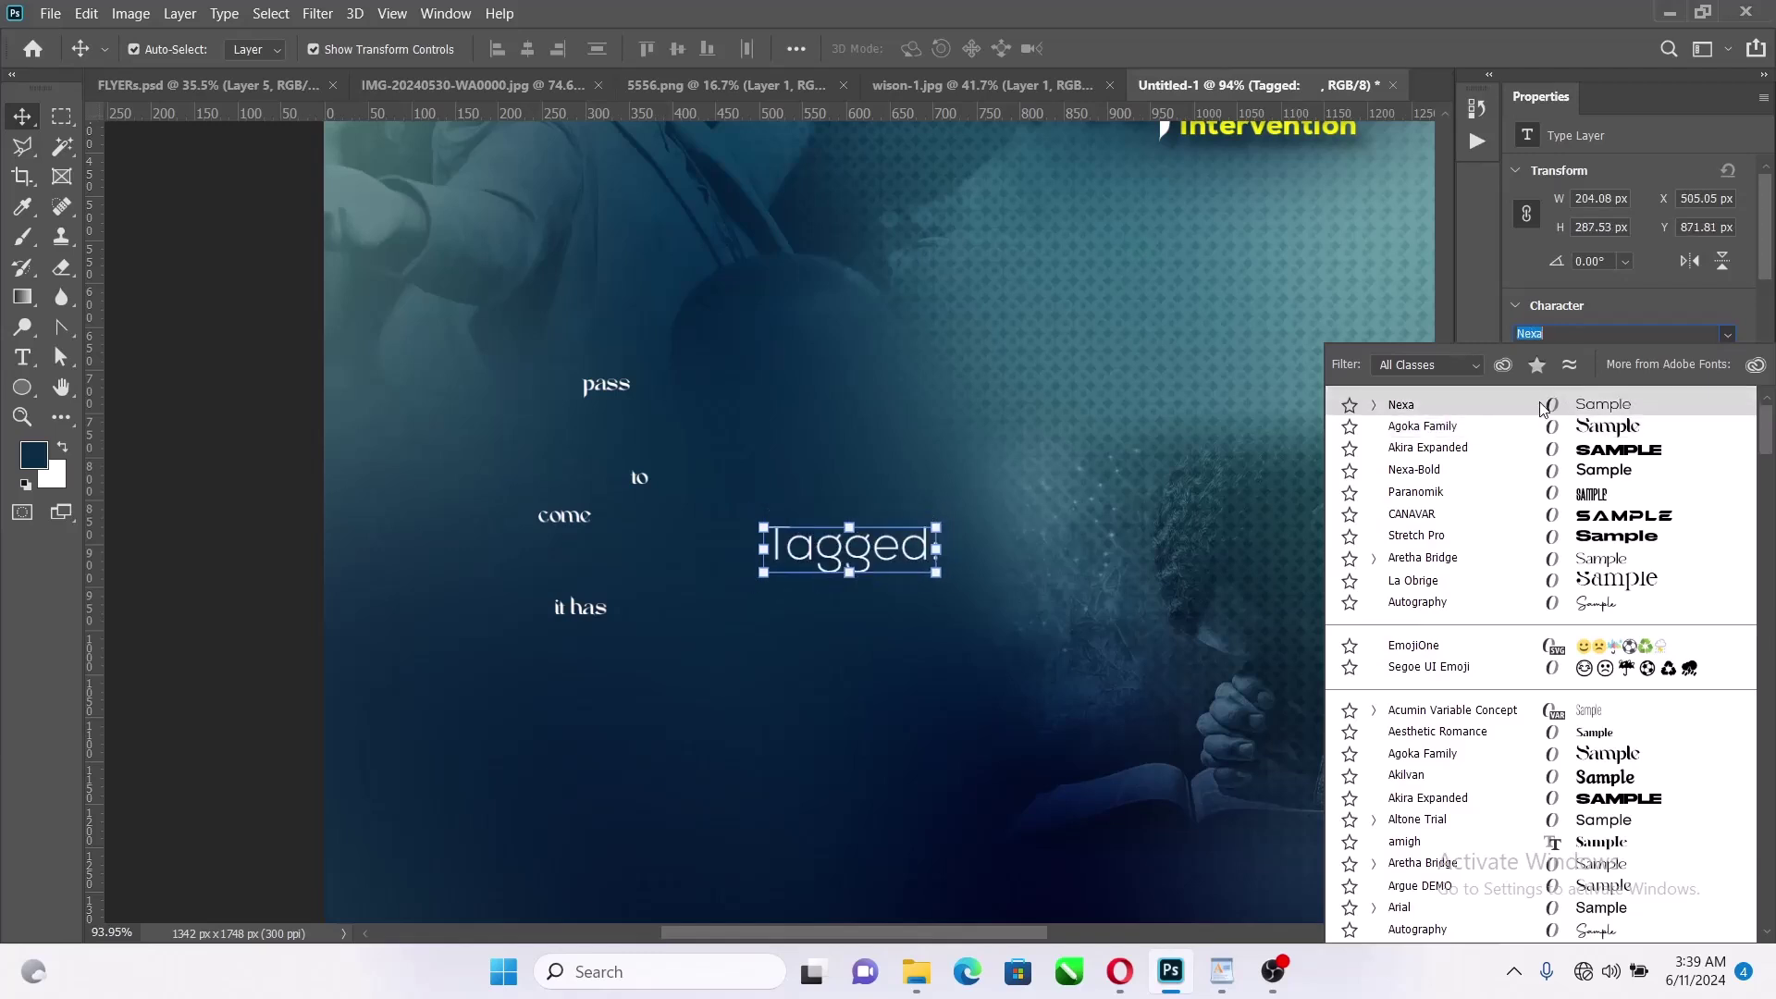
pyautogui.click(1543, 408)
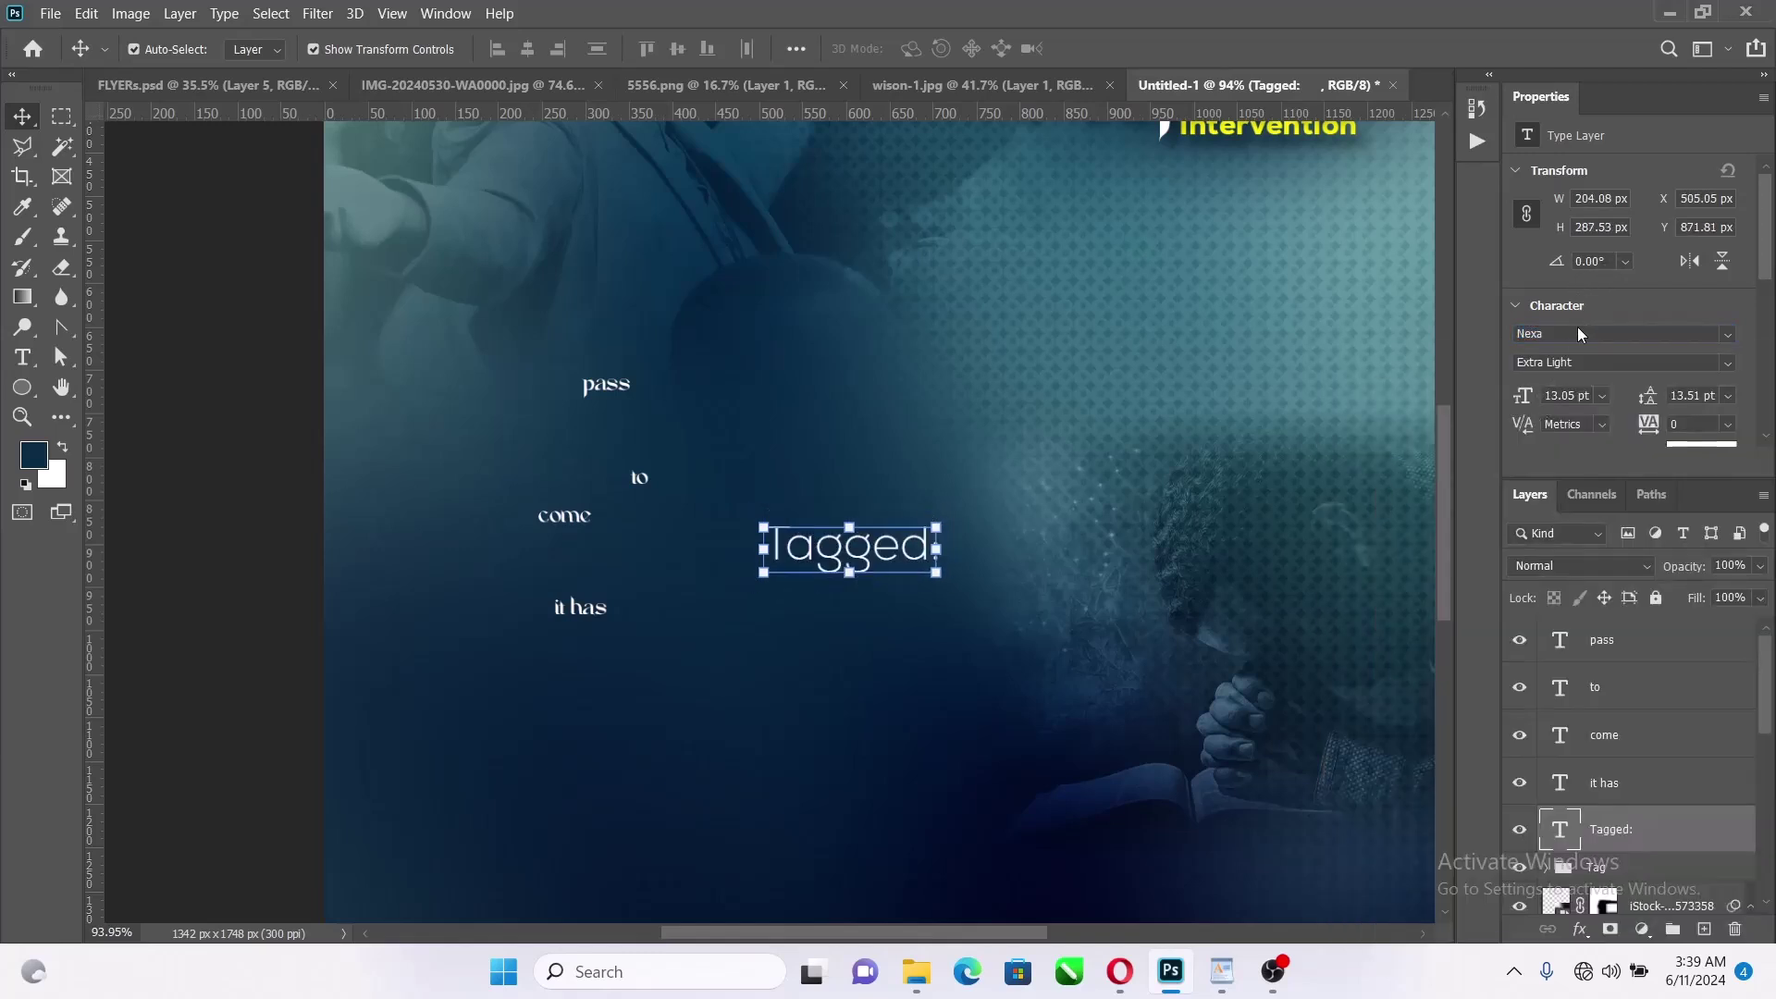
pyautogui.scroll(-5, 1584, 309)
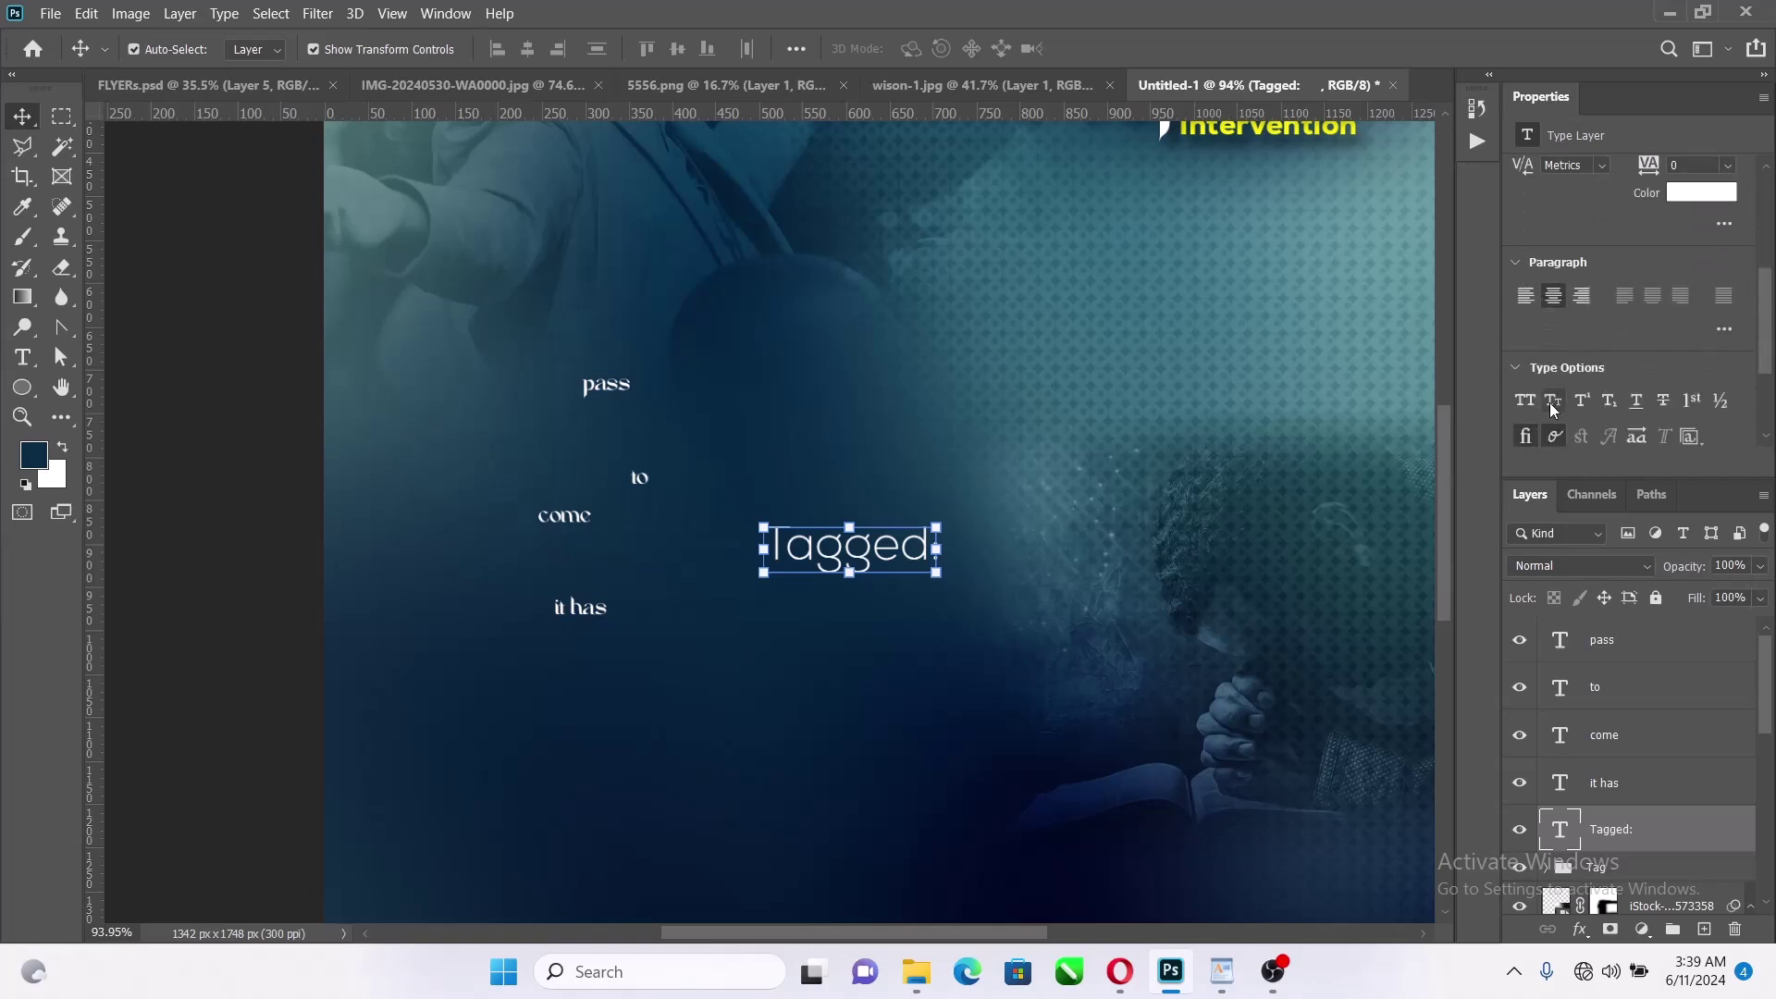
pyautogui.click(1531, 397)
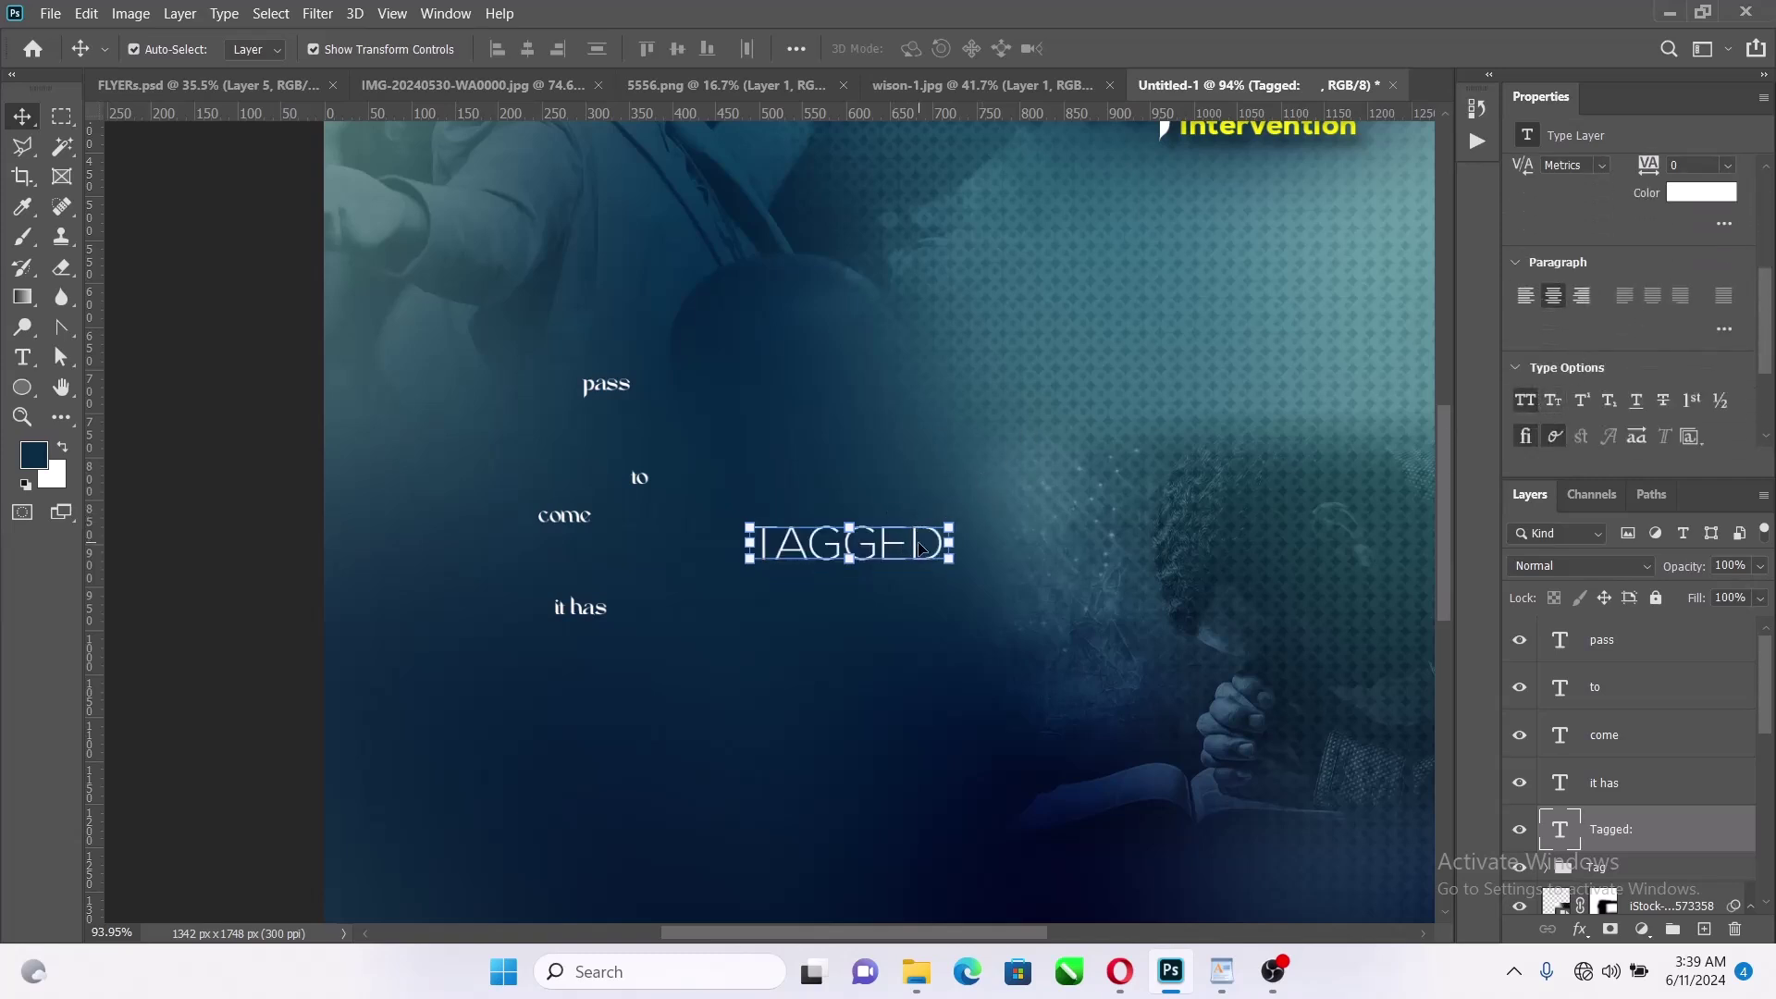
pyautogui.moveTo(919, 548); pyautogui.dragTo(957, 495)
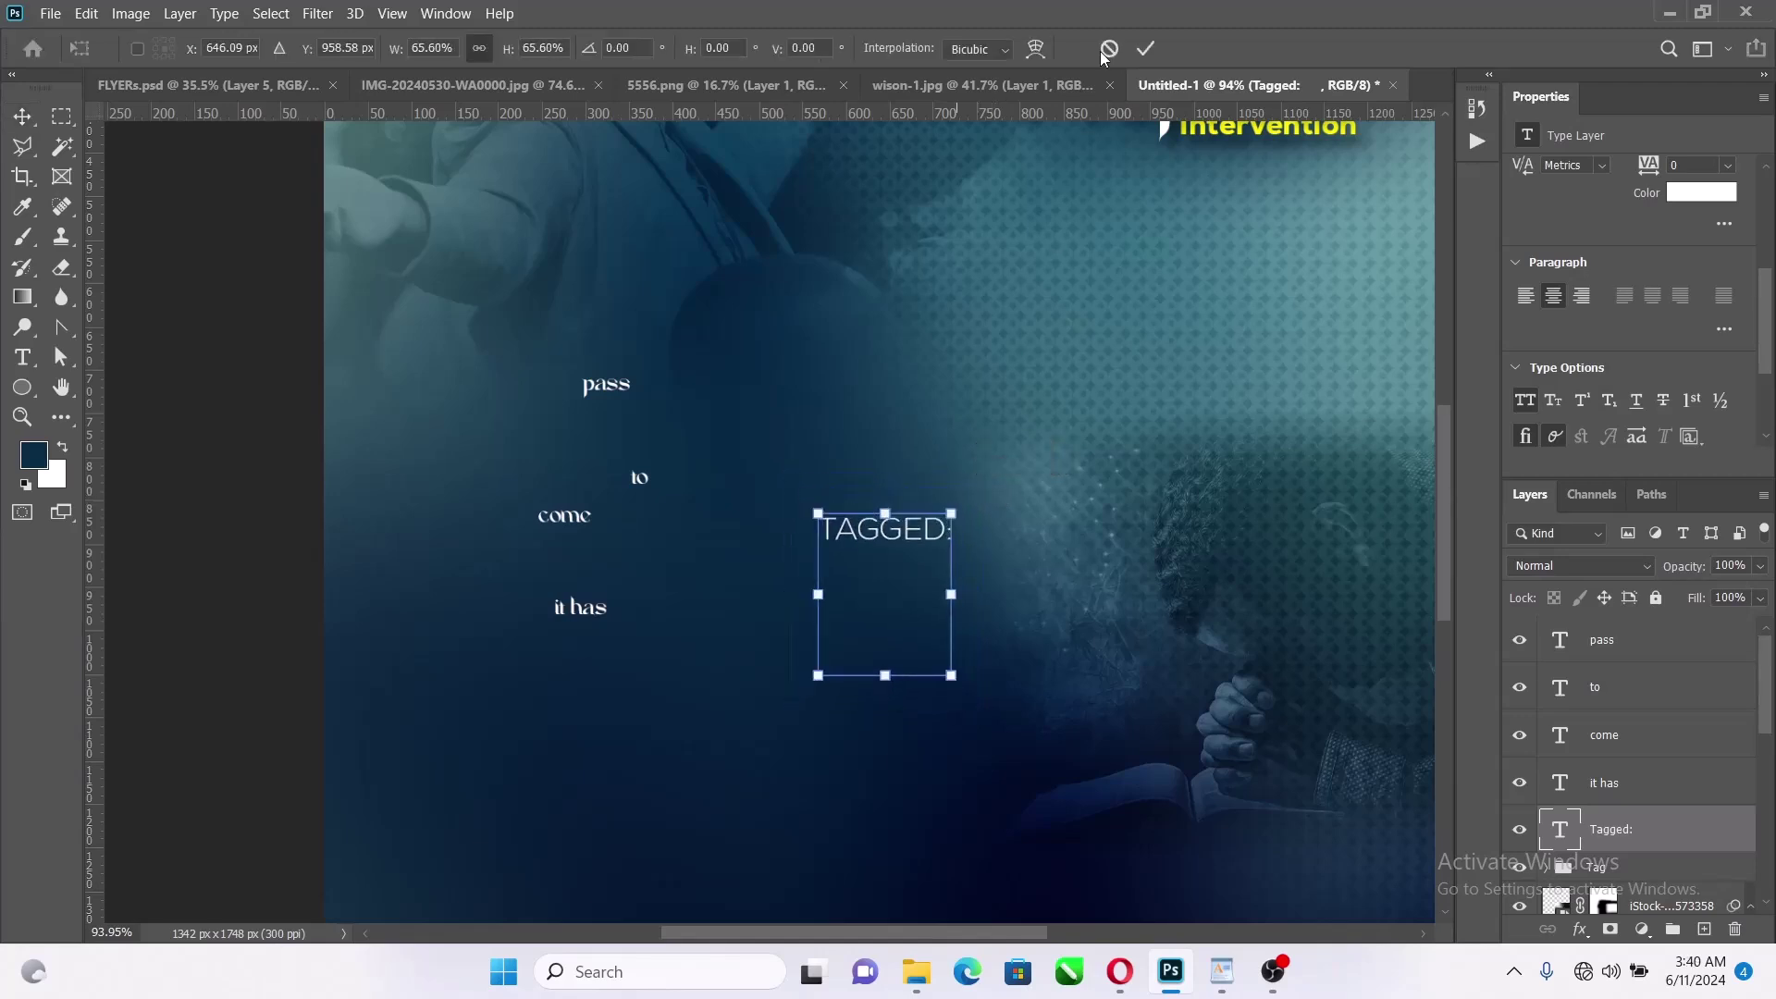
pyautogui.click(1146, 49)
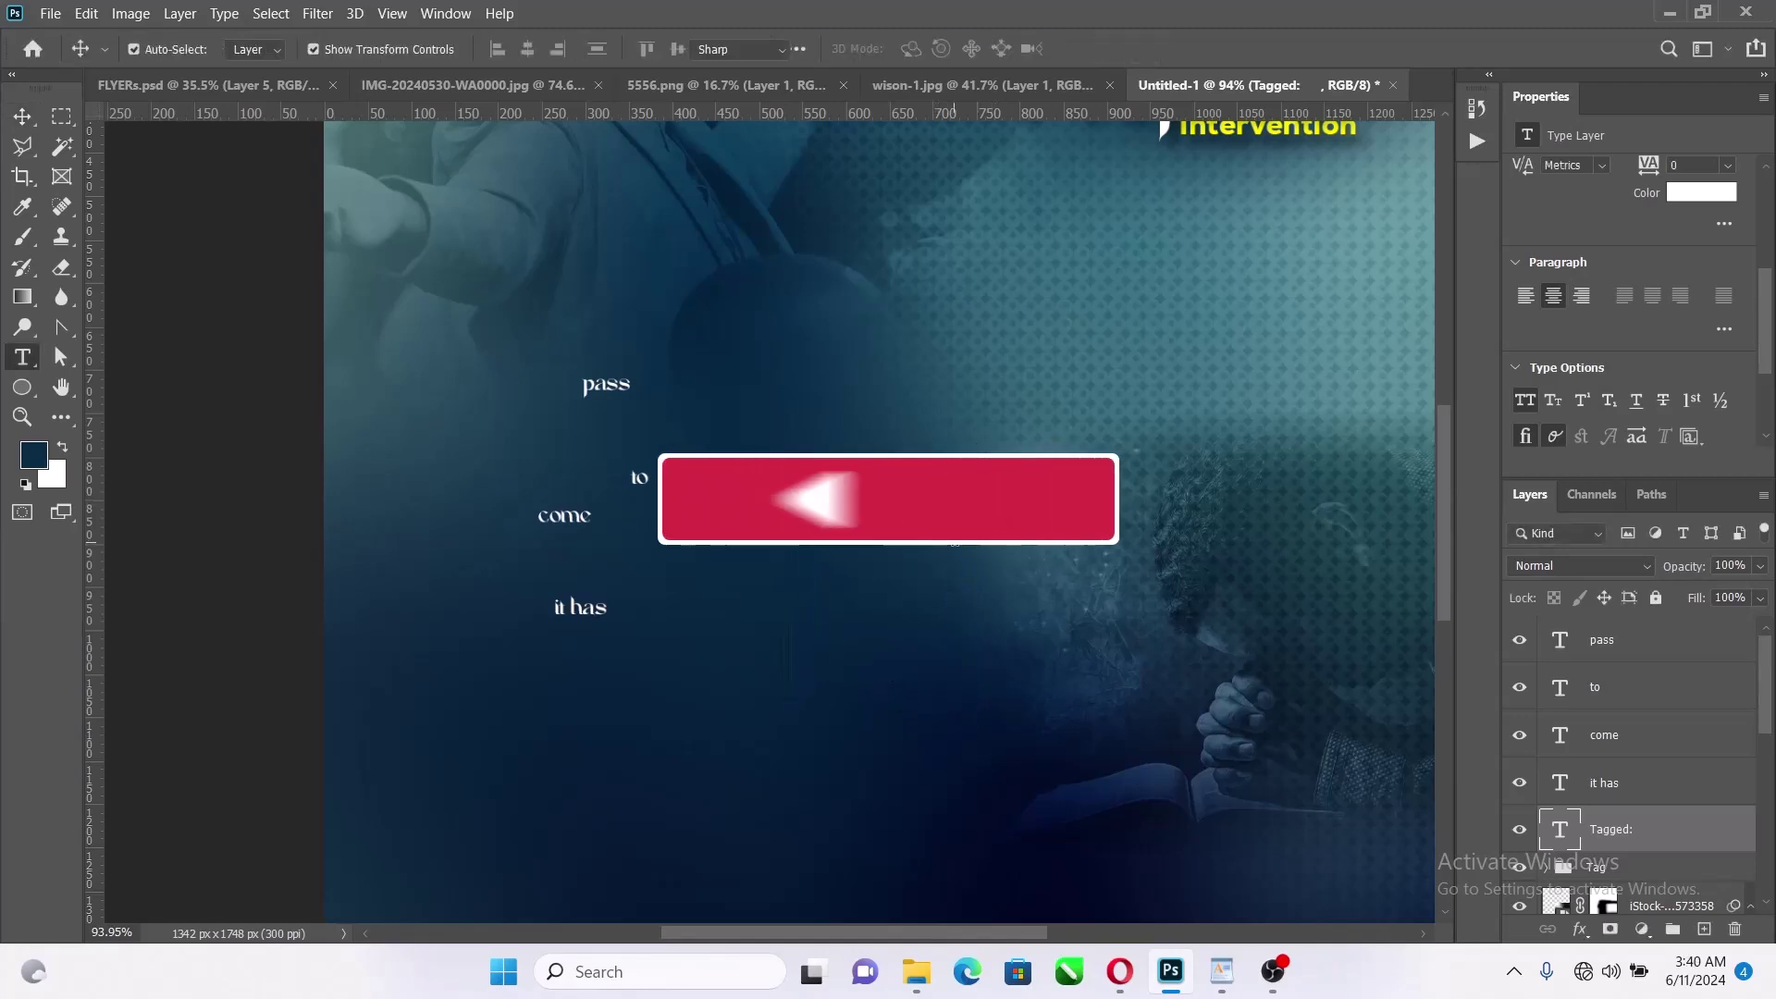
# Draw a paragraph text box right of centre, then discard it
pyautogui.press('t')
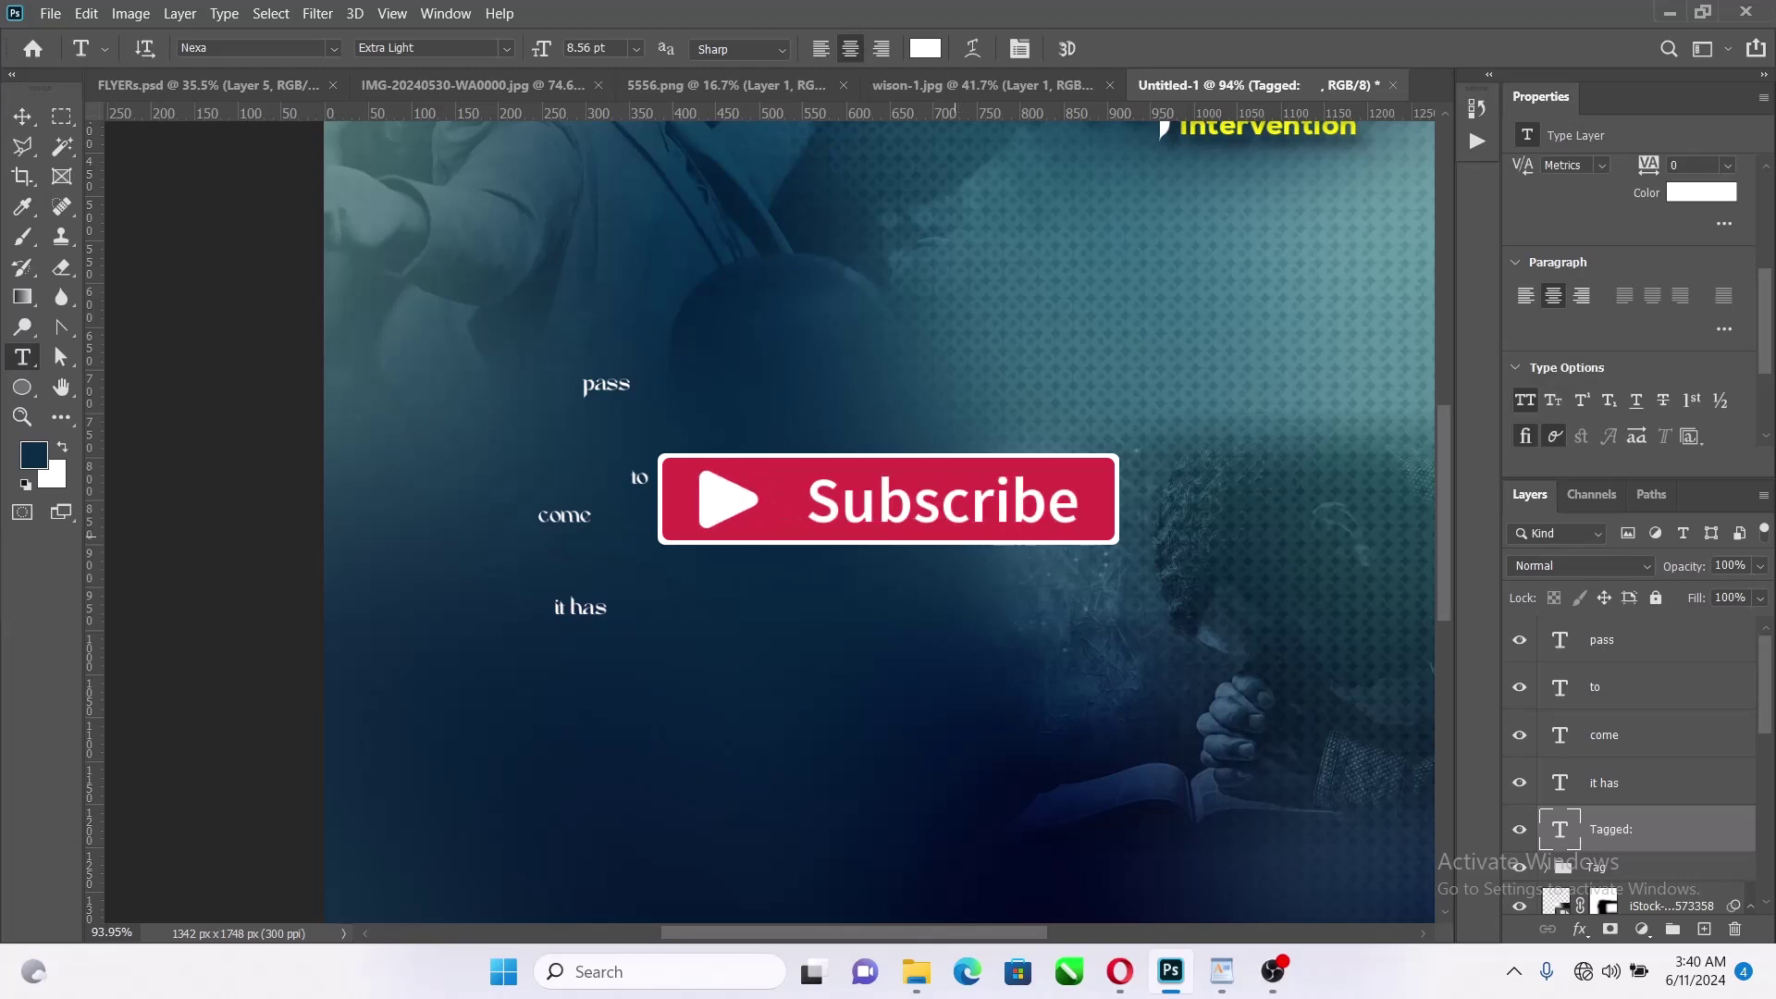
pyautogui.moveTo(951, 539); pyautogui.dragTo(1033, 725)
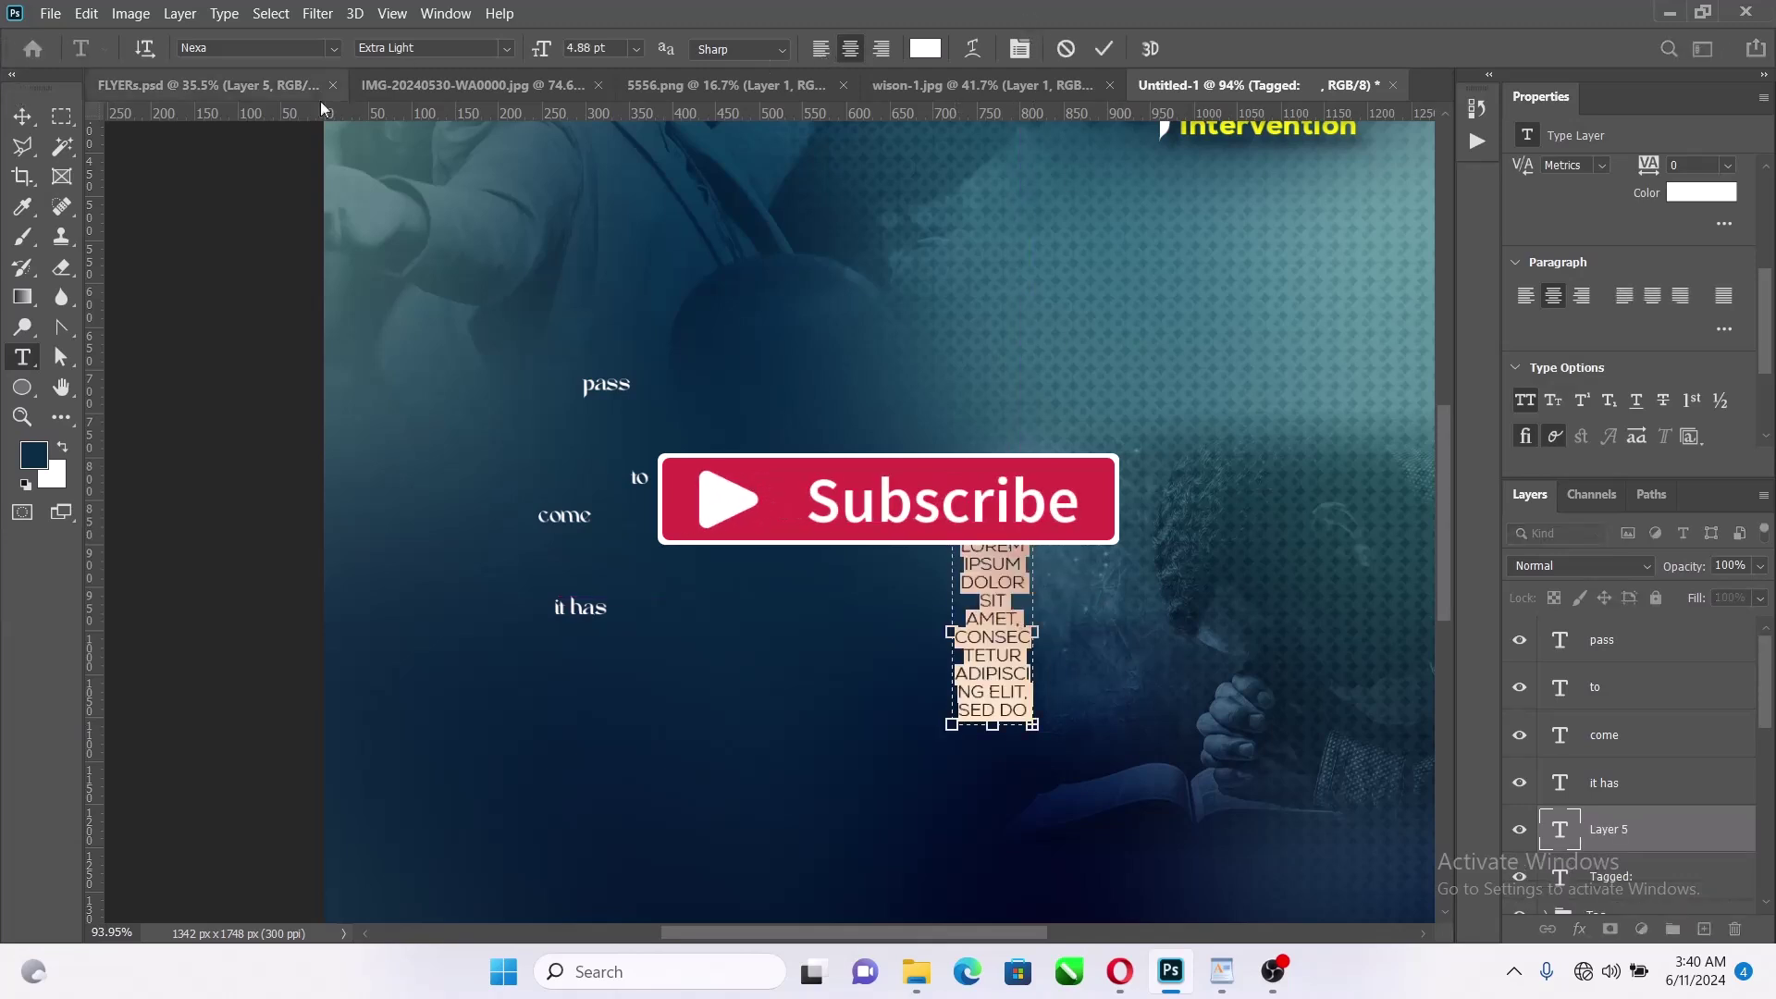
pyautogui.click(1064, 49)
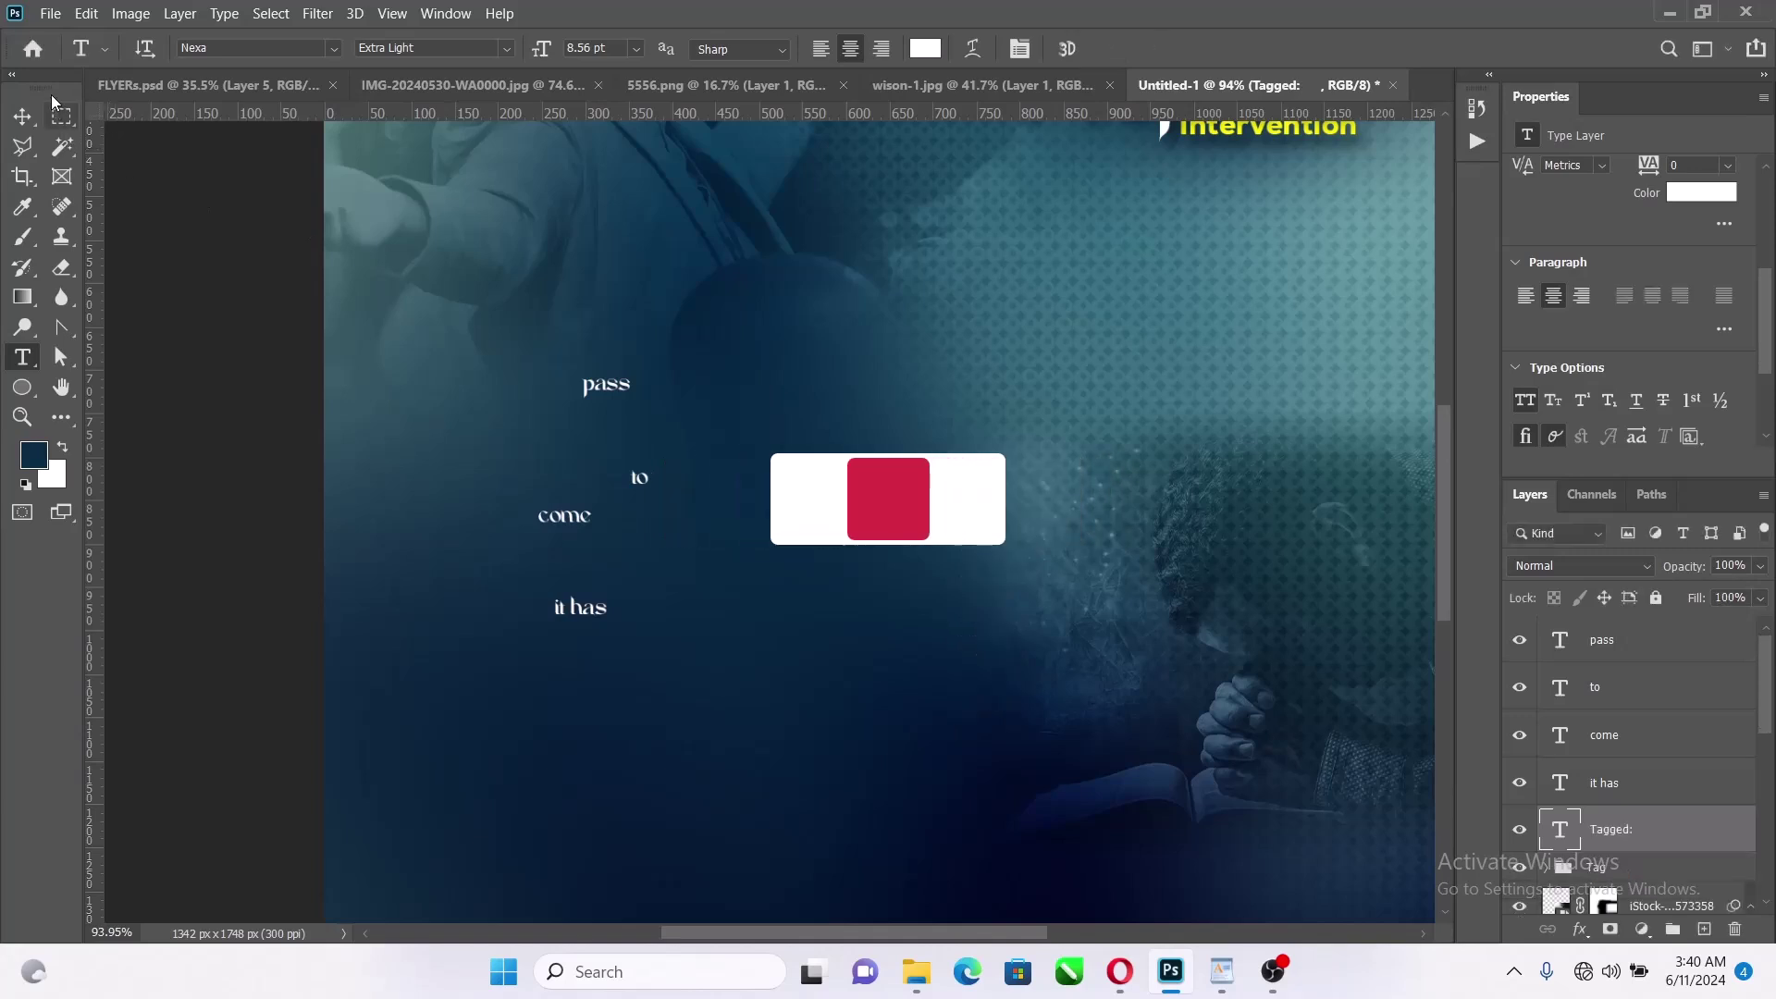
pyautogui.click(23, 115)
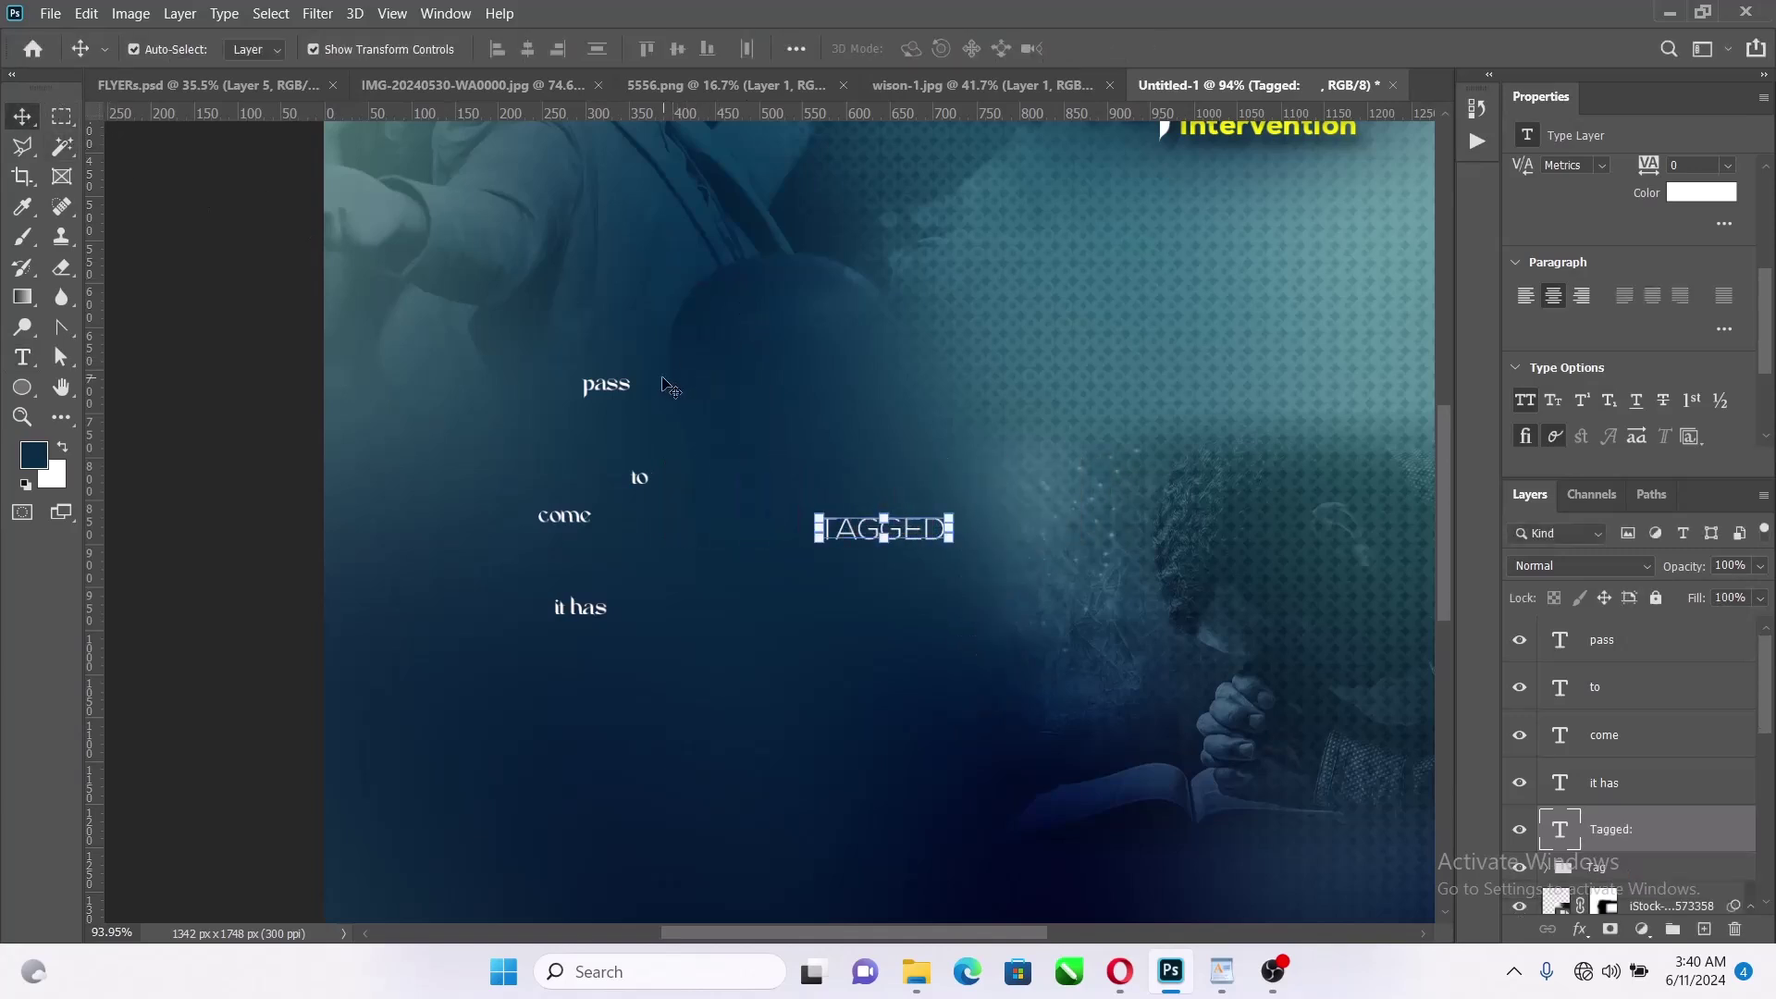
# Move the 'it has' text directly beneath TAGGED: and set it in Akira Expanded
pyautogui.moveTo(601, 612); pyautogui.dragTo(886, 580)
pyautogui.scroll(3, 1646, 272)
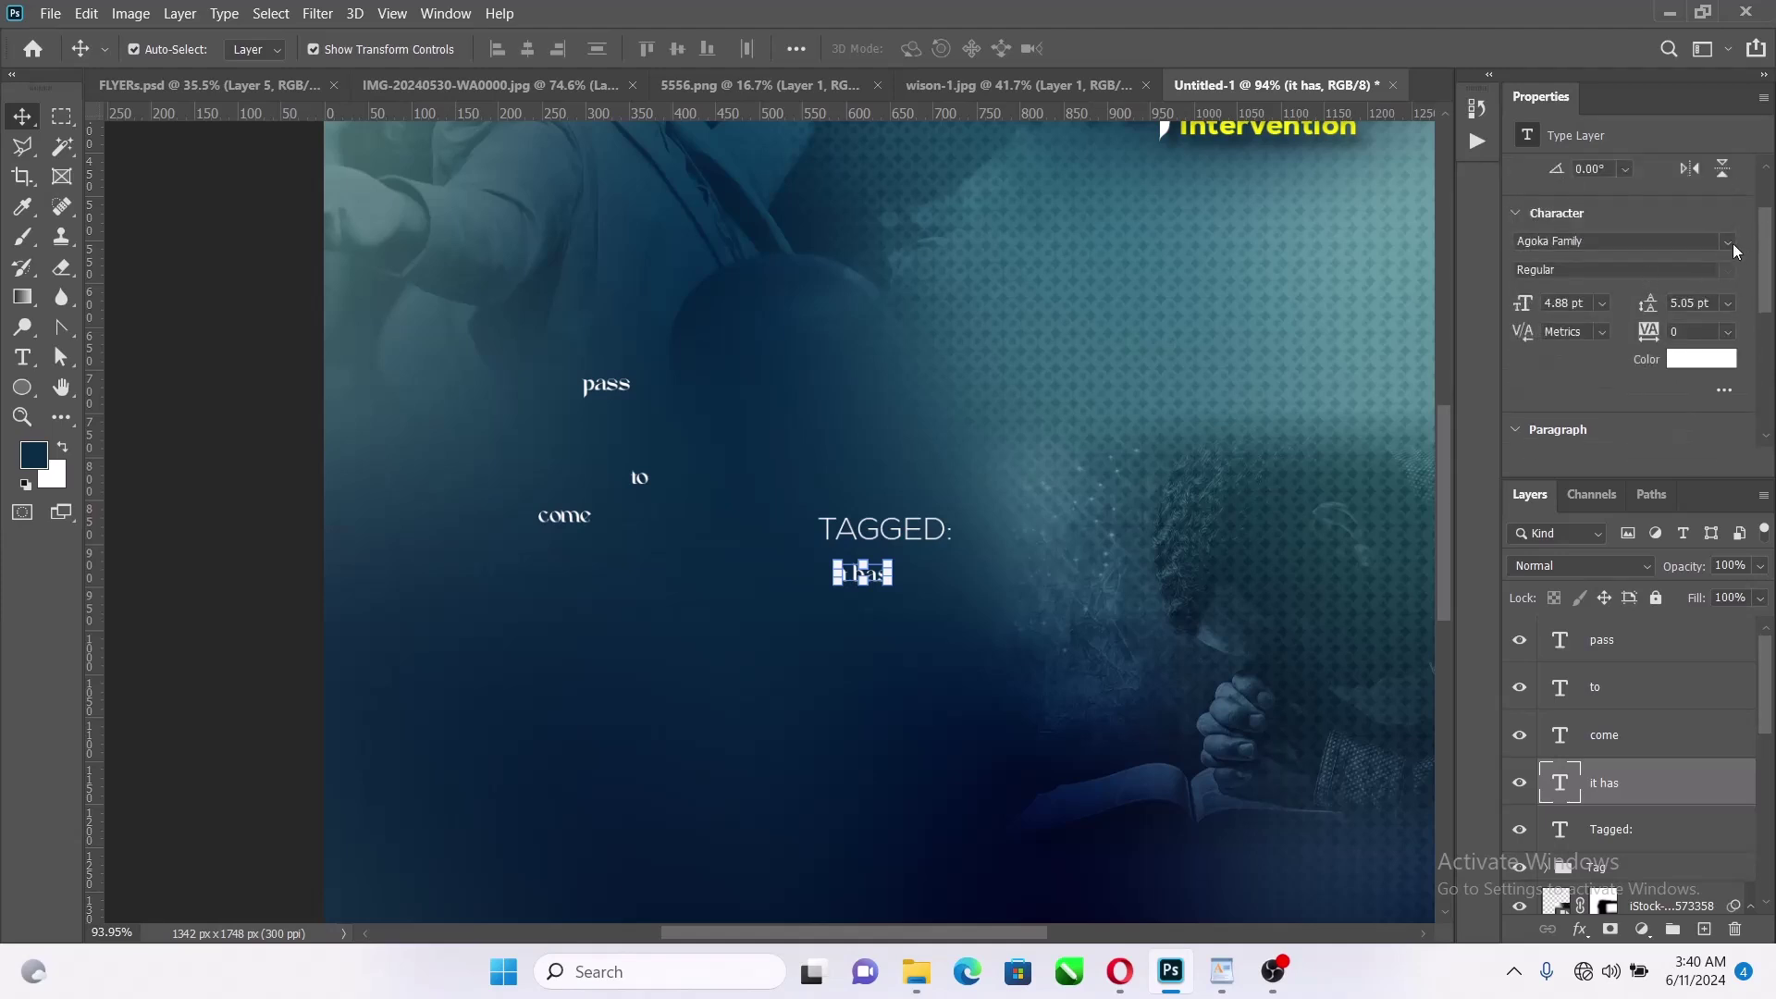
pyautogui.click(1727, 242)
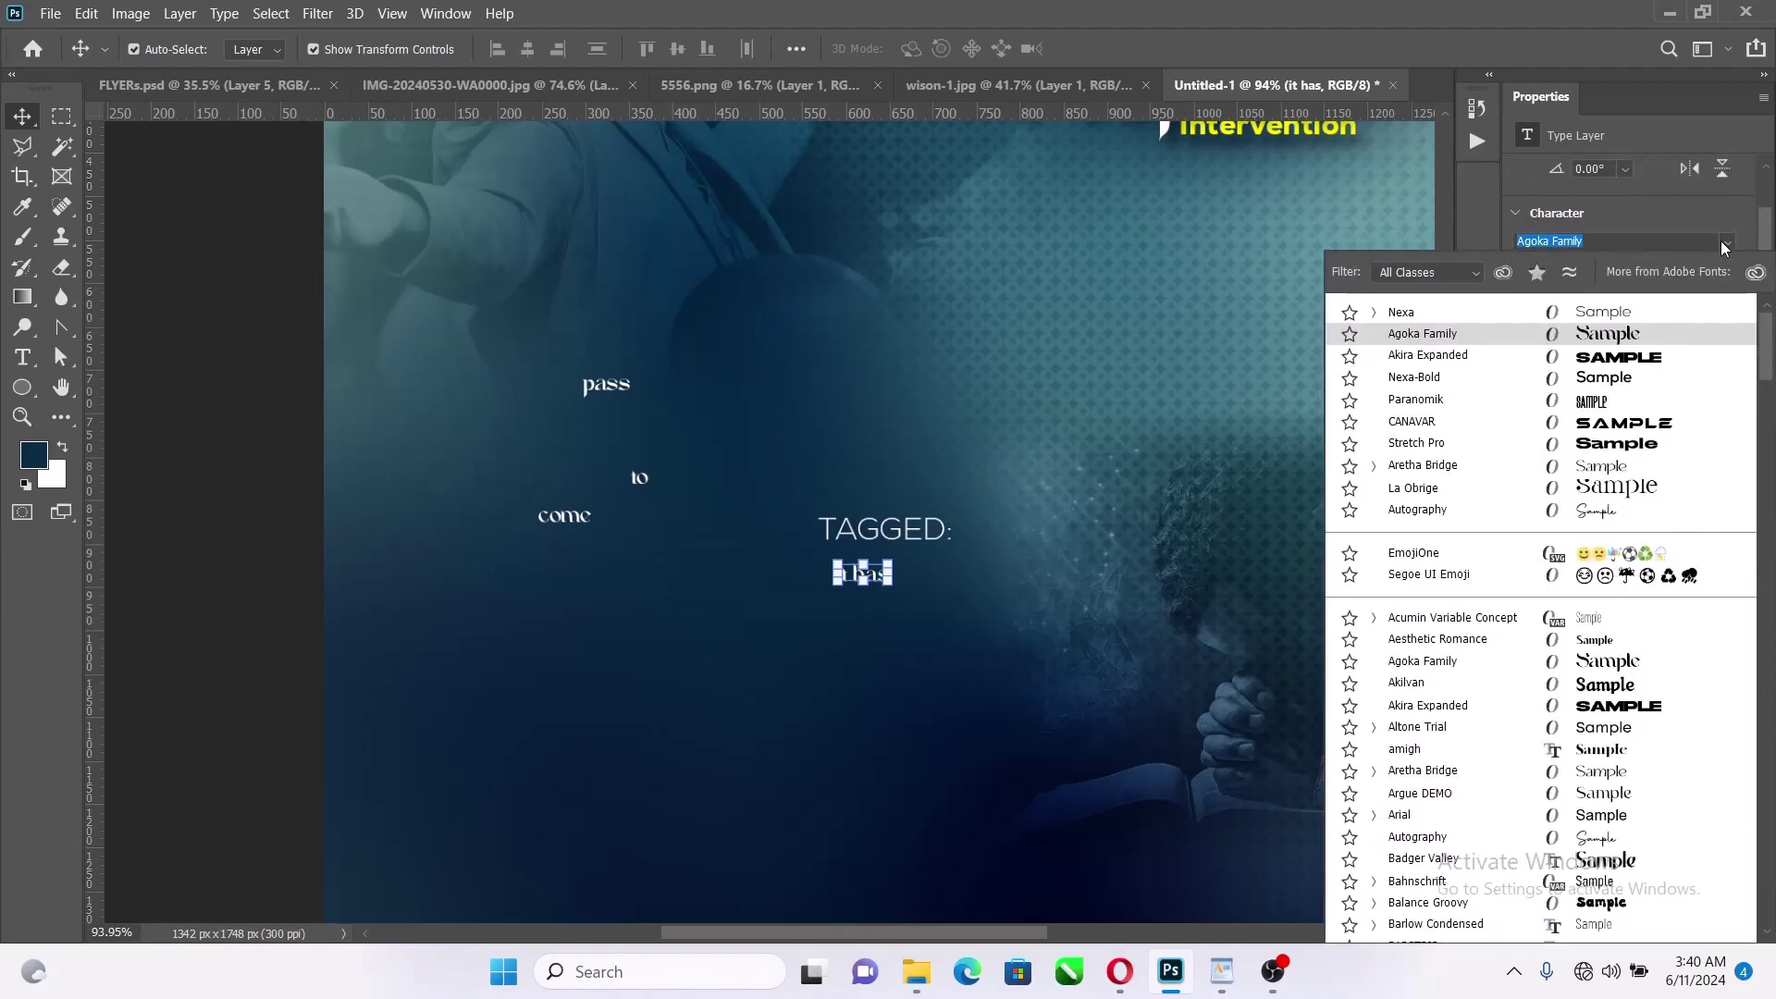
pyautogui.click(1559, 361)
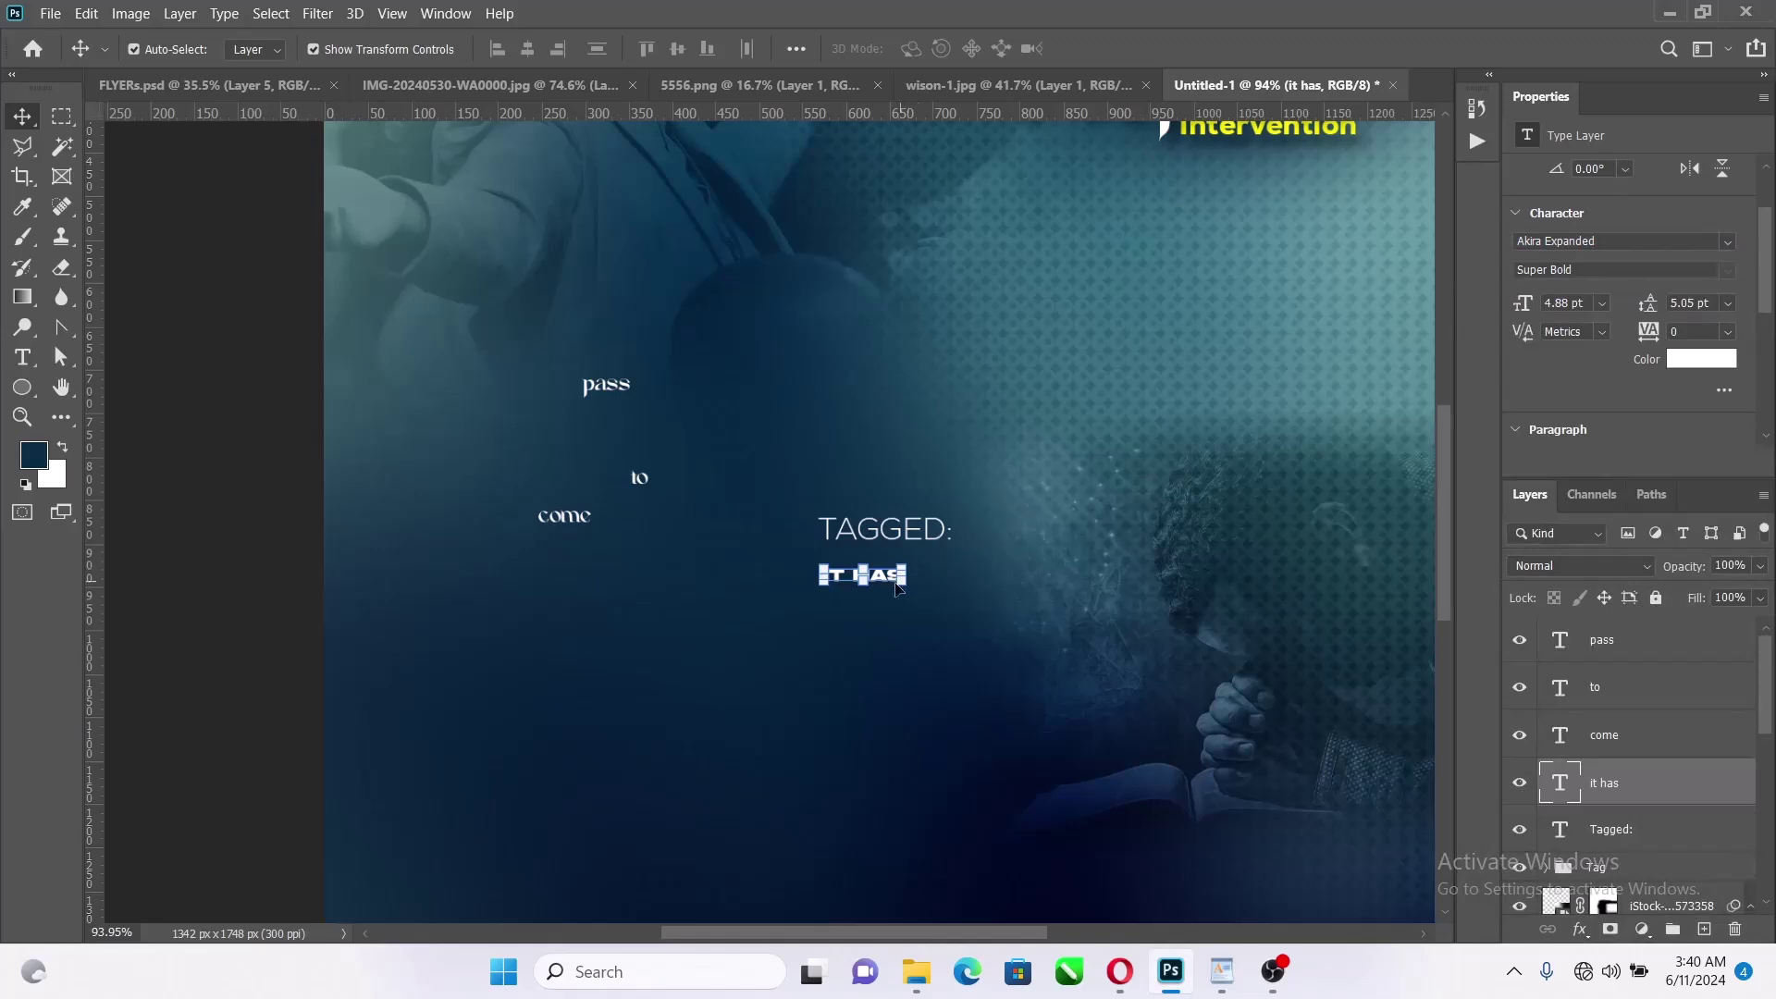
# Scale IT HAS up to about 318% and commit the transform
pyautogui.hotkey('ctrl', 't')
pyautogui.moveTo(913, 577); pyautogui.dragTo(989, 574)
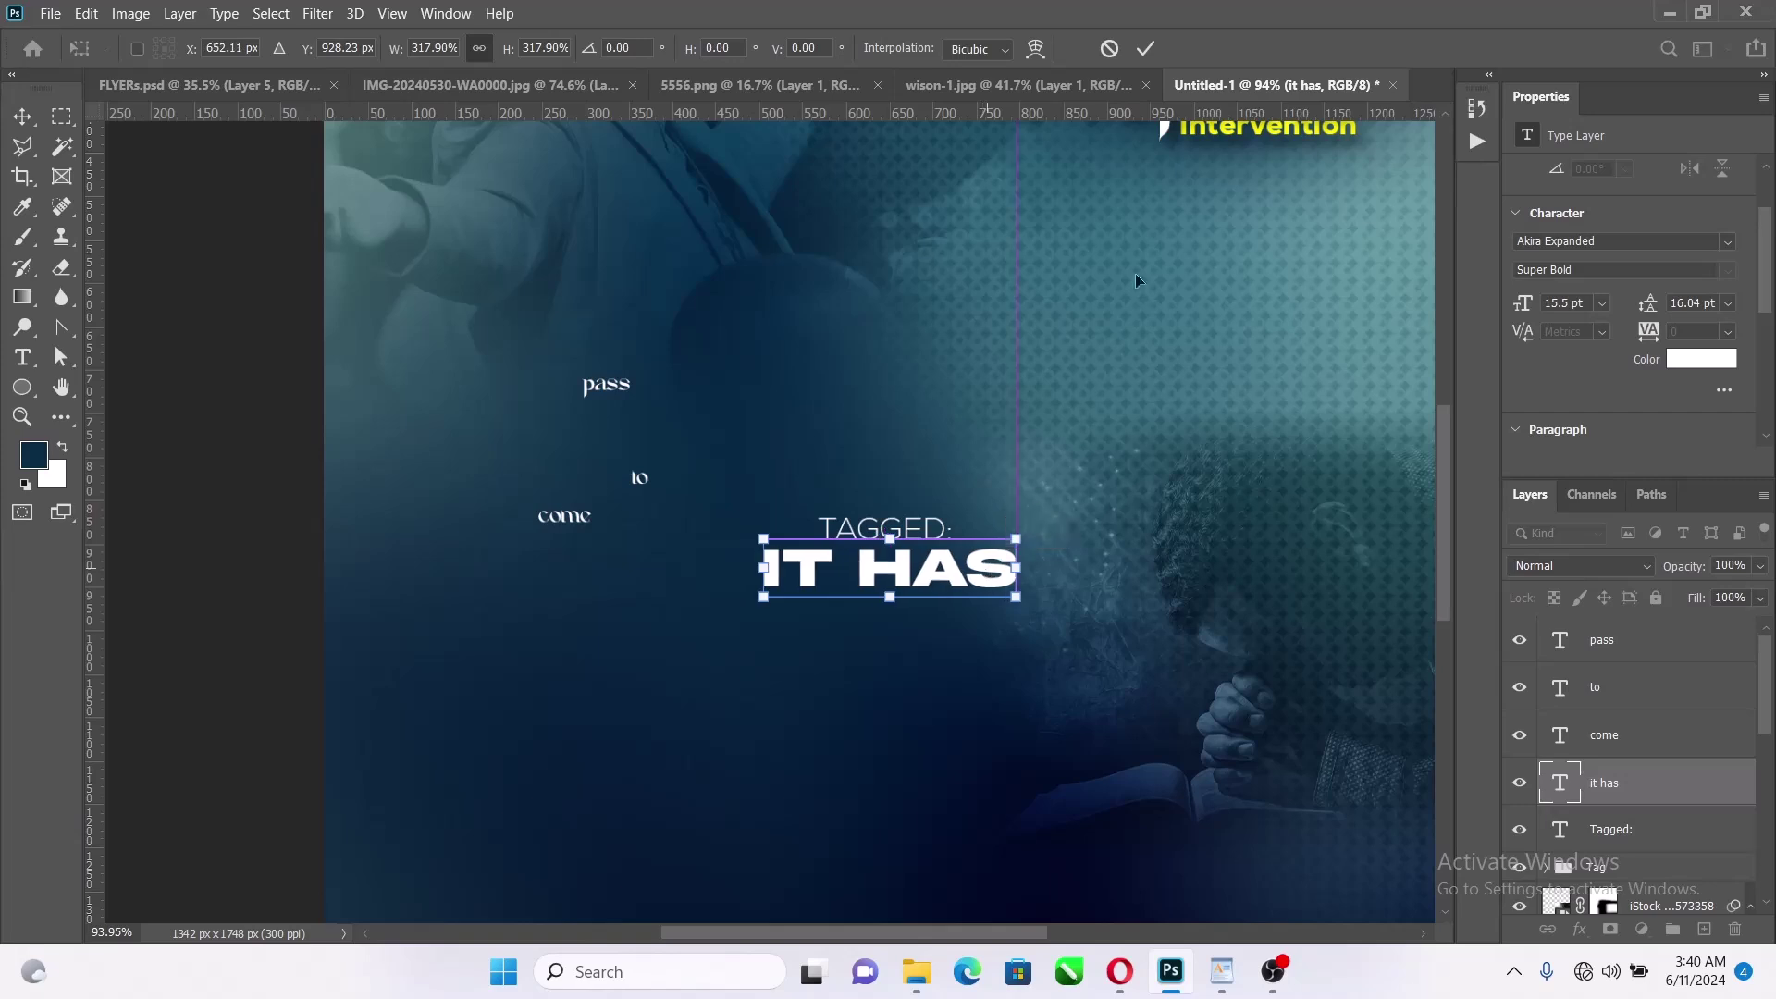
pyautogui.click(1144, 51)
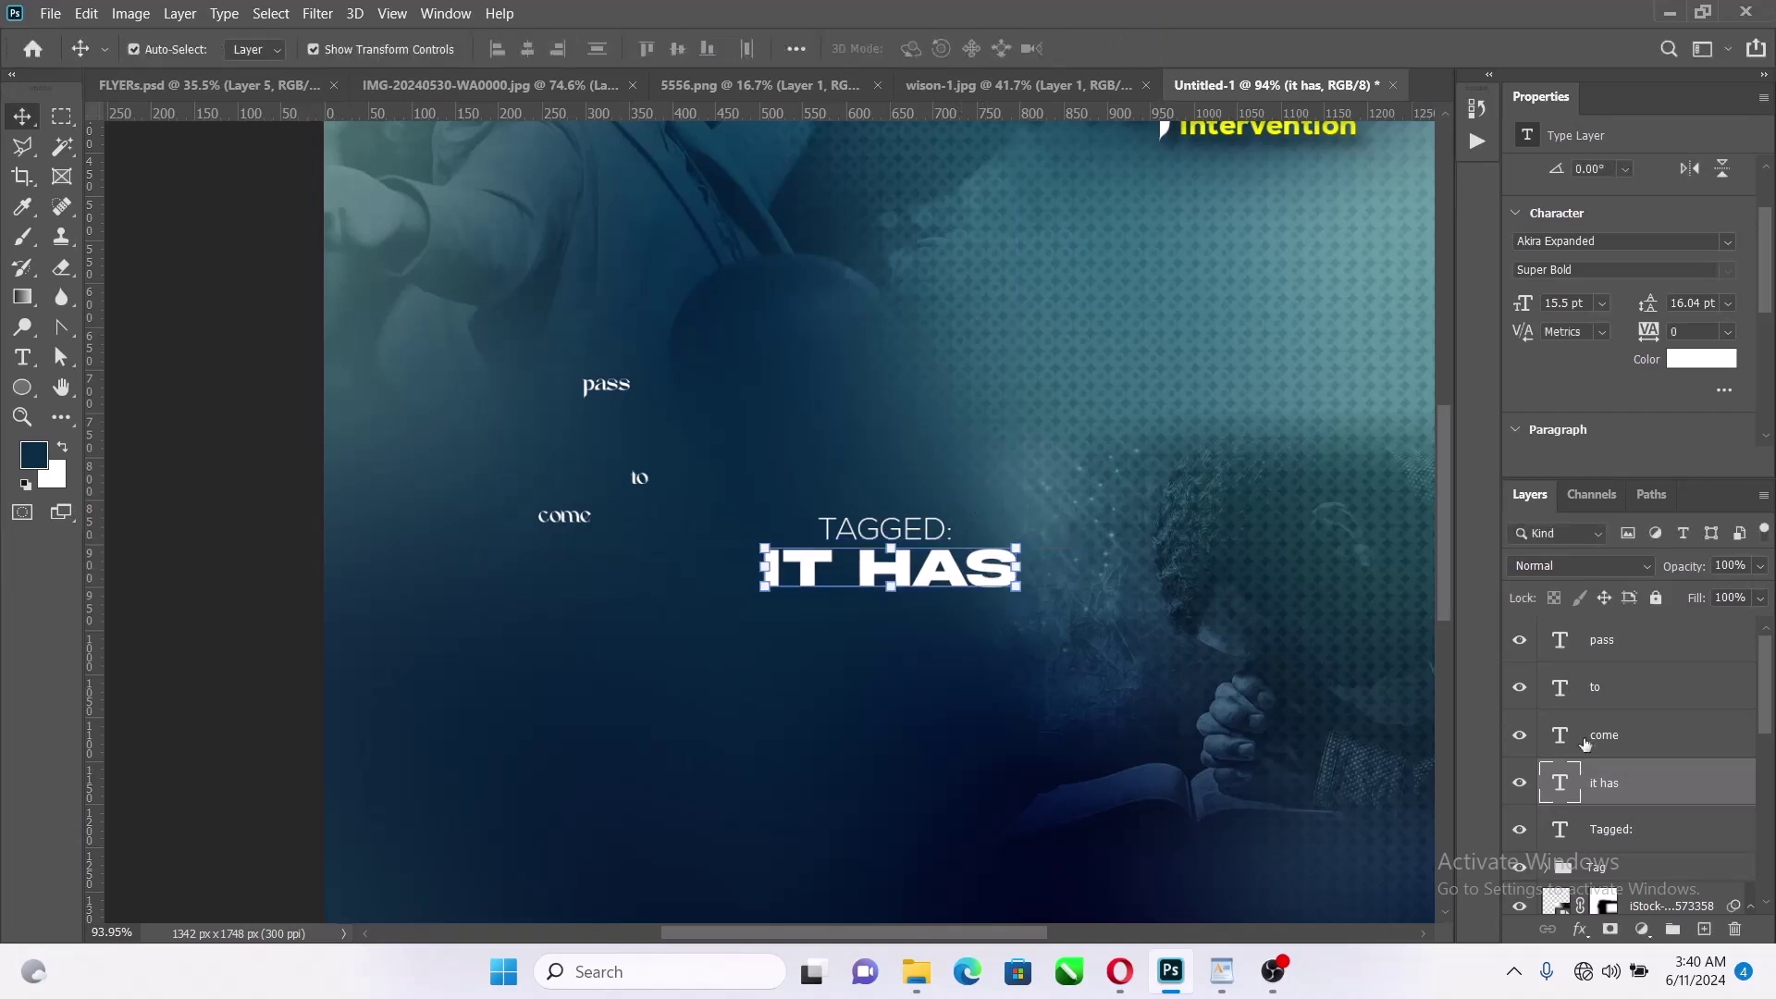
pyautogui.rightClick(1689, 791)
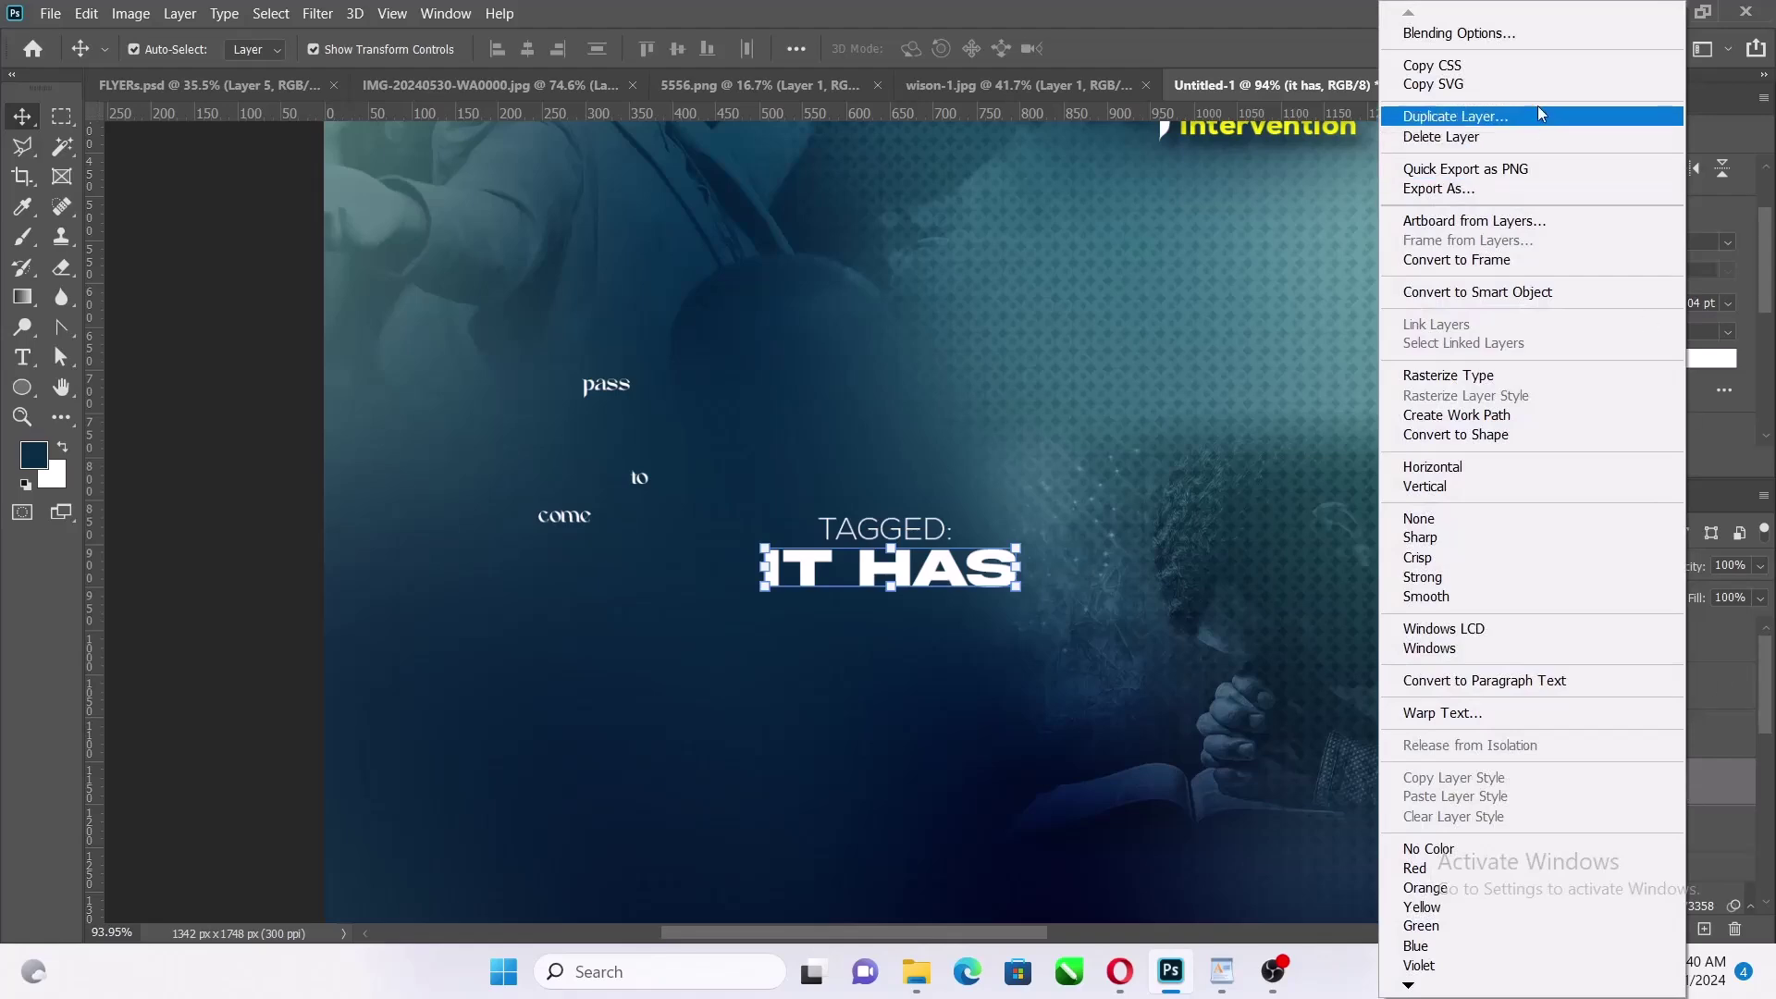
# Enable a trial drop shadow on IT HAS, trying 55% then 49% opacity and a larger size
pyautogui.click(1529, 33)
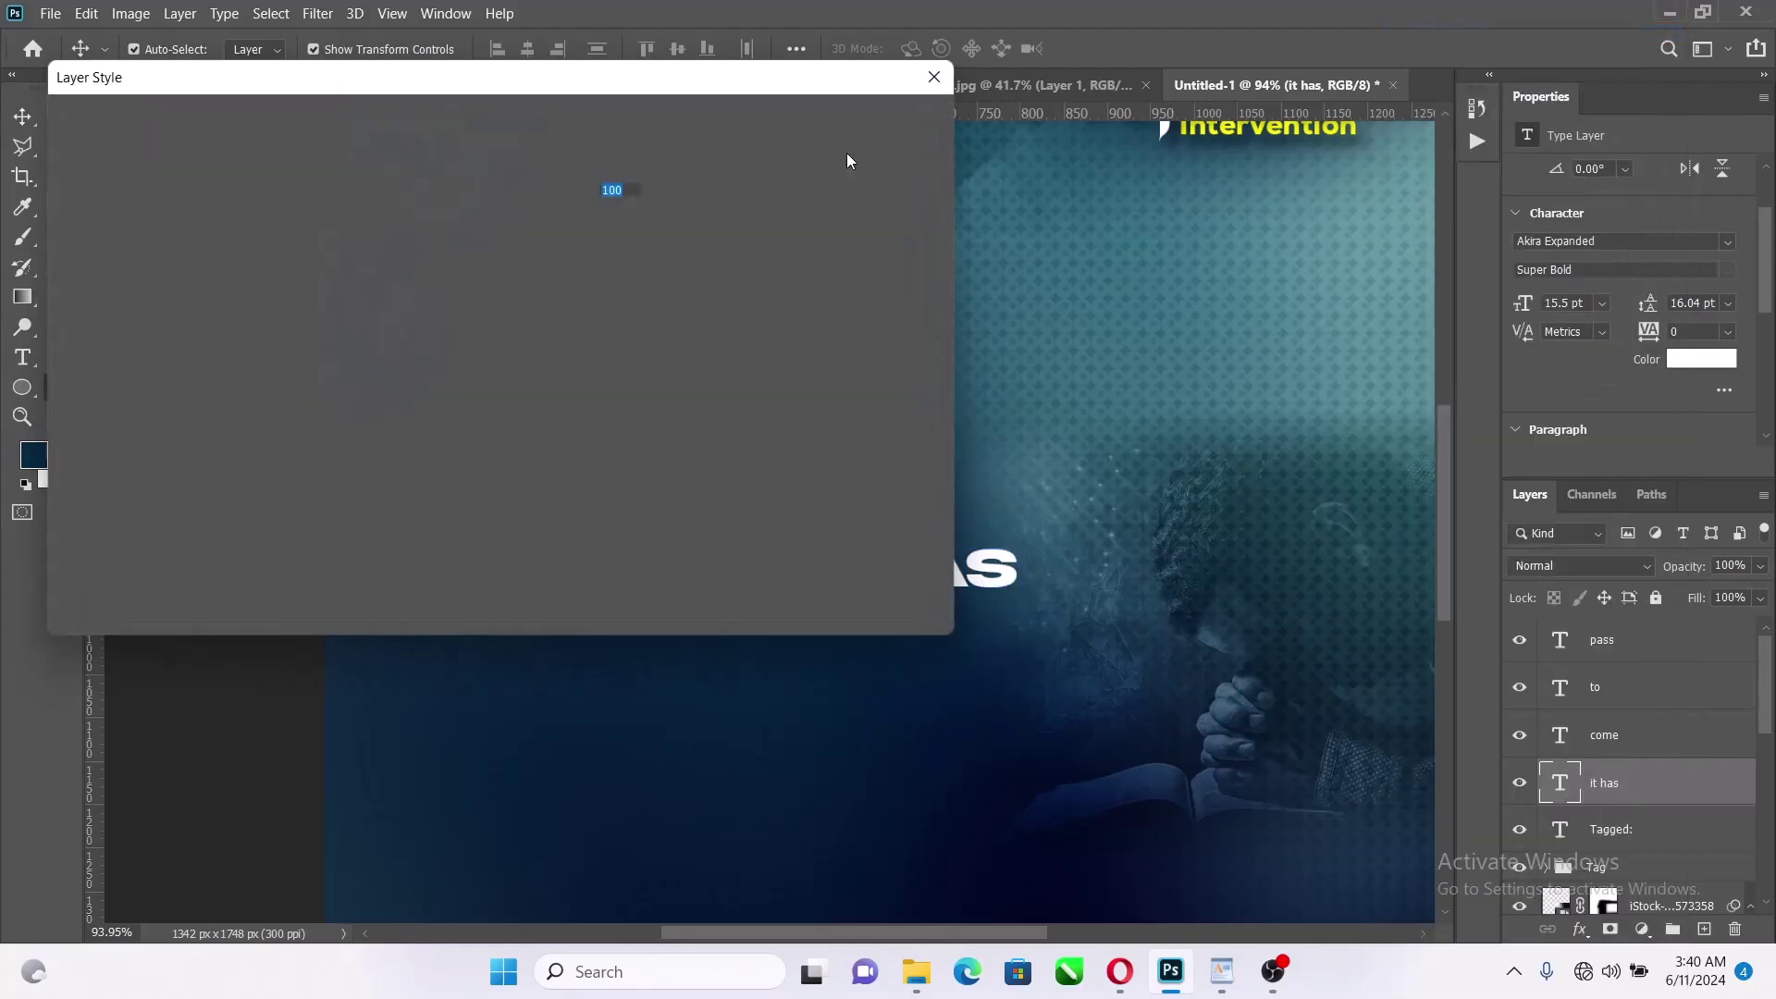
pyautogui.moveTo(681, 88); pyautogui.dragTo(1680, 28)
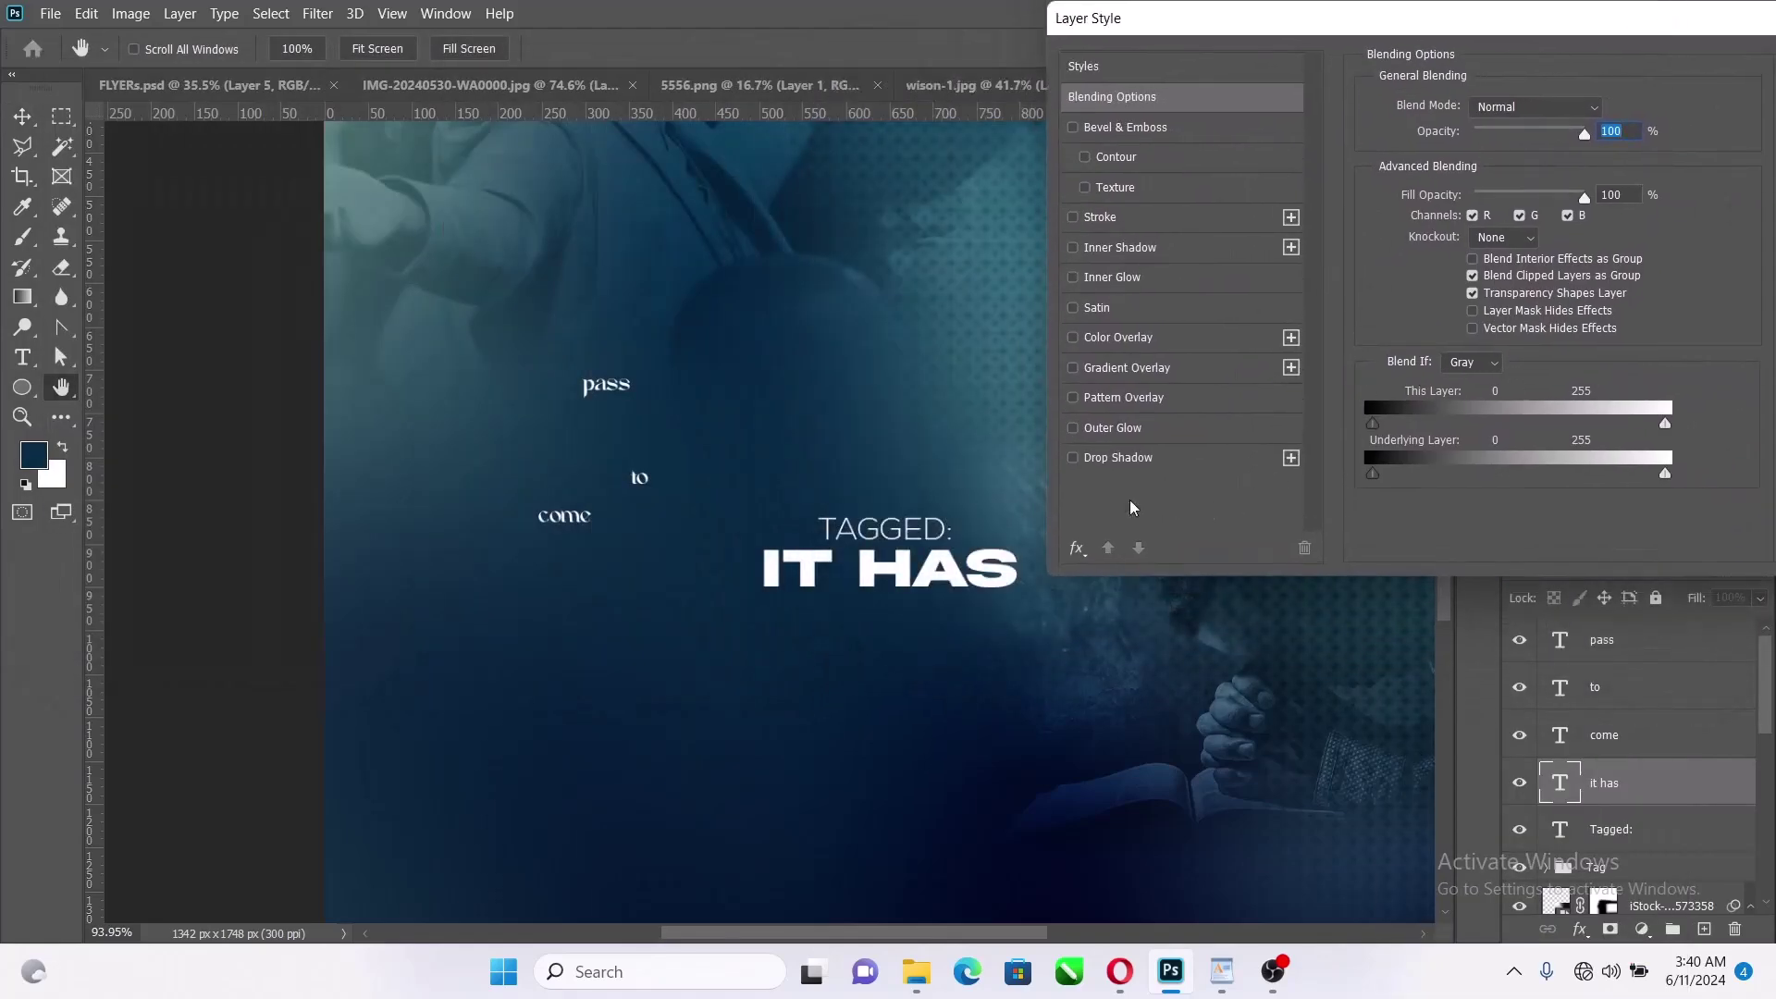
pyautogui.click(1119, 458)
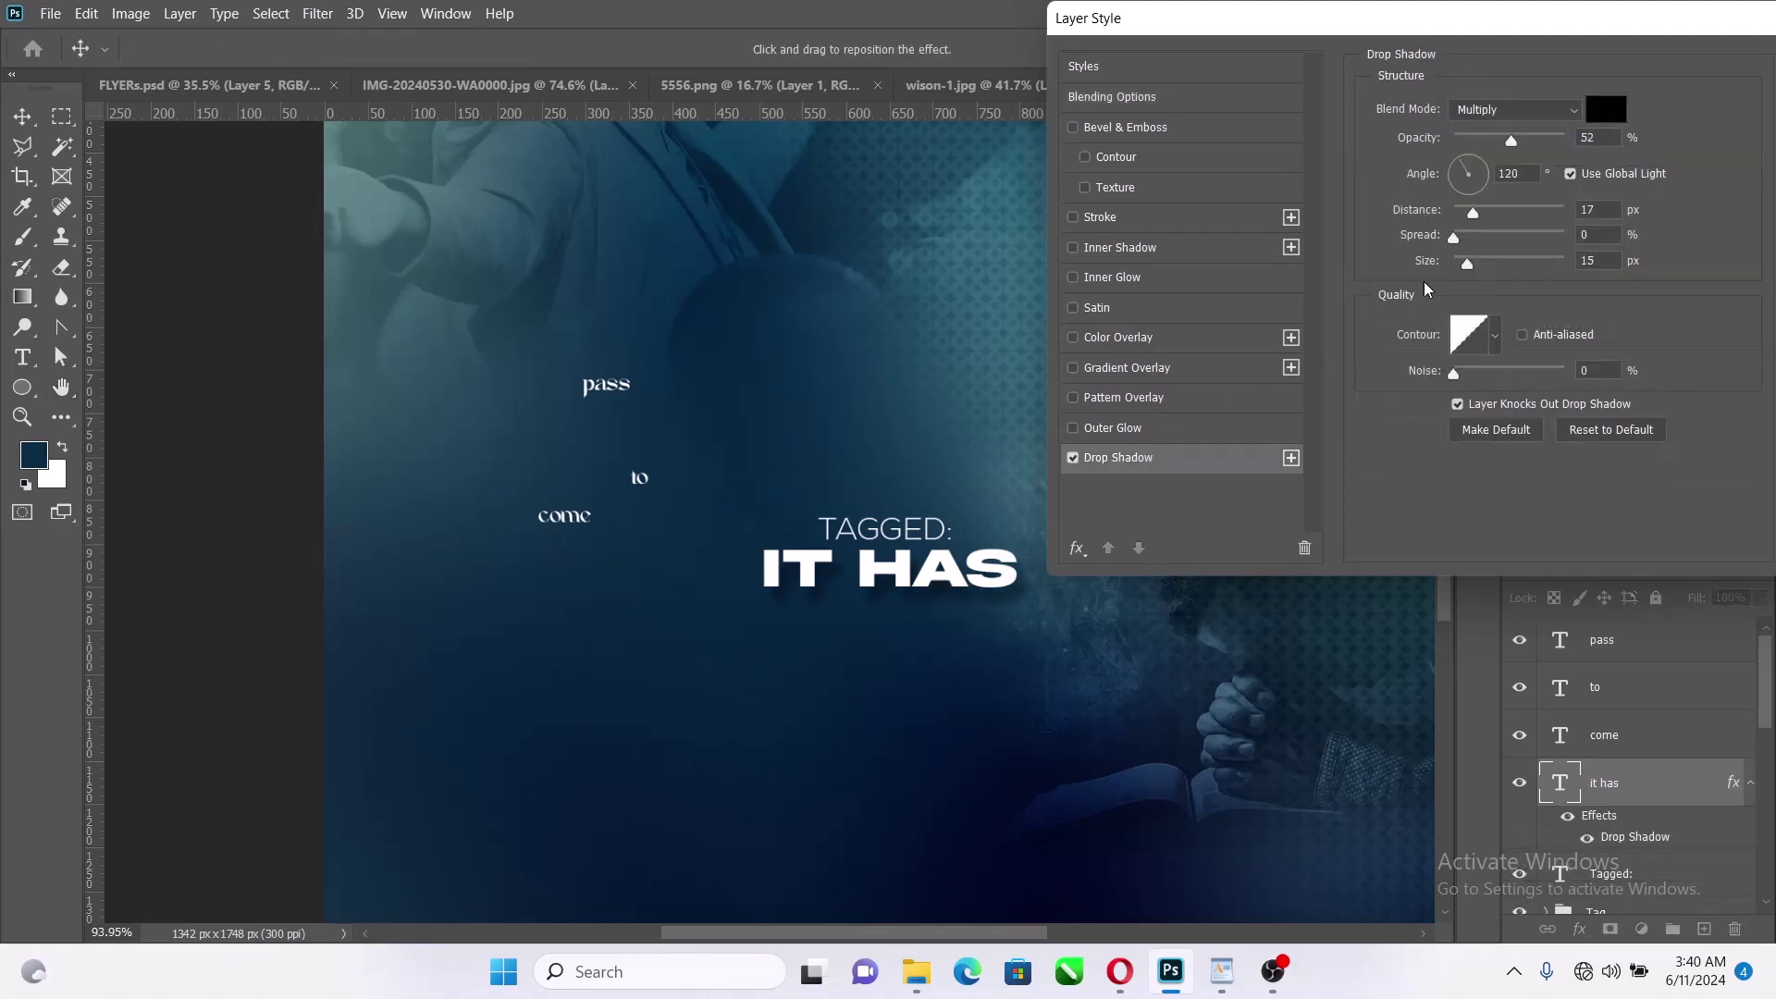
pyautogui.moveTo(1504, 137); pyautogui.dragTo(1516, 135)
pyautogui.click(1472, 263)
pyautogui.click(1508, 135)
pyautogui.moveTo(1512, 28); pyautogui.dragTo(1326, 51)
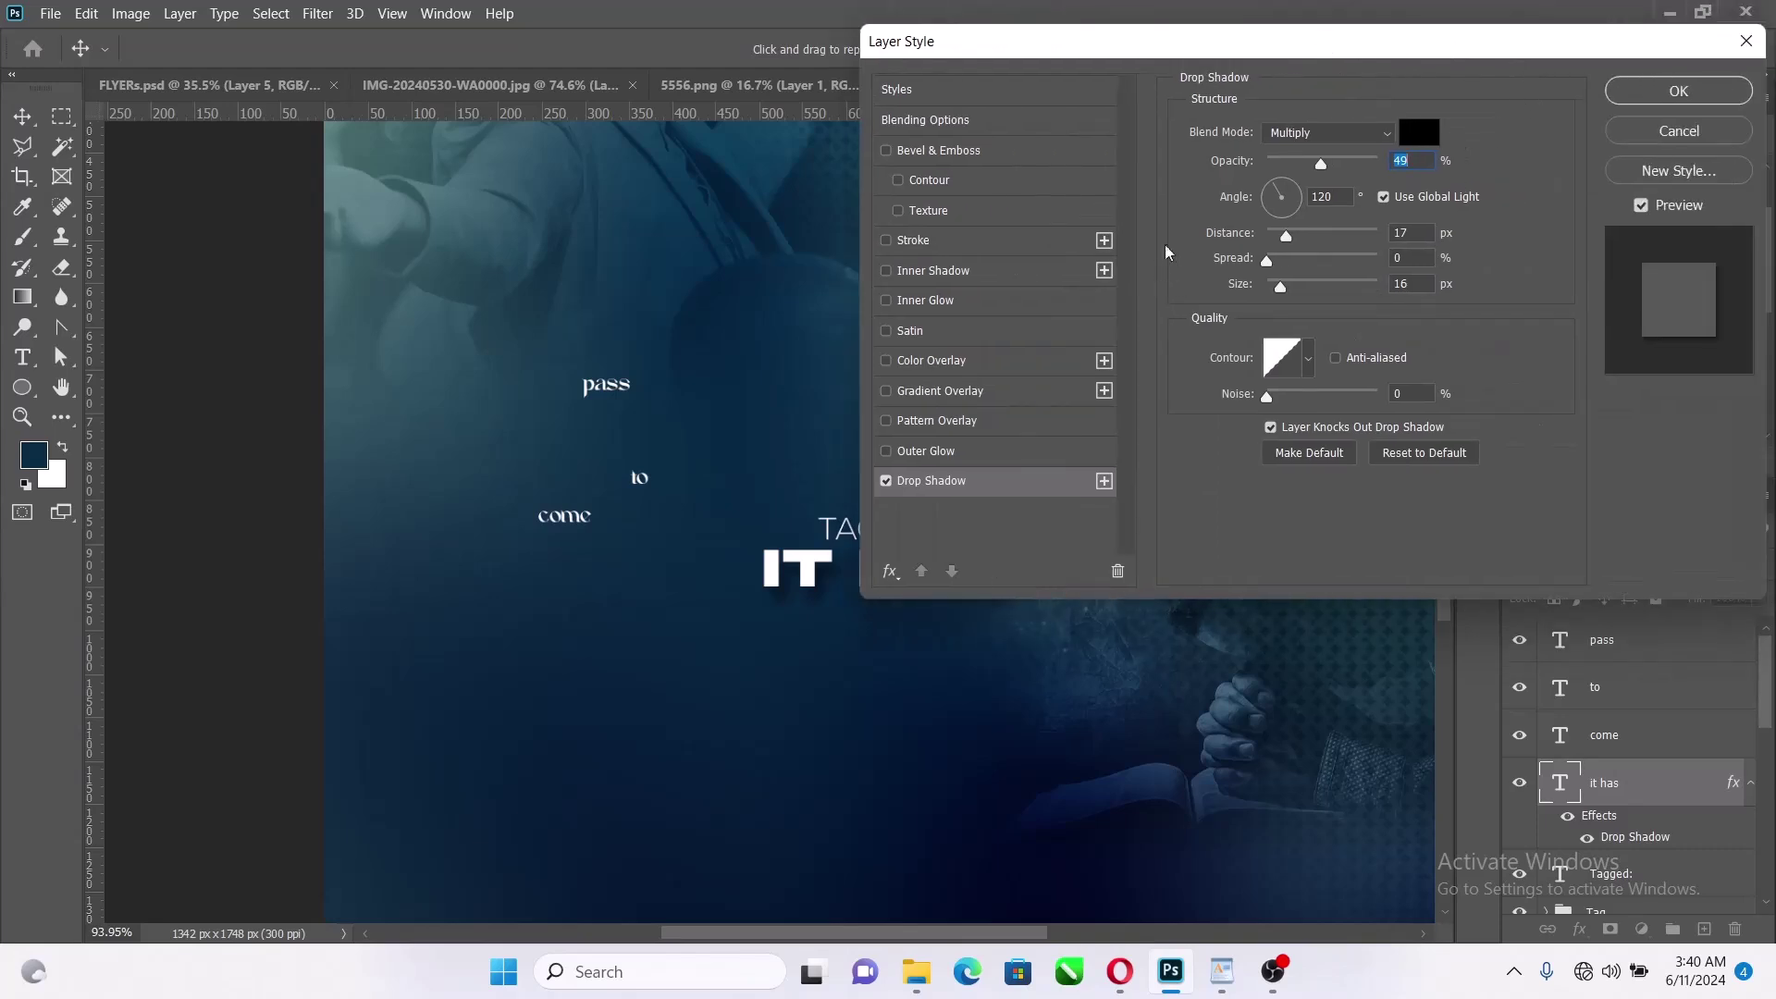
# Try 90° and 112° shadow angles without global light, then cancel the trial shadow
pyautogui.moveTo(1279, 202); pyautogui.dragTo(1285, 182)
pyautogui.press('Tab')
pyautogui.write('90')
pyautogui.moveTo(1361, 46); pyautogui.dragTo(1374, 168)
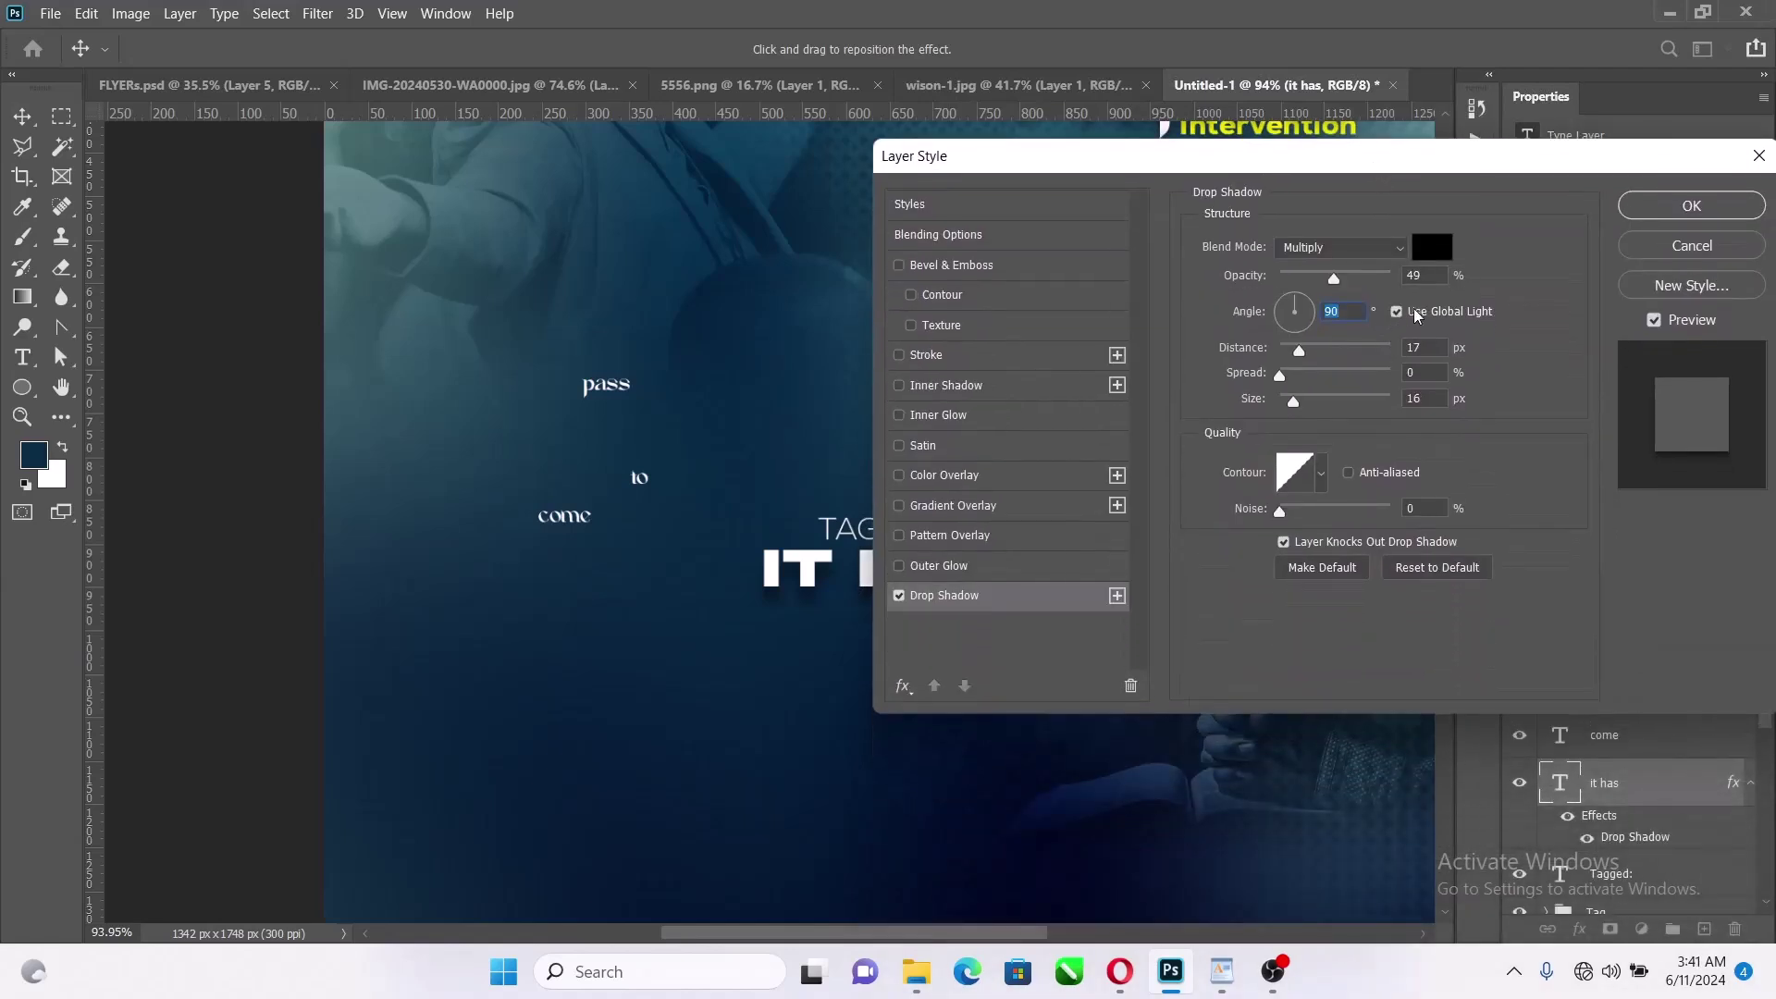
pyautogui.click(1397, 312)
pyautogui.moveTo(1406, 163); pyautogui.dragTo(1383, 273)
pyautogui.moveTo(1269, 422); pyautogui.dragTo(1264, 403)
pyautogui.click(1318, 388)
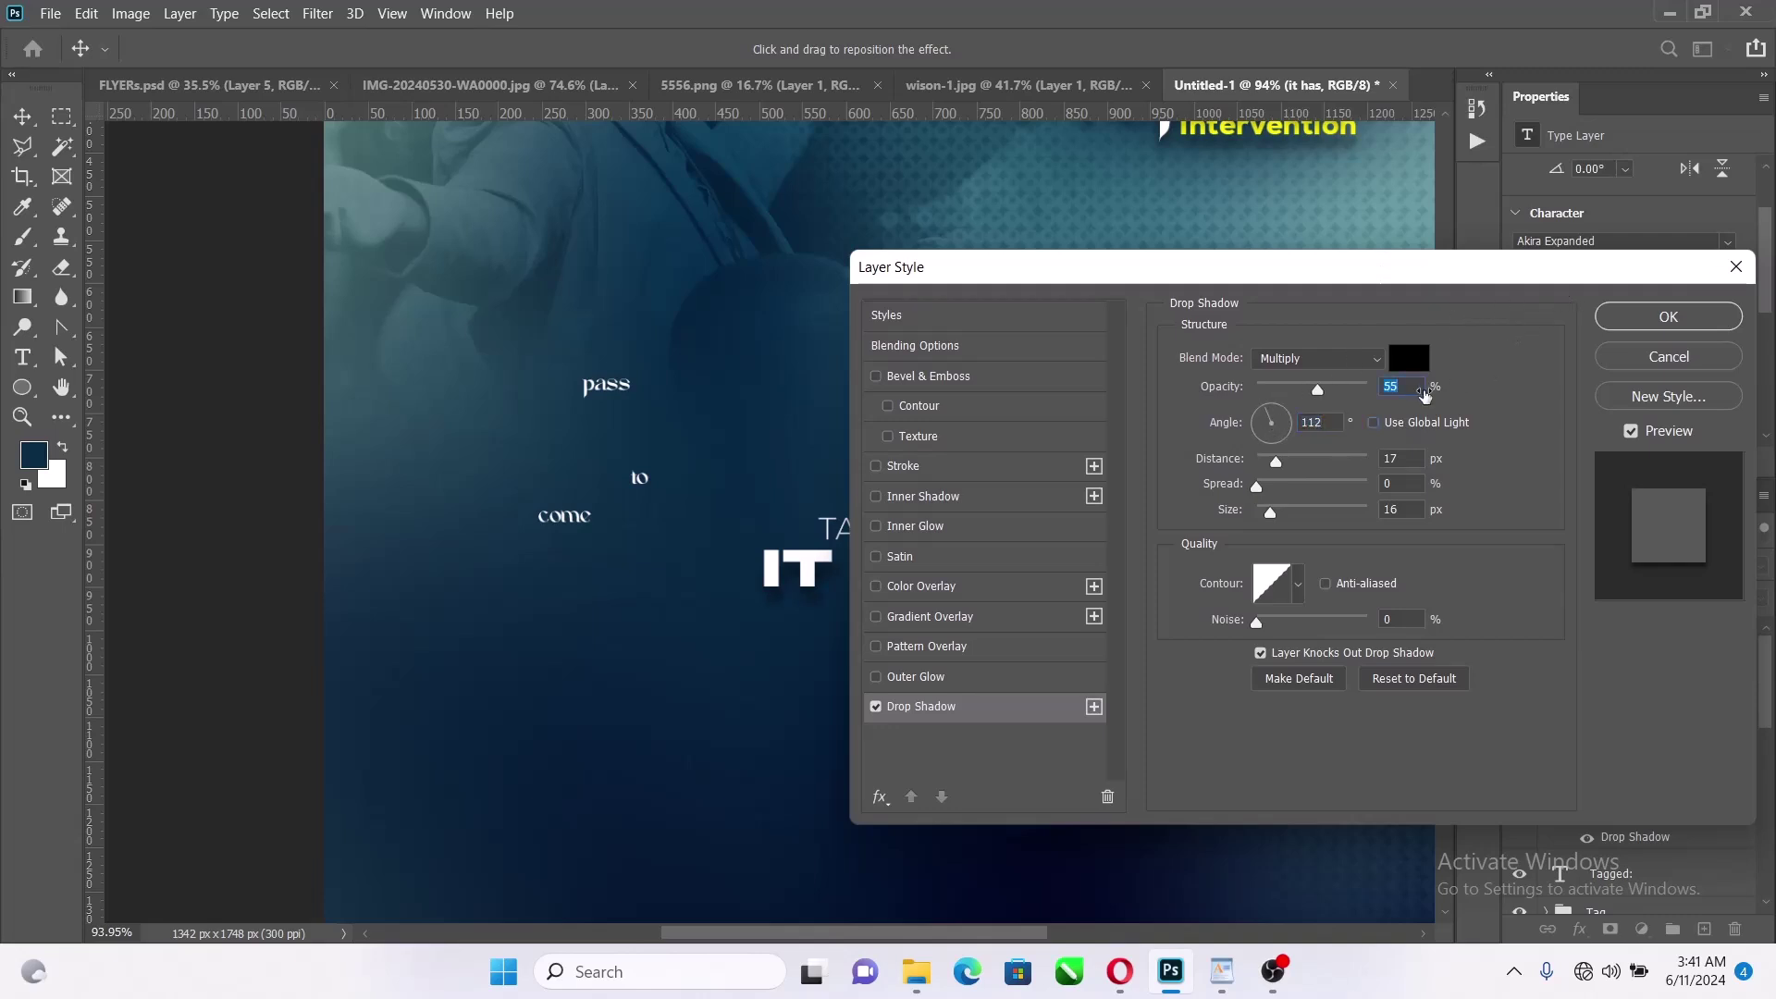
pyautogui.click(1656, 358)
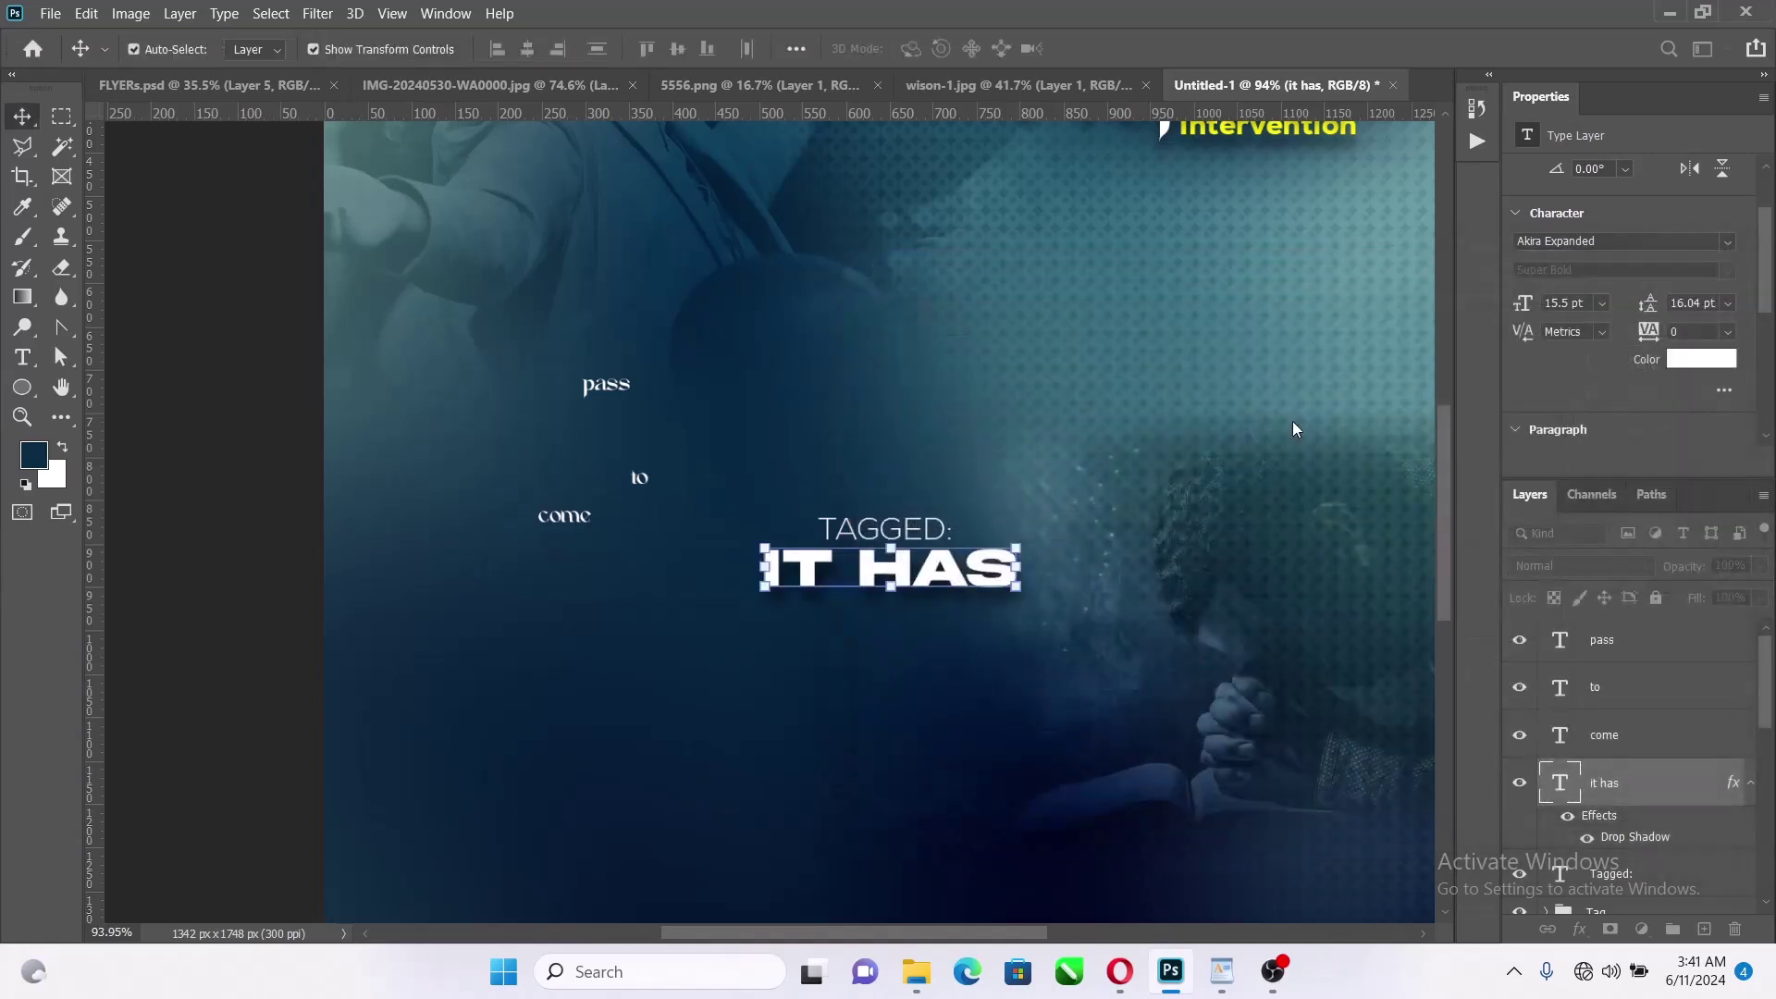
# Add a drop shadow to IT HAS through Blending Options, with Use Global Light unticked
pyautogui.rightClick(1700, 789)
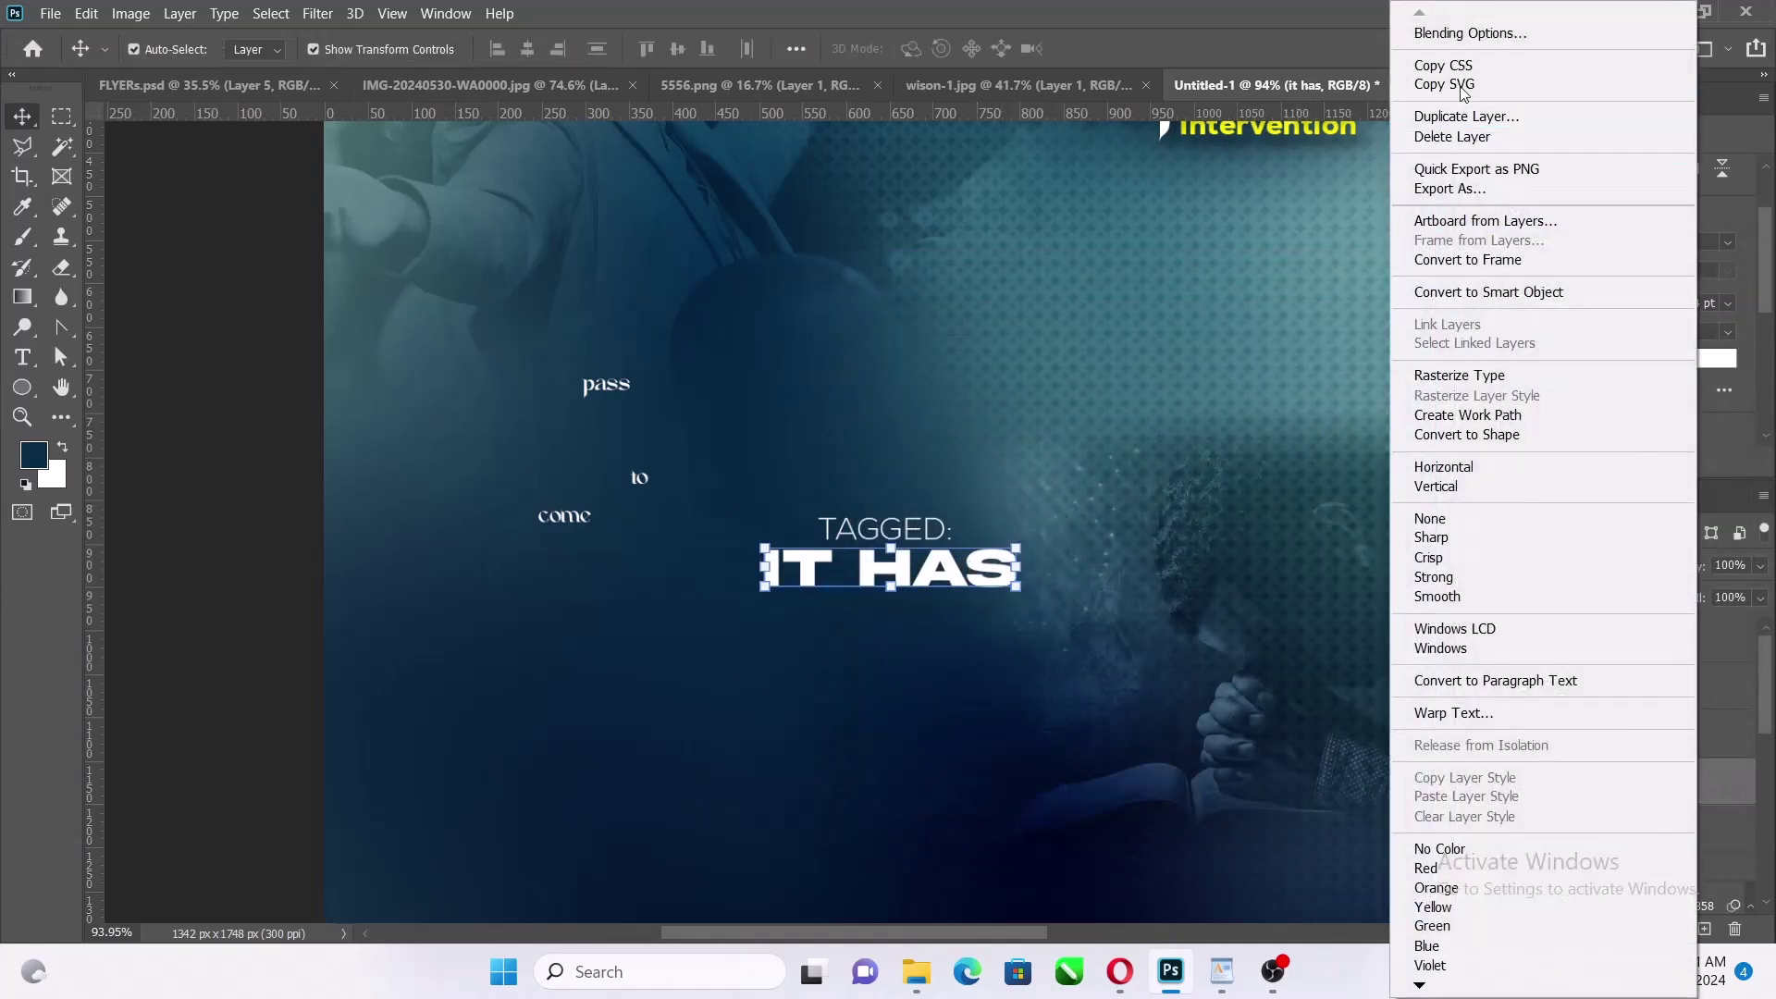
pyautogui.click(1477, 35)
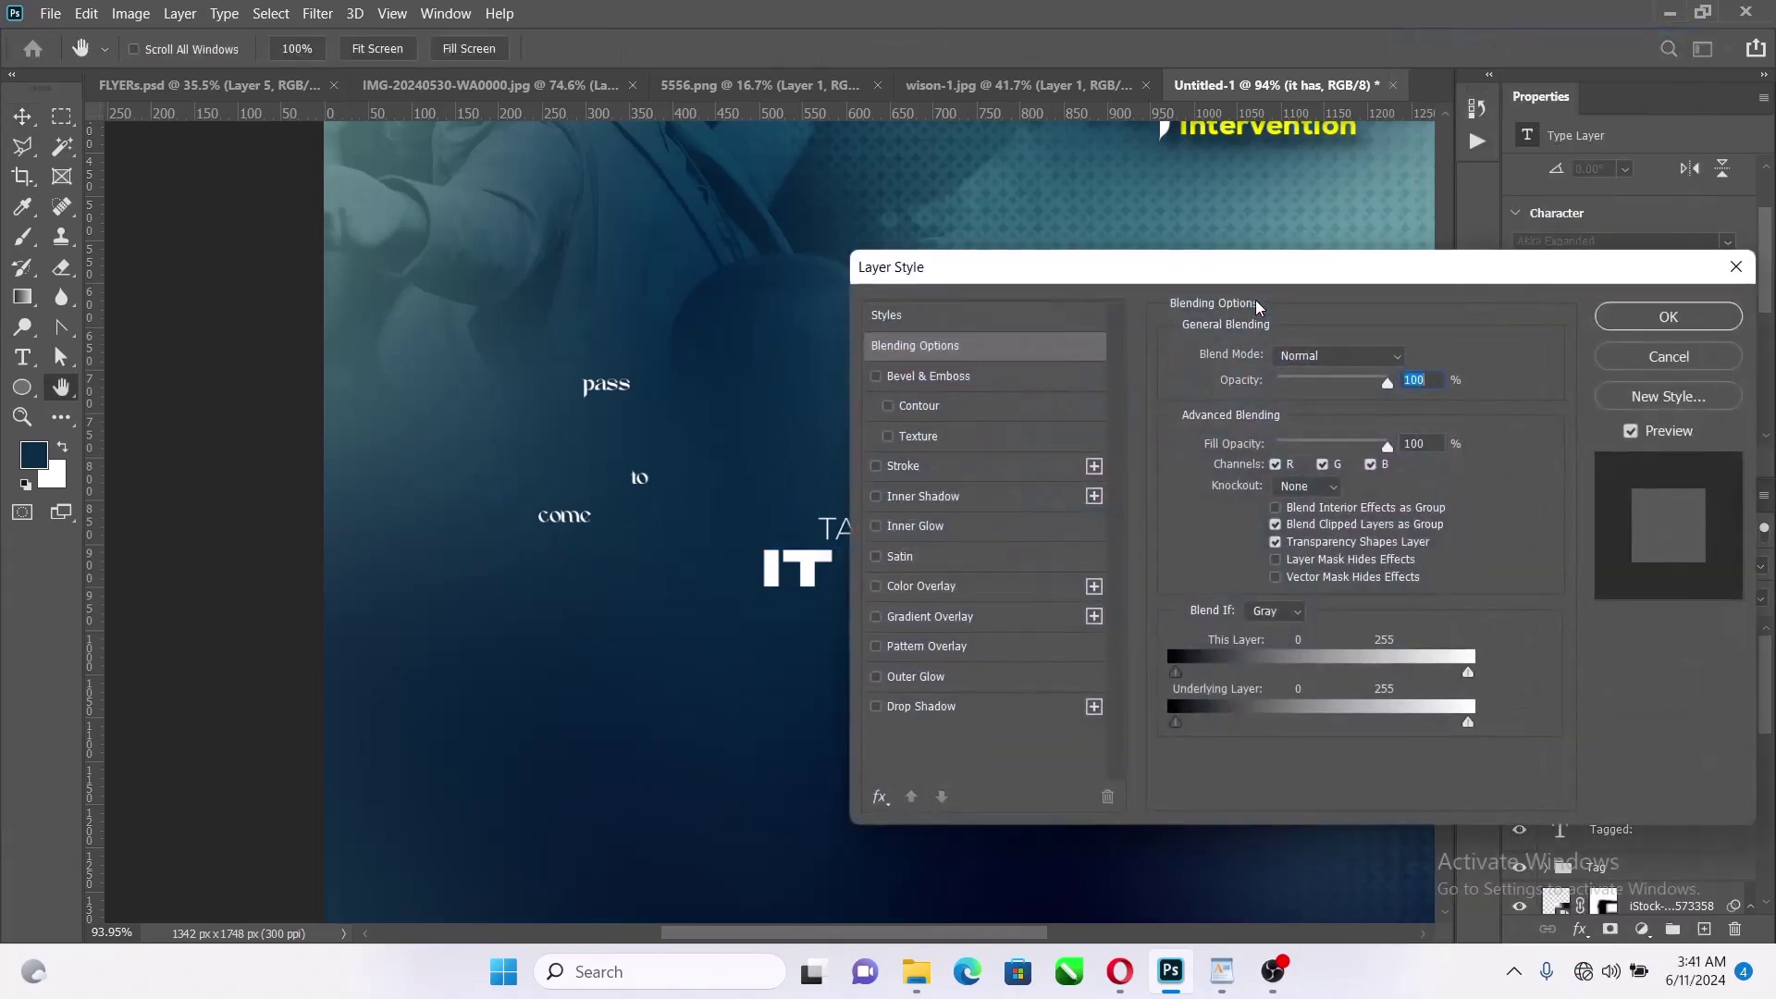
pyautogui.click(962, 707)
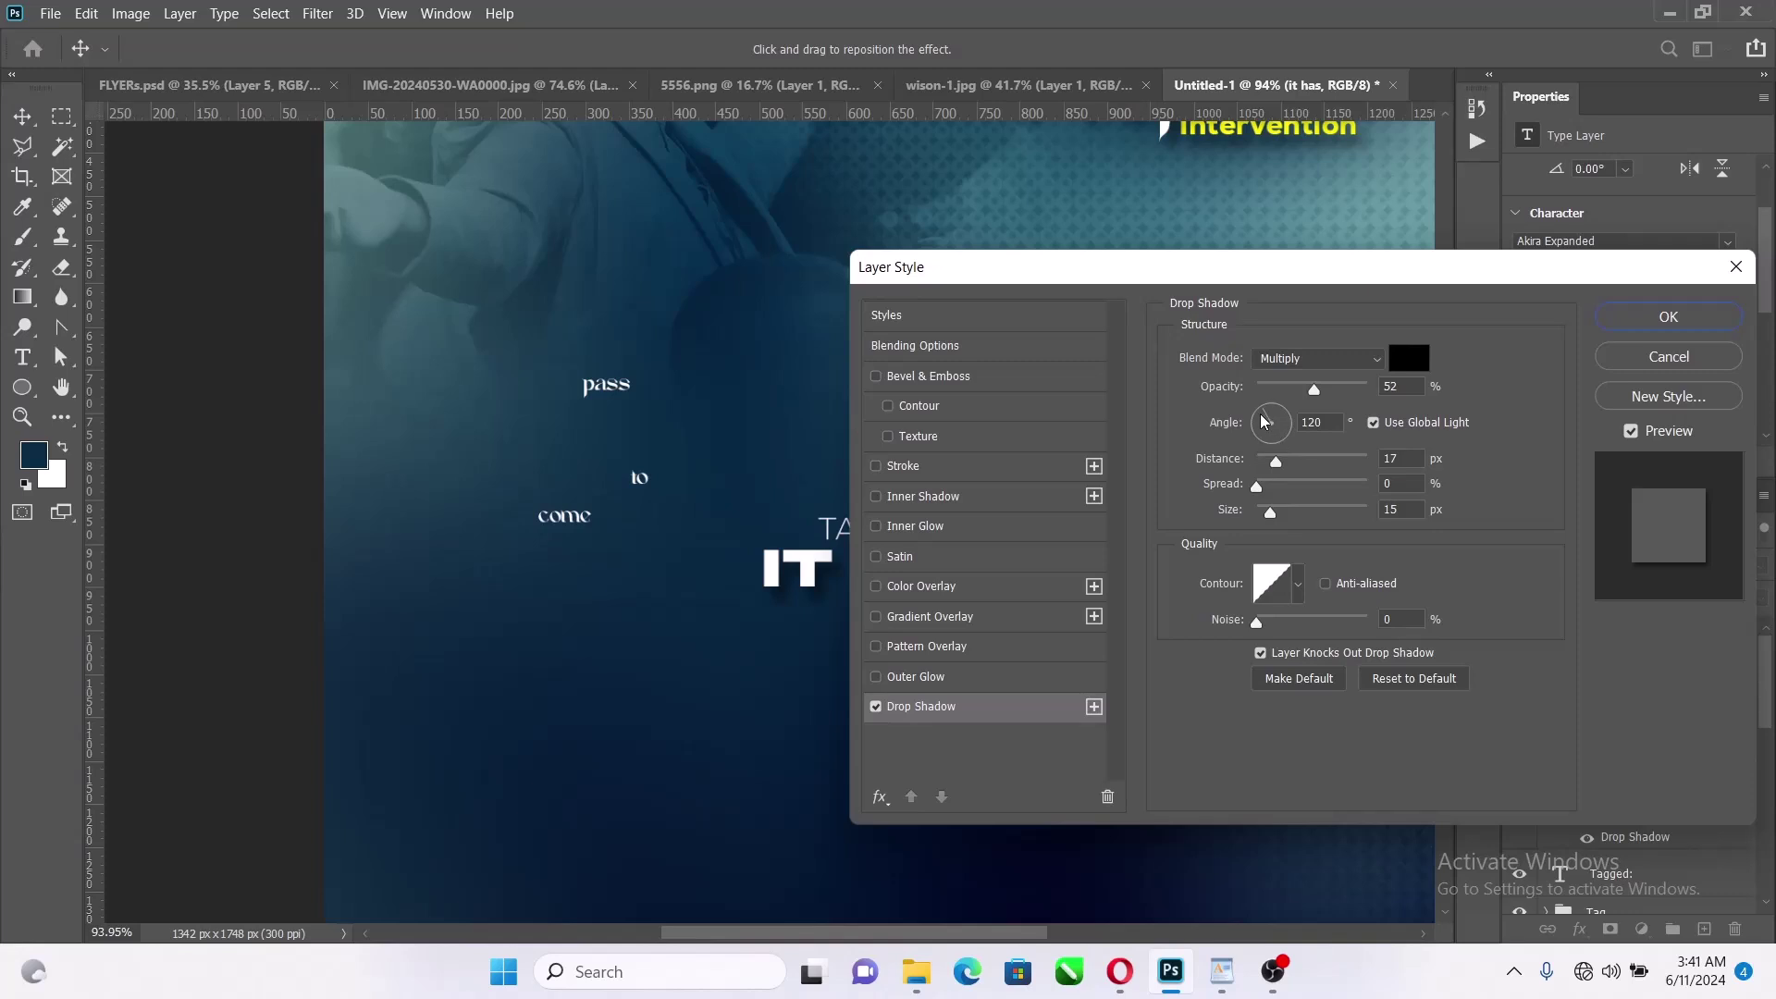
pyautogui.moveTo(1262, 414); pyautogui.dragTo(1258, 432)
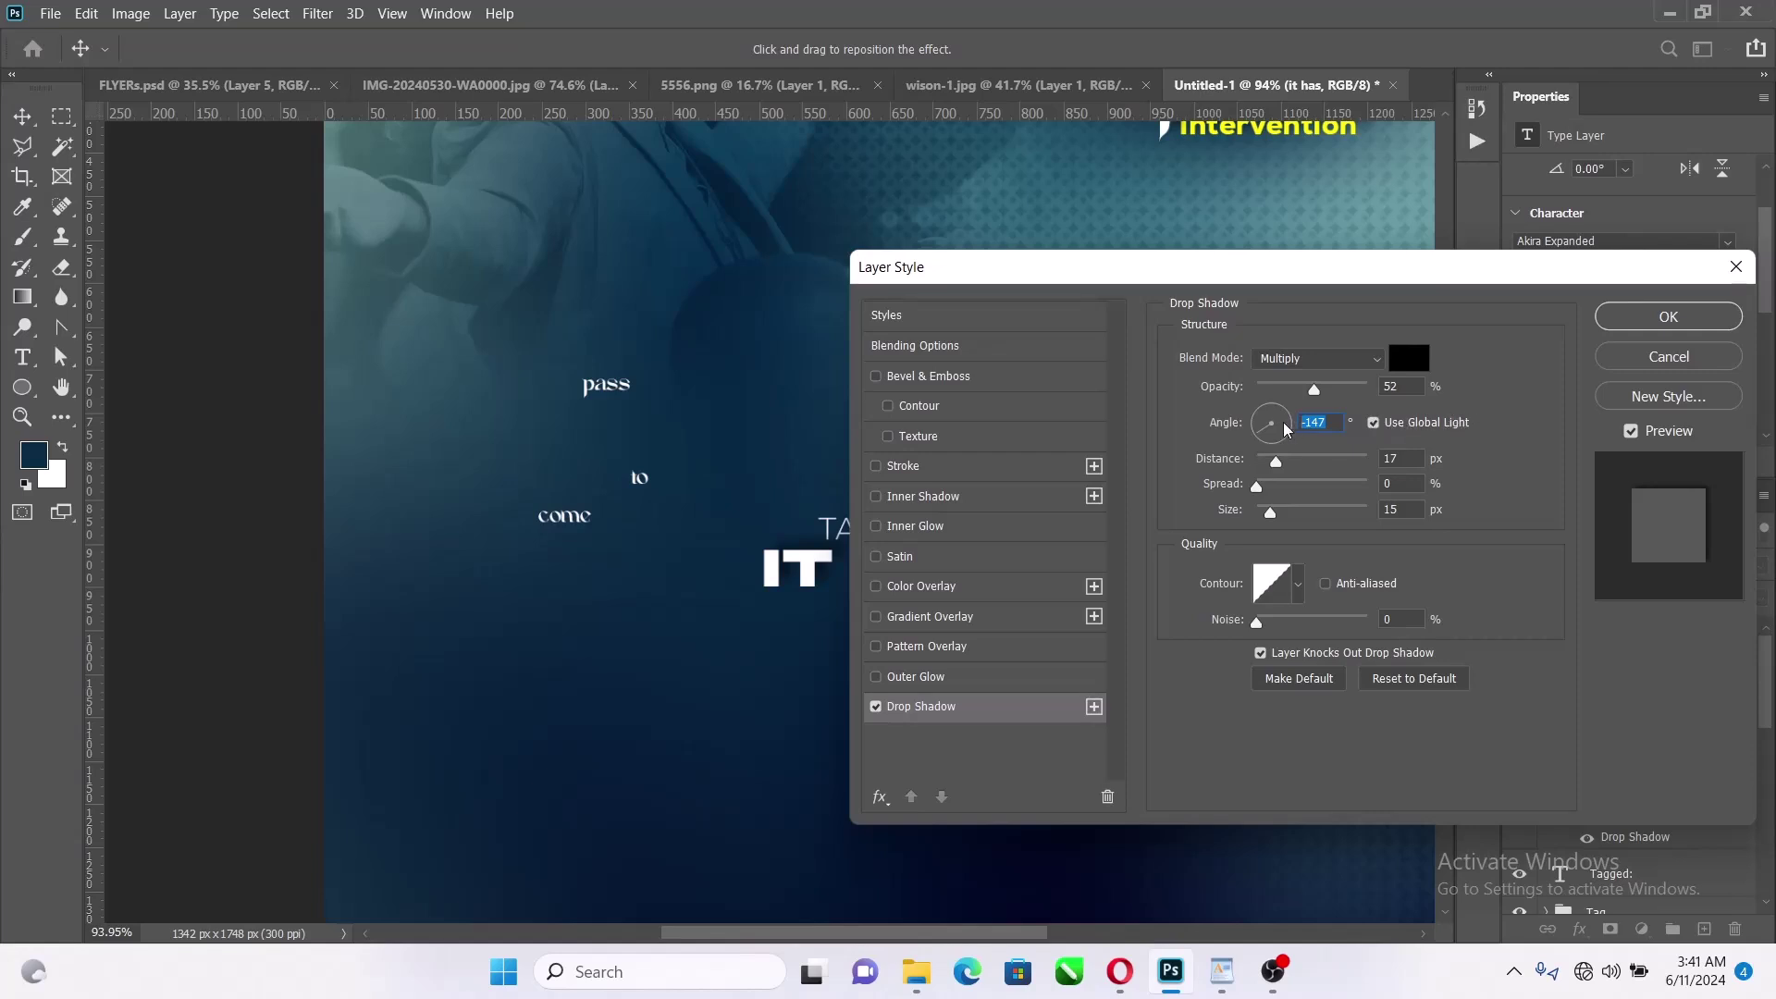
pyautogui.write('1')
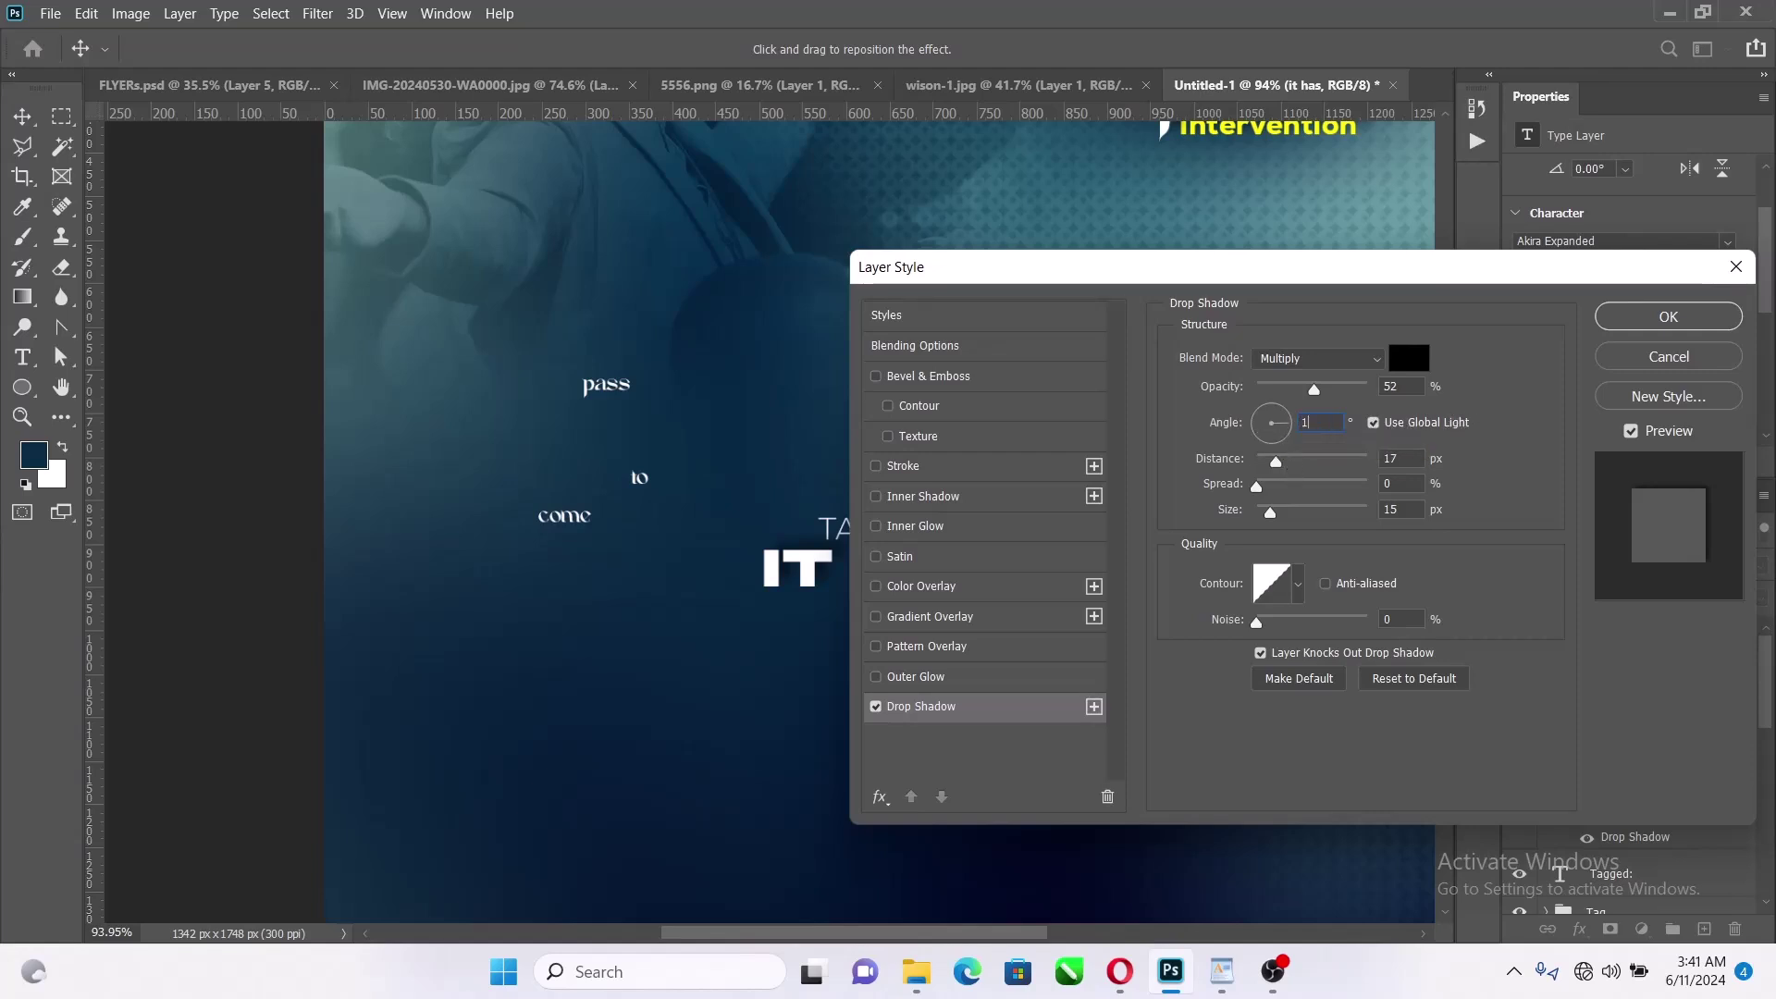
pyautogui.write('20')
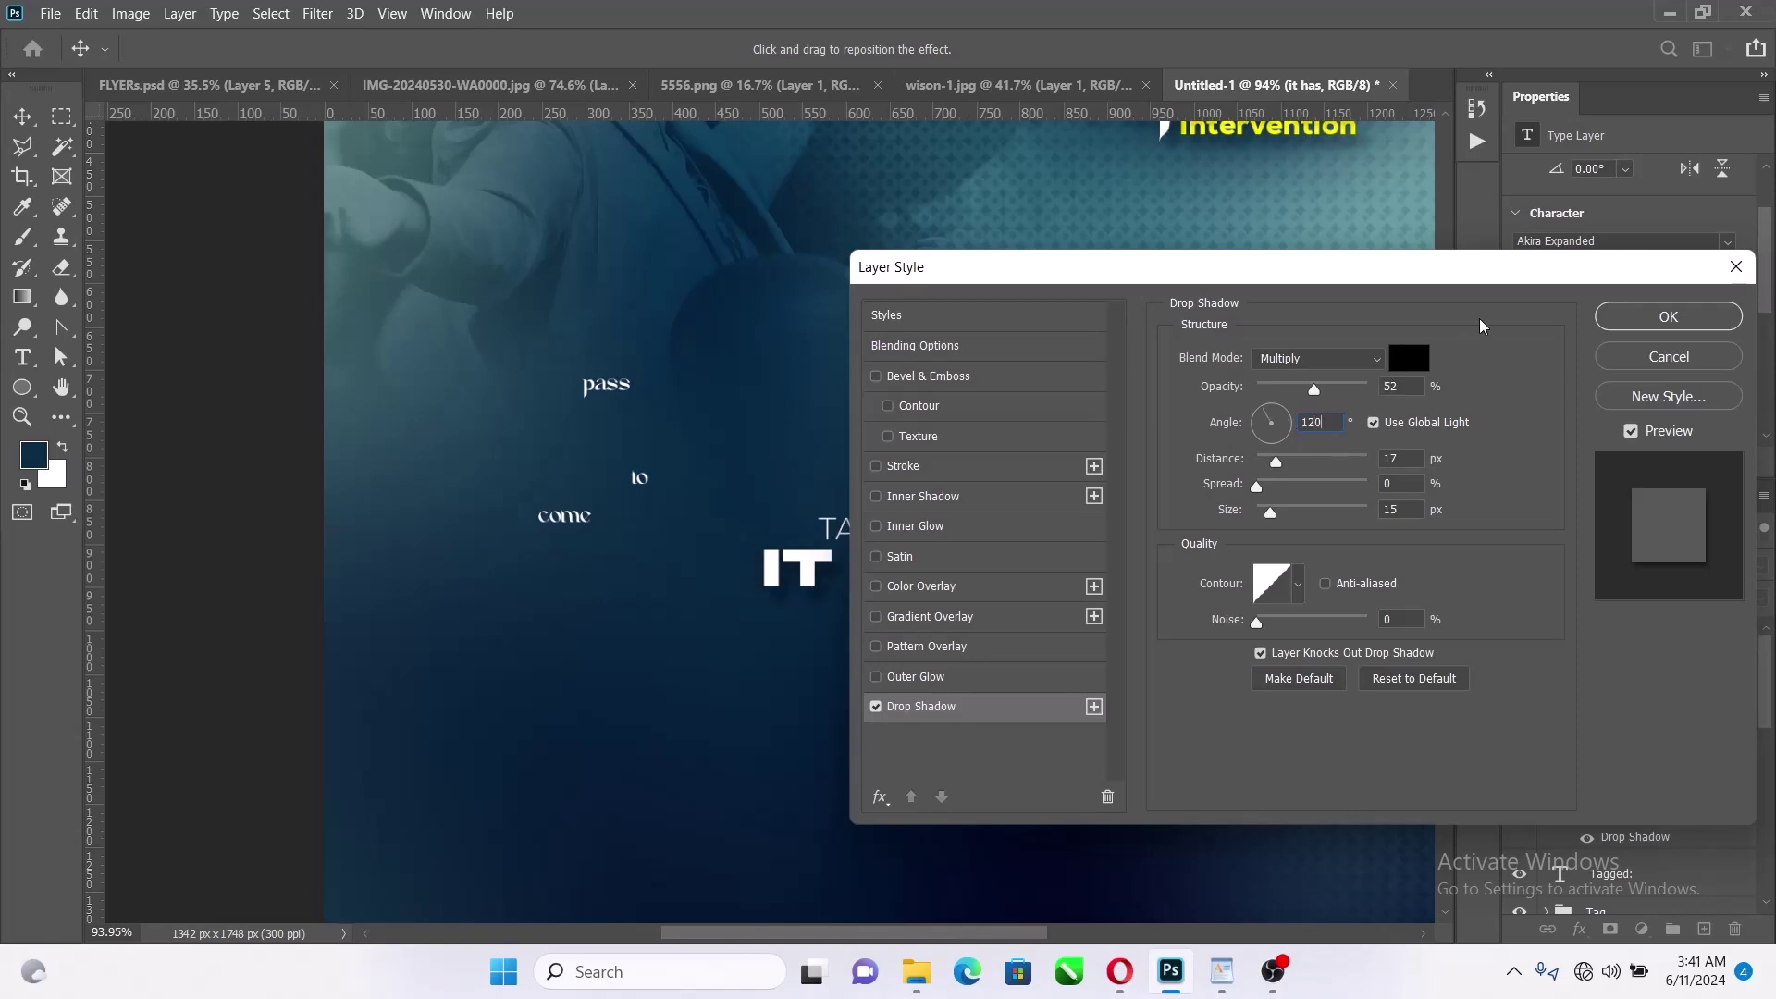
pyautogui.click(1374, 421)
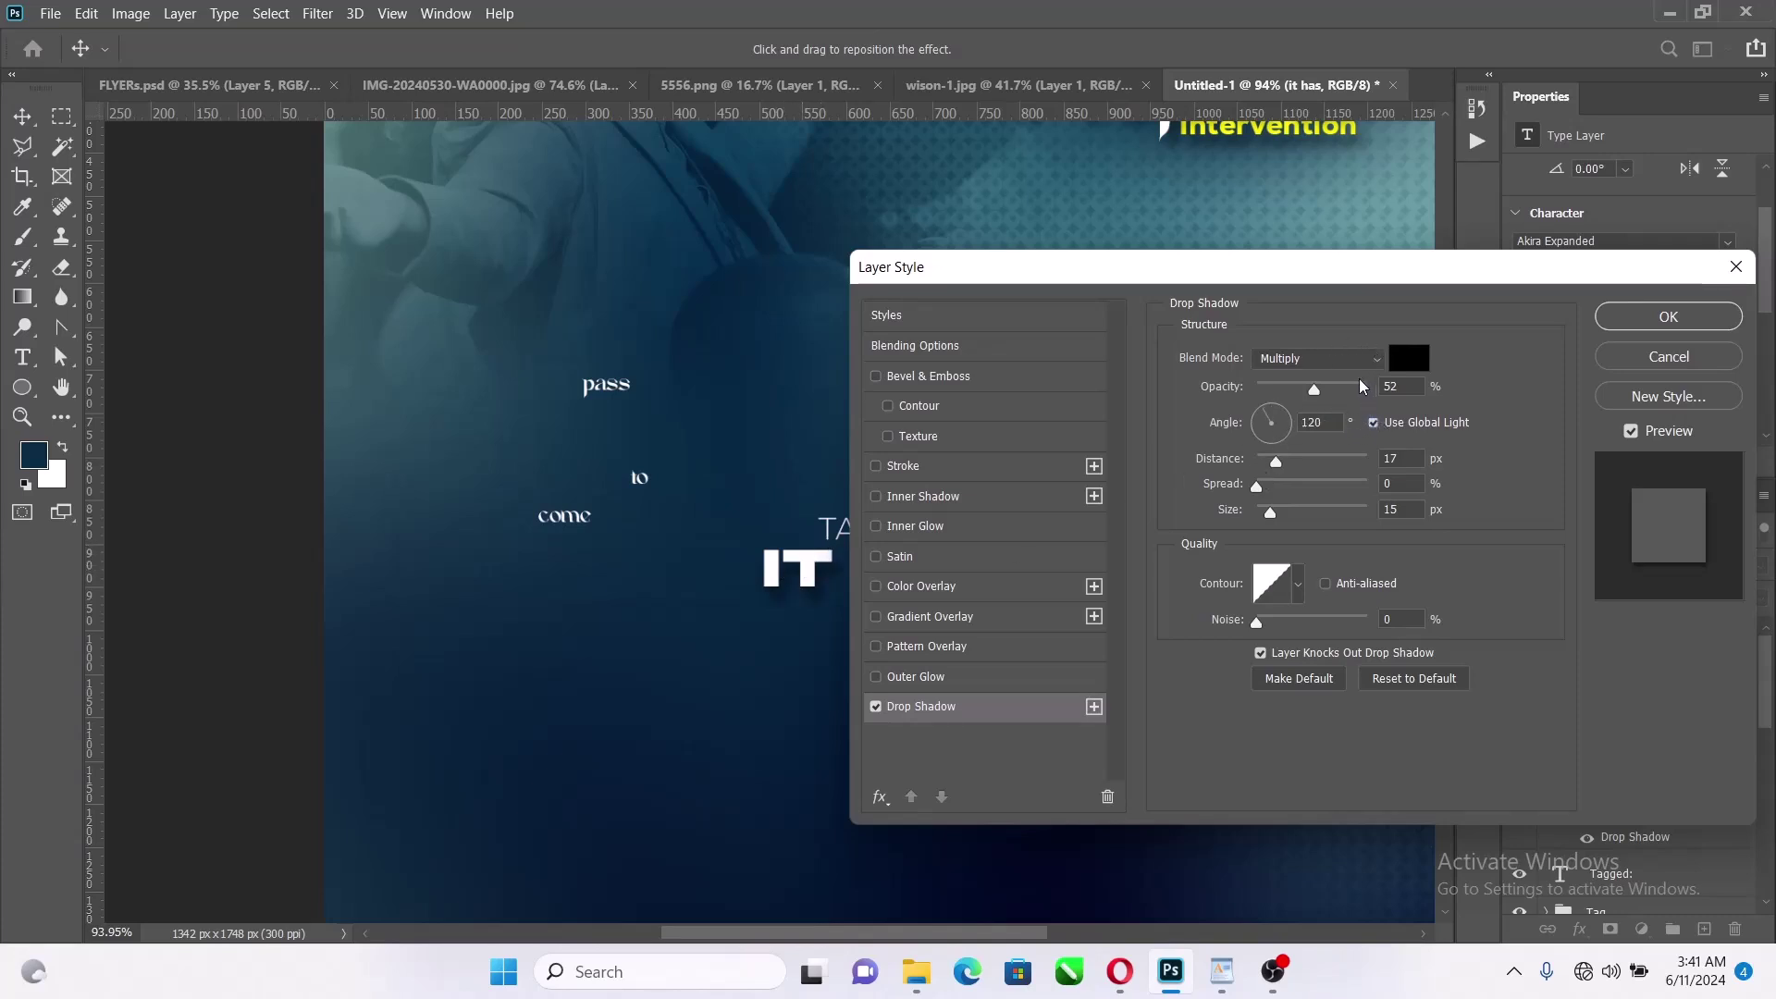
pyautogui.click(1375, 424)
pyautogui.click(1374, 424)
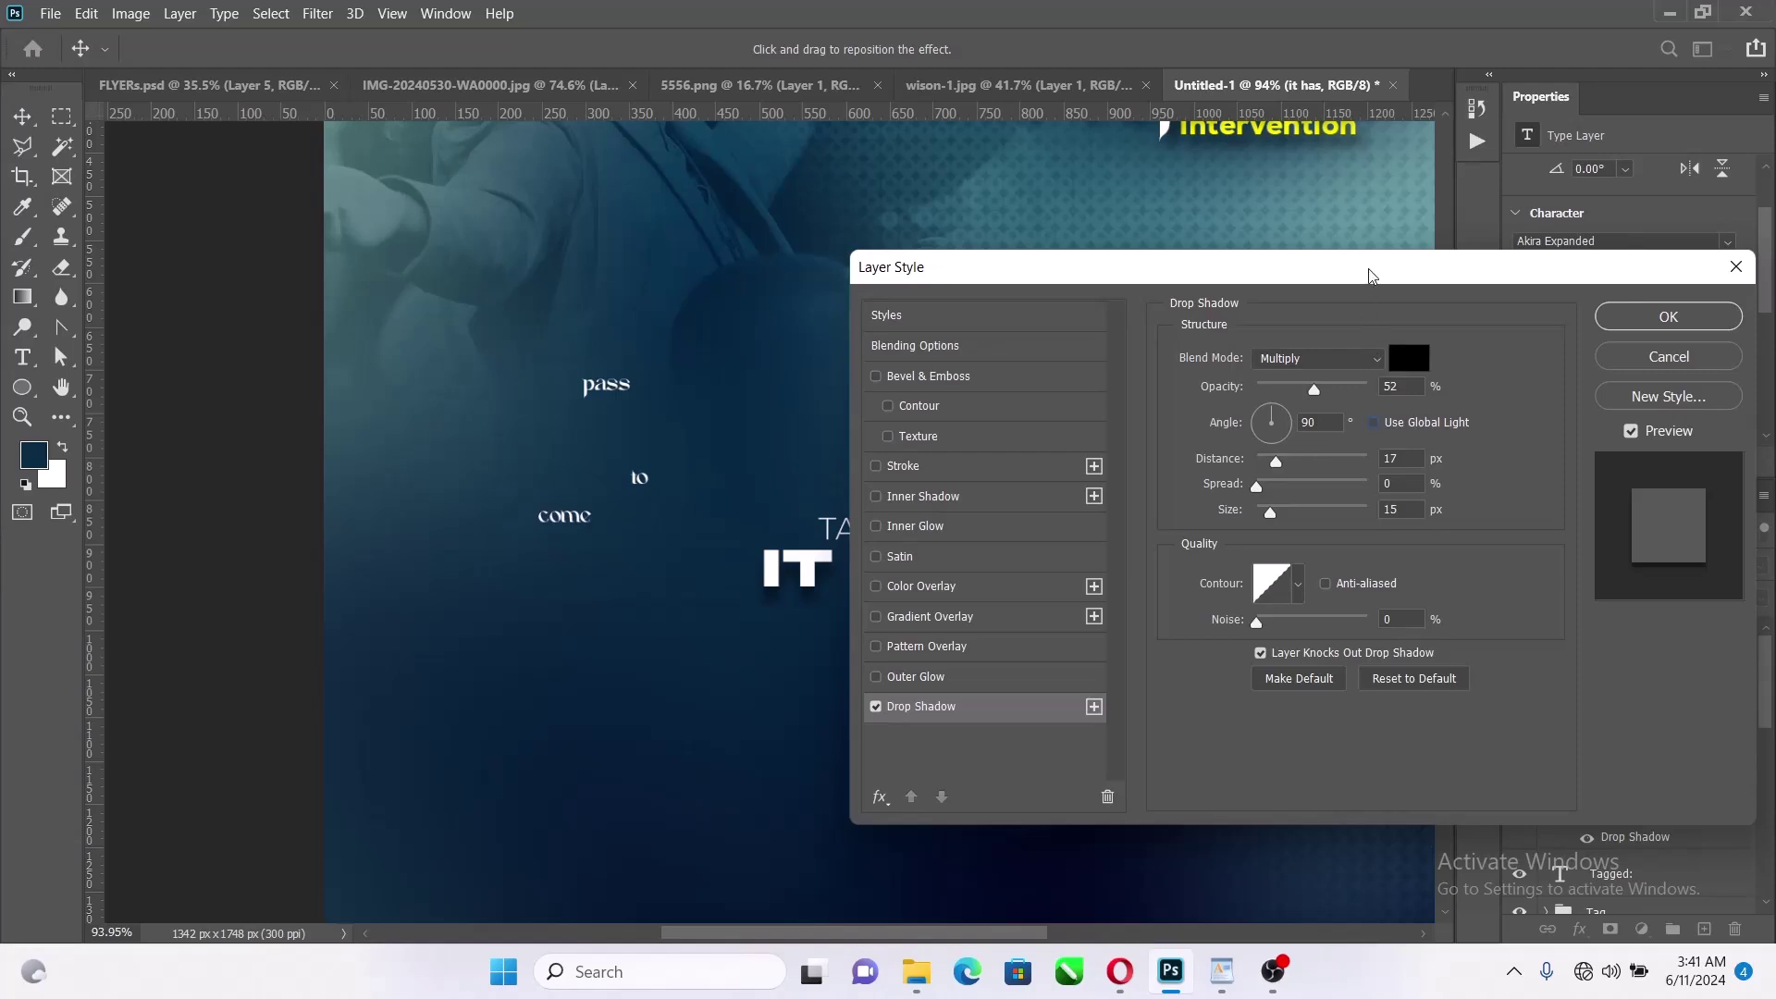
# Set the shadow to 13 px size and a 106° angle, and apply it
pyautogui.moveTo(1369, 275); pyautogui.dragTo(1537, 204)
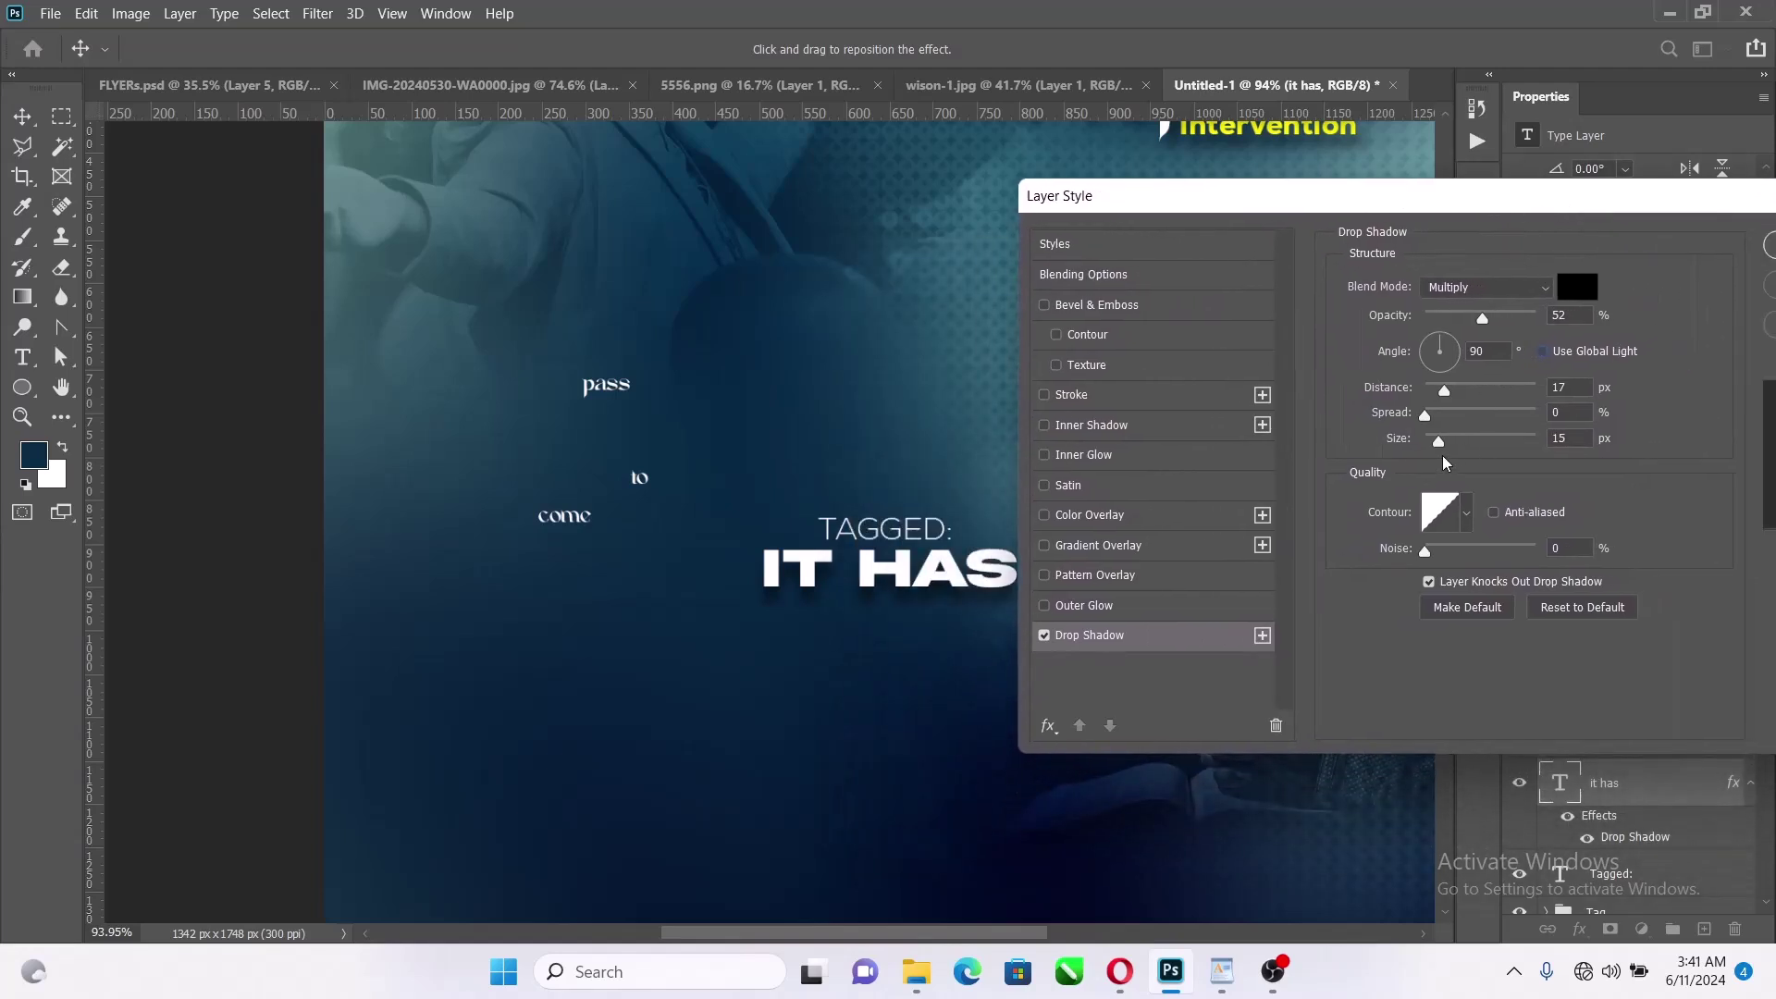
pyautogui.moveTo(1440, 443); pyautogui.dragTo(1438, 447)
pyautogui.moveTo(1441, 344); pyautogui.dragTo(1438, 344)
pyautogui.moveTo(1365, 209); pyautogui.dragTo(918, 204)
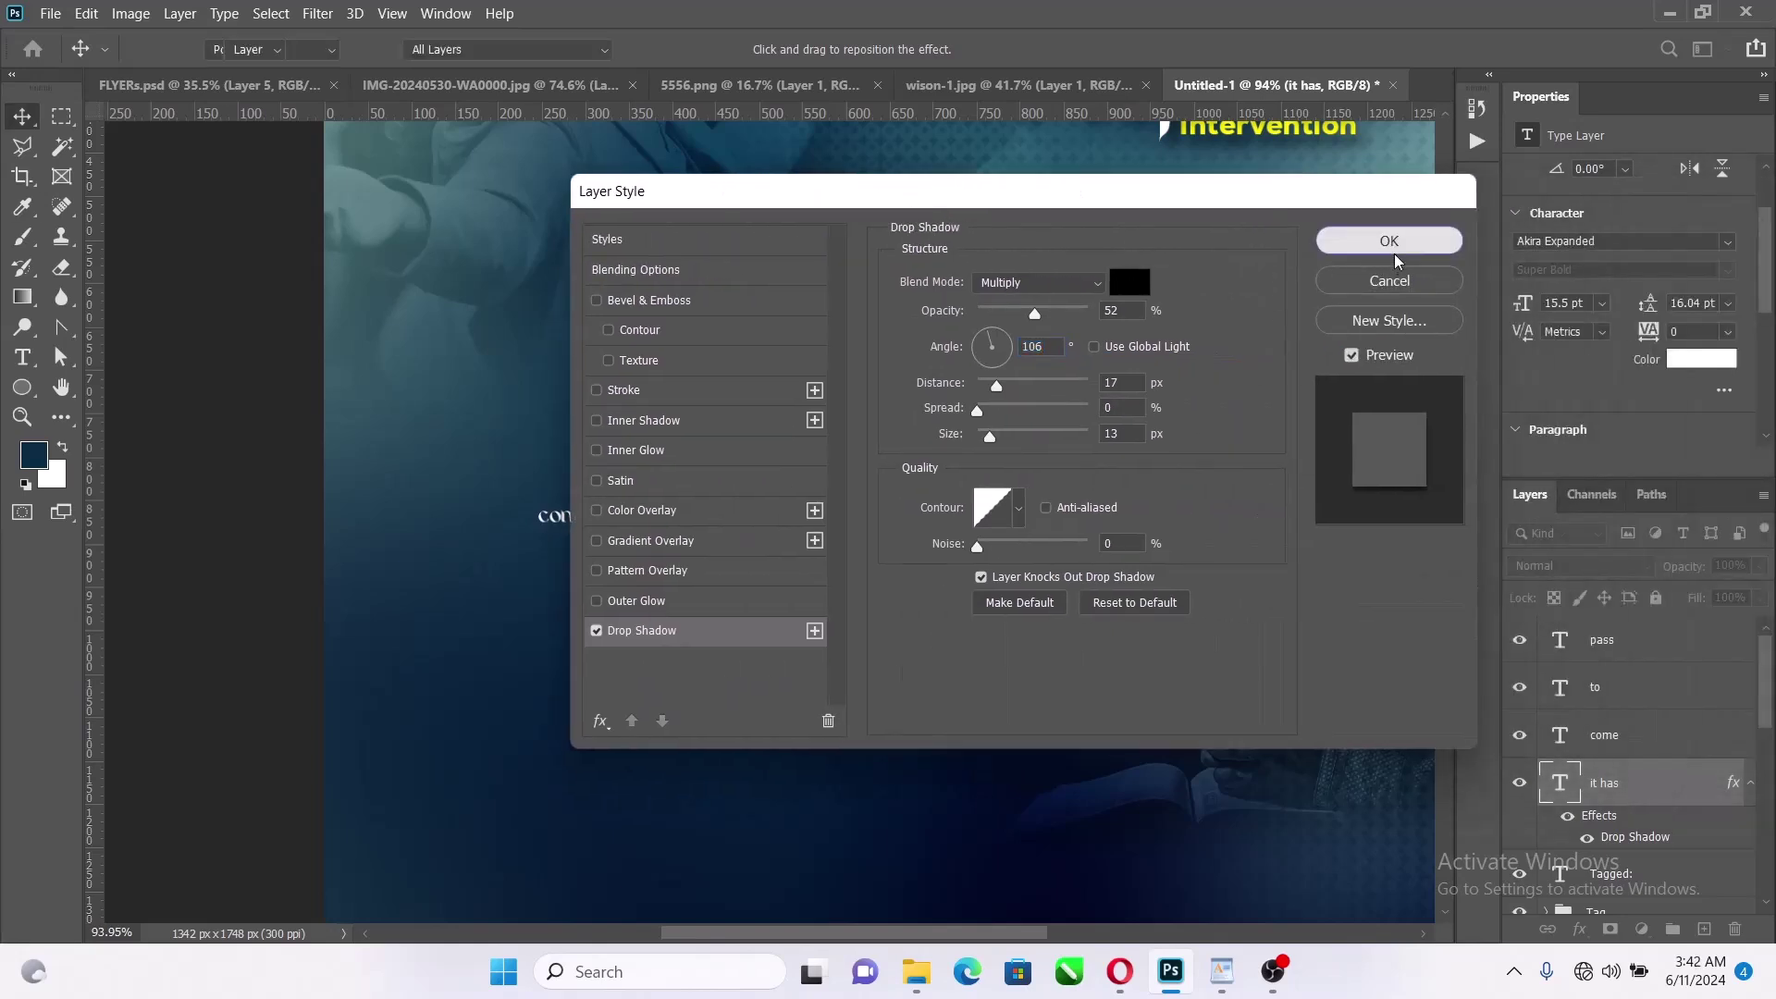
pyautogui.click(1391, 242)
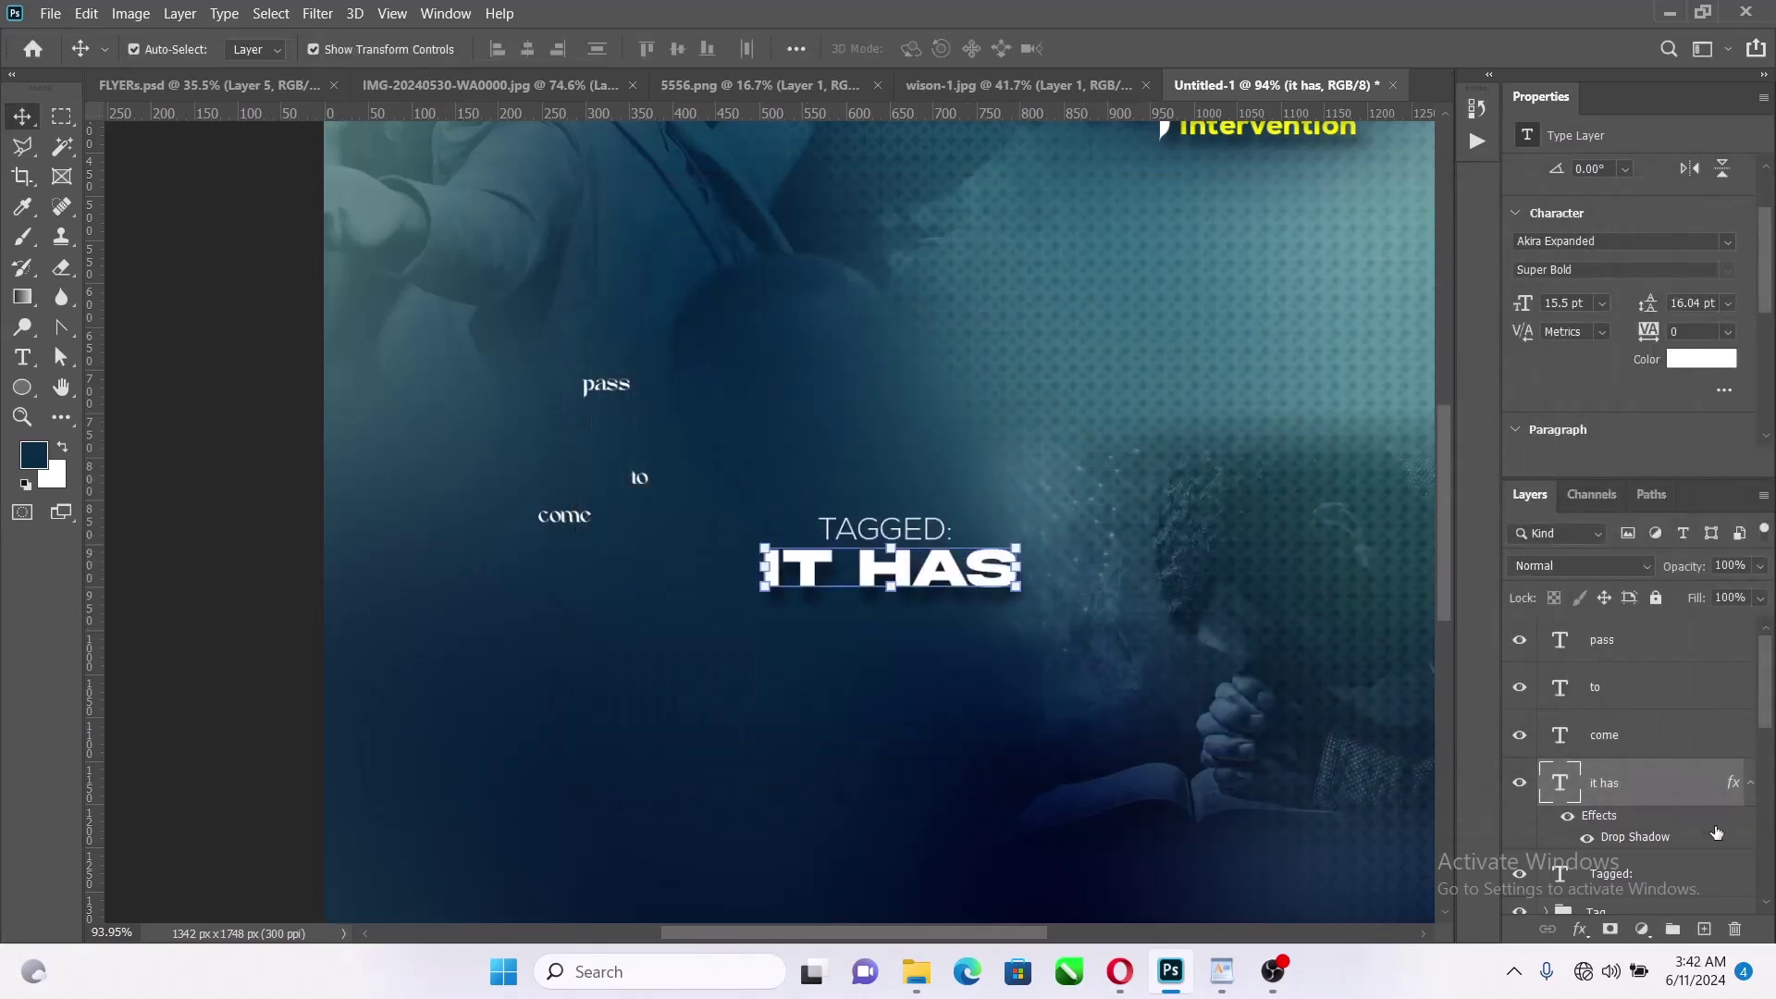
# Place COME just under IT HAS and reorder its layer below it has
pyautogui.click(1750, 787)
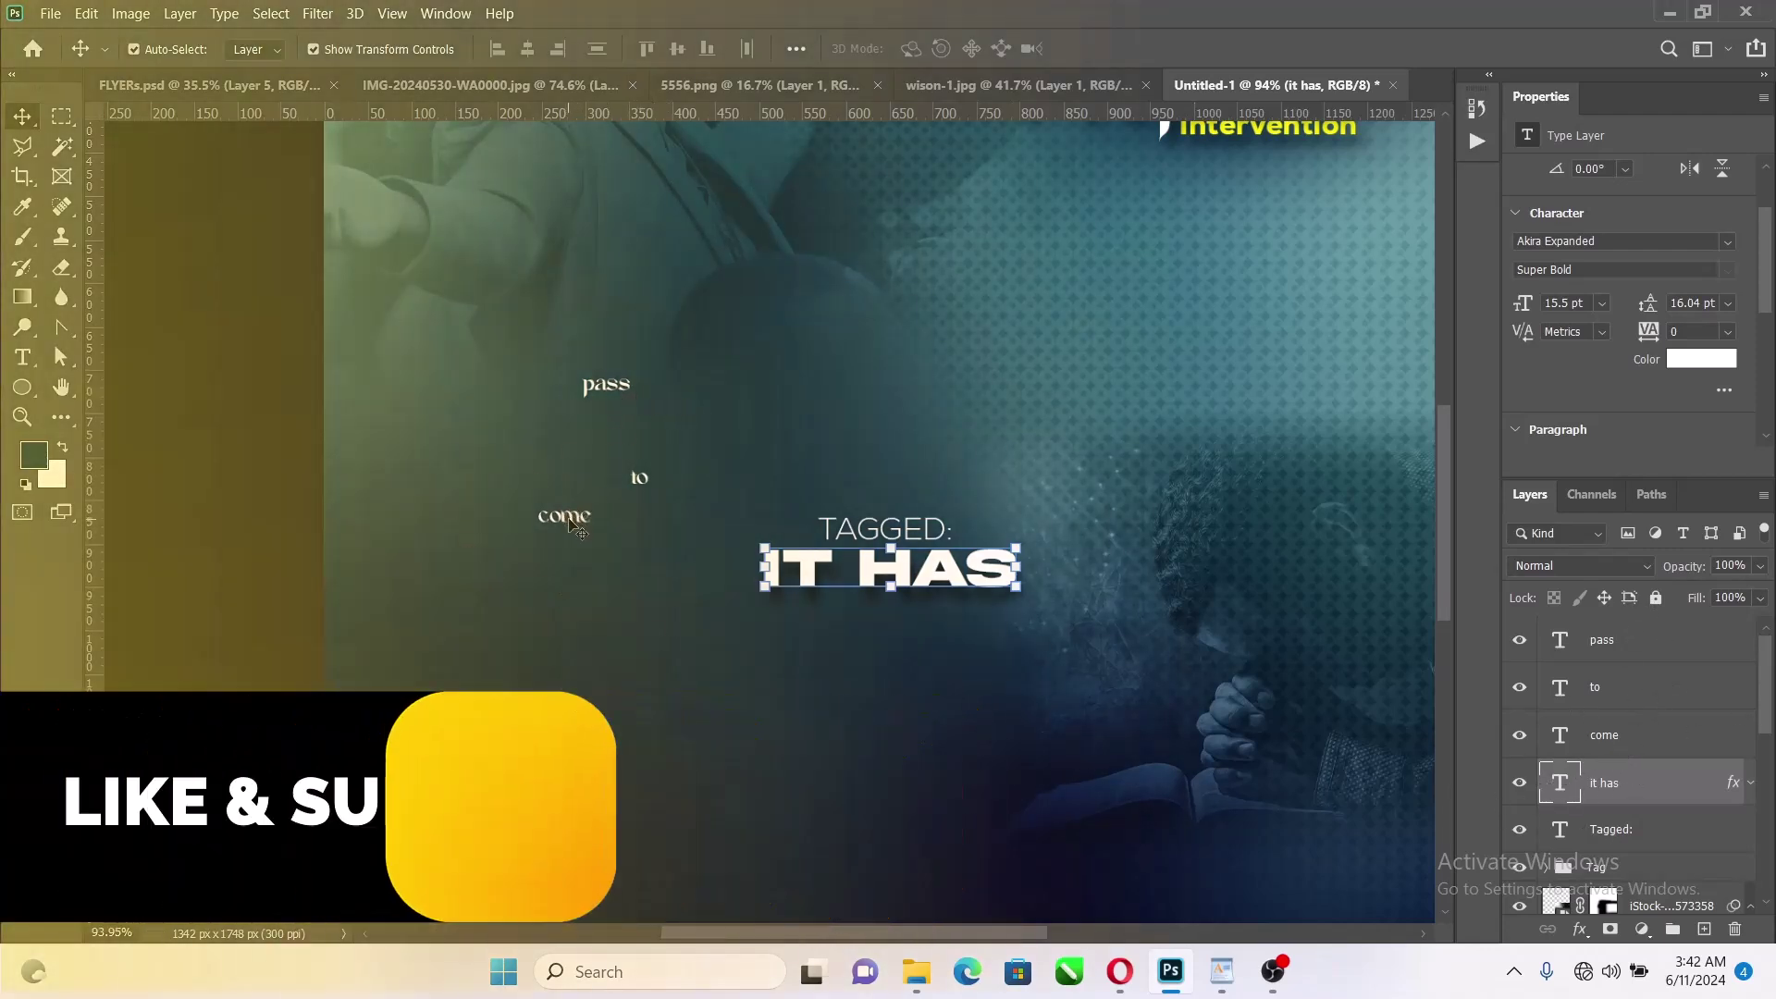
pyautogui.moveTo(564, 515); pyautogui.dragTo(782, 602)
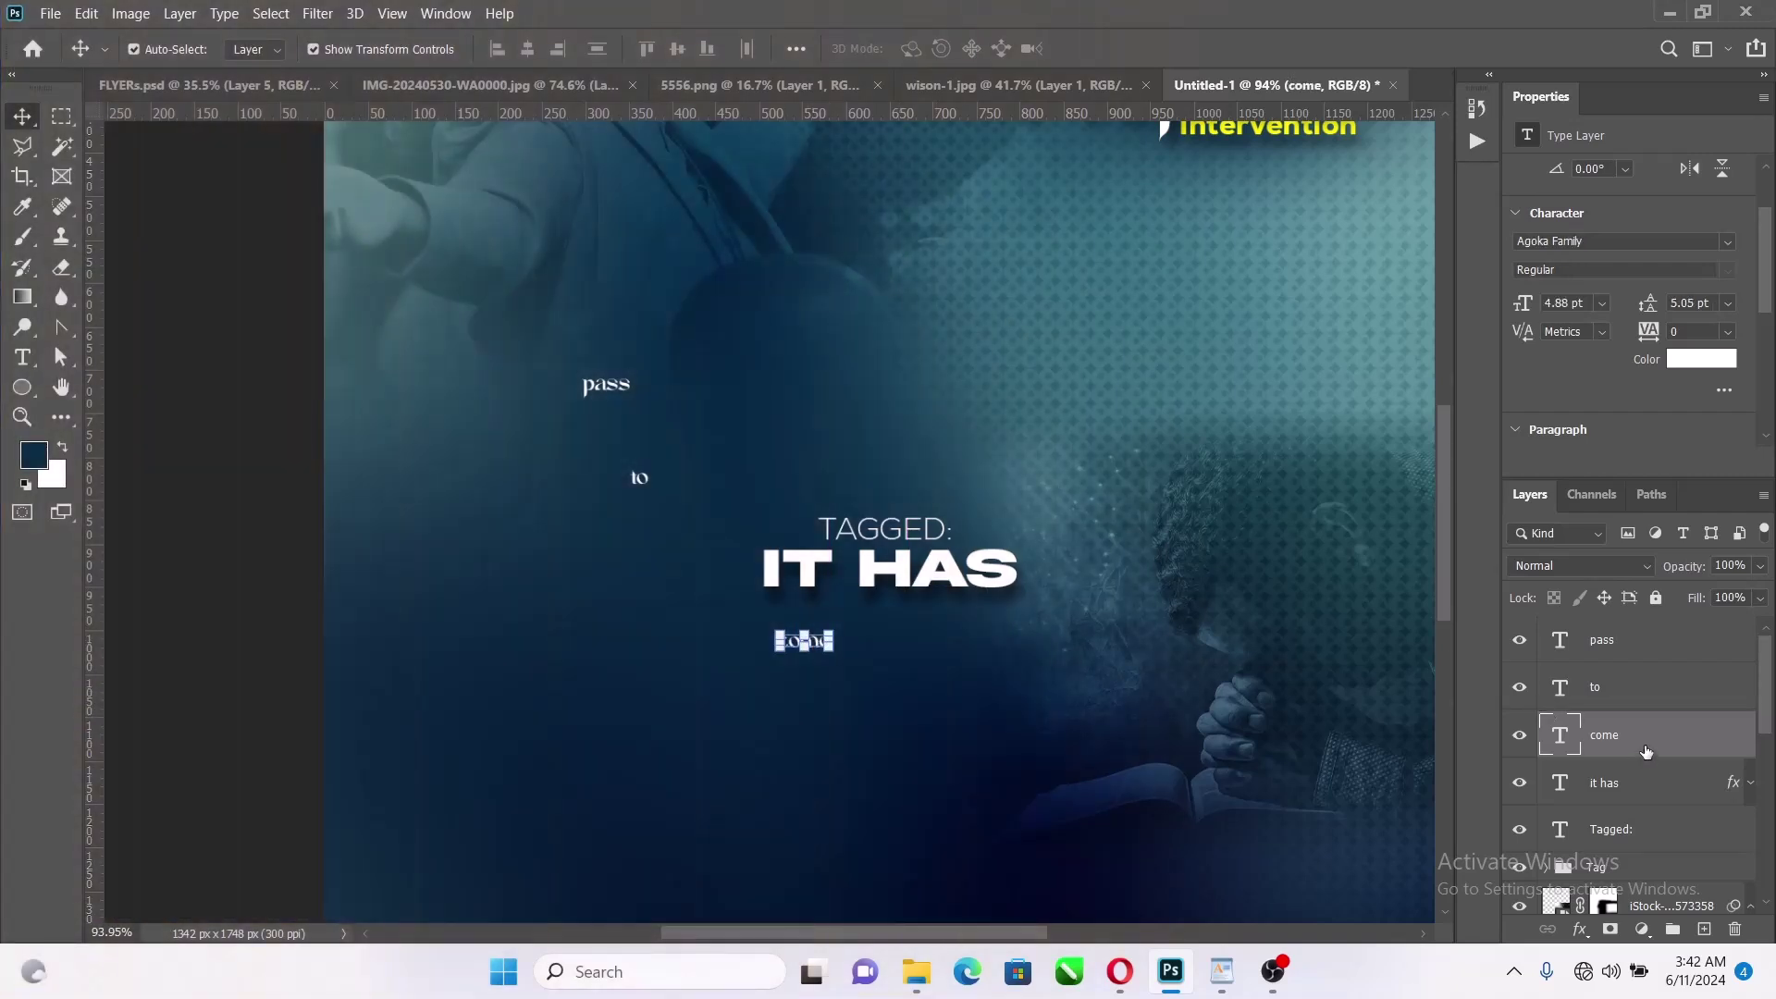
pyautogui.moveTo(1647, 745); pyautogui.dragTo(1734, 792)
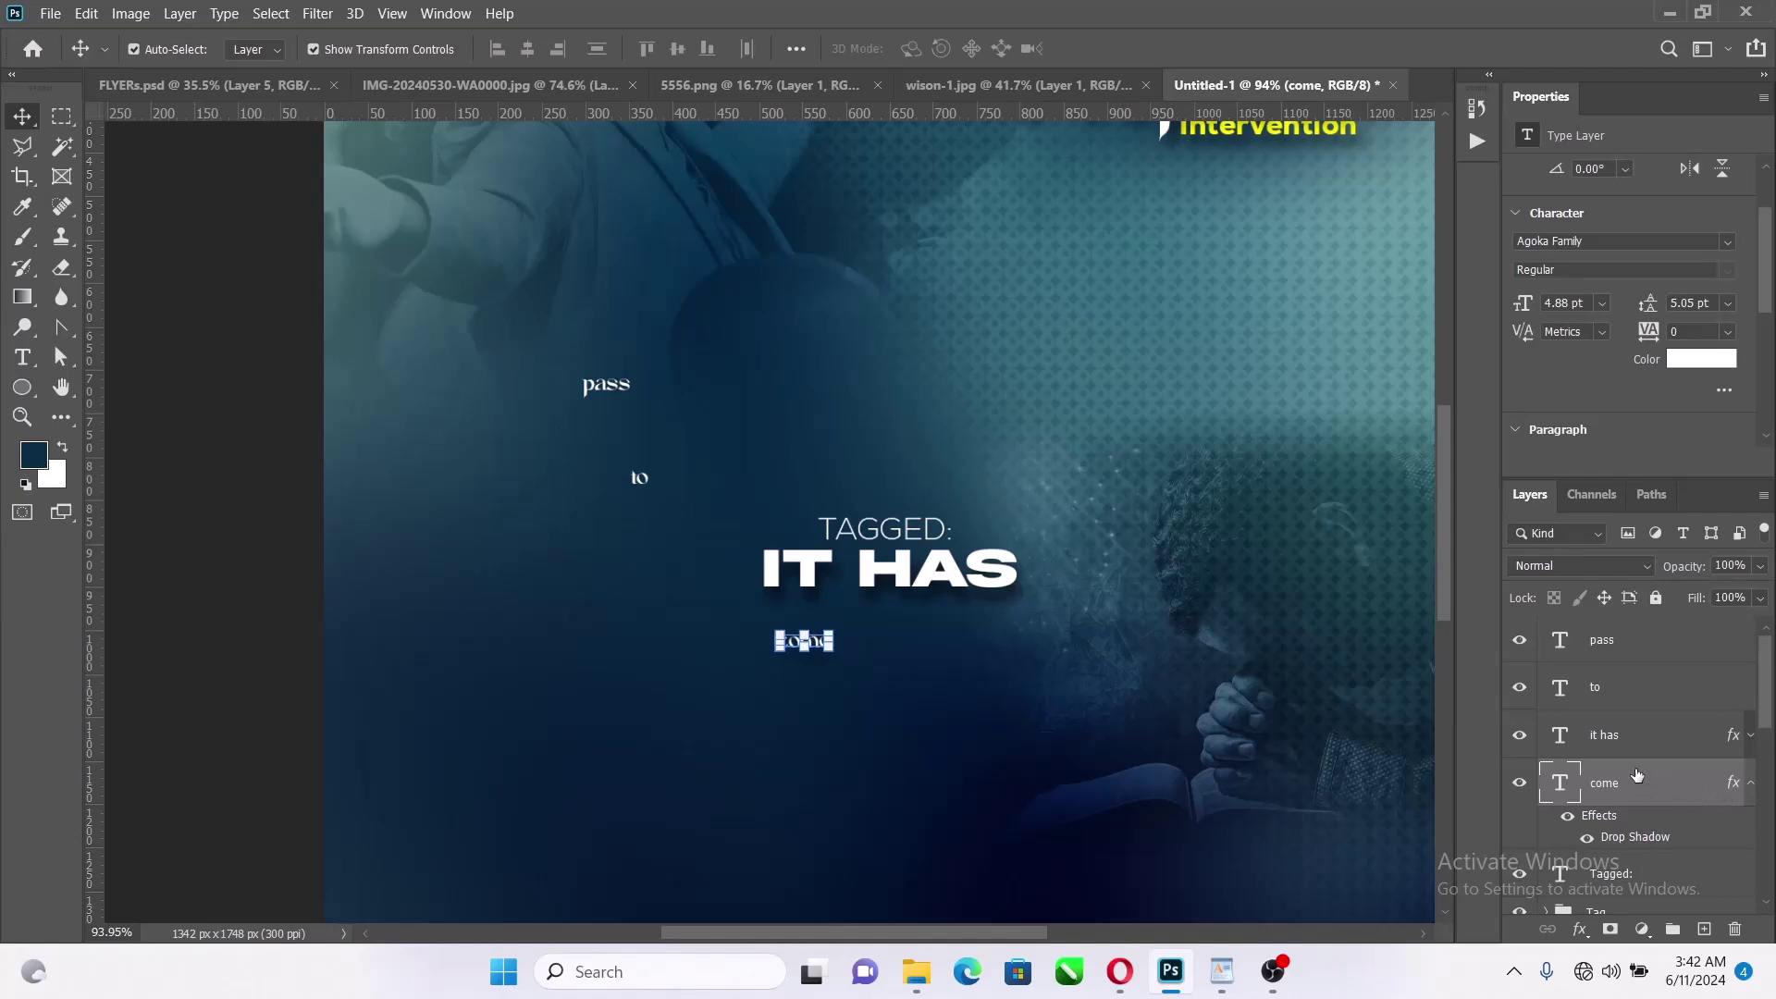
pyautogui.click(1610, 734)
pyautogui.click(1619, 797)
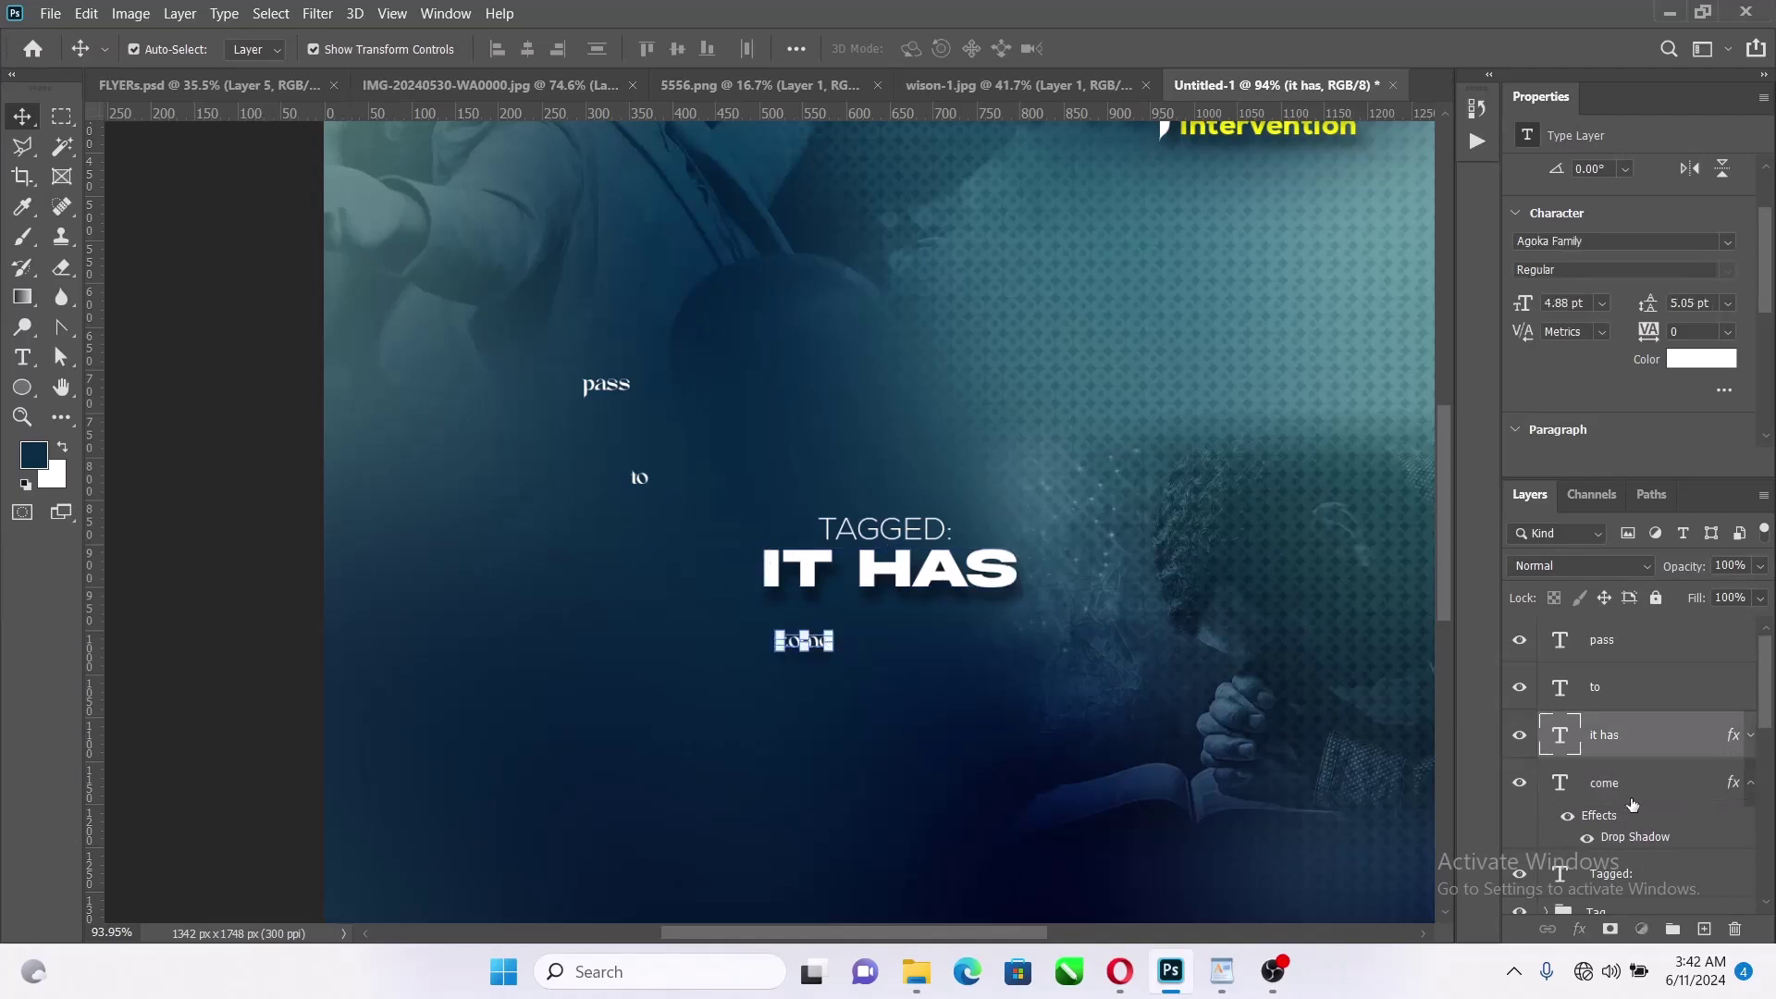
pyautogui.click(1751, 784)
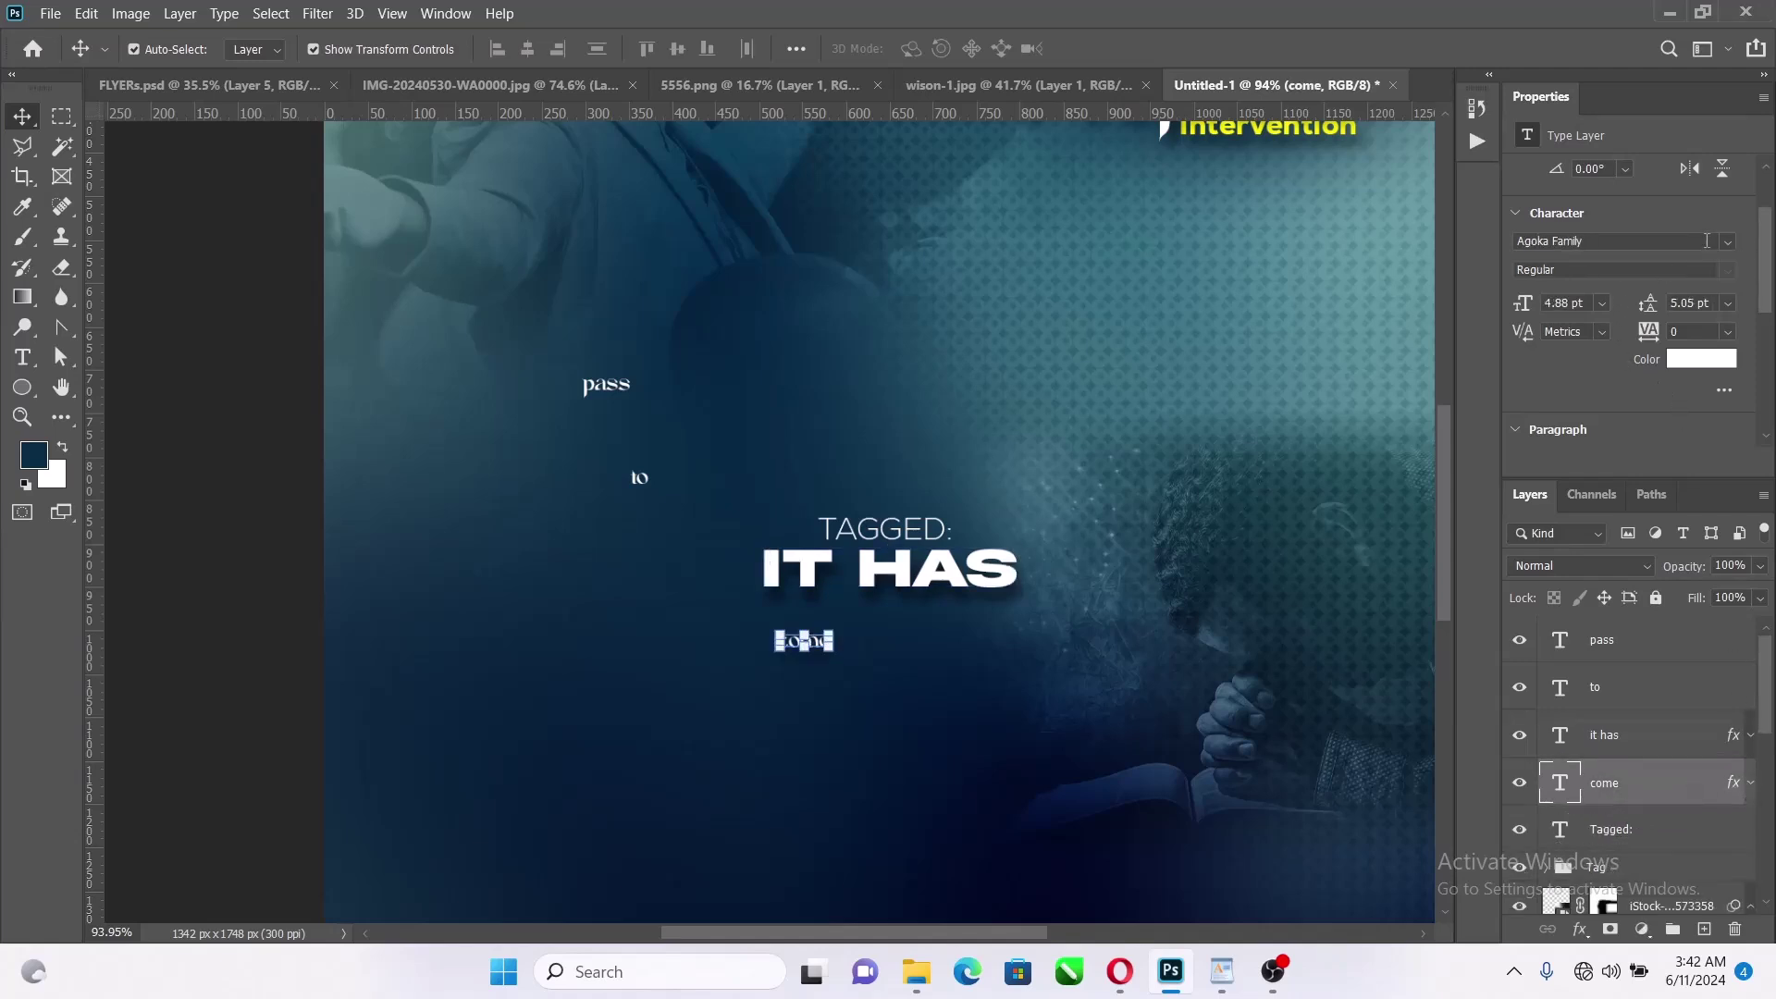
# Set the come text in Akira Expanded
pyautogui.click(1727, 241)
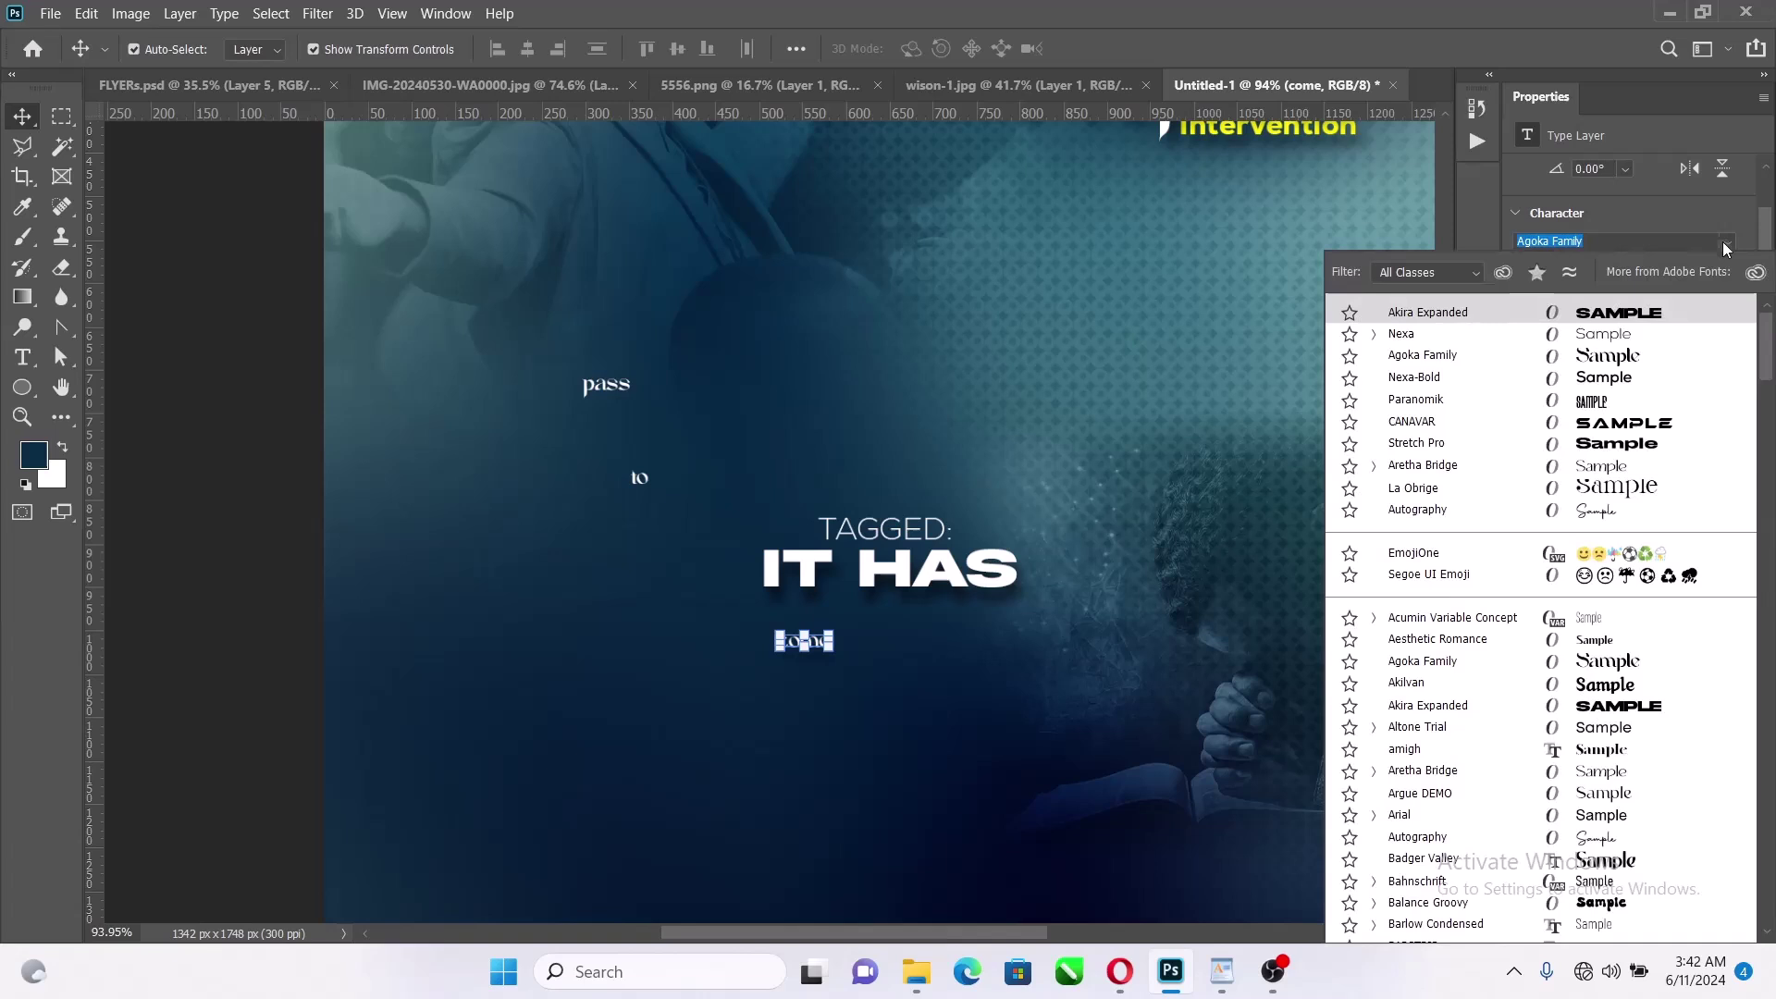
pyautogui.click(1623, 315)
pyautogui.scroll(-3, 1641, 289)
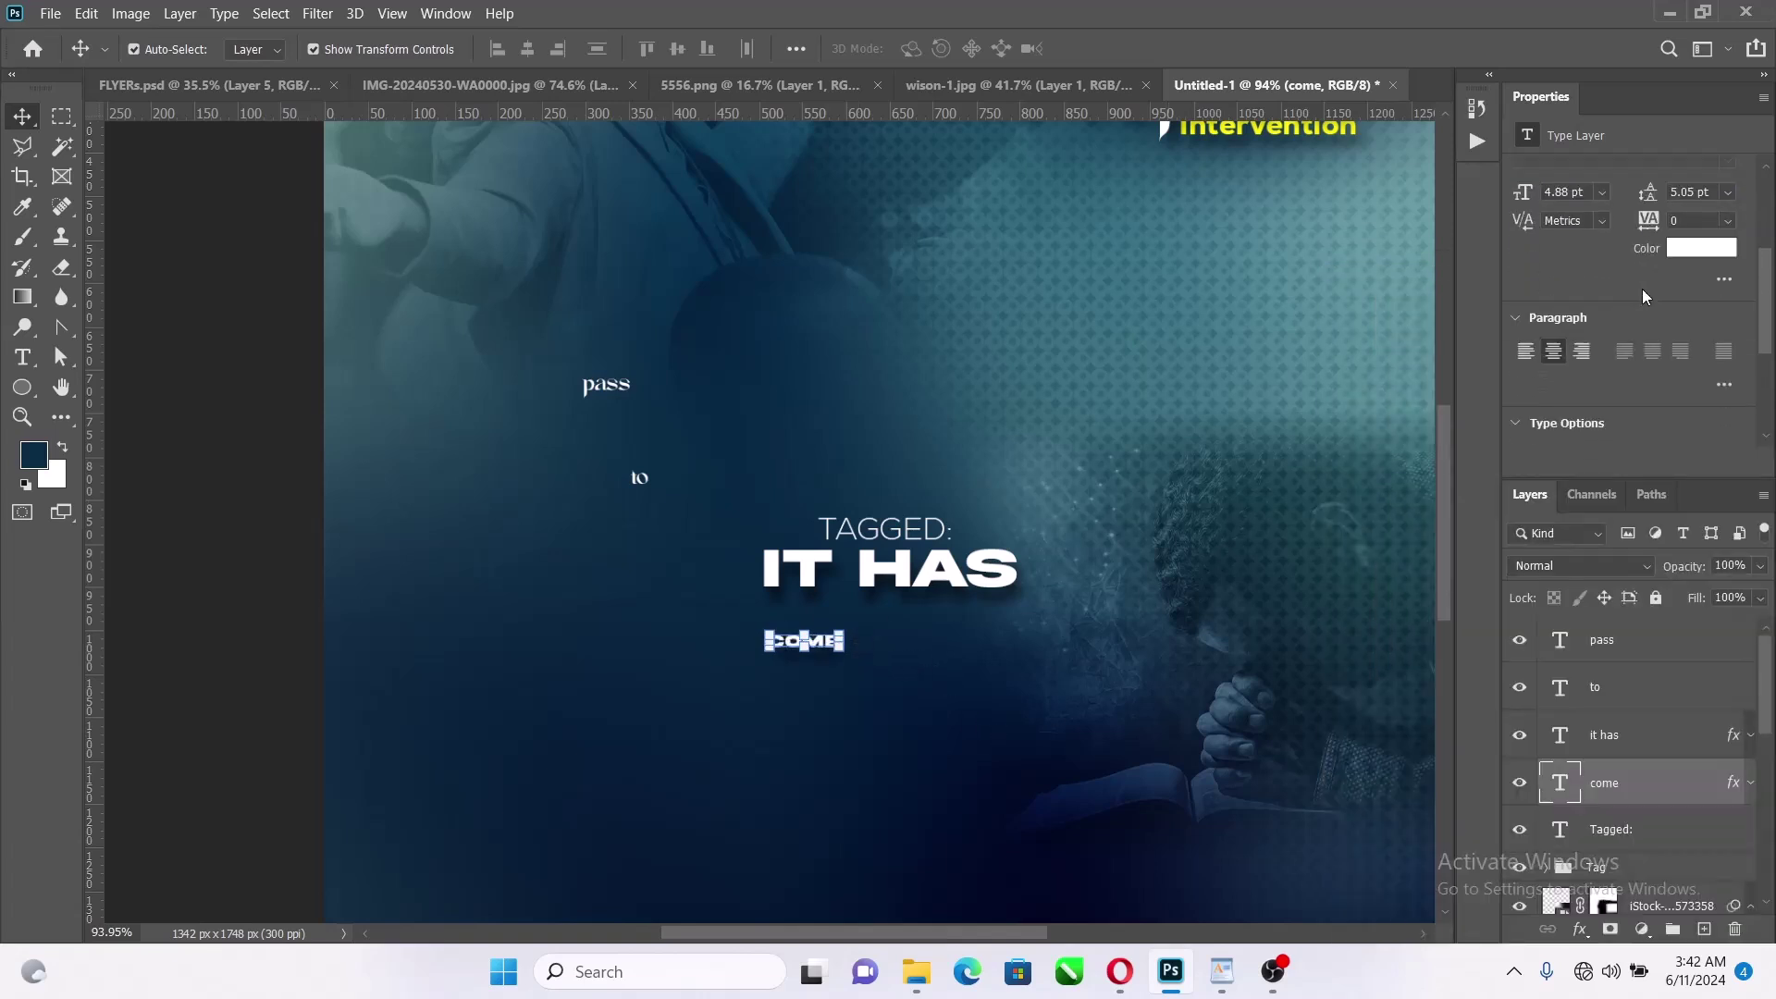
pyautogui.scroll(-2, 1643, 295)
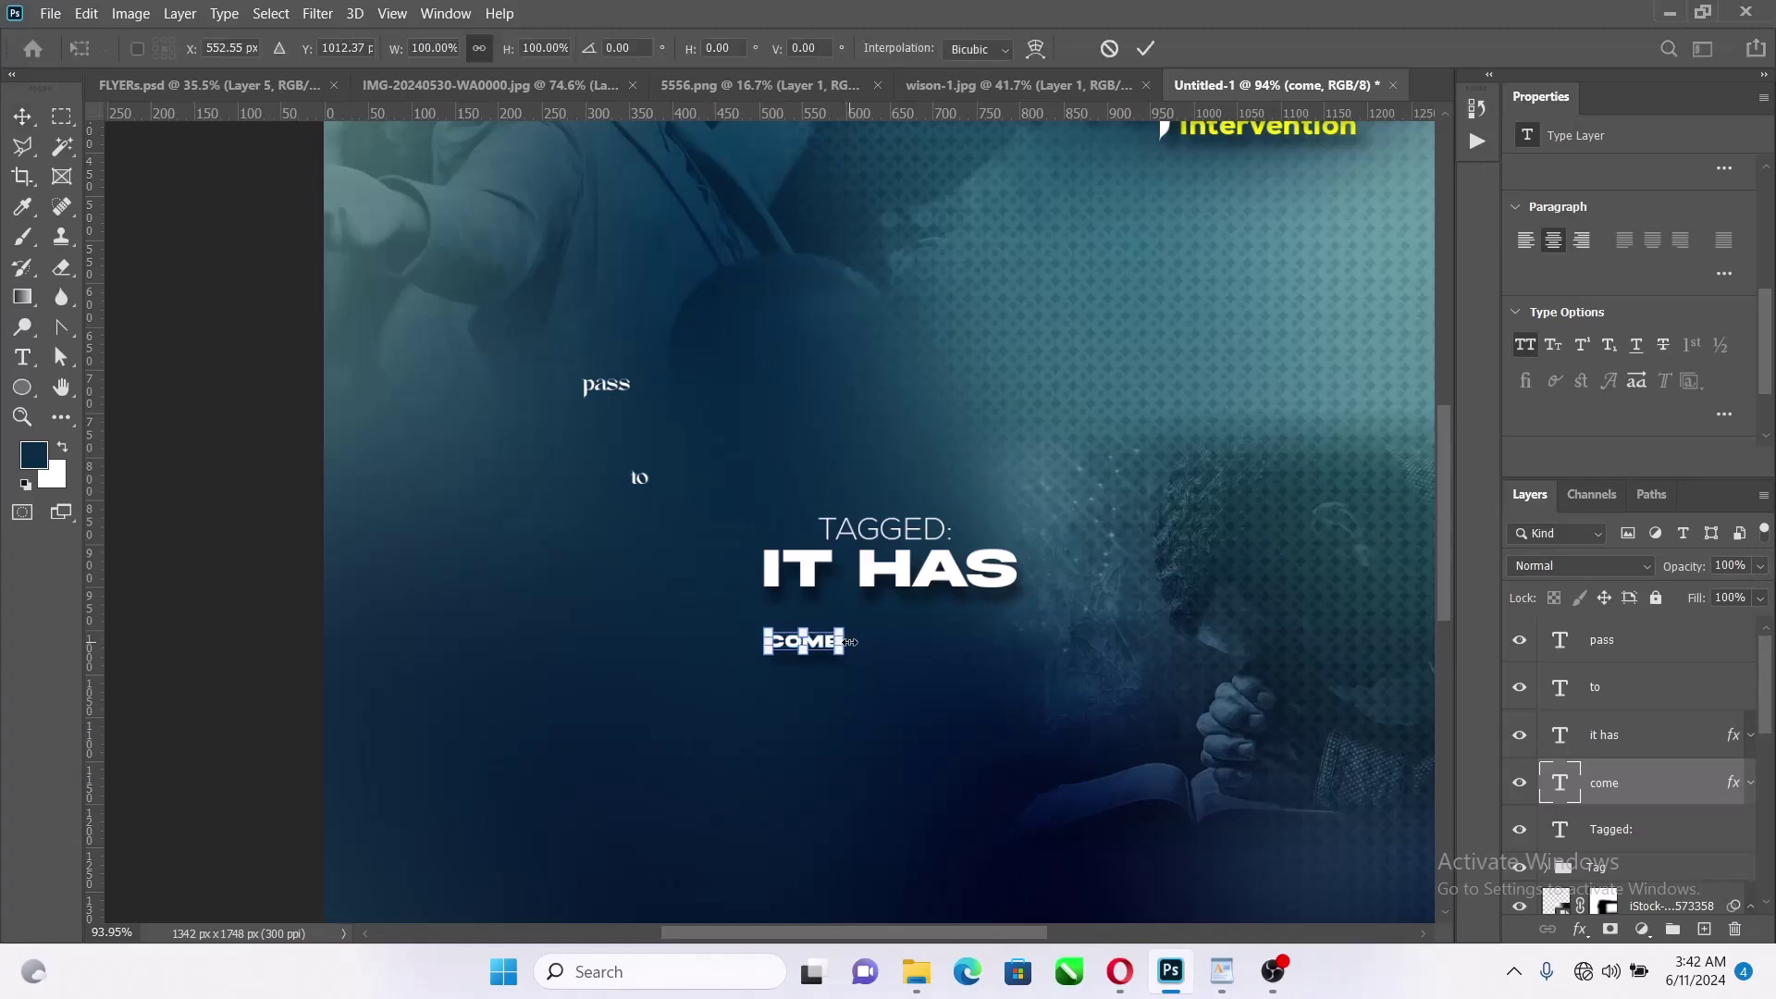
# Scale COME to about 412%, nudge it snug under IT HAS, and commit
pyautogui.moveTo(847, 642); pyautogui.dragTo(952, 632)
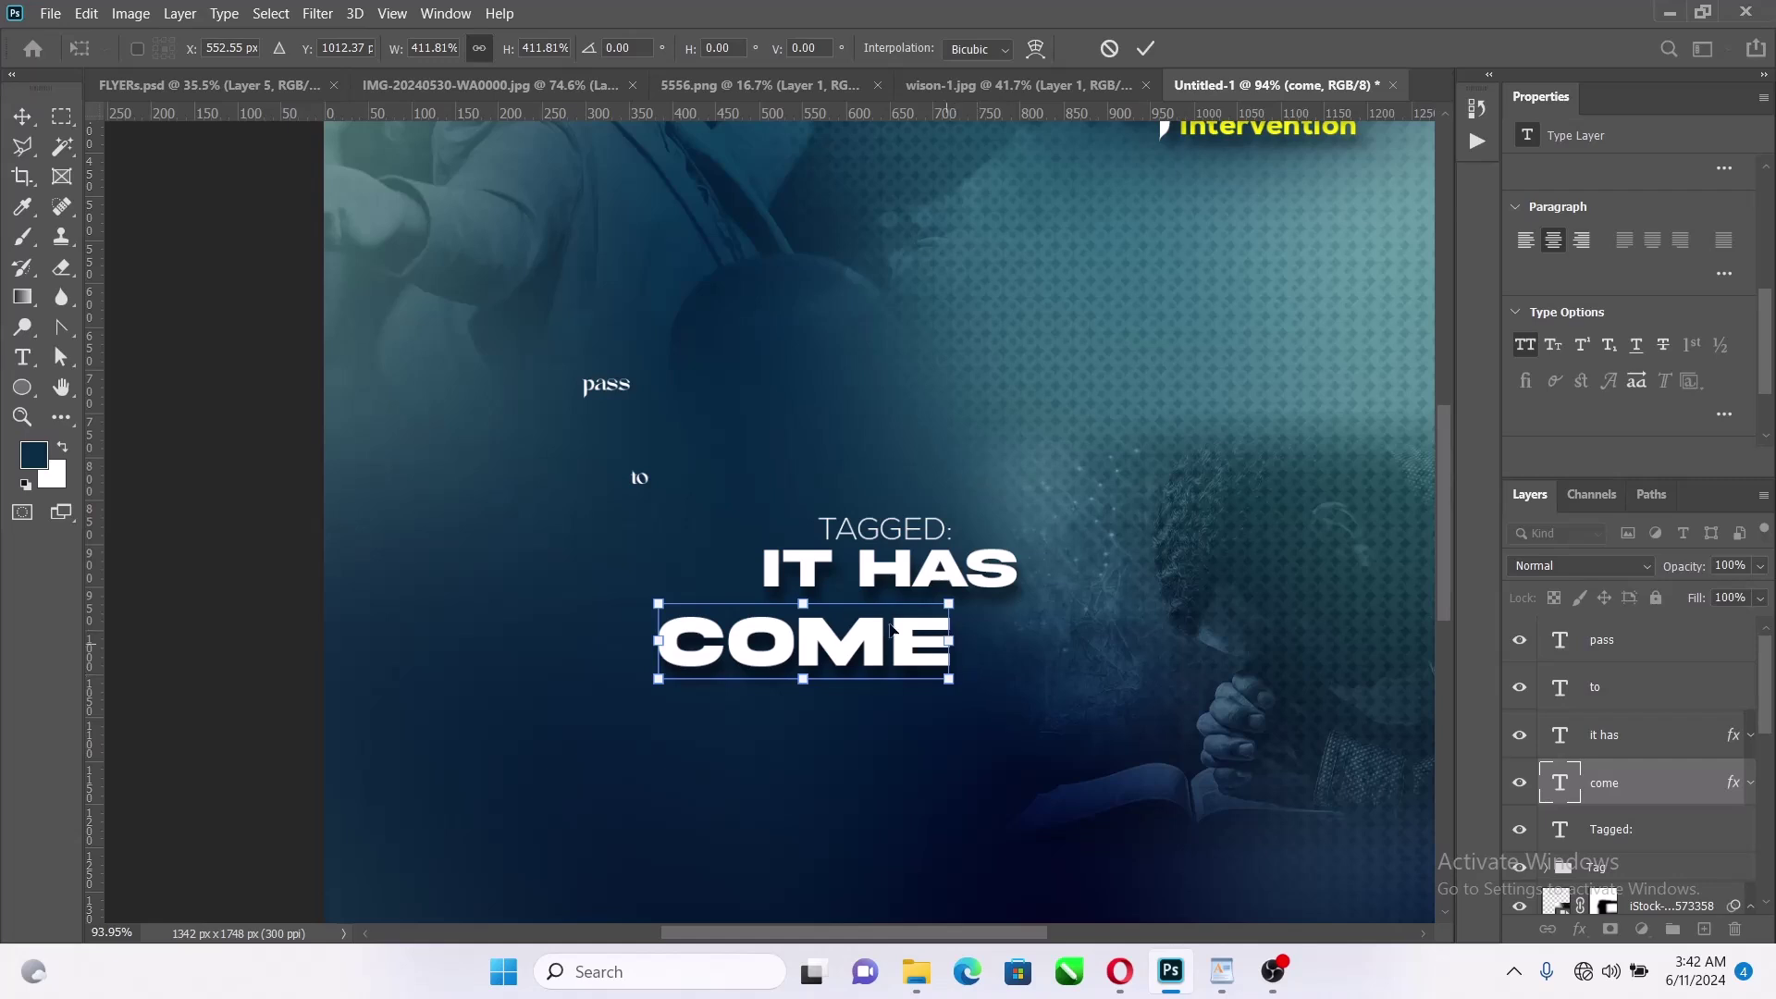
pyautogui.moveTo(891, 628); pyautogui.dragTo(925, 599)
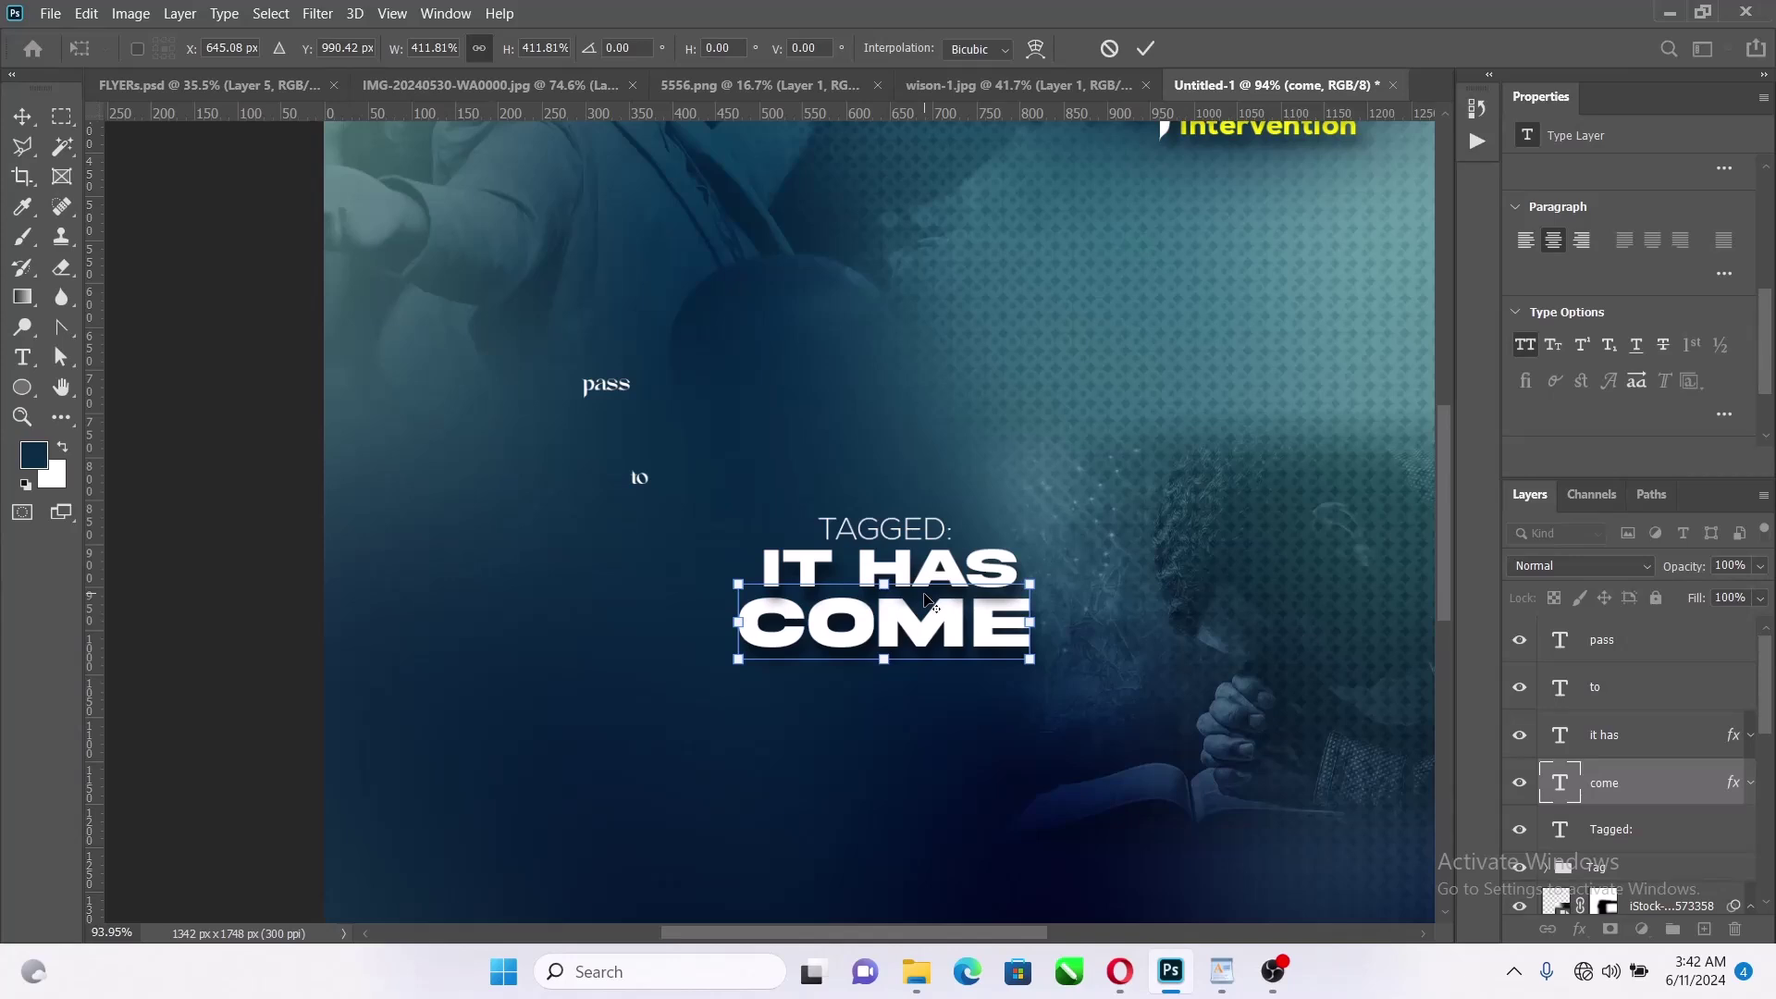
pyautogui.scroll(8, 925, 600)
pyautogui.hotkey('alt', 'space')
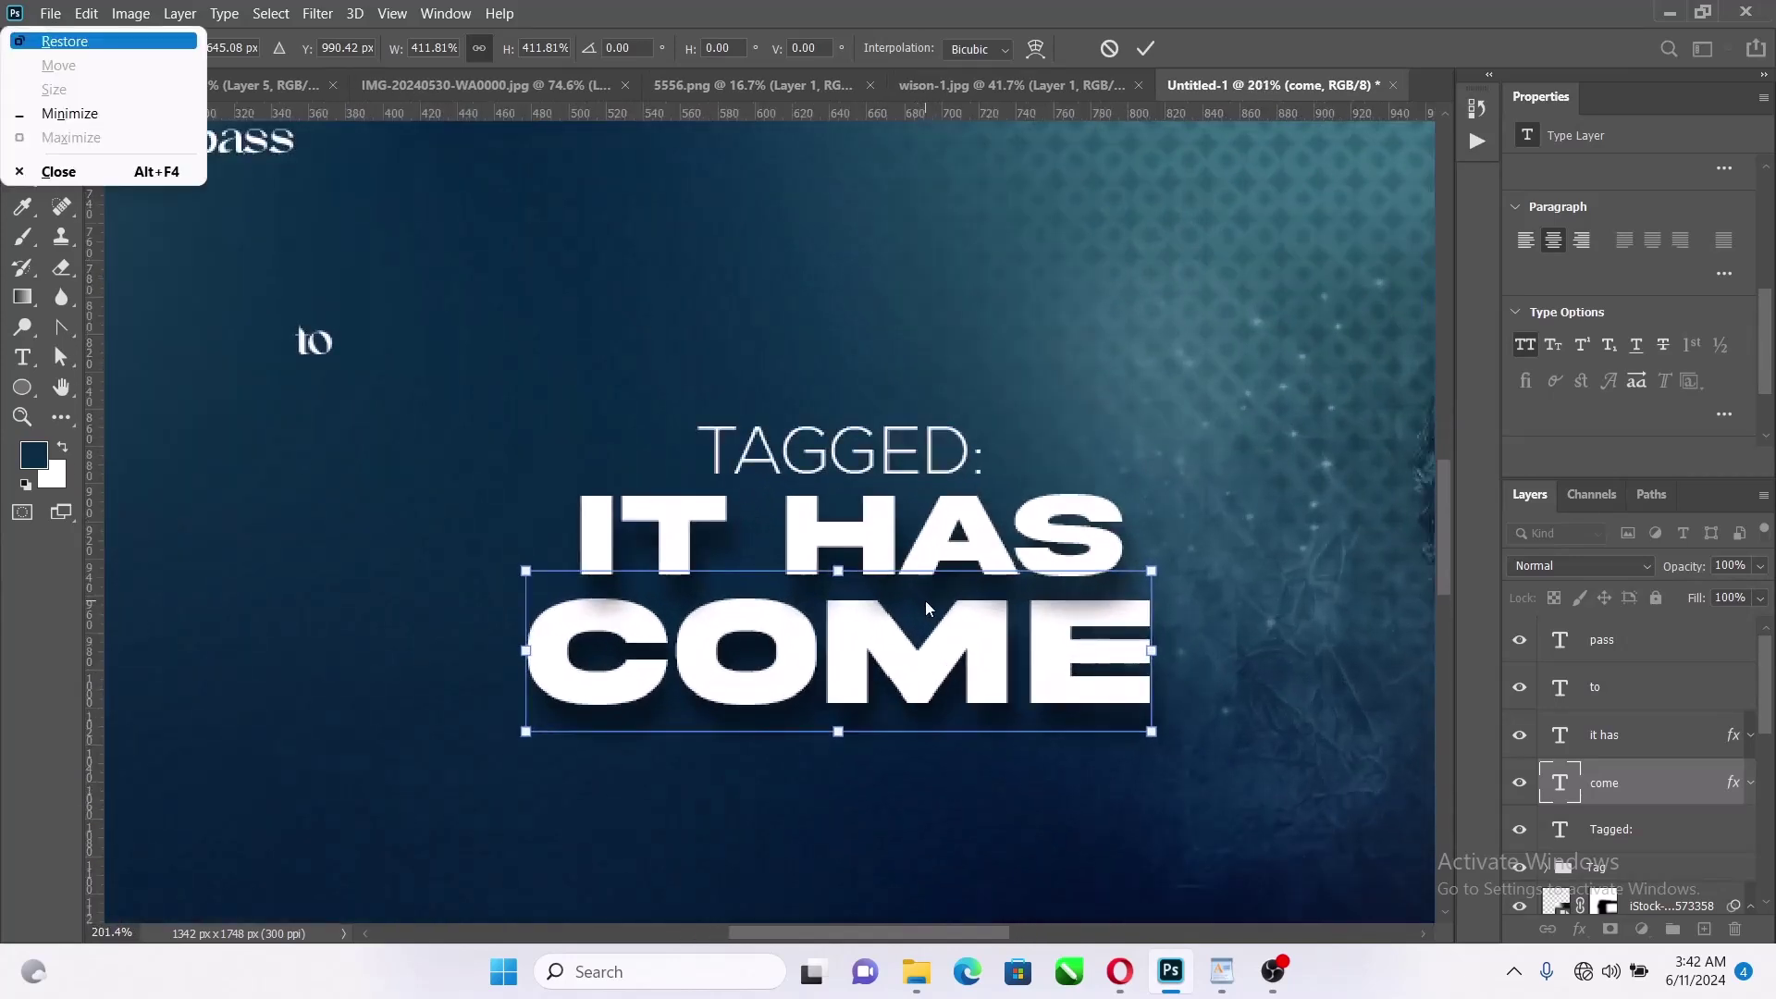
pyautogui.press('Escape')
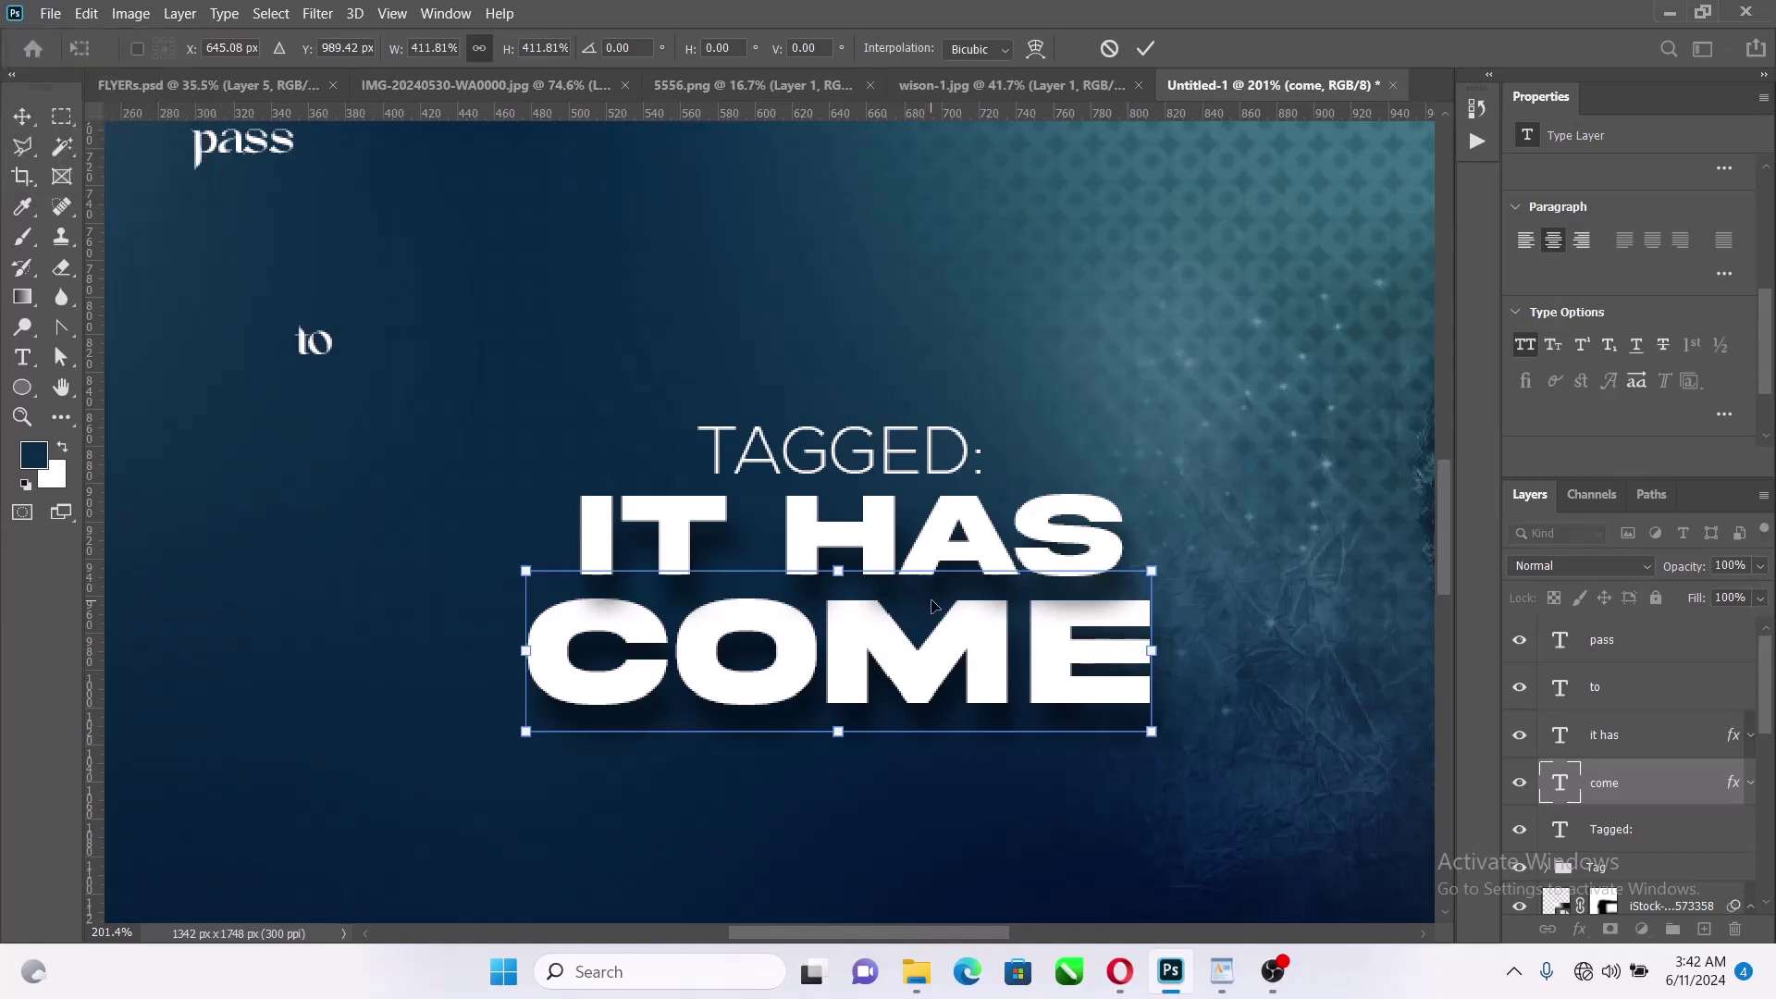
pyautogui.press('Up')
pyautogui.press('Up')
pyautogui.press('Up')
pyautogui.press('Up')
pyautogui.press('Up')
pyautogui.press('Up')
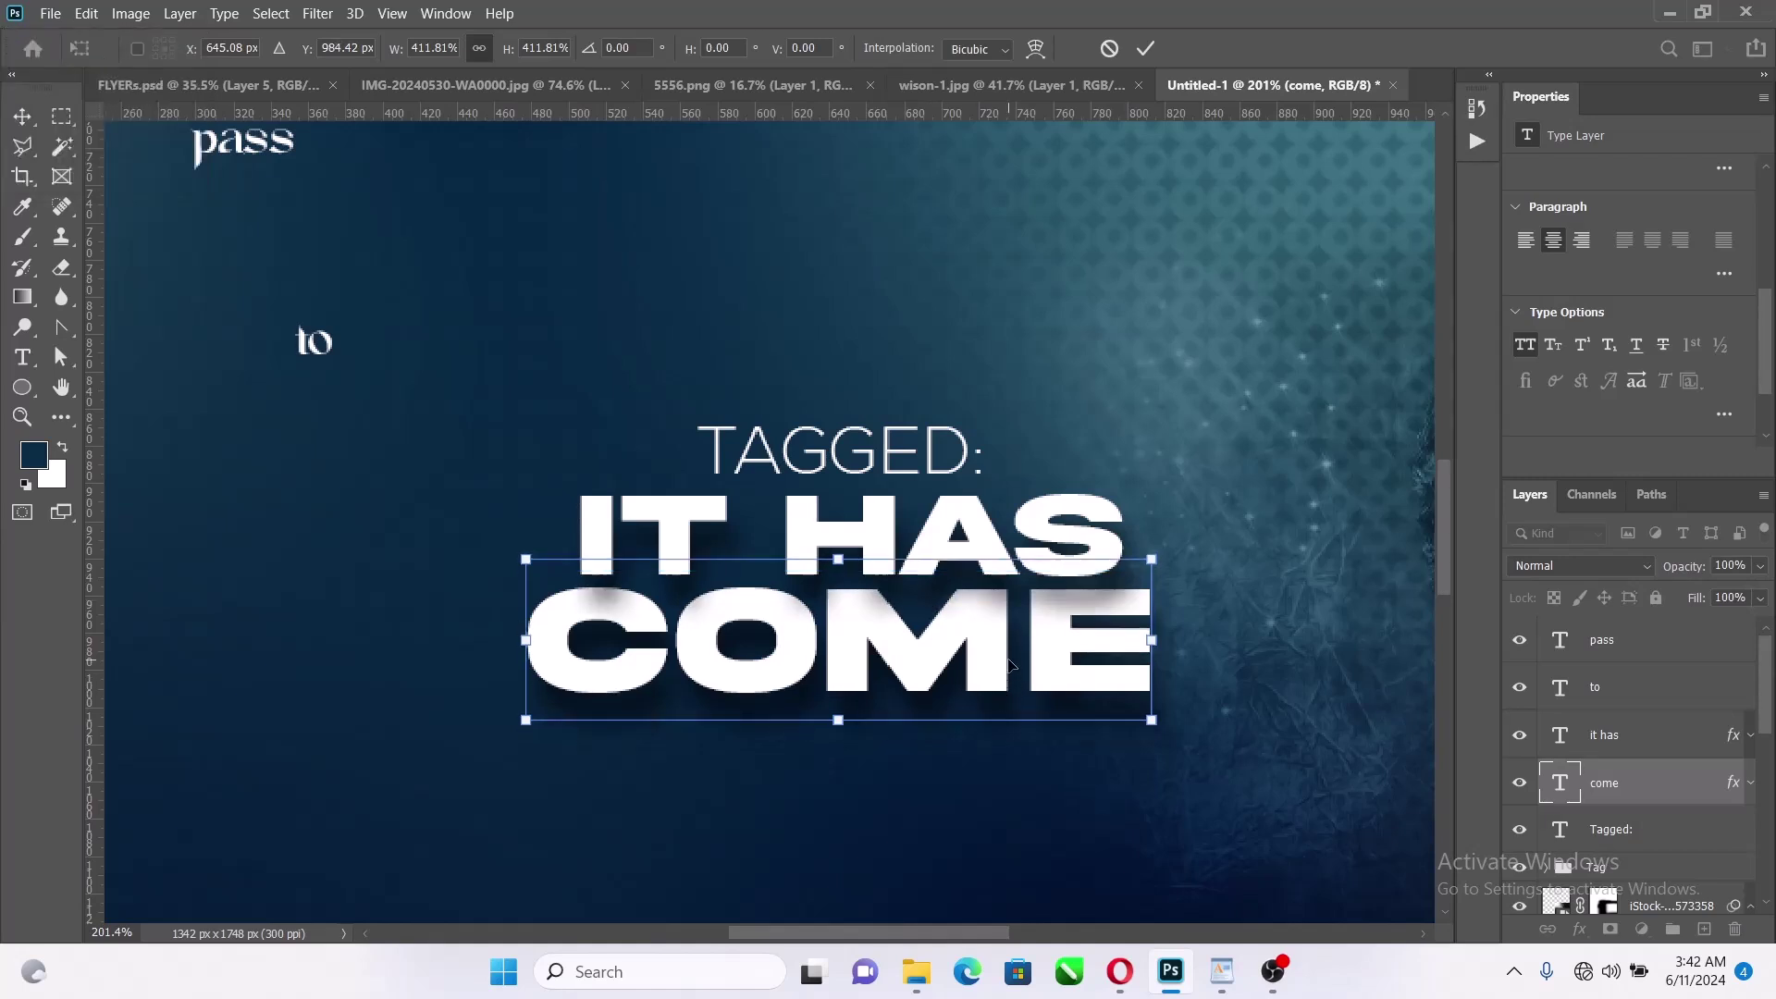
pyautogui.press('Up')
pyautogui.press('Up')
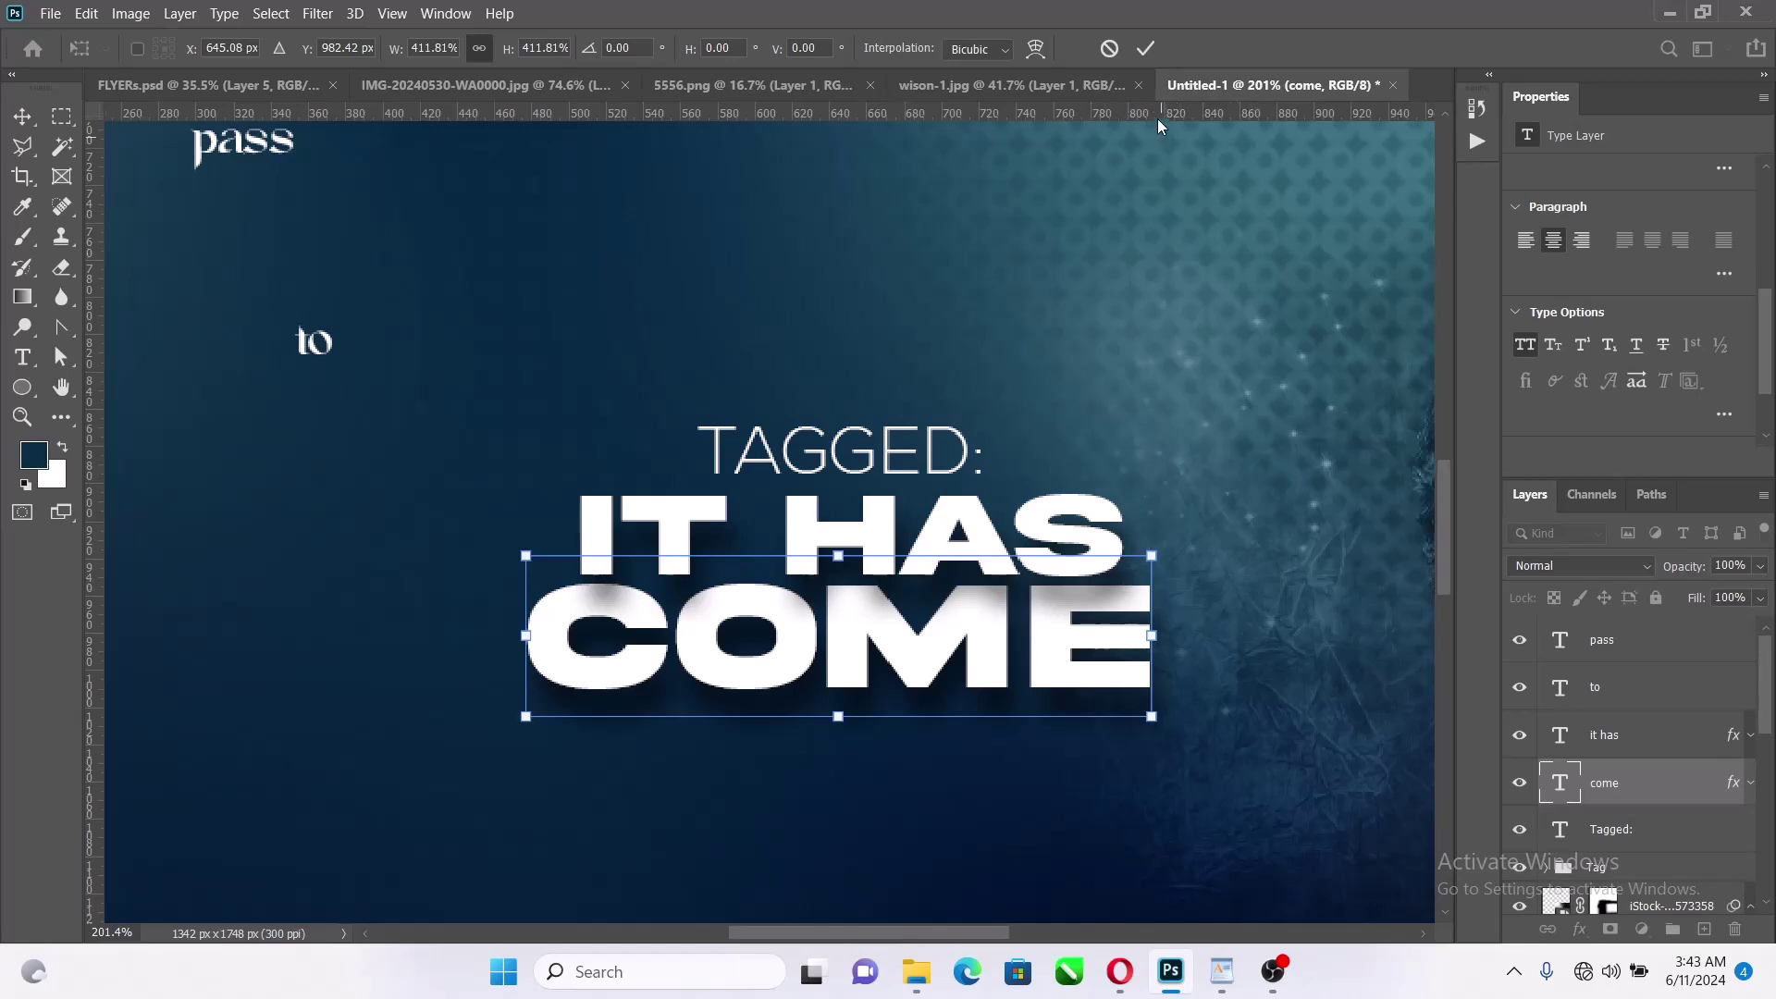
pyautogui.click(1146, 48)
# Change the IT HAS drop shadow to 16 px size and 23 px distance
pyautogui.scroll(-12, 1076, 559)
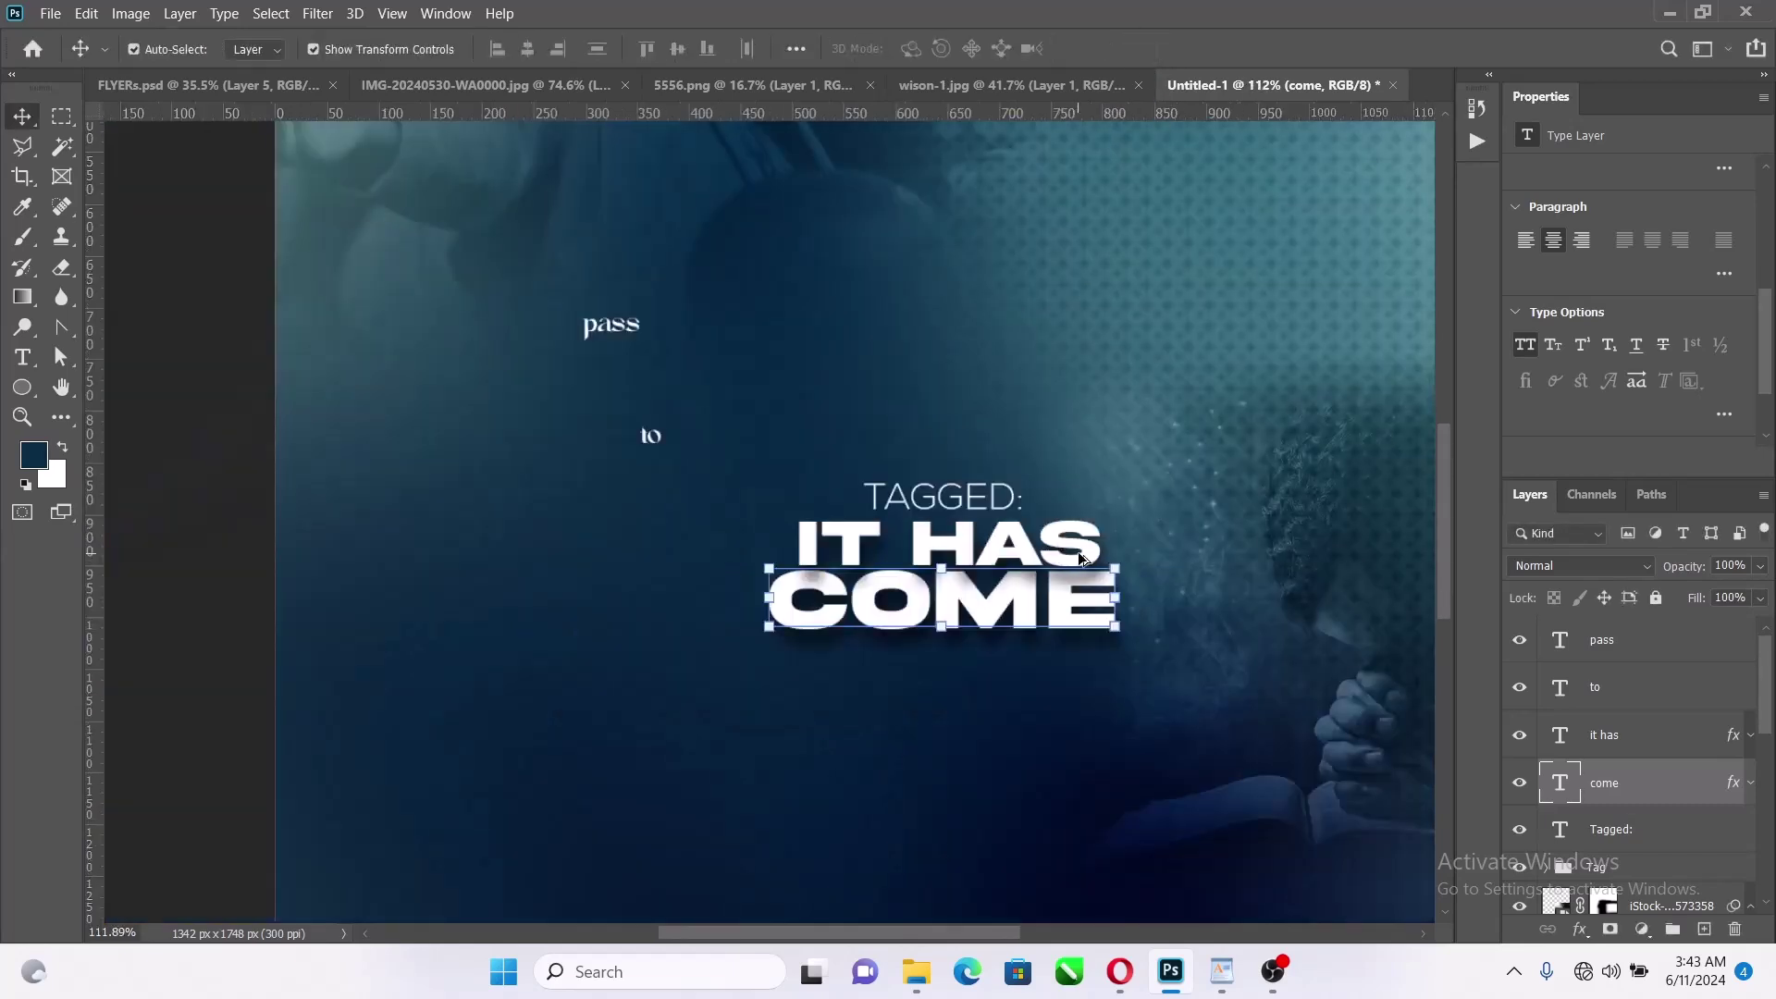
pyautogui.scroll(2, 1277, 572)
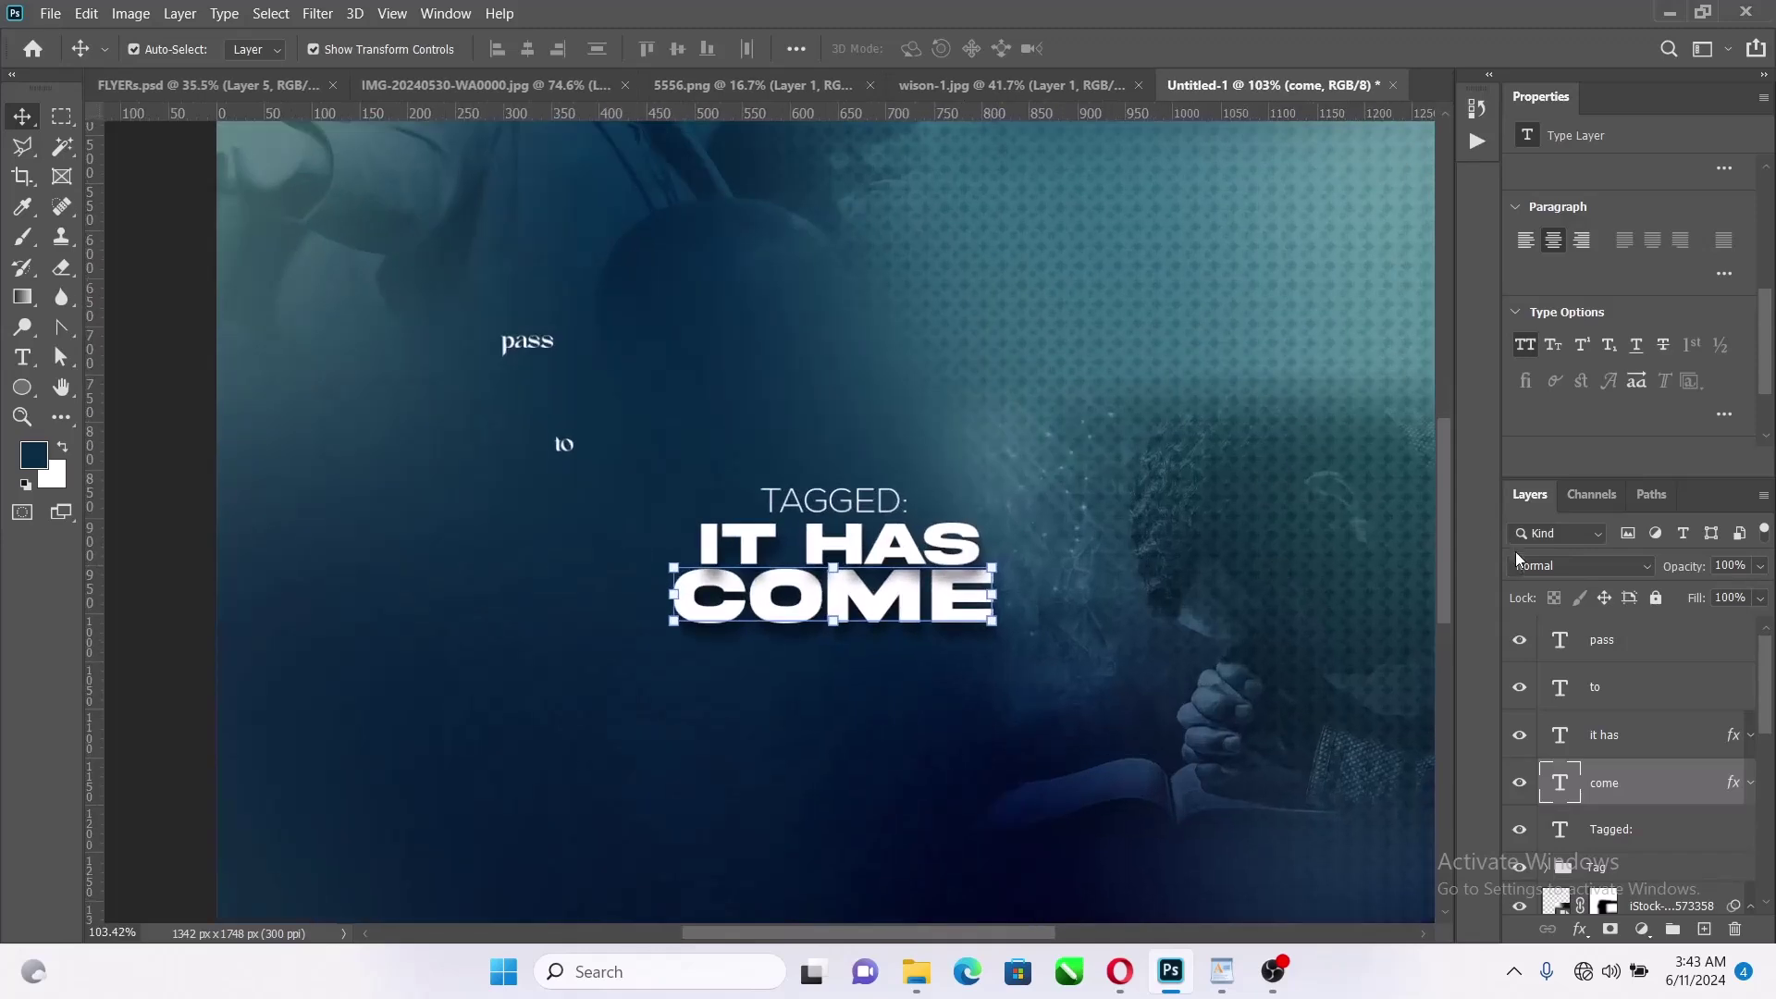
pyautogui.scroll(2, 888, 610)
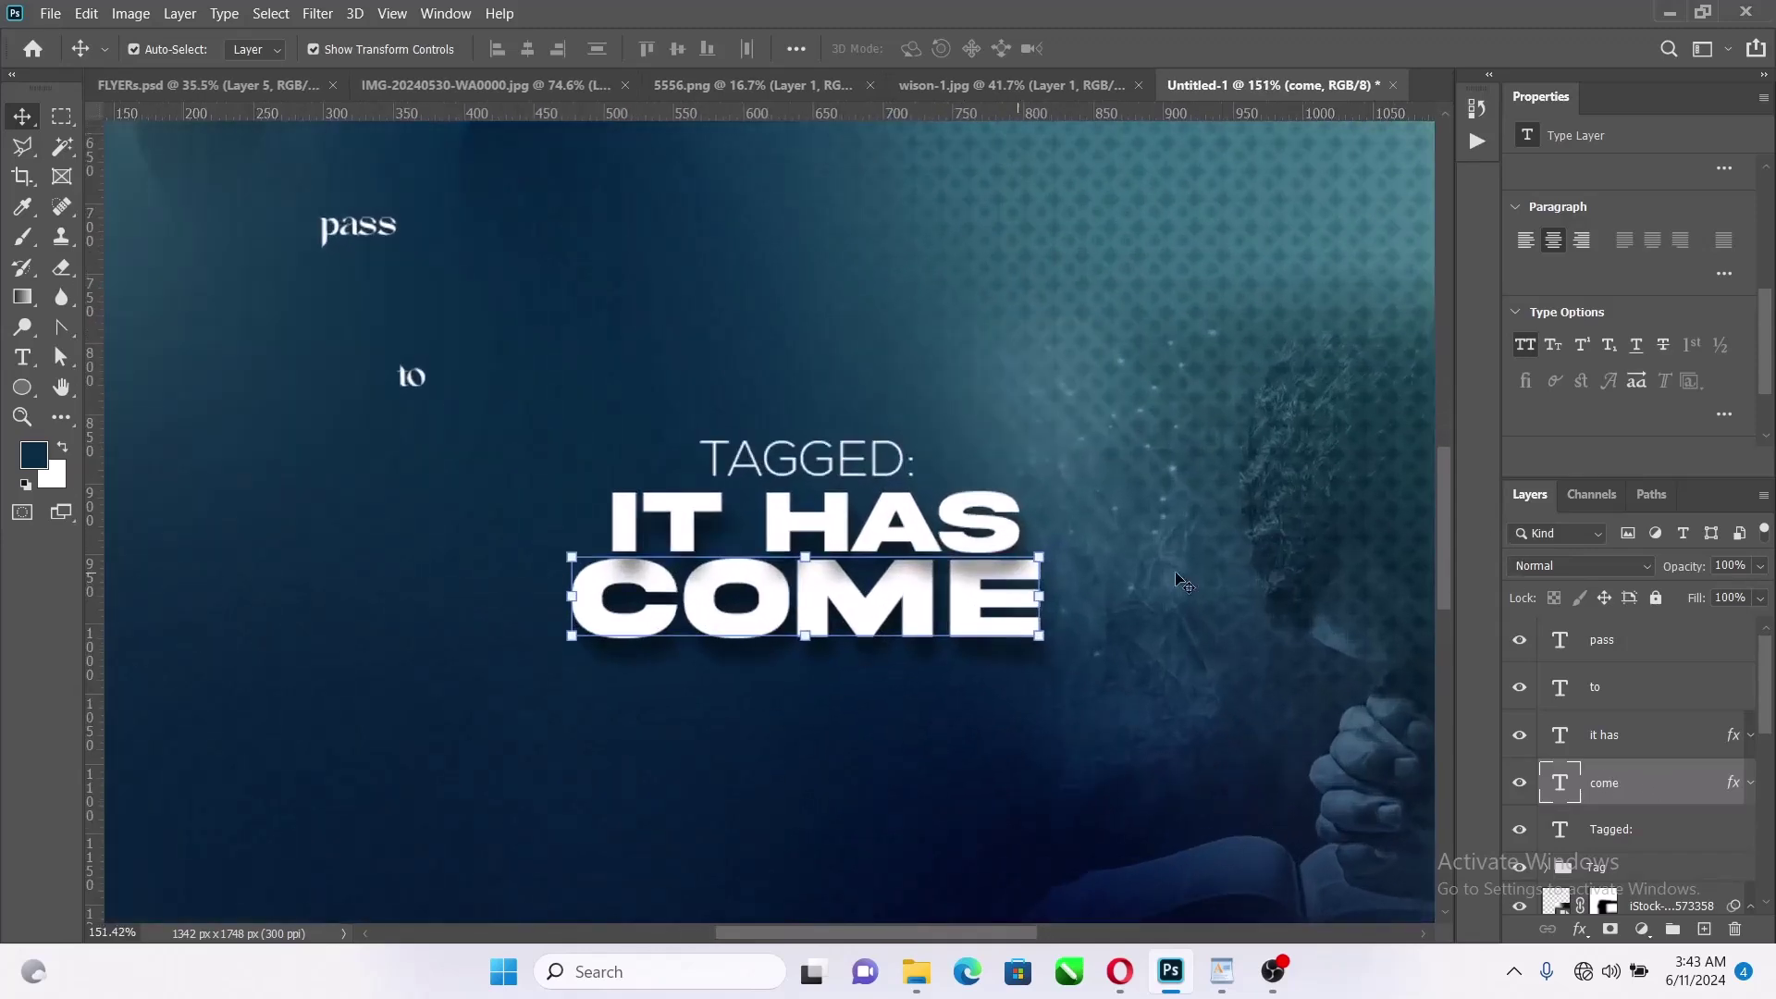
pyautogui.click(982, 526)
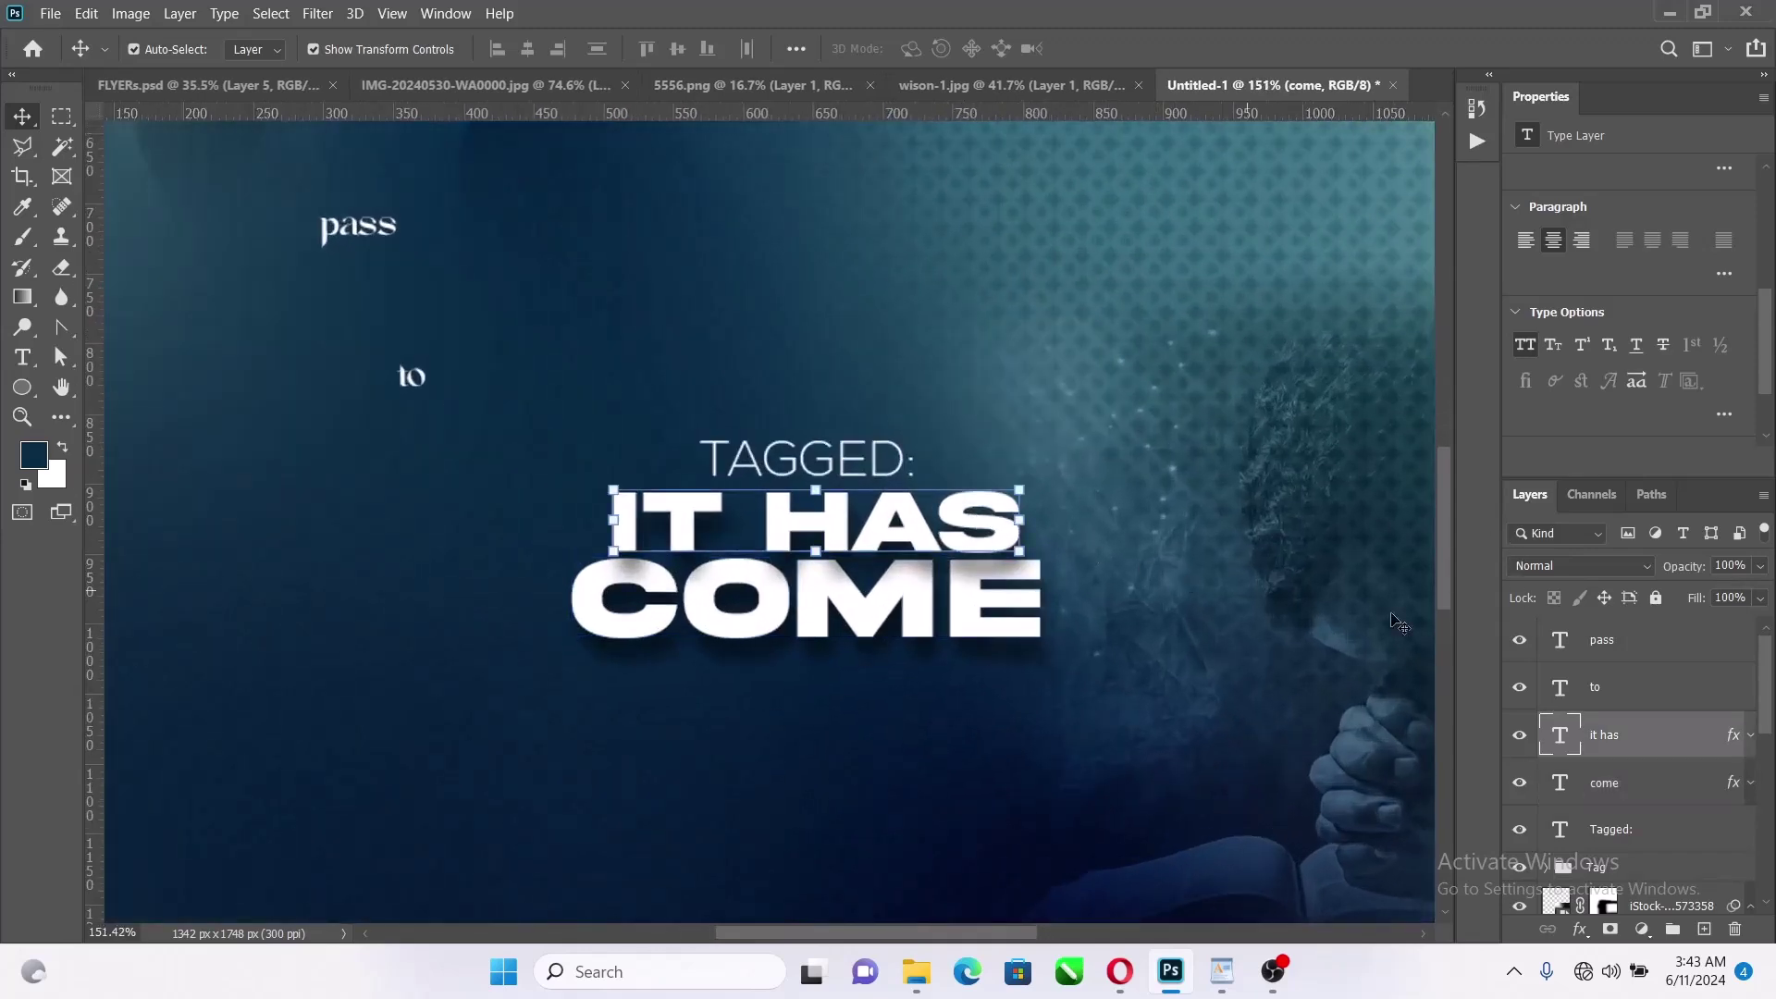
pyautogui.doubleClick(1729, 738)
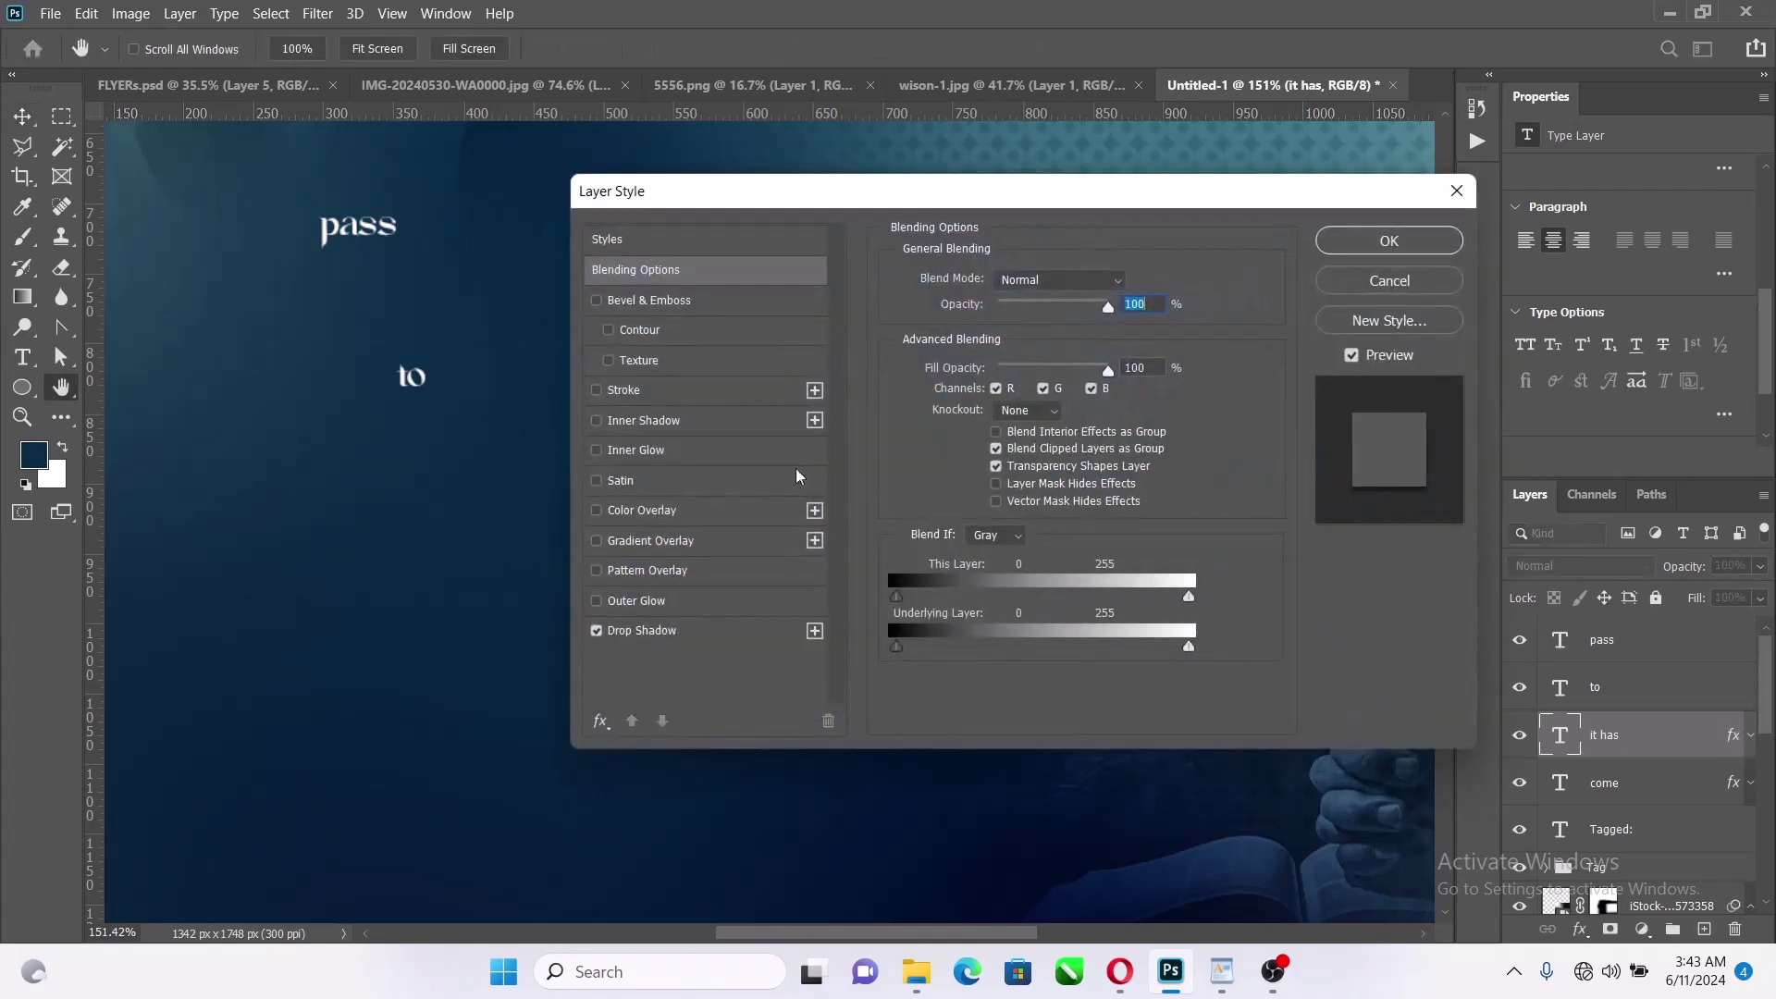
pyautogui.click(678, 638)
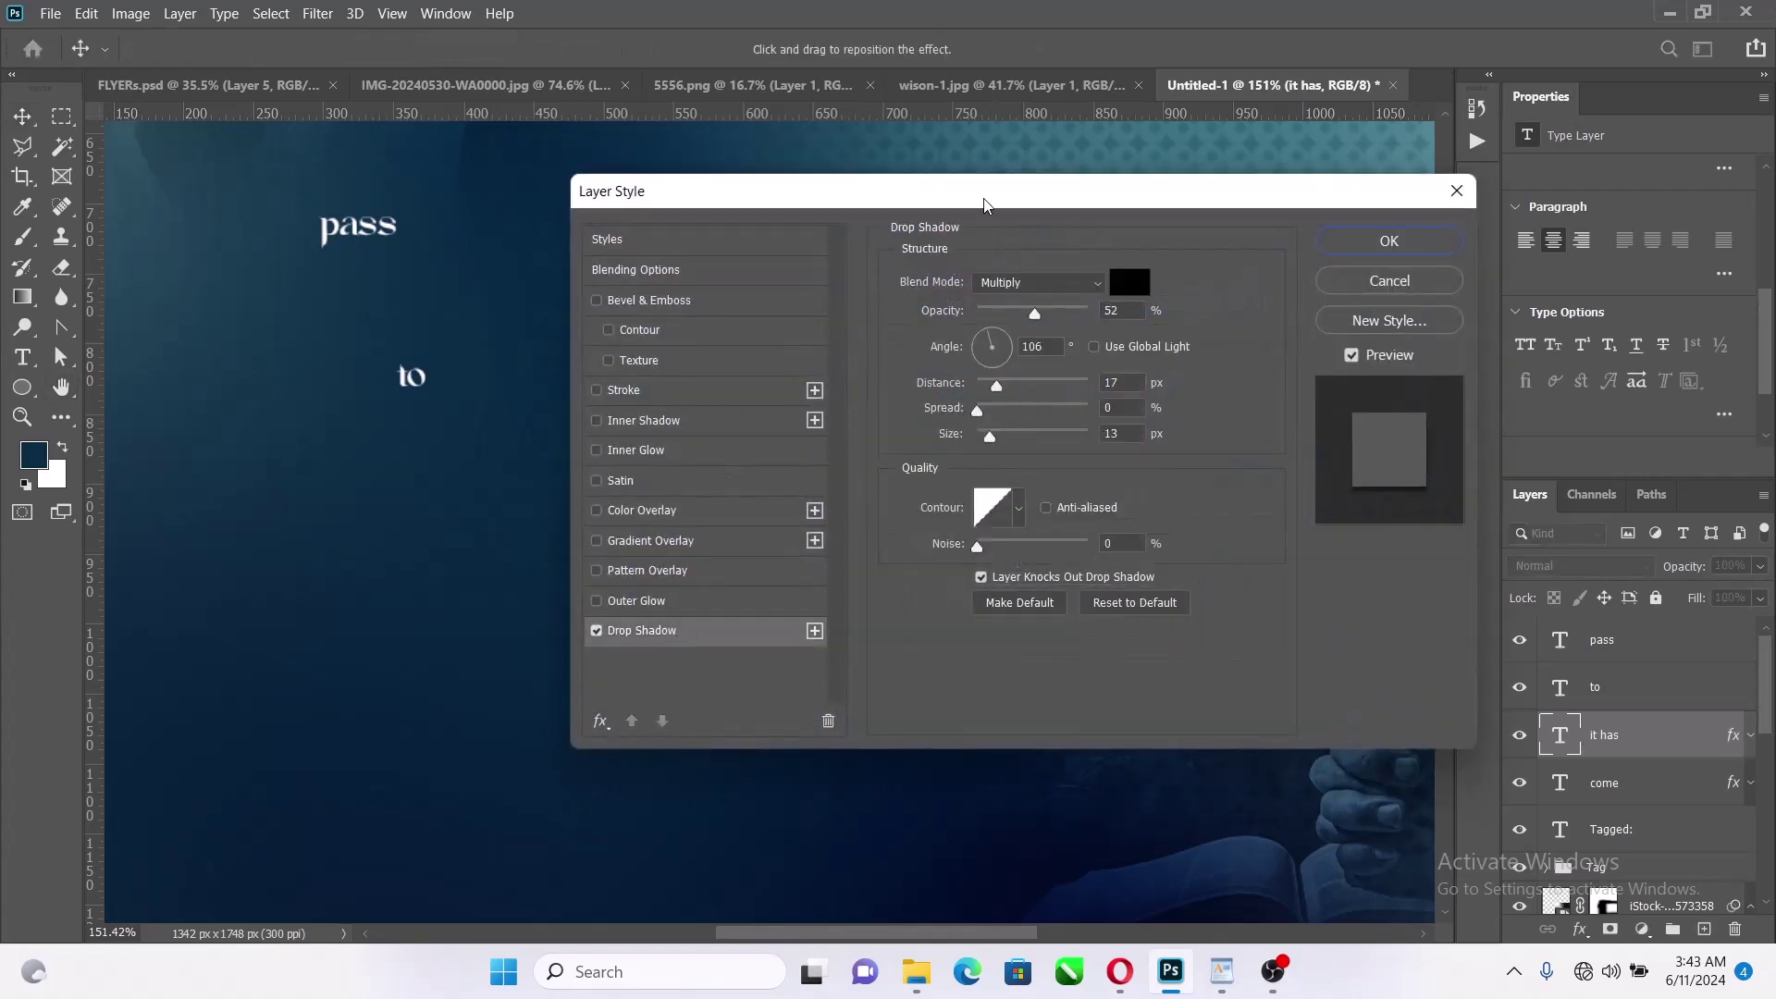
pyautogui.moveTo(983, 203); pyautogui.dragTo(1272, 191)
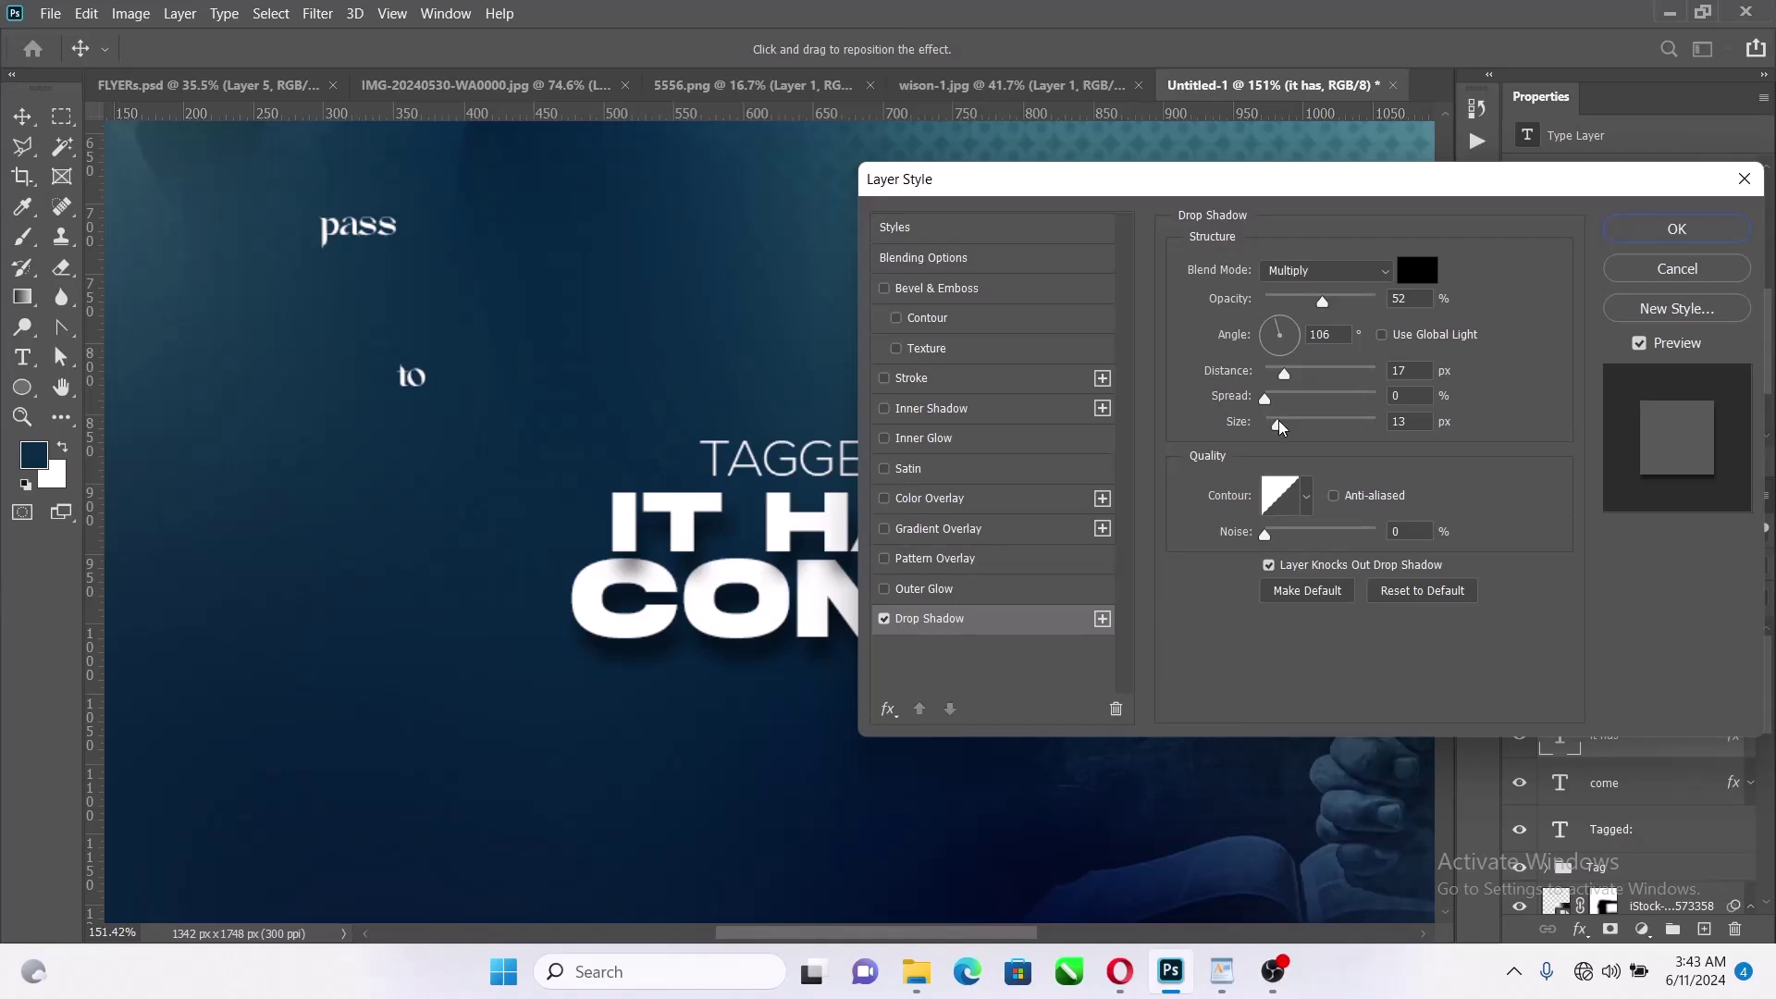
pyautogui.moveTo(1281, 426); pyautogui.dragTo(1281, 426)
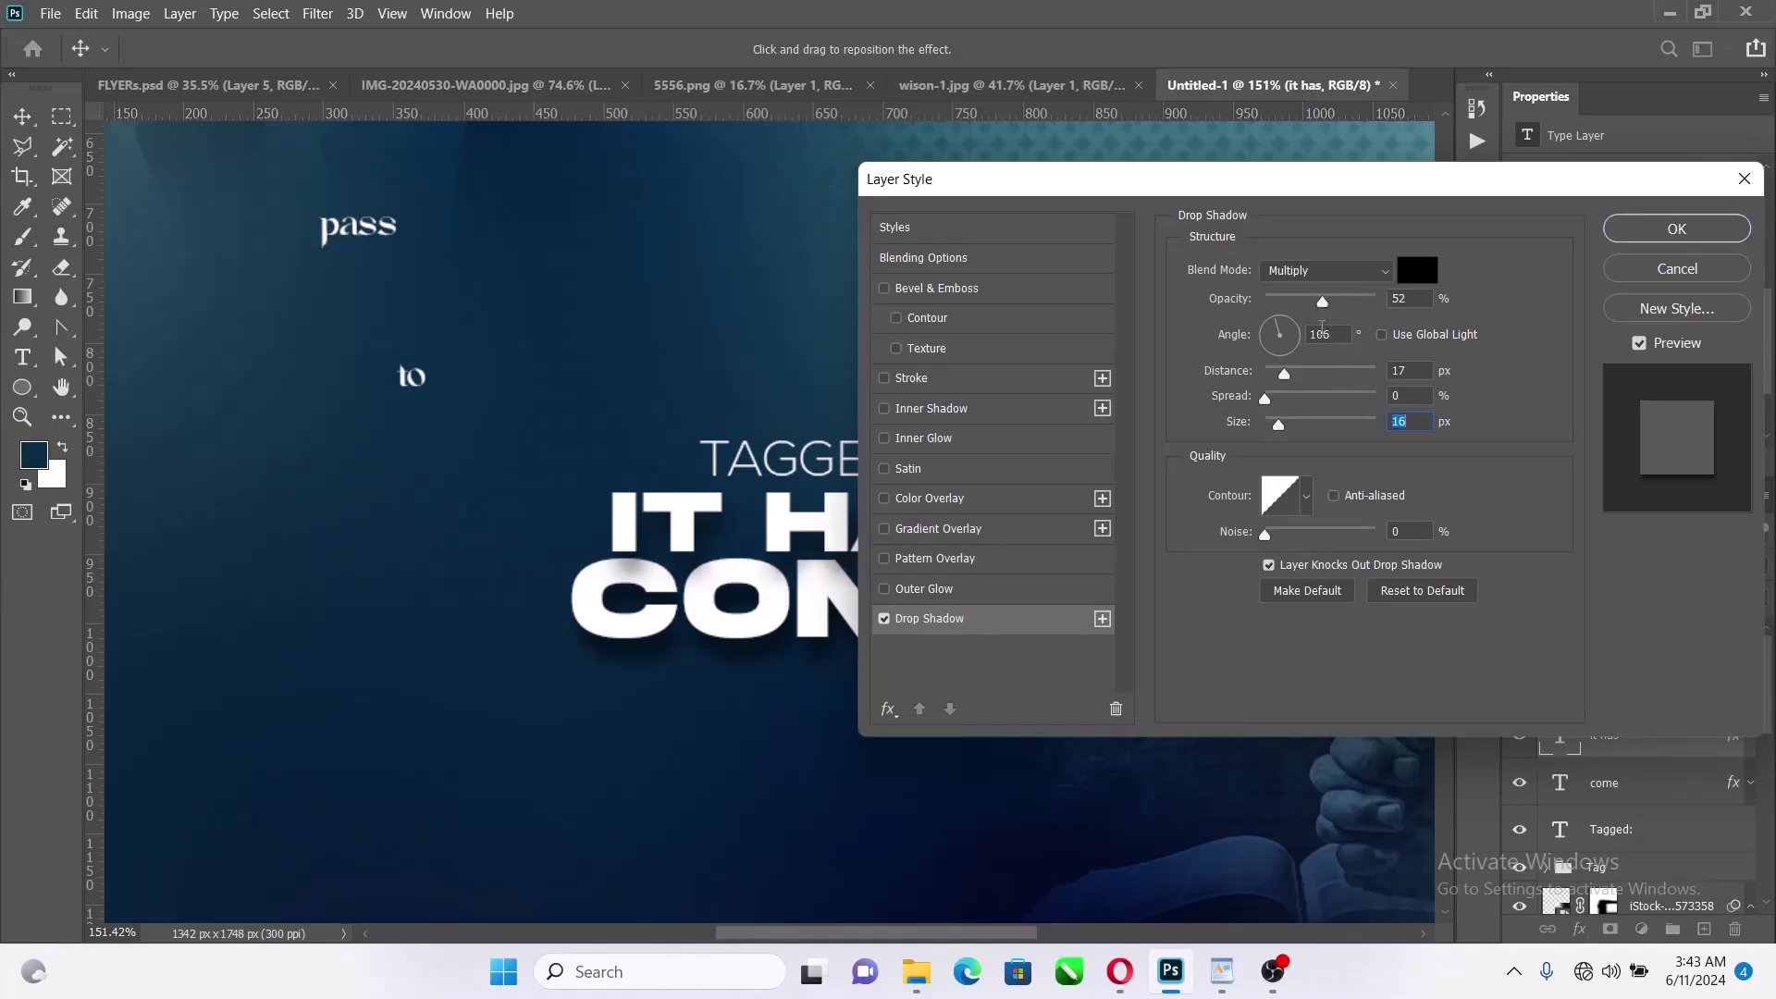
pyautogui.moveTo(1289, 375); pyautogui.dragTo(1293, 374)
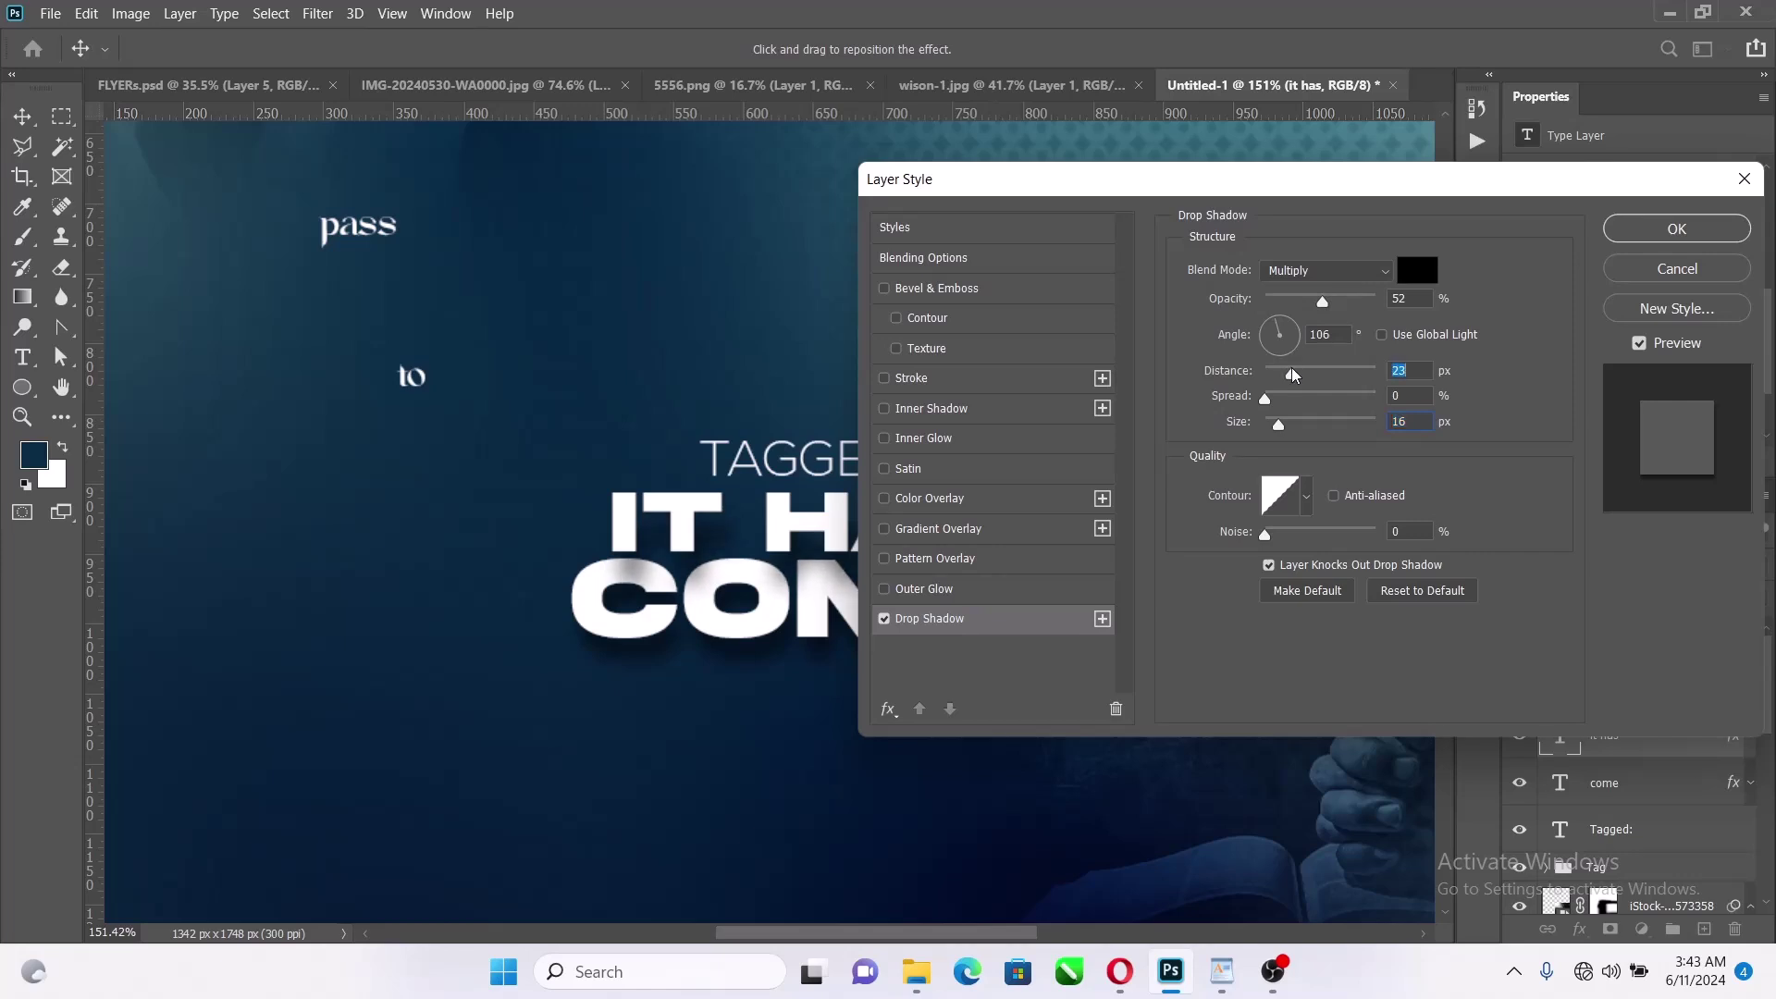
pyautogui.click(1627, 232)
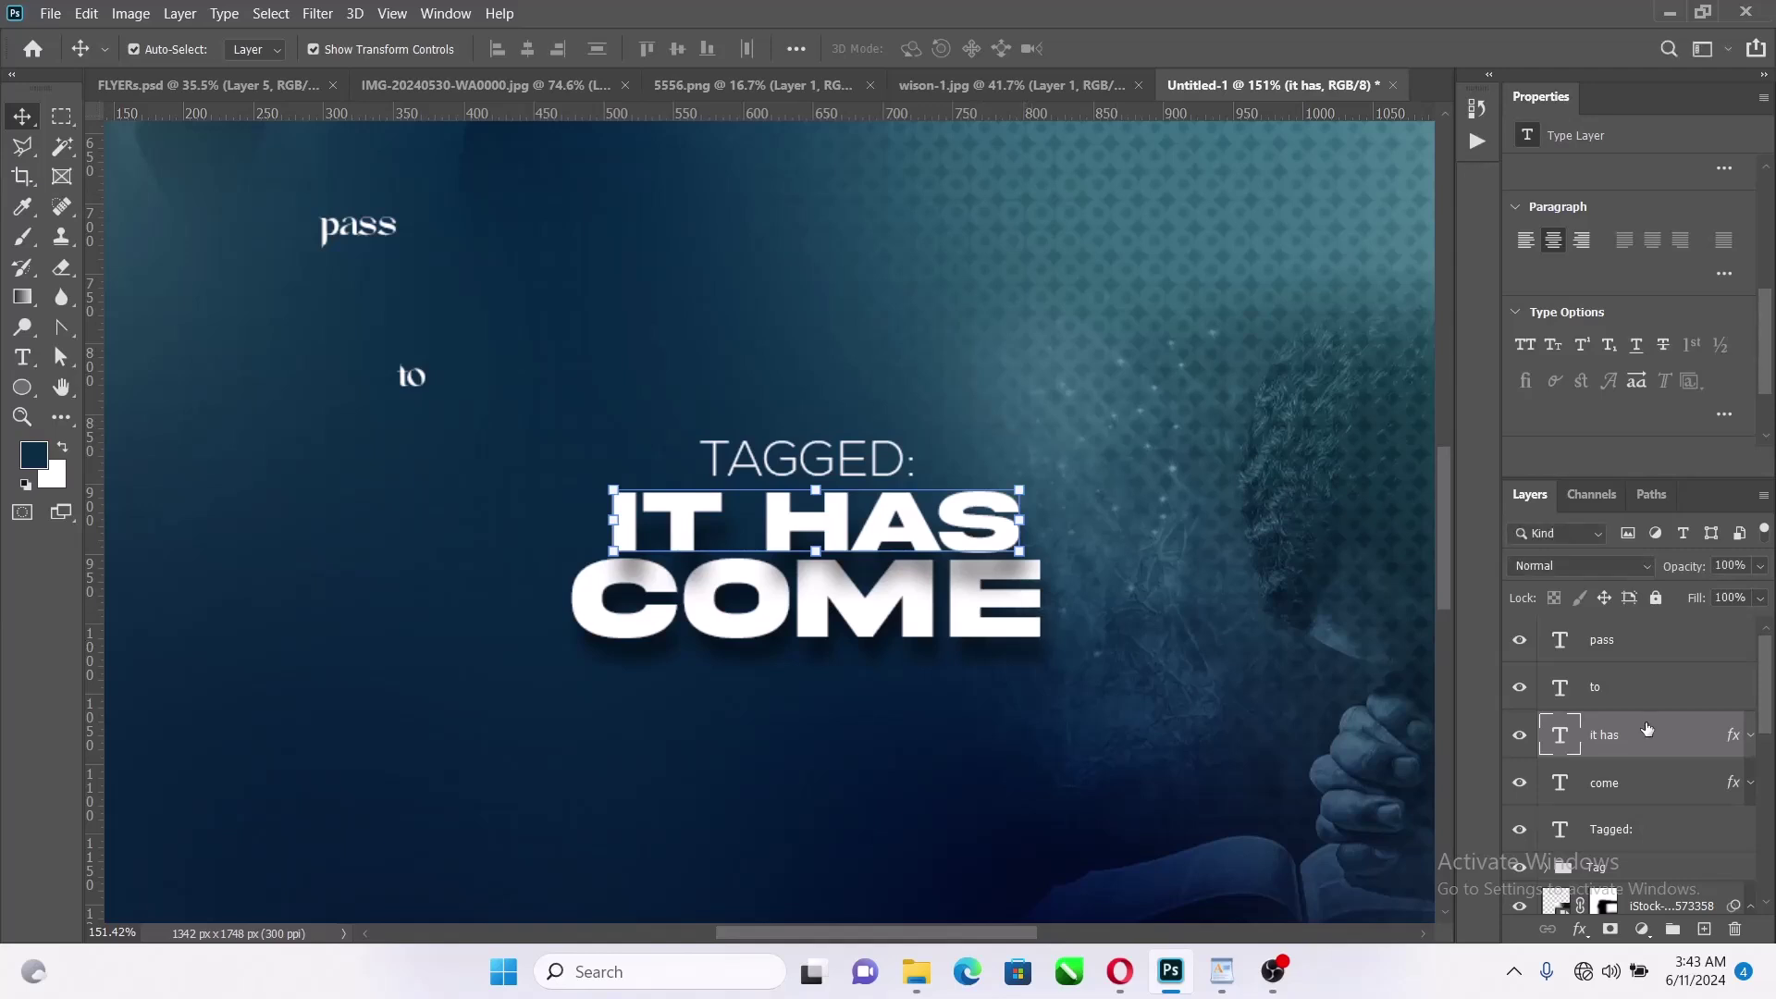
# Copy the IT HAS drop shadow style onto the COME layer
pyautogui.moveTo(1738, 742); pyautogui.dragTo(1739, 788)
pyautogui.scroll(-4, 995, 662)
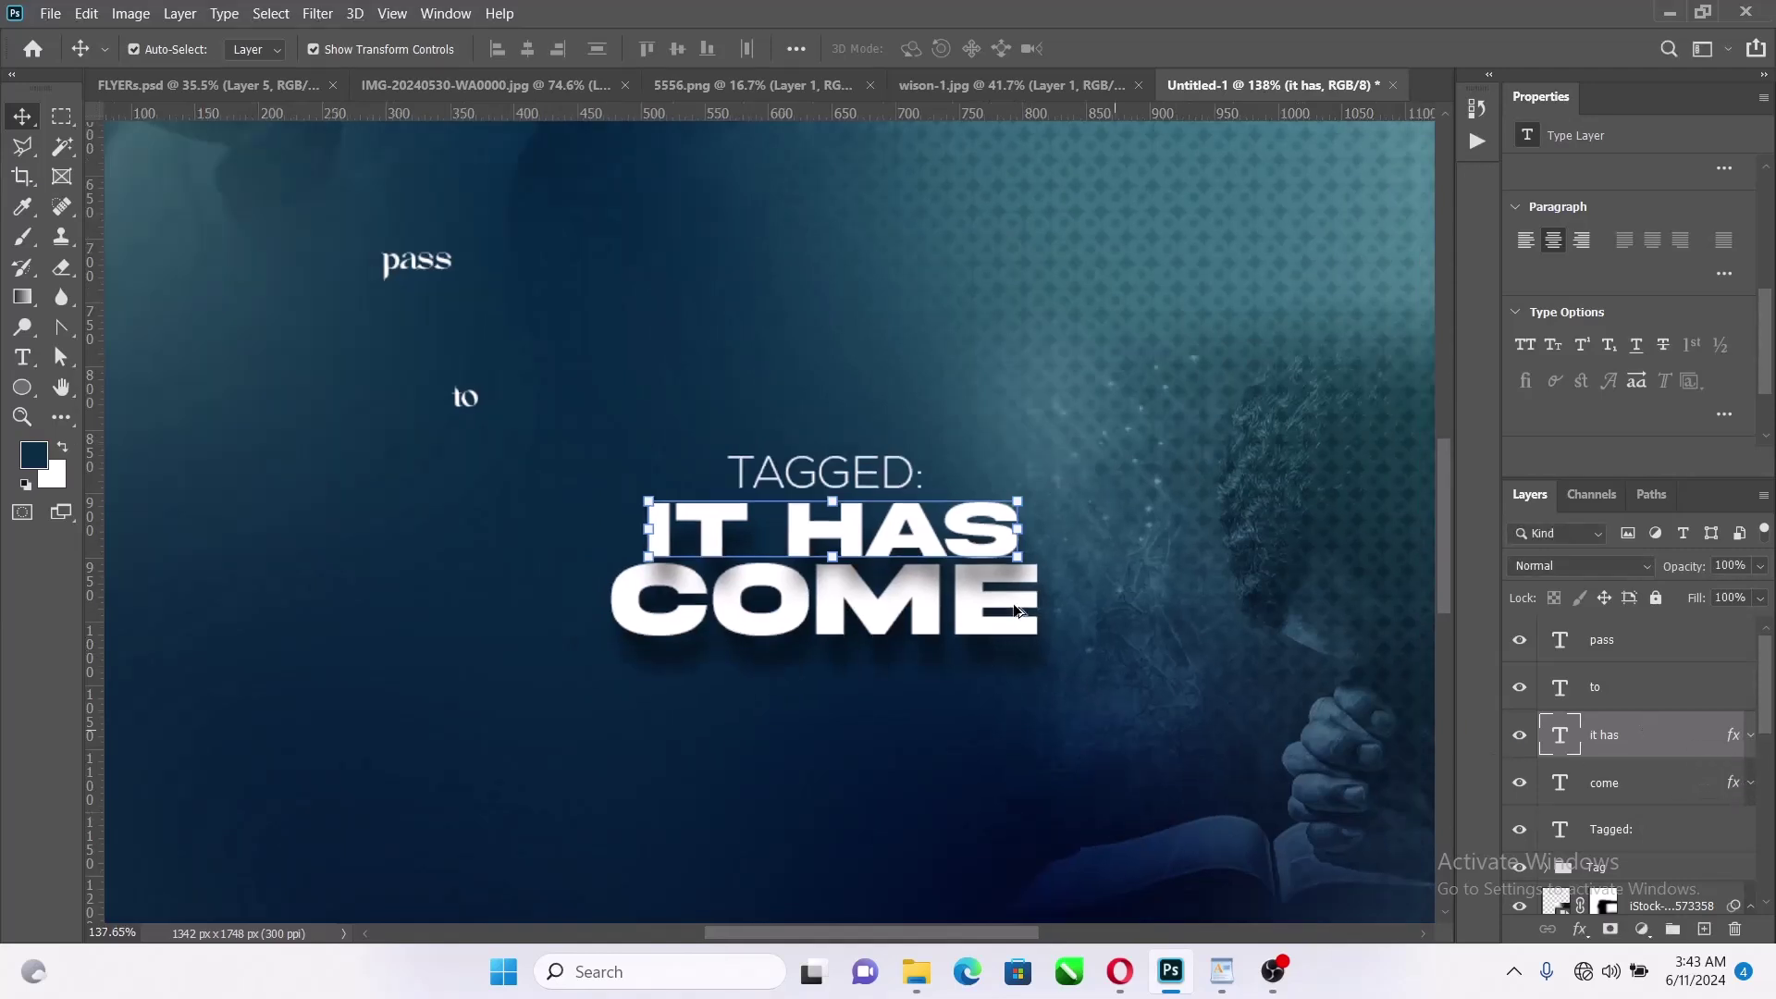
pyautogui.scroll(2, 972, 594)
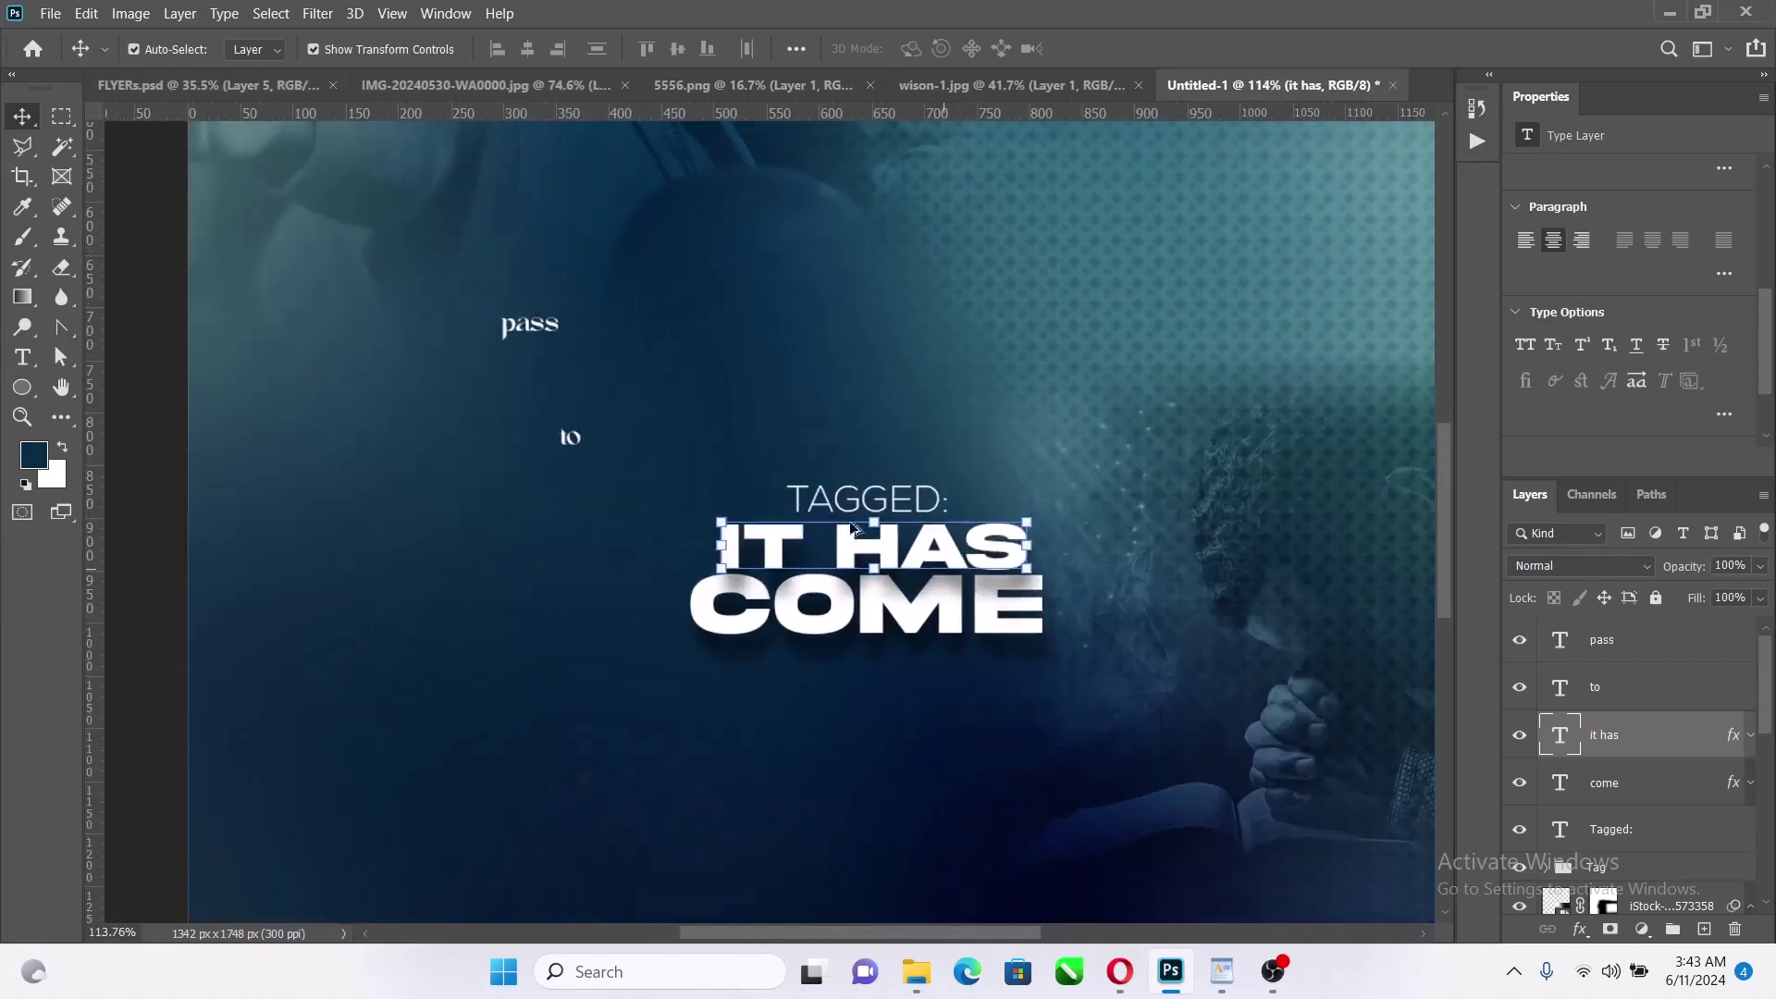
# Draw a small yellow-filled rectangle just right of COME
pyautogui.scroll(2, 1003, 553)
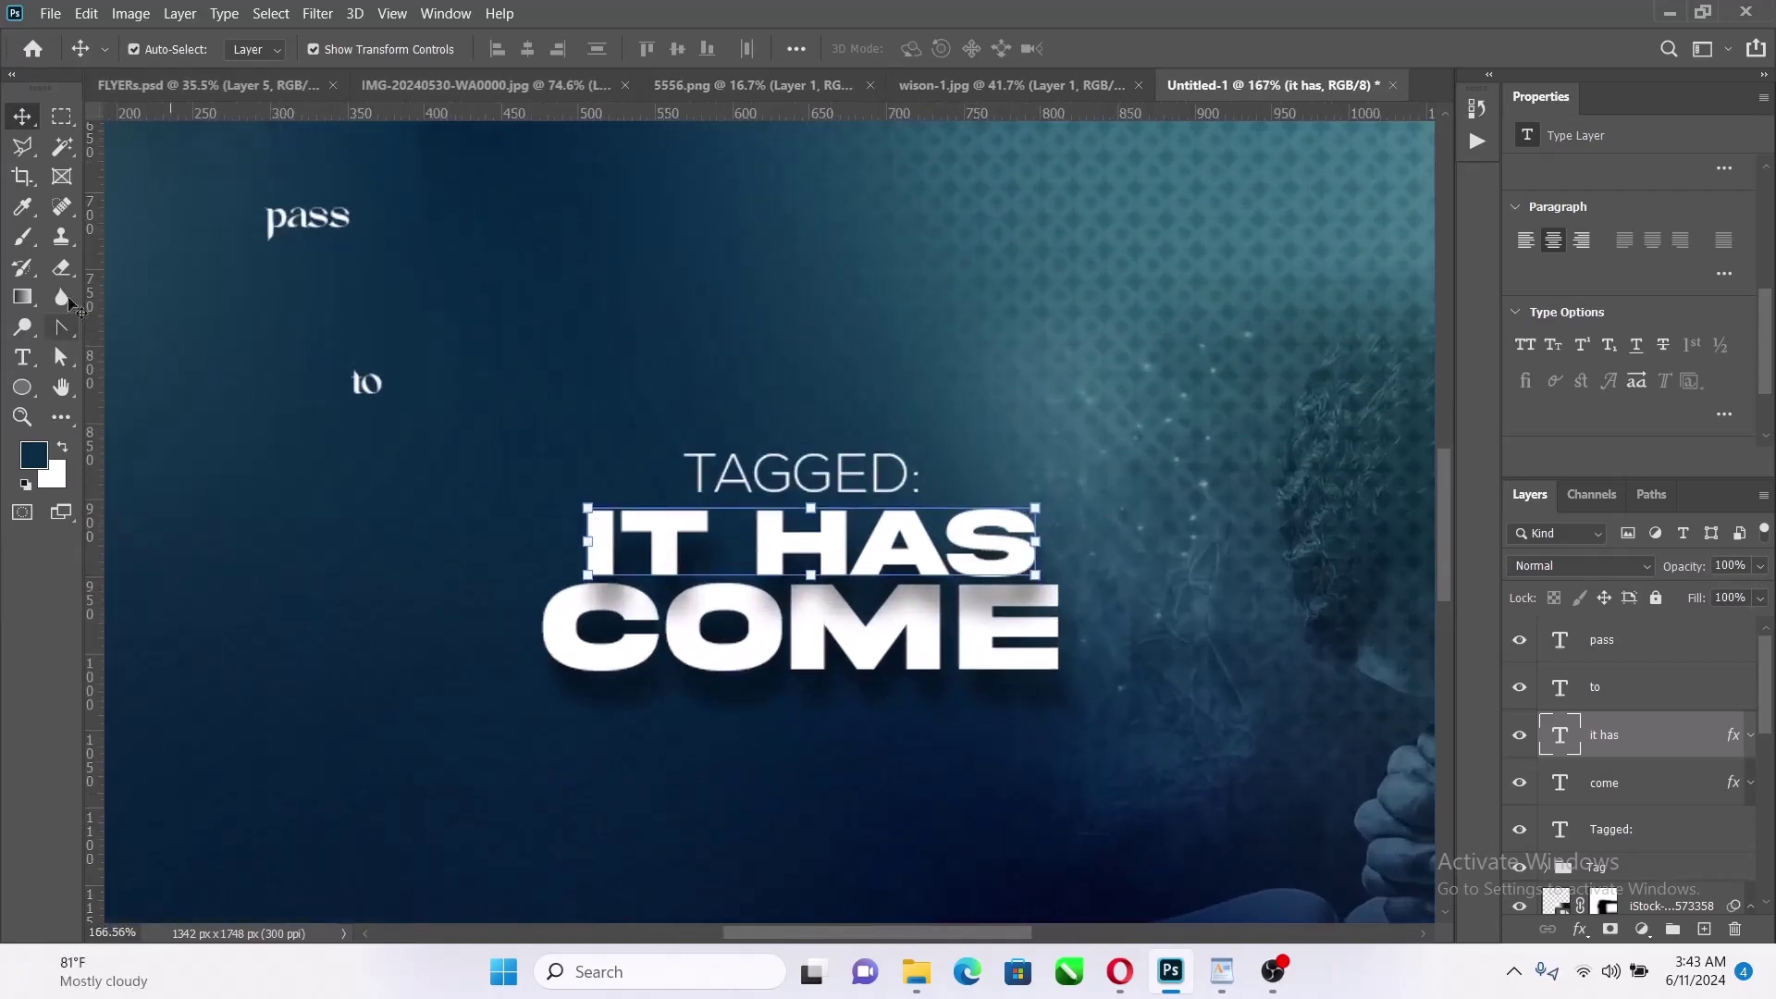
pyautogui.click(22, 386)
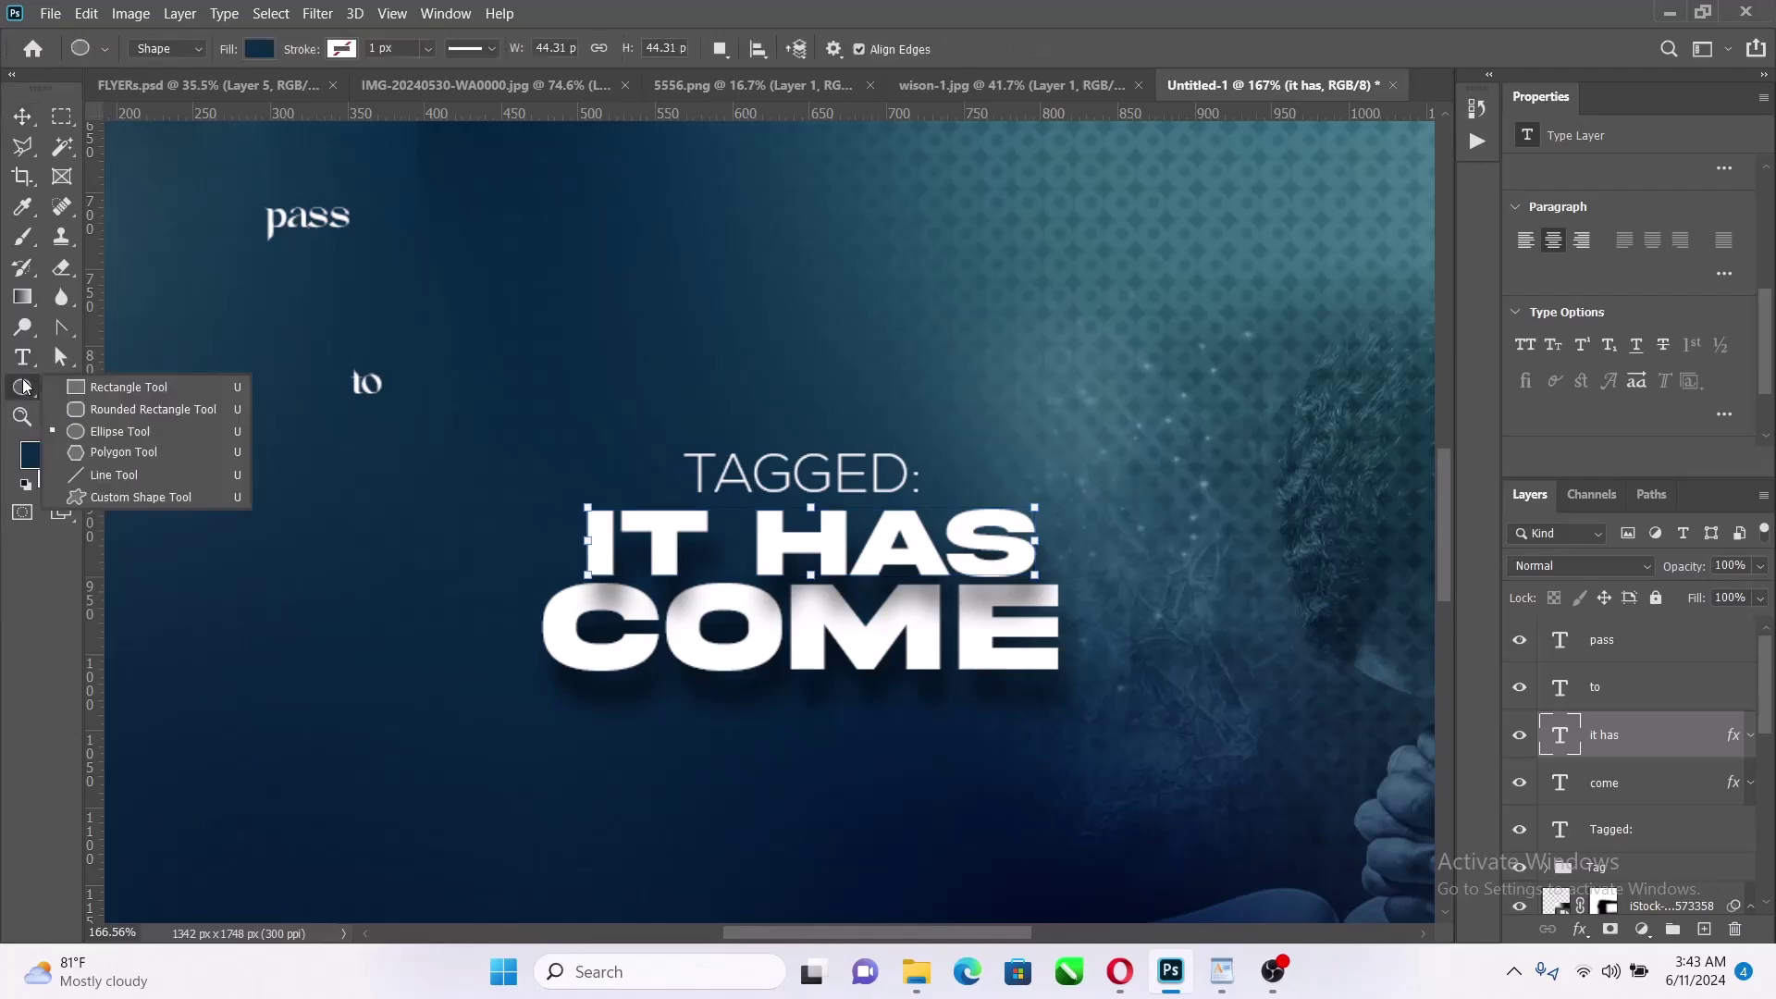
pyautogui.click(107, 386)
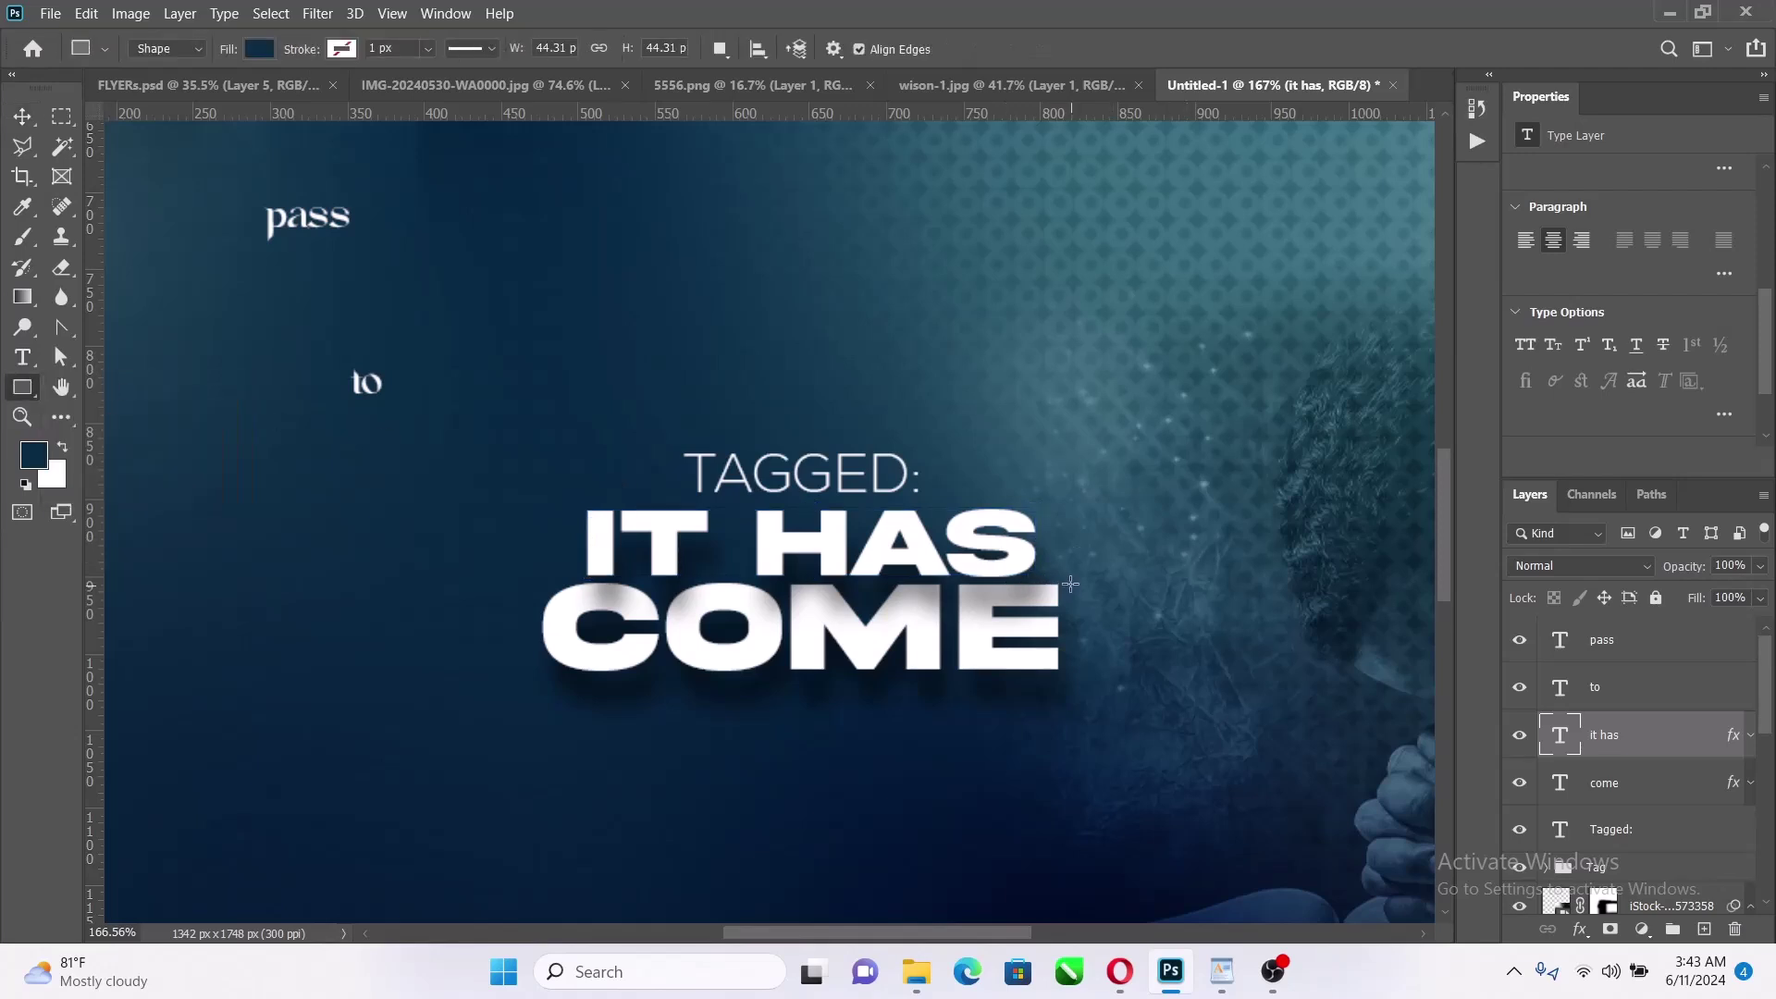
pyautogui.moveTo(1068, 582); pyautogui.dragTo(1145, 671)
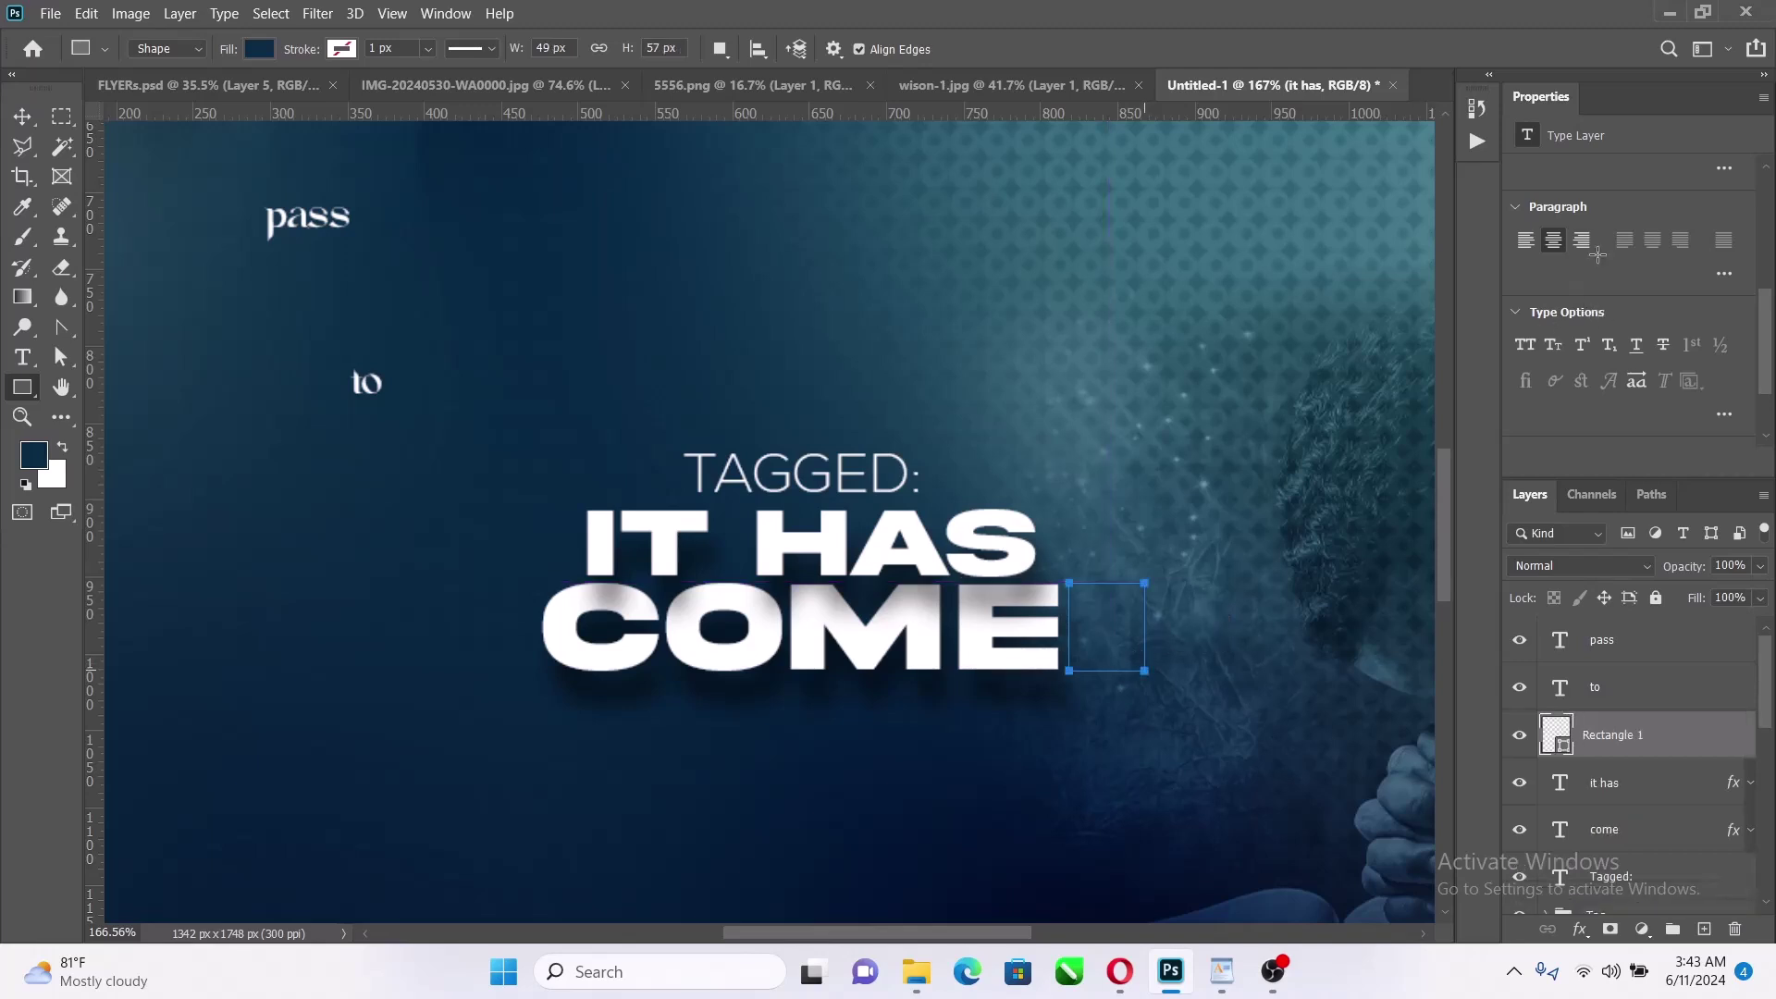
pyautogui.click(1527, 242)
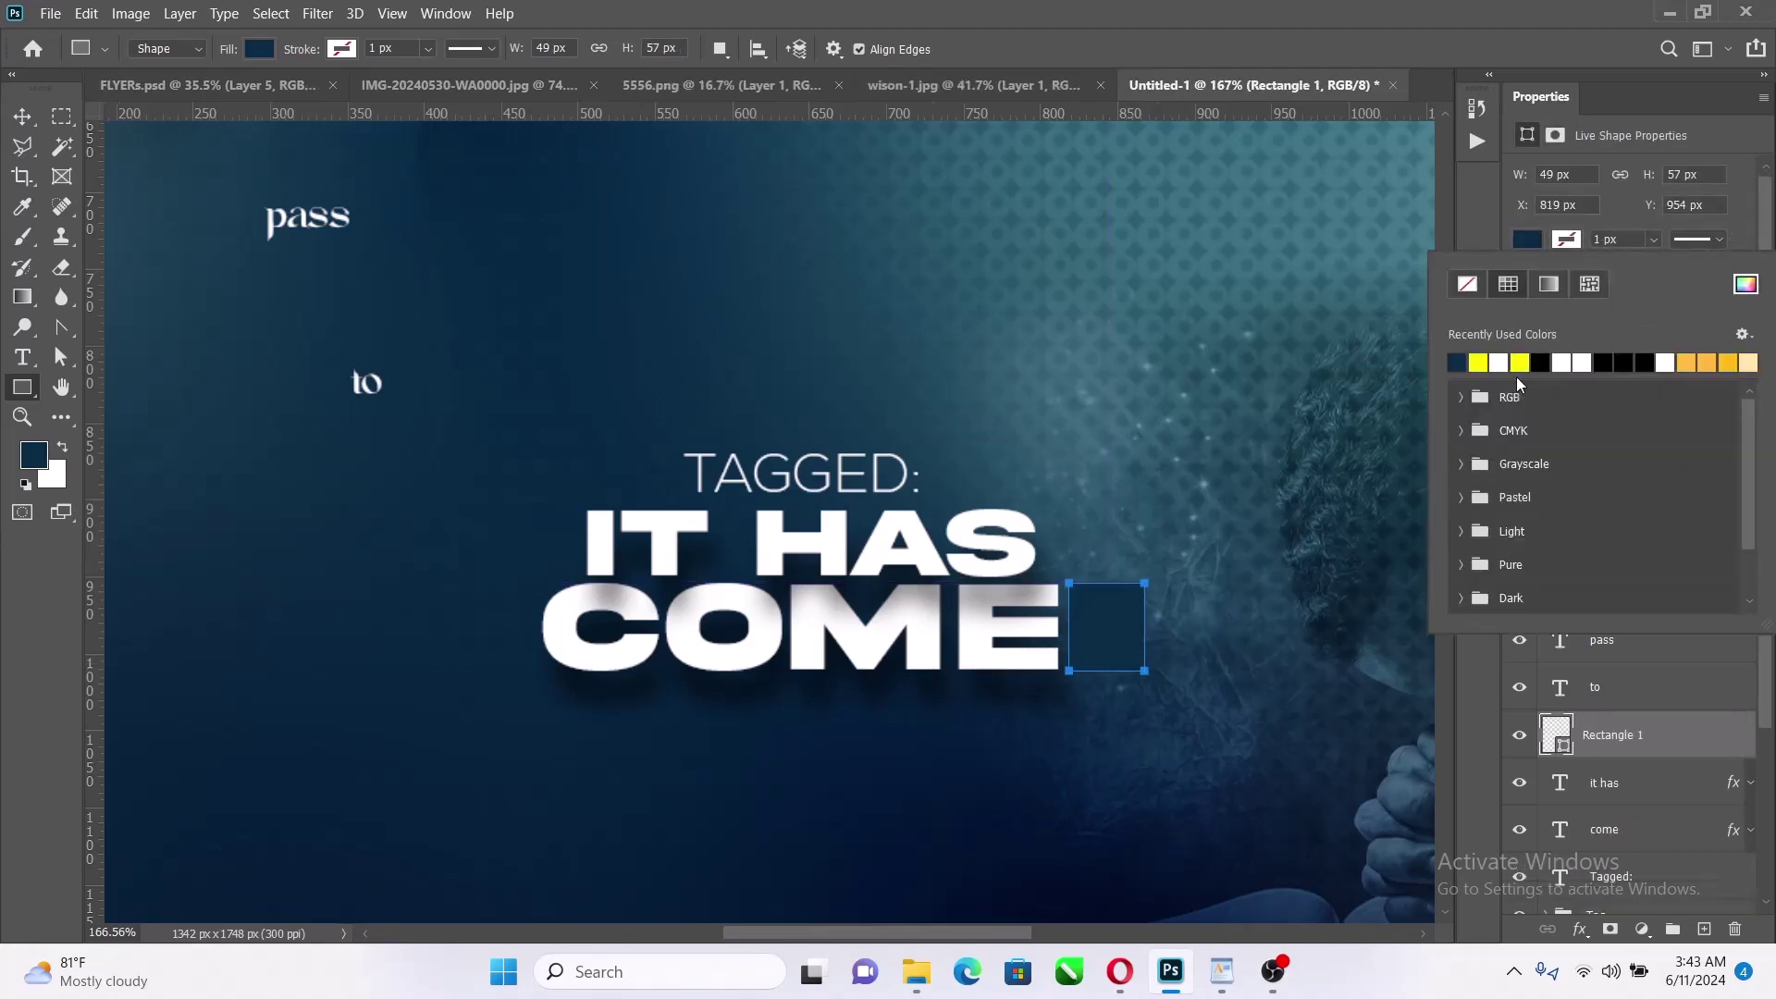
pyautogui.click(1478, 361)
# Move the 'to' text onto the yellow rectangle
pyautogui.press('Escape')
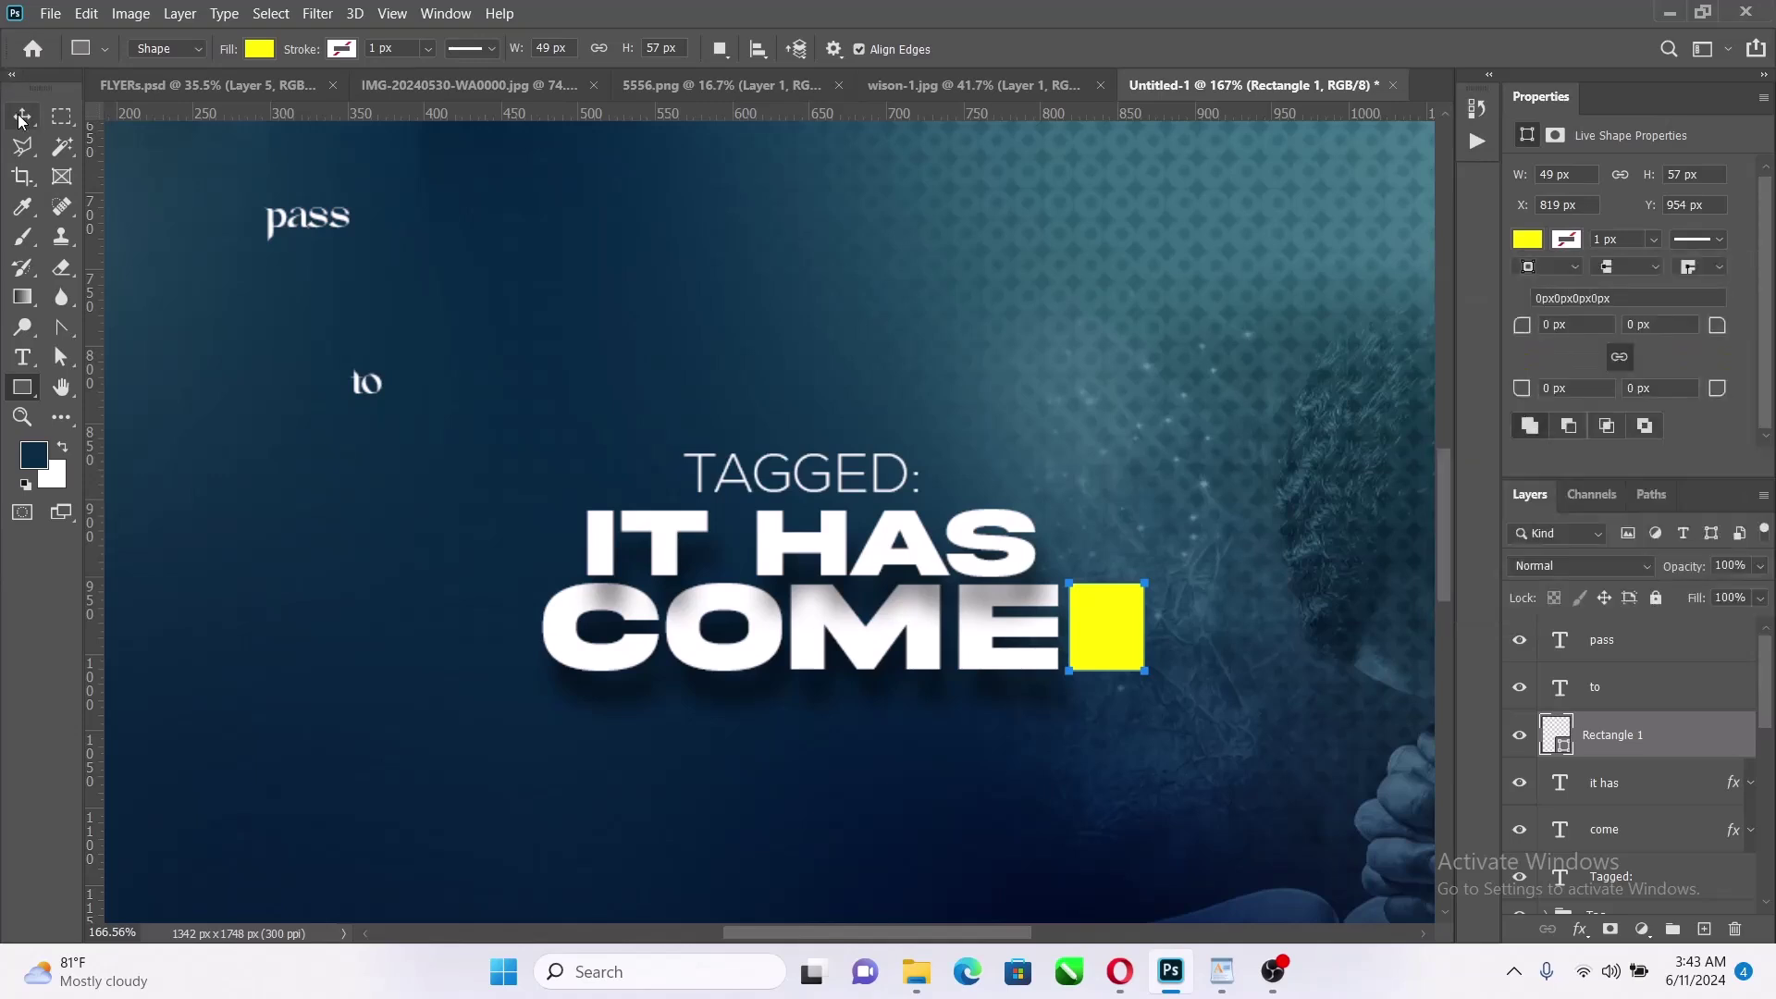
pyautogui.press('v')
pyautogui.moveTo(366, 374); pyautogui.dragTo(1109, 636)
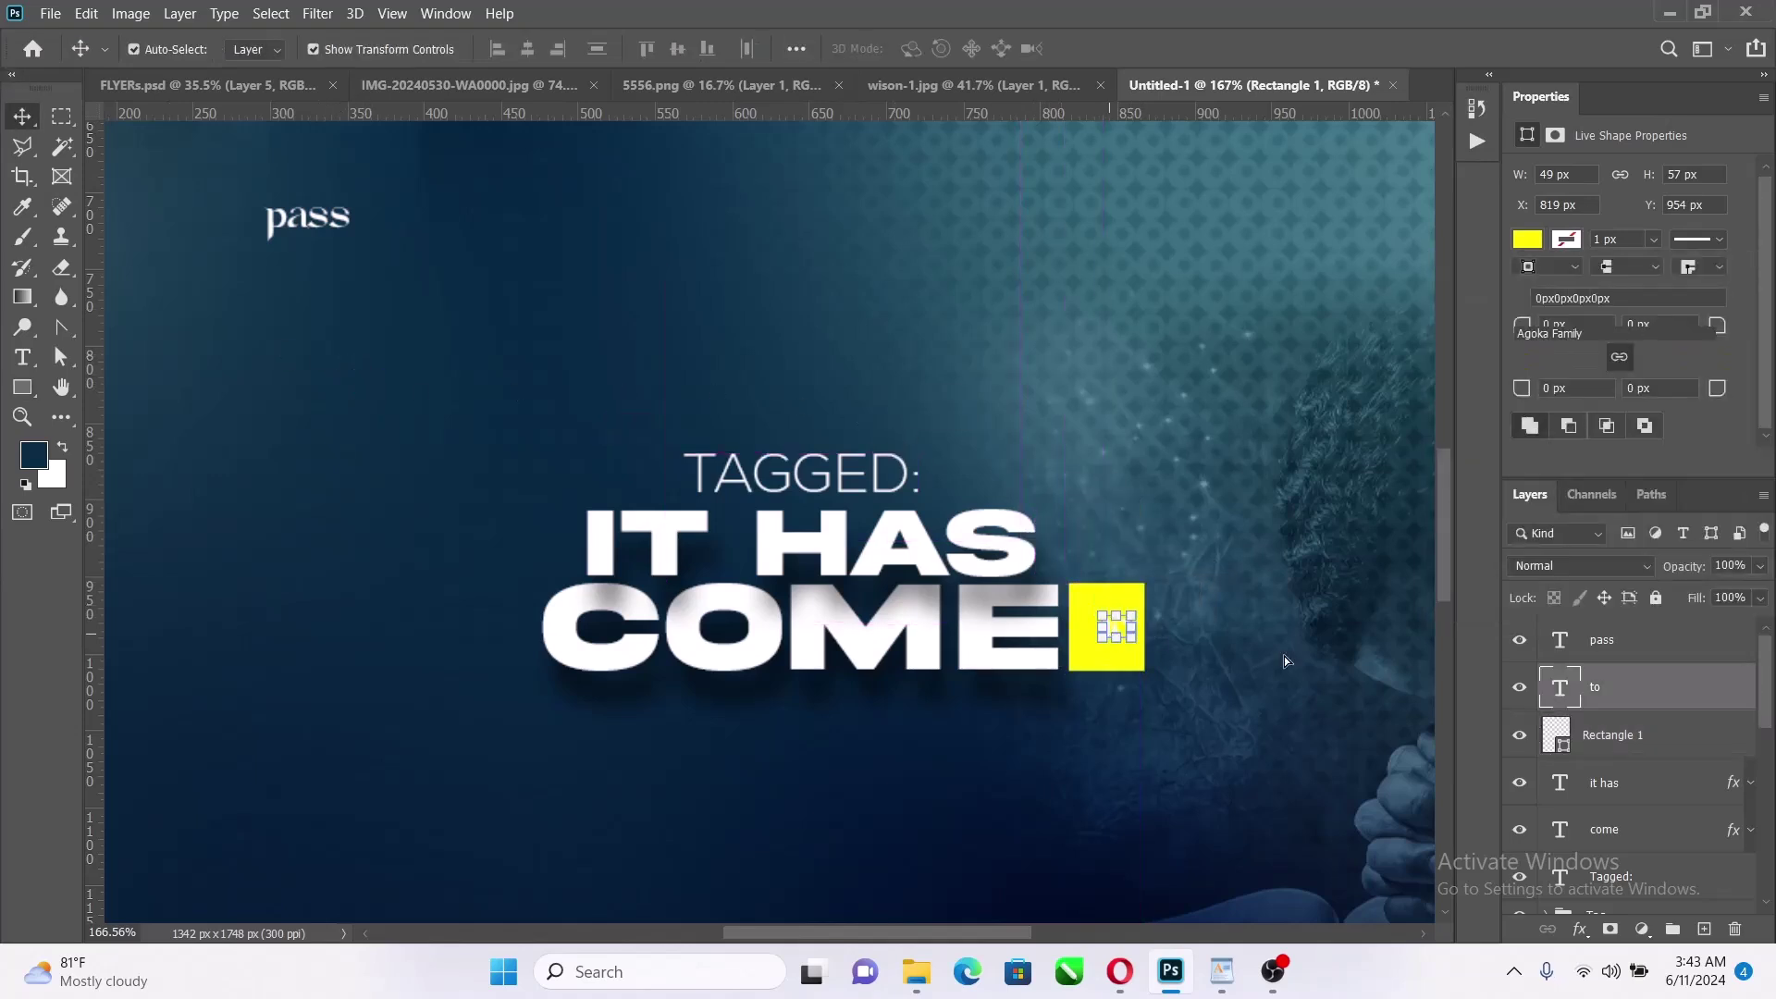
# Move the to and Rectangle 1 layers below come and set 'to' in Nexa Extra Light
pyautogui.keyDown('shift'); pyautogui.click(1663, 746); pyautogui.keyUp('shift')
pyautogui.moveTo(1663, 746); pyautogui.dragTo(1672, 863)
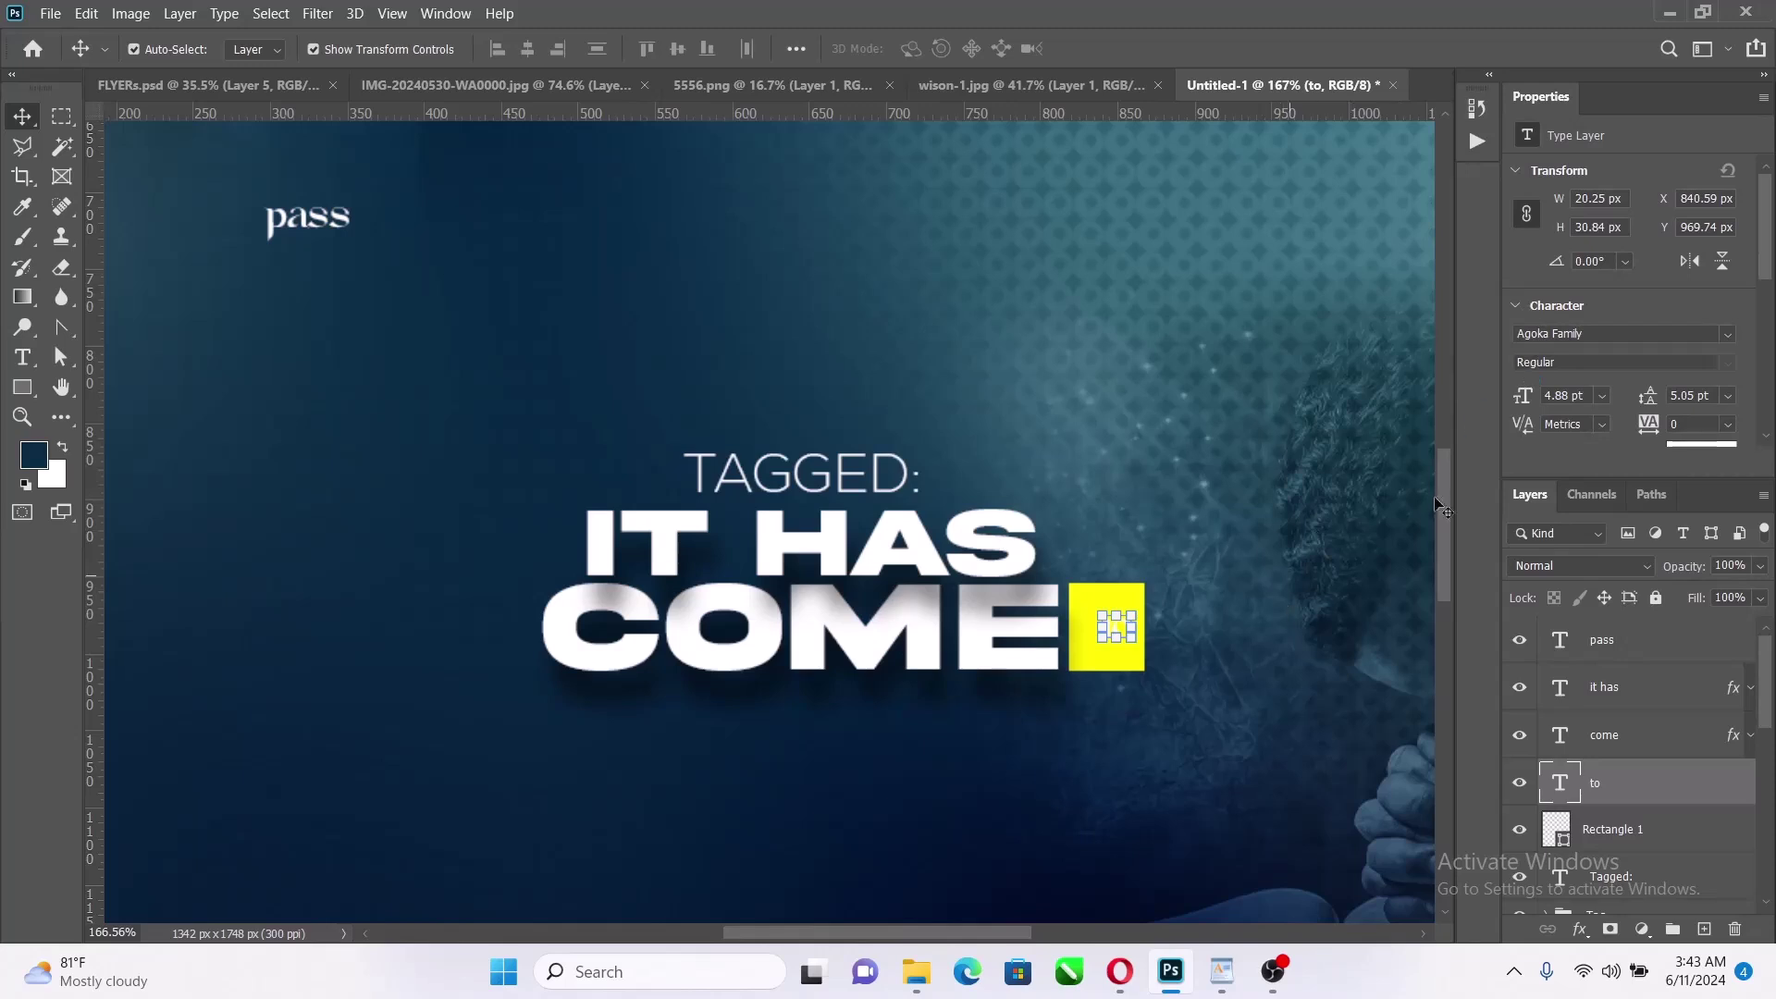
pyautogui.click(1725, 339)
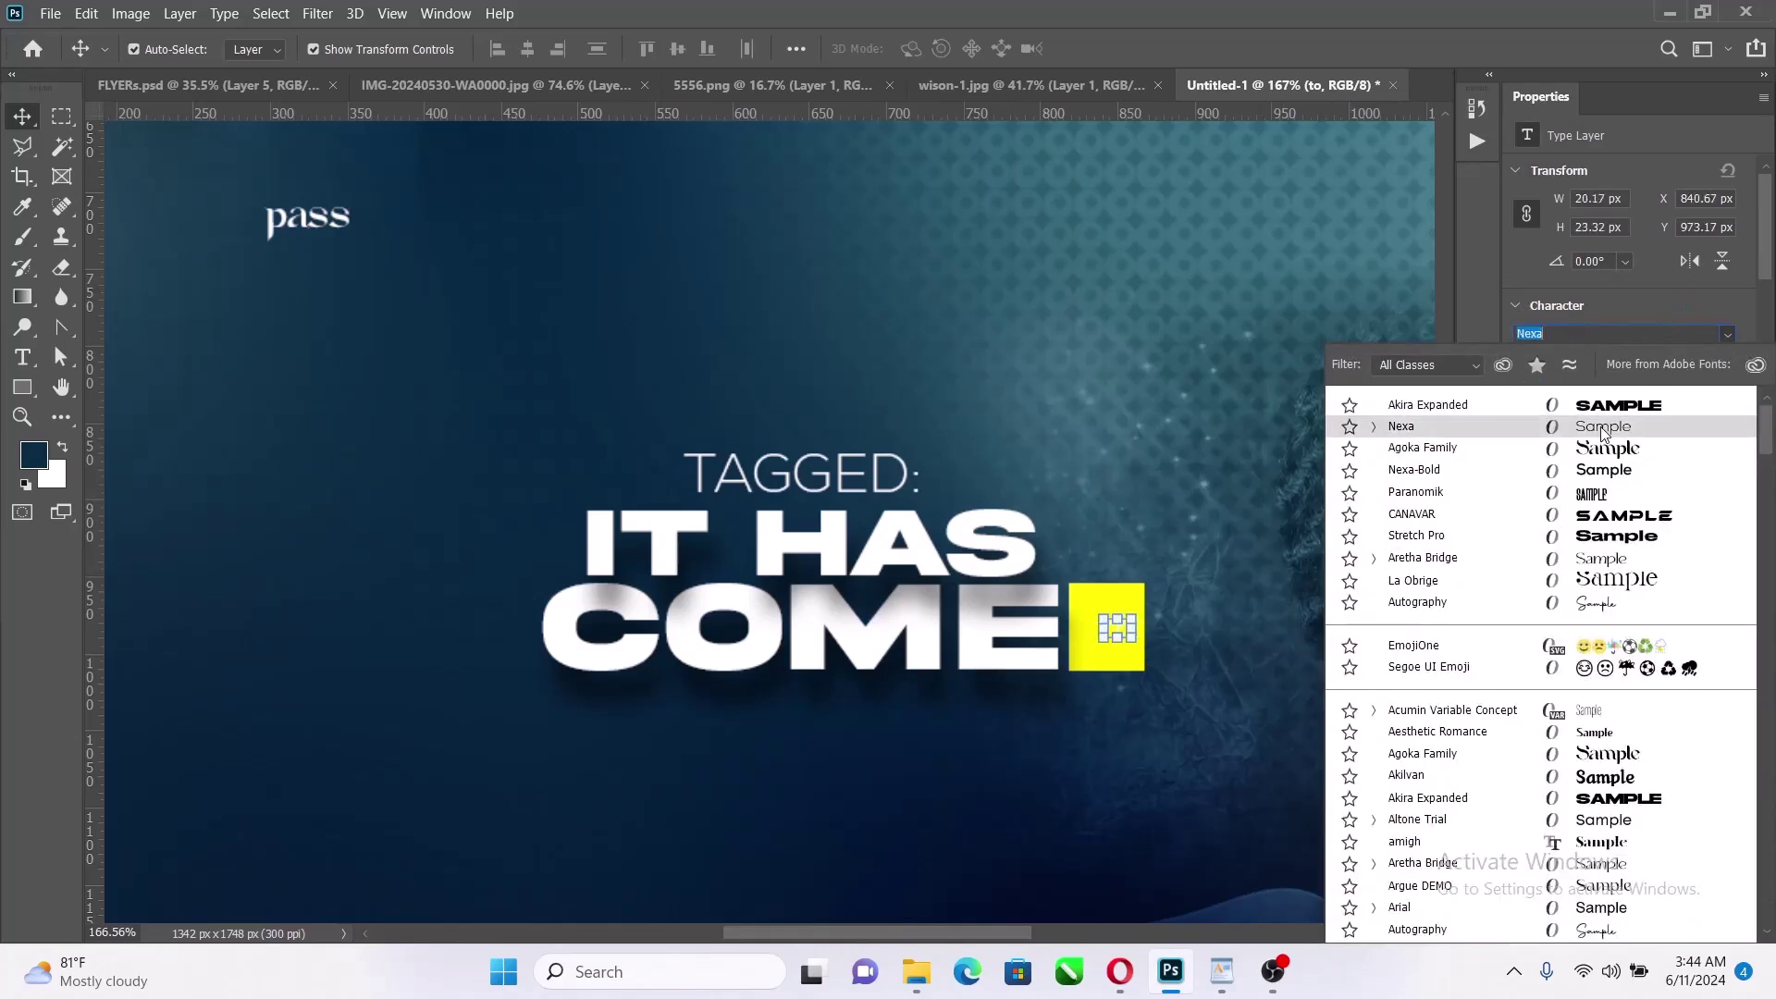
pyautogui.click(1600, 426)
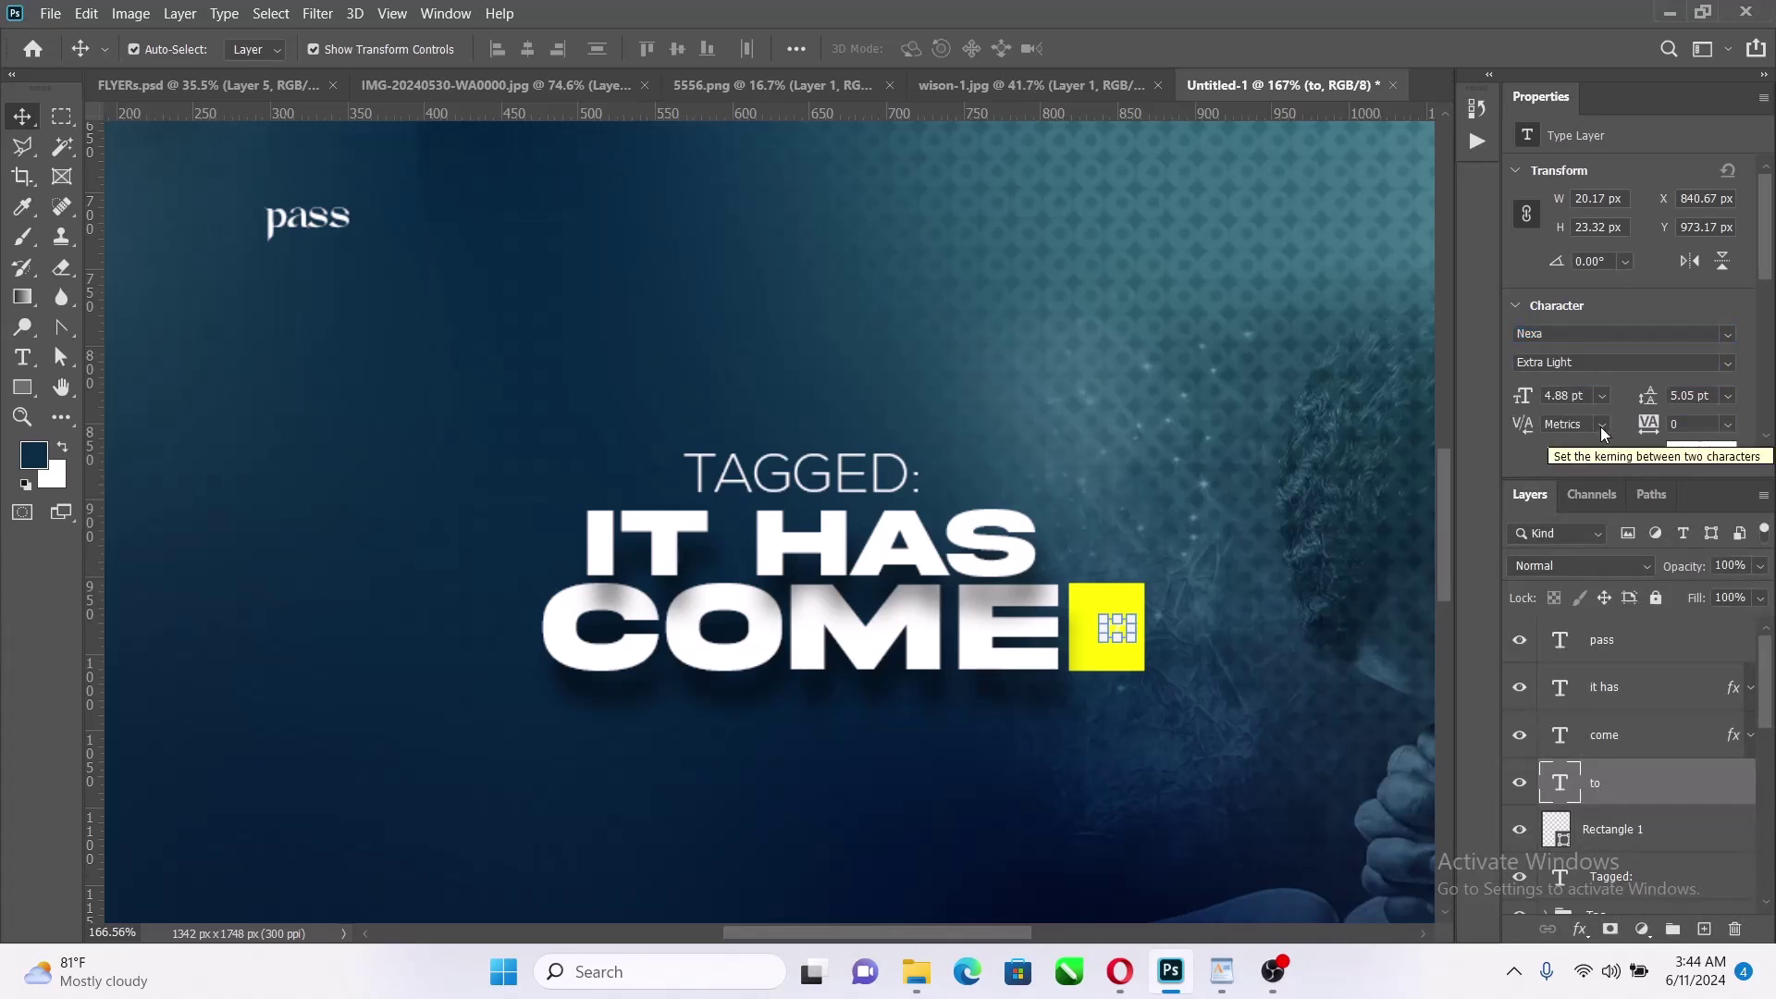
pyautogui.scroll(-2, 1568, 346)
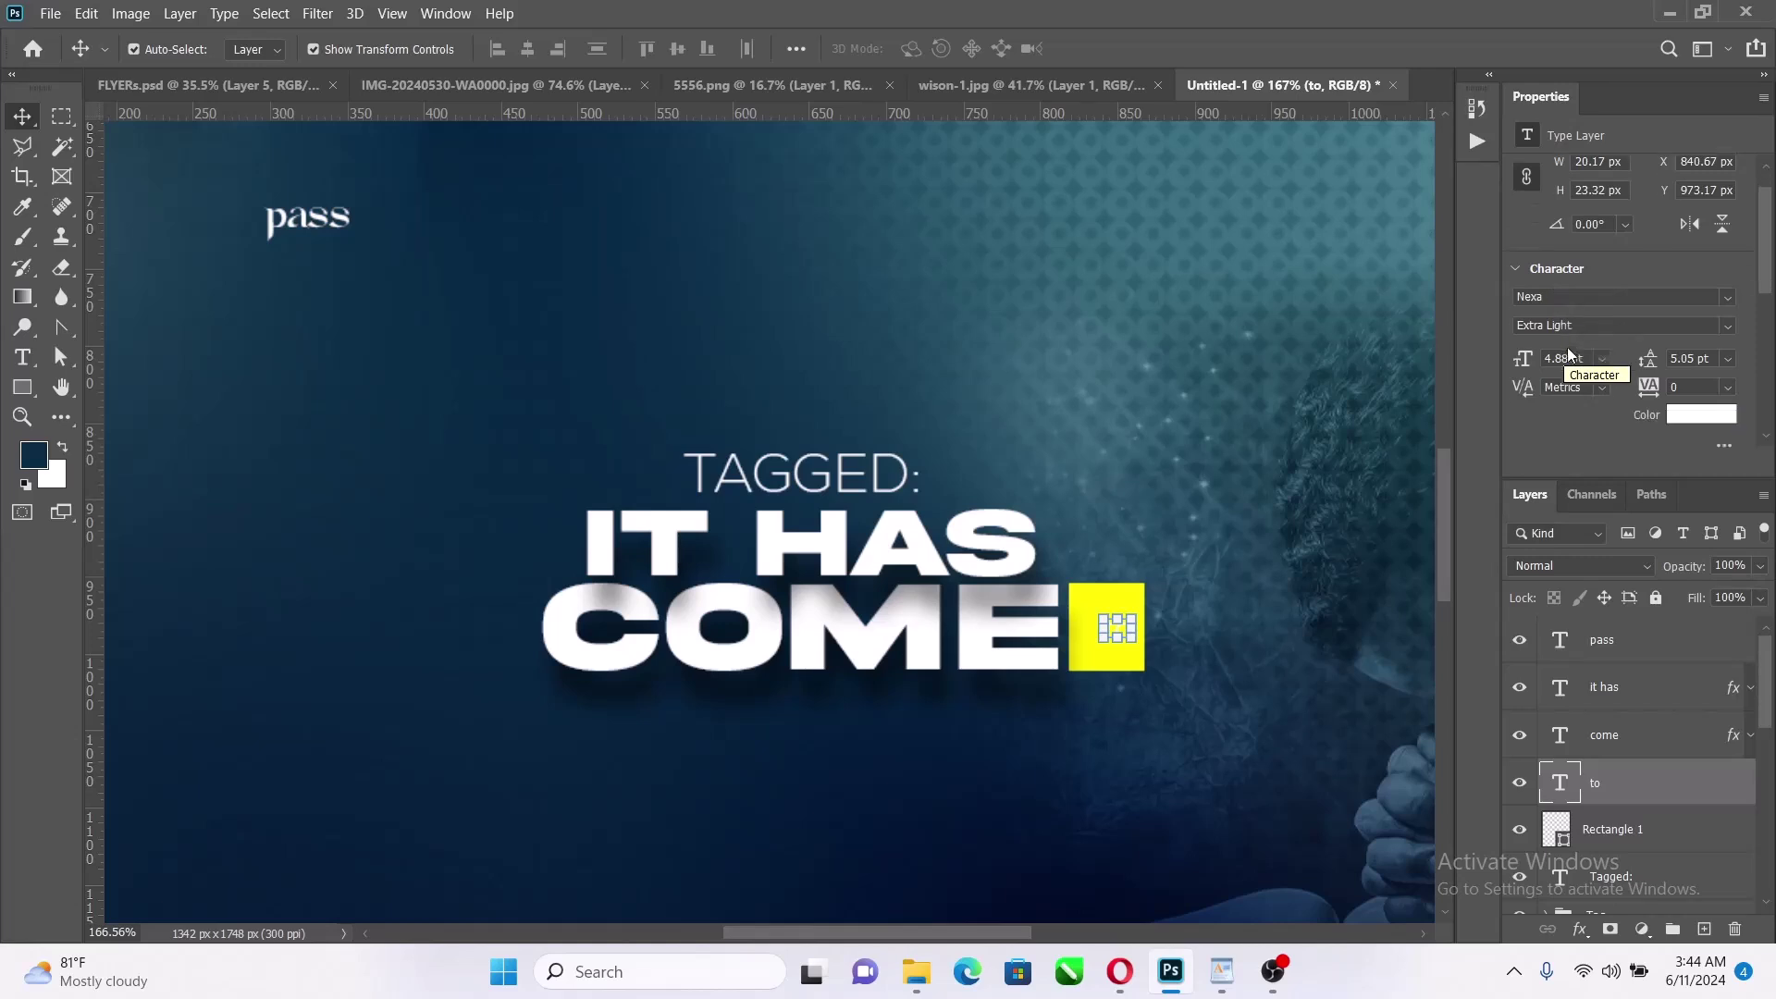
pyautogui.scroll(-2, 1540, 416)
pyautogui.scroll(-2, 1551, 410)
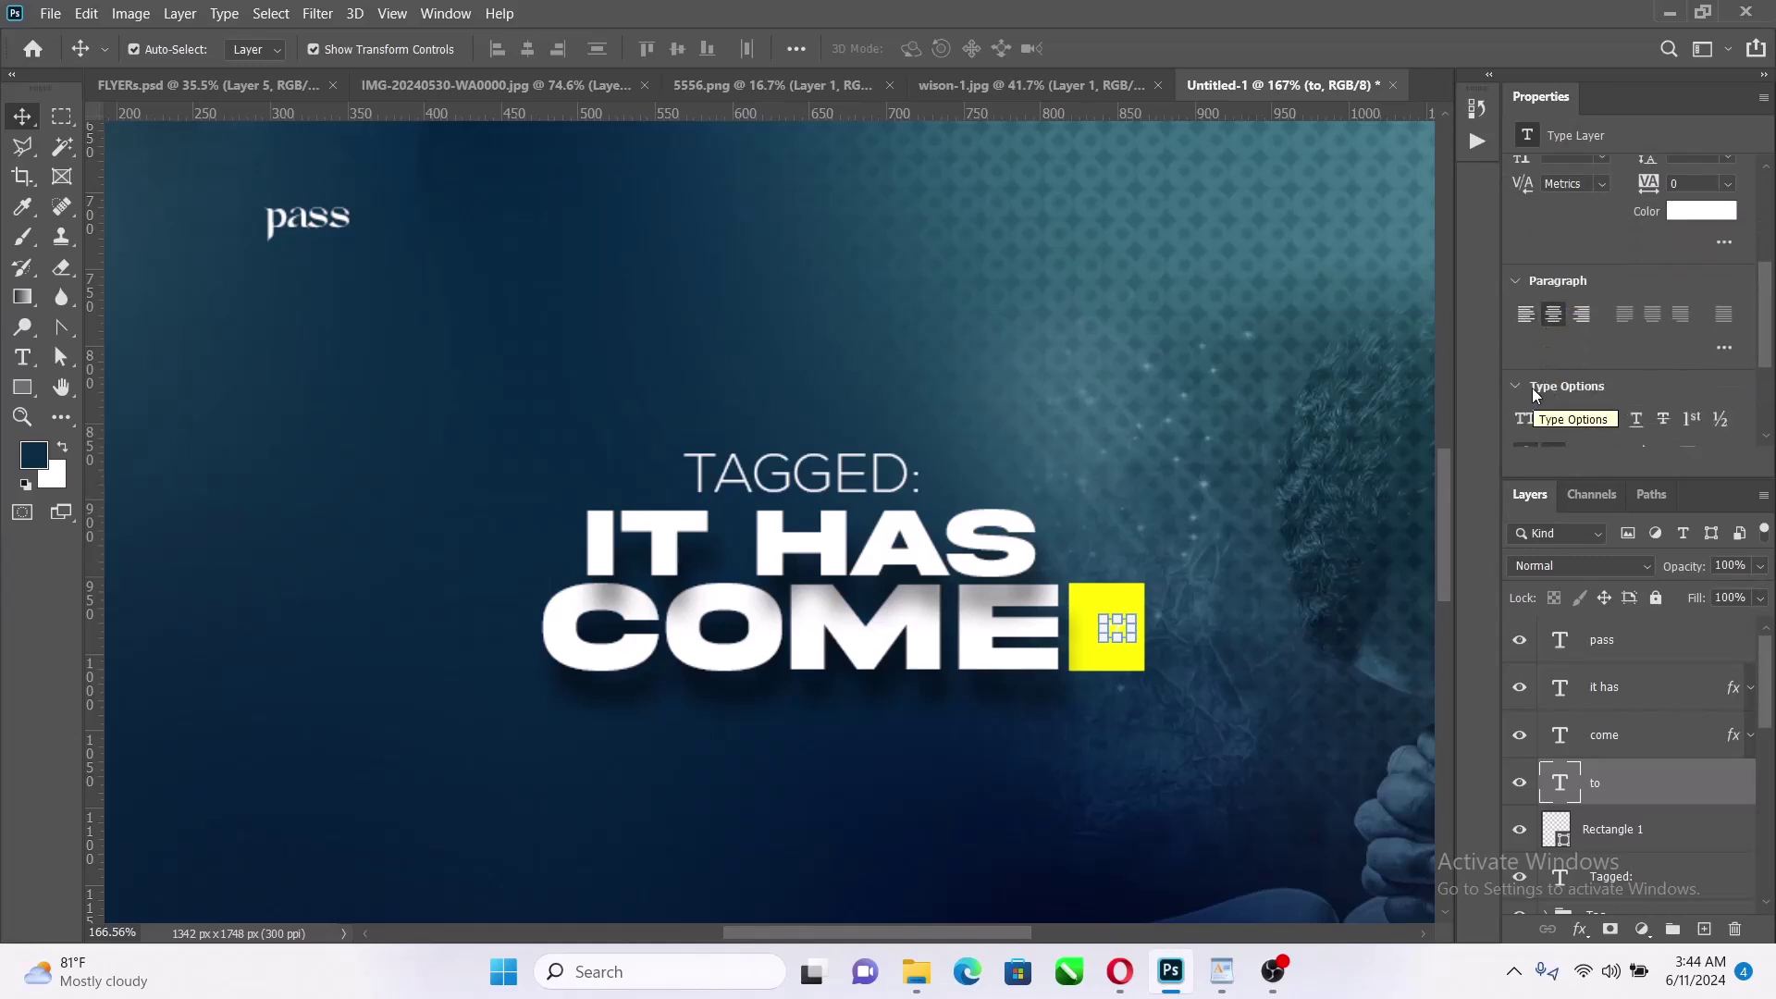
# Make the to text all caps, black, and Heavy weight
pyautogui.click(1525, 418)
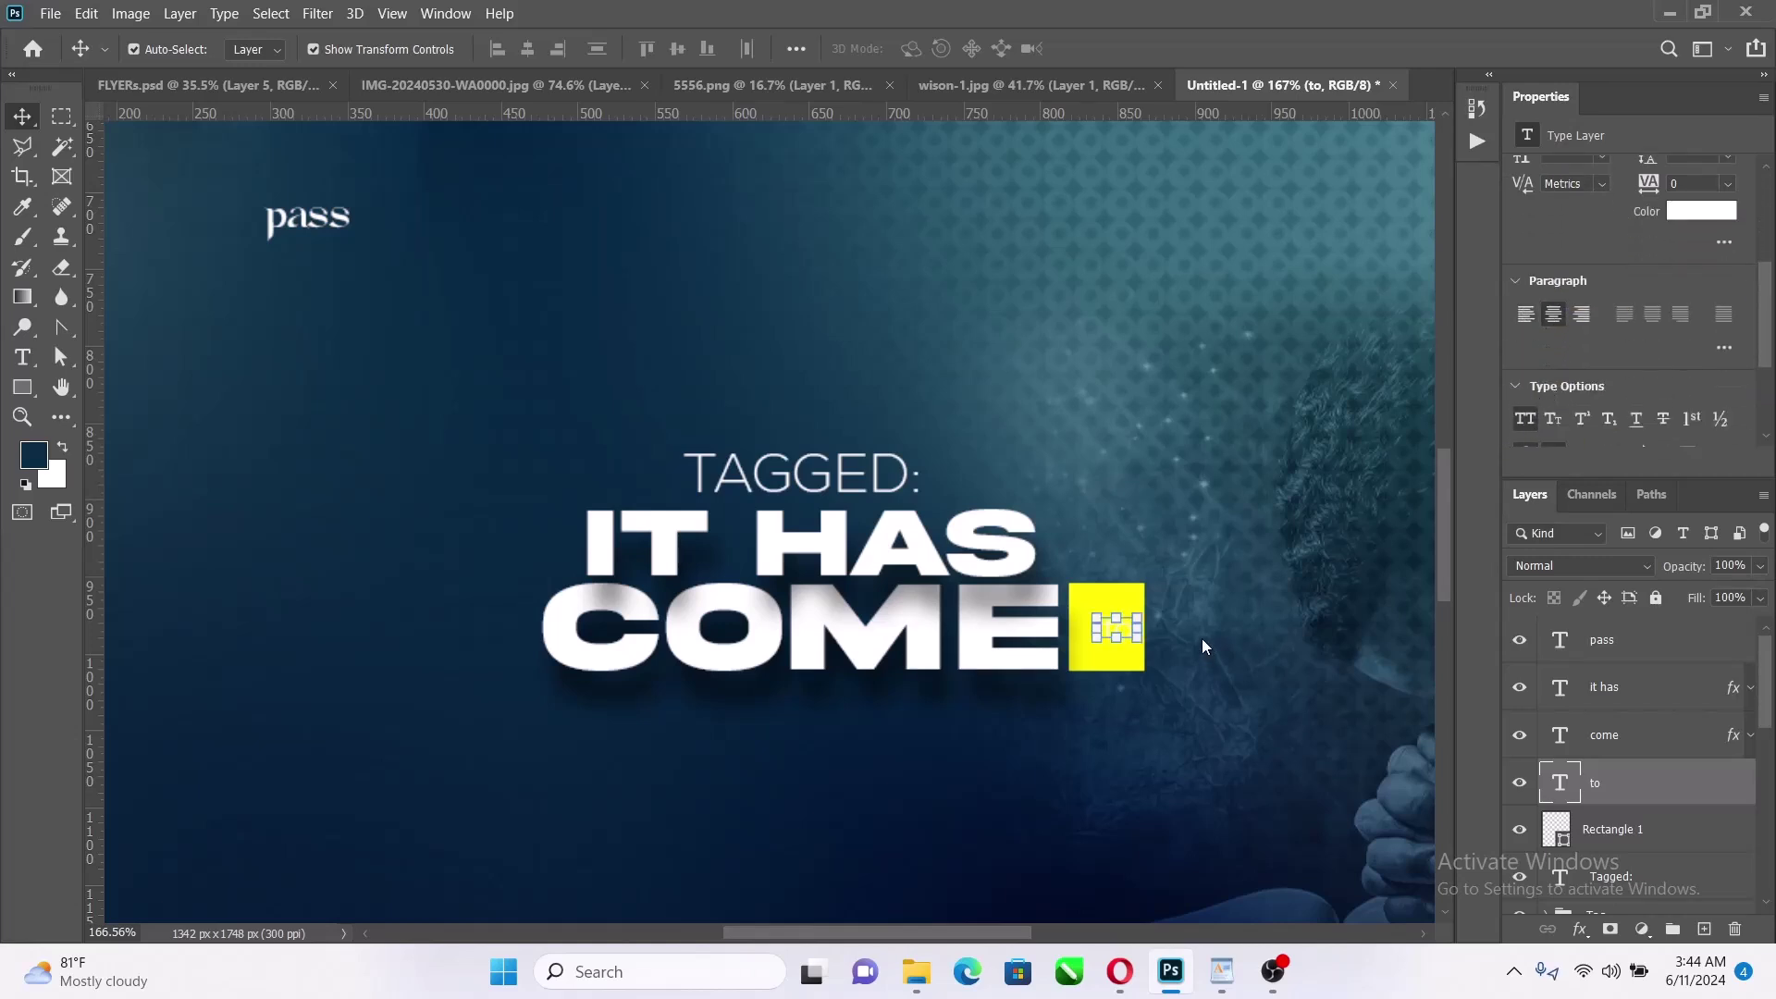
pyautogui.click(1682, 215)
pyautogui.click(1082, 621)
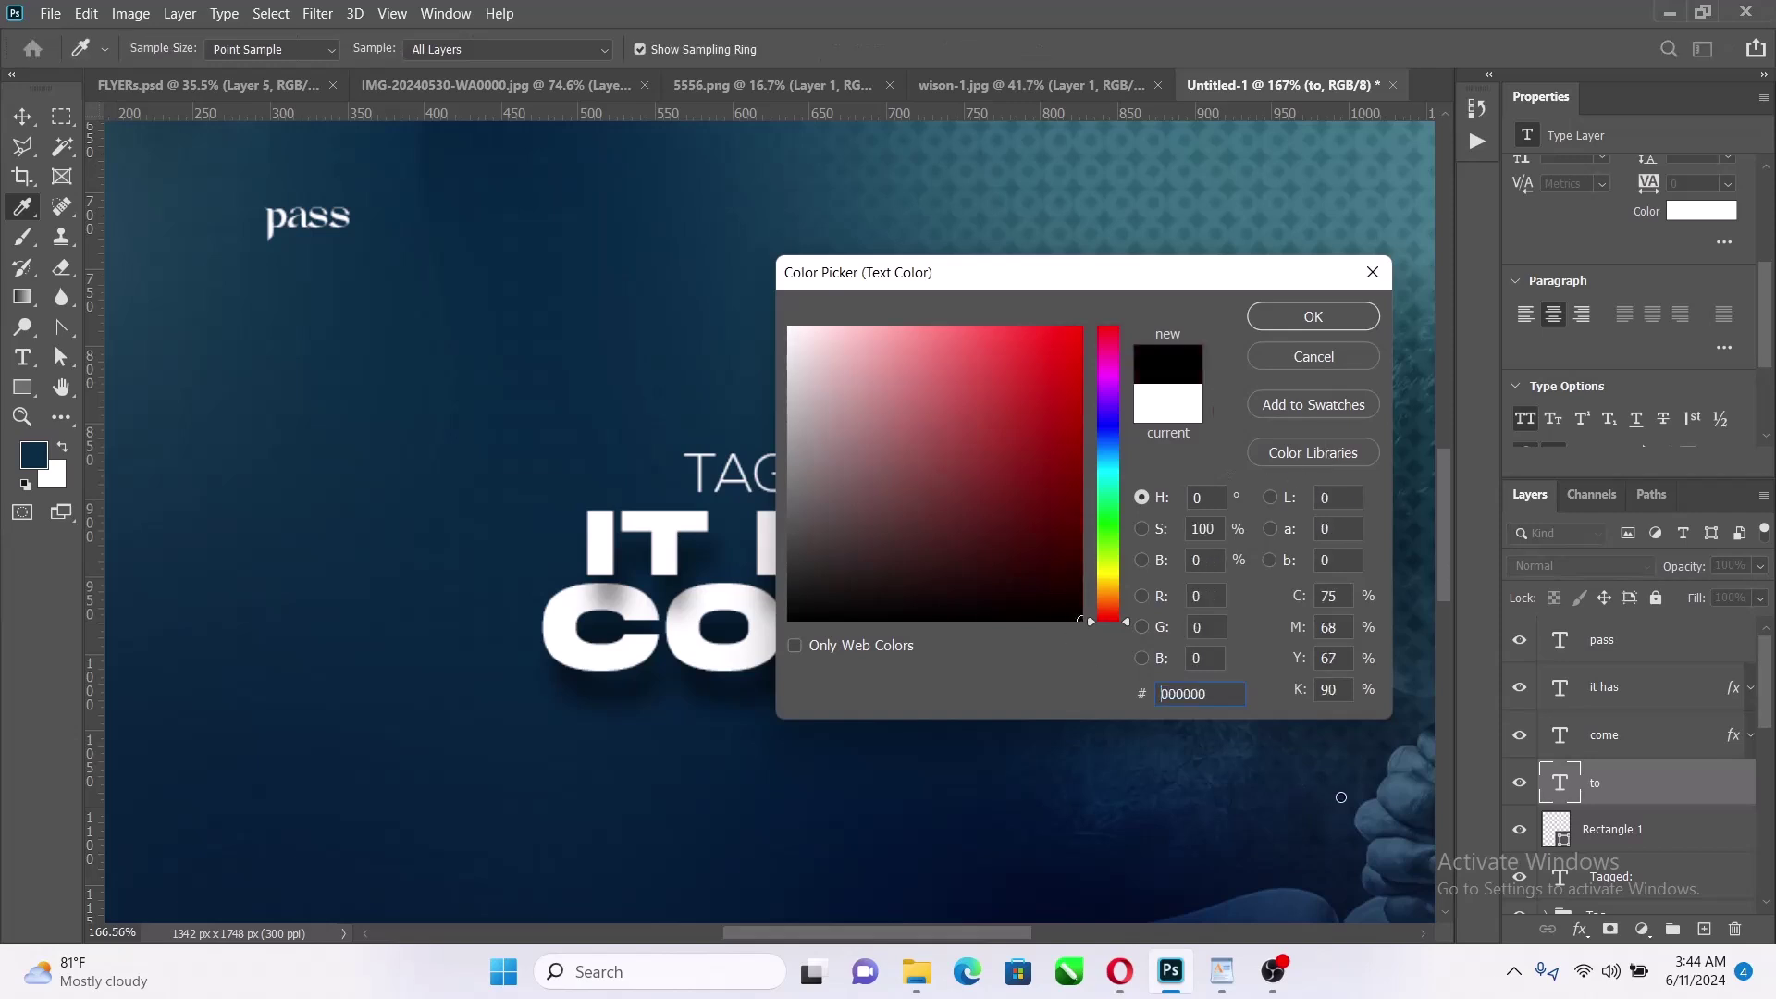
pyautogui.click(1305, 311)
pyautogui.scroll(5, 1102, 573)
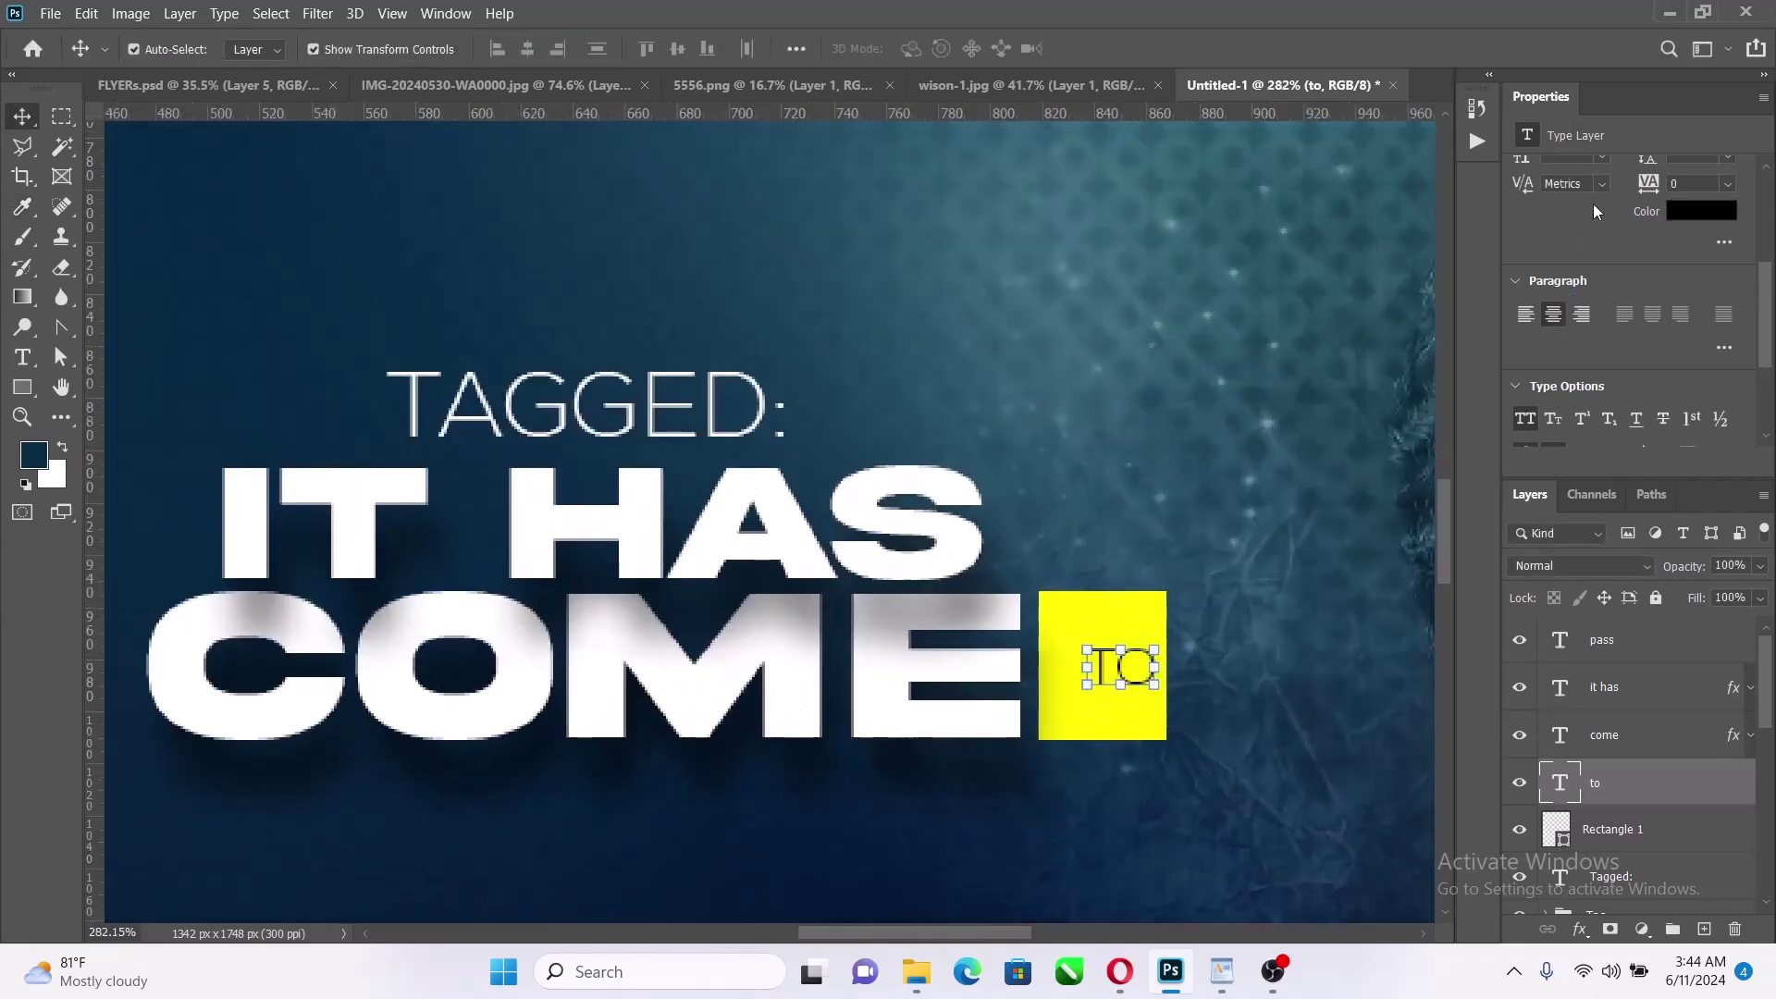
pyautogui.scroll(2, 1593, 211)
pyautogui.click(1722, 218)
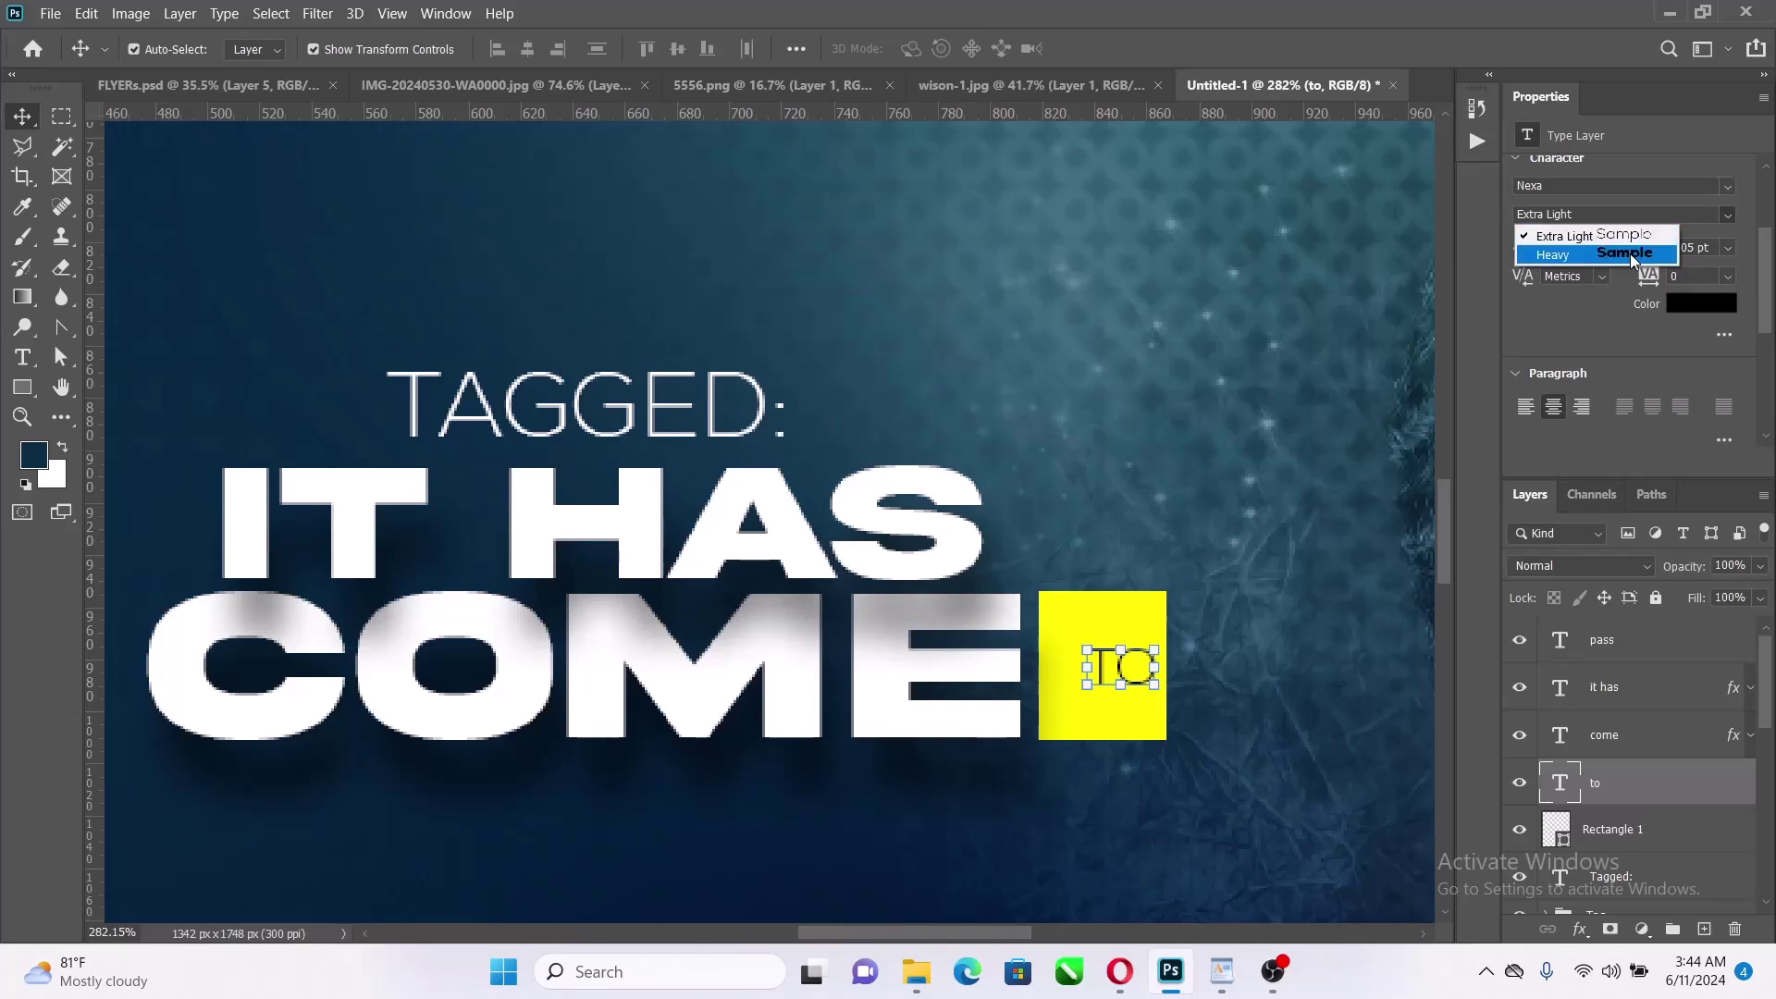
pyautogui.click(1573, 243)
# Centre TO horizontally and vertically on the yellow rectangle
pyautogui.keyDown('shift'); pyautogui.click(1138, 629); pyautogui.keyUp('shift')
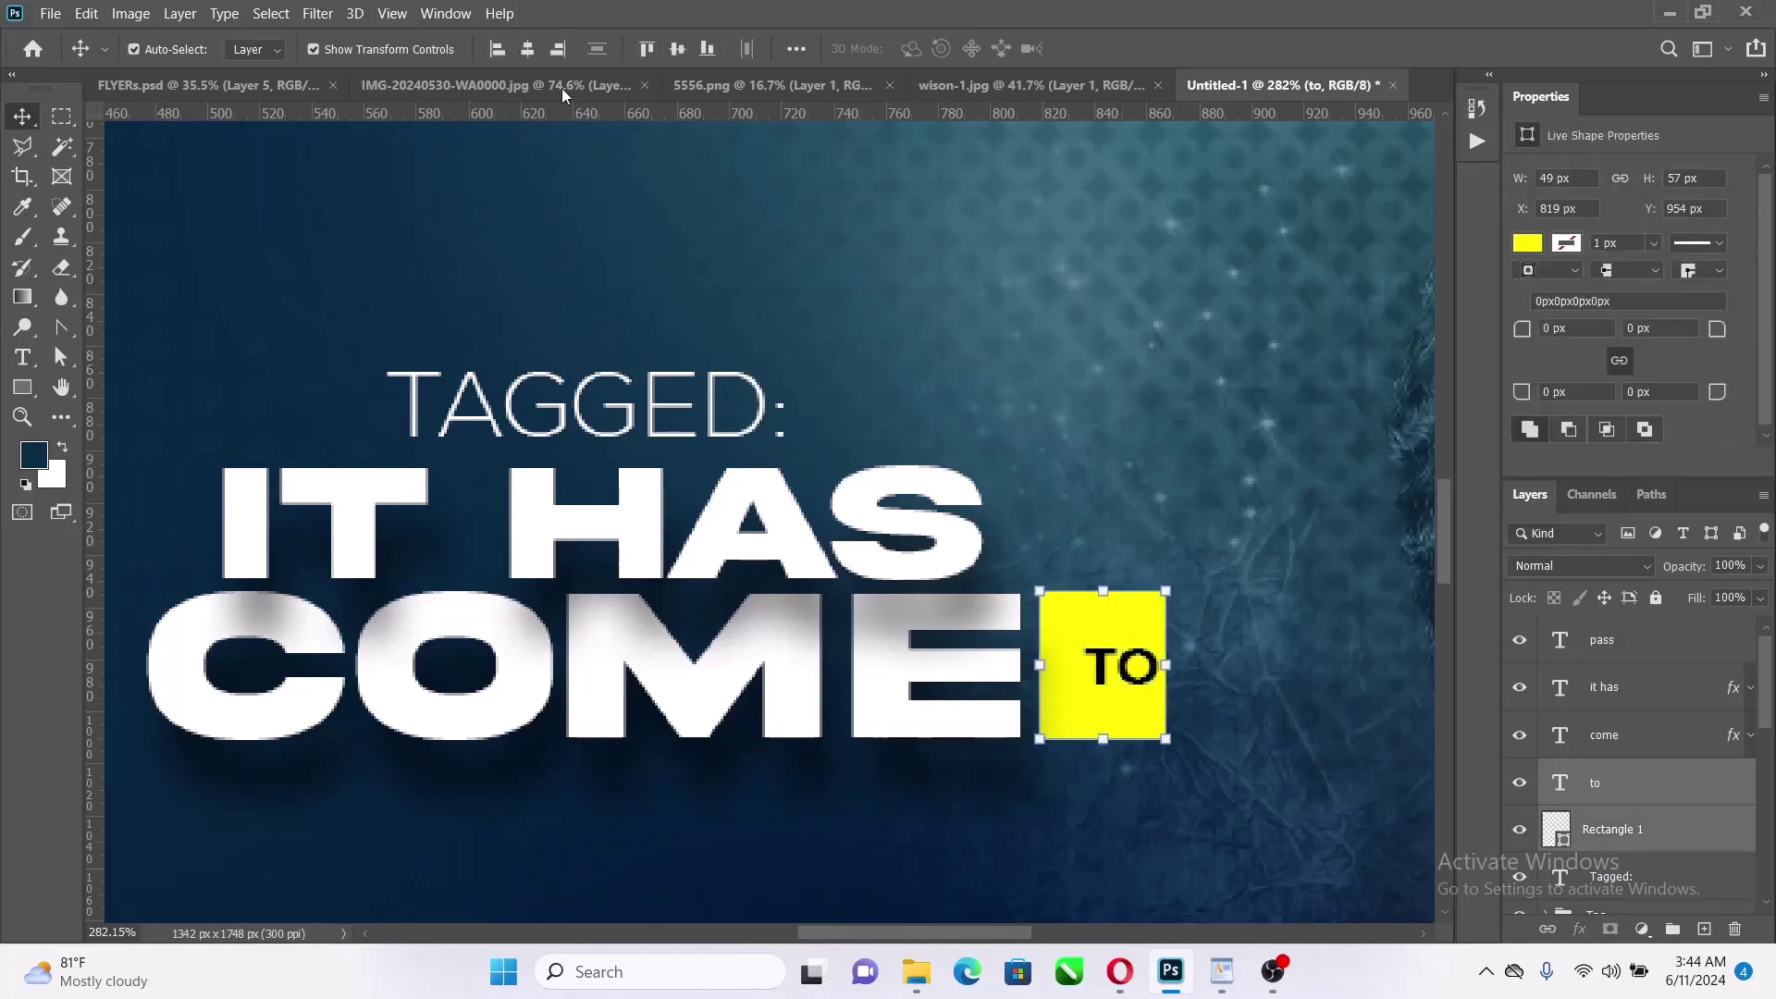
pyautogui.click(526, 51)
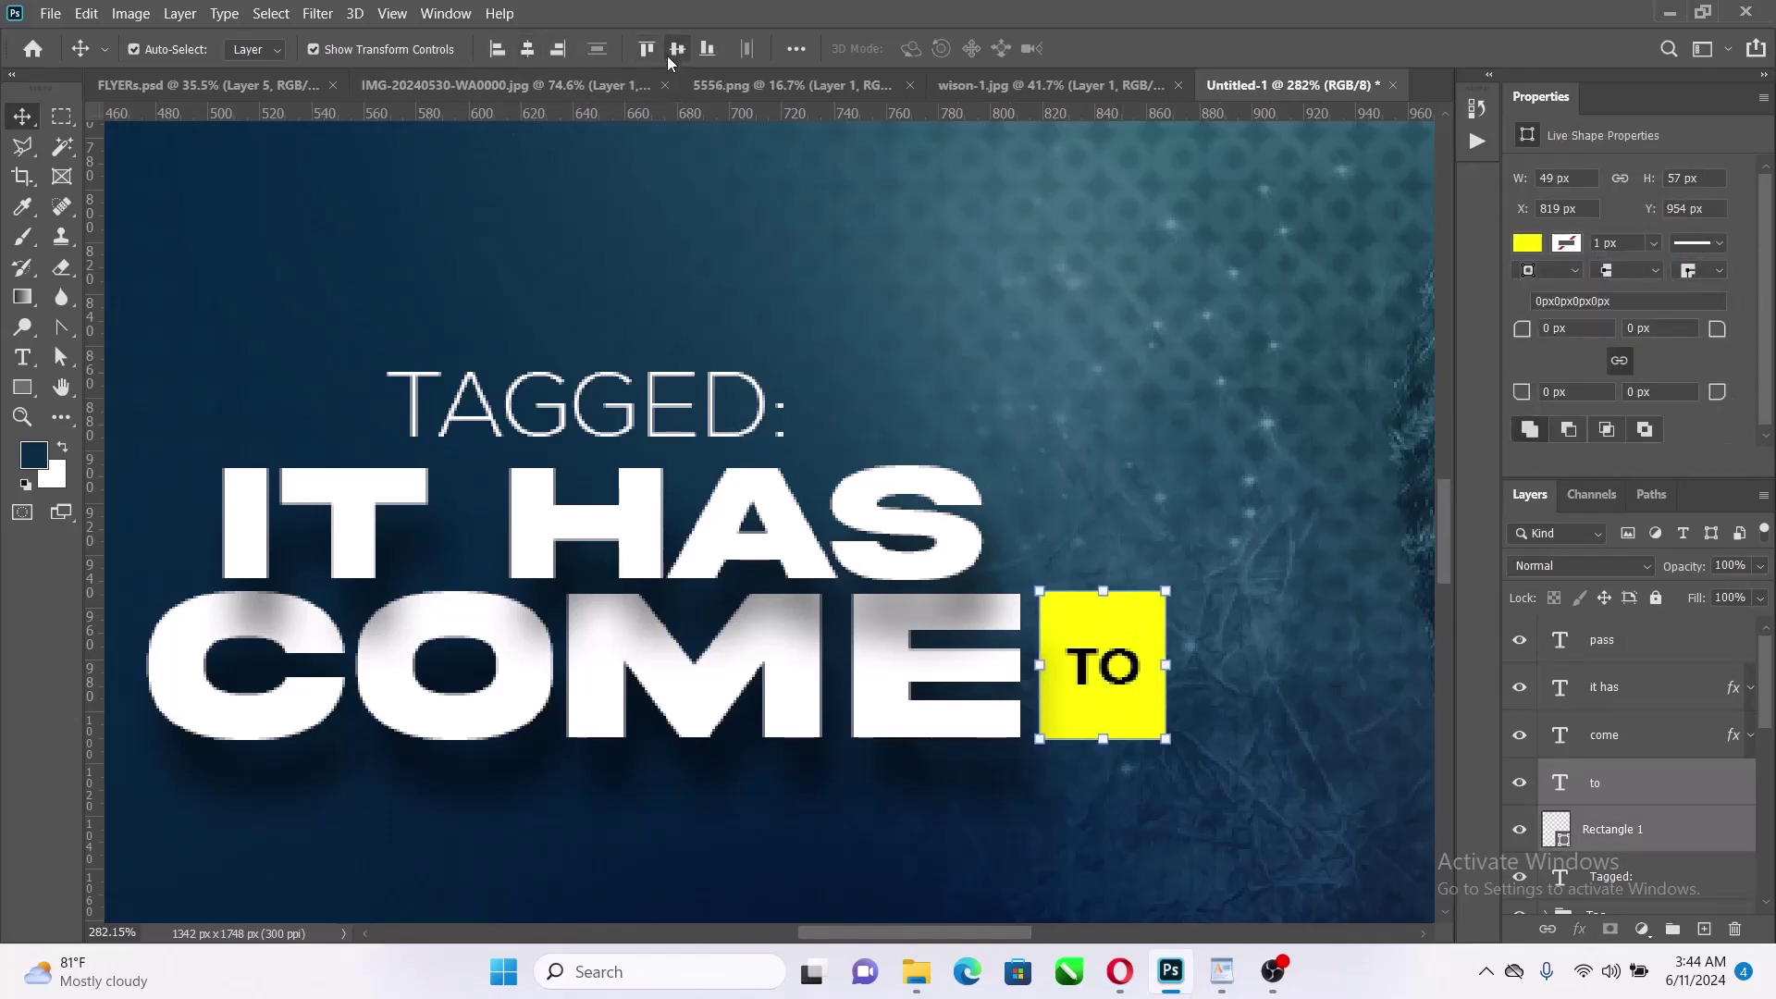
pyautogui.click(677, 49)
pyautogui.scroll(-5, 915, 560)
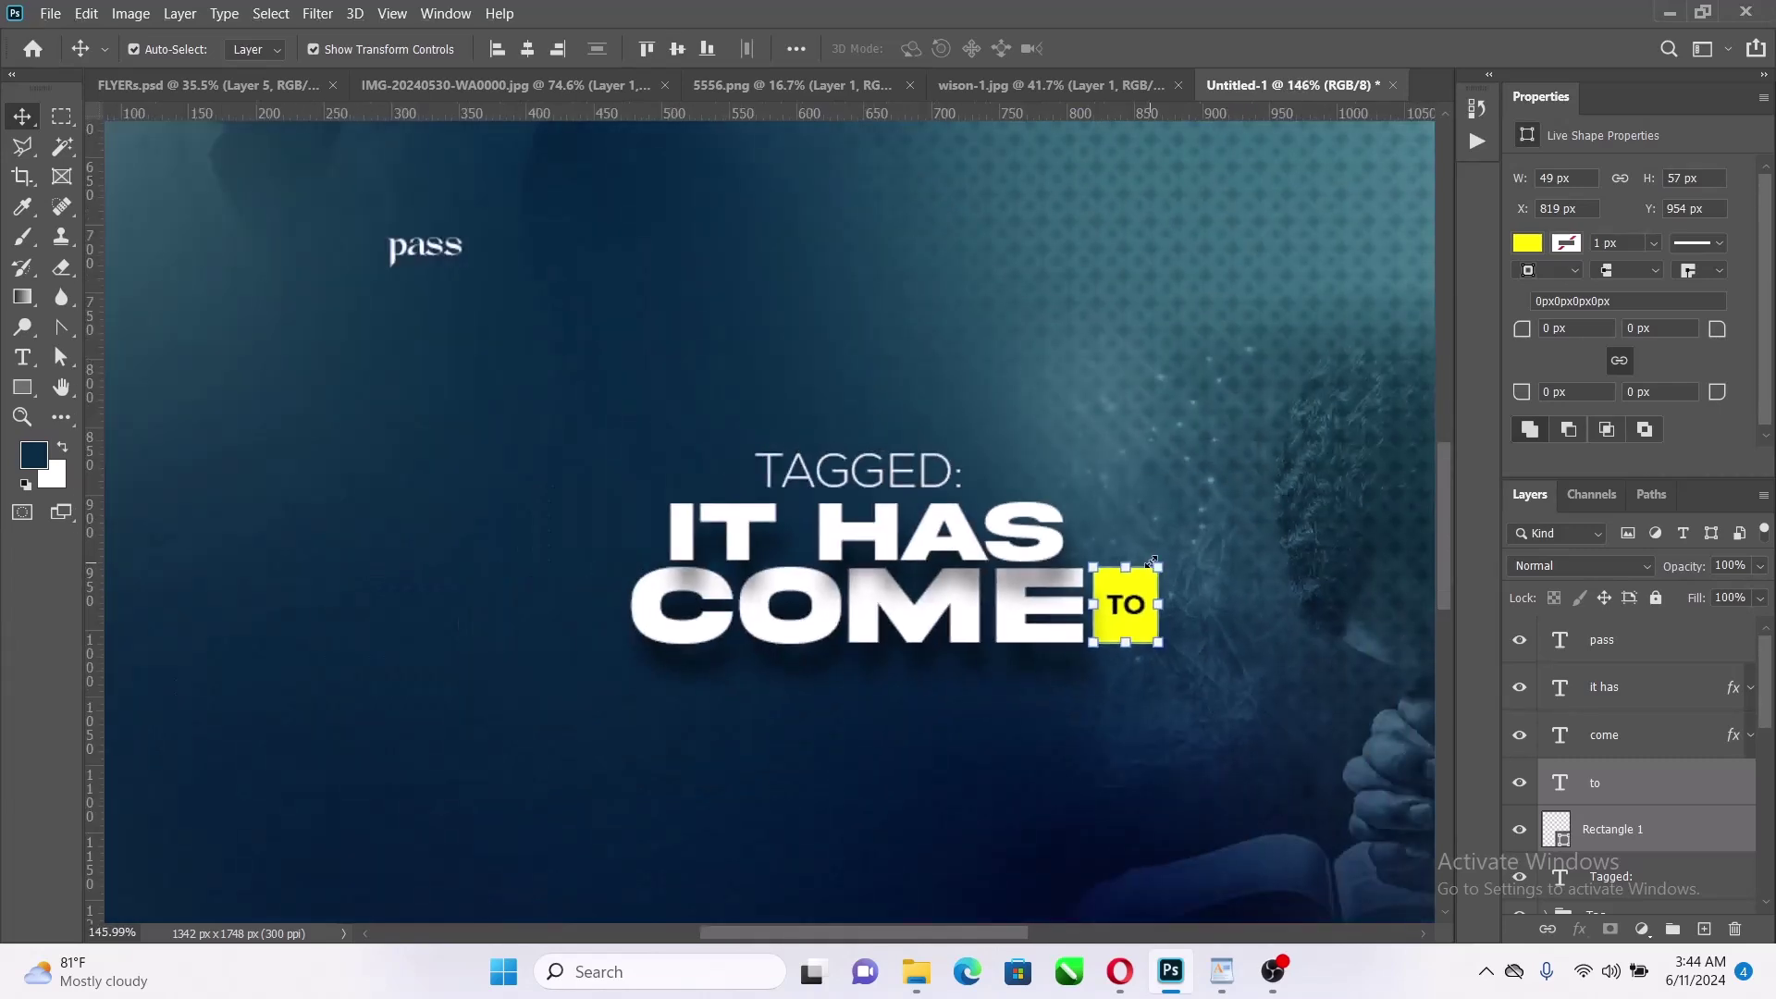
# Set pass in Akira Expanded, enlarge it about sixfold, and fit it under COME TO
pyautogui.click(550, 305)
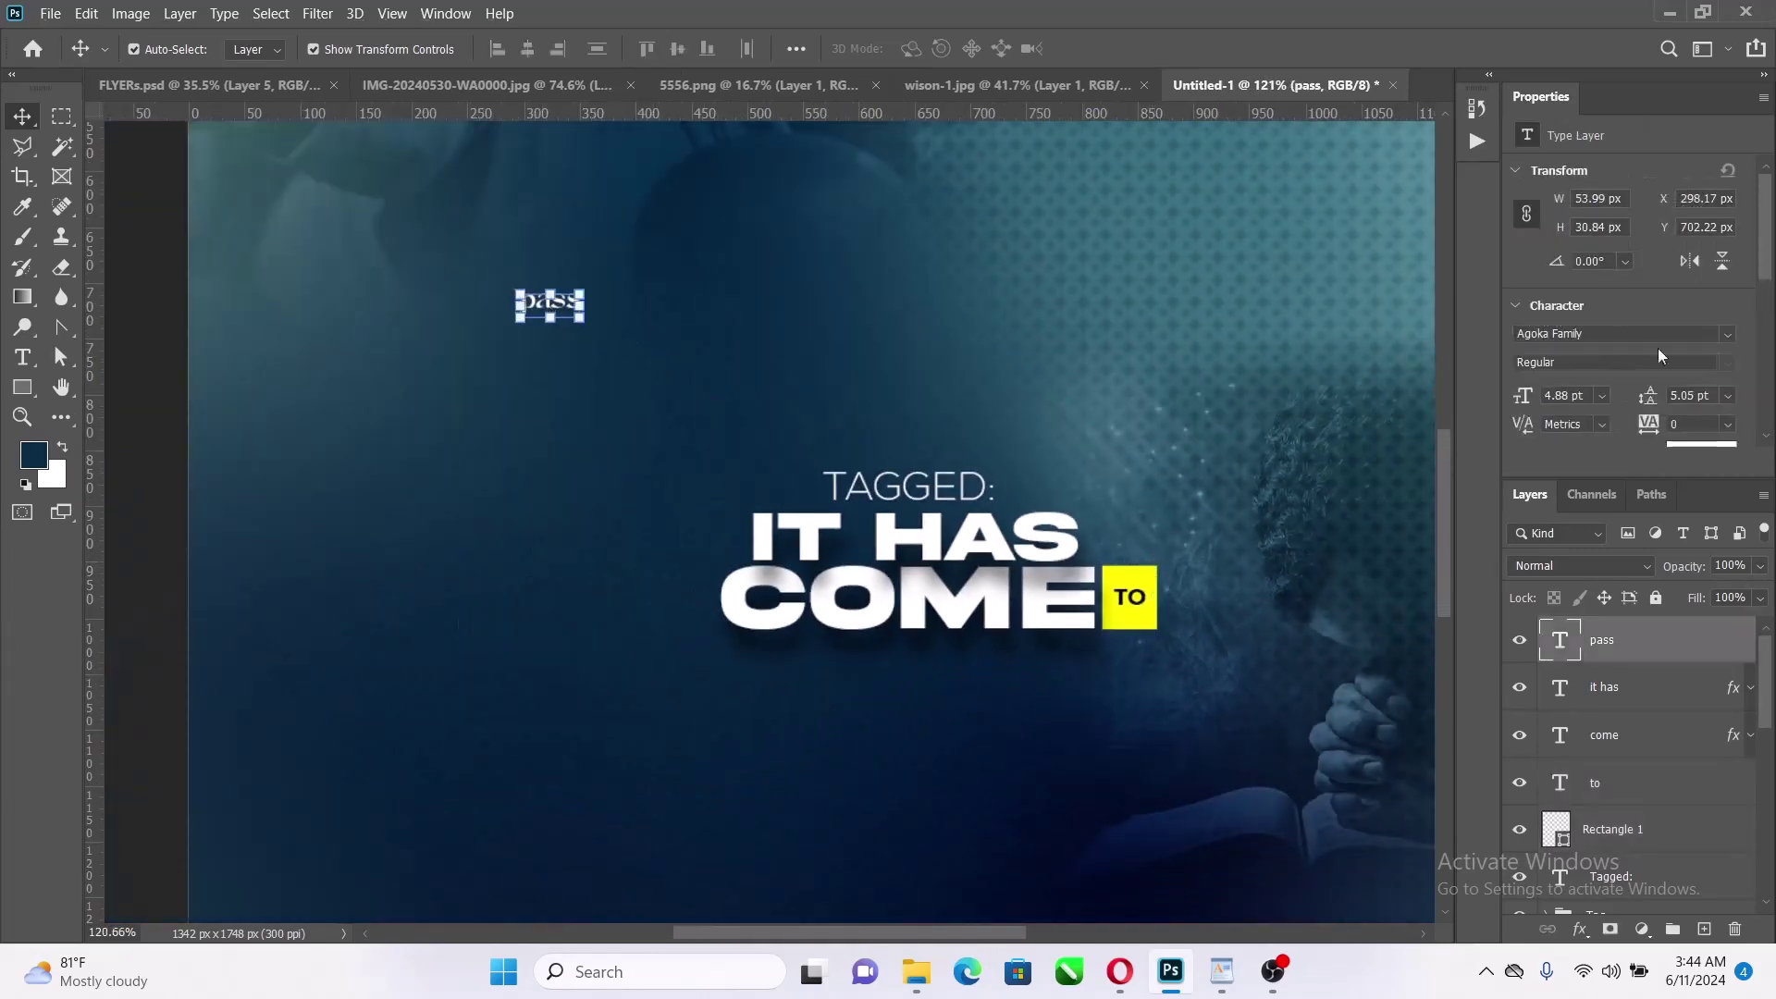
pyautogui.click(1725, 336)
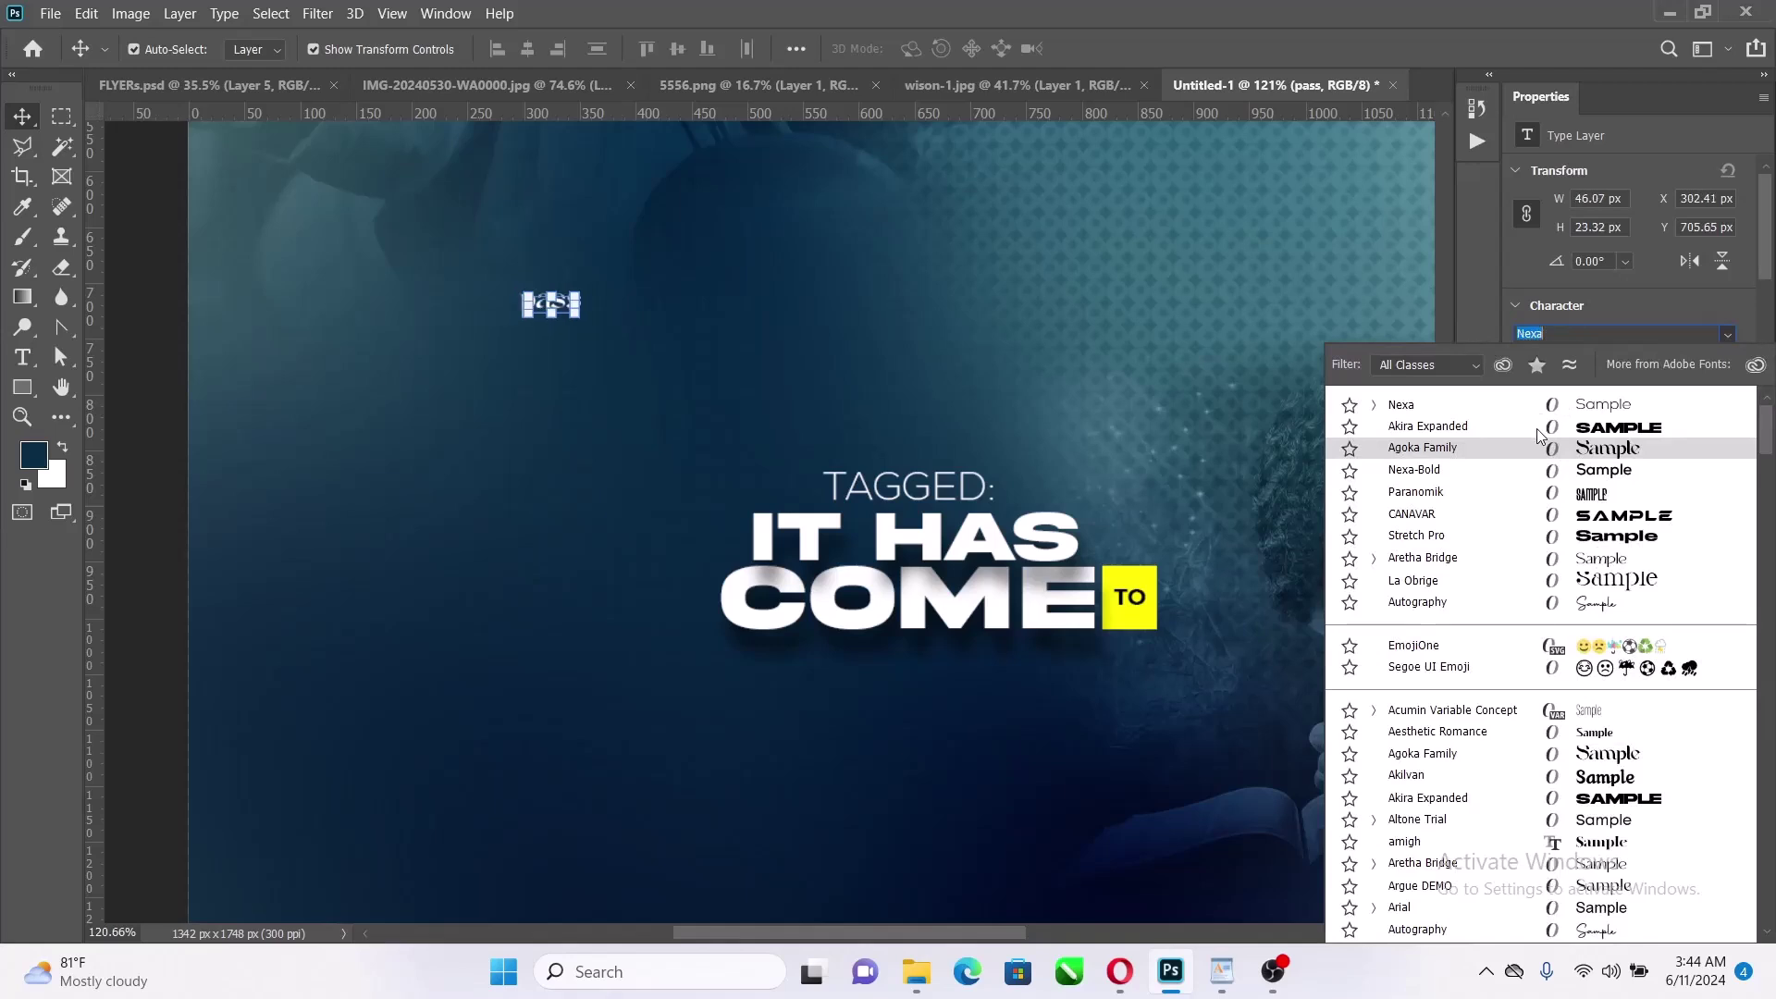
pyautogui.click(1551, 427)
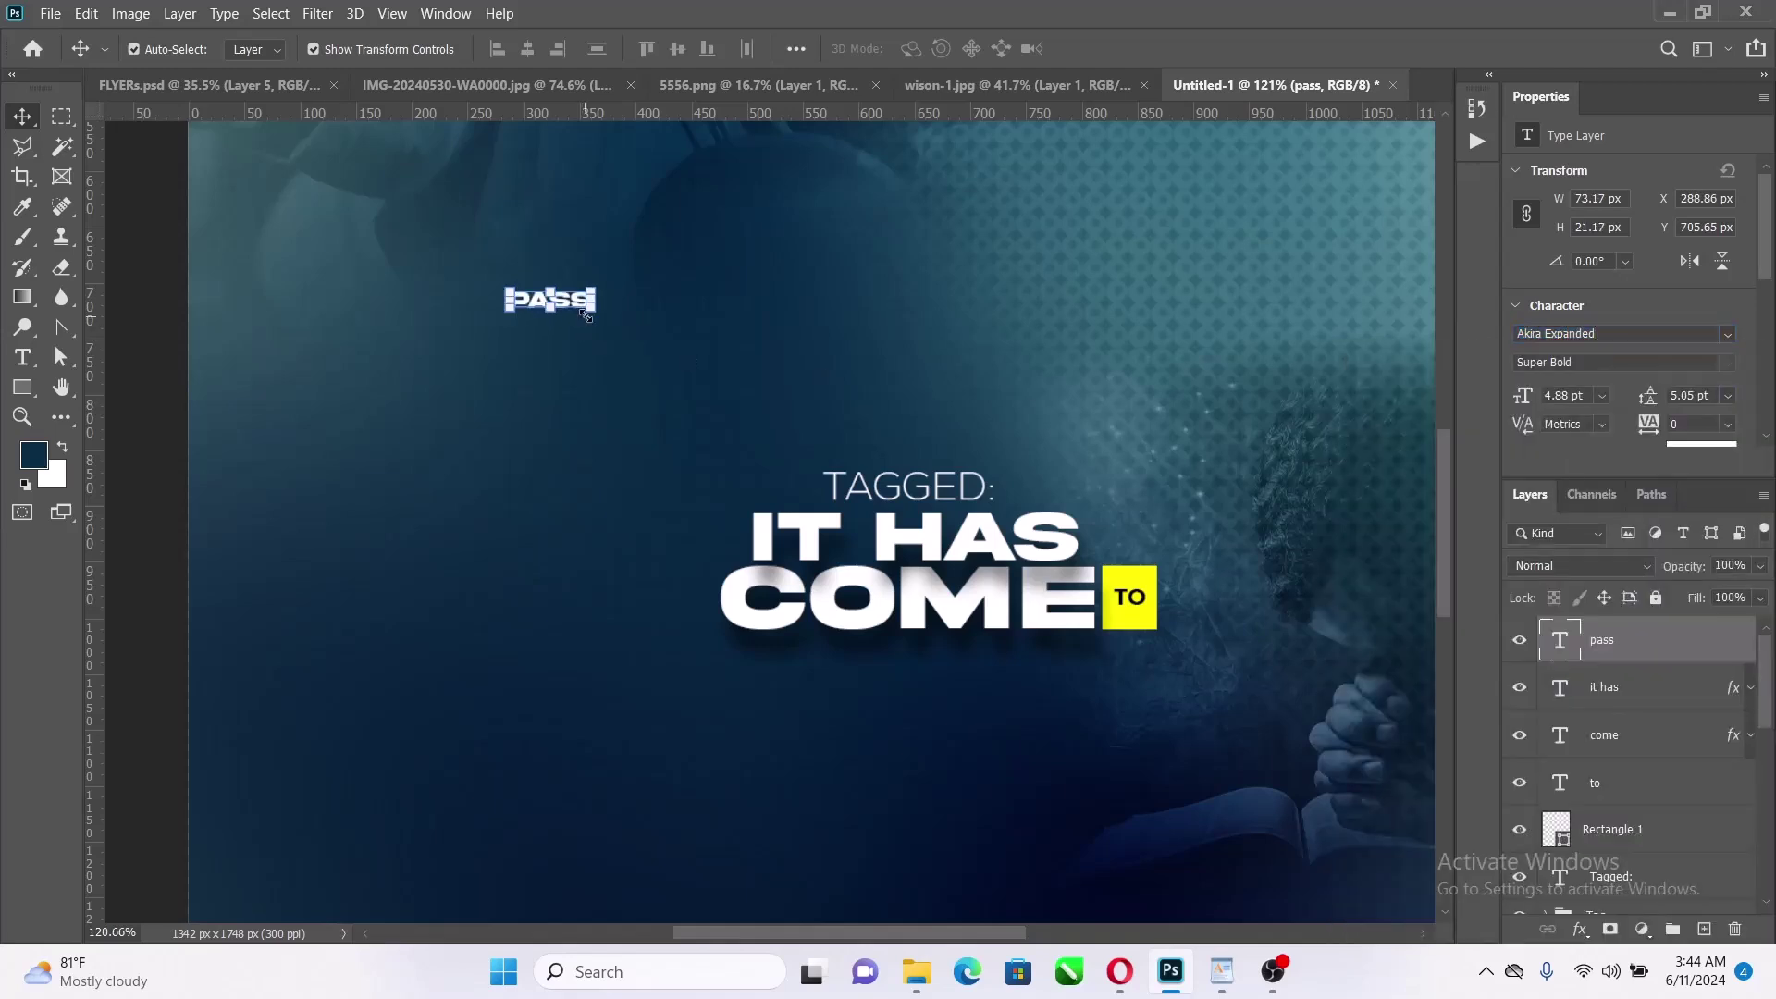
pyautogui.hotkey('ctrl', 't')
pyautogui.moveTo(863, 516); pyautogui.dragTo(1004, 433)
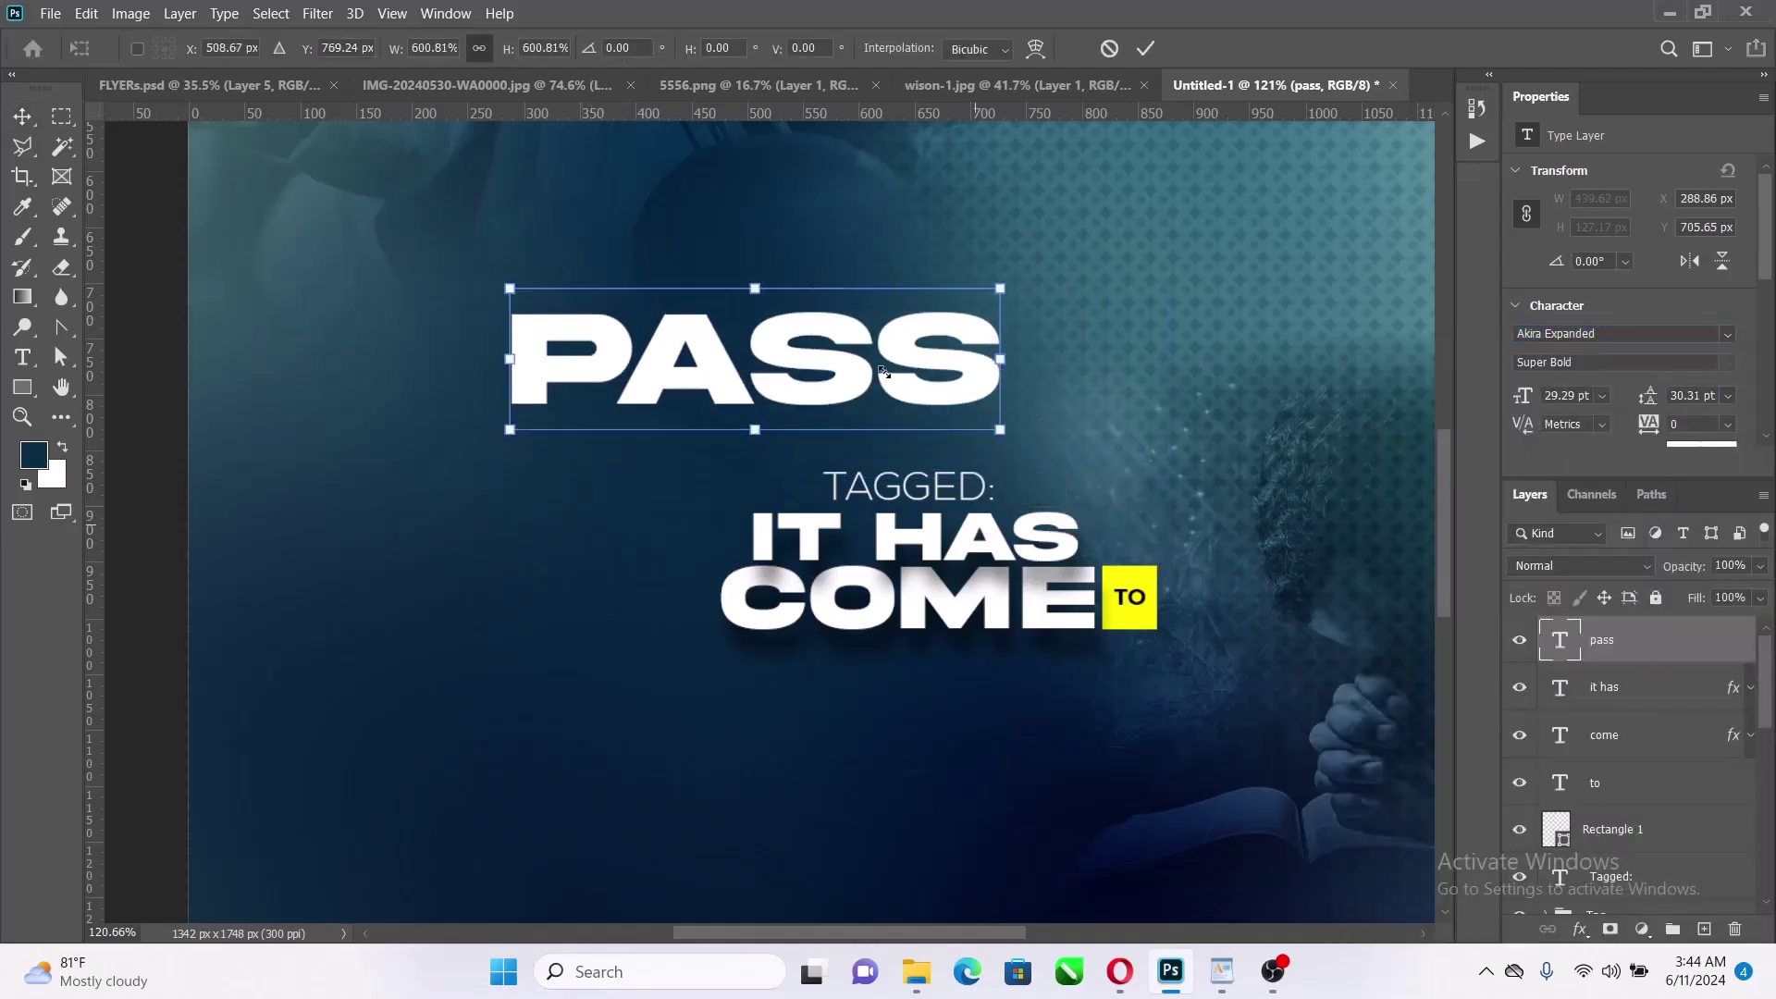
pyautogui.moveTo(906, 400); pyautogui.dragTo(1069, 694)
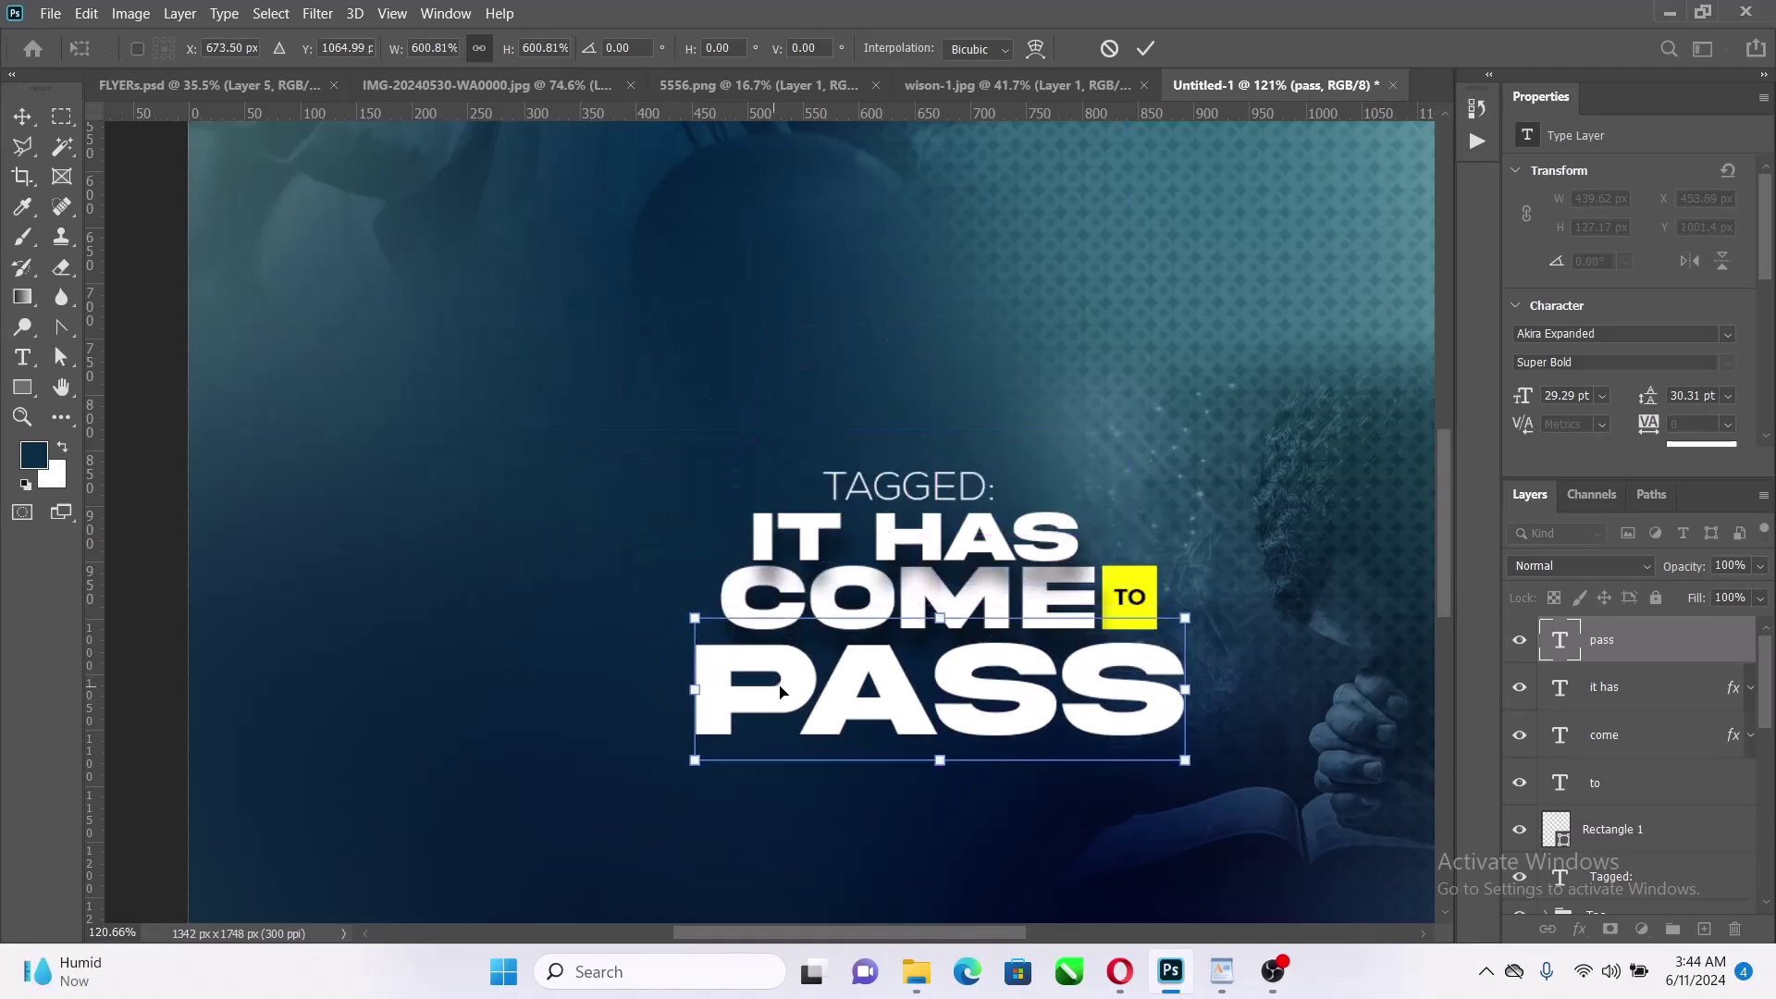
pyautogui.moveTo(695, 692); pyautogui.dragTo(723, 686)
pyautogui.moveTo(1190, 684); pyautogui.dragTo(1120, 631)
pyautogui.click(1144, 49)
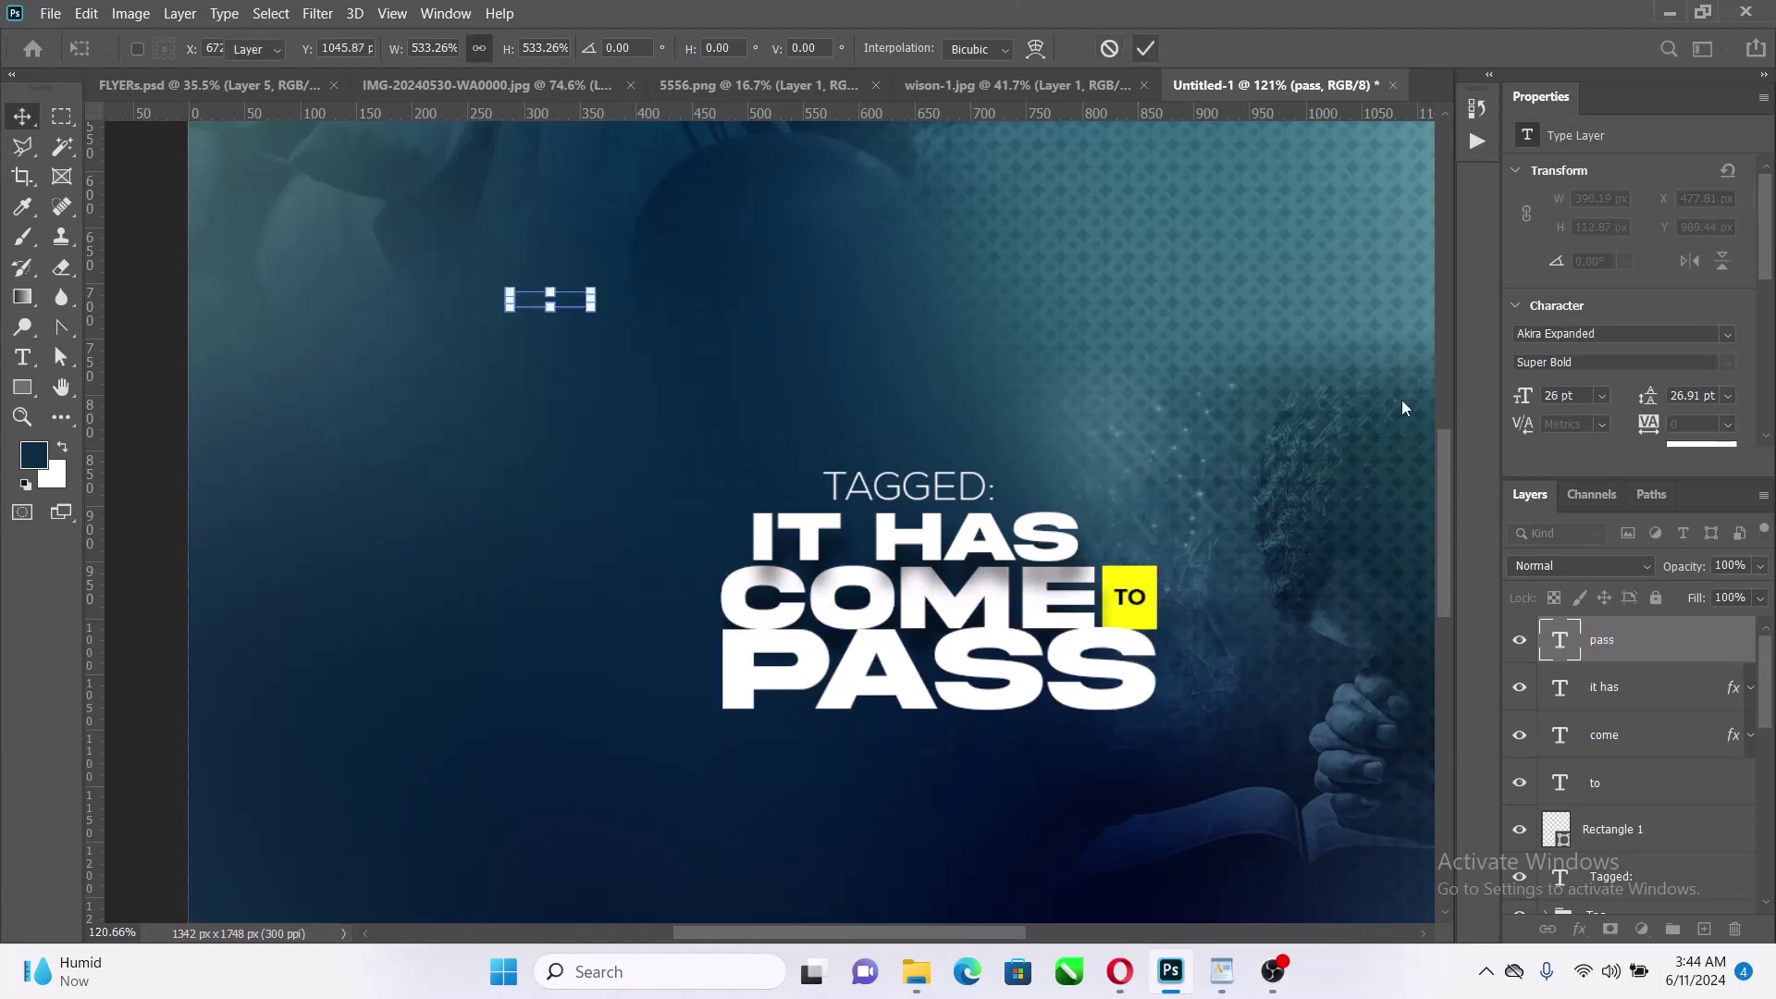
# Move the pass layer below Rectangle 1 and nudge PASS slightly lower
pyautogui.moveTo(1682, 641); pyautogui.dragTo(1670, 841)
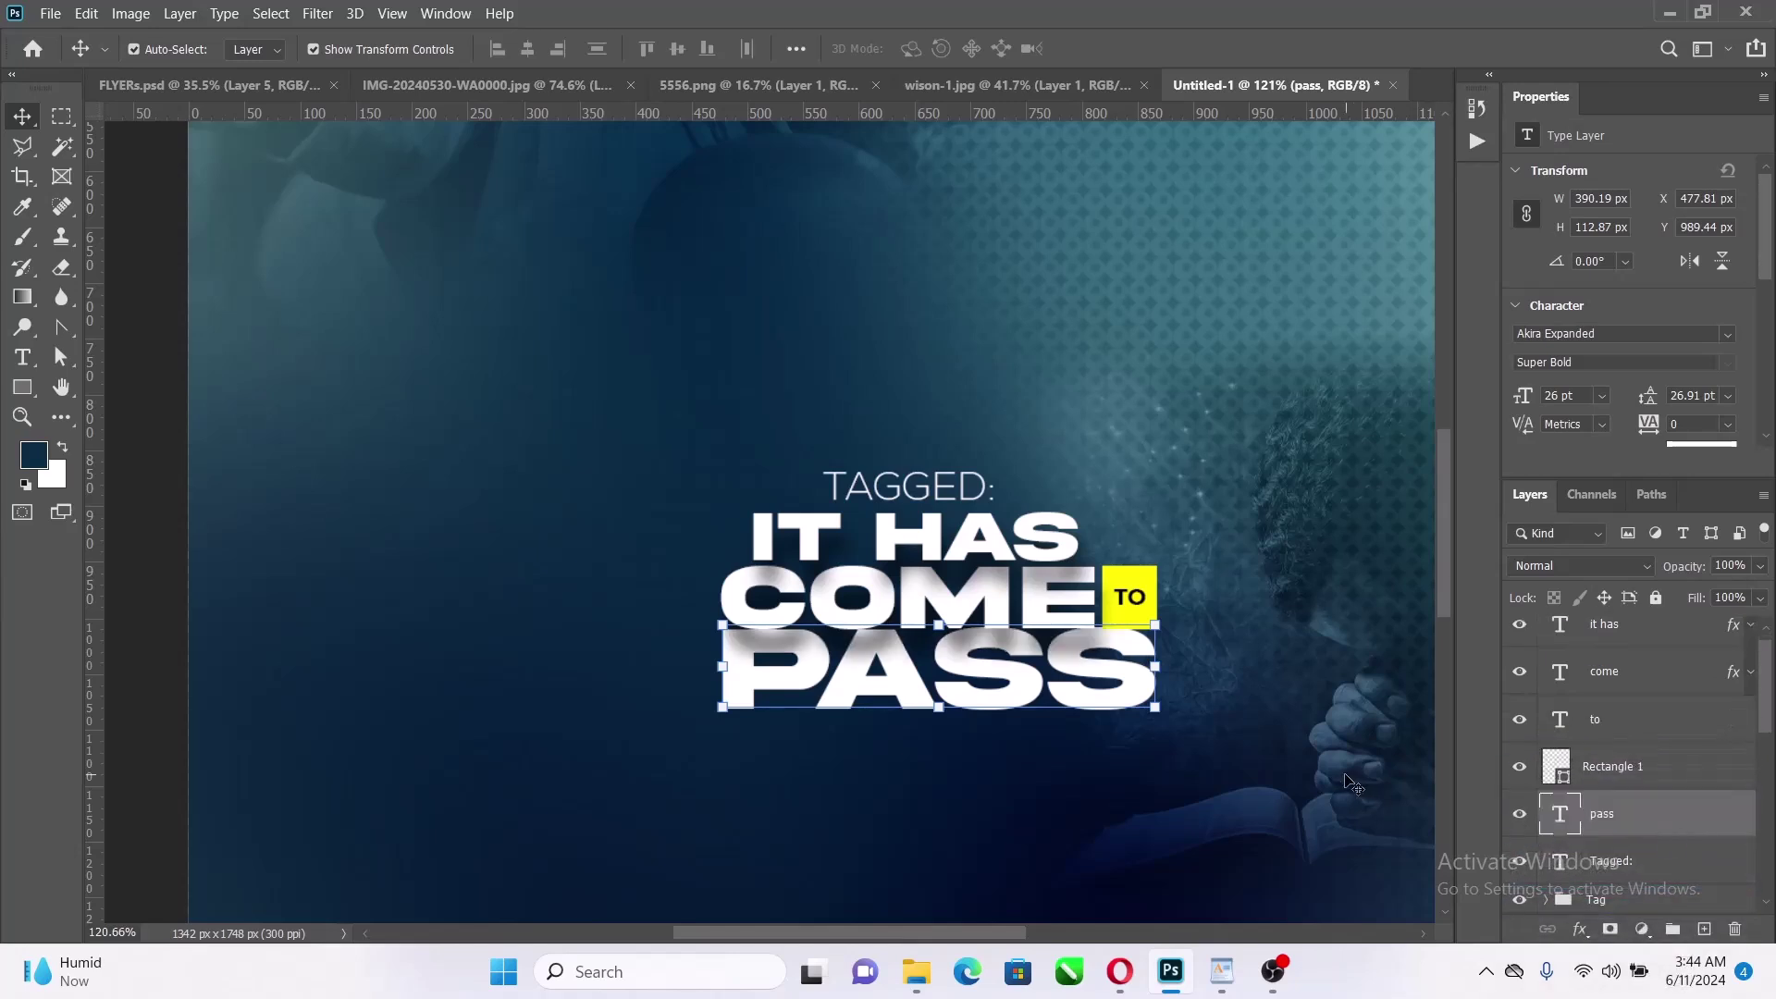
pyautogui.scroll(2, 1159, 755)
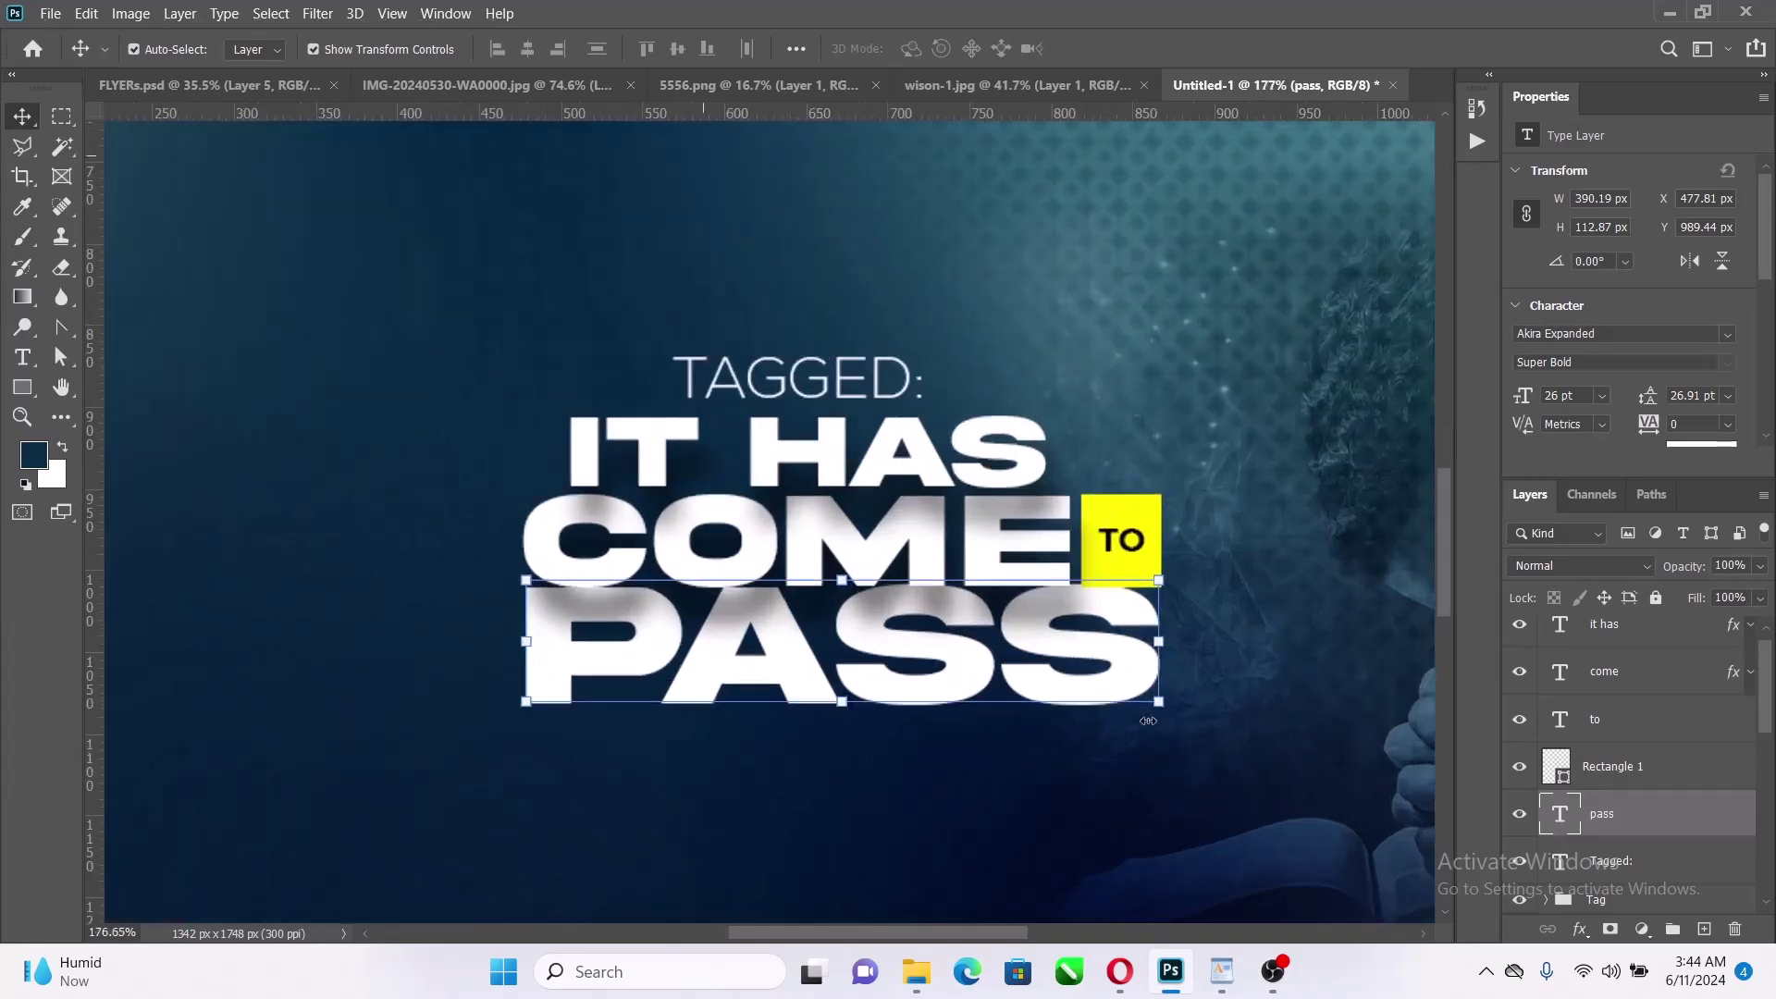
pyautogui.moveTo(1075, 695); pyautogui.dragTo(1074, 706)
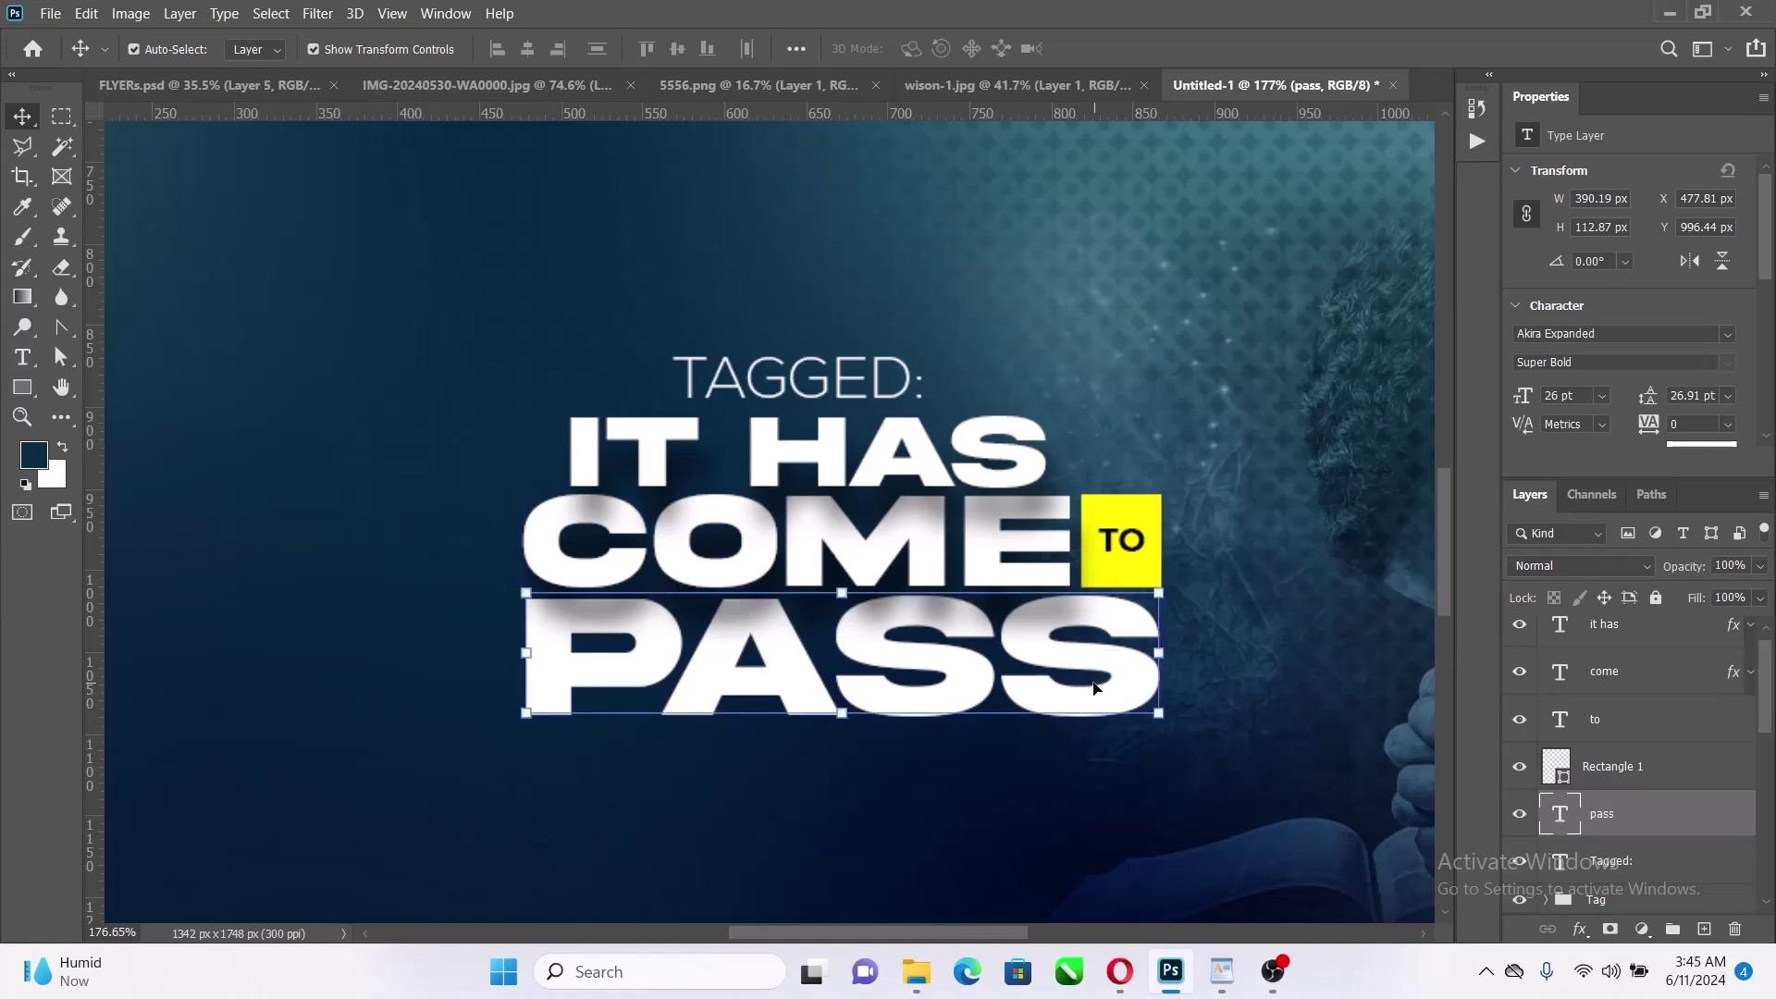
pyautogui.scroll(3, 1163, 534)
pyautogui.click(1103, 546)
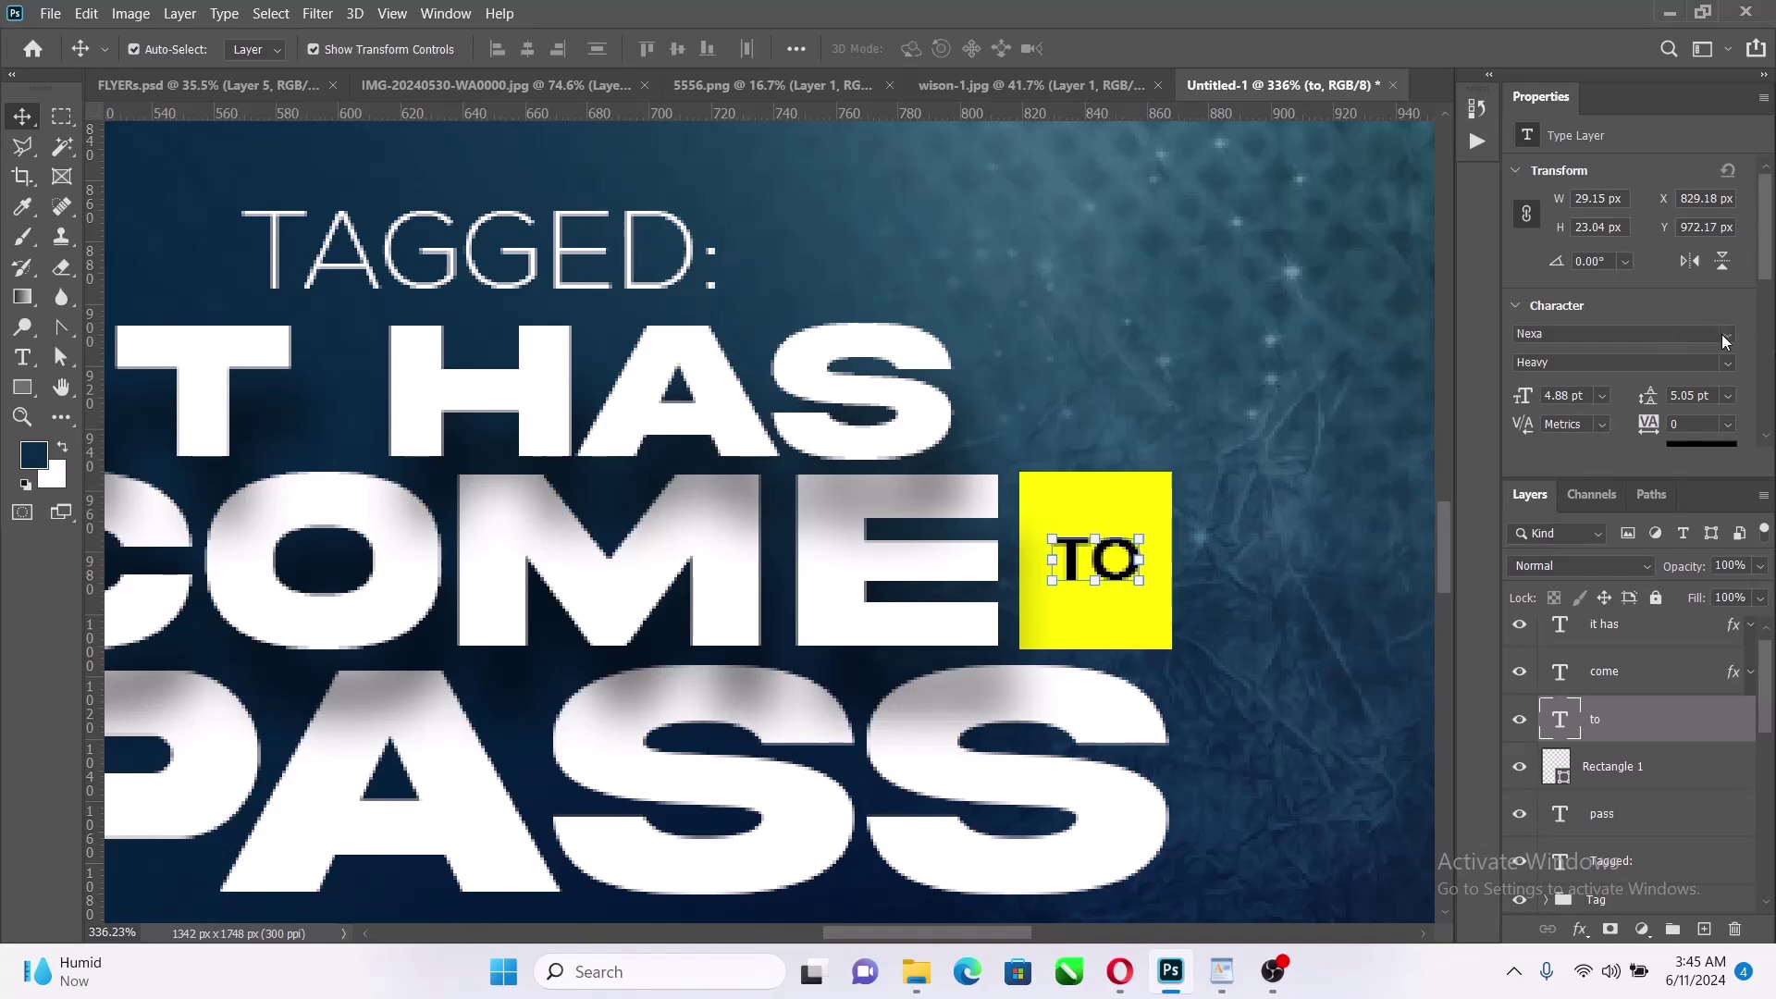
# Set TO in Akira Expanded and fit the whole poster on screen
pyautogui.click(1725, 338)
pyautogui.click(1596, 408)
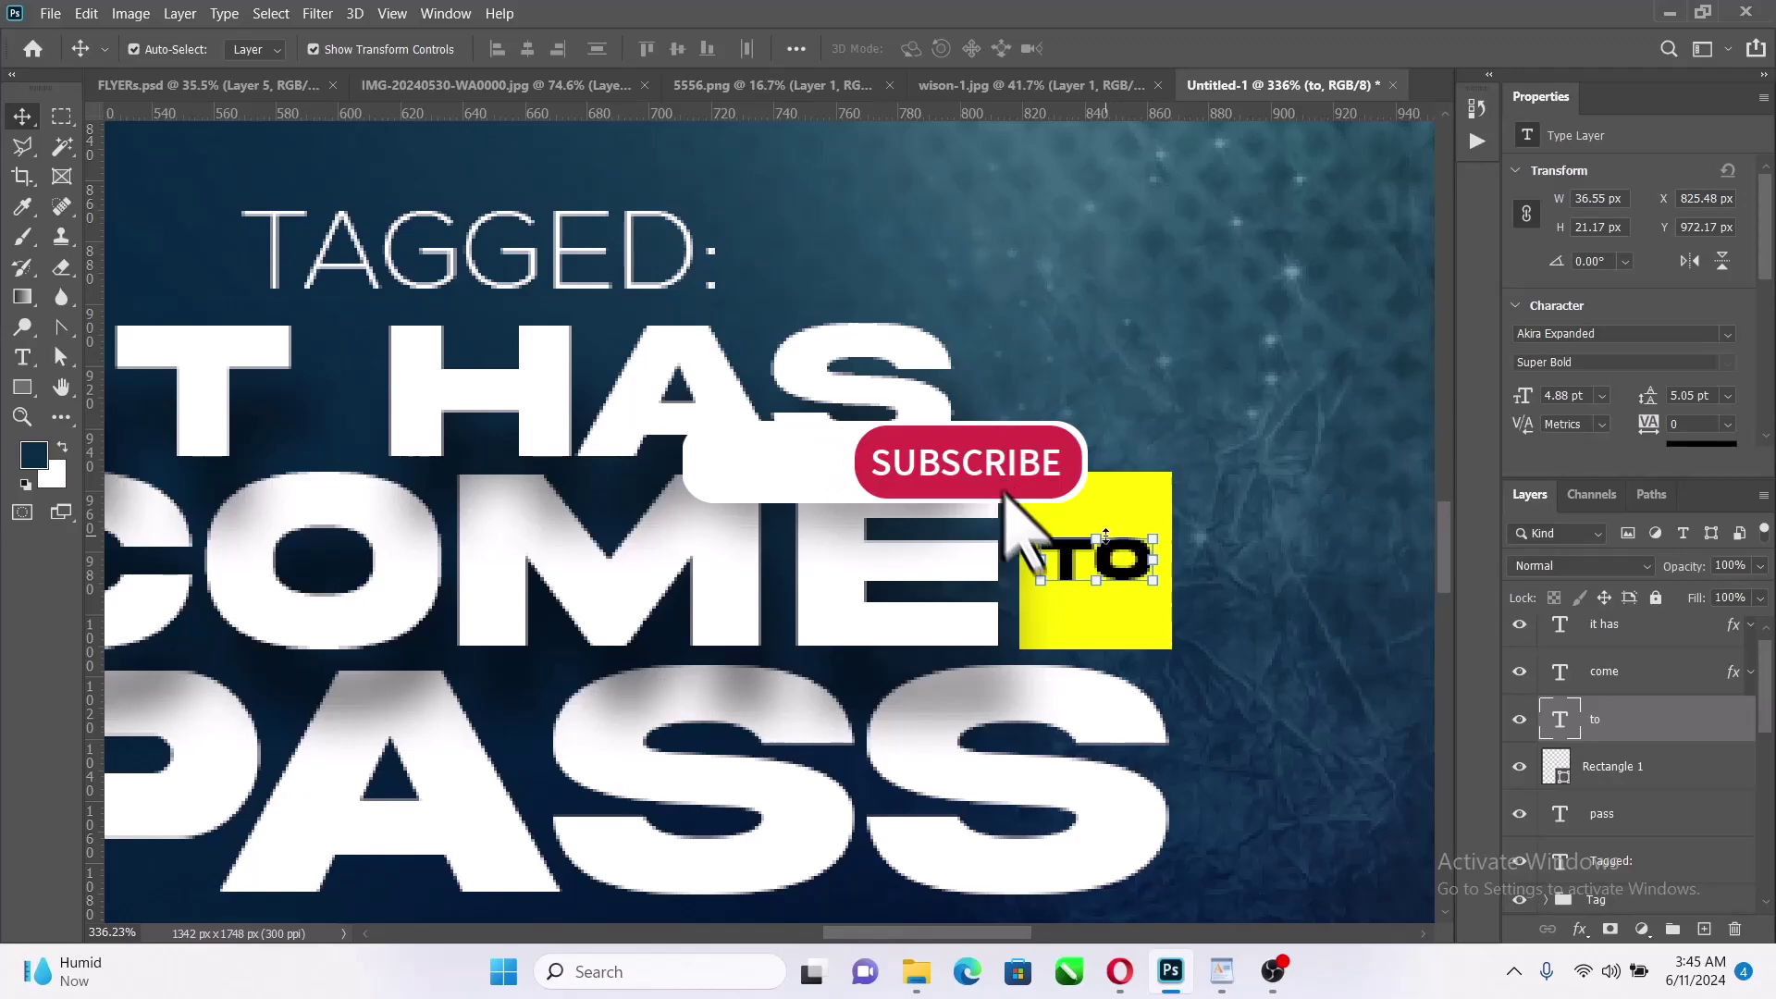
pyautogui.scroll(-7, 1119, 507)
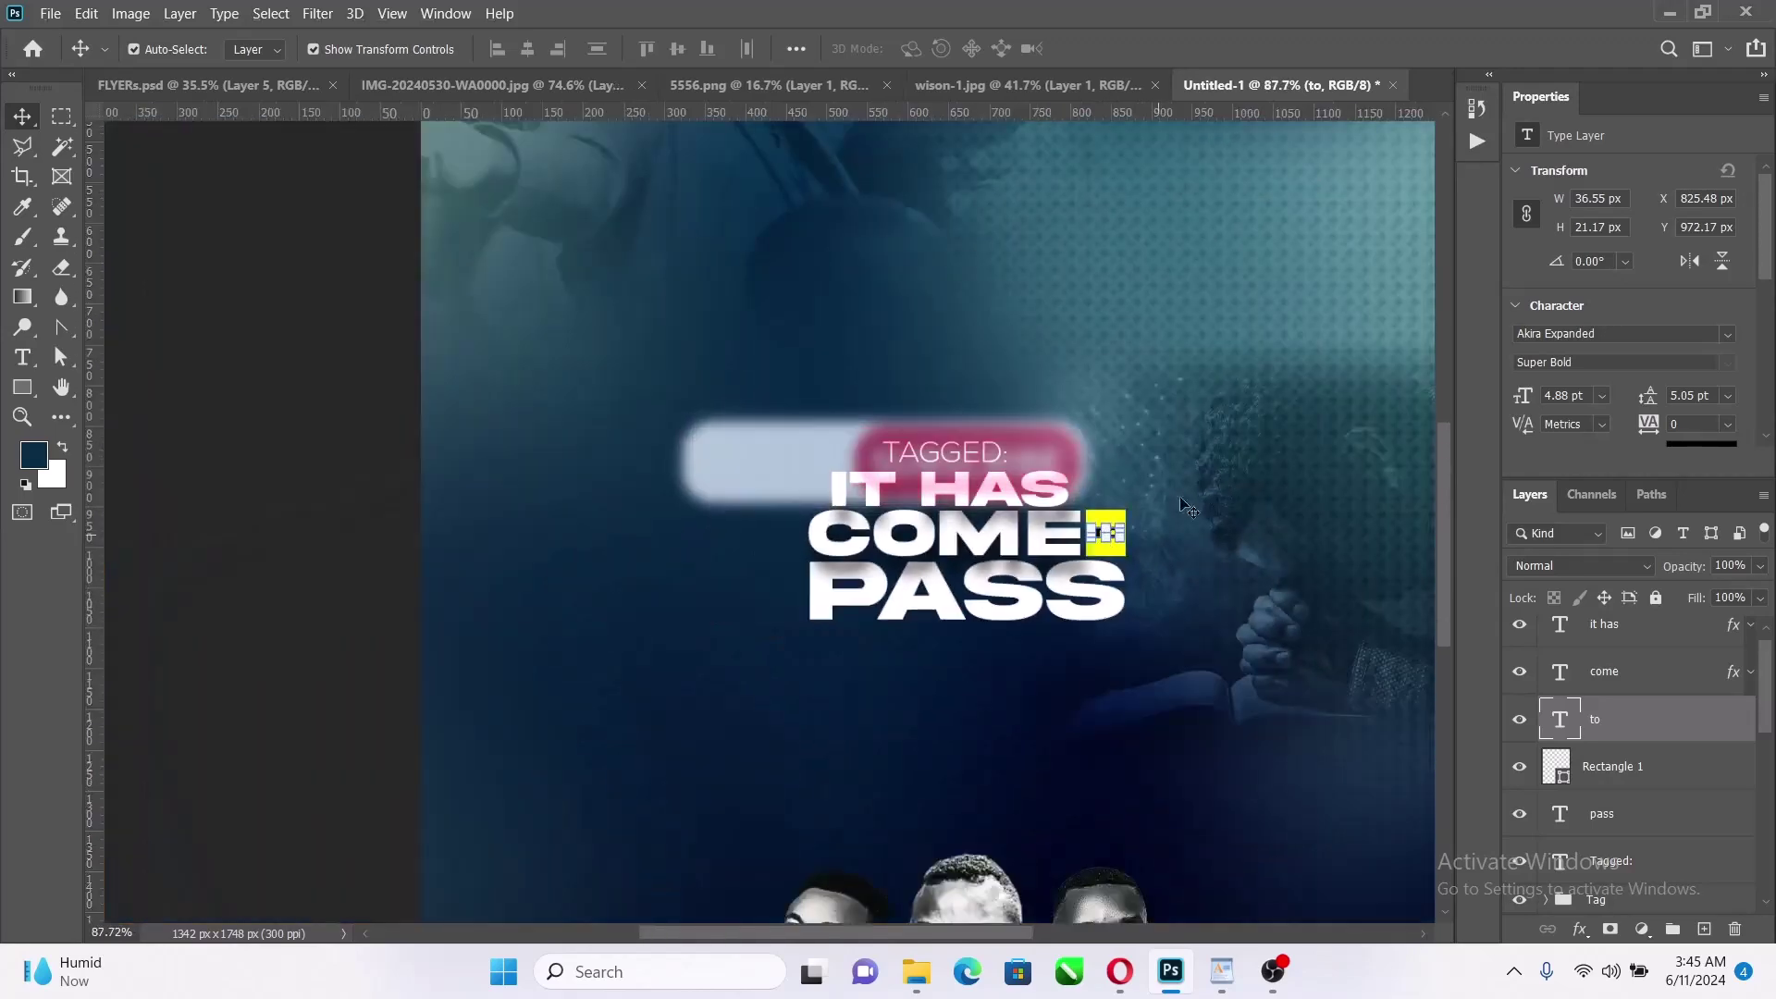
pyautogui.press('z')
pyautogui.rightClick(1277, 346)
pyautogui.click(1276, 346)
pyautogui.scroll(5, 768, 610)
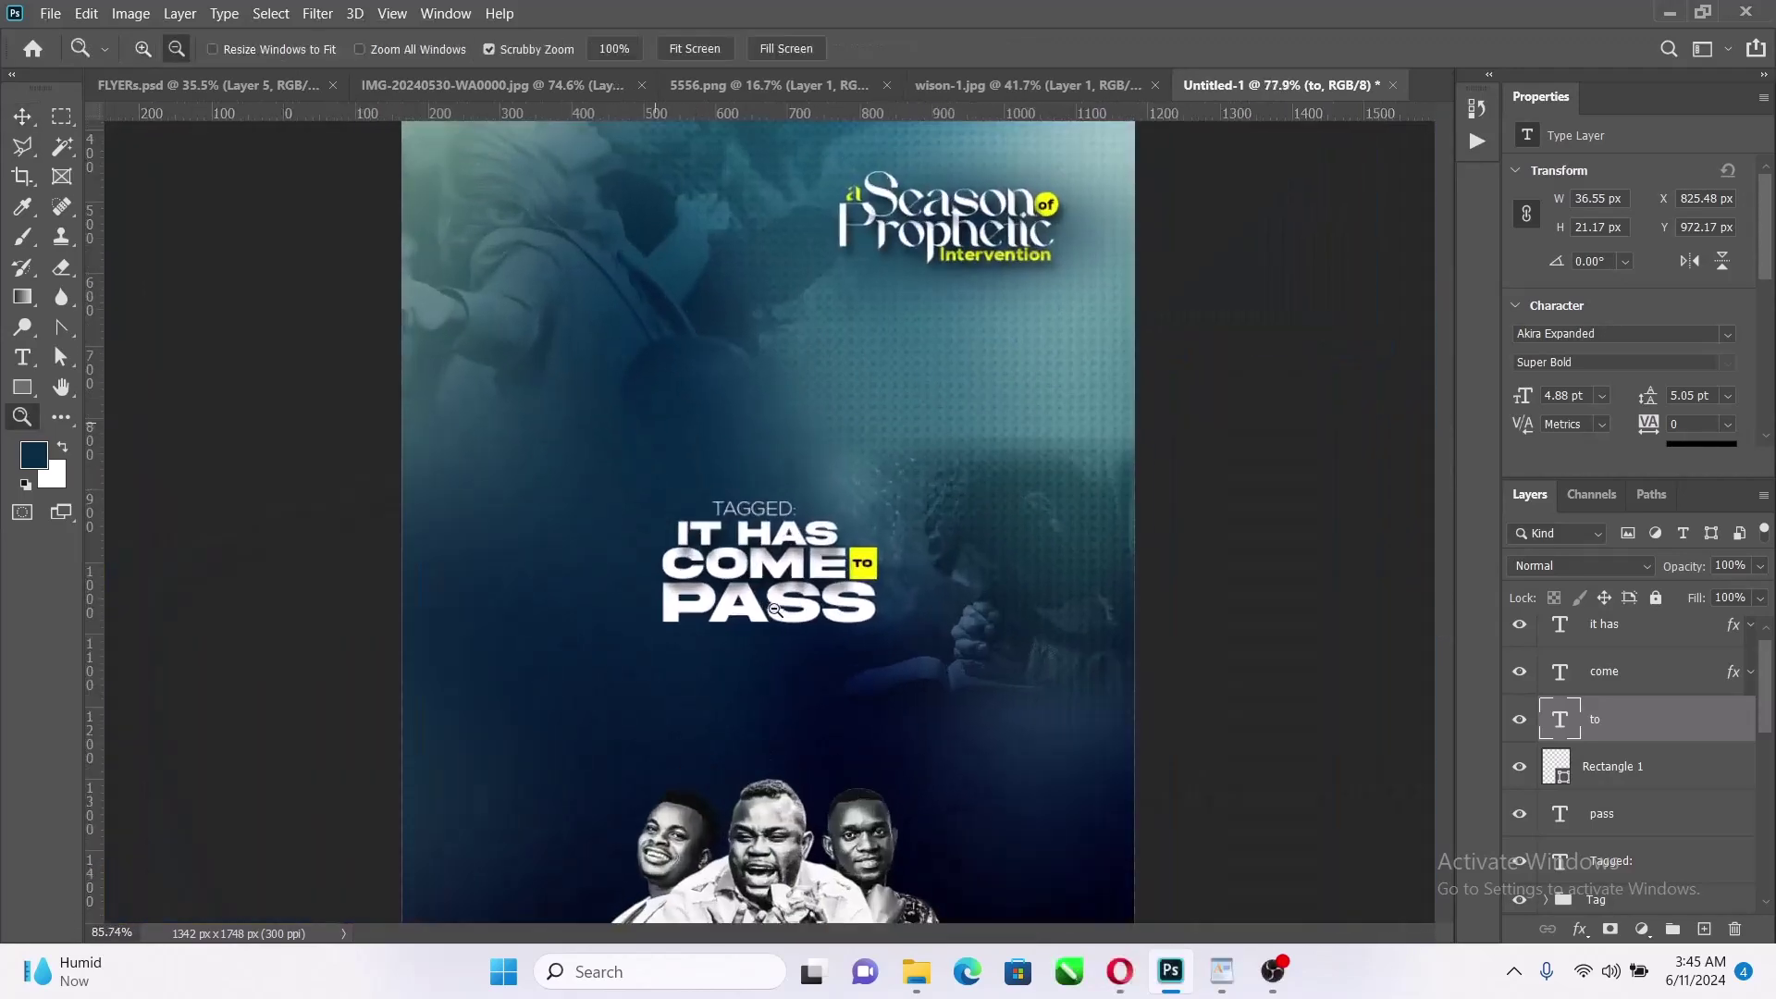
# Align TAGGED:, IT HAS and PASS on their horizontal centres
pyautogui.click(22, 115)
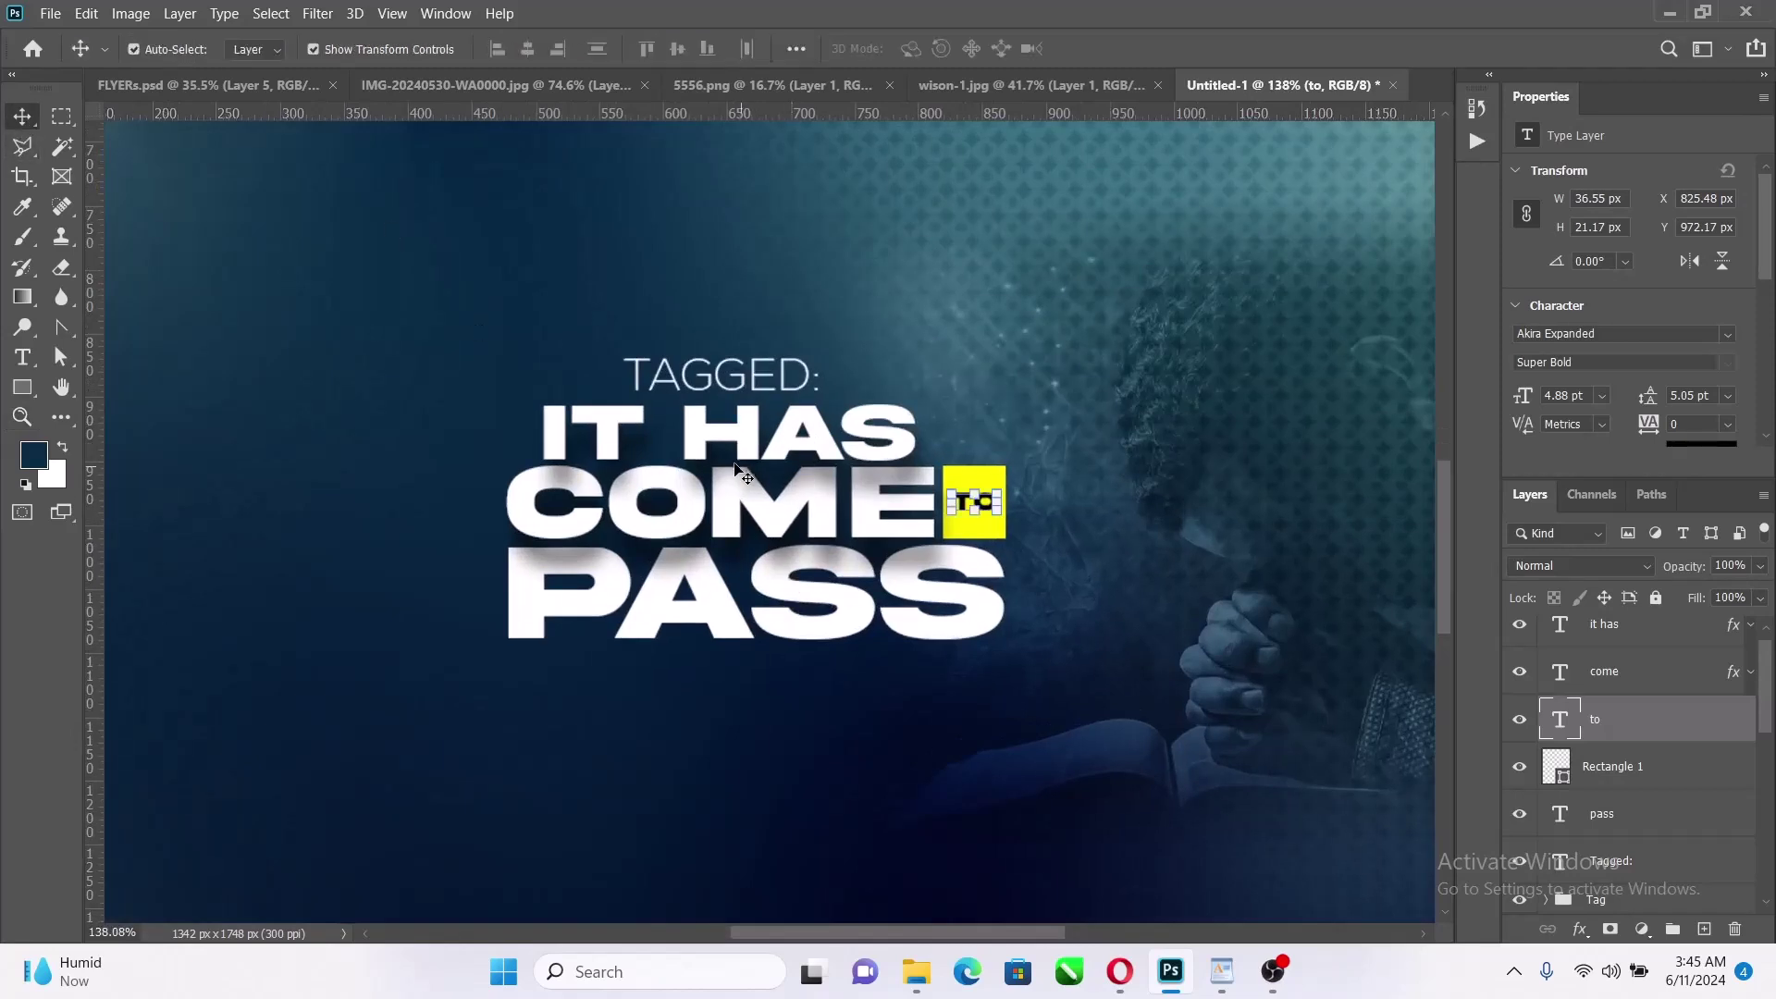
pyautogui.click(754, 375)
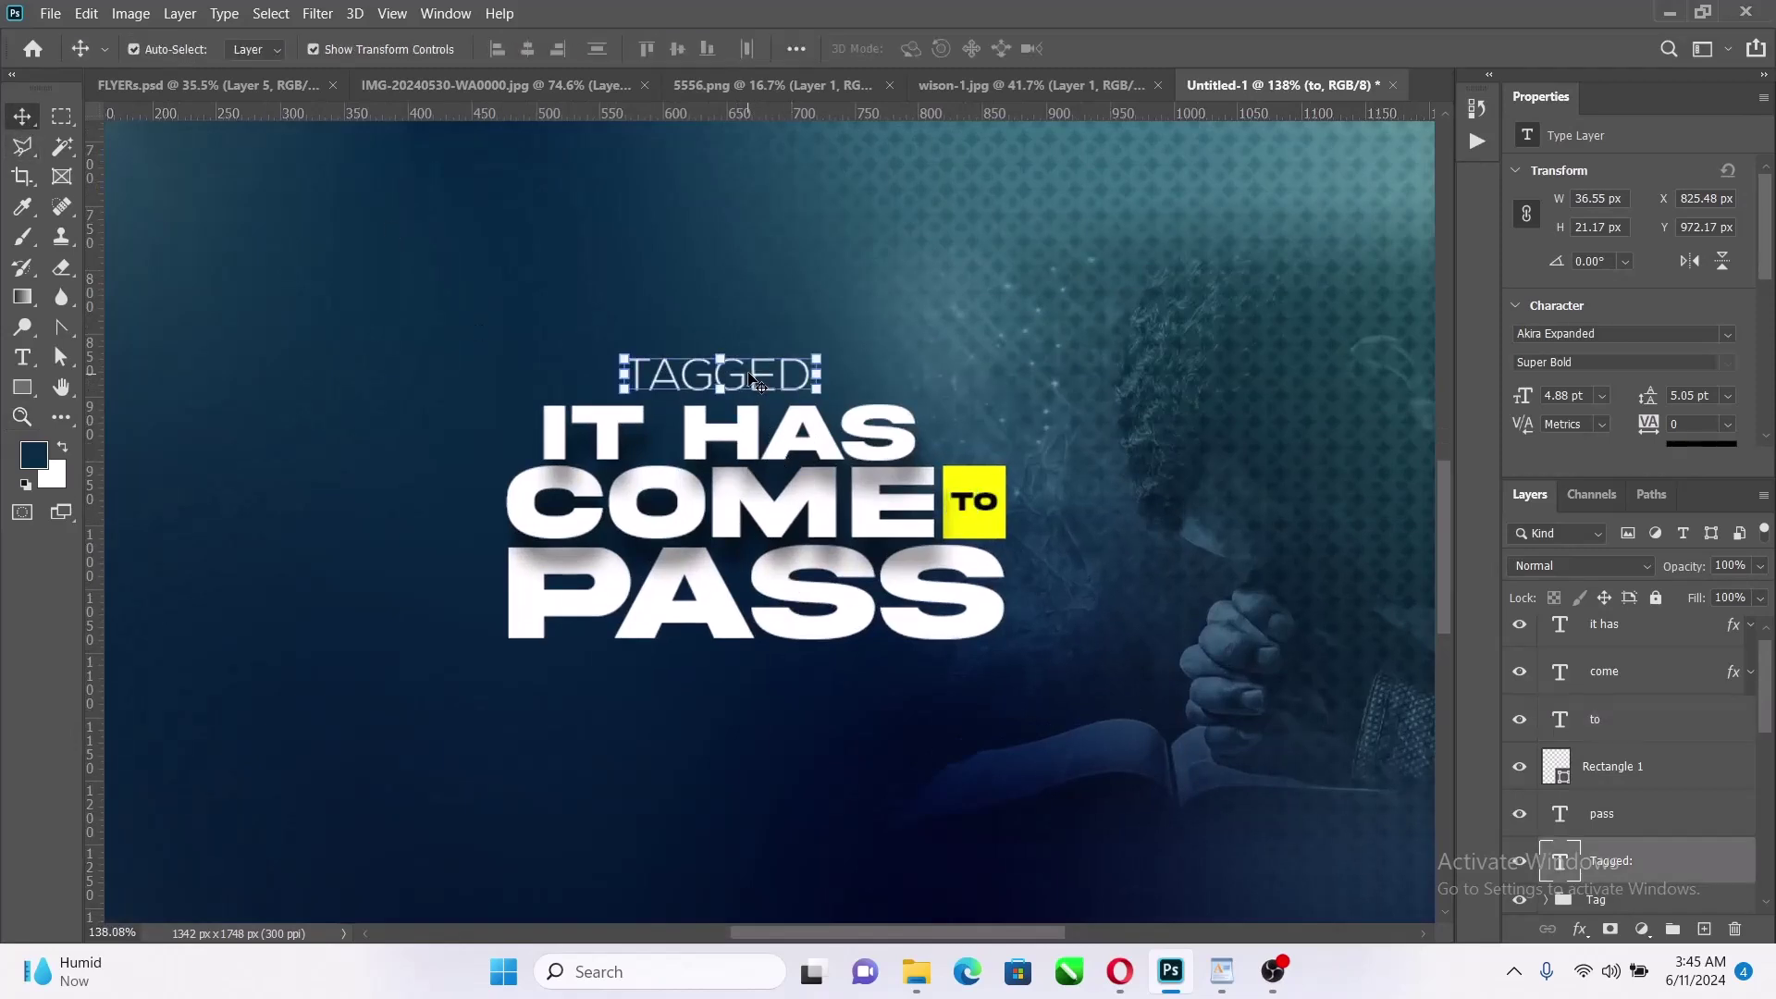
pyautogui.keyDown('shift'); pyautogui.click(735, 431); pyautogui.keyUp('shift')
pyautogui.keyDown('shift'); pyautogui.click(795, 590); pyautogui.keyUp('shift')
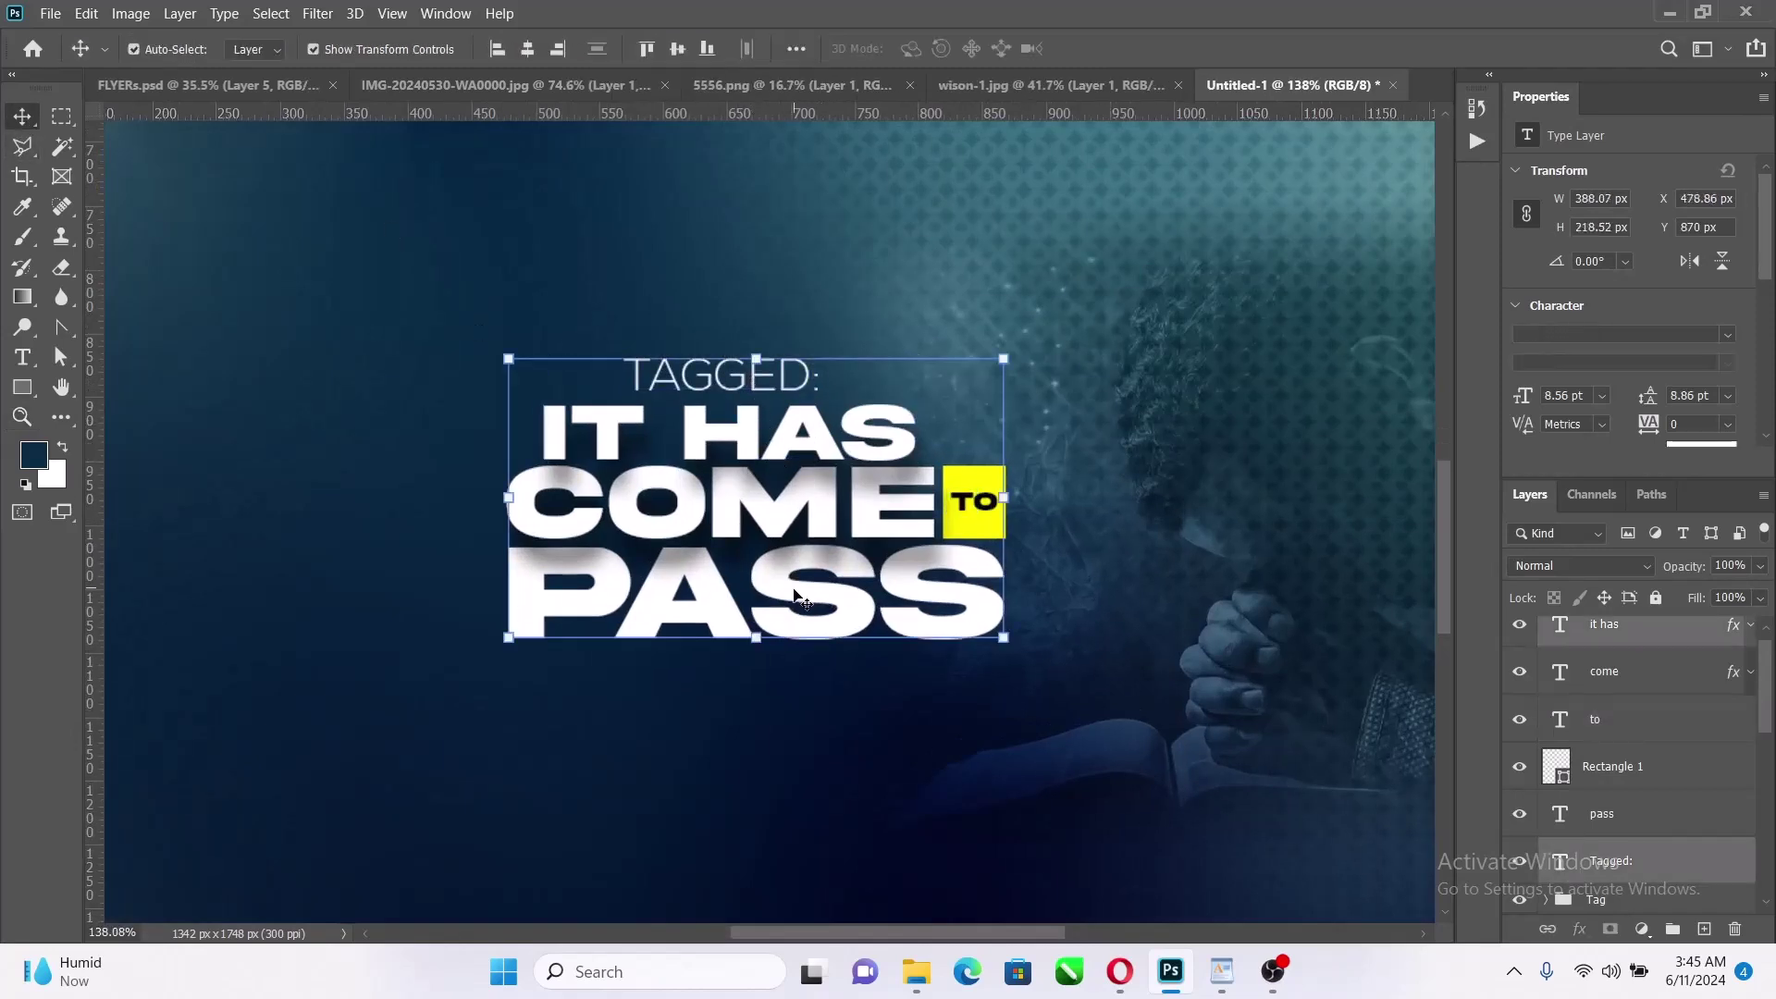
pyautogui.click(530, 50)
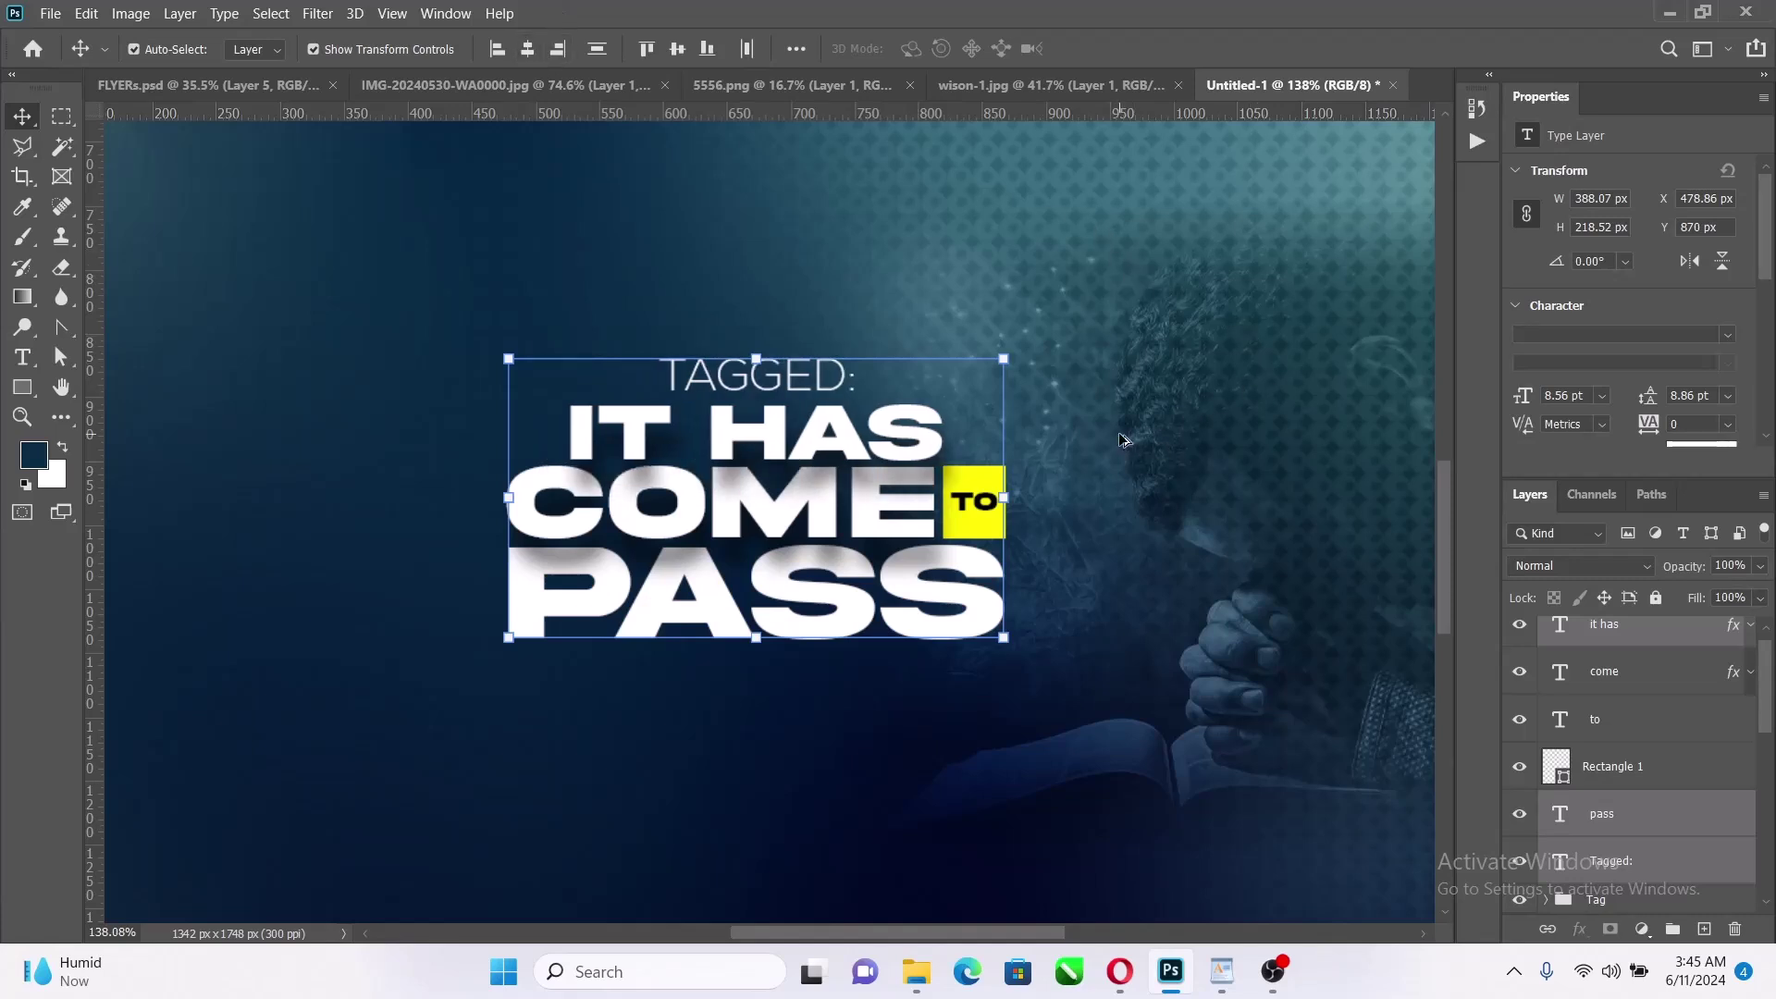
pyautogui.scroll(-4, 1124, 442)
pyautogui.click(1193, 342)
# Colour the TAGGED: label with the yellow sampled from the TO box and set it in Nexa Heavy
pyautogui.click(862, 396)
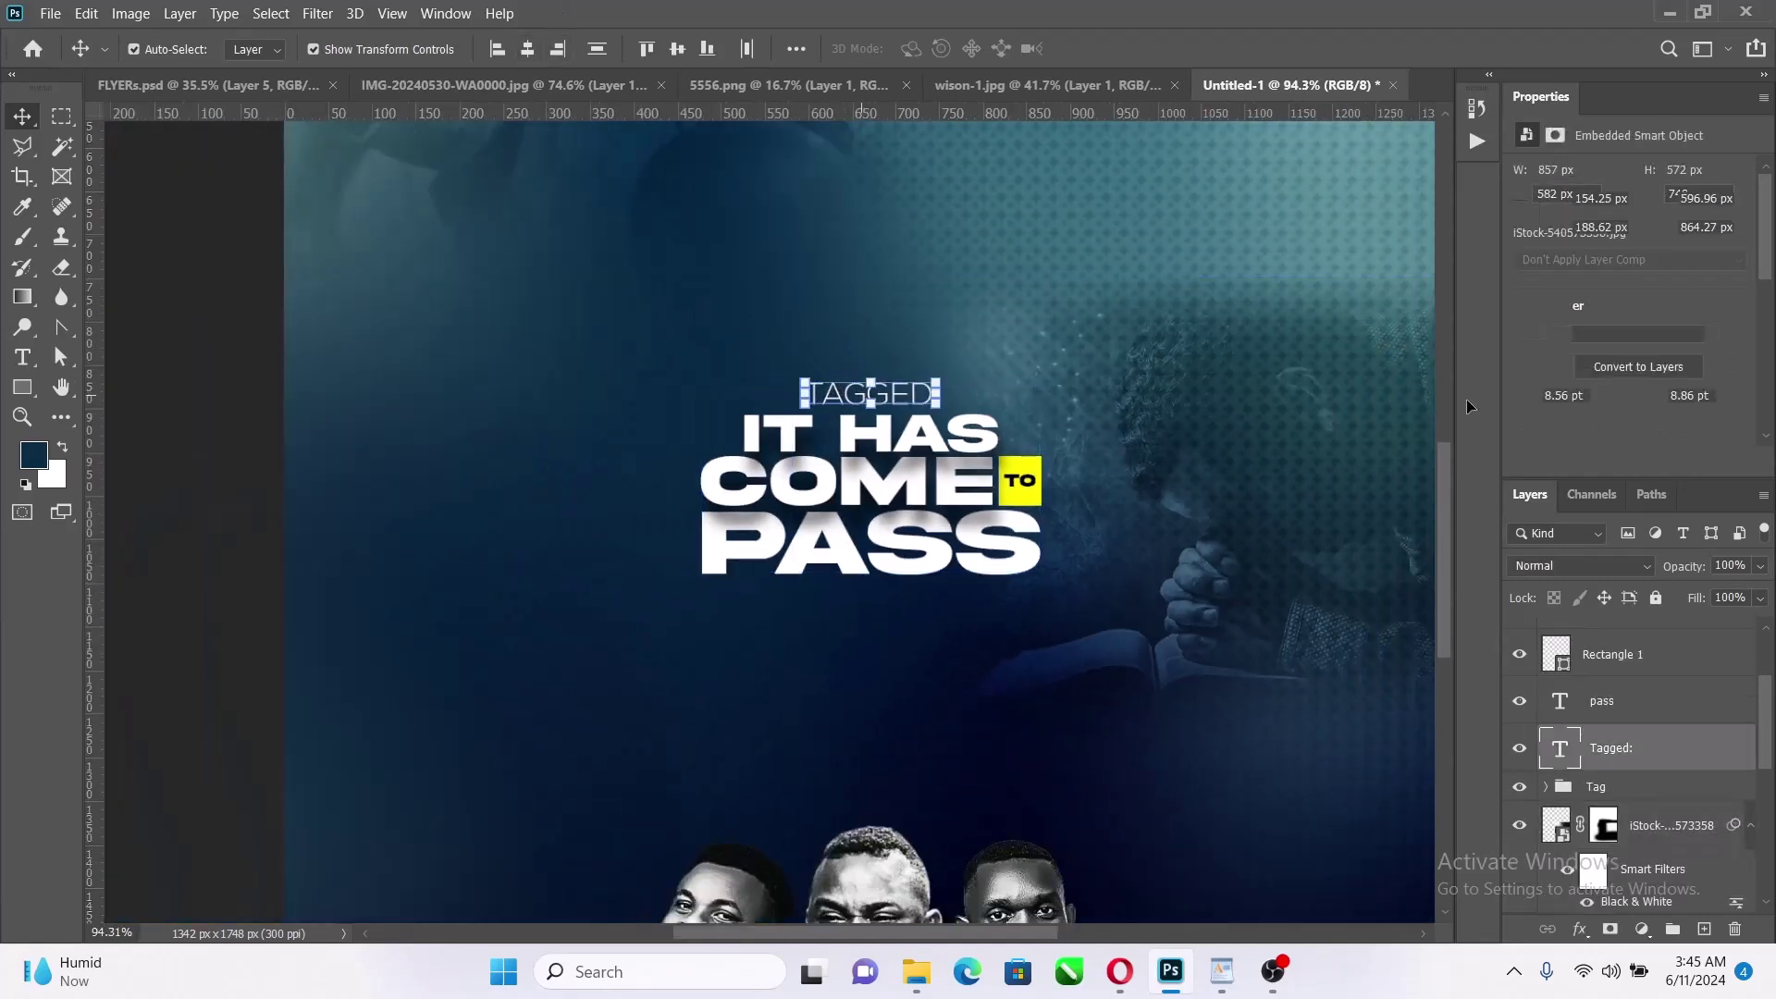
pyautogui.click(1693, 446)
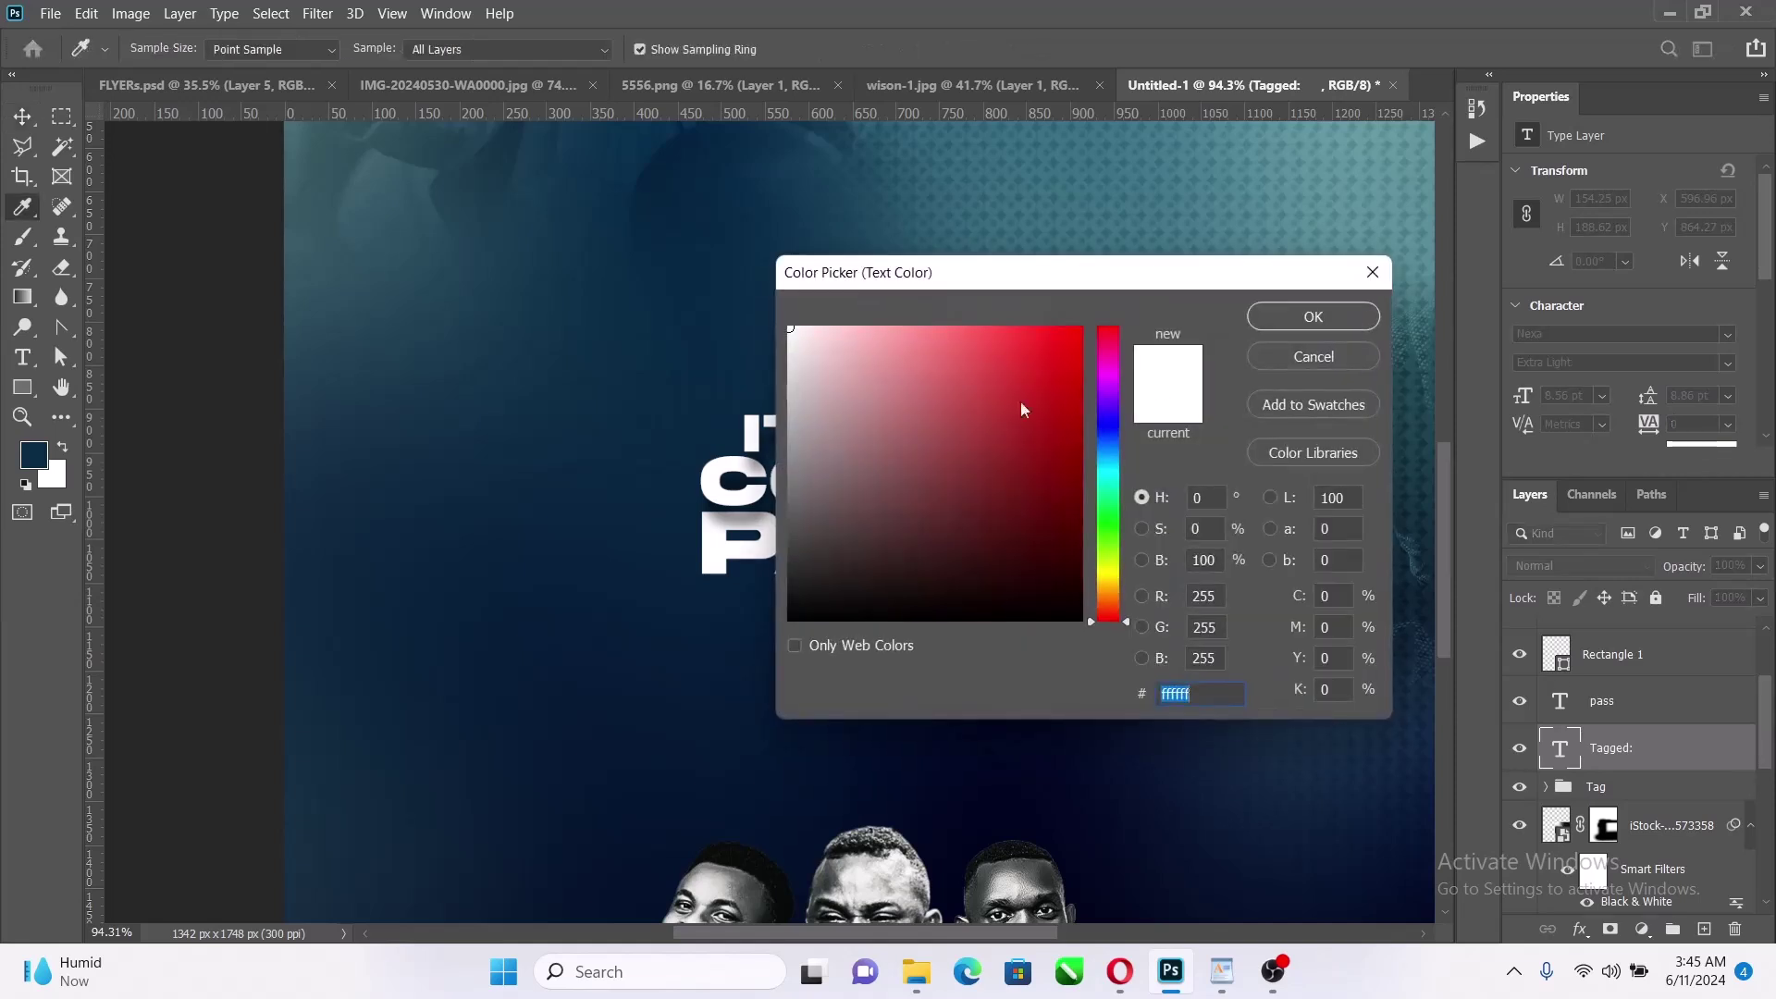
pyautogui.moveTo(1333, 291); pyautogui.dragTo(927, 315)
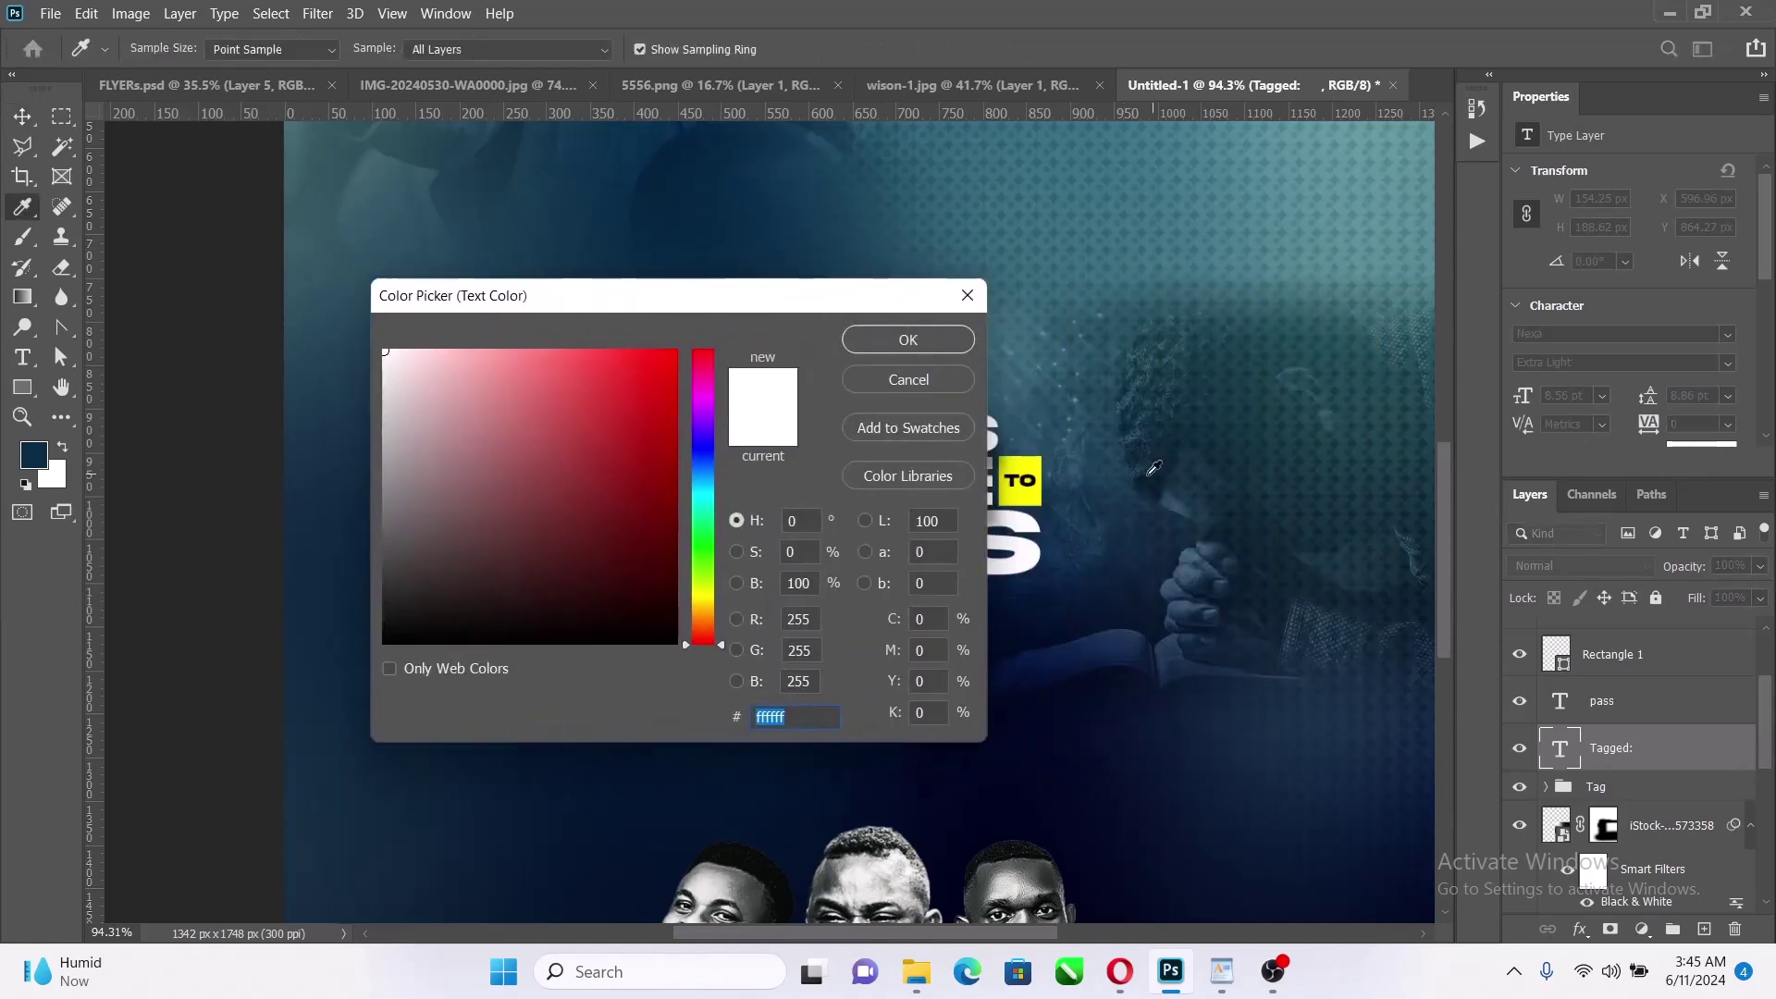
pyautogui.click(1033, 456)
pyautogui.click(864, 338)
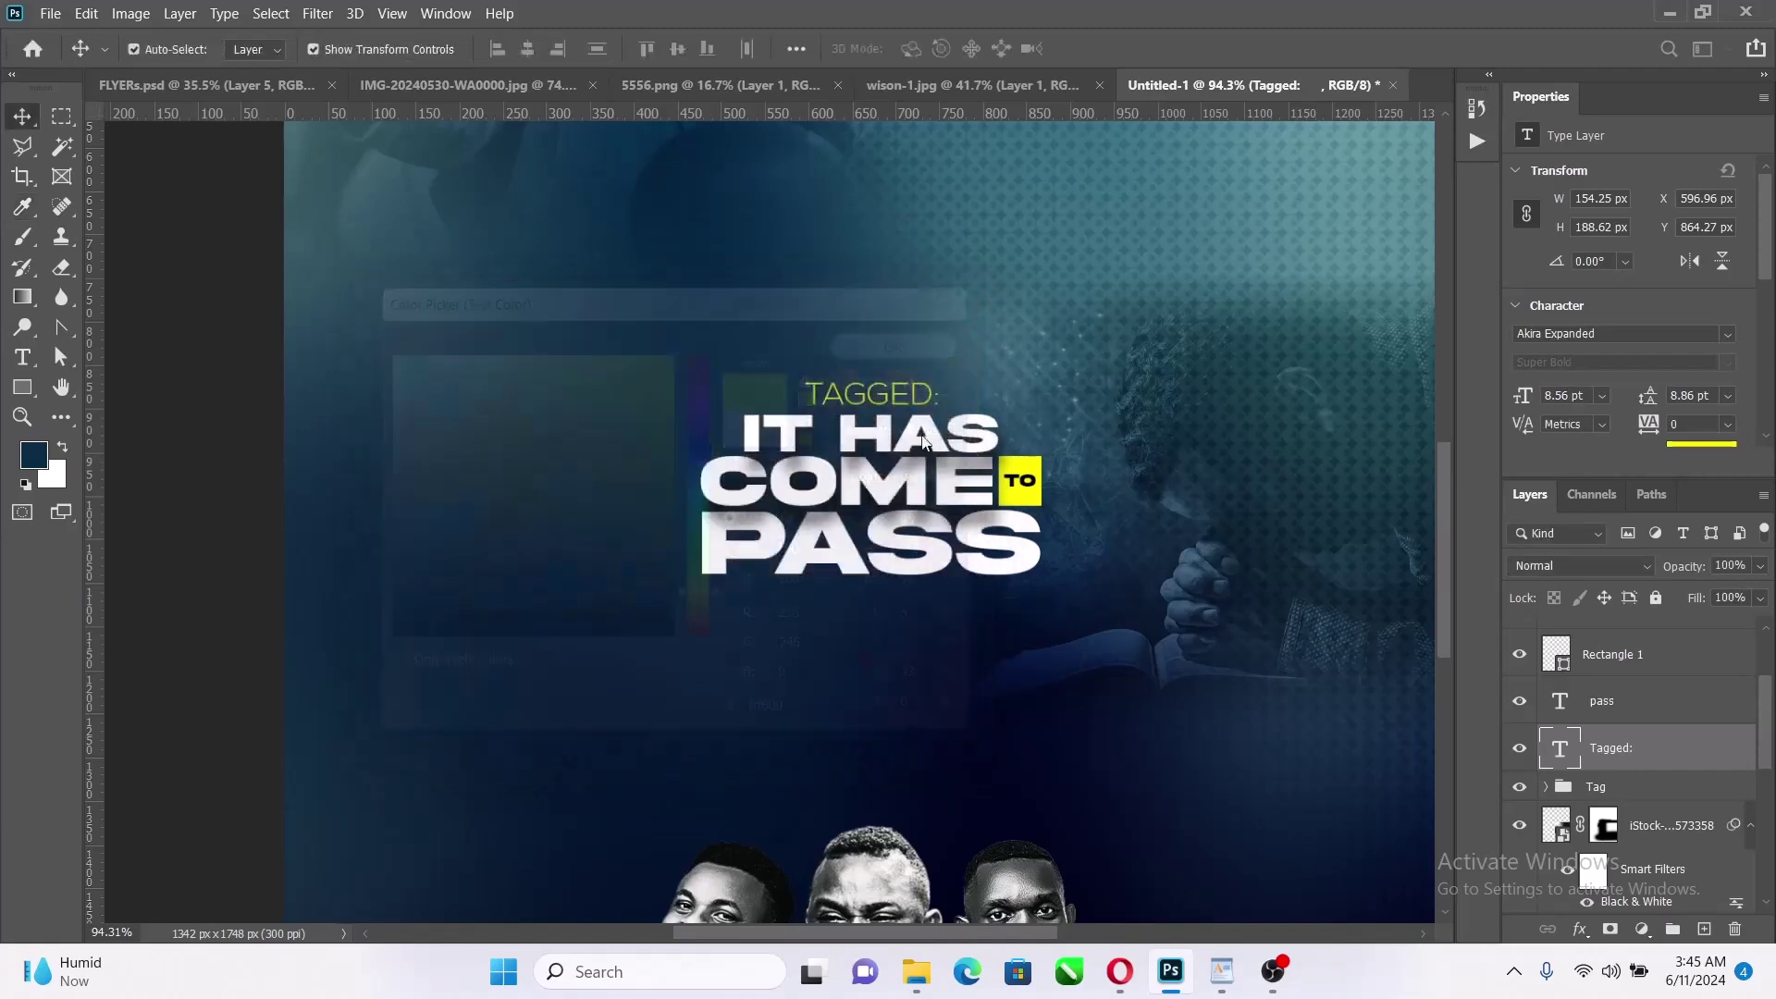
pyautogui.click(1724, 361)
pyautogui.click(1604, 410)
# Shrink TAGGED: to about 74.5% and raise it just above IT HAS
pyautogui.scroll(5, 942, 398)
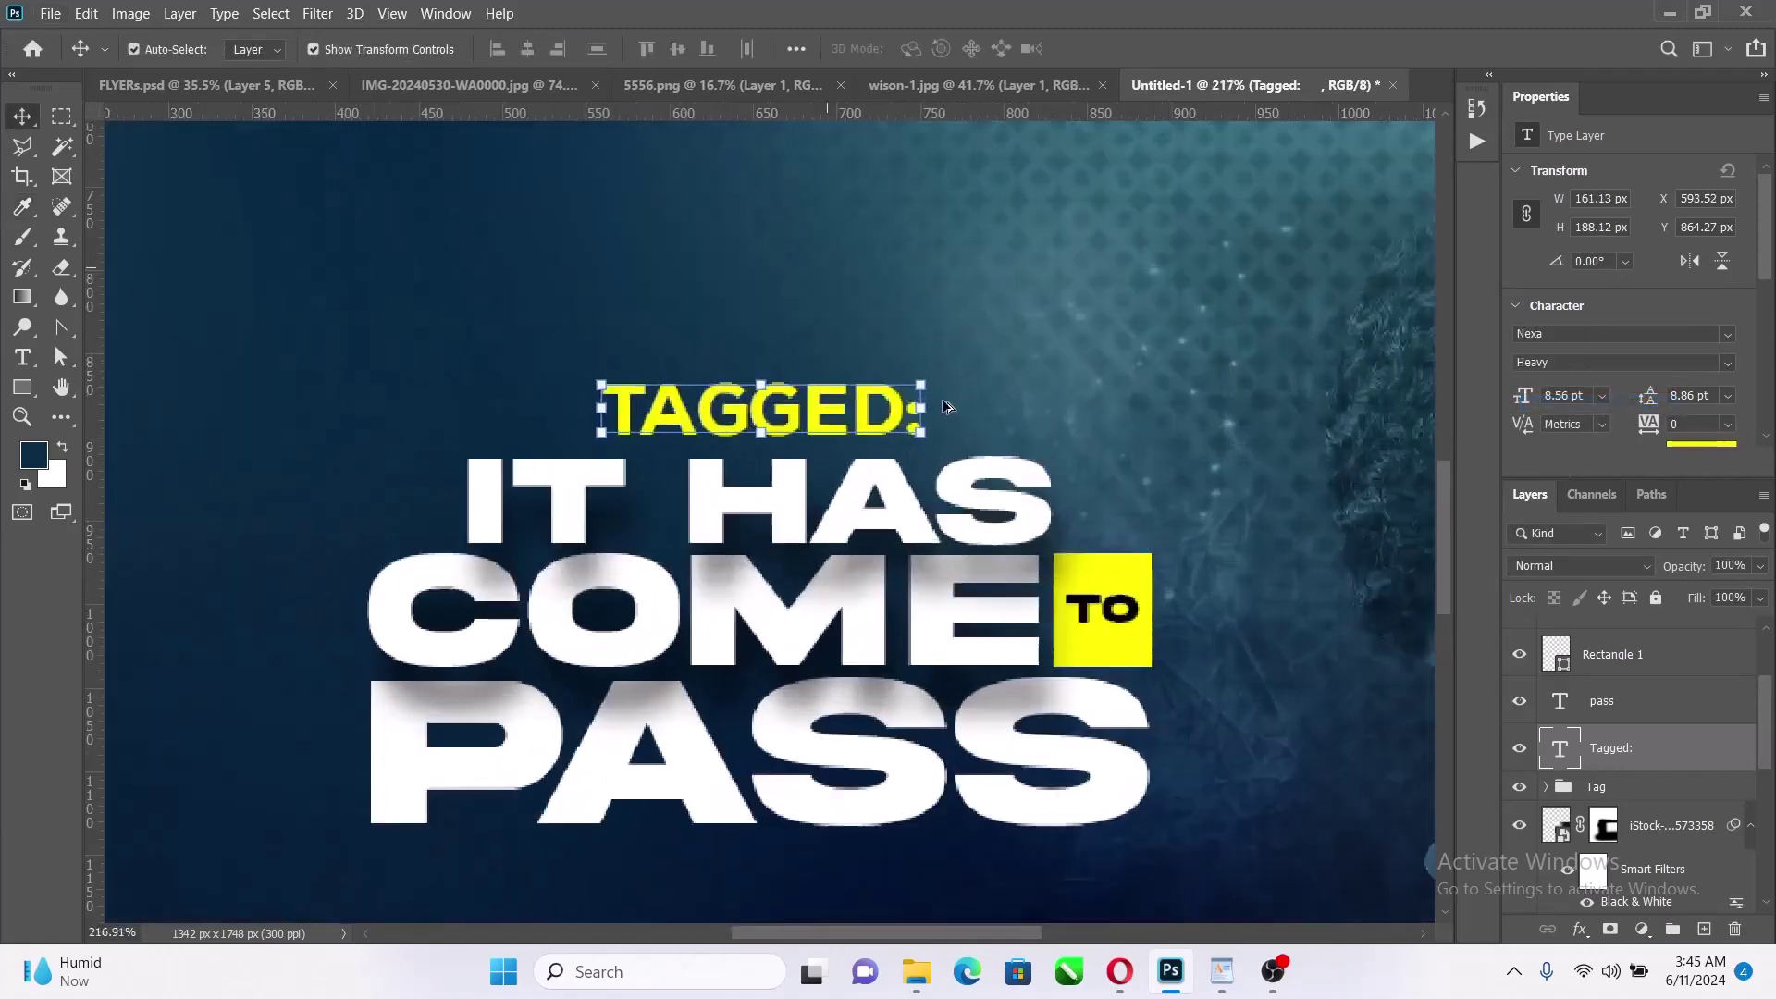
pyautogui.moveTo(920, 412); pyautogui.dragTo(882, 404)
pyautogui.moveTo(791, 450); pyautogui.dragTo(791, 418)
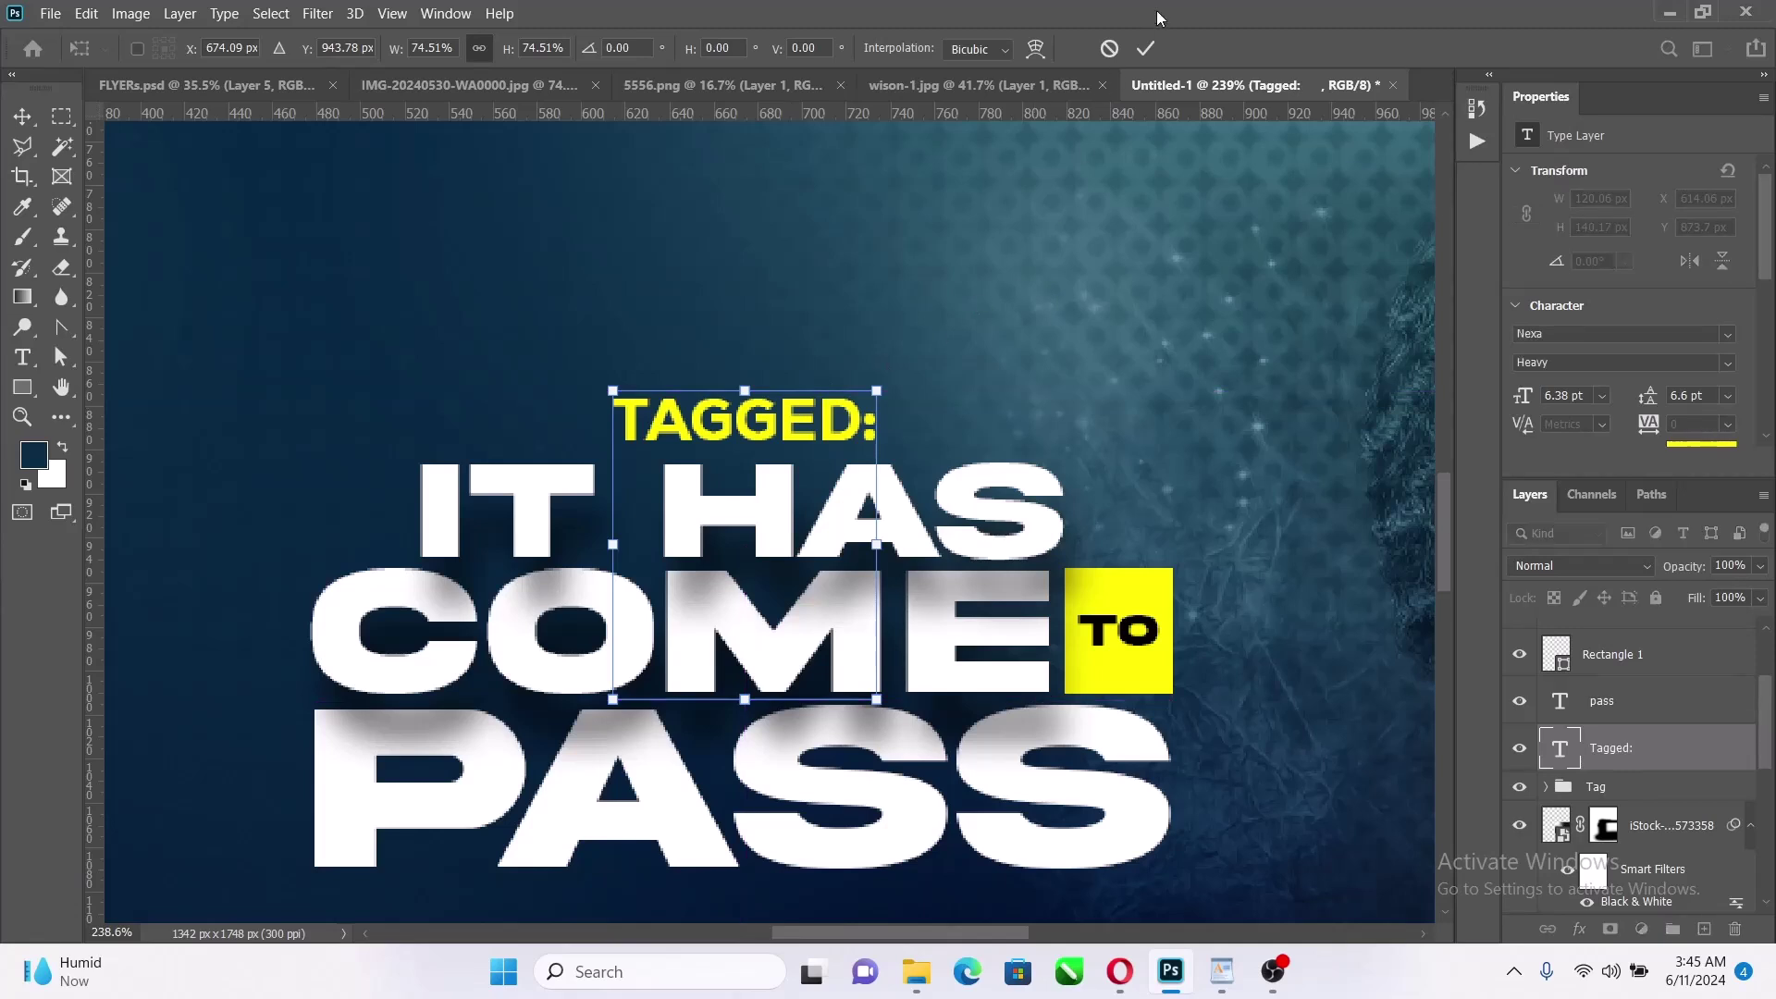
pyautogui.click(1154, 53)
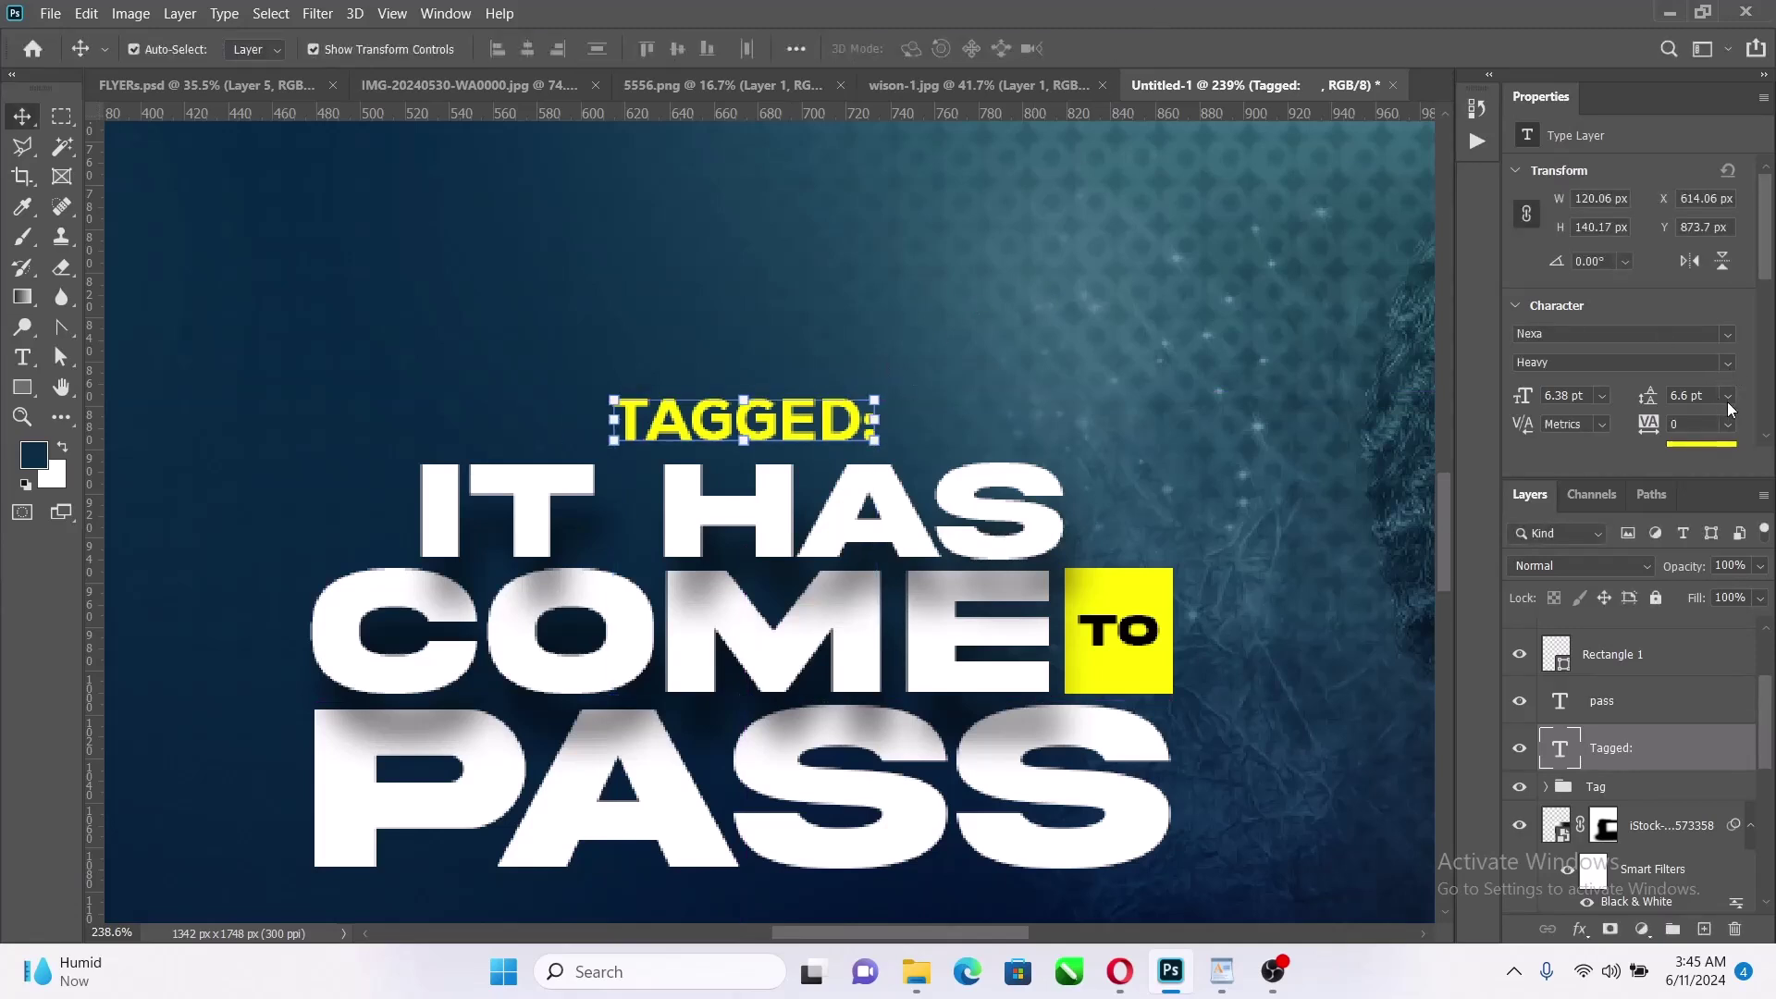
# Set the TAGGED: letter spacing to 50
pyautogui.click(1731, 423)
pyautogui.click(1679, 615)
pyautogui.click(1728, 424)
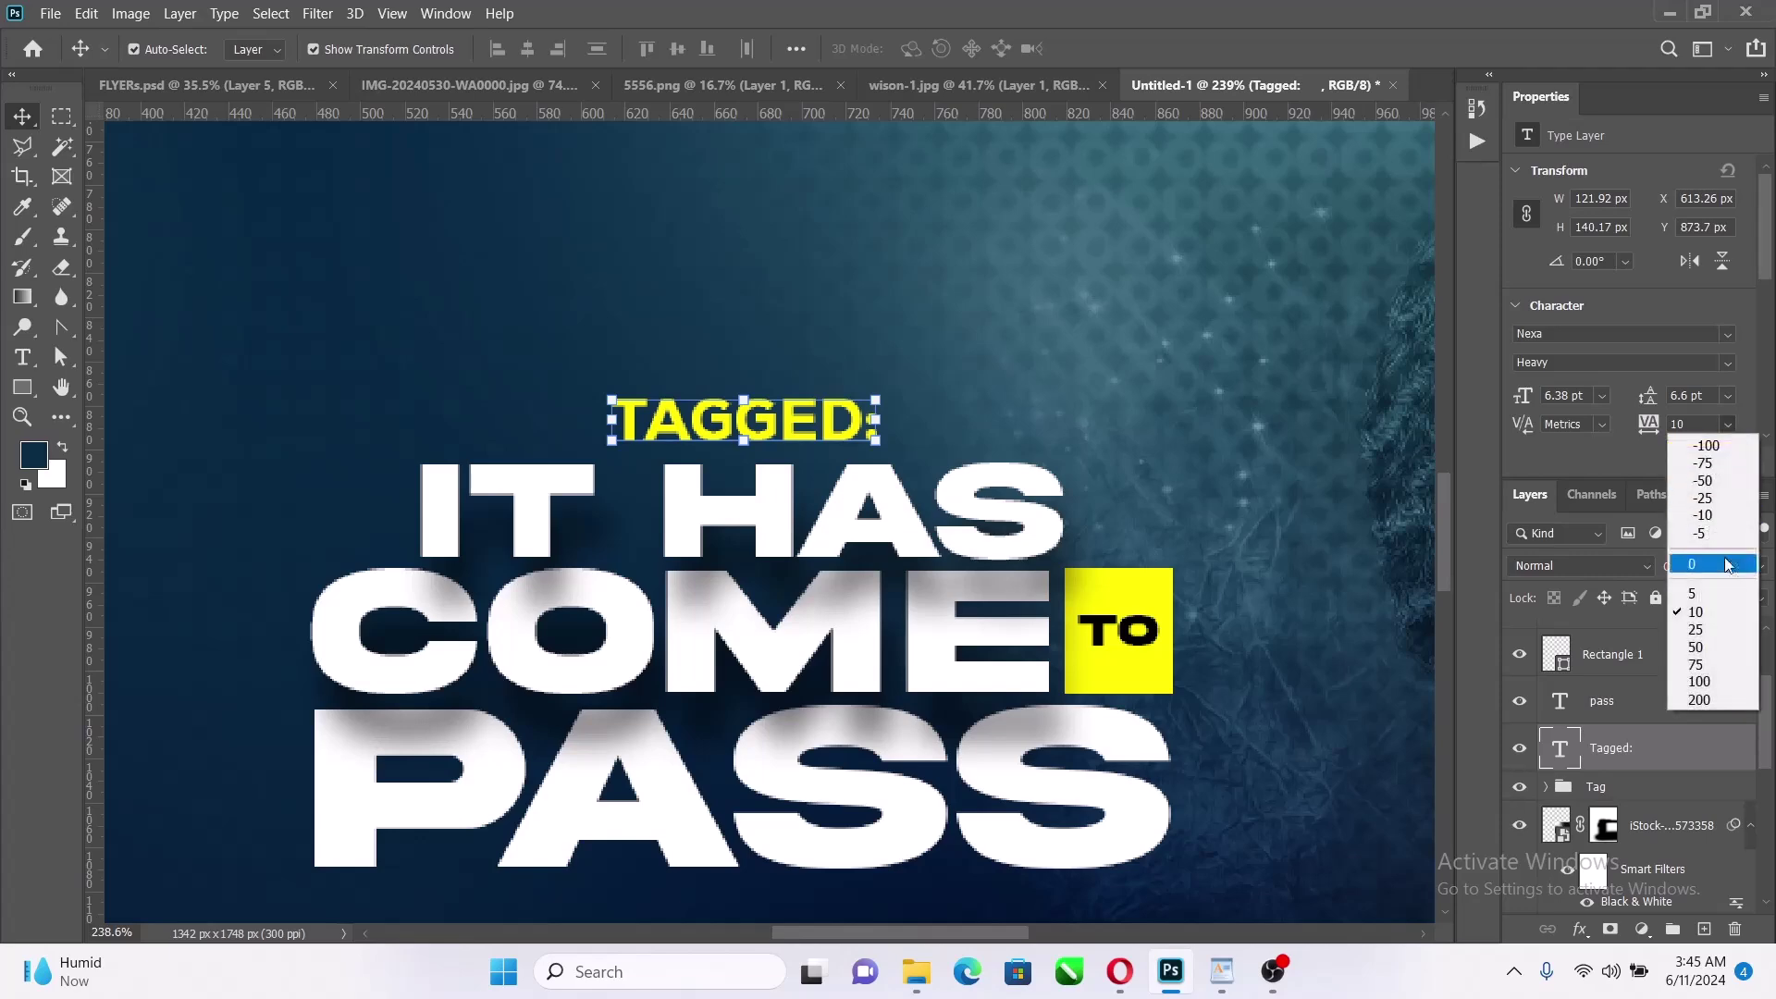
pyautogui.click(1706, 651)
pyautogui.scroll(-10, 1001, 559)
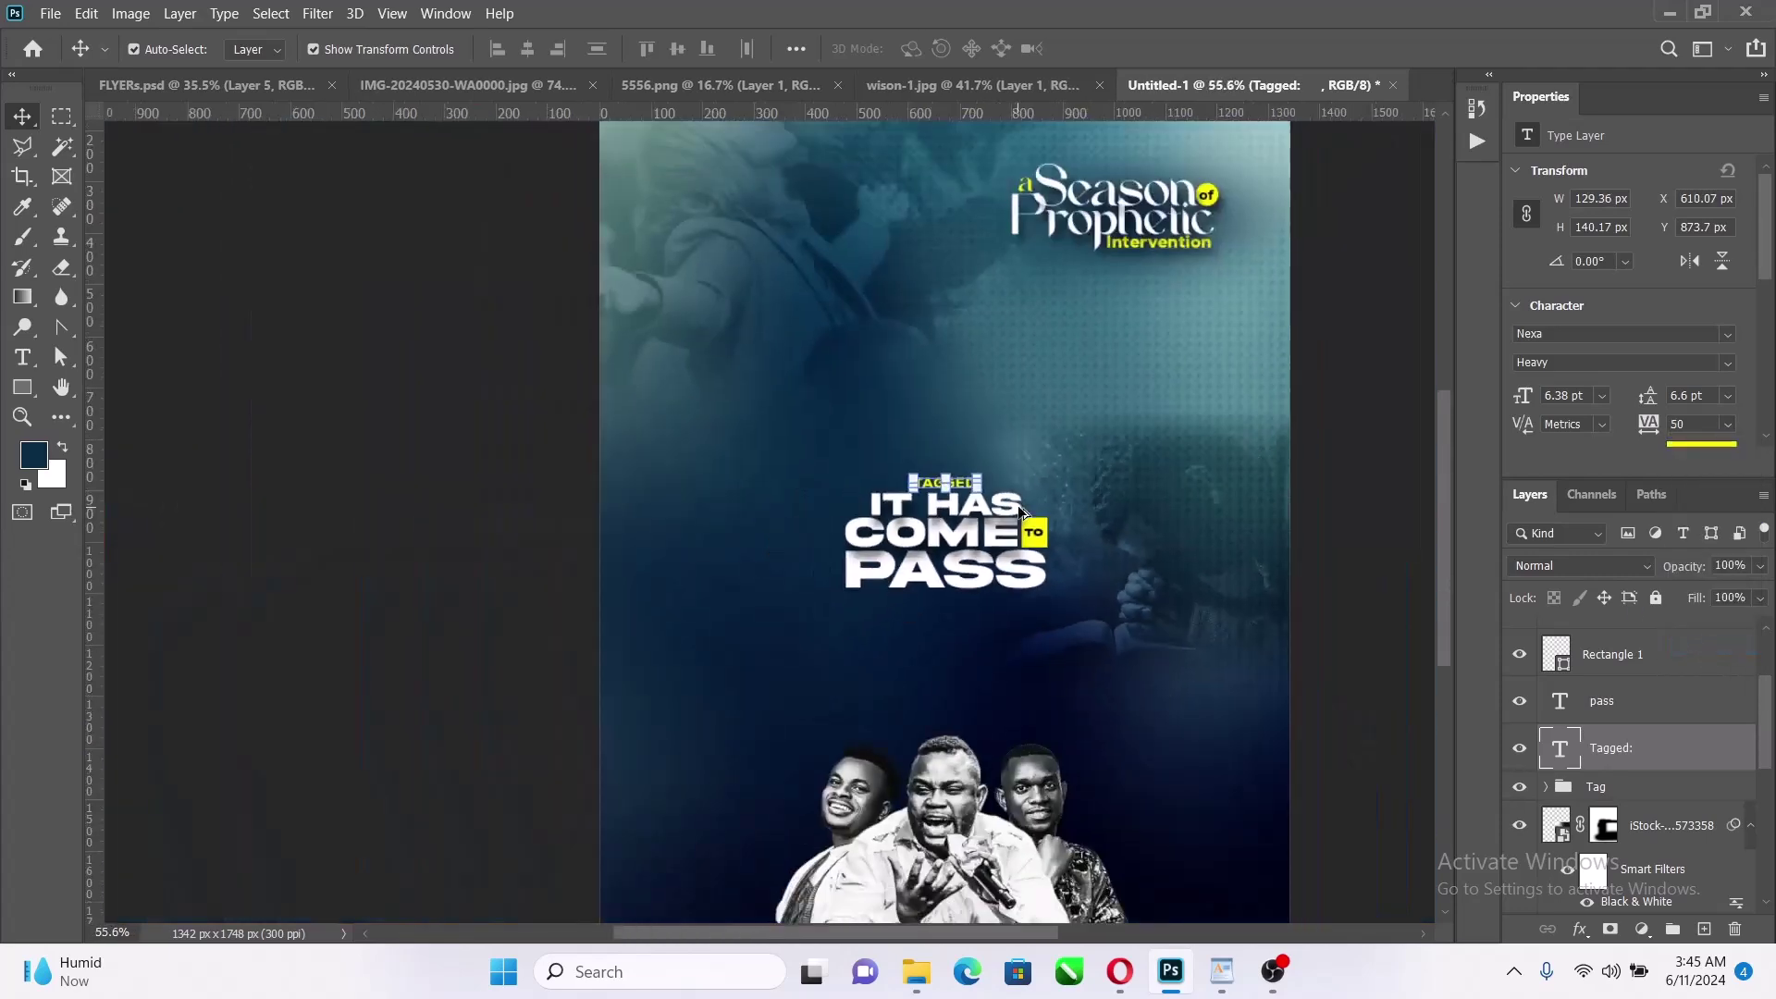
pyautogui.scroll(3, 1615, 785)
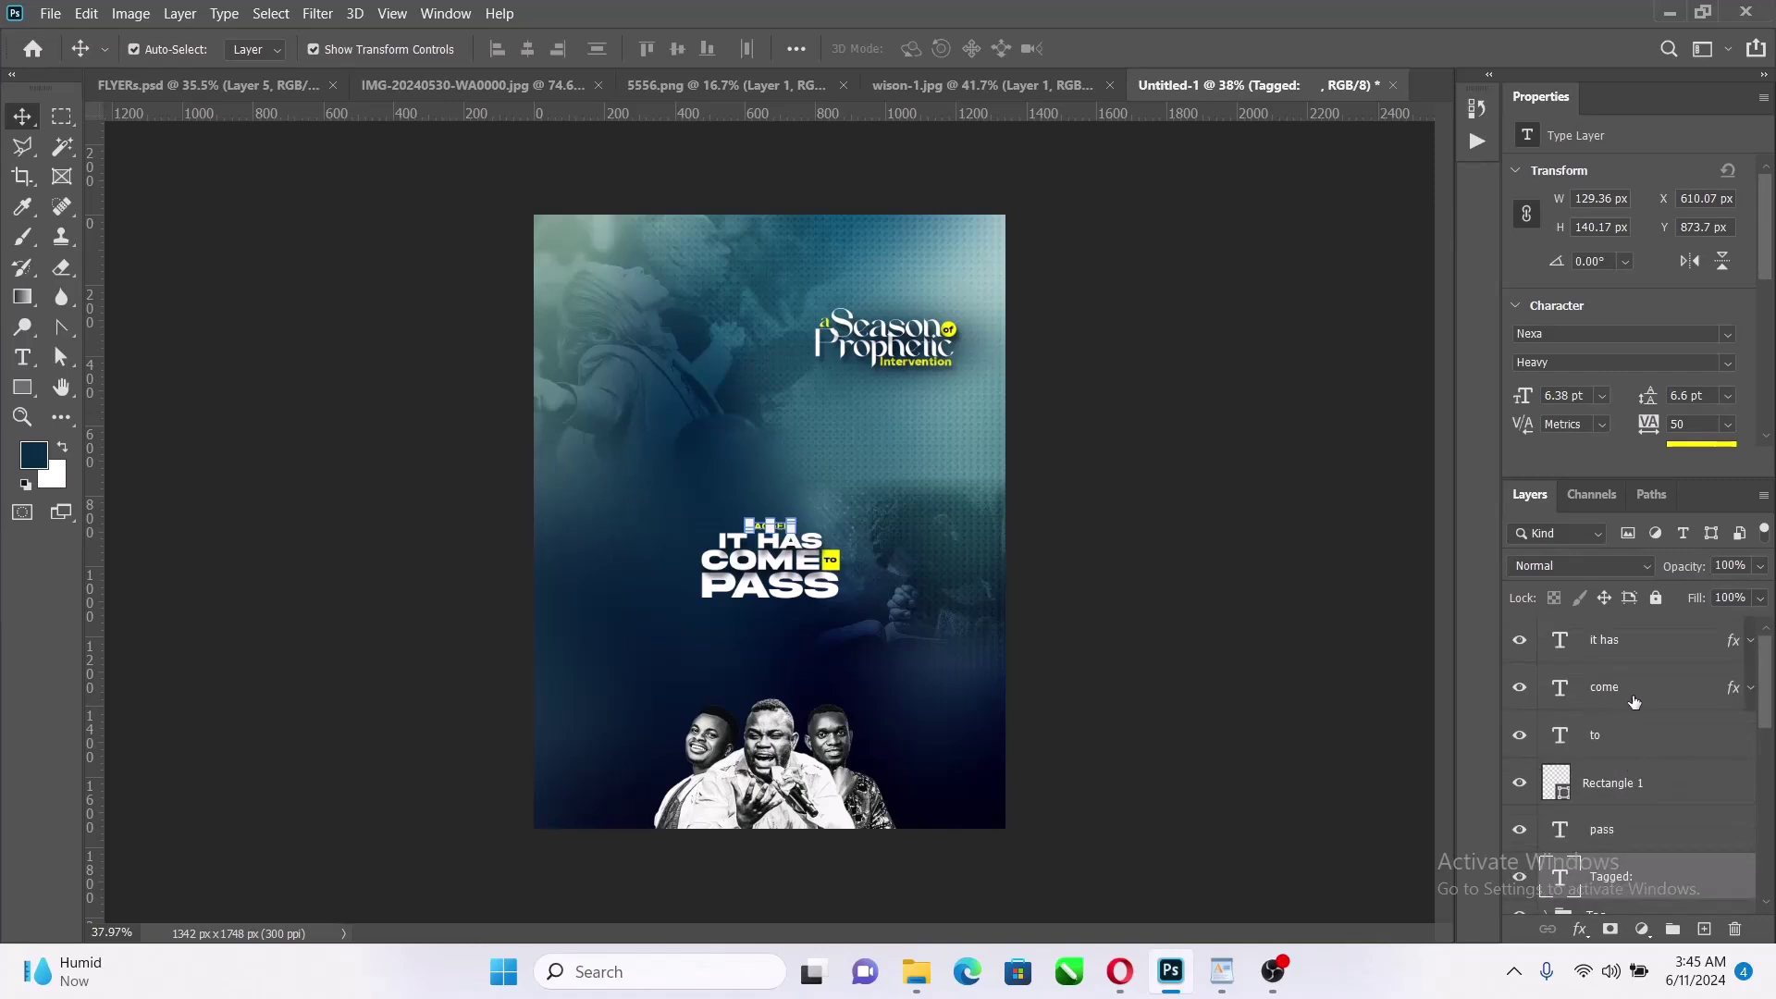
# Group the selected title text and shape layers into a folder named Theme
pyautogui.keyDown('shift'); pyautogui.click(1641, 646); pyautogui.keyUp('shift')
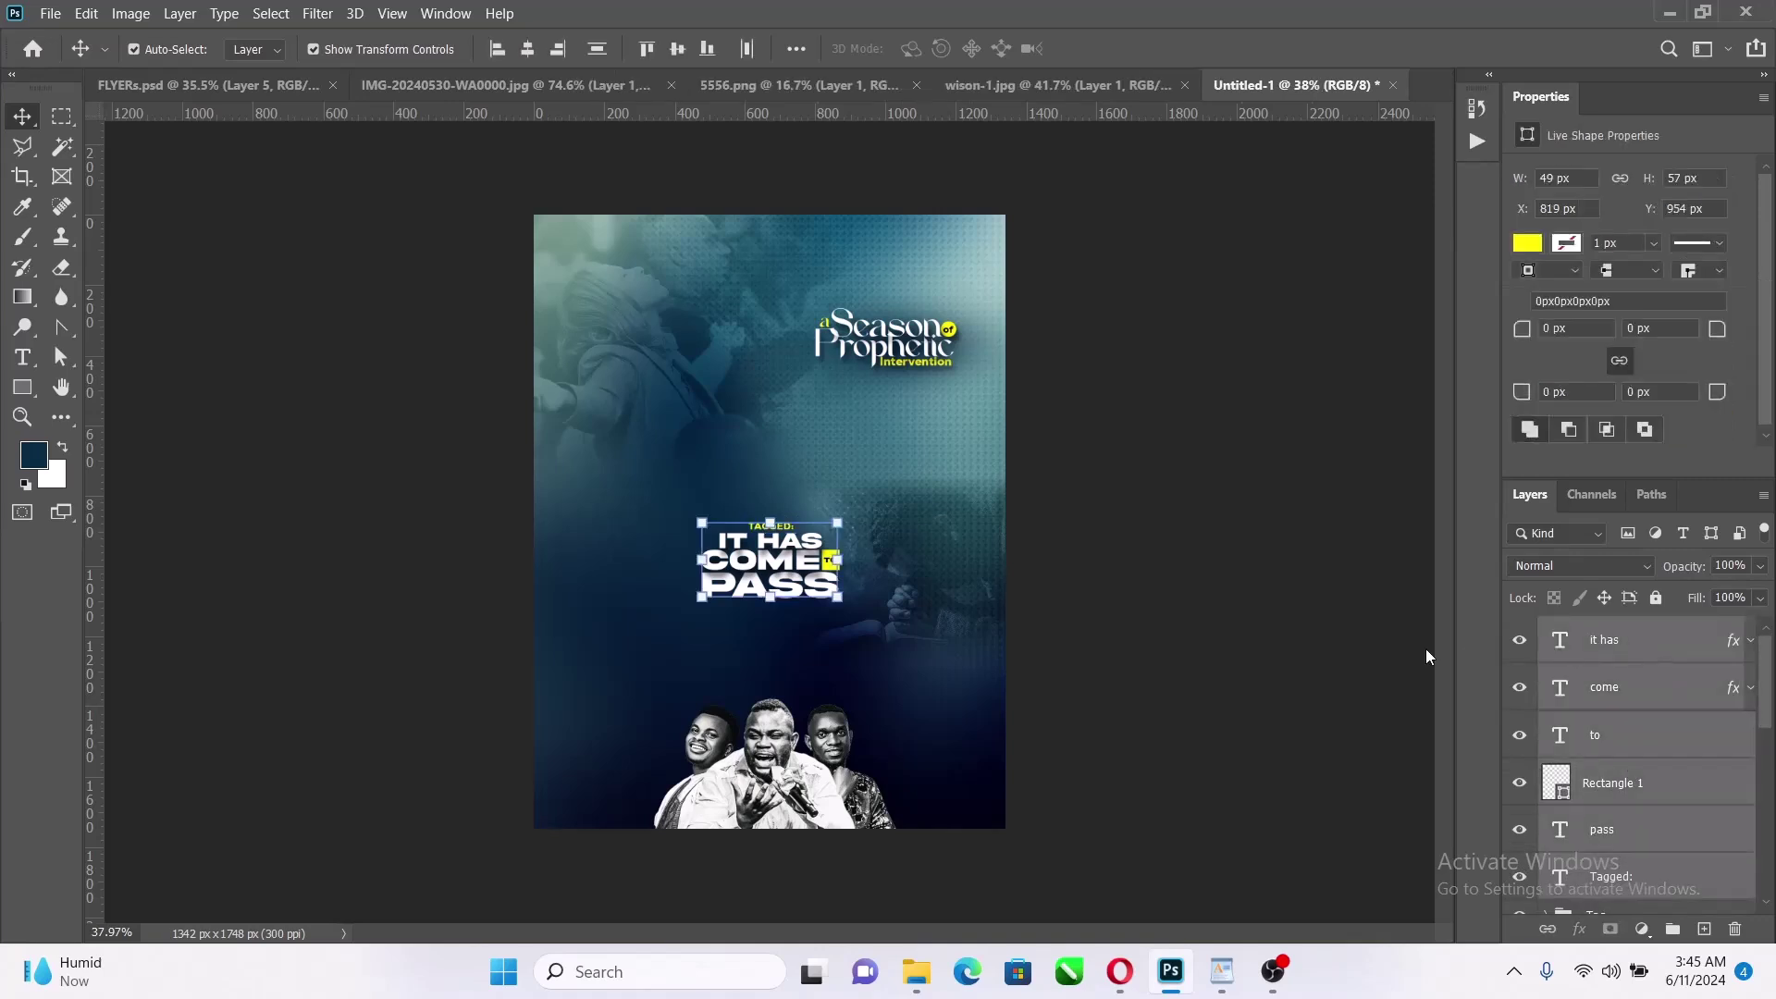
pyautogui.hotkey('ctrl', 'g')
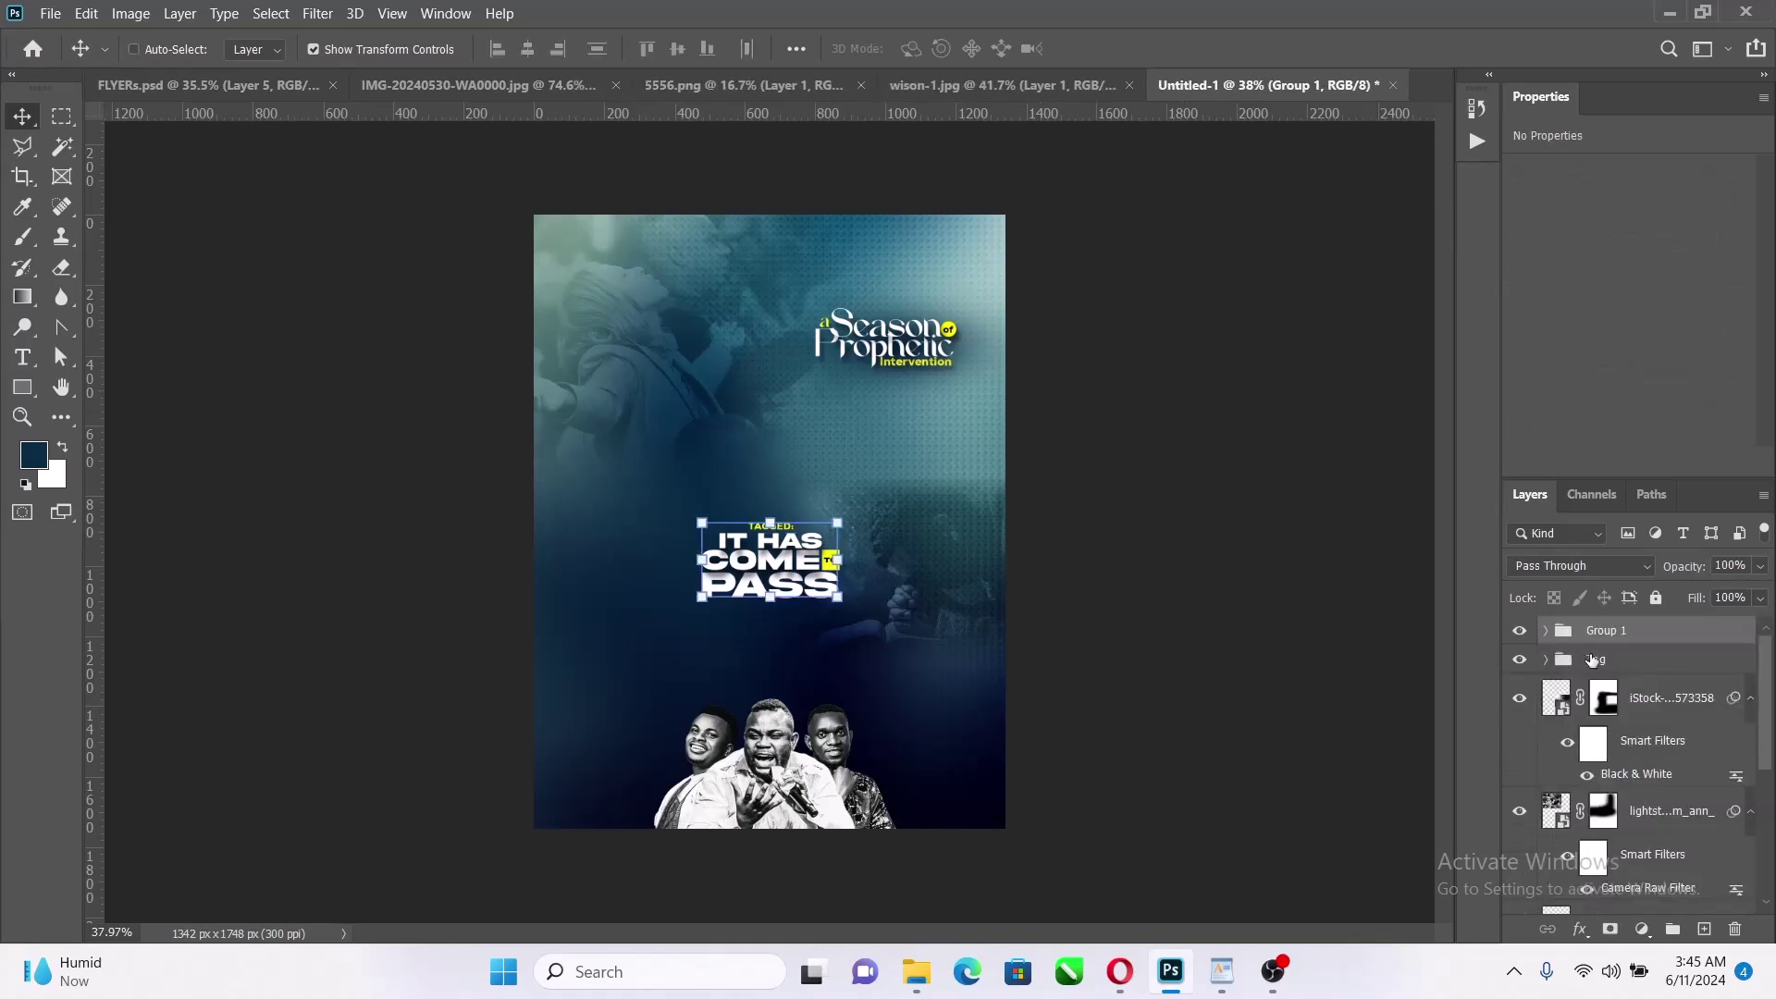
pyautogui.doubleClick(1599, 633)
pyautogui.press('Return')
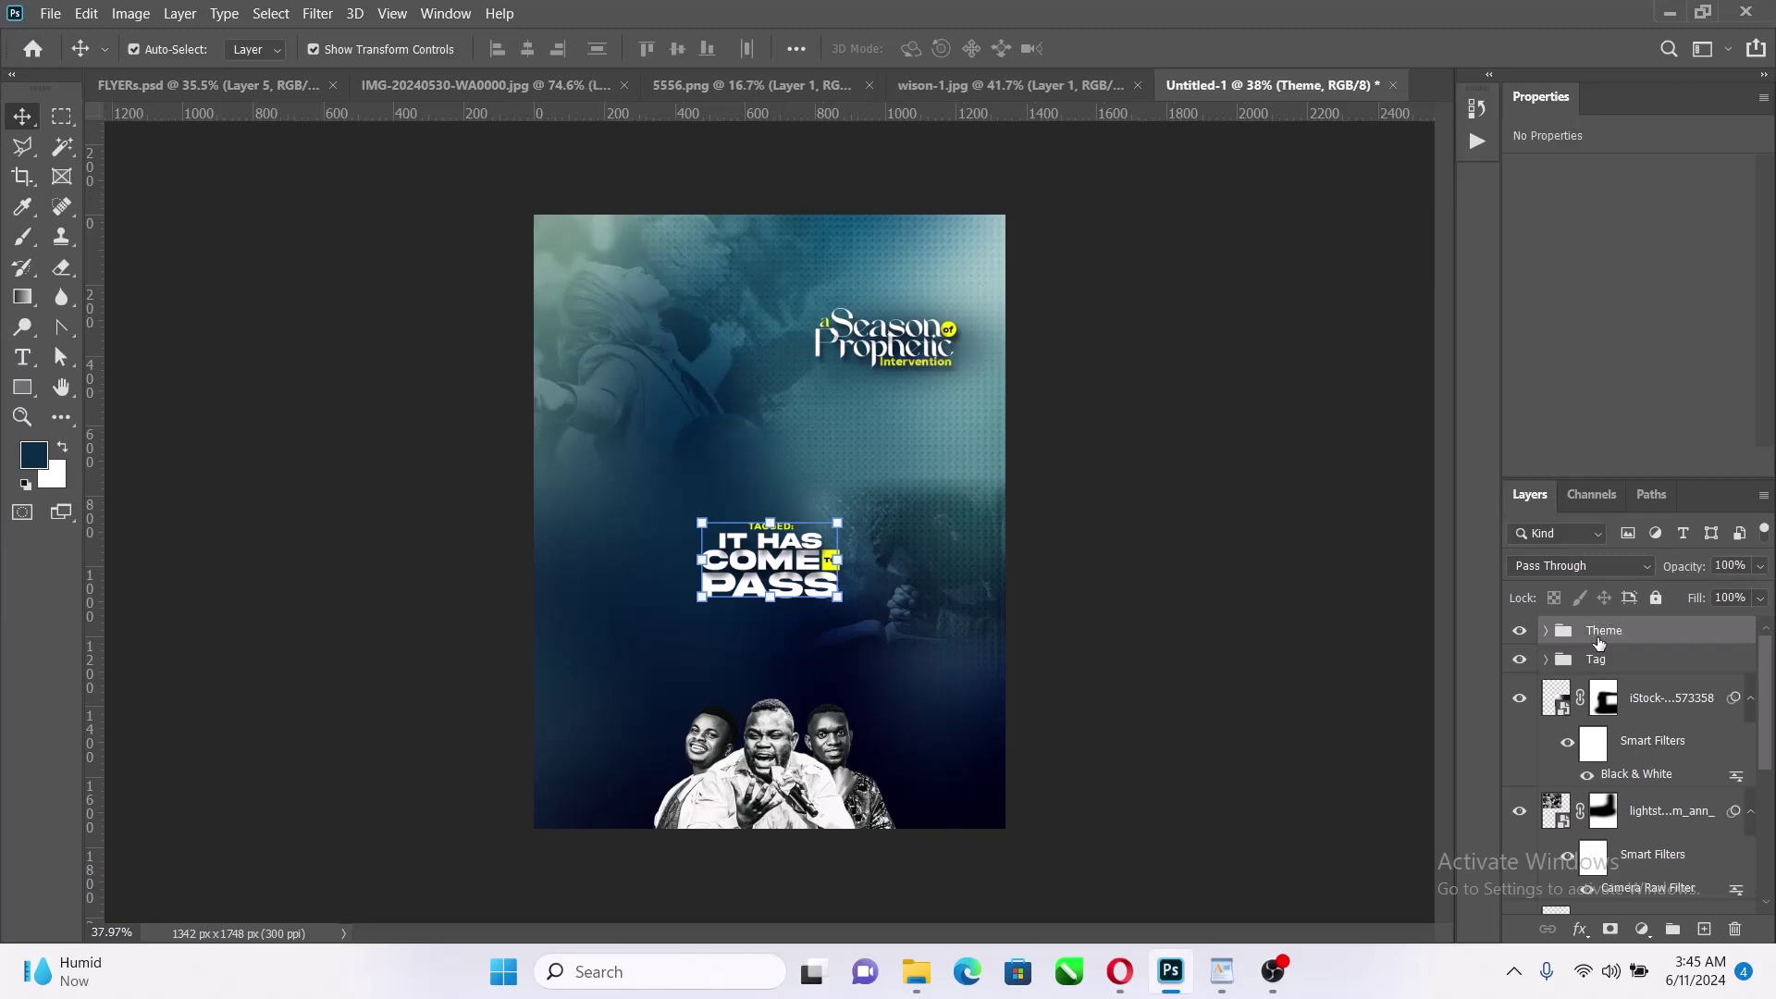
# Scale the Theme group up to 110% and commit the transform
pyautogui.scroll(3, 830, 534)
pyautogui.moveTo(861, 598); pyautogui.dragTo(890, 594)
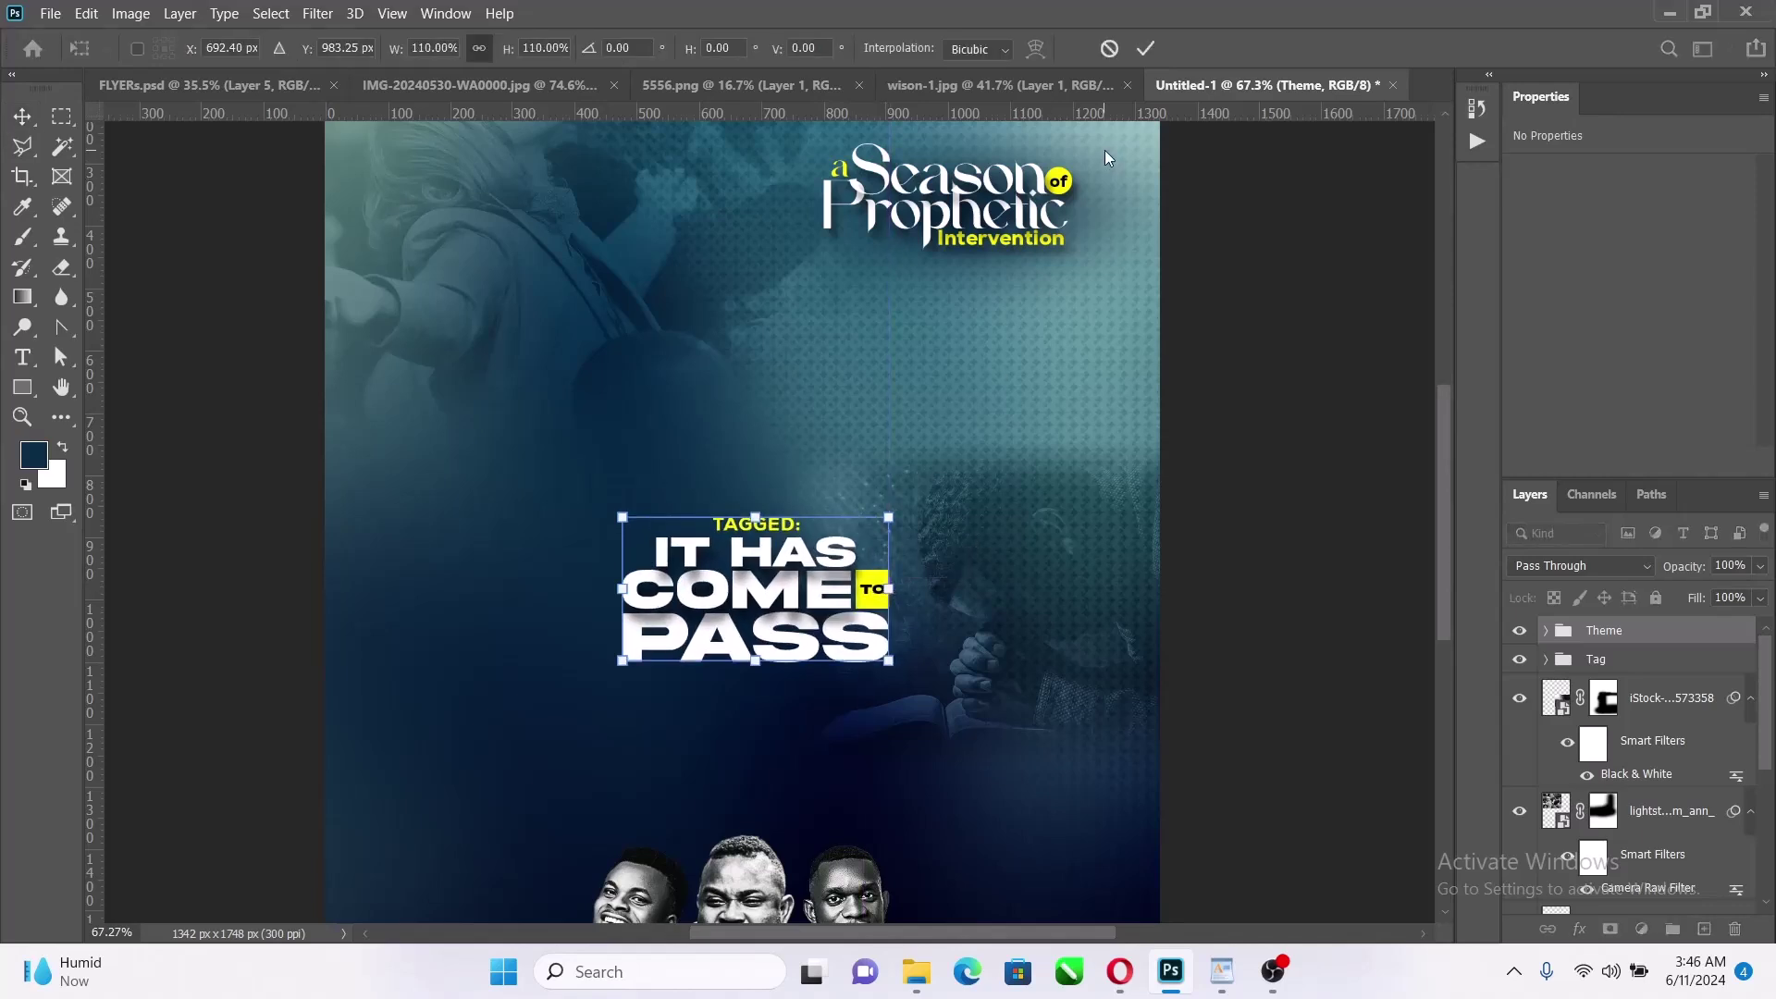
pyautogui.click(1145, 49)
pyautogui.click(916, 972)
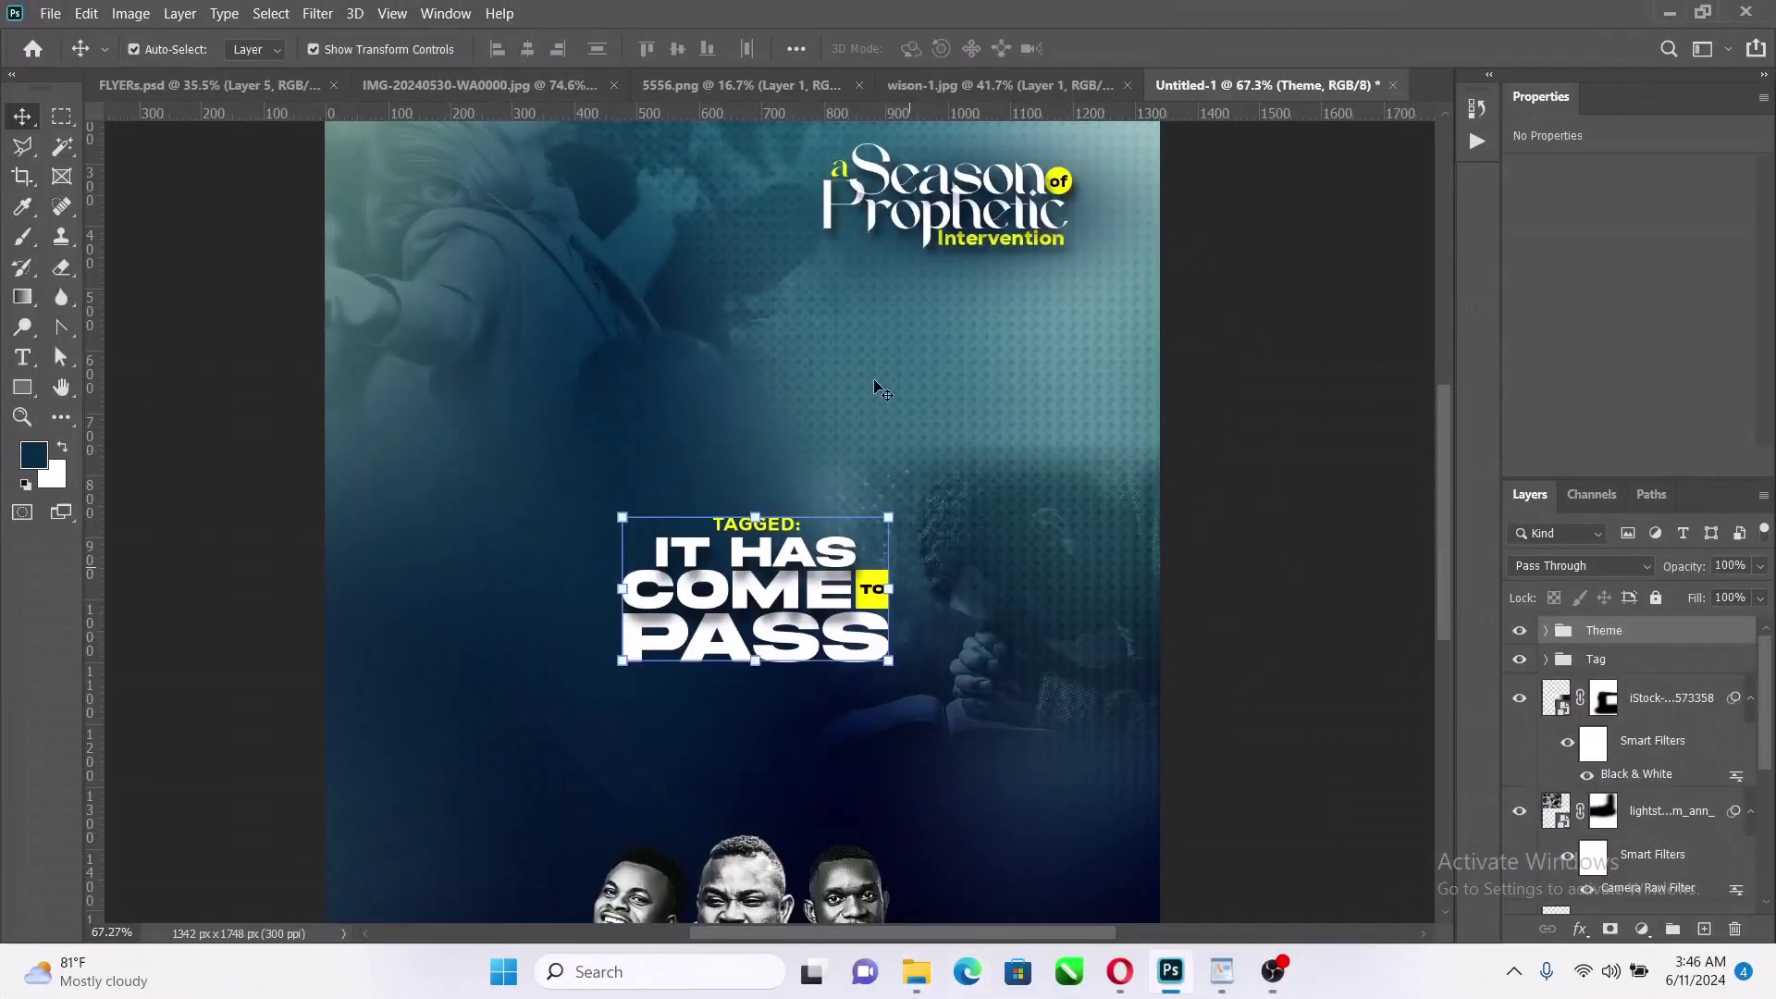
# Drag 89_755 PNG Transparente from the Downloads folder onto the middle of the flyer canvas
pyautogui.click(919, 973)
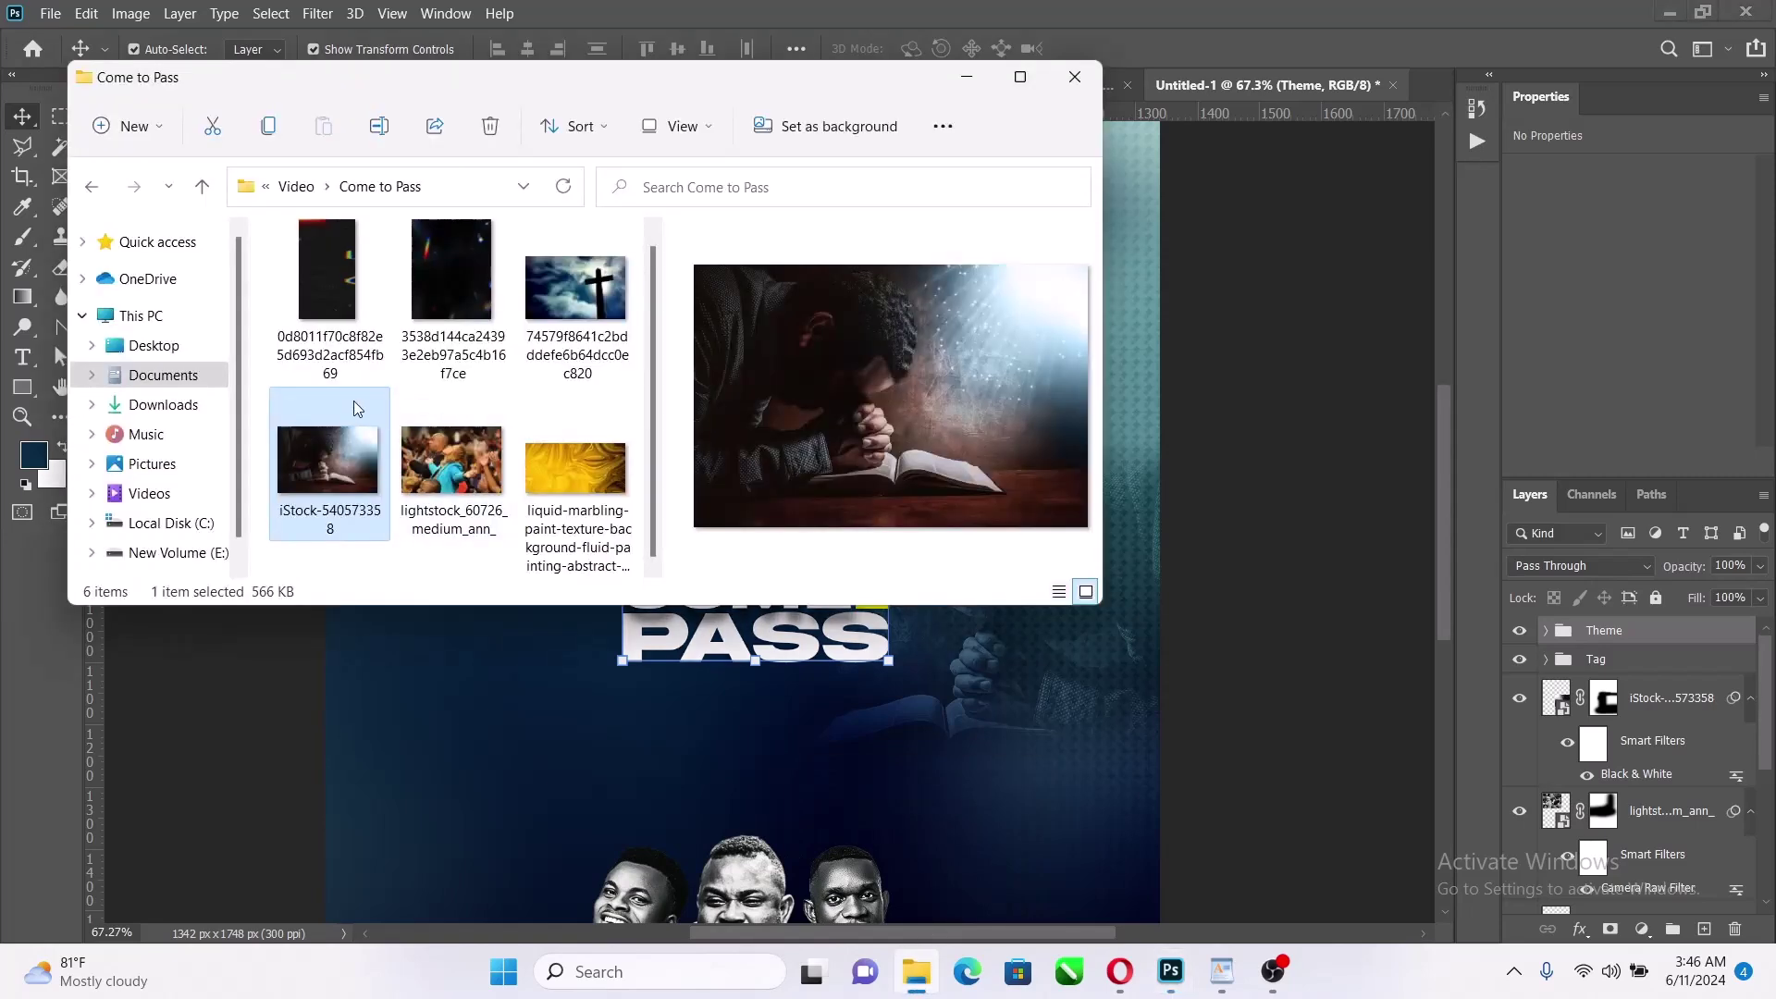
pyautogui.click(163, 404)
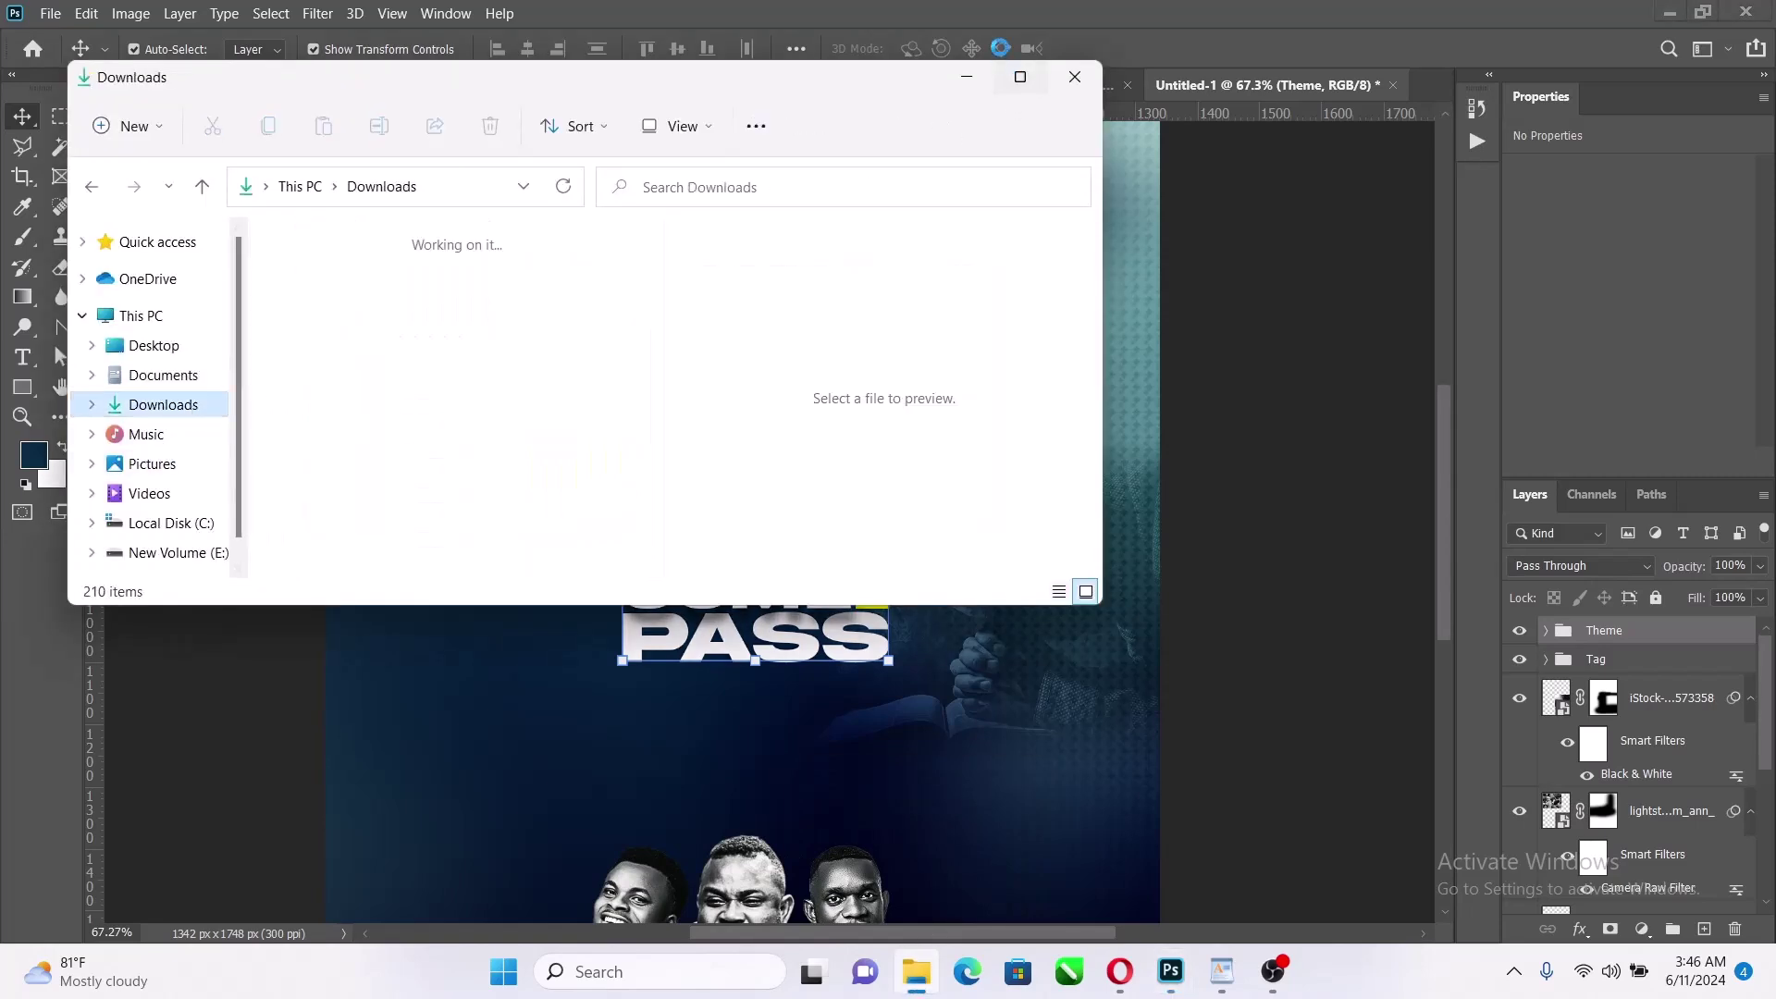
pyautogui.click(1020, 77)
pyautogui.scroll(-15, 652, 515)
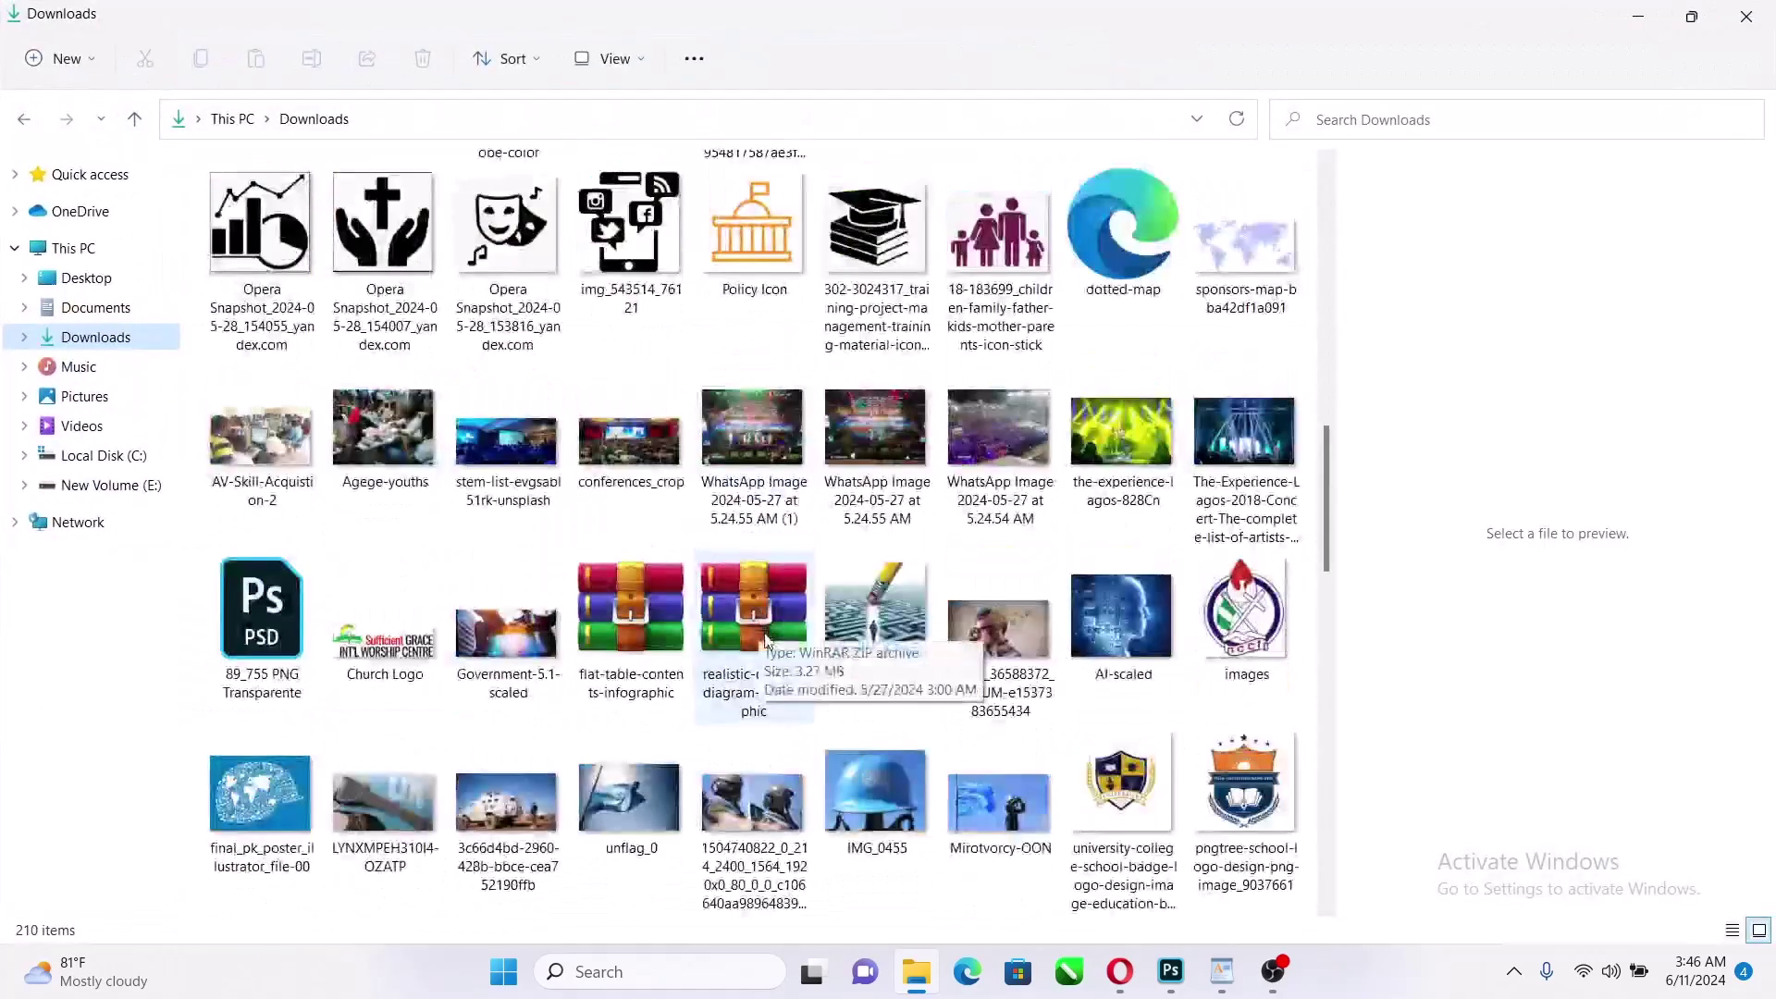
pyautogui.scroll(-5, 773, 683)
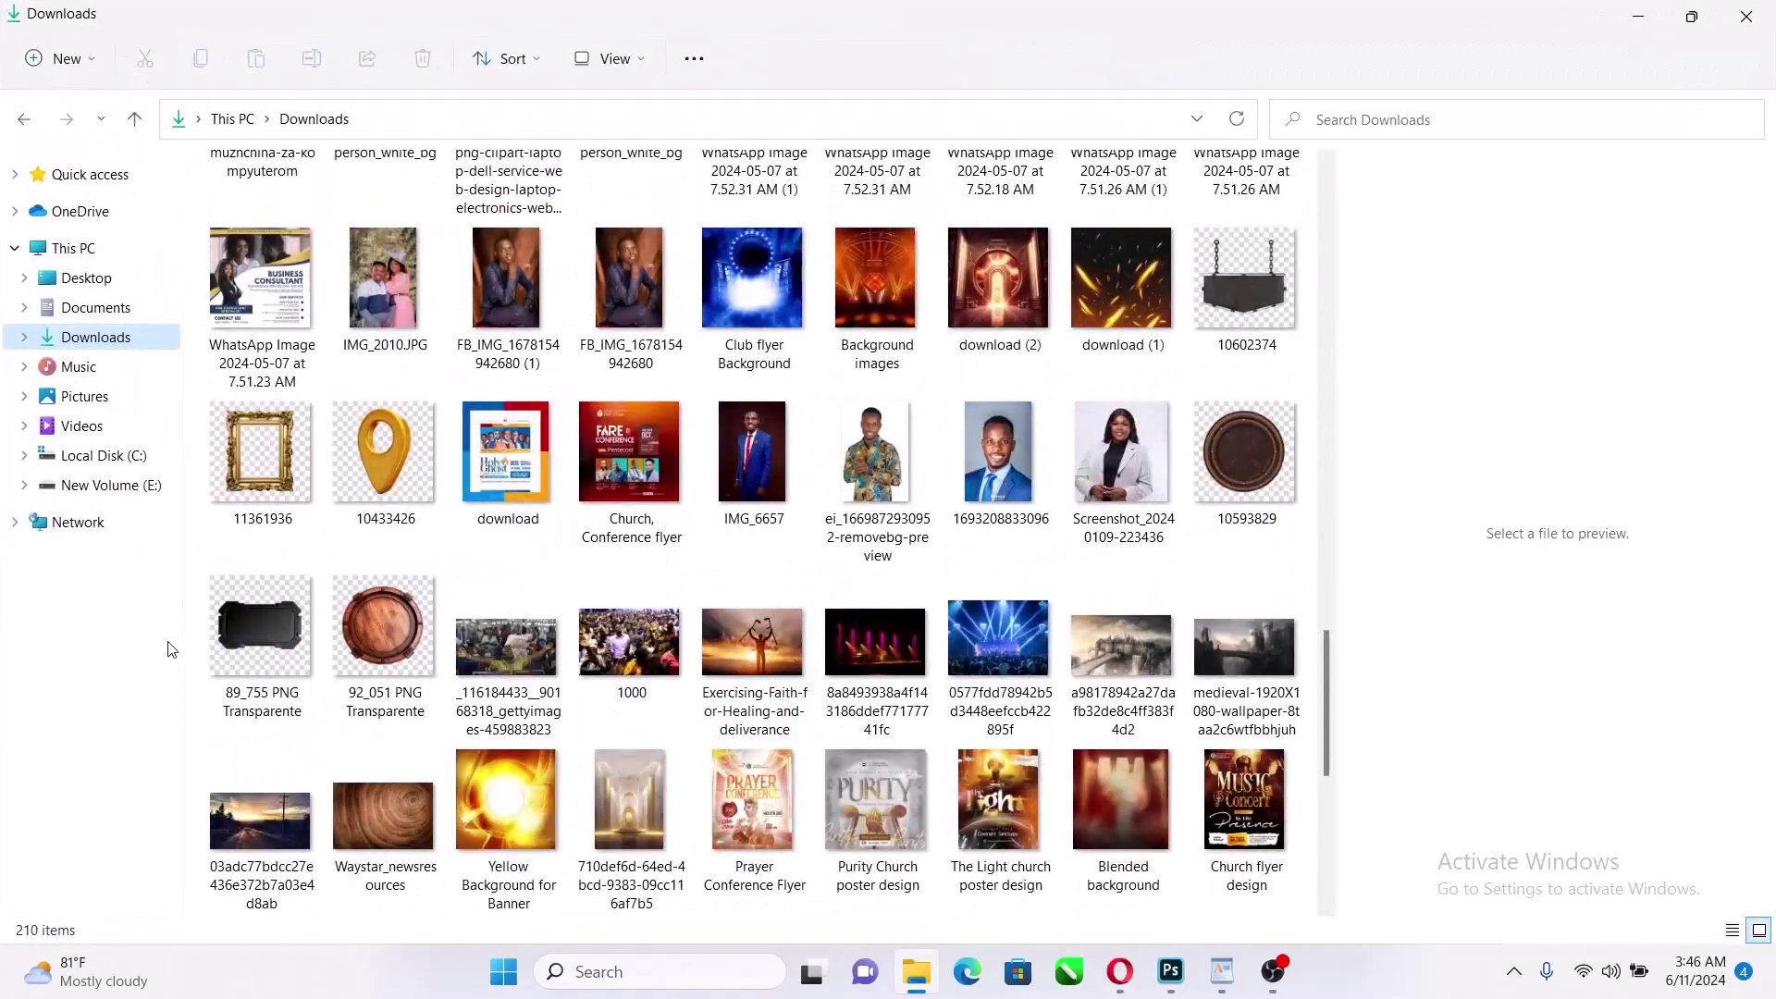
pyautogui.click(263, 648)
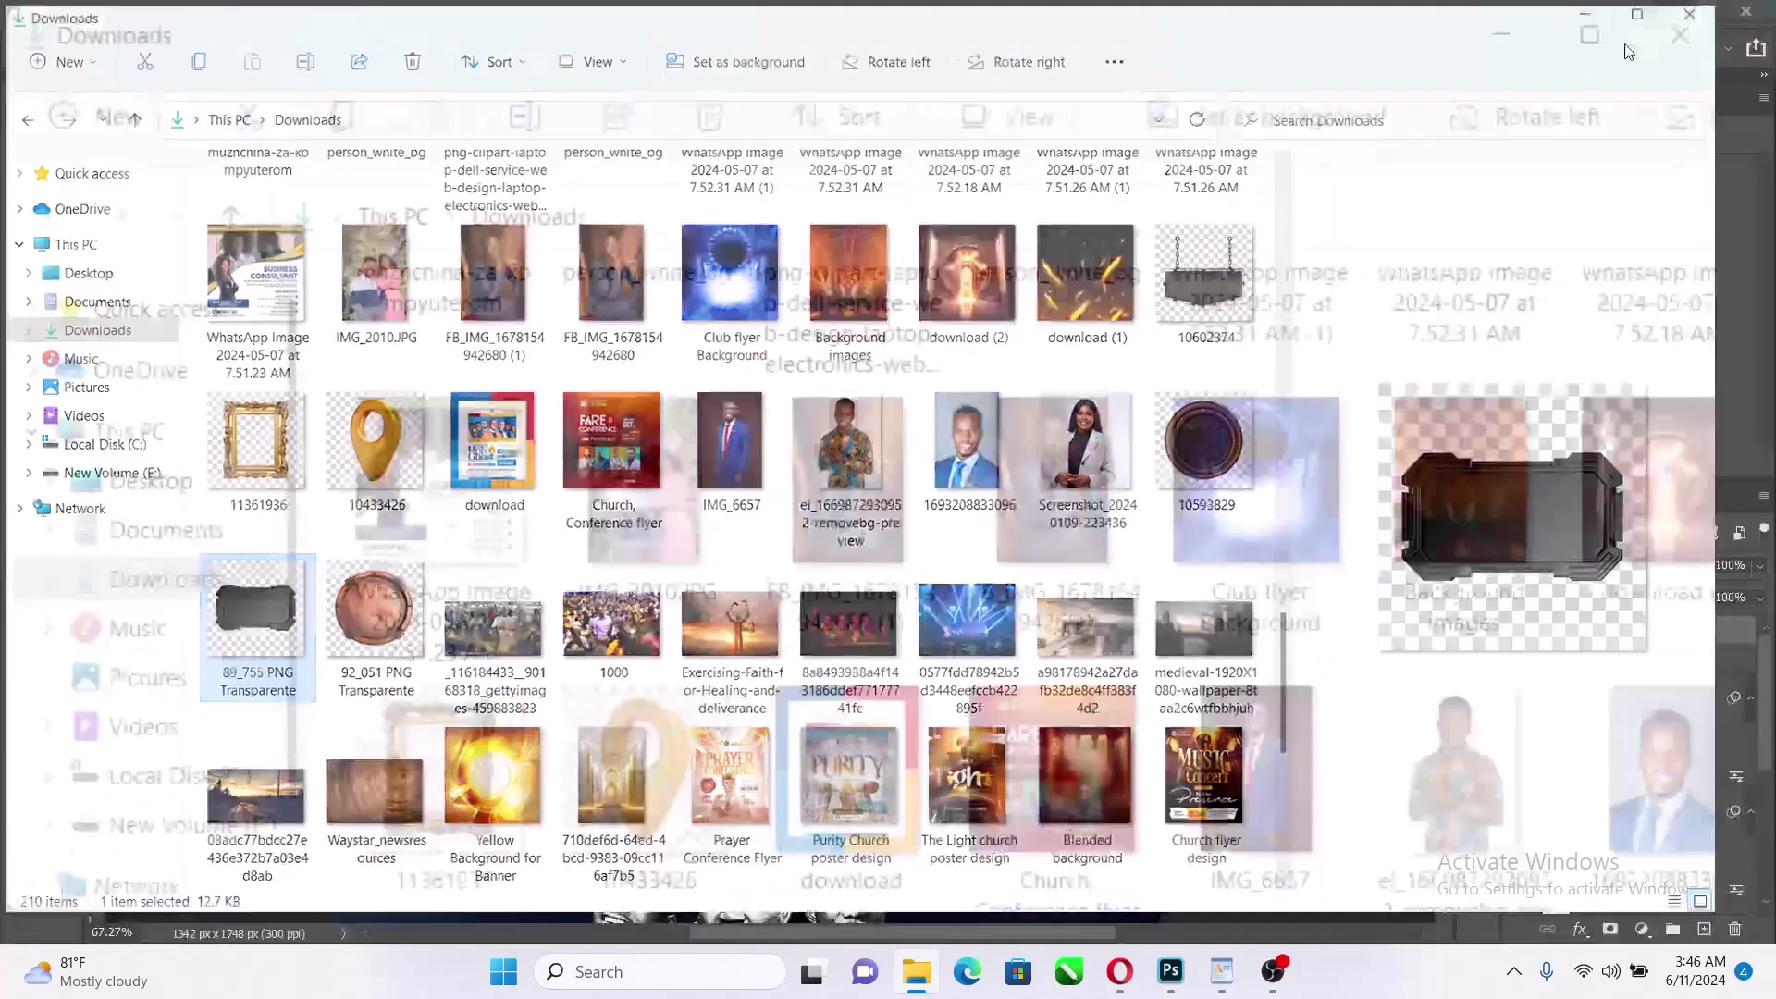
pyautogui.click(1692, 16)
pyautogui.scroll(-15, 408, 529)
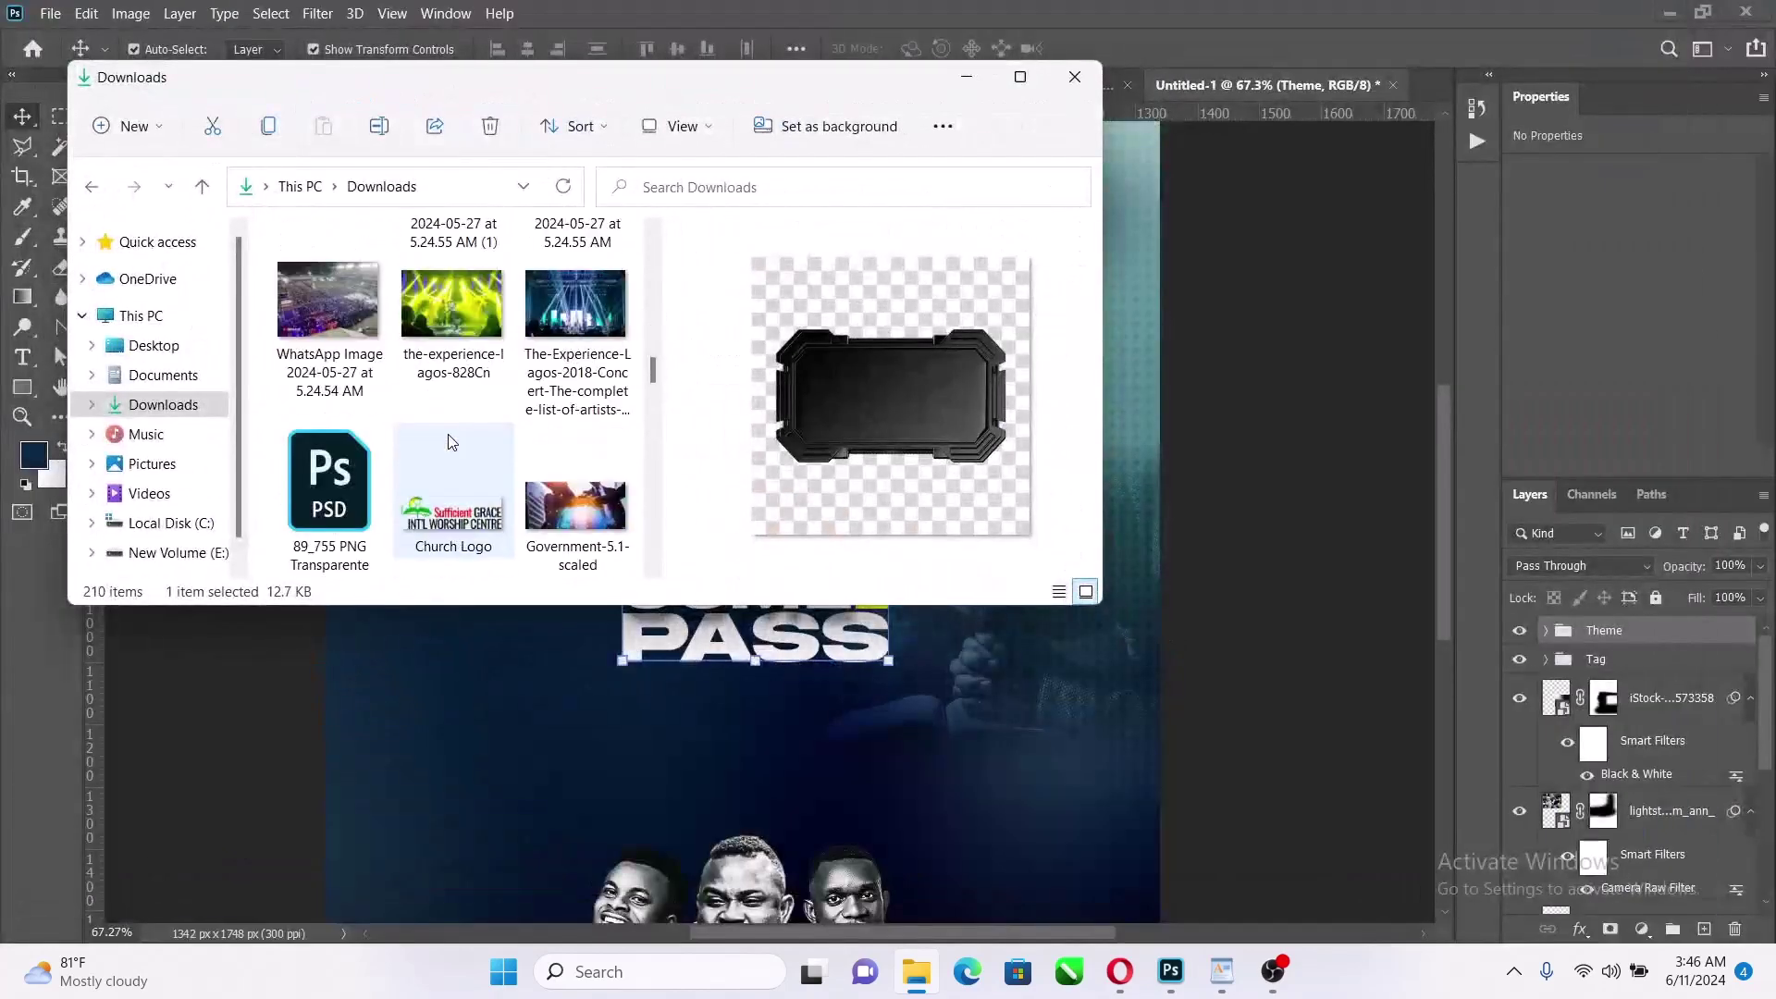
pyautogui.scroll(-10, 437, 458)
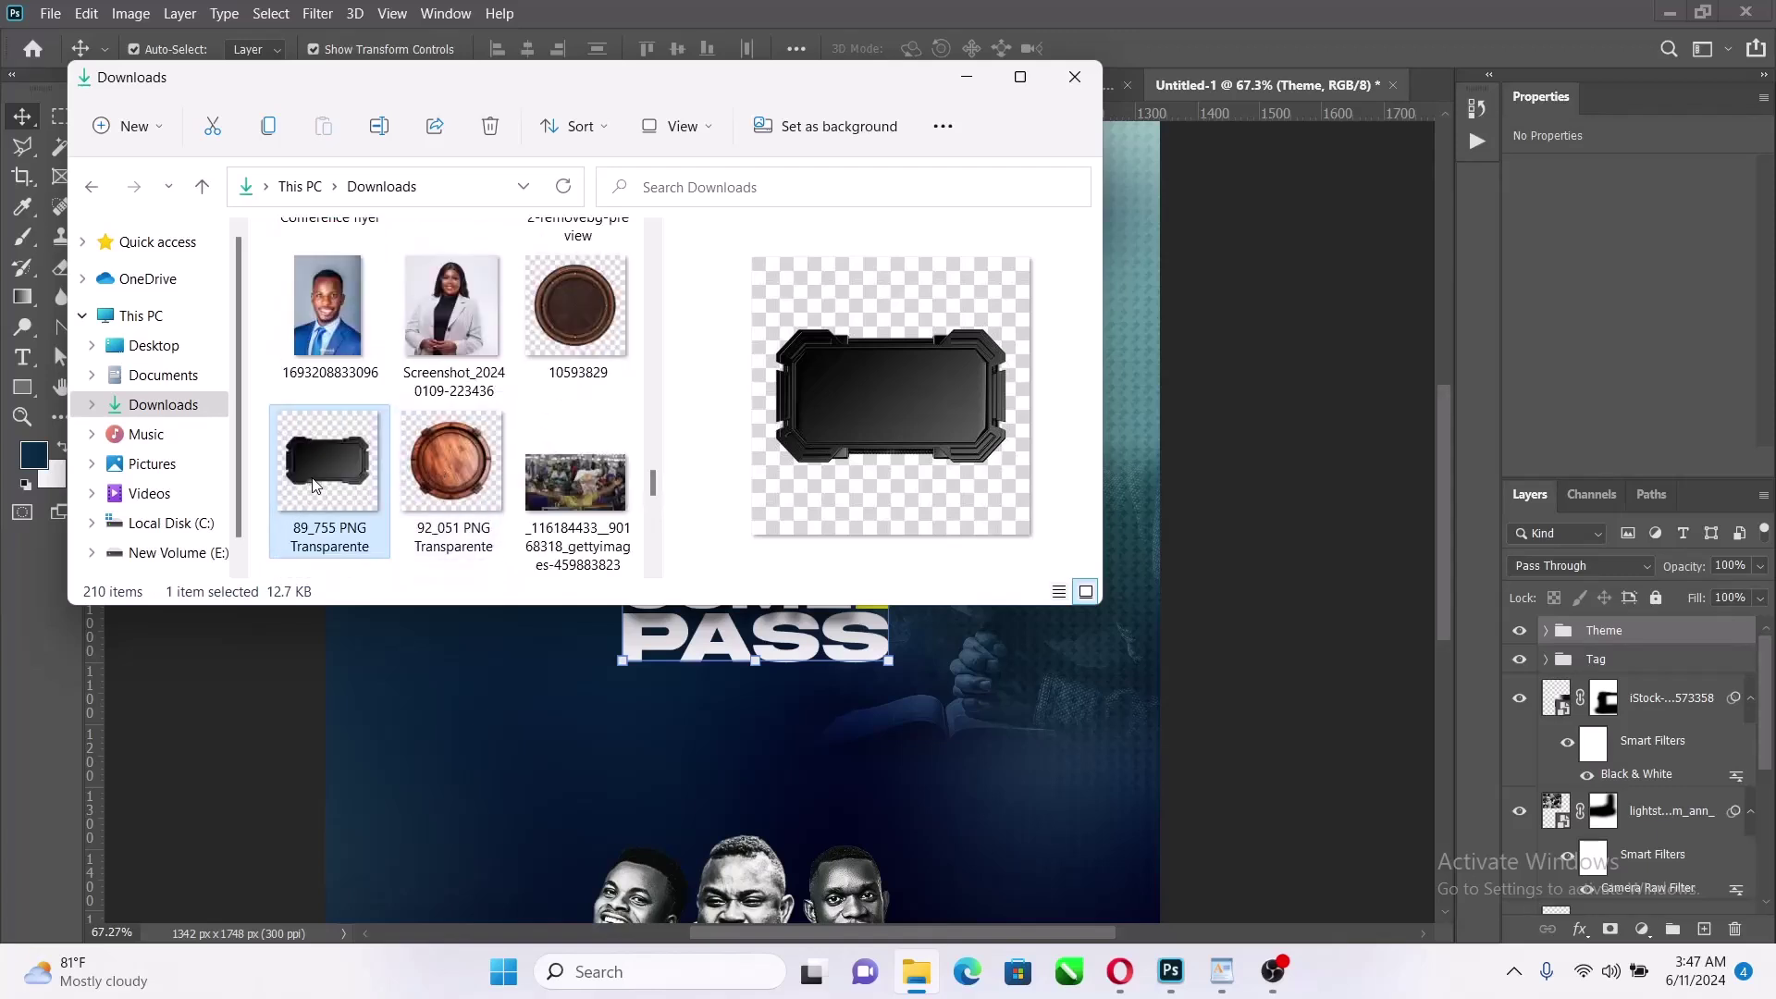
pyautogui.moveTo(315, 486); pyautogui.dragTo(687, 709)
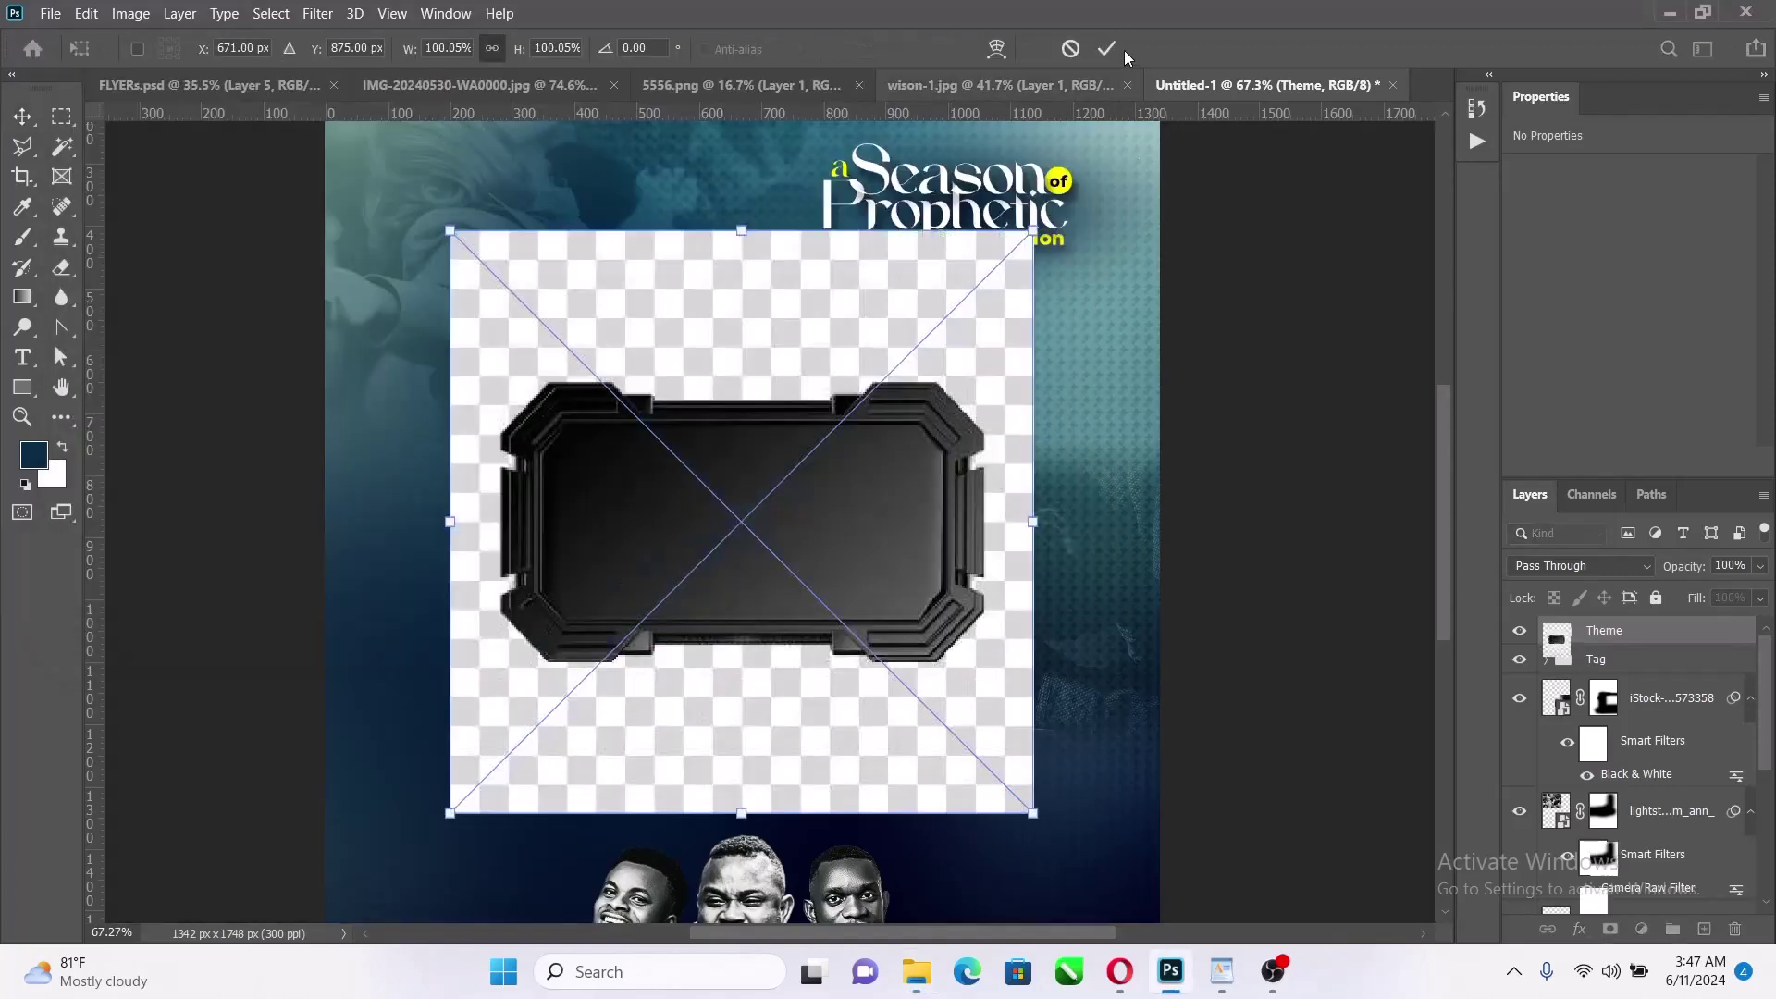
# Place the frame image, then select its subject and copy it to a new Layer 5
pyautogui.click(1107, 48)
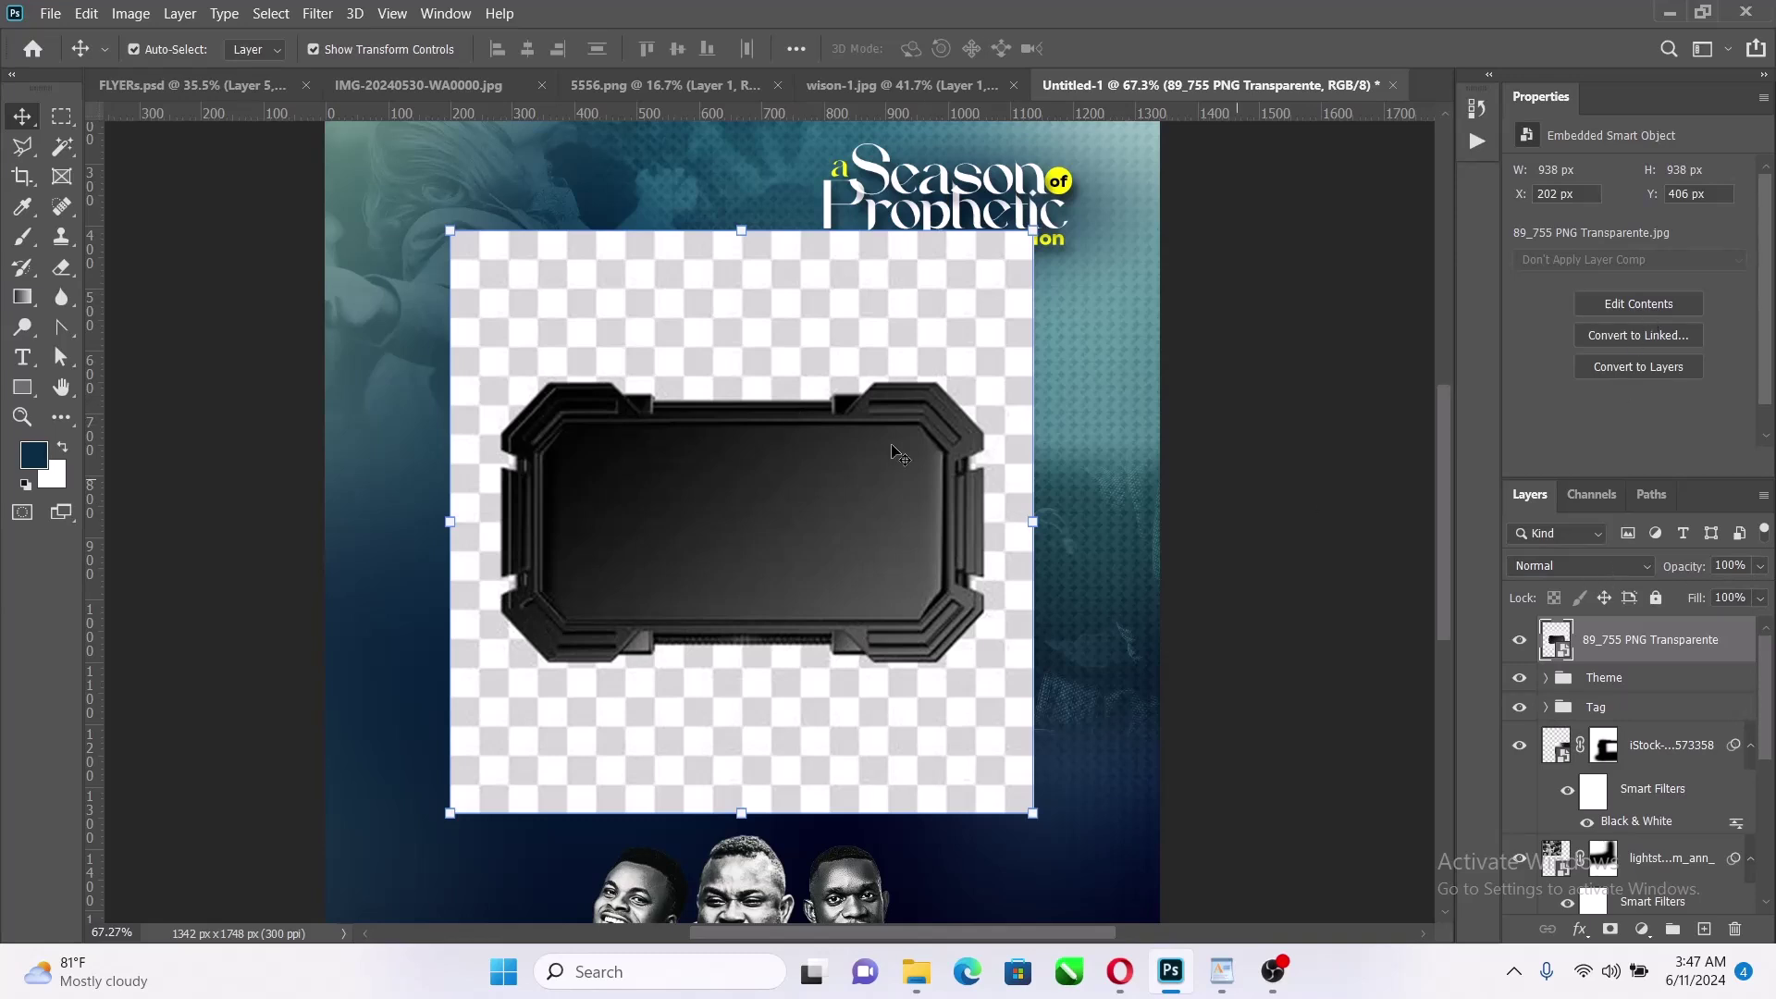
pyautogui.click(273, 14)
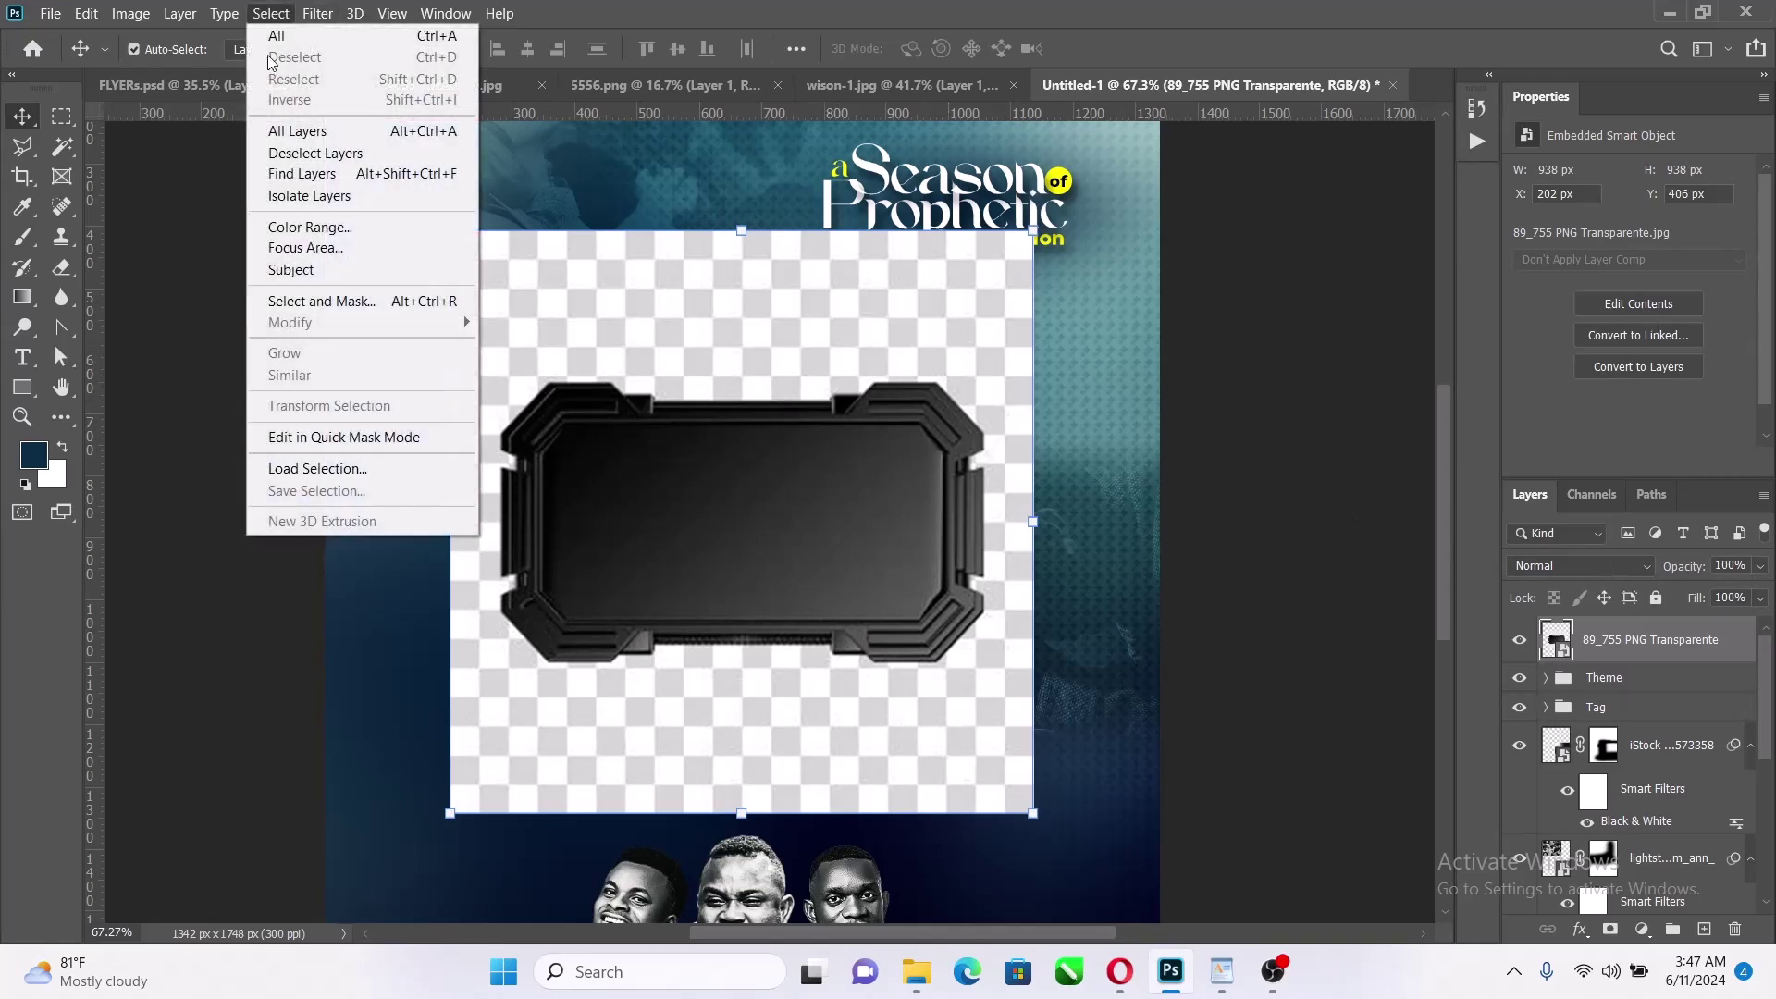
pyautogui.click(315, 275)
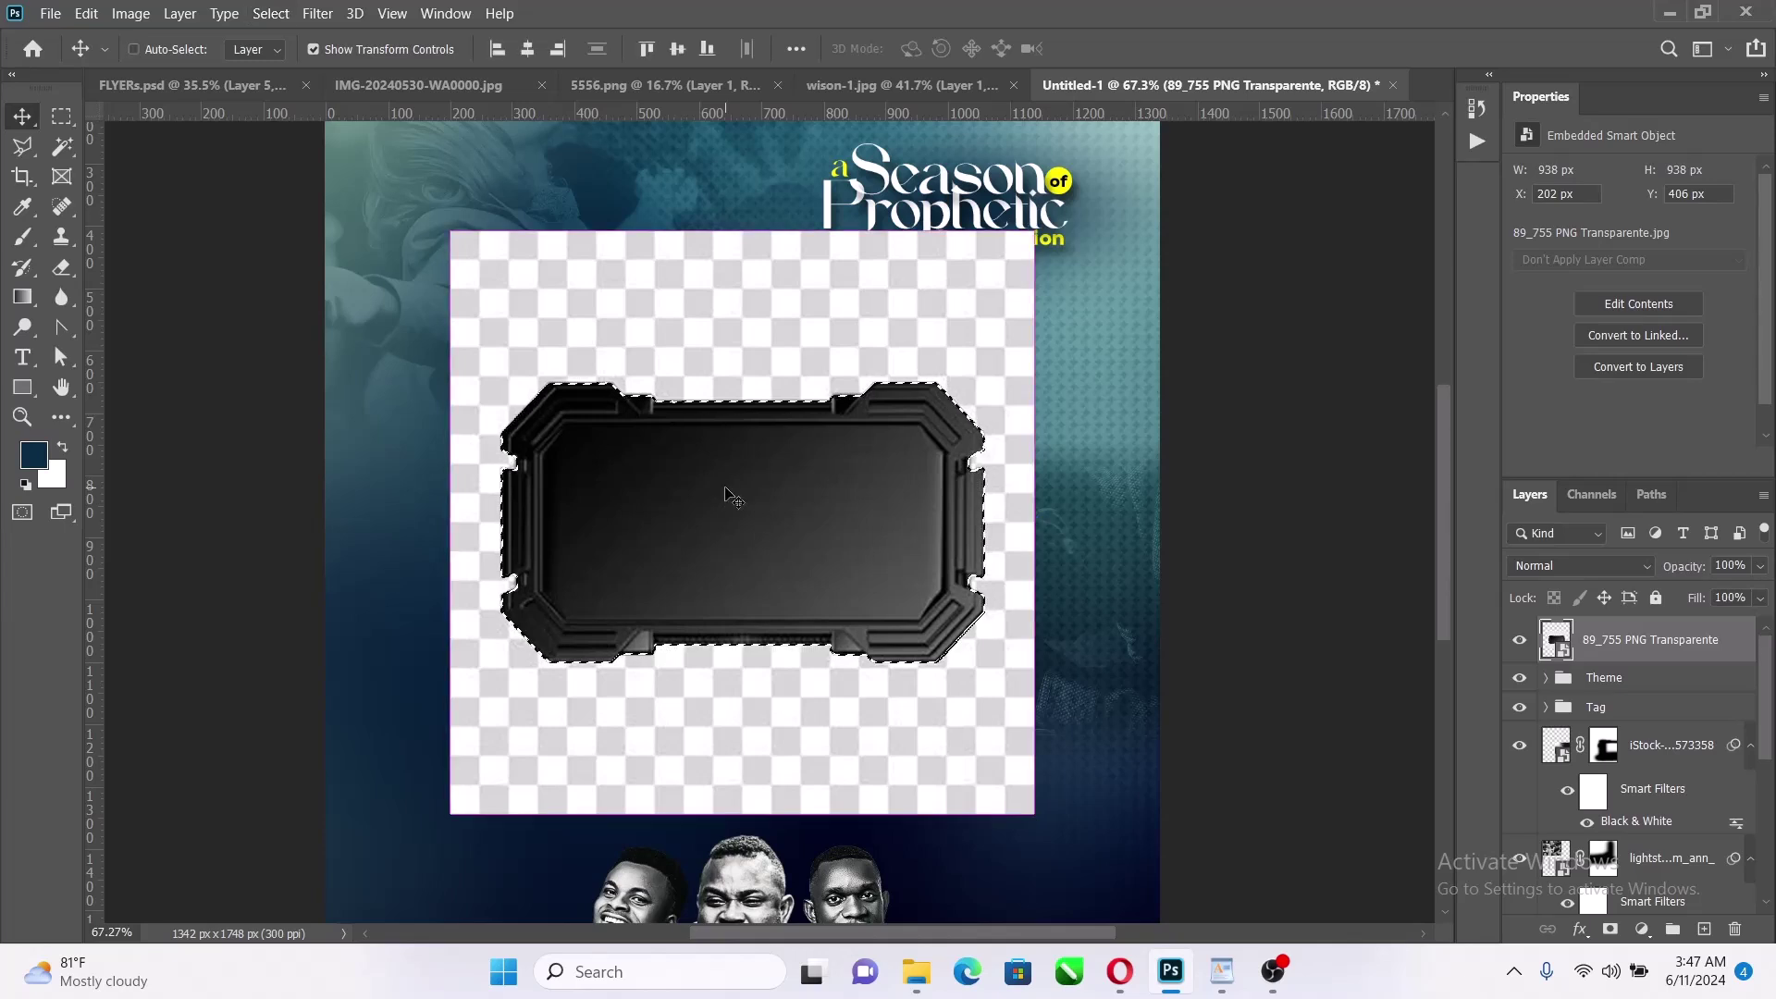
pyautogui.hotkey('ctrl', 'j')
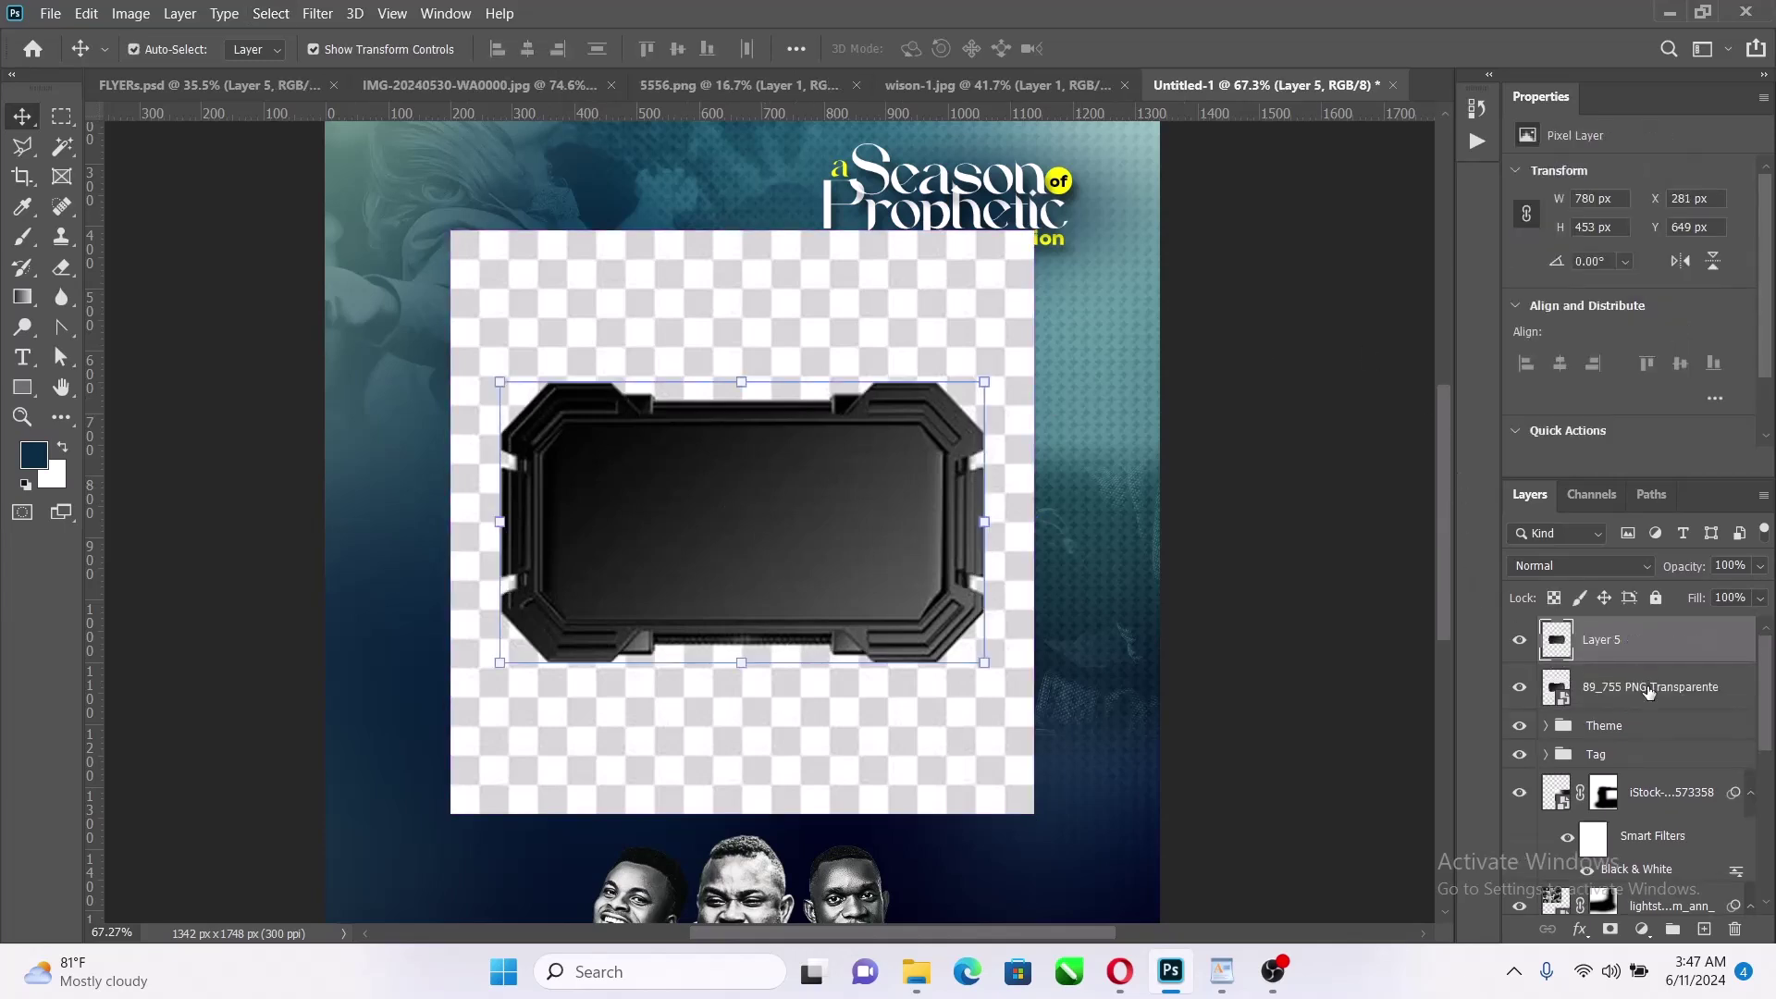
# Delete the original placed image, move the frame down about 104 px, and drop it into Theme
pyautogui.click(1650, 691)
pyautogui.press('Delete')
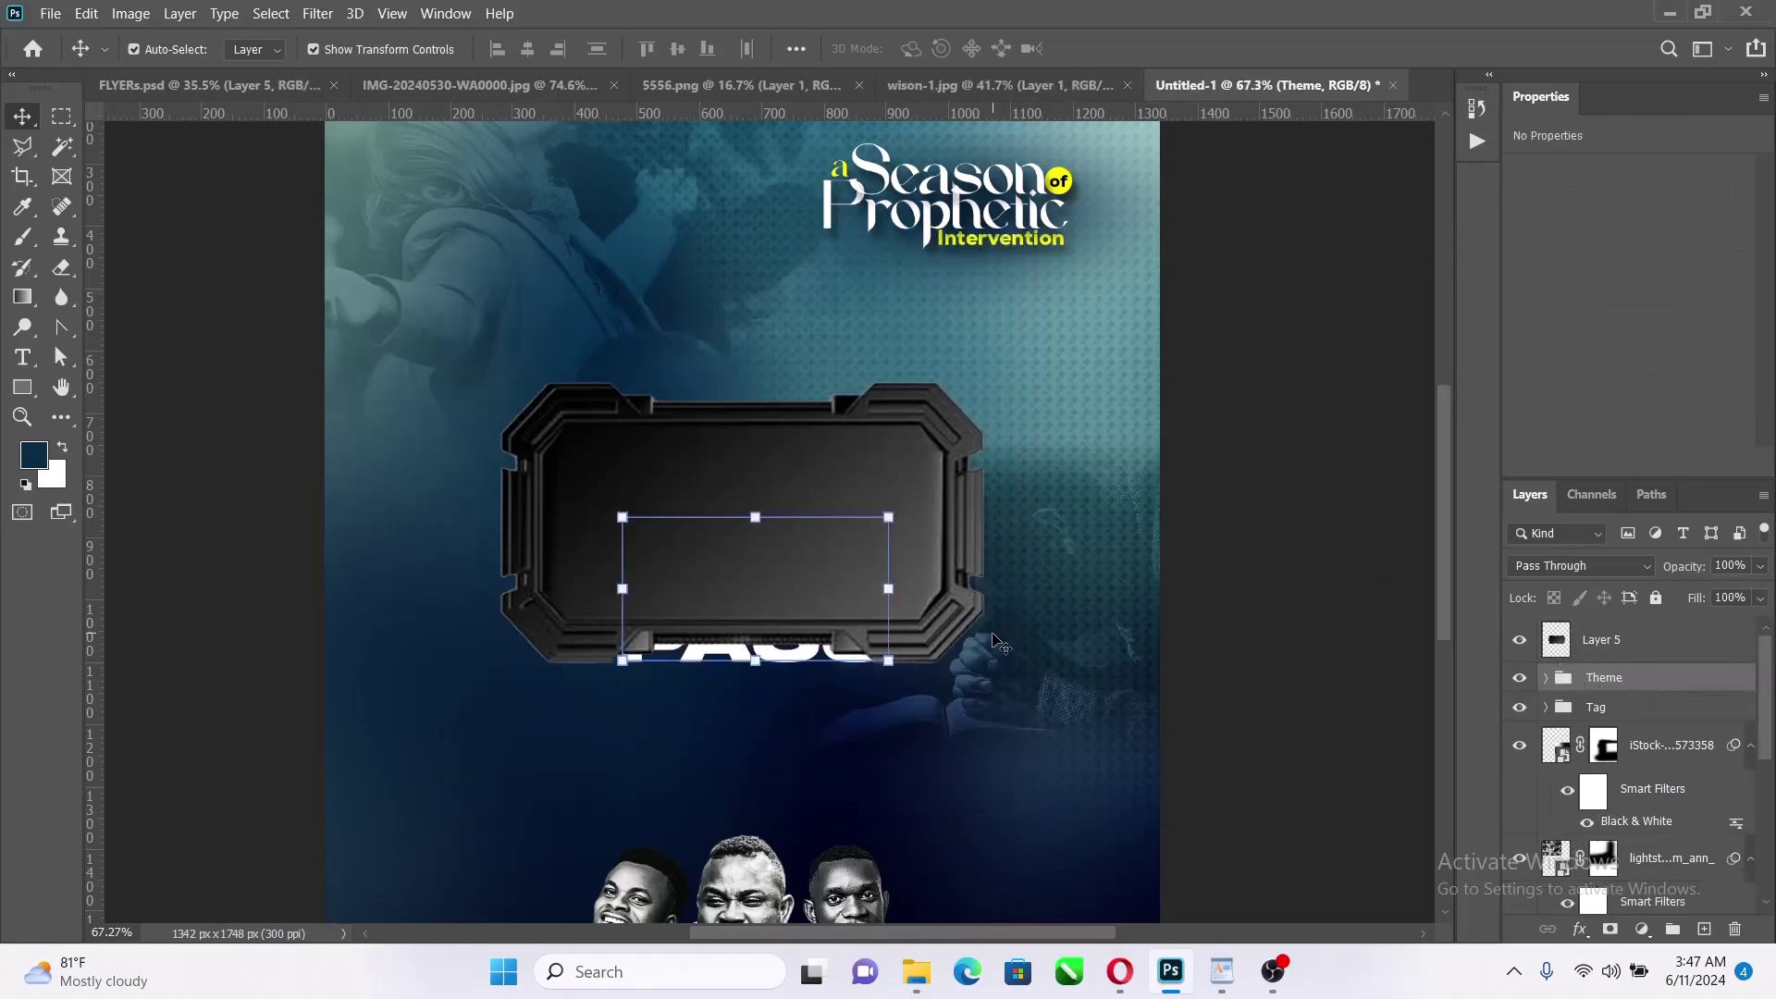
pyautogui.moveTo(879, 431); pyautogui.dragTo(885, 492)
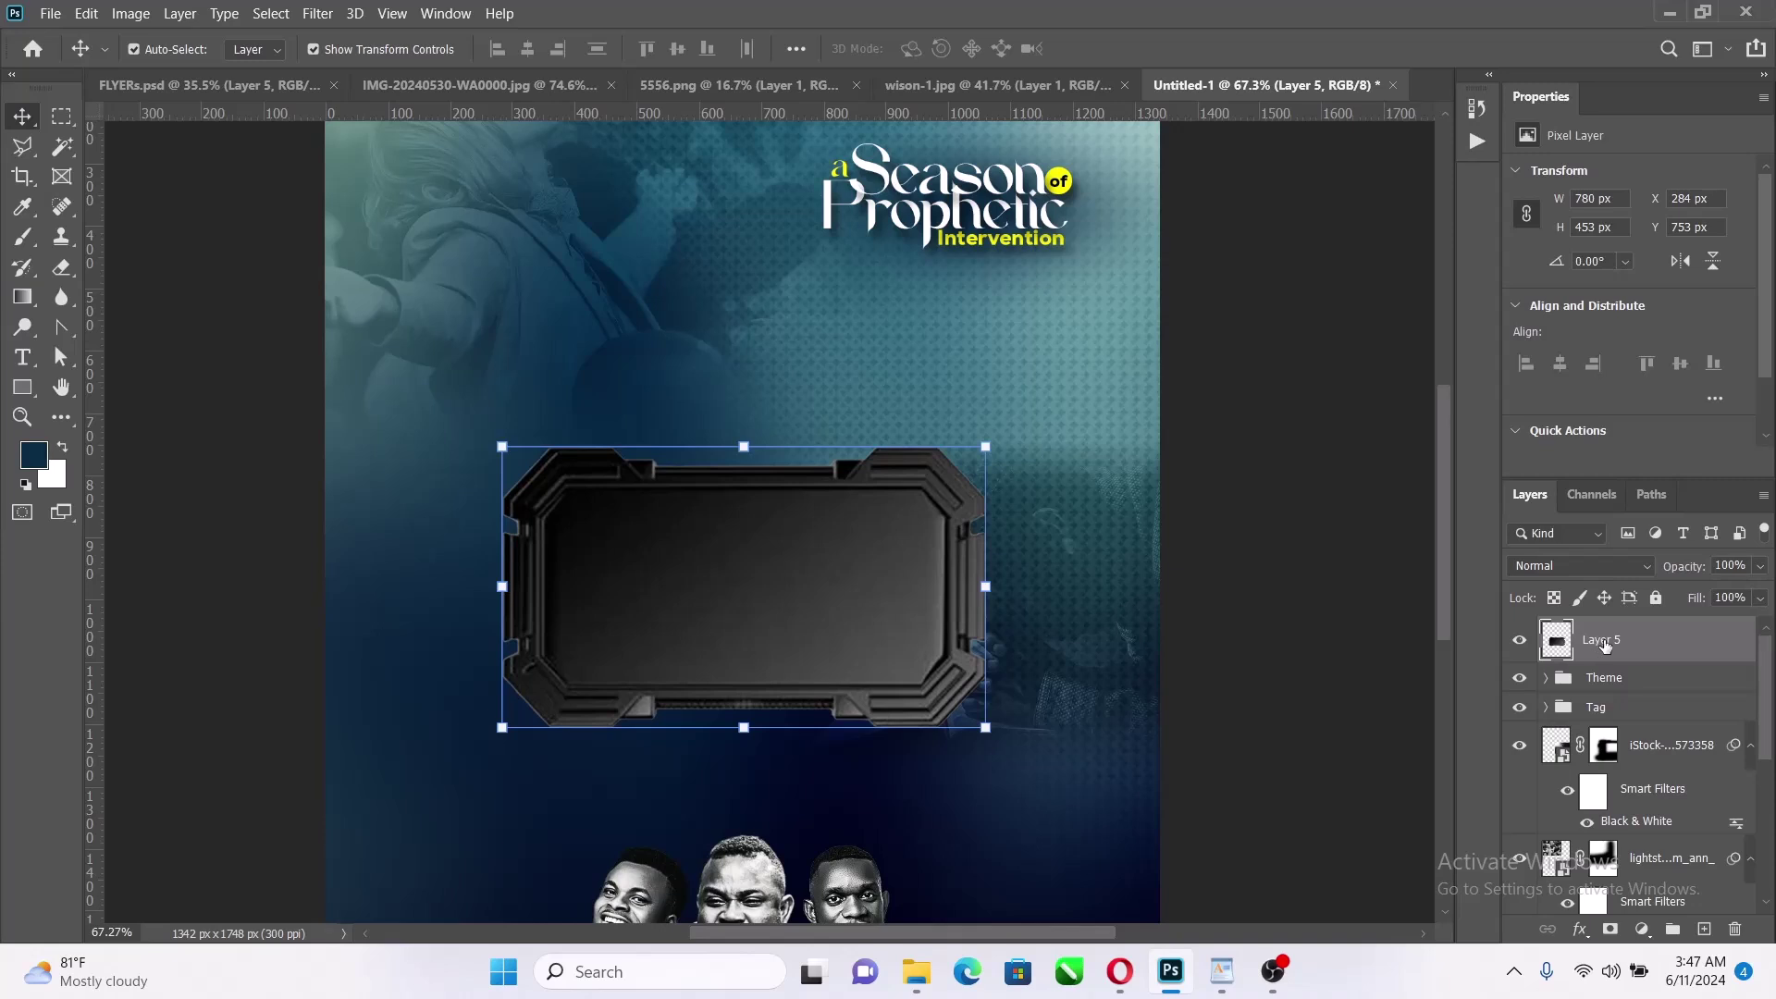
pyautogui.moveTo(1605, 645); pyautogui.dragTo(1591, 694)
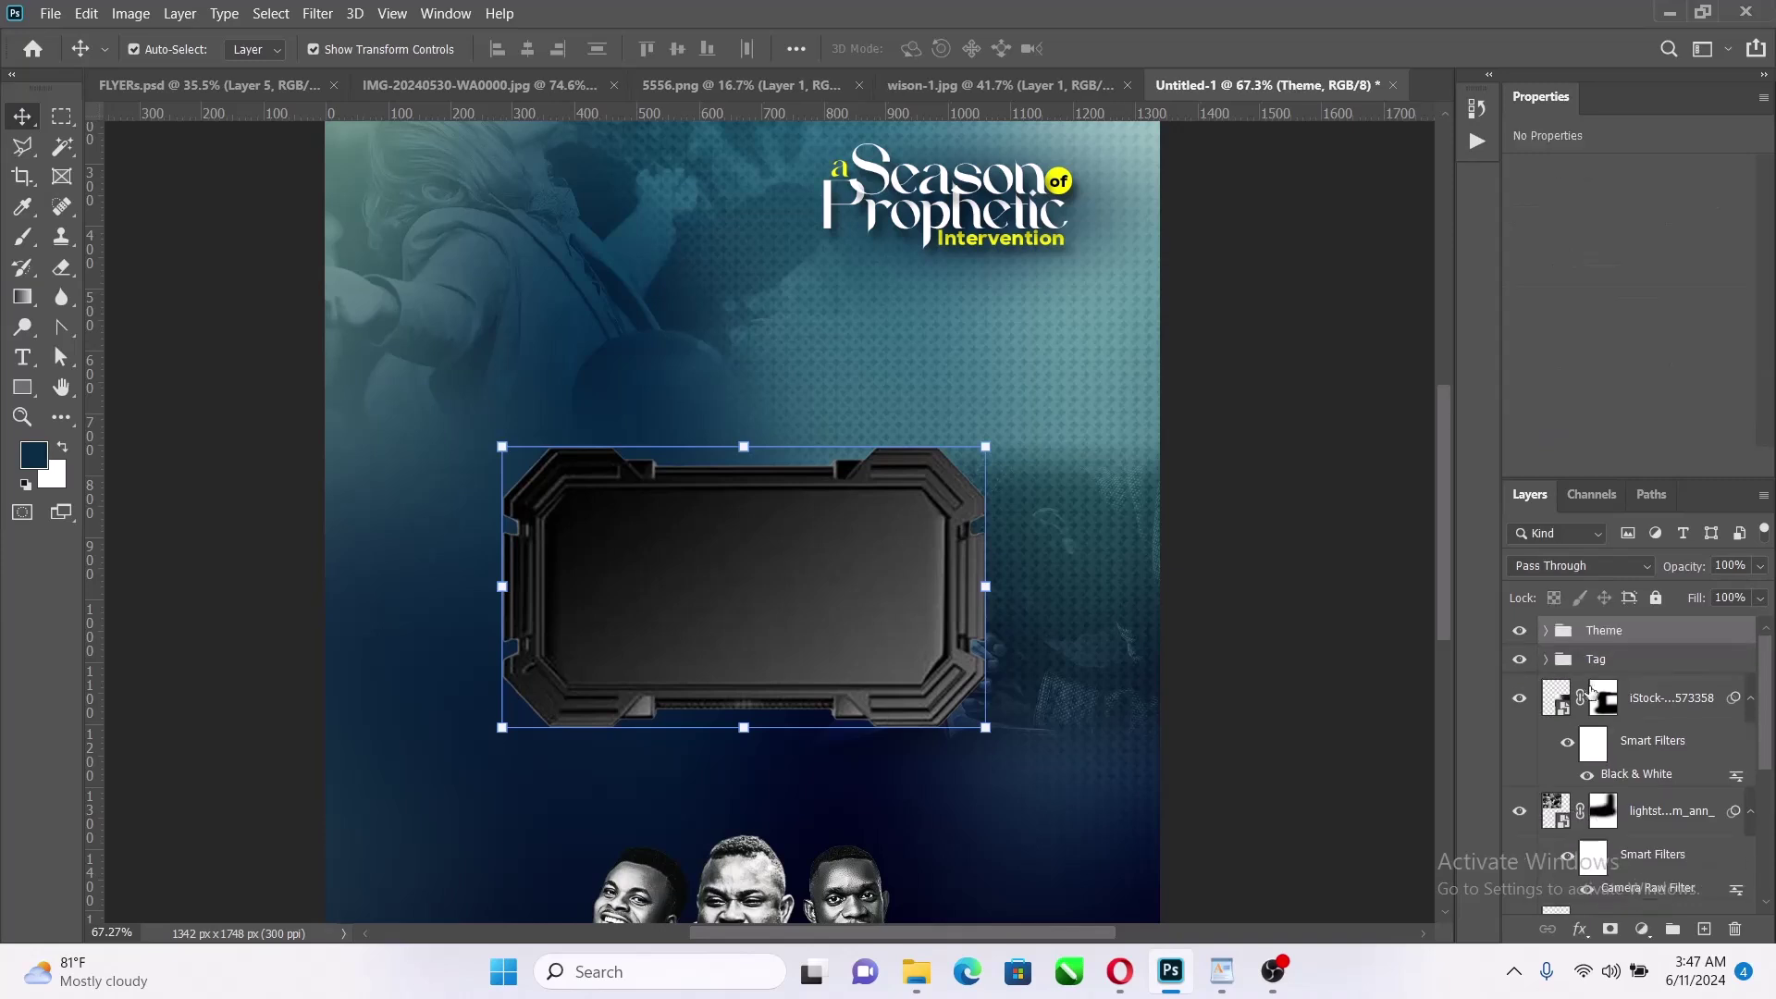
# Move the frame layer beneath the title layers inside the Theme group
pyautogui.click(1546, 631)
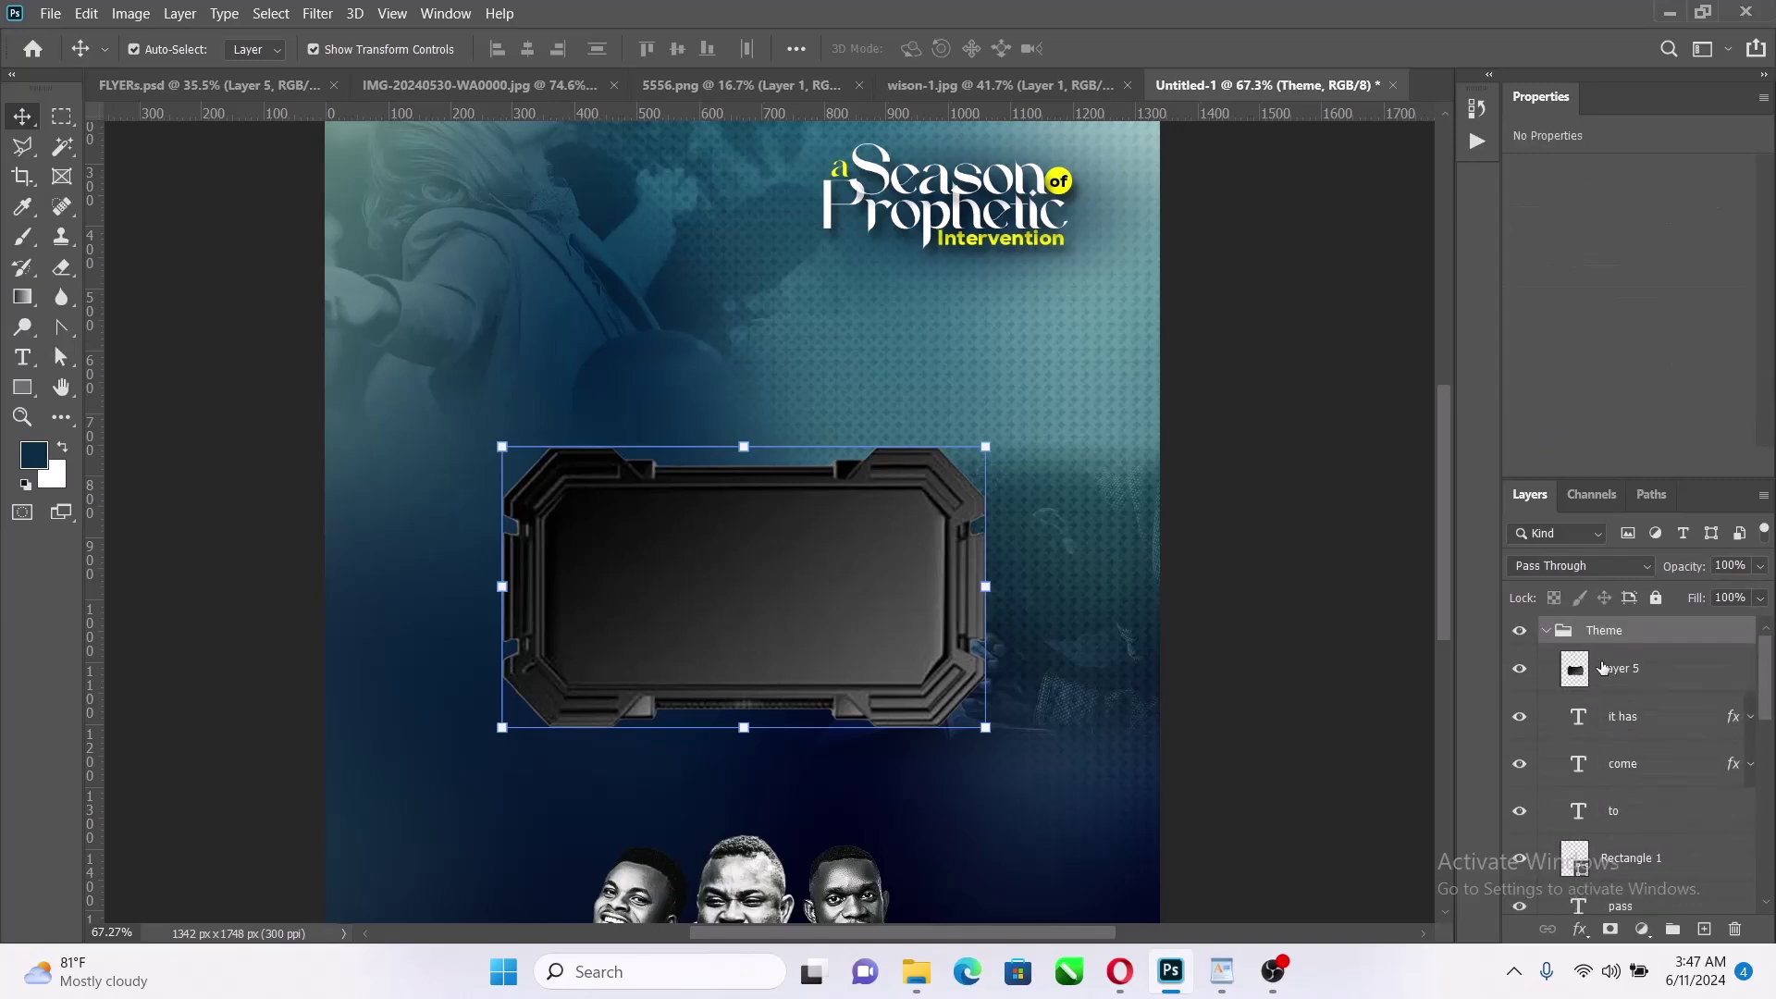
pyautogui.moveTo(1620, 690); pyautogui.dragTo(1638, 656)
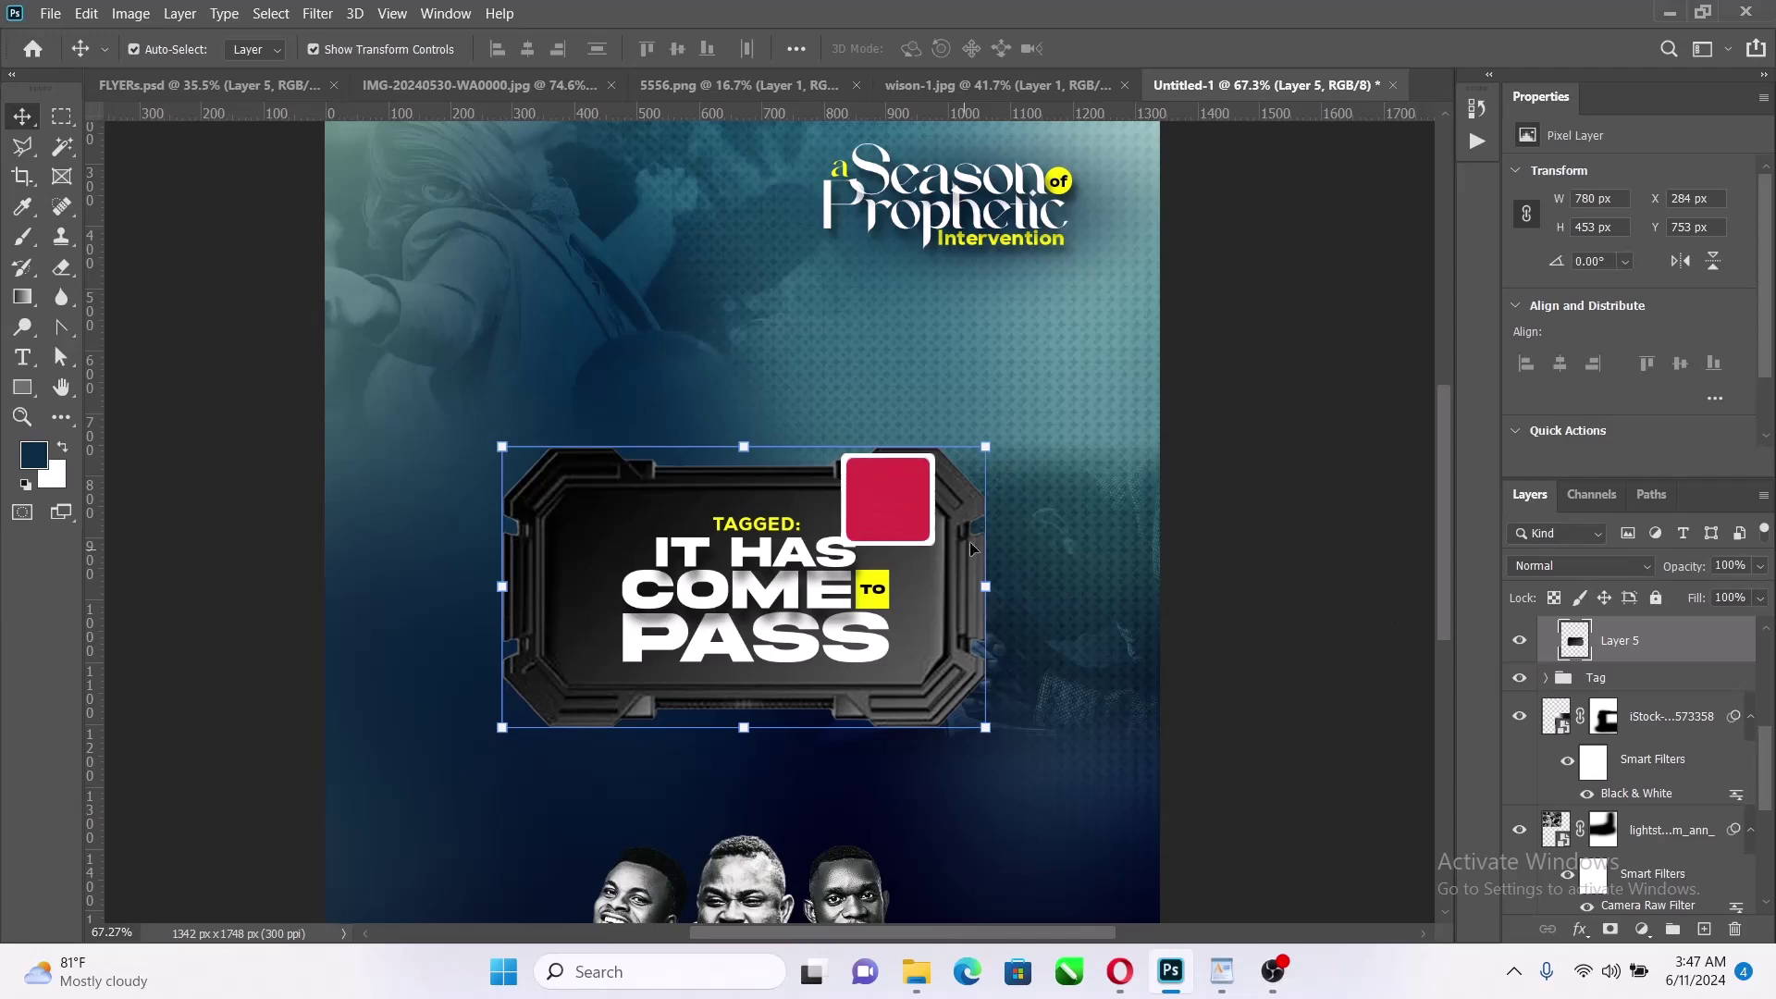
pyautogui.scroll(3, 1632, 663)
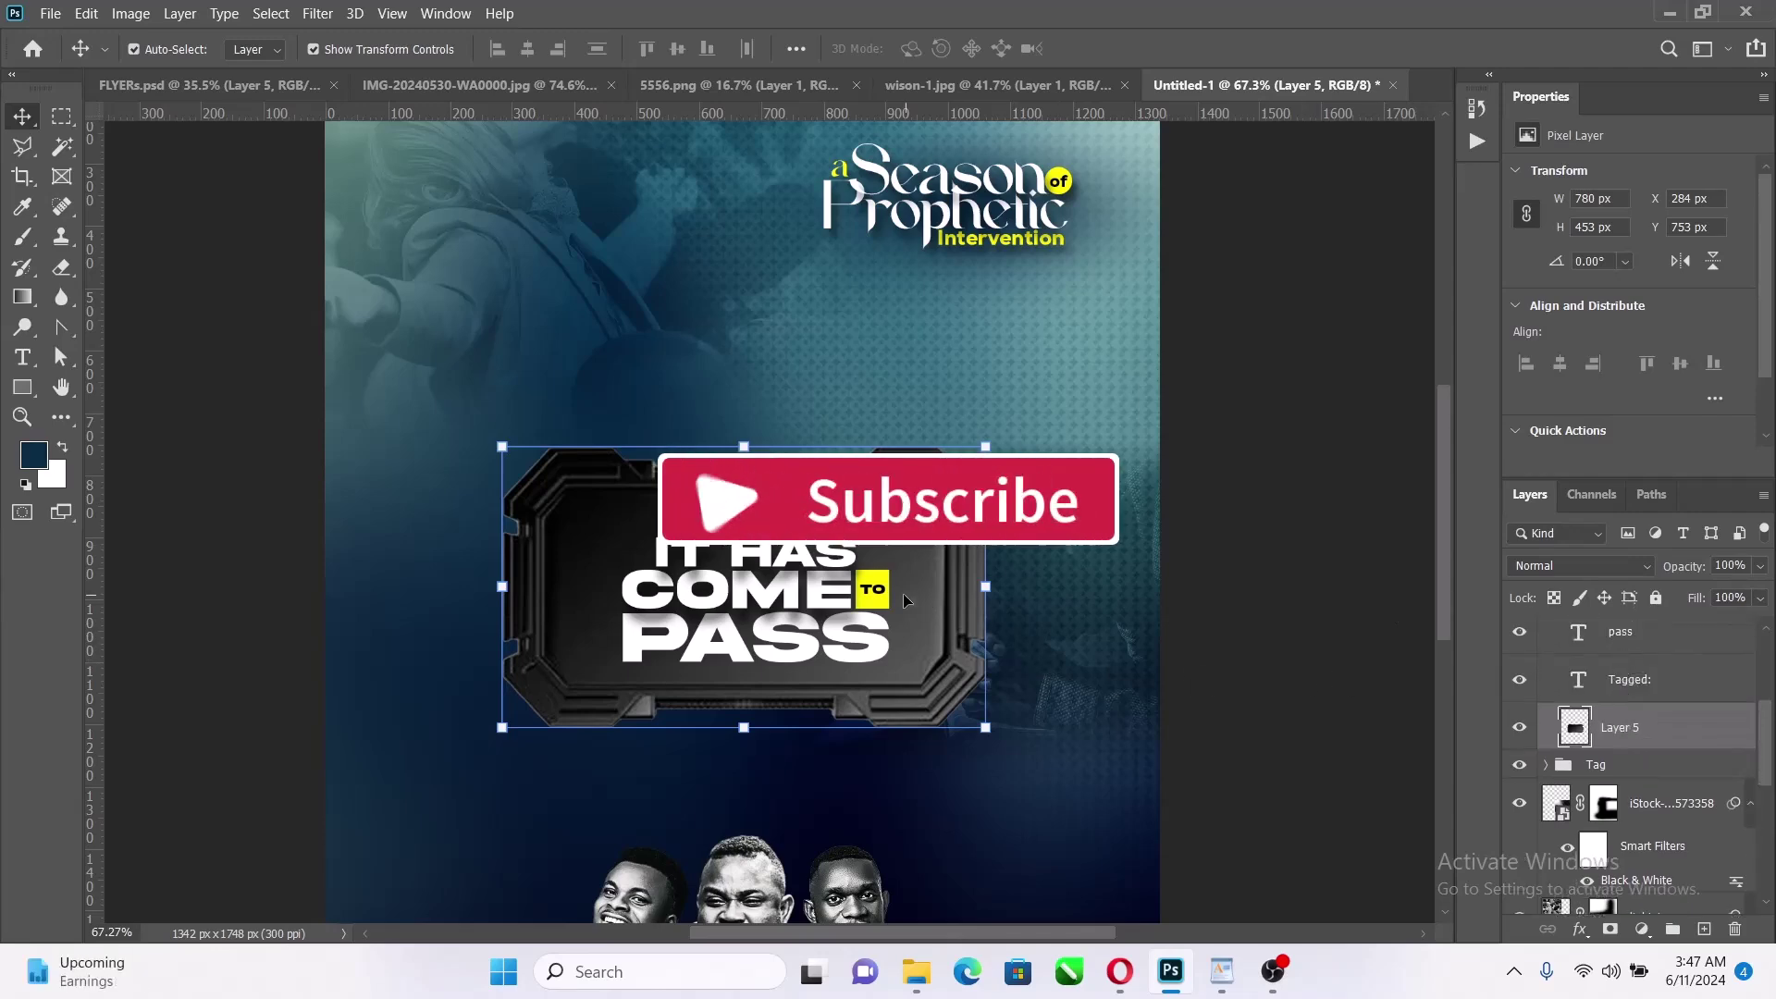
pyautogui.scroll(3, 851, 613)
pyautogui.scroll(1, 851, 611)
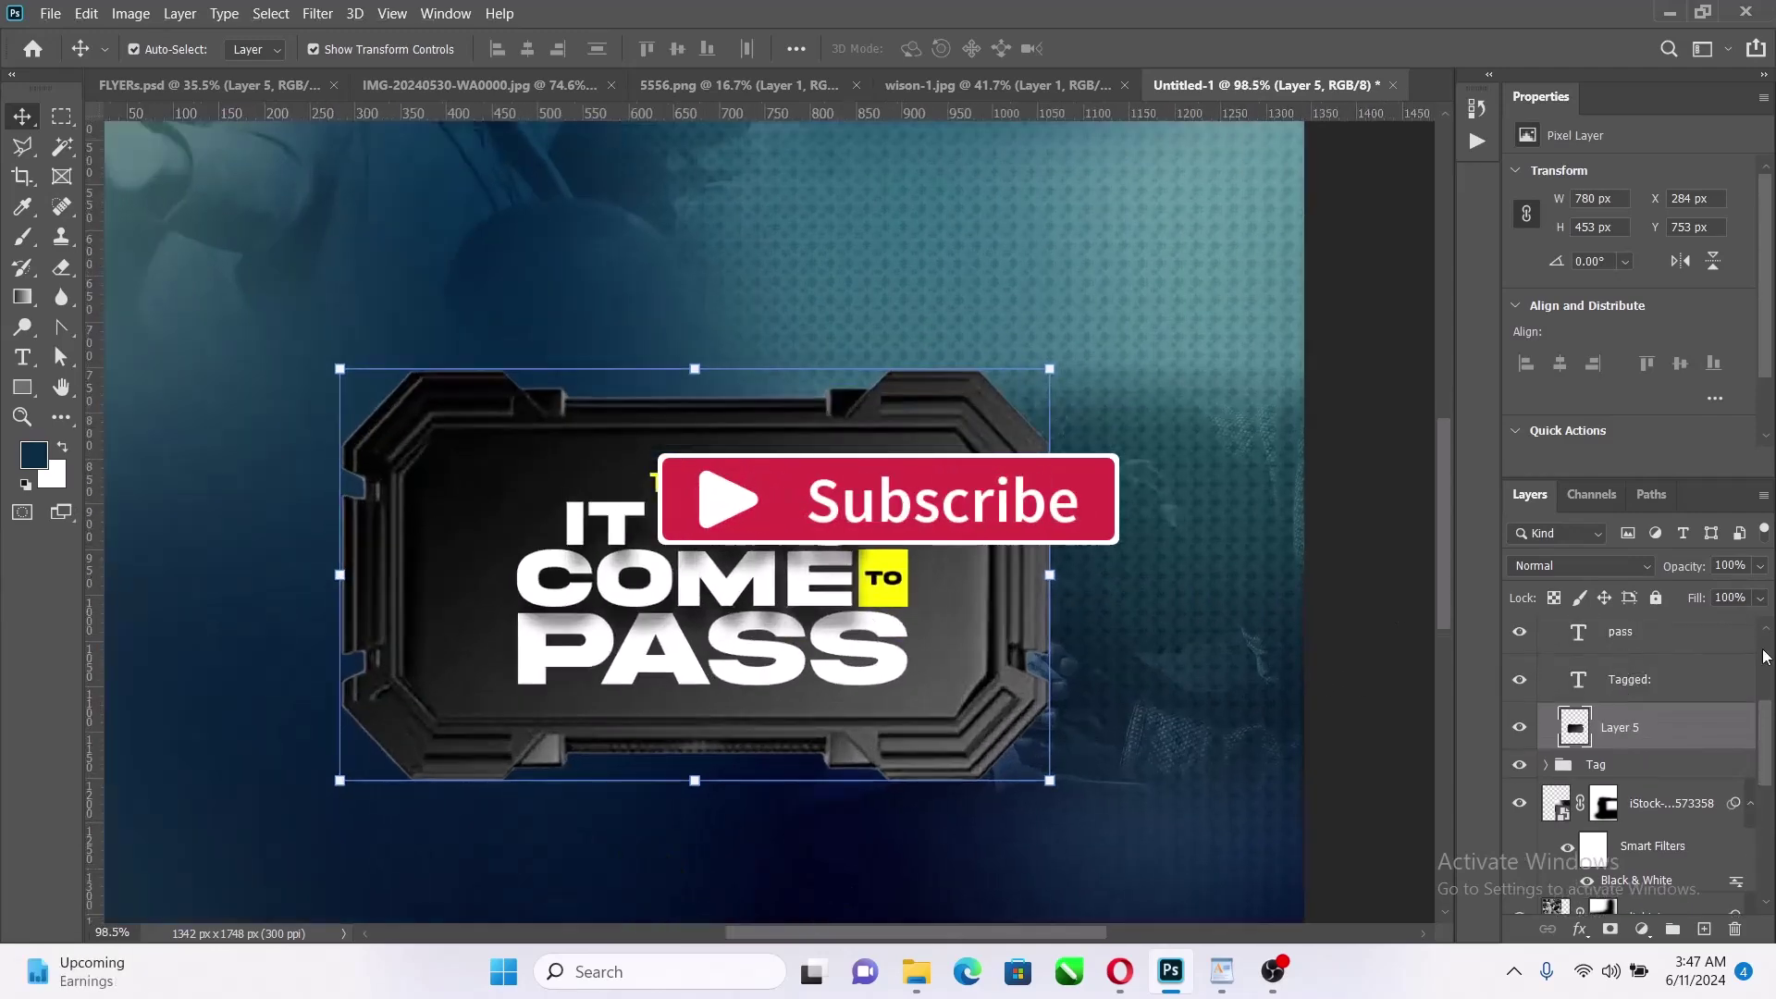
# Resize the frame to 665 × 387 px, shift it 38 px right, and apply
pyautogui.click(1677, 685)
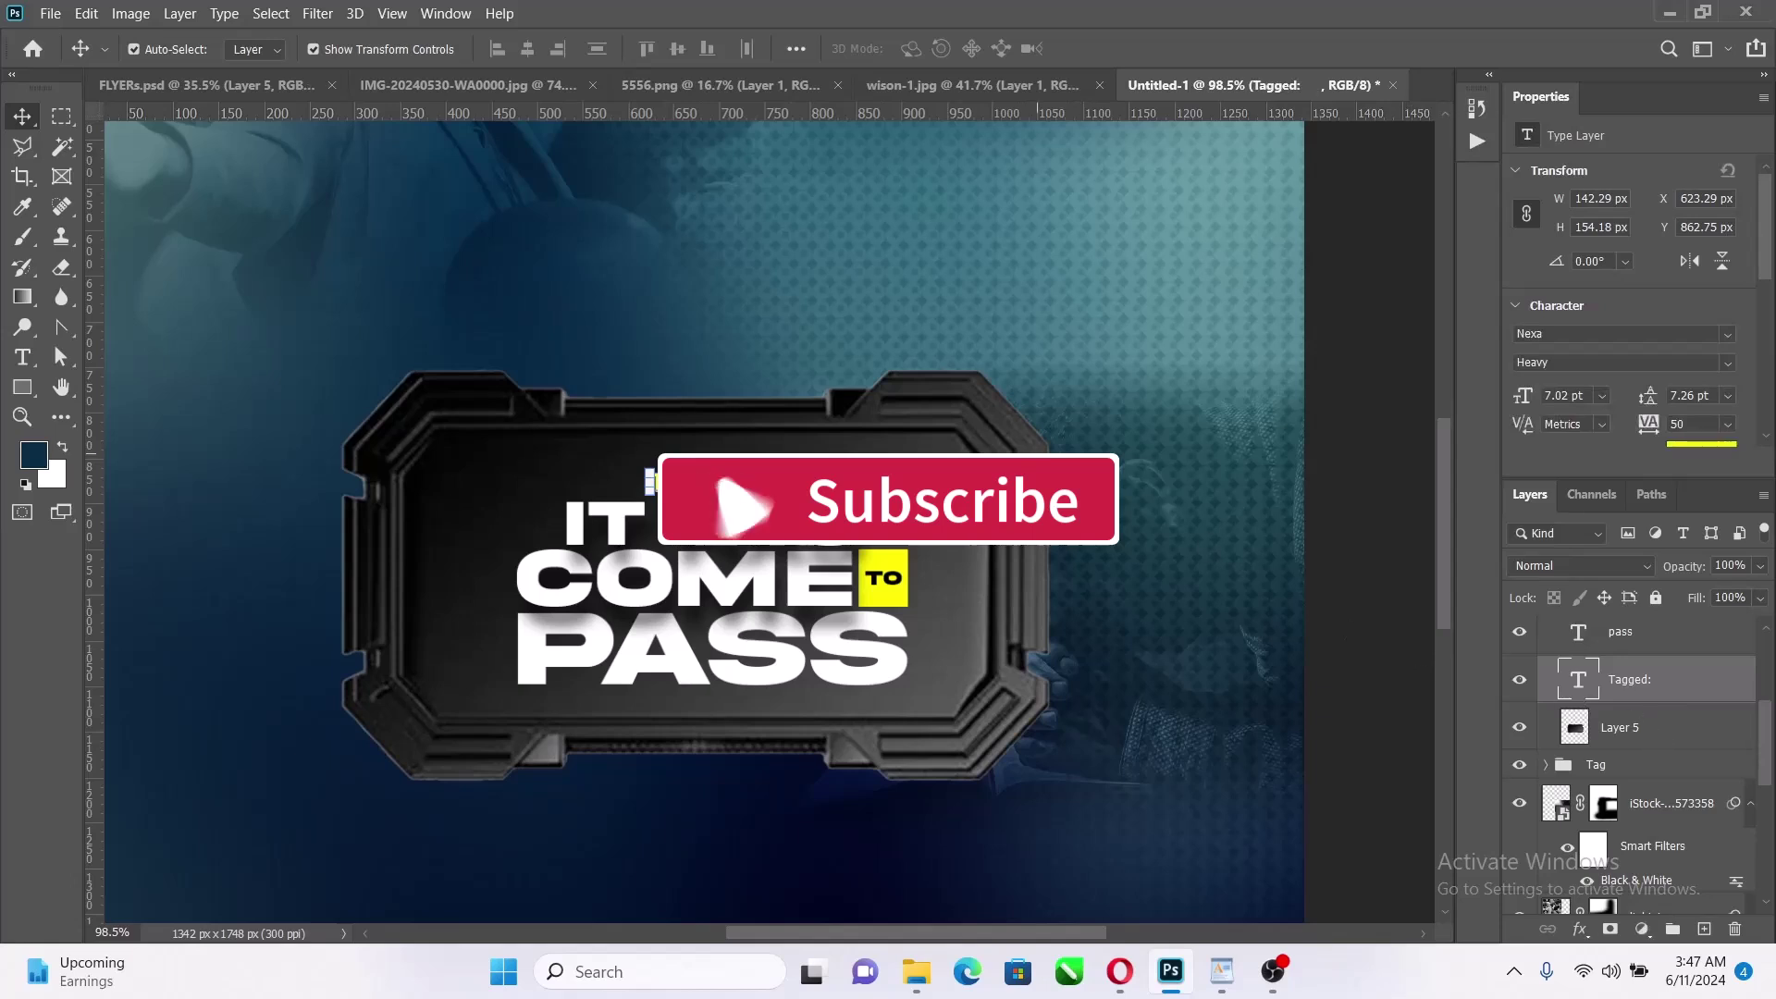
pyautogui.click(1049, 550)
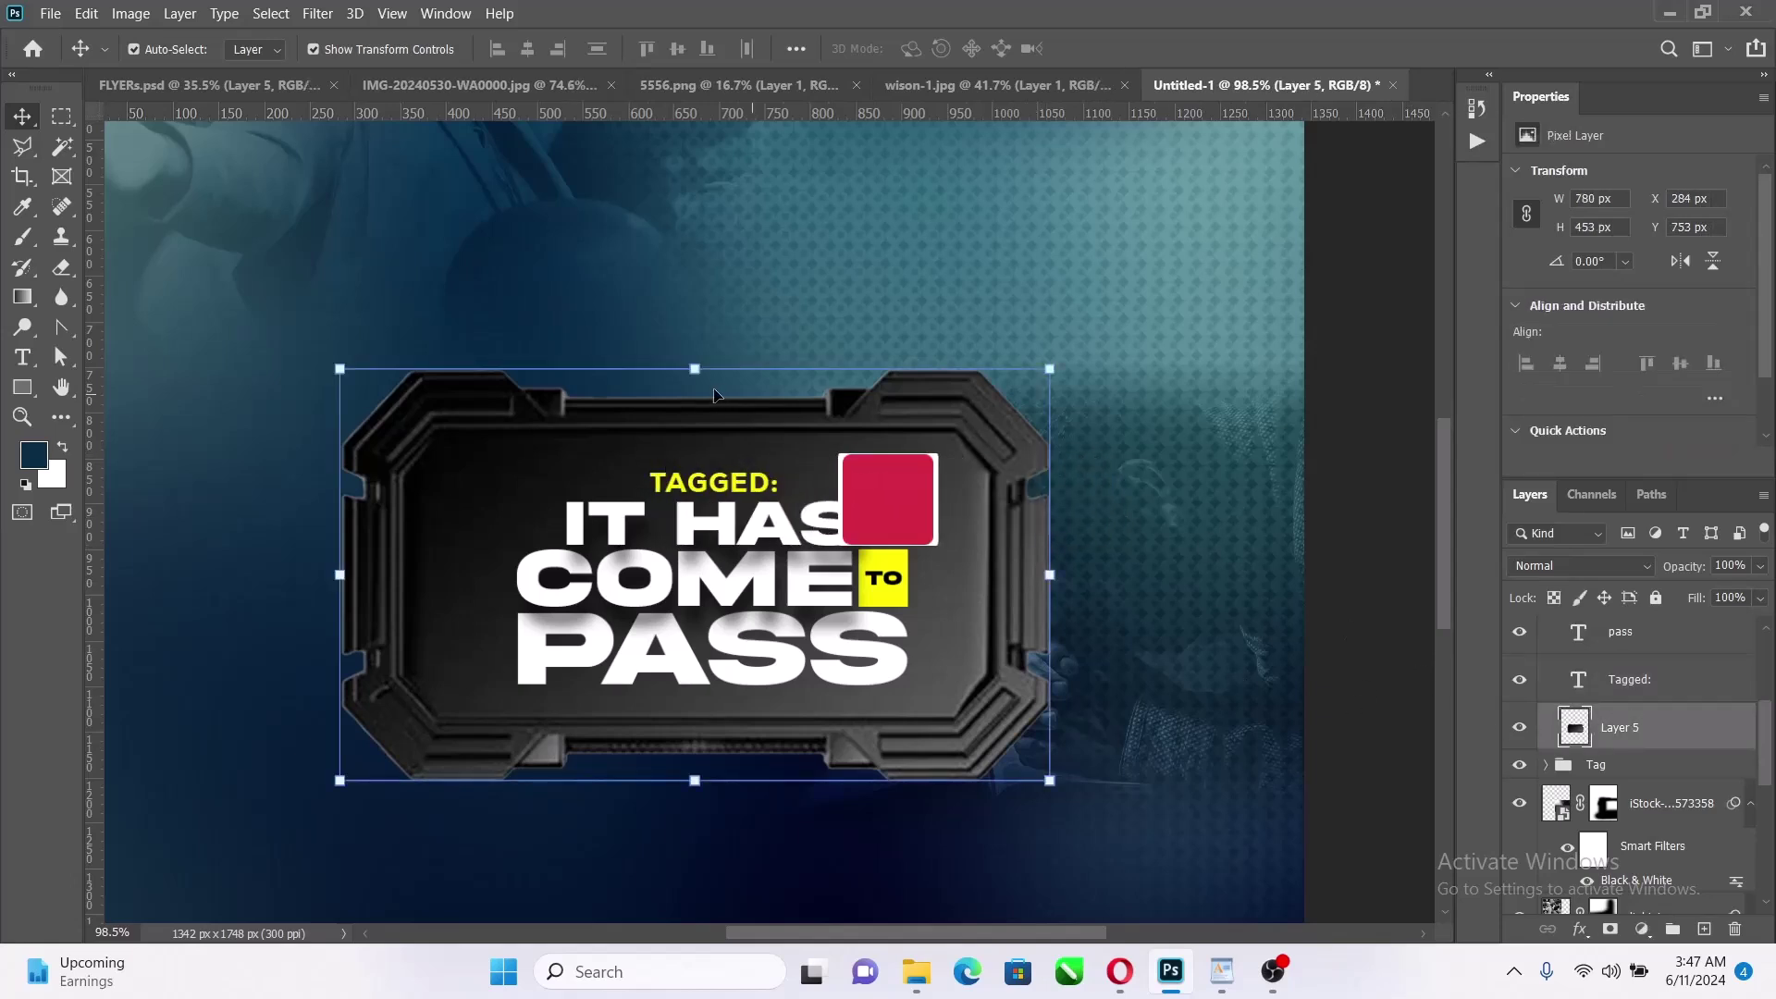
pyautogui.moveTo(694, 368); pyautogui.dragTo(700, 396)
pyautogui.moveTo(688, 783); pyautogui.dragTo(694, 758)
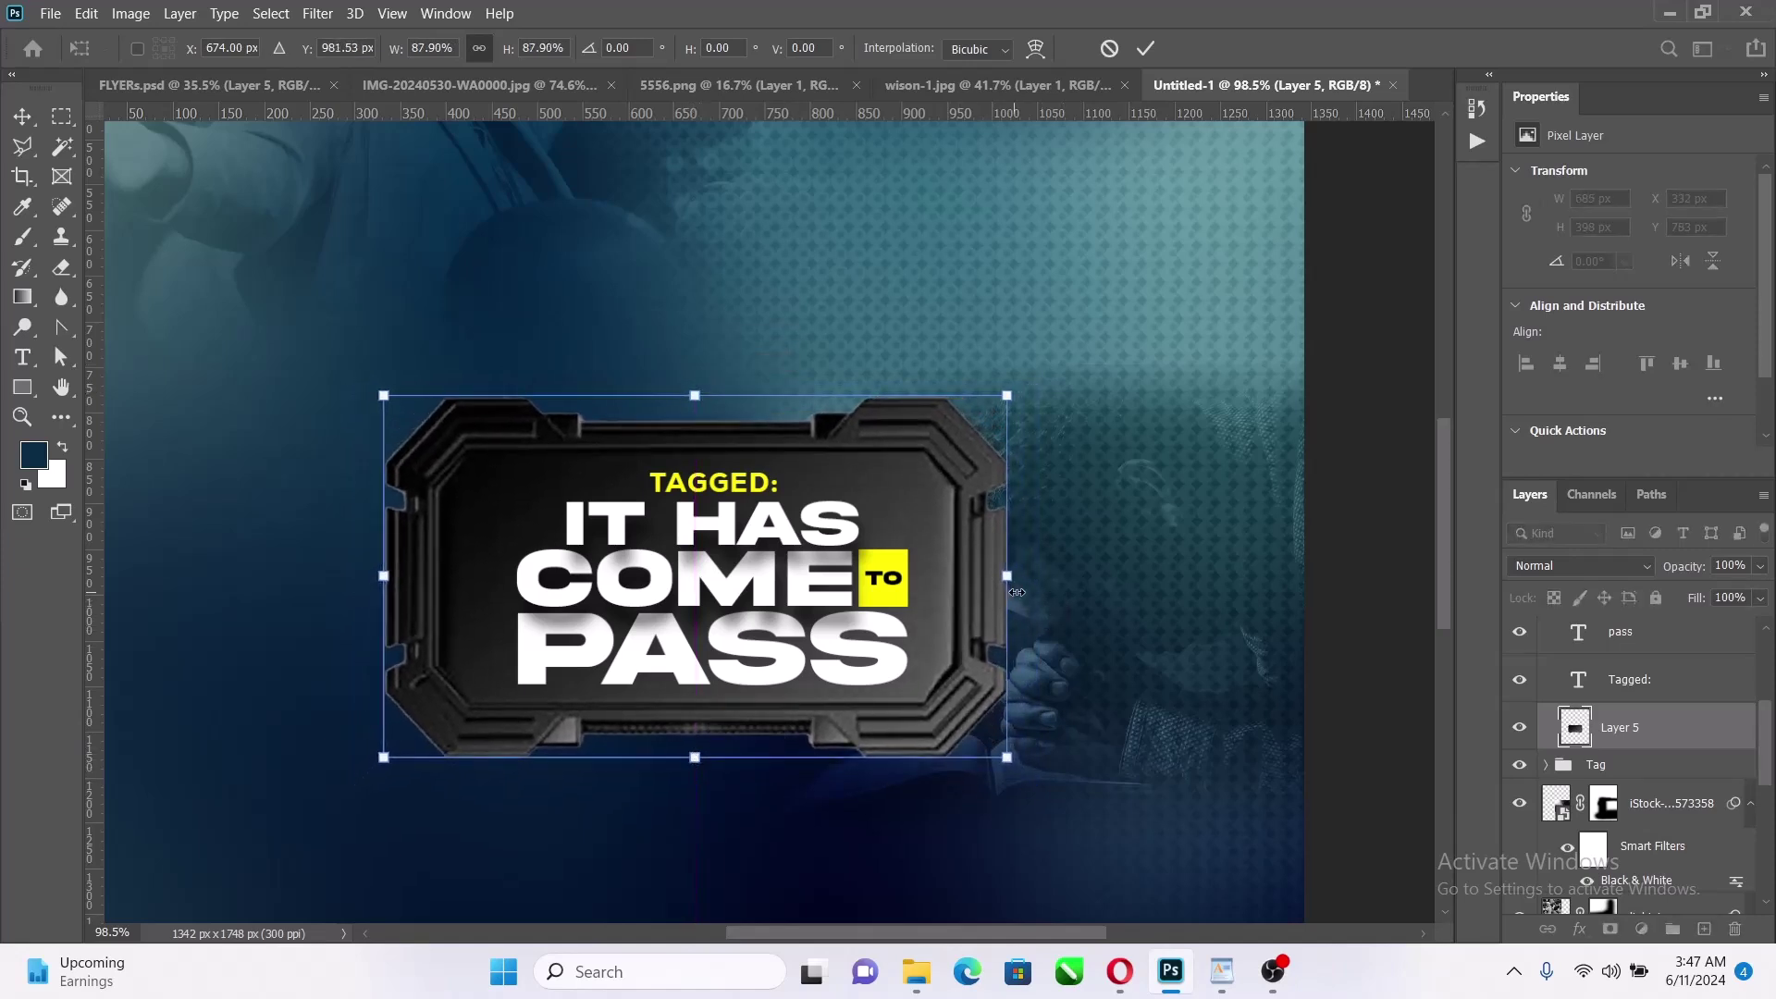
pyautogui.moveTo(1015, 592); pyautogui.dragTo(996, 591)
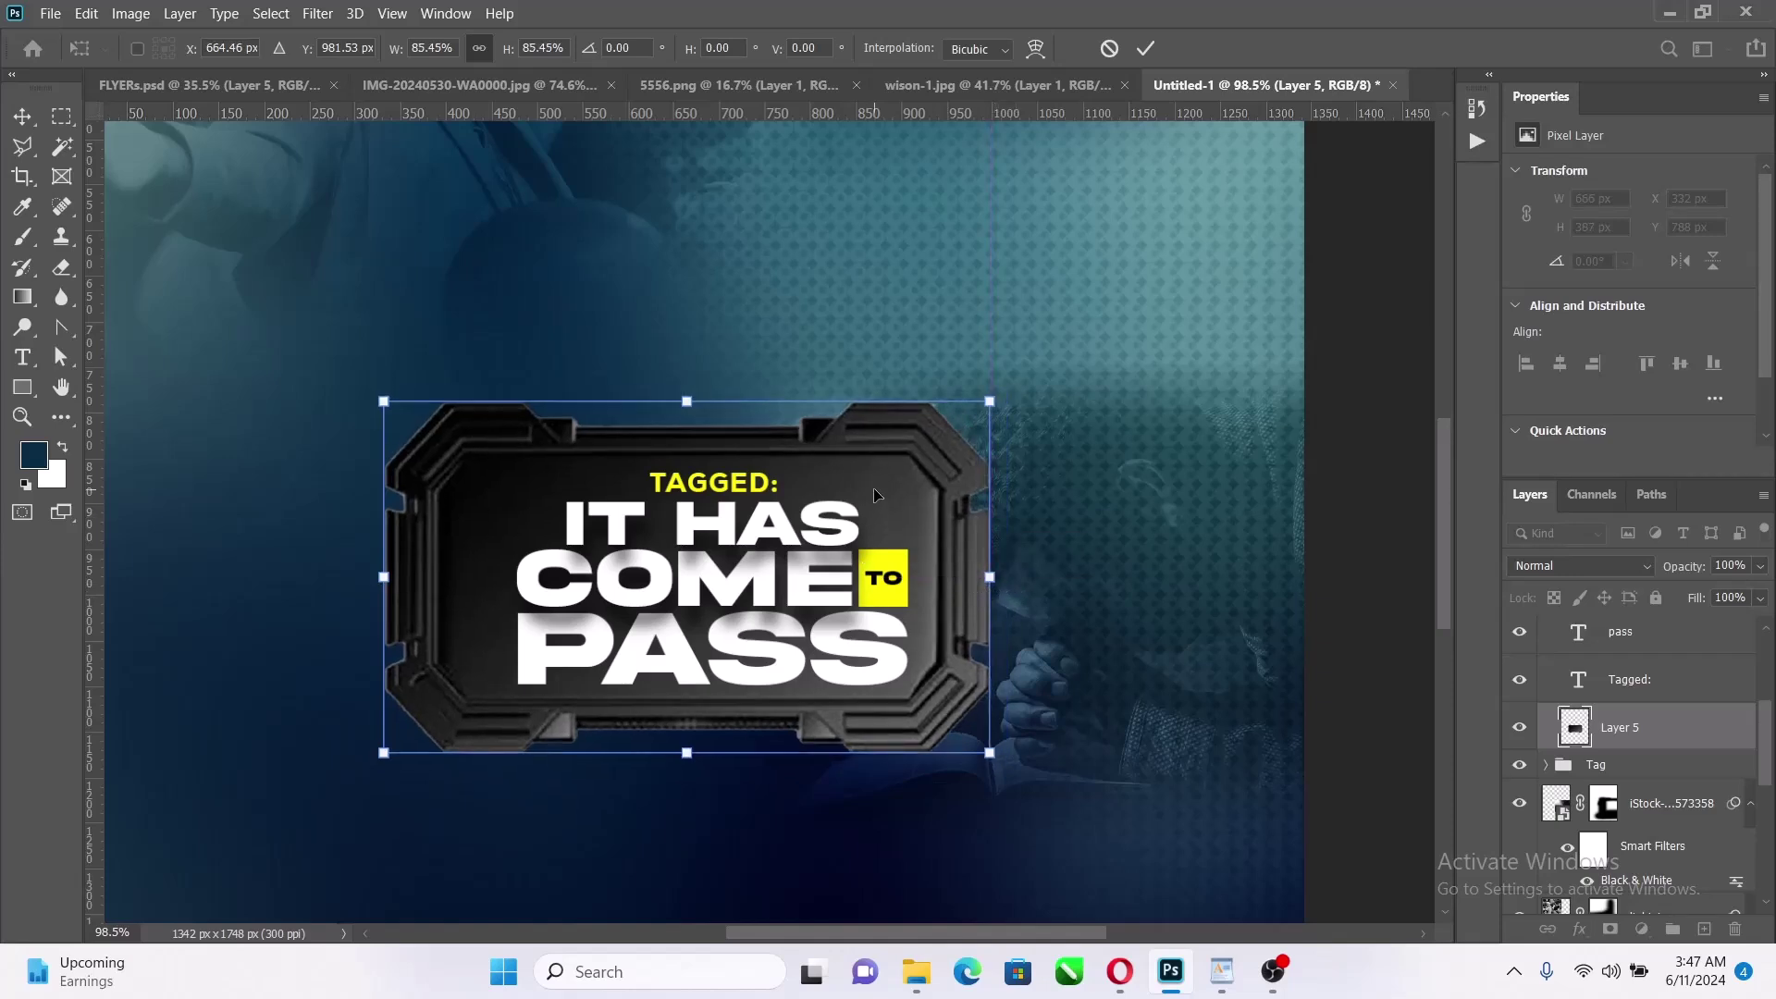
pyautogui.moveTo(877, 502); pyautogui.dragTo(903, 511)
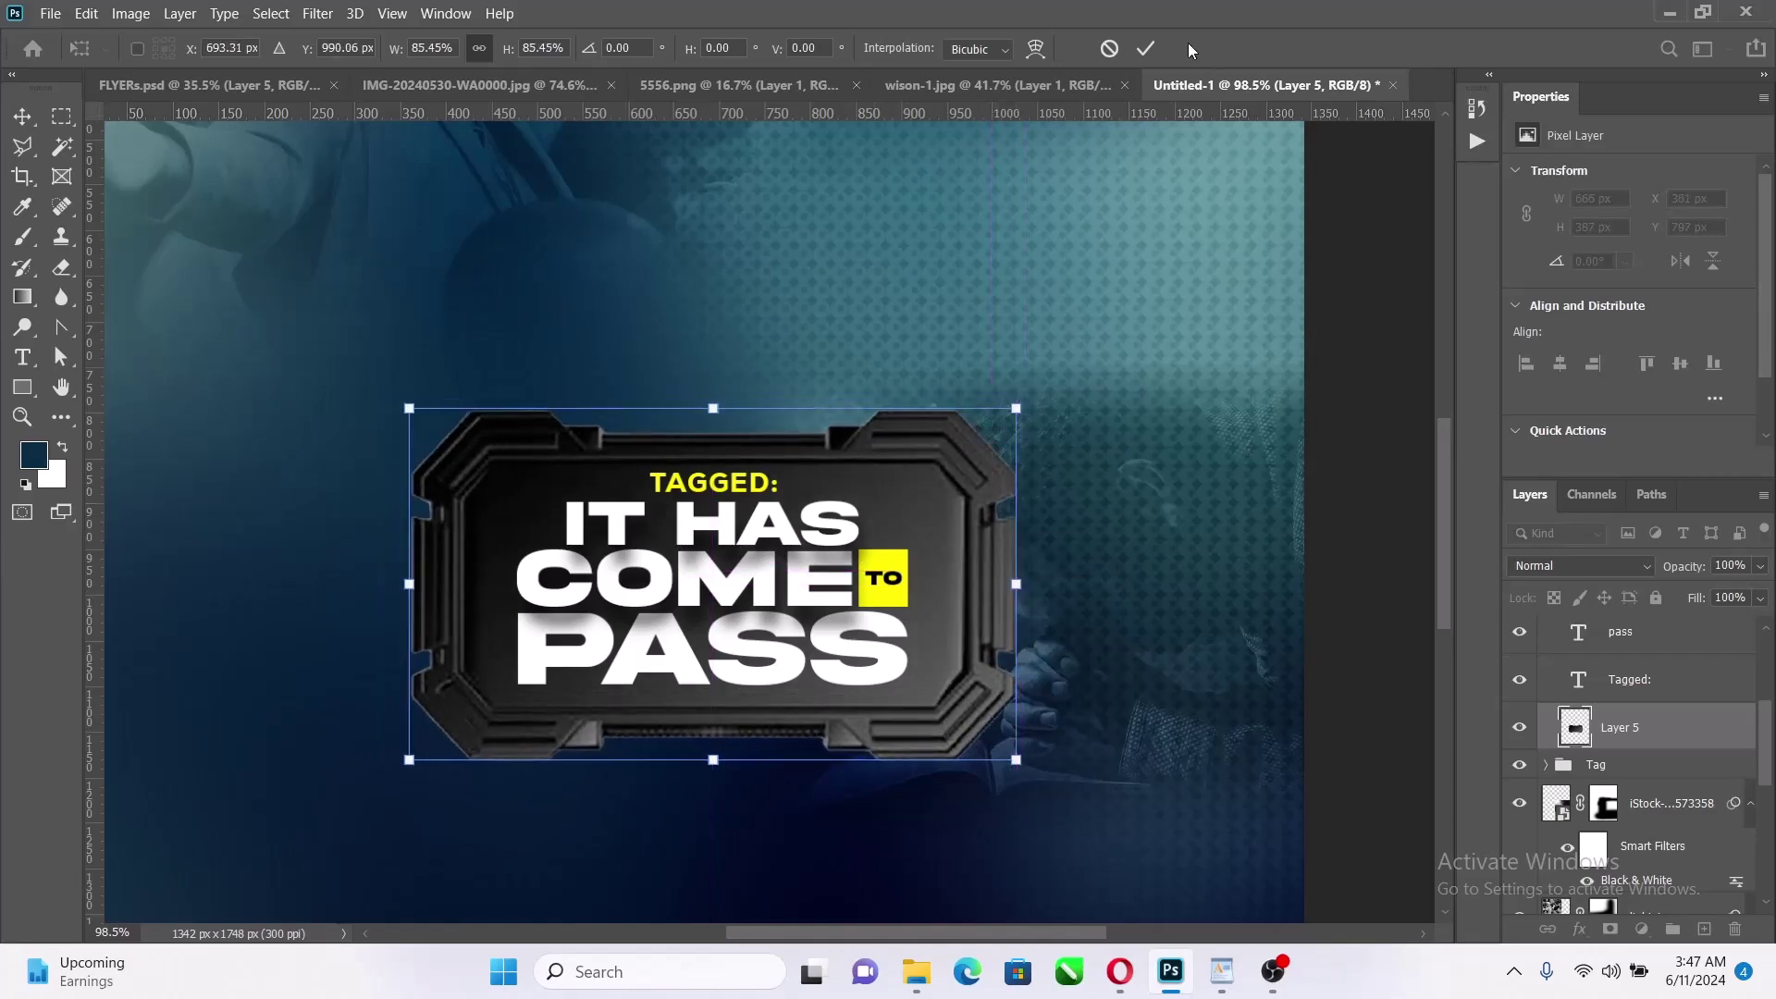
pyautogui.click(1150, 46)
pyautogui.scroll(5, 1585, 696)
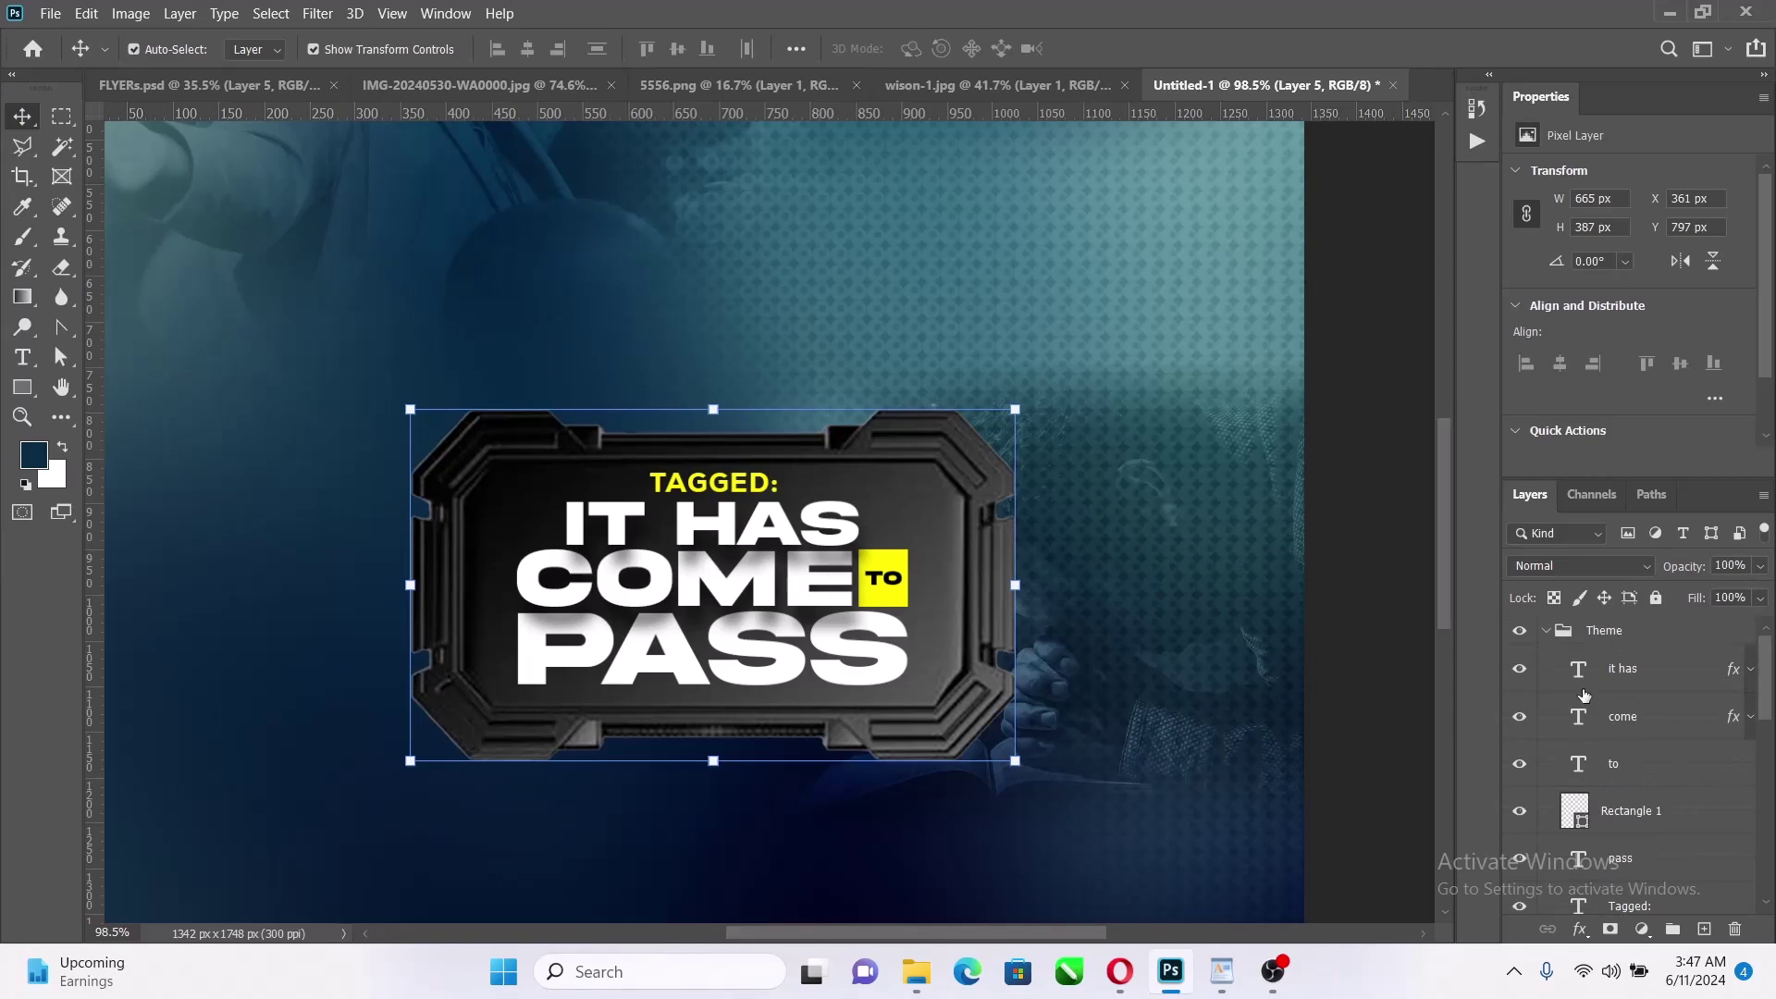
# Copy the 'come' layer's drop shadow effect onto the Layer 5 frame plate
pyautogui.click(1551, 631)
pyautogui.hotkey('ctrl', '0')
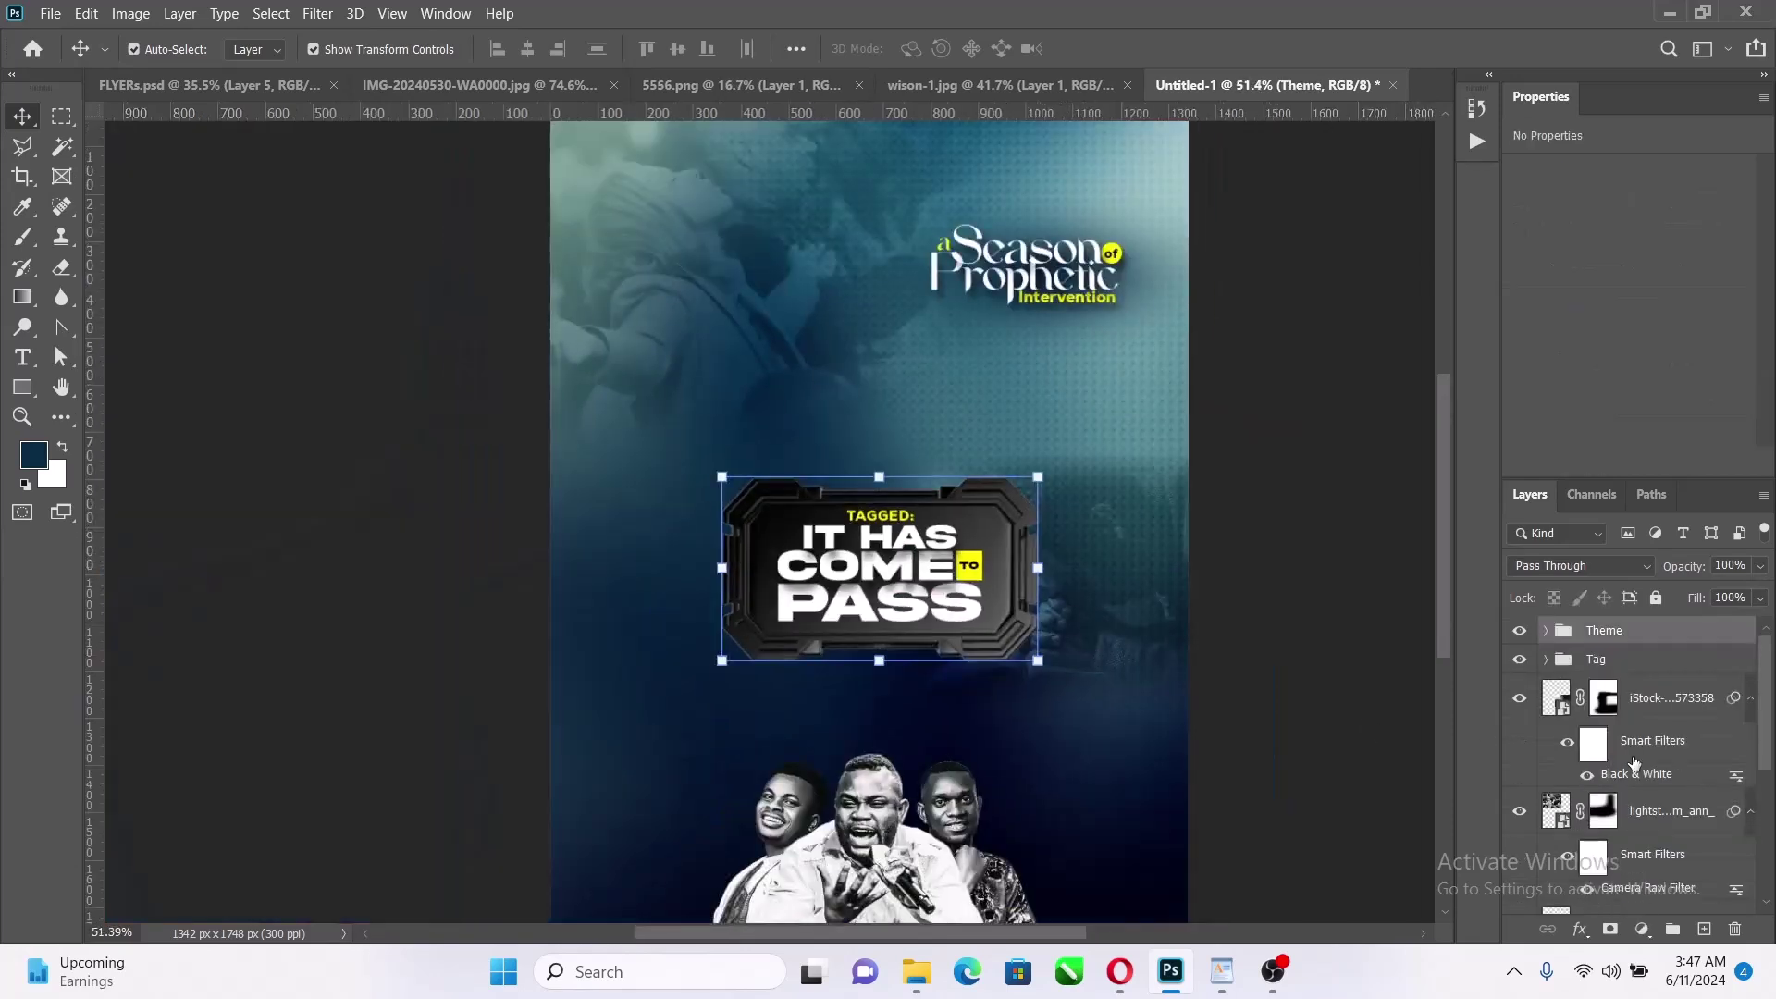
pyautogui.click(1547, 632)
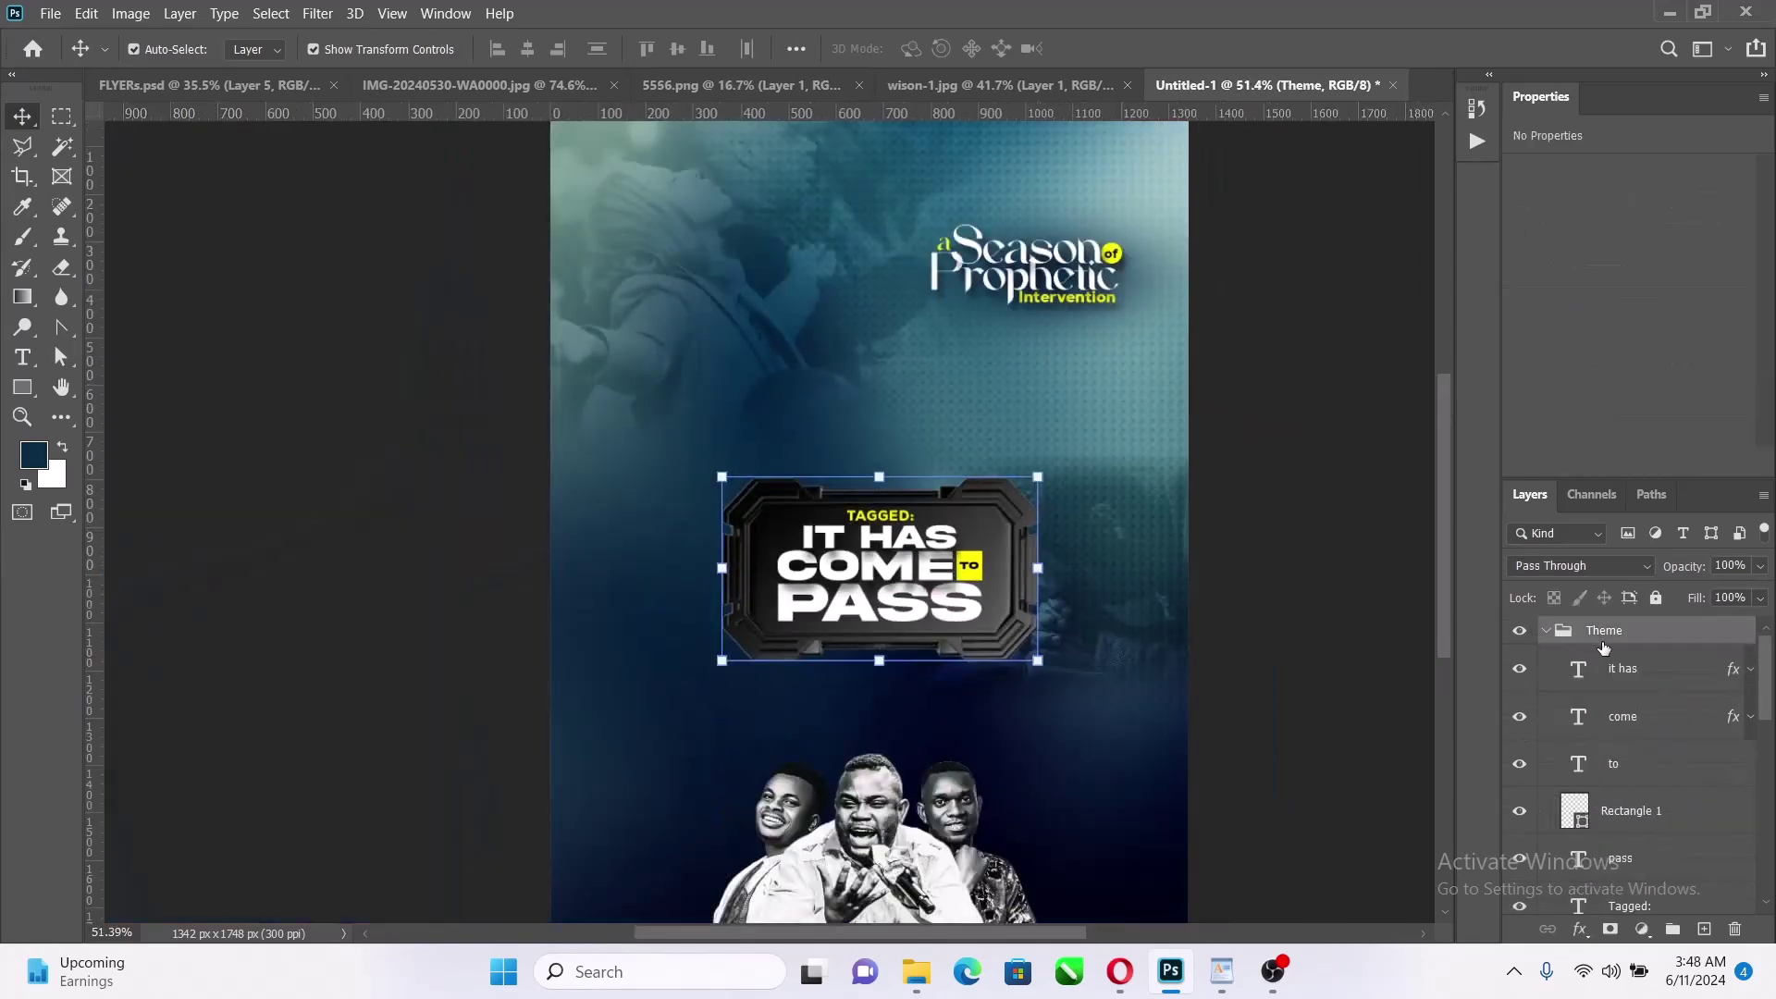
pyautogui.scroll(-3, 1598, 740)
pyautogui.click(1630, 812)
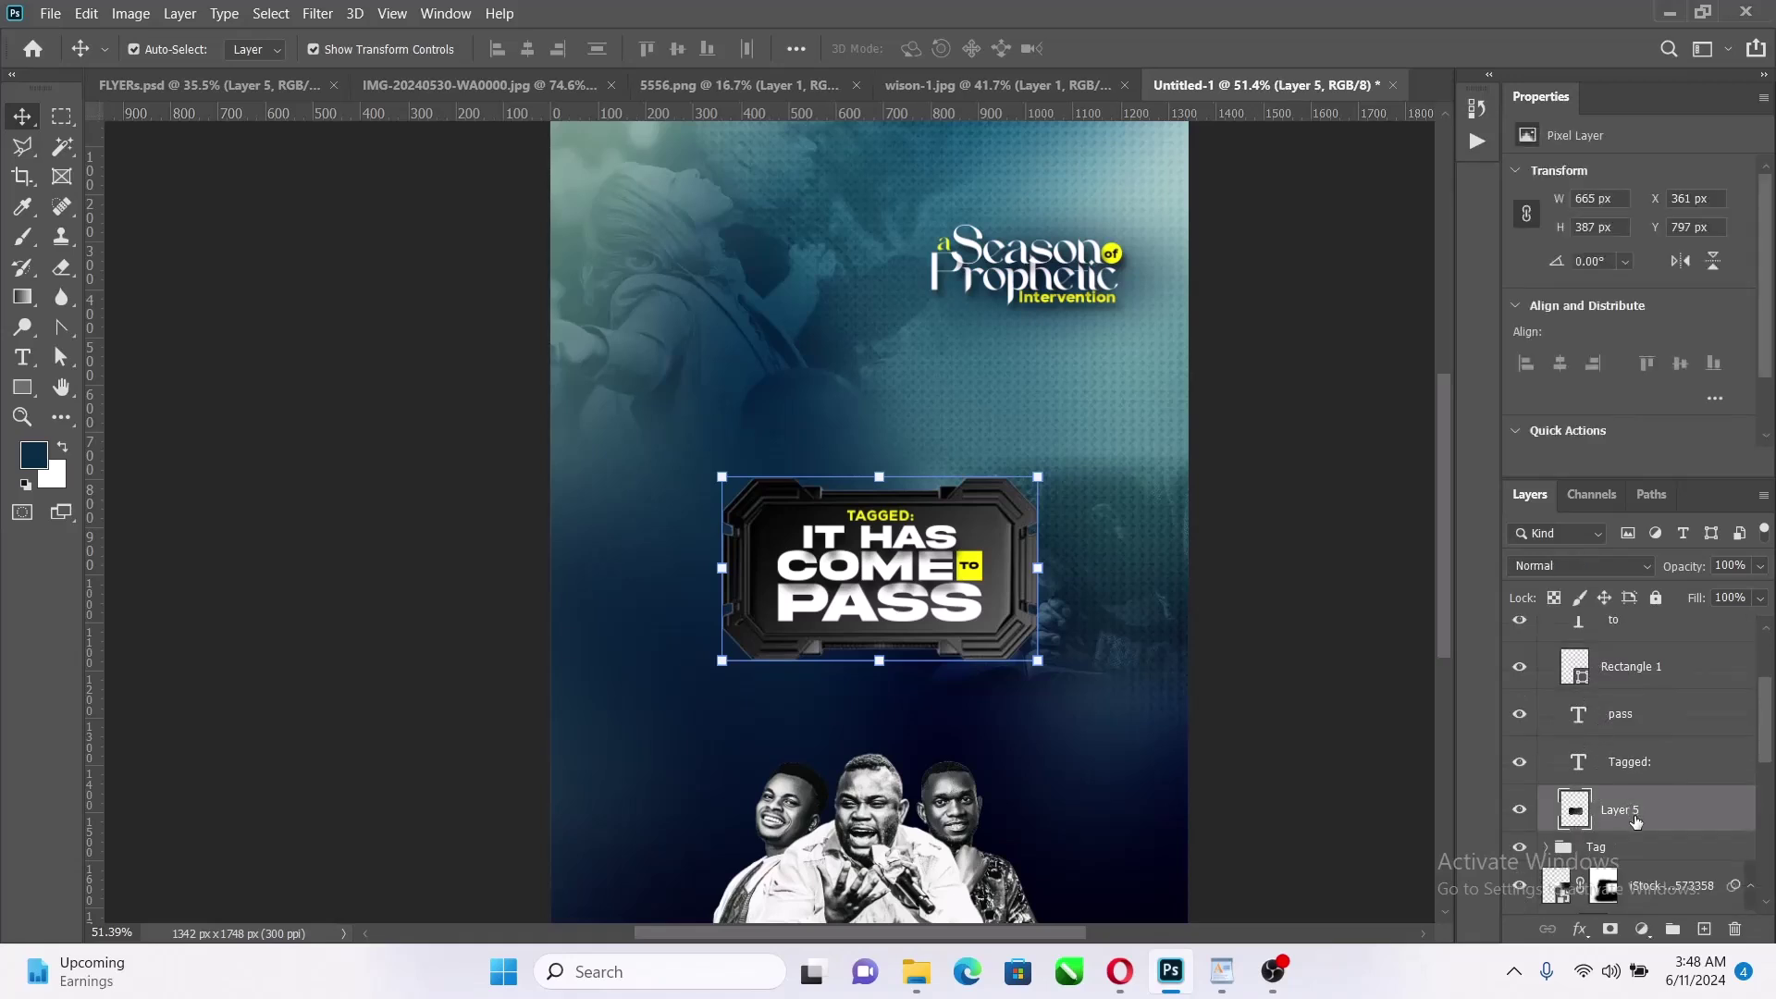
pyautogui.scroll(2, 1661, 734)
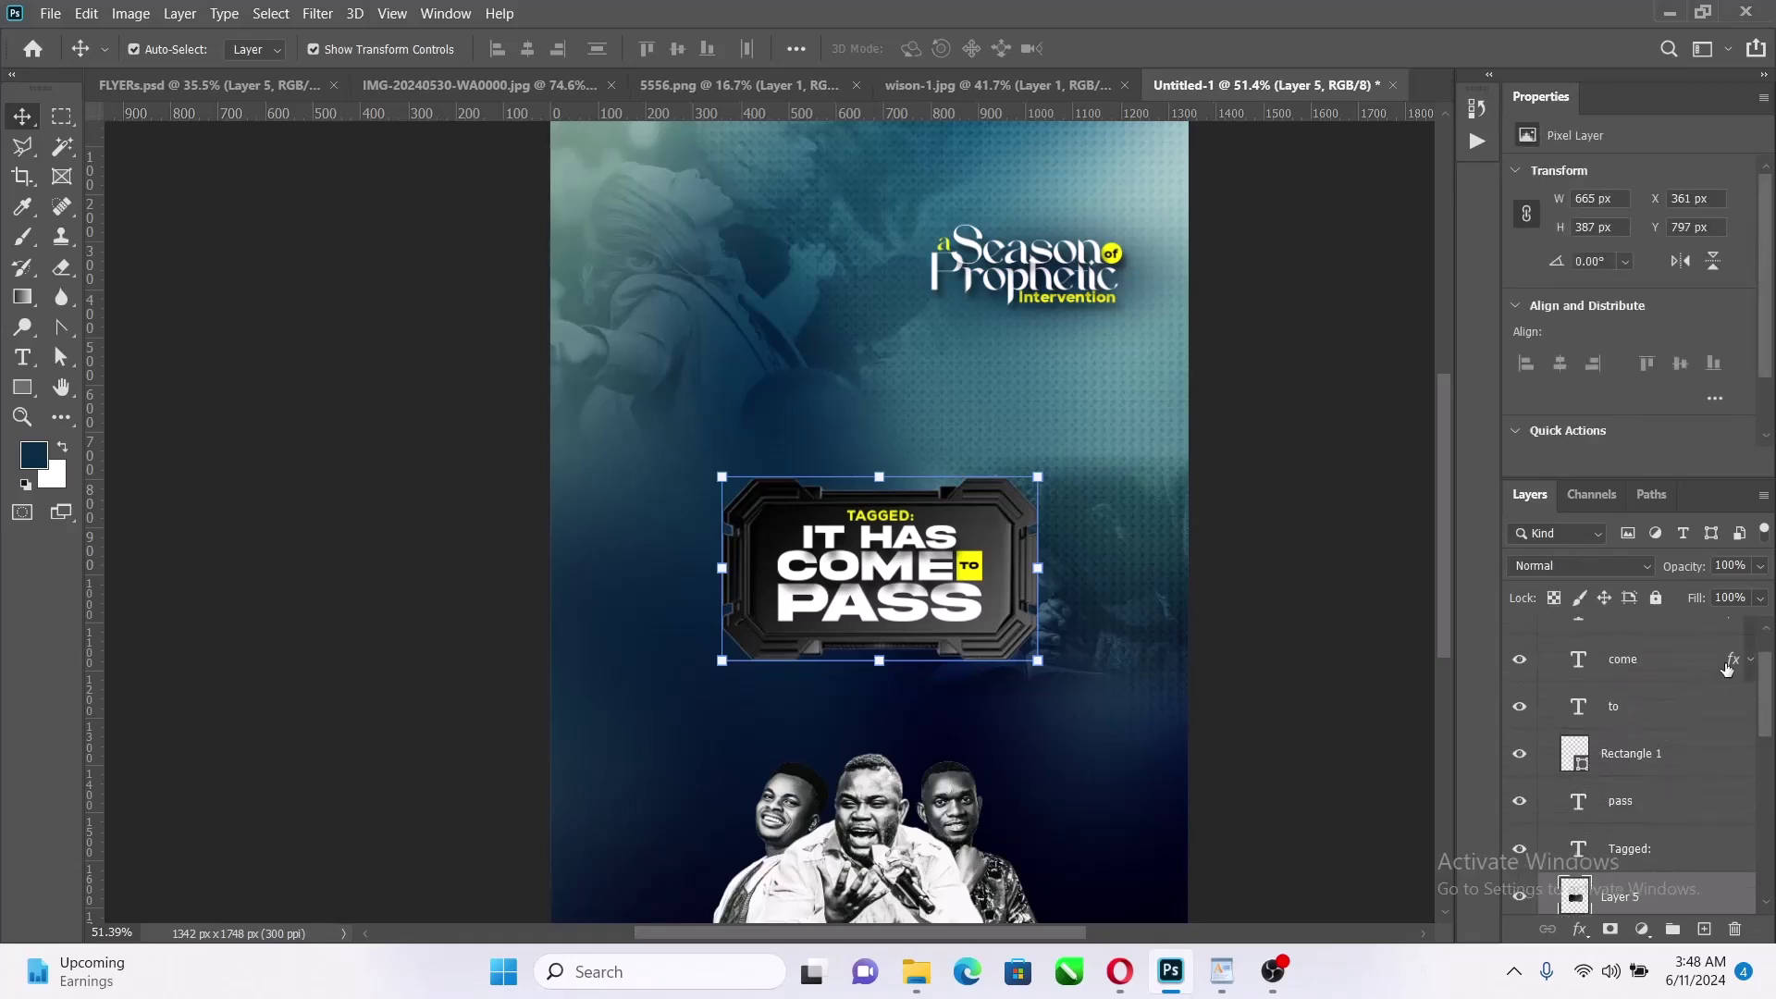
pyautogui.moveTo(1727, 668); pyautogui.dragTo(1719, 867)
# Collapse the Theme group in the Layers panel
pyautogui.scroll(5, 969, 653)
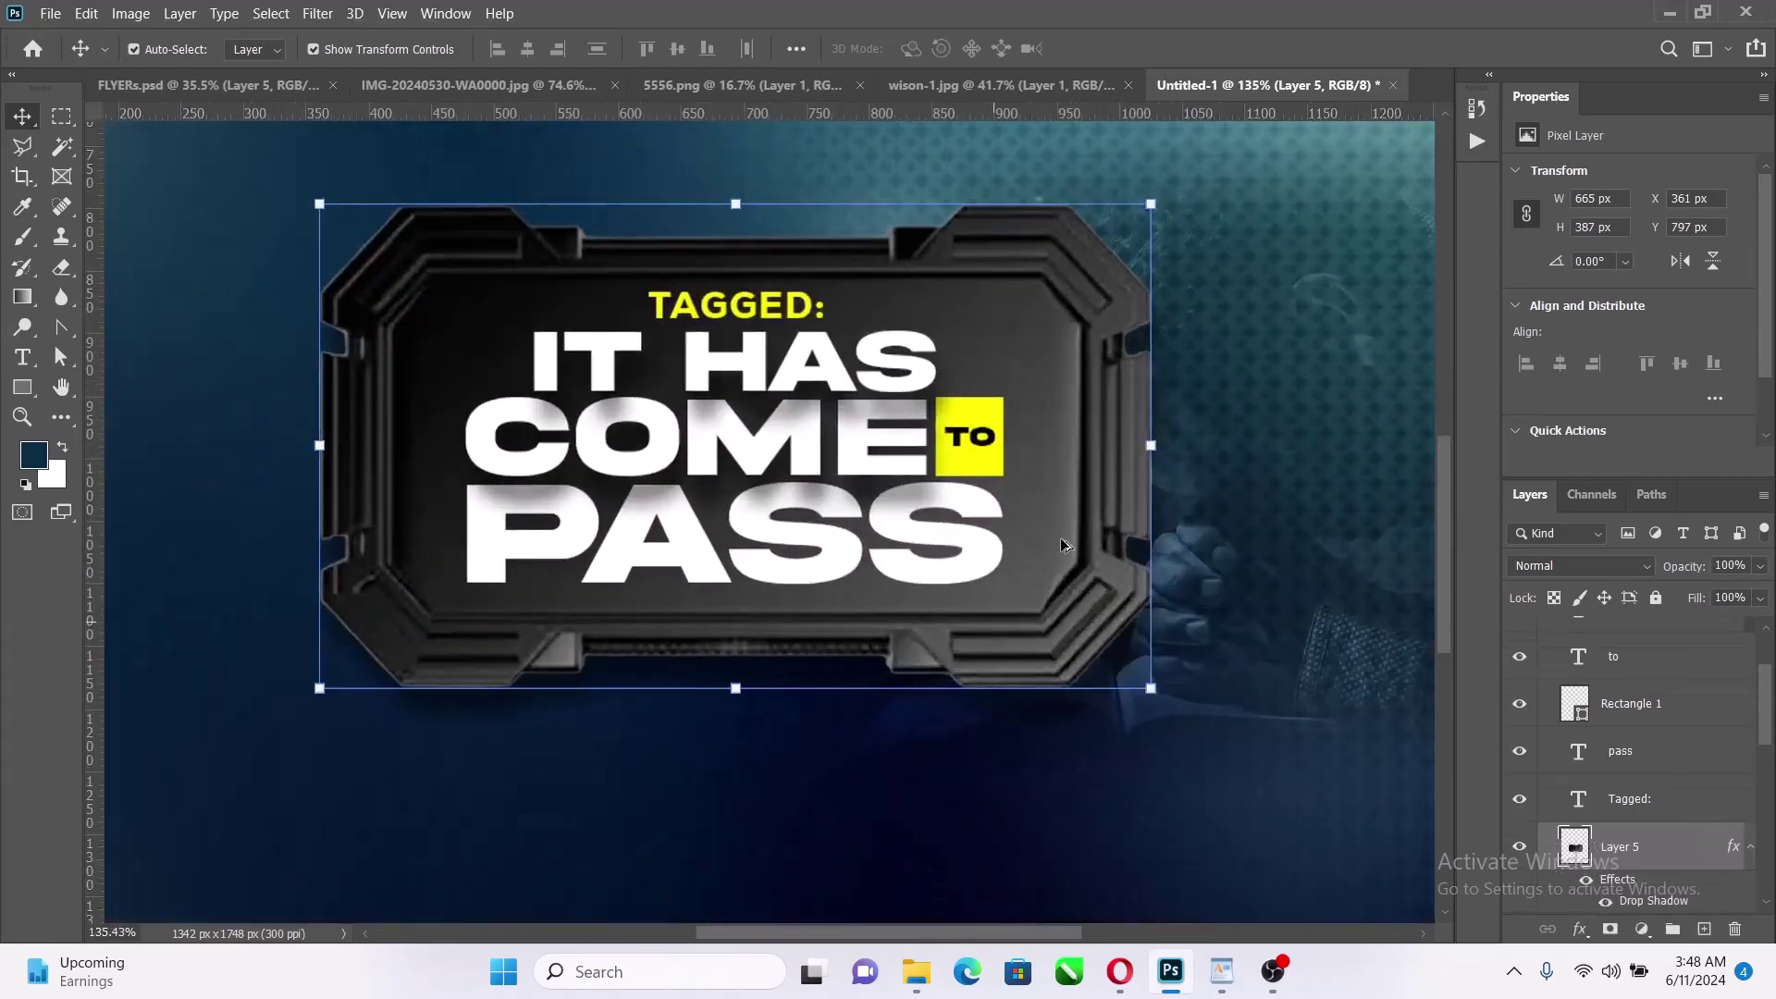
pyautogui.scroll(-6, 1089, 505)
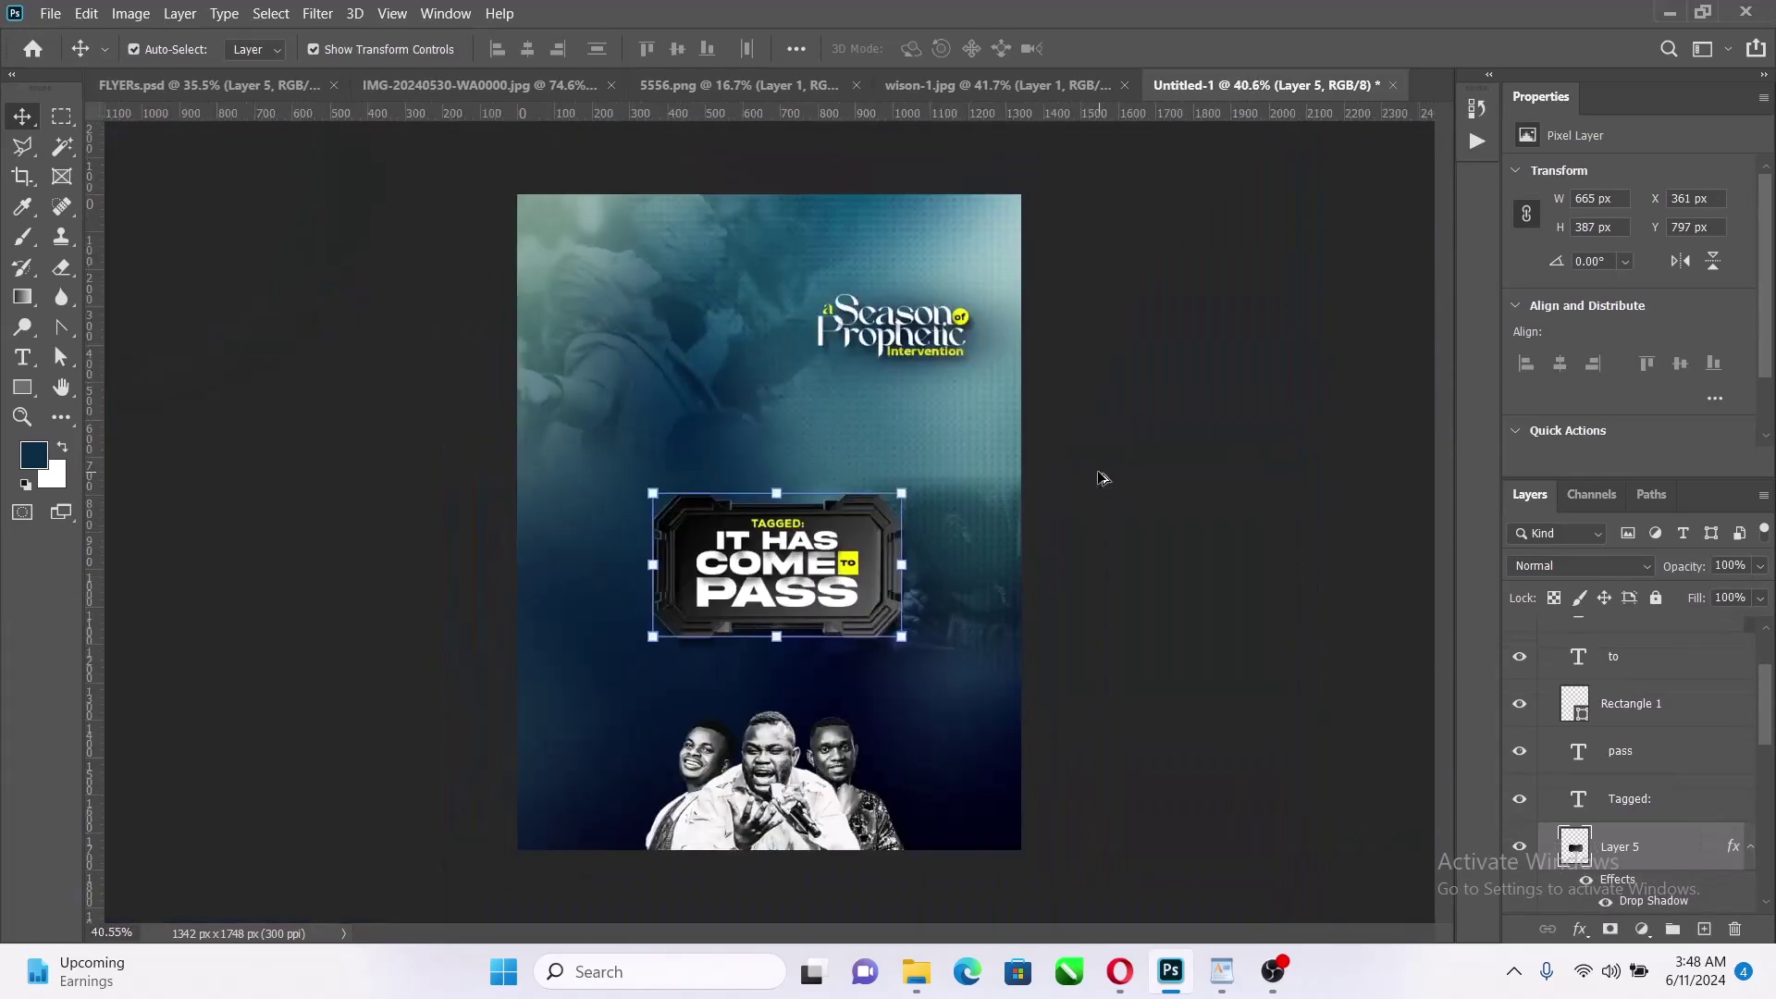
pyautogui.scroll(3, 1098, 480)
pyautogui.scroll(2, 1619, 738)
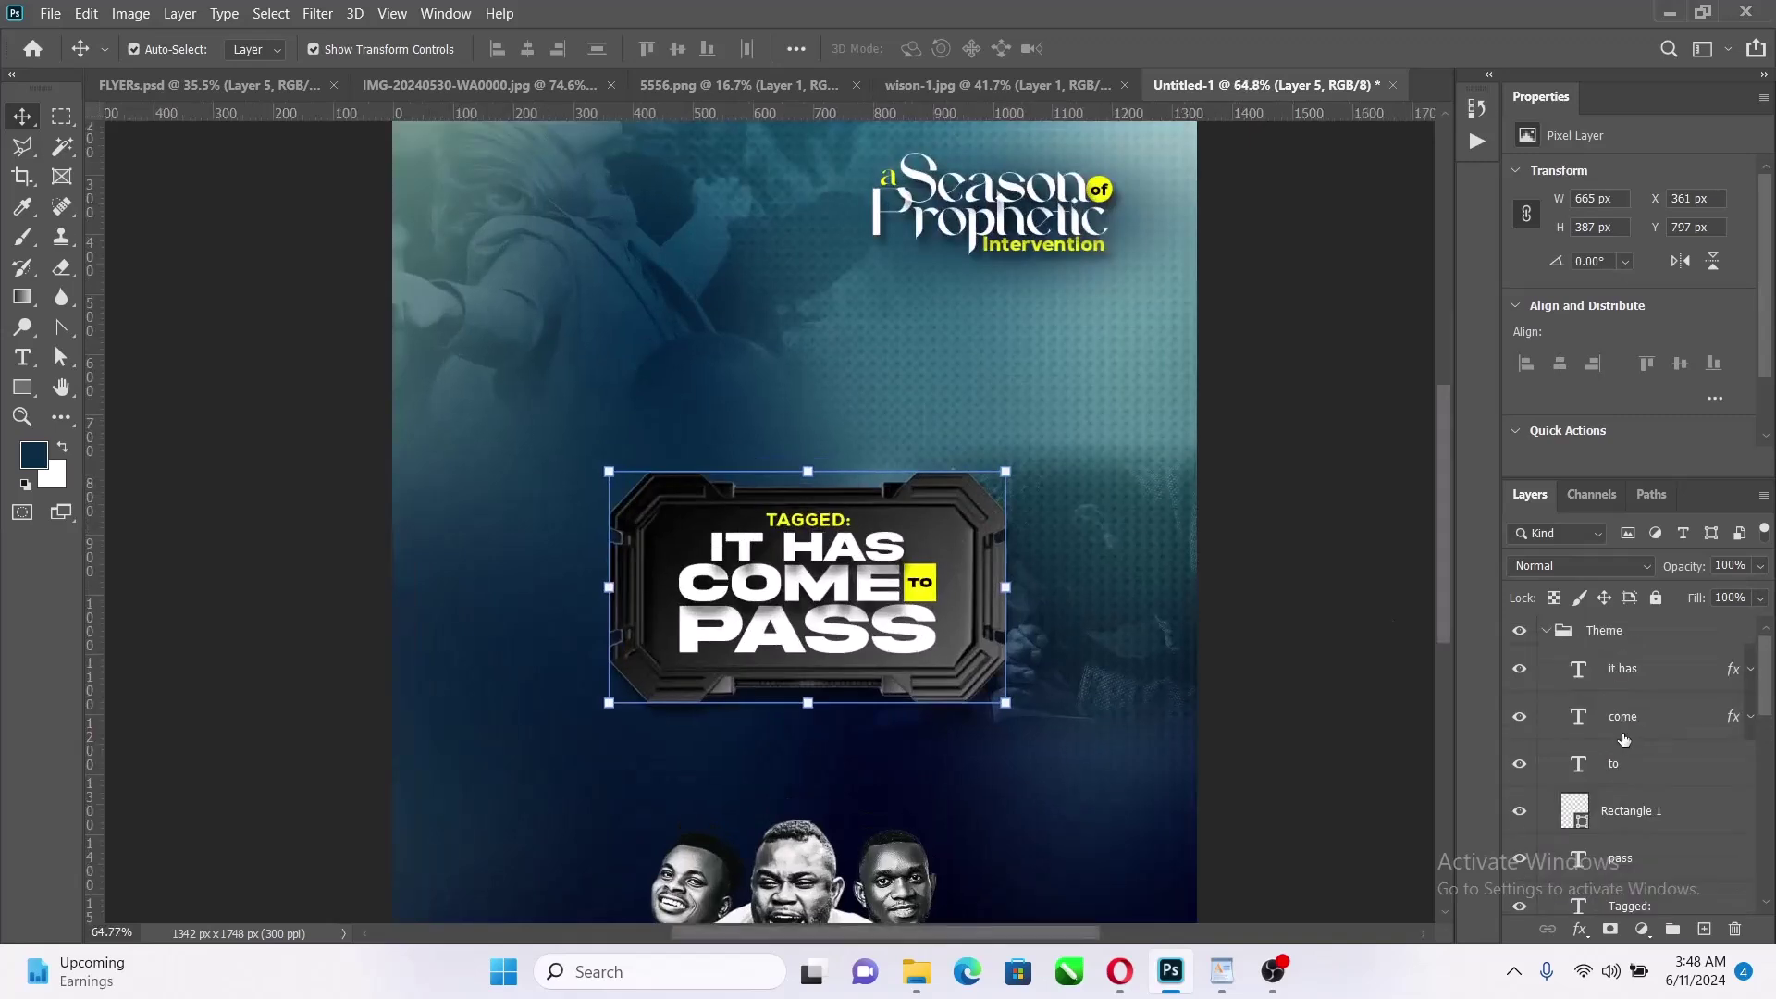
pyautogui.click(1552, 637)
pyautogui.click(1546, 631)
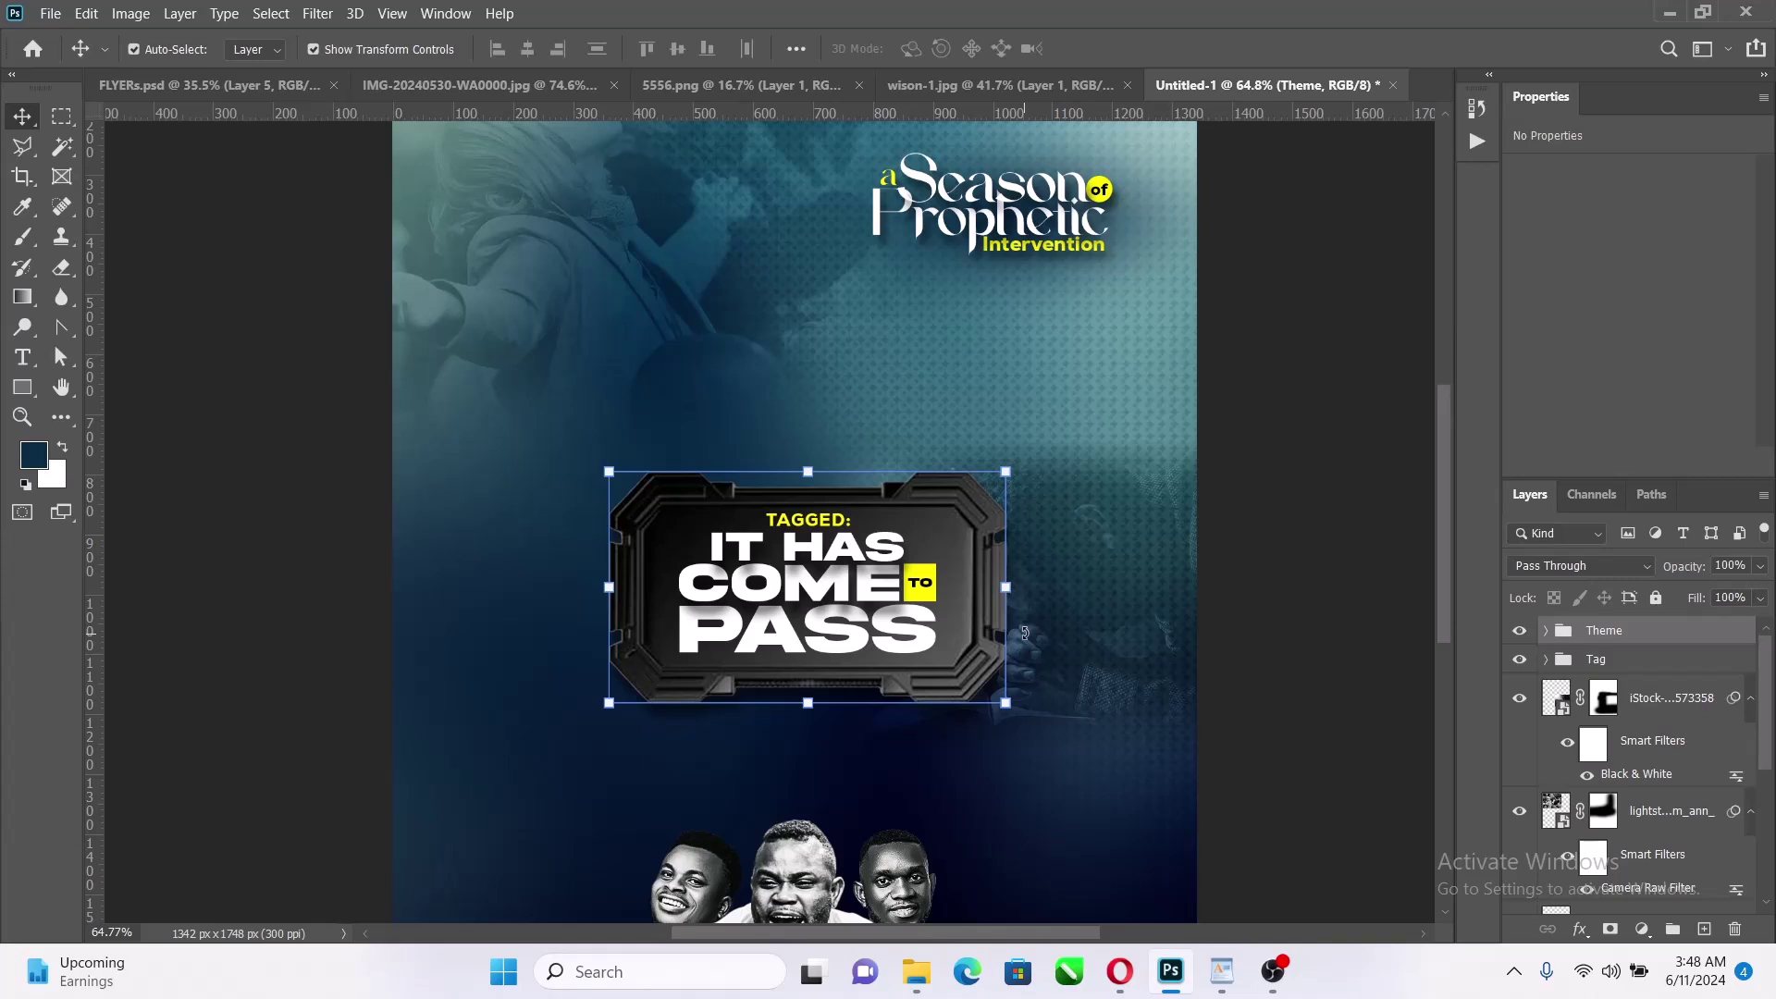
pyautogui.moveTo(1128, 993)
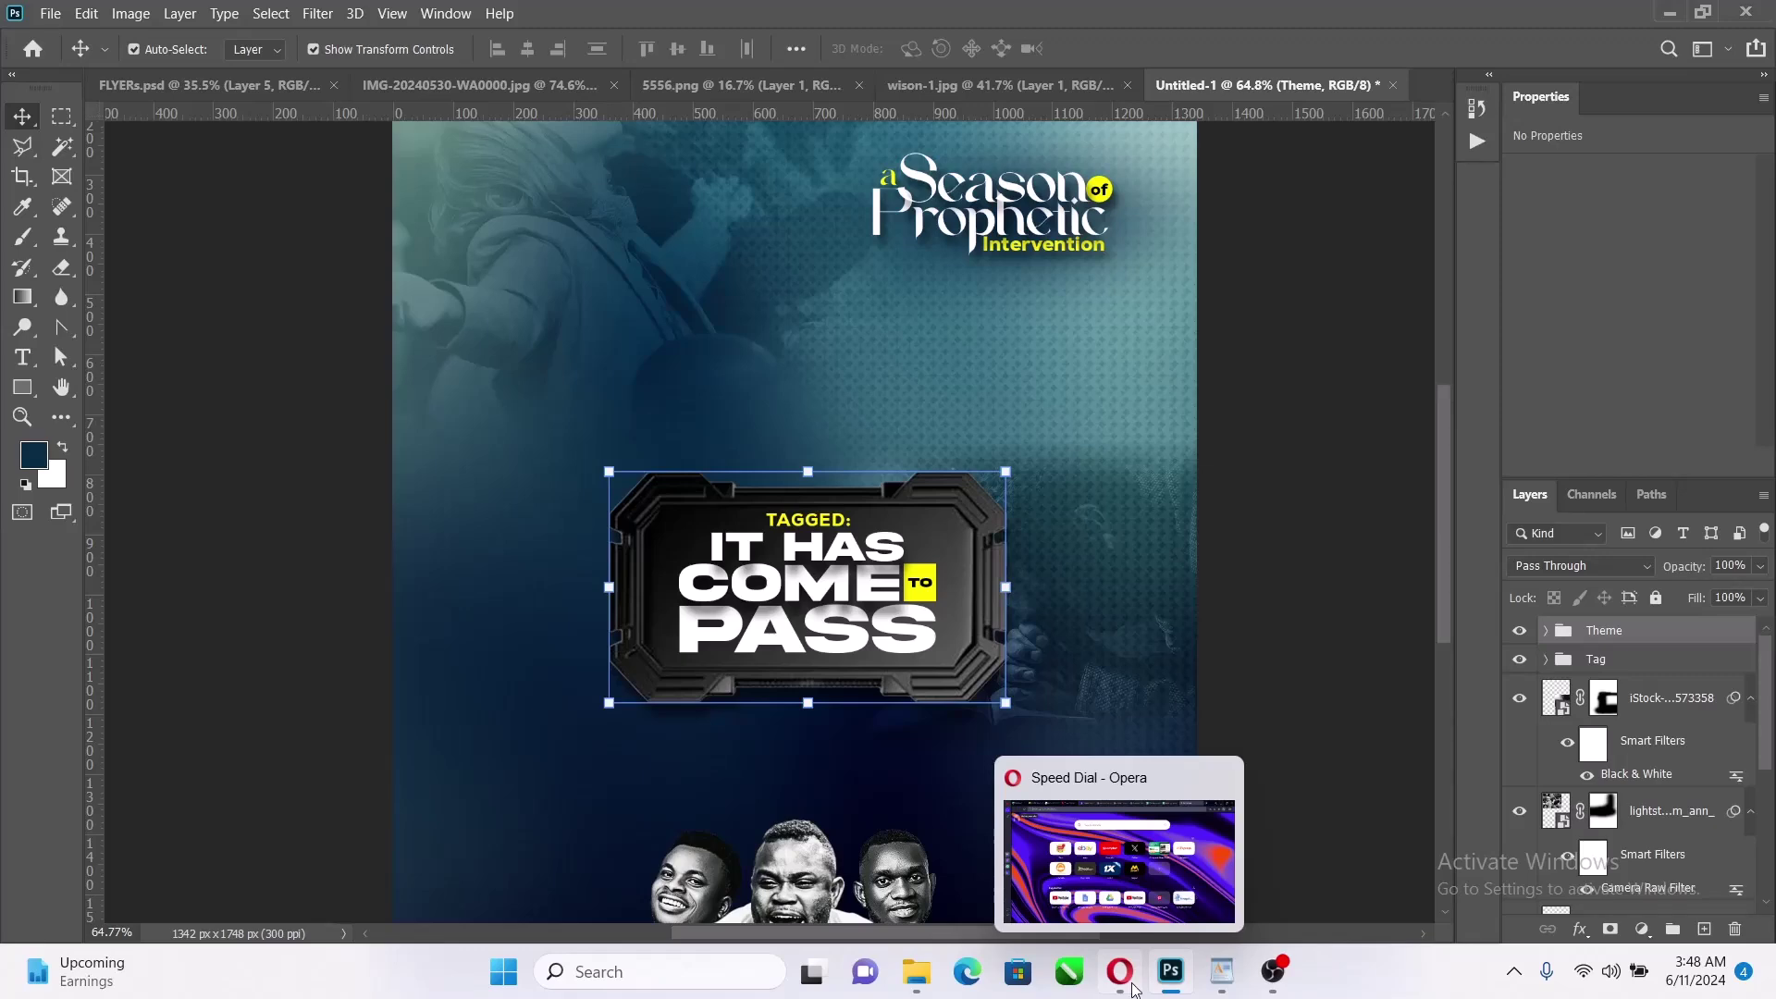
# Copy the time, date and venue lines from the WordPad event notes
pyautogui.click(1222, 971)
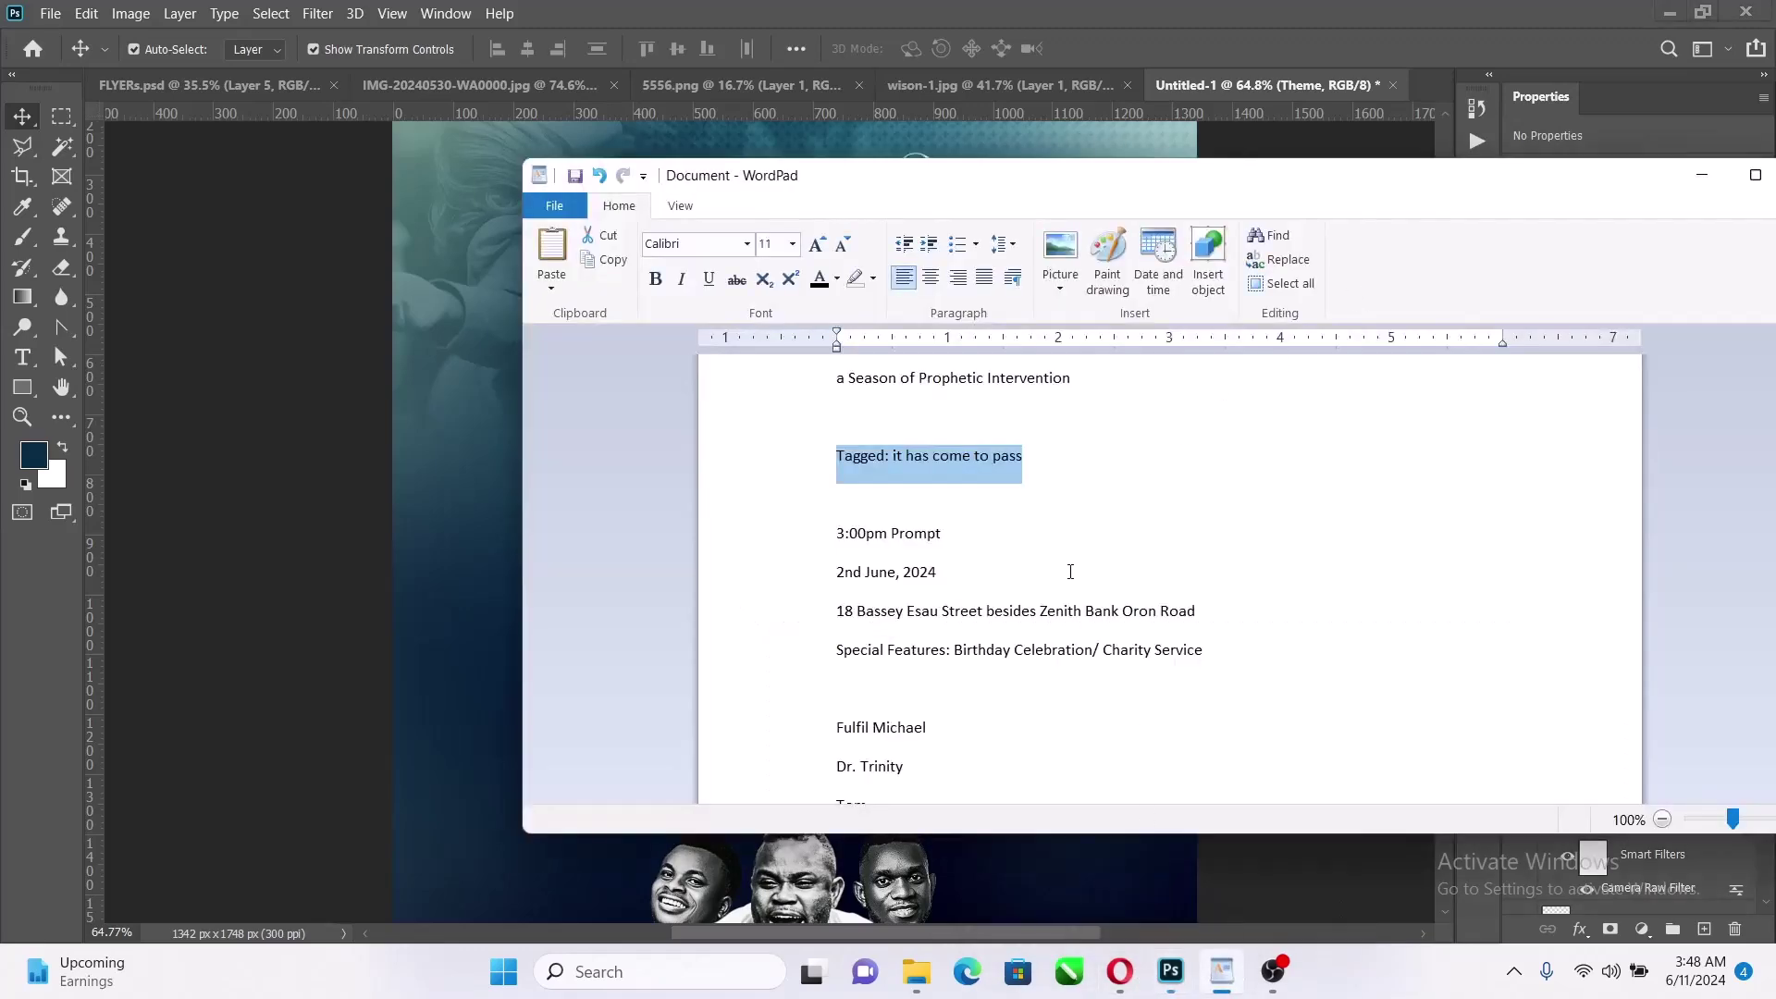
pyautogui.moveTo(1199, 613); pyautogui.dragTo(844, 538)
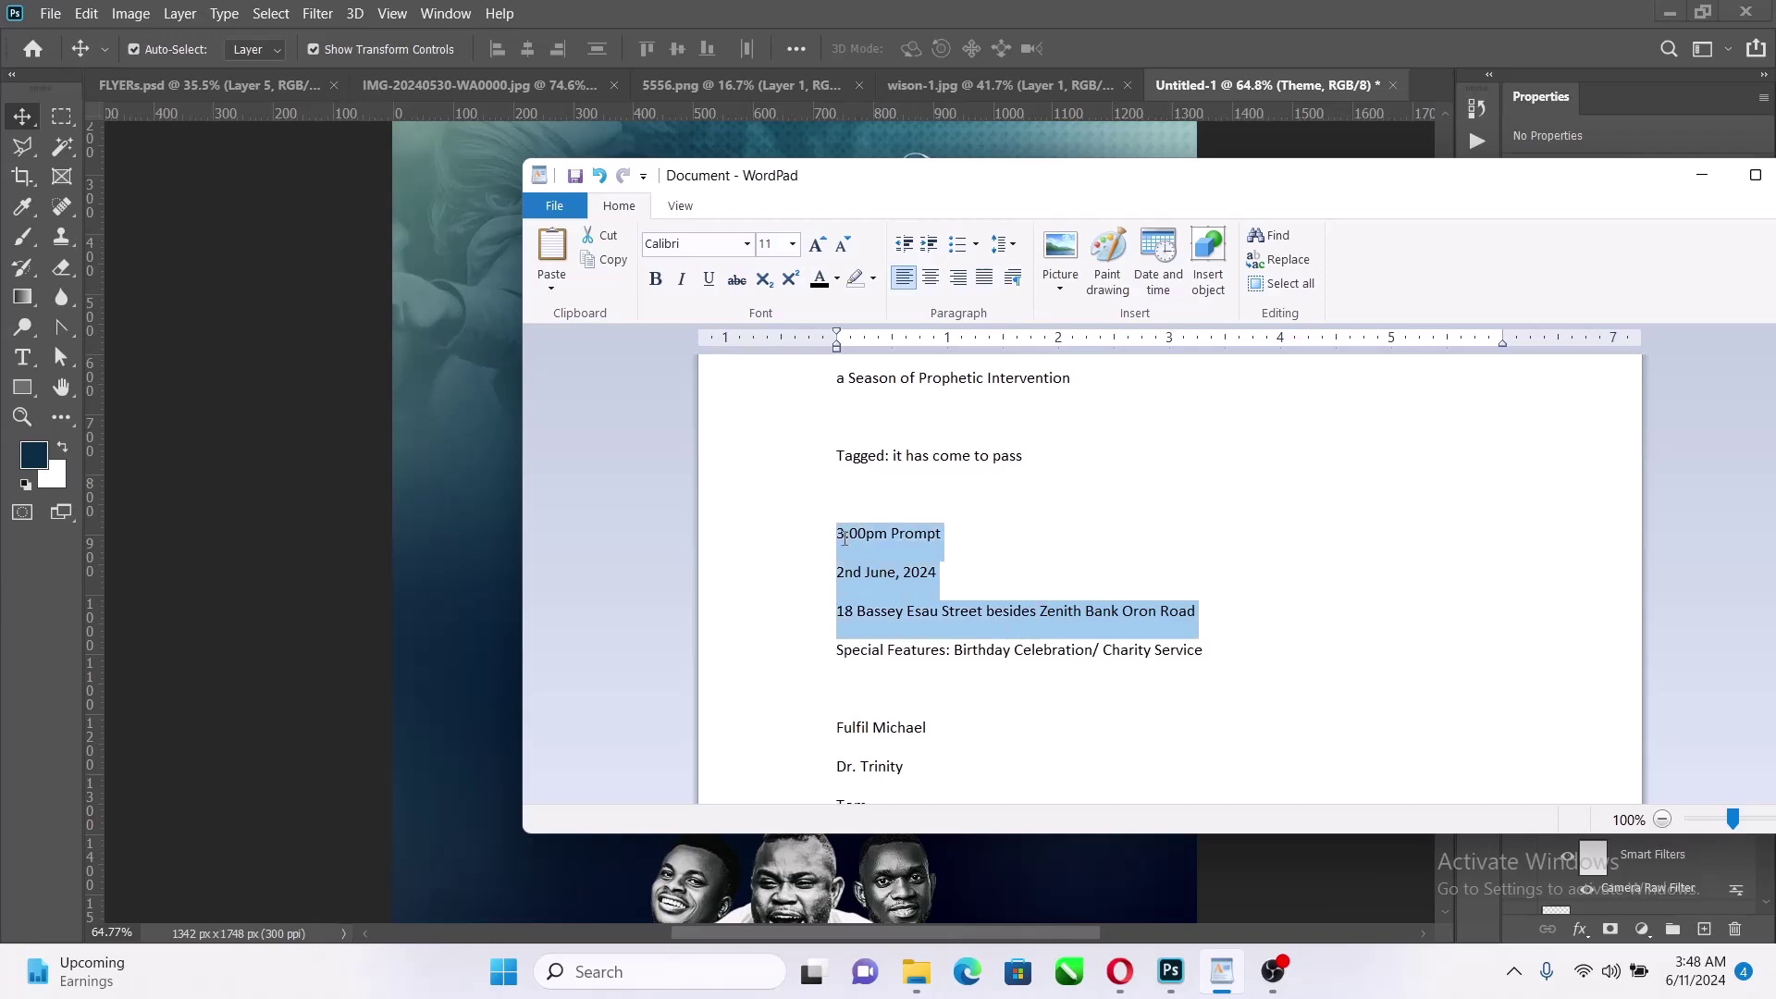
pyautogui.click(1321, 106)
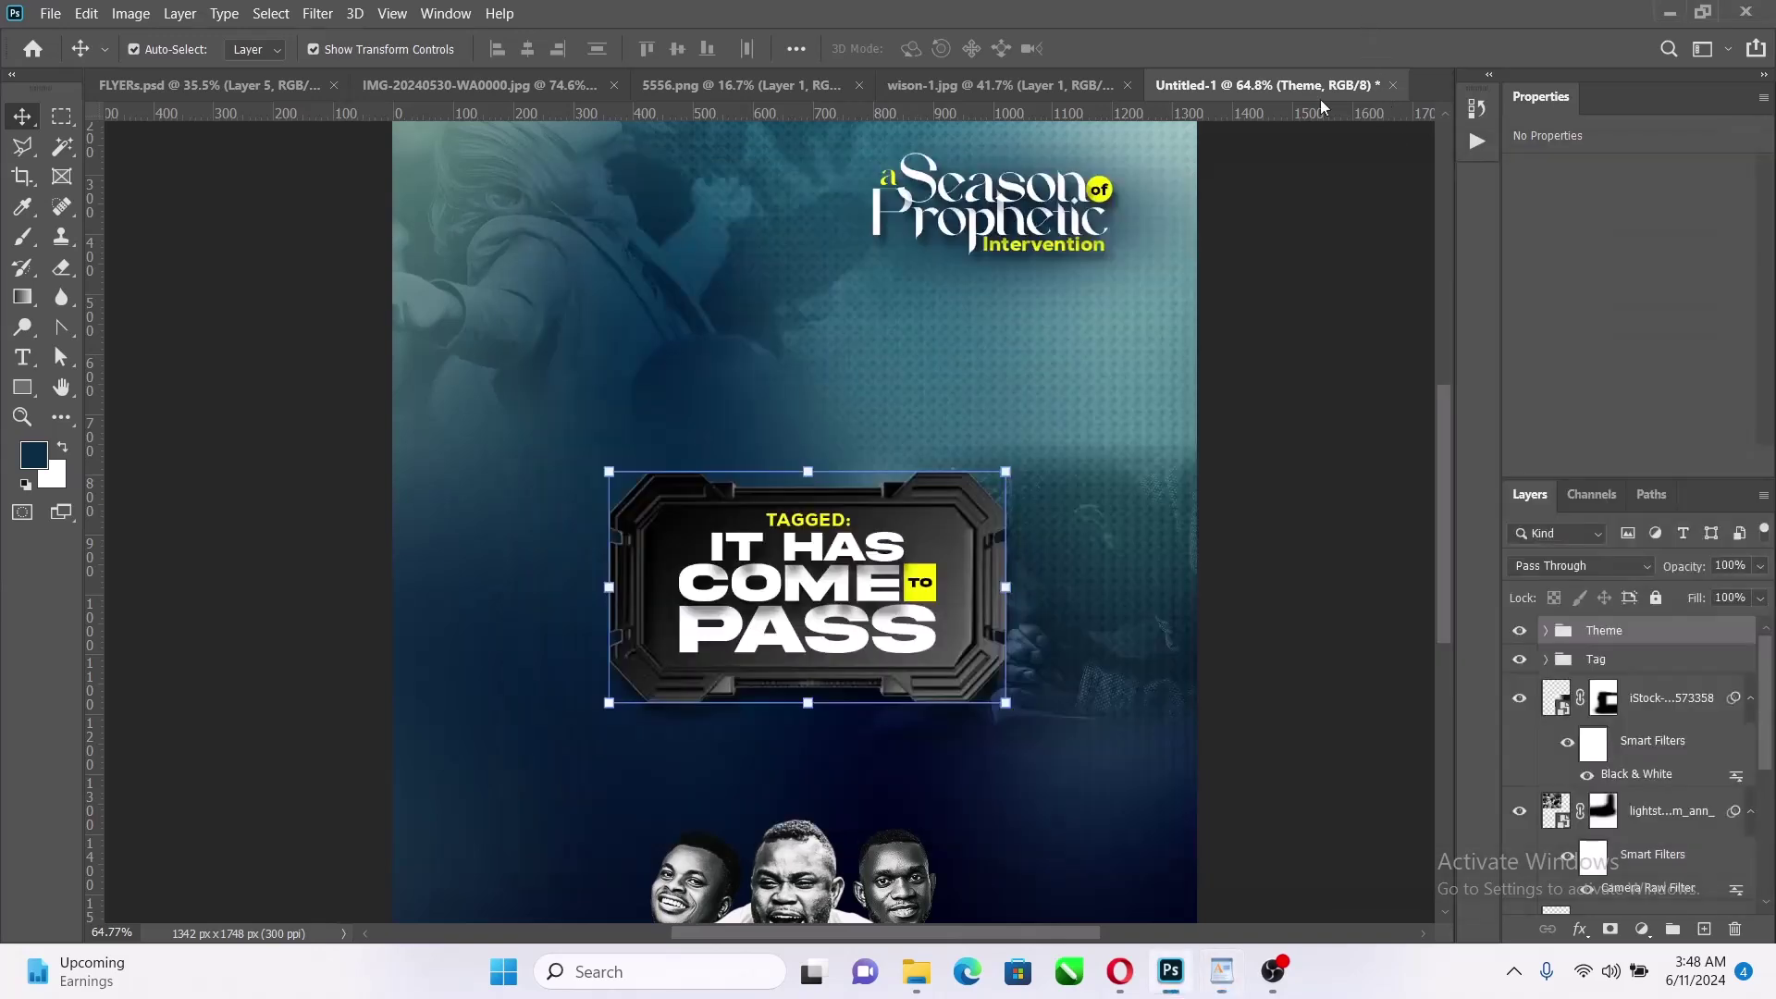
# Move the Theme title plate group about 113 px higher on the flyer
pyautogui.click(869, 474)
pyautogui.click(1612, 636)
pyautogui.hotkey('ctrl', 't')
pyautogui.moveTo(919, 486); pyautogui.dragTo(918, 381)
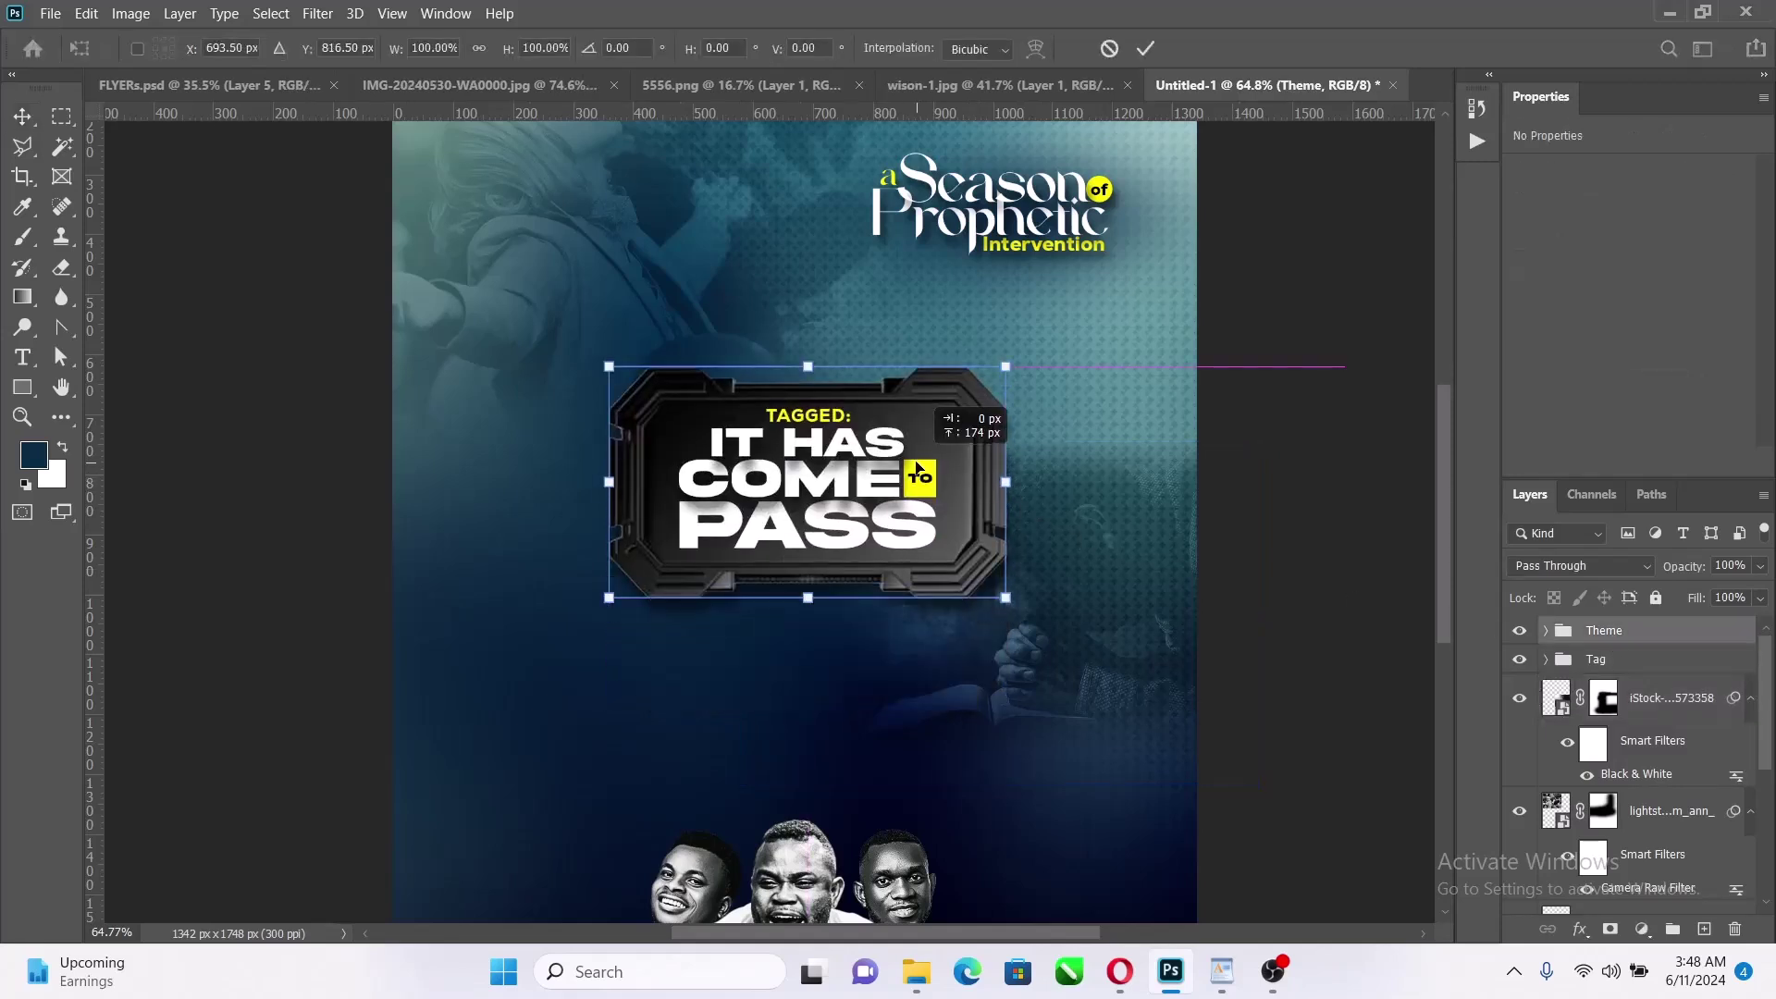
pyautogui.click(1145, 48)
pyautogui.click(1241, 379)
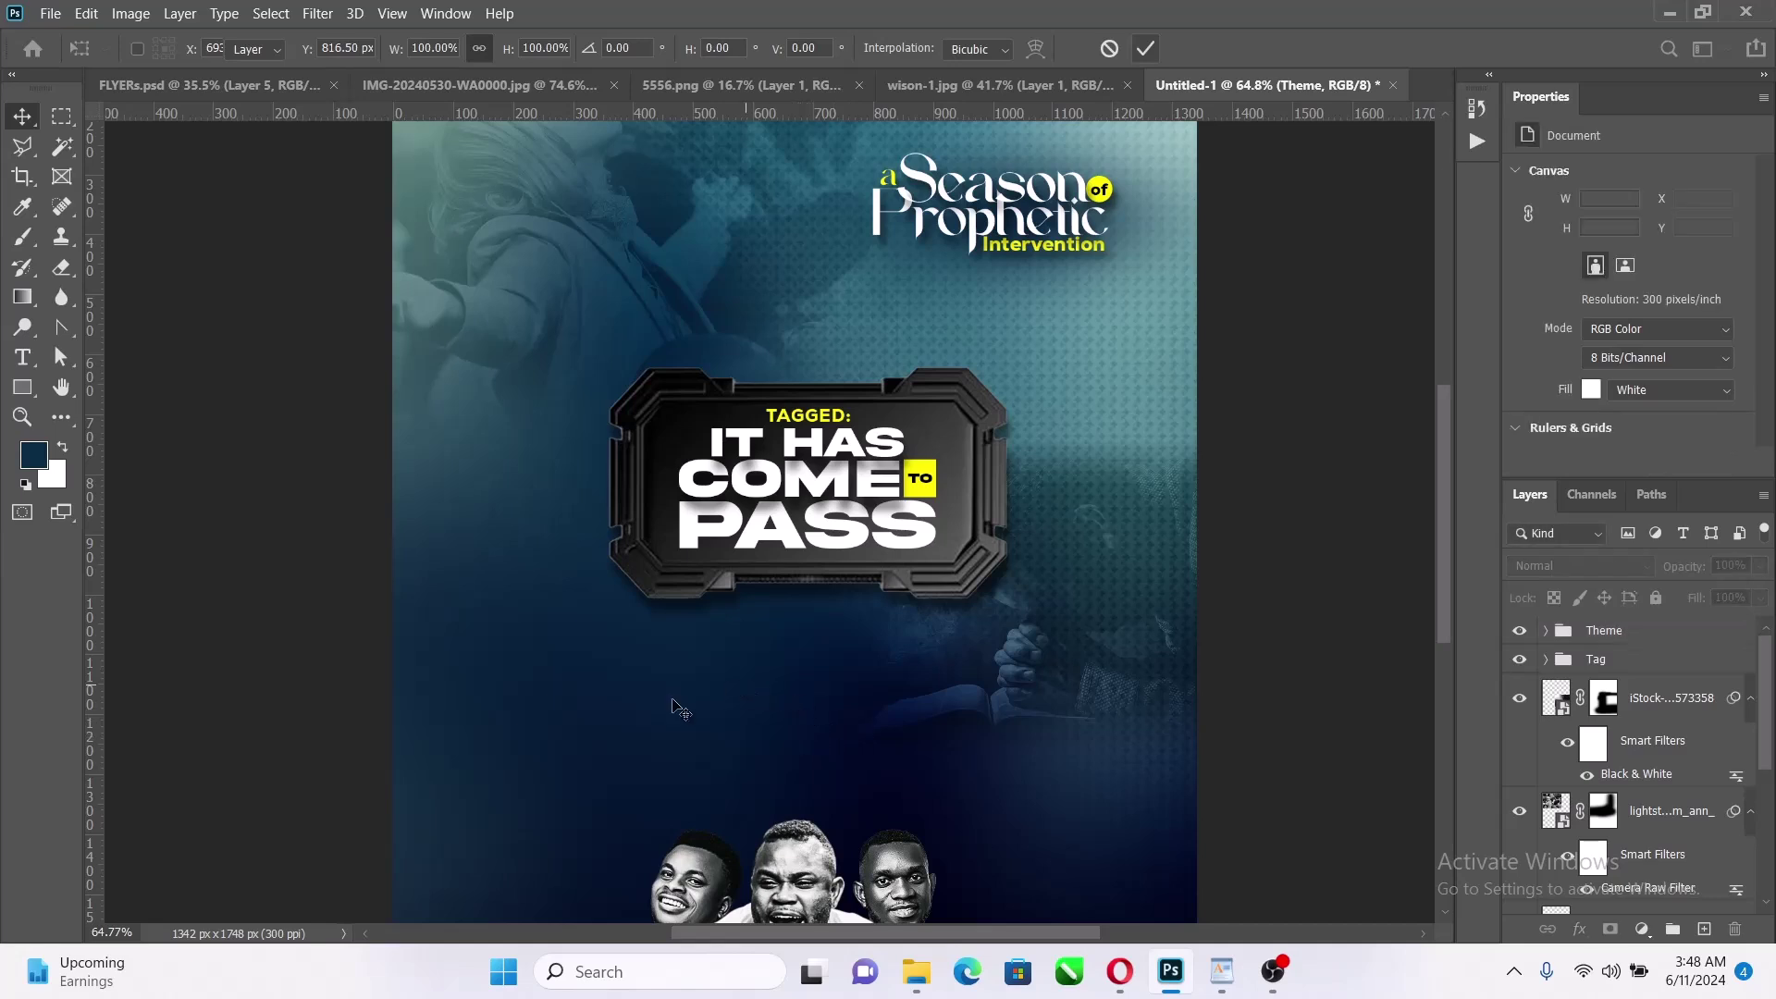
# Paste the event details below the plate and split 3:00PM PROMPT into its own text layer
pyautogui.press('t')
pyautogui.click(627, 737)
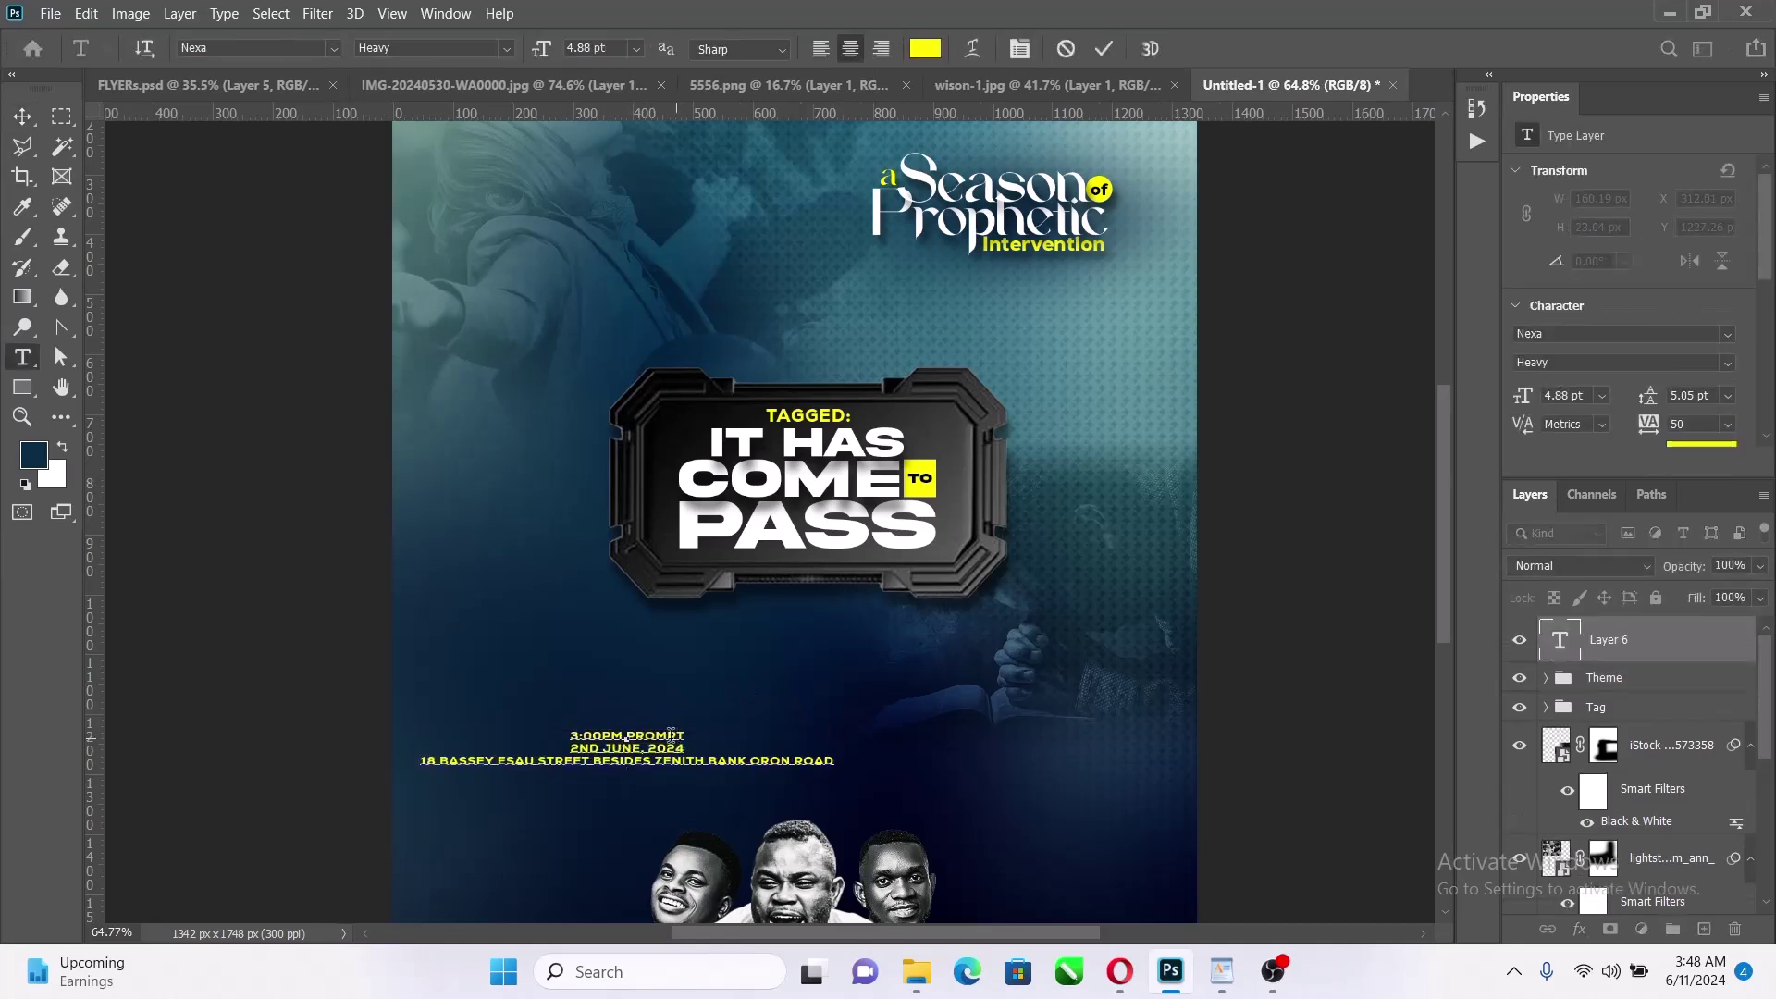
pyautogui.moveTo(687, 732); pyautogui.dragTo(548, 727)
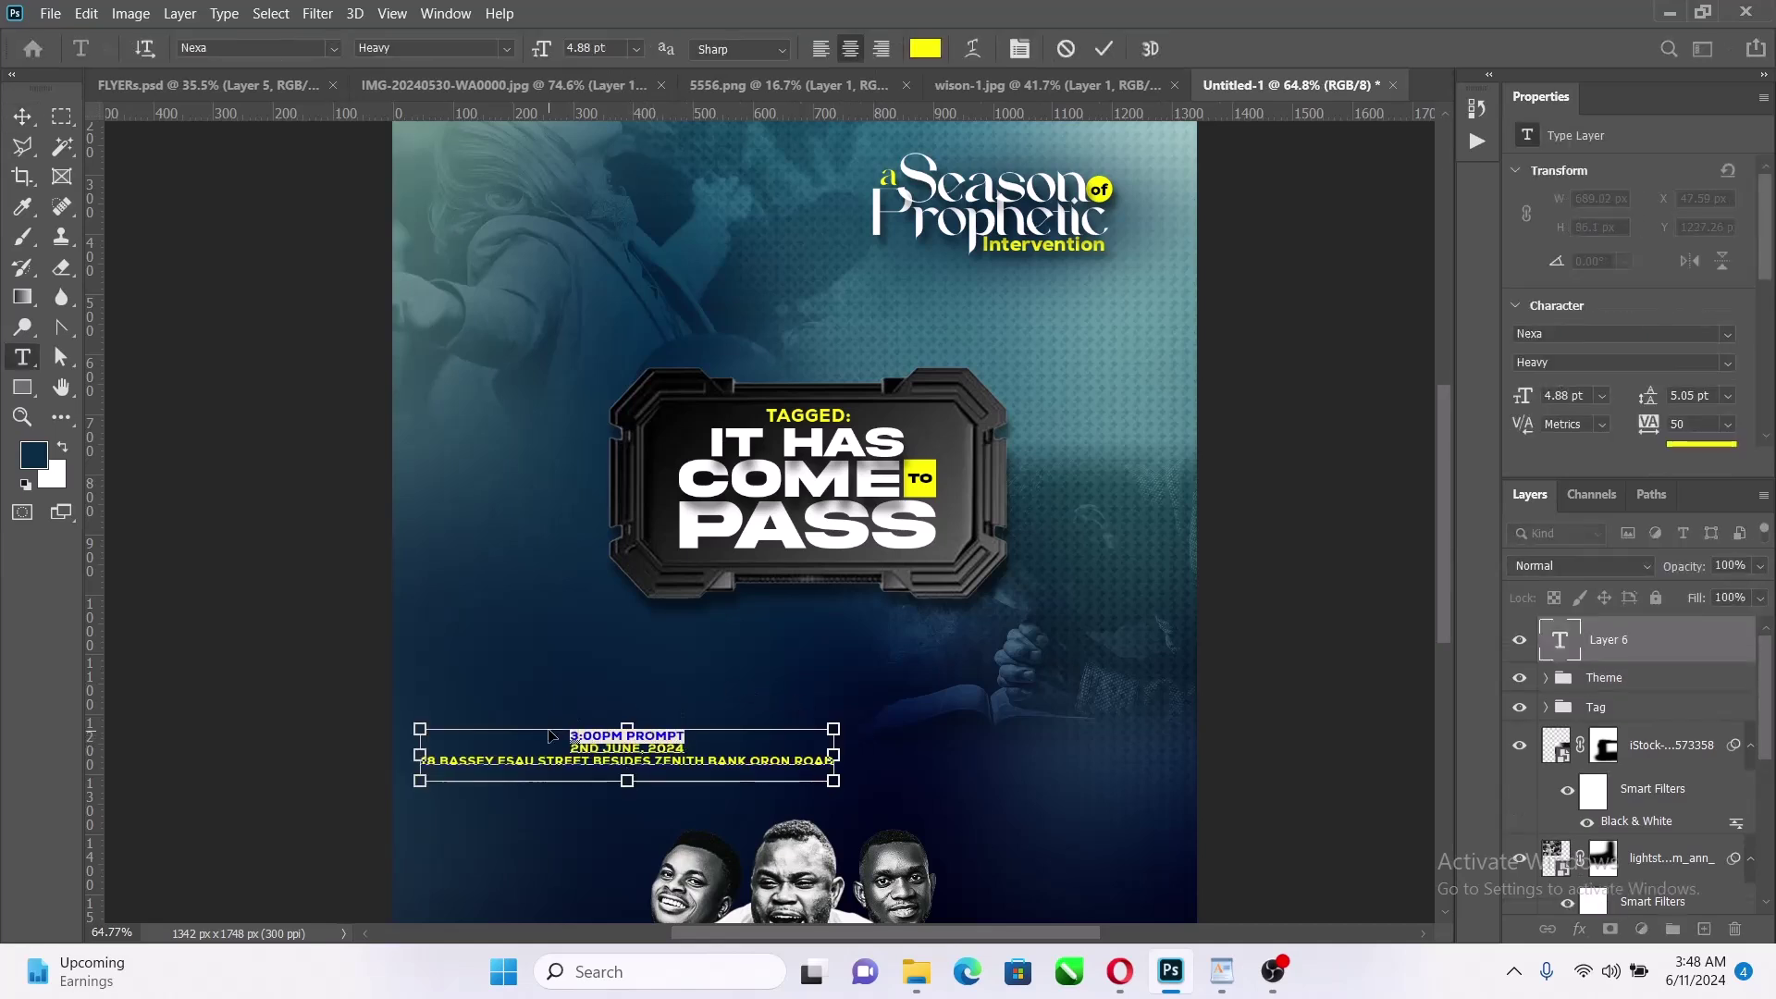
pyautogui.hotkey('ctrl', 'x')
pyautogui.click(1103, 53)
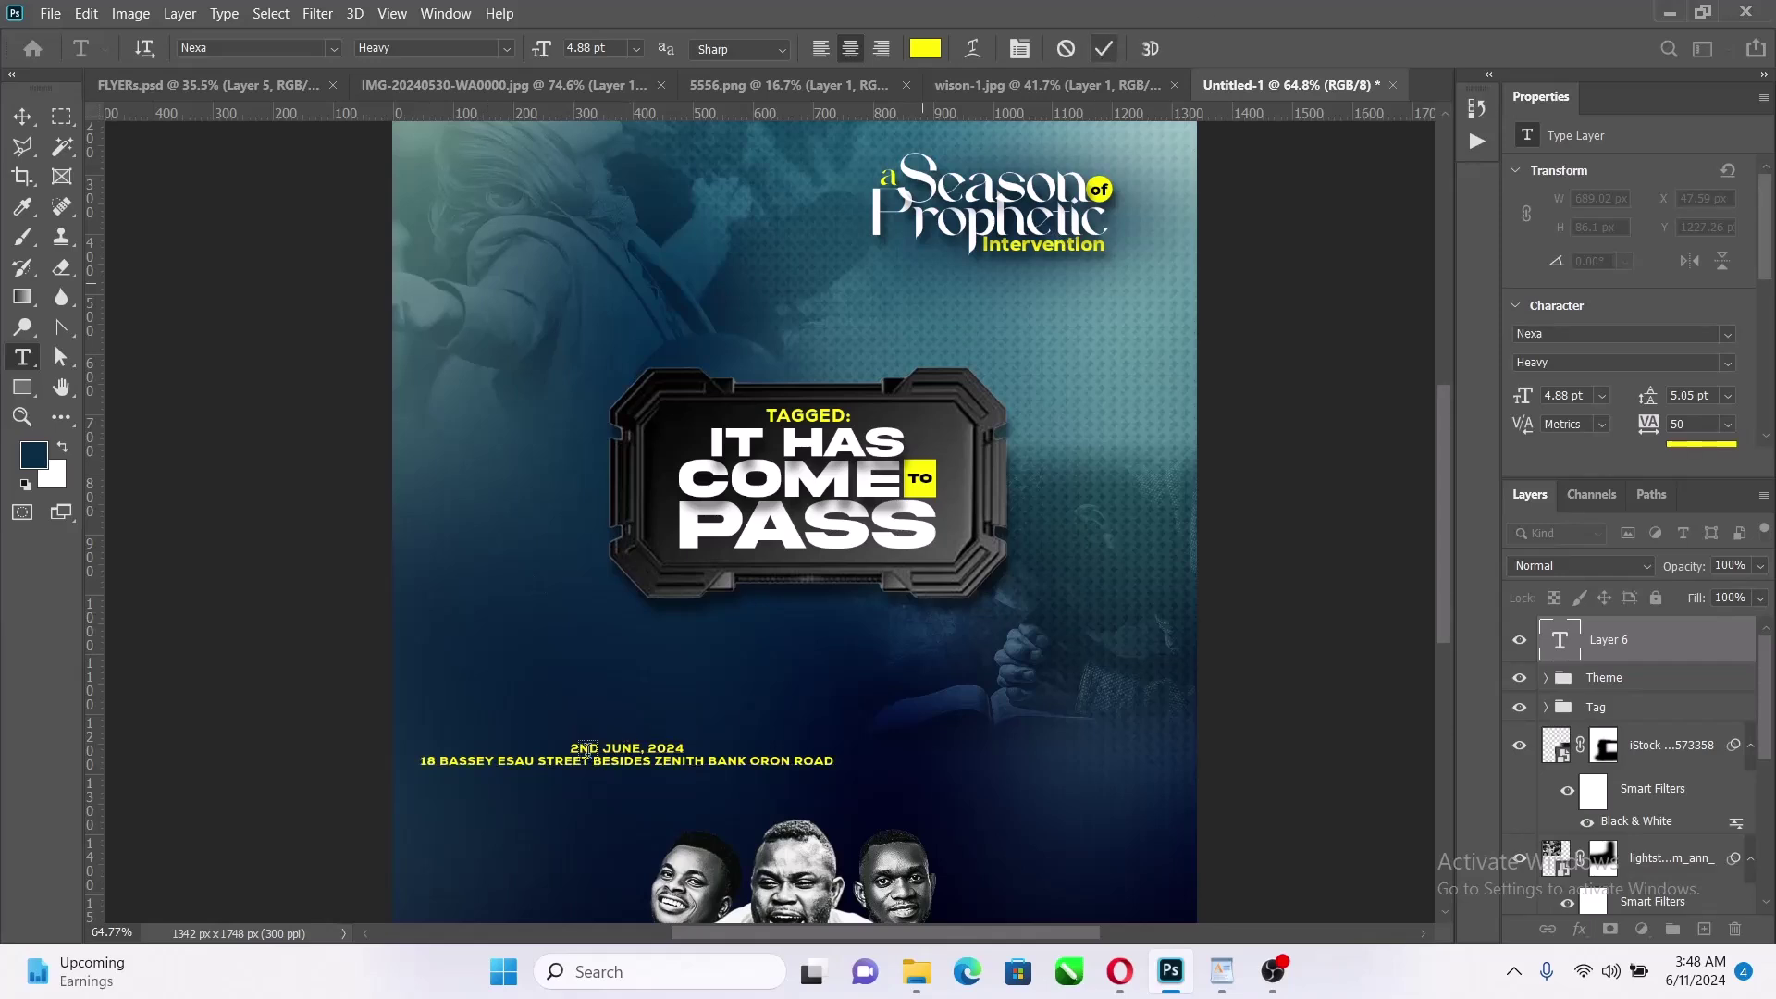
pyautogui.click(467, 668)
pyautogui.hotkey('ctrl', 'v')
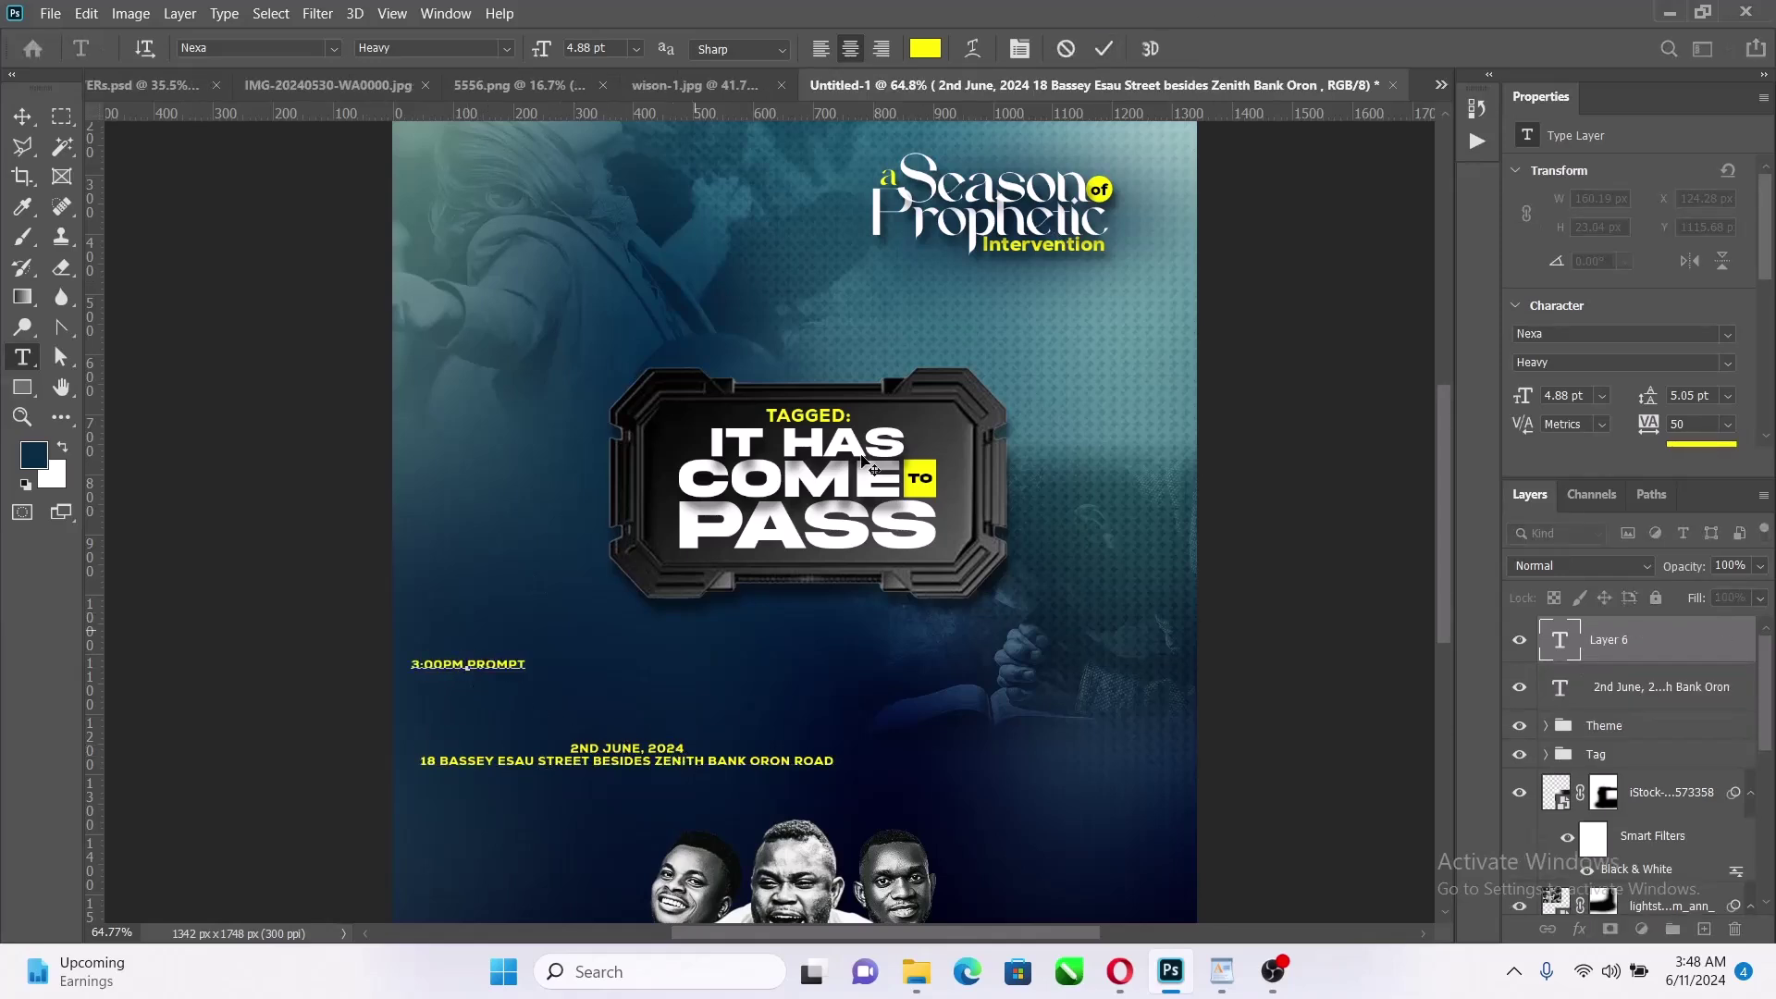
pyautogui.click(1098, 51)
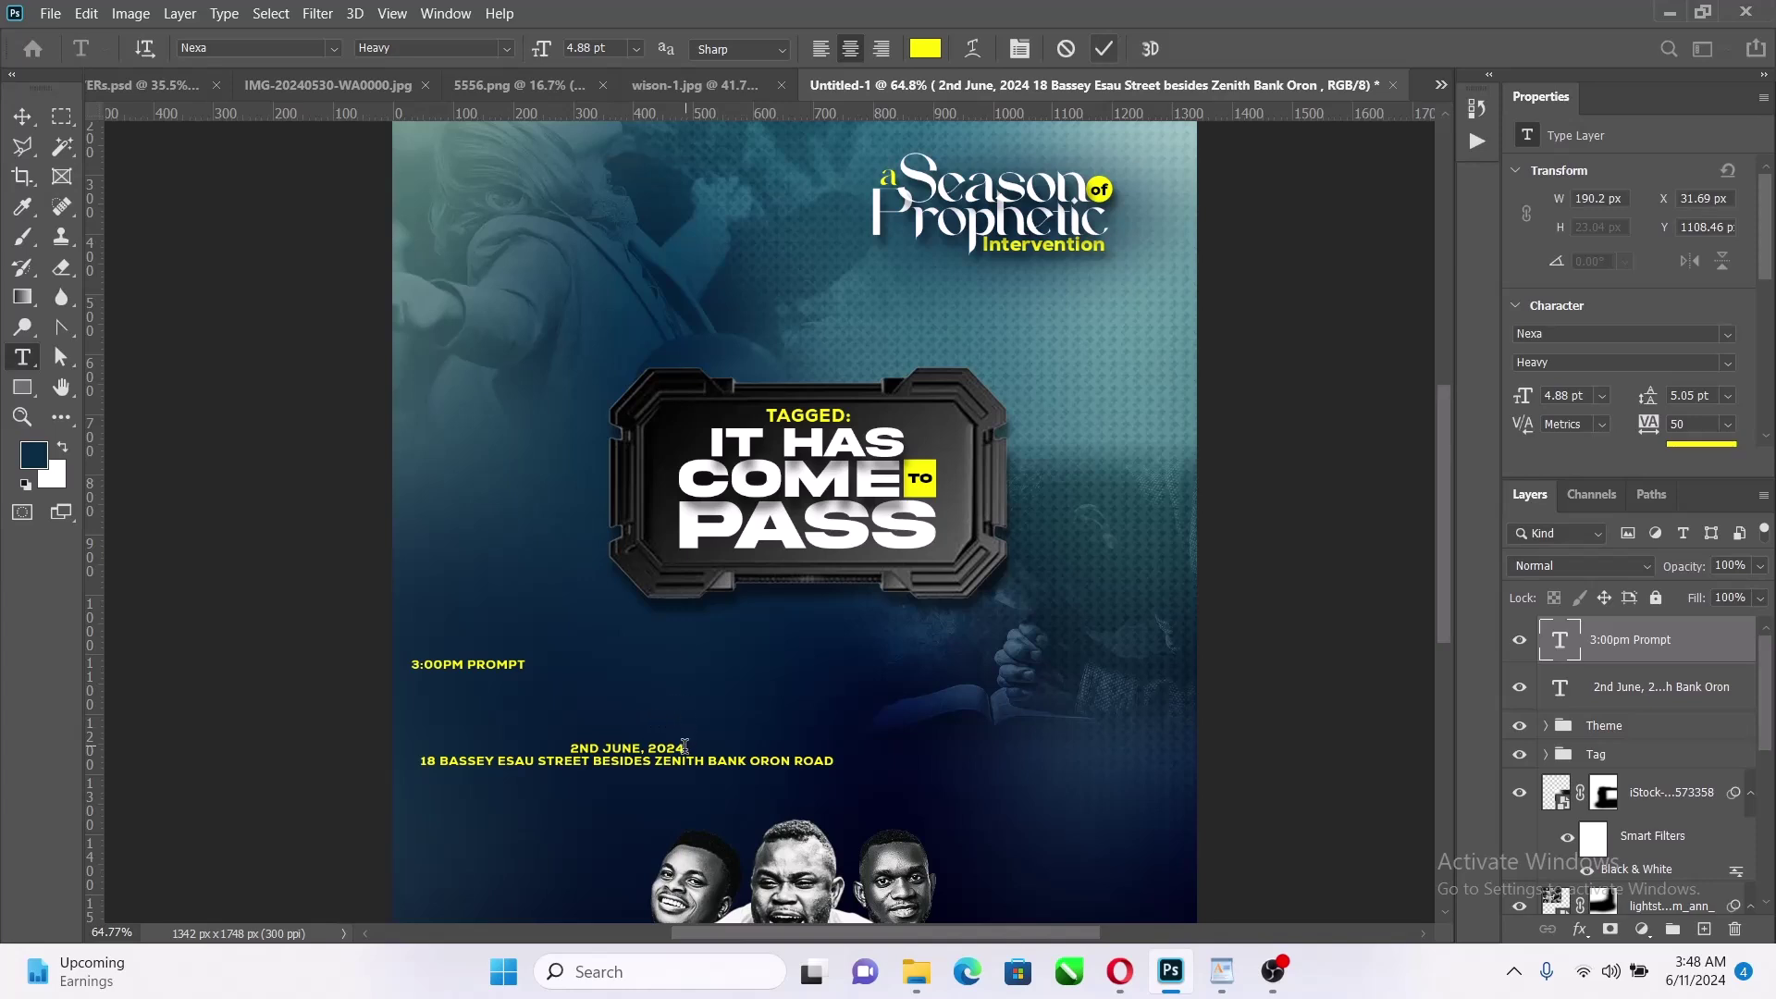
# Move the 2ND JUNE, 2024 line into its own separate text layer
pyautogui.moveTo(687, 747); pyautogui.dragTo(551, 747)
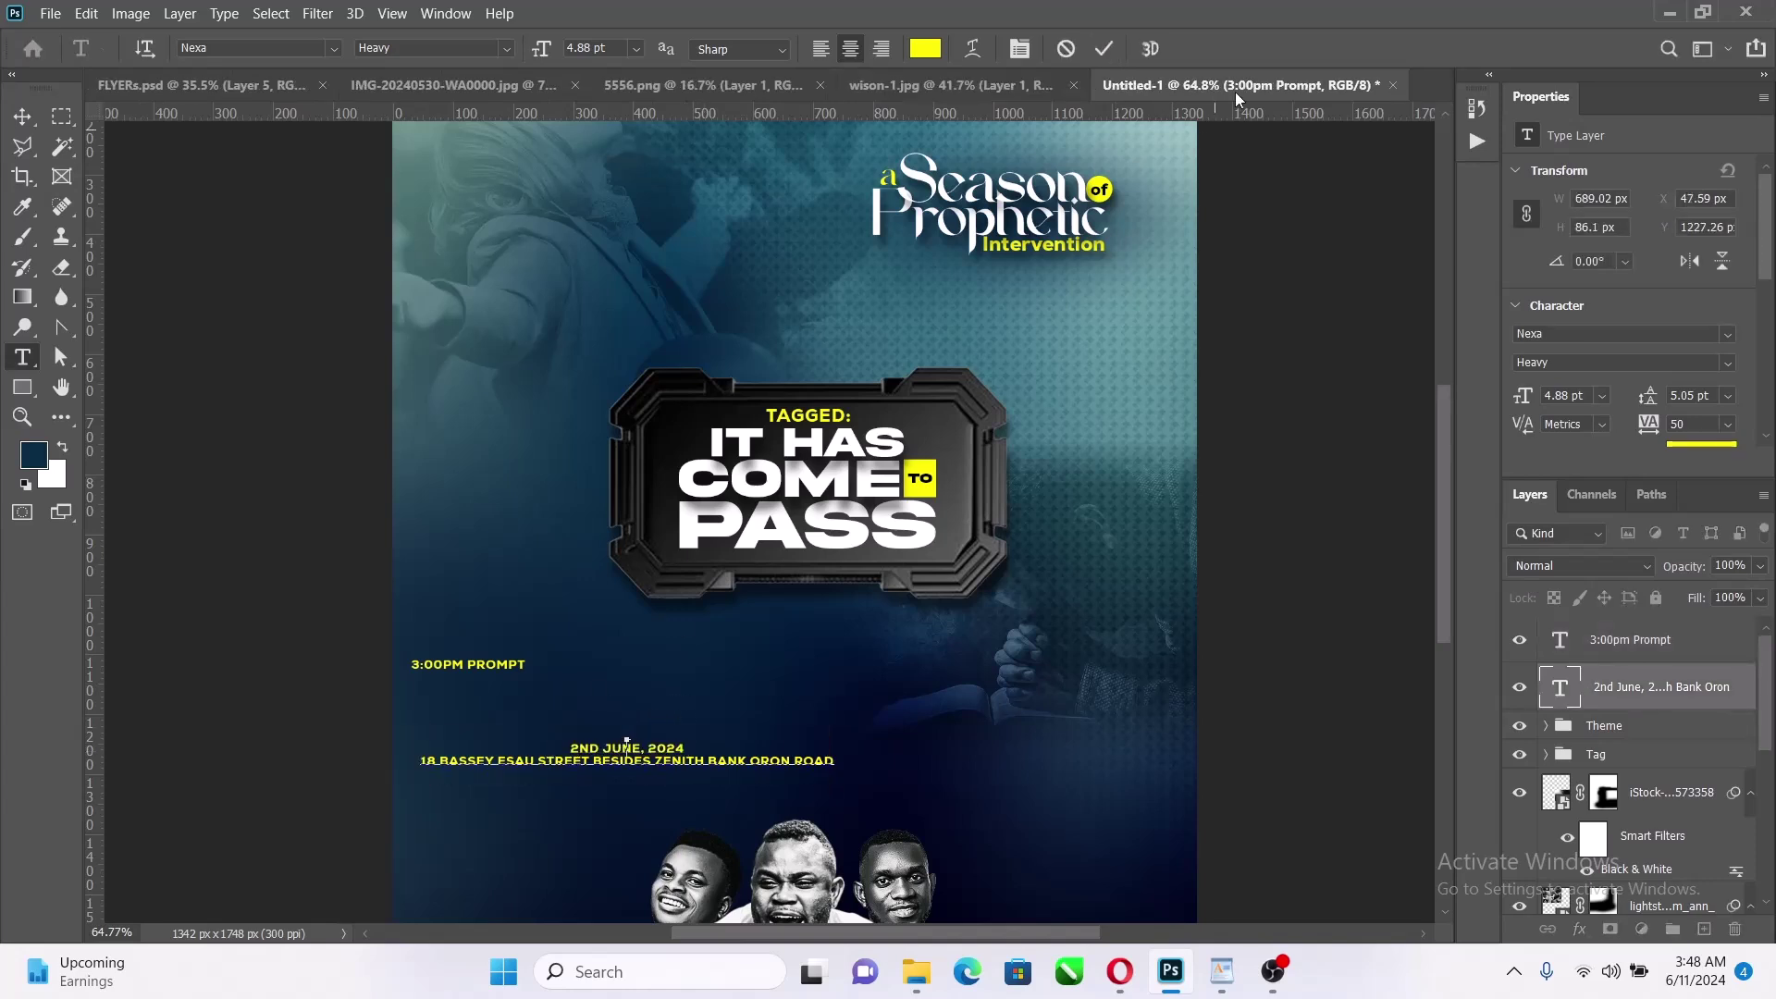
pyautogui.hotkey('ctrl', 'x')
pyautogui.click(609, 699)
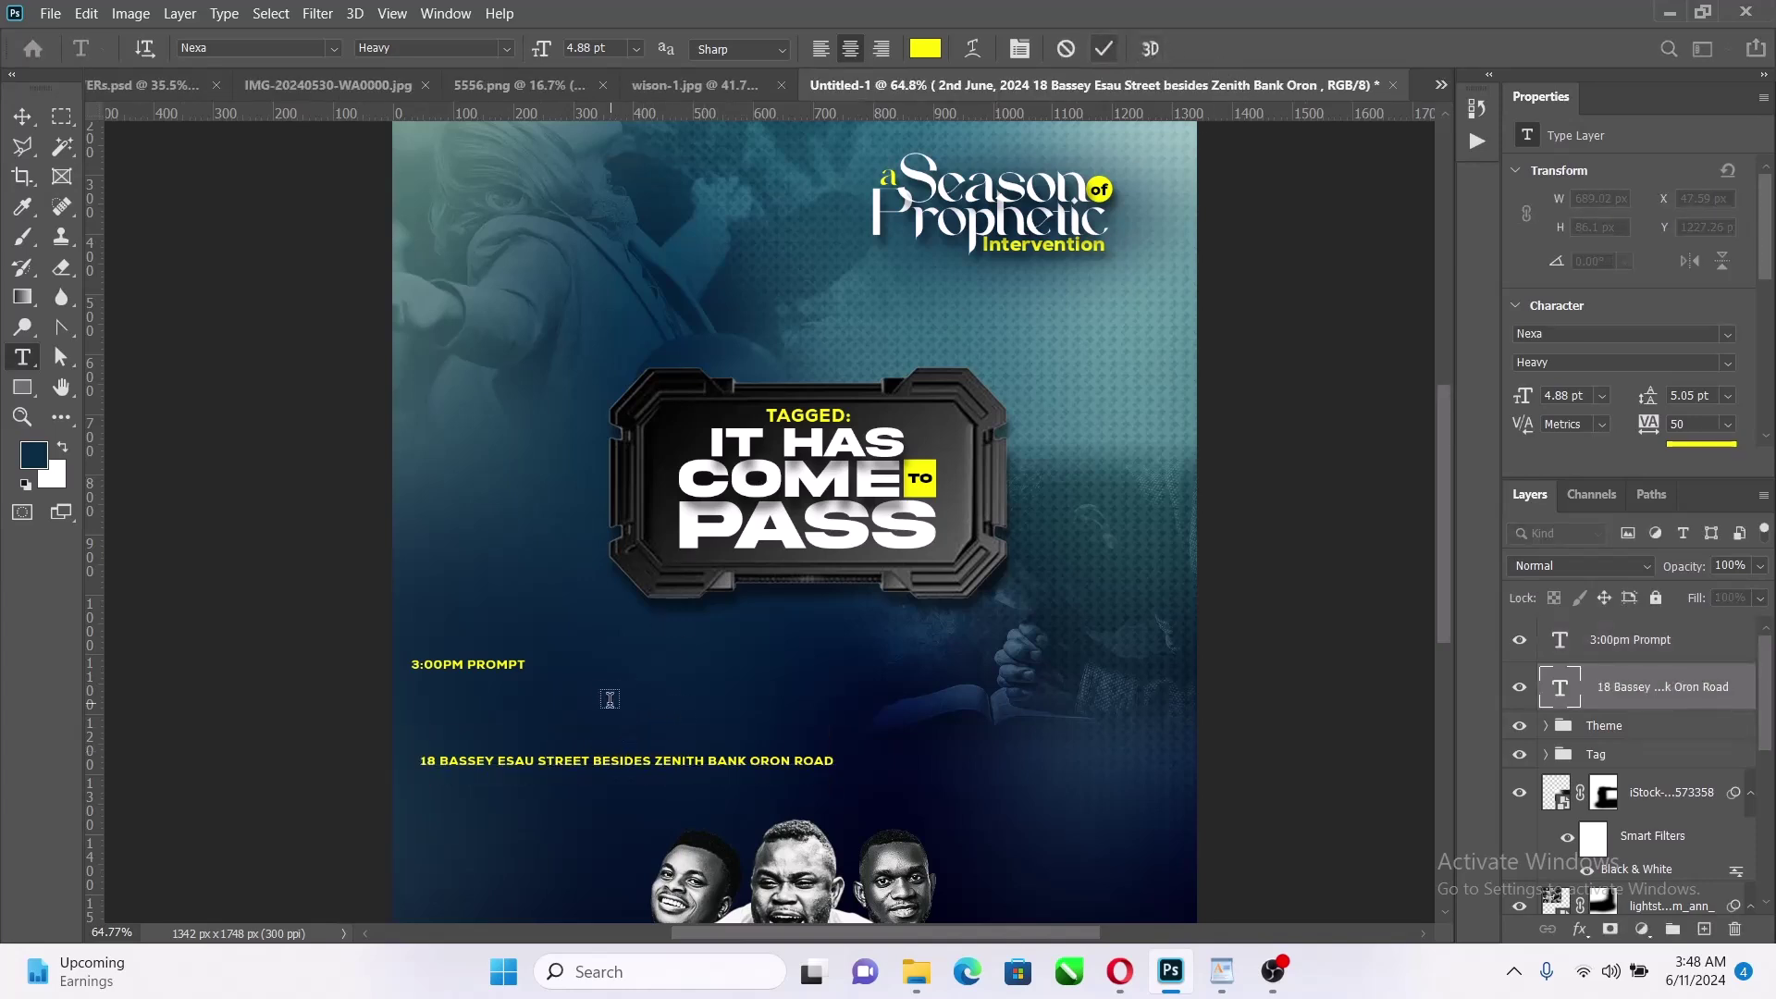
pyautogui.click(610, 700)
pyautogui.hotkey('ctrl', 'v')
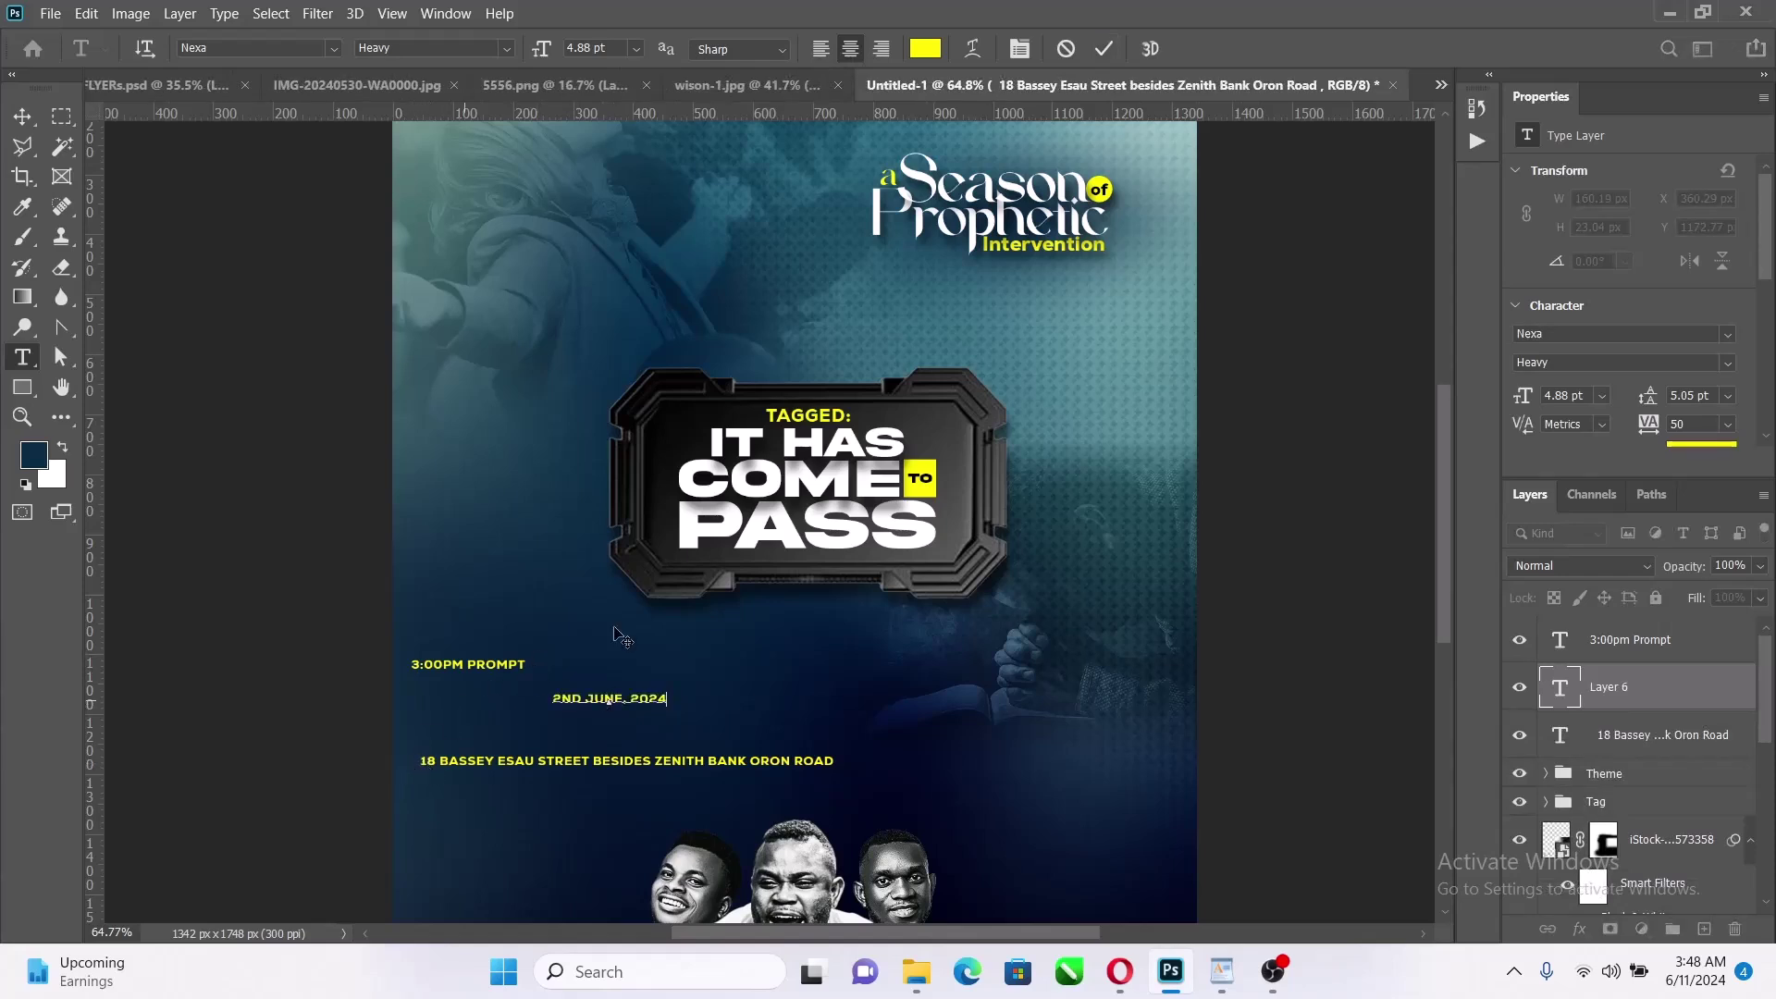
pyautogui.click(1104, 48)
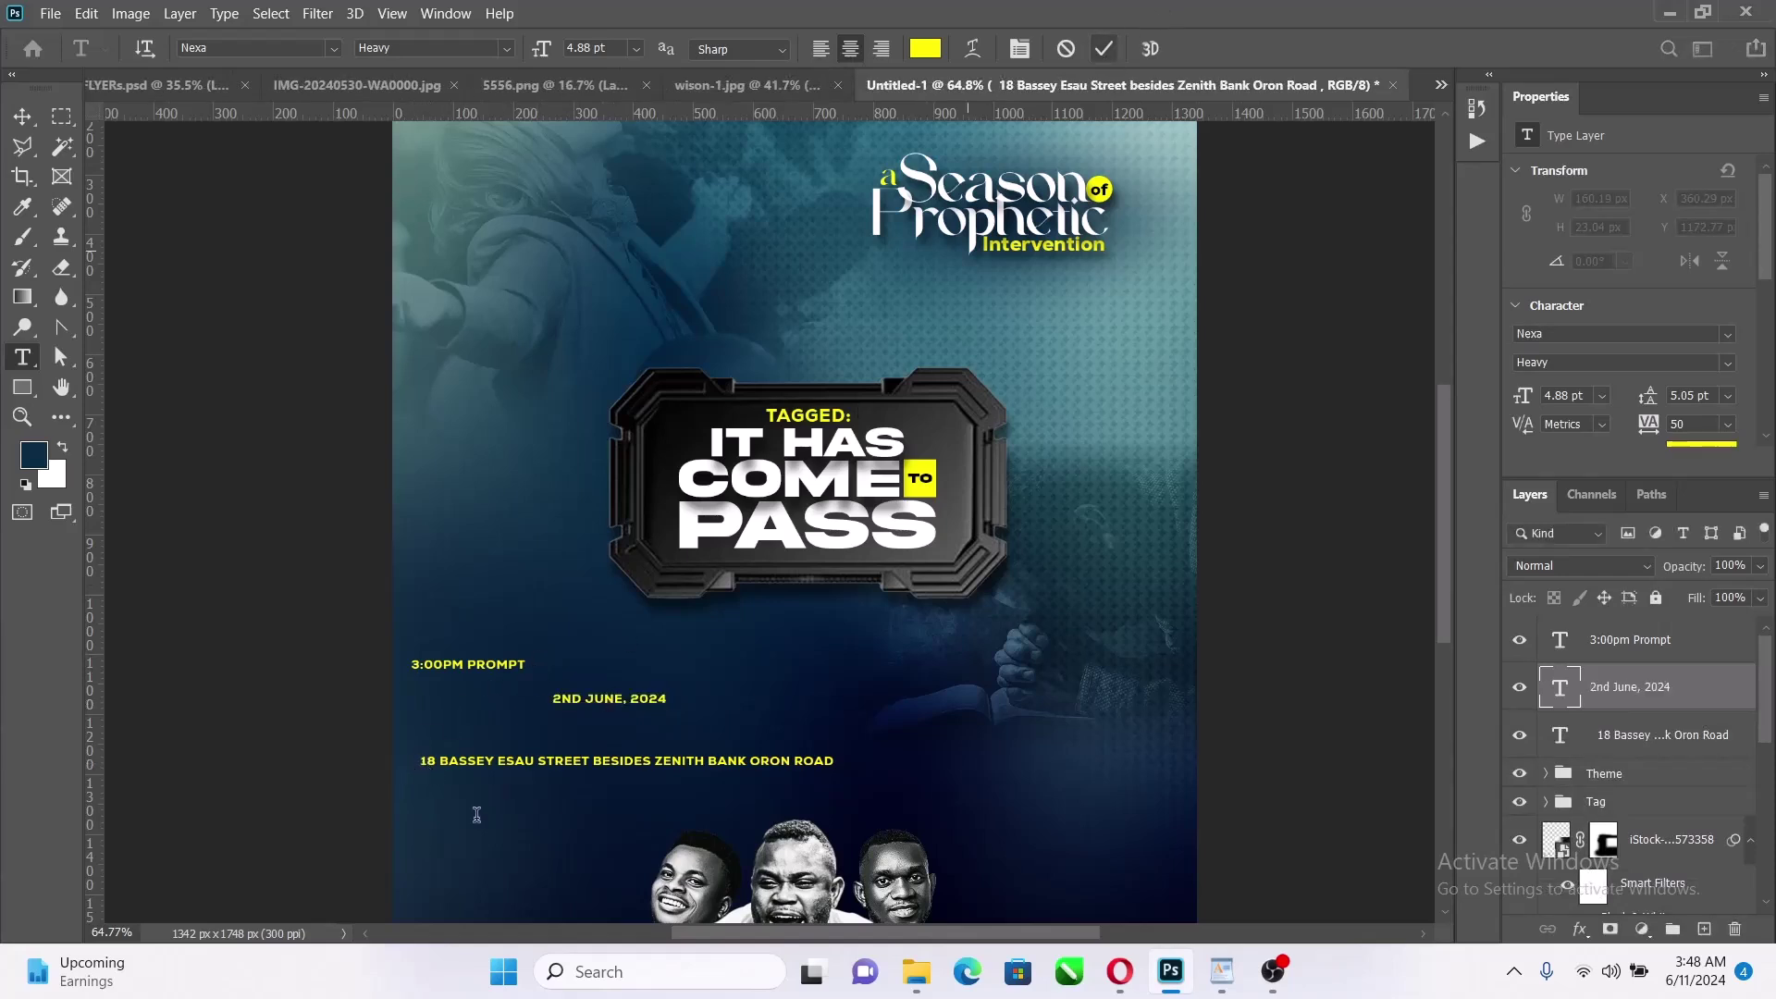
# Delete the two blank lines above the venue address text
pyautogui.click(427, 762)
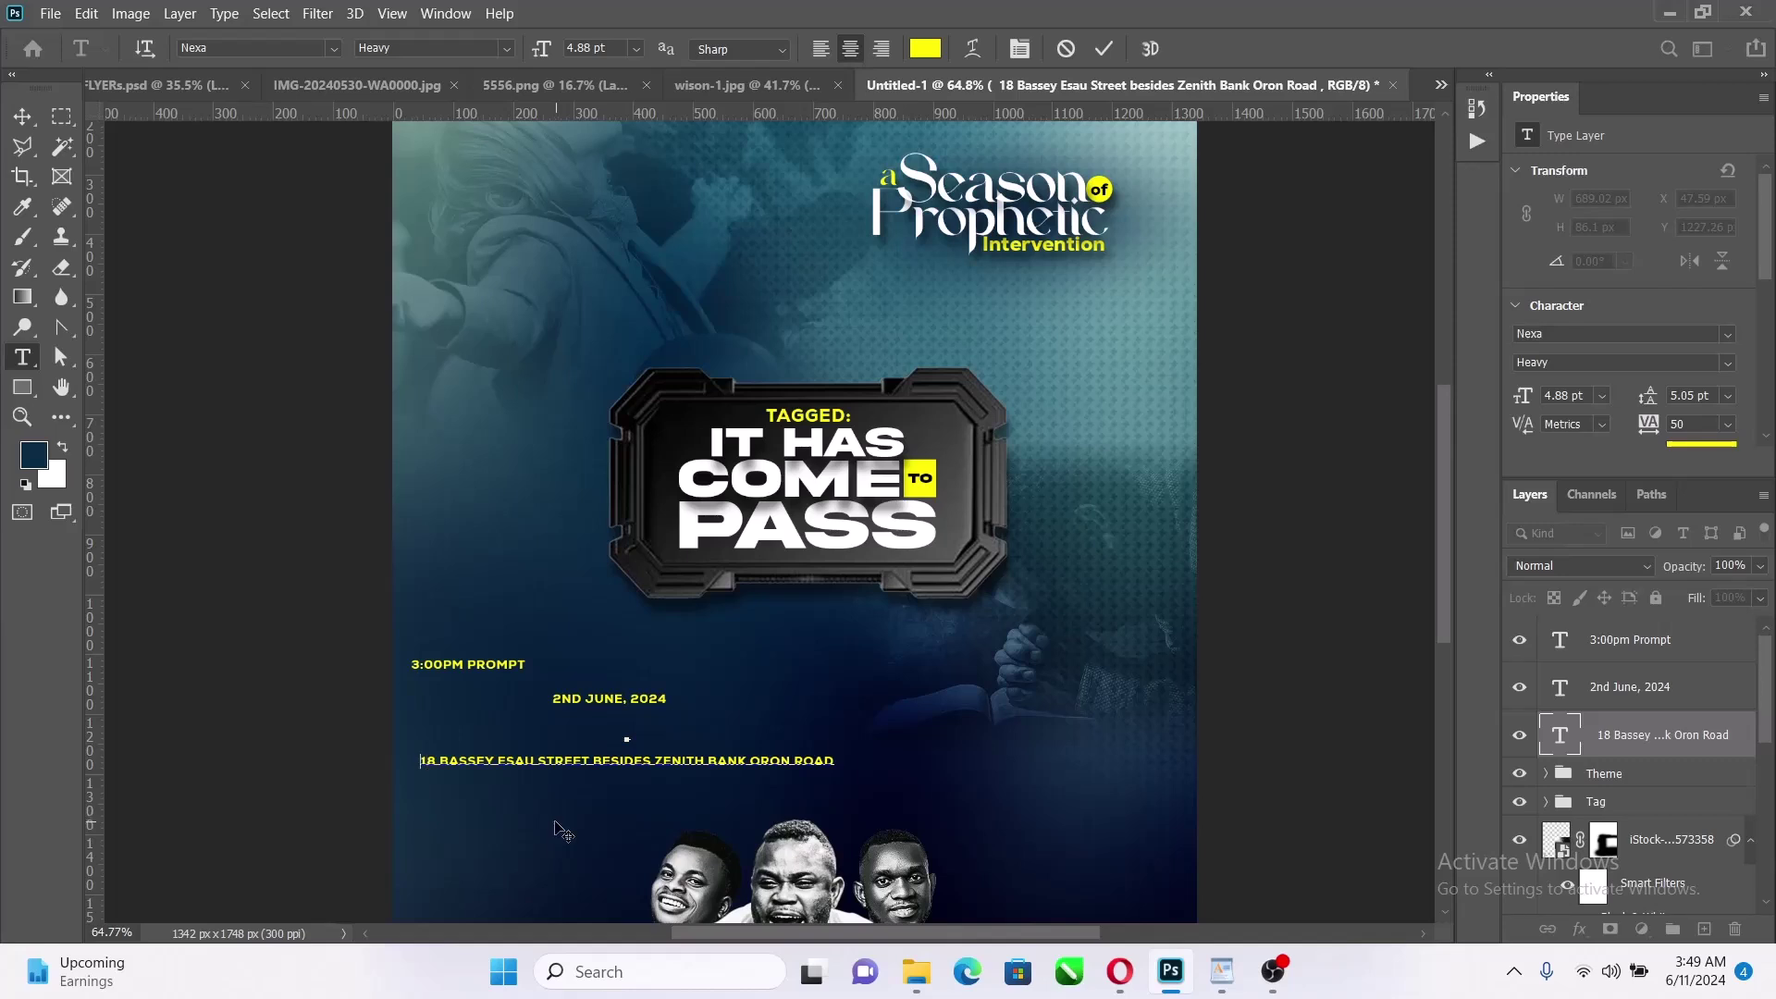
pyautogui.press('BackSpace')
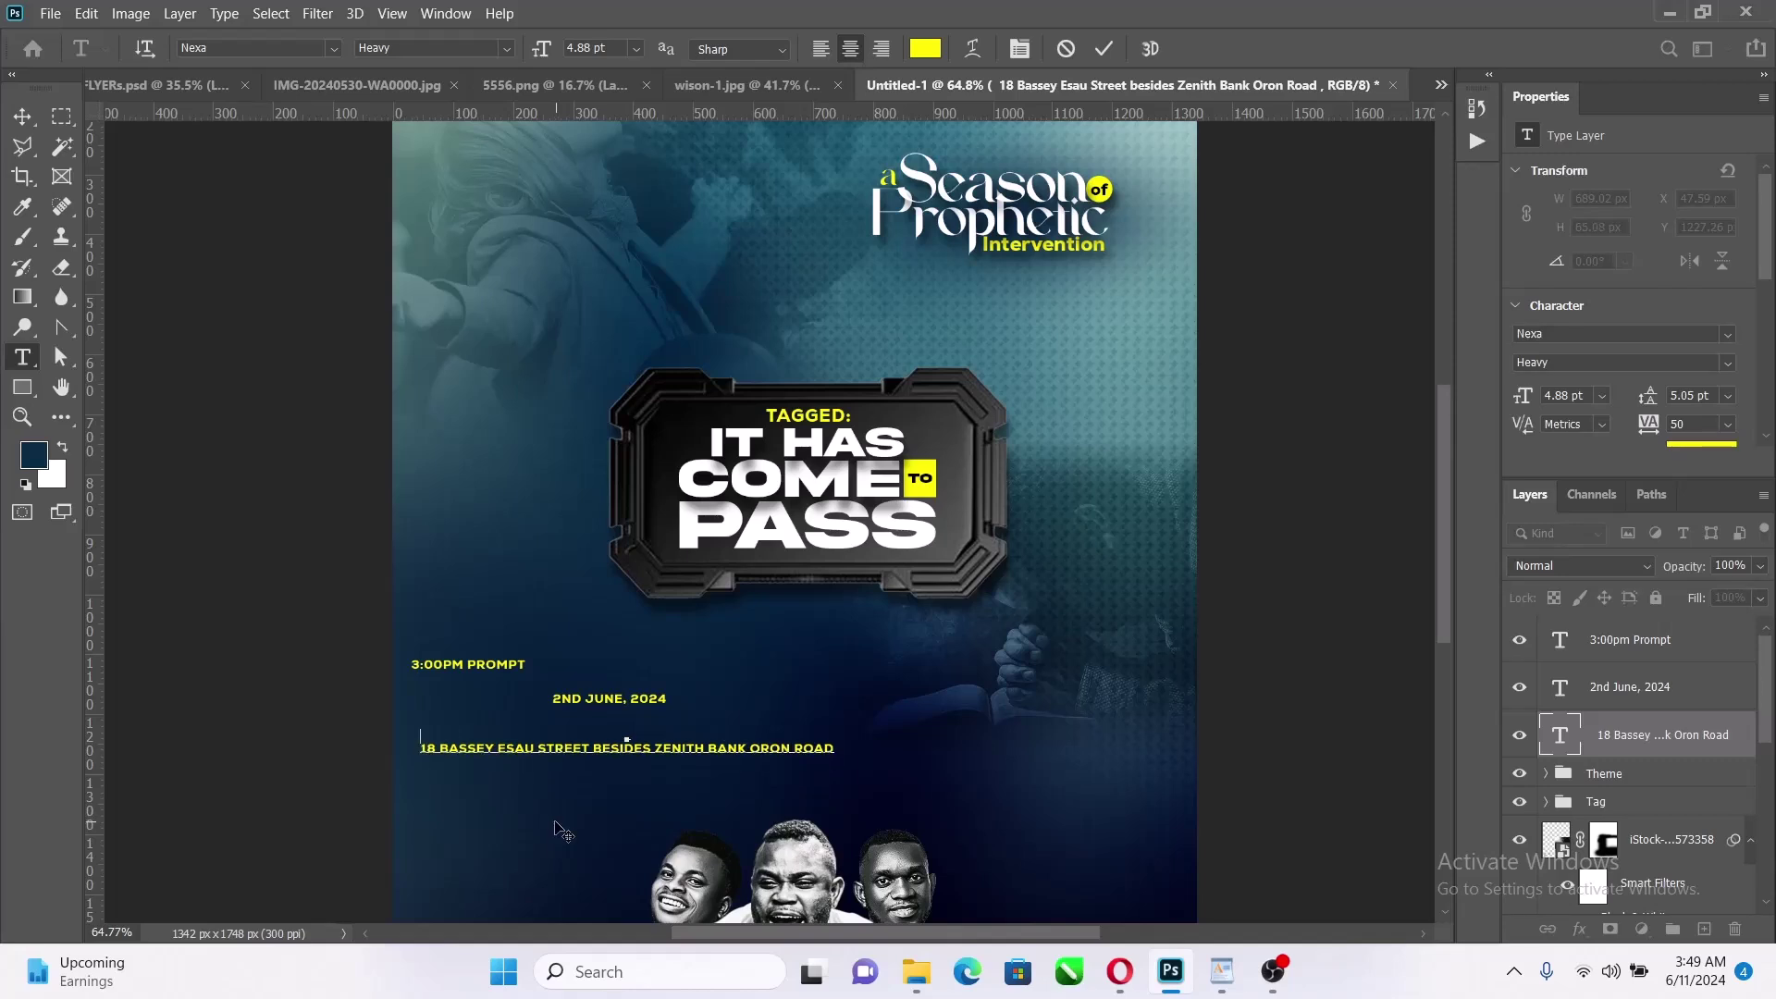
pyautogui.press('BackSpace')
pyautogui.click(1104, 49)
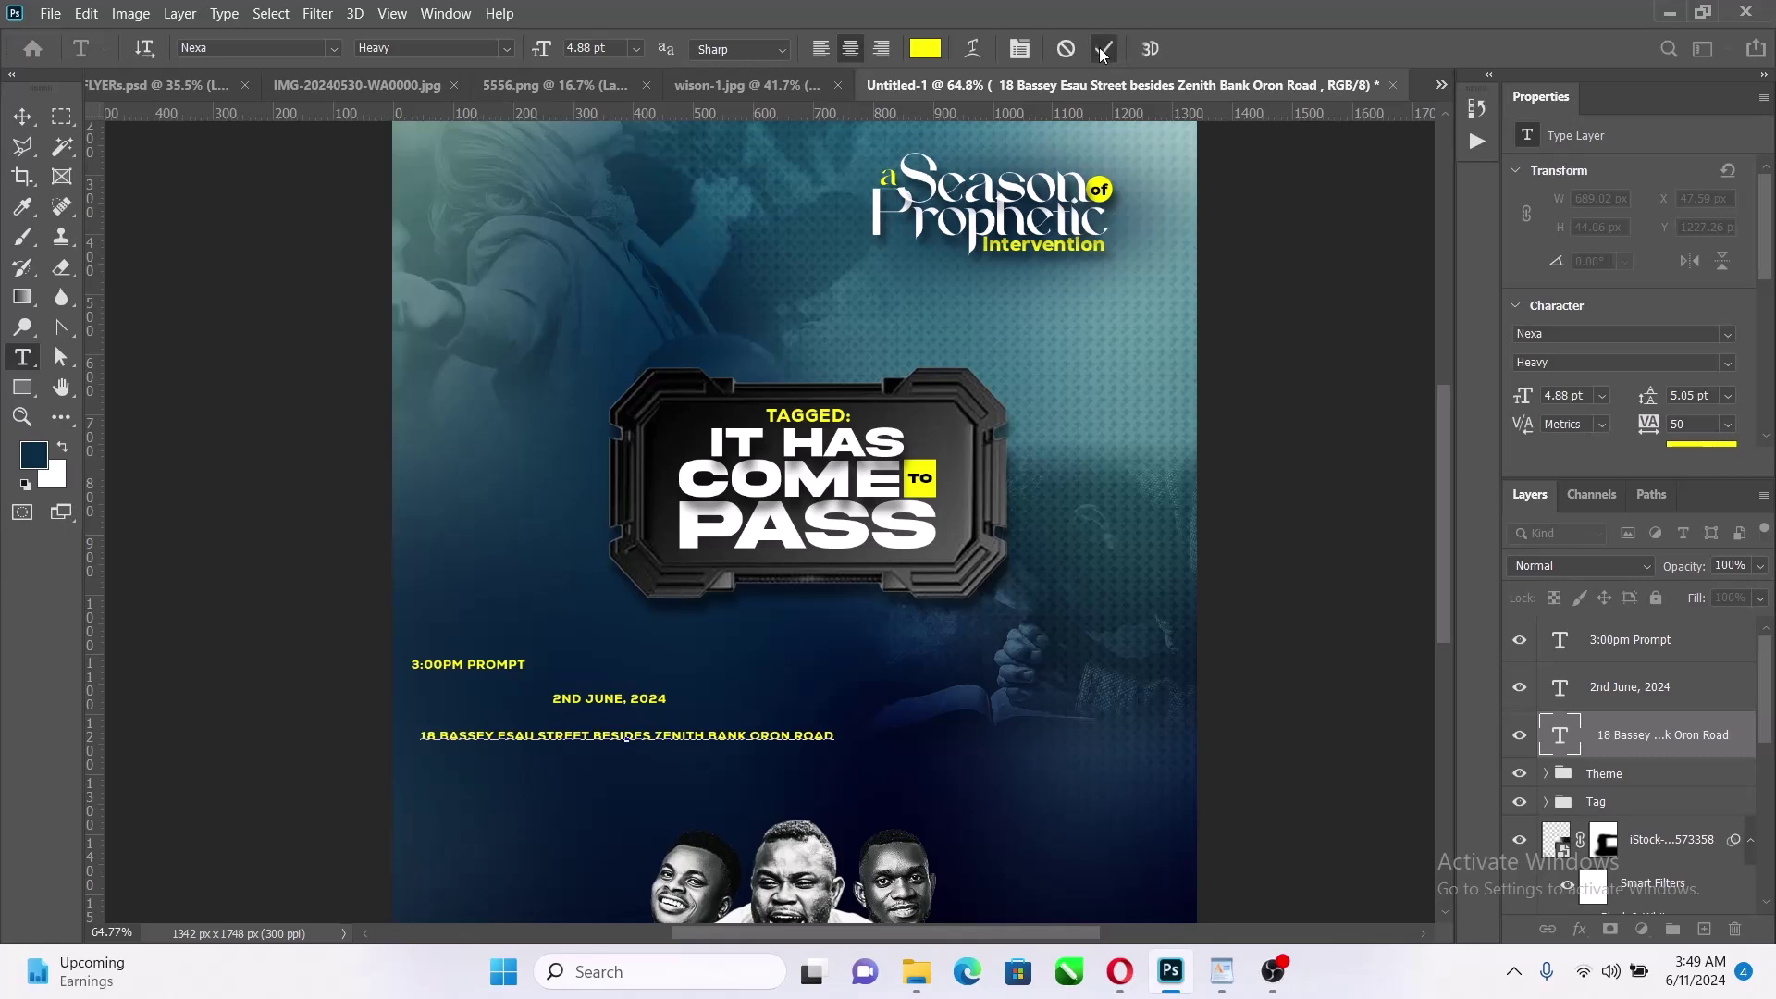
pyautogui.click(19, 117)
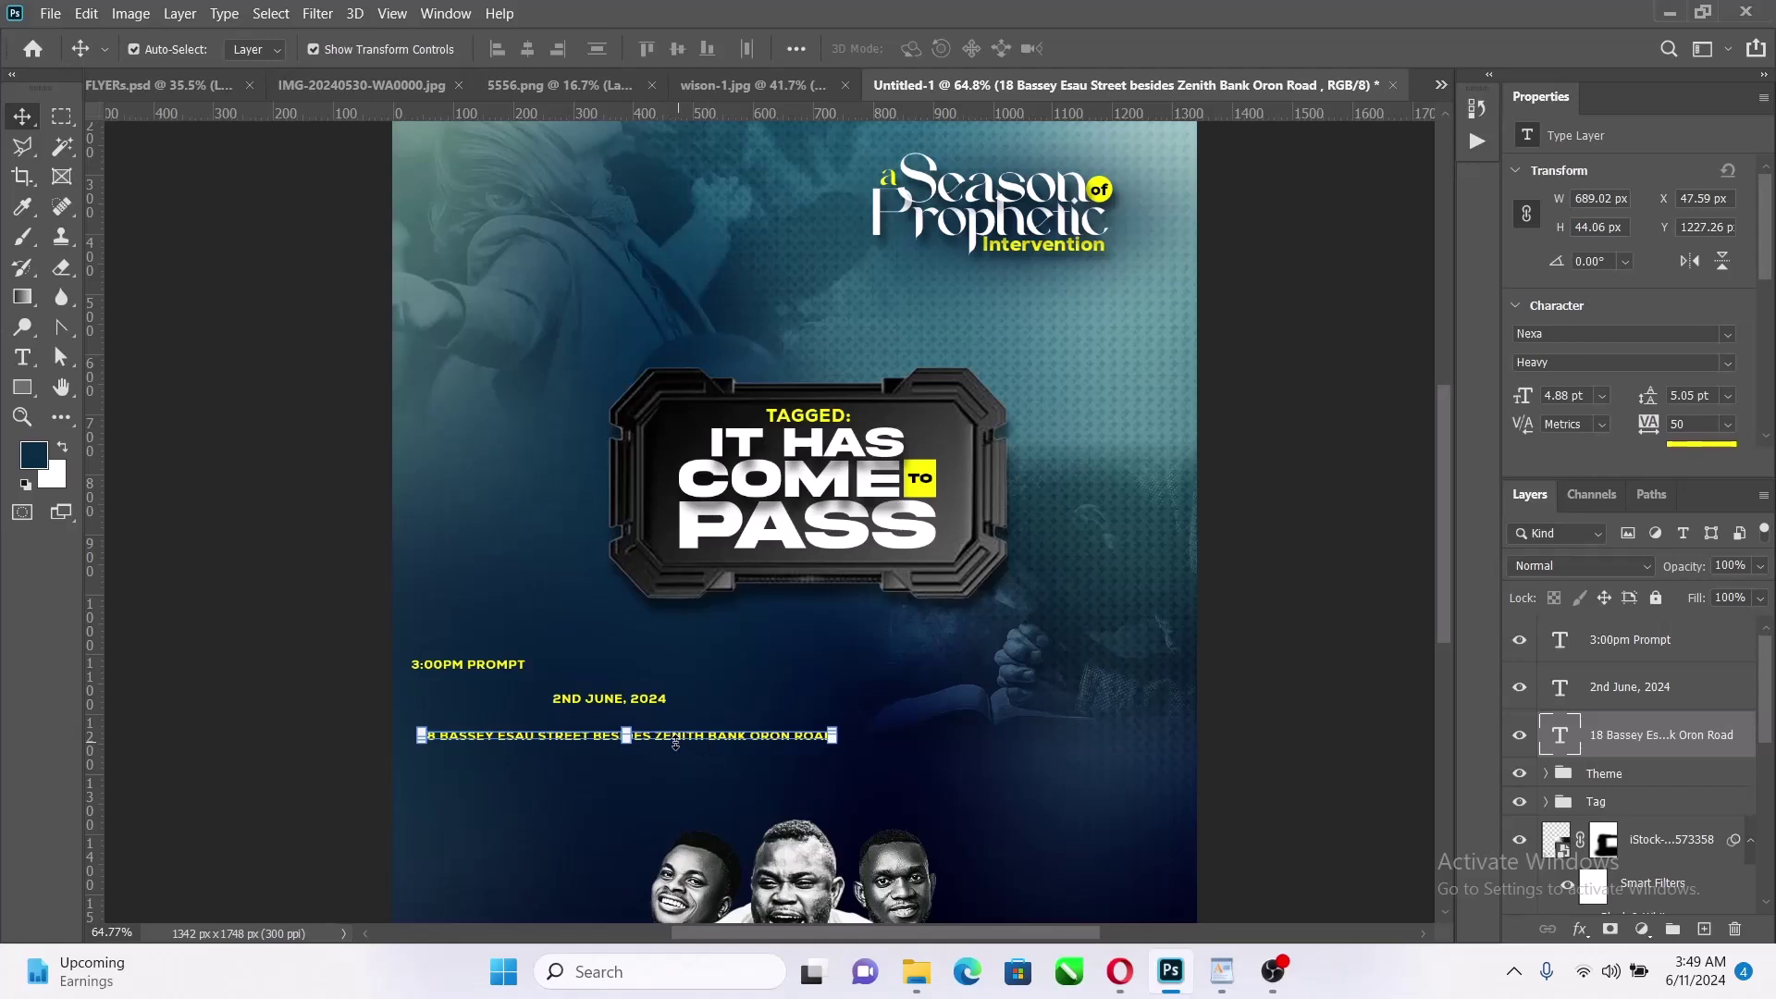
pyautogui.press('t')
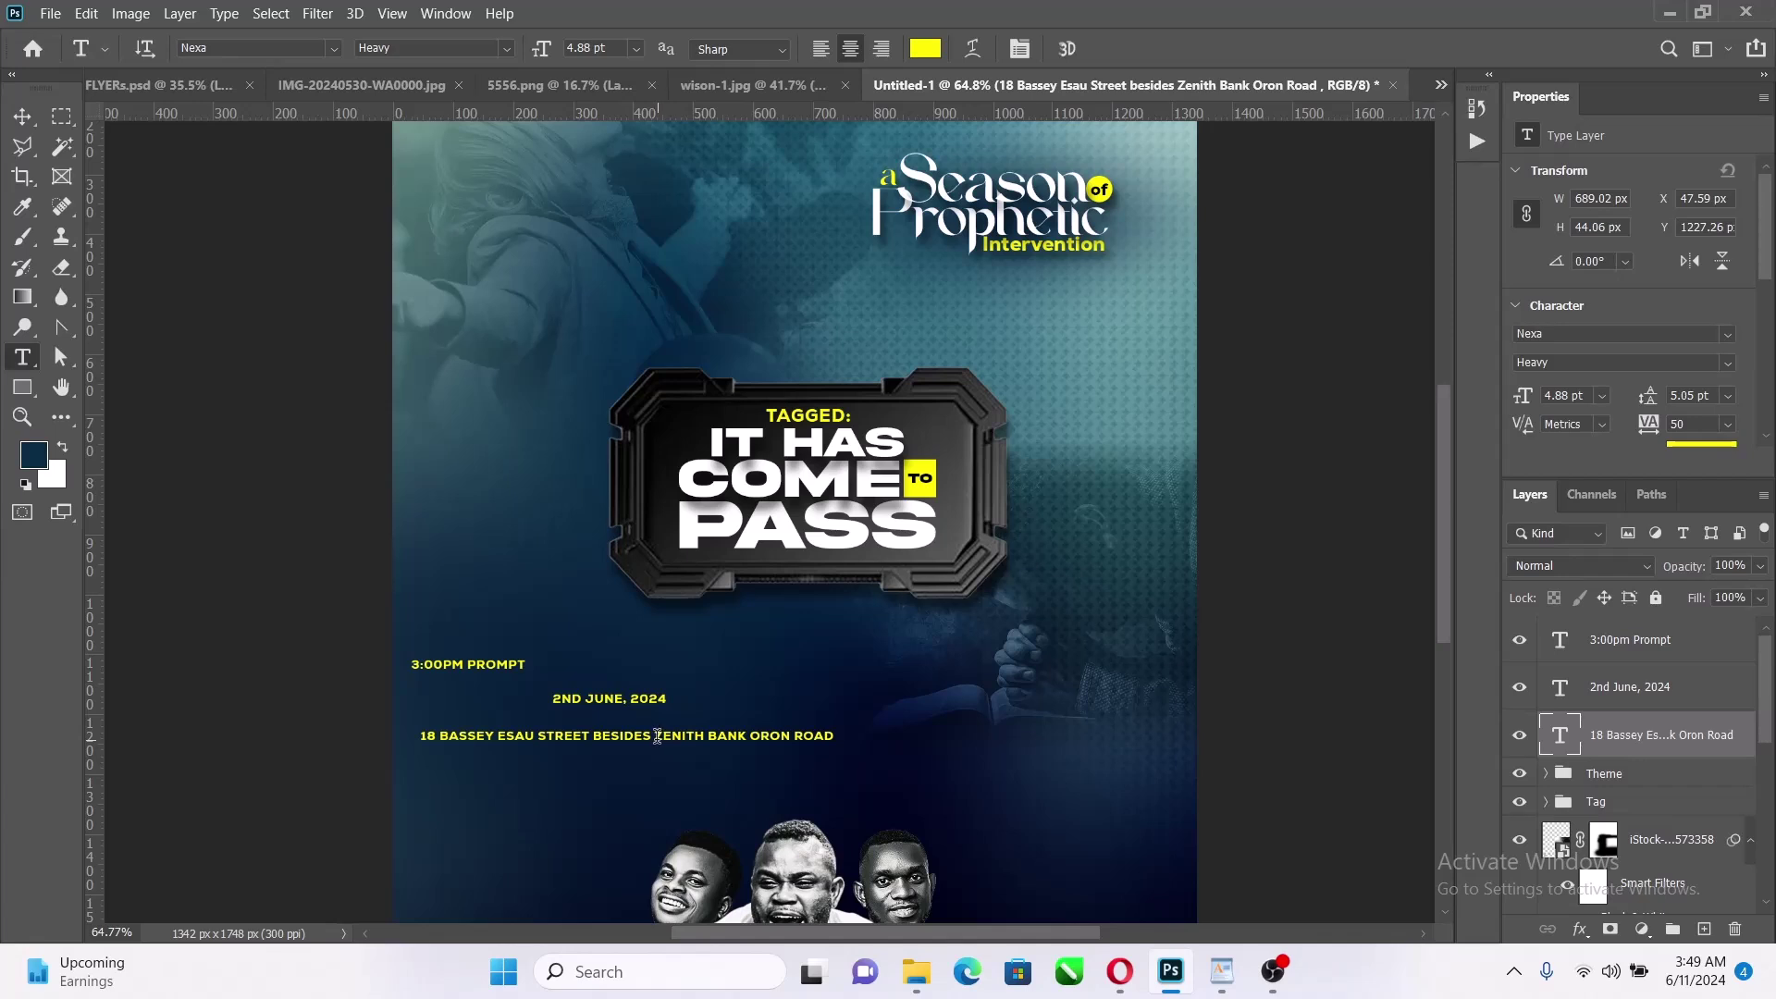
# Break the venue address onto three lines, after STREET and before ORON ROAD
pyautogui.click(594, 735)
pyautogui.press('Return')
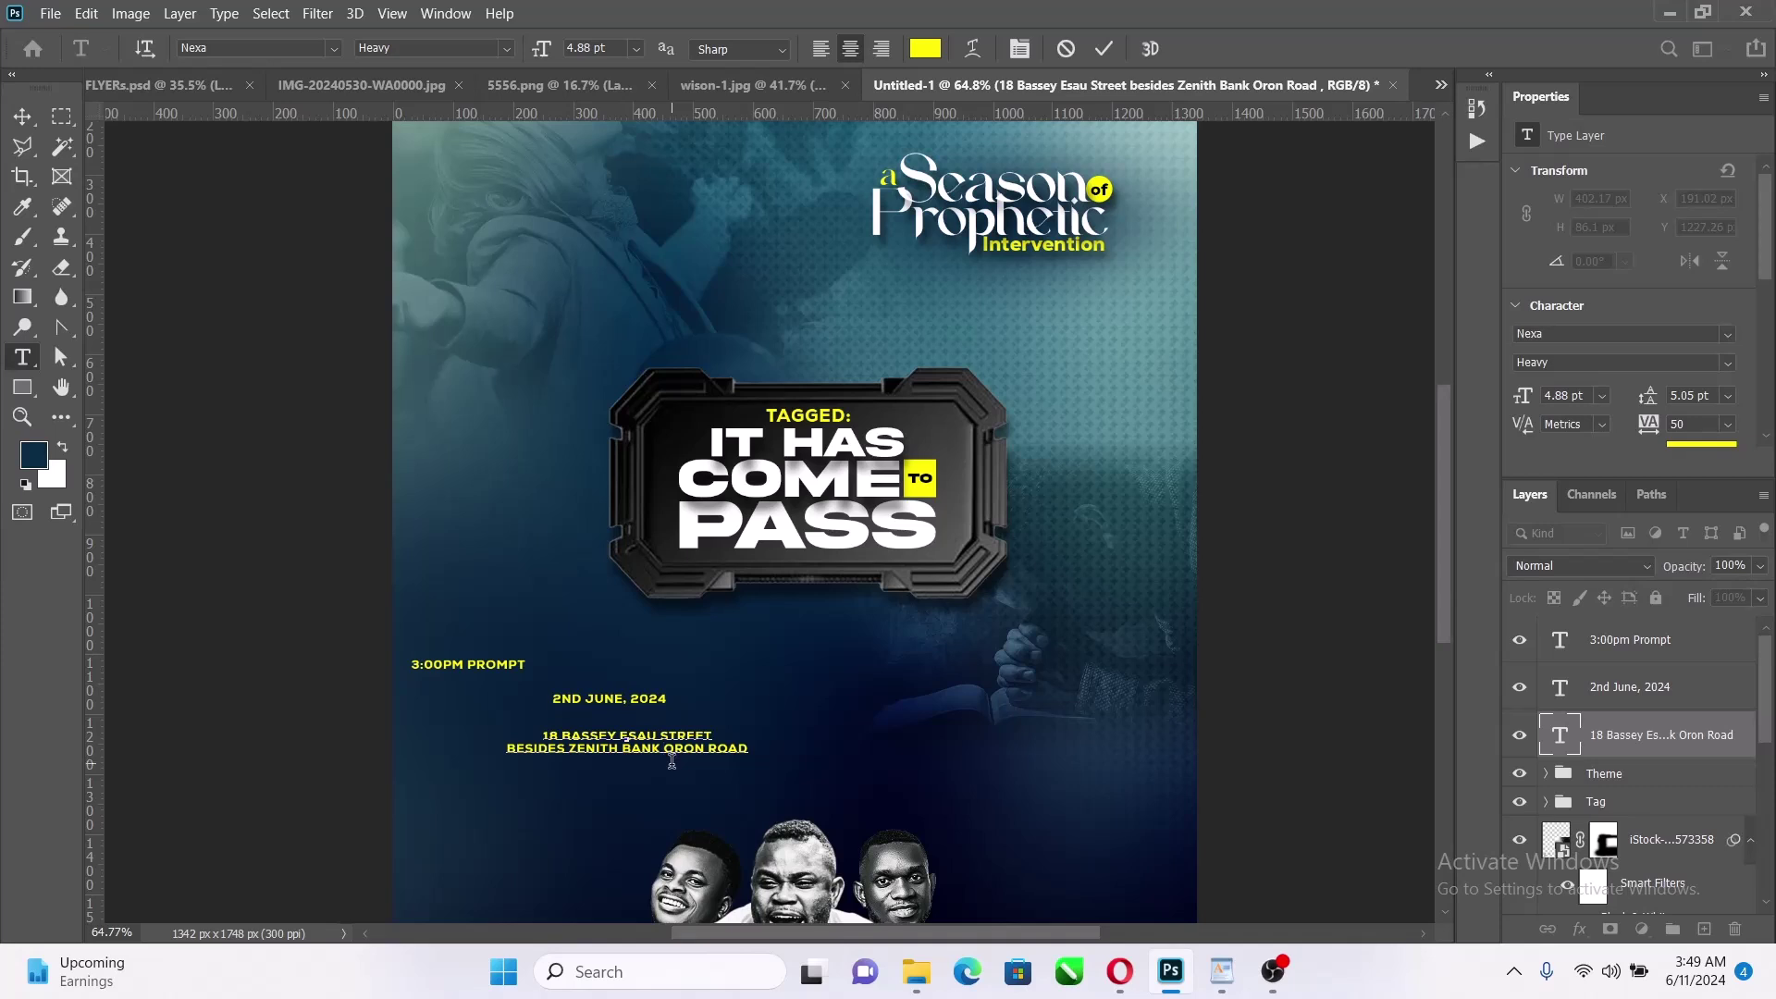
pyautogui.press('BackSpace')
pyautogui.press('Return')
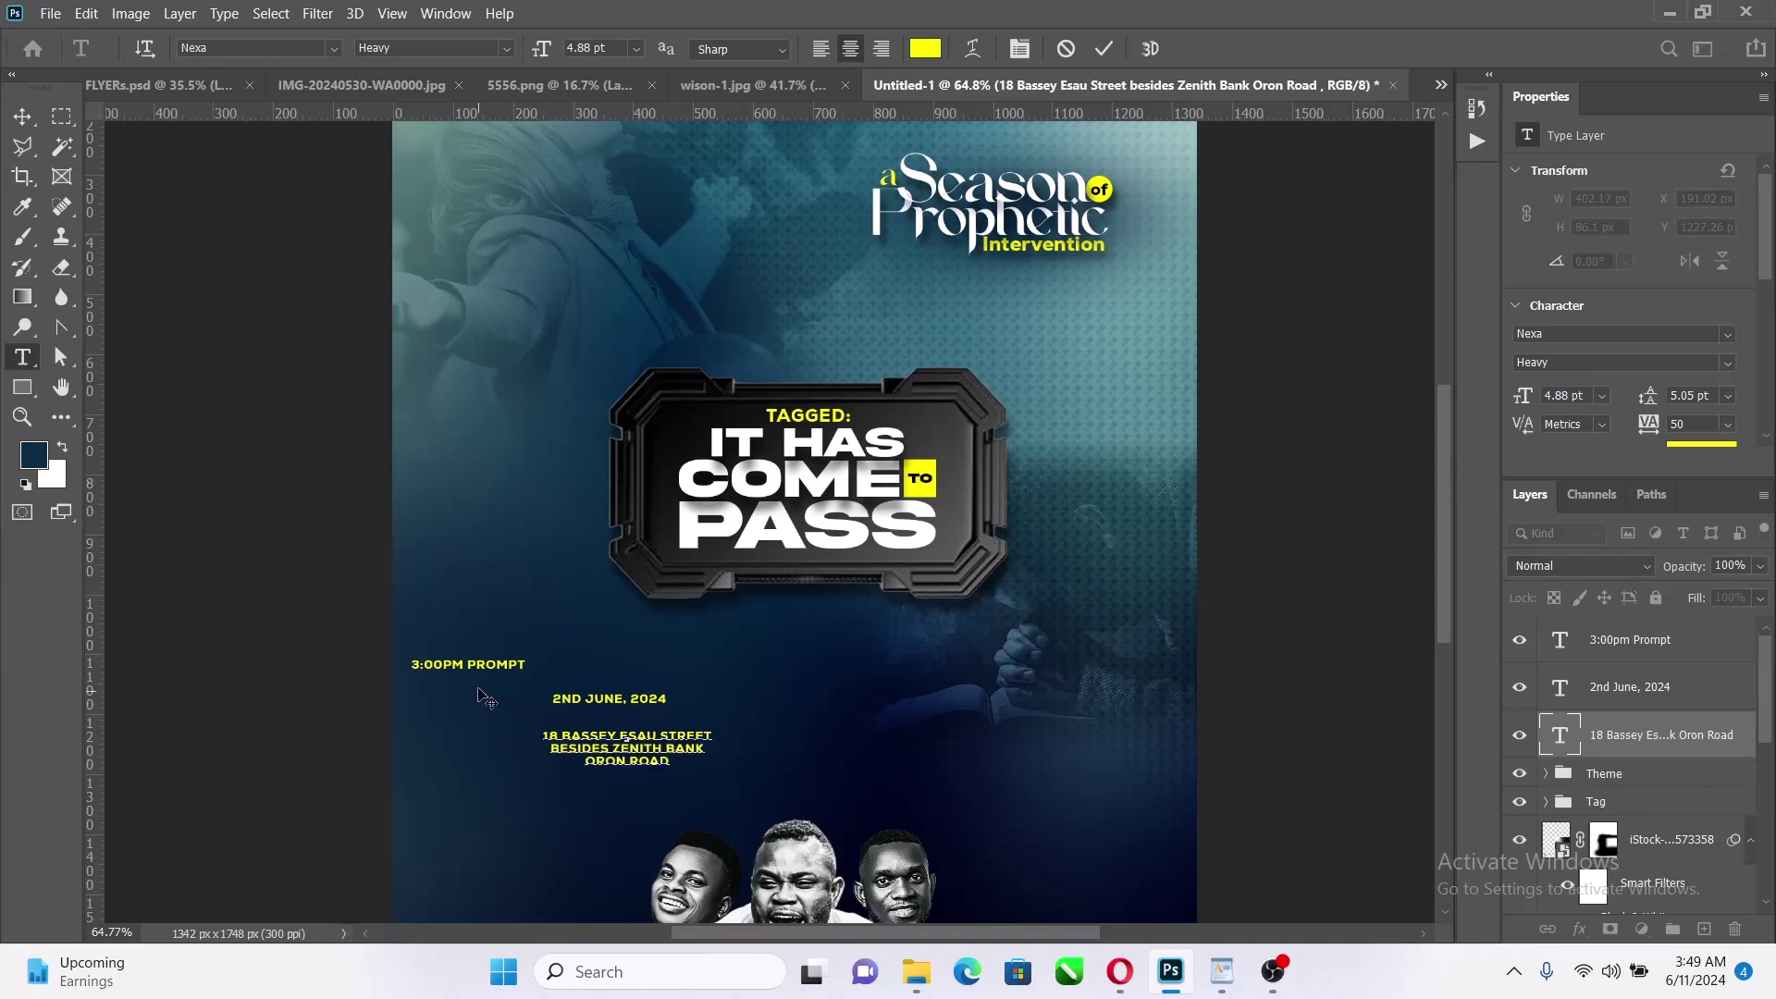
pyautogui.click(1101, 49)
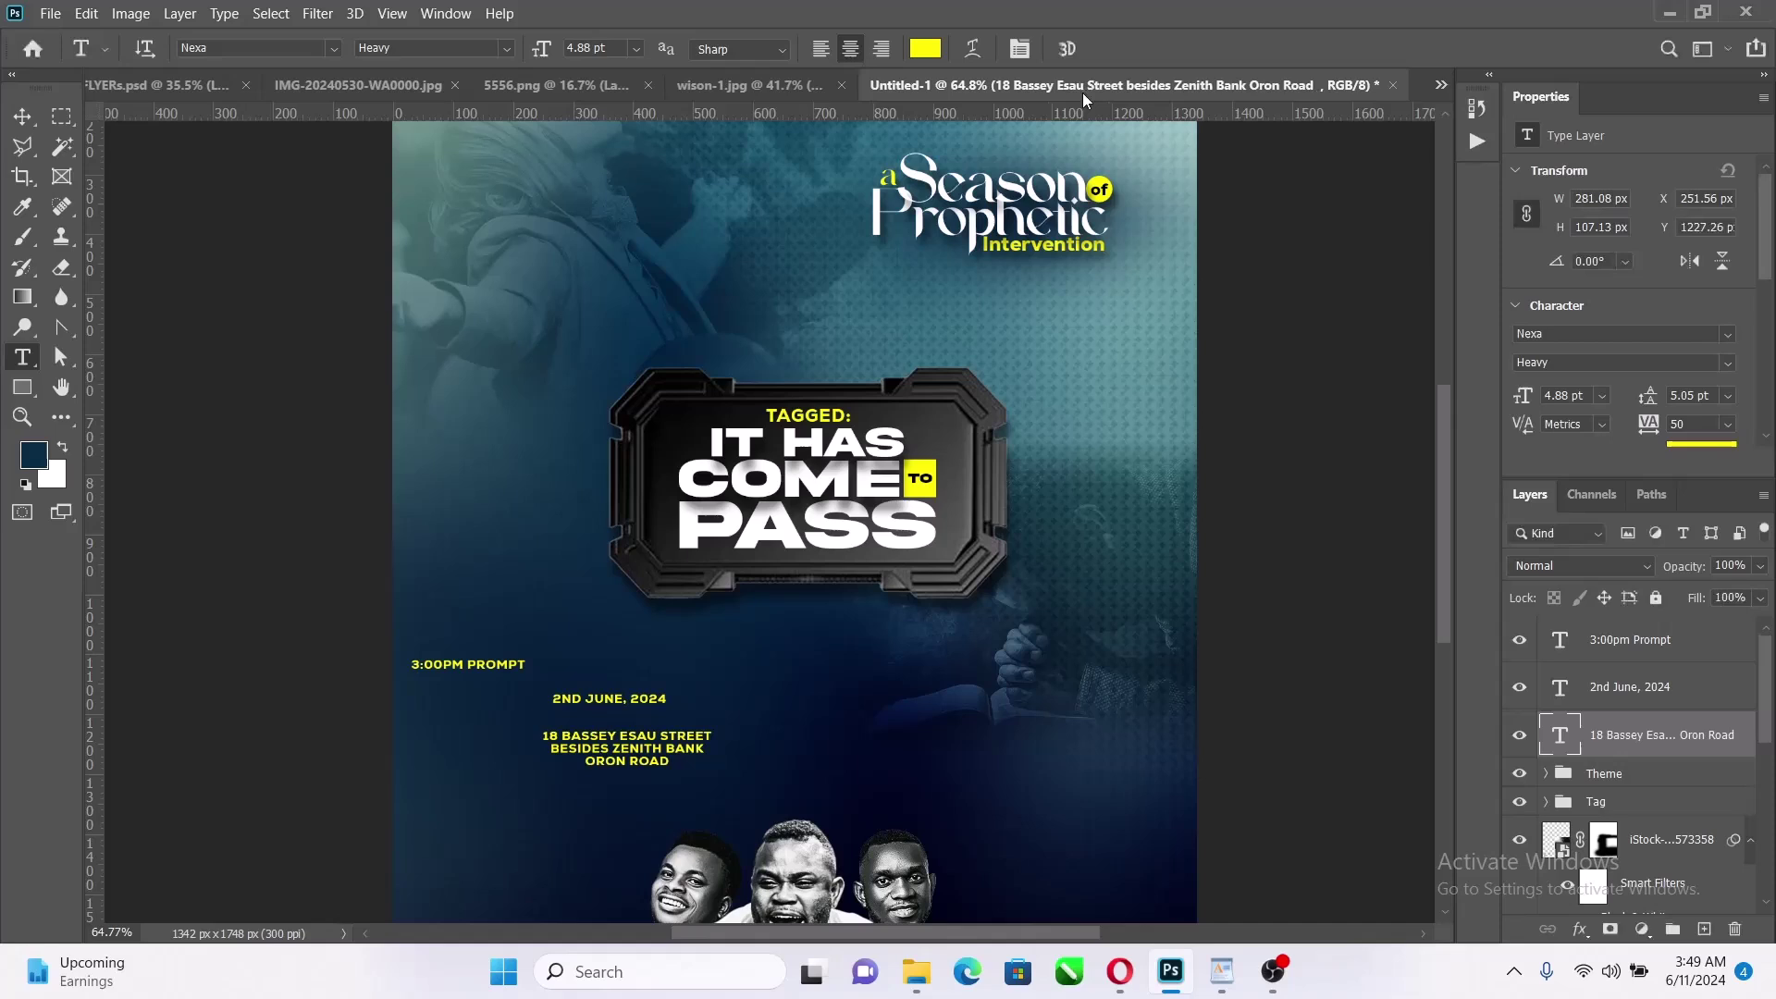
# Stack the date on three lines as 2ND / JUNE, / 2024
pyautogui.click(585, 701)
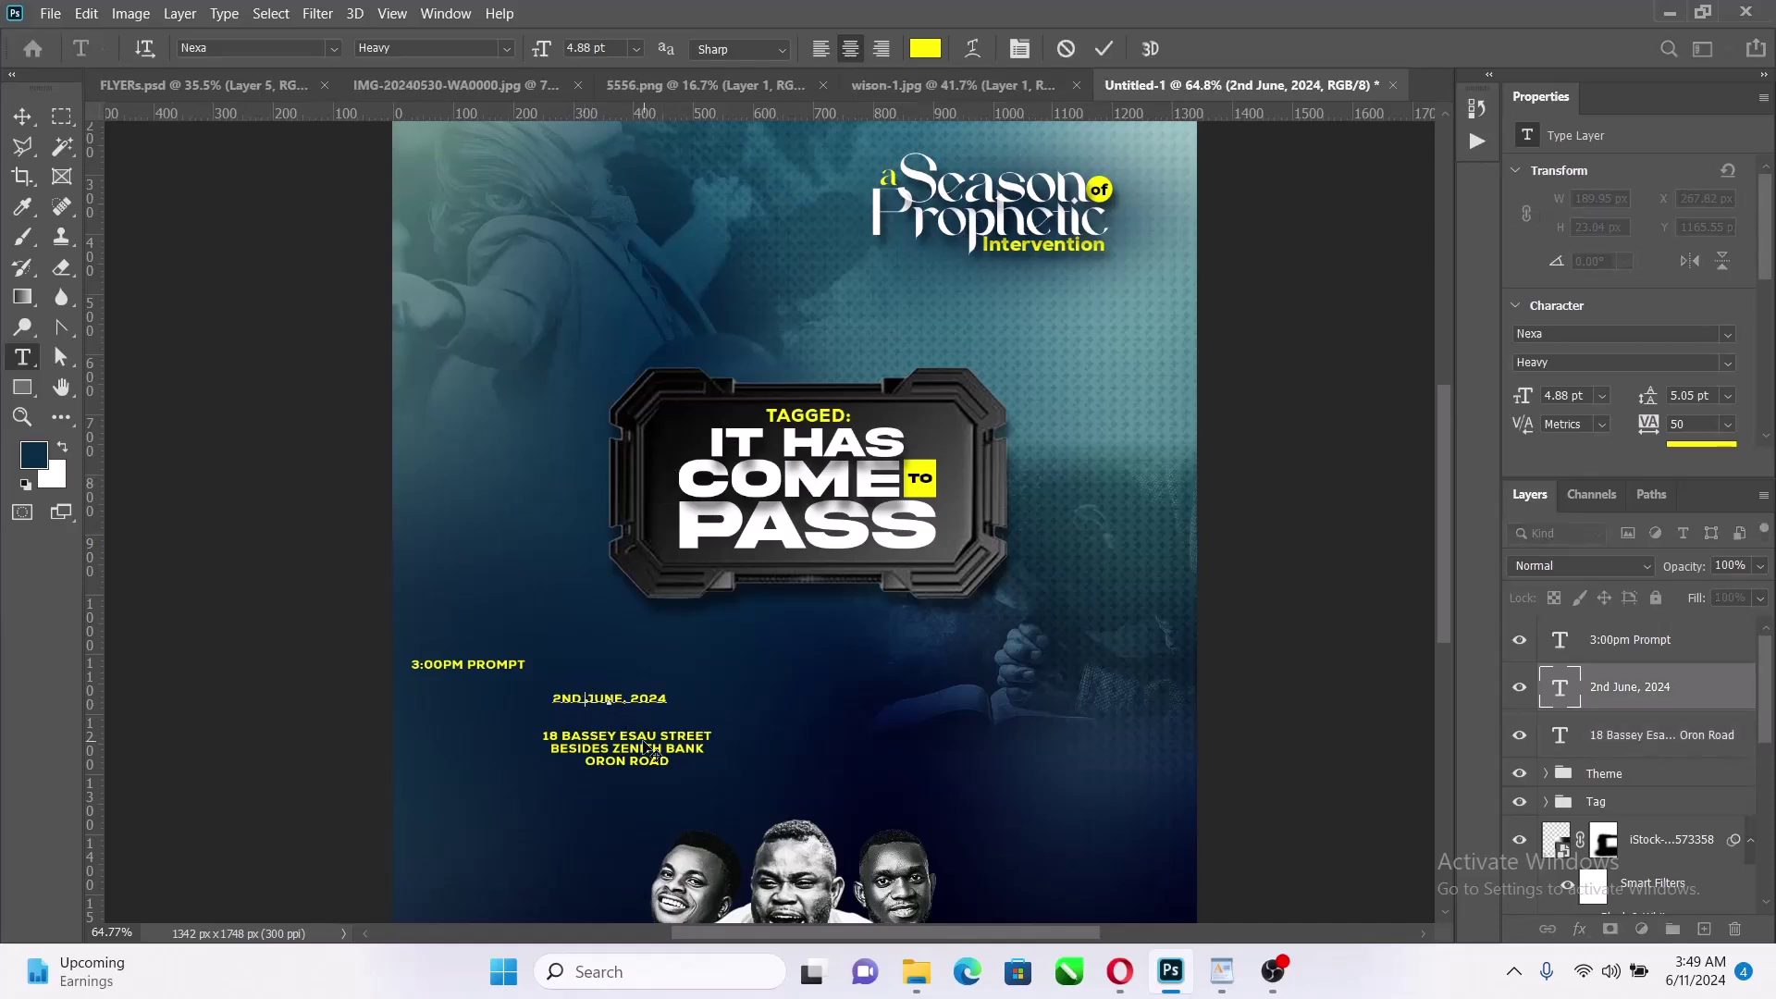
pyautogui.press('BackSpace')
pyautogui.press('Return')
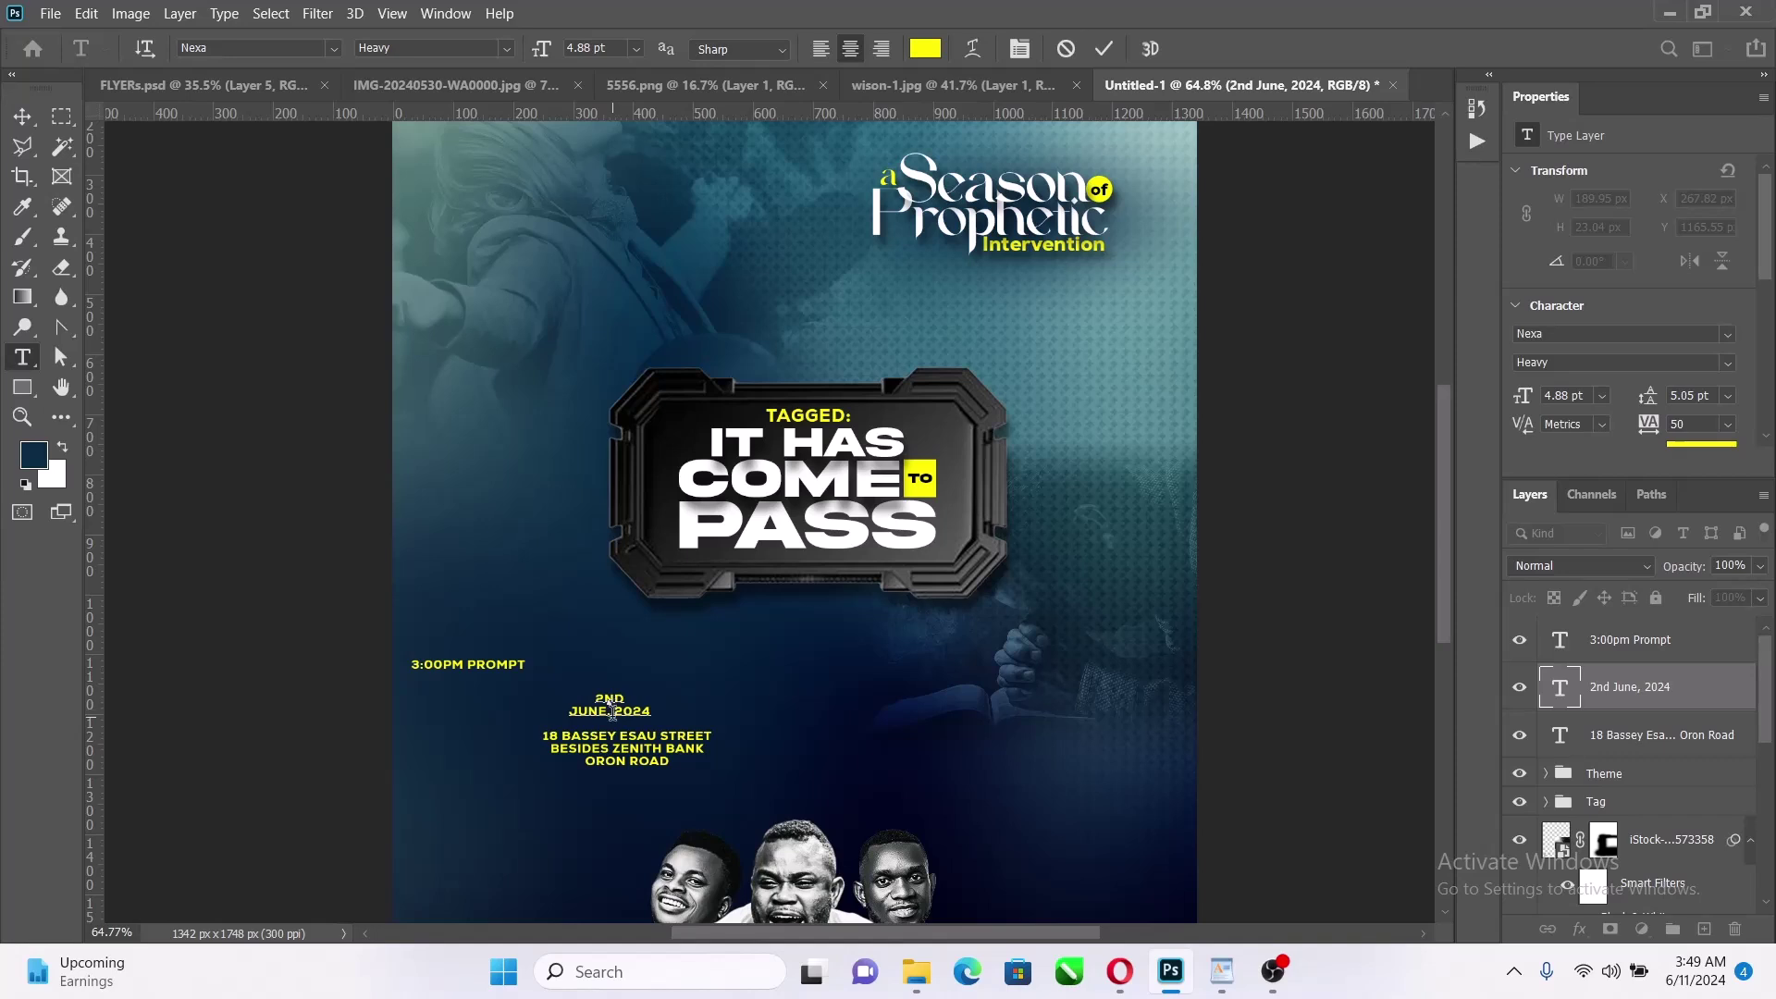
pyautogui.click(621, 711)
pyautogui.press('Return')
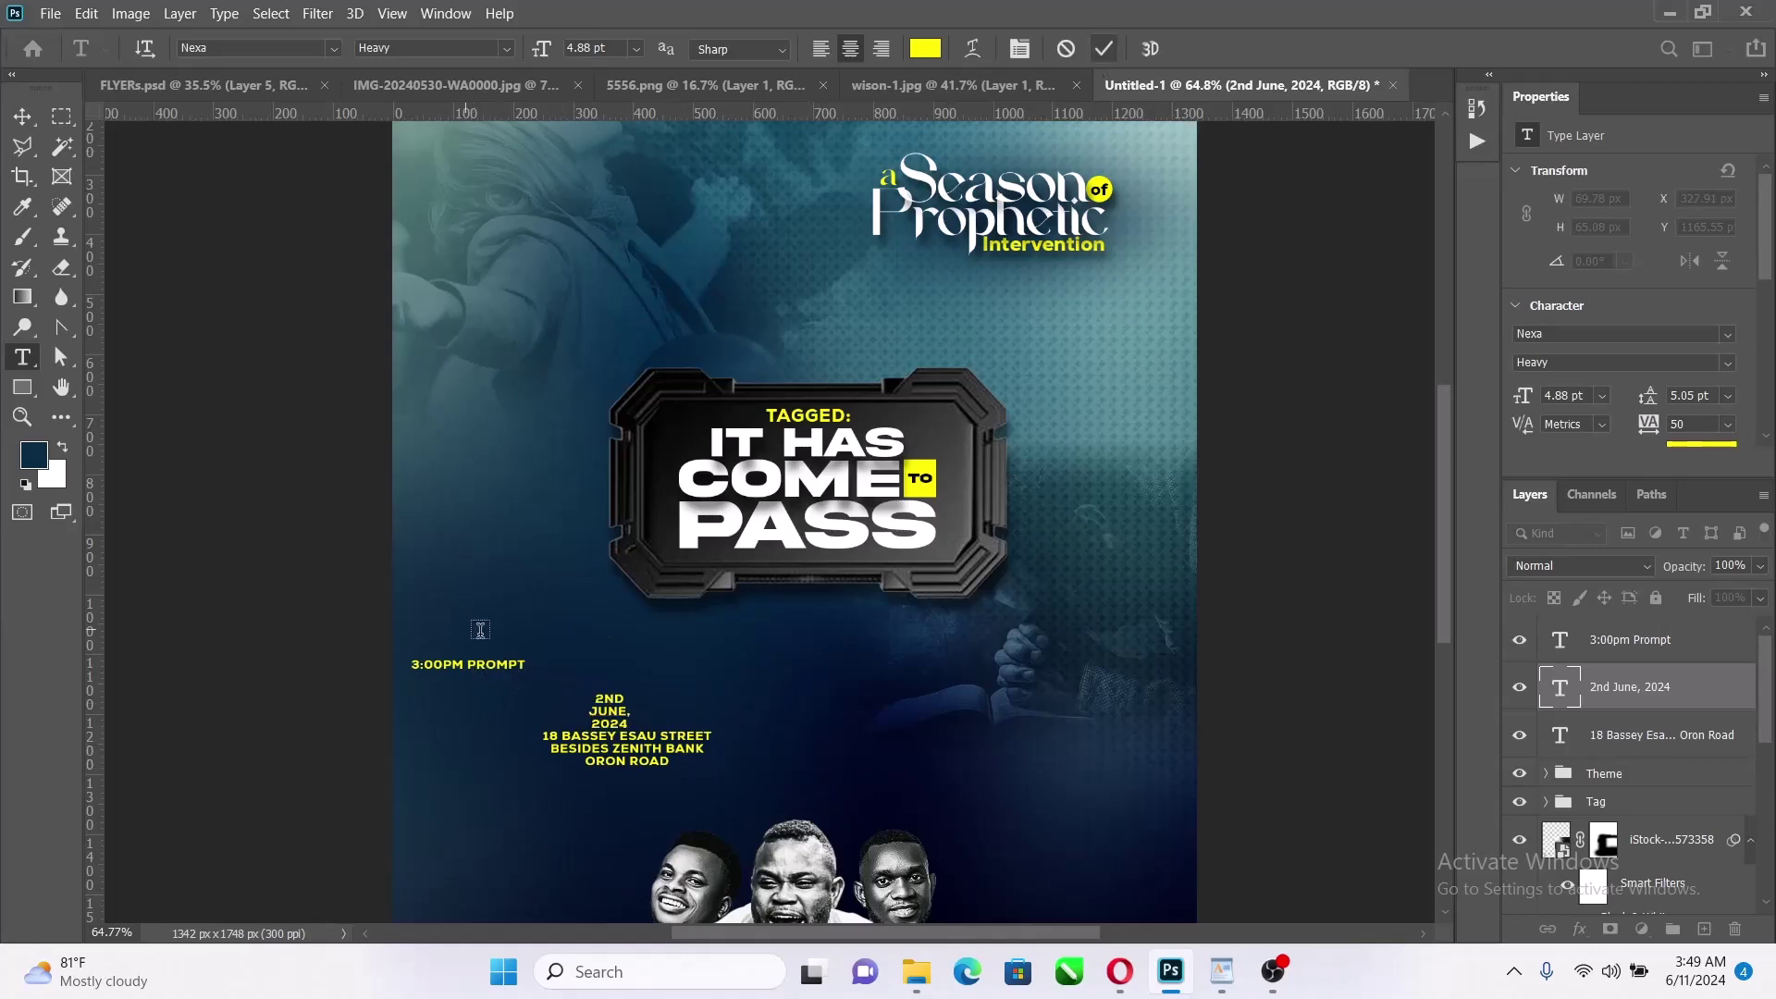
# Break the time into 3:00PM / PROMPT, then select the time and date layers
pyautogui.click(468, 664)
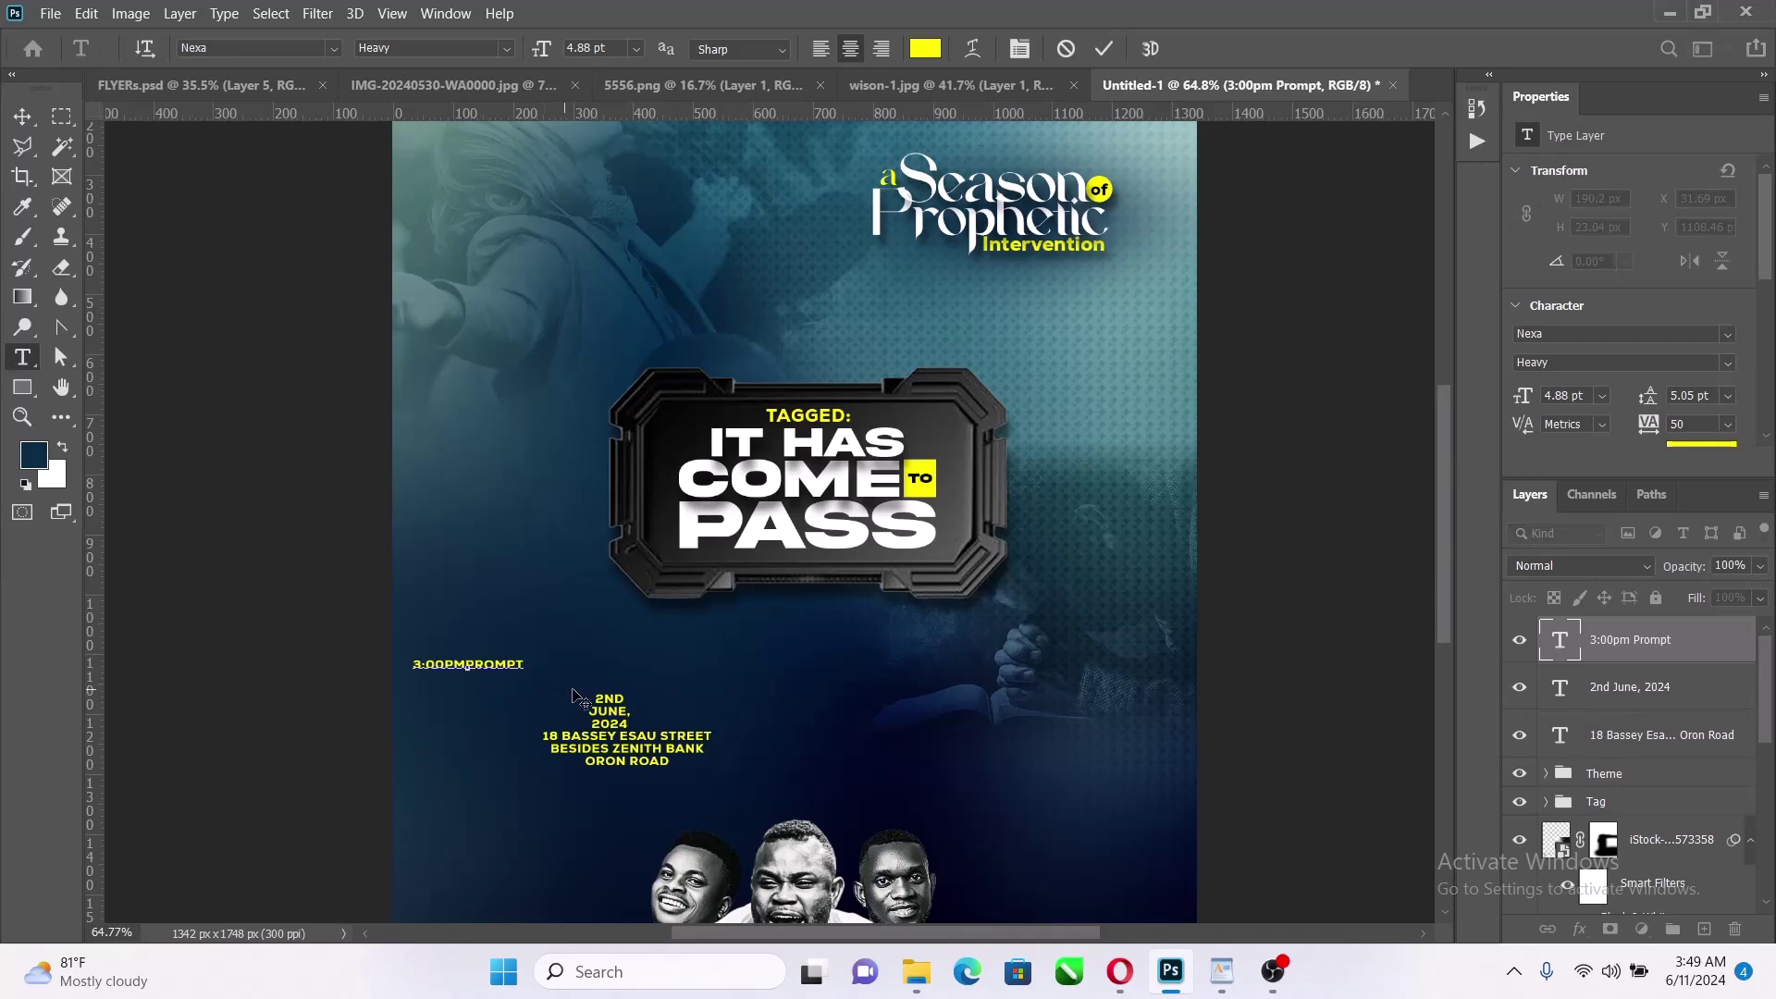
pyautogui.press('Return')
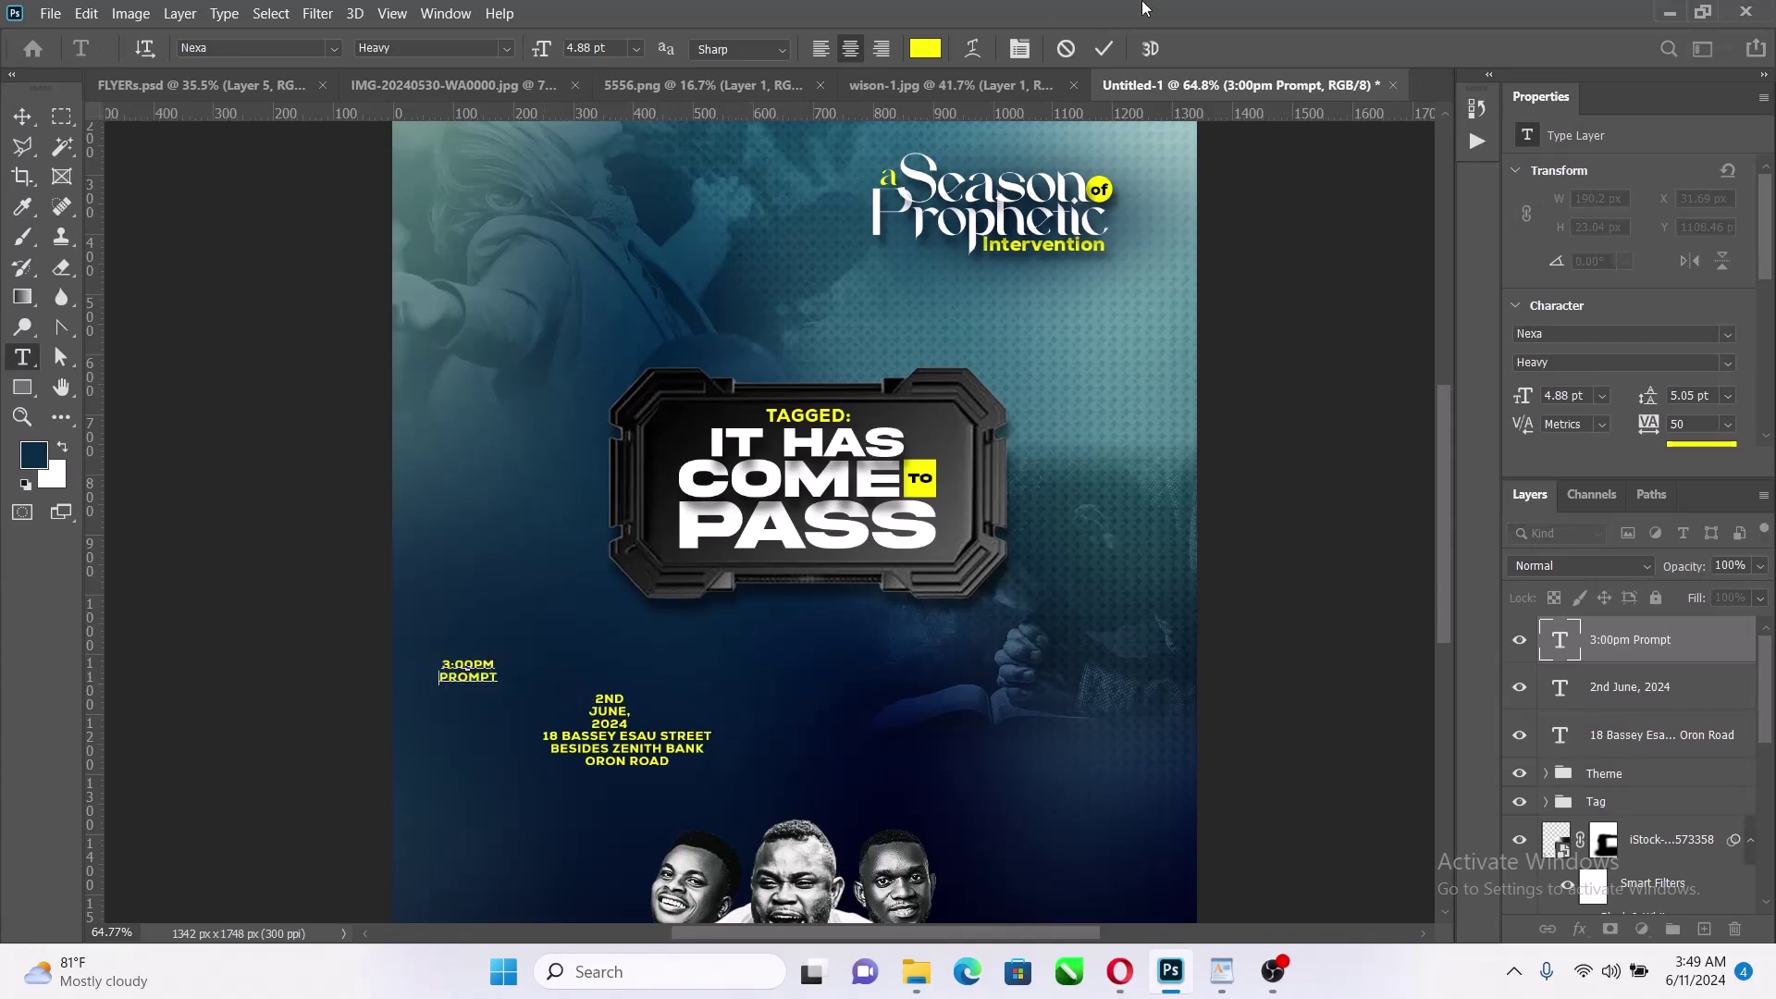
pyautogui.click(1104, 48)
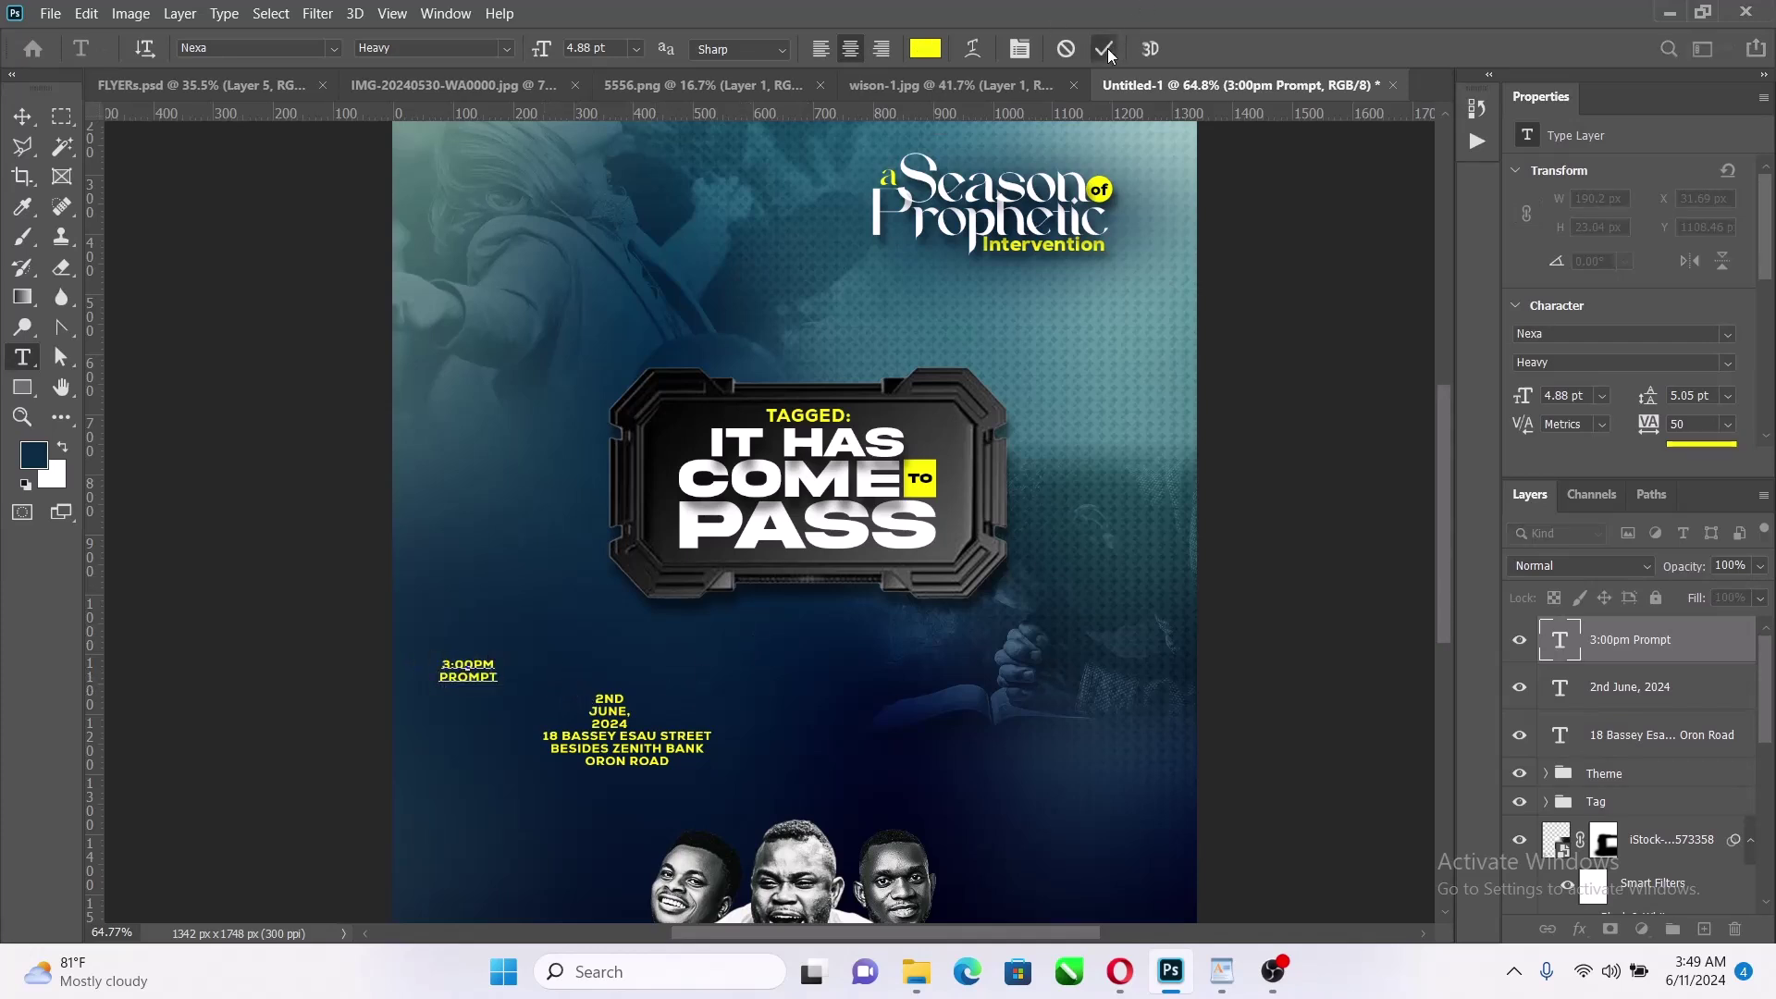
pyautogui.click(22, 116)
pyautogui.keyDown('shift'); pyautogui.click(606, 711); pyautogui.keyUp('shift')
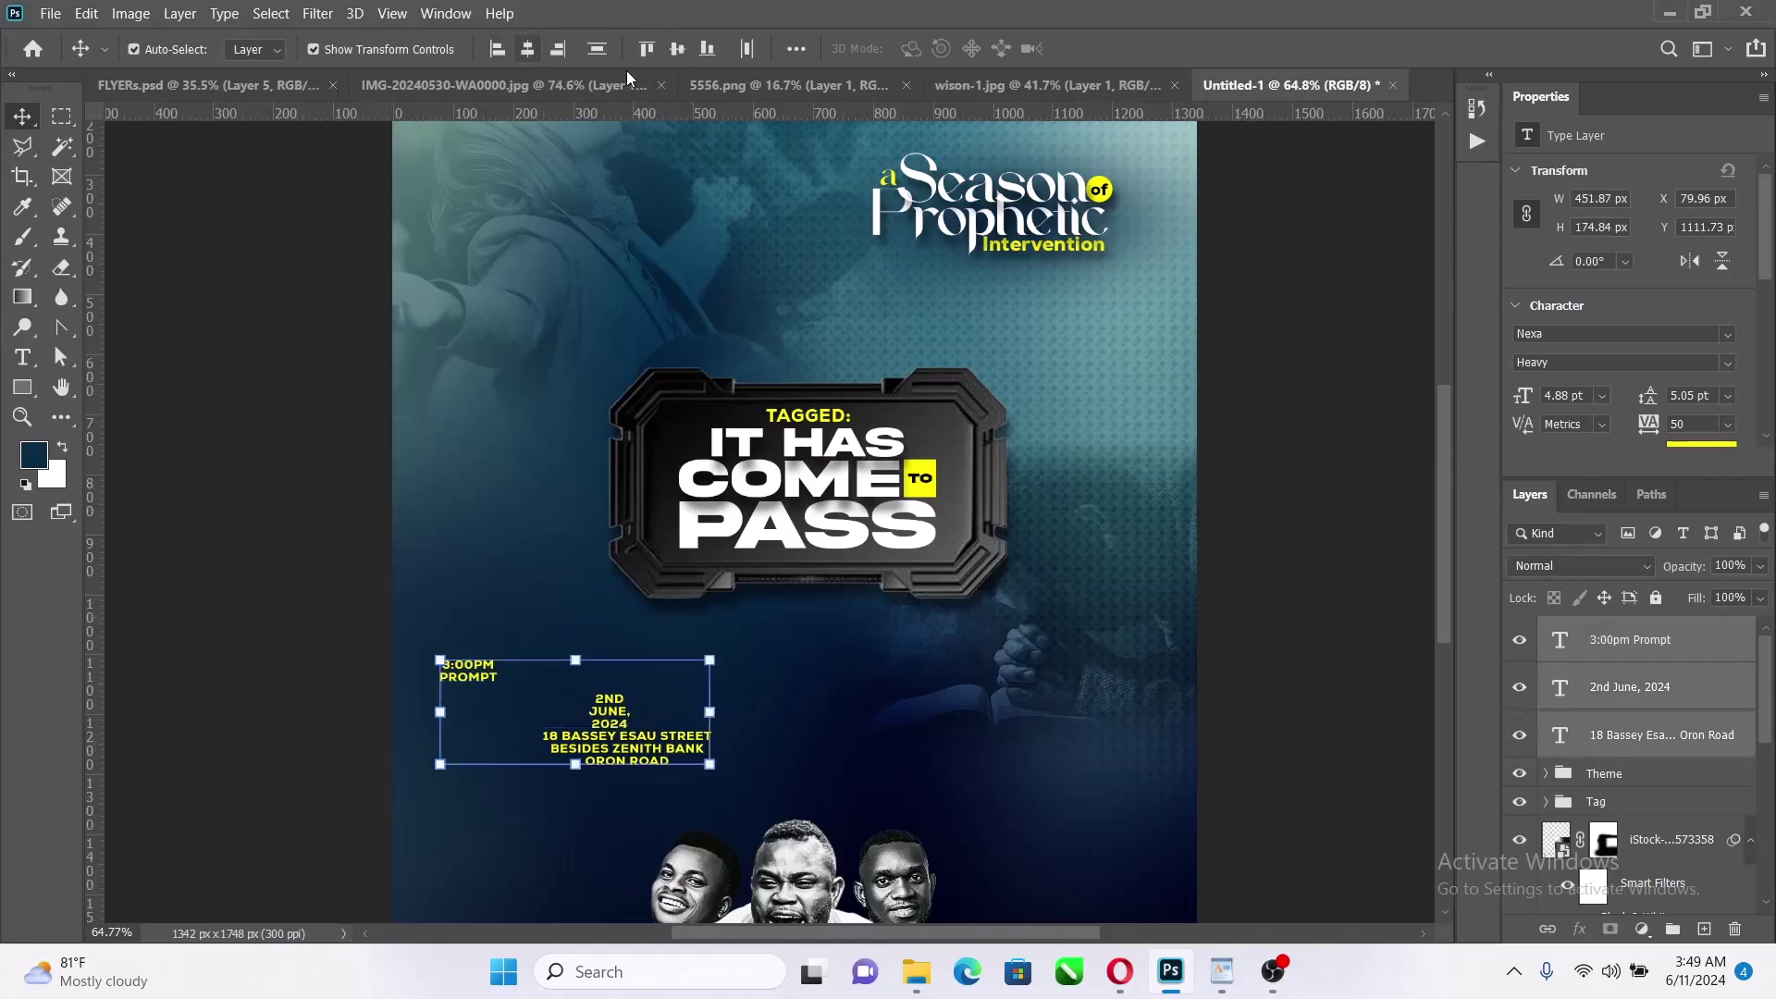
# Left-align the paragraphs of the time and date text
pyautogui.scroll(-4, 1618, 307)
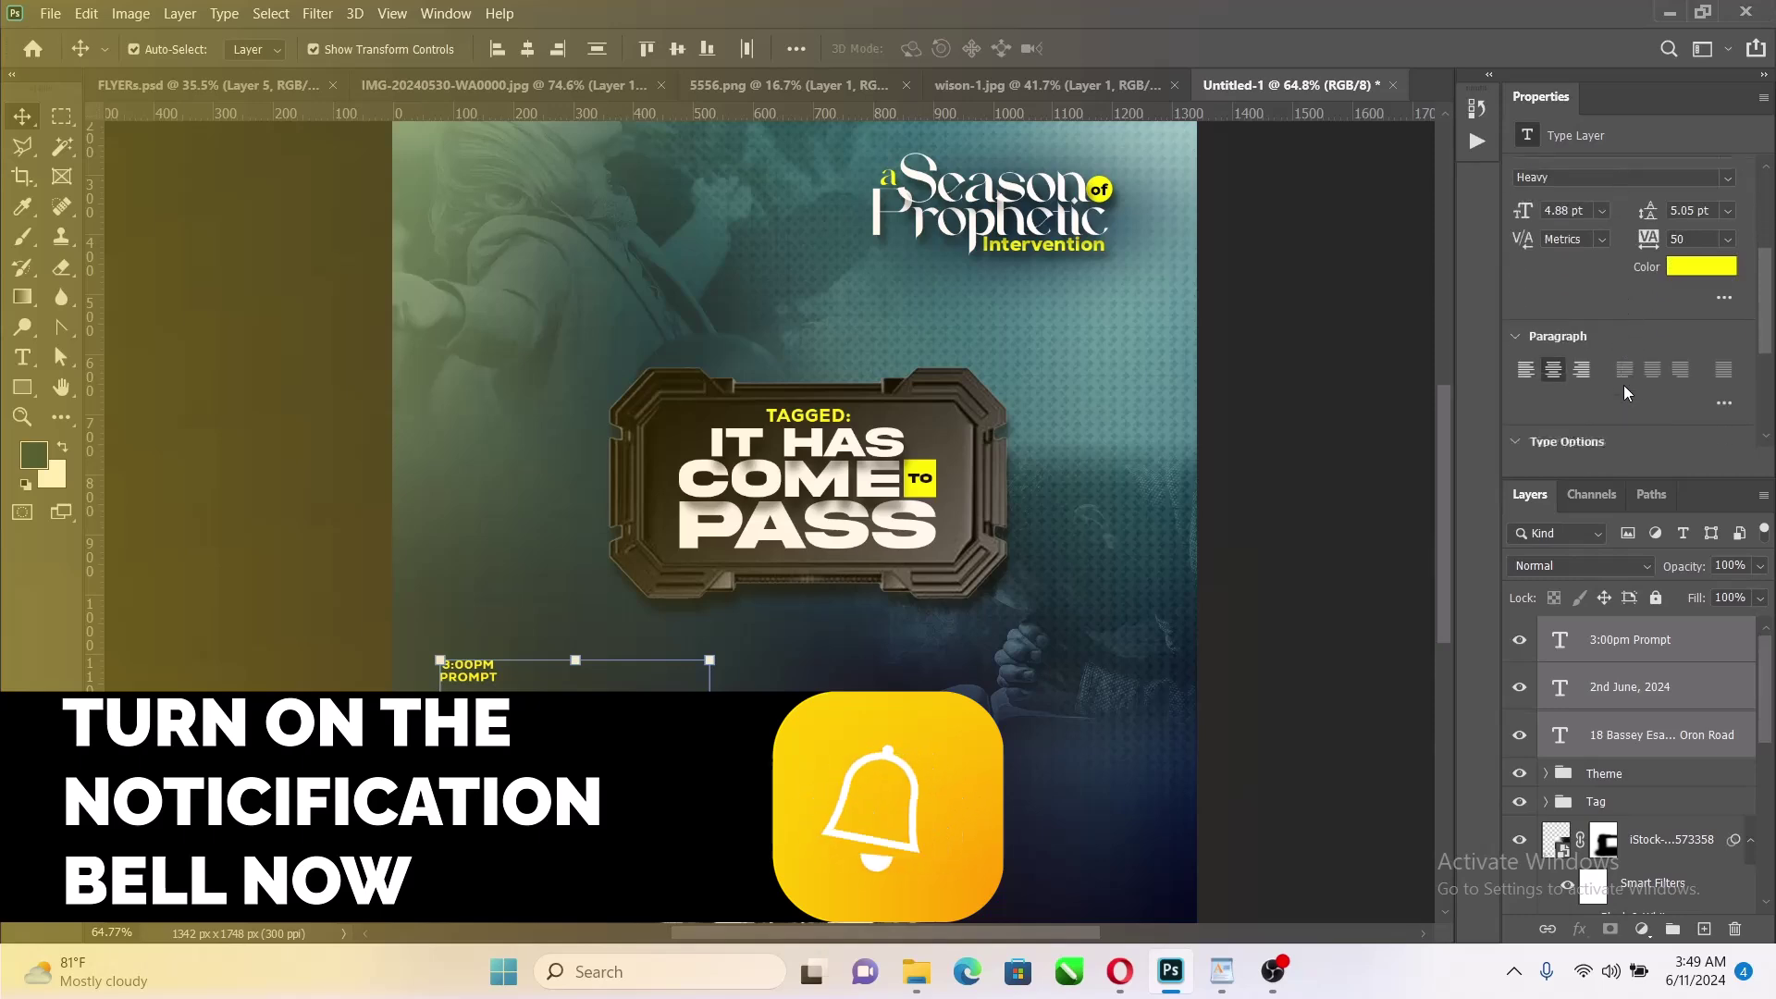
pyautogui.click(1527, 314)
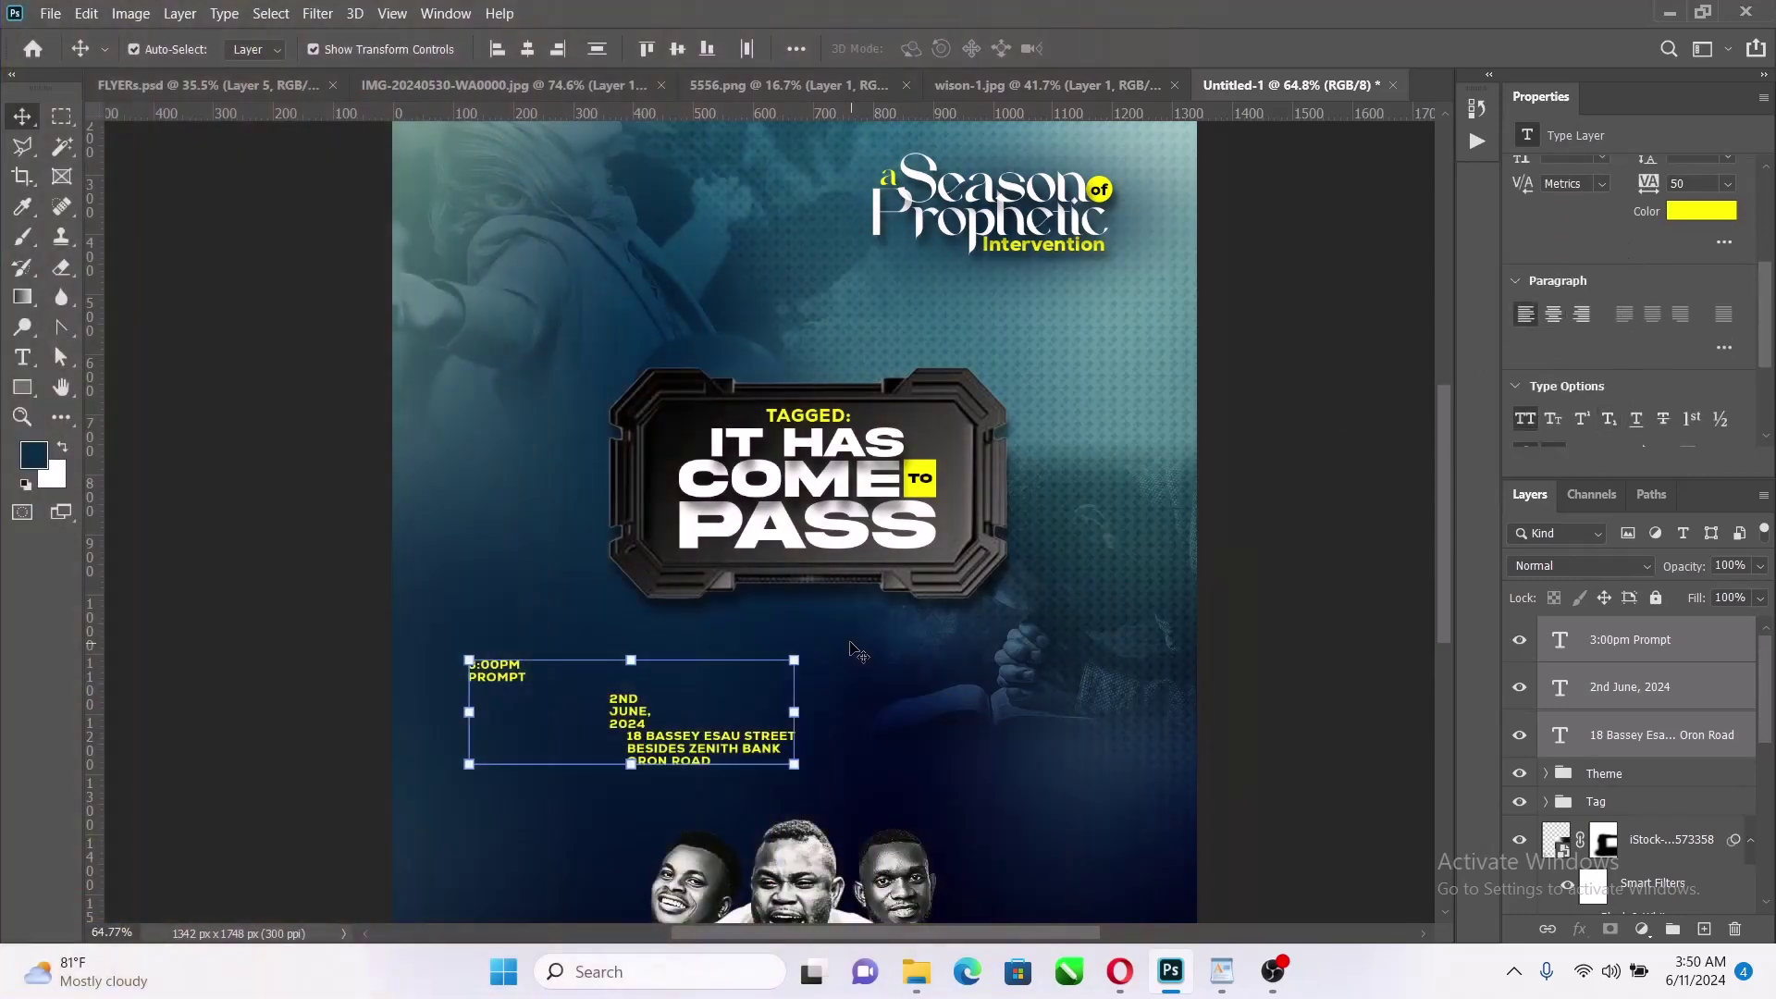
pyautogui.click(1249, 605)
pyautogui.scroll(6, 753, 740)
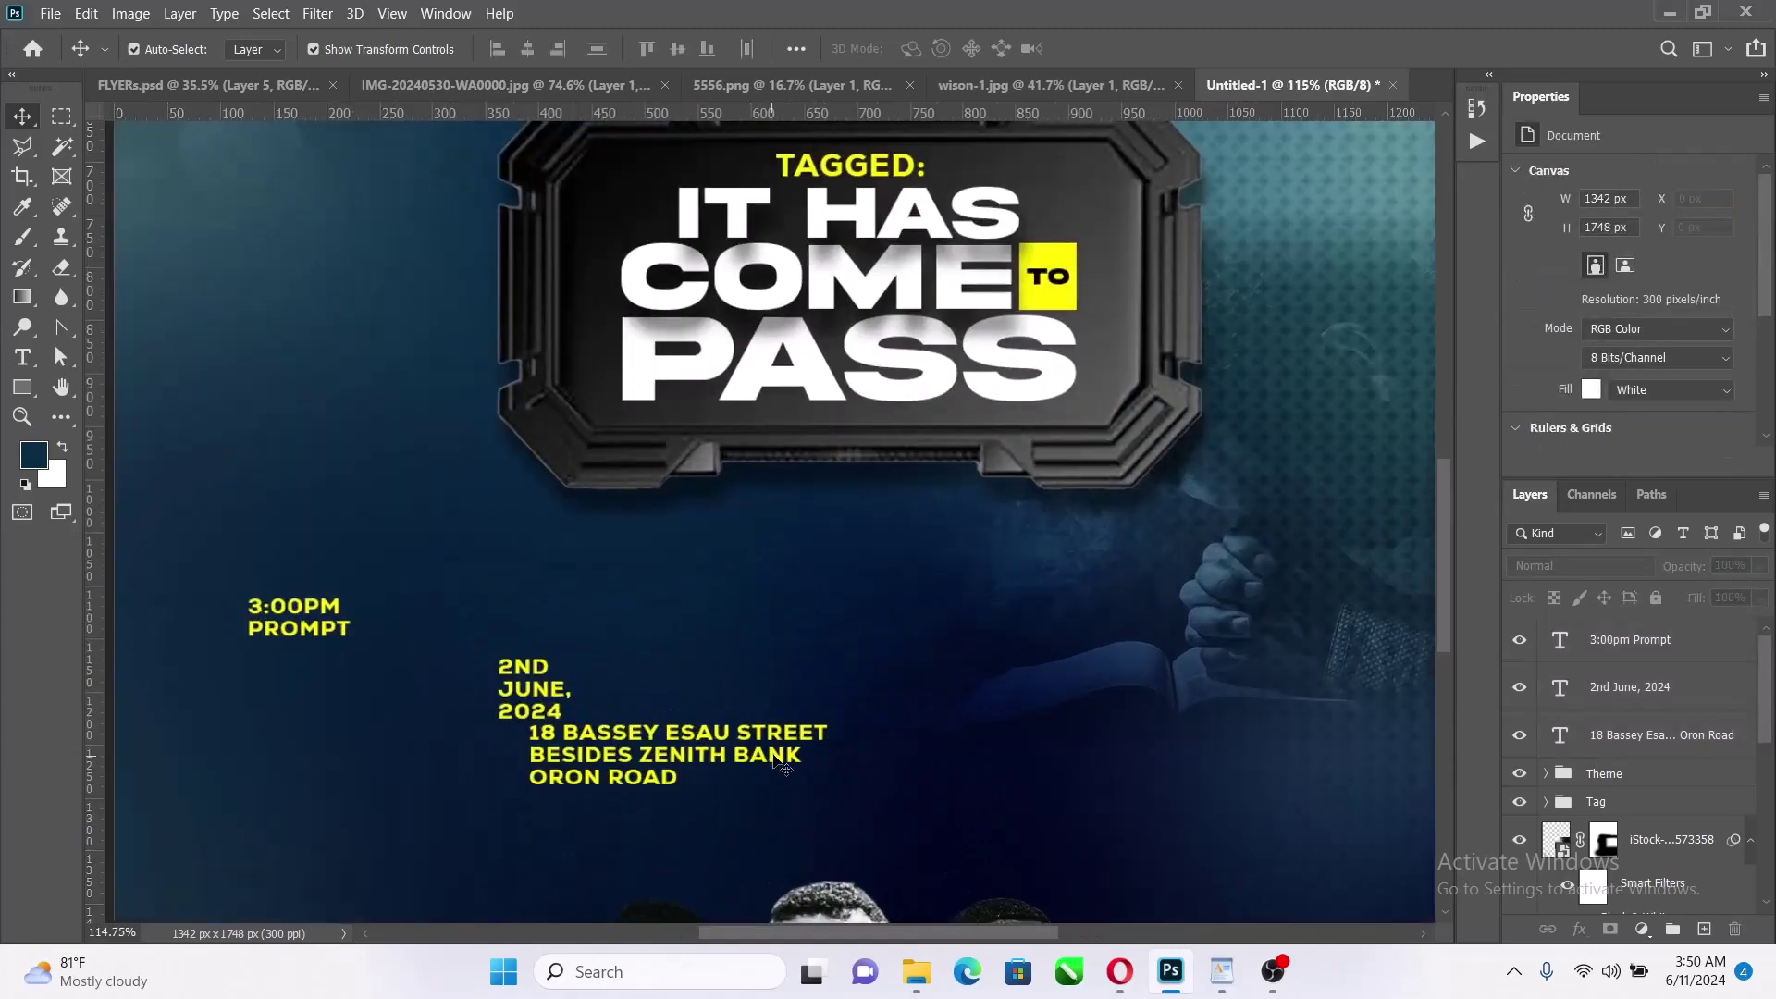
# Place the address and time beside the date, distribute all three horizontally, and align their tops
pyautogui.moveTo(779, 758); pyautogui.dragTo(851, 686)
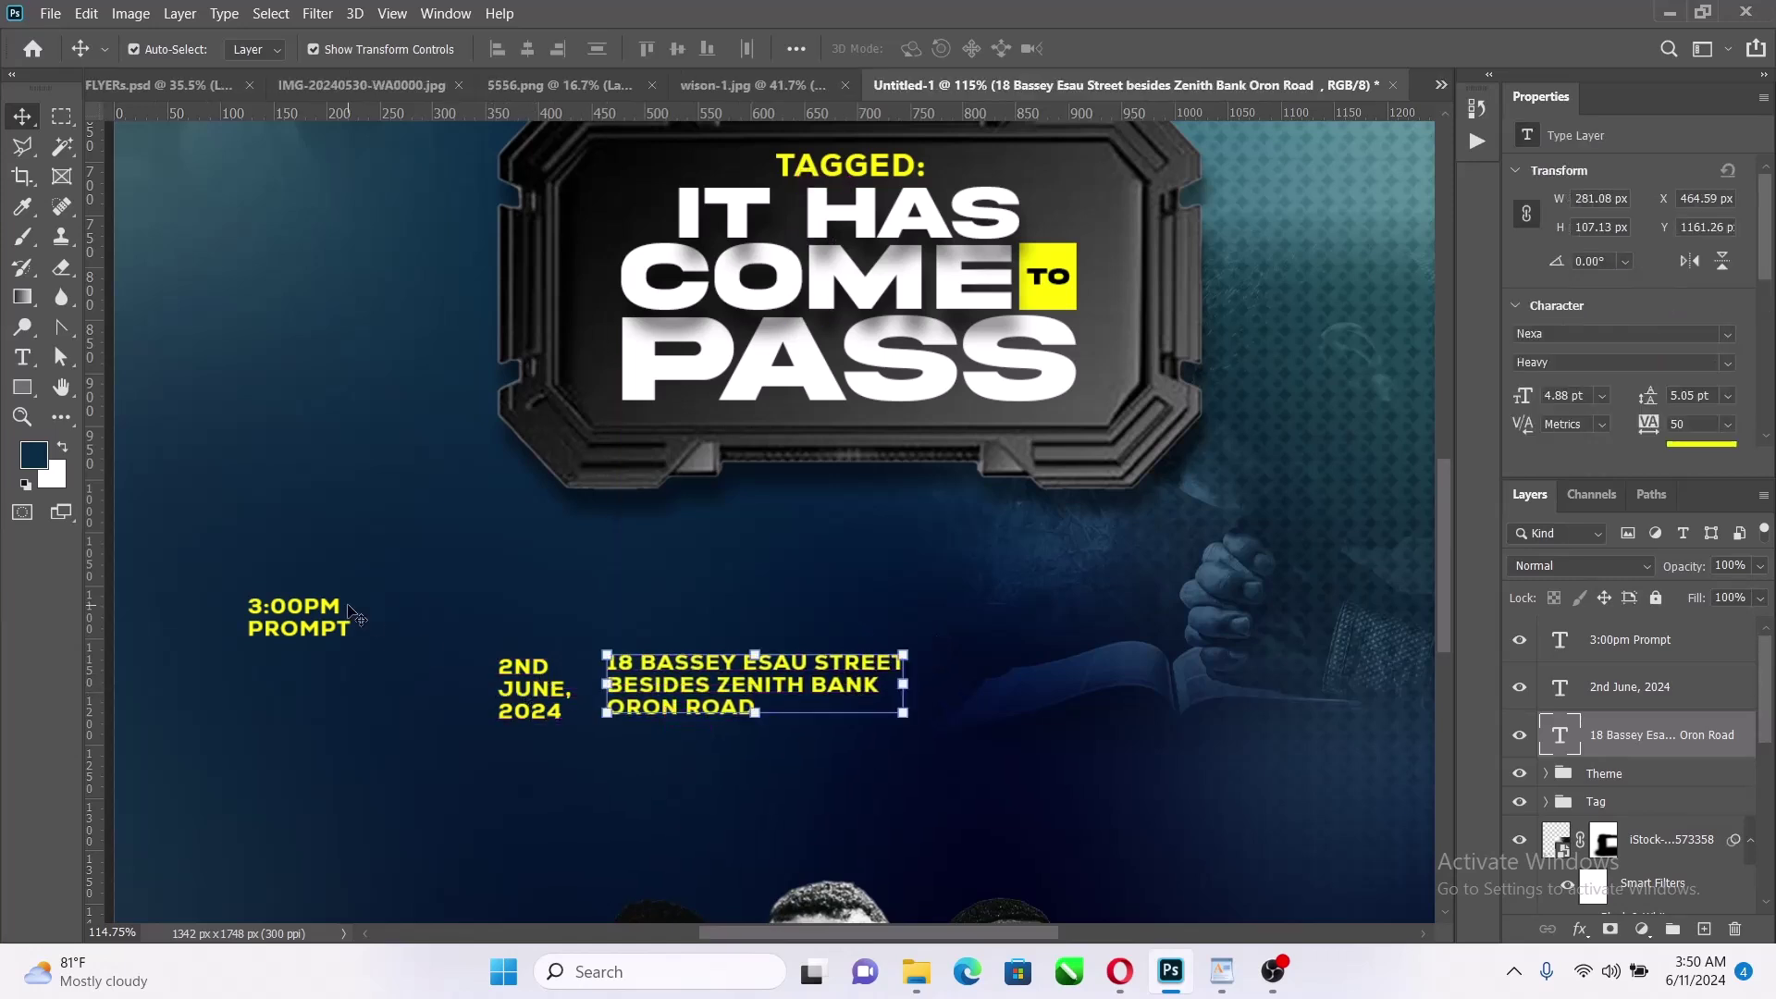
pyautogui.moveTo(343, 616); pyautogui.dragTo(442, 673)
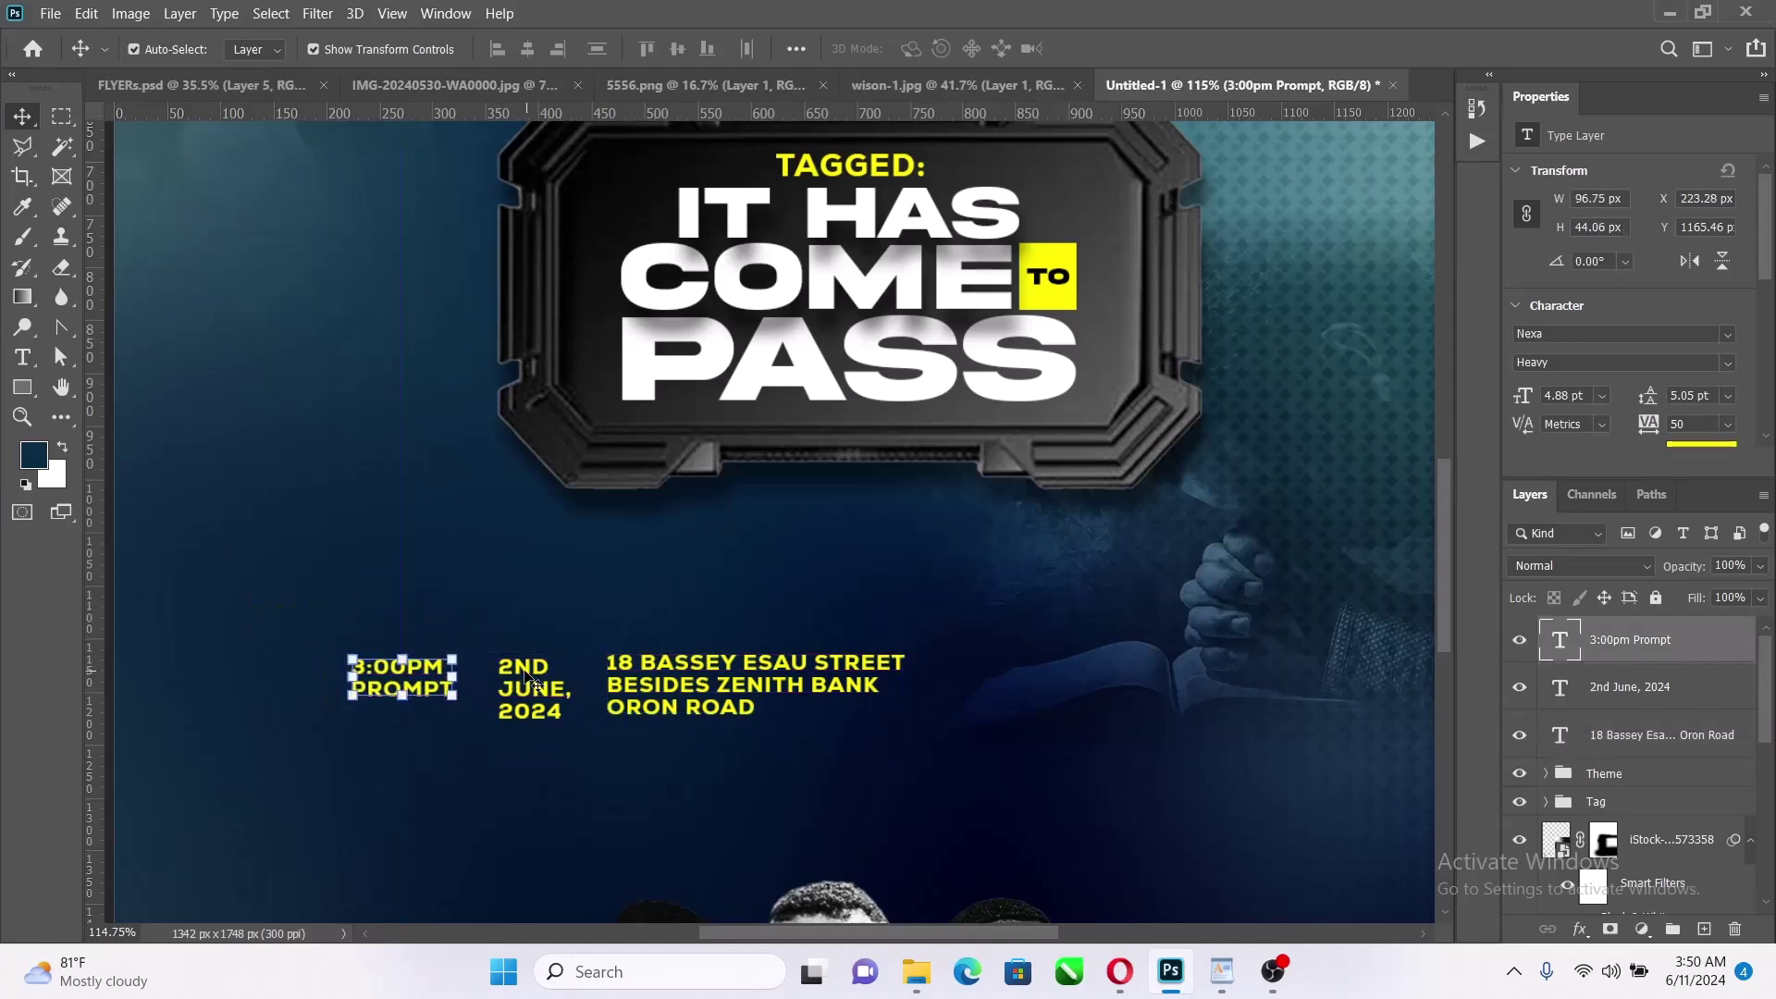
pyautogui.keyDown('shift'); pyautogui.click(527, 680); pyautogui.keyUp('shift')
pyautogui.keyDown('shift'); pyautogui.click(703, 684); pyautogui.keyUp('shift')
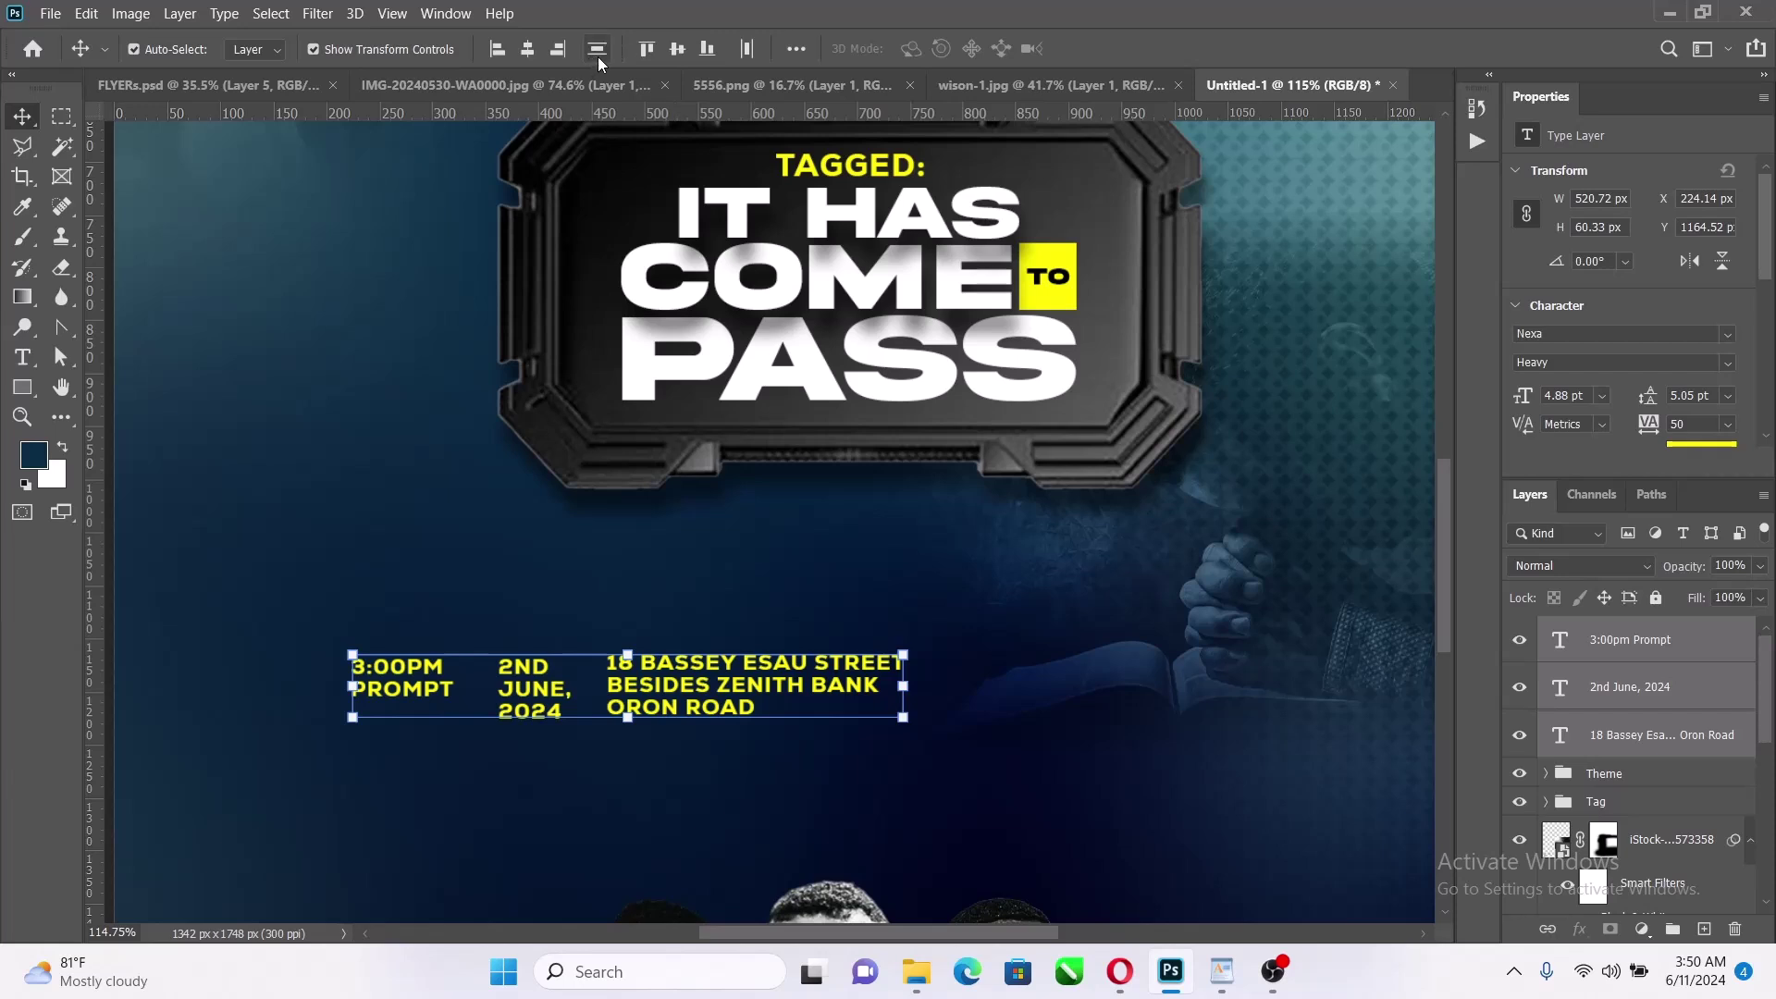
pyautogui.click(747, 48)
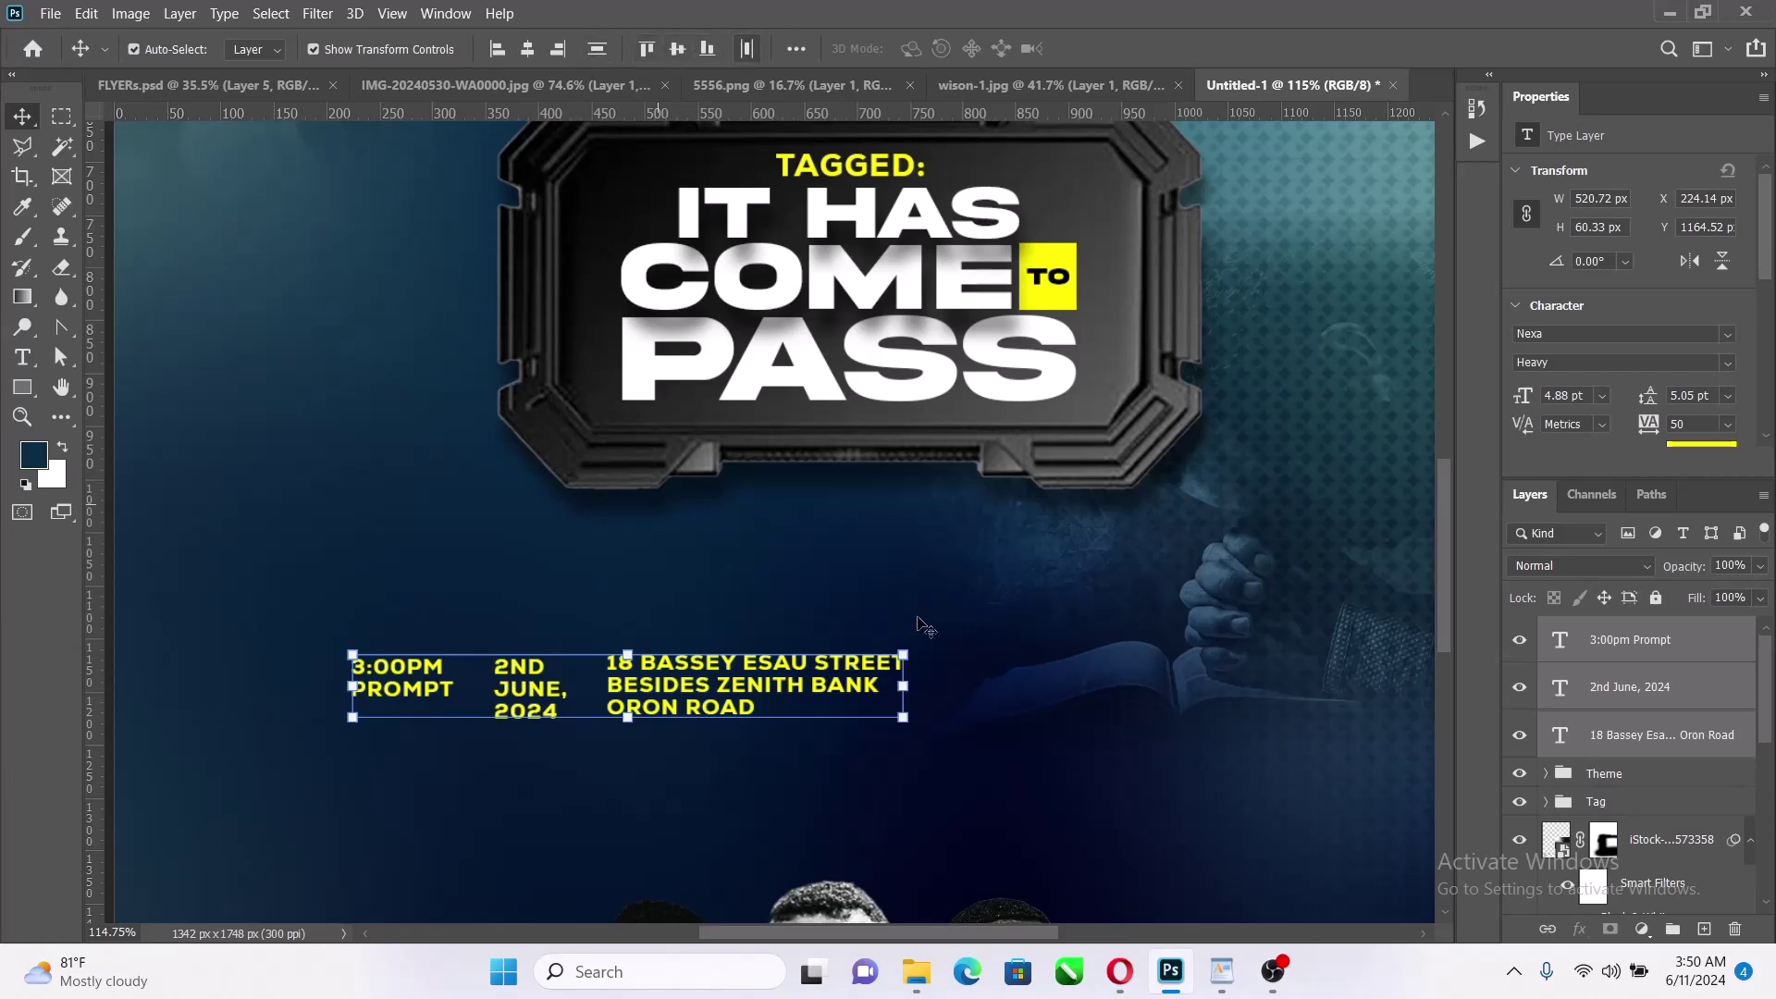
pyautogui.click(647, 49)
pyautogui.click(648, 49)
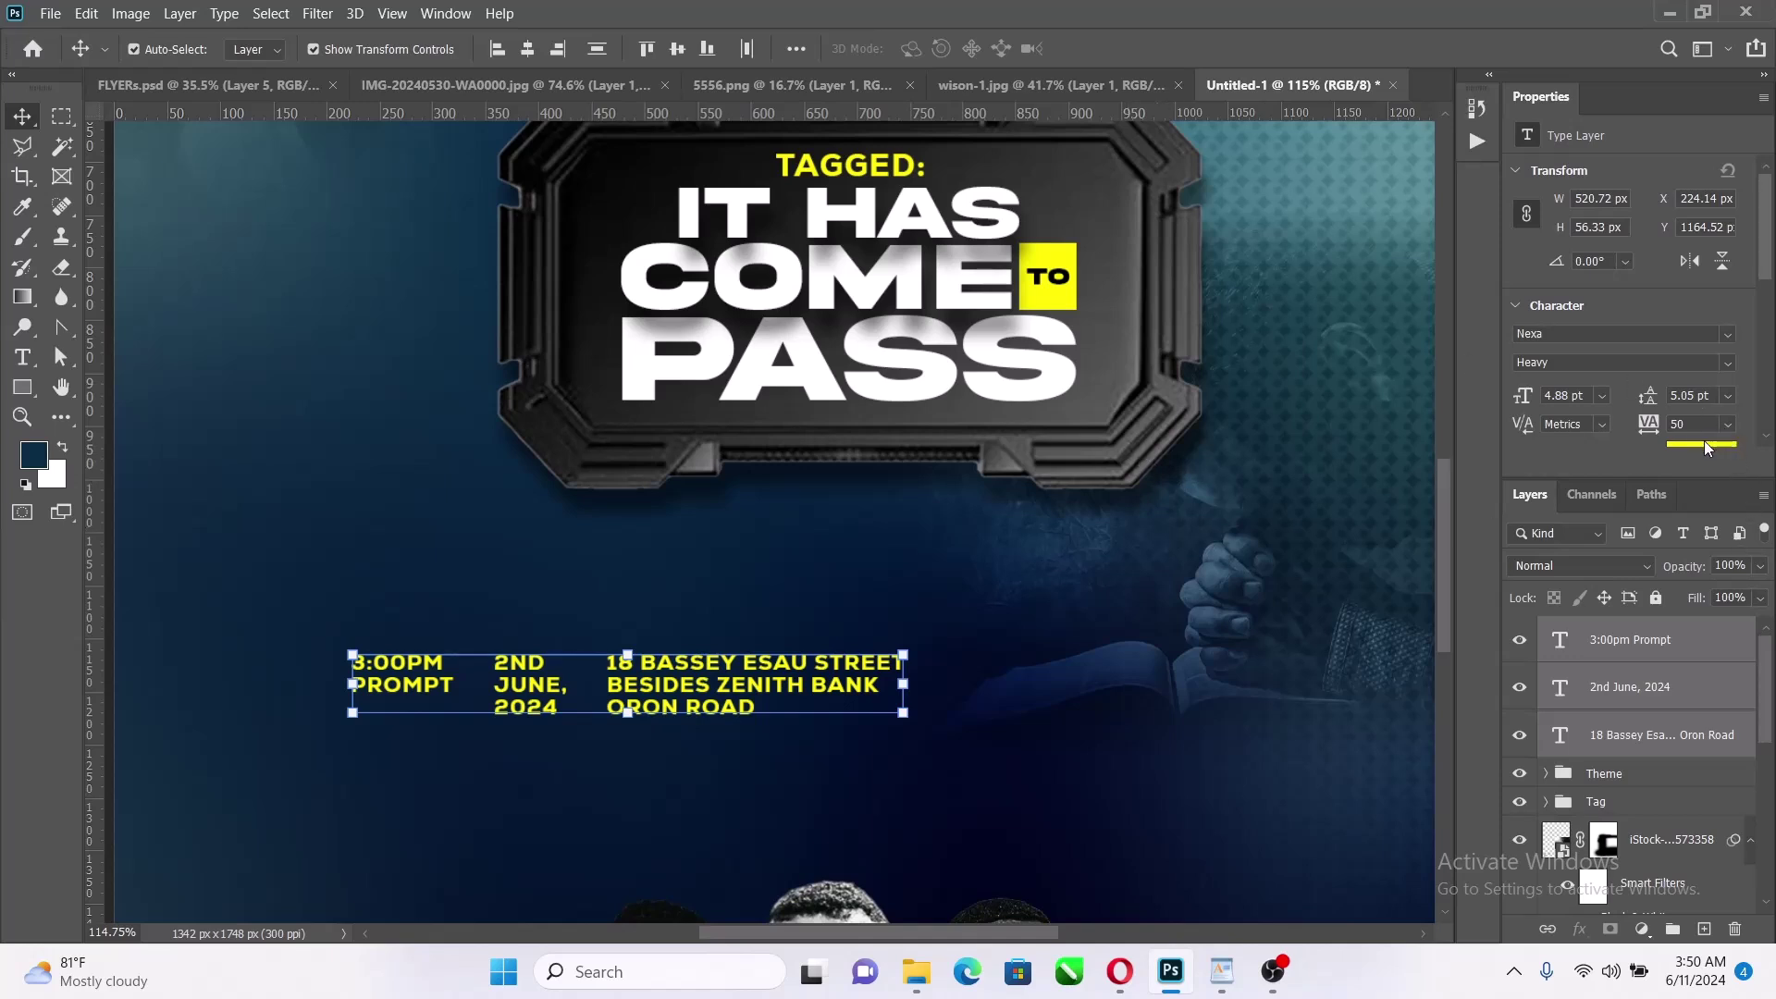
# Set the time, date and venue text colour to white (ffffff)
pyautogui.scroll(-1, 1704, 441)
pyautogui.click(1700, 377)
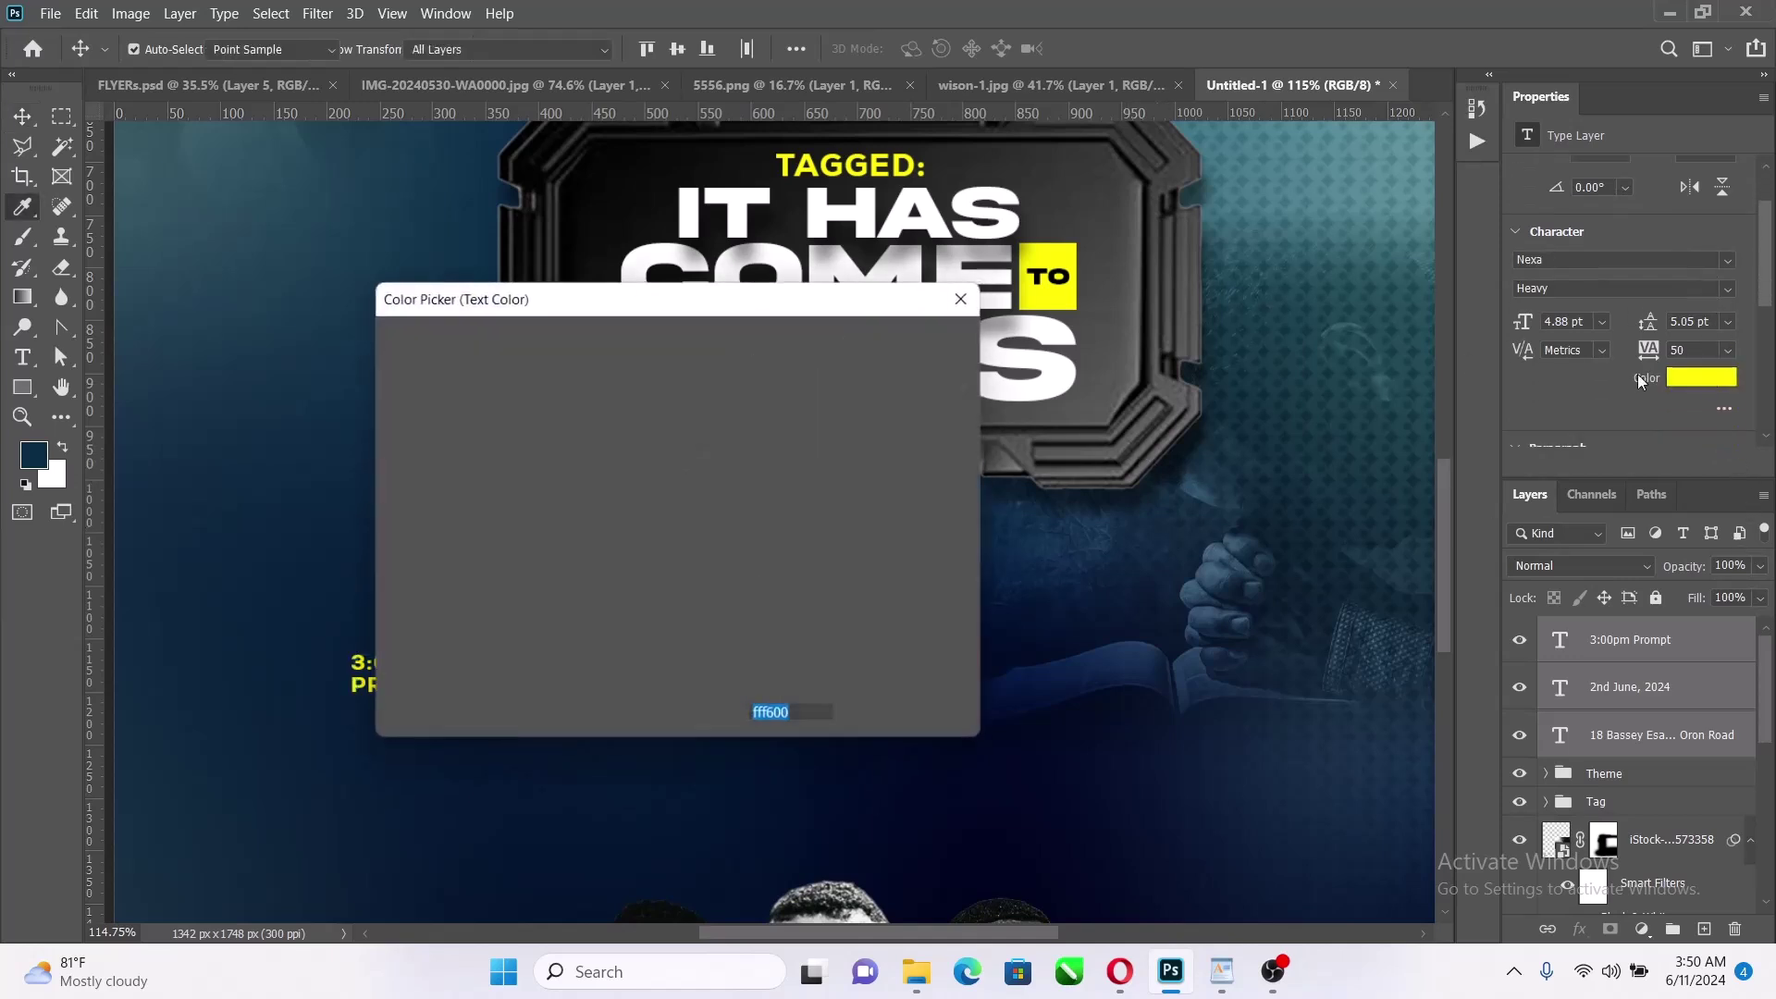
pyautogui.write('ffffff')
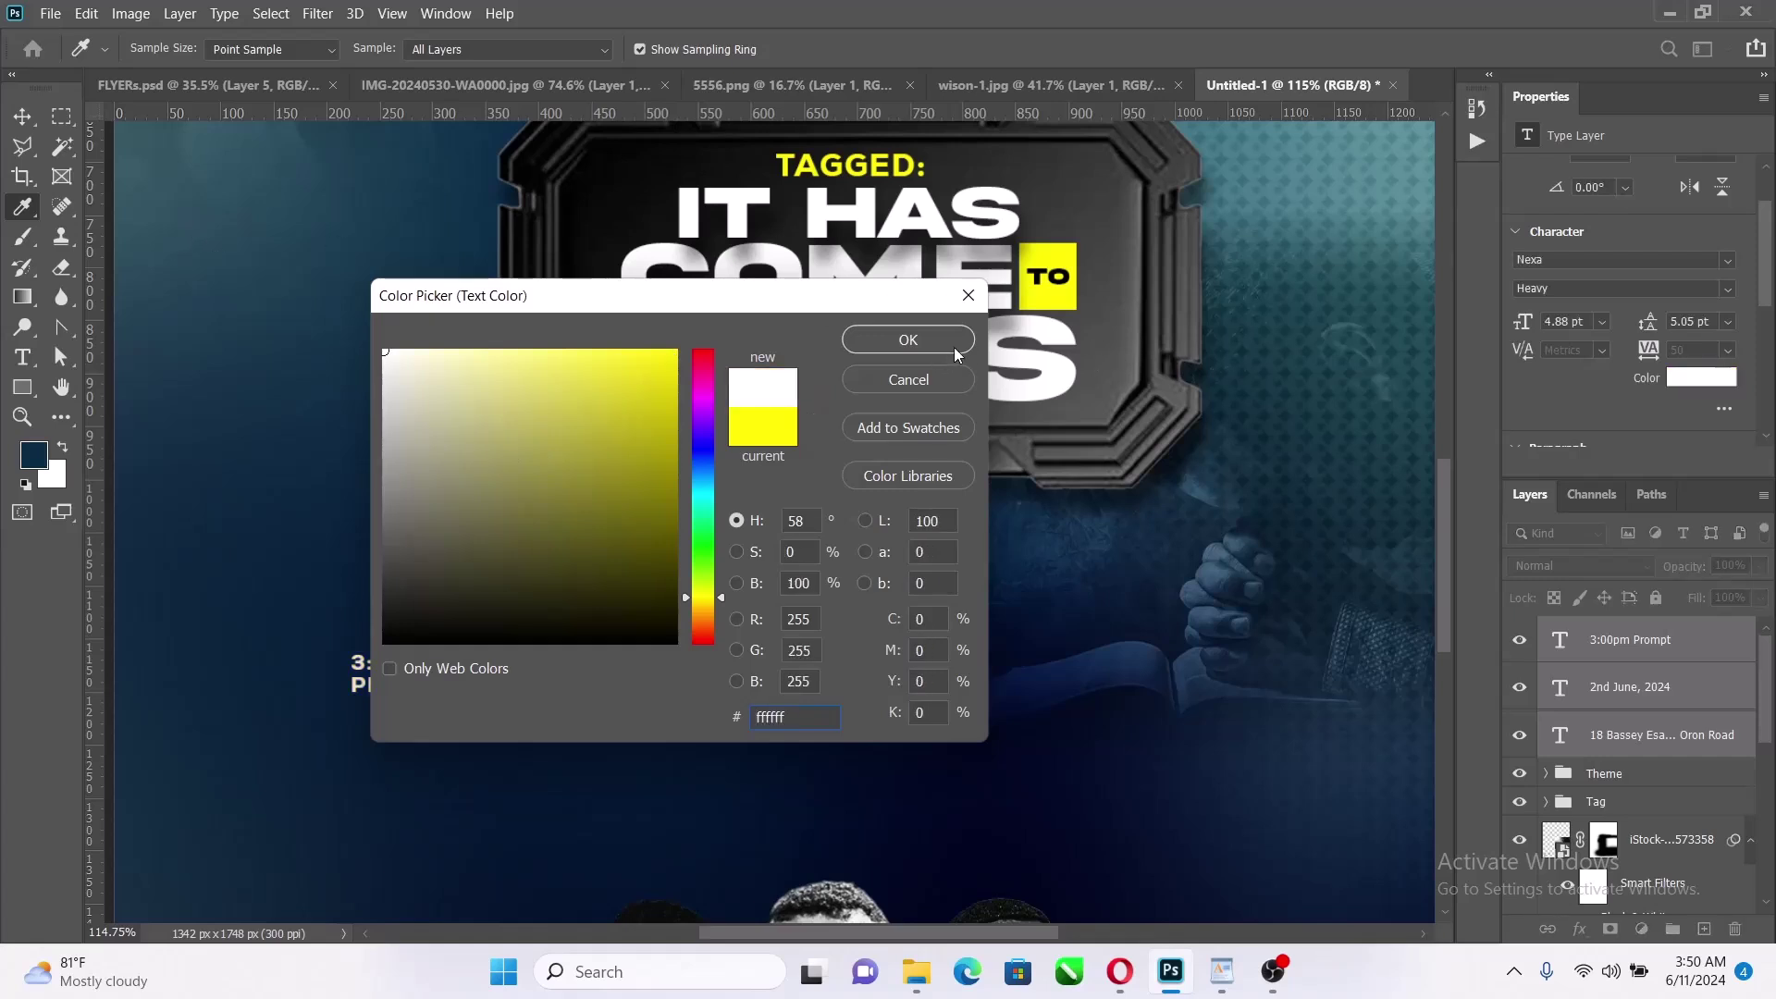
pyautogui.click(953, 349)
# Move the text row up and right so it sits centred beneath the plate
pyautogui.press('v')
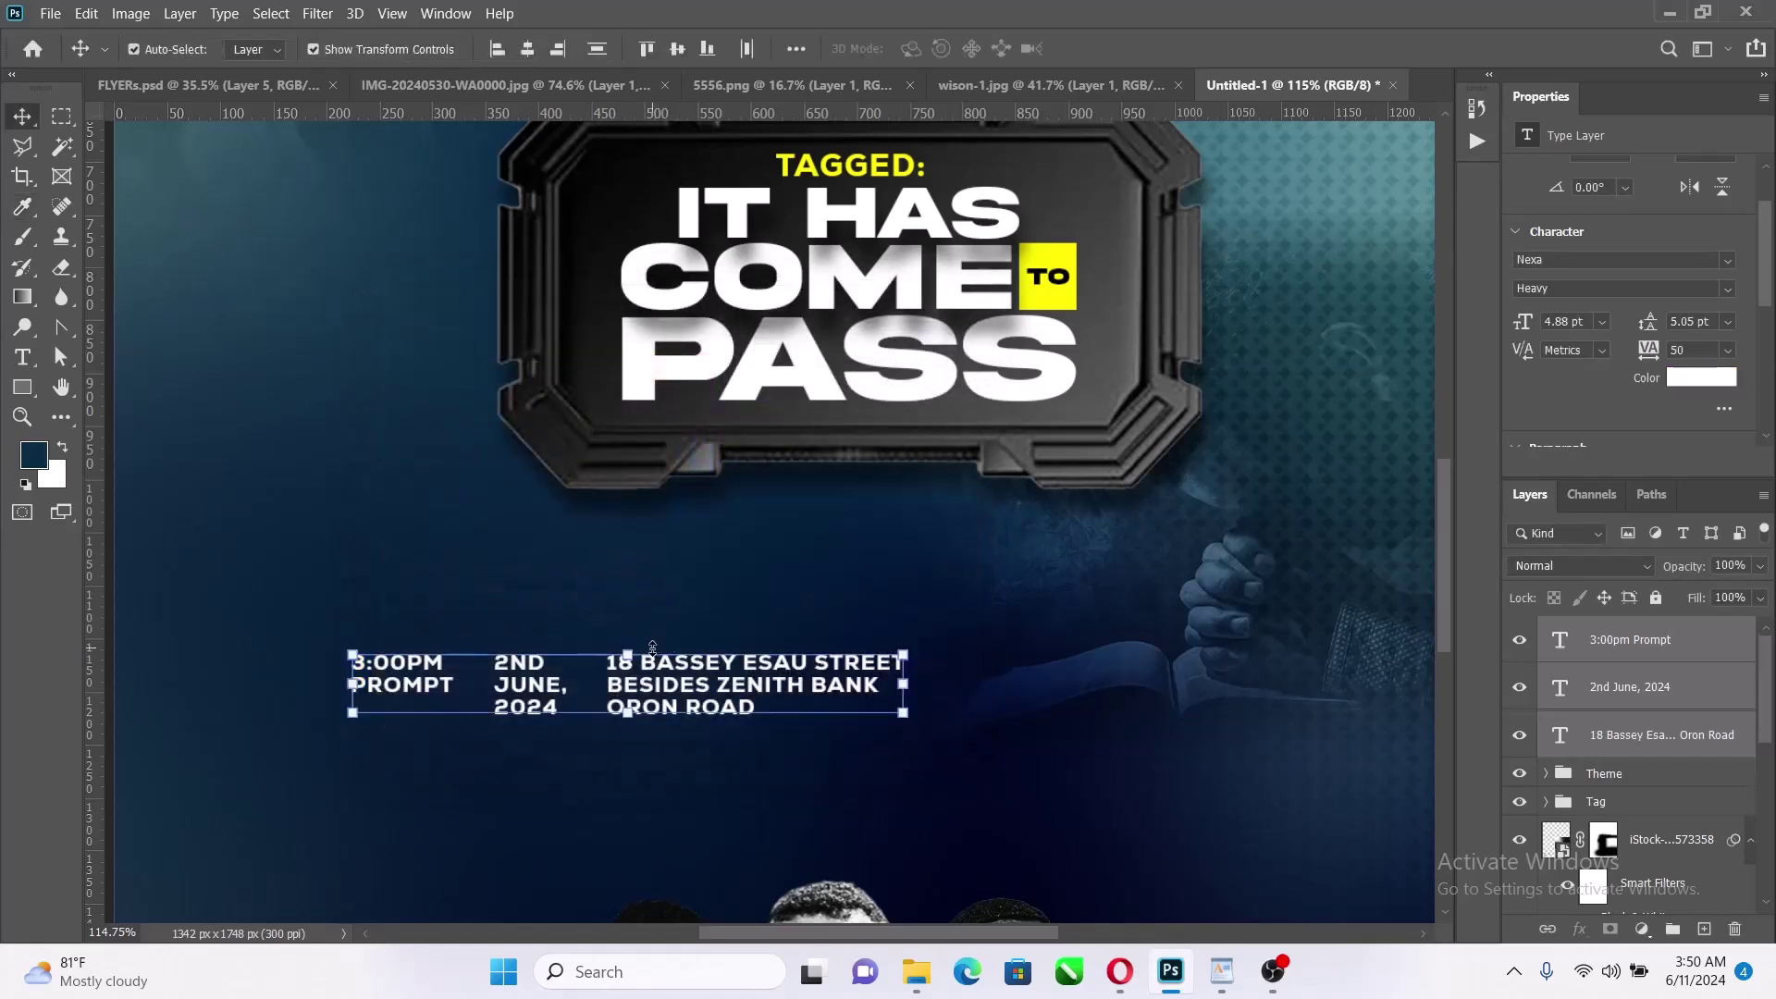
pyautogui.moveTo(653, 647); pyautogui.dragTo(903, 604)
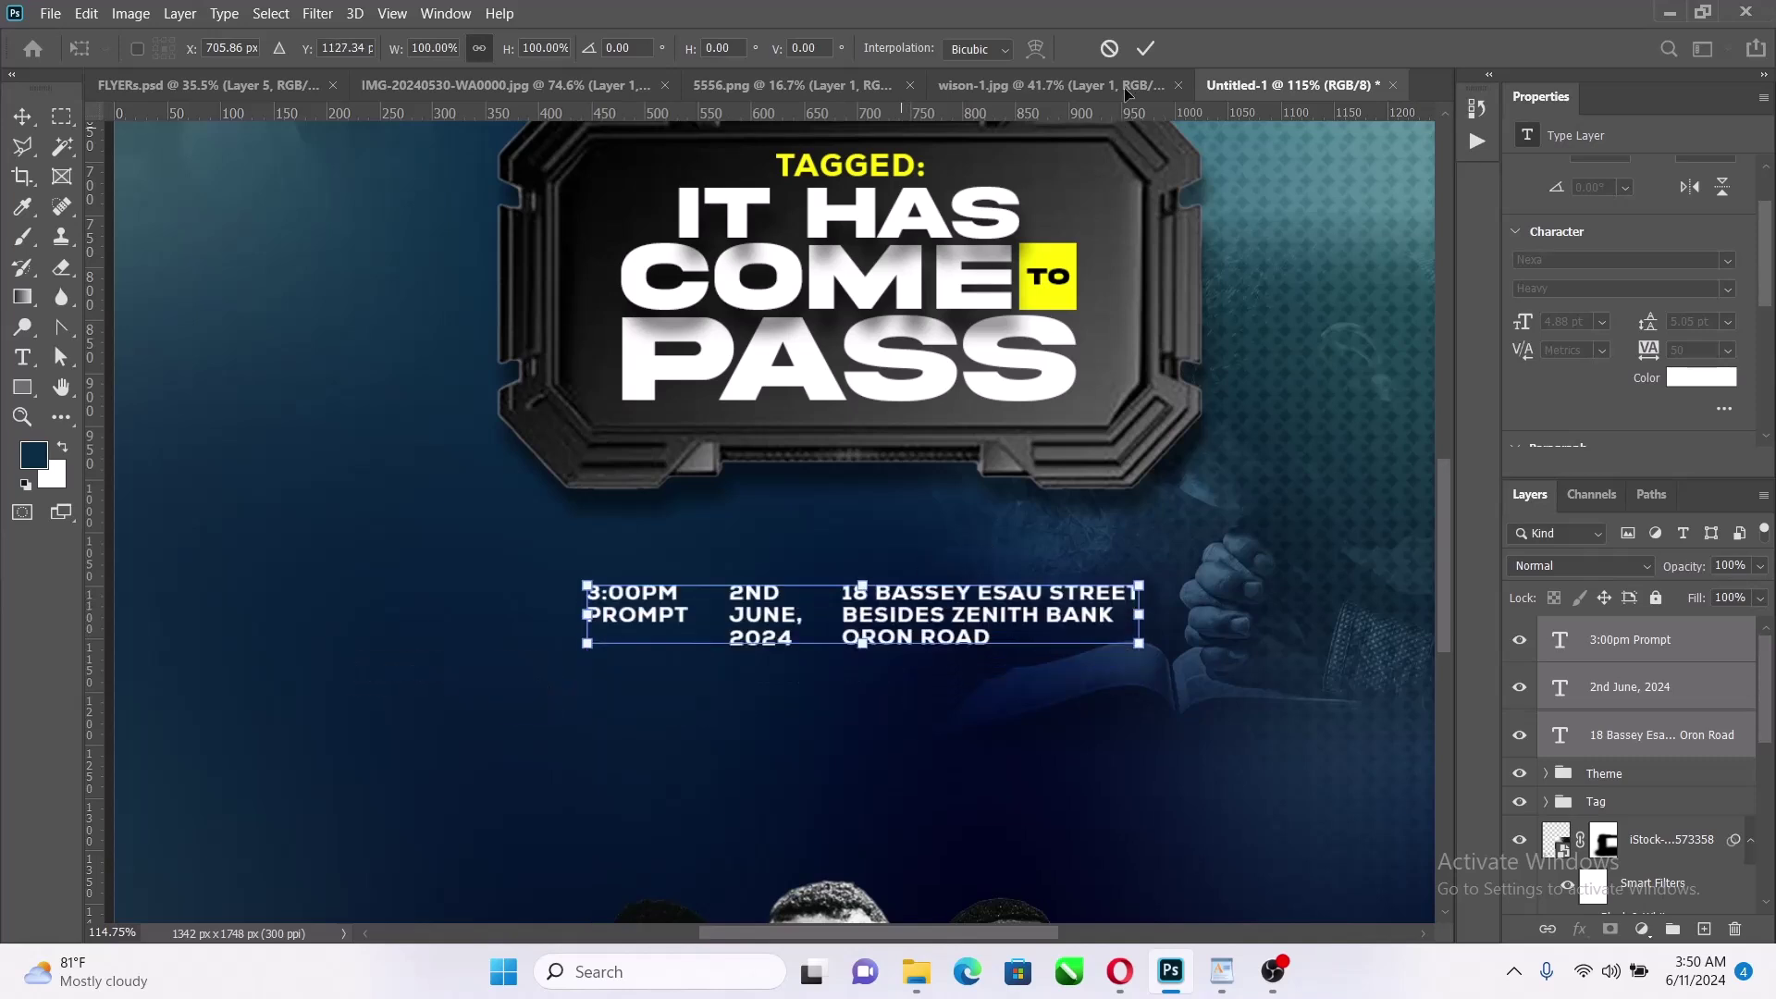
pyautogui.click(1146, 48)
pyautogui.click(23, 387)
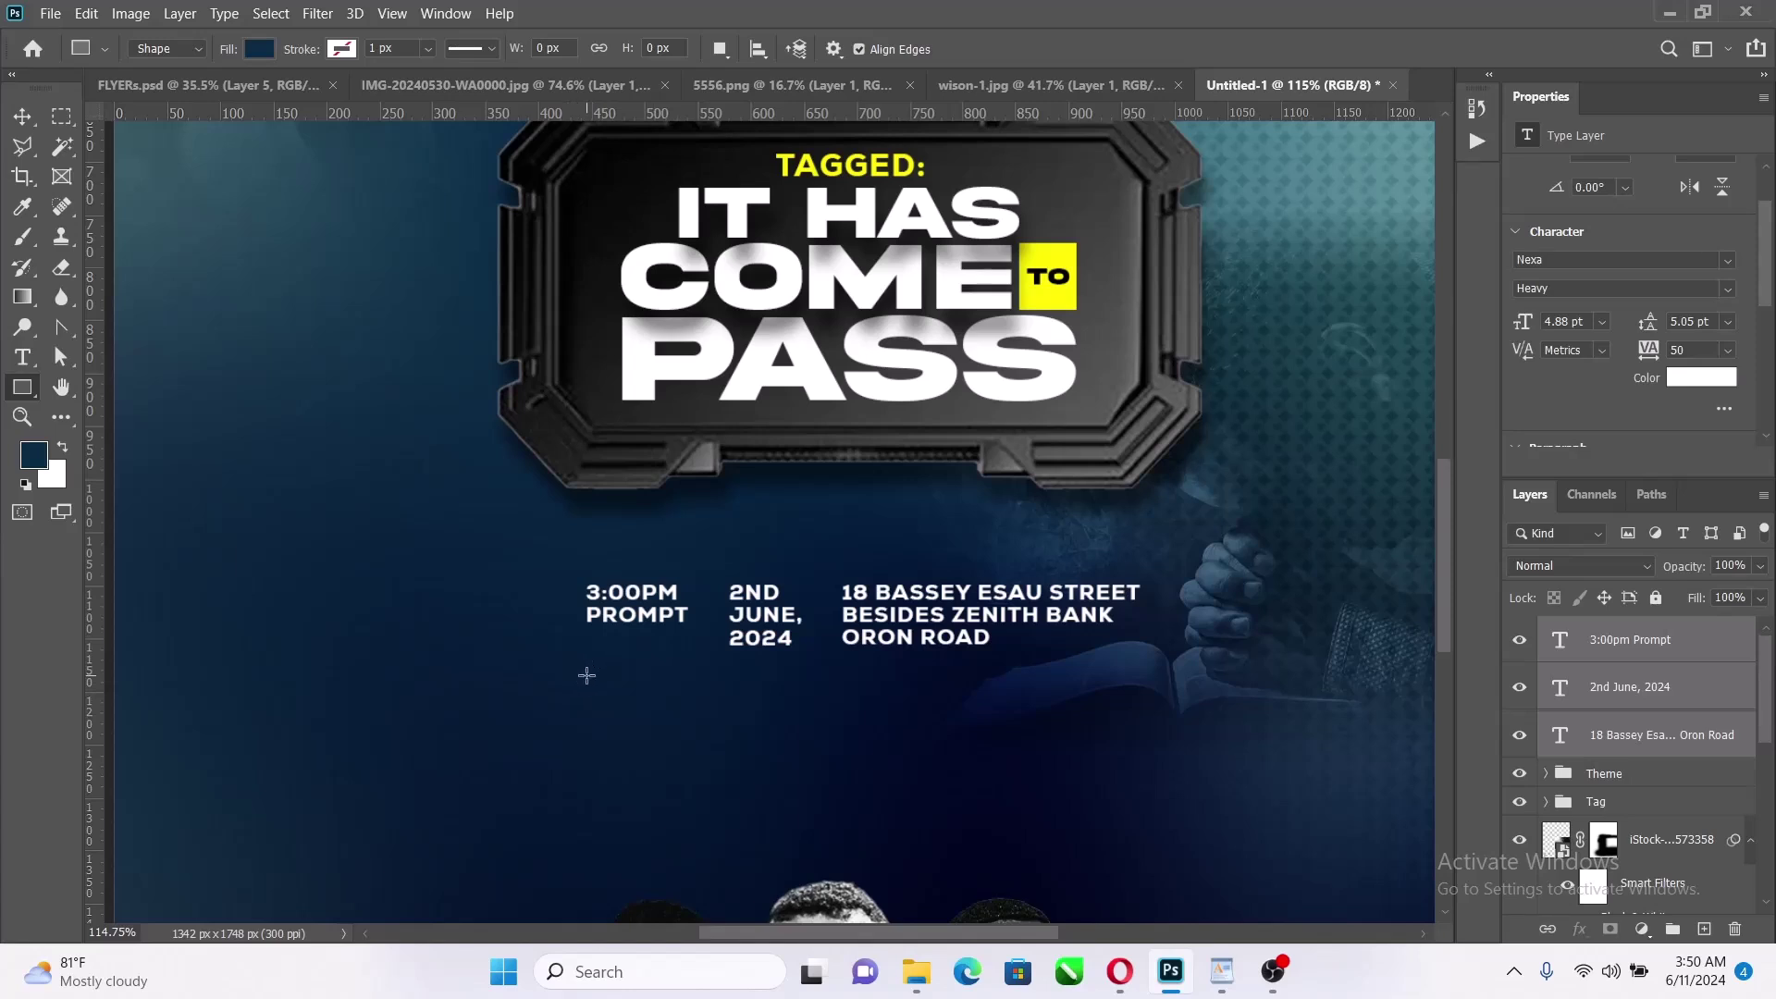
# Draw a 521 × 40 px dark blue bar just below the white time, date and venue row
pyautogui.moveTo(586, 676); pyautogui.dragTo(1139, 717)
pyautogui.moveTo(1221, 971)
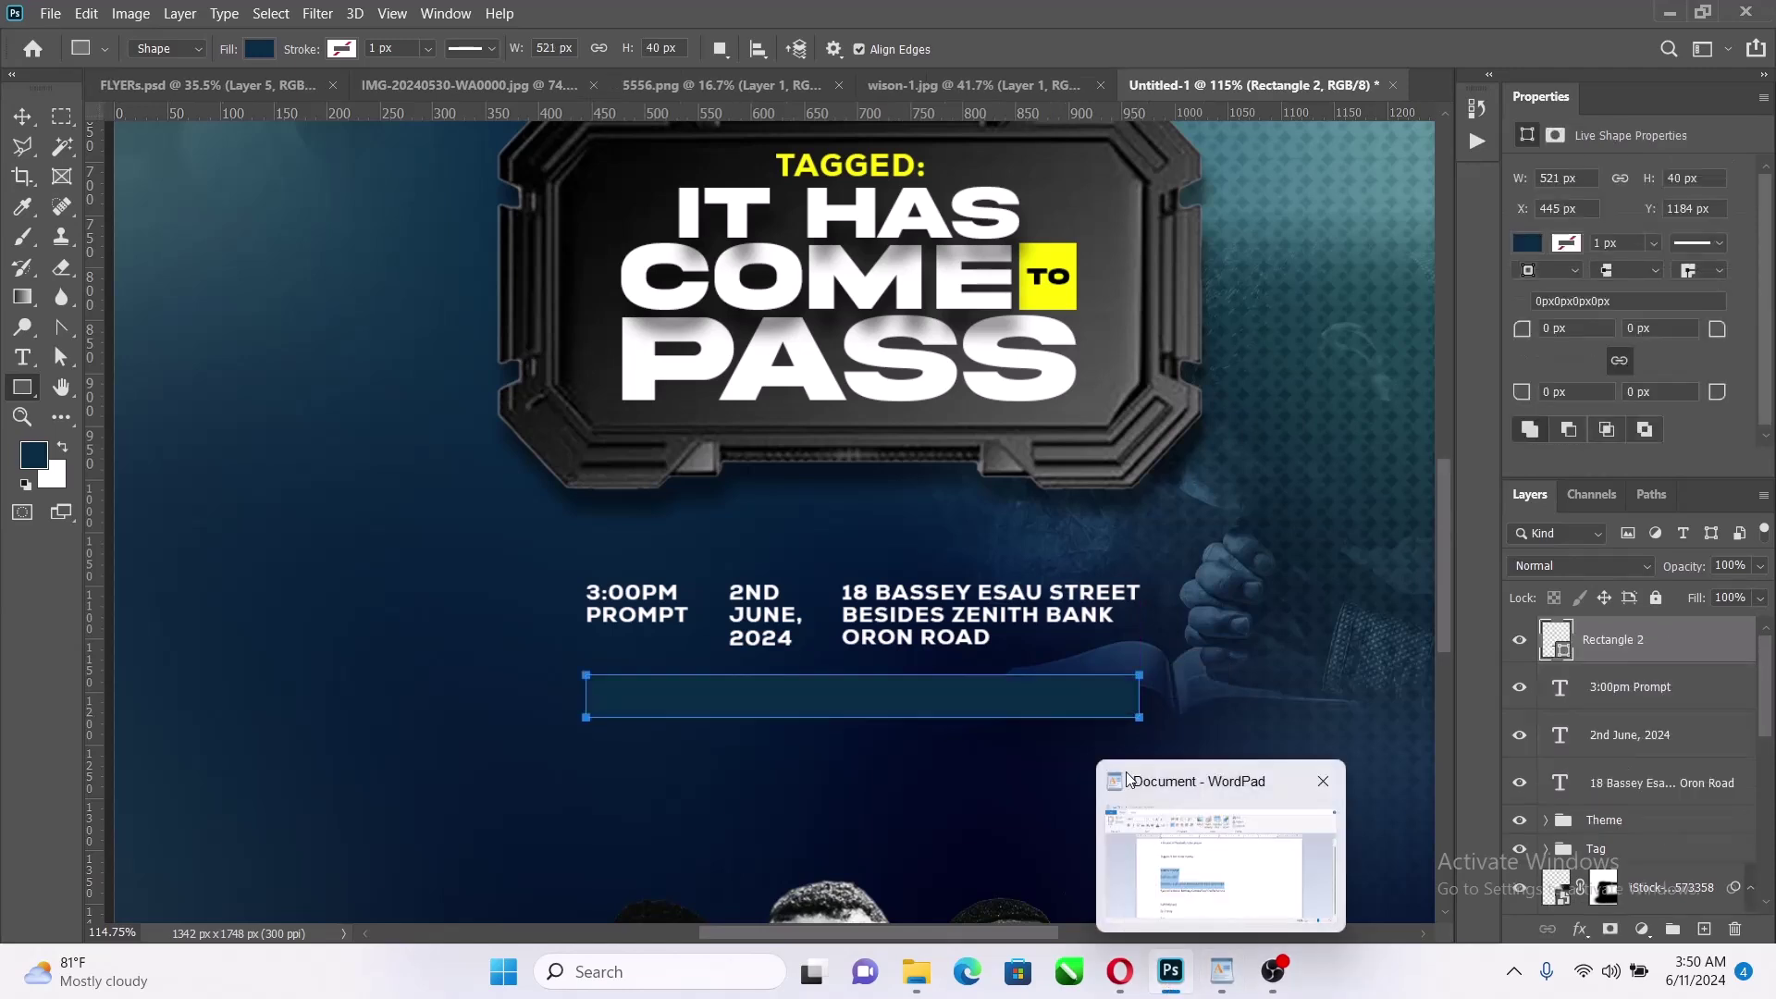
pyautogui.click(37, 115)
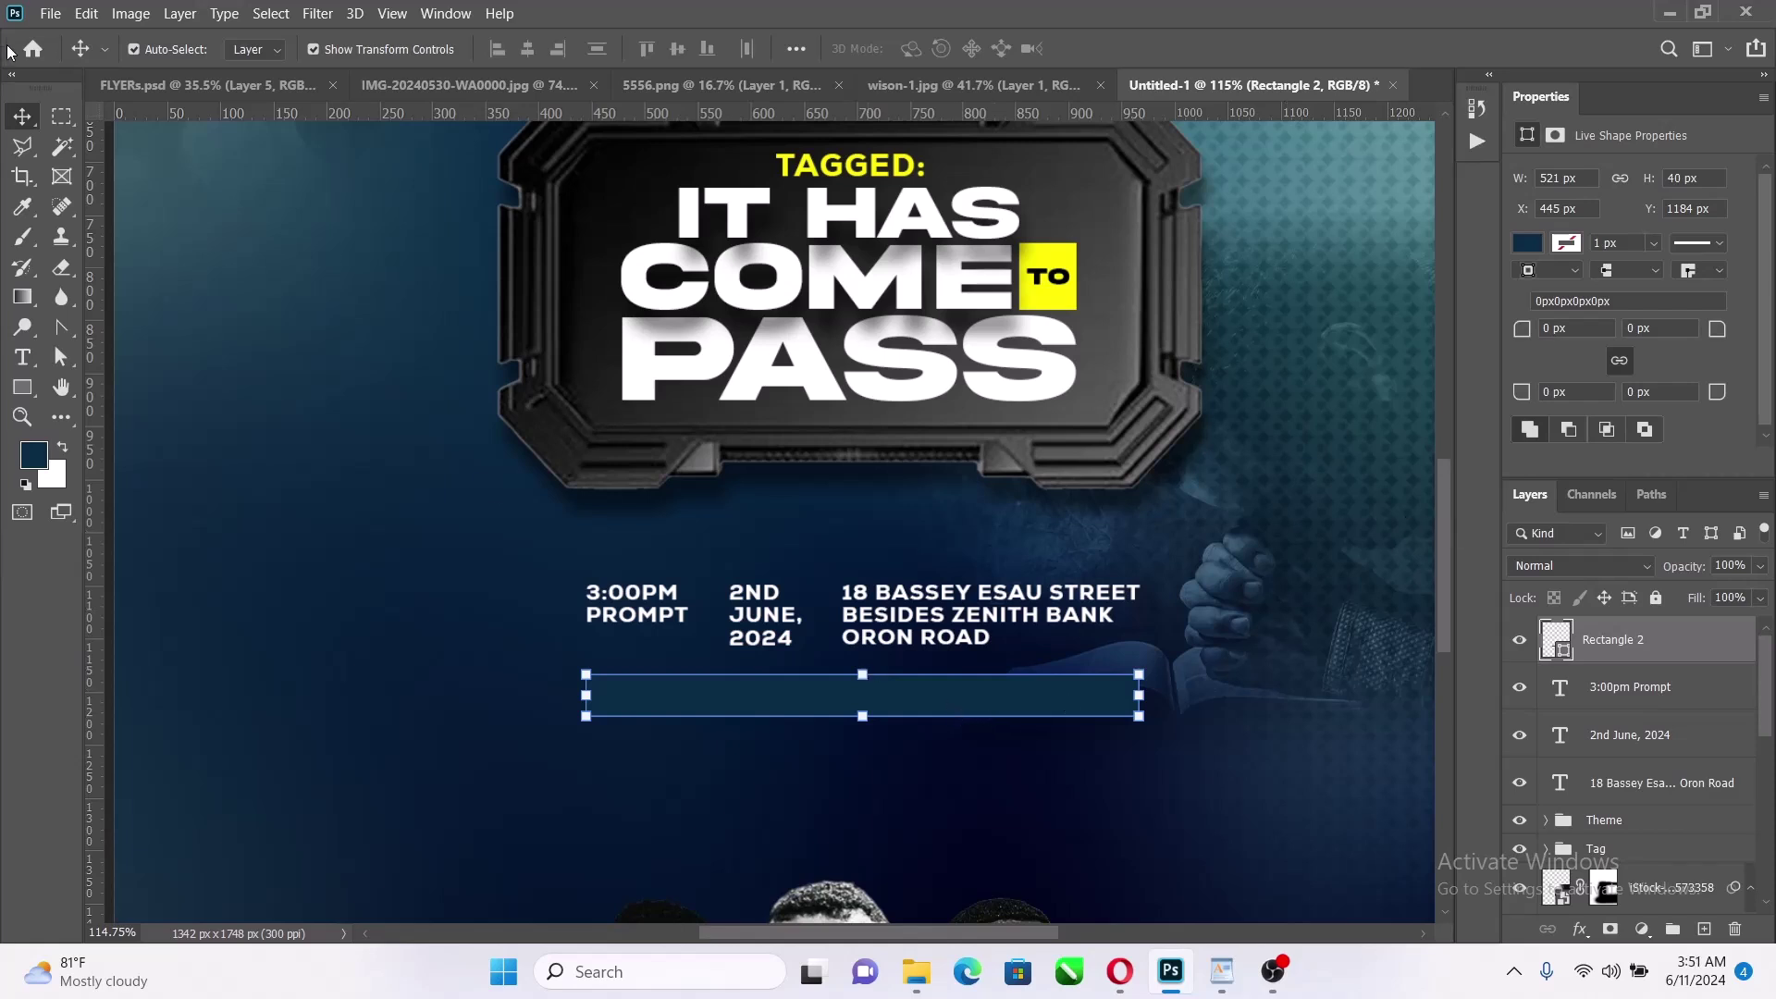
# Fill the 521 × 40 px bar below the event details with the recent yellow
pyautogui.click(1528, 244)
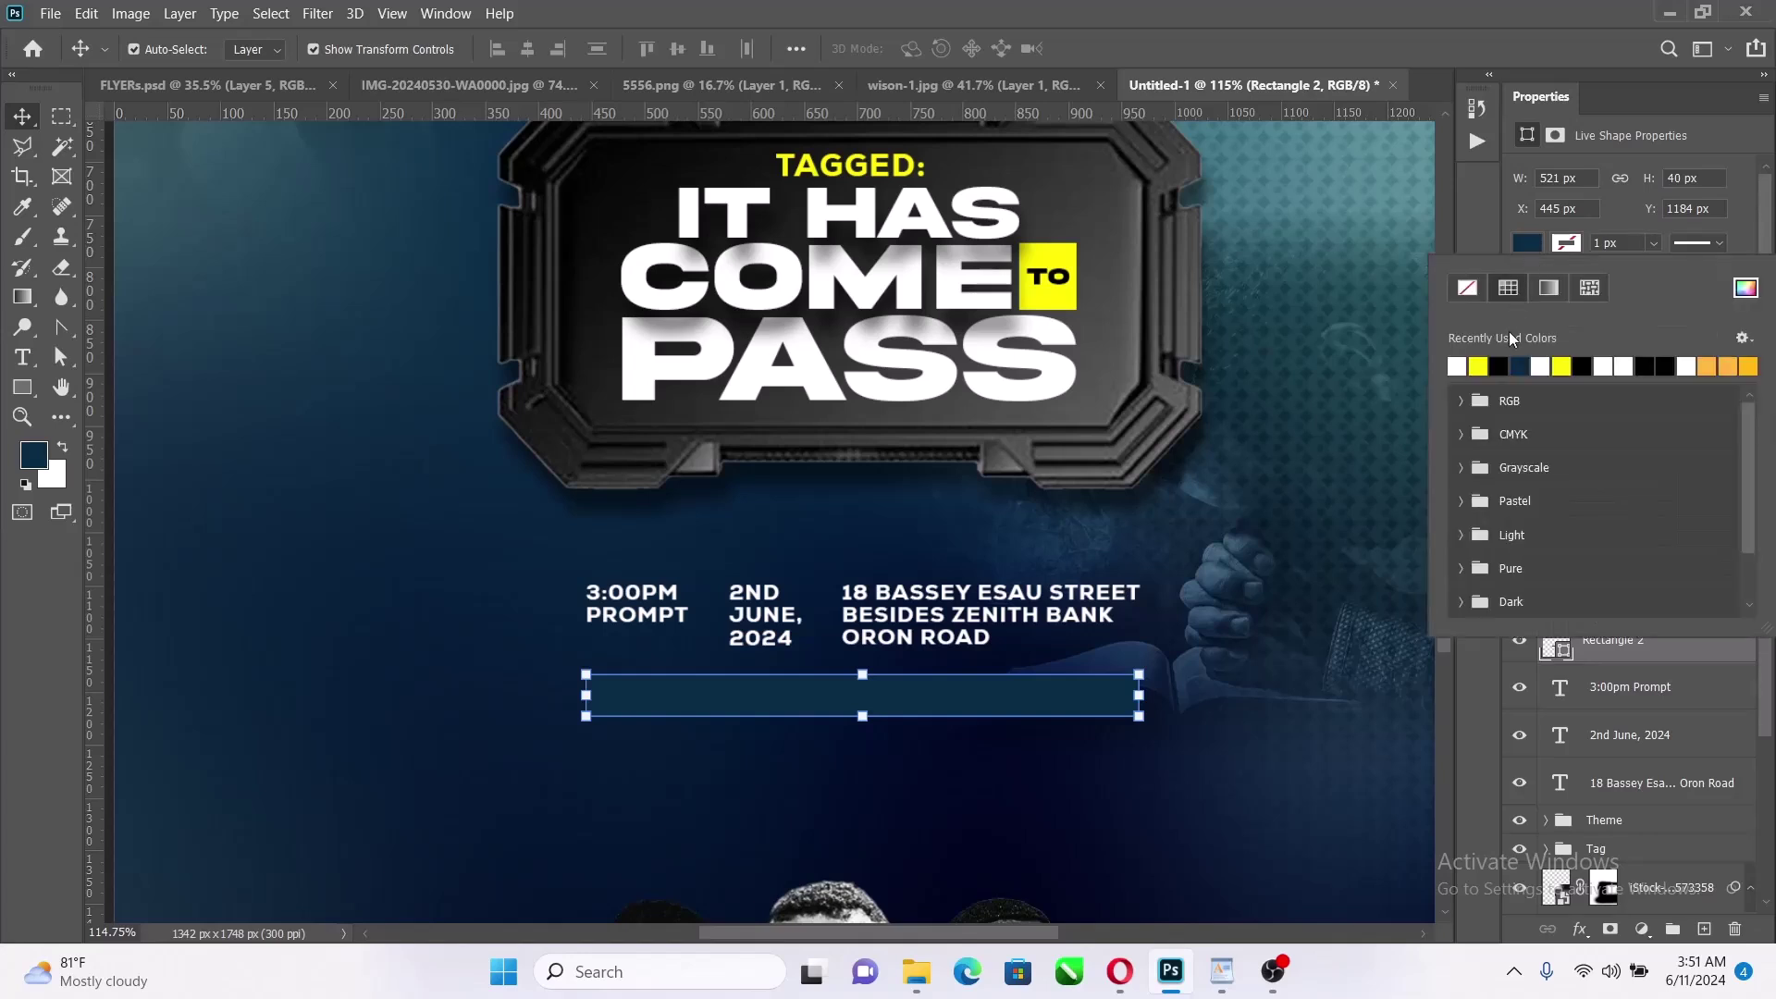
pyautogui.click(1485, 368)
pyautogui.click(13, 120)
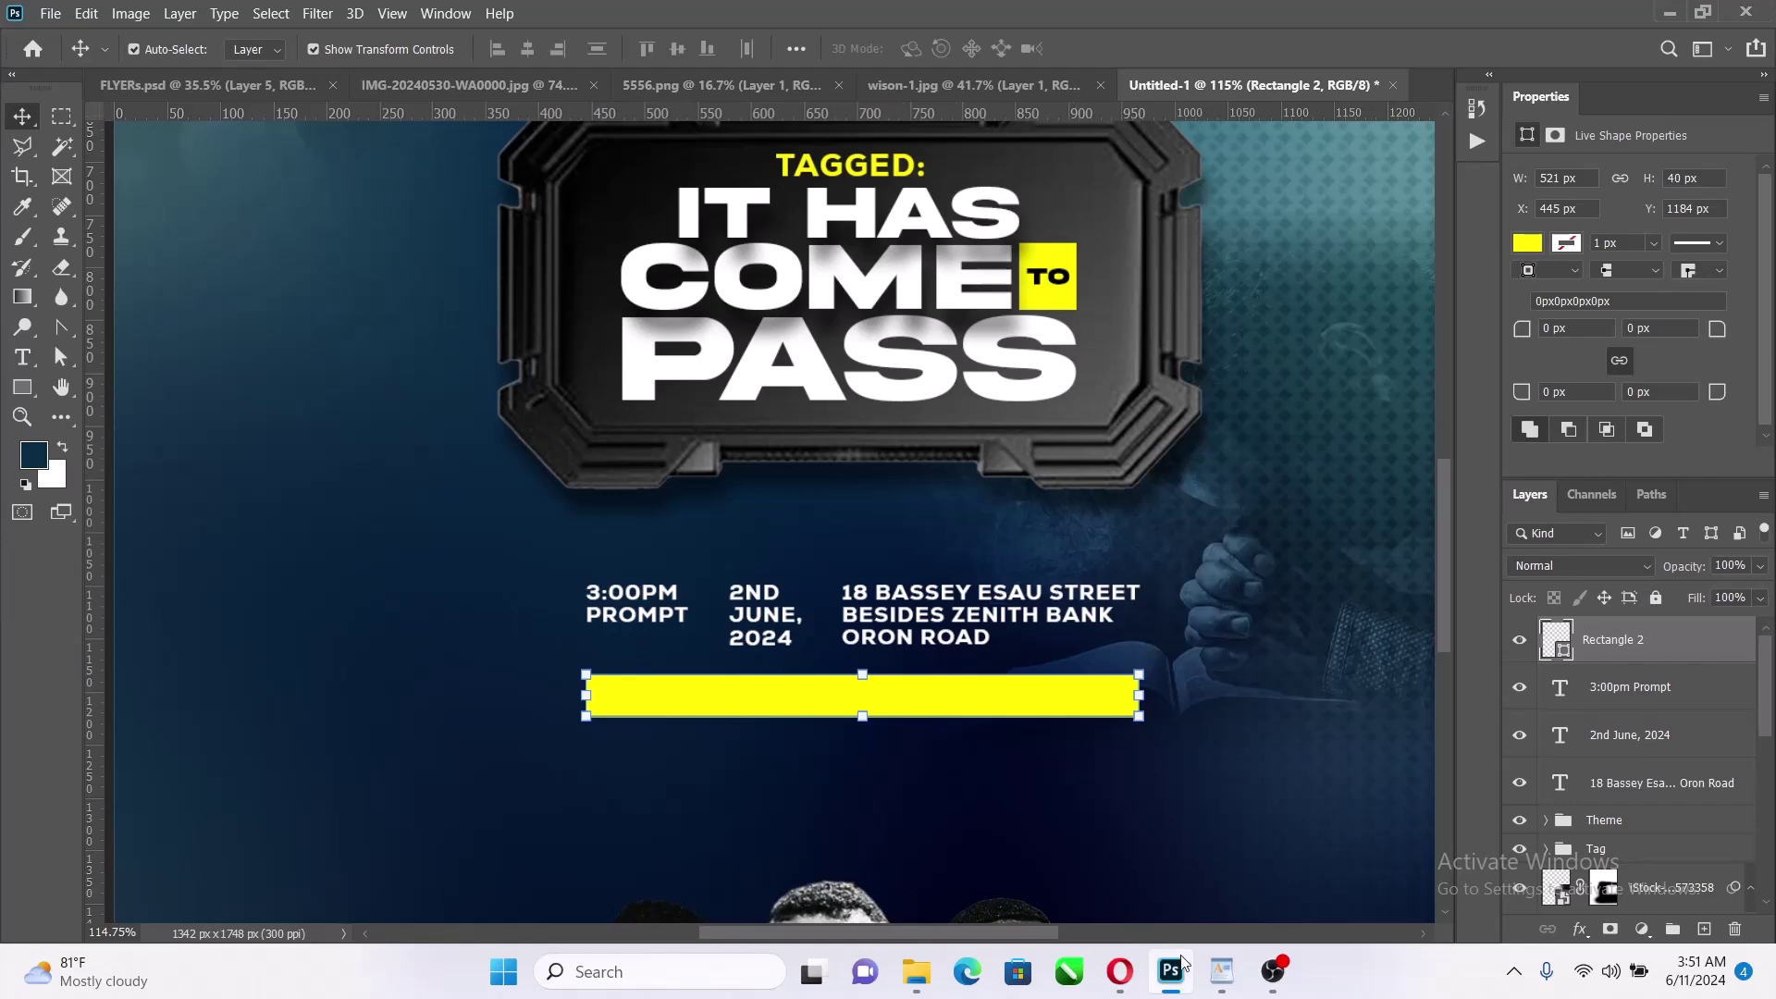
# Copy the Special Features line from the WordPad notes and return to the flyer
pyautogui.click(1222, 971)
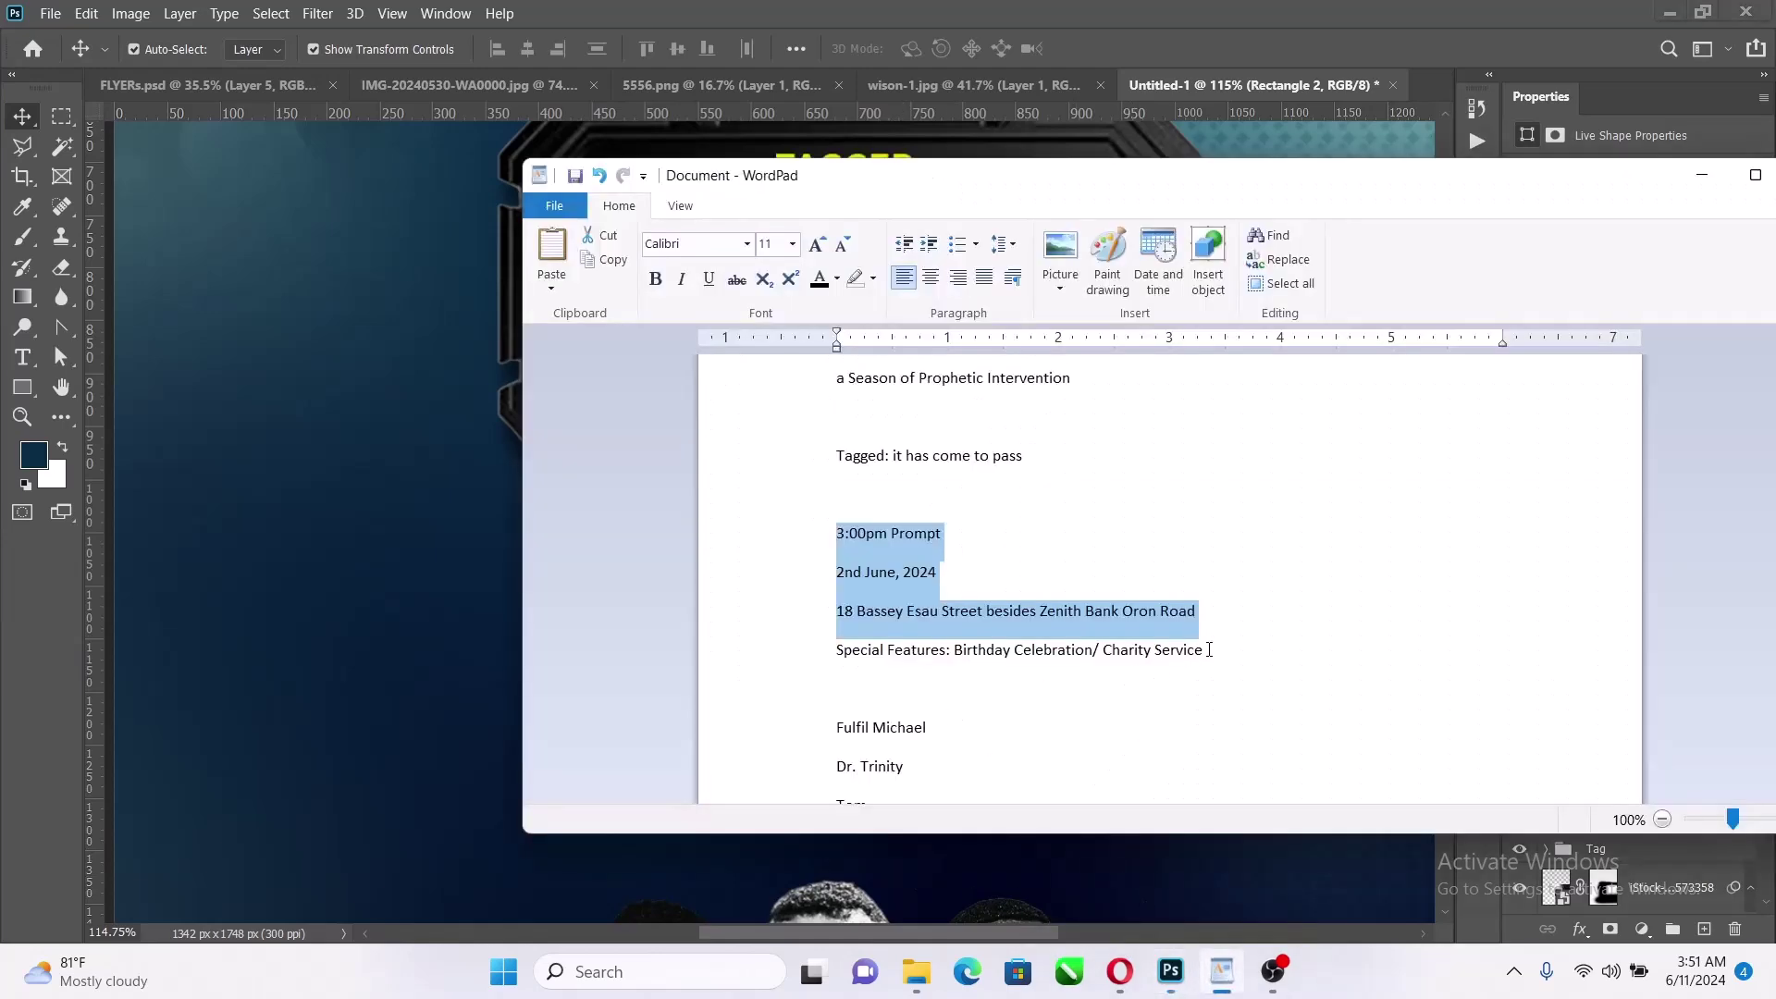
pyautogui.moveTo(1209, 651); pyautogui.dragTo(809, 661)
pyautogui.hotkey('ctrl', 'c')
pyautogui.click(349, 496)
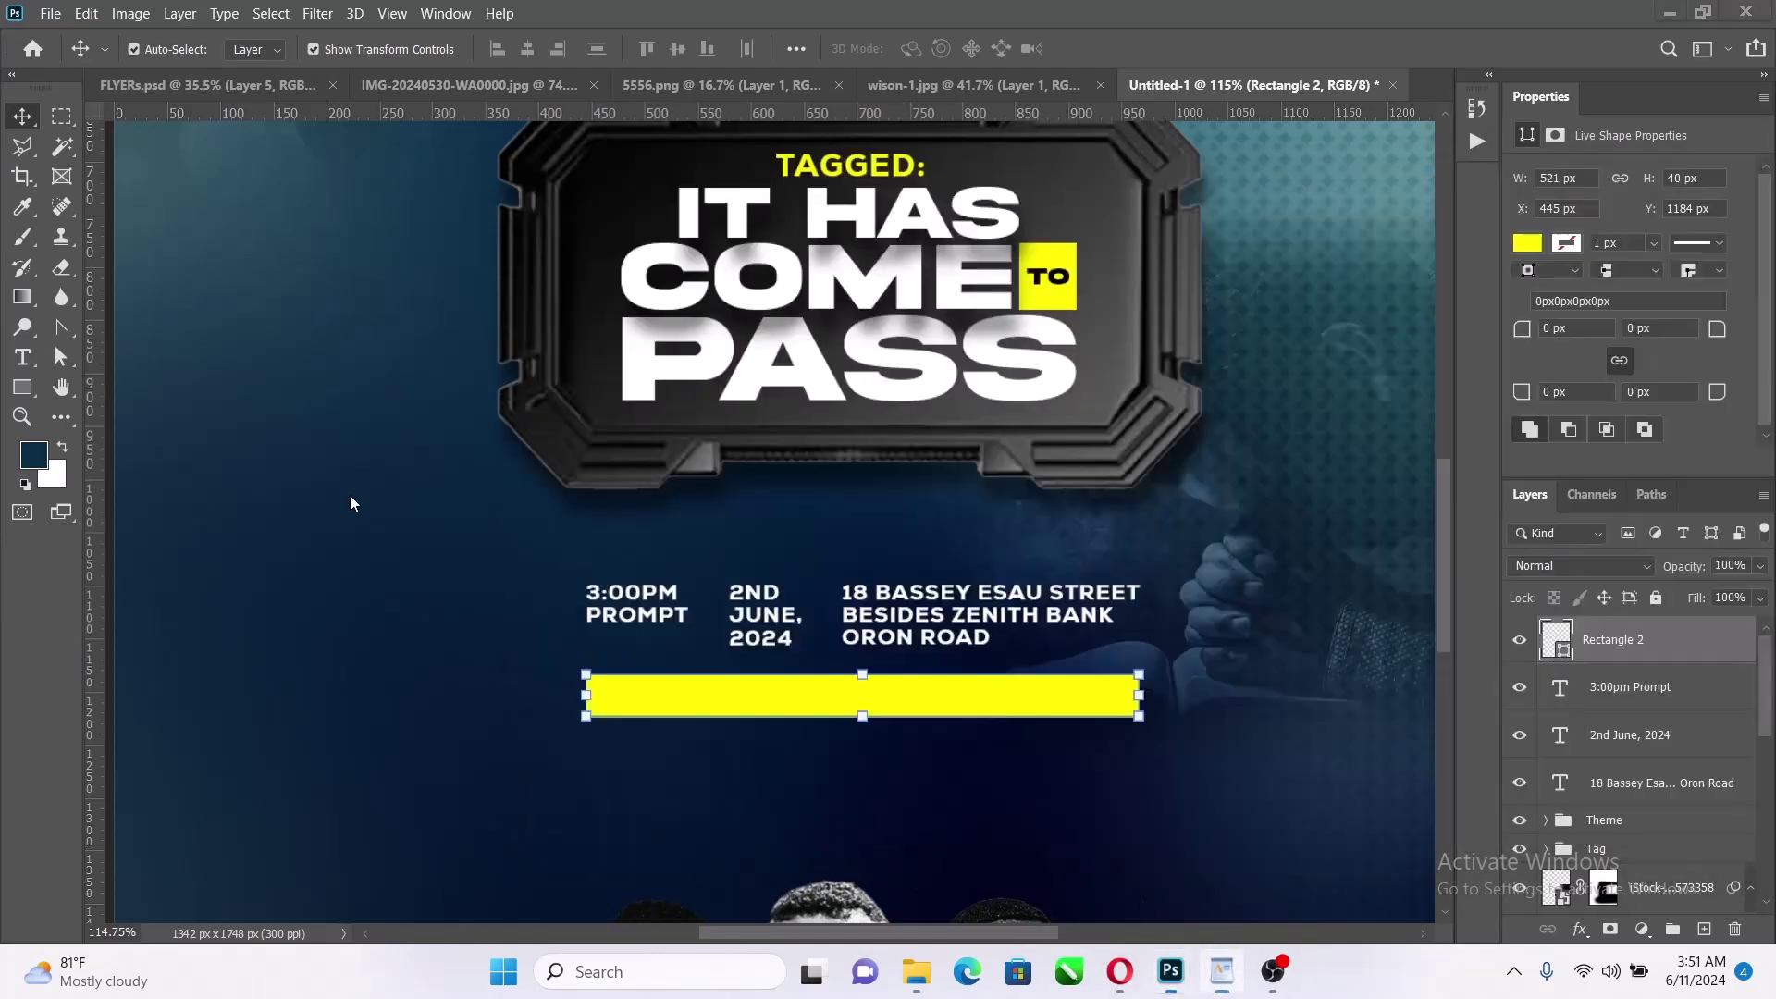
pyautogui.click(967, 631)
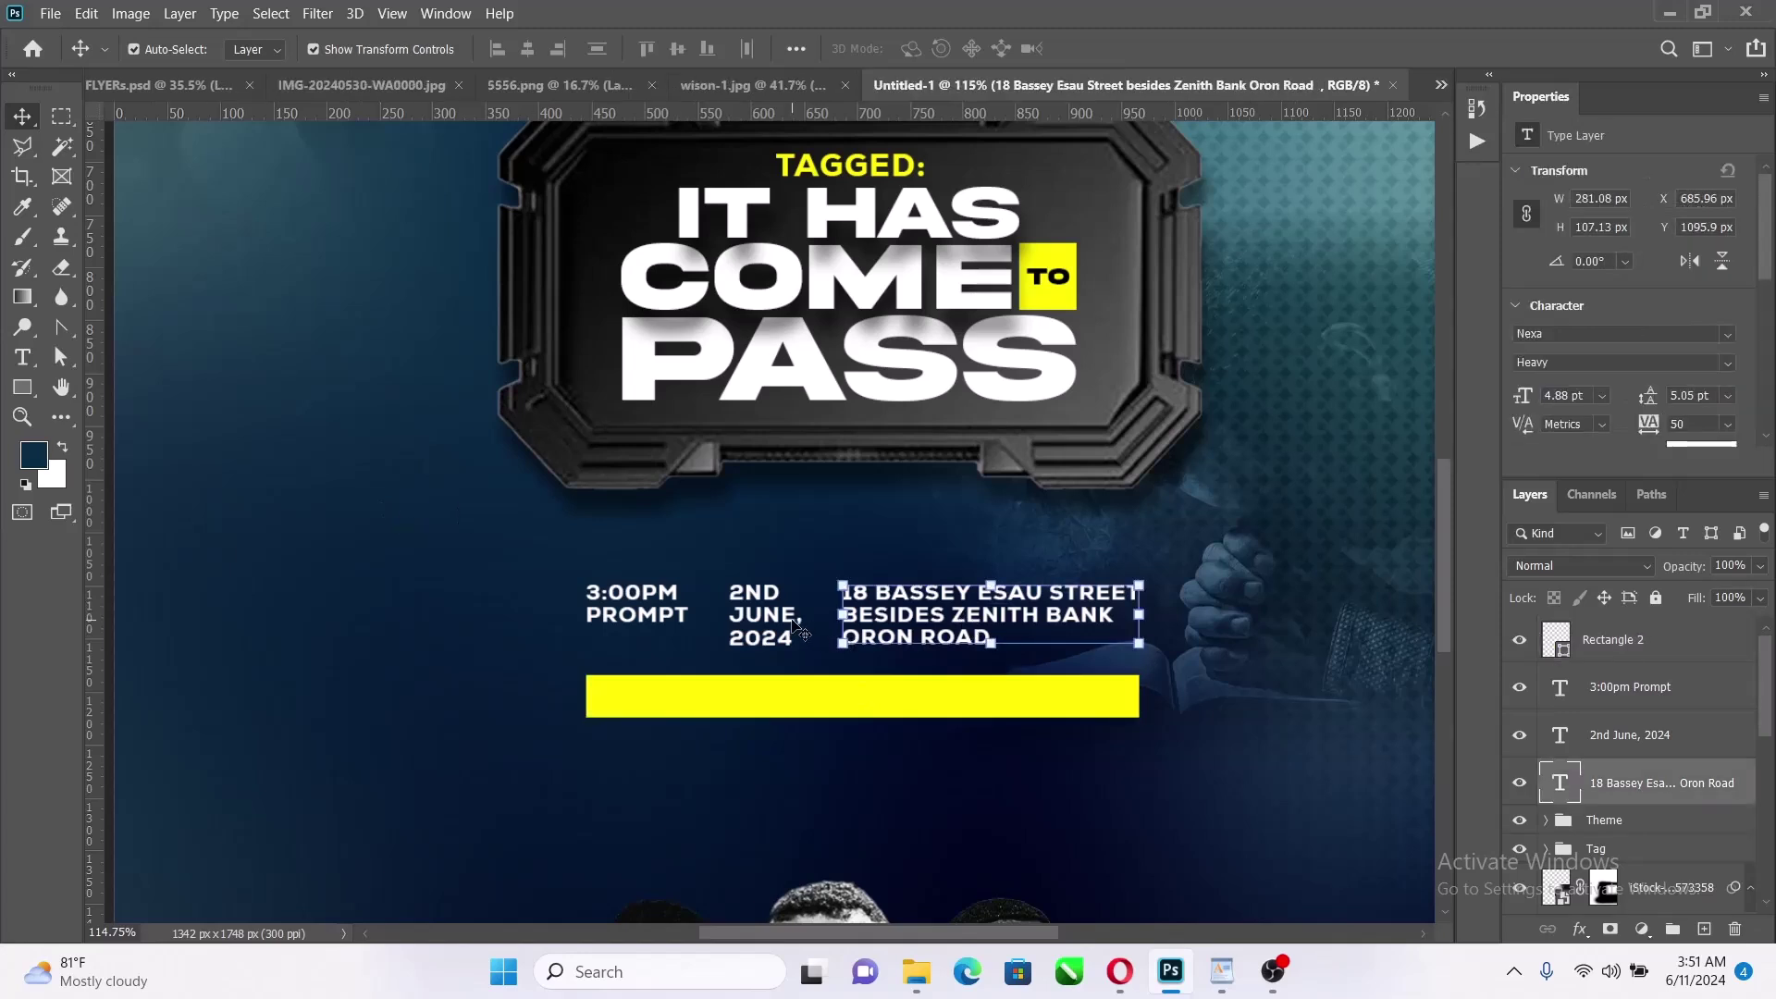
# Turn off All Caps for the time, date and address text and distribute them evenly
pyautogui.keyDown('shift'); pyautogui.click(736, 629); pyautogui.keyUp('shift')
pyautogui.keyDown('shift'); pyautogui.click(666, 618); pyautogui.keyUp('shift')
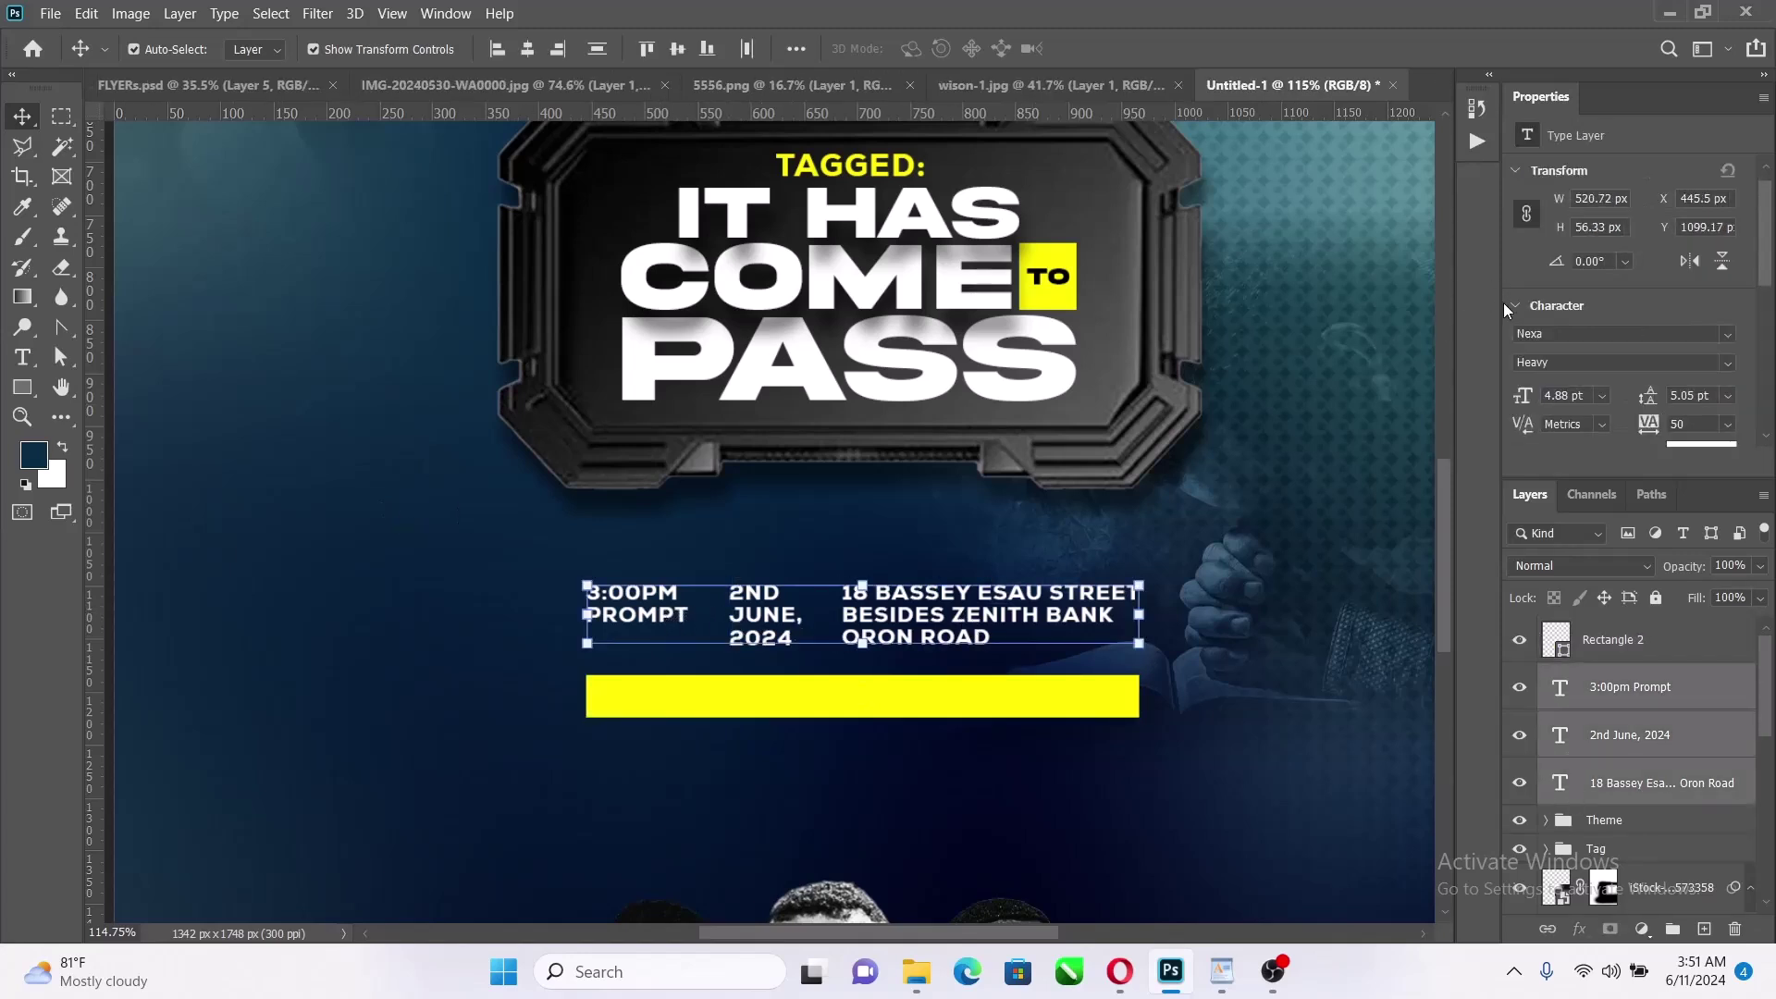
pyautogui.scroll(-5, 1508, 346)
pyautogui.click(1527, 418)
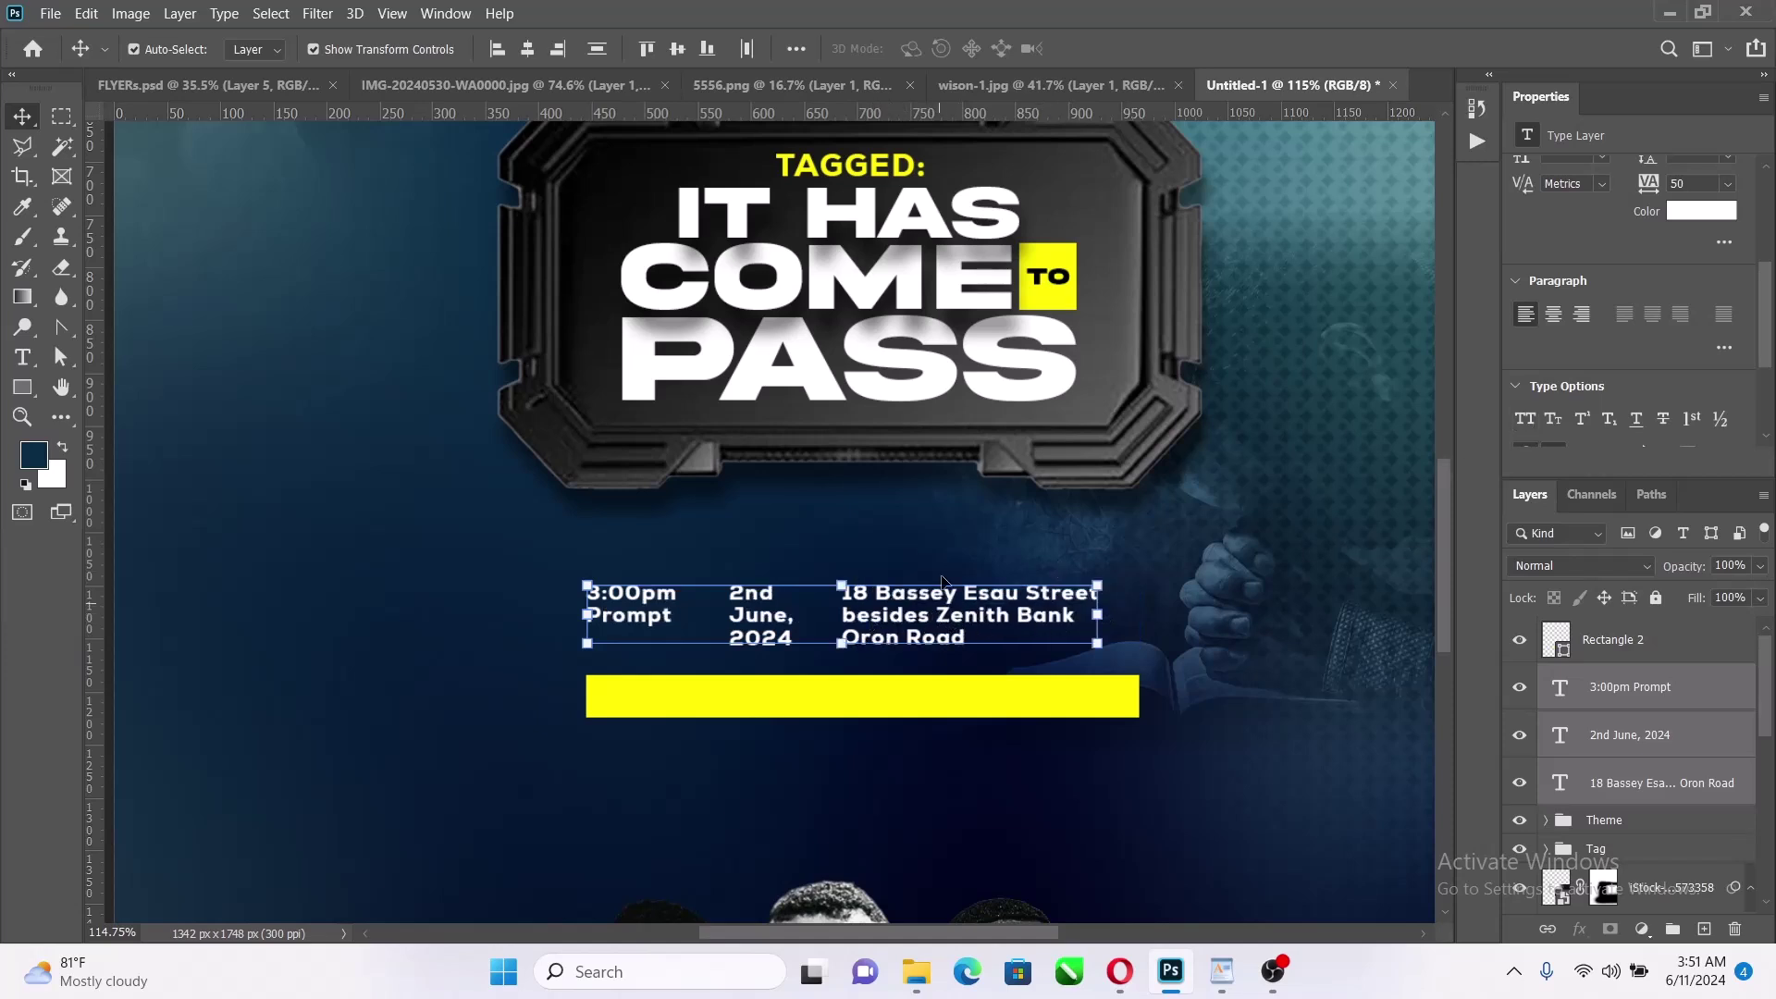
pyautogui.click(748, 51)
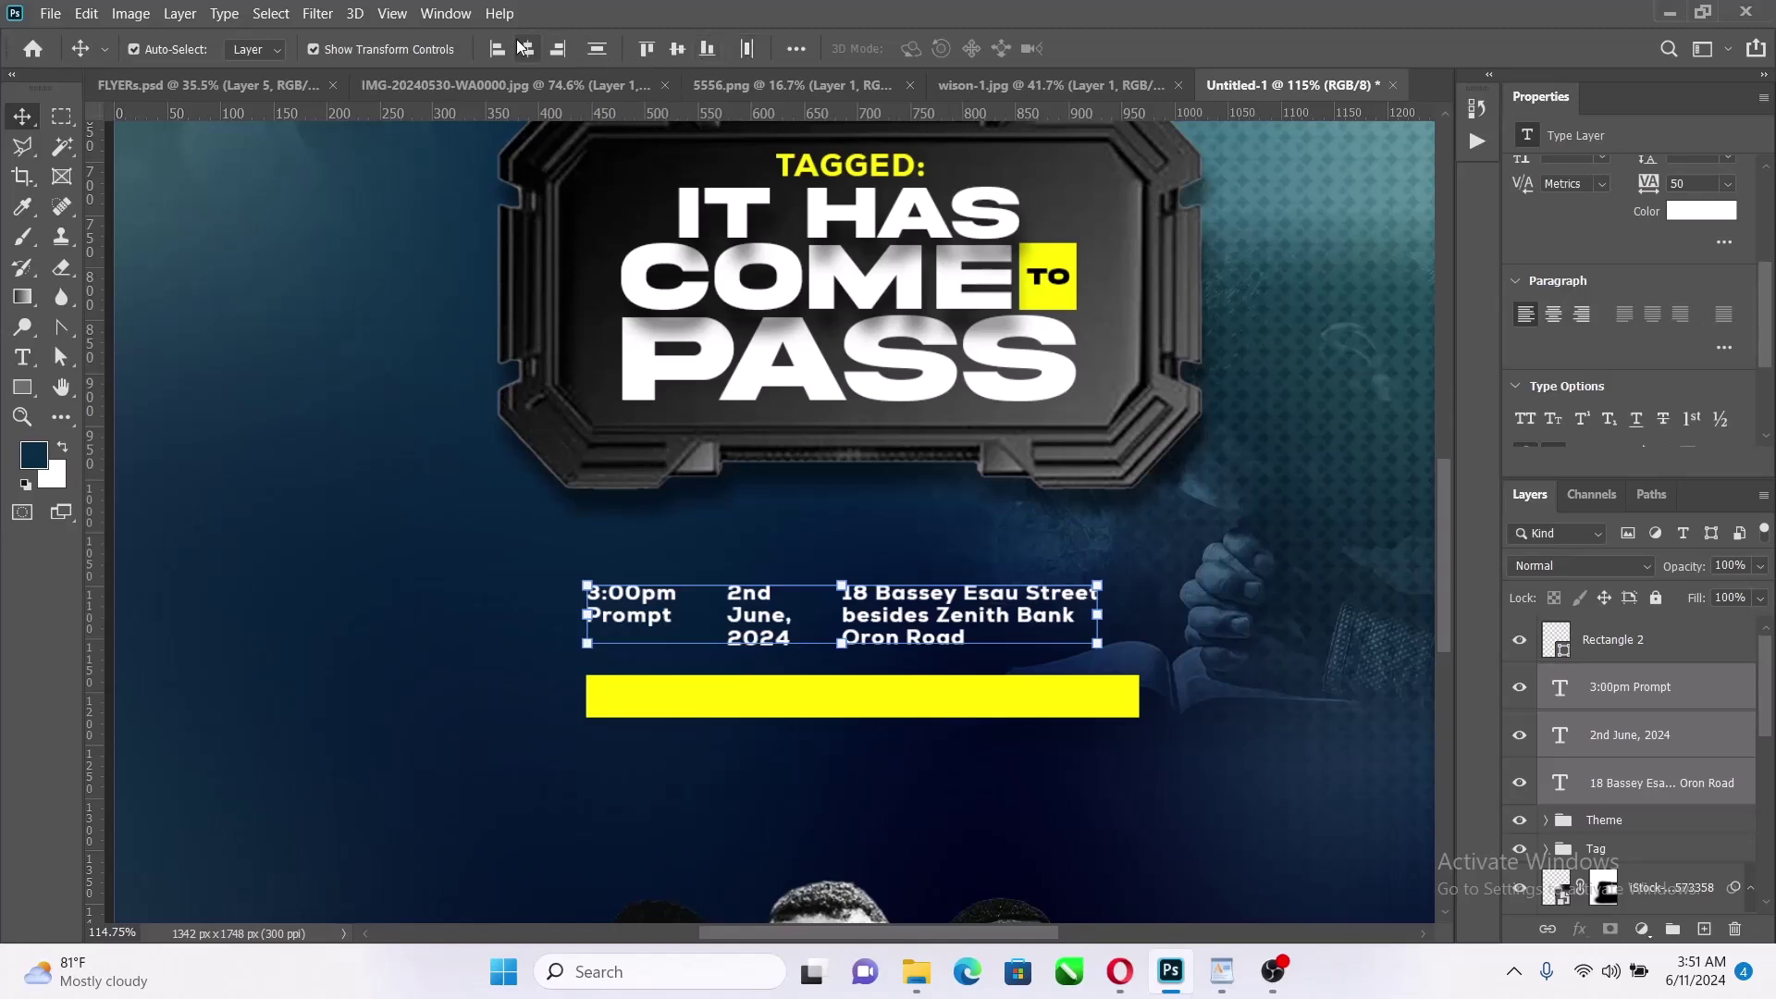
# Nudge the yellow bar up slightly beneath the details
pyautogui.click(1062, 781)
pyautogui.moveTo(983, 699); pyautogui.dragTo(982, 694)
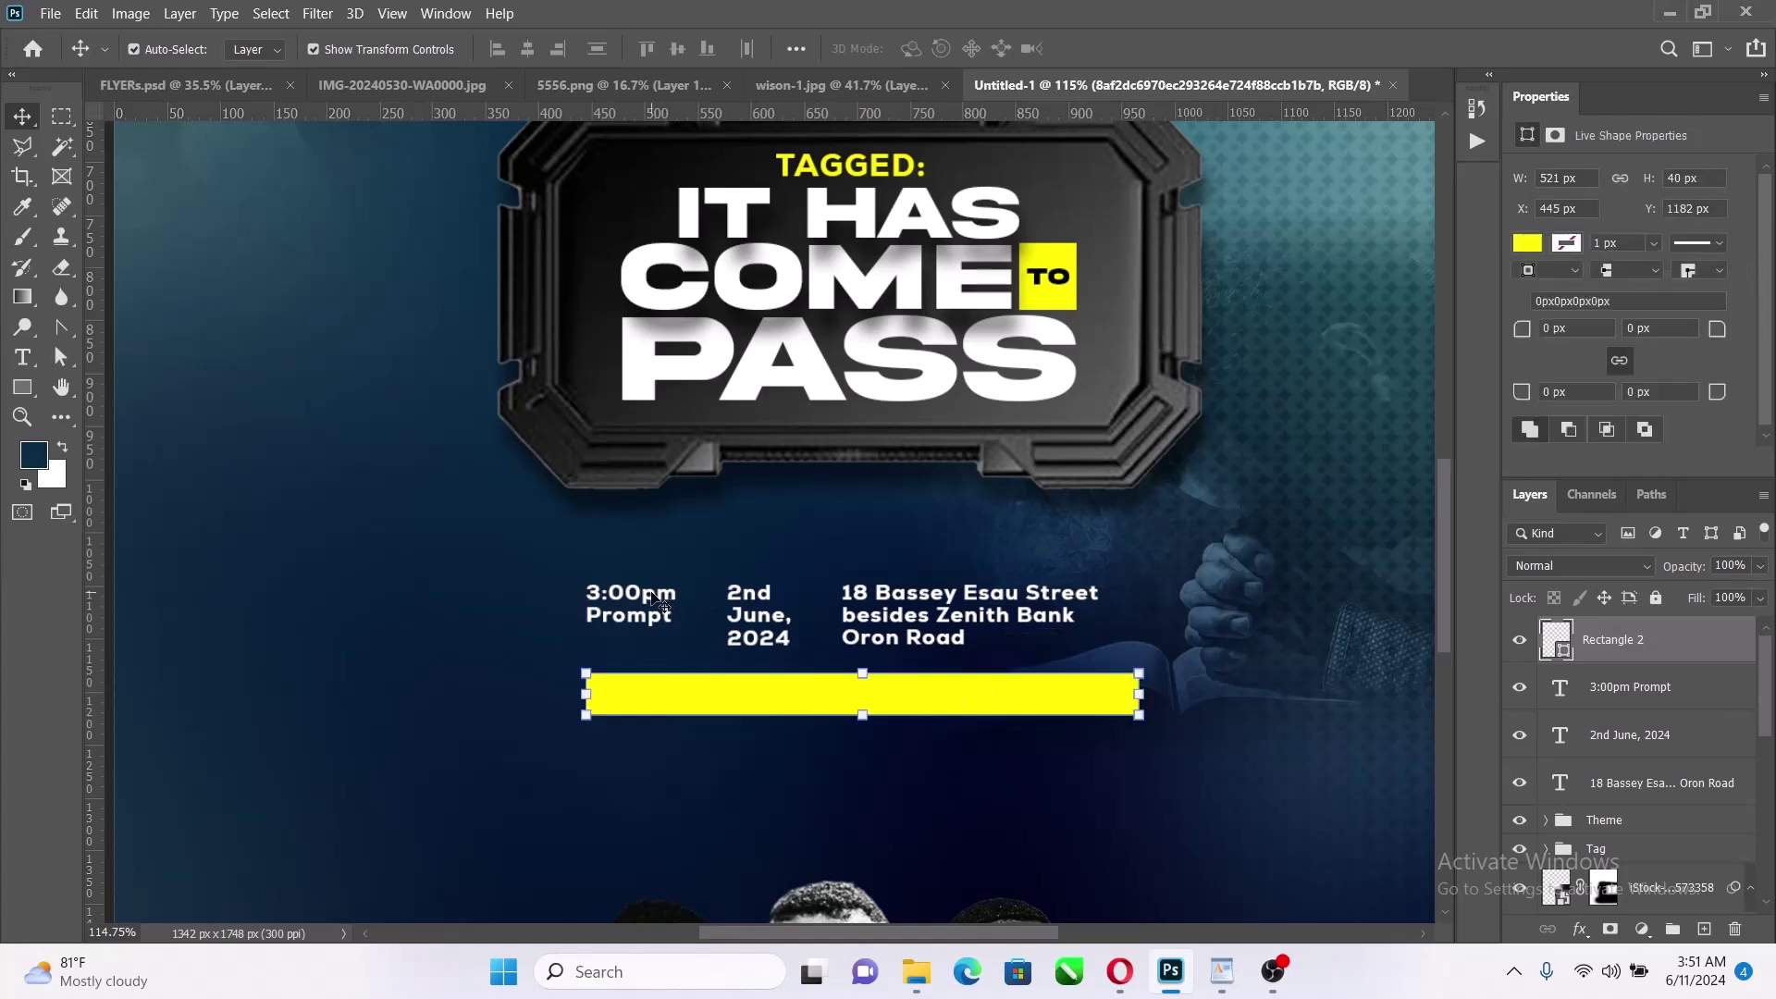
pyautogui.keyDown('shift'); pyautogui.click(640, 624); pyautogui.keyUp('shift')
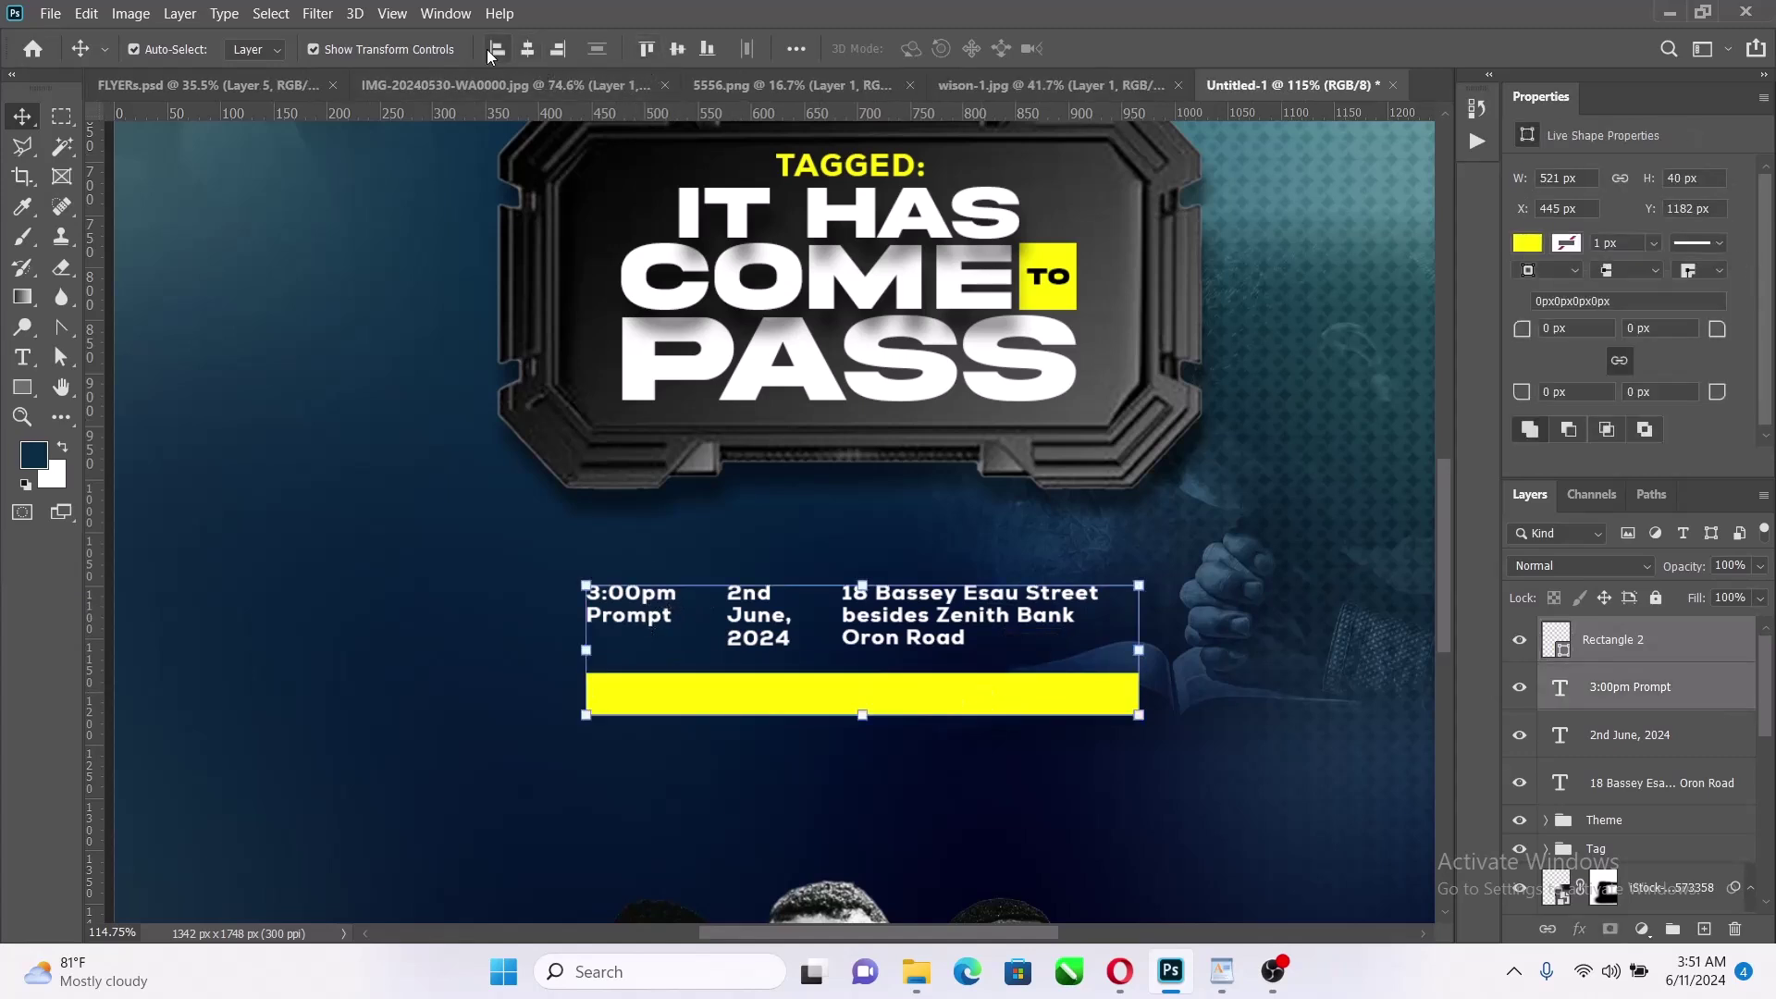
pyautogui.click(499, 566)
pyautogui.click(1064, 703)
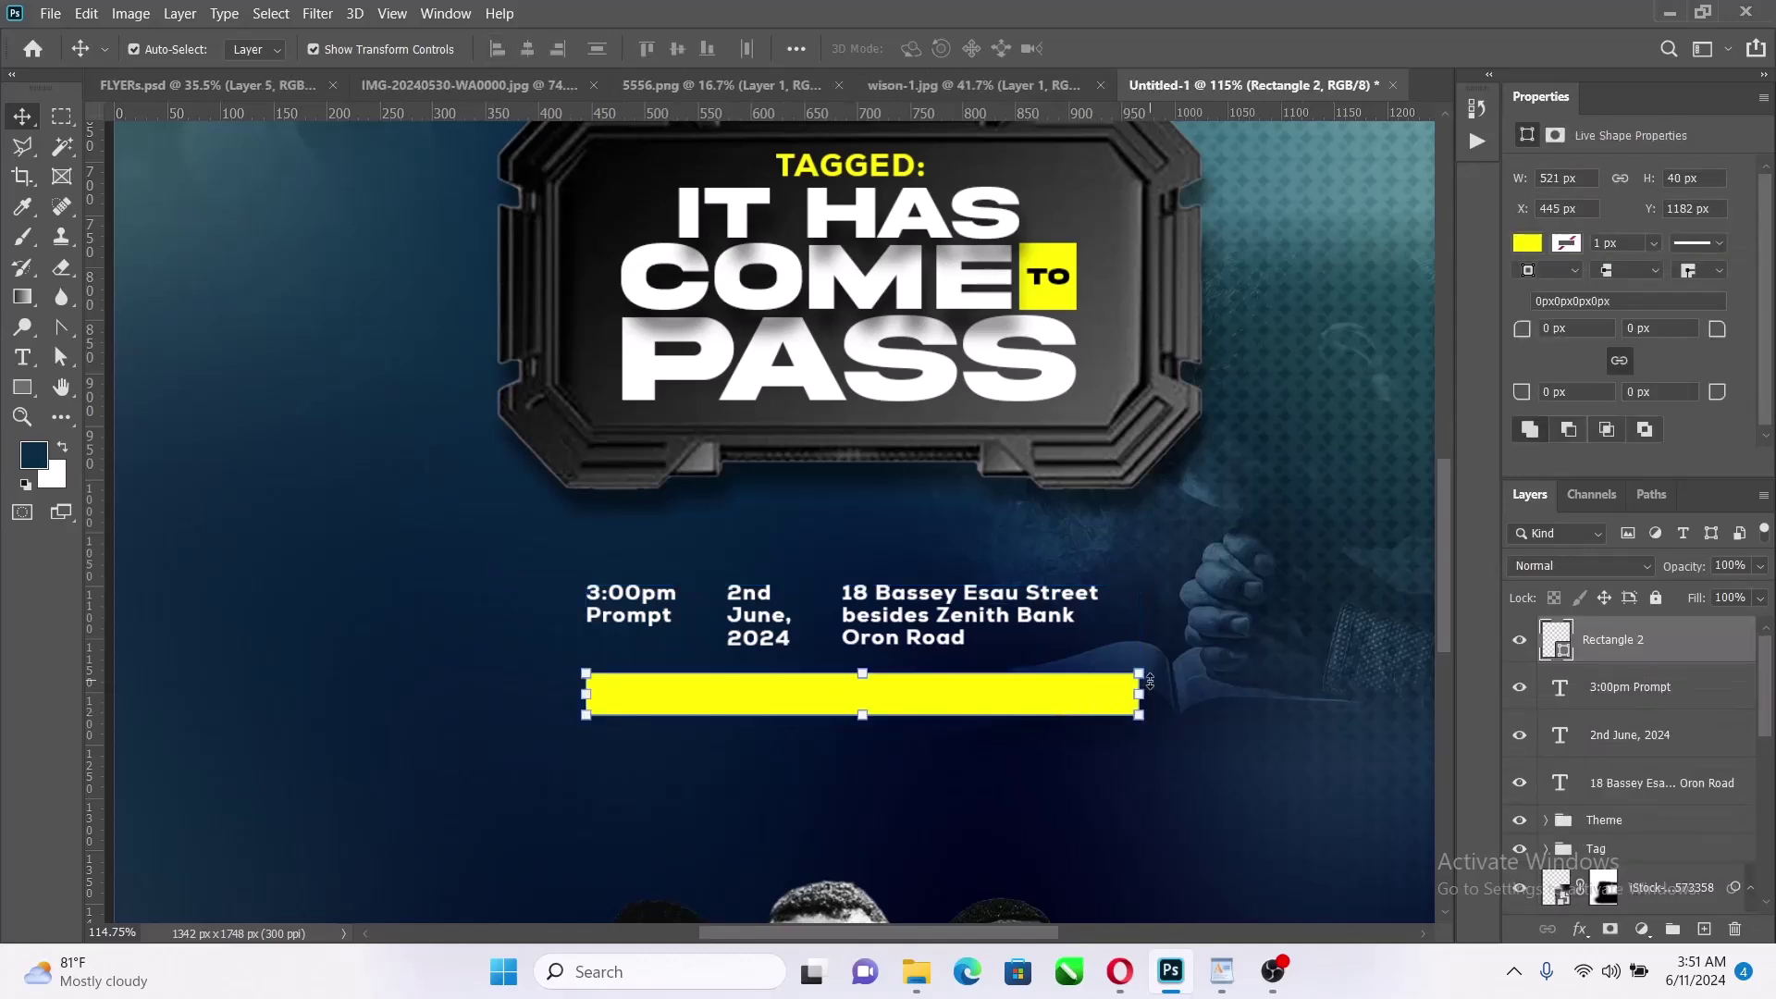
pyautogui.click(22, 357)
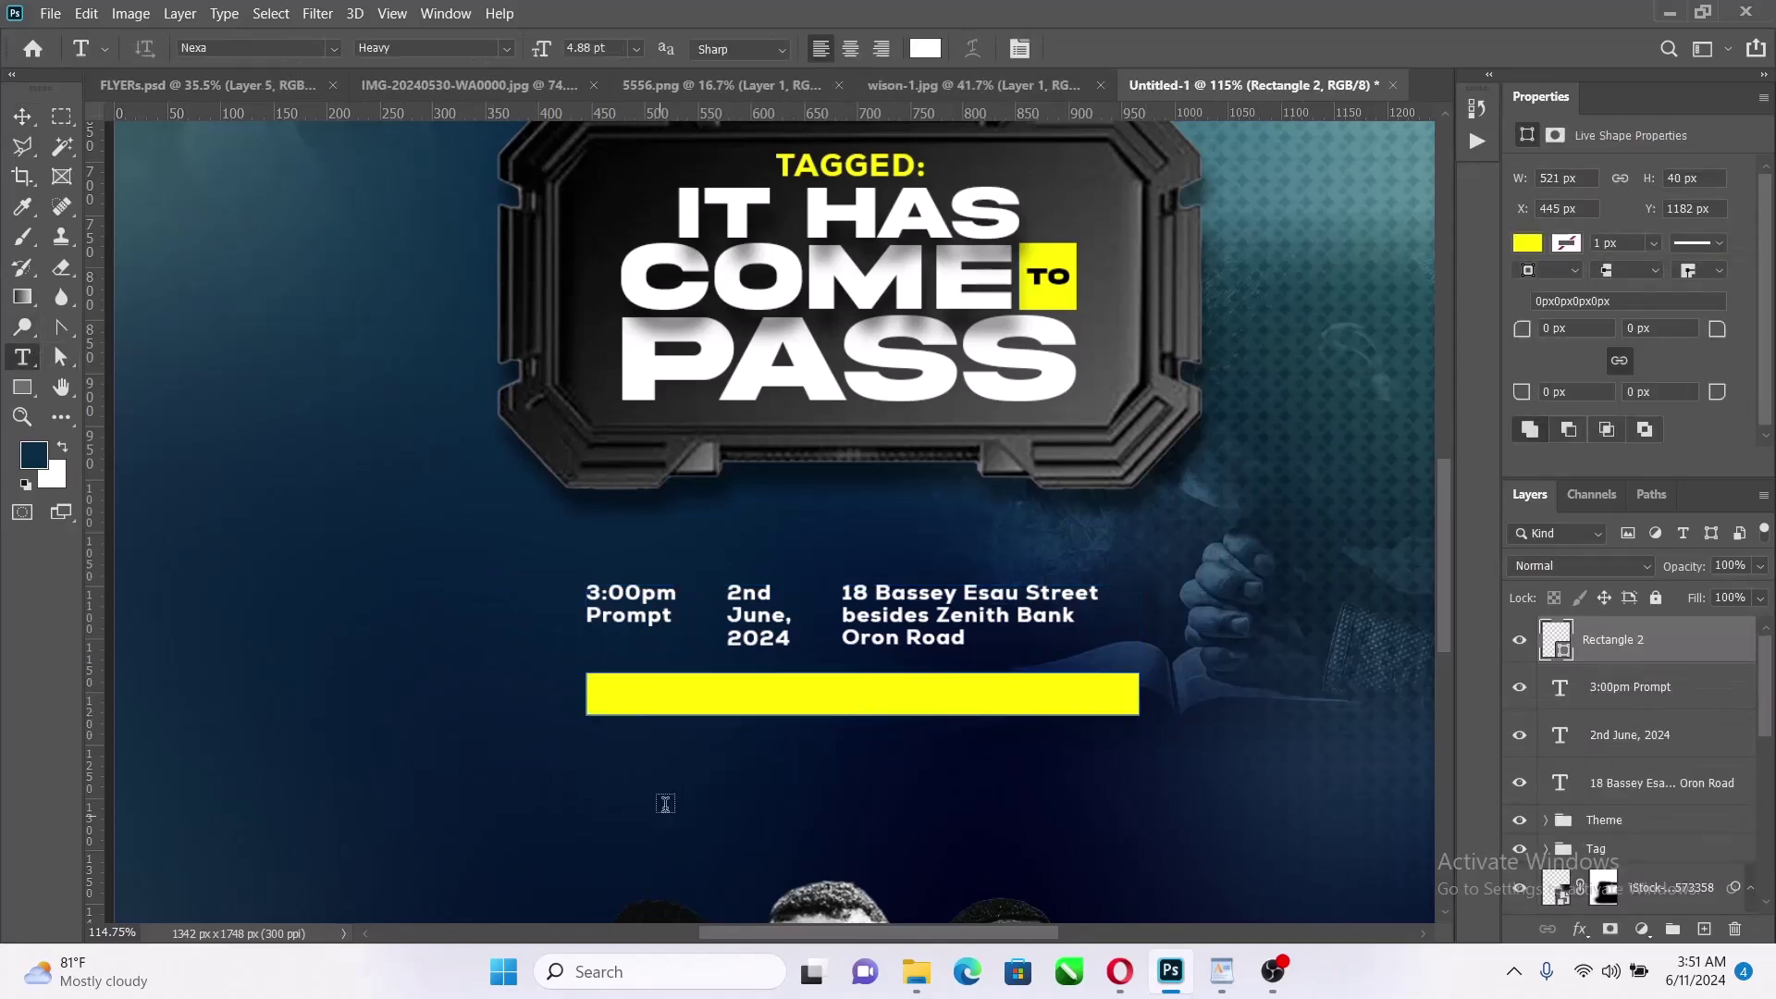
# Paste 'Special Features: Birthday Celebration/ Charity Service' as a new text line
pyautogui.click(671, 791)
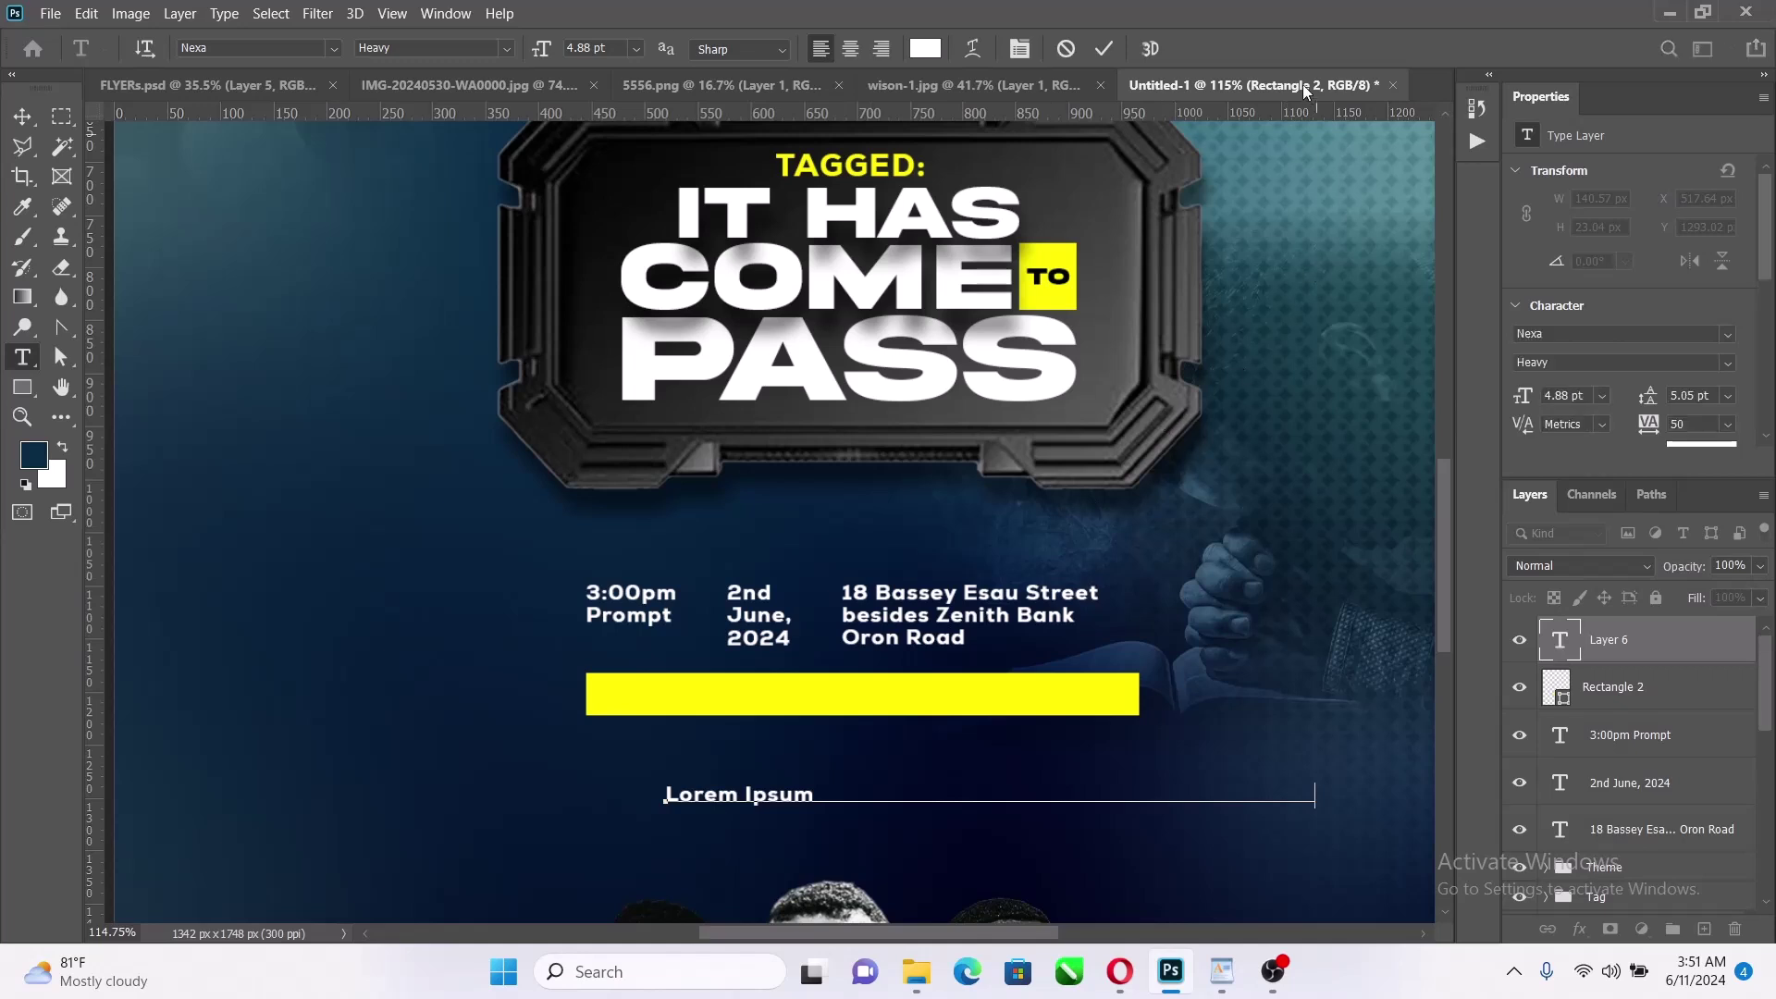
pyautogui.hotkey('ctrl', 'v')
pyautogui.click(1107, 49)
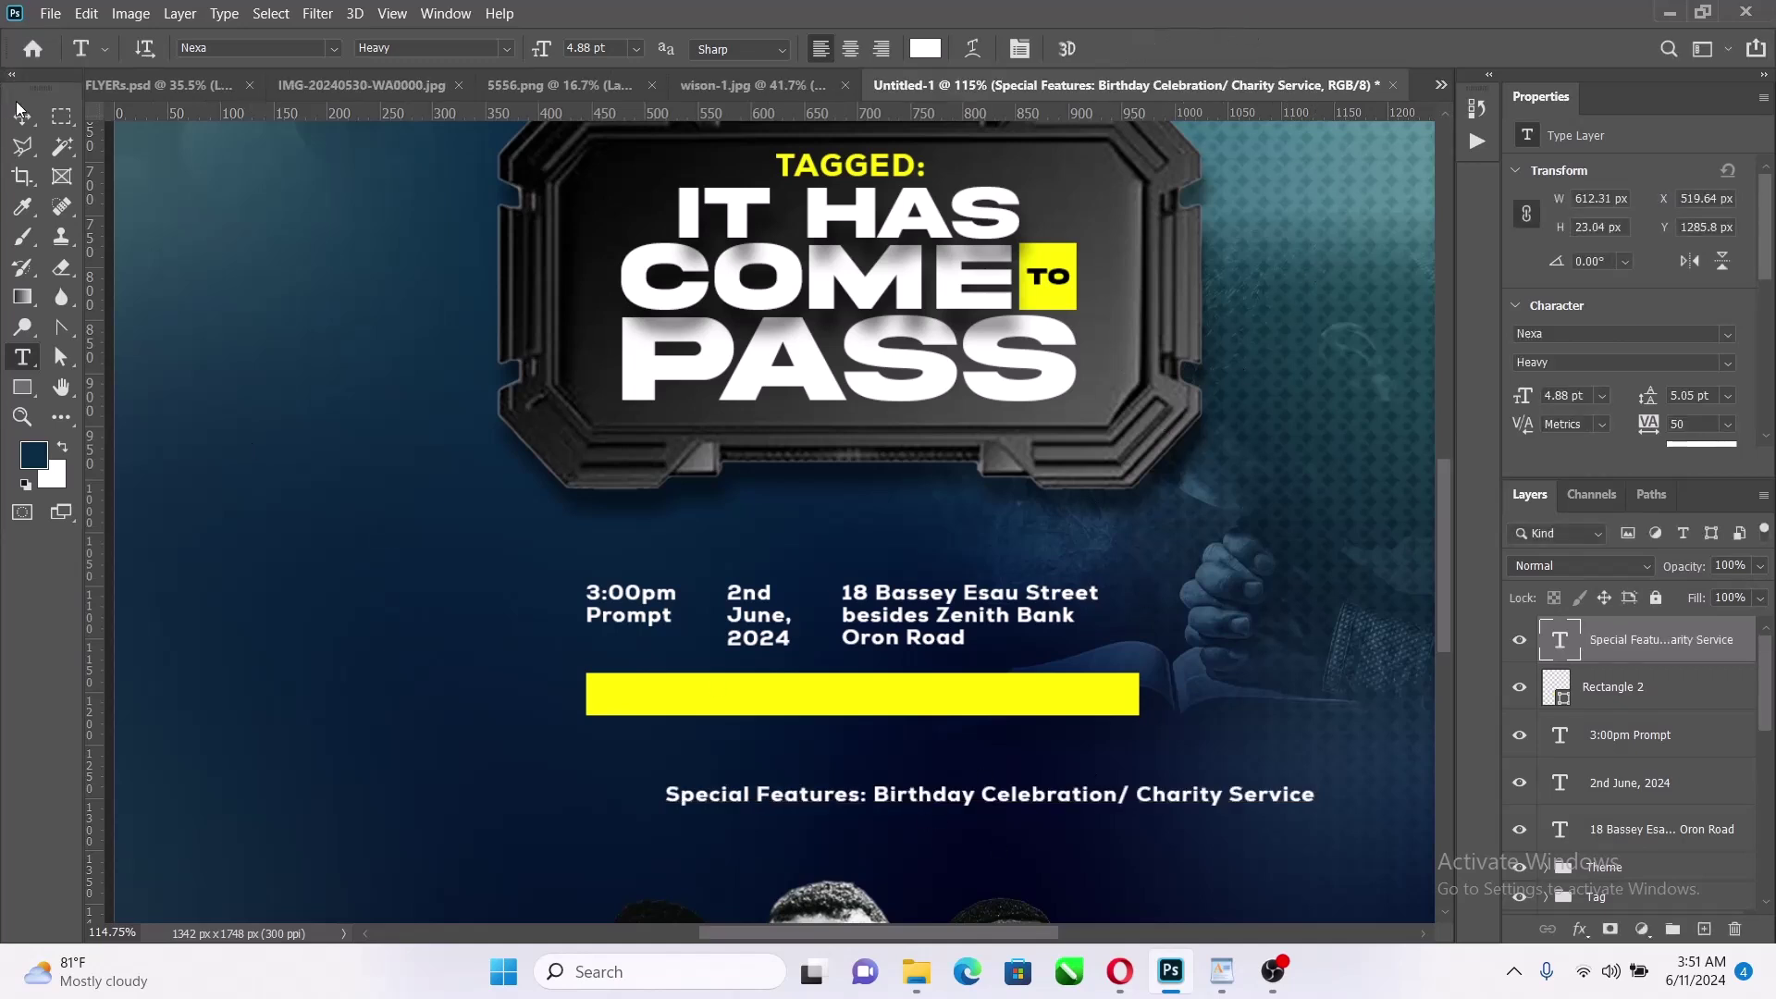
pyautogui.press('v')
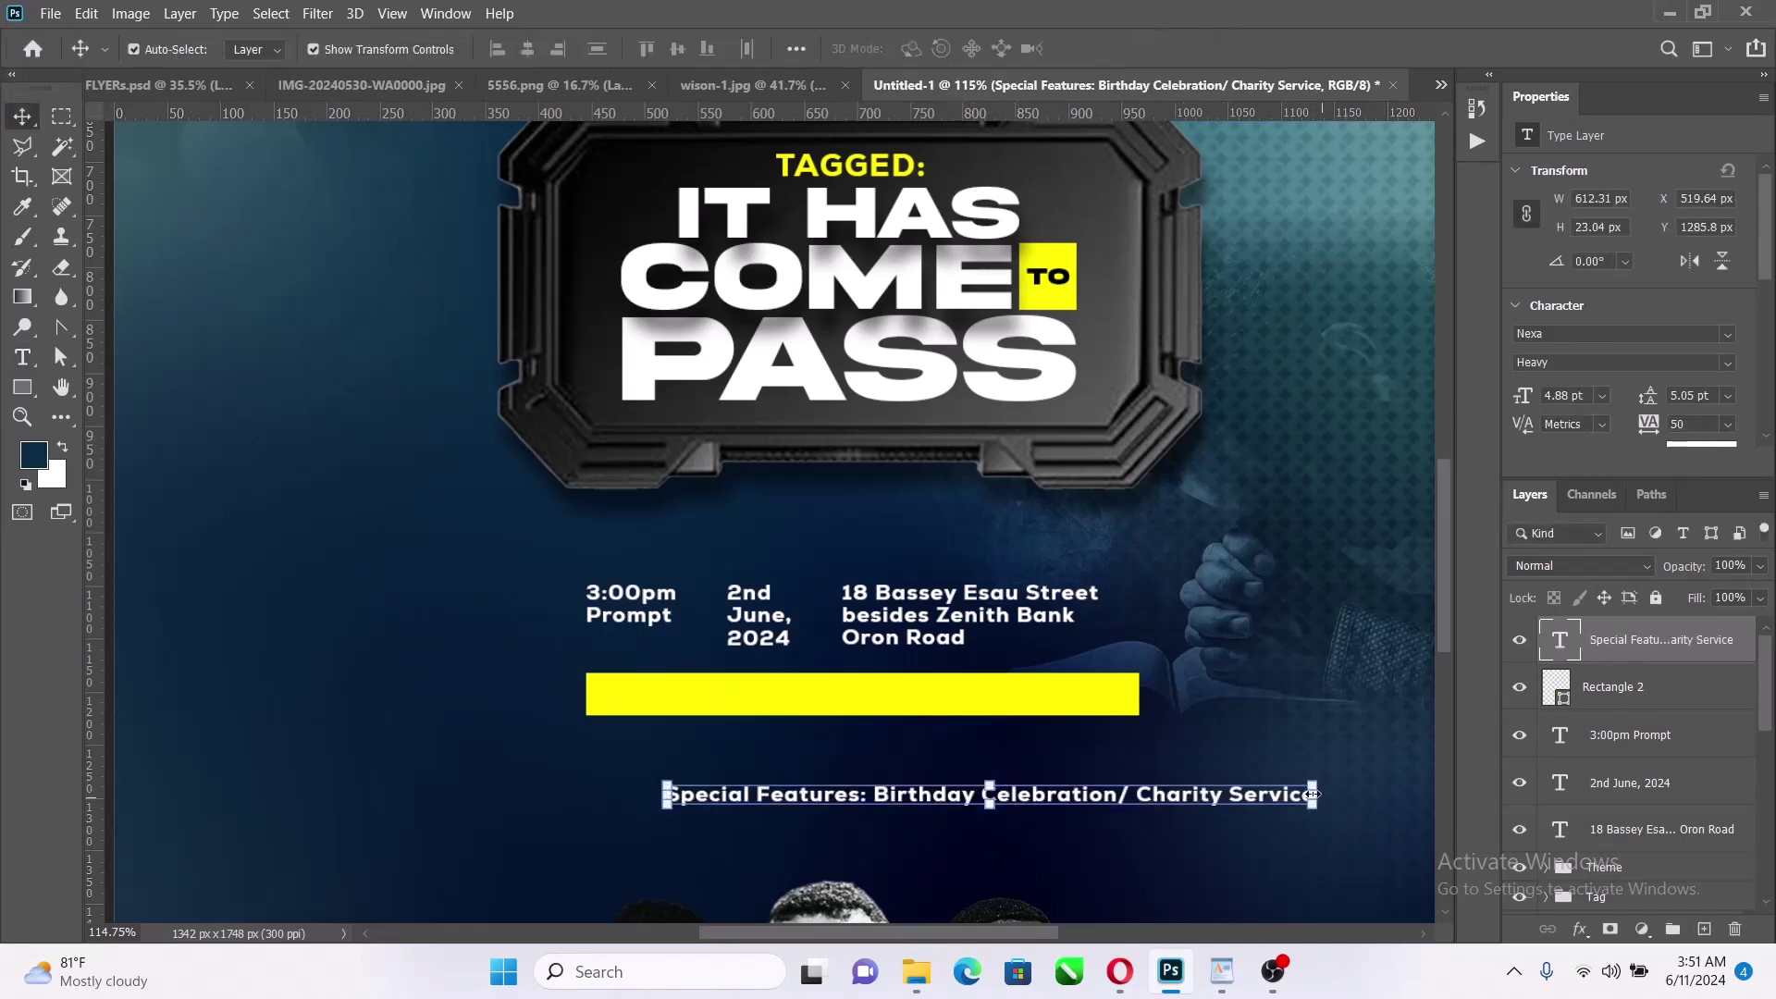
# Shrink the Special Features text to fit onto the yellow bar
pyautogui.moveTo(1315, 797); pyautogui.dragTo(1046, 699)
pyautogui.click(1145, 49)
pyautogui.scroll(5, 852, 731)
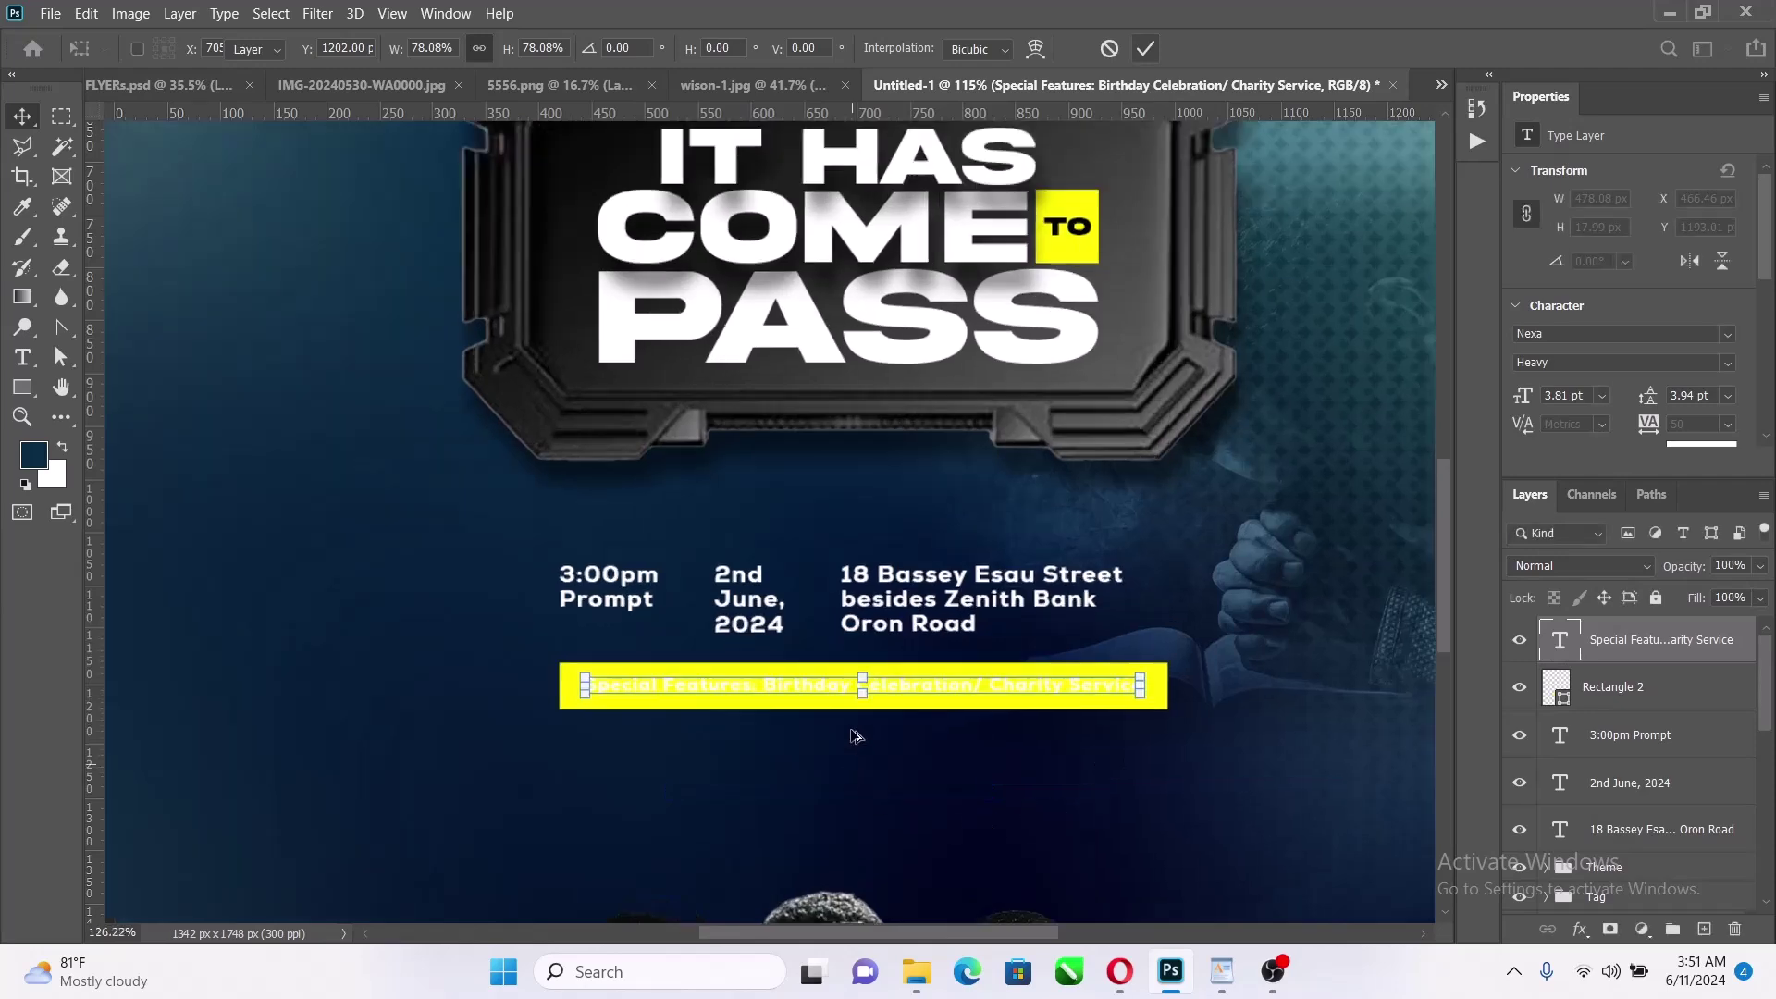
pyautogui.click(937, 616)
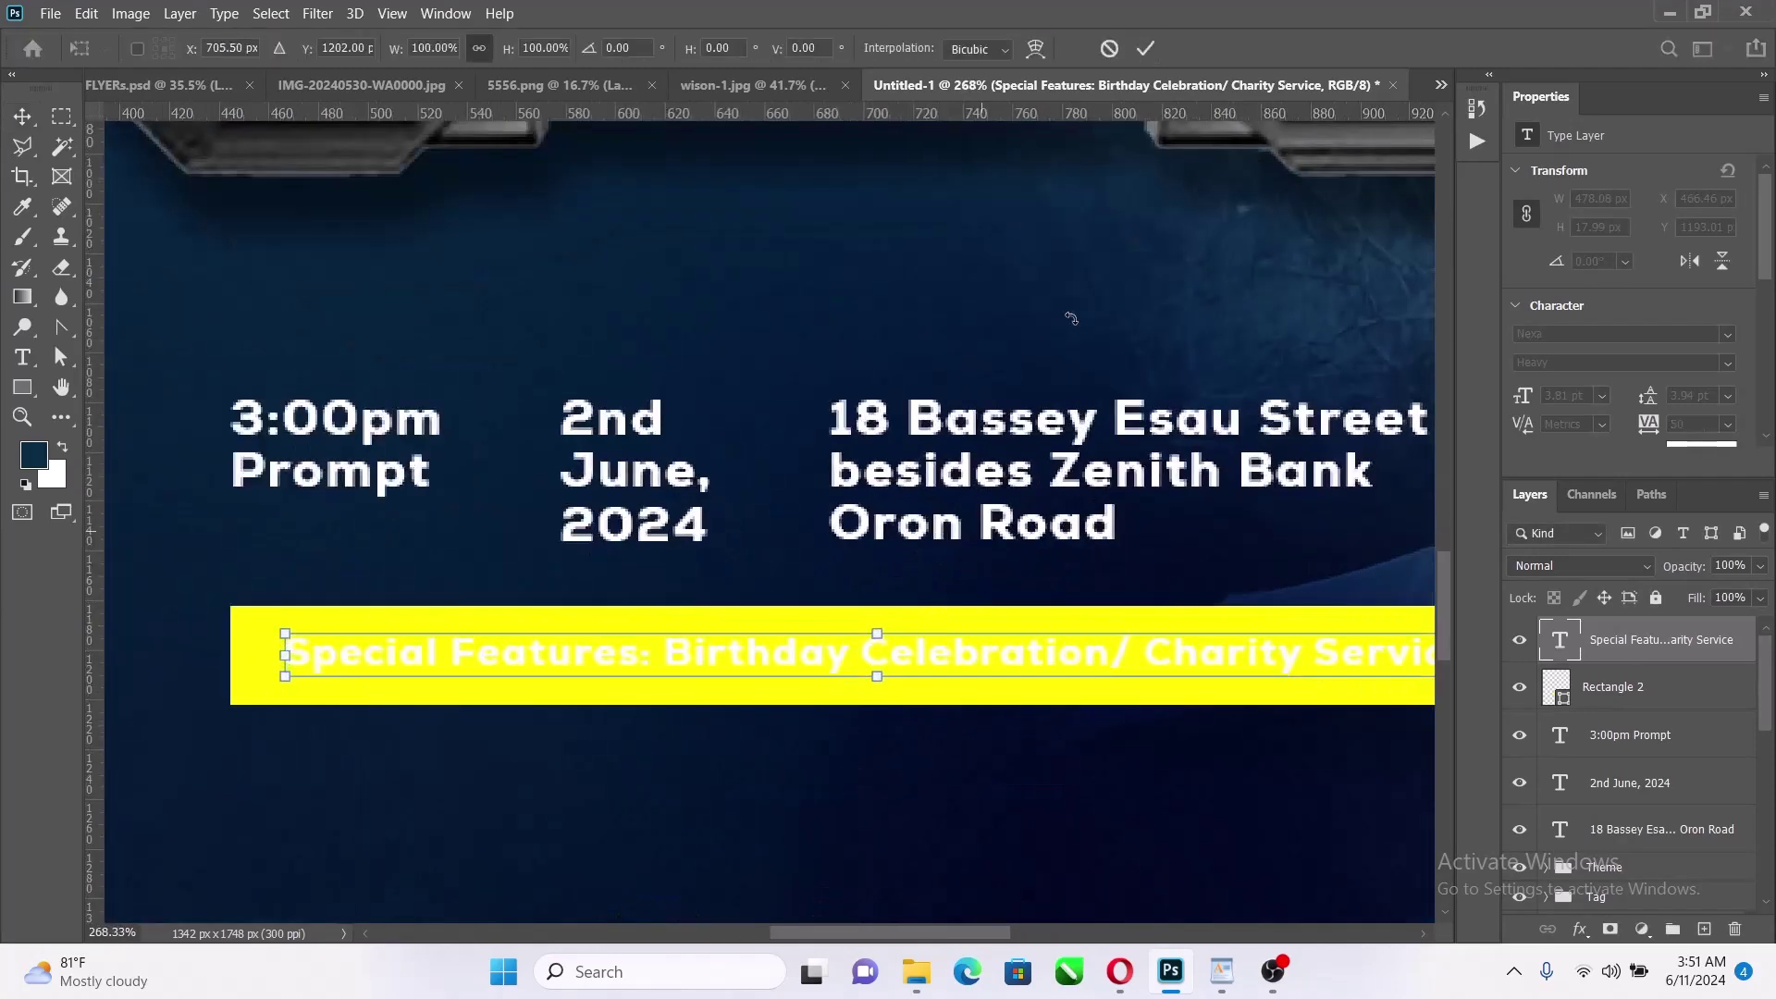
pyautogui.click(1147, 50)
# Resize the yellow bar slightly wider and about 31 px tall
pyautogui.hscroll(5, 1052, 828)
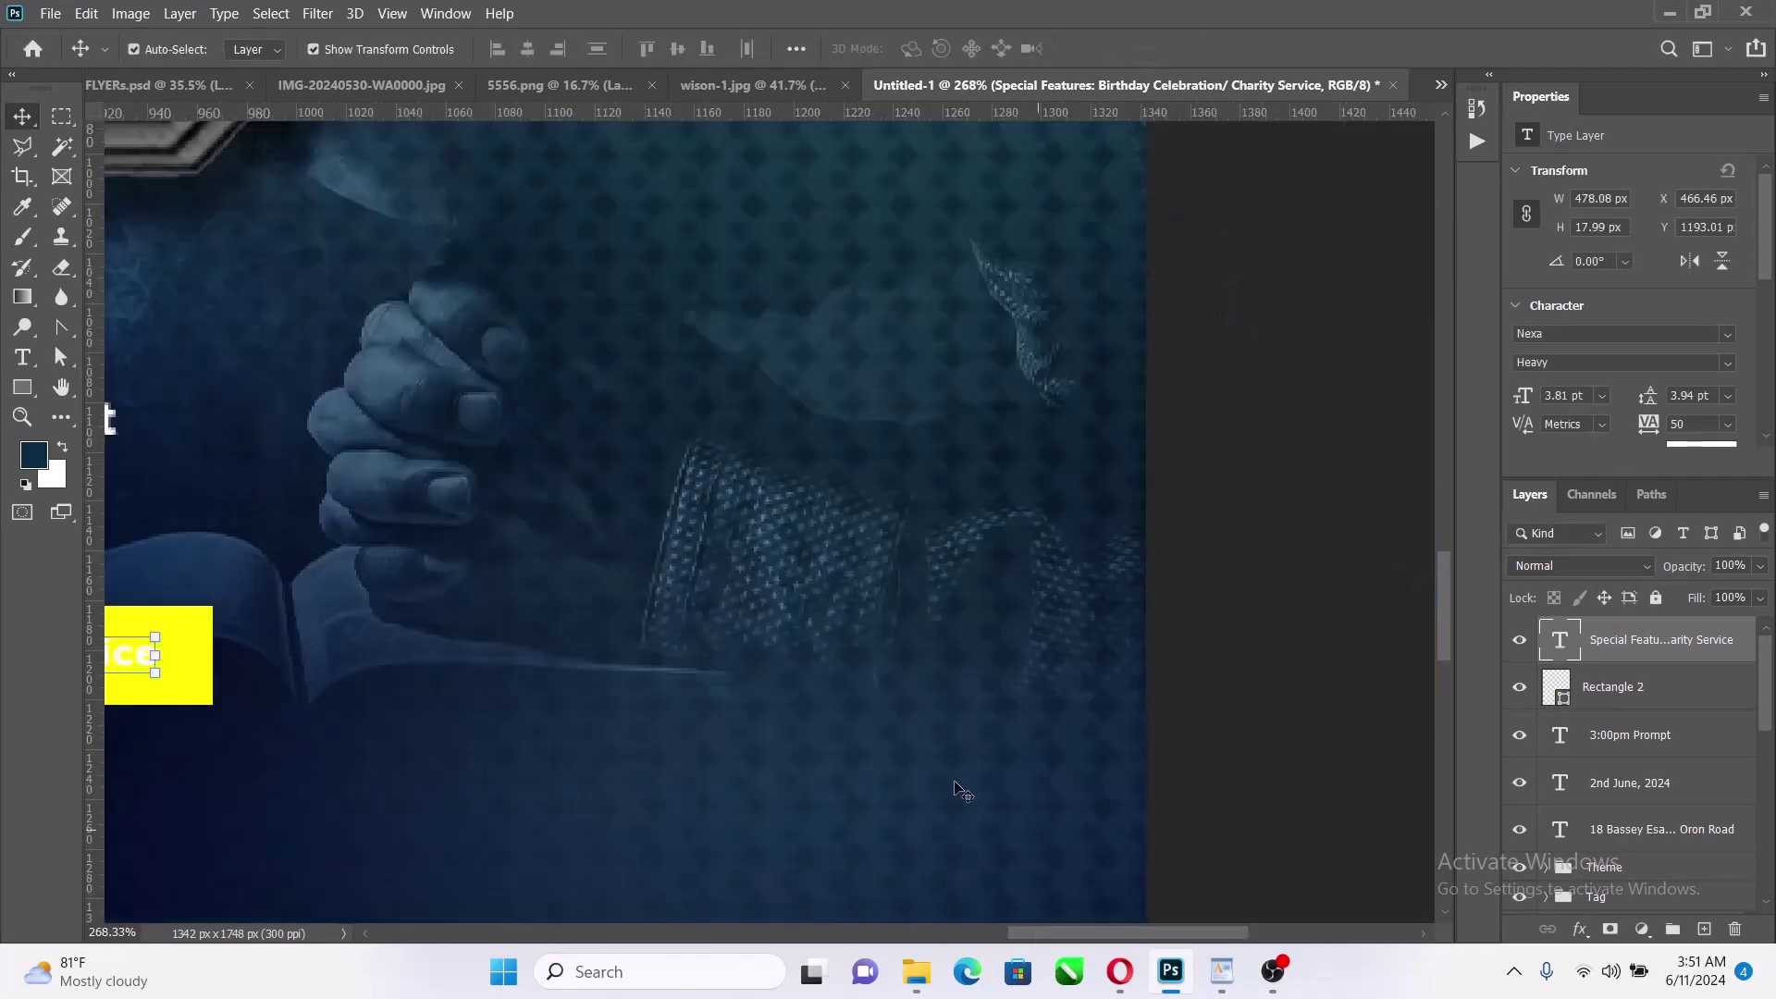
pyautogui.scroll(-4, 806, 620)
pyautogui.scroll(-4, 140, 676)
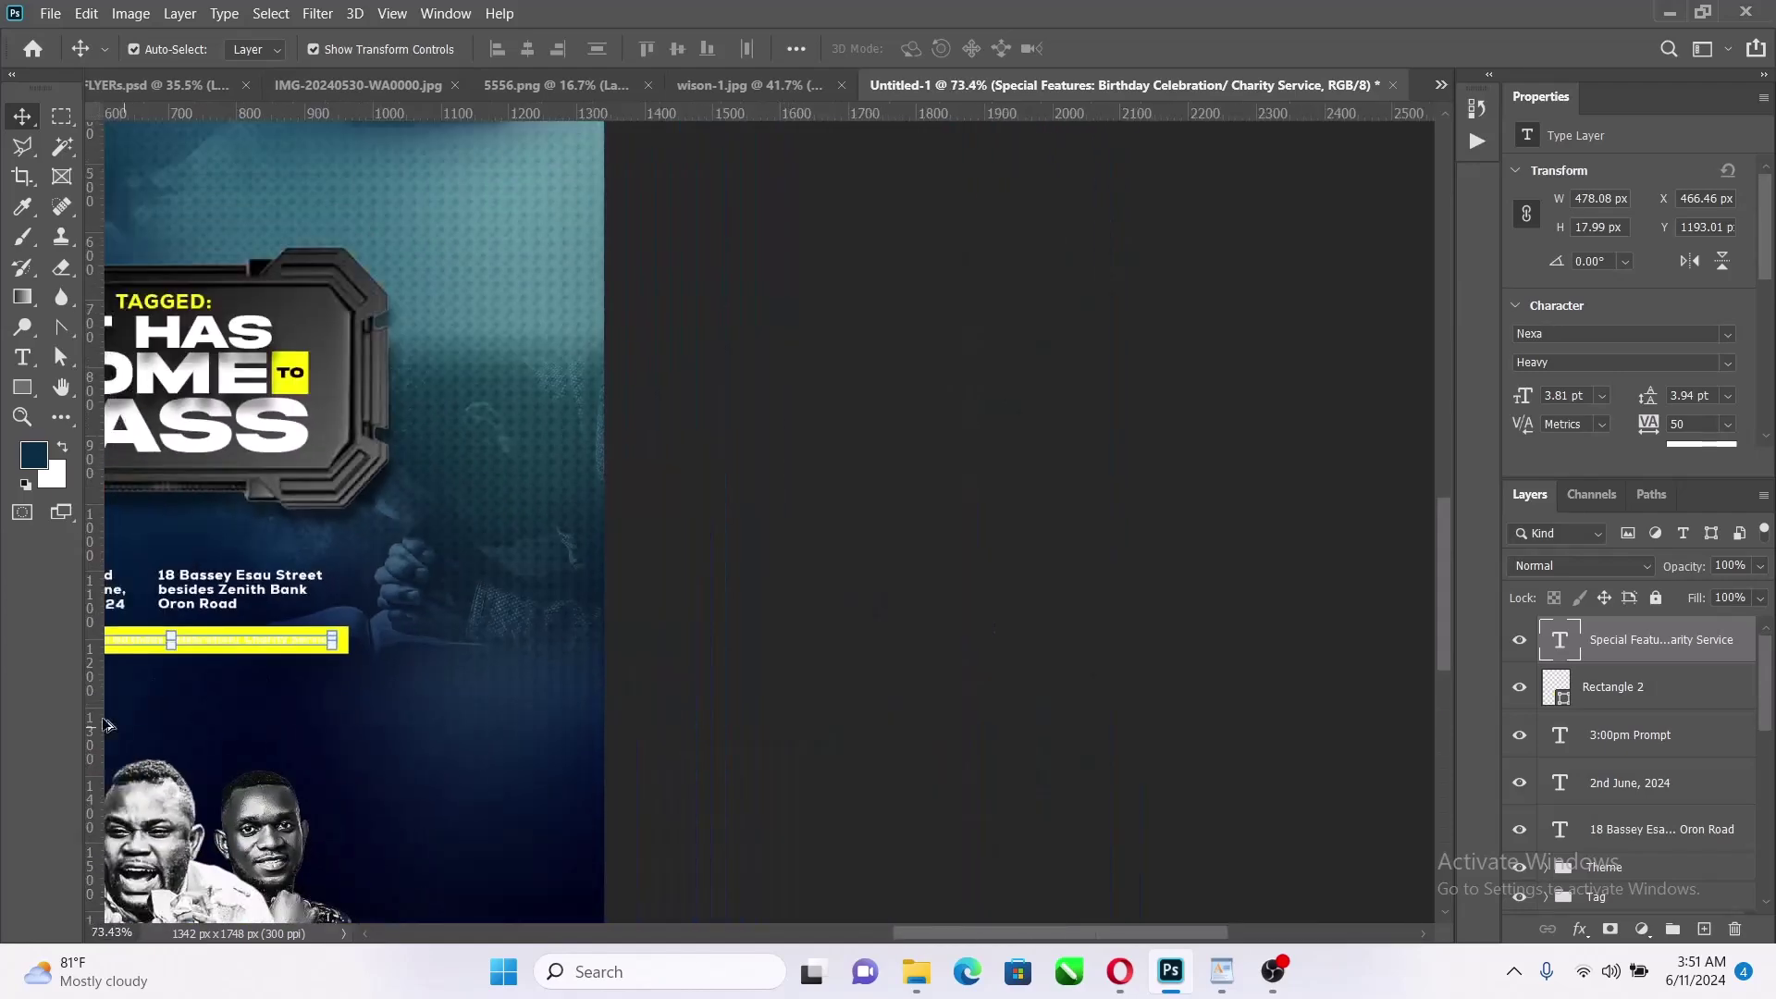
pyautogui.moveTo(425, 654); pyautogui.dragTo(1015, 666)
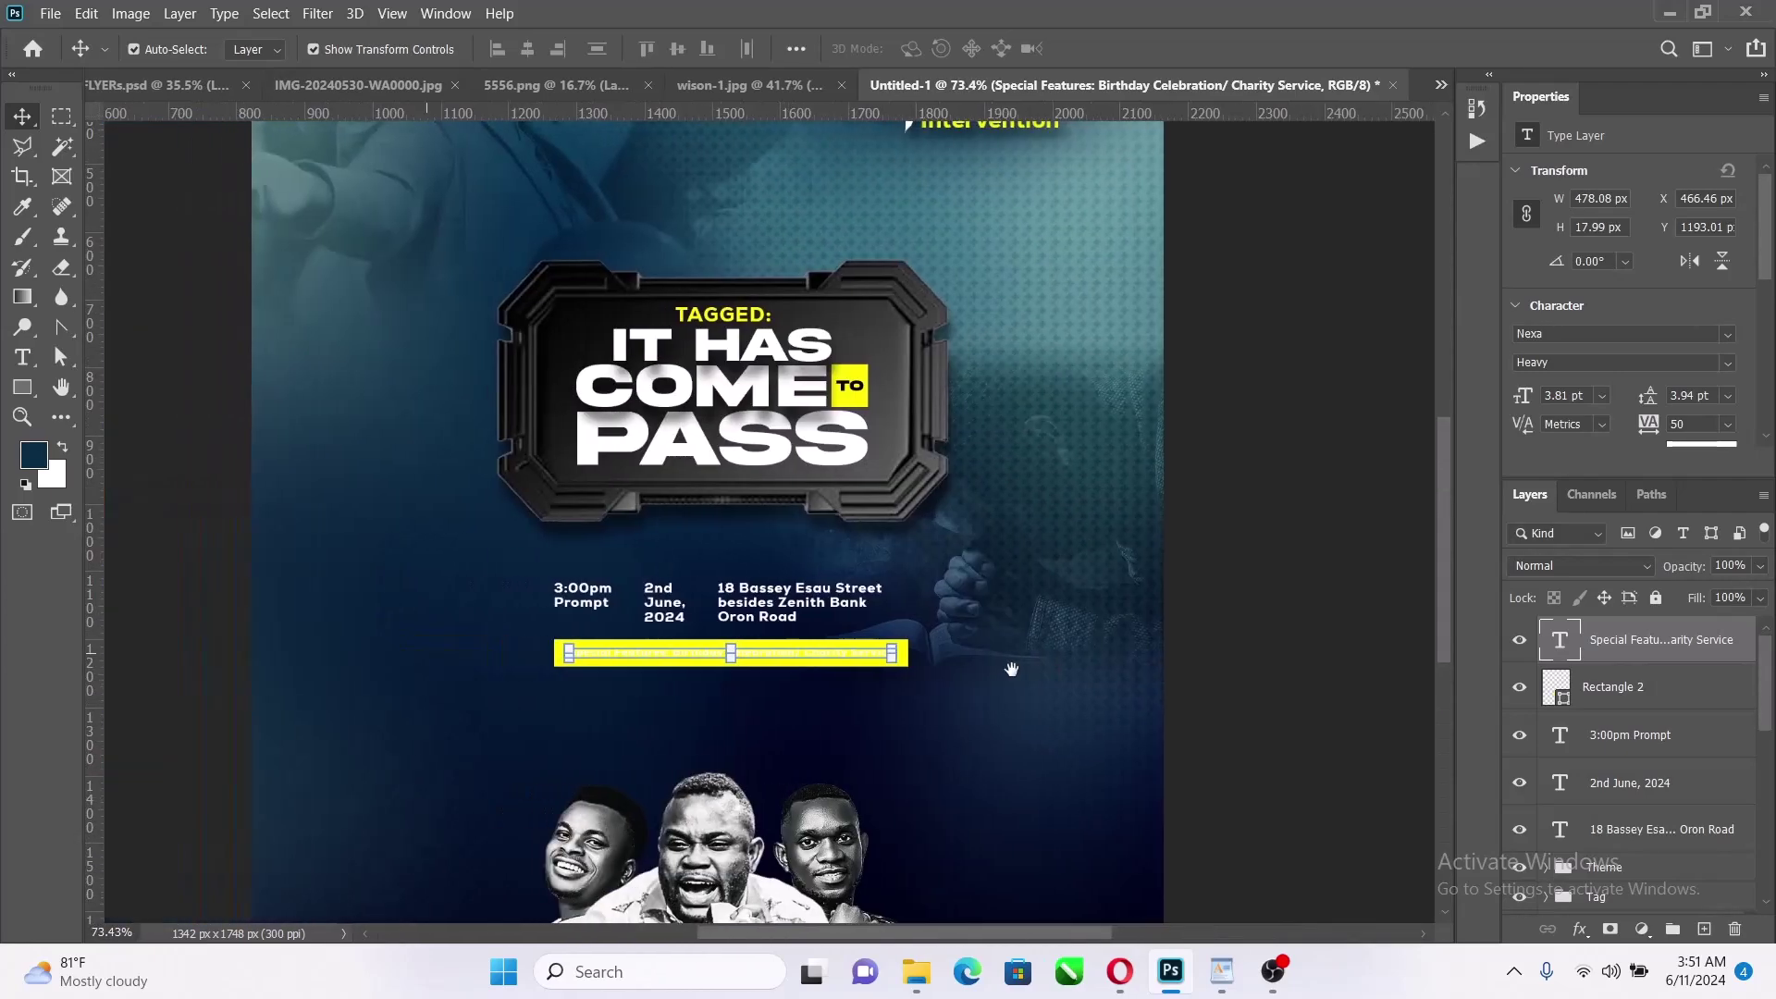
pyautogui.scroll(6, 867, 689)
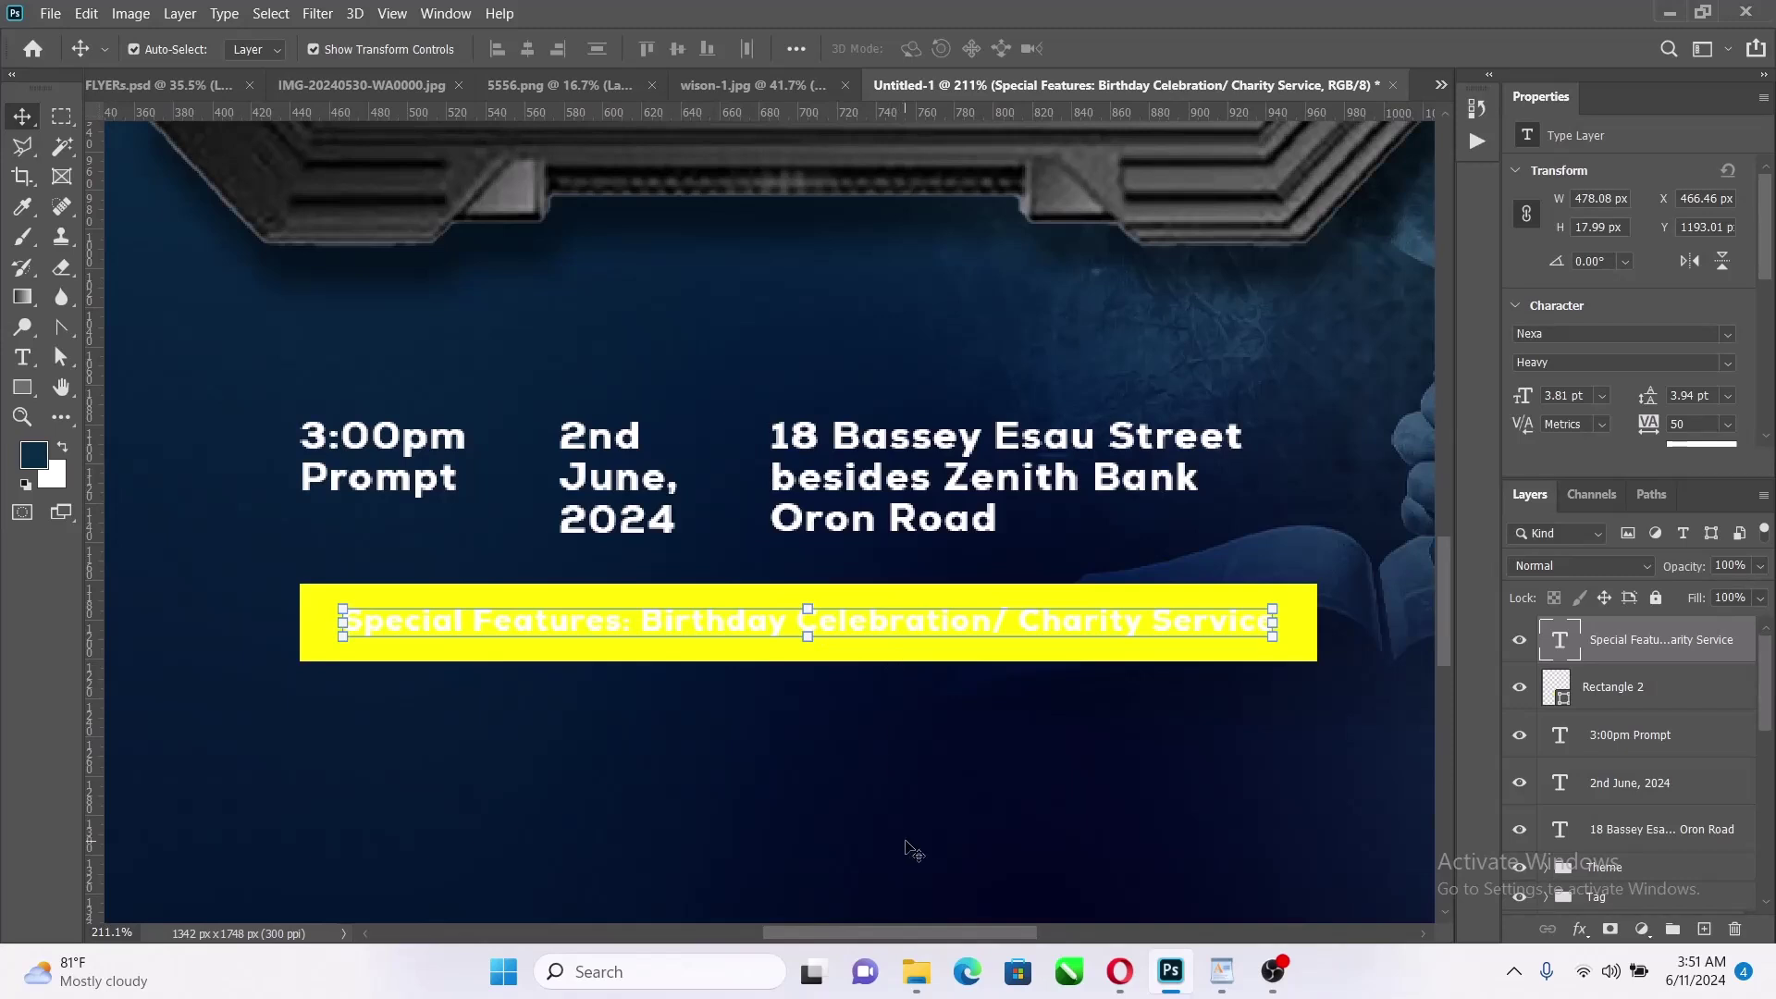
pyautogui.click(911, 847)
pyautogui.click(959, 657)
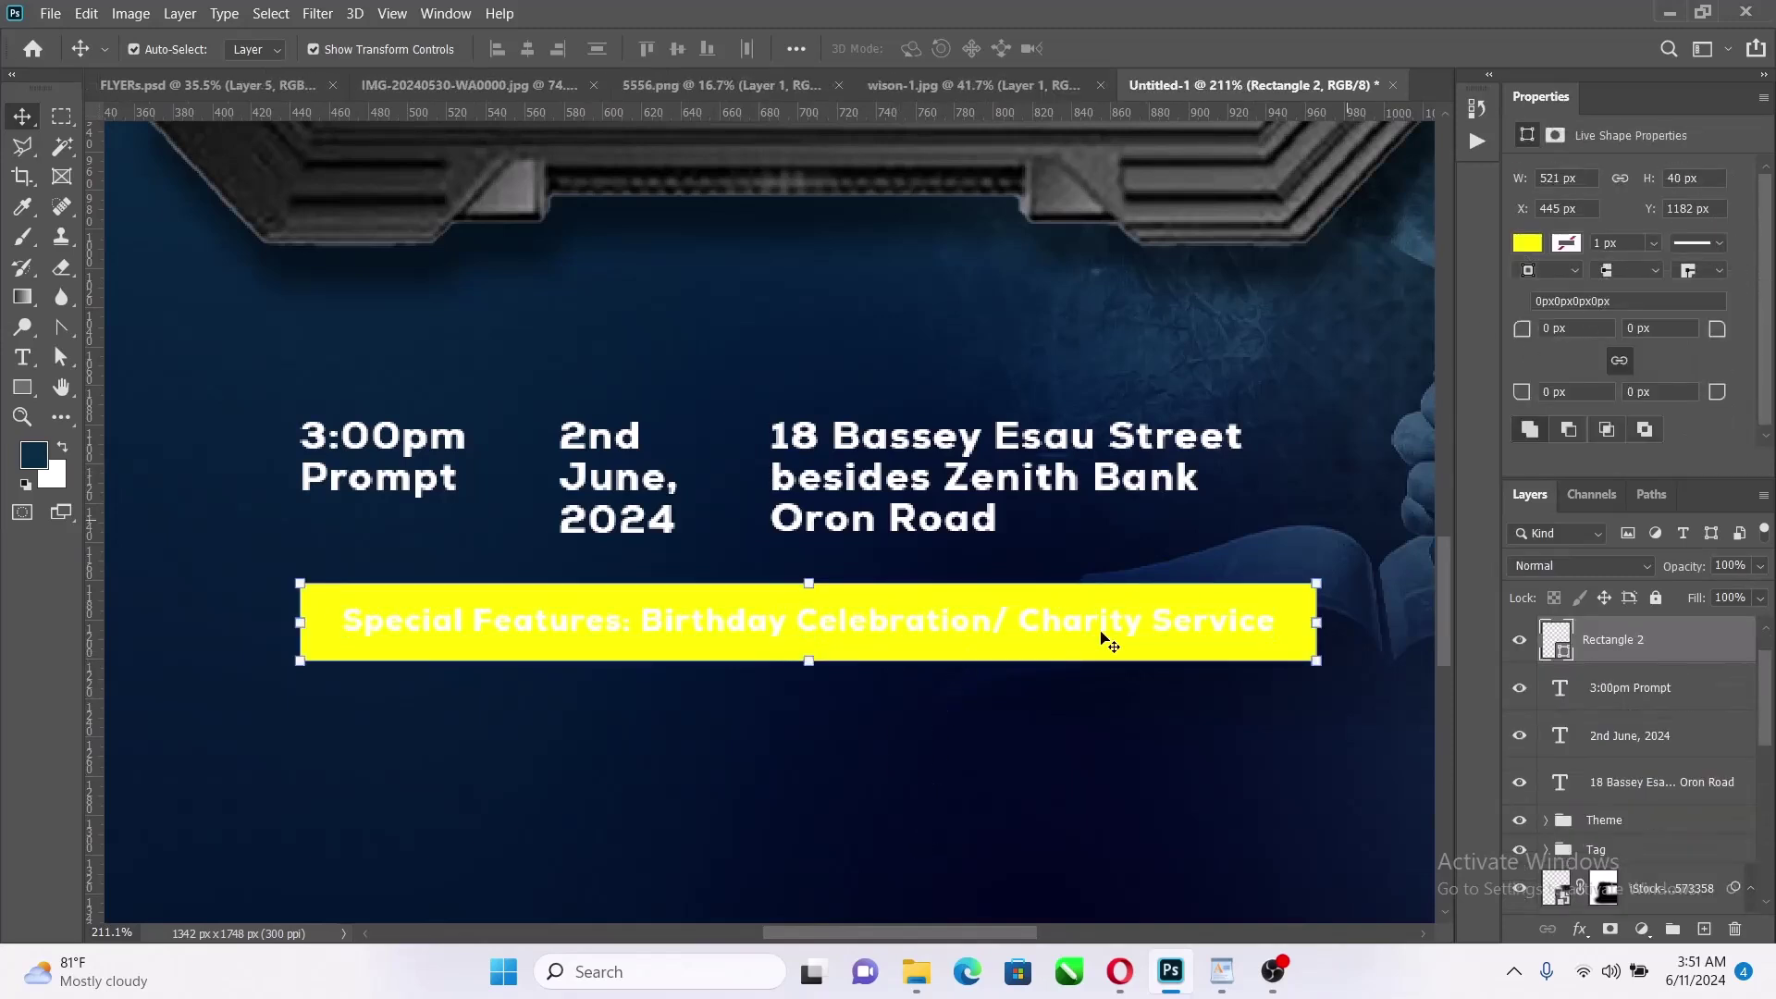
pyautogui.hotkey('ctrl', 't')
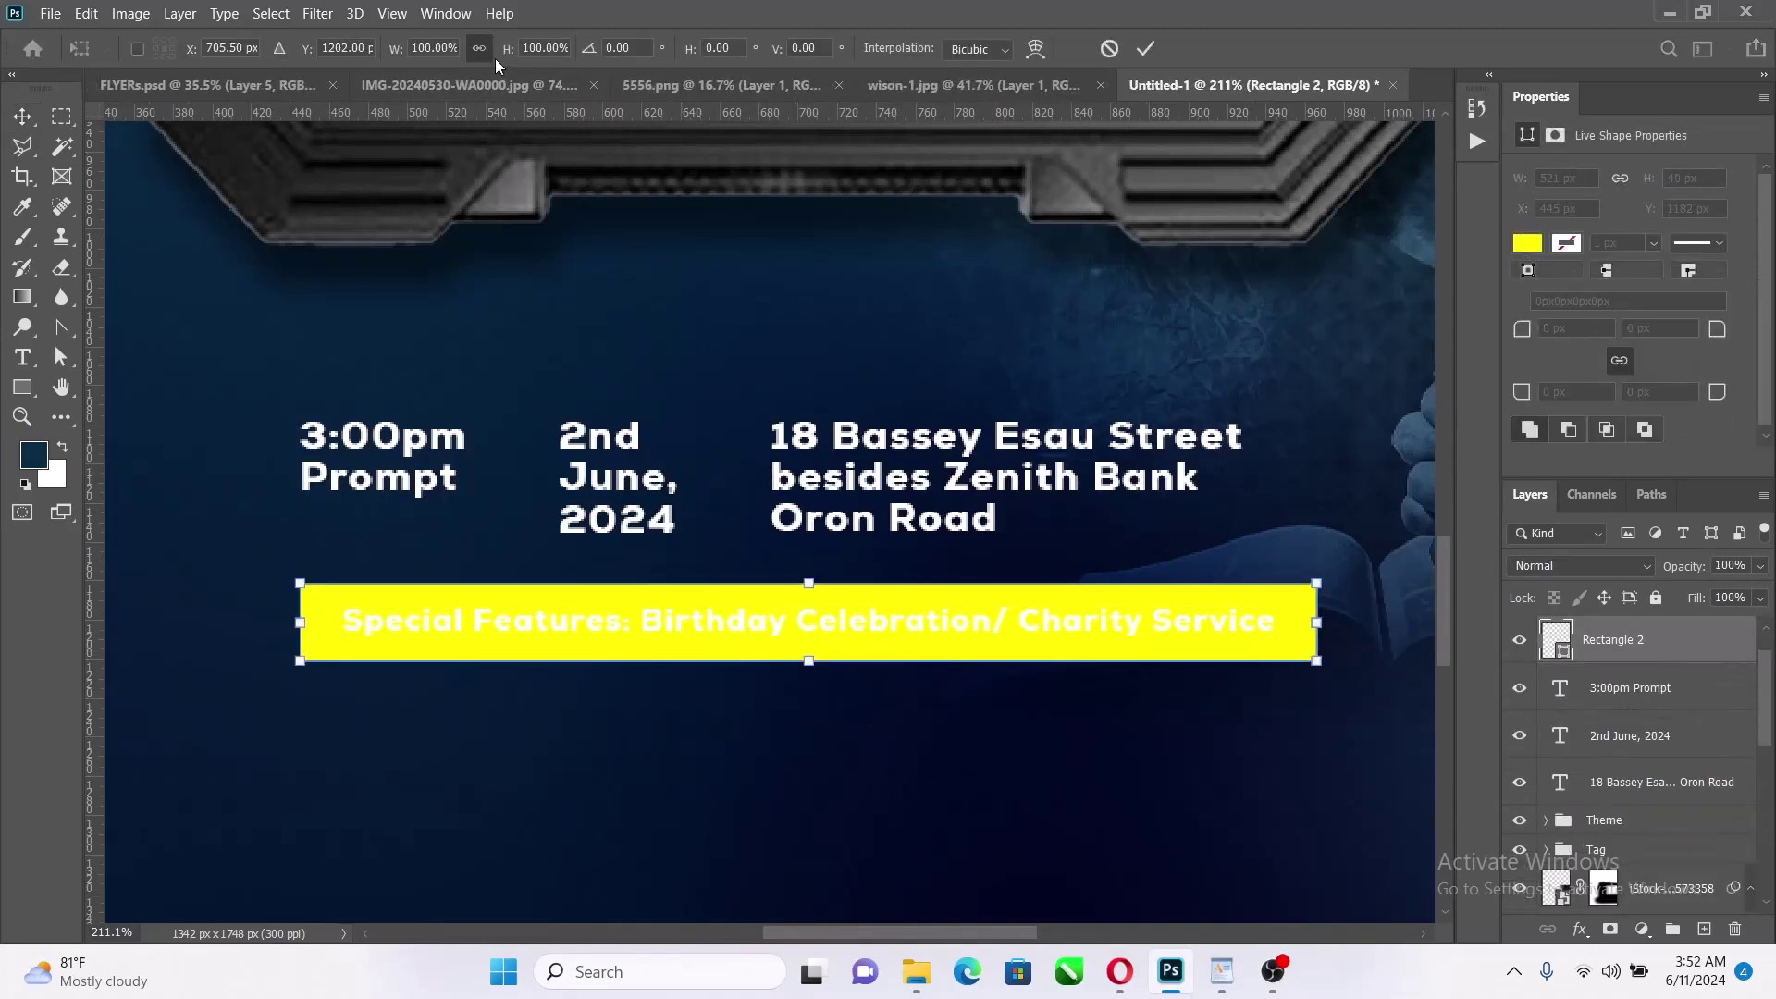
pyautogui.moveTo(817, 584)
pyautogui.mouseDown()
pyautogui.moveTo(840, 592)
pyautogui.moveTo(811, 575)
pyautogui.moveTo(812, 593)
pyautogui.mouseUp()
pyautogui.moveTo(810, 660); pyautogui.dragTo(826, 645)
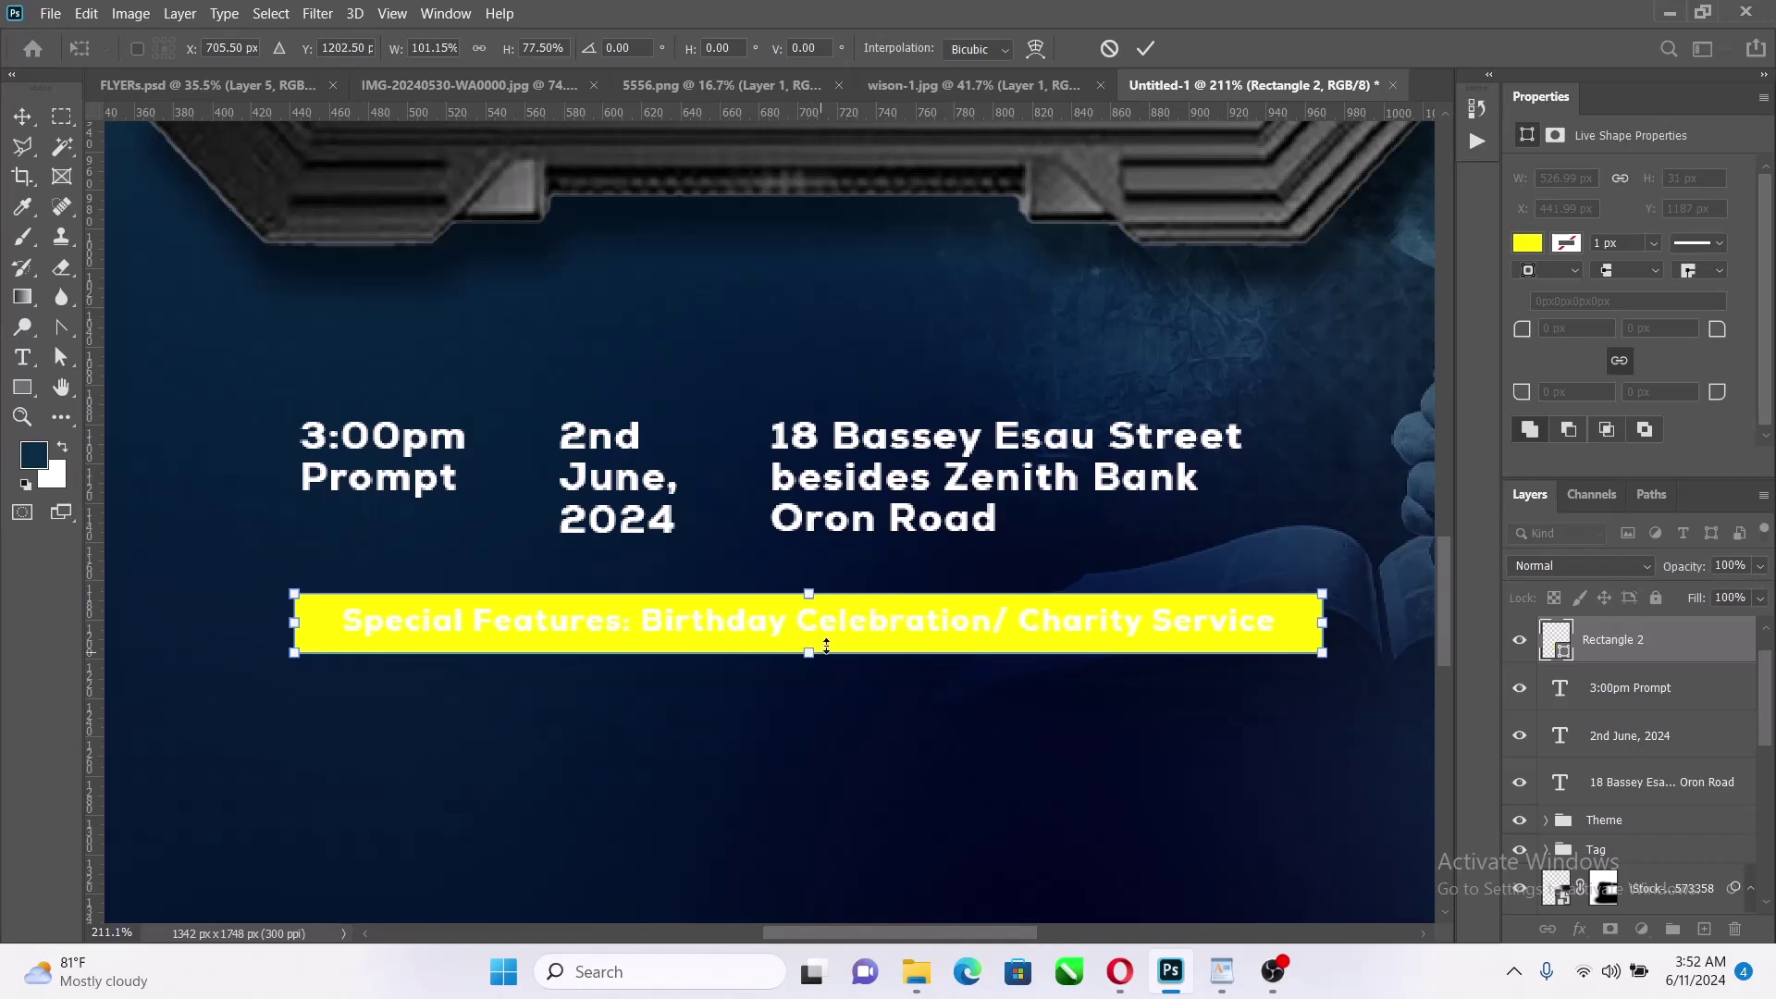
pyautogui.click(1148, 48)
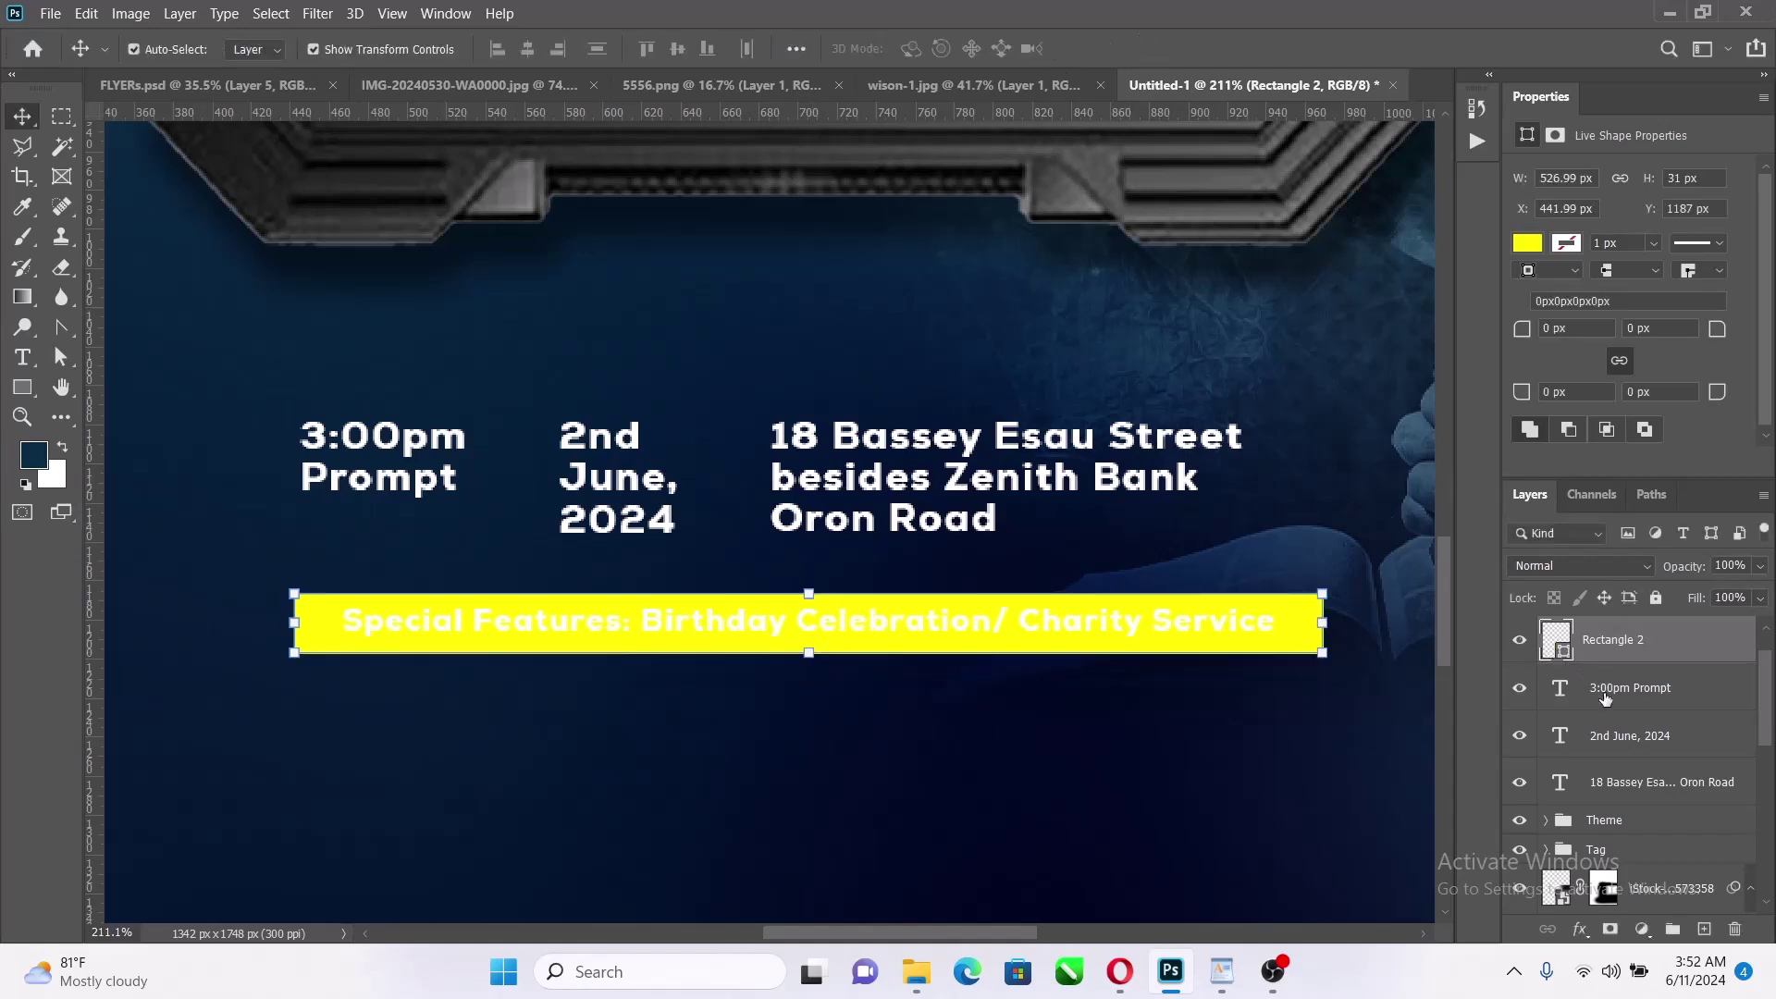
# Move the yellow bar and its text up toward the address
pyautogui.scroll(1, 1608, 668)
pyautogui.keyDown('shift'); pyautogui.click(1622, 649); pyautogui.keyUp('shift')
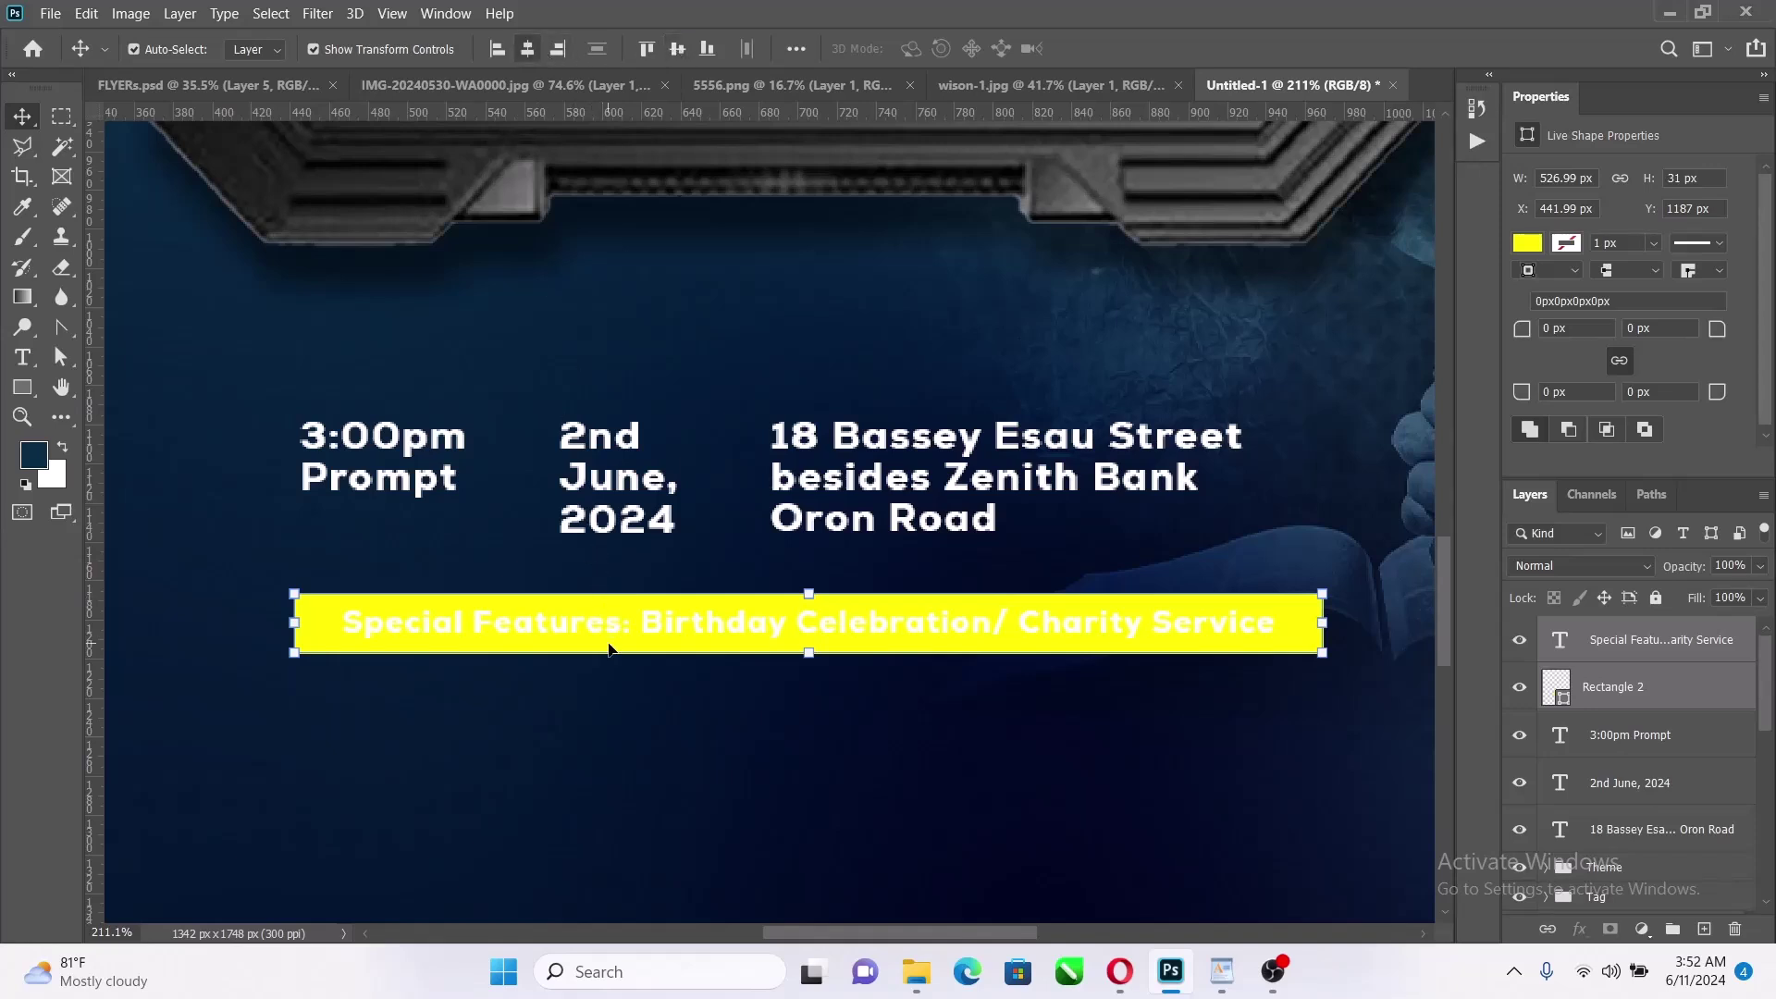
pyautogui.moveTo(609, 647); pyautogui.dragTo(618, 618)
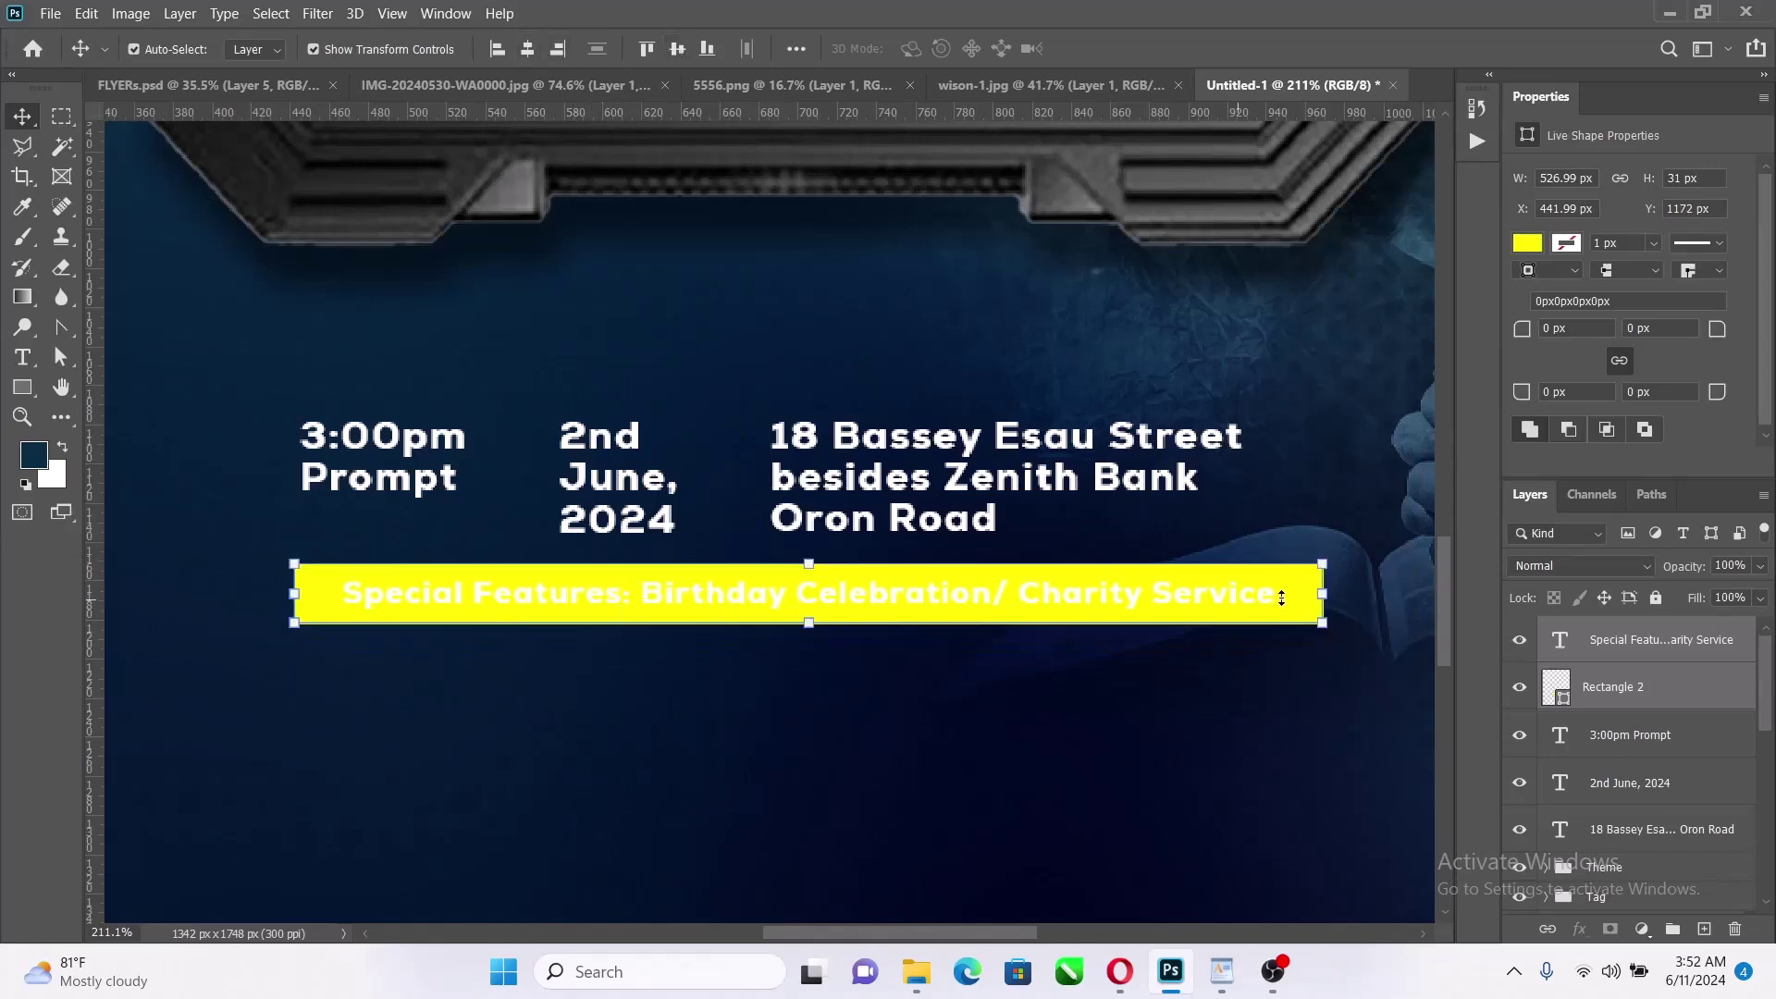
# Narrow the yellow bar slightly
pyautogui.click(1354, 474)
pyautogui.click(1303, 606)
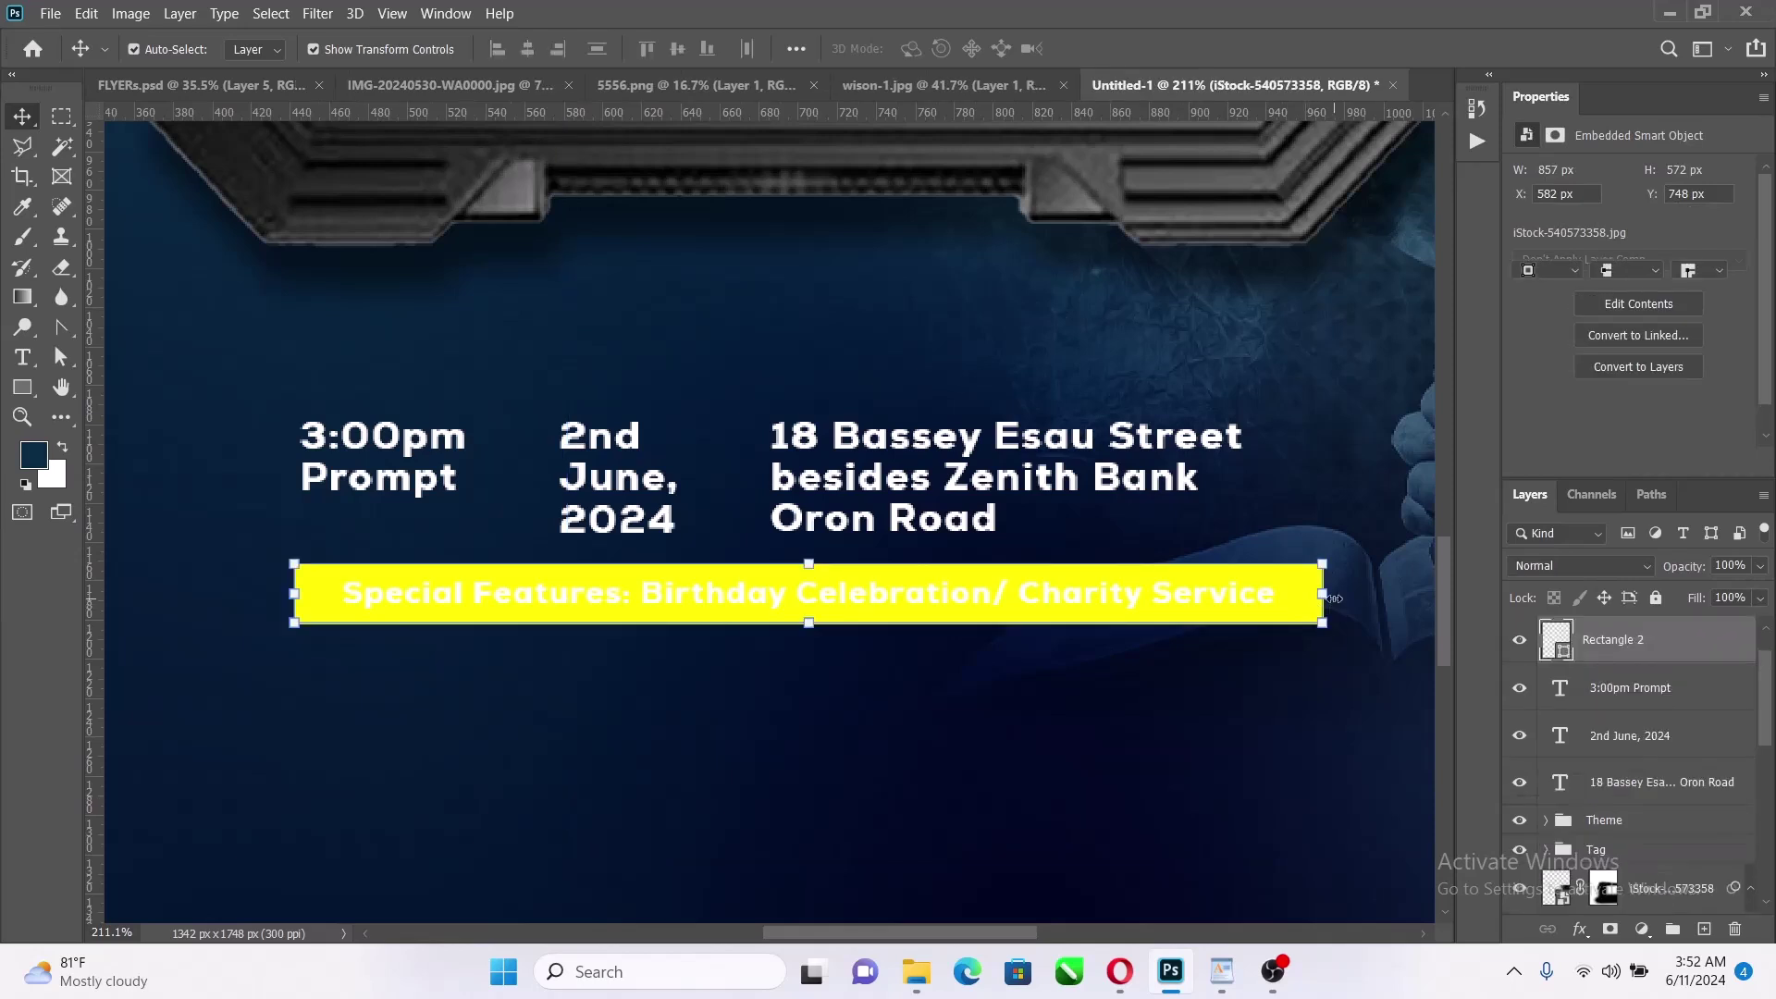
pyautogui.click(1325, 596)
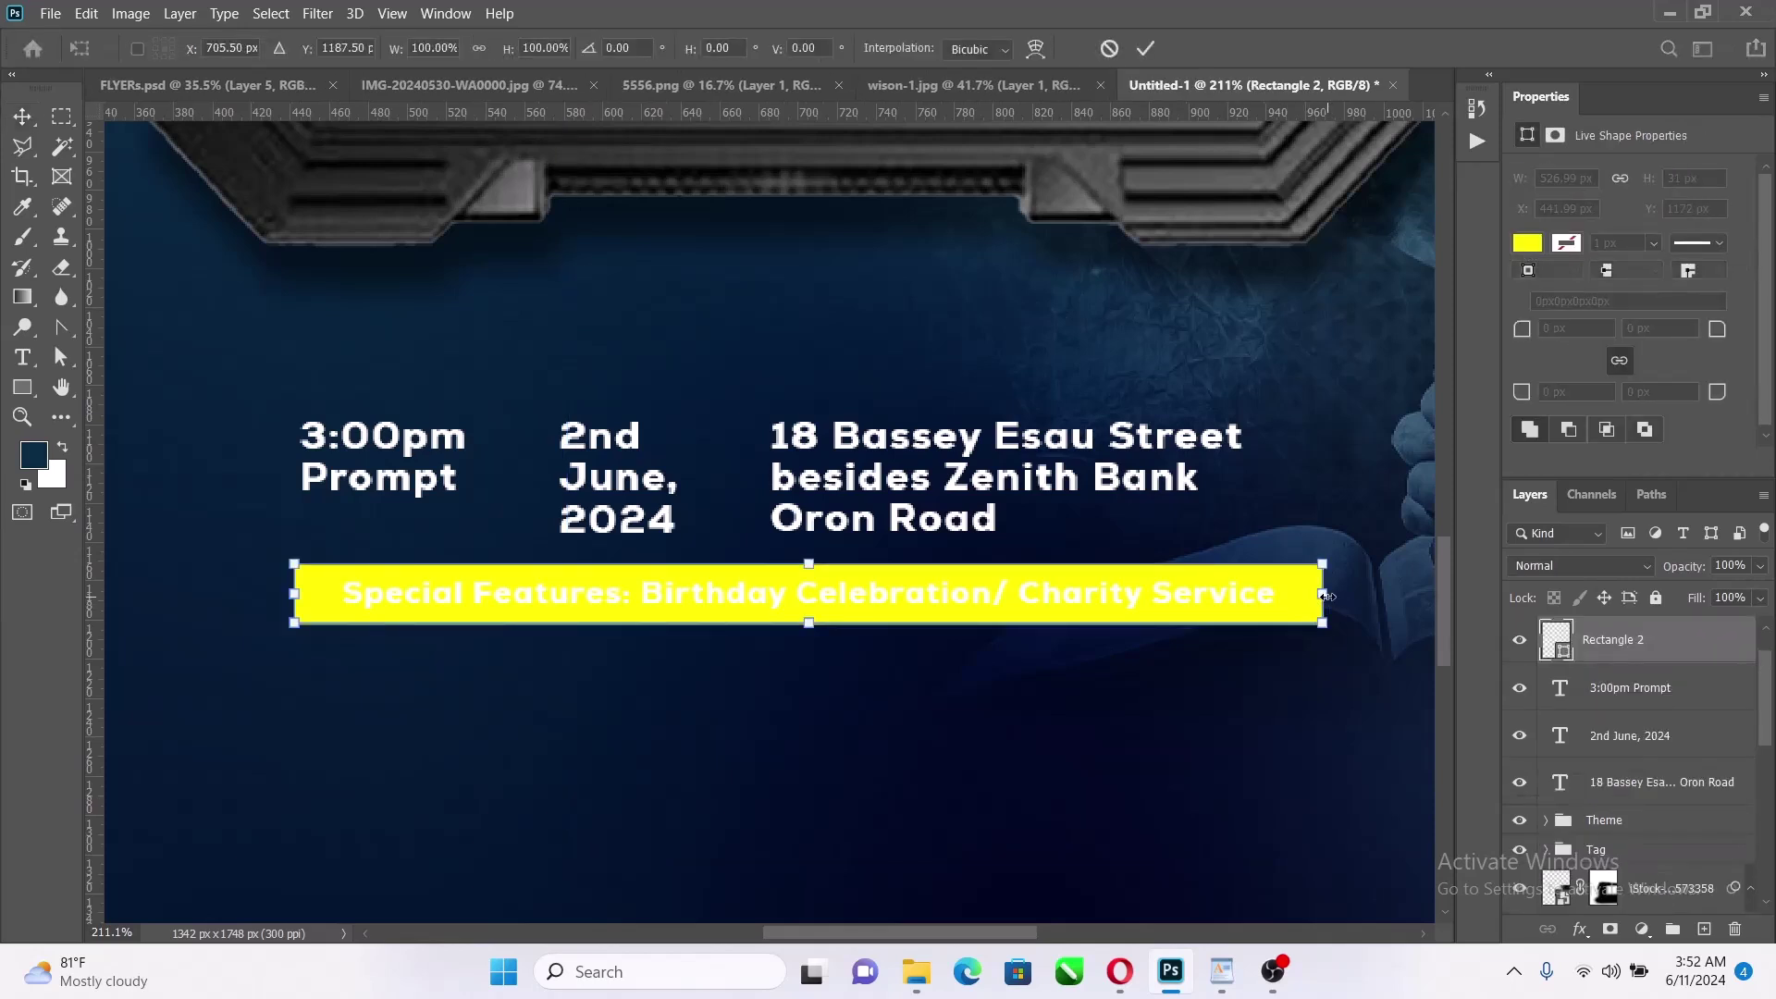
pyautogui.moveTo(1325, 596); pyautogui.dragTo(1300, 596)
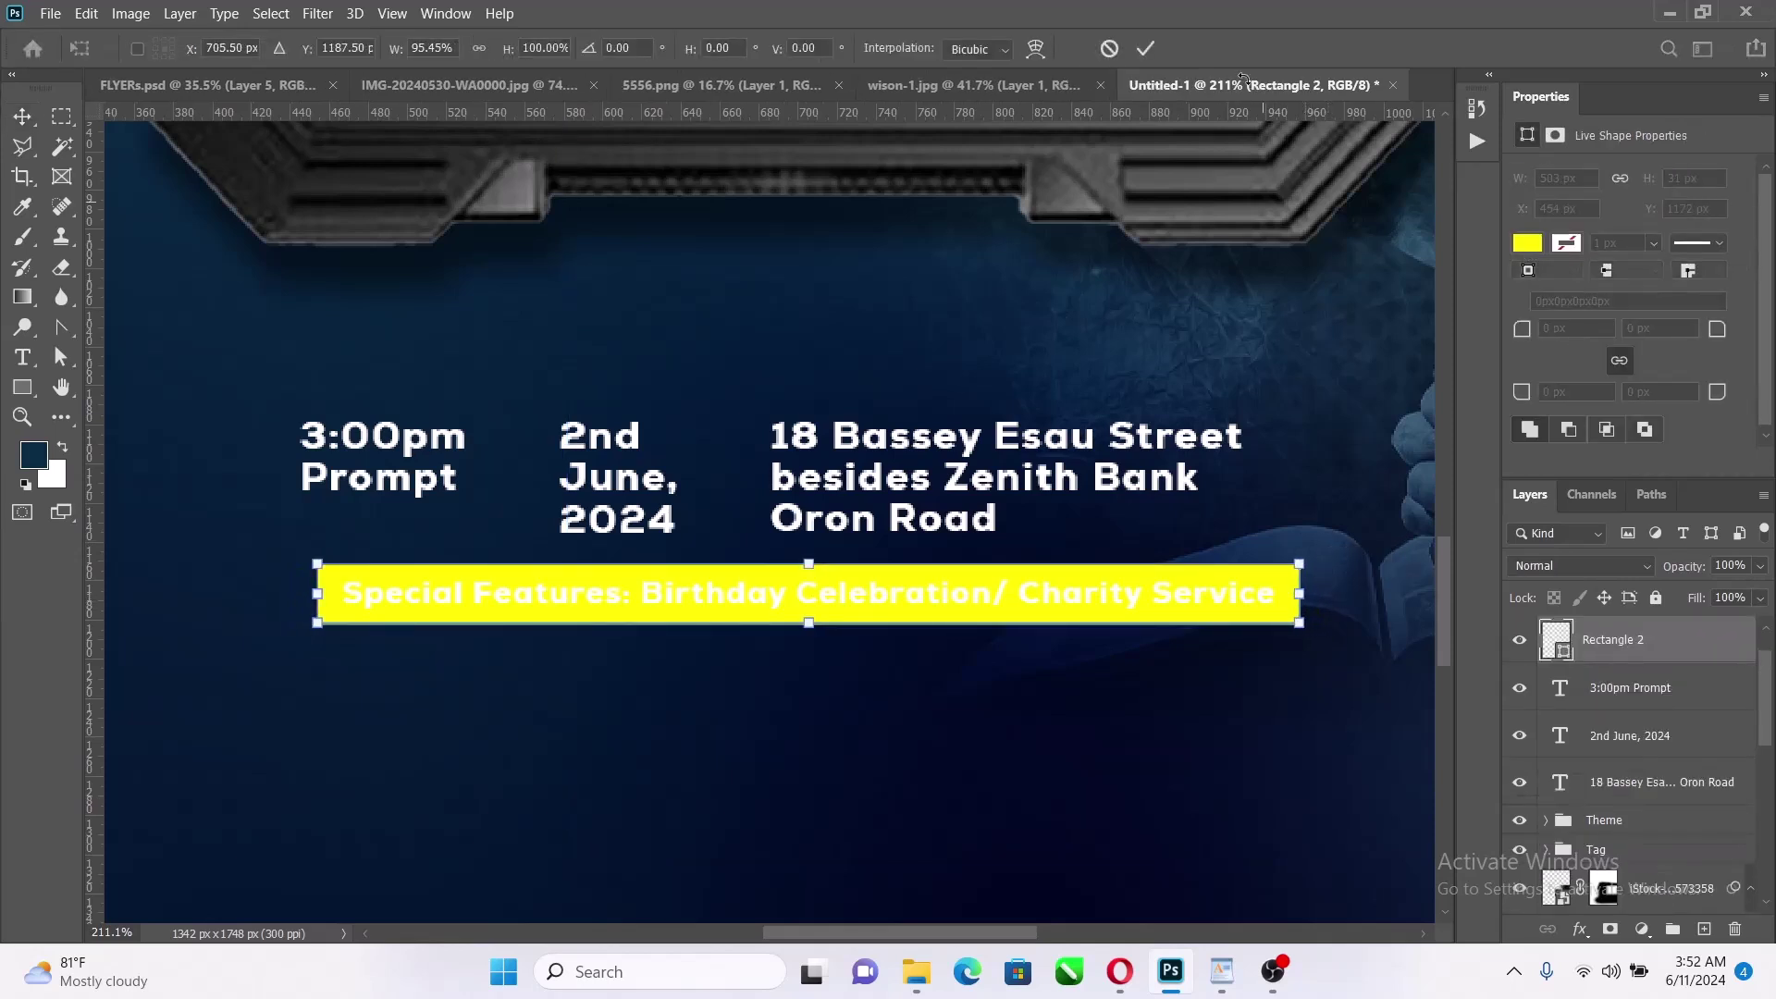
pyautogui.click(1144, 47)
# Align the bar and text left and scale them proportionally to about 95.85% (482.12 × 29.71 px)
pyautogui.scroll(1, 1610, 689)
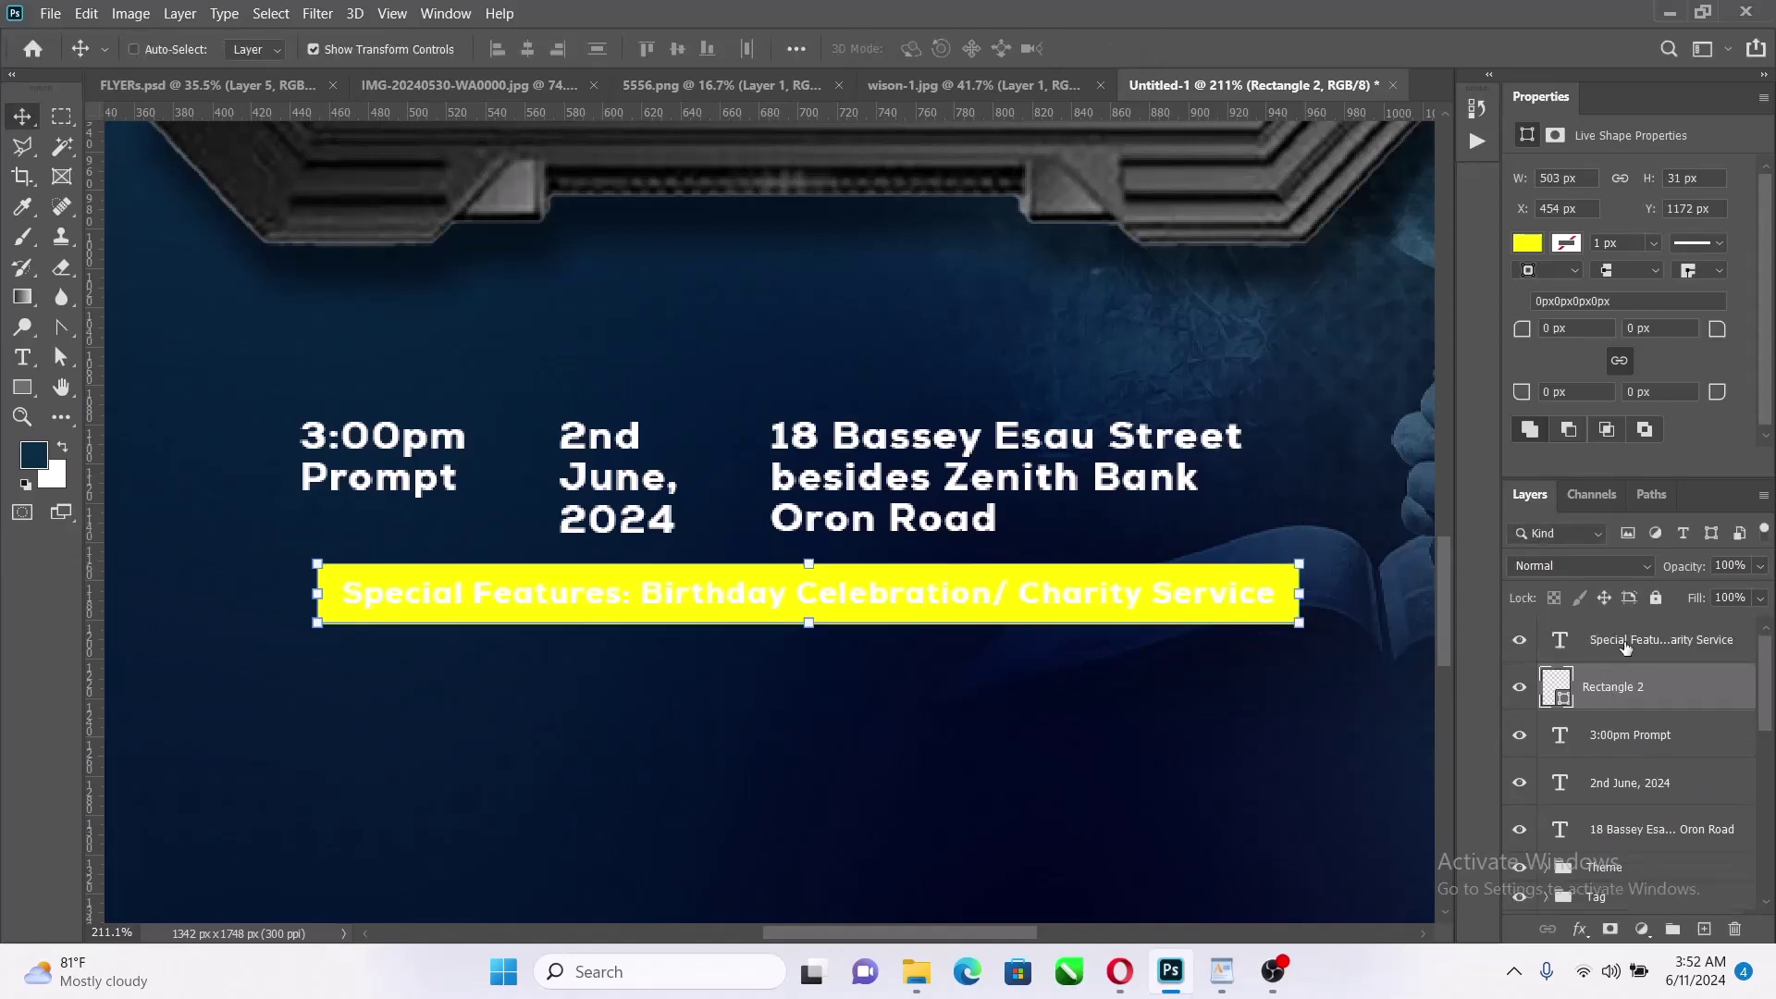
pyautogui.moveTo(1175, 597); pyautogui.dragTo(1159, 591)
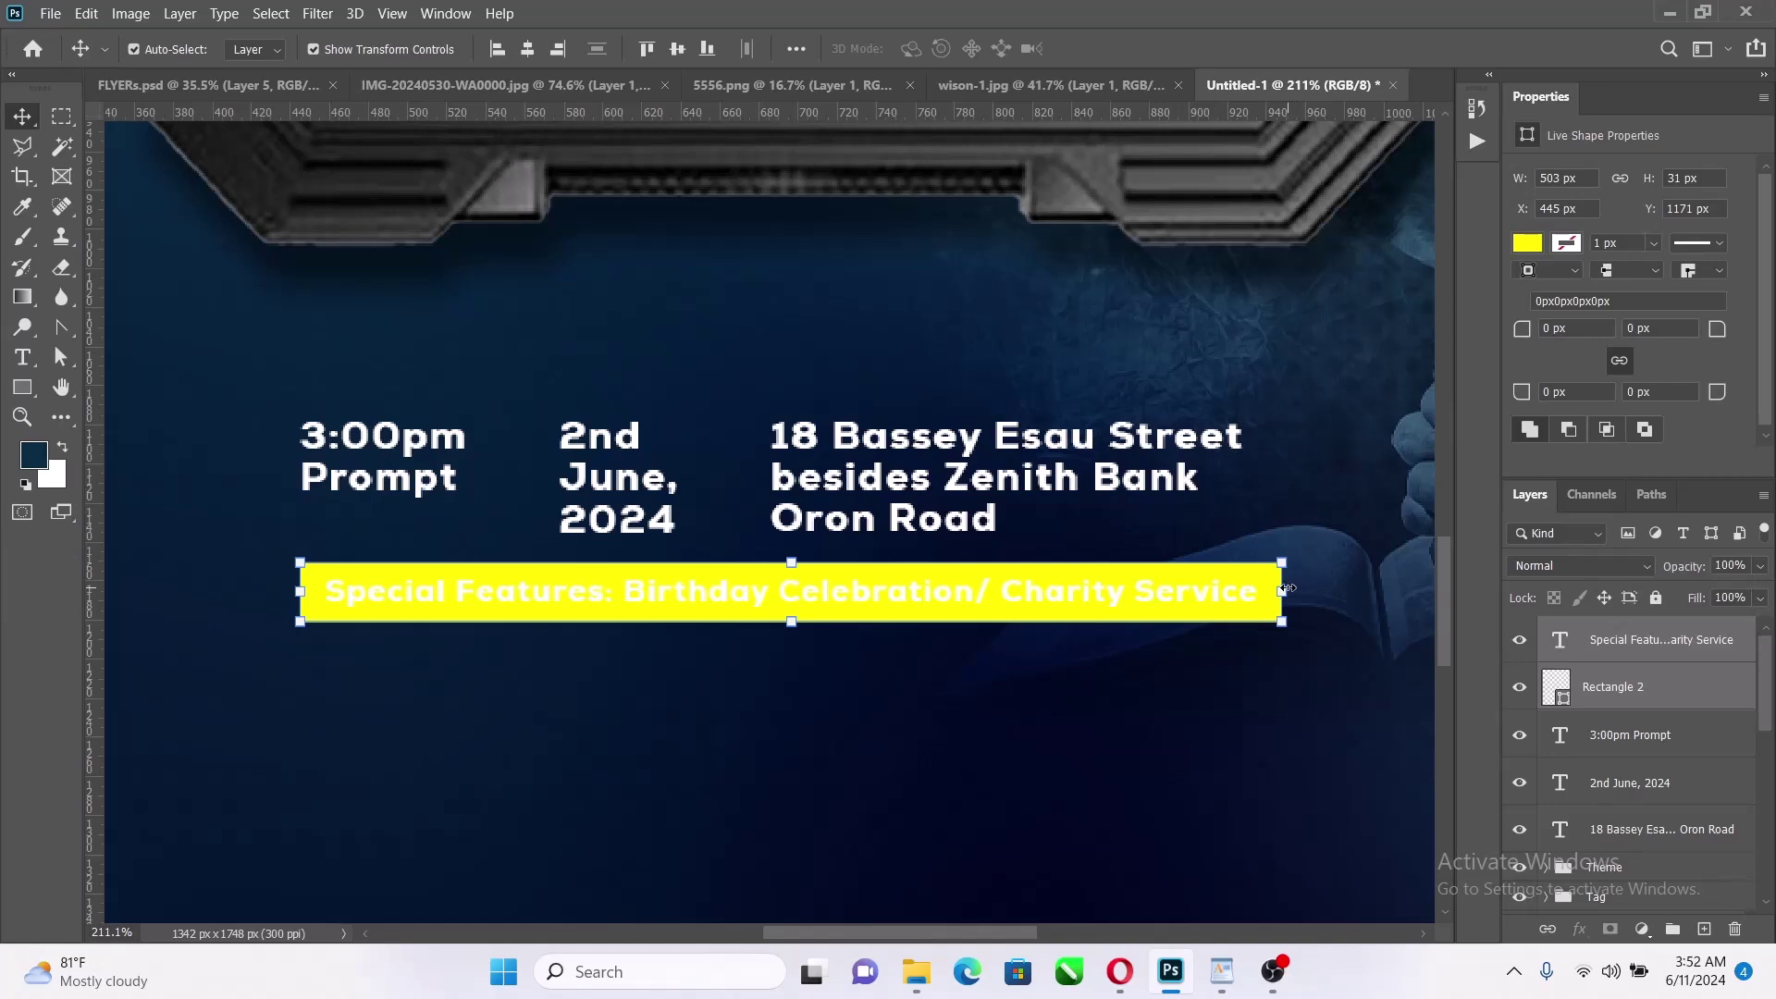
pyautogui.moveTo(1287, 589); pyautogui.dragTo(1240, 590)
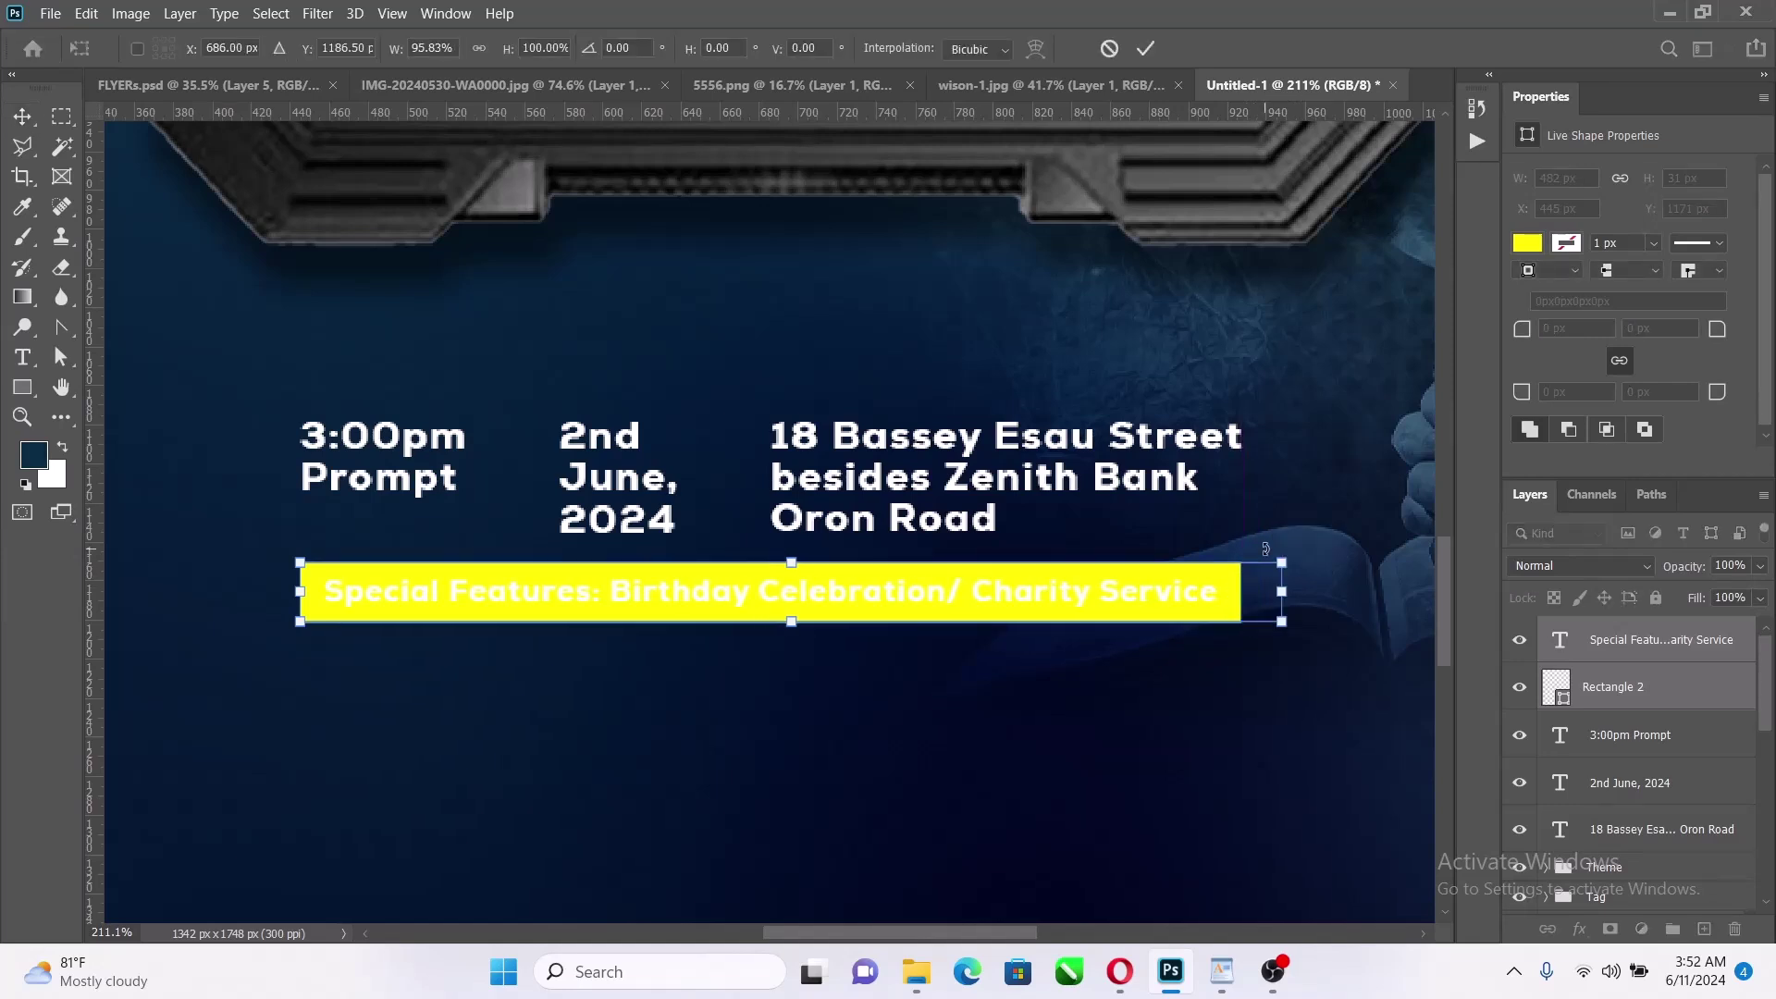
pyautogui.hotkey('ctrl', 'z')
pyautogui.click(479, 47)
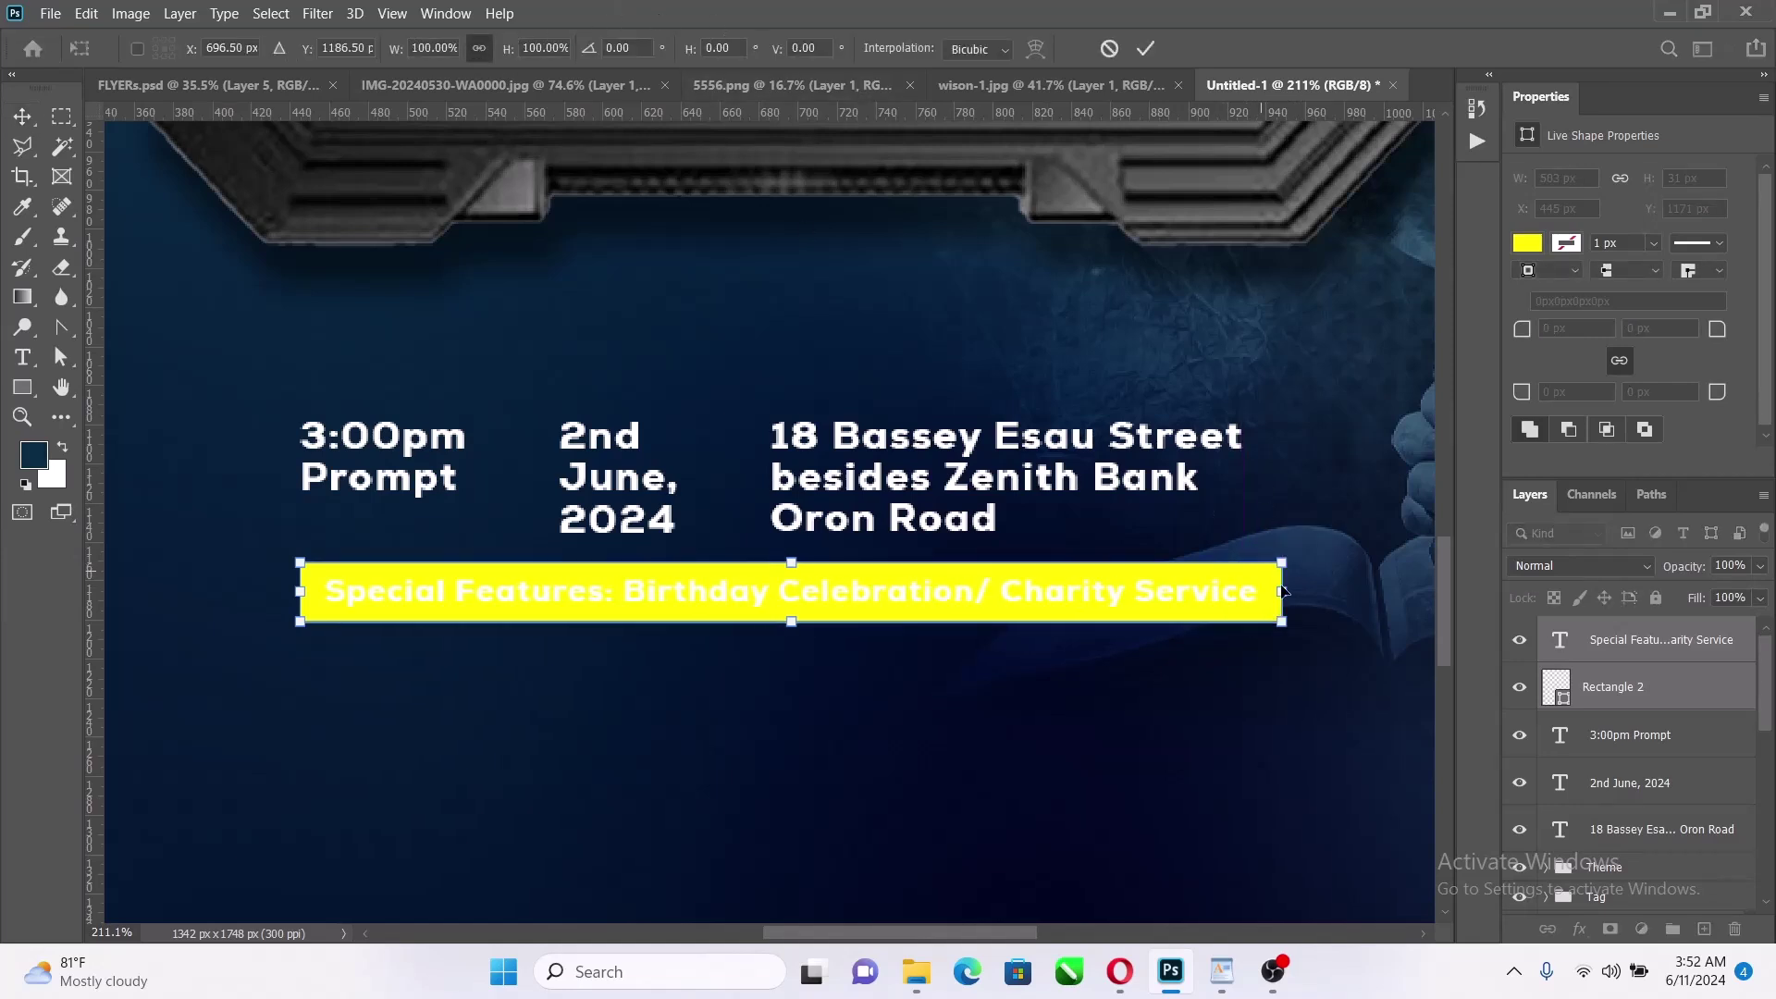
pyautogui.moveTo(1282, 579); pyautogui.dragTo(1240, 523)
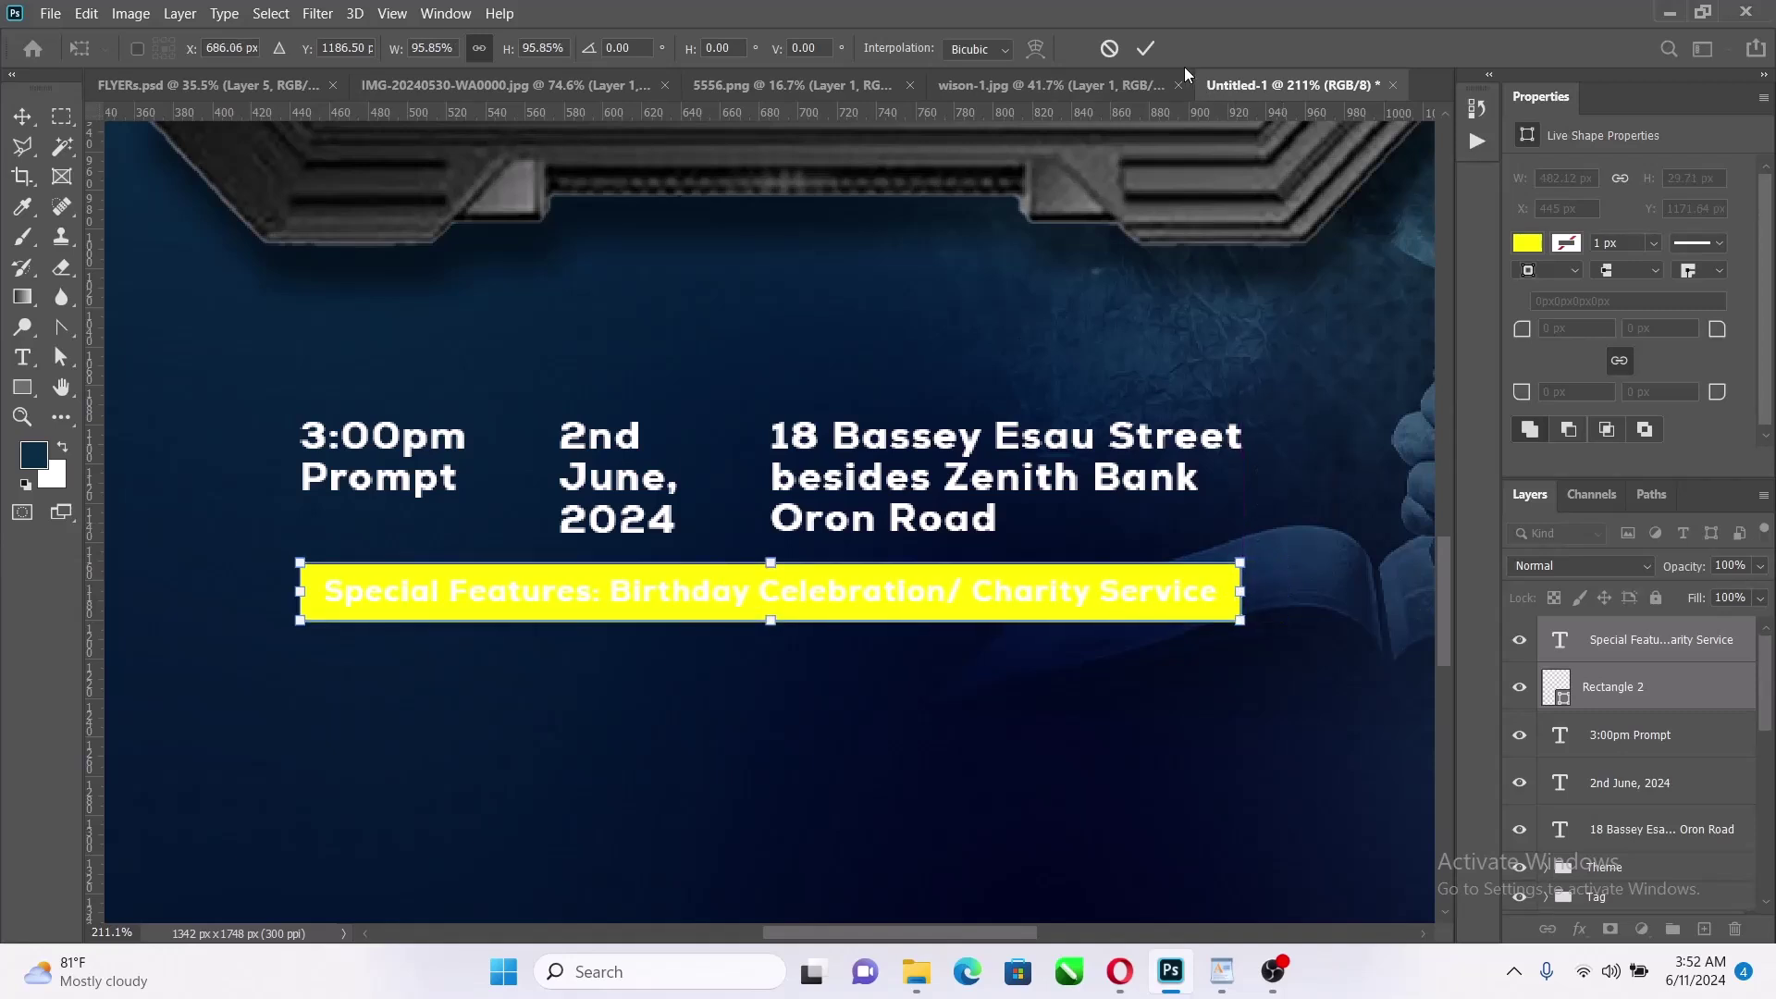
pyautogui.click(1144, 52)
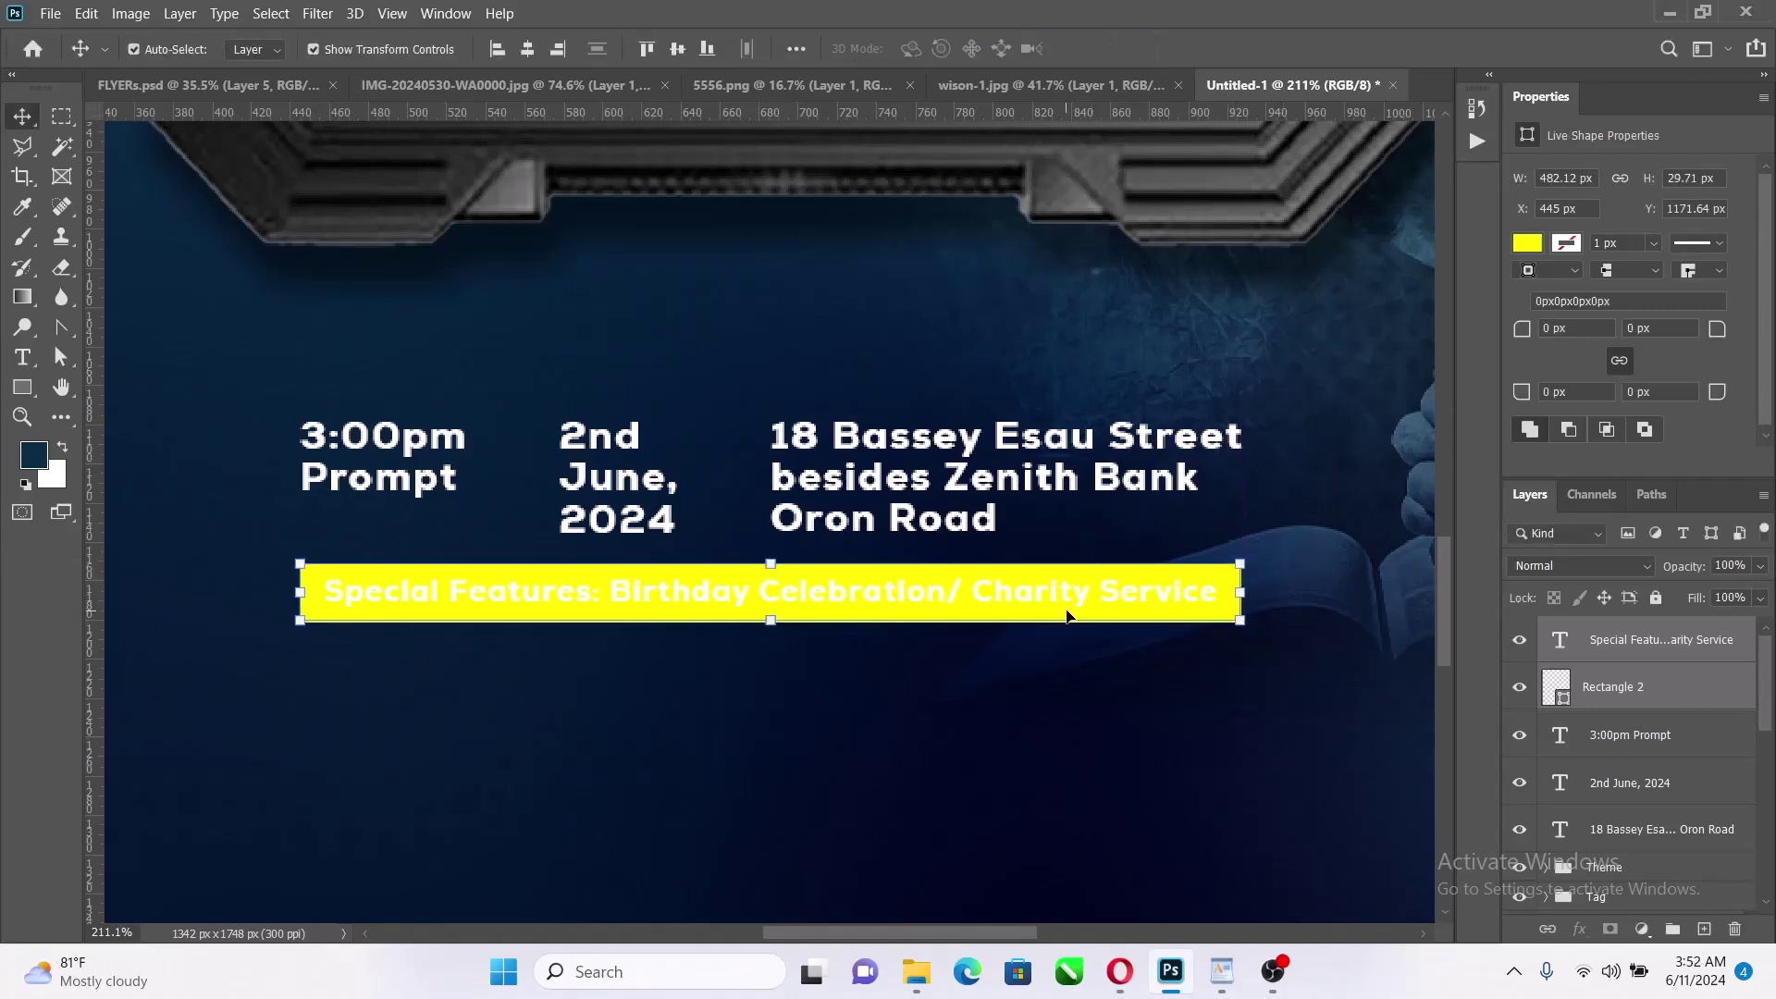
pyautogui.press('Up')
pyautogui.press('Up')
pyautogui.press('Up')
pyautogui.press('Up')
pyautogui.press('Up')
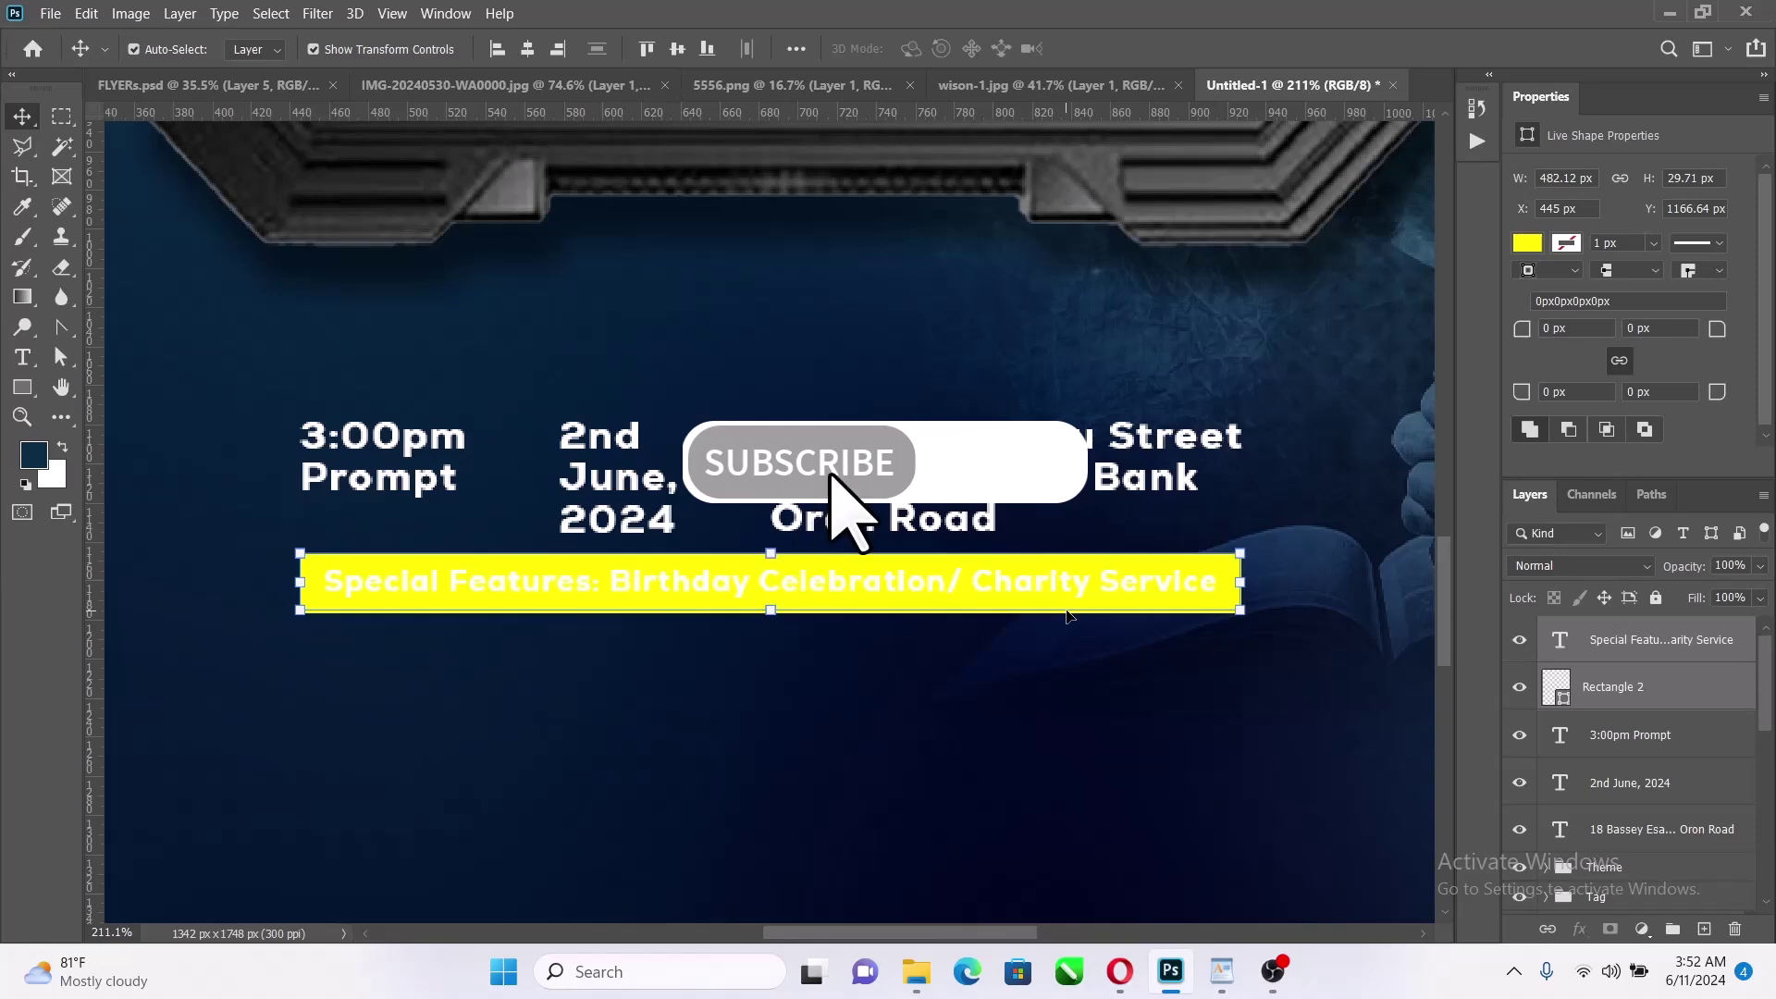
pyautogui.press('Down')
pyautogui.press('Down')
# Group the five event detail layers and enlarge the group
pyautogui.scroll(-5, 1041, 573)
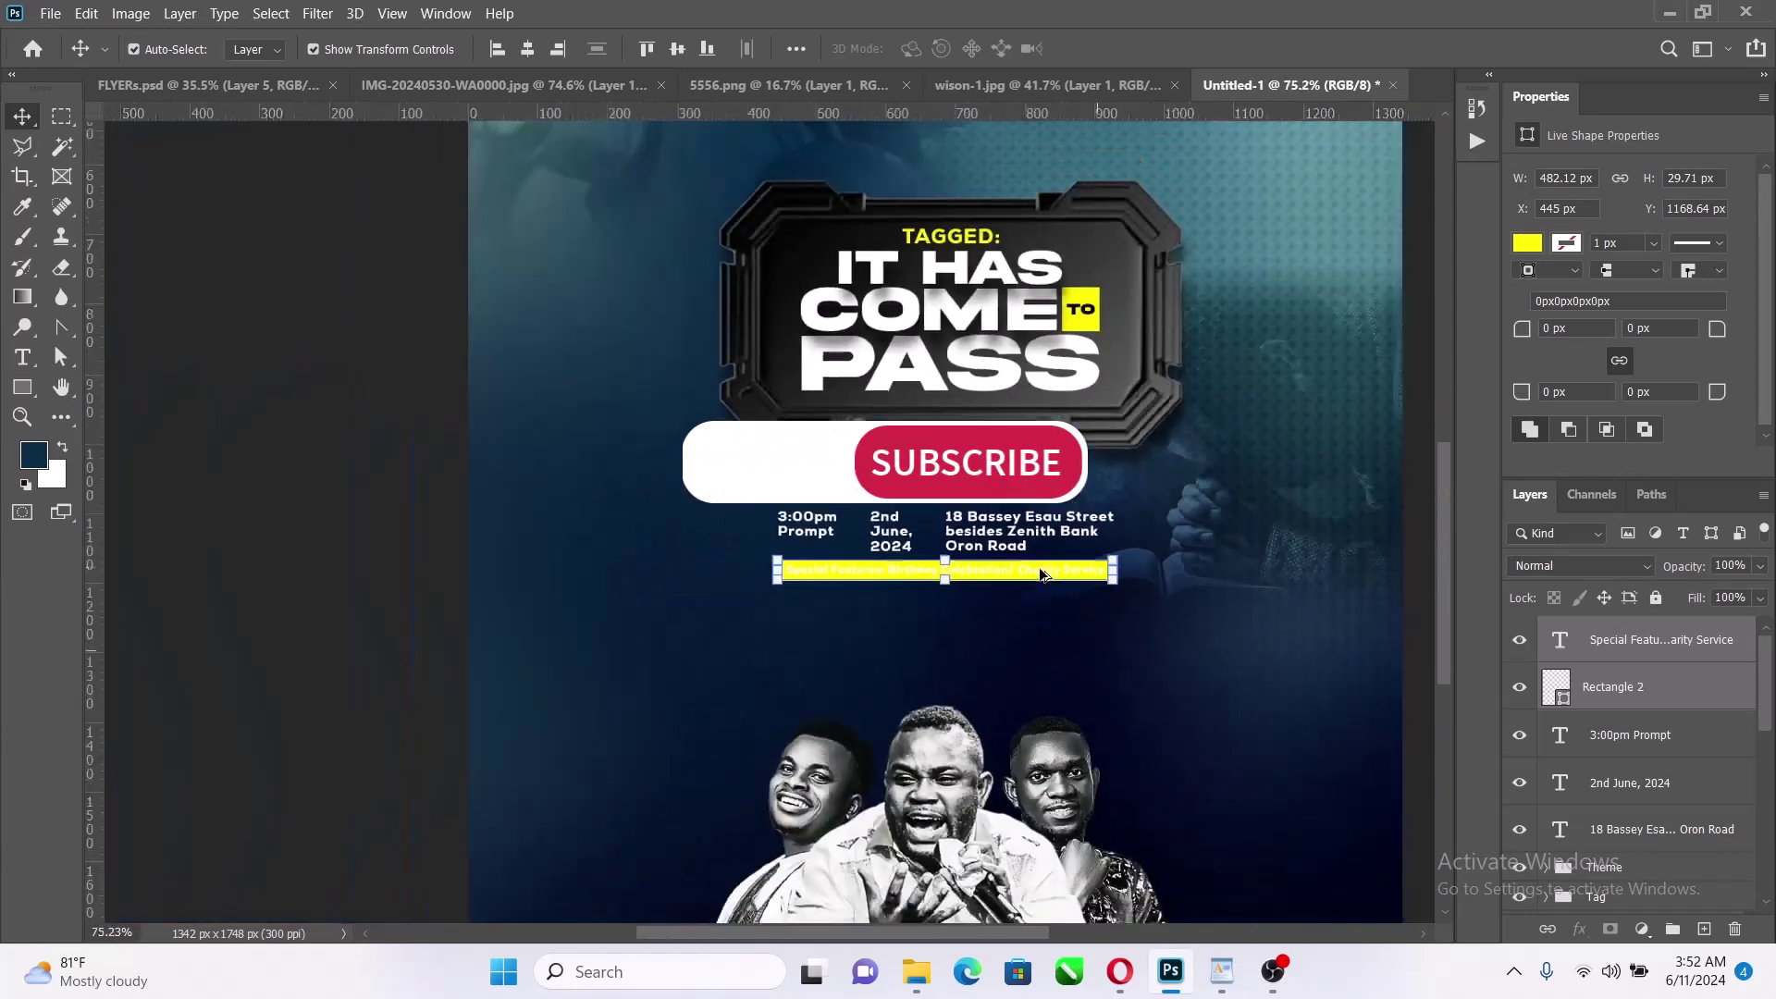
pyautogui.scroll(-3, 1673, 781)
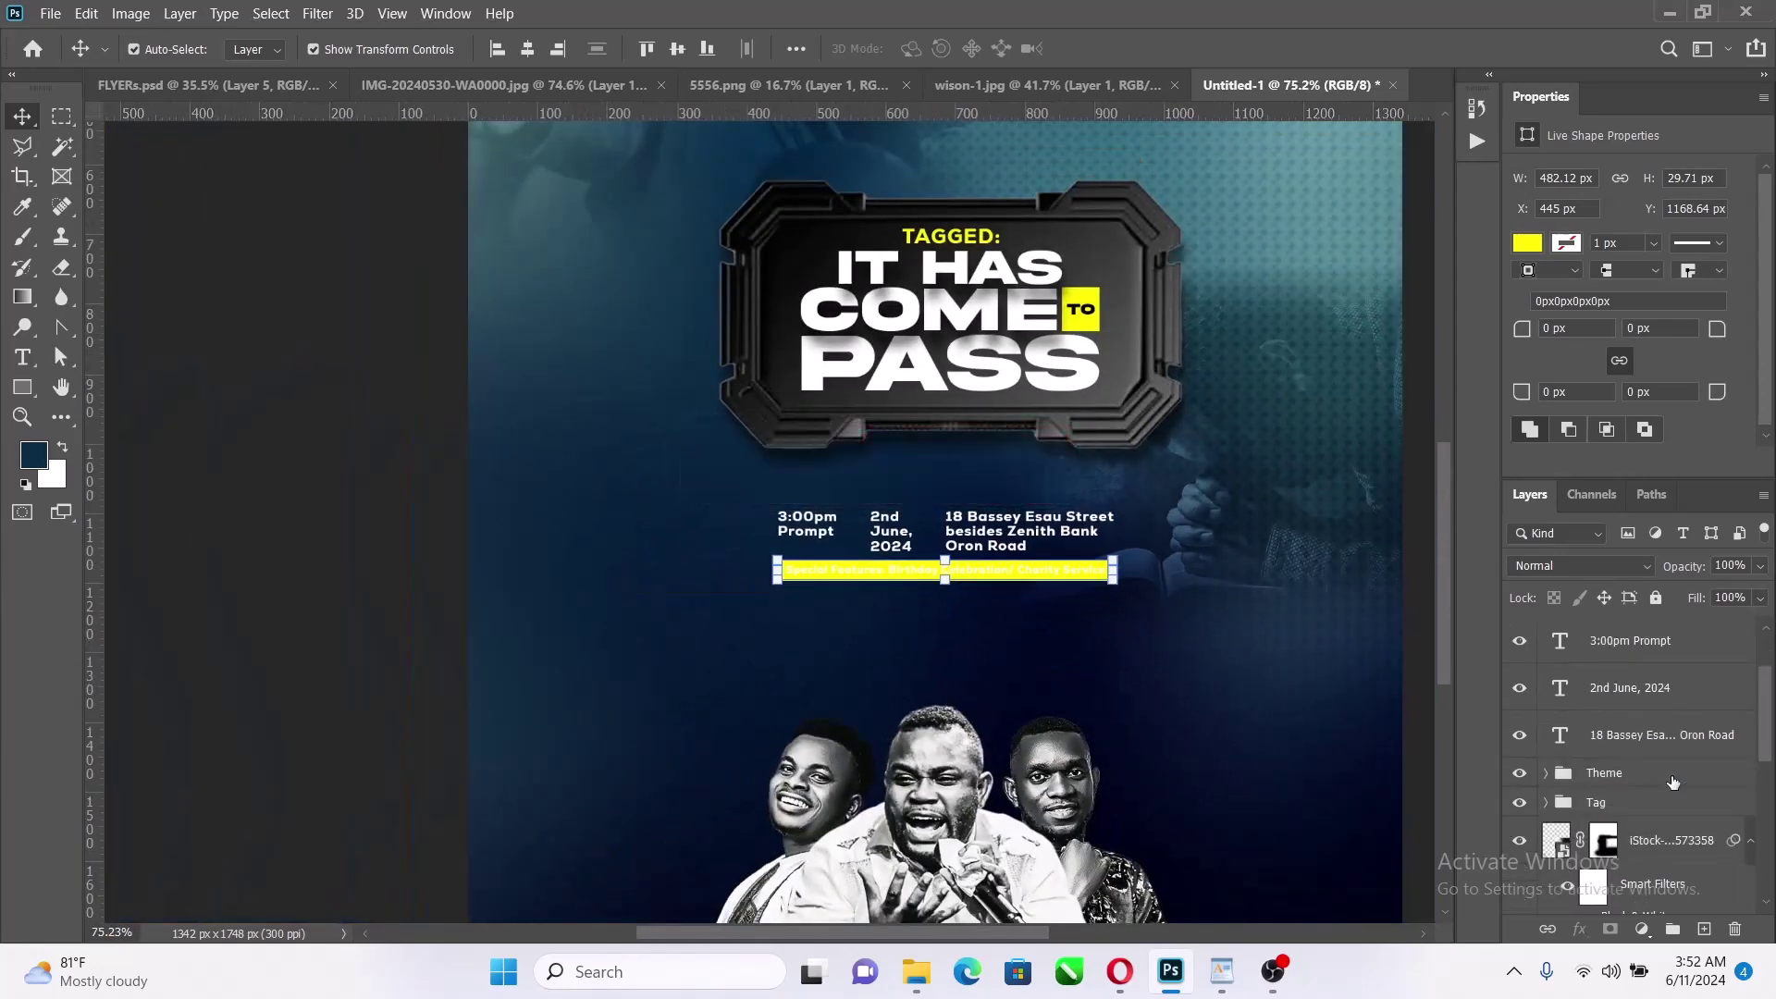
pyautogui.click(1682, 737)
pyautogui.scroll(2, 1676, 744)
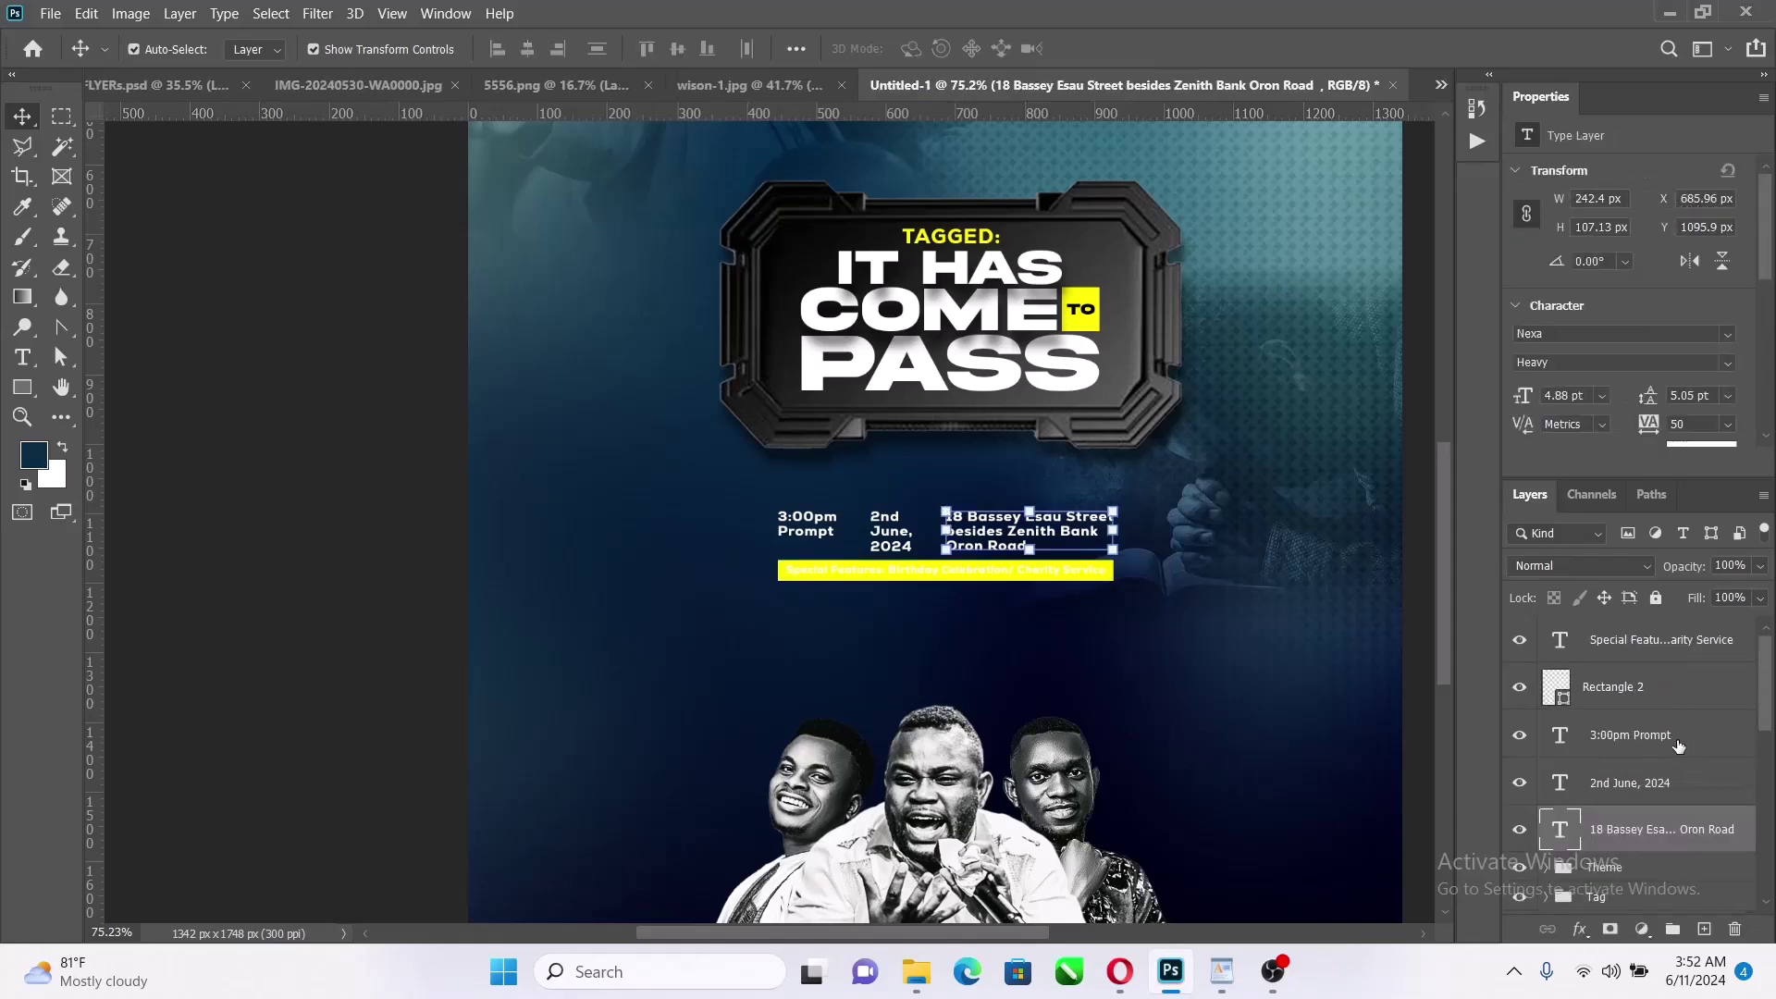
pyautogui.keyDown('shift'); pyautogui.click(1677, 645); pyautogui.keyUp('shift')
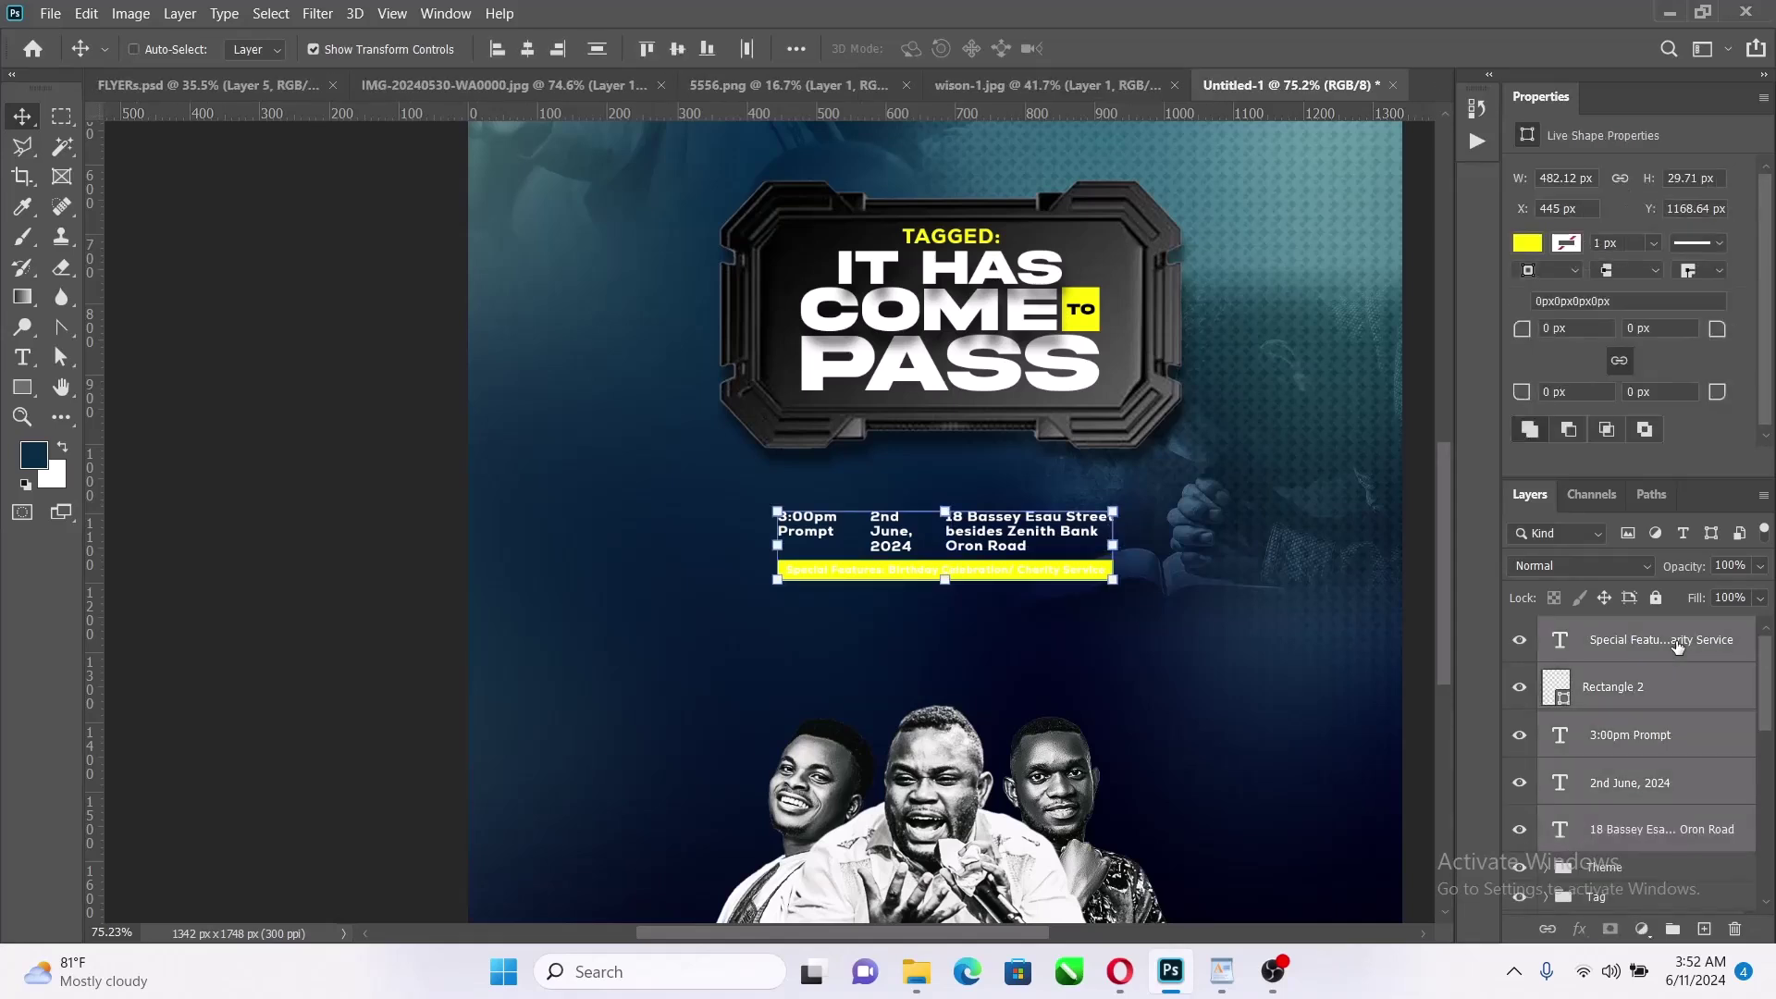
pyautogui.hotkey('ctrl', 'g')
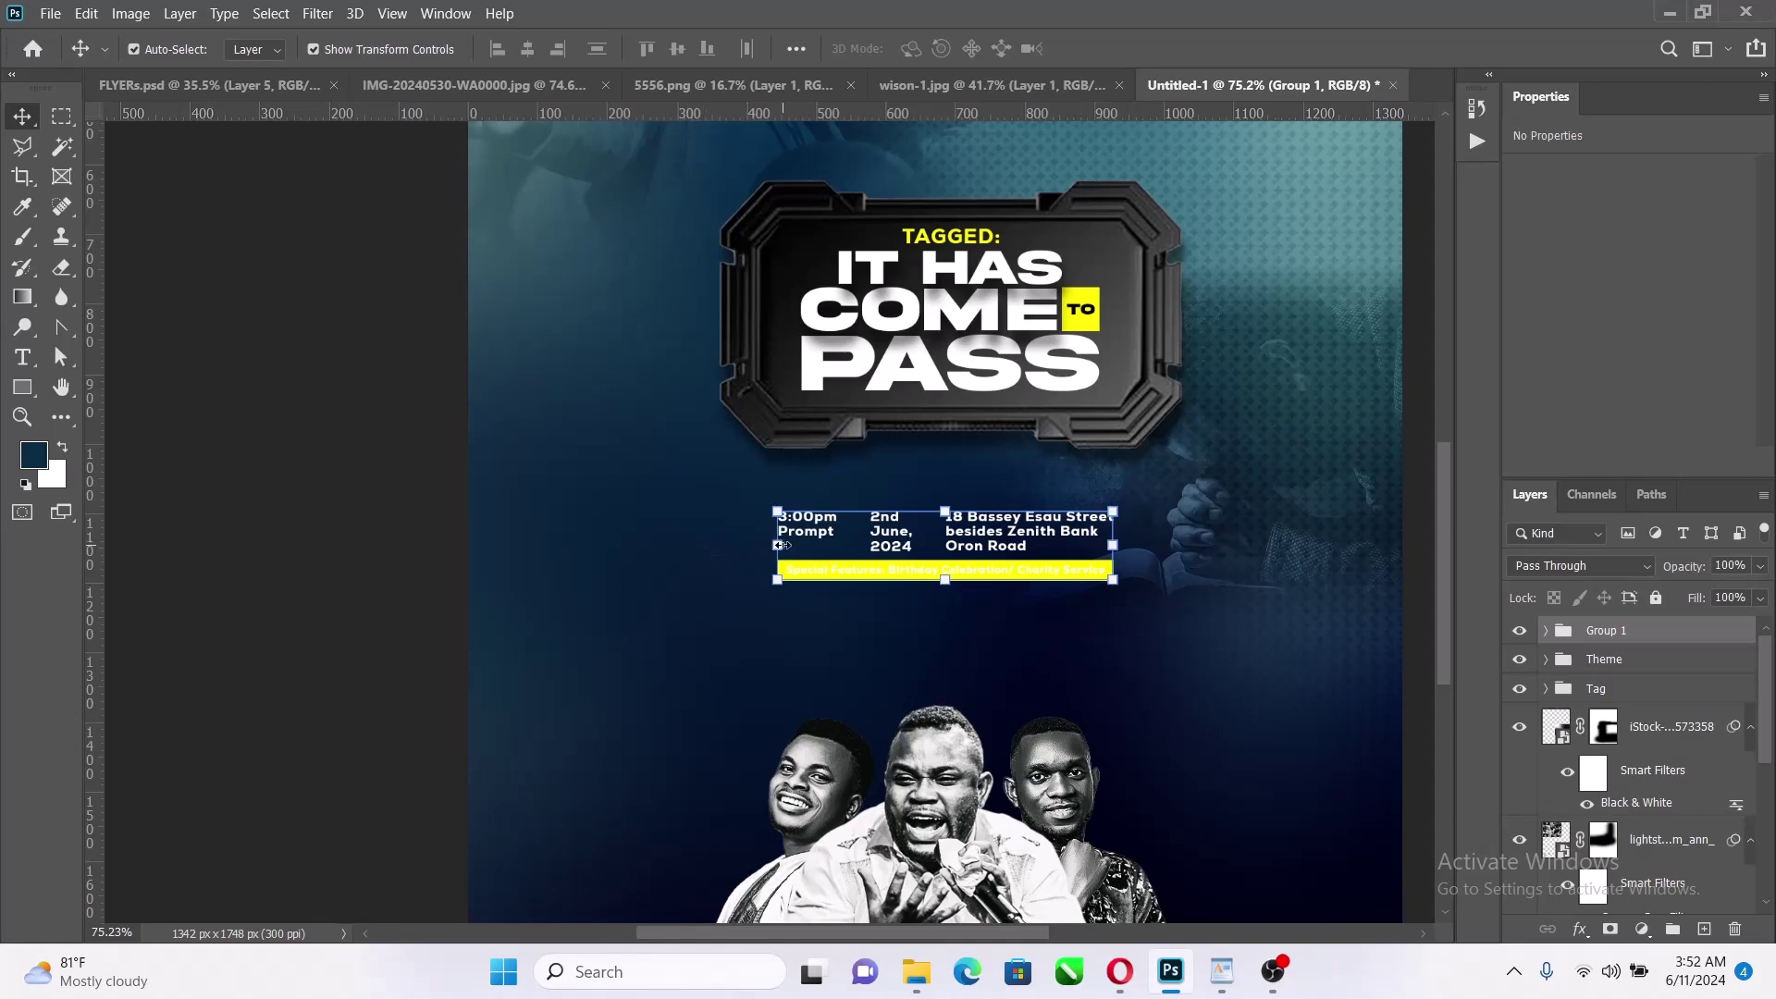
pyautogui.moveTo(782, 545); pyautogui.dragTo(730, 554)
pyautogui.moveTo(1122, 545); pyautogui.dragTo(1171, 545)
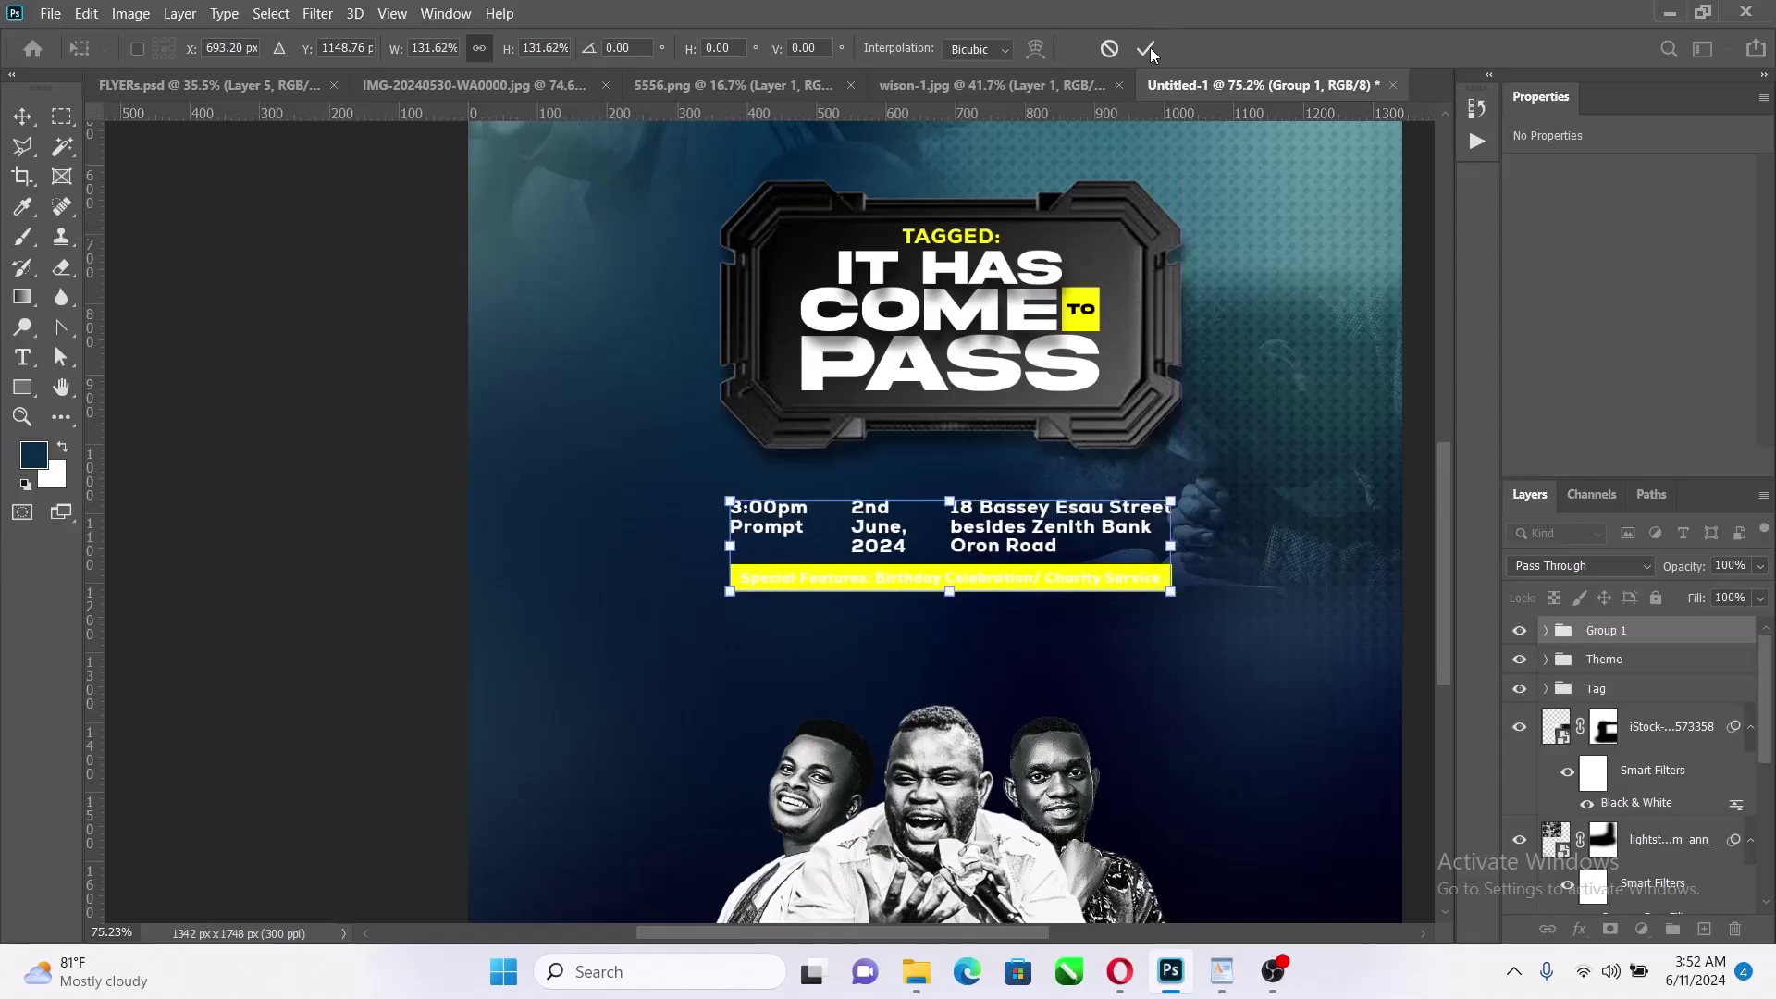
pyautogui.scroll(-3, 948, 475)
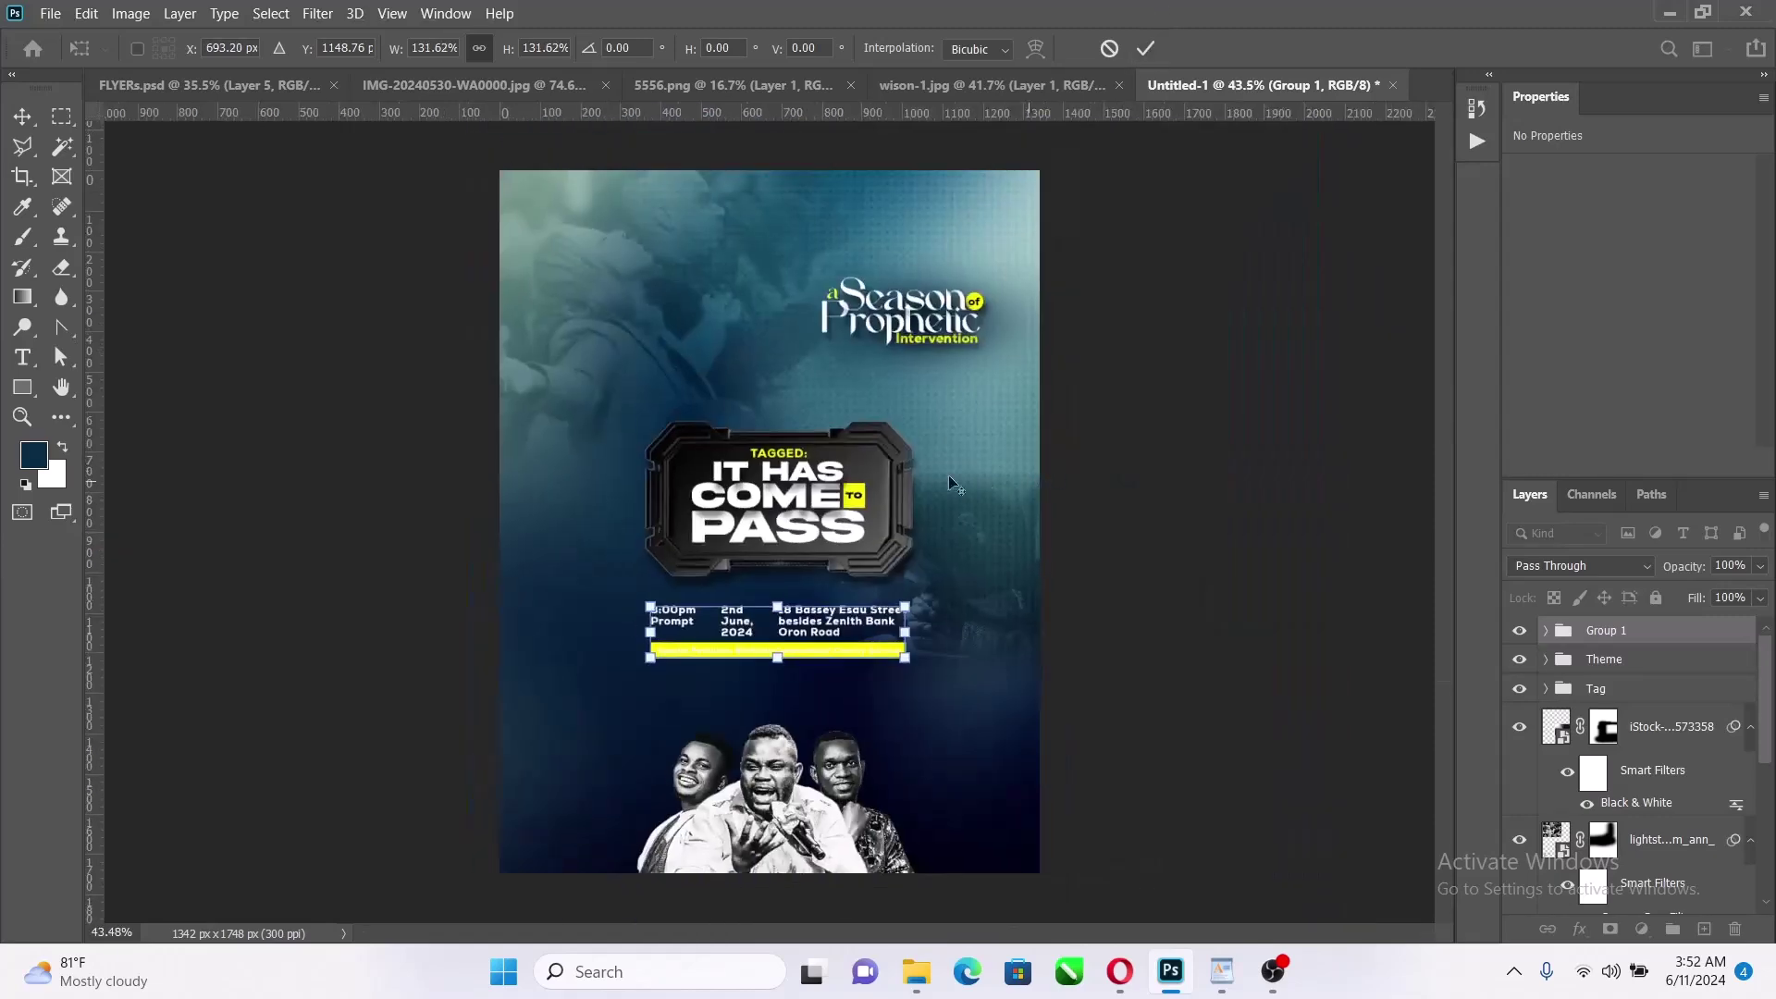
pyautogui.click(1148, 48)
pyautogui.scroll(2, 868, 668)
# Set the Special Features text colour to black (000000)
pyautogui.click(865, 668)
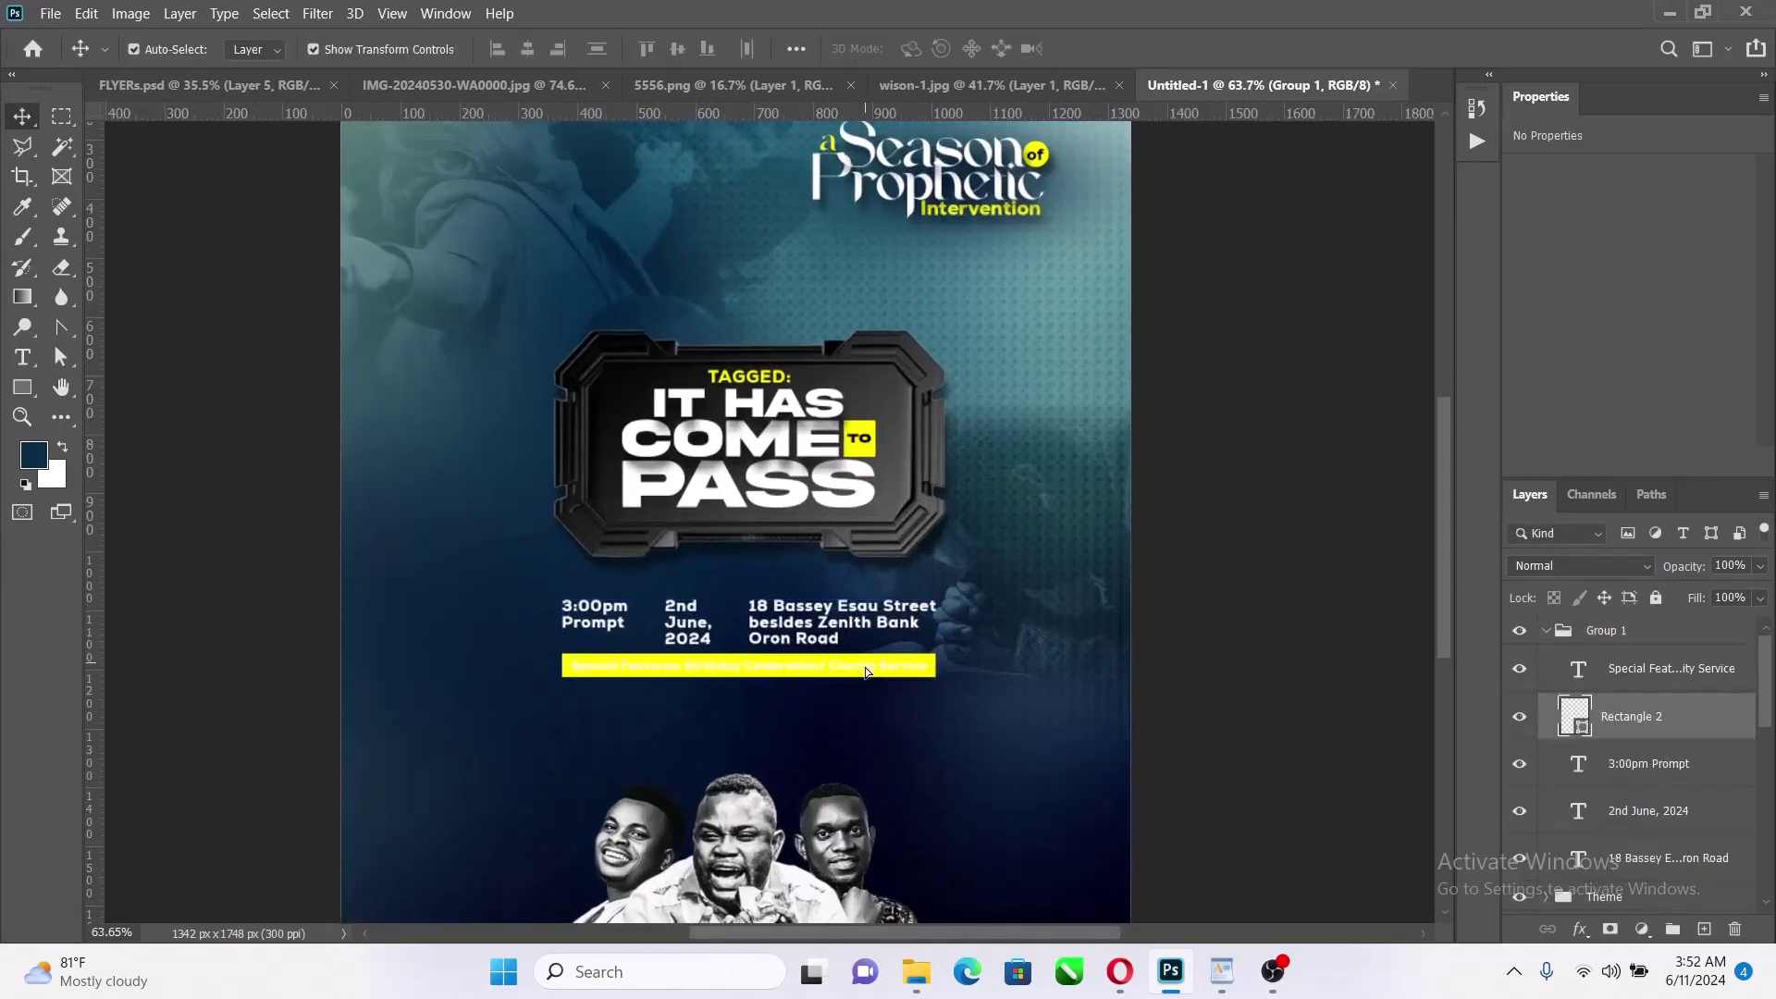
pyautogui.moveTo(864, 668); pyautogui.dragTo(866, 708)
pyautogui.hotkey('ctrl', 'z')
pyautogui.click(1267, 637)
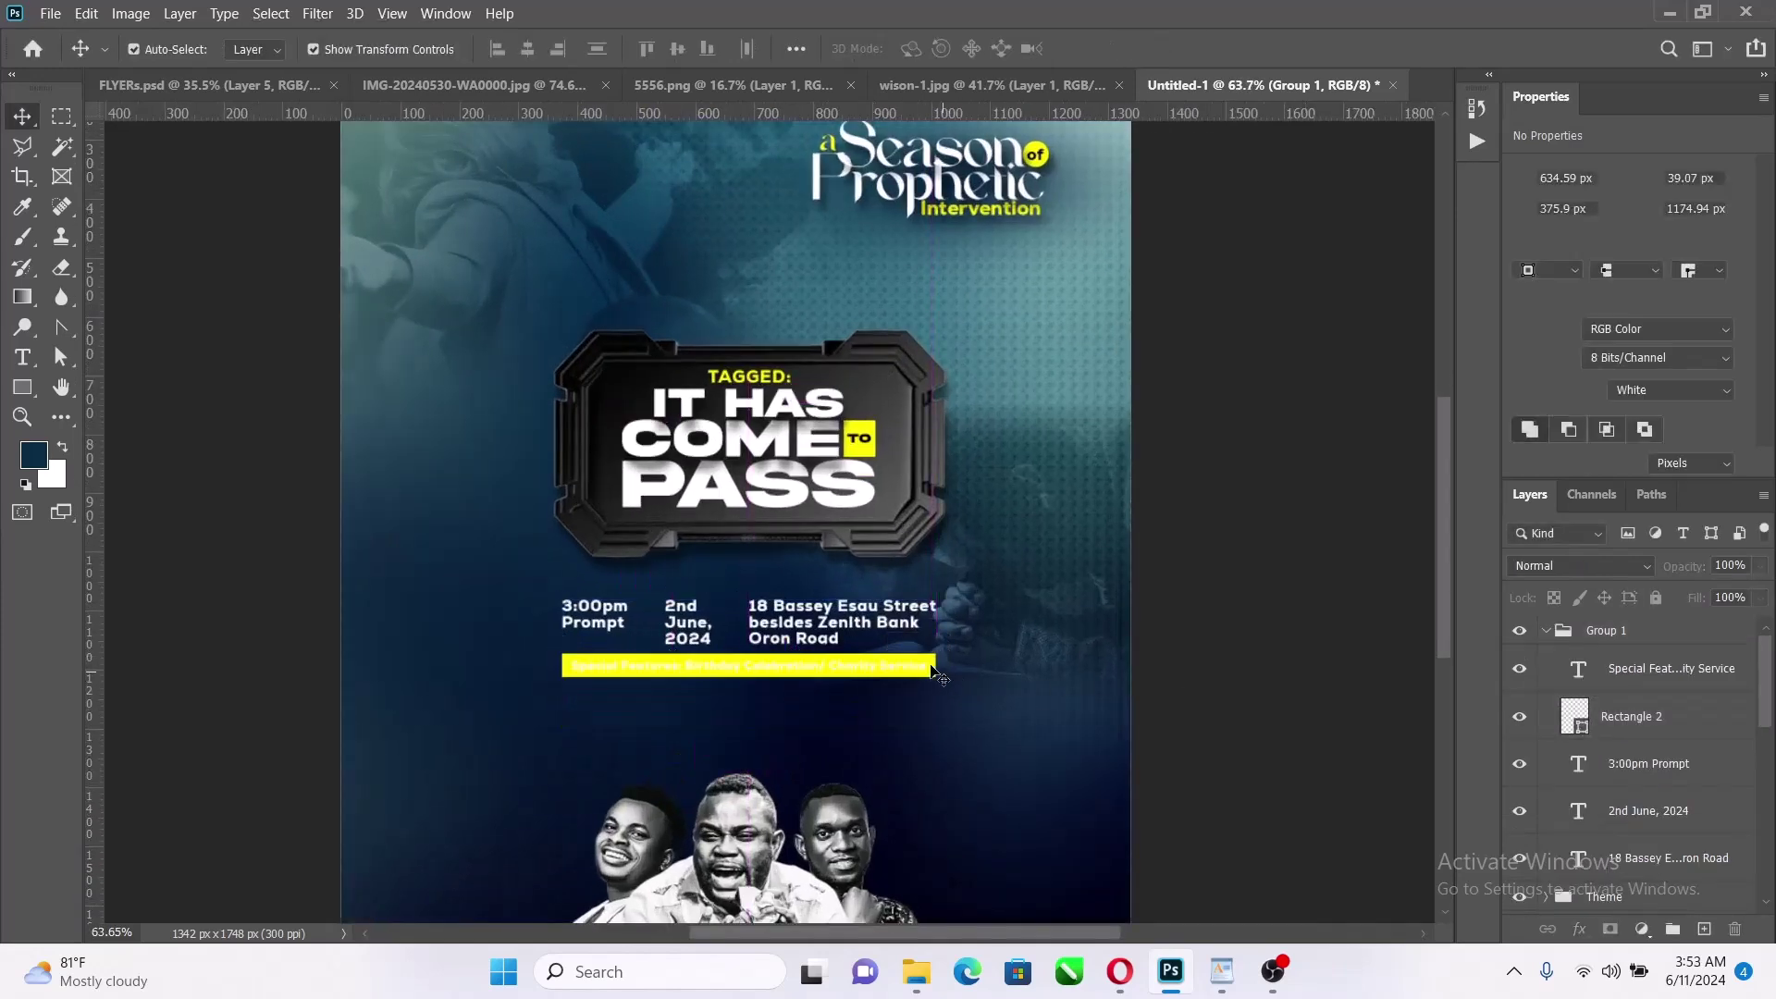
pyautogui.click(933, 672)
pyautogui.scroll(-1, 1702, 409)
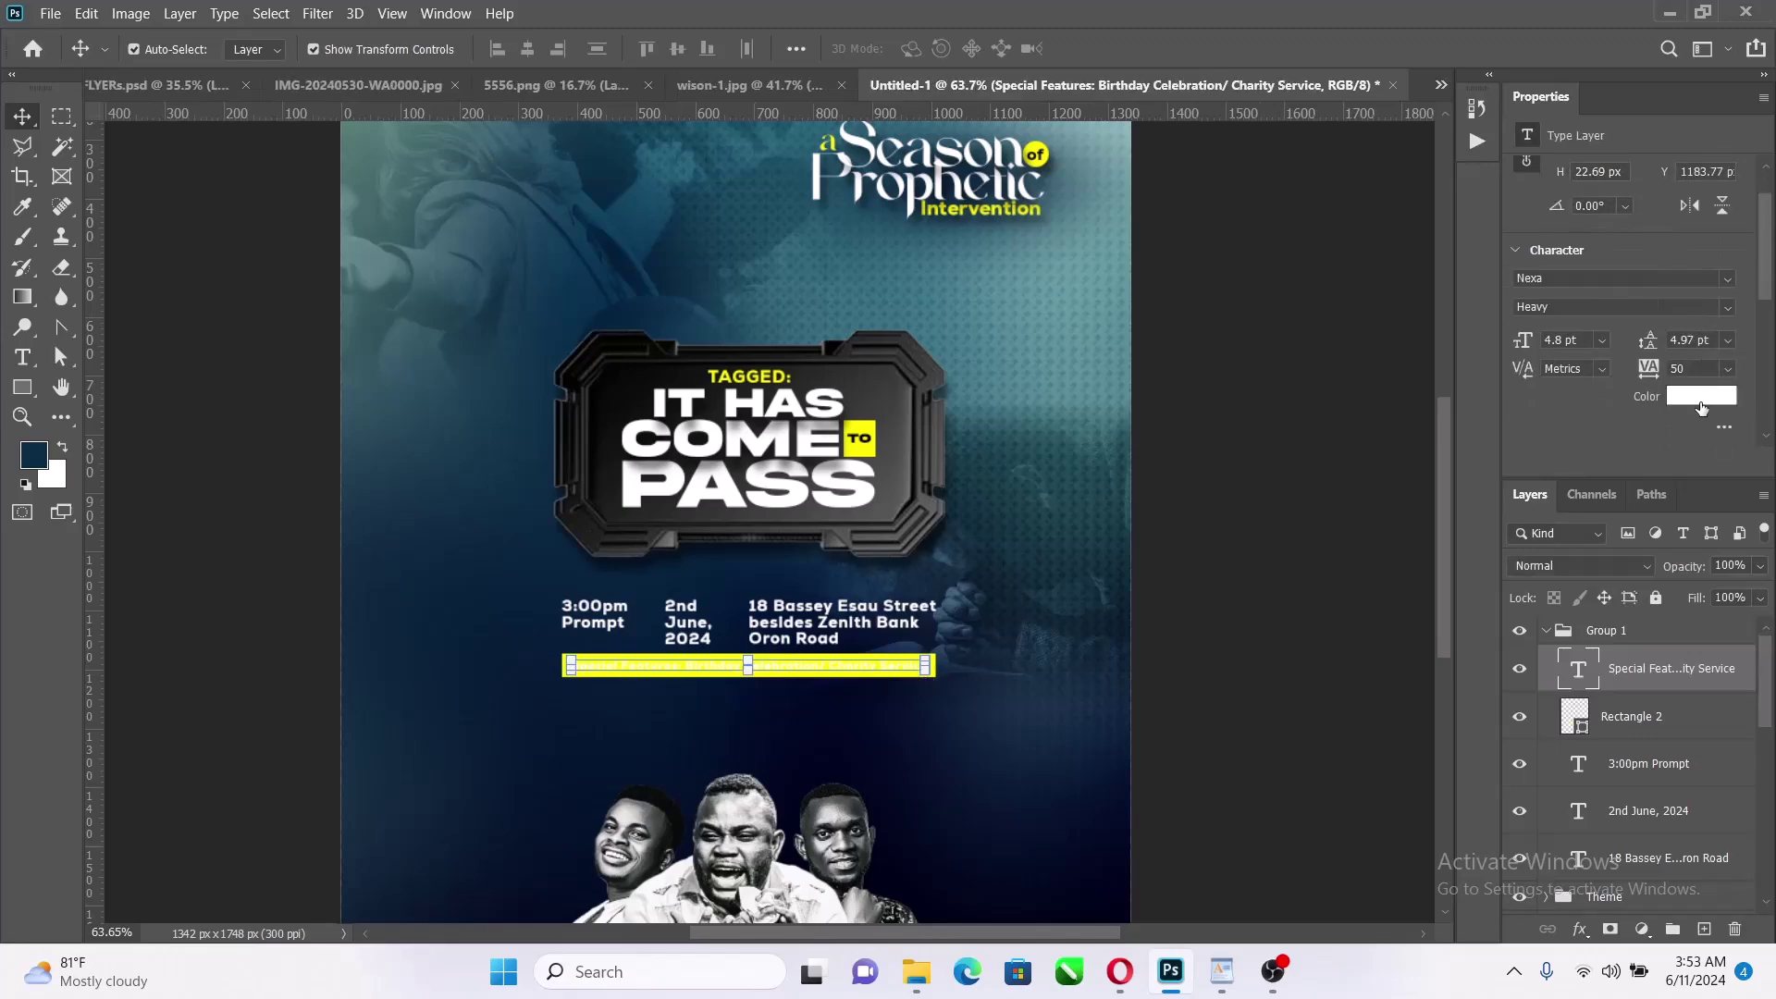
pyautogui.click(1702, 396)
pyautogui.write('000000')
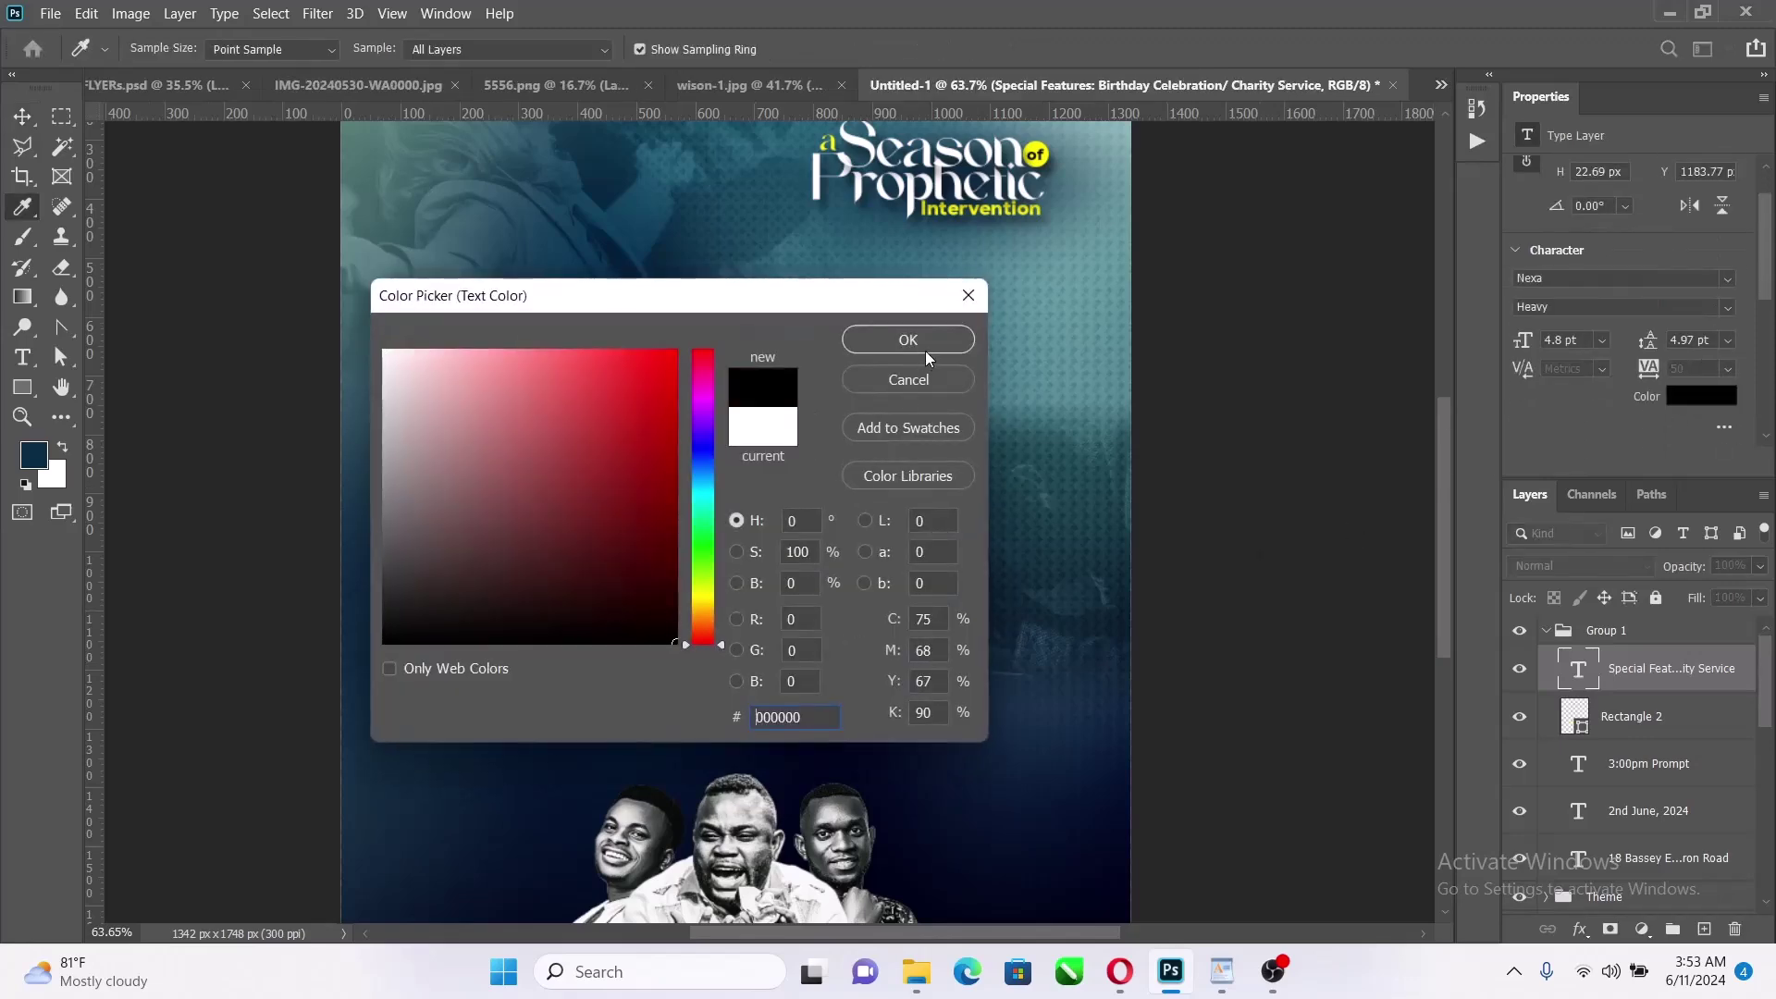
pyautogui.click(925, 352)
pyautogui.click(1262, 529)
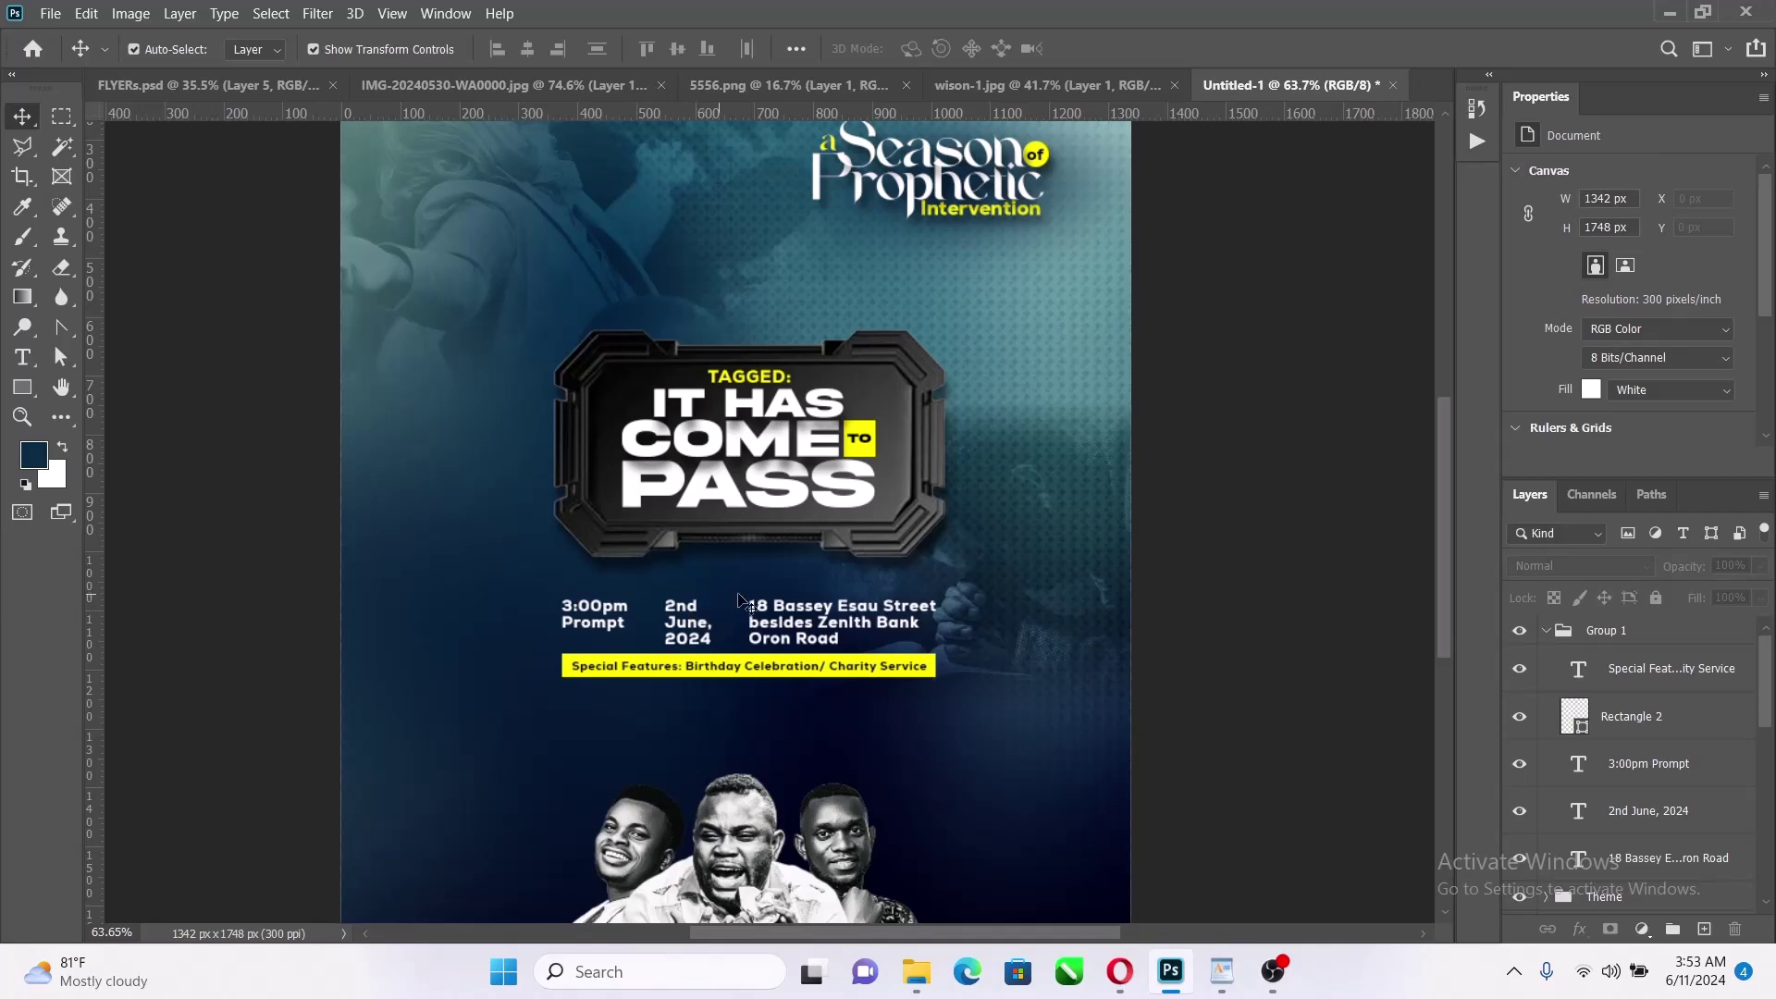
# Rename the details group from Group 1 to 'Venue'
pyautogui.click(1548, 630)
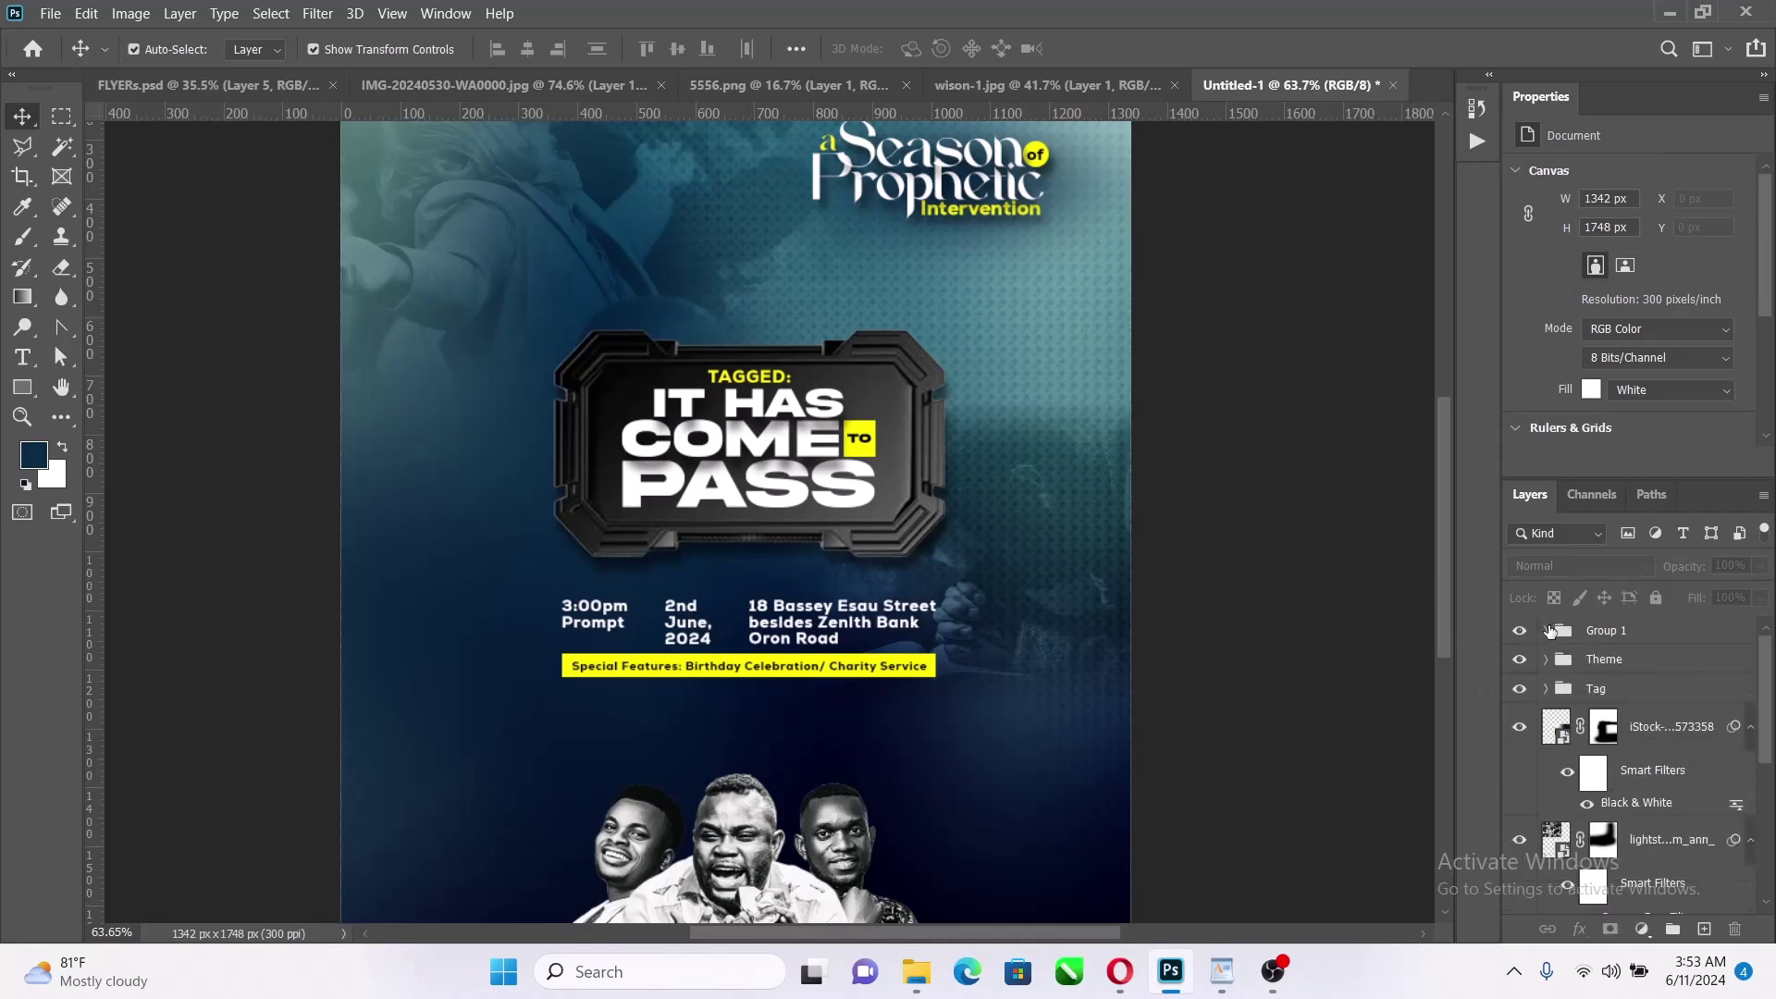
pyautogui.click(1615, 632)
pyautogui.write('V')
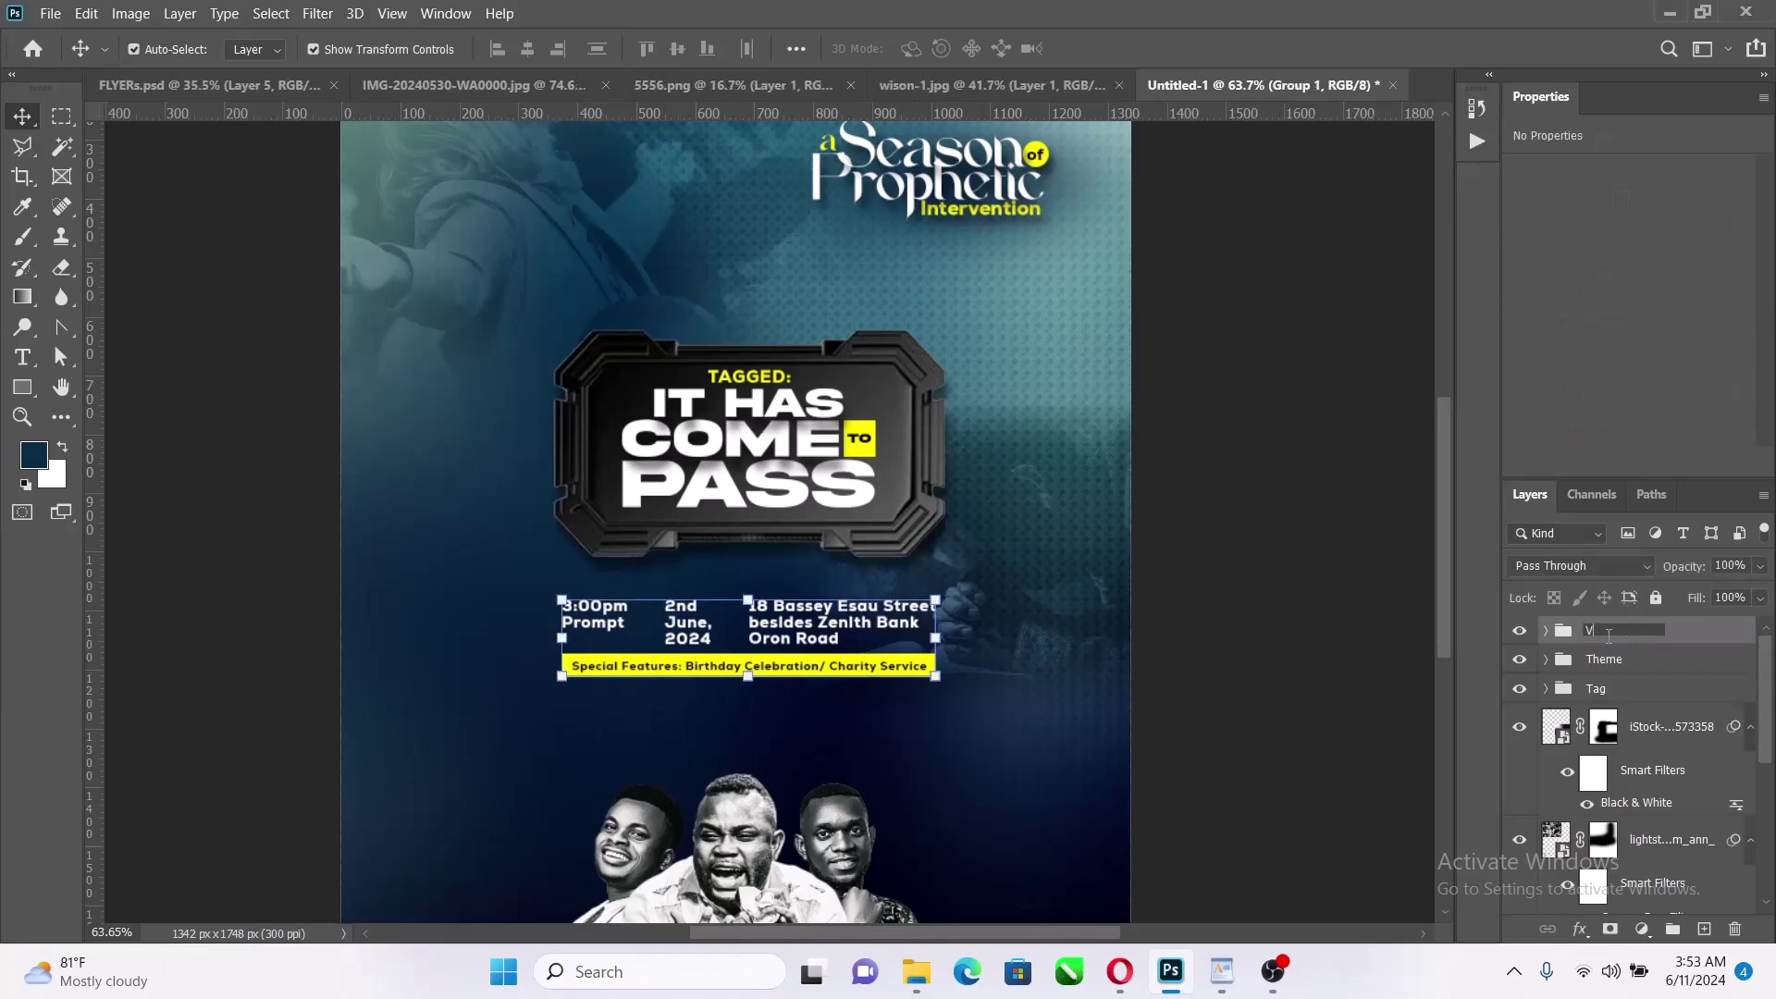
pyautogui.write('enue')
pyautogui.press('Return')
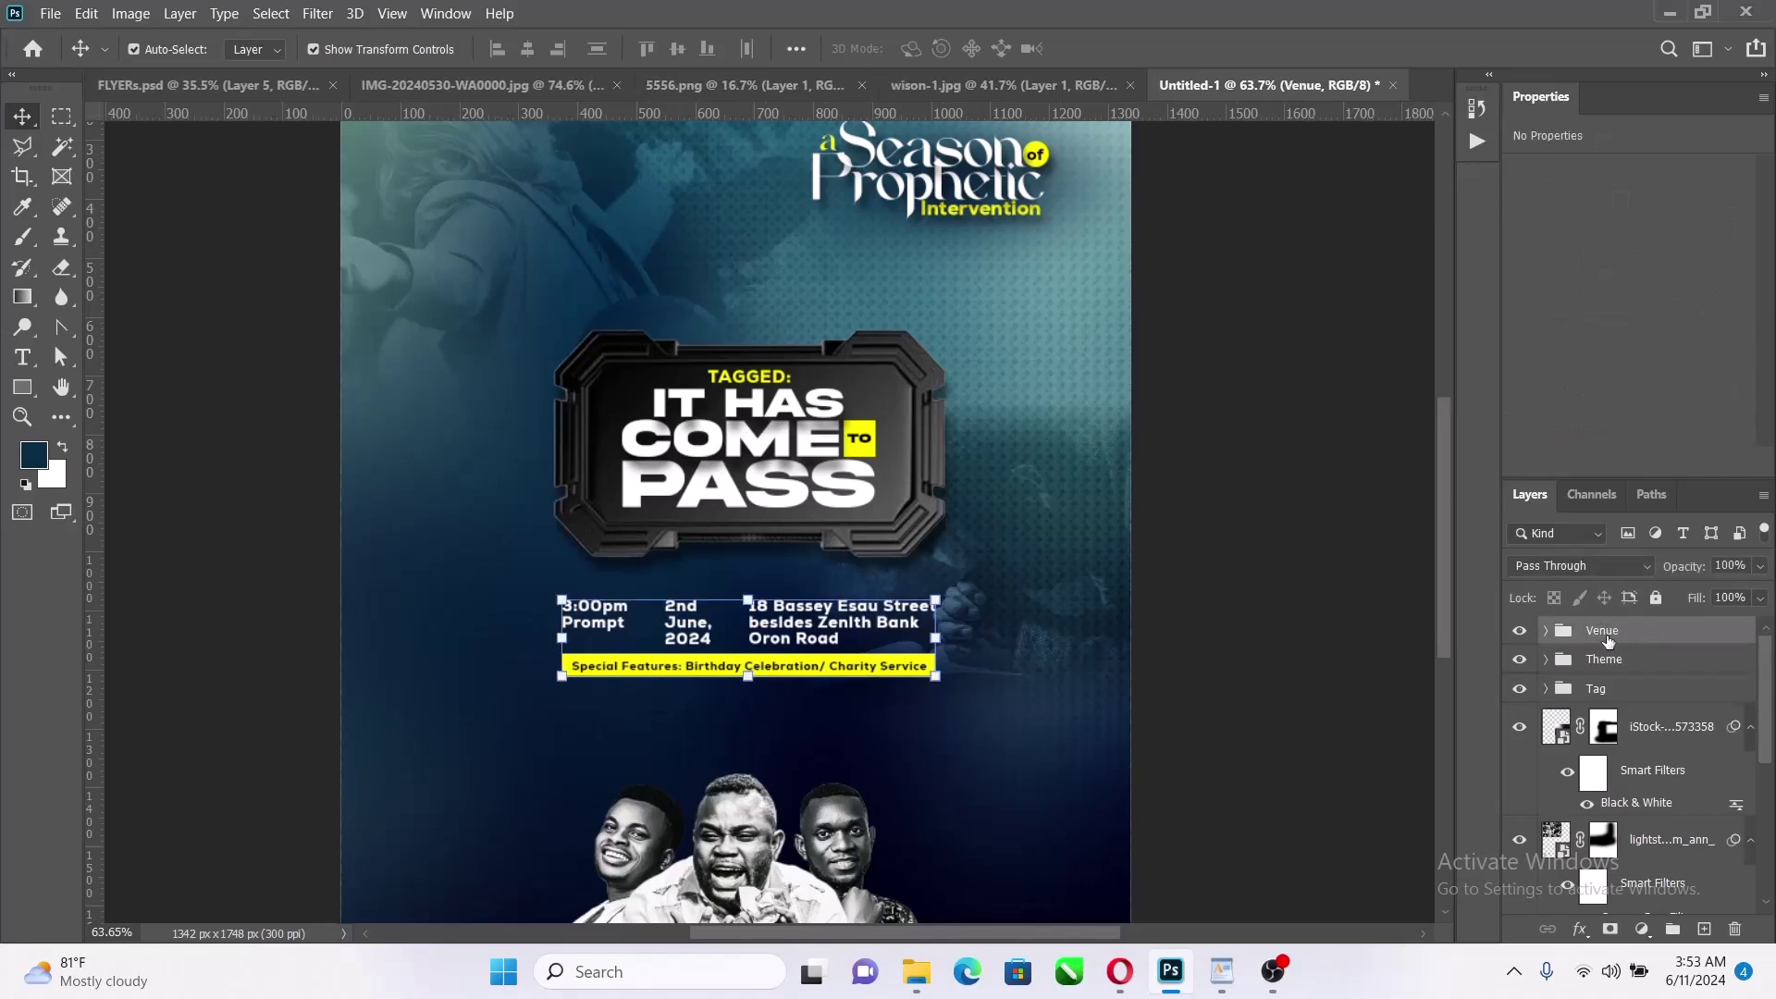
pyautogui.keyDown('ctrl'); pyautogui.click(1626, 661); pyautogui.keyUp('ctrl')
pyautogui.keyDown('ctrl'); pyautogui.click(1627, 661); pyautogui.keyUp('ctrl')
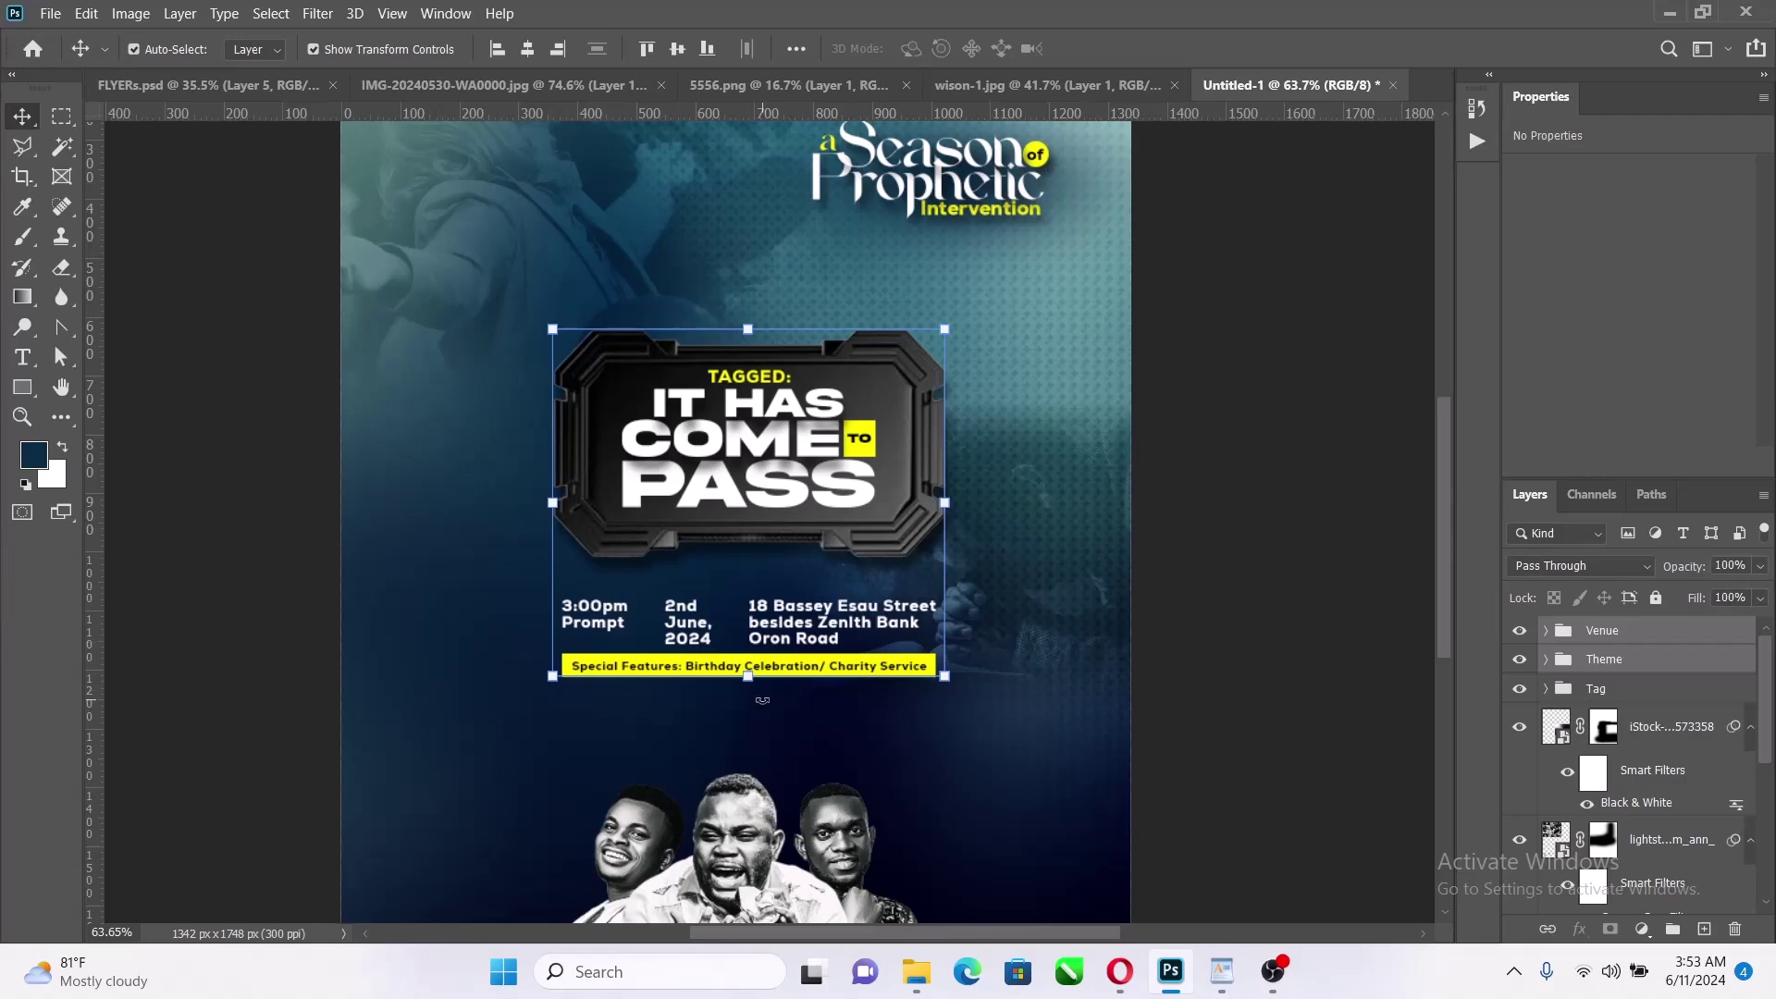
# Enlarge the Venue and Theme groups together and nudge Venue up toward the title badge
pyautogui.moveTo(746, 677); pyautogui.dragTo(763, 745)
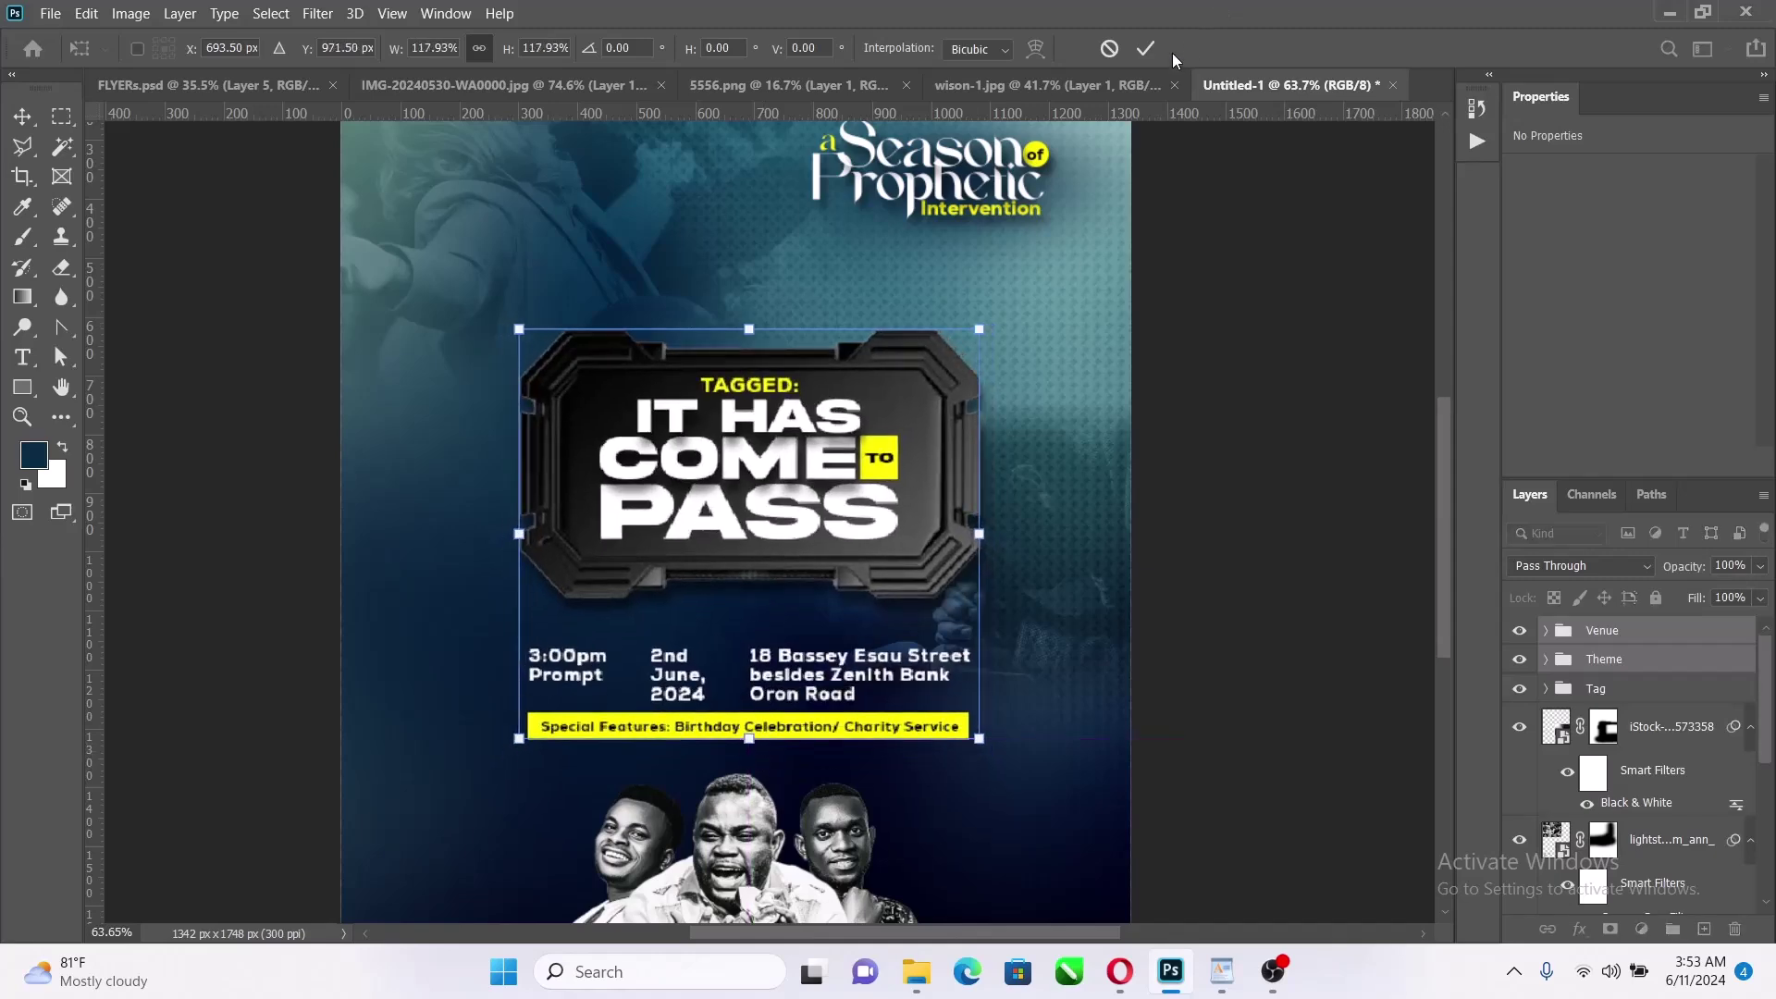
pyautogui.click(1146, 48)
pyautogui.click(1603, 634)
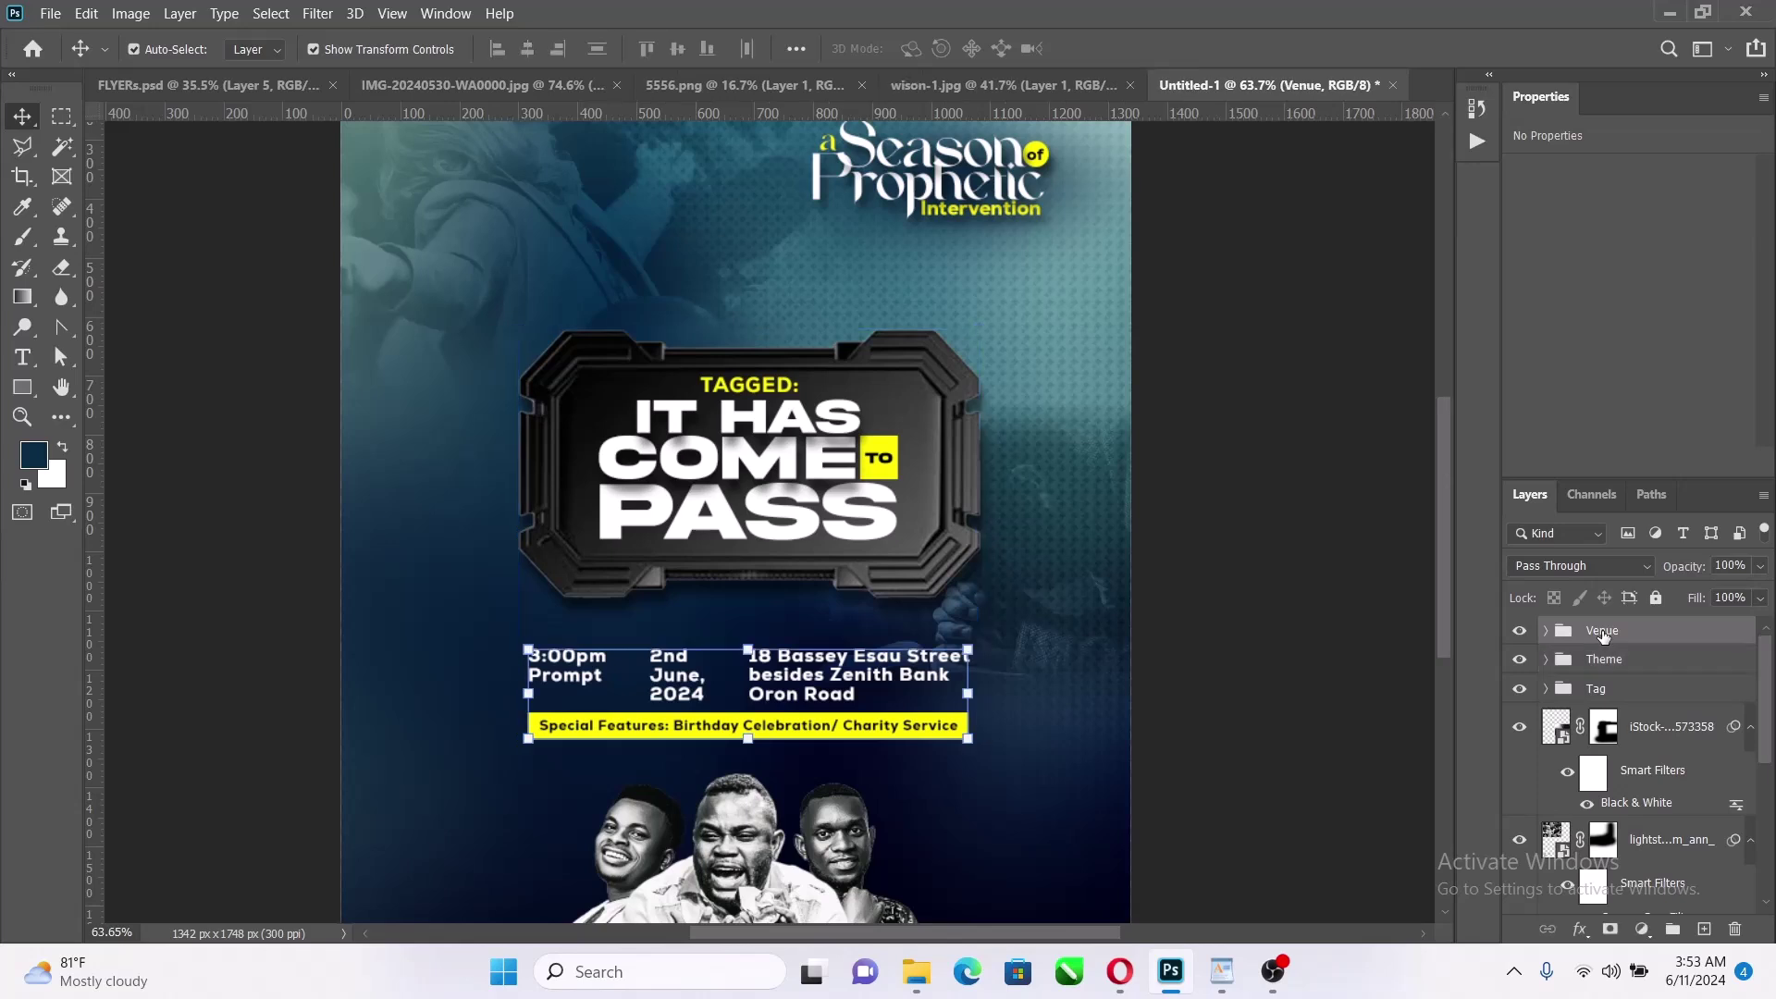
pyautogui.press('Up')
pyautogui.press('Up')
pyautogui.press('Up')
pyautogui.press('Up')
pyautogui.press('Up')
pyautogui.press('Up')
pyautogui.press('Up')
pyautogui.press('Up')
pyautogui.press('Up')
pyautogui.press('Up')
pyautogui.press('Up')
pyautogui.press('Up')
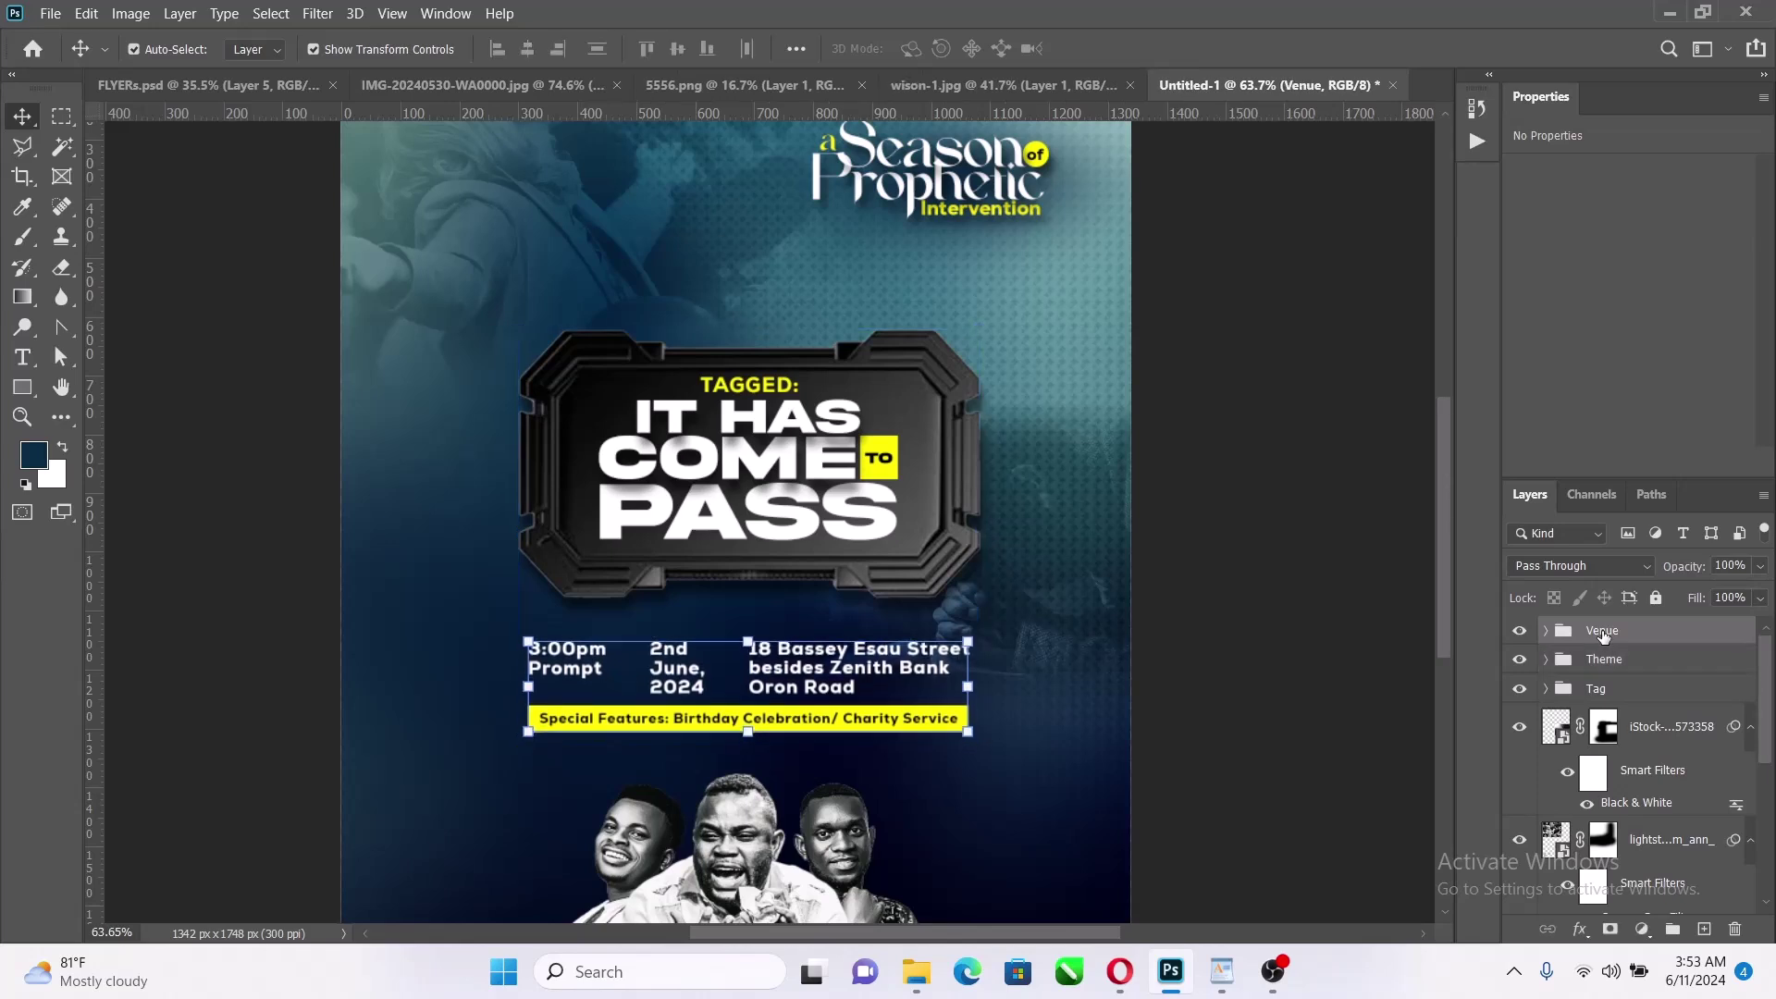
pyautogui.keyDown('ctrl'); pyautogui.click(1633, 660); pyautogui.keyUp('ctrl')
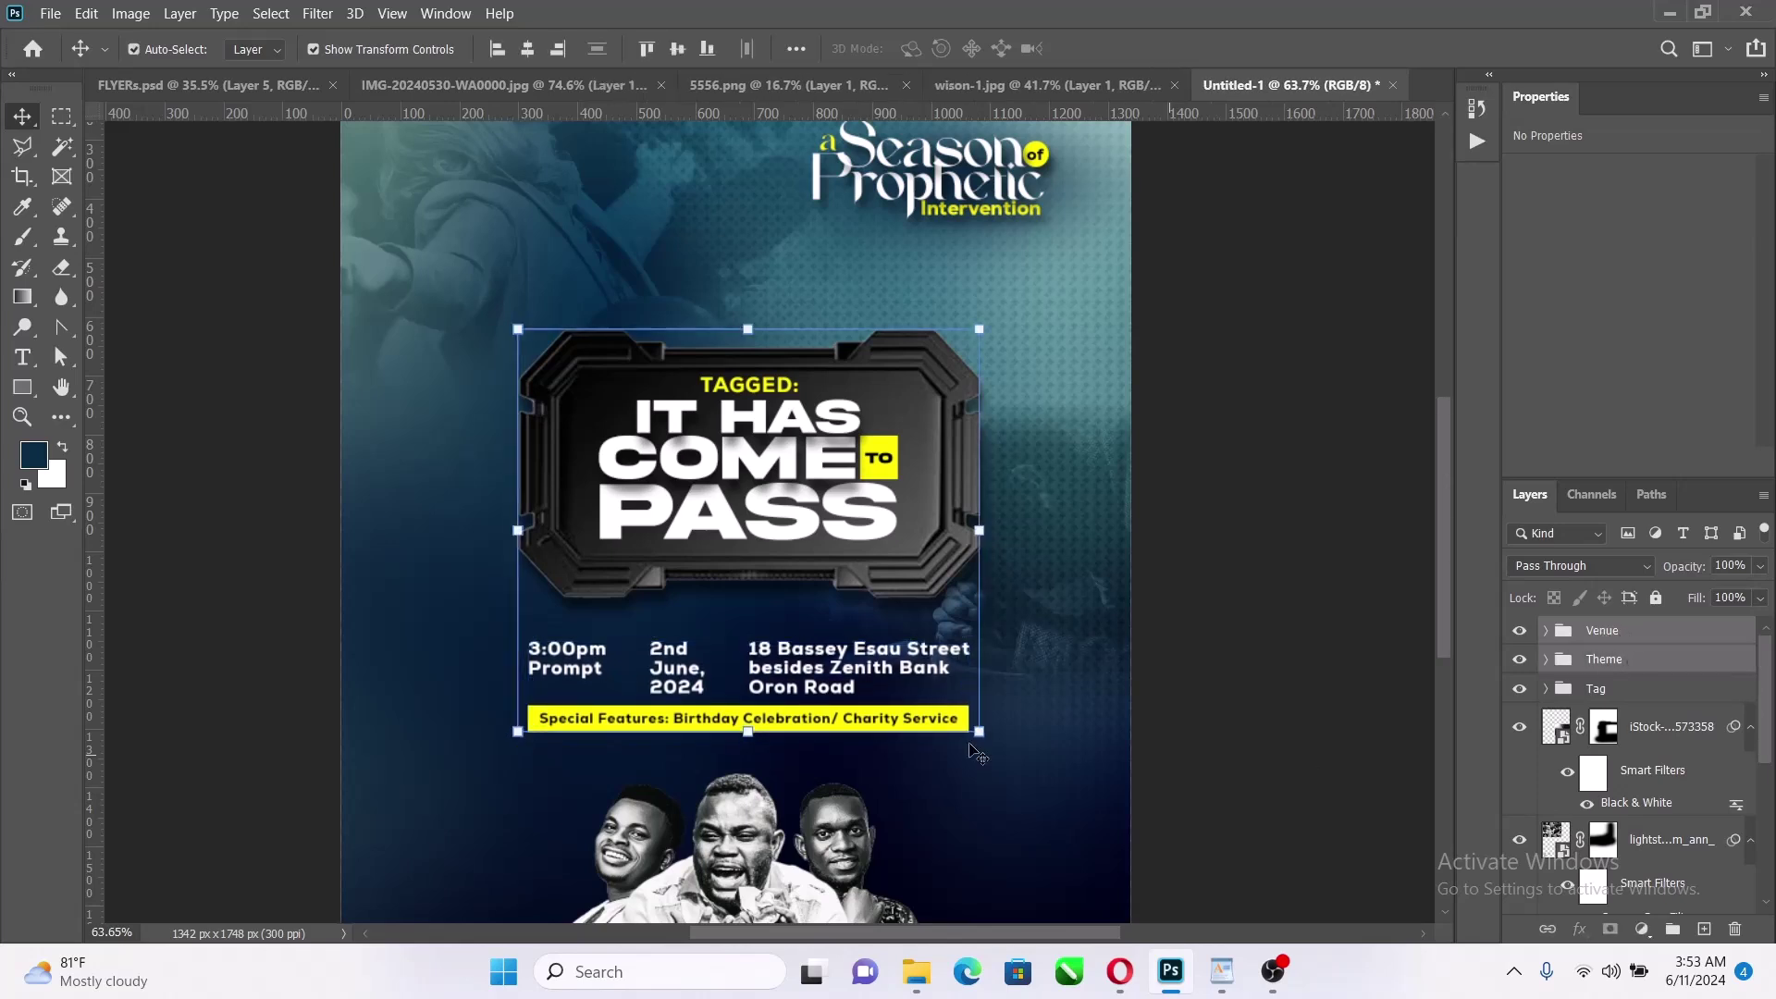
pyautogui.scroll(-3, 757, 547)
pyautogui.scroll(2, 771, 507)
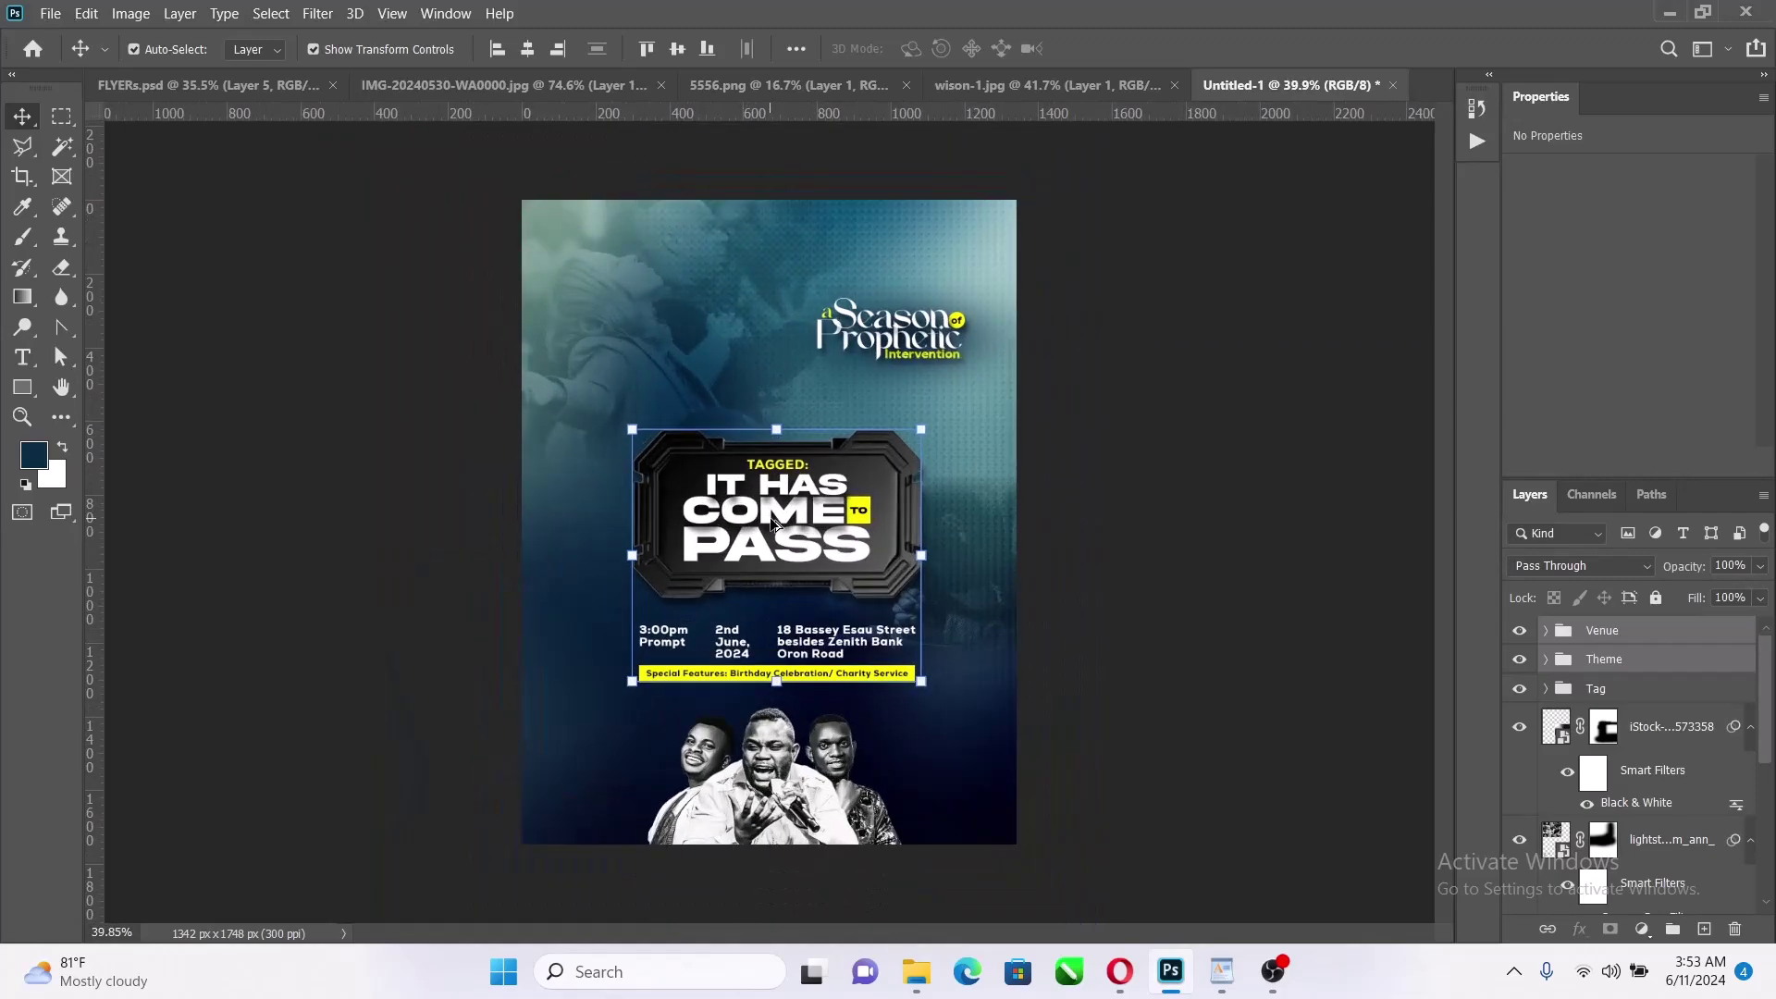
pyautogui.scroll(1, 780, 534)
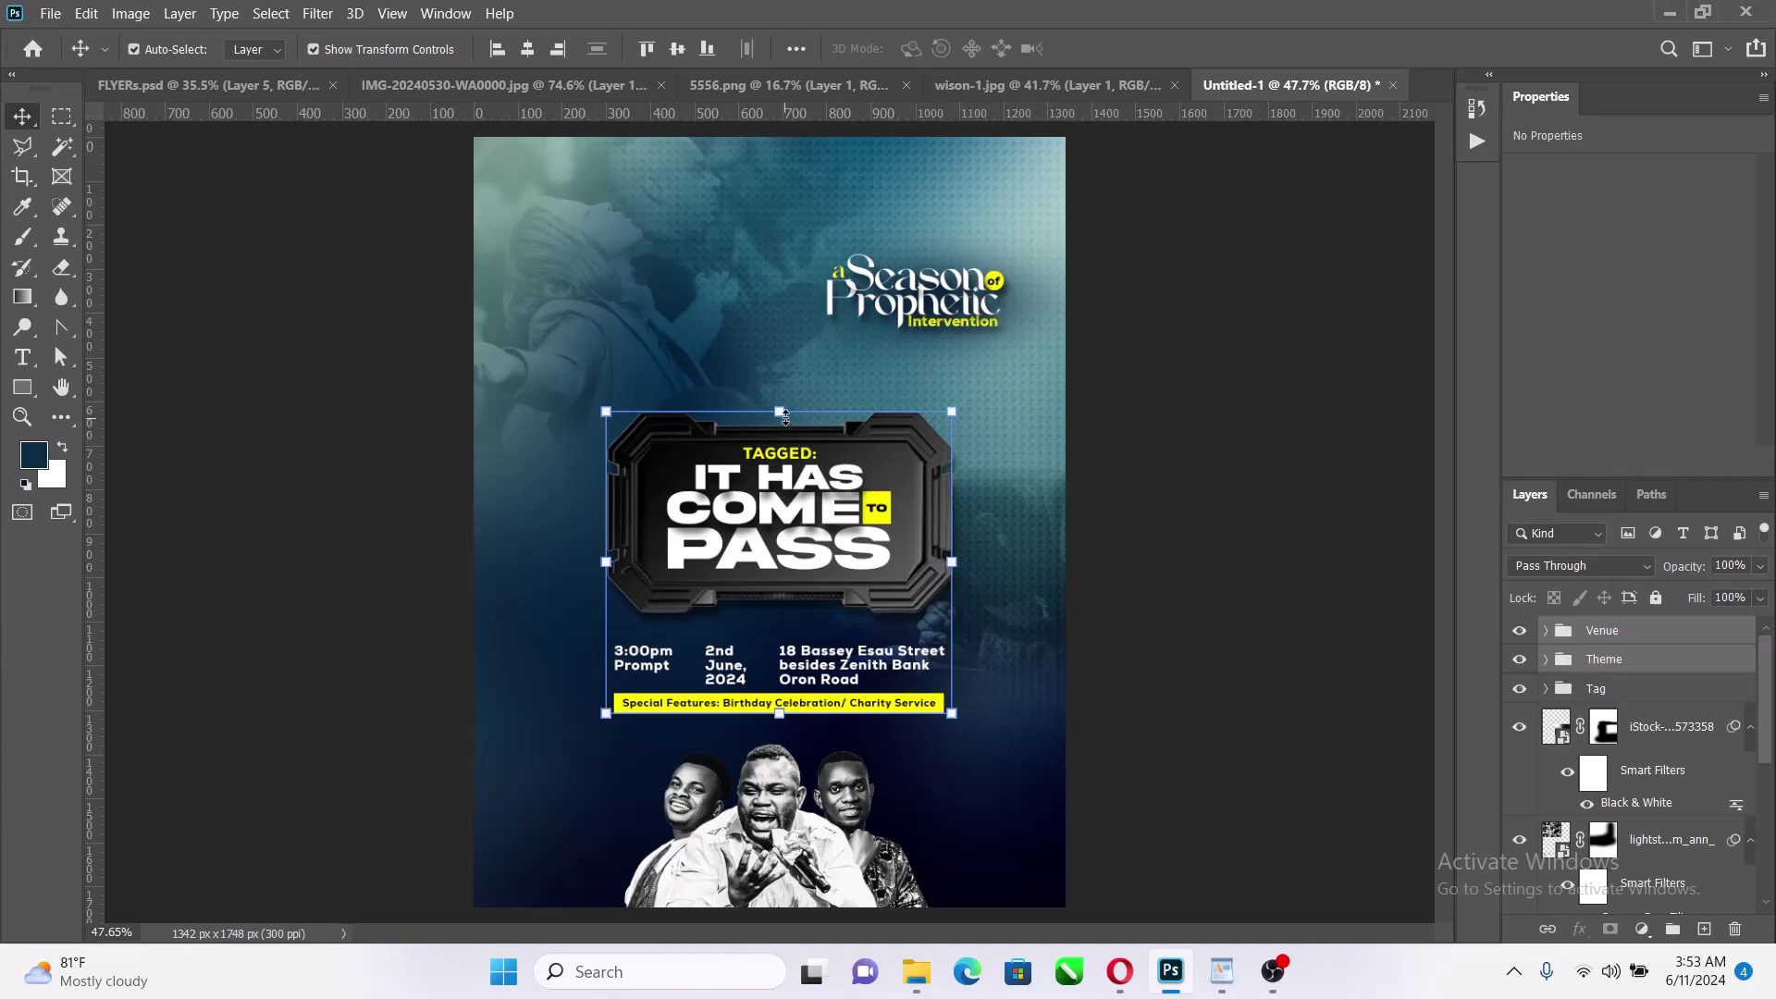
# Enlarge the Theme and Venue groups to about 105%
pyautogui.click(784, 413)
pyautogui.moveTo(783, 411); pyautogui.dragTo(784, 399)
pyautogui.moveTo(778, 723); pyautogui.dragTo(778, 737)
# Skew the title badge and details with a -10 vertical skew, rising to the right
pyautogui.rightClick(843, 479)
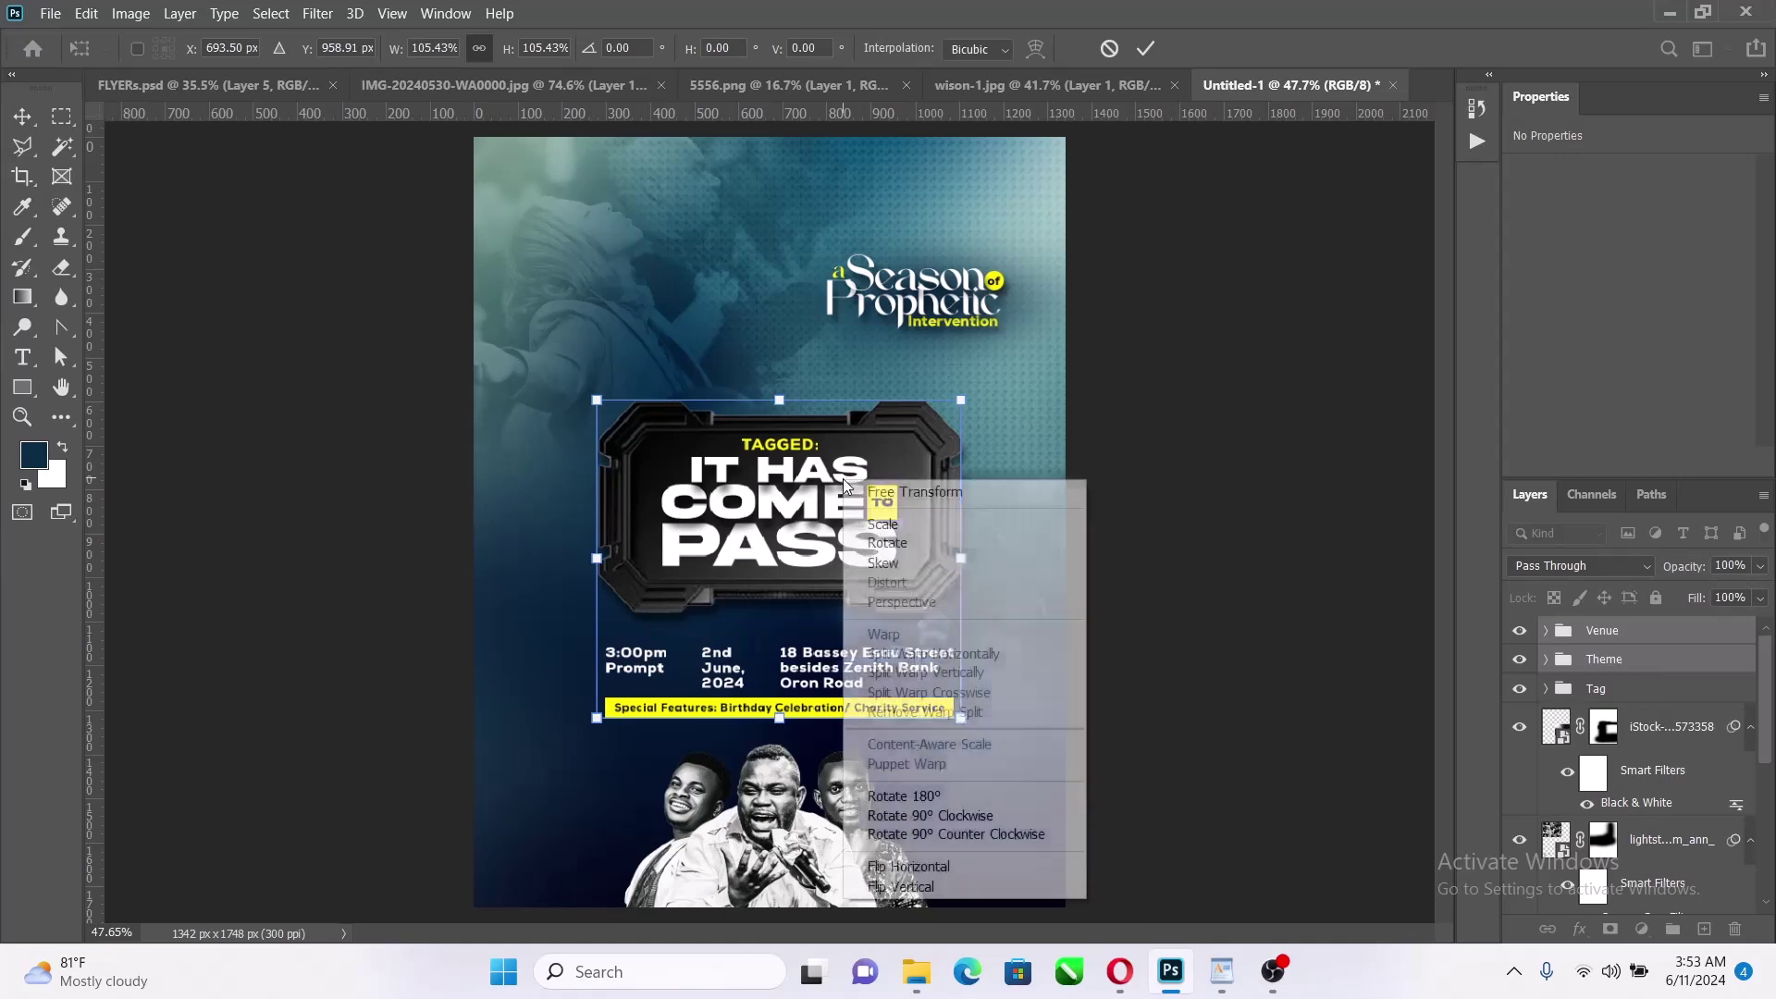
pyautogui.click(914, 564)
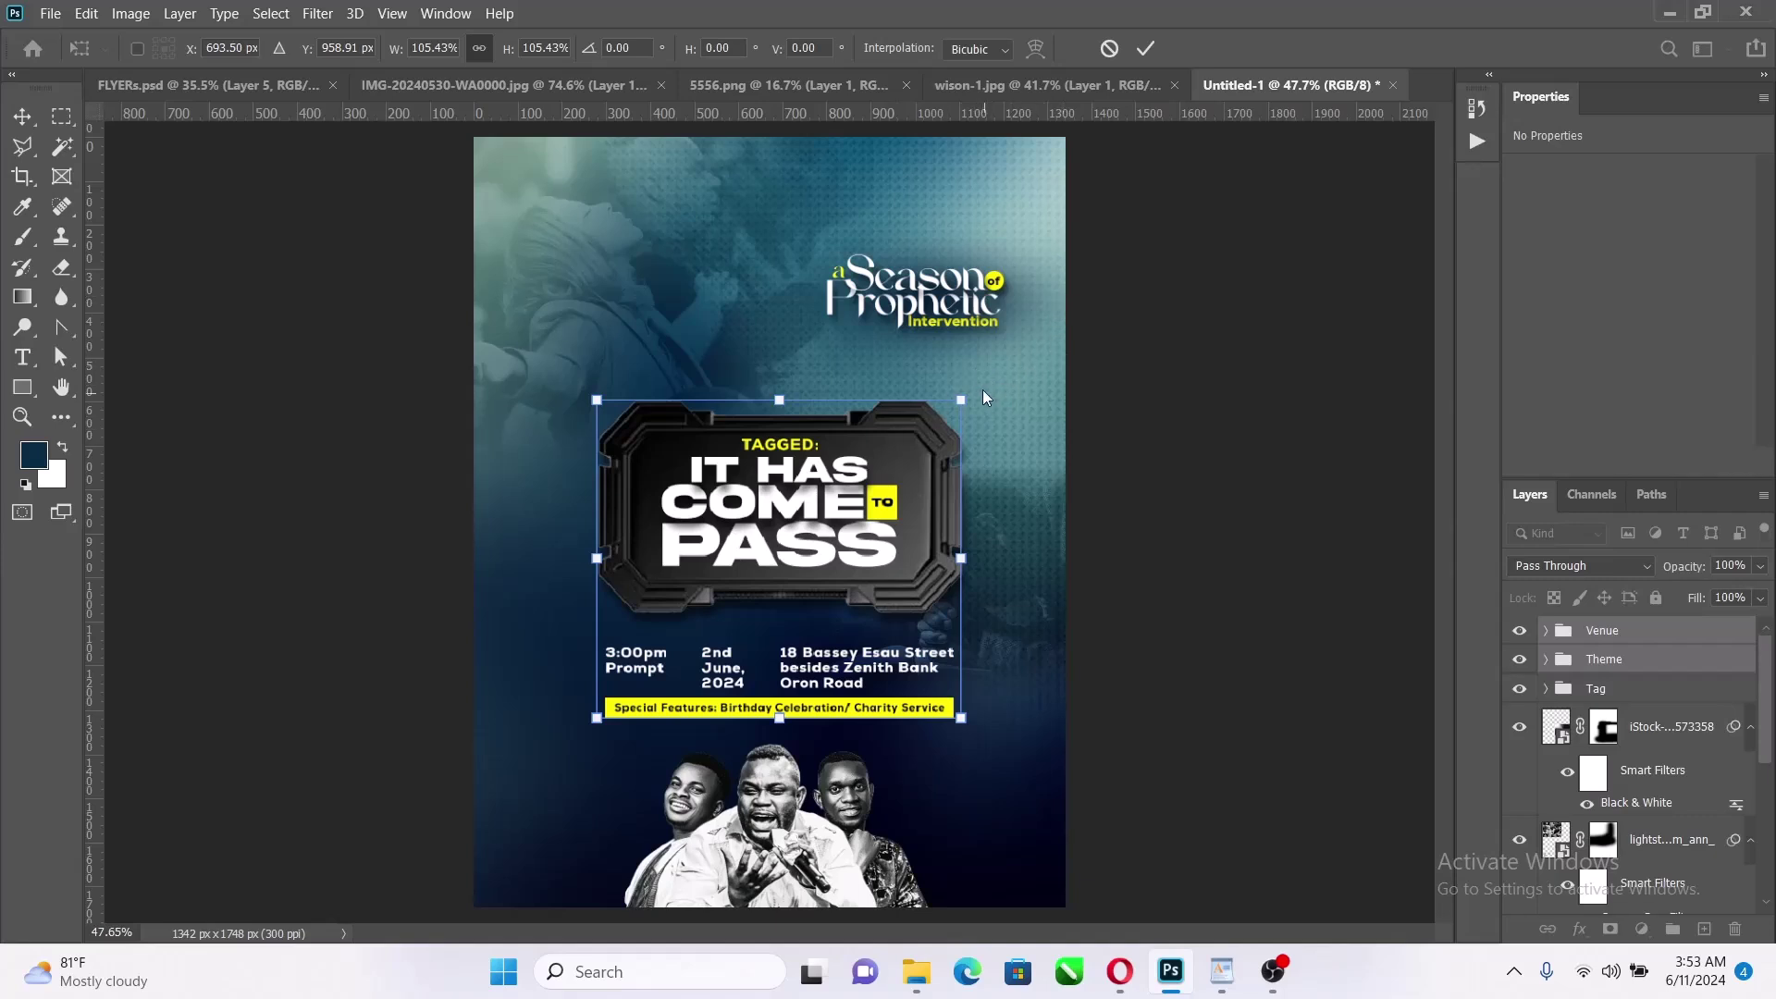
pyautogui.moveTo(961, 563); pyautogui.dragTo(964, 514)
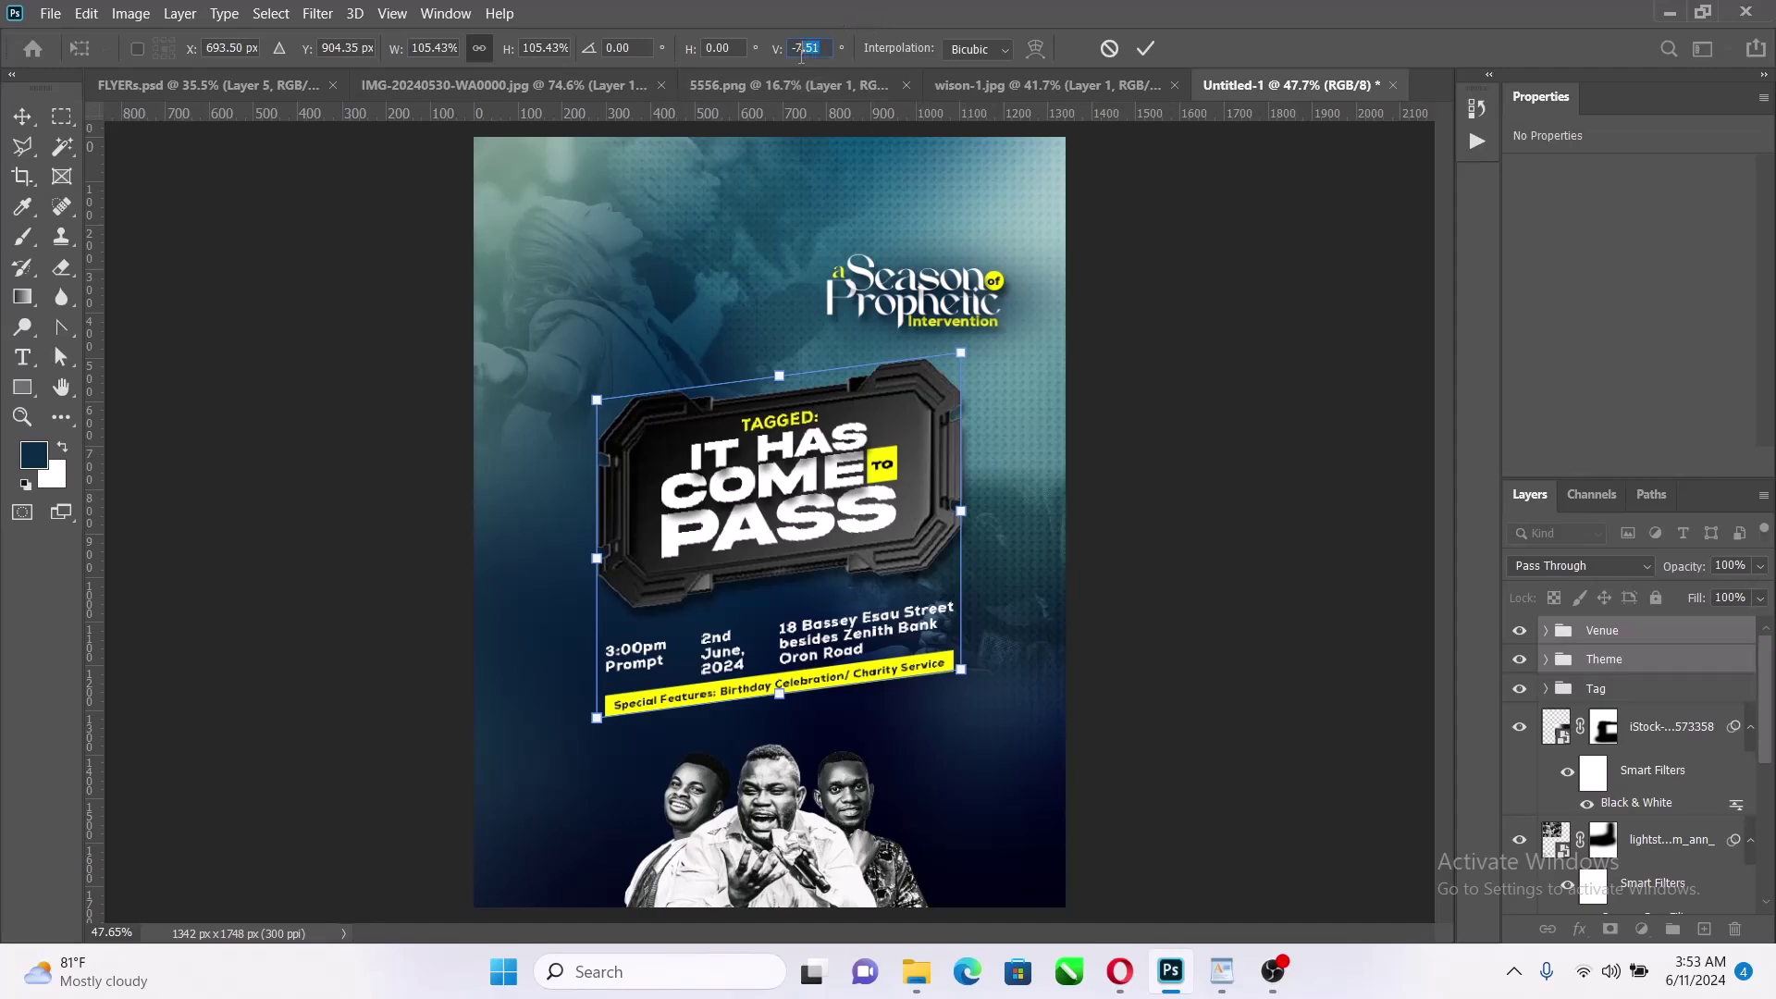
pyautogui.write('-1')
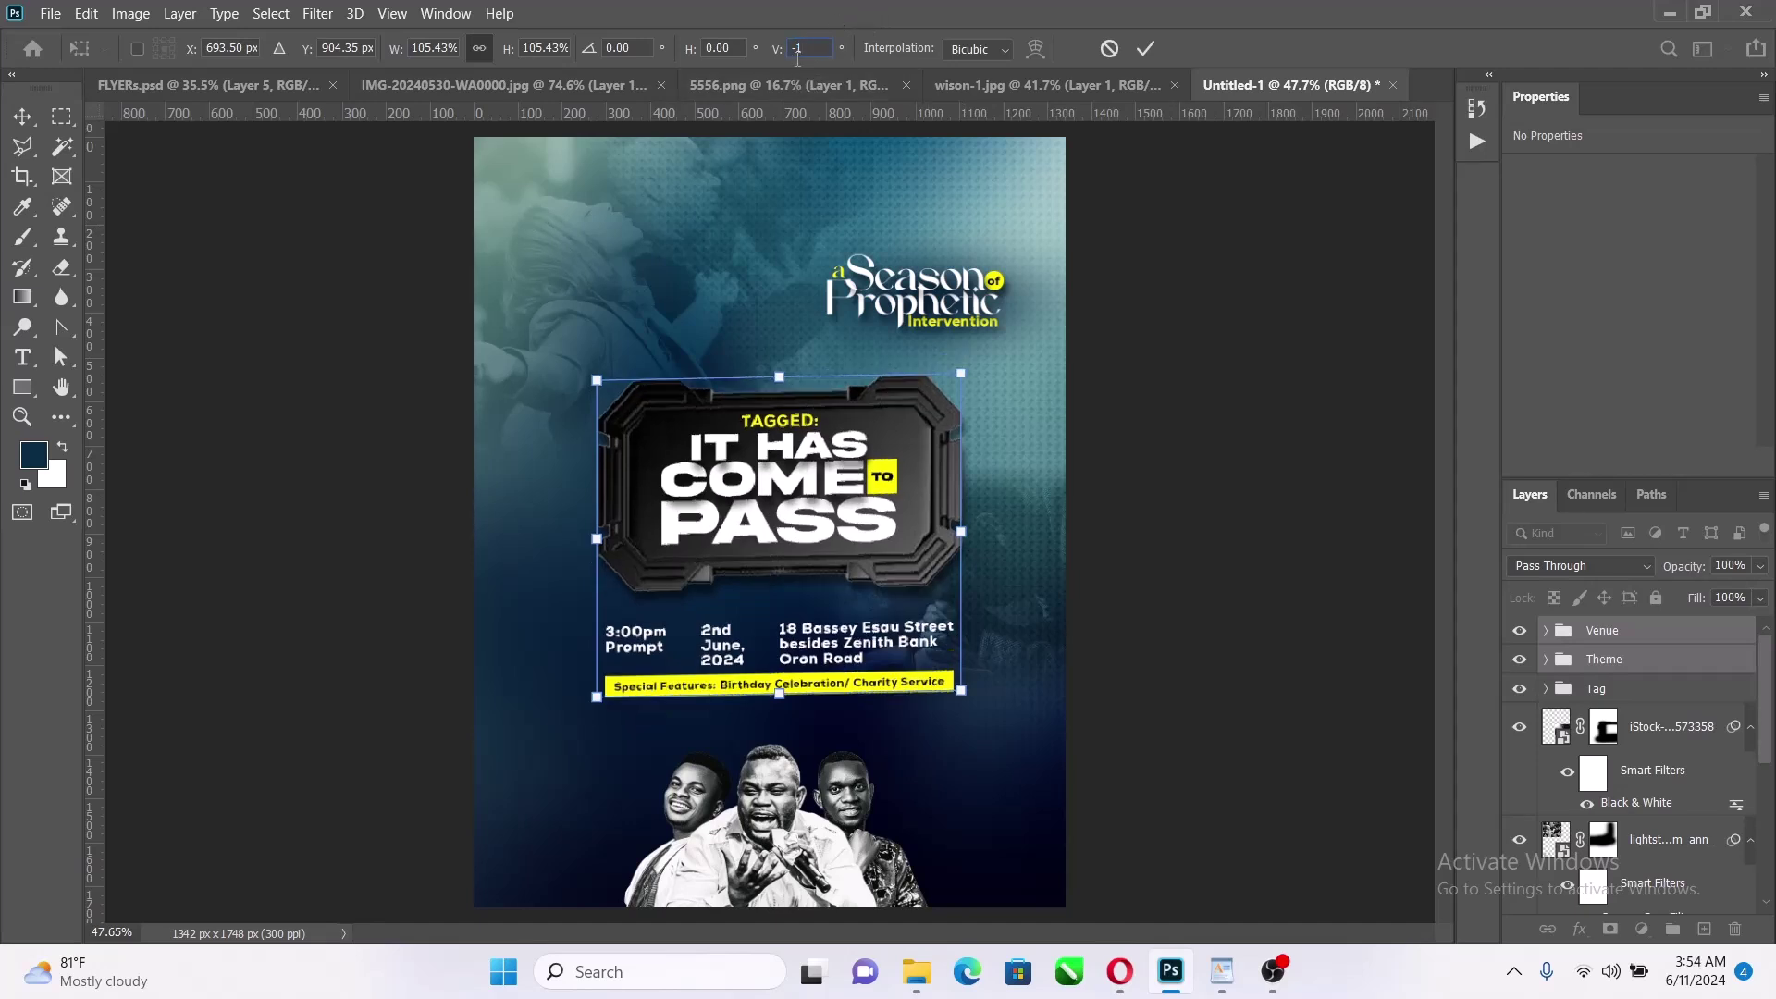
pyautogui.write('0')
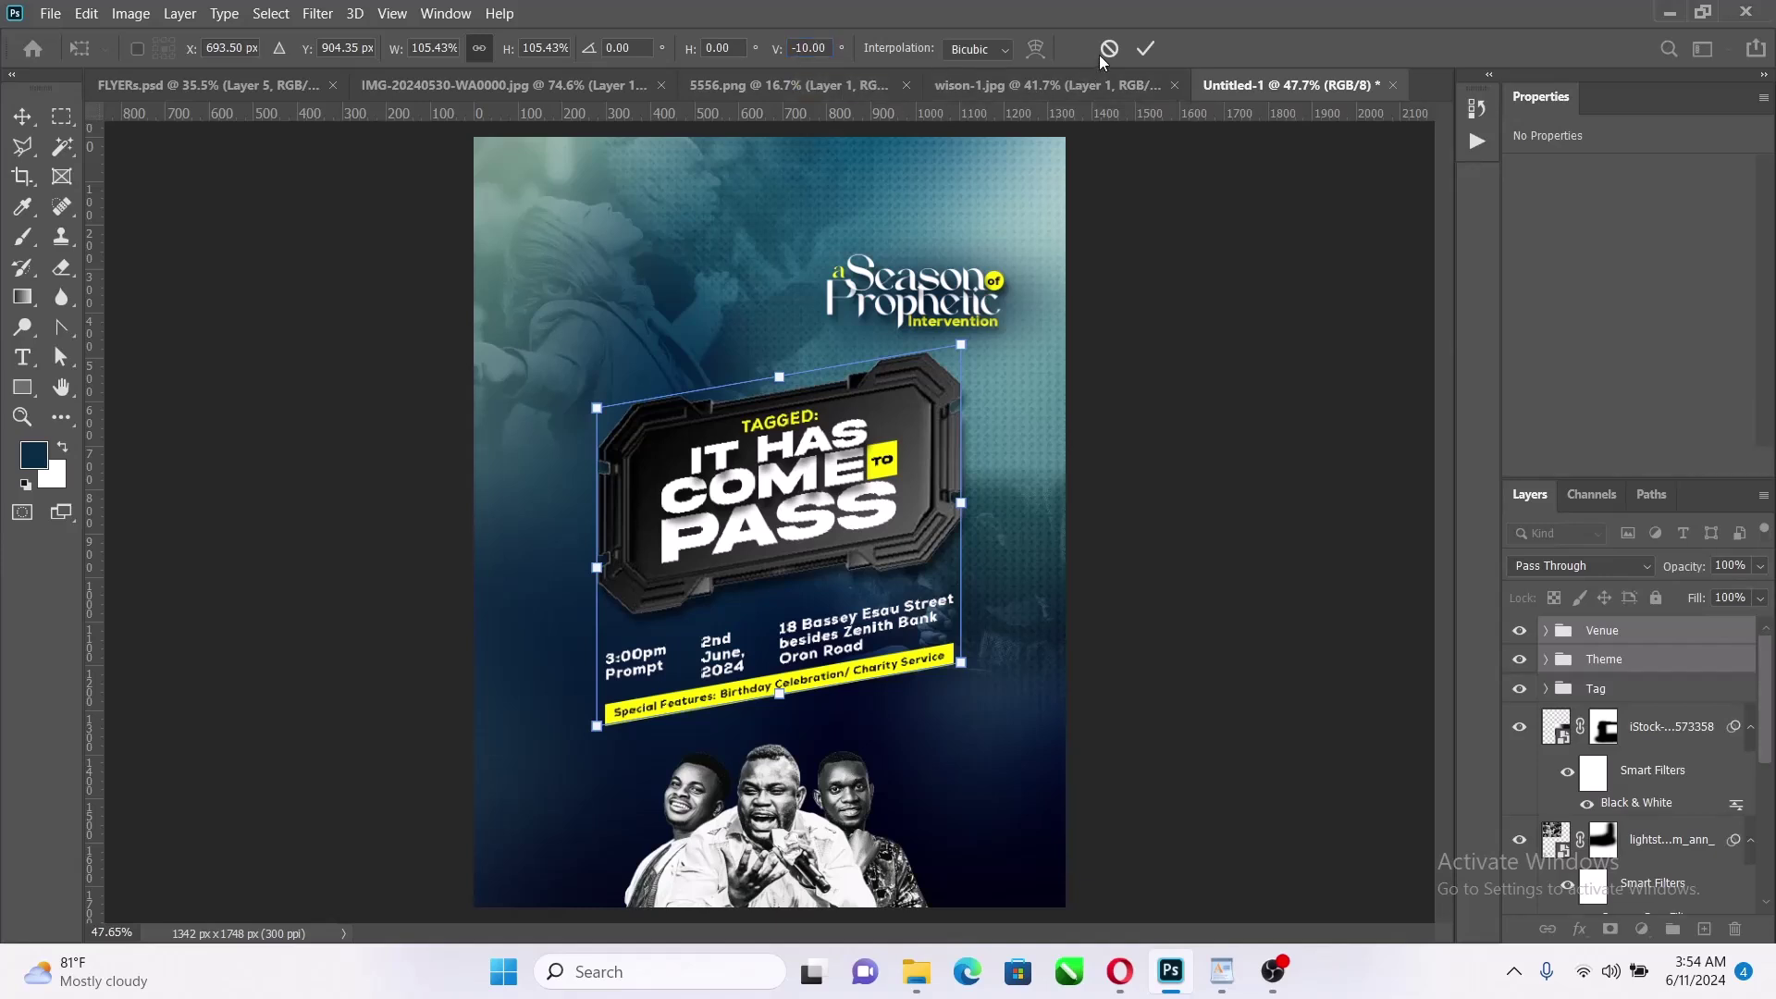
pyautogui.click(1146, 48)
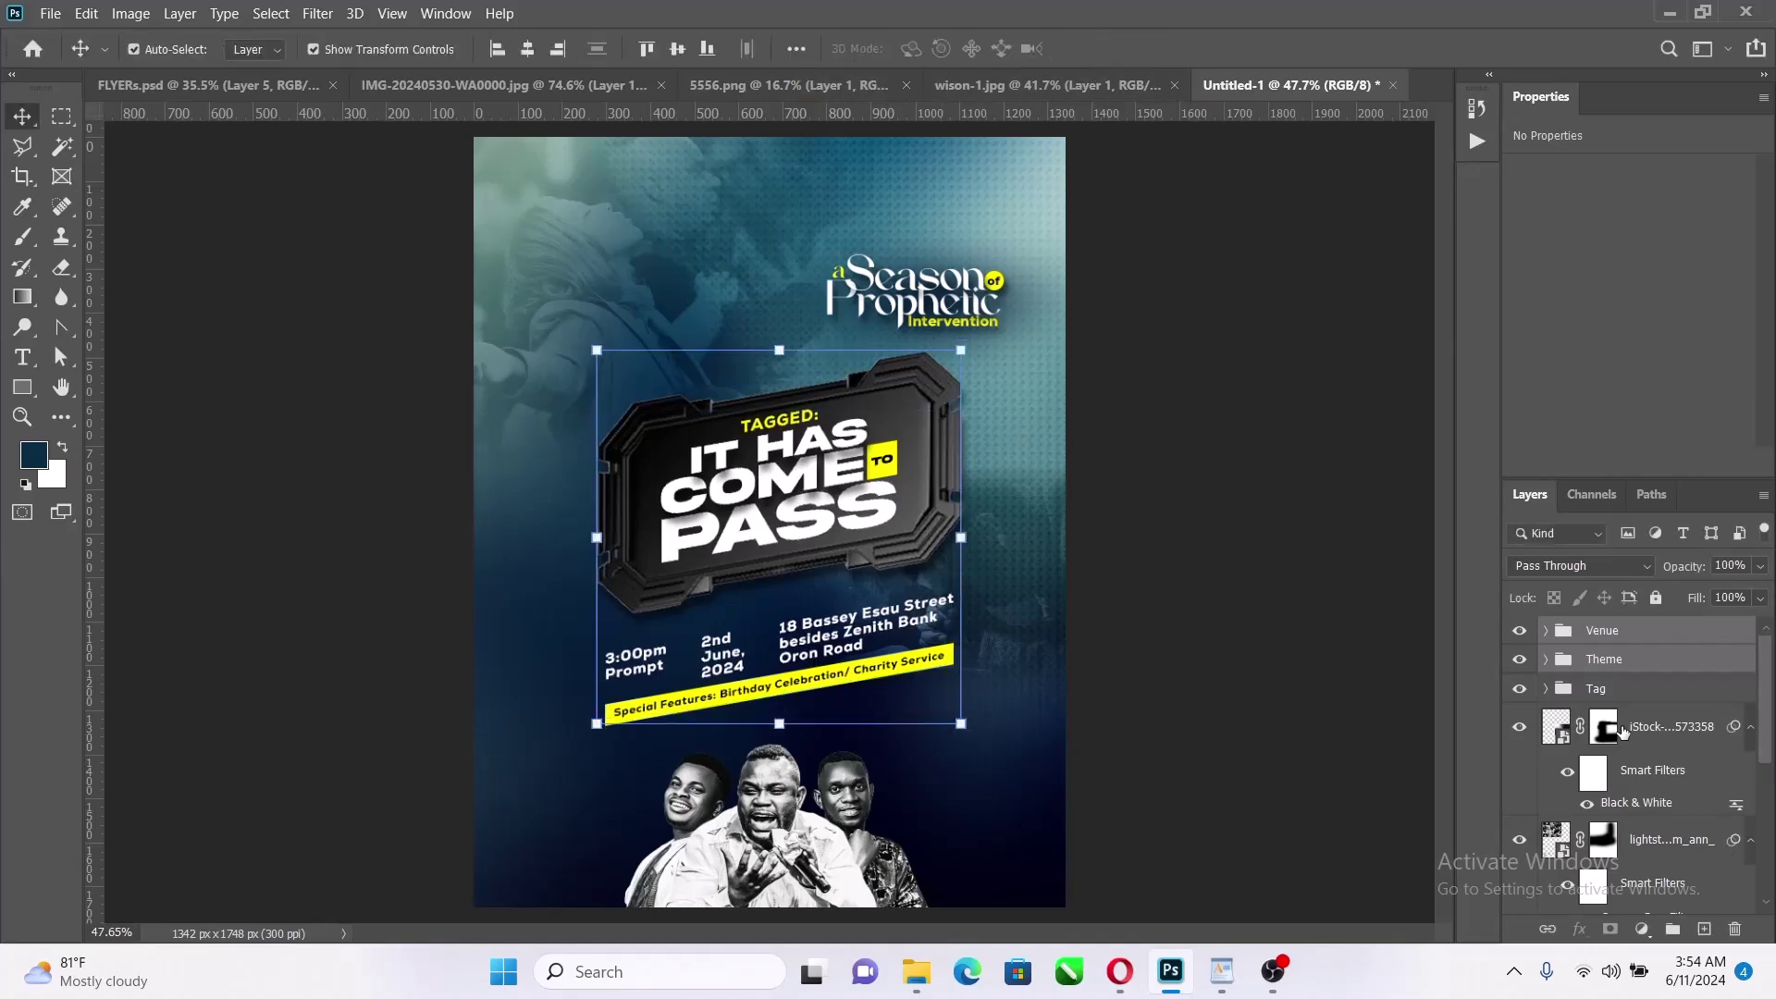
# Move the Tag group's Season heading slightly left and up, discarding a trial -10 skew
pyautogui.click(1636, 694)
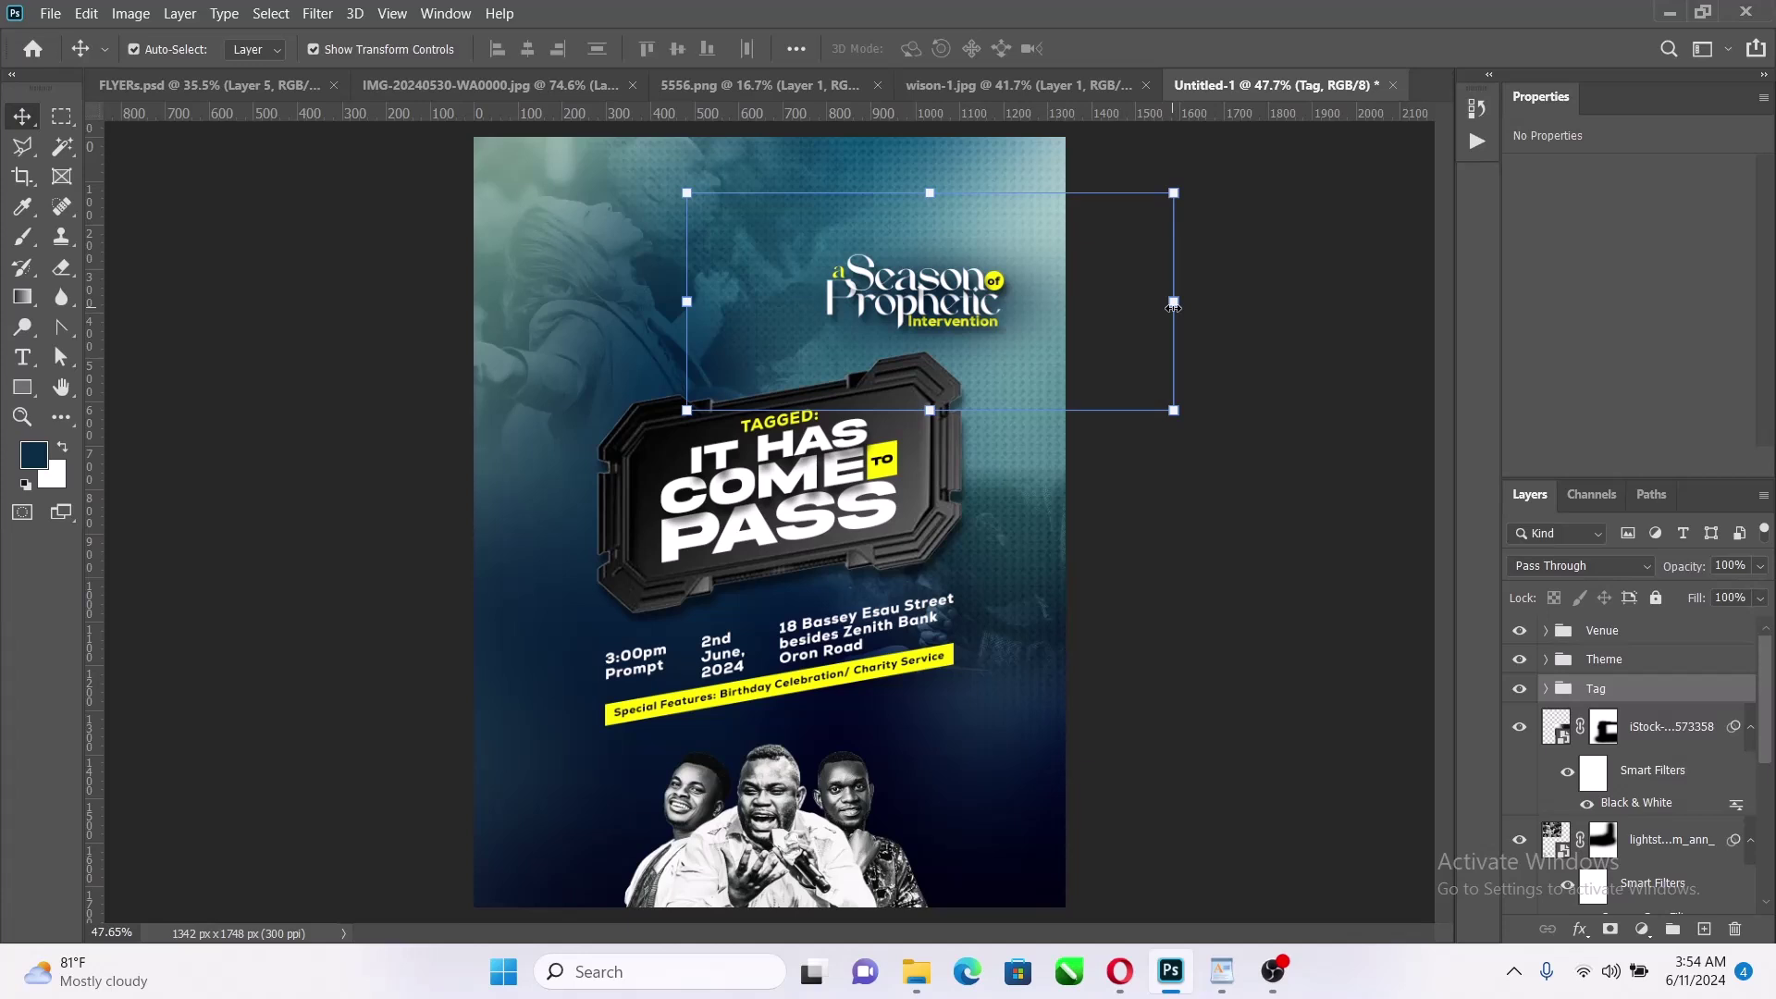
pyautogui.hotkey('ctrl', 't')
pyautogui.rightClick(980, 278)
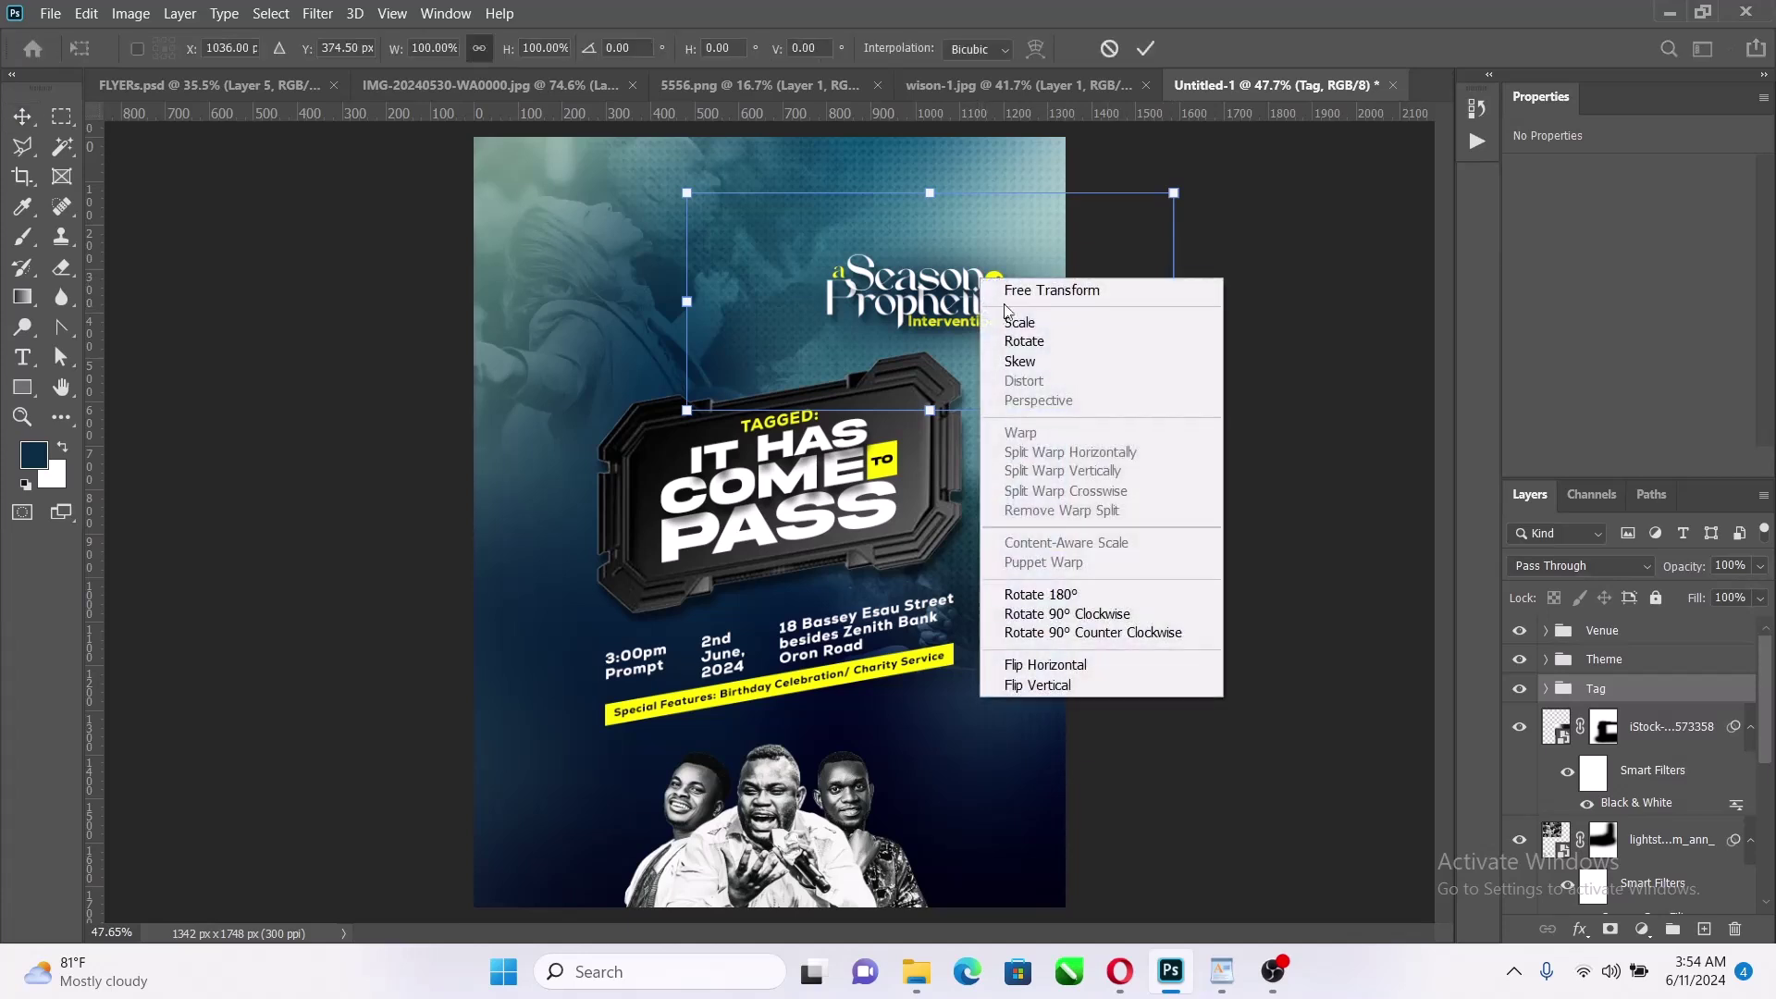
pyautogui.click(1038, 362)
pyautogui.moveTo(822, 51); pyautogui.dragTo(762, 49)
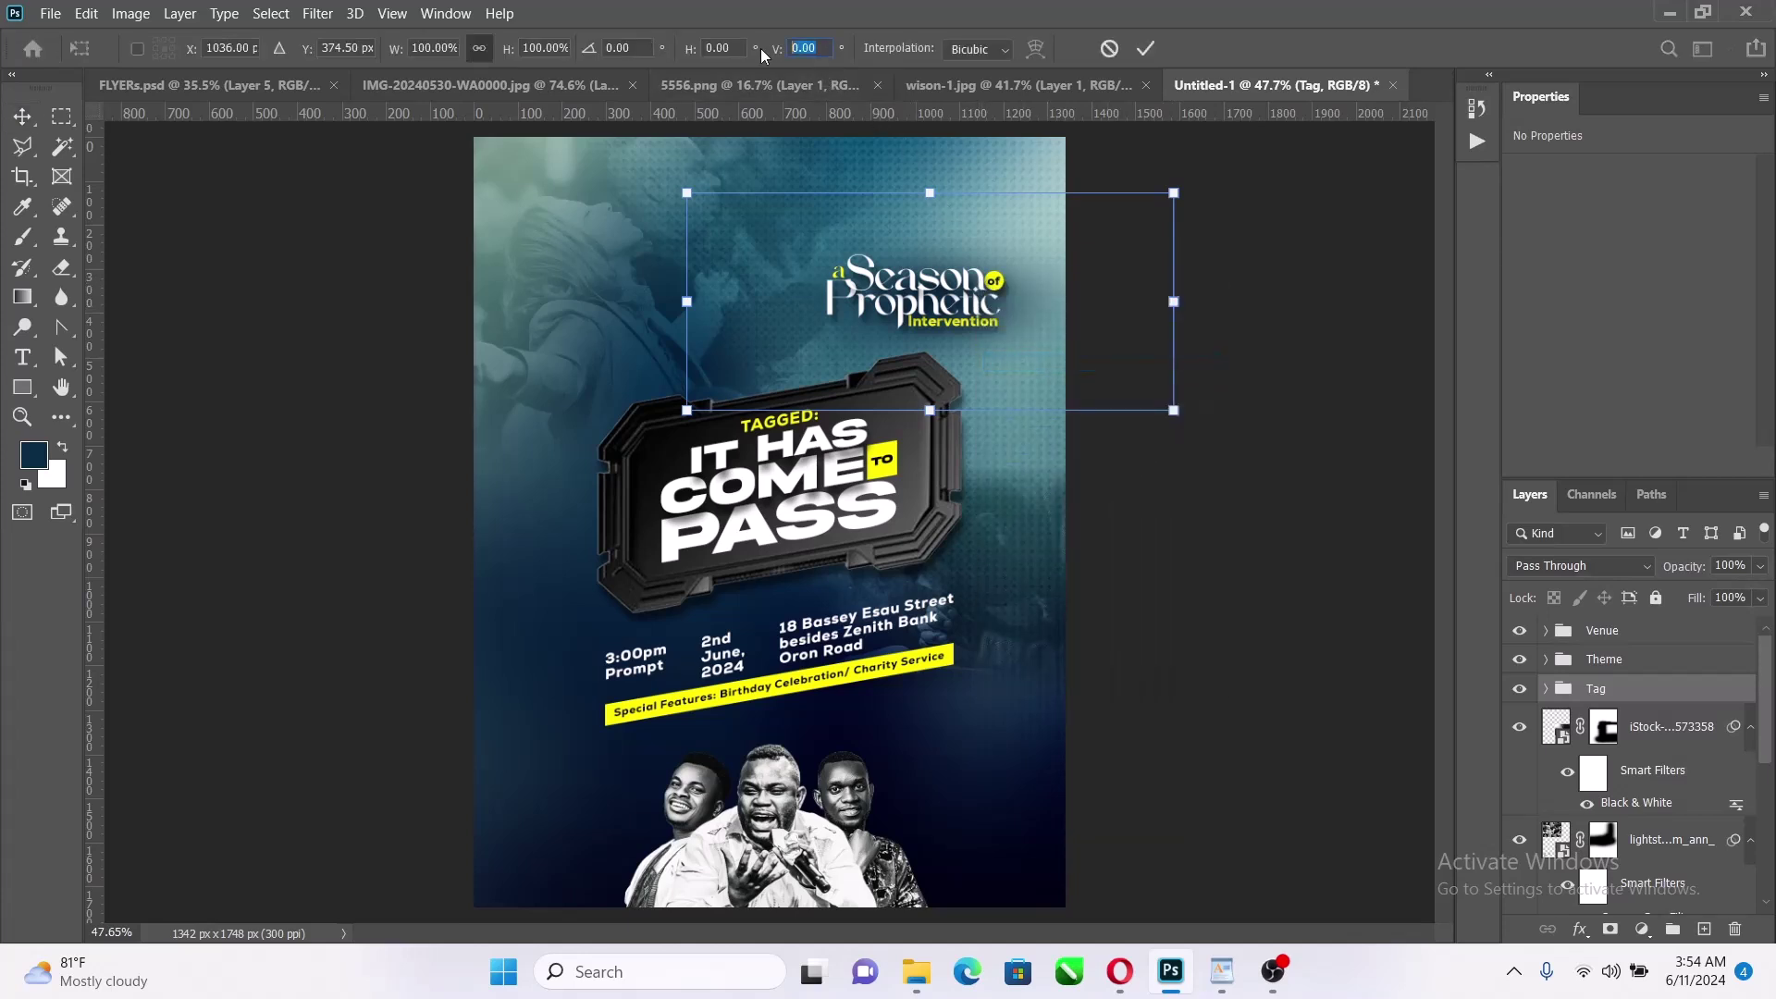
pyautogui.write('-10')
pyautogui.press('Return')
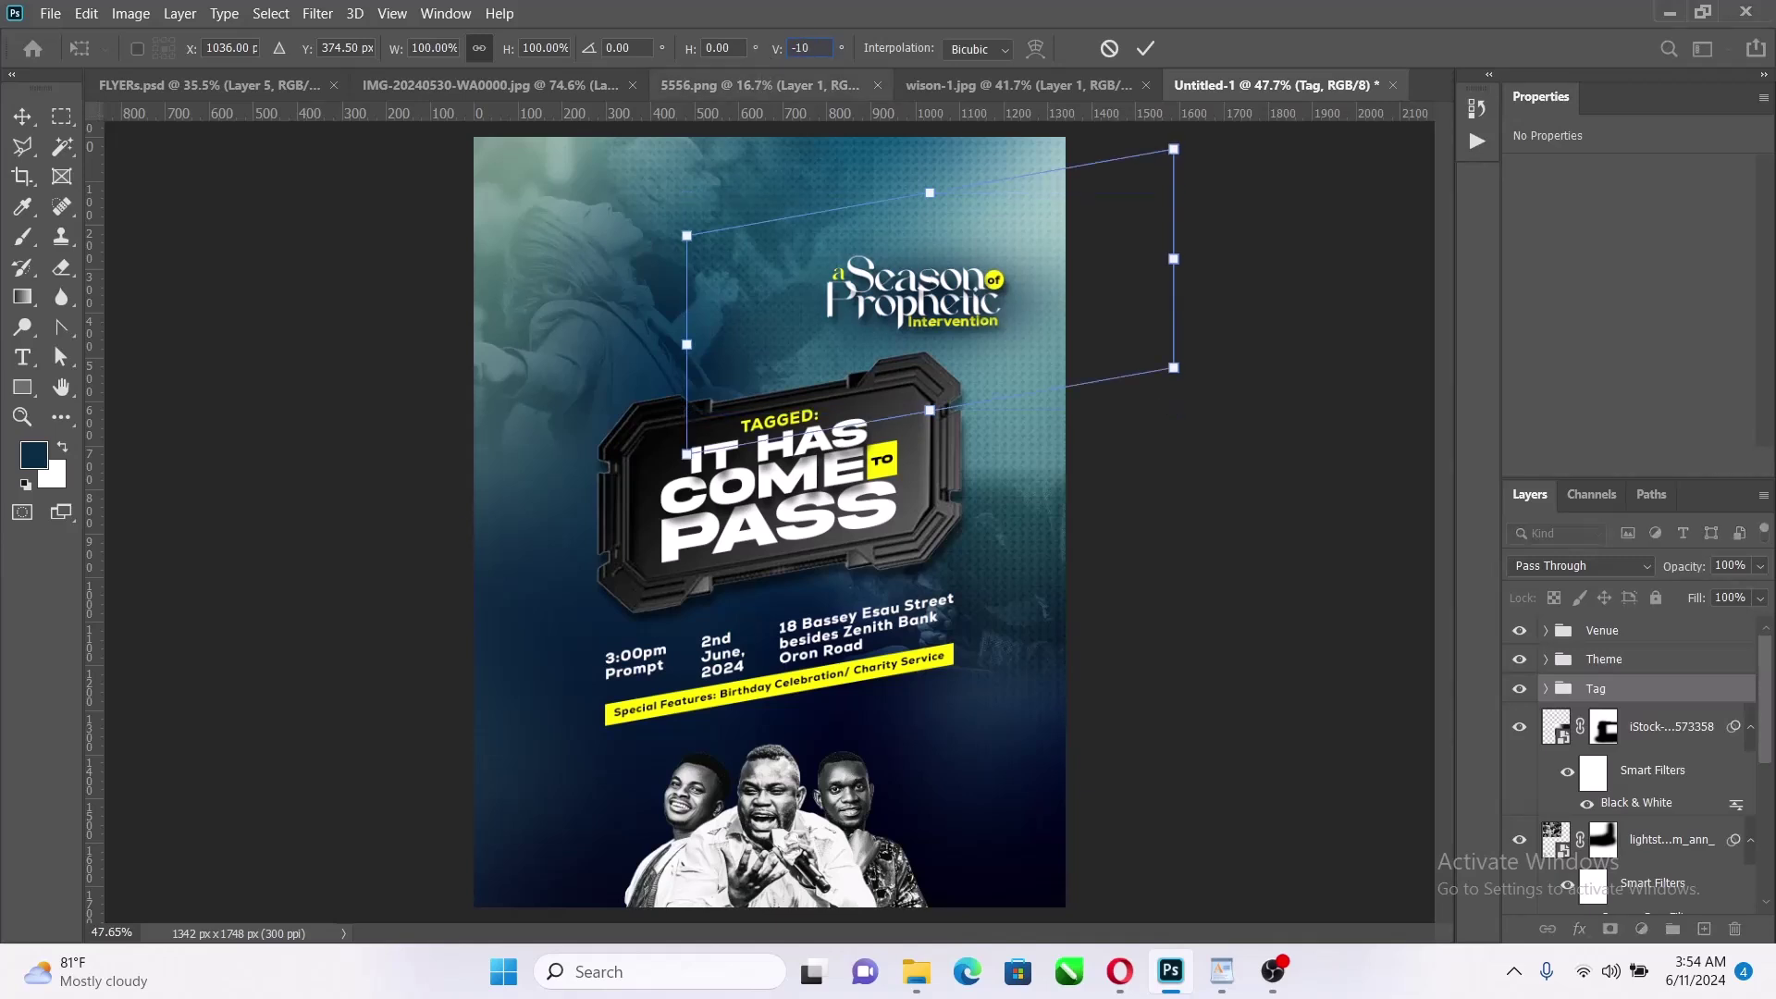
pyautogui.hotkey('ctrl', 'z')
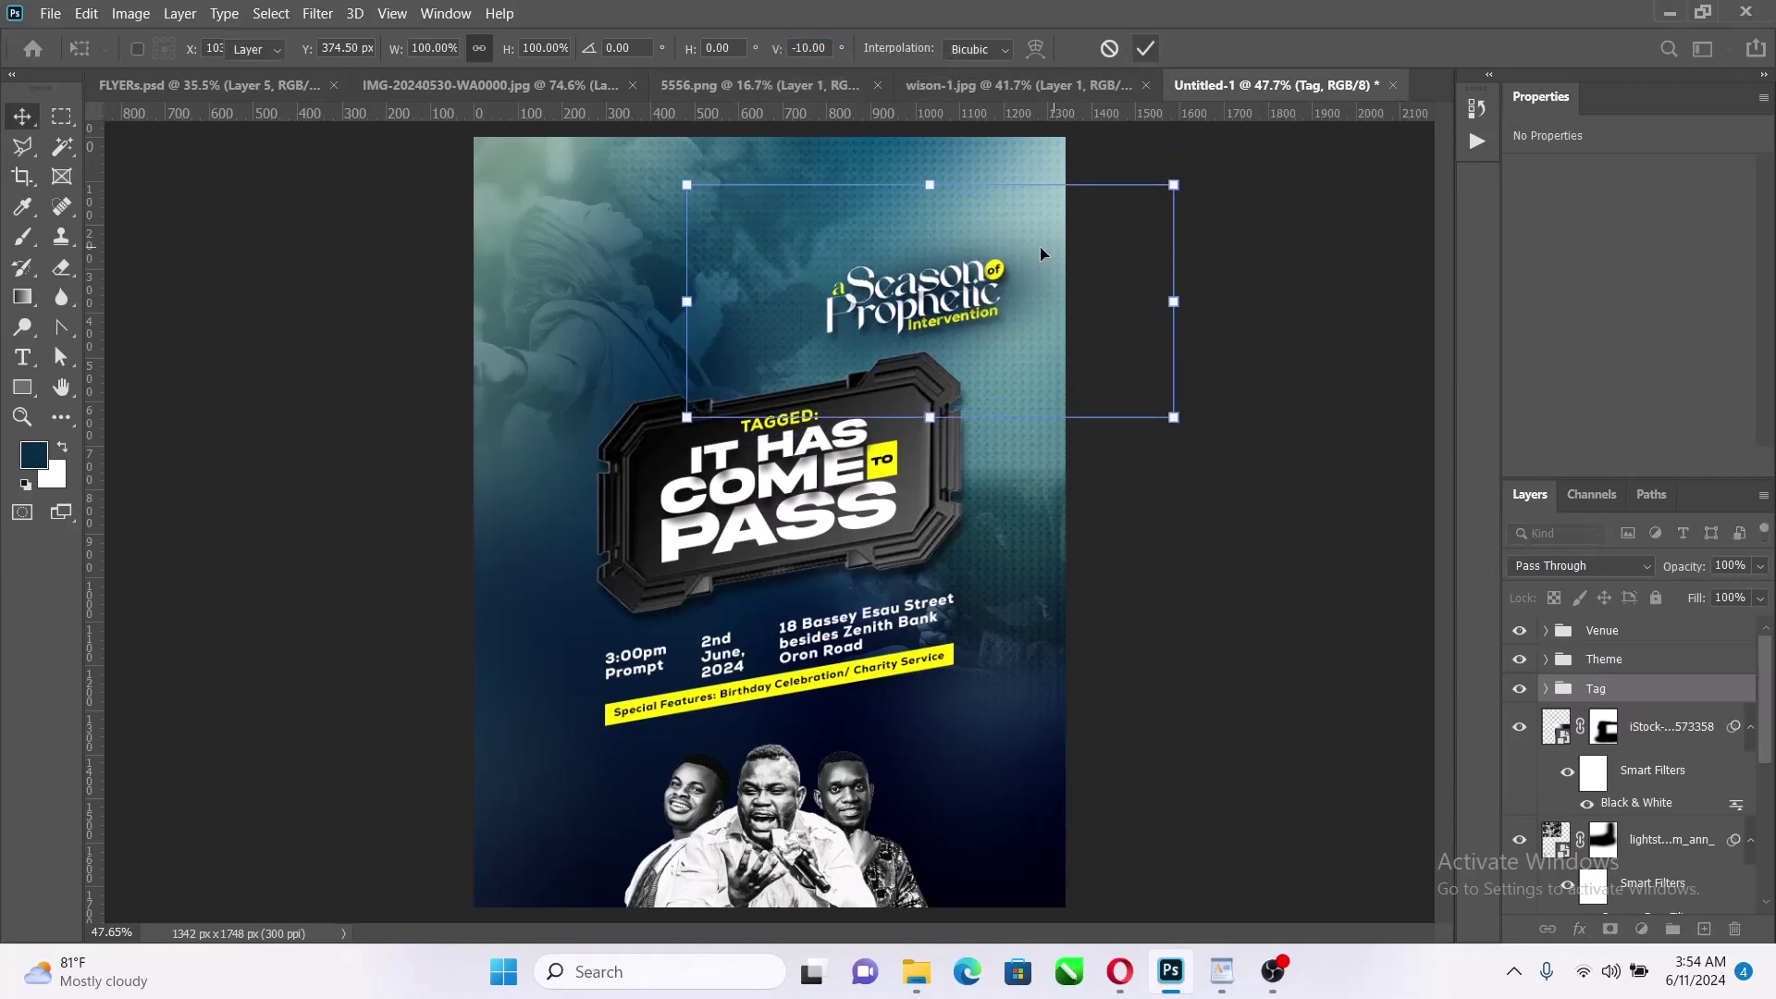
pyautogui.moveTo(934, 238); pyautogui.dragTo(911, 234)
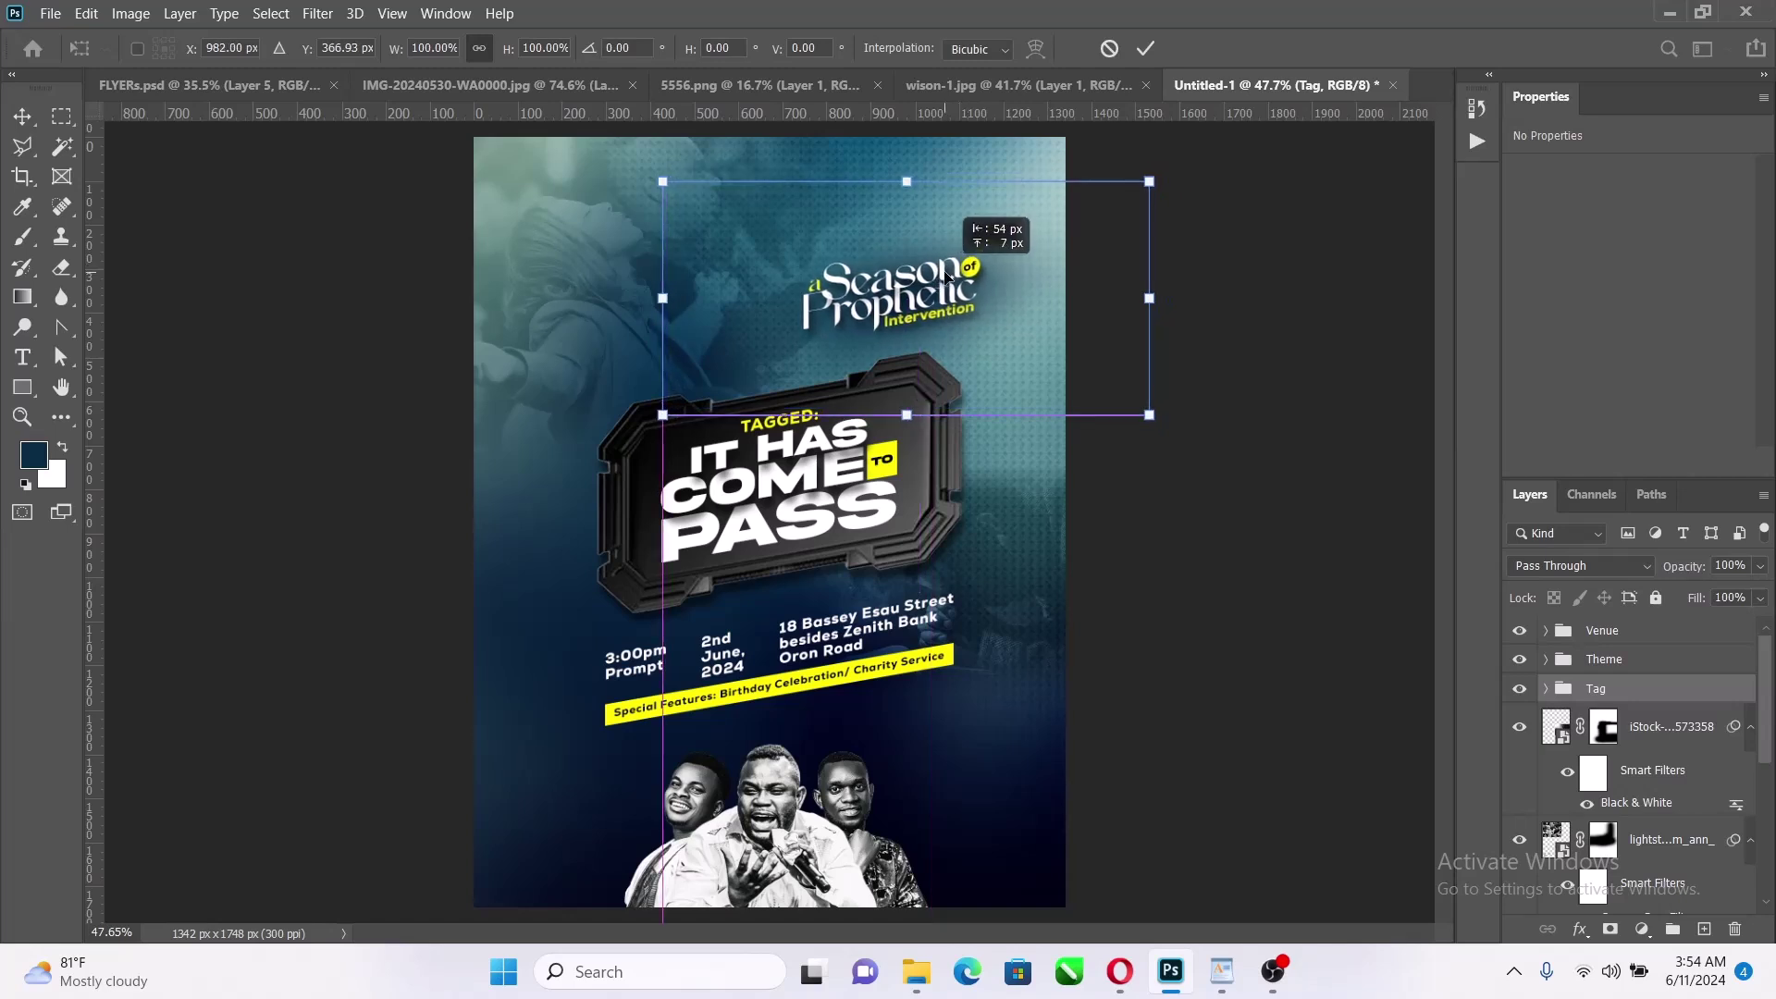
pyautogui.click(1146, 51)
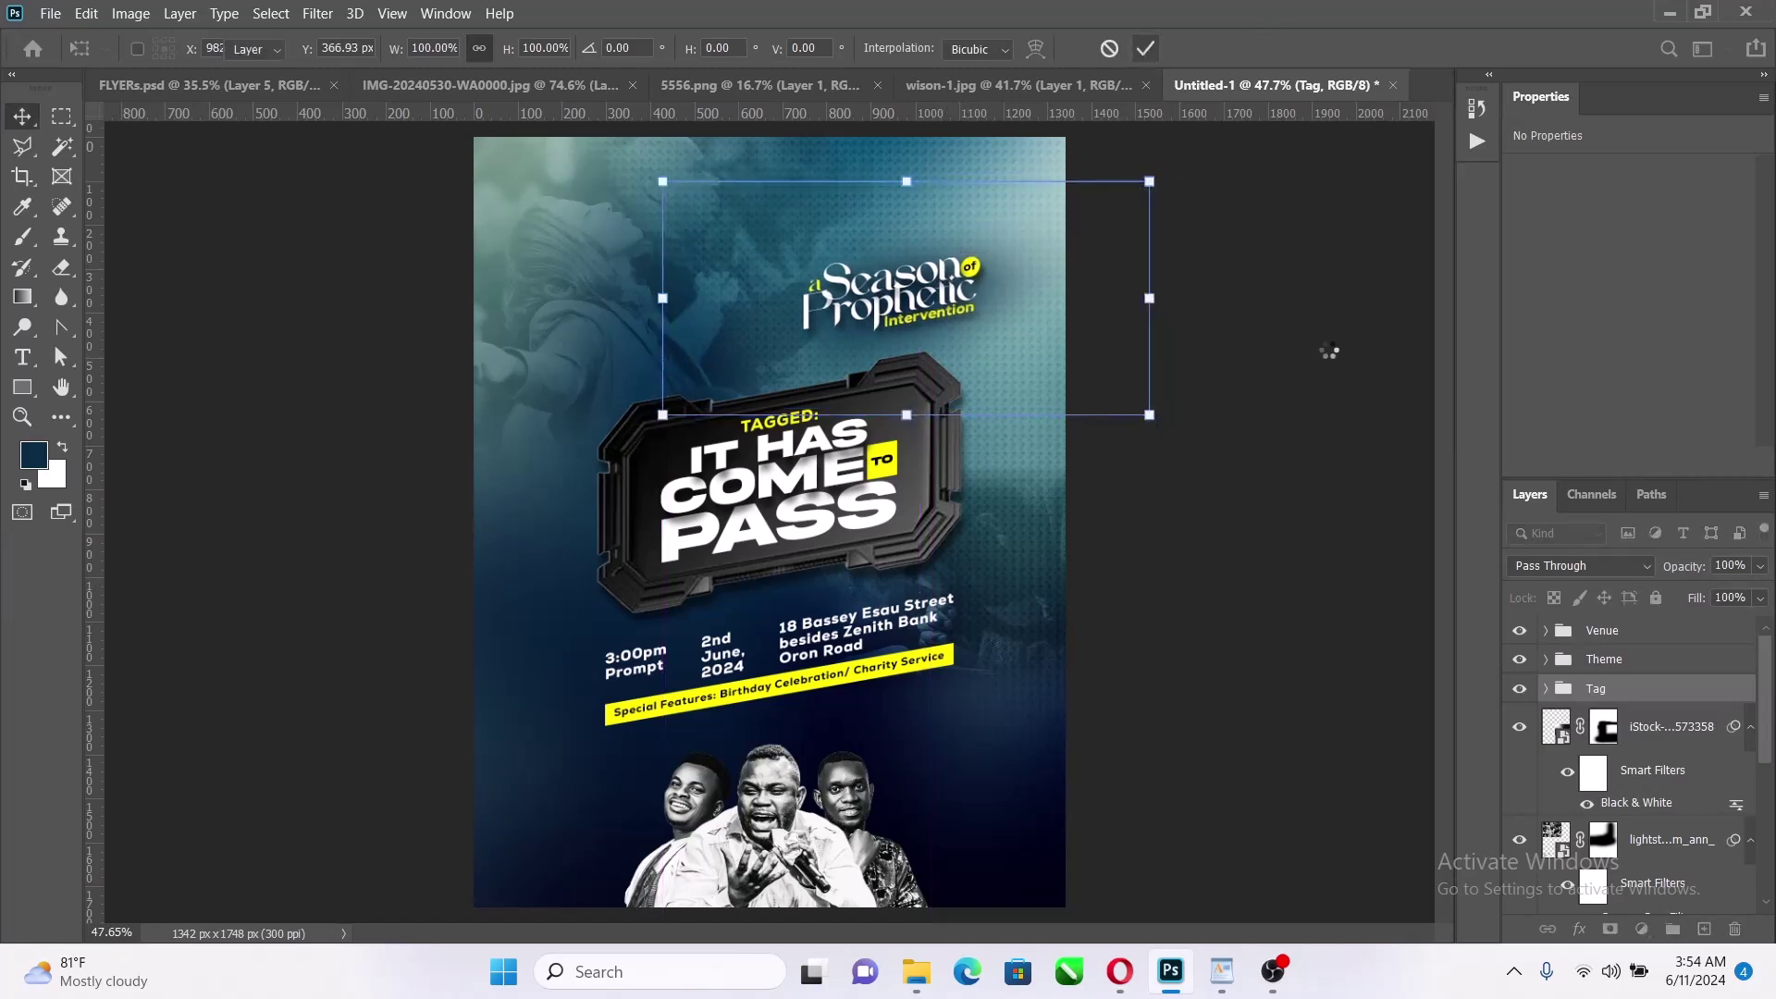
# Draw a white 287 × 134 px rectangle beside the Season heading and nudge it left
pyautogui.click(23, 388)
pyautogui.moveTo(580, 271); pyautogui.dragTo(704, 330)
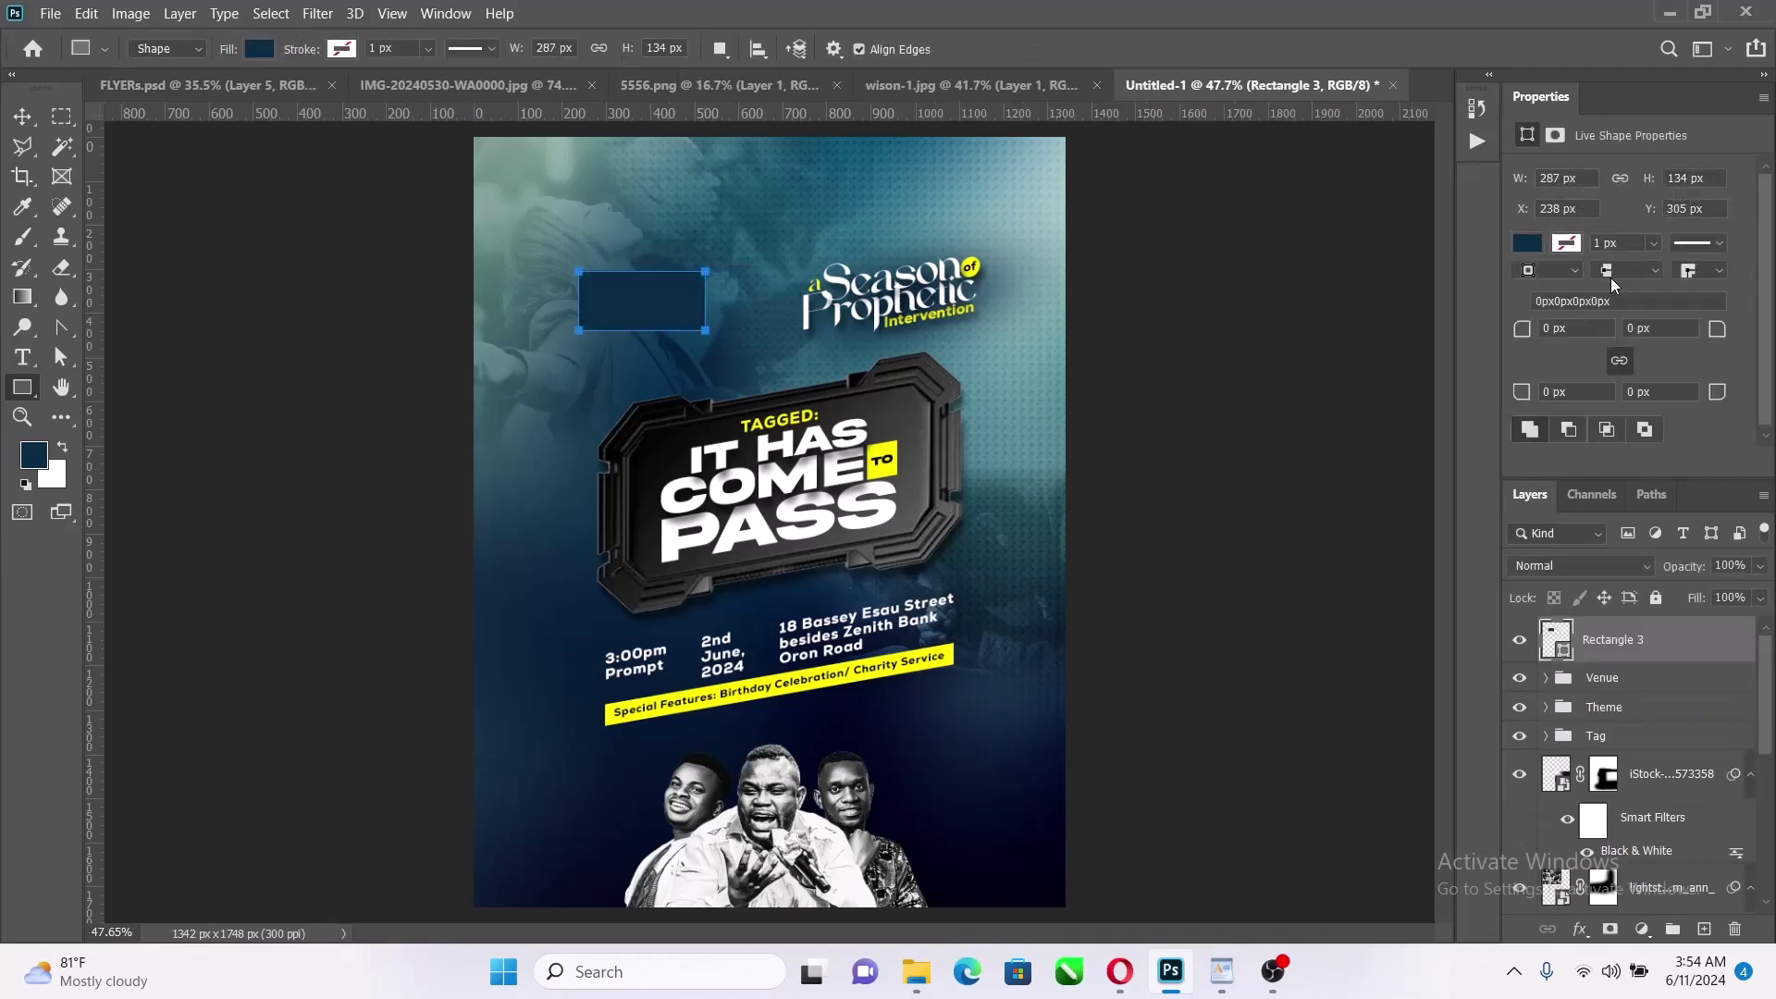
pyautogui.click(1529, 244)
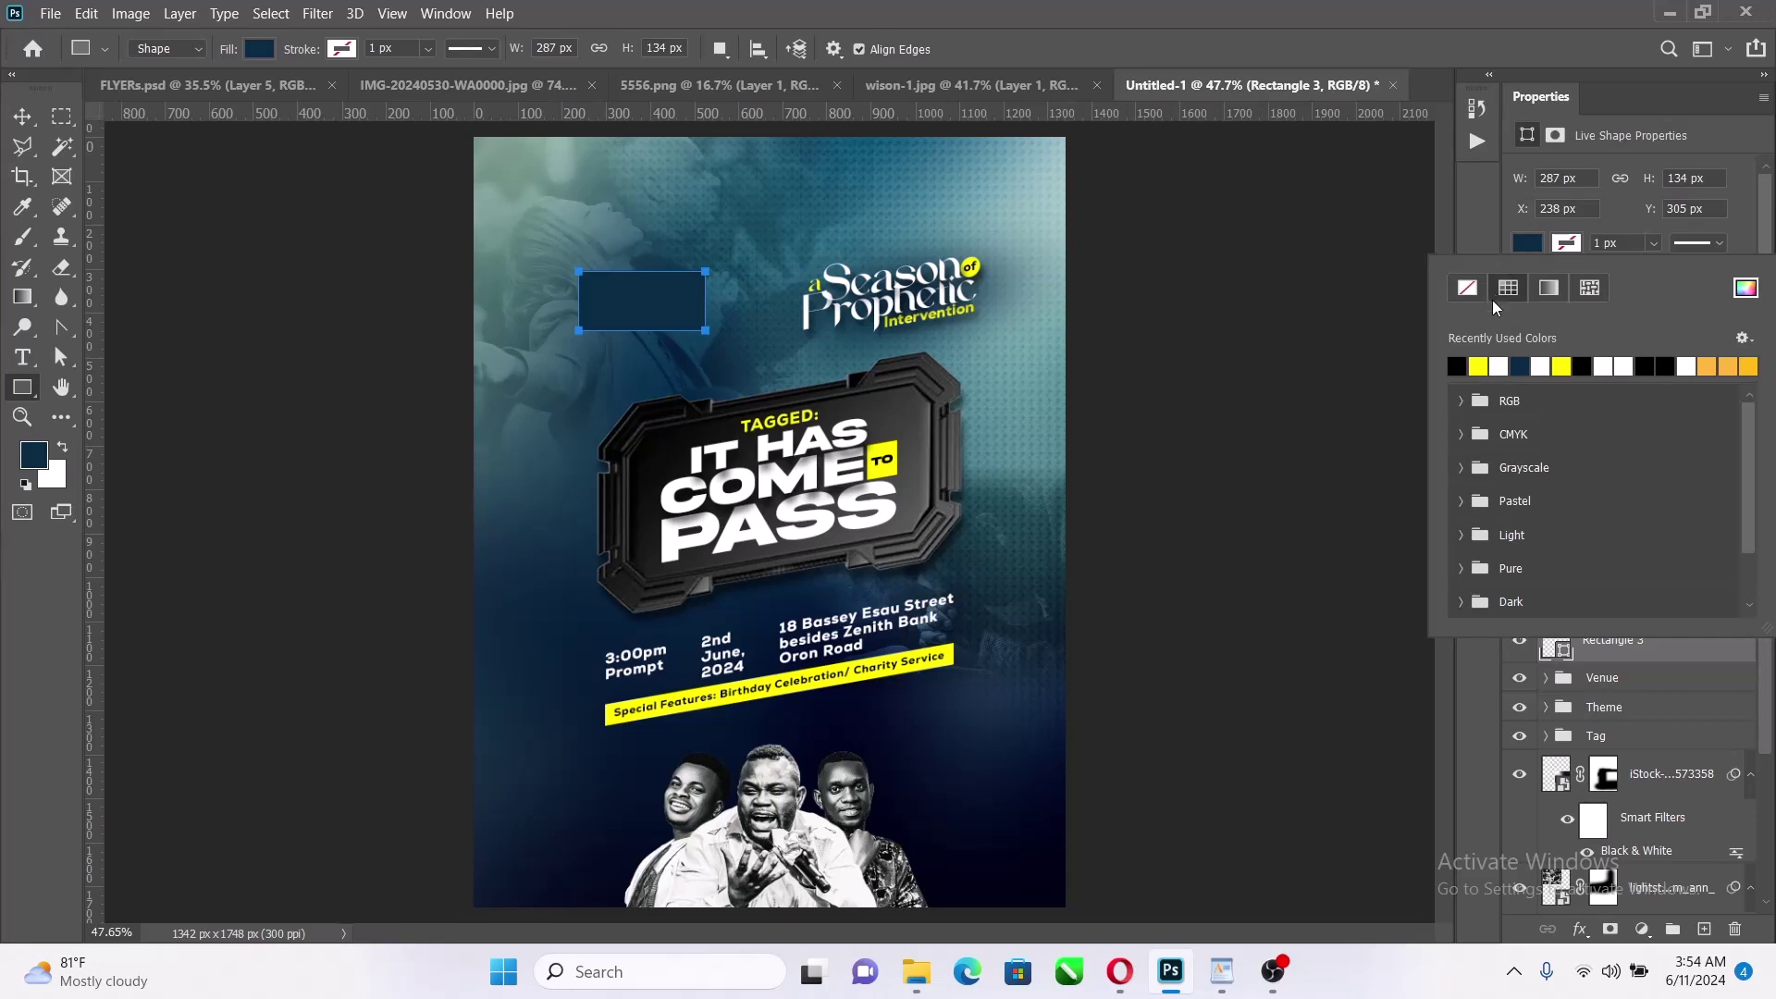
pyautogui.click(1499, 366)
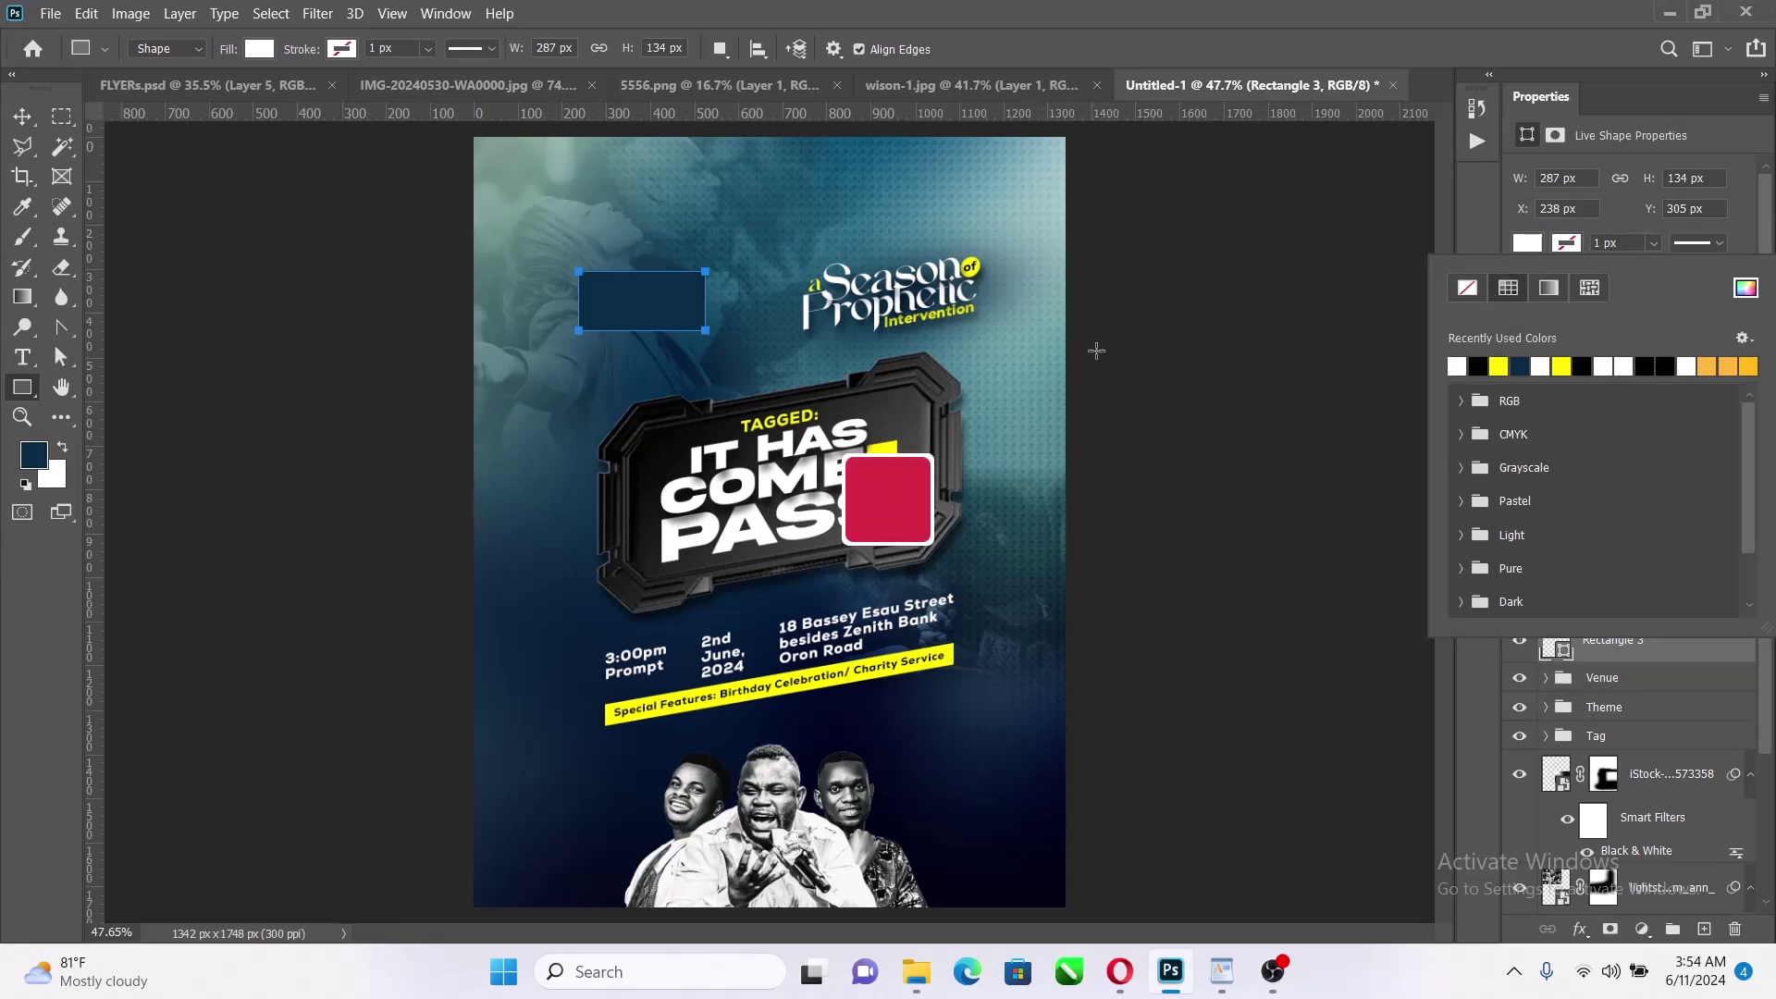
pyautogui.click(23, 115)
pyautogui.moveTo(574, 185); pyautogui.dragTo(563, 183)
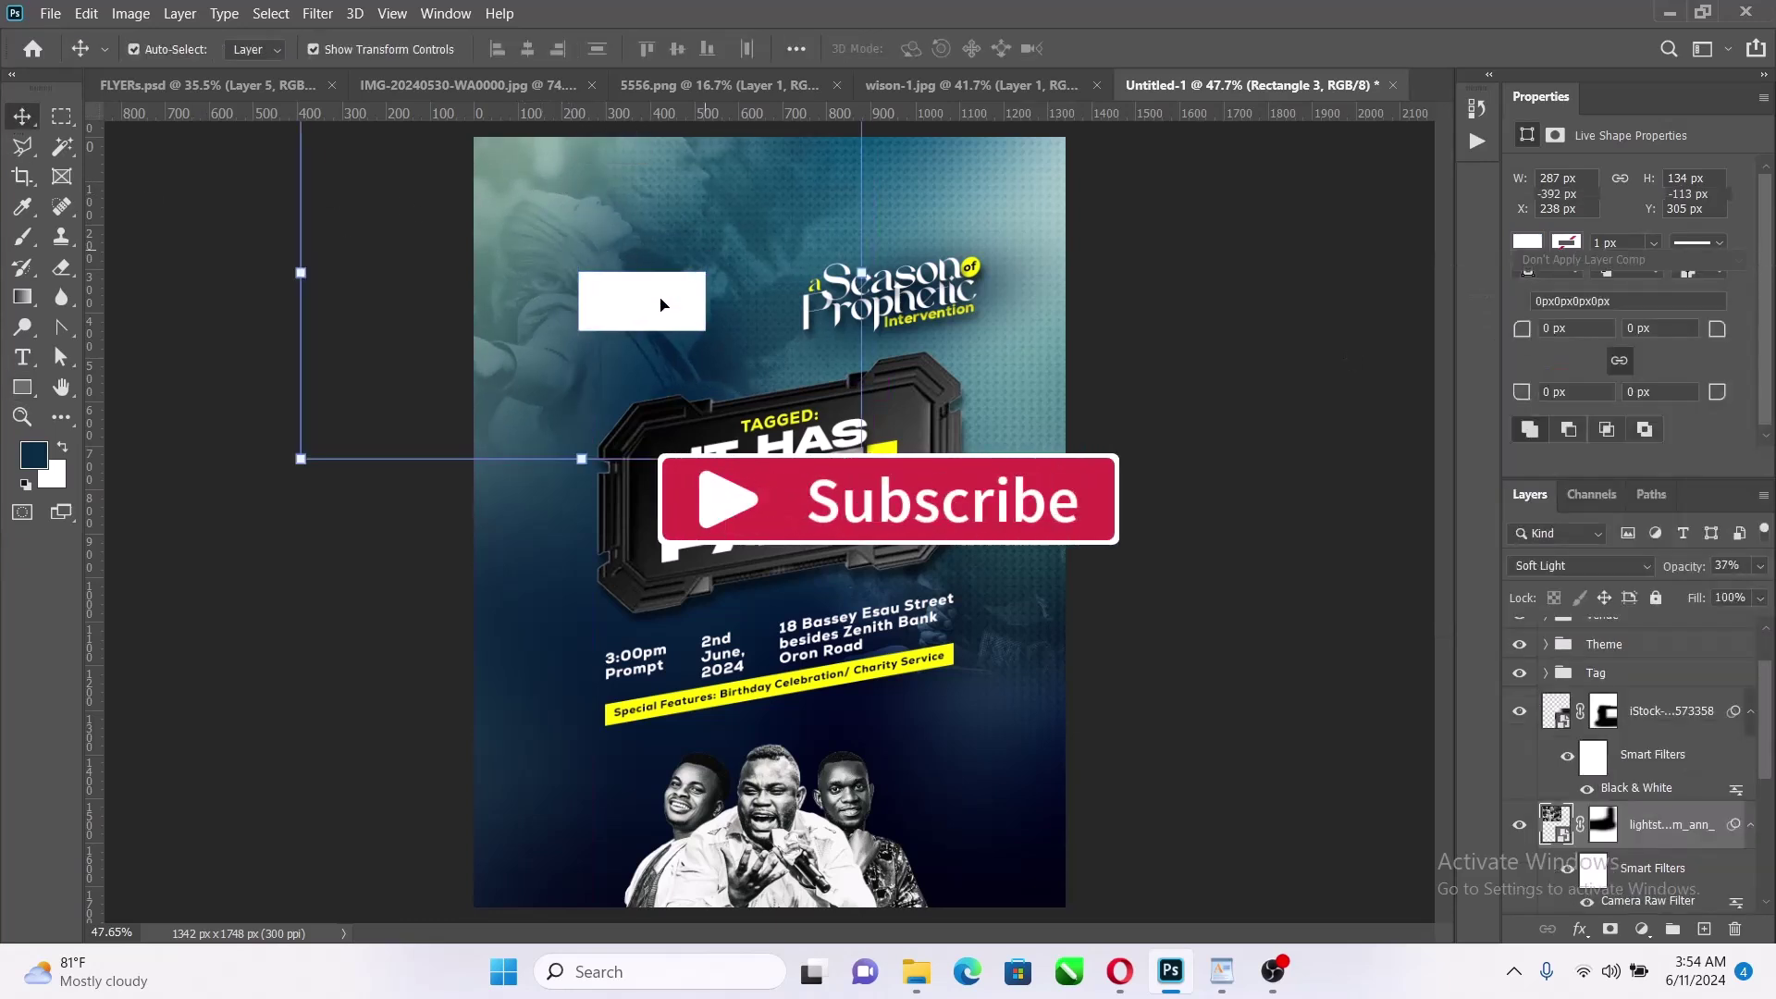
pyautogui.moveTo(662, 305); pyautogui.dragTo(656, 306)
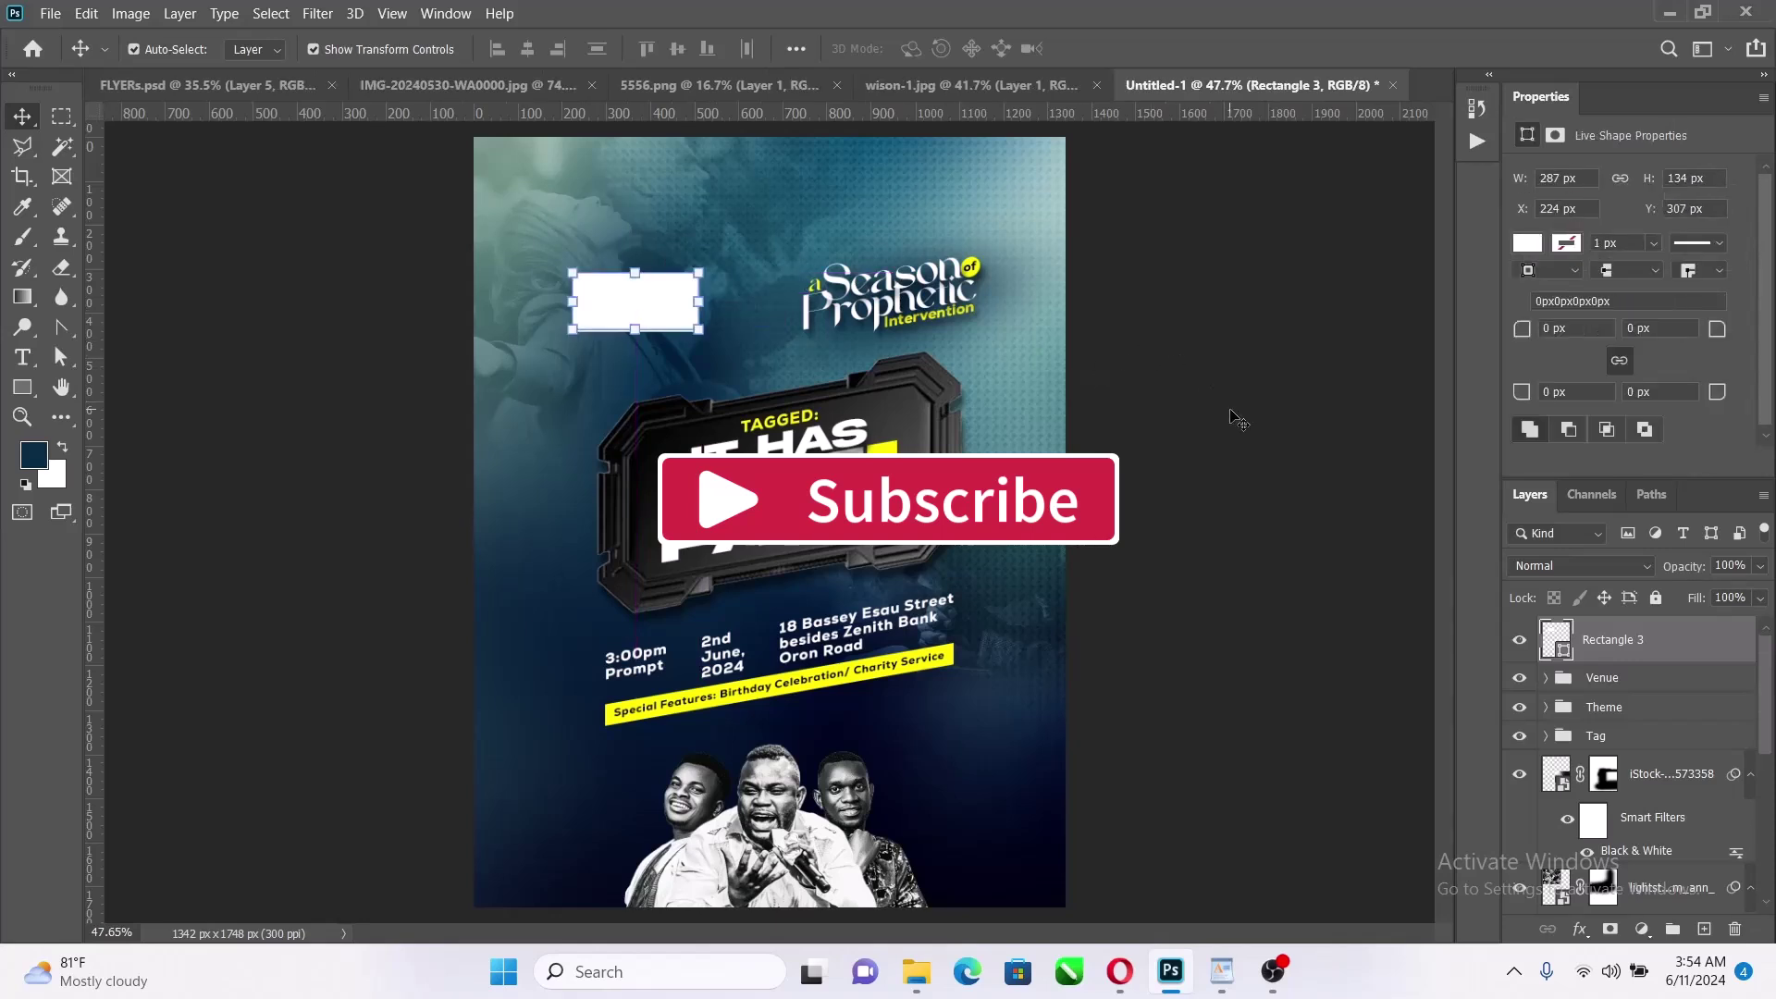
pyautogui.click(1588, 681)
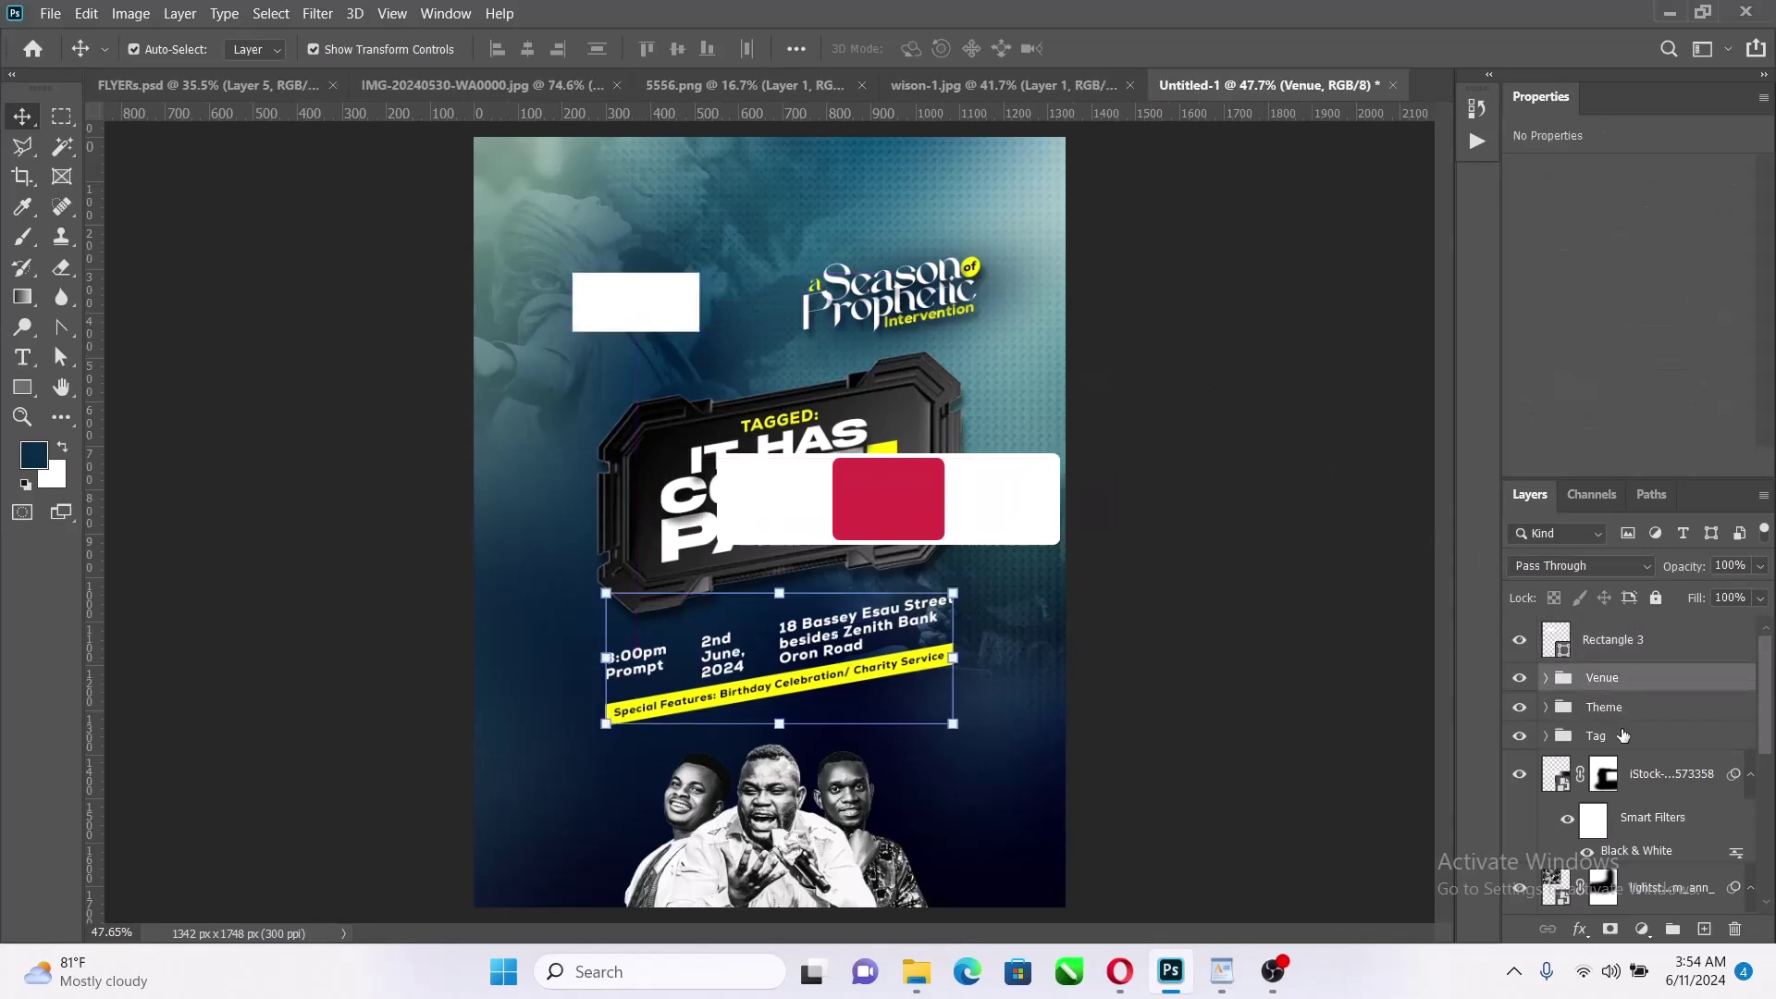
# Shift the Venue, Theme and Tag groups together slightly across the flyer
pyautogui.keyDown('shift'); pyautogui.click(1619, 730); pyautogui.keyUp('shift')
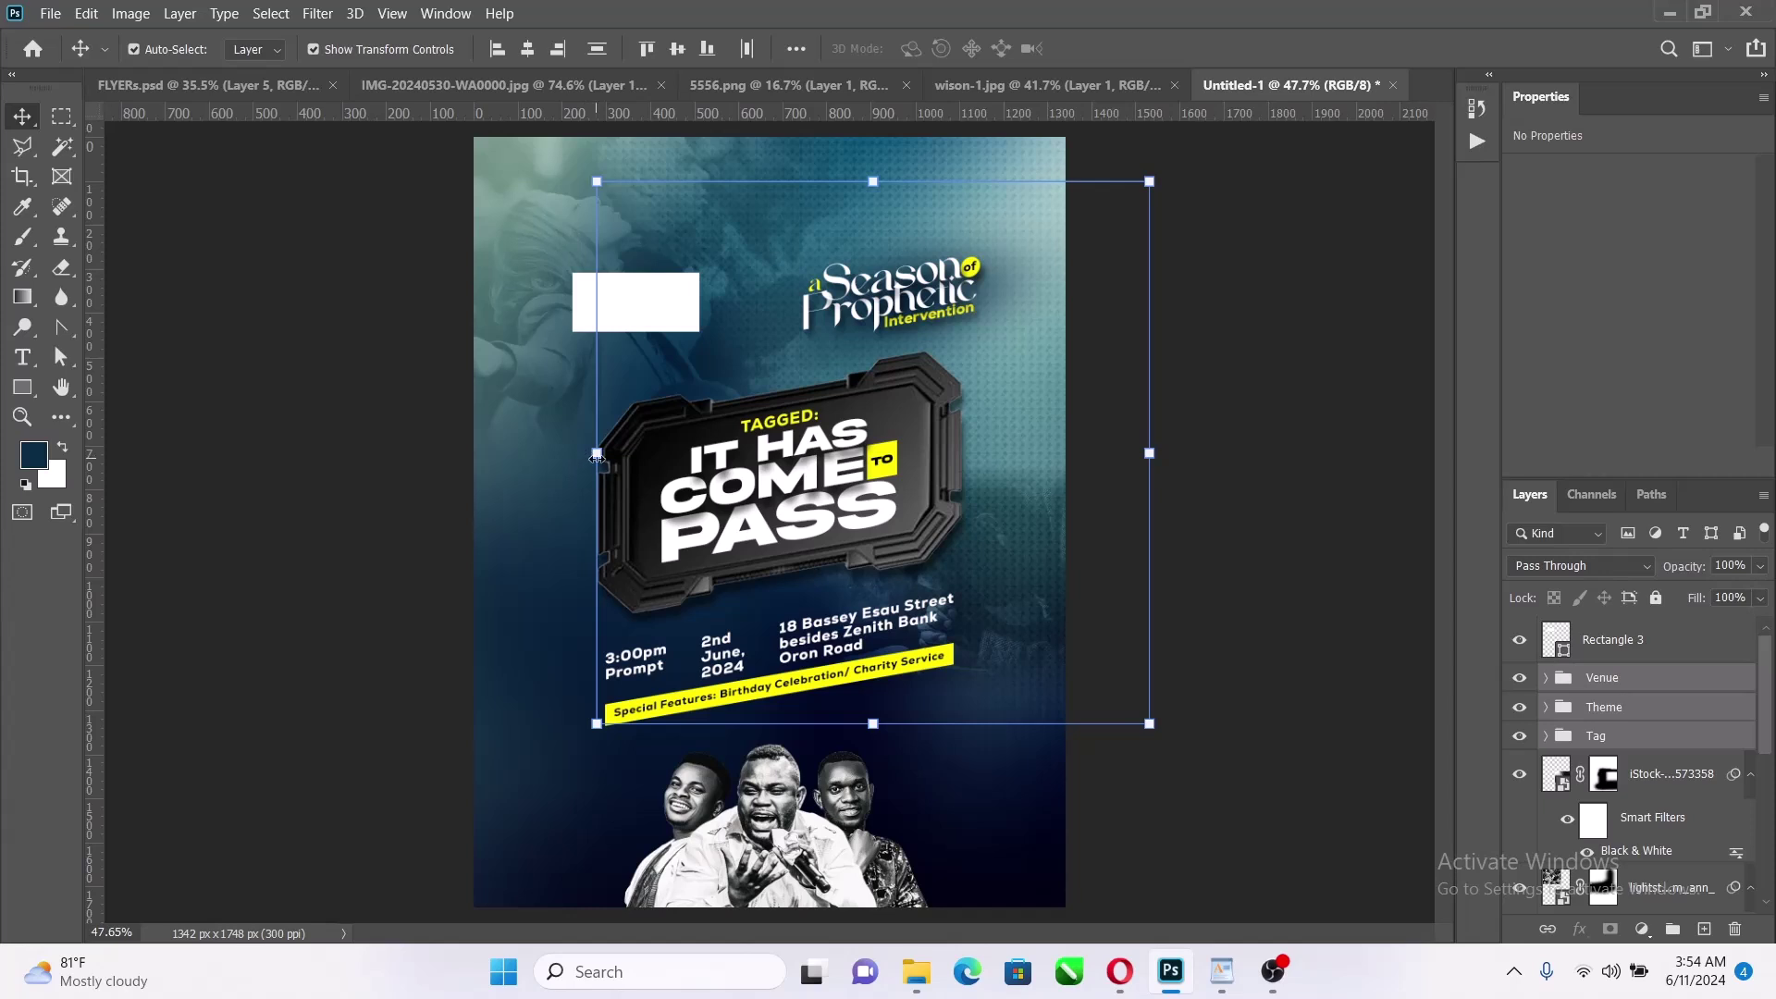
pyautogui.hotkey('ctrl', 't')
pyautogui.moveTo(736, 474); pyautogui.dragTo(834, 485)
pyautogui.click(1146, 49)
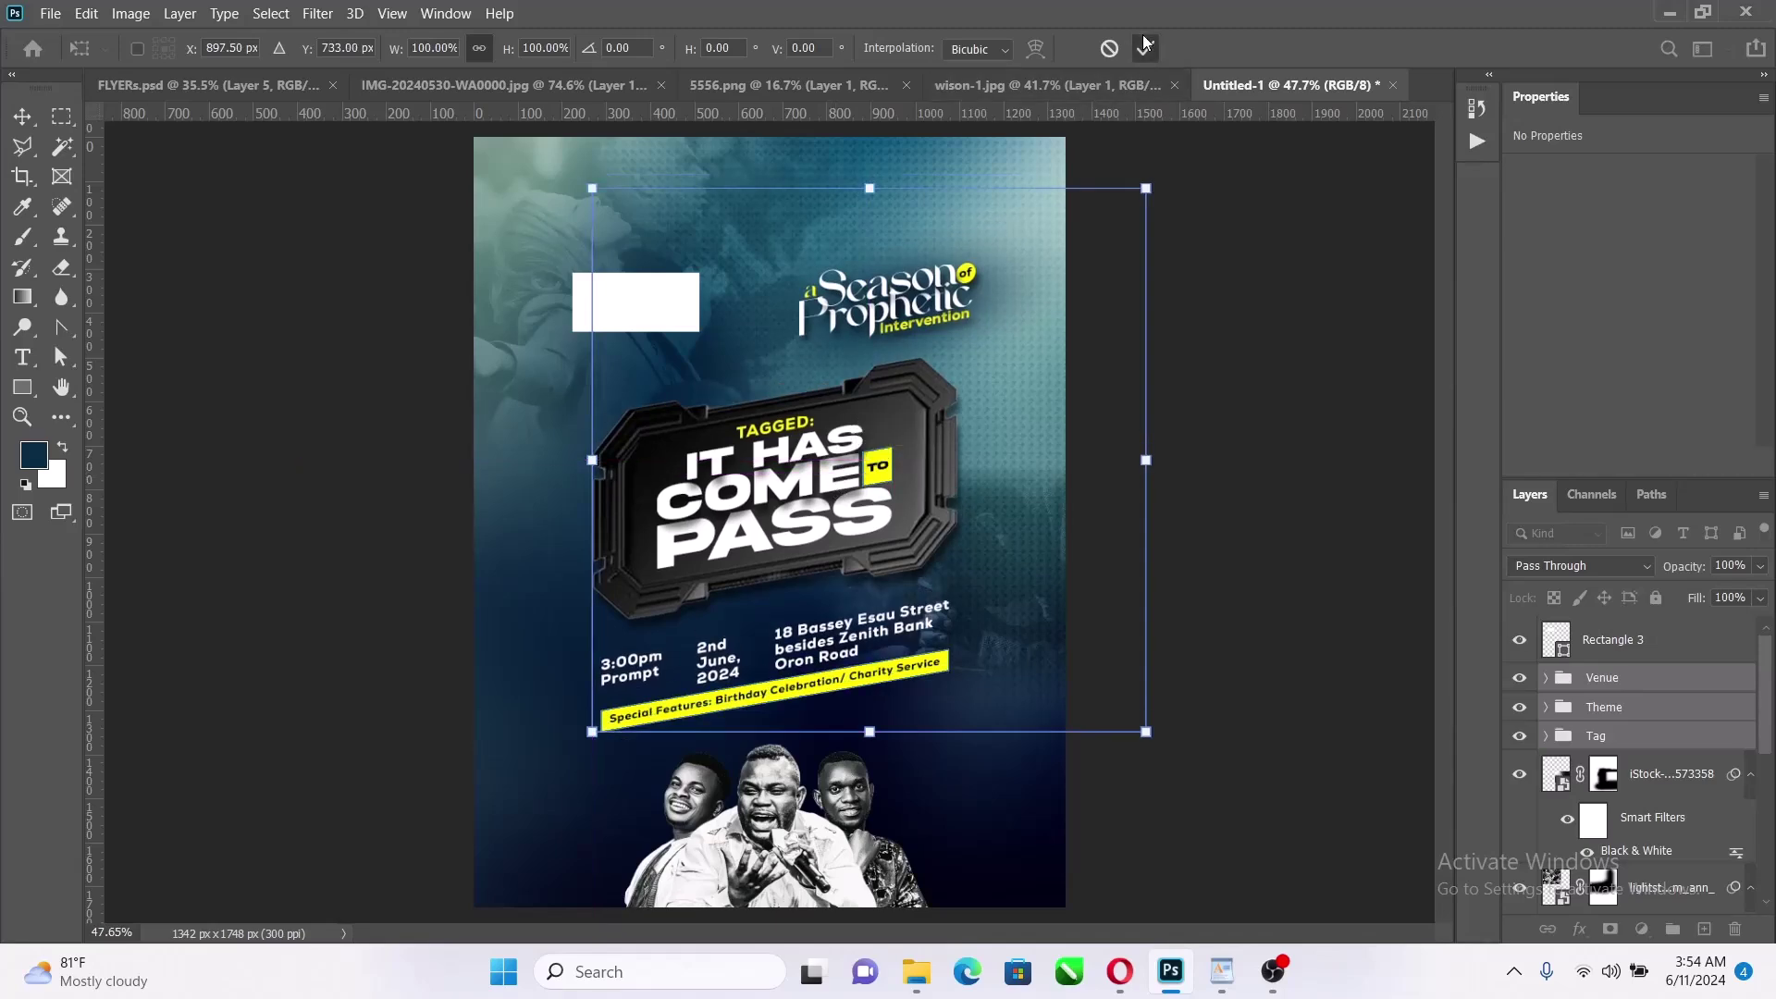
pyautogui.click(1173, 418)
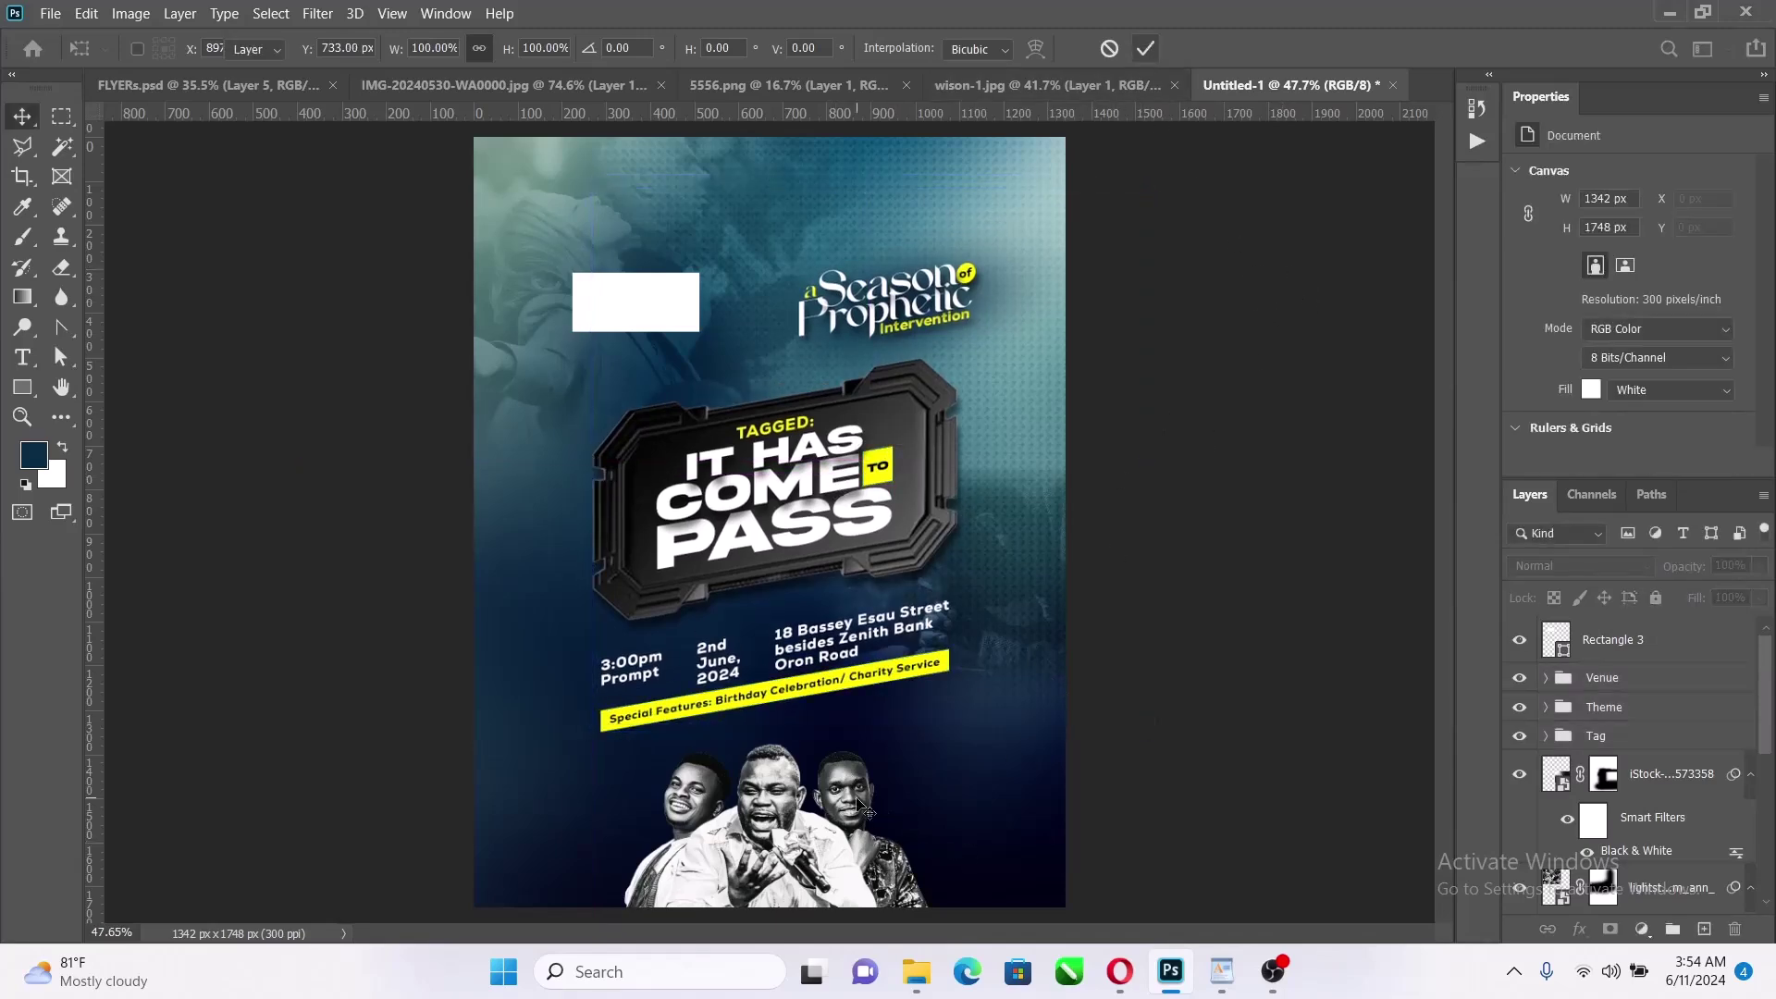
pyautogui.scroll(2, 845, 801)
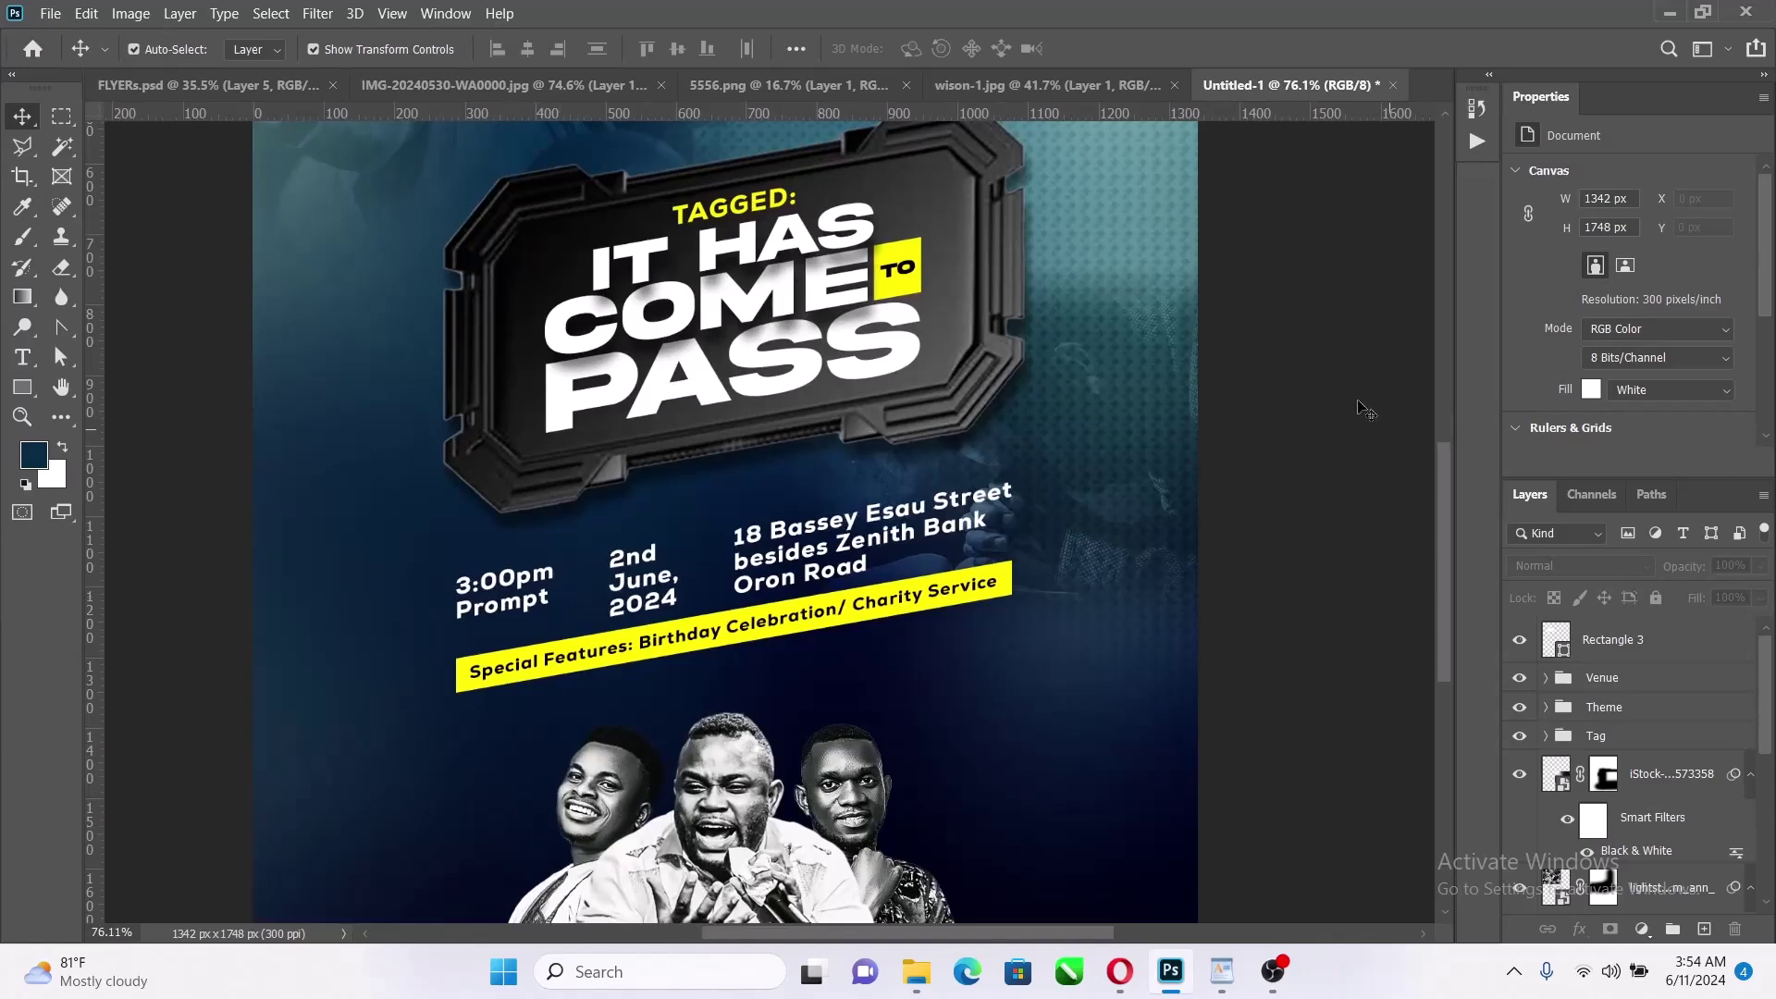
pyautogui.scroll(-3, 975, 701)
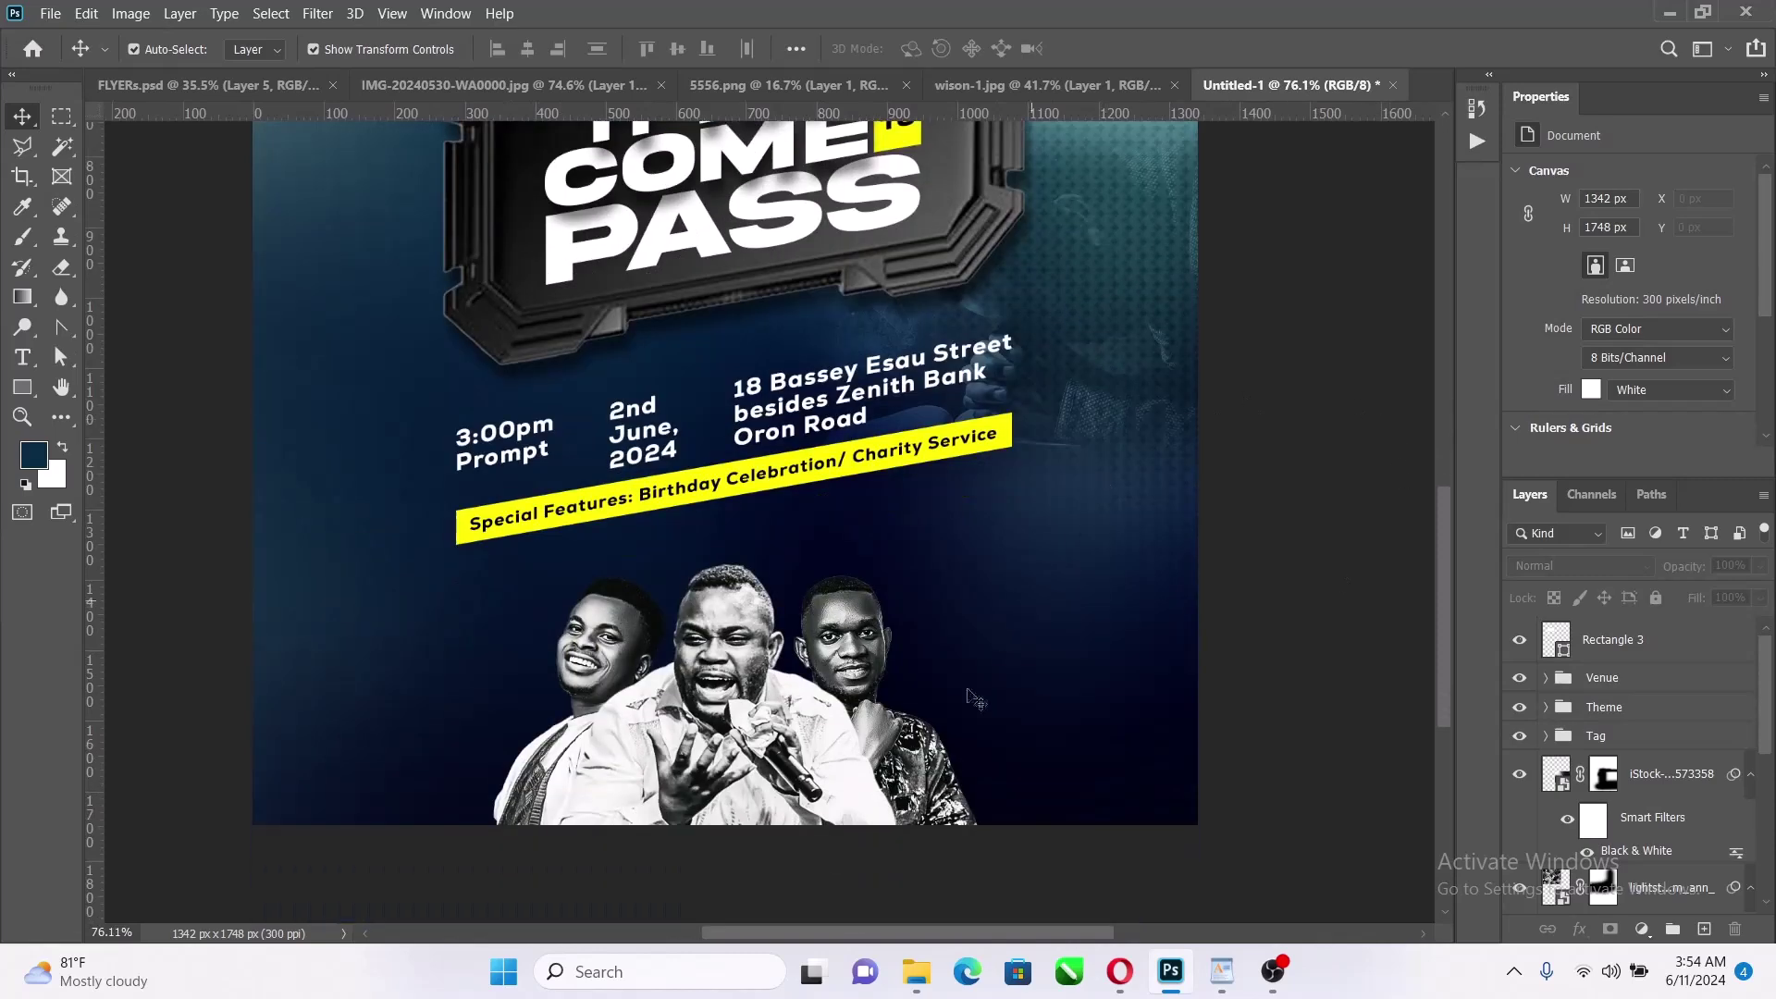
# Check the flyer text in the WordPad notes, then fit the flyer on screen
pyautogui.click(1221, 971)
pyautogui.click(1702, 174)
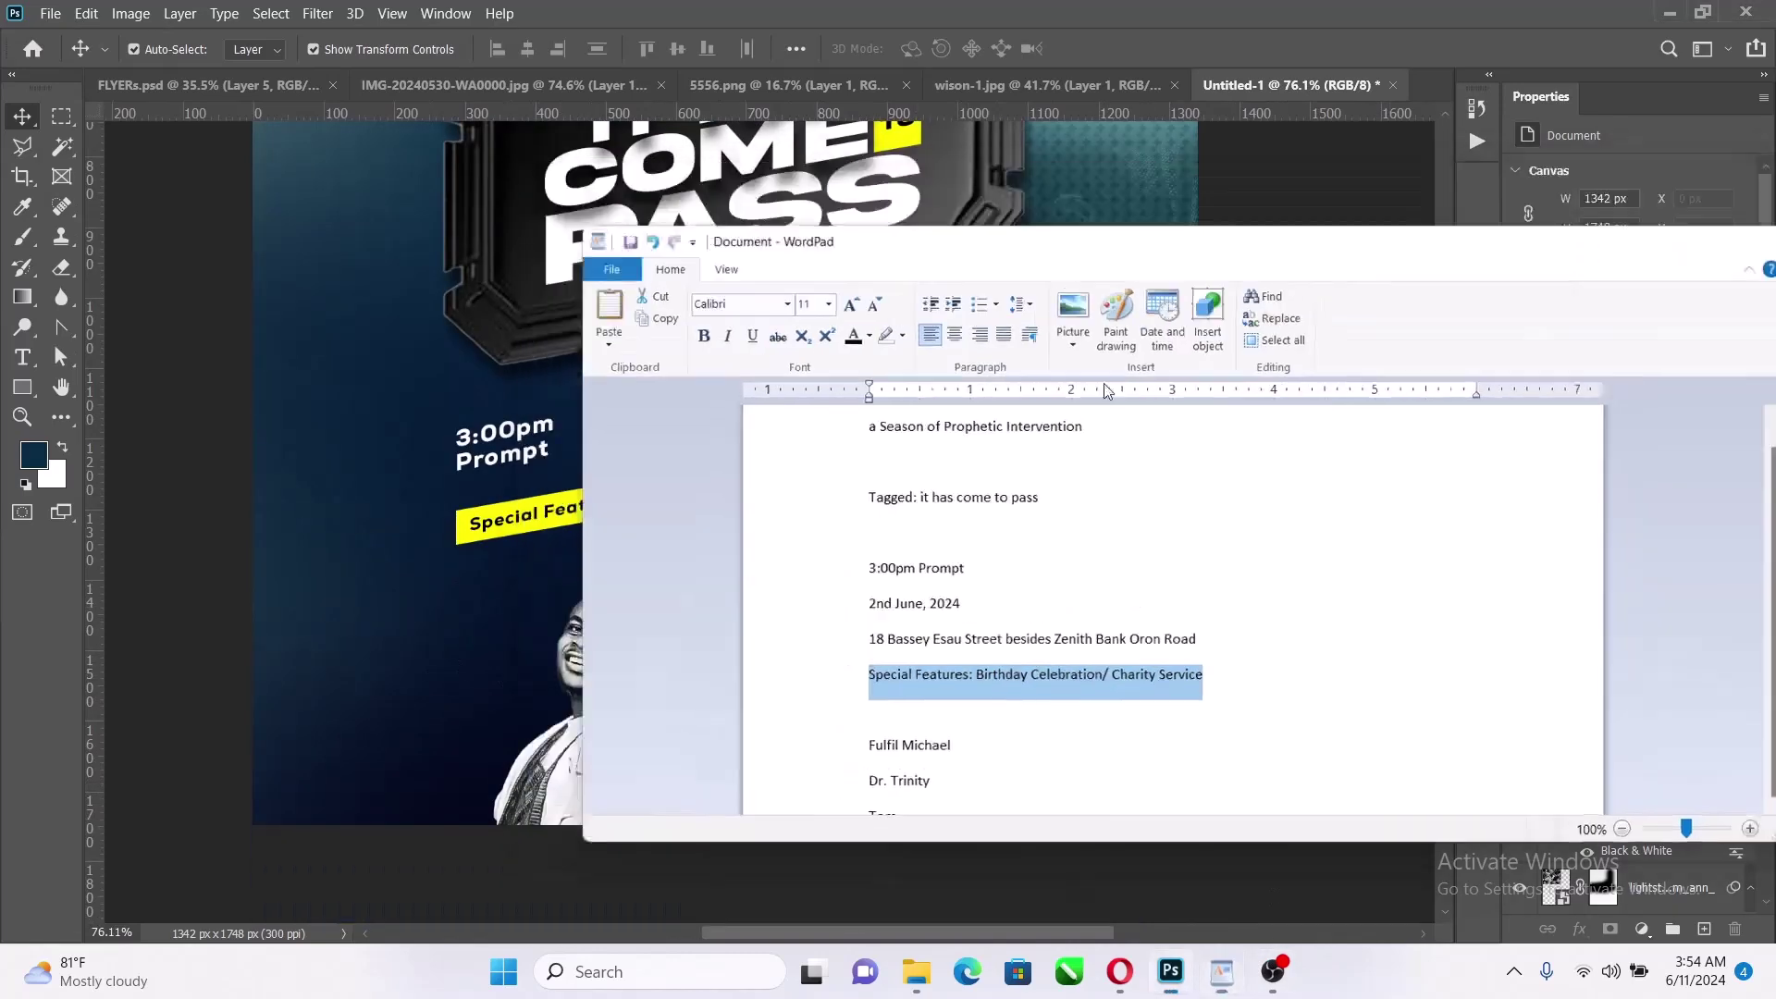
pyautogui.press('z')
pyautogui.rightClick(1041, 321)
pyautogui.click(1045, 320)
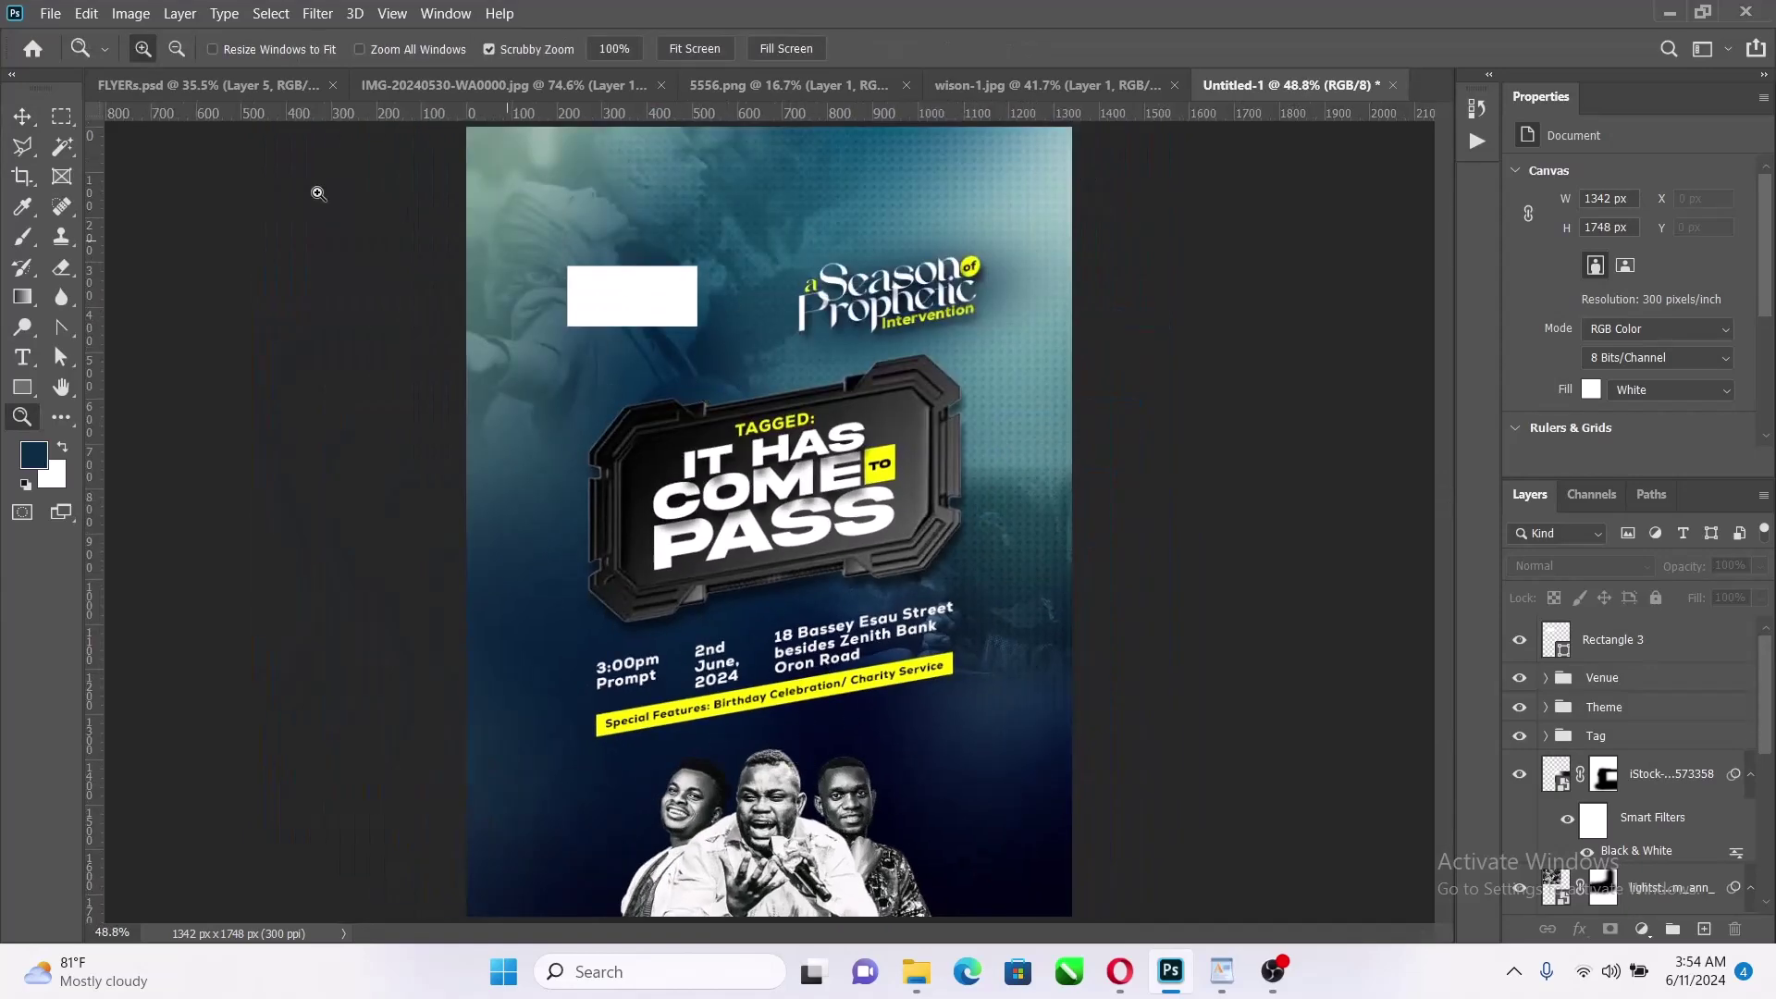
# Select the Rectangle 3 layer with the Move tool, then open File Explorer on Documents
pyautogui.click(22, 115)
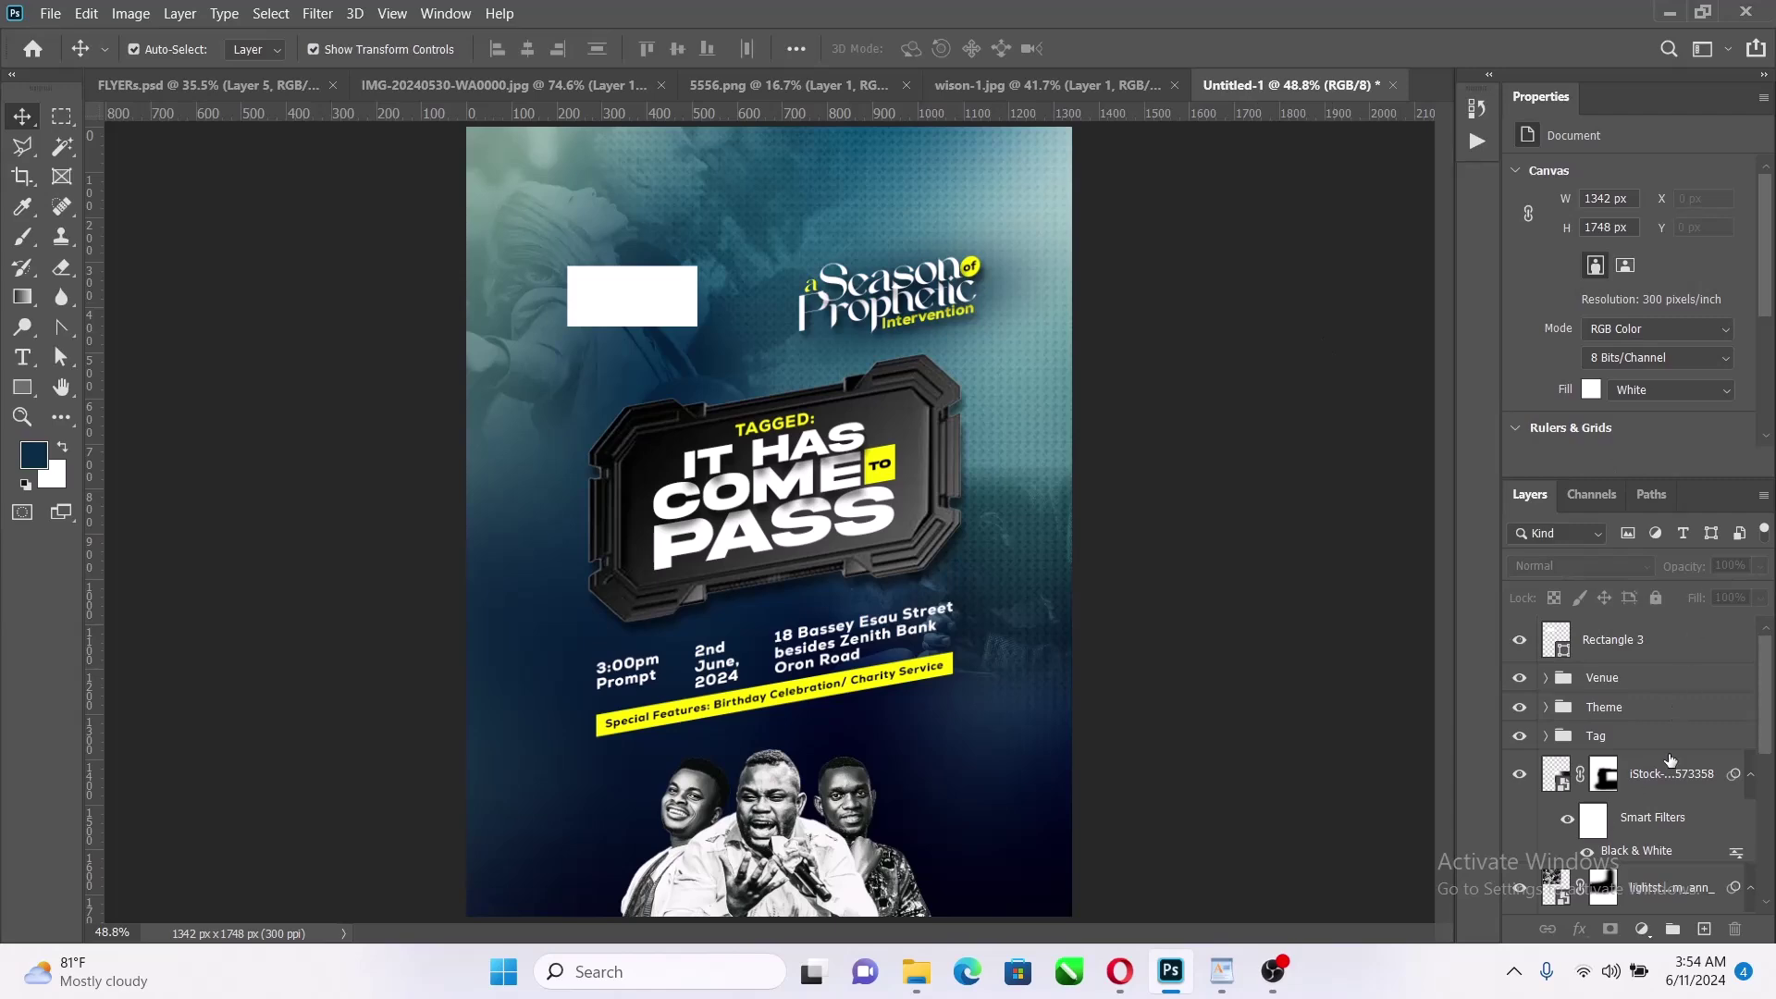
pyautogui.click(1687, 651)
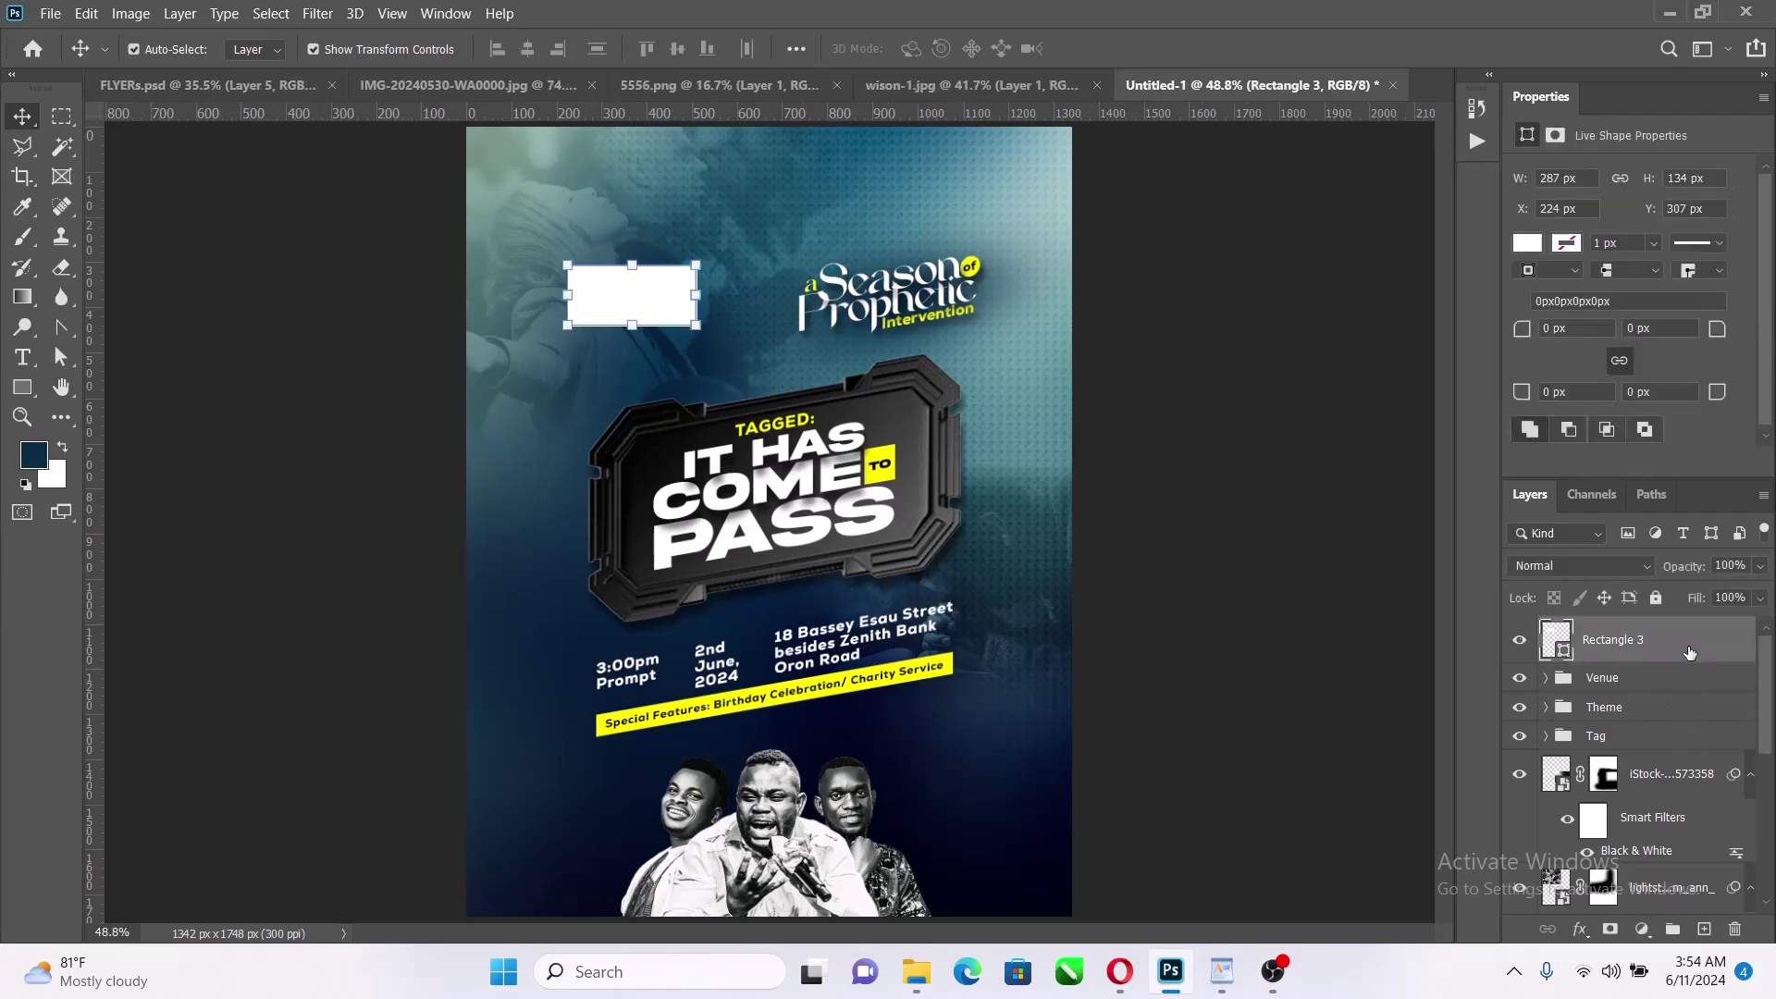
pyautogui.click(917, 983)
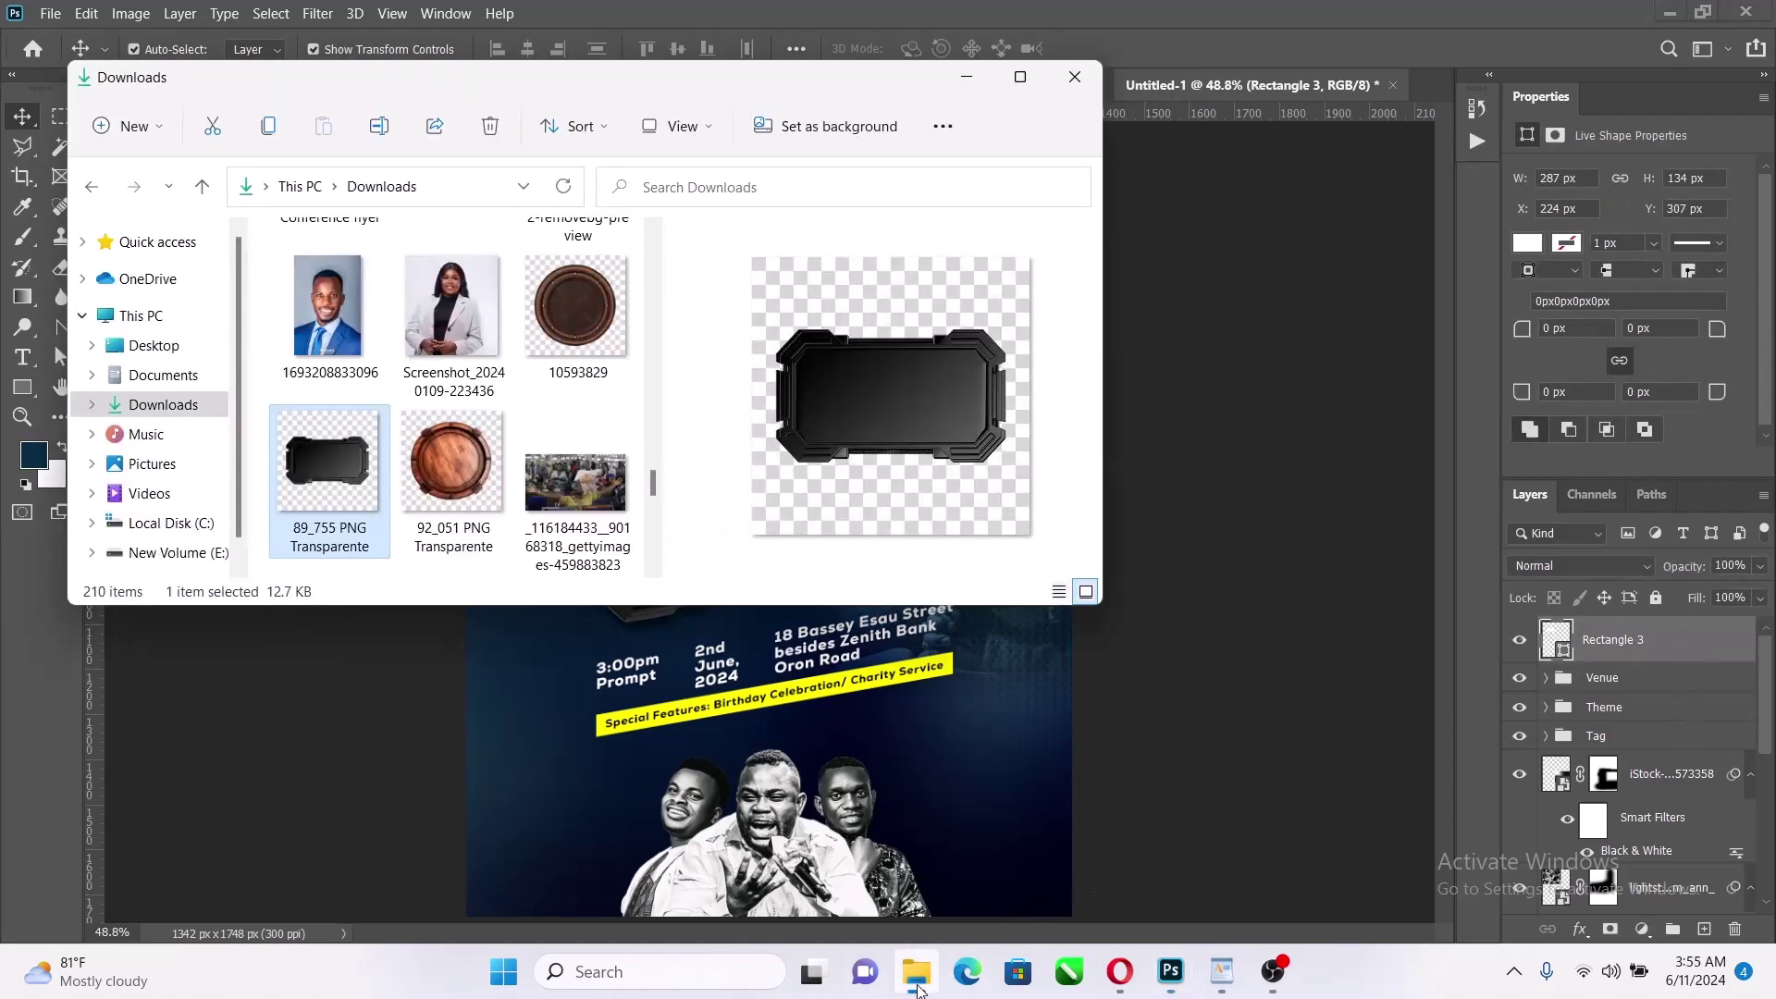
pyautogui.click(157, 375)
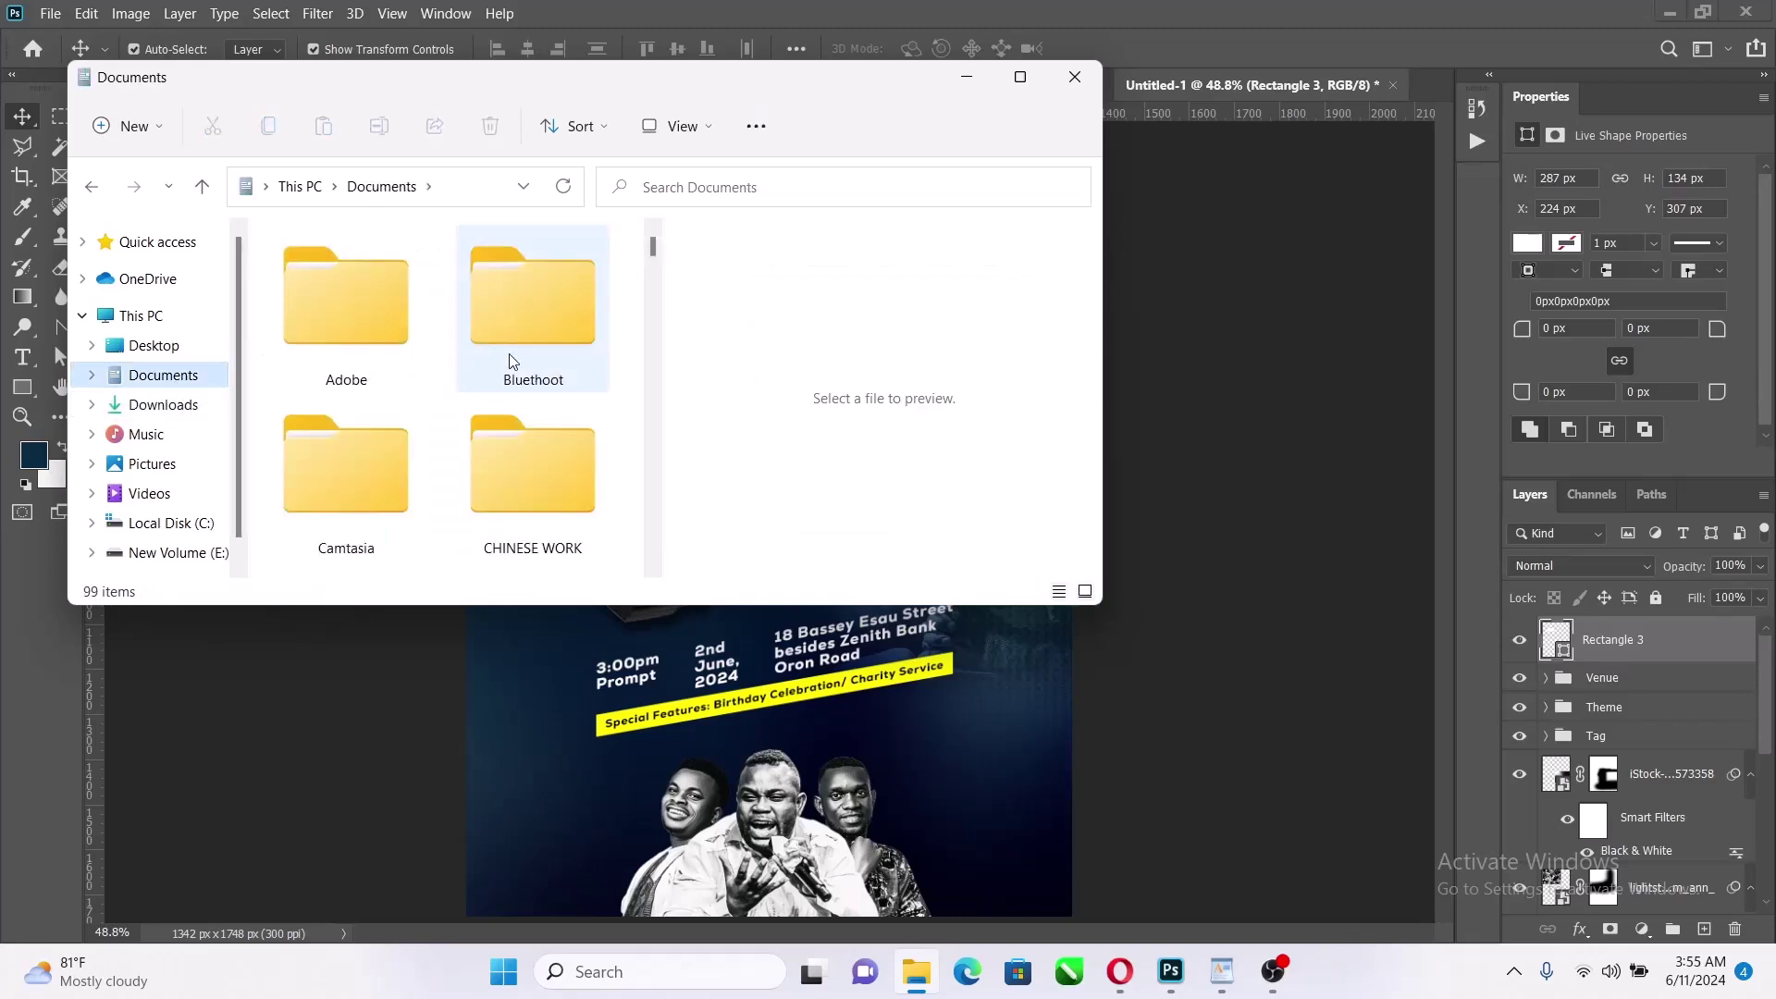
# Browse through Documents > Video into Come to Pass and select the gold liquid-marbling texture JPG
pyautogui.click(522, 349)
pyautogui.doubleClick(522, 344)
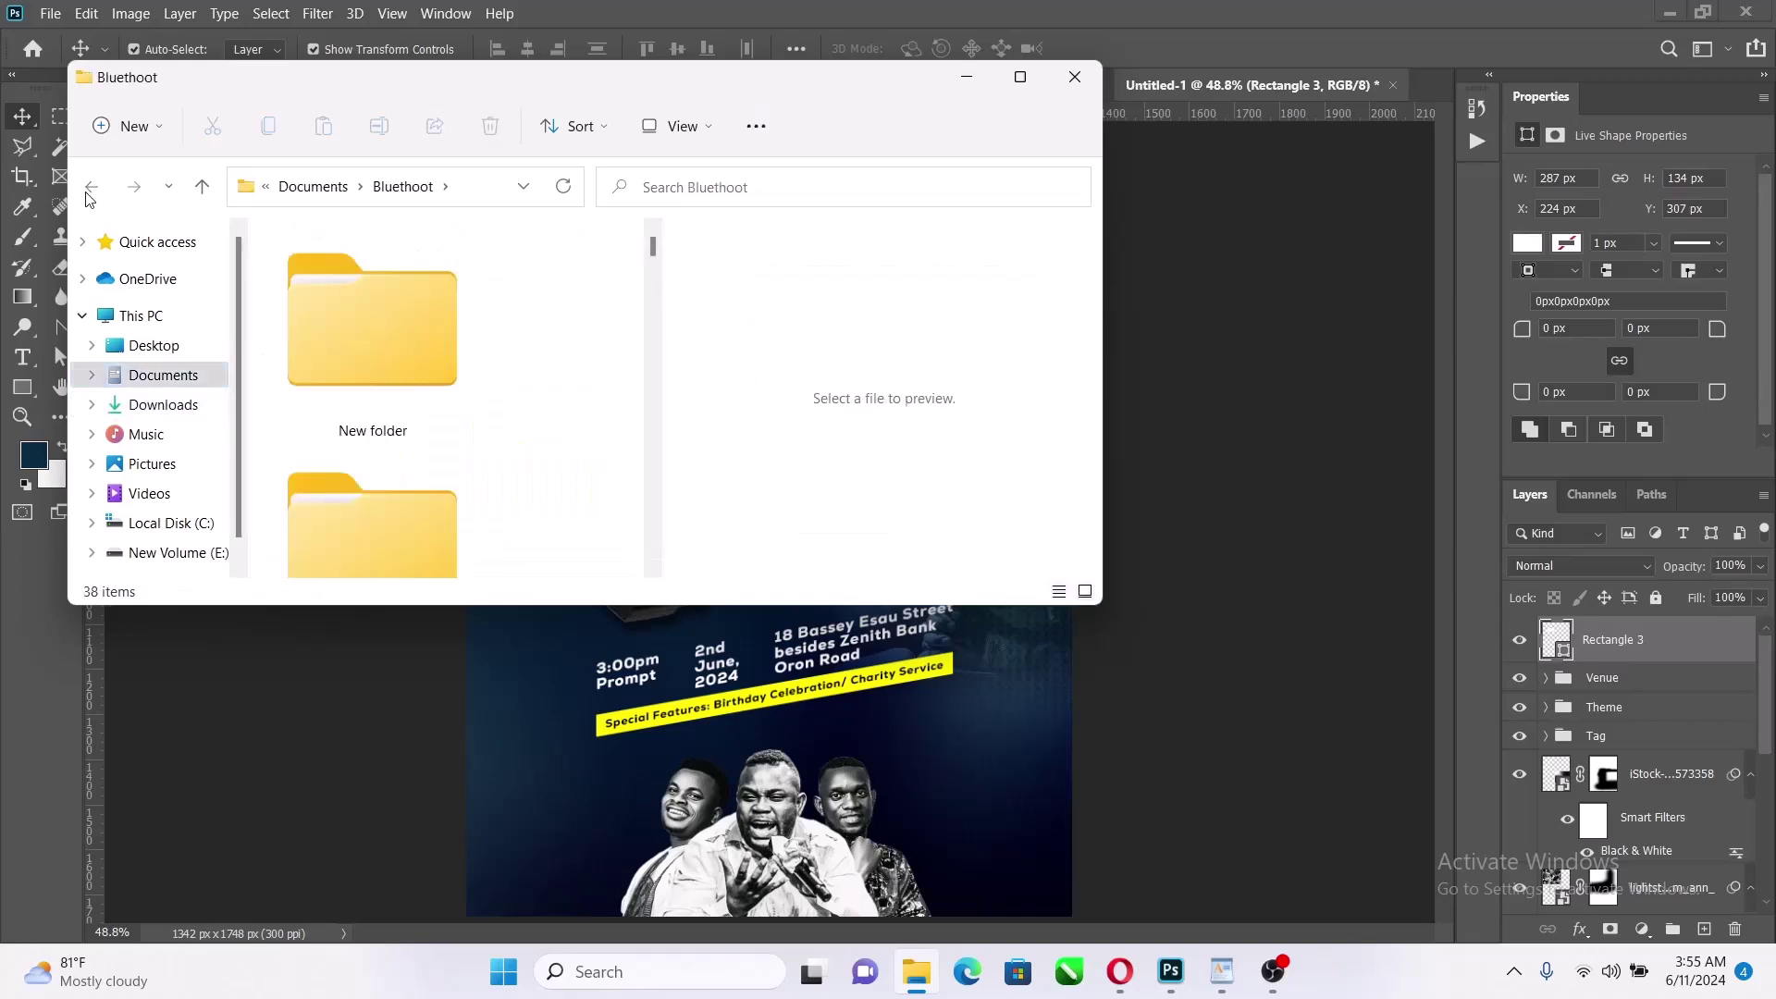
pyautogui.click(90, 187)
pyautogui.scroll(-5, 568, 396)
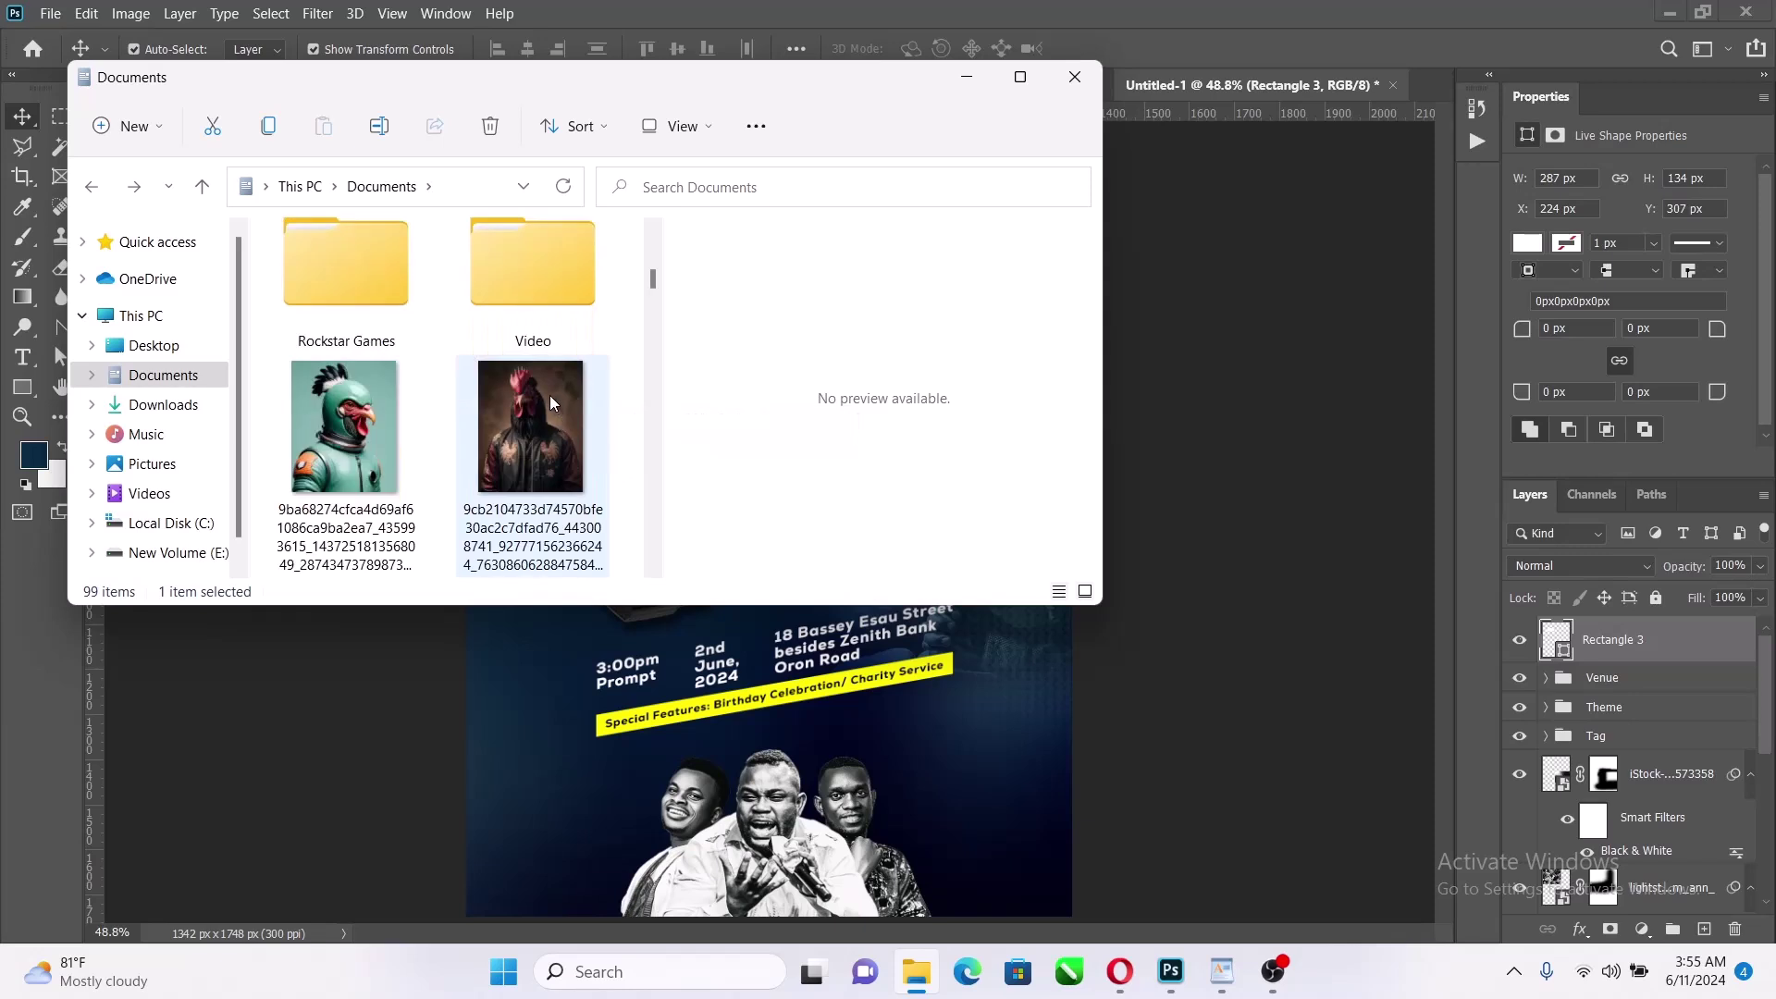
pyautogui.doubleClick(542, 270)
pyautogui.click(347, 273)
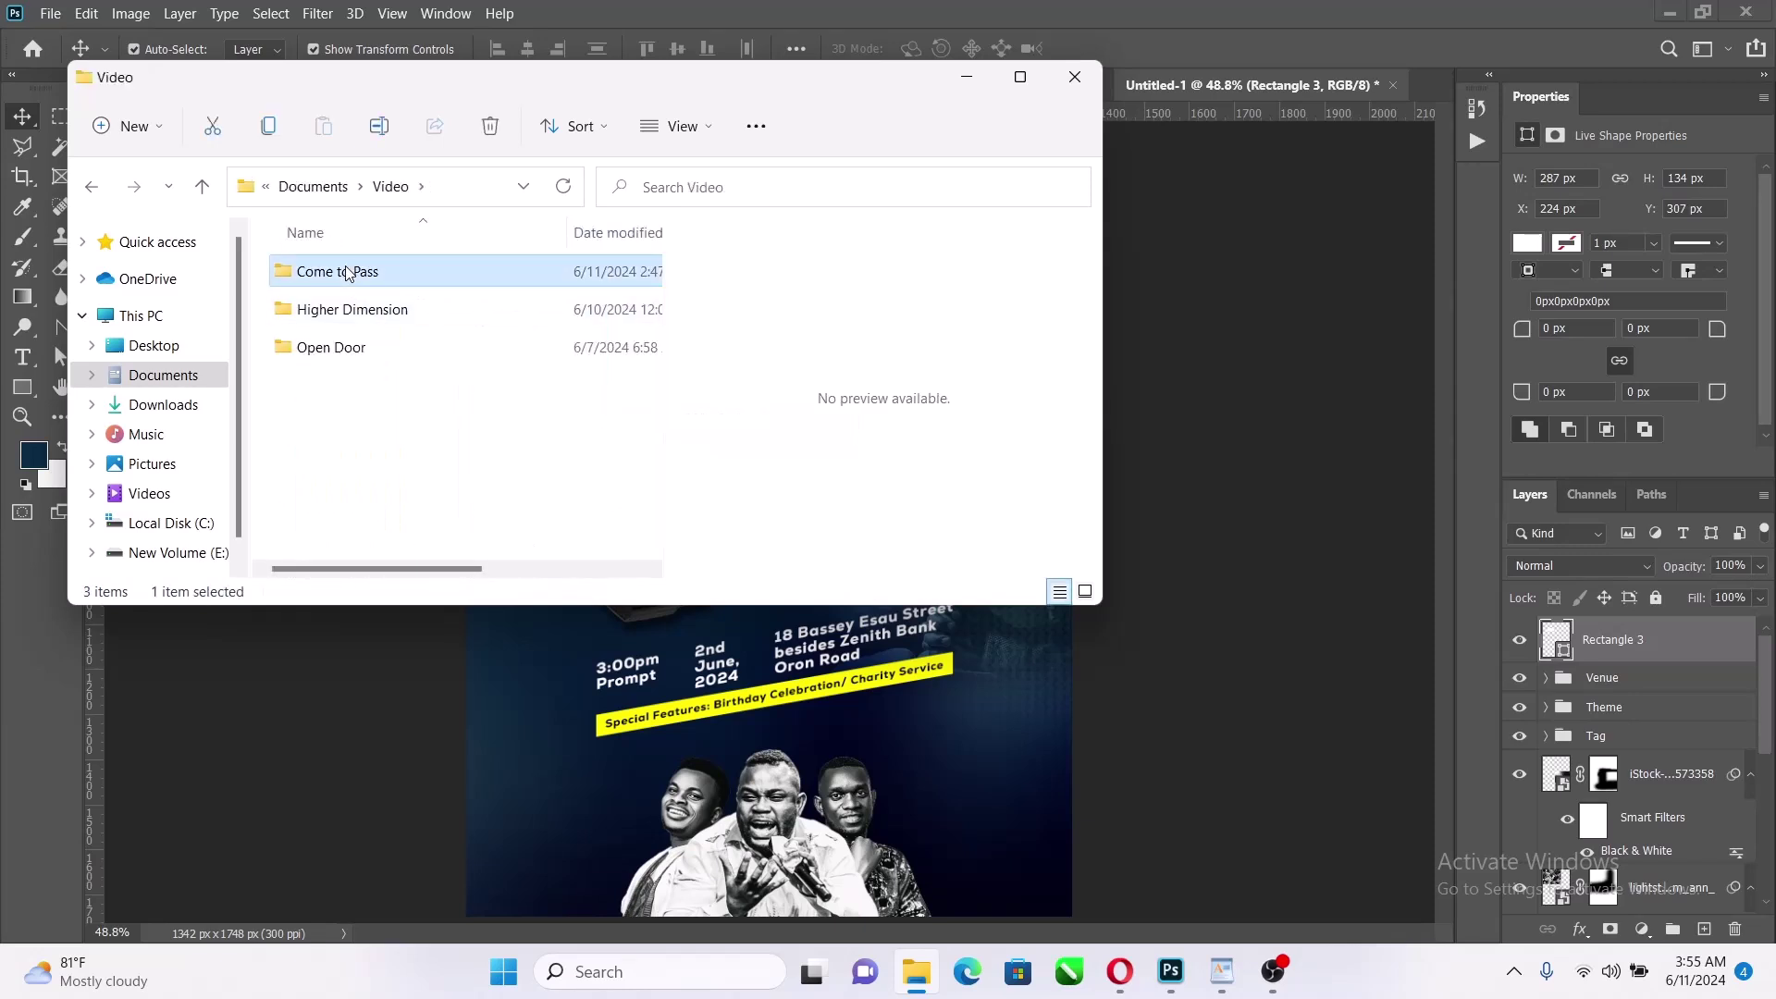
pyautogui.doubleClick(347, 273)
pyautogui.click(435, 307)
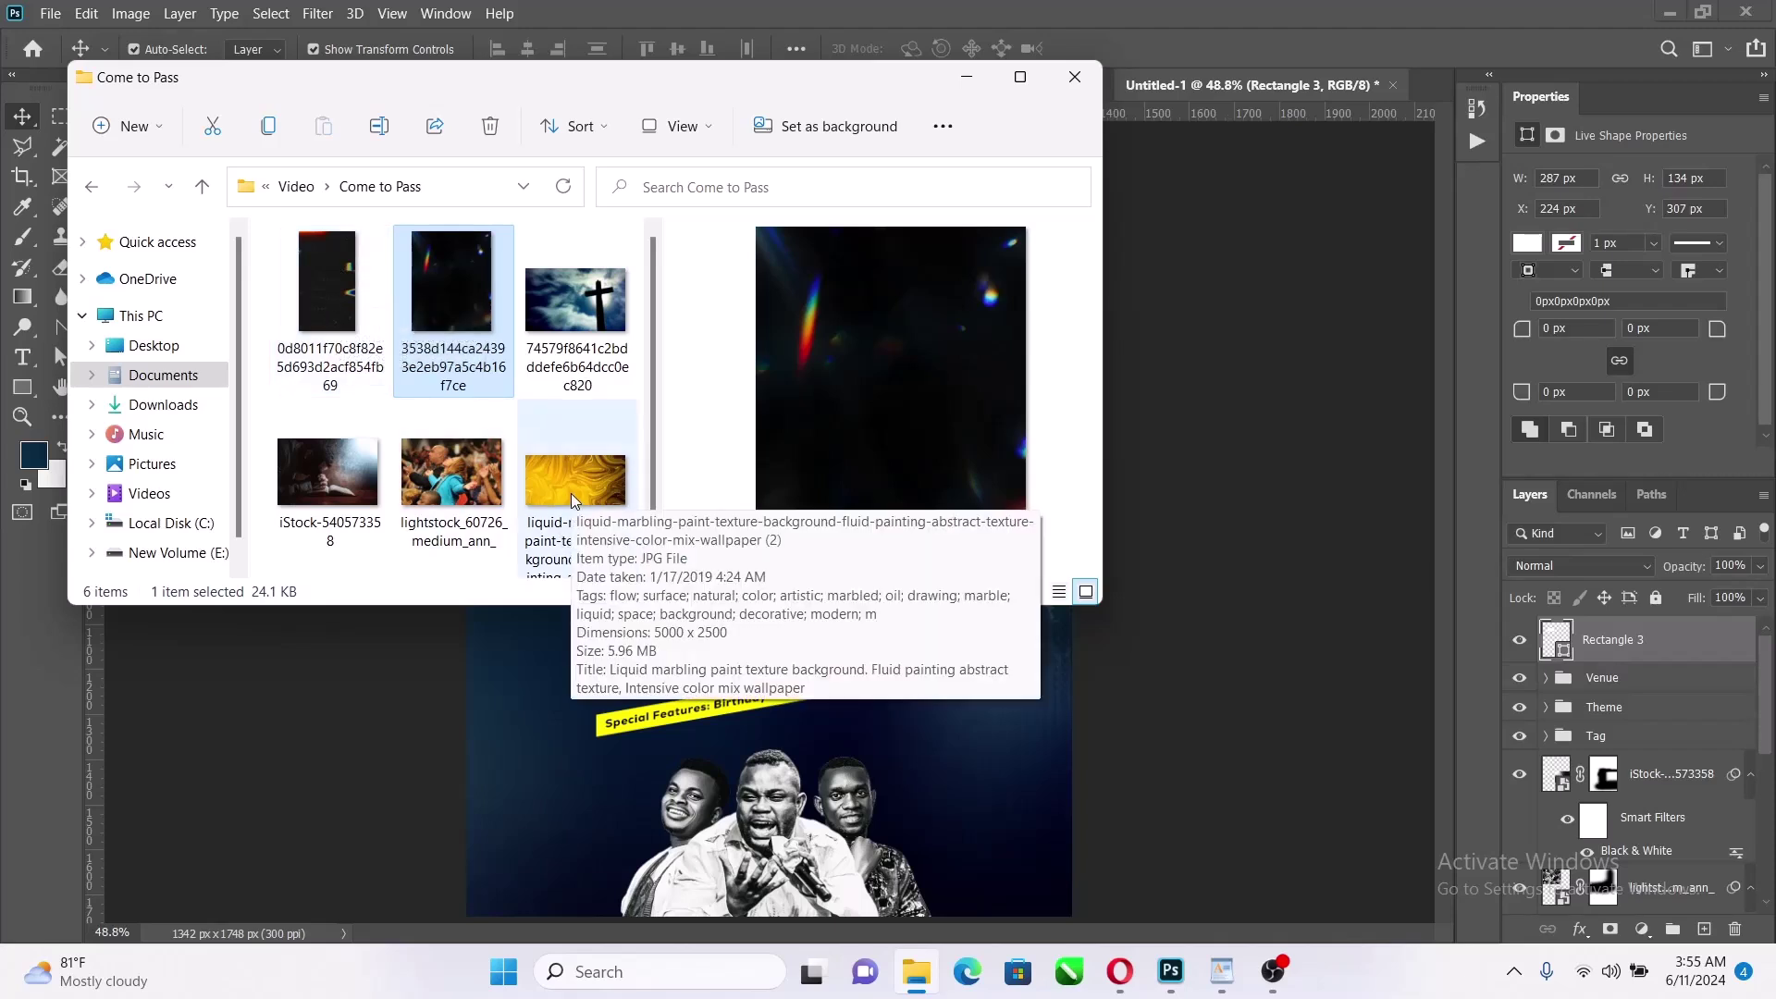
pyautogui.click(564, 470)
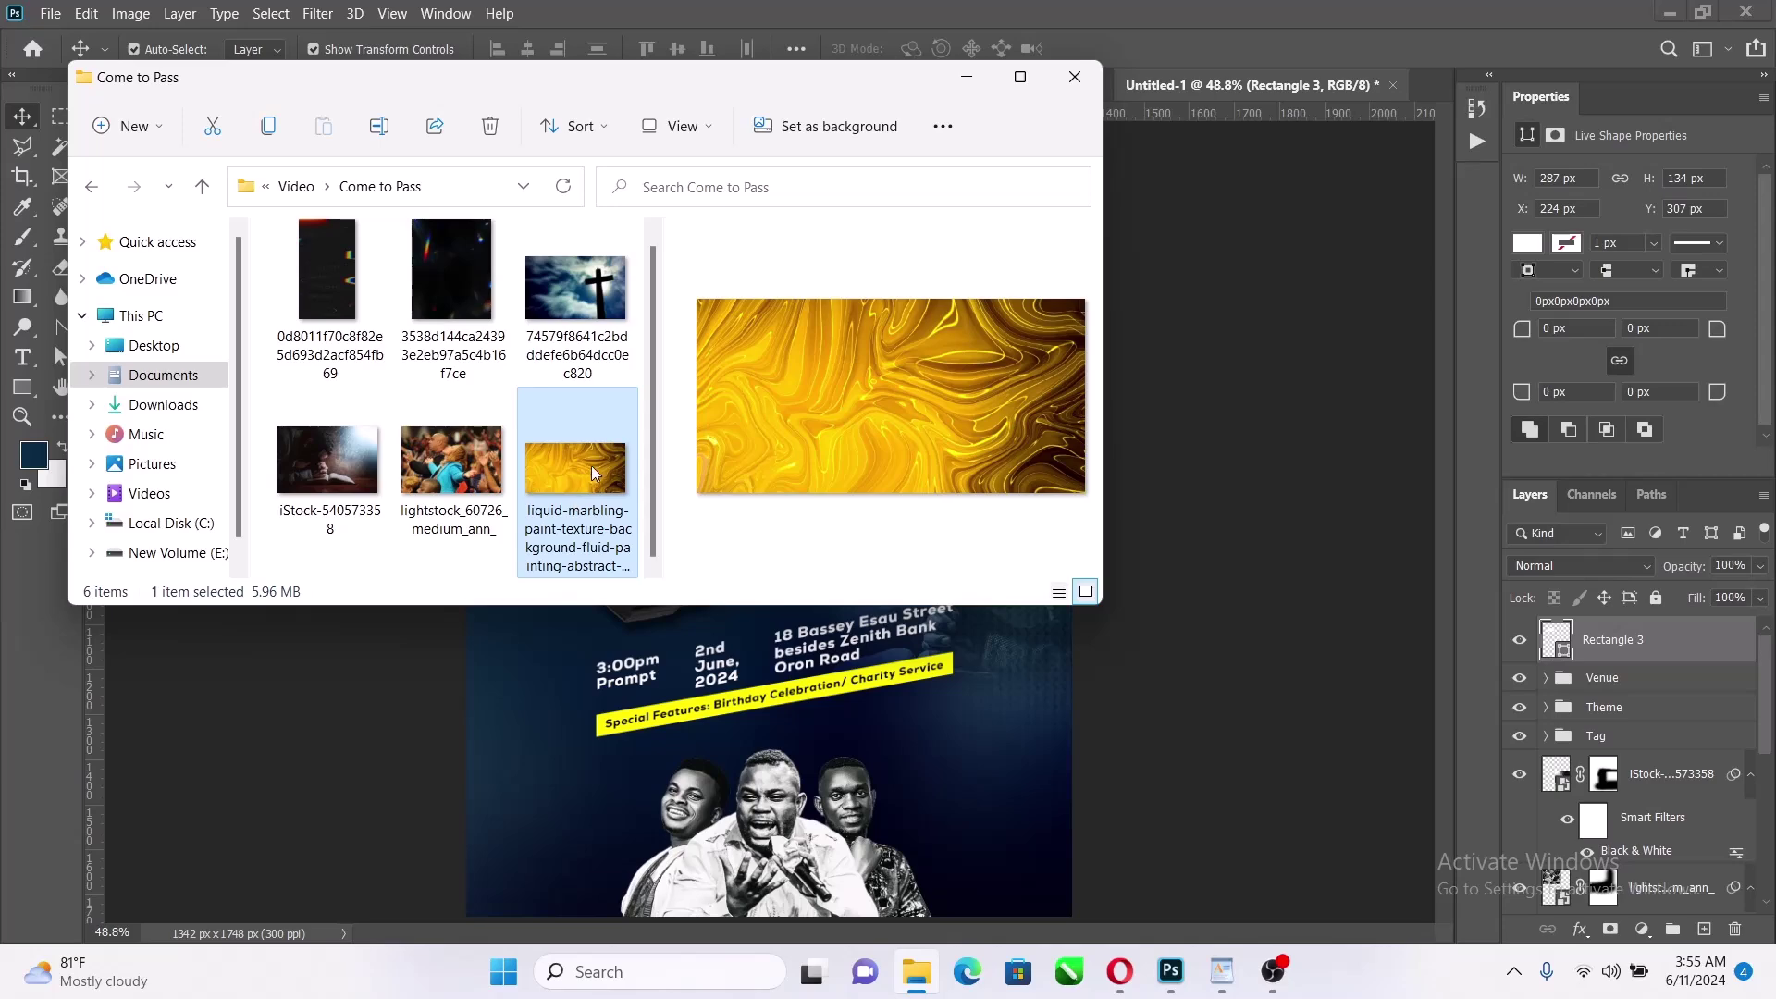
# Place the marbling texture, scale it to cover the flyer, and convert it to Black & White
pyautogui.moveTo(577, 477); pyautogui.dragTo(815, 666)
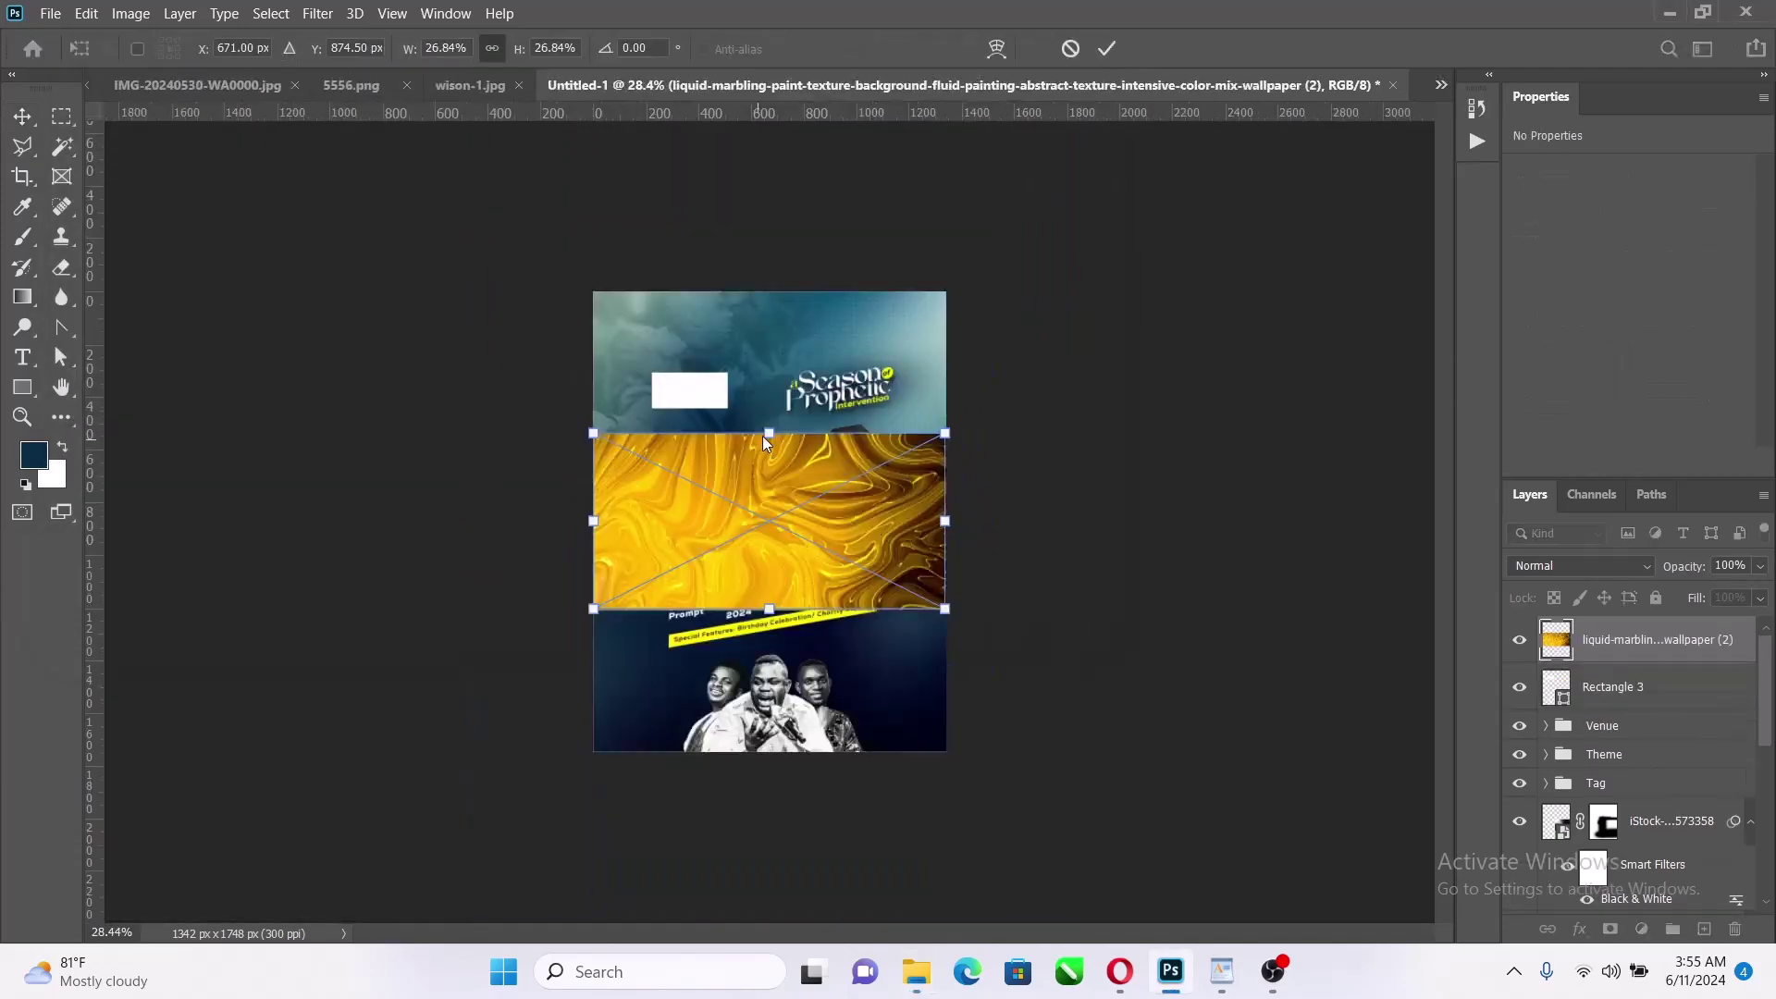
pyautogui.moveTo(766, 433); pyautogui.dragTo(769, 275)
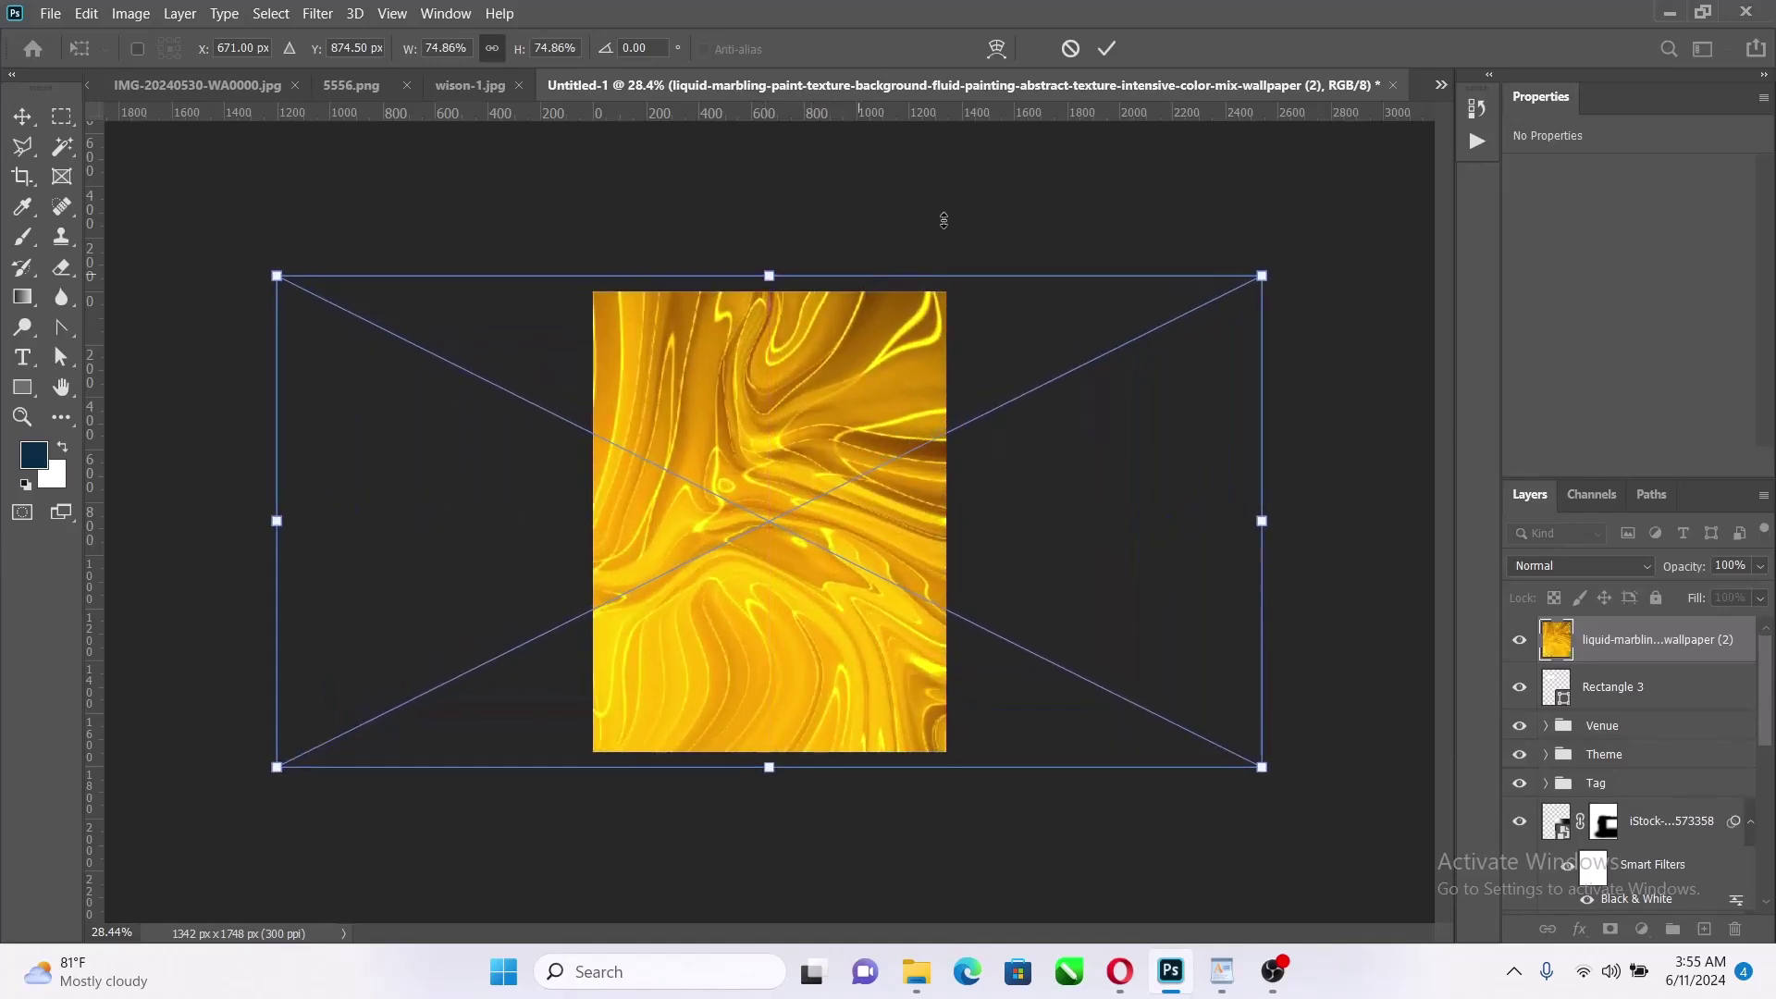
pyautogui.click(1106, 48)
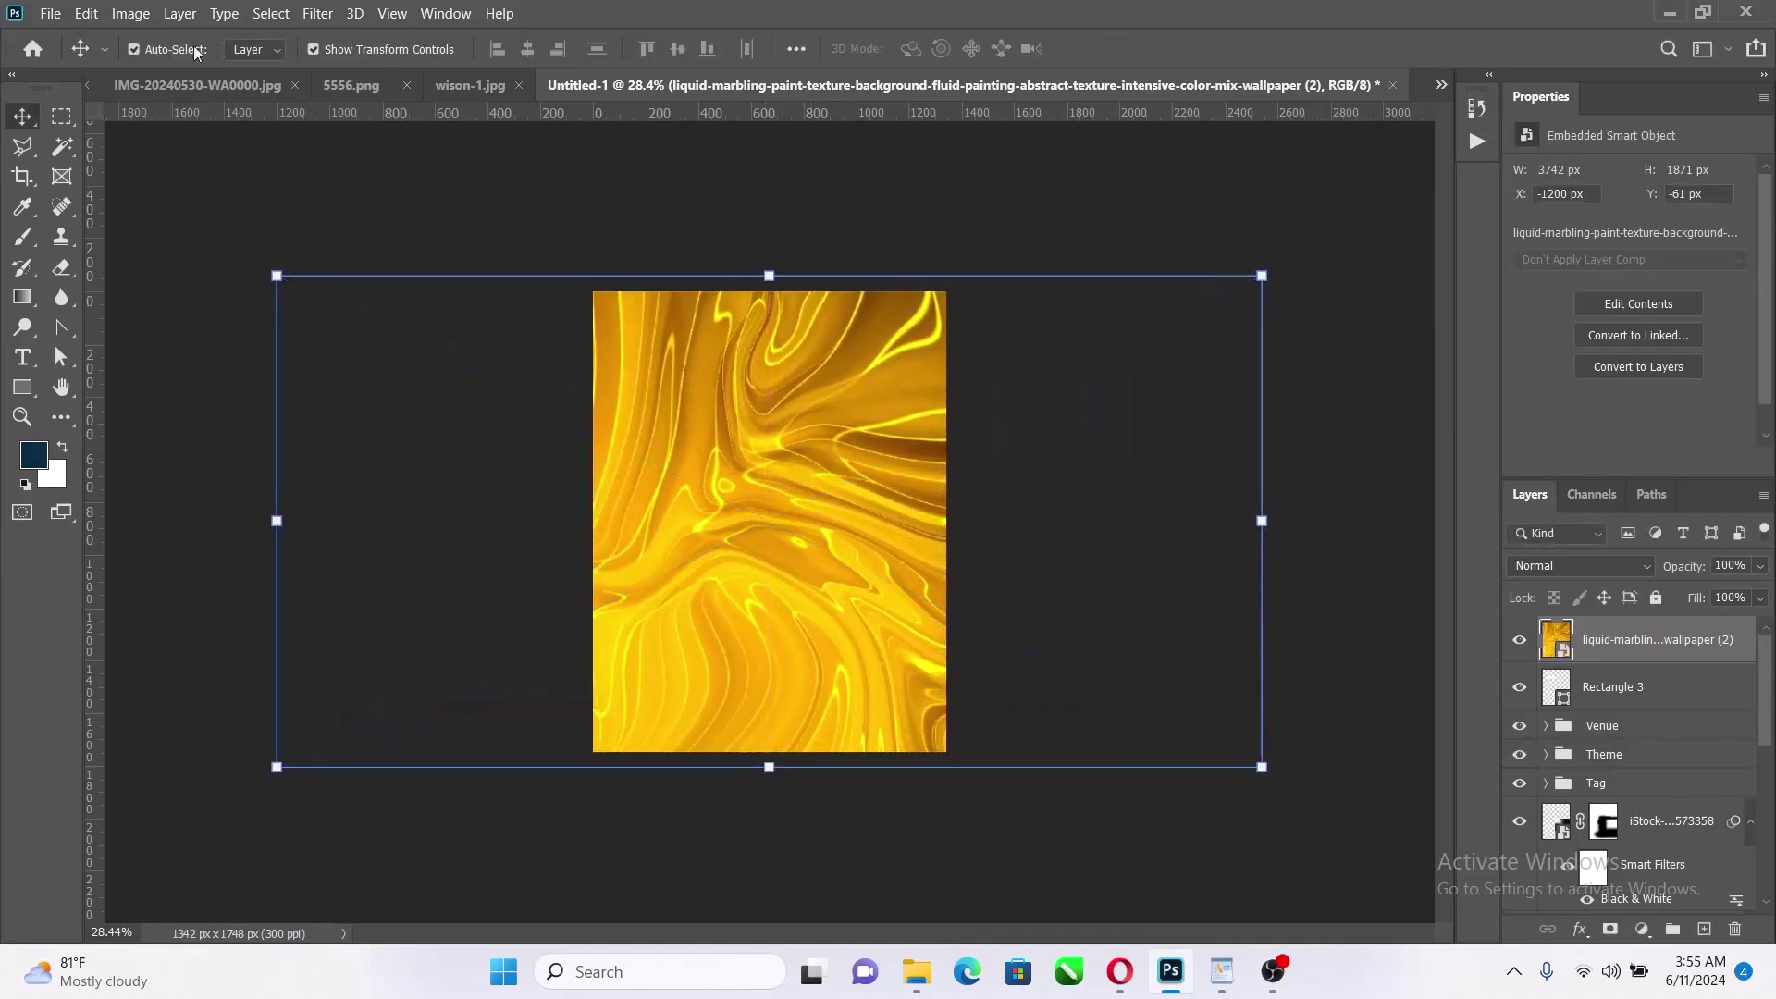
pyautogui.click(131, 13)
pyautogui.moveTo(277, 68)
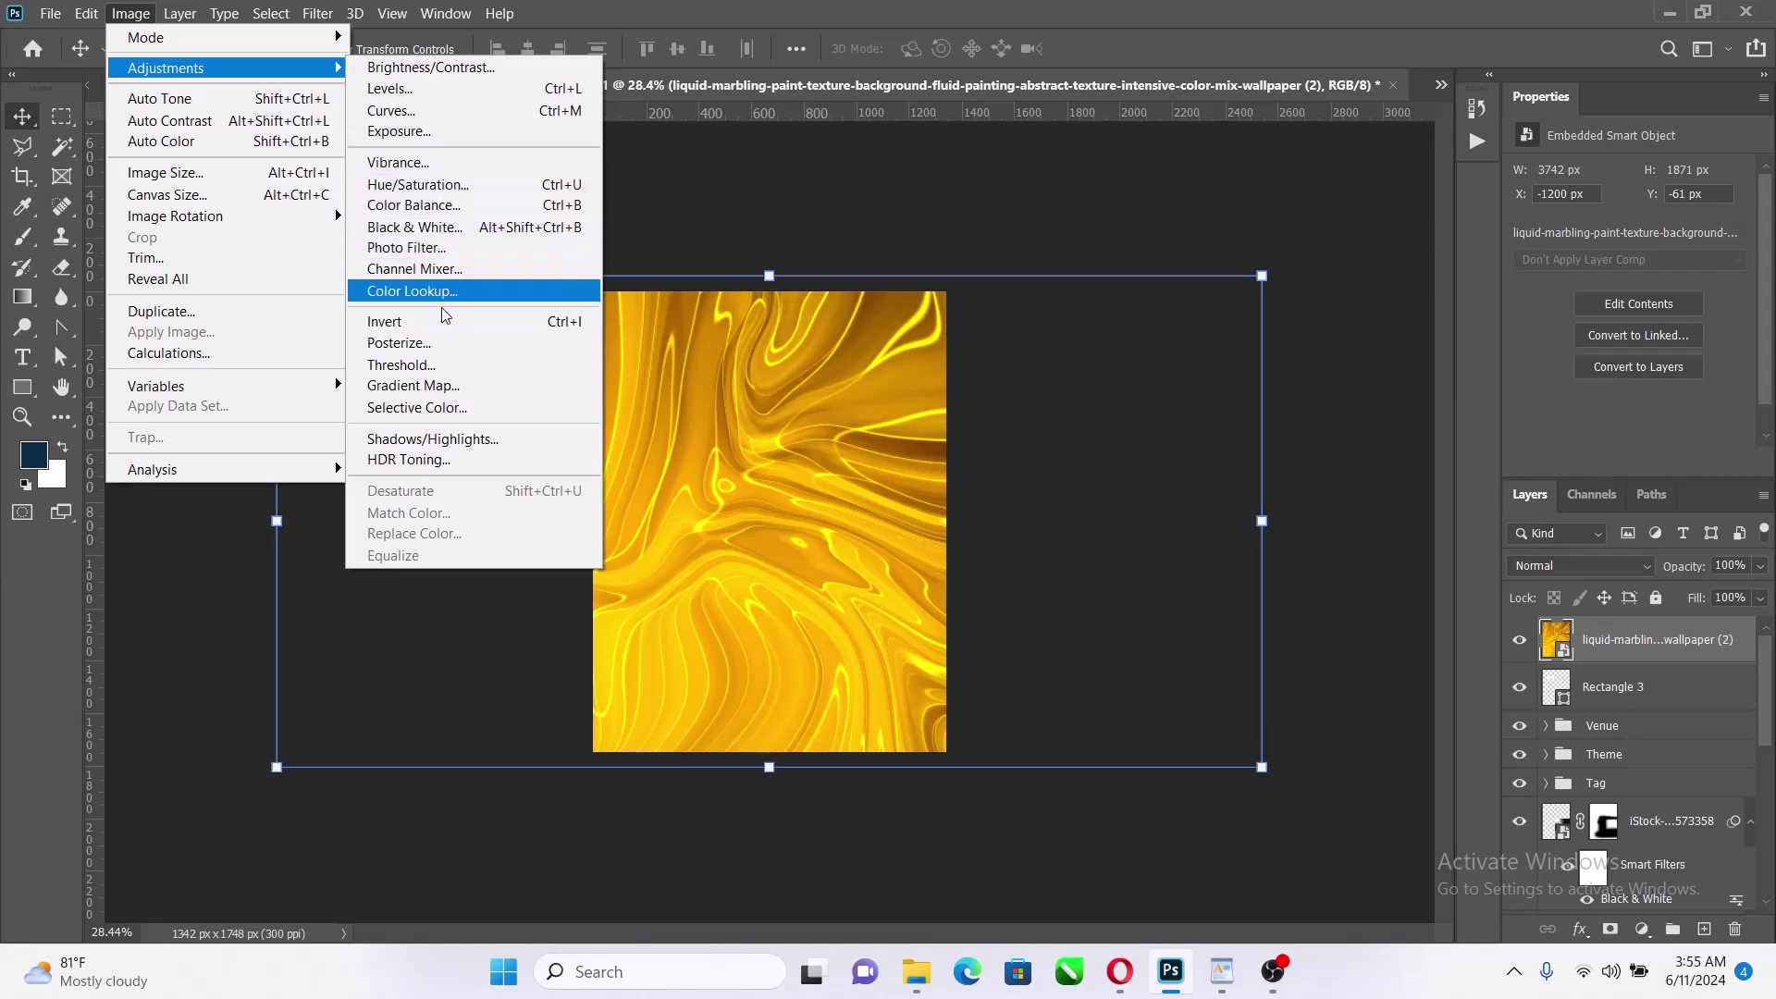
pyautogui.click(462, 225)
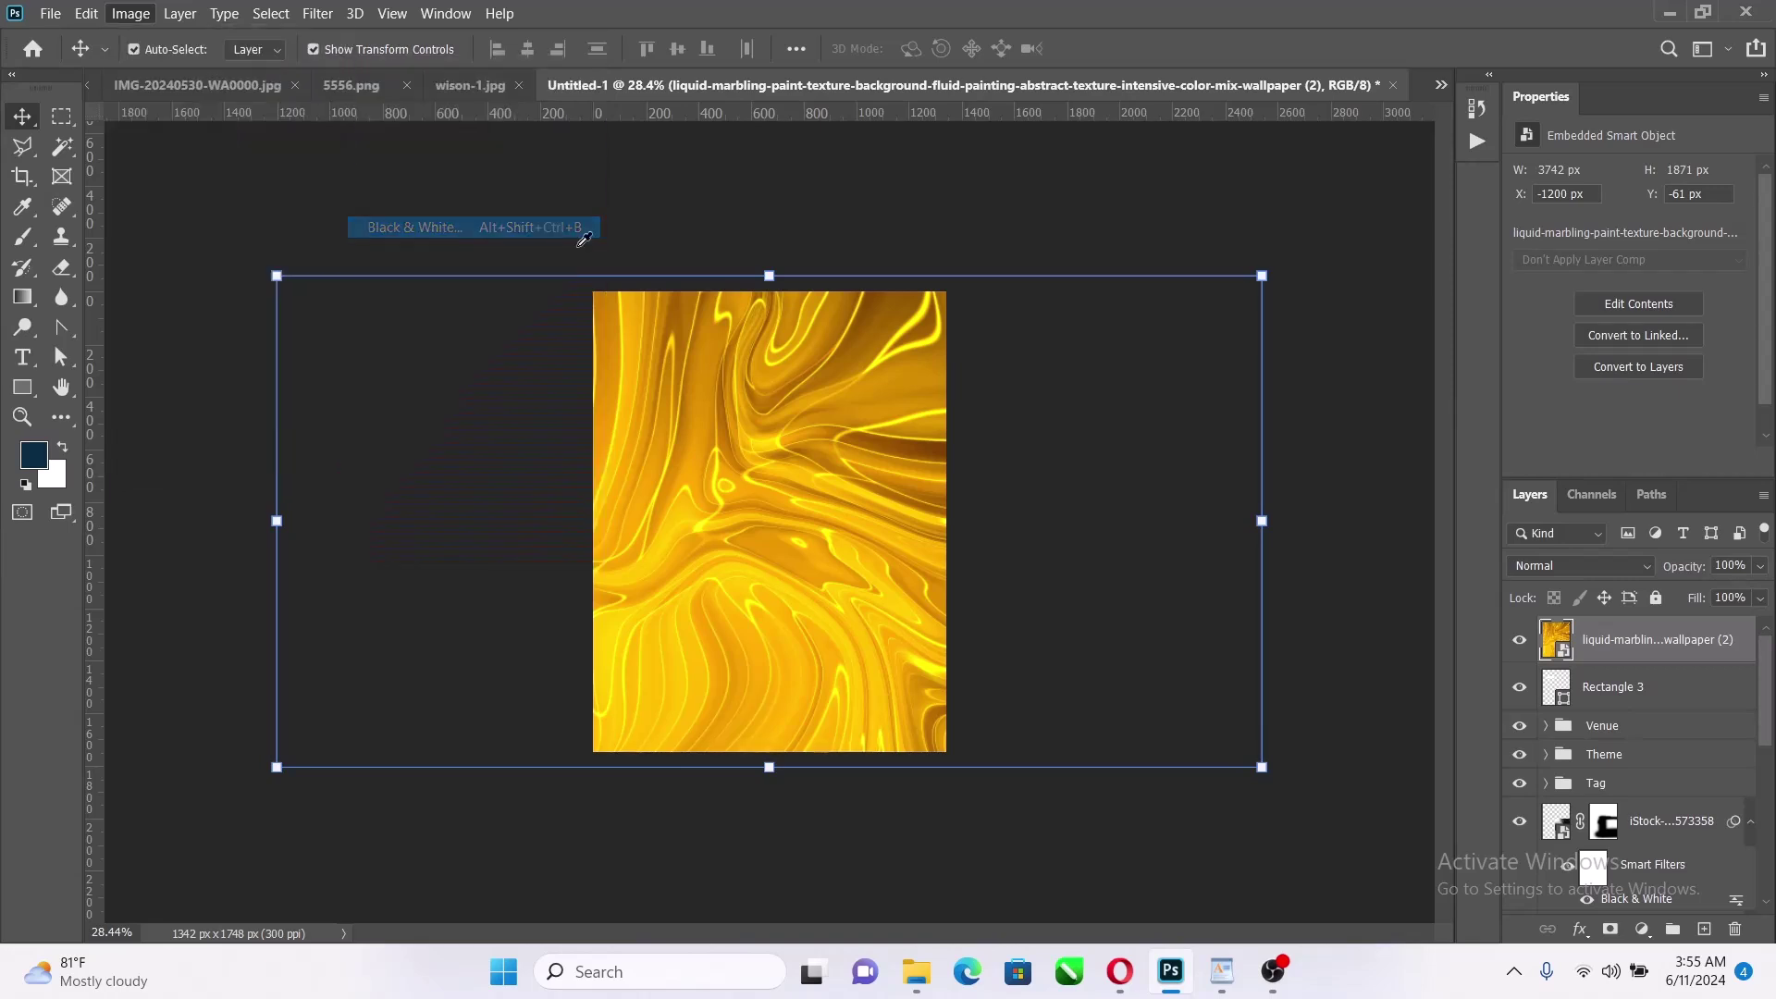
pyautogui.click(1541, 116)
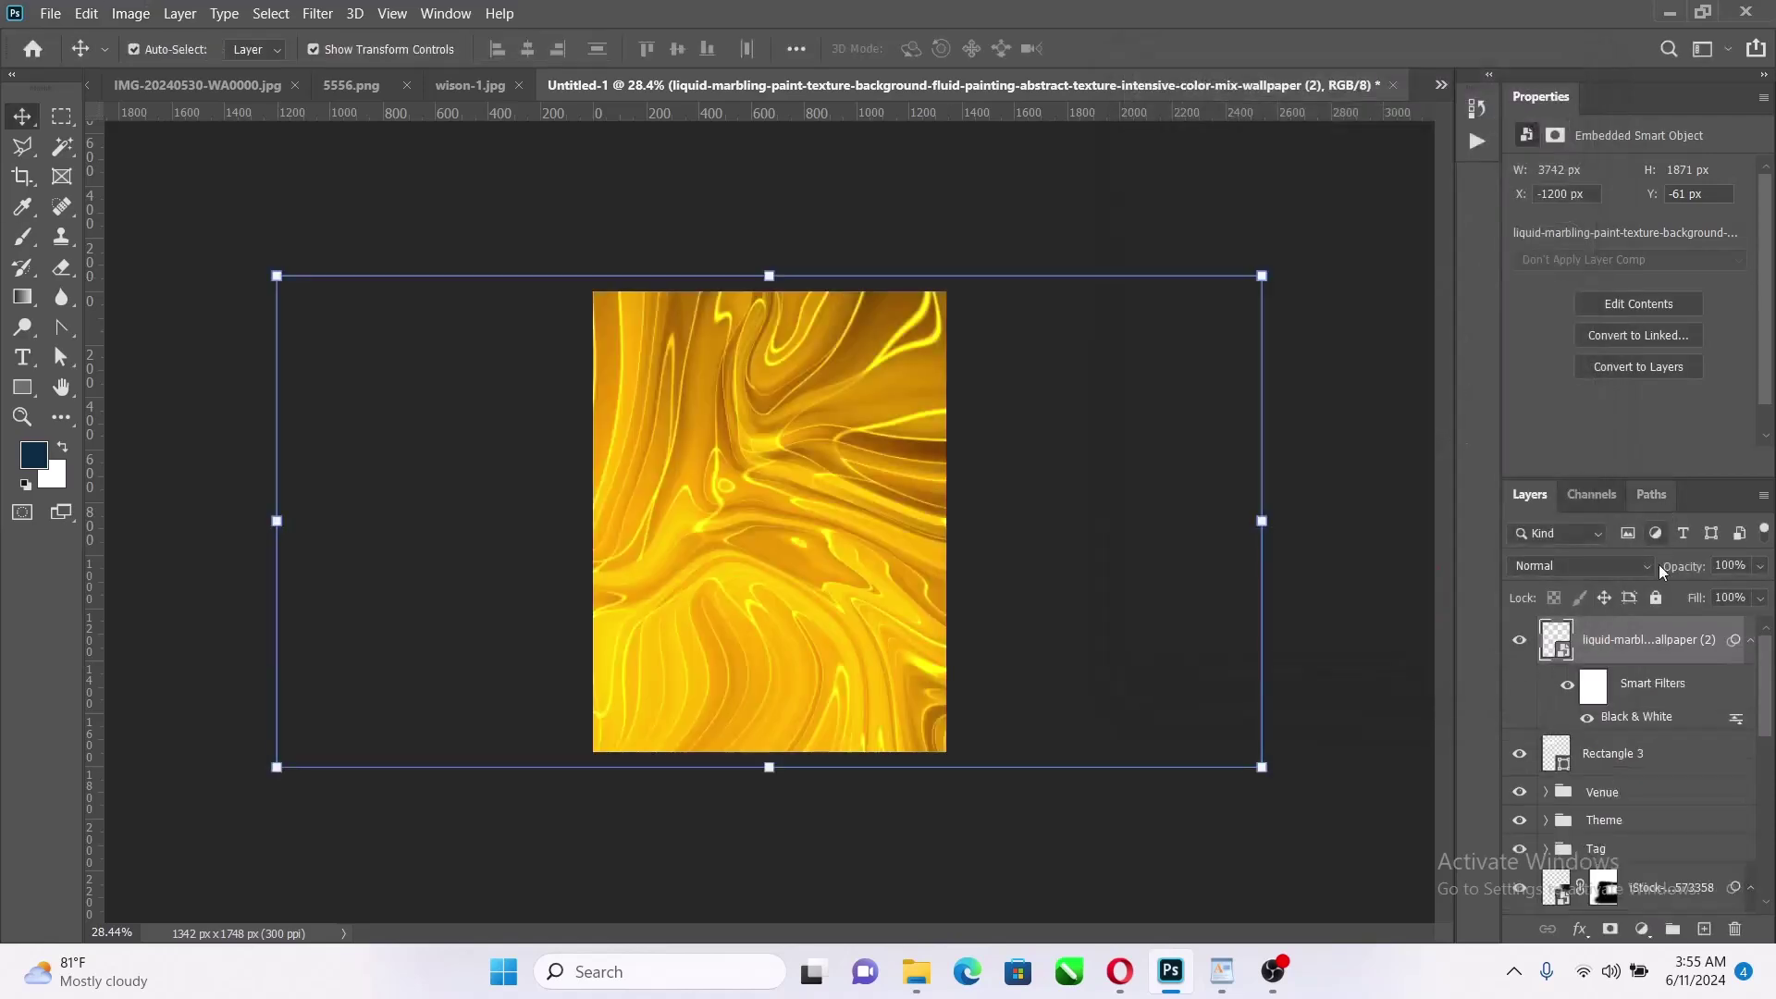
# Set the marbling texture layer's blend mode to Soft Light
pyautogui.click(1595, 565)
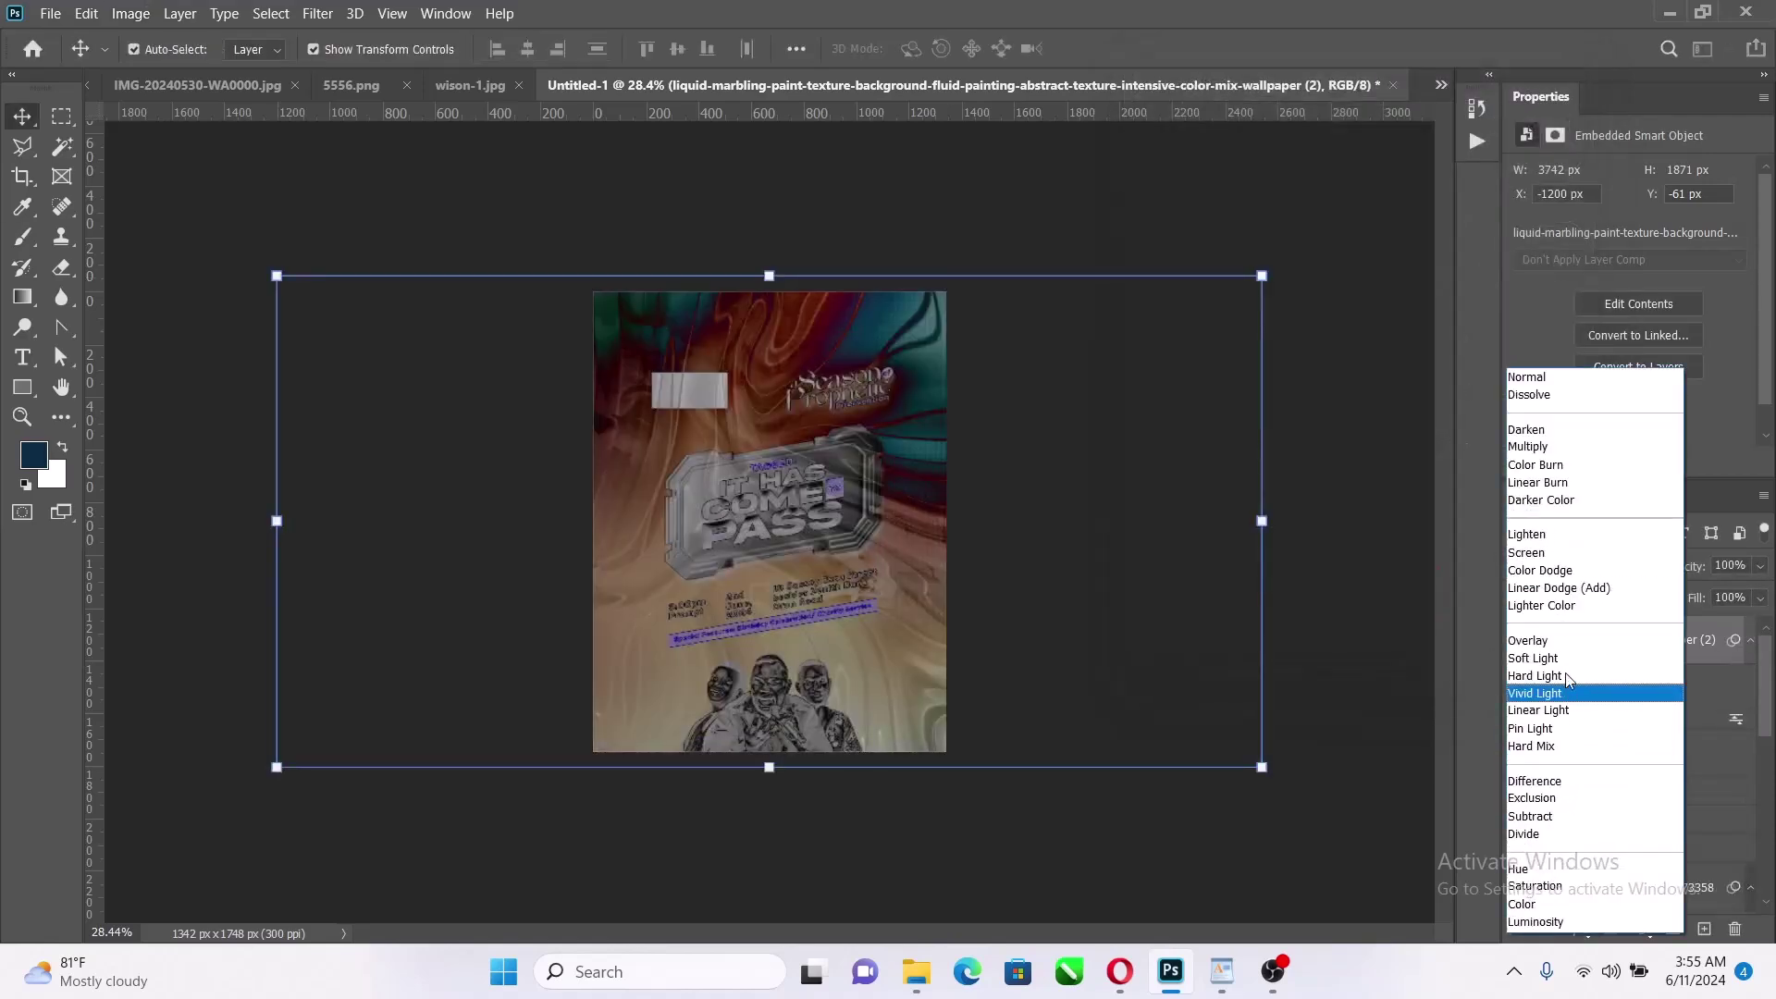
pyautogui.click(1567, 662)
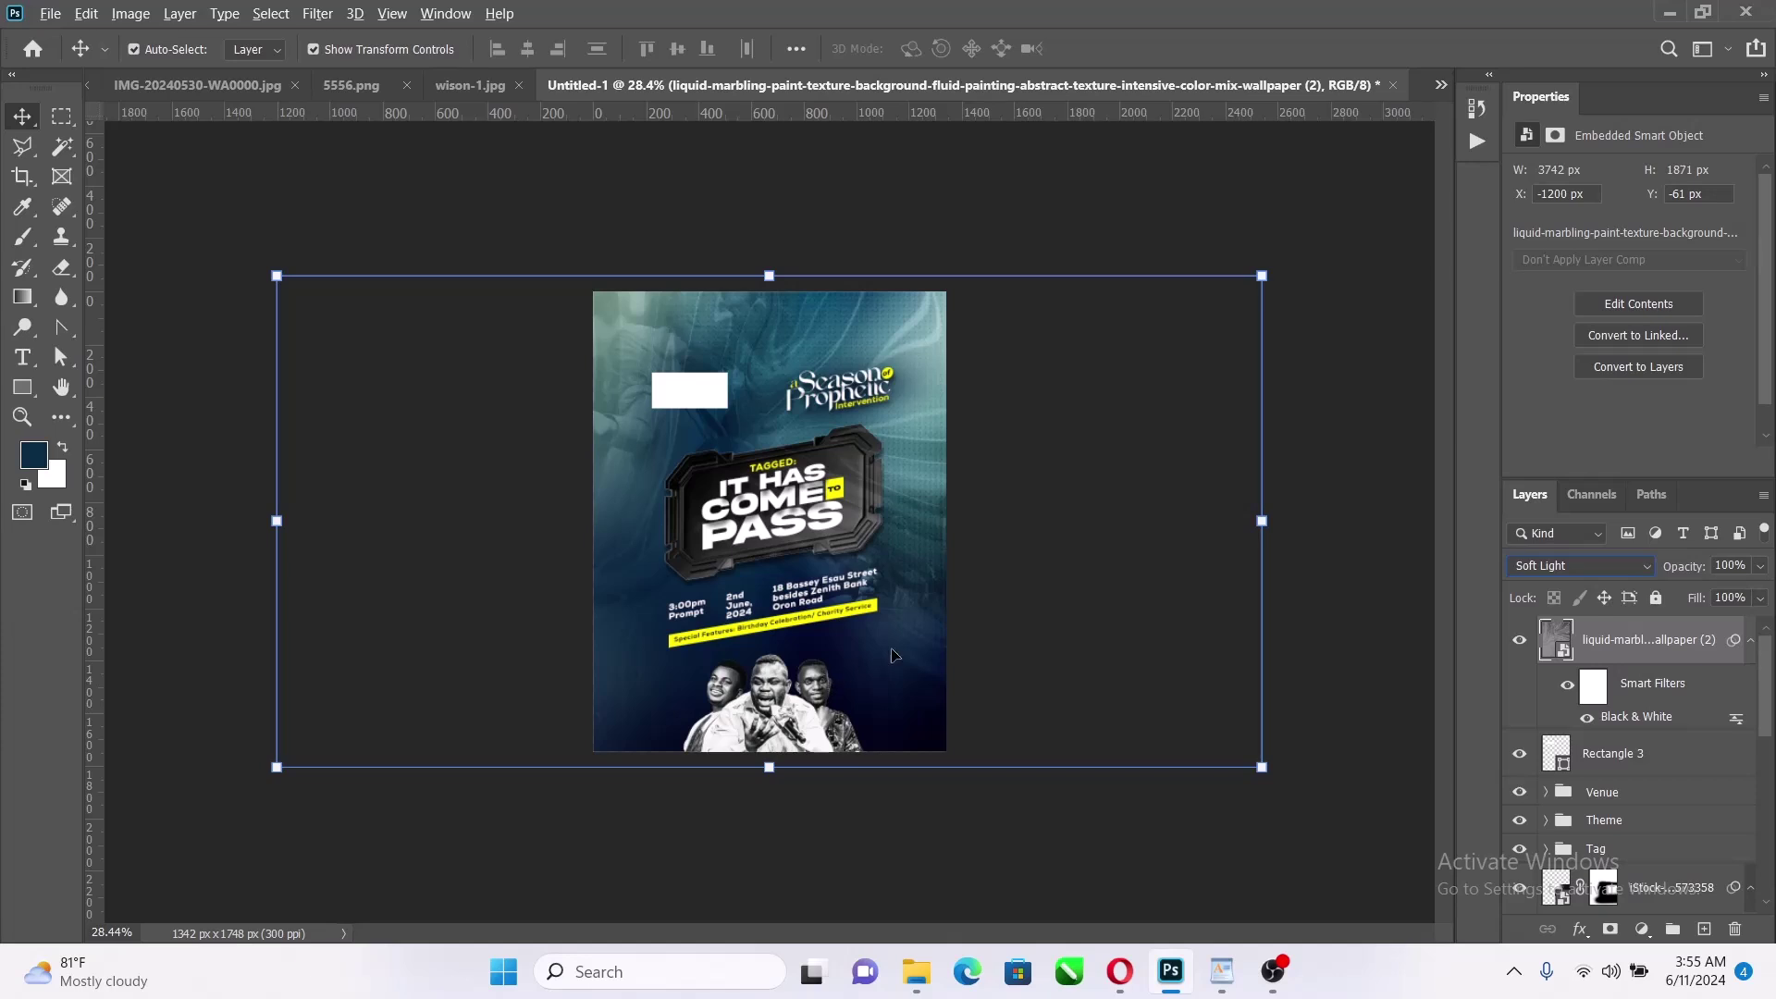
pyautogui.click(1017, 496)
pyautogui.scroll(5, 758, 573)
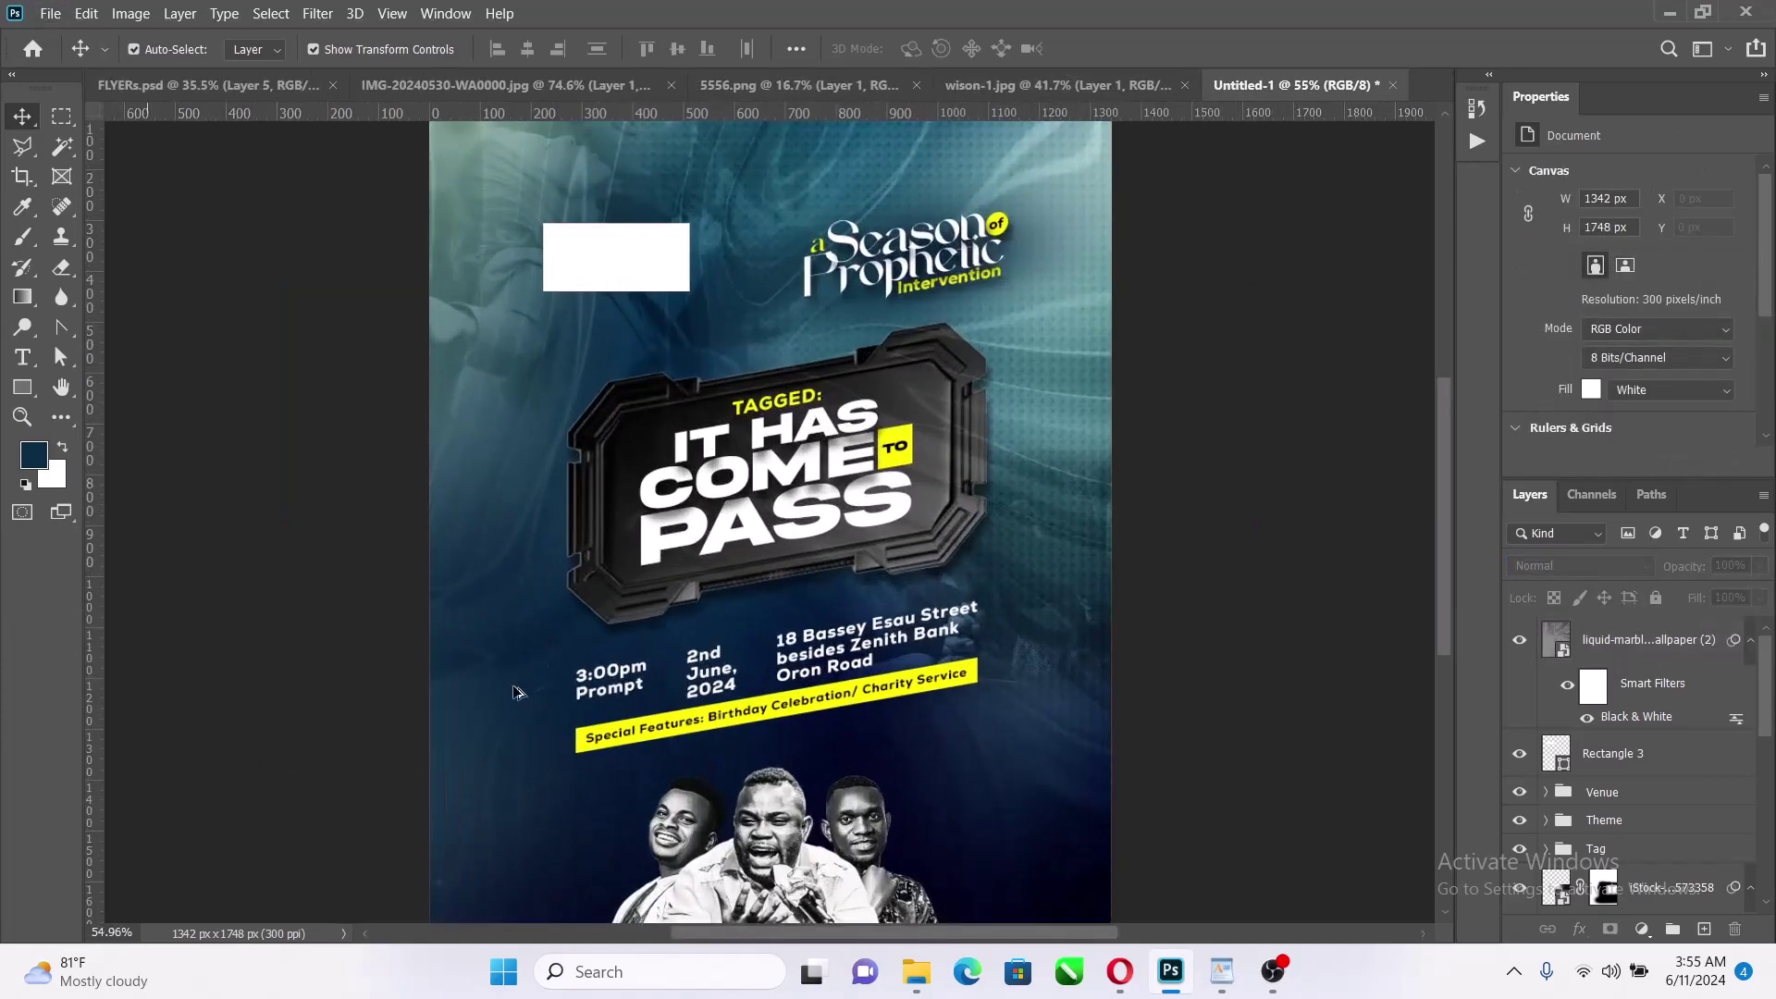
pyautogui.scroll(-4, 490, 662)
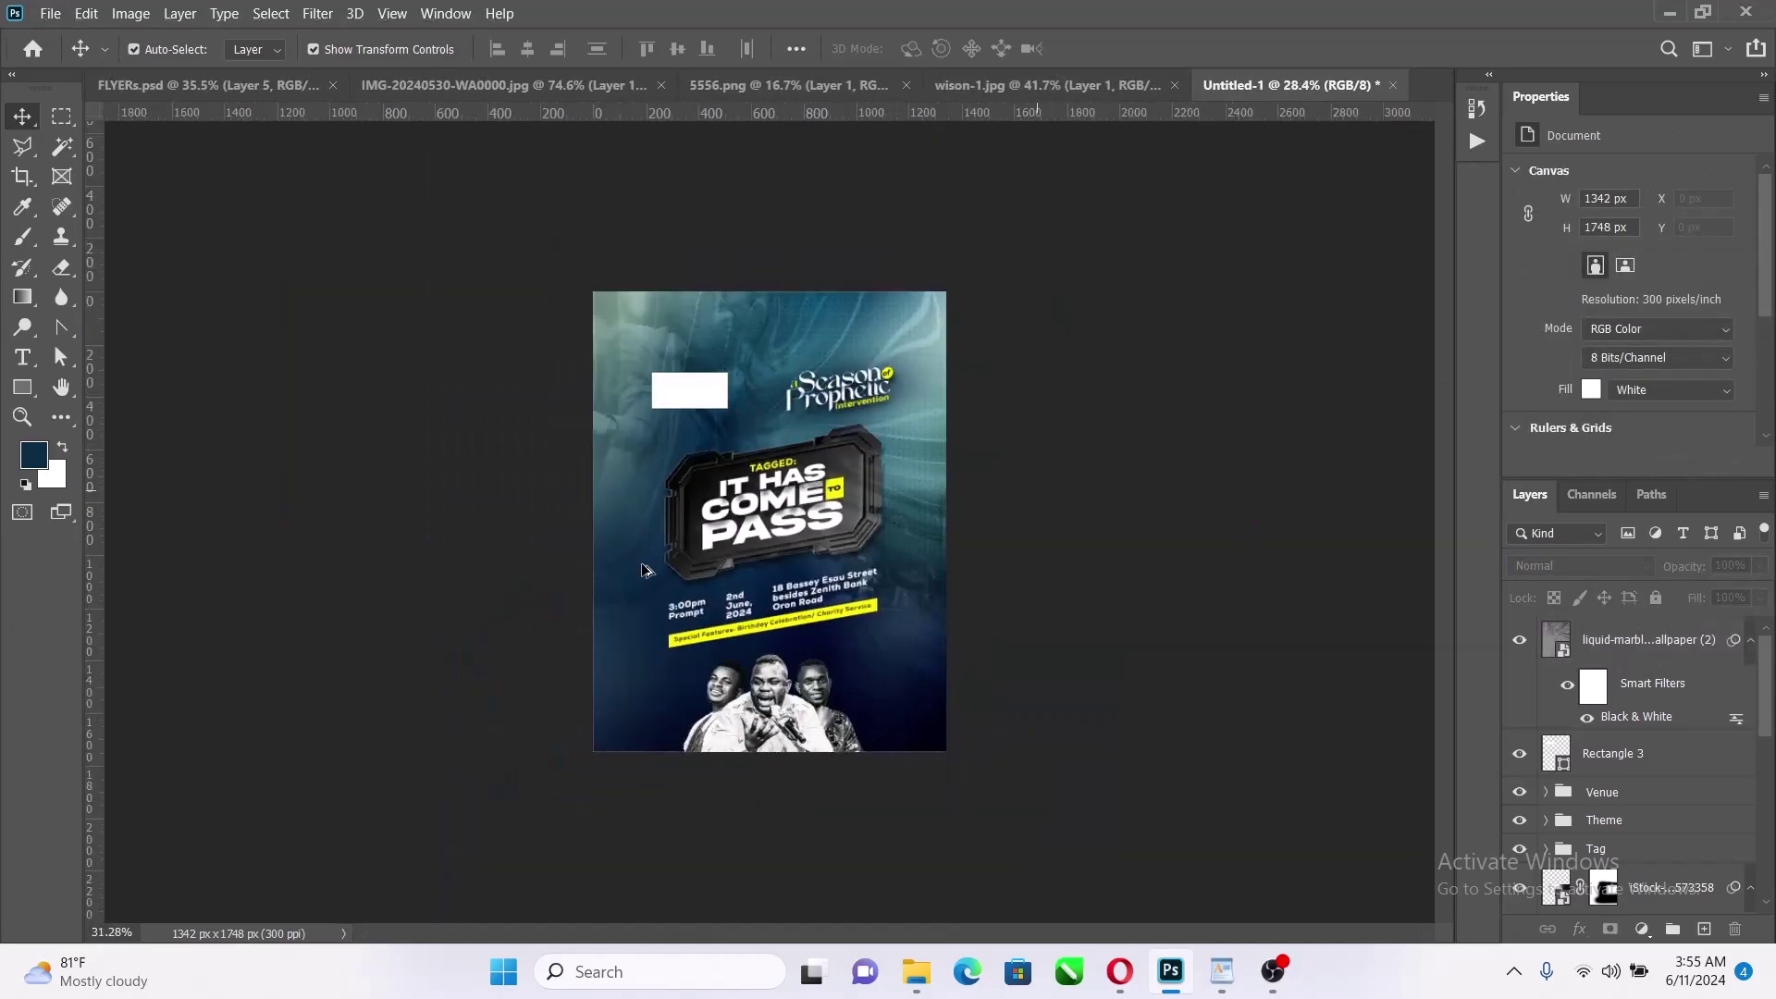
pyautogui.scroll(3, 645, 575)
# Lower the marbling layer's opacity to 49% and move it down the layer stack
pyautogui.click(596, 584)
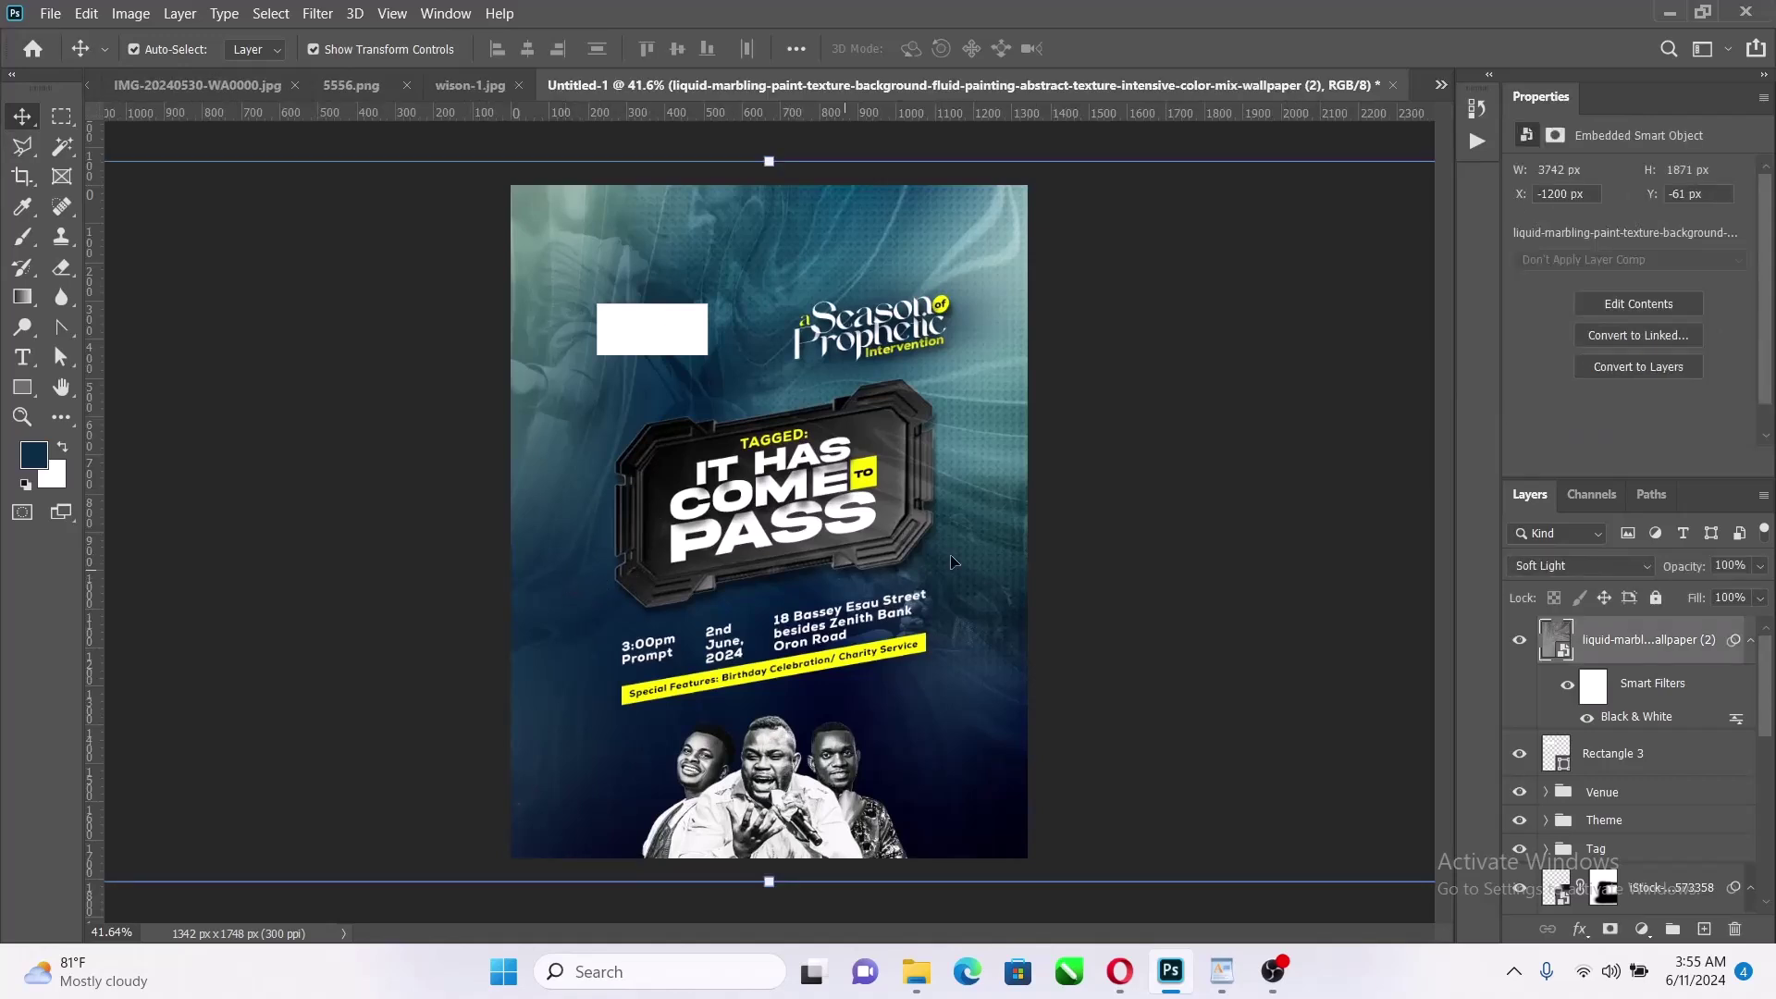
pyautogui.click(1751, 642)
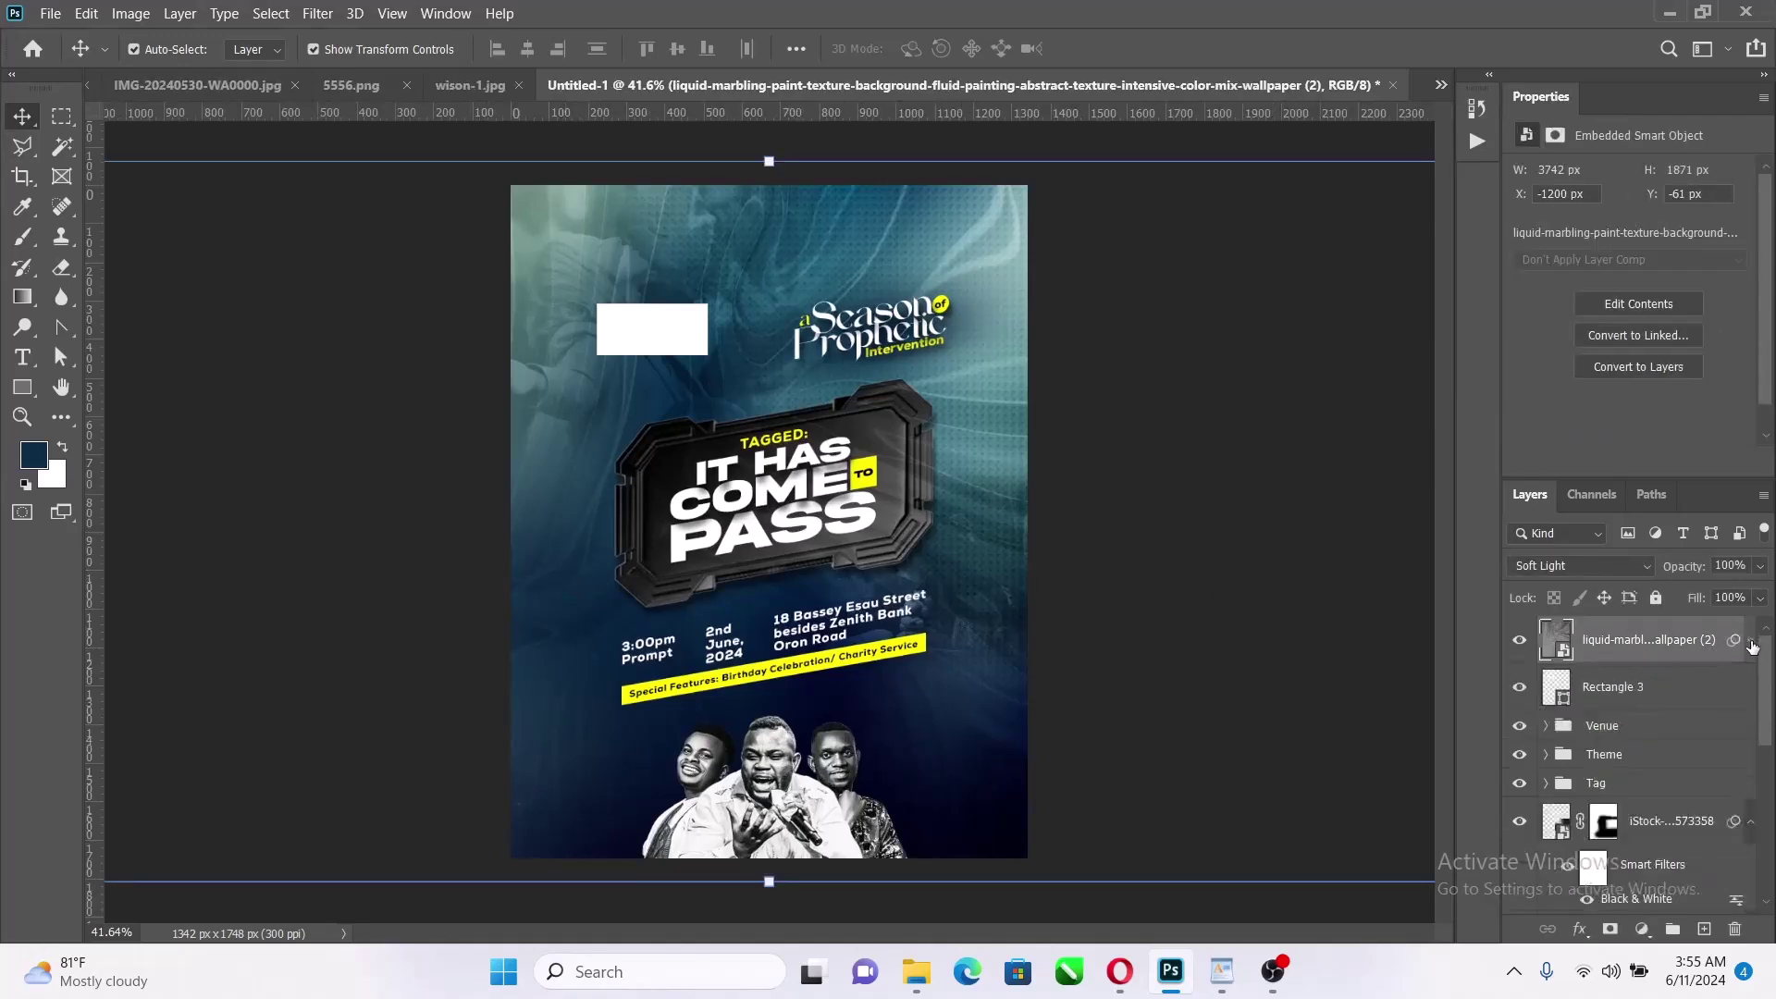
pyautogui.click(1761, 567)
pyautogui.moveTo(1697, 586); pyautogui.dragTo(1669, 597)
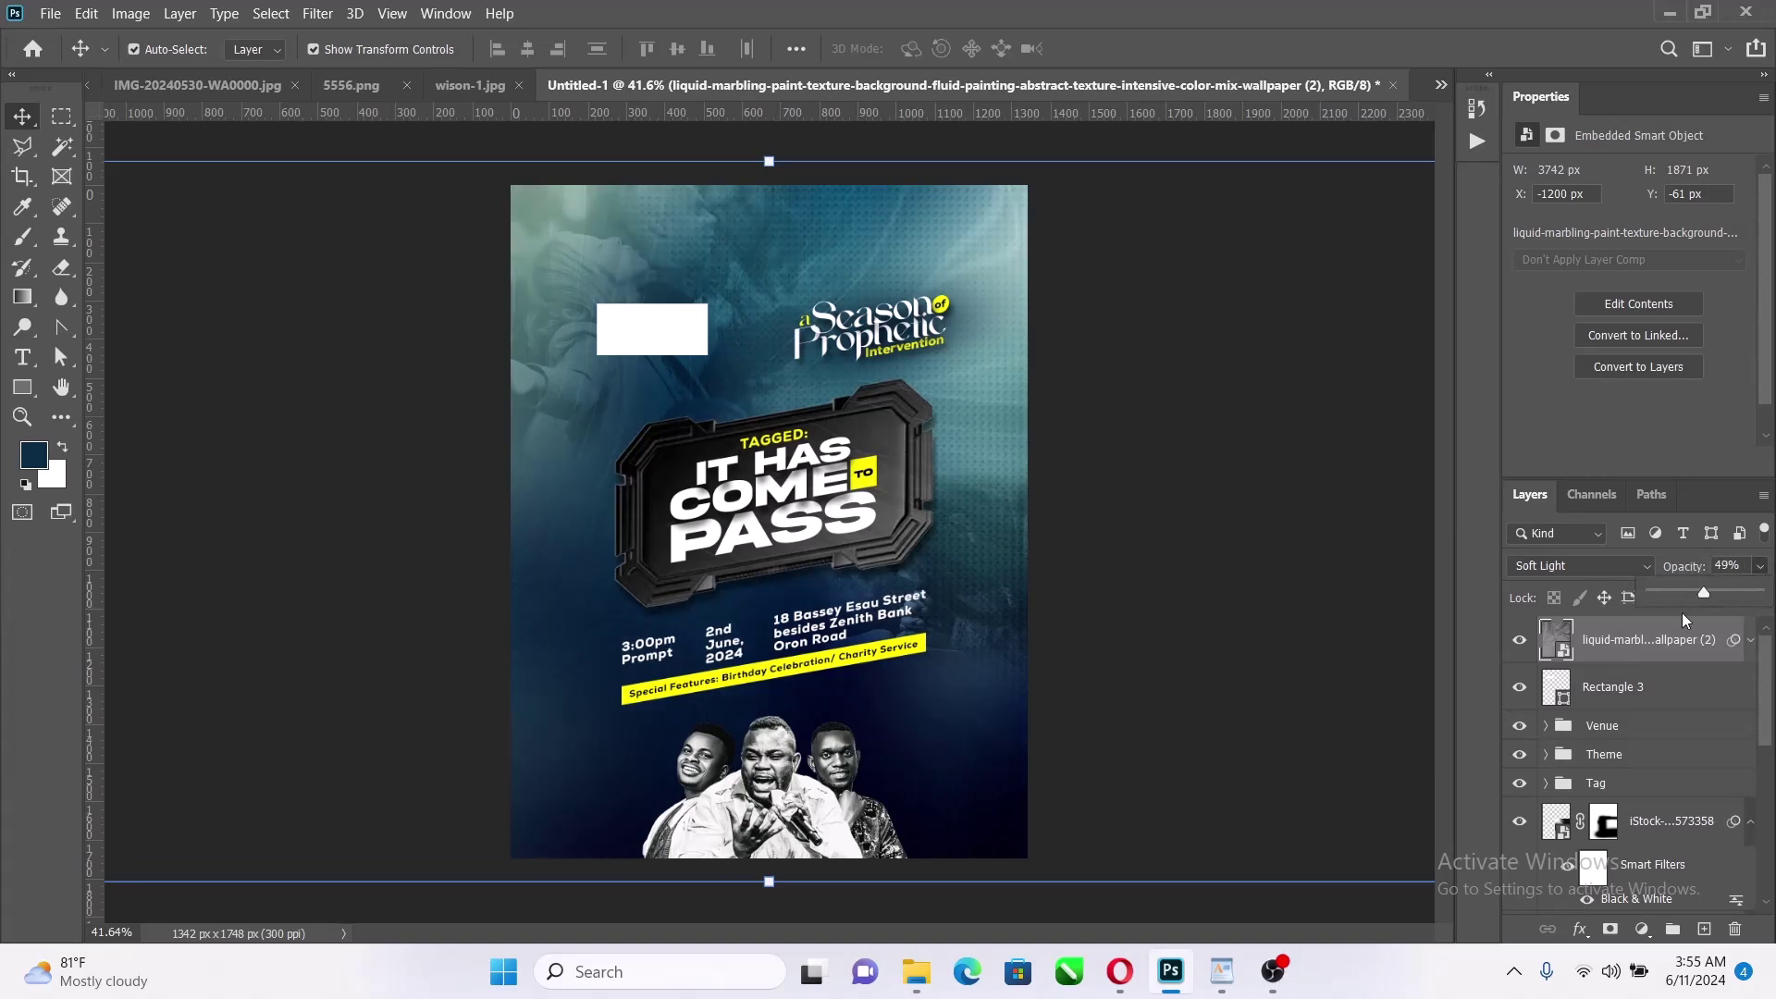
pyautogui.click(1631, 642)
pyautogui.moveTo(1632, 642); pyautogui.dragTo(1626, 817)
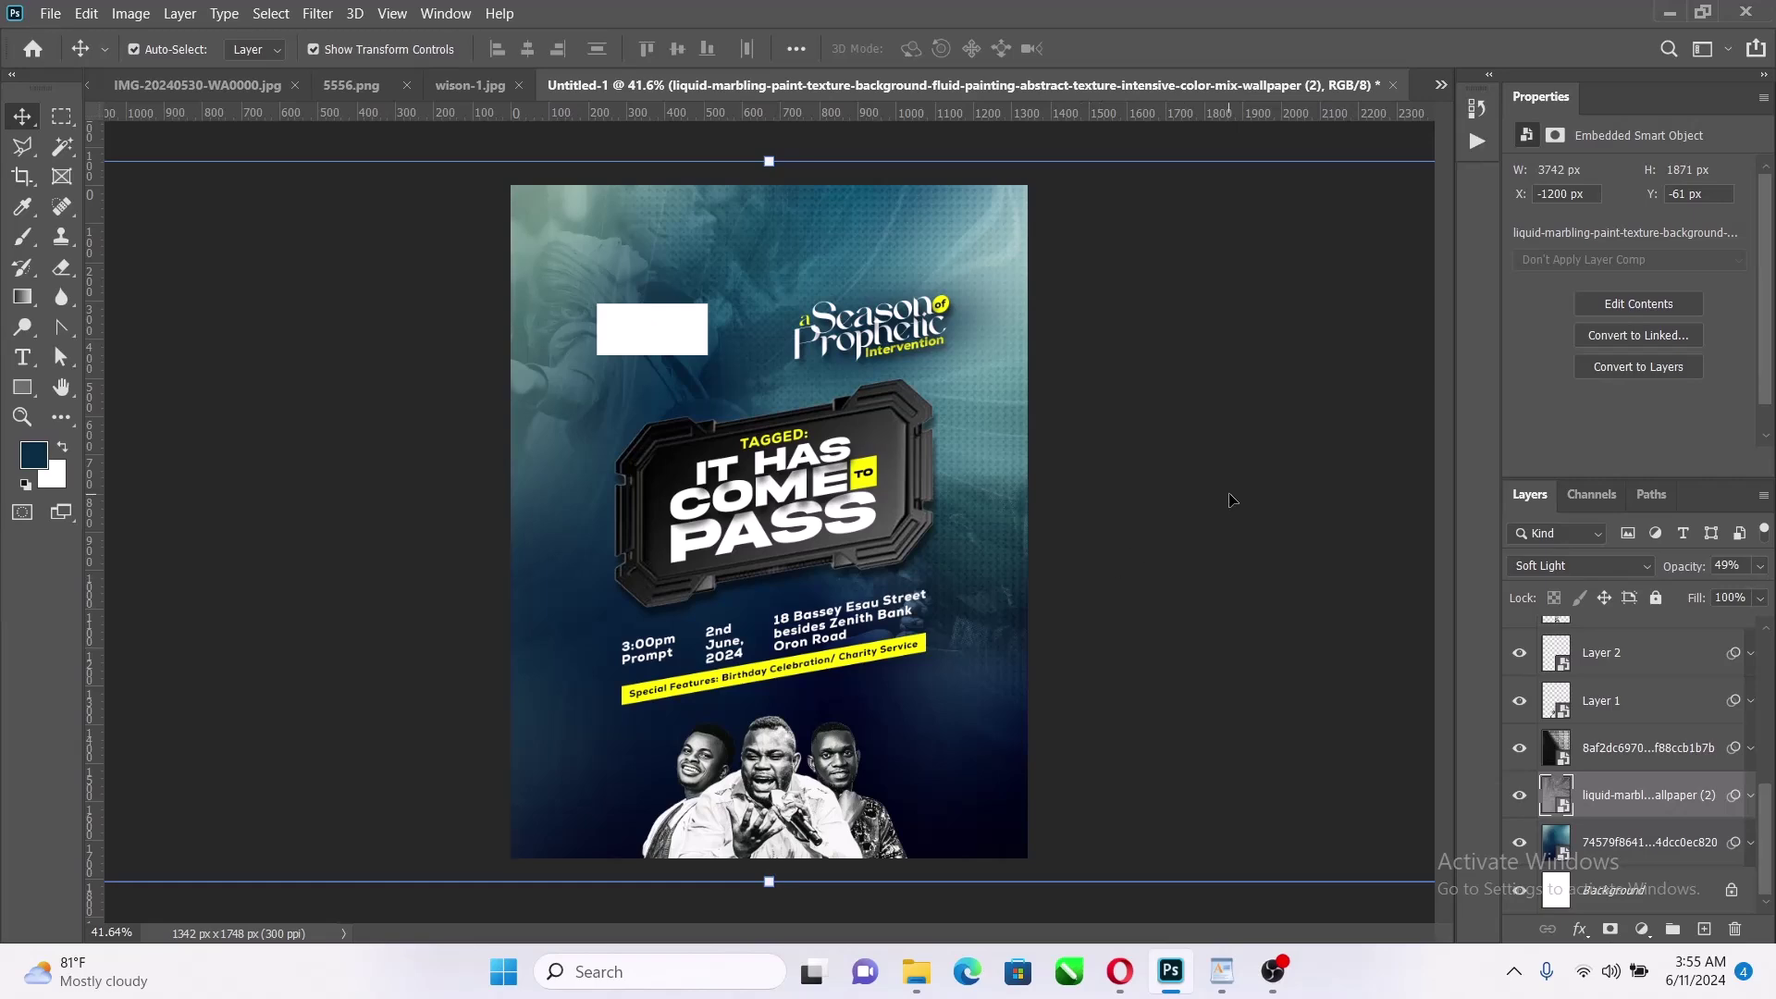
pyautogui.scroll(3, 1231, 500)
# Place the 3538d144 and 0d8011 light-leak images onto the flyer
pyautogui.scroll(-4, 921, 479)
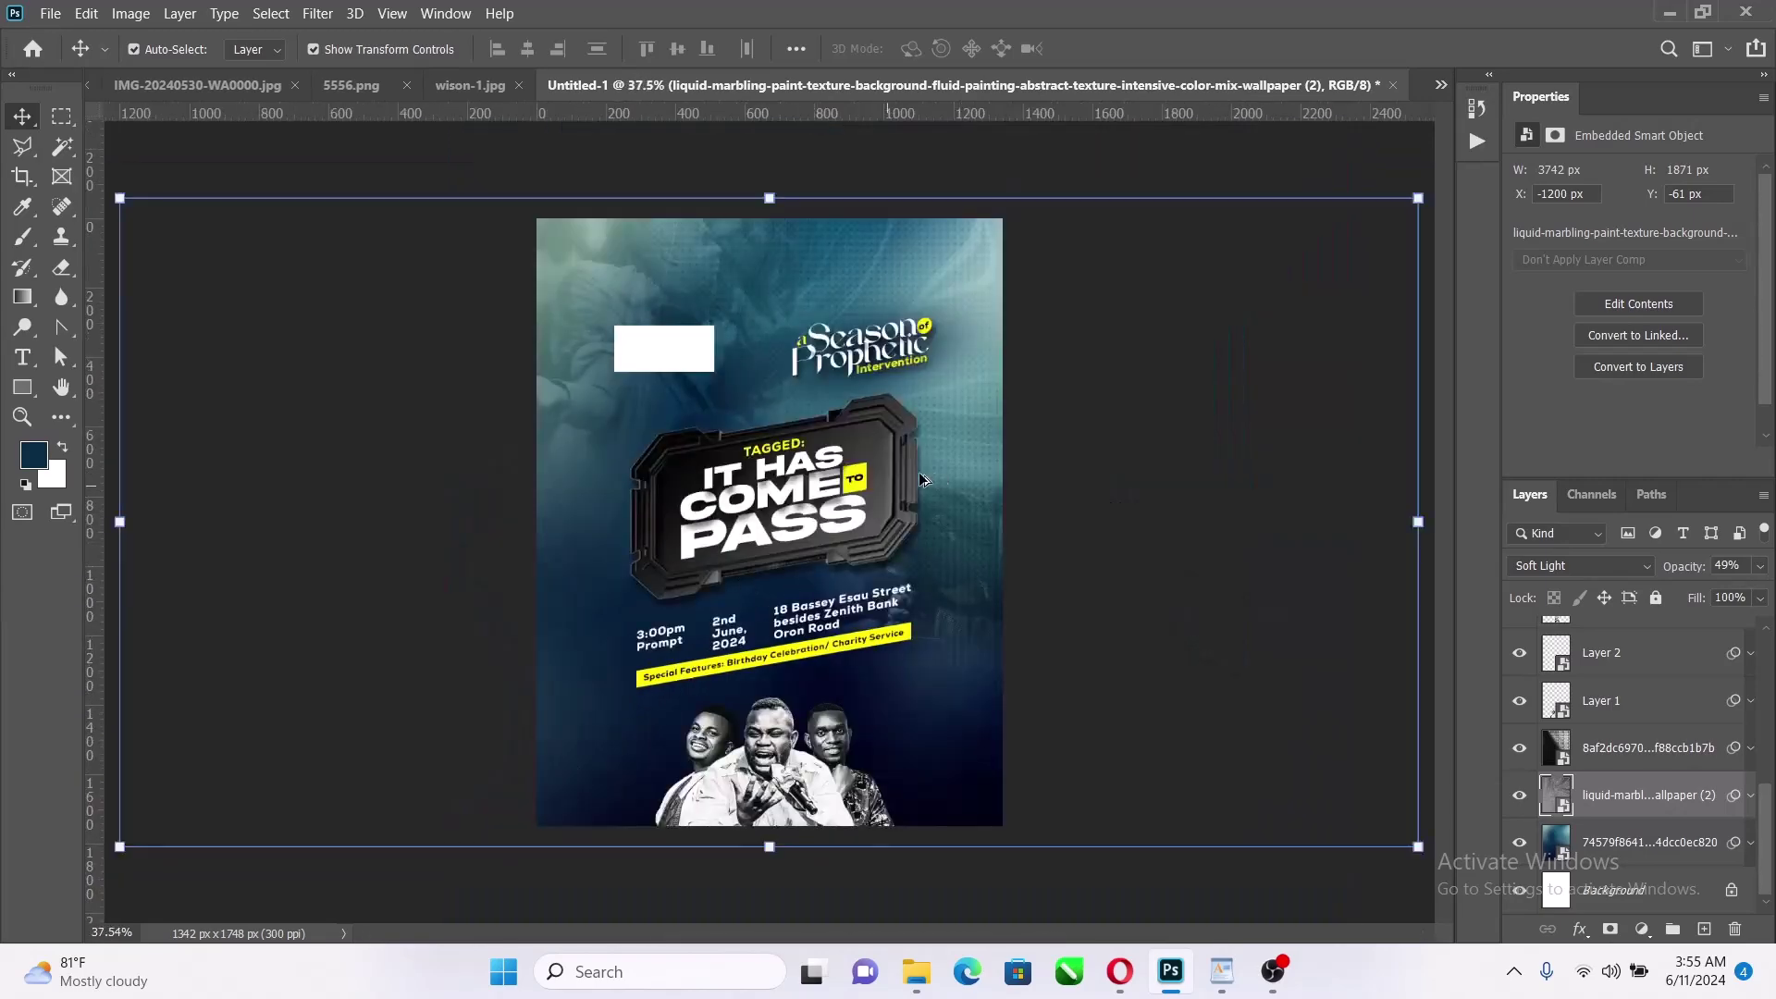
pyautogui.click(1220, 354)
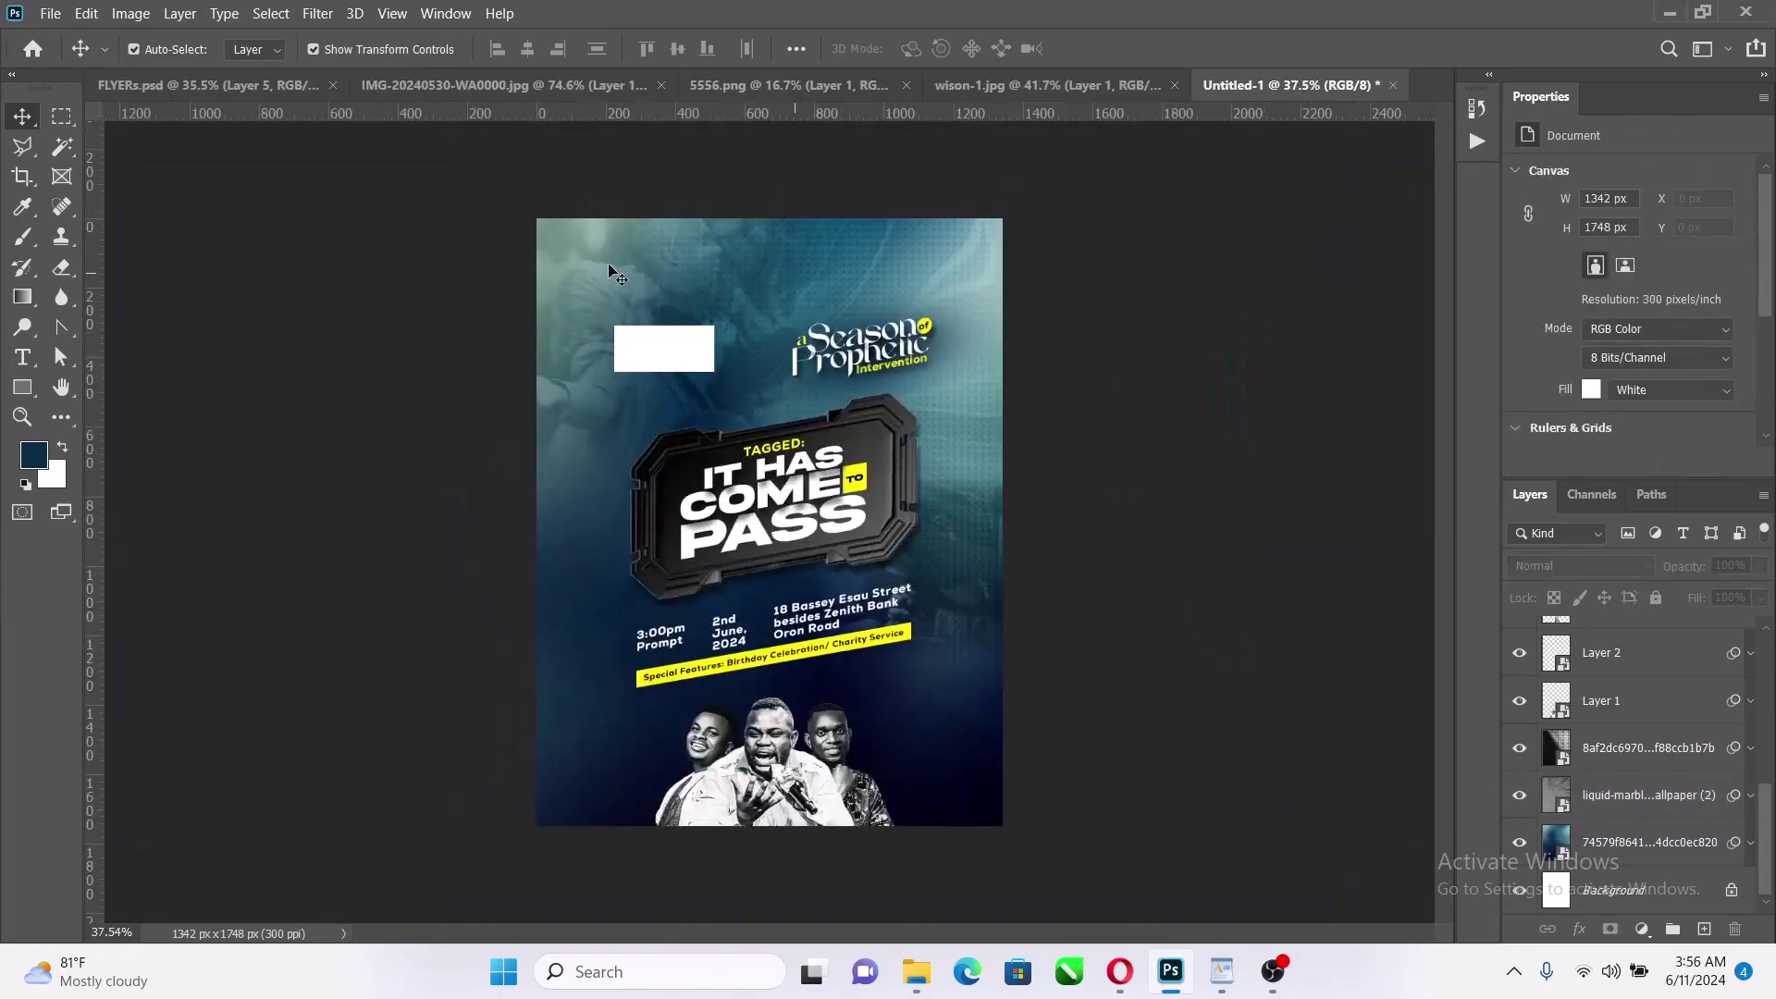
pyautogui.click(917, 972)
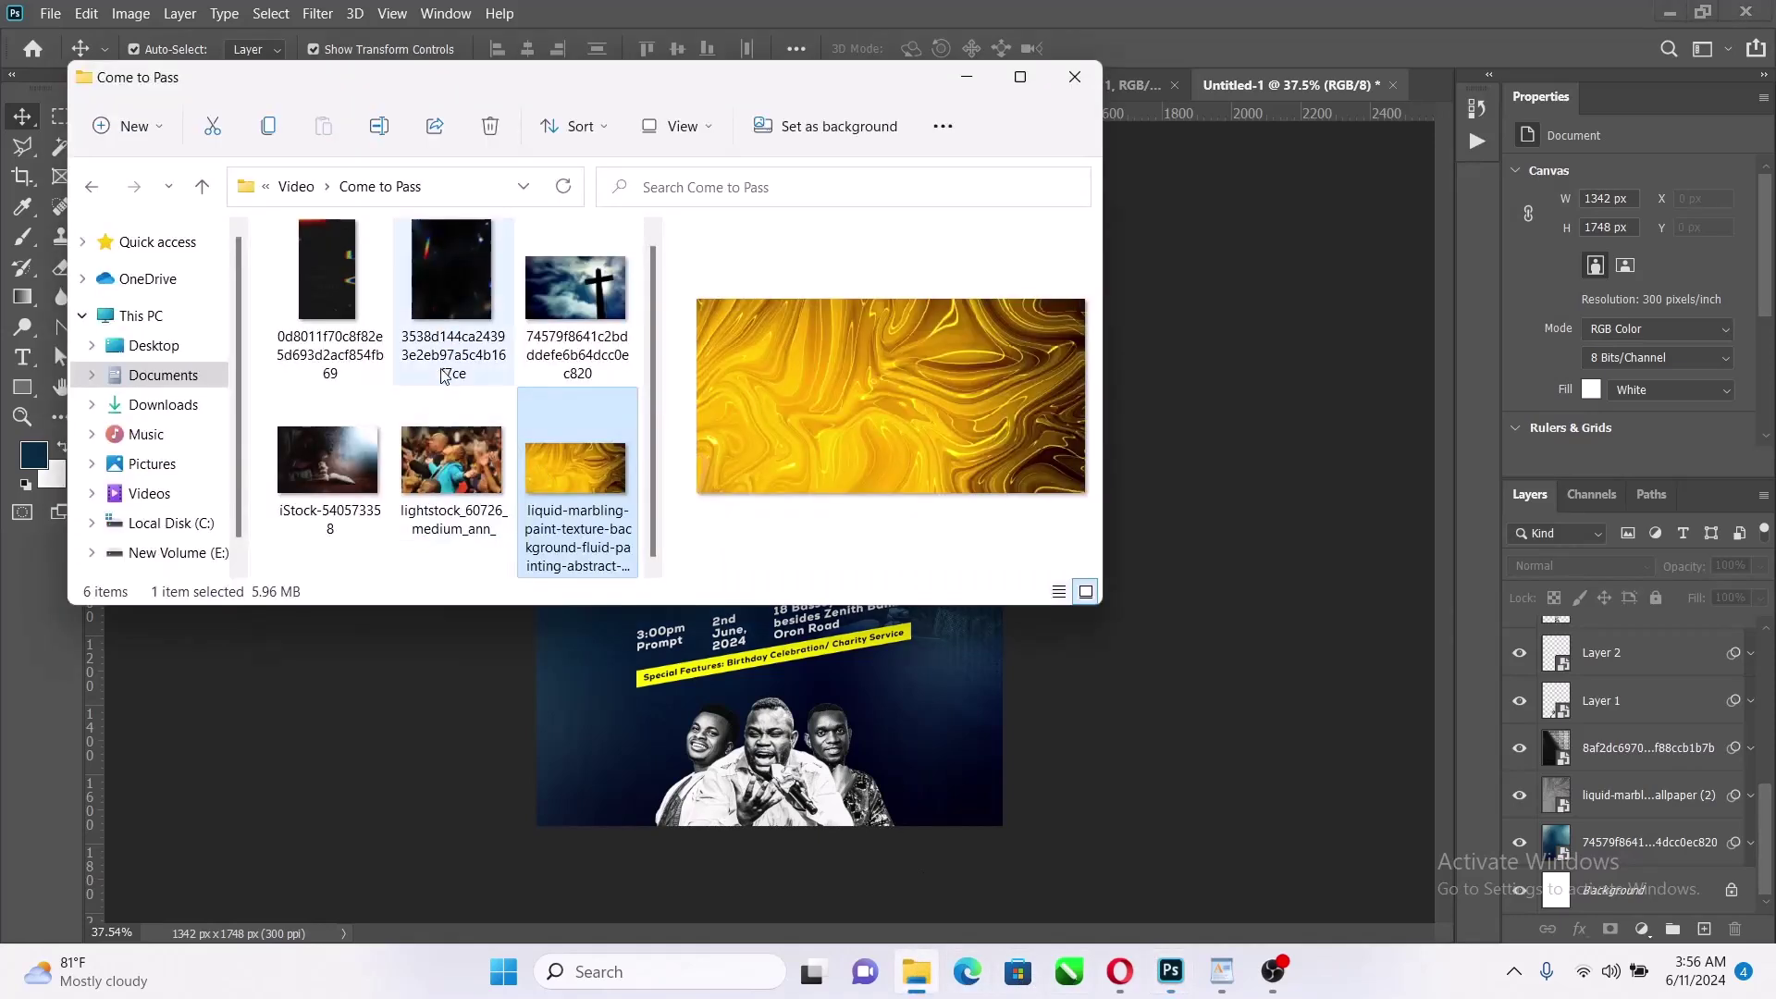
pyautogui.click(413, 303)
pyautogui.keyDown('ctrl'); pyautogui.click(374, 289); pyautogui.keyUp('ctrl')
pyautogui.moveTo(381, 286); pyautogui.dragTo(825, 677)
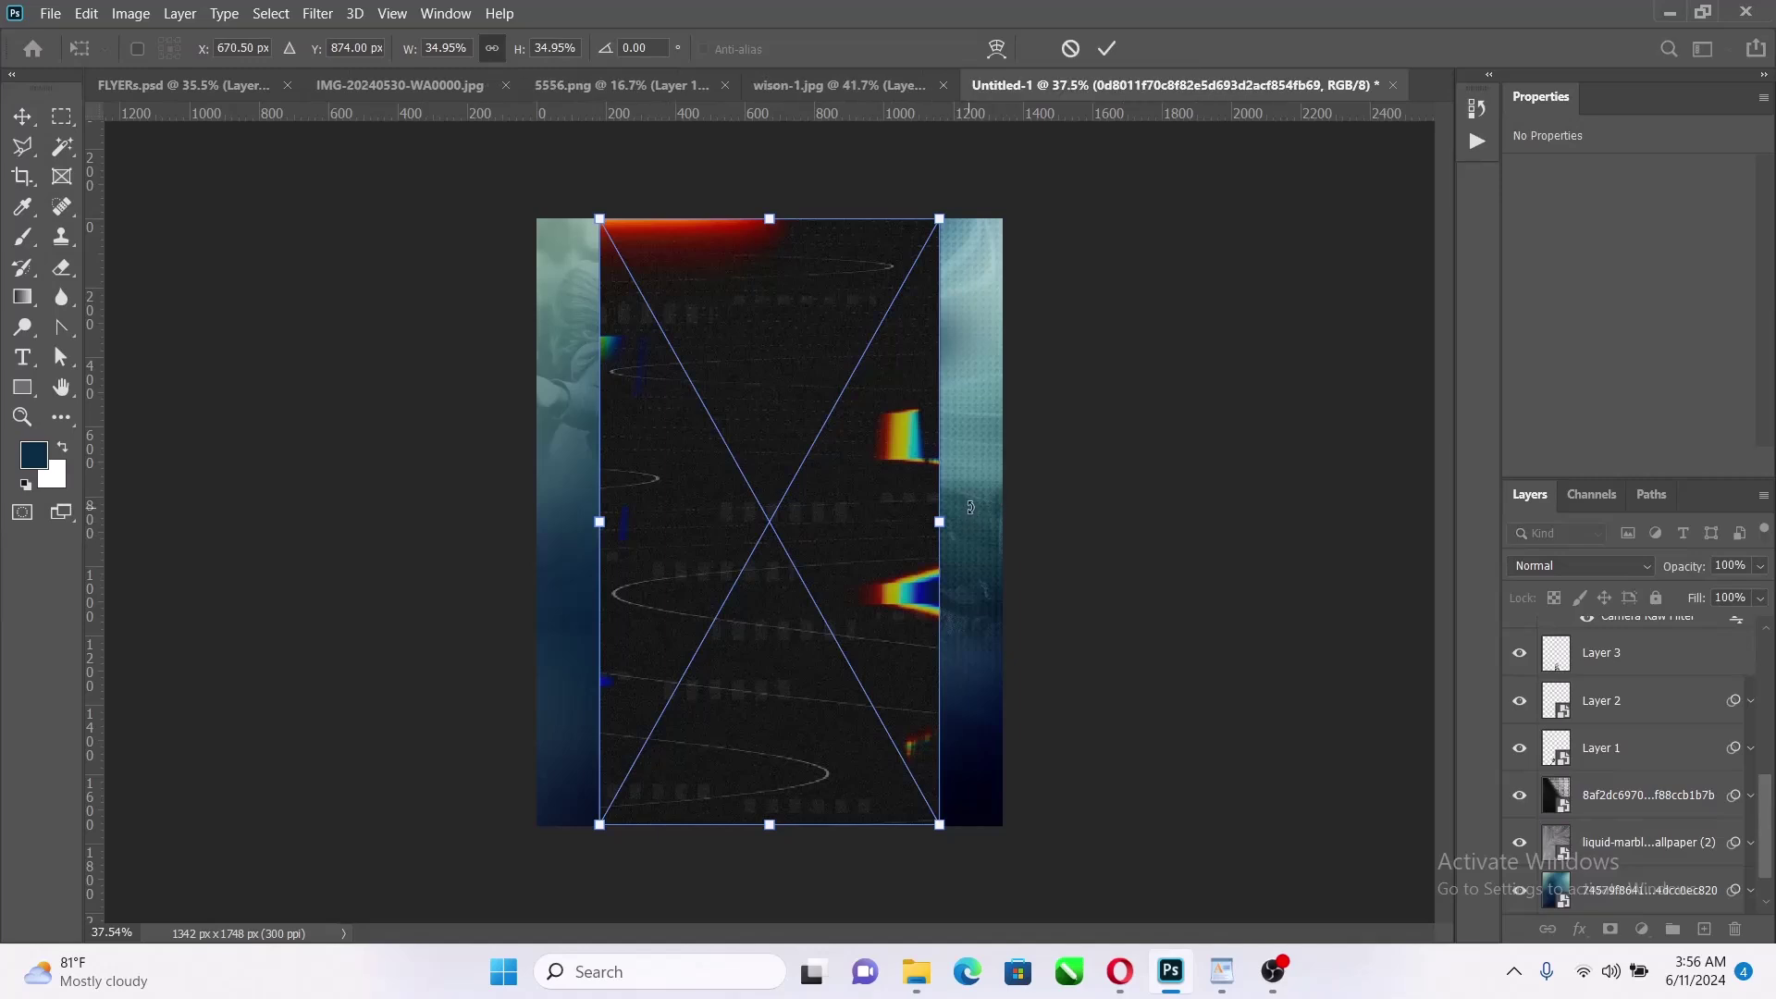
pyautogui.press('Return')
pyautogui.press('Return')
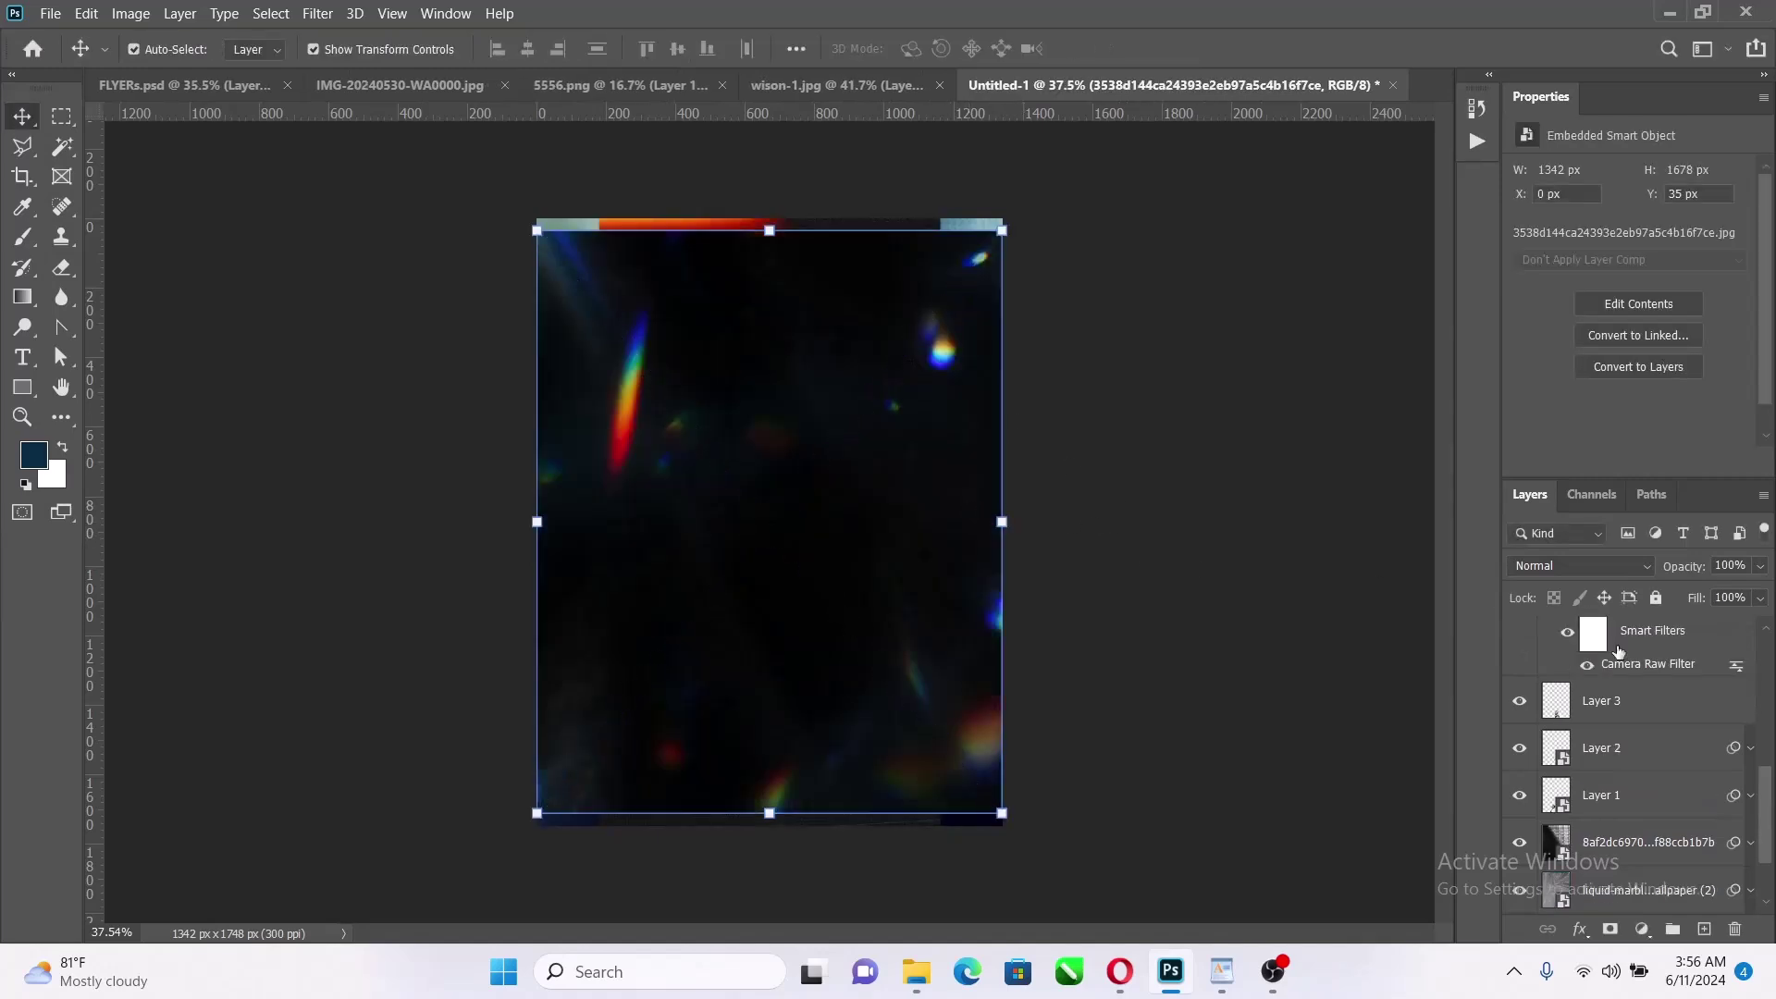
# Put 3538d144 below 0d8011 and enlarge both light-leak overlays to fill the flyer width
pyautogui.moveTo(1695, 653); pyautogui.dragTo(1683, 709)
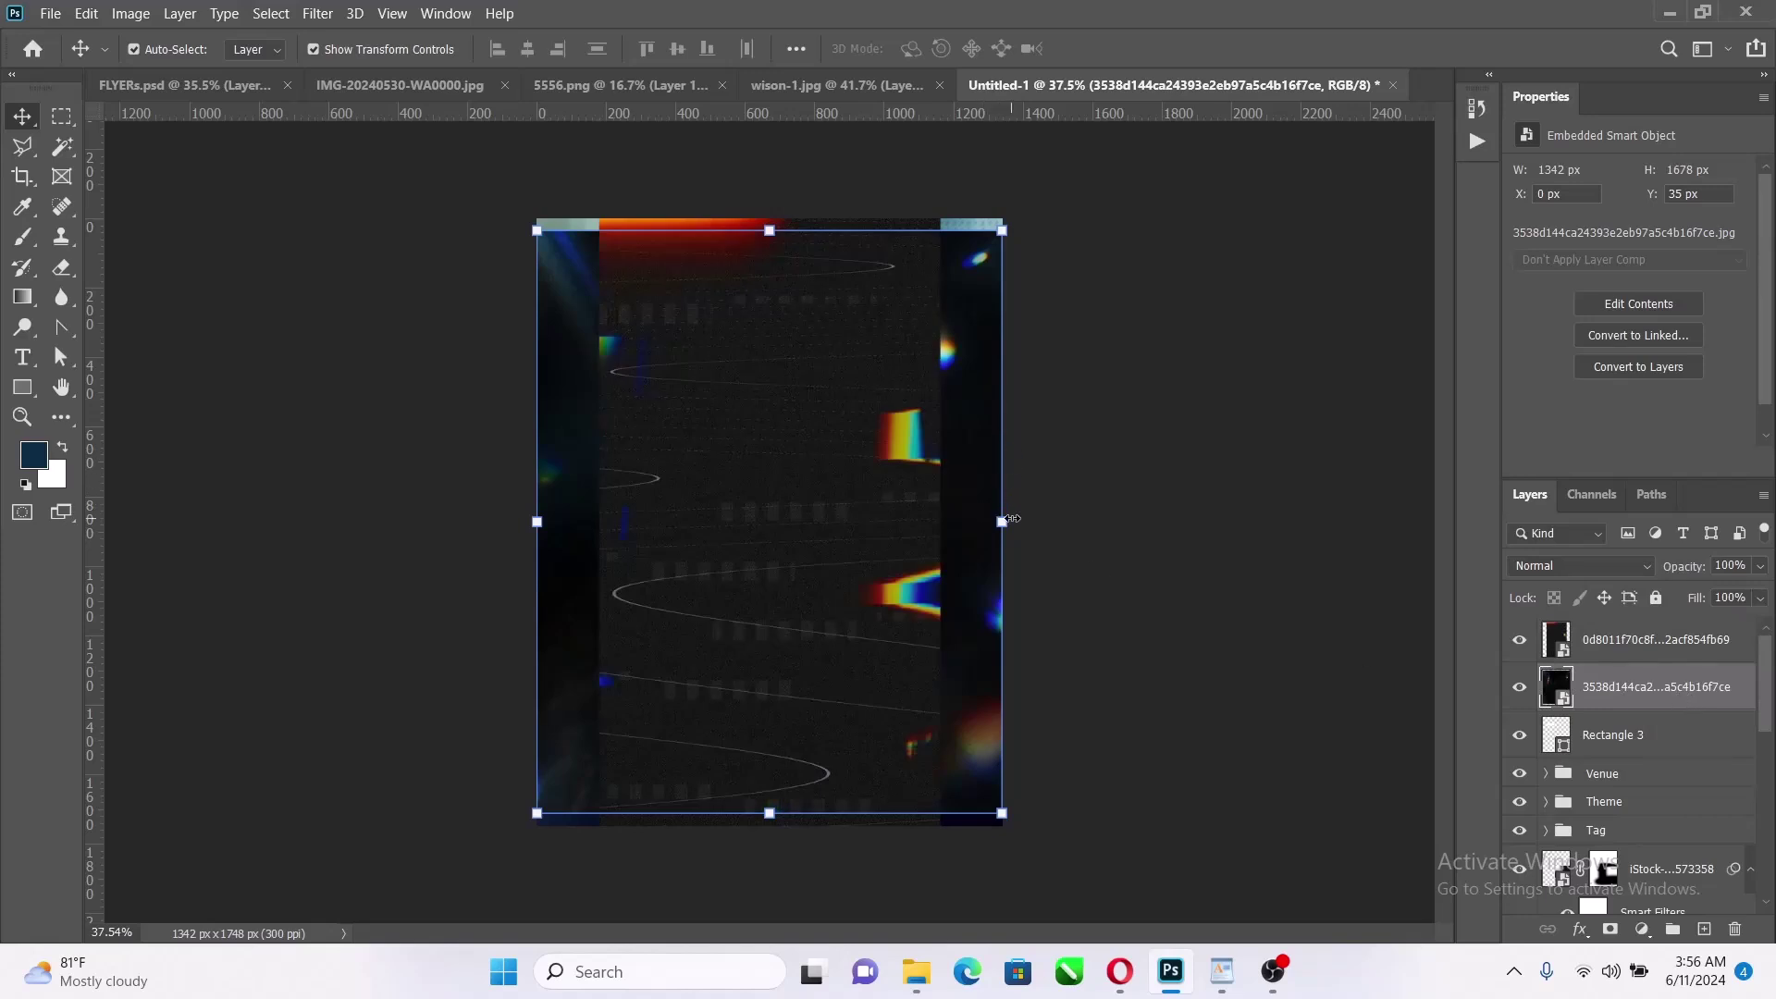
pyautogui.moveTo(1009, 520); pyautogui.dragTo(1030, 470)
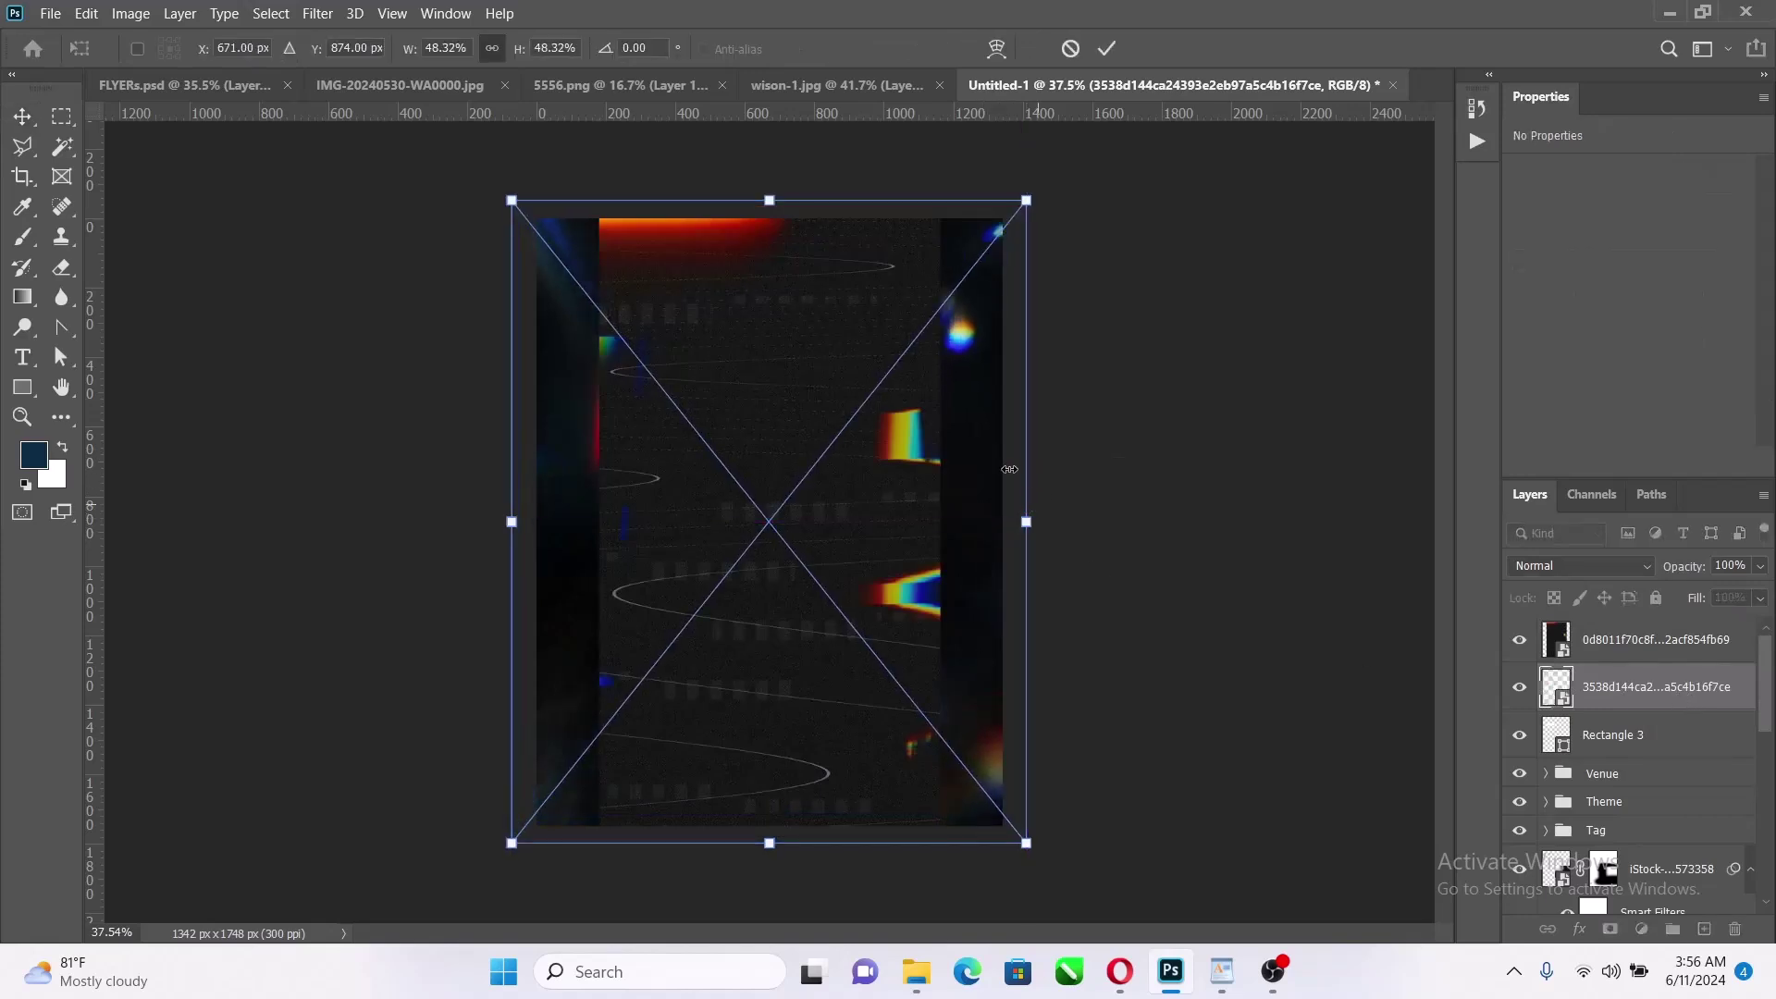
pyautogui.click(1107, 48)
pyautogui.click(1656, 640)
pyautogui.moveTo(940, 522); pyautogui.dragTo(1014, 489)
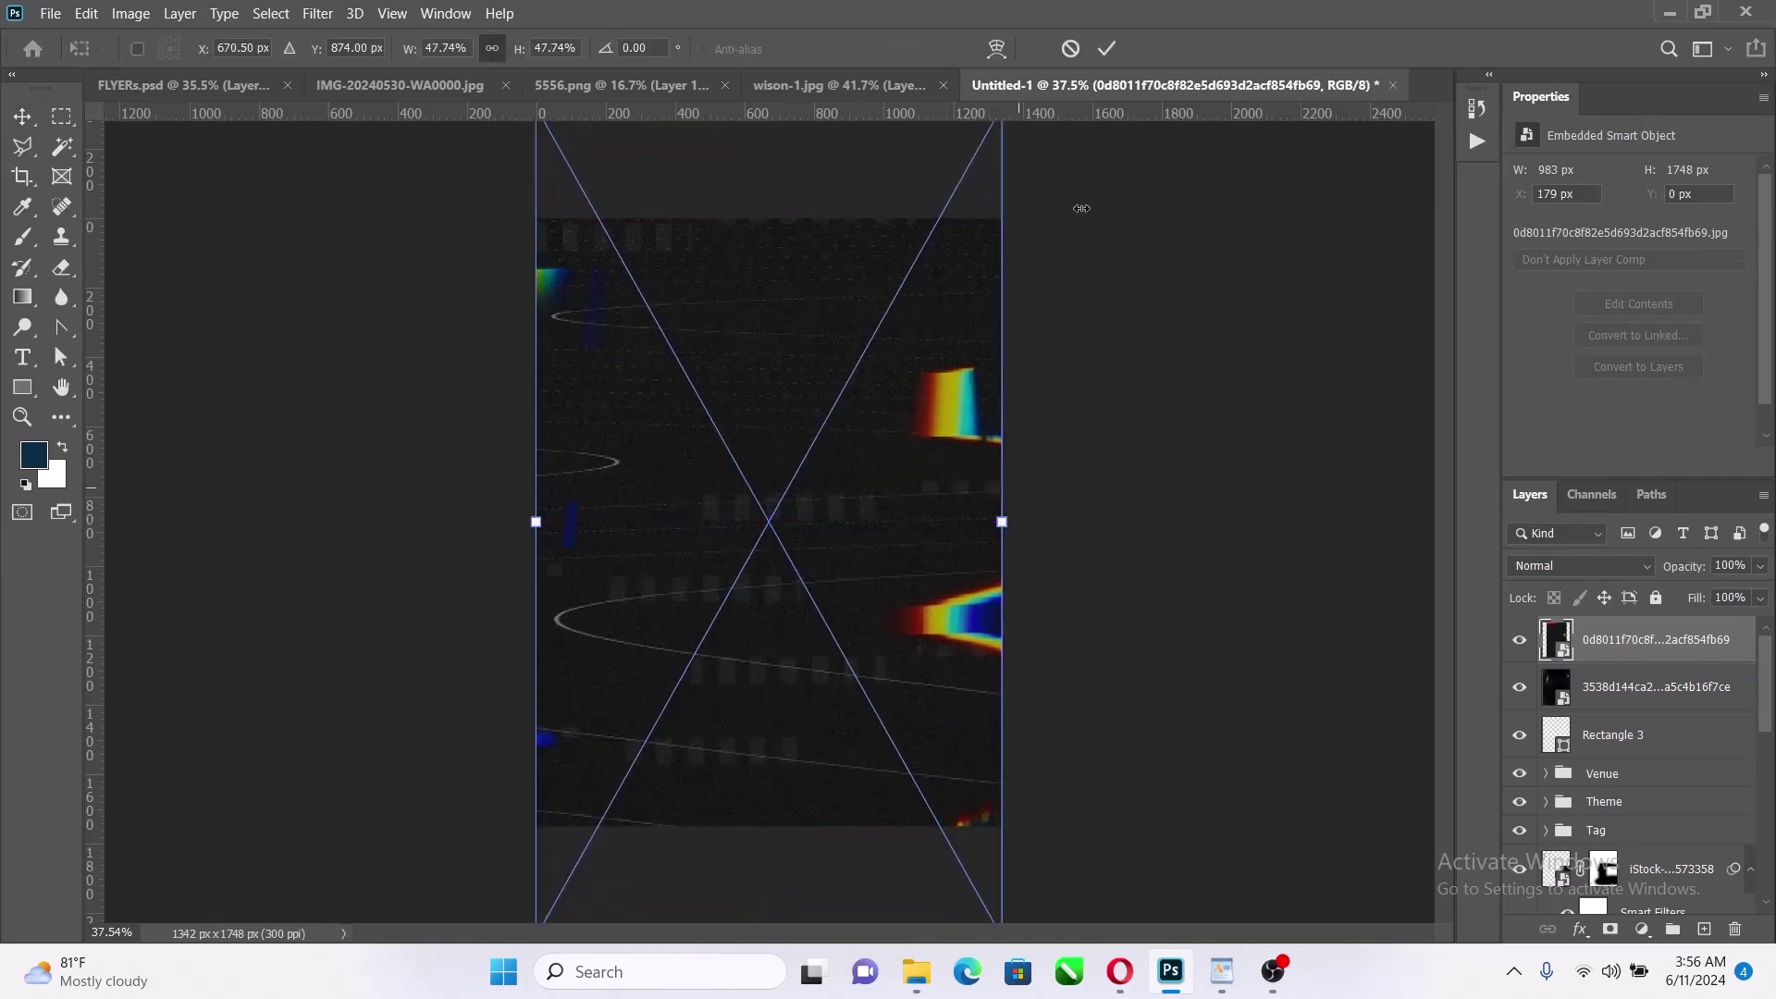
pyautogui.click(1108, 48)
pyautogui.click(1549, 638)
# Set both light-leak layers to the Screen blend mode
pyautogui.keyDown('shift'); pyautogui.click(1596, 690); pyautogui.keyUp('shift')
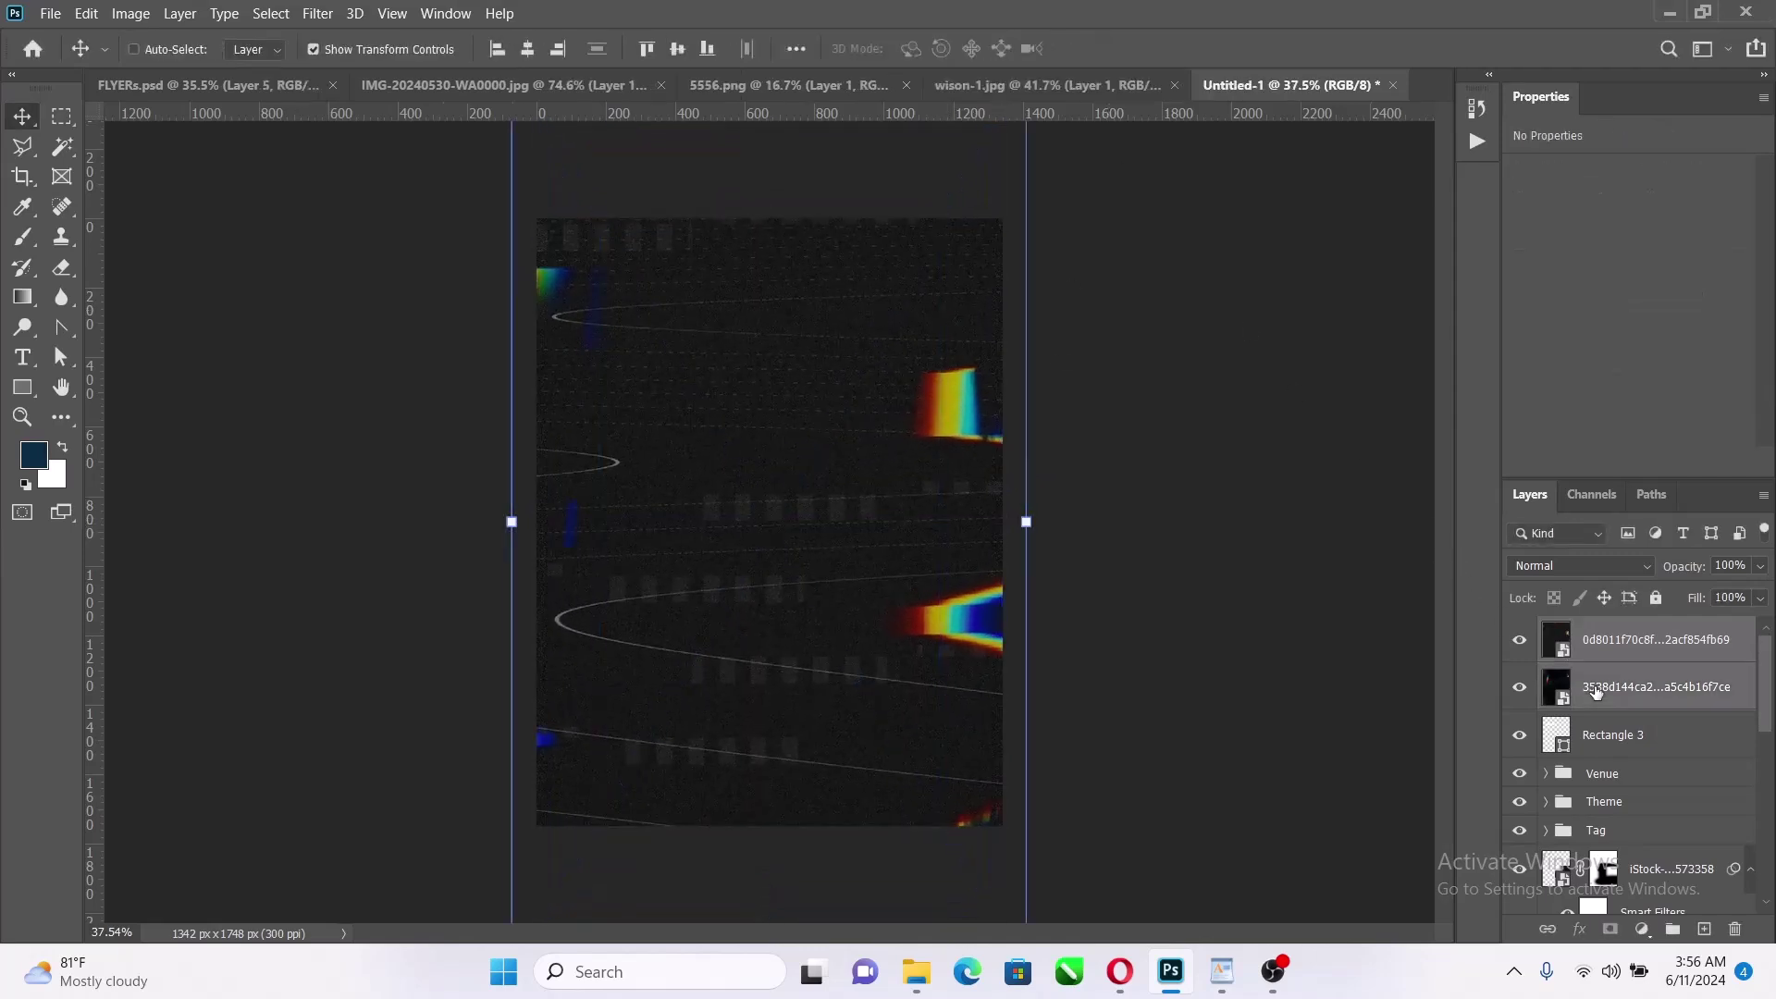
pyautogui.click(1579, 568)
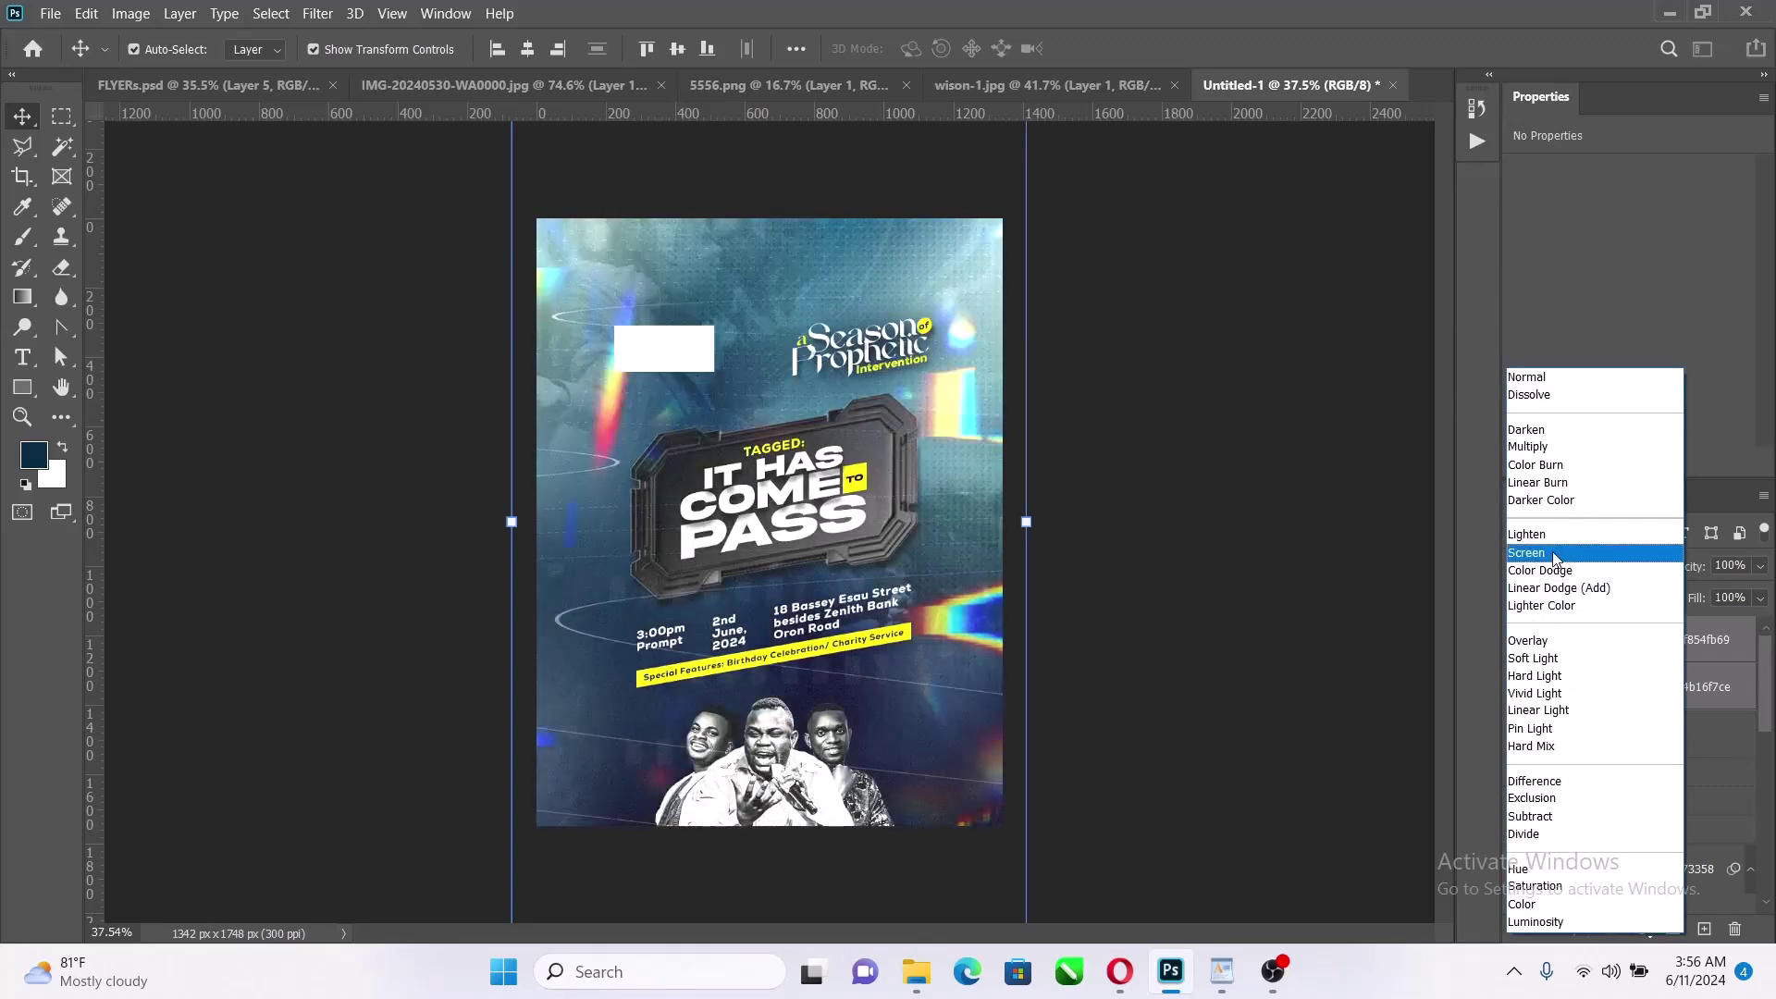
pyautogui.click(1556, 553)
pyautogui.click(1325, 534)
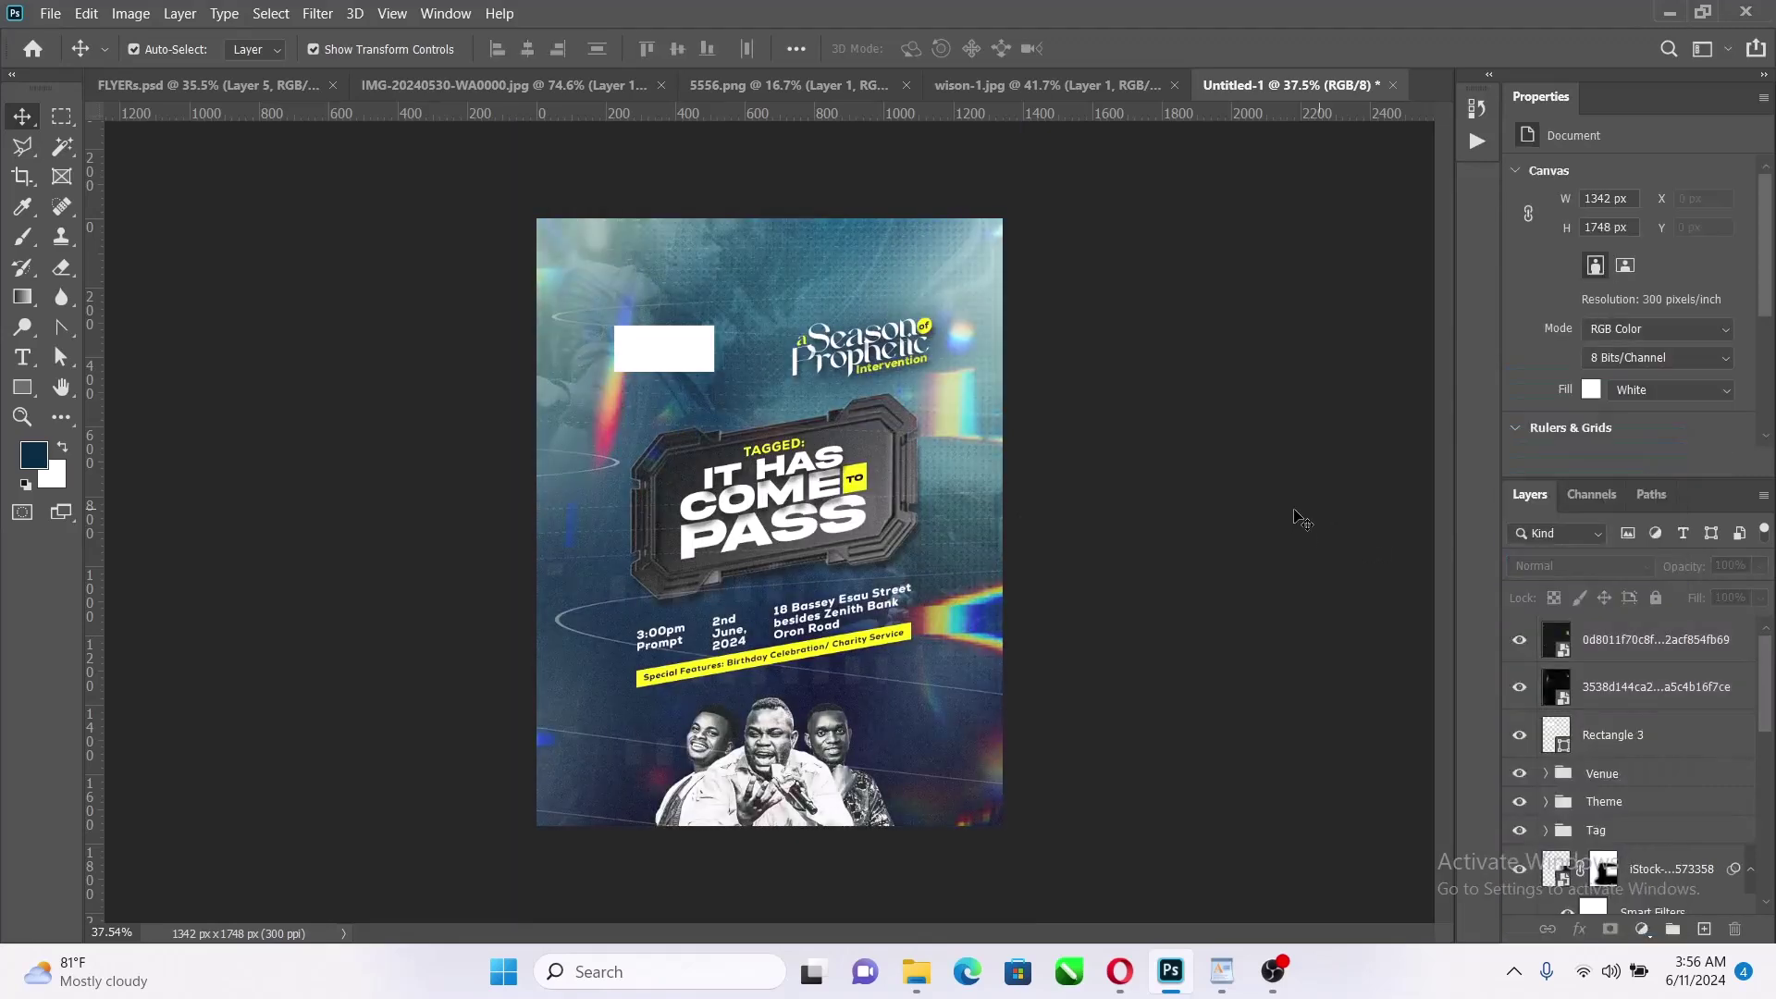
# Hide and re-show both light-leak overlays to compare the flyer with and without them
pyautogui.scroll(1, 857, 418)
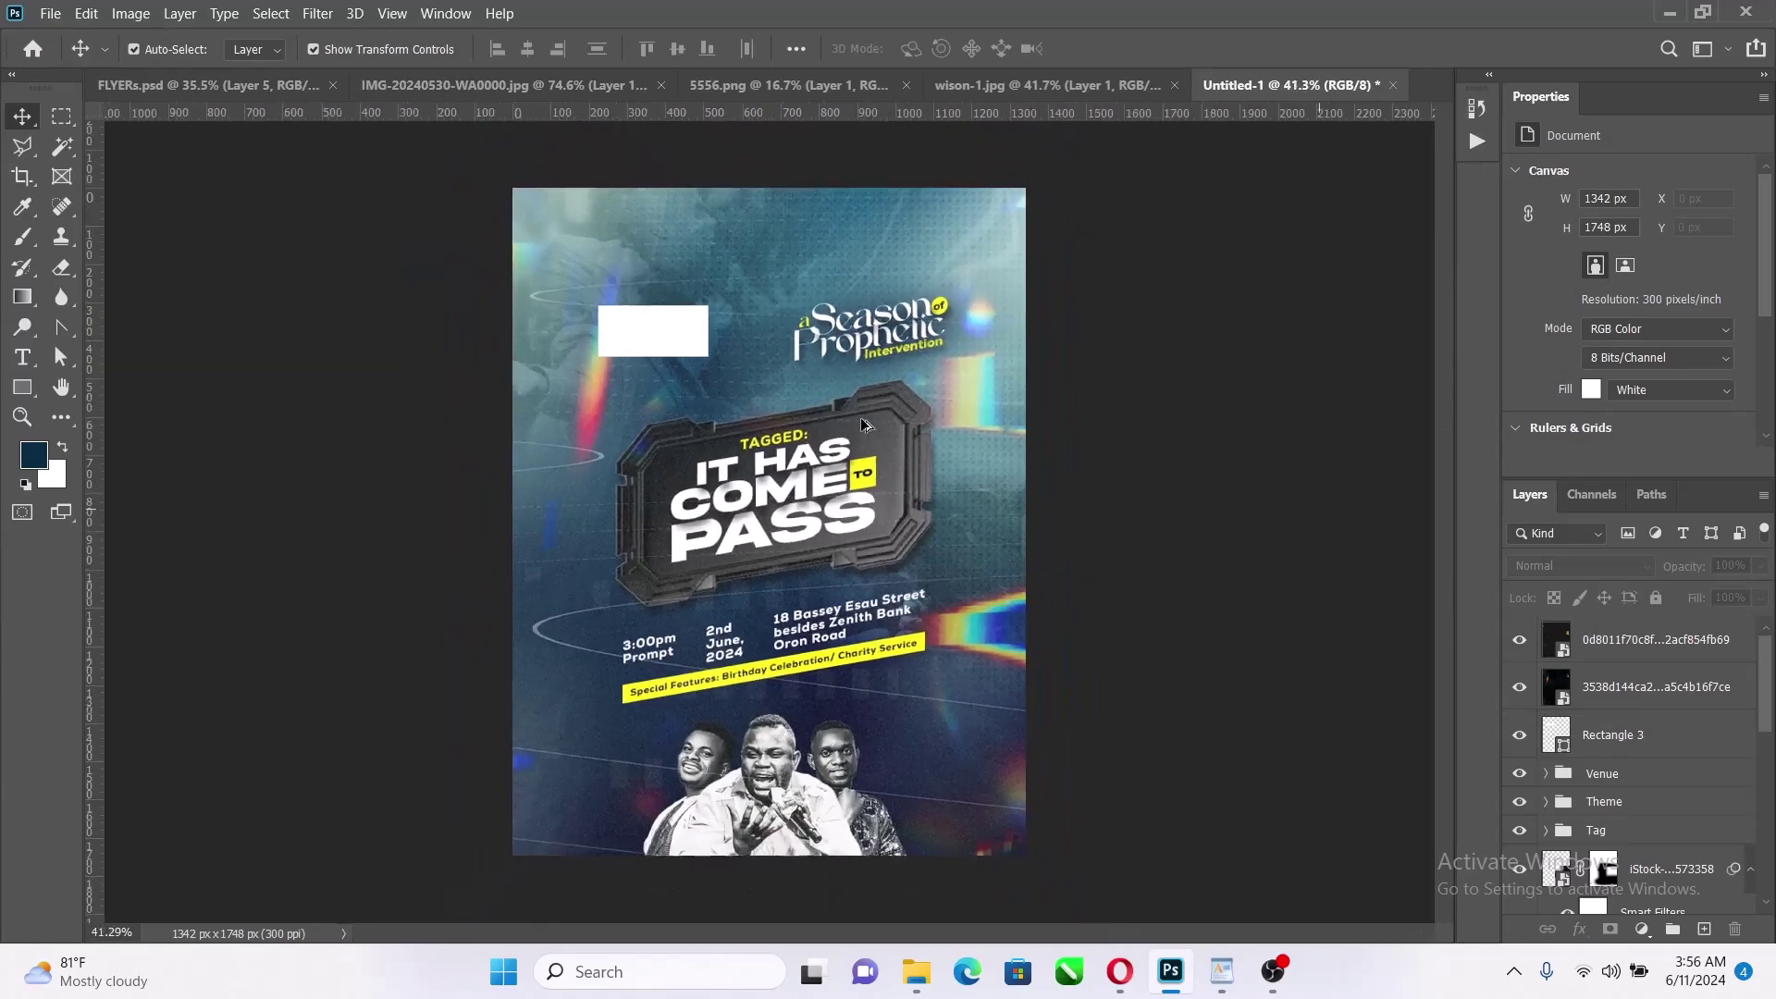
pyautogui.scroll(2, 874, 682)
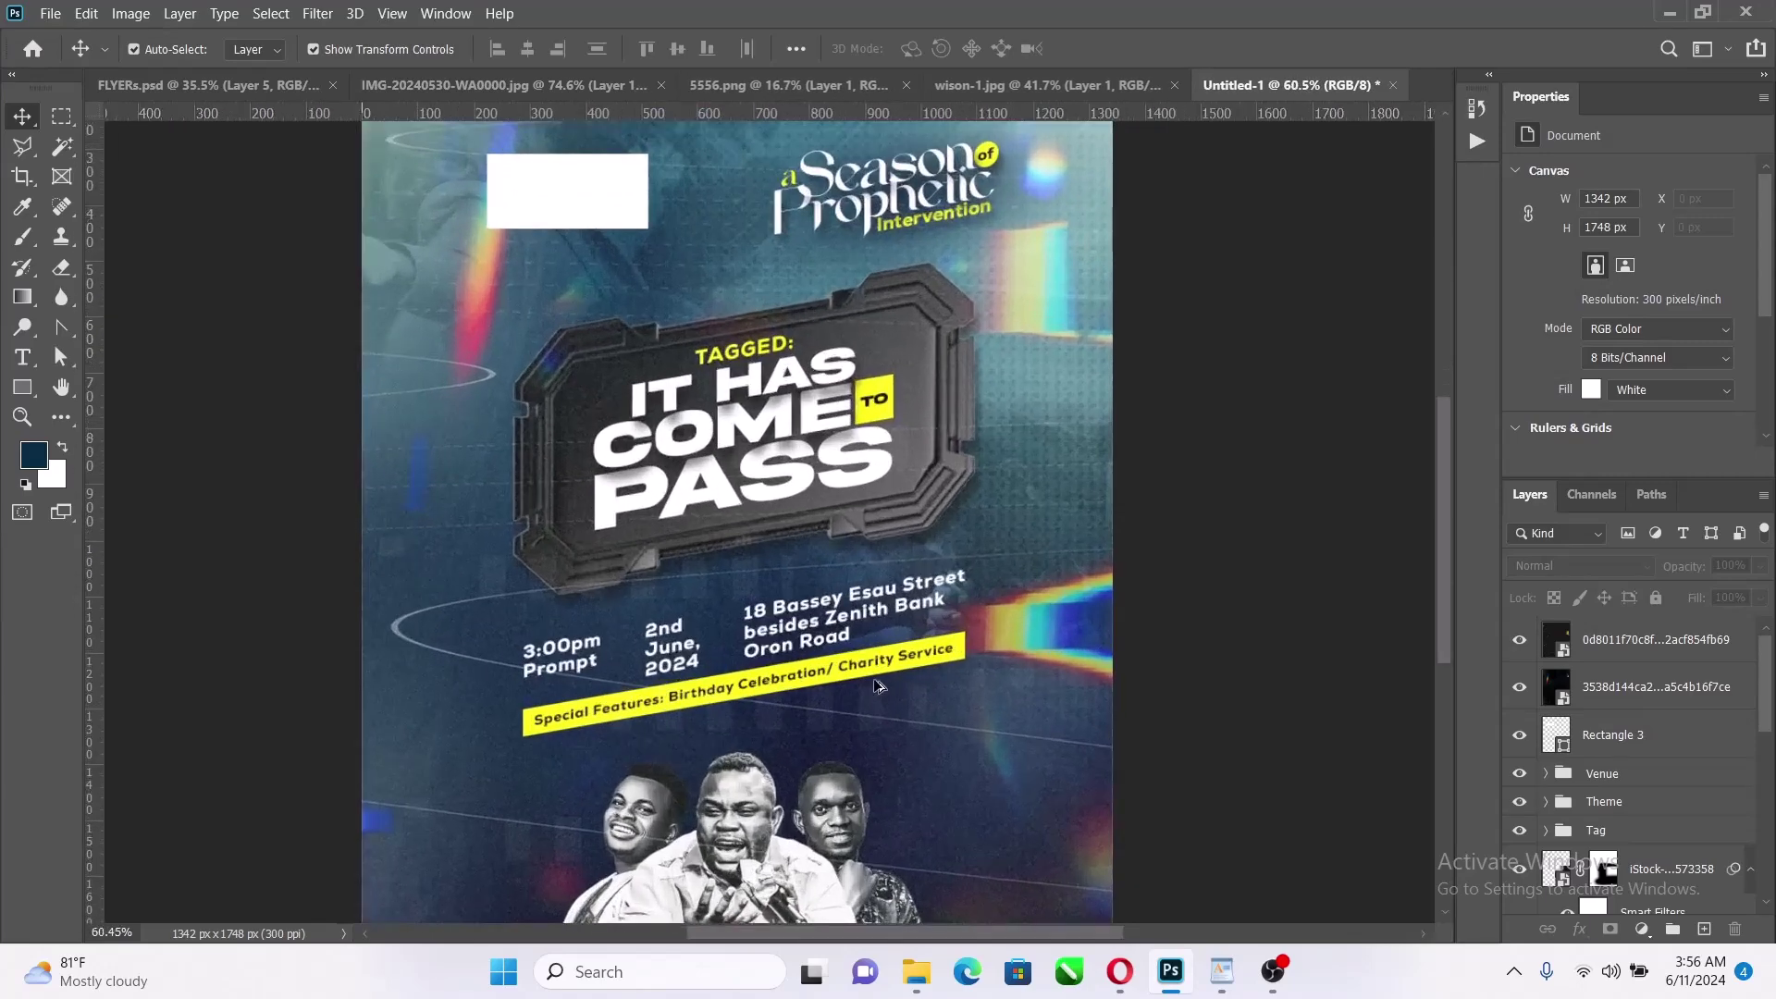
pyautogui.click(1515, 647)
pyautogui.click(1519, 686)
pyautogui.scroll(-2, 982, 571)
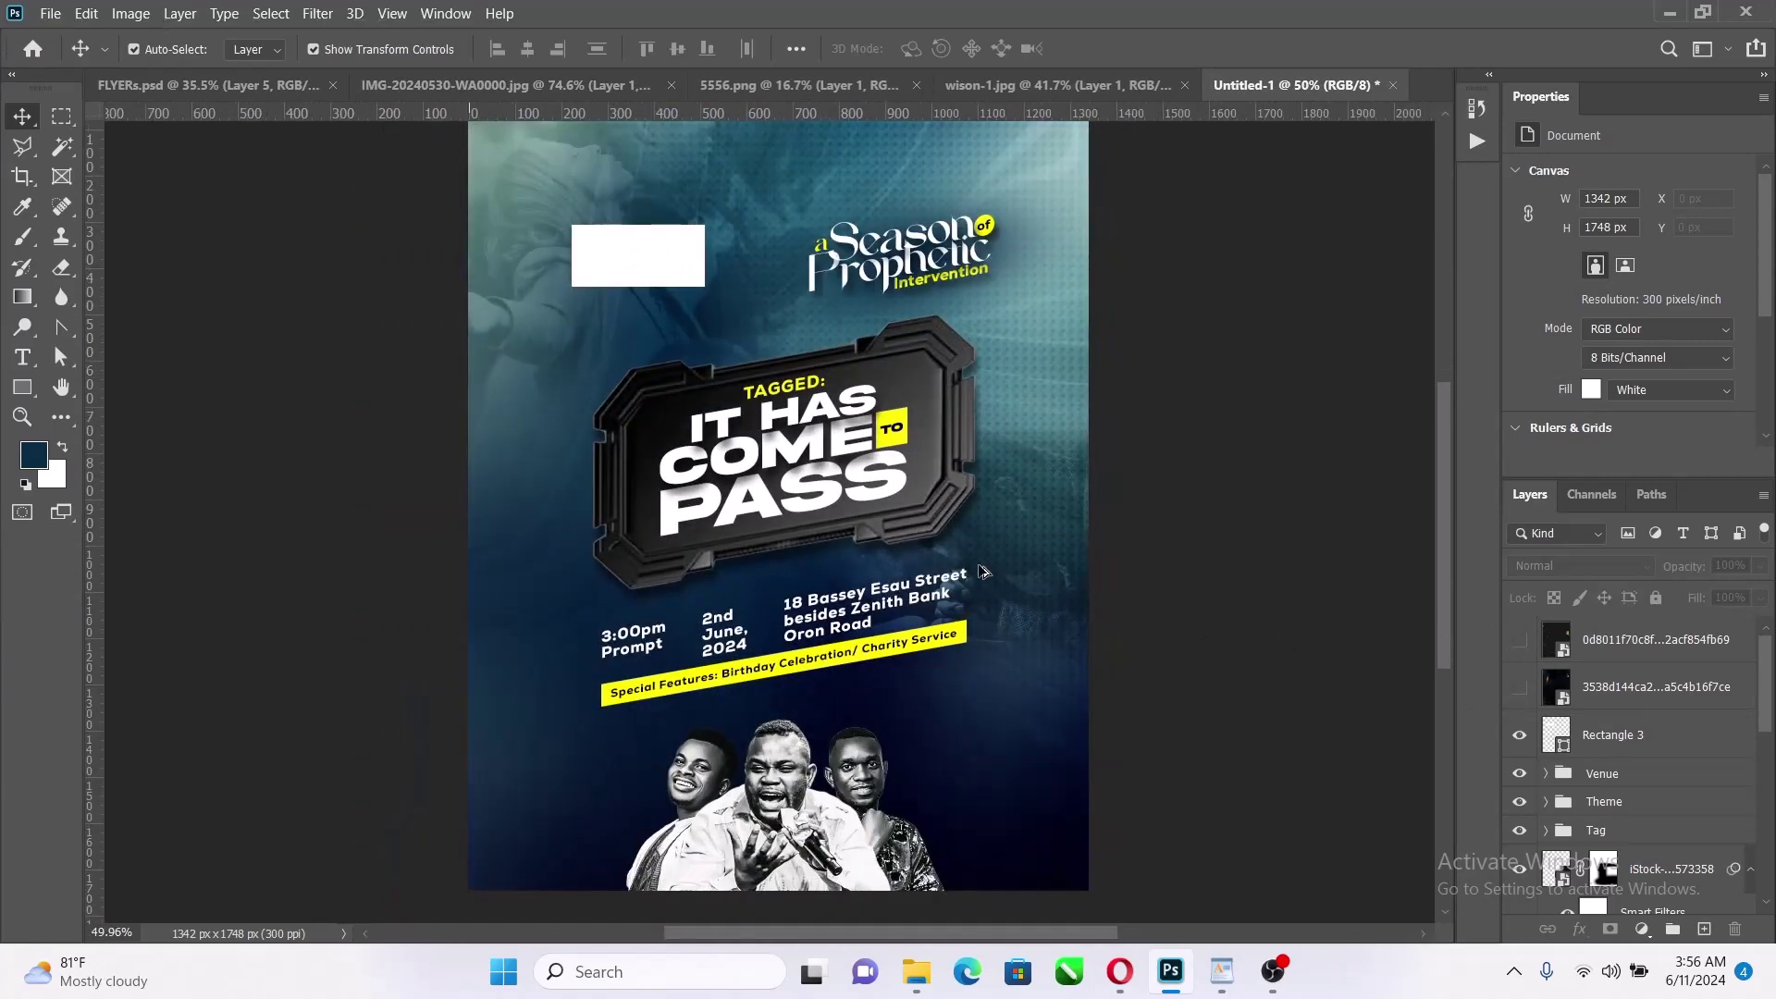
pyautogui.scroll(-1, 982, 570)
pyautogui.click(1520, 687)
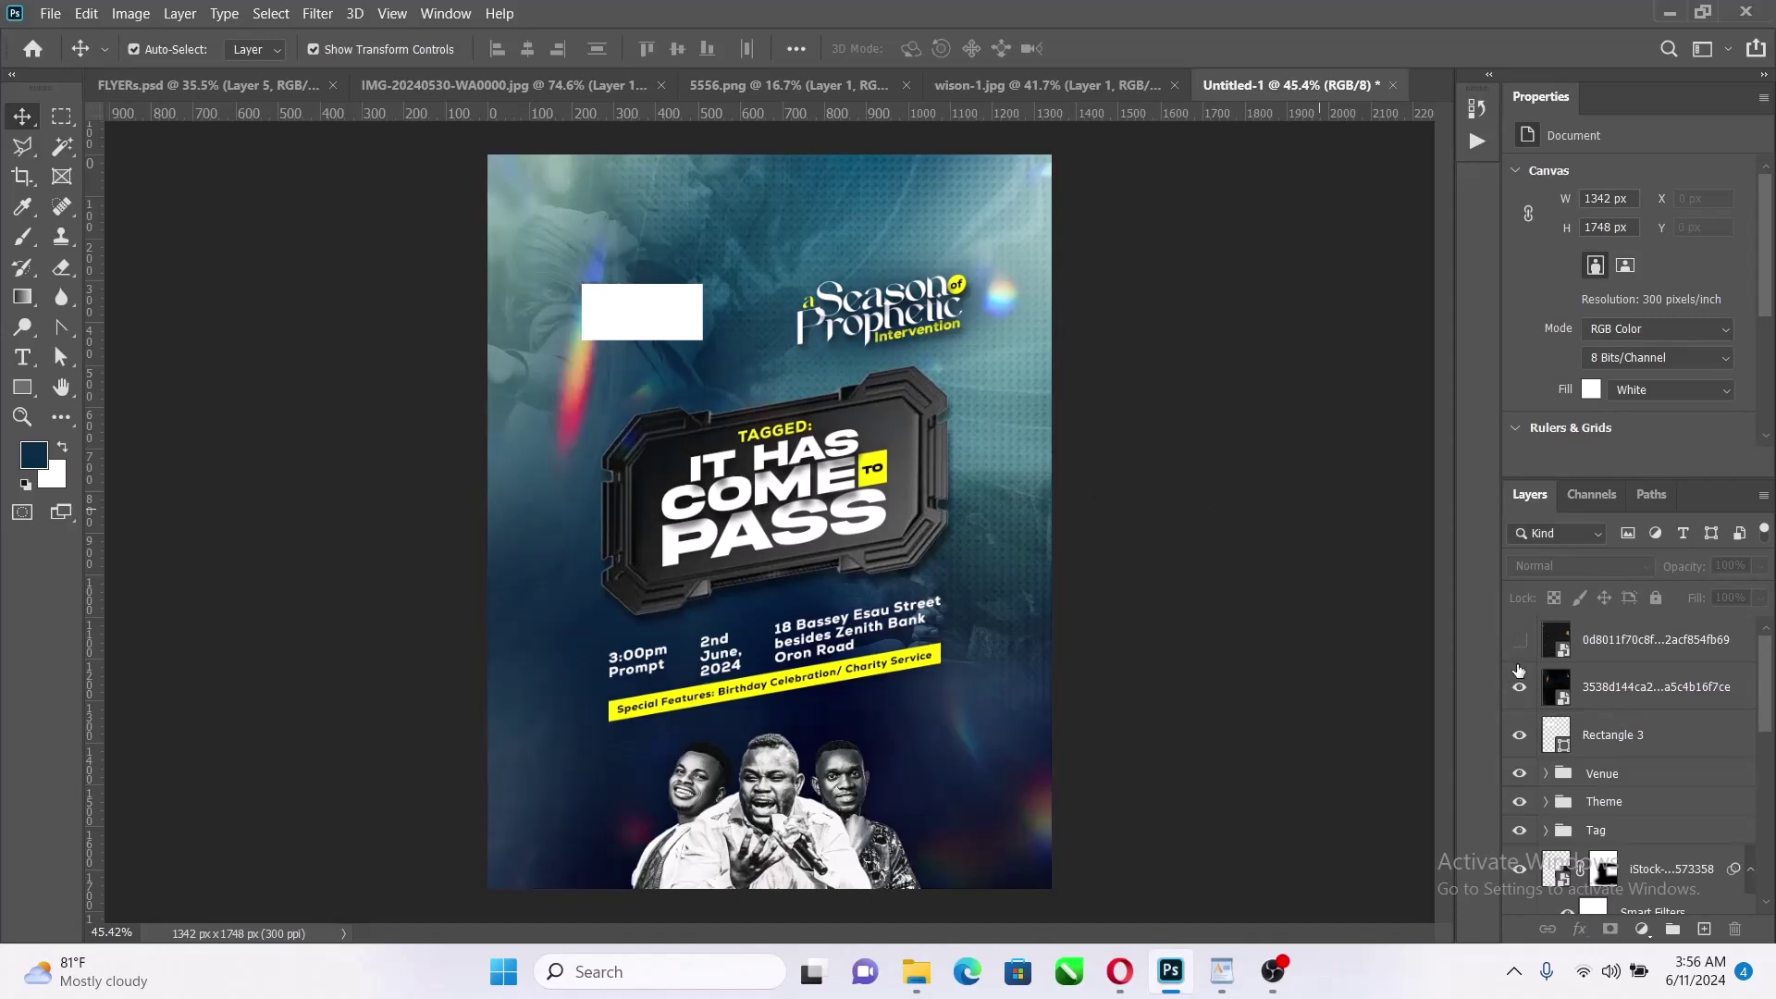
pyautogui.click(1520, 643)
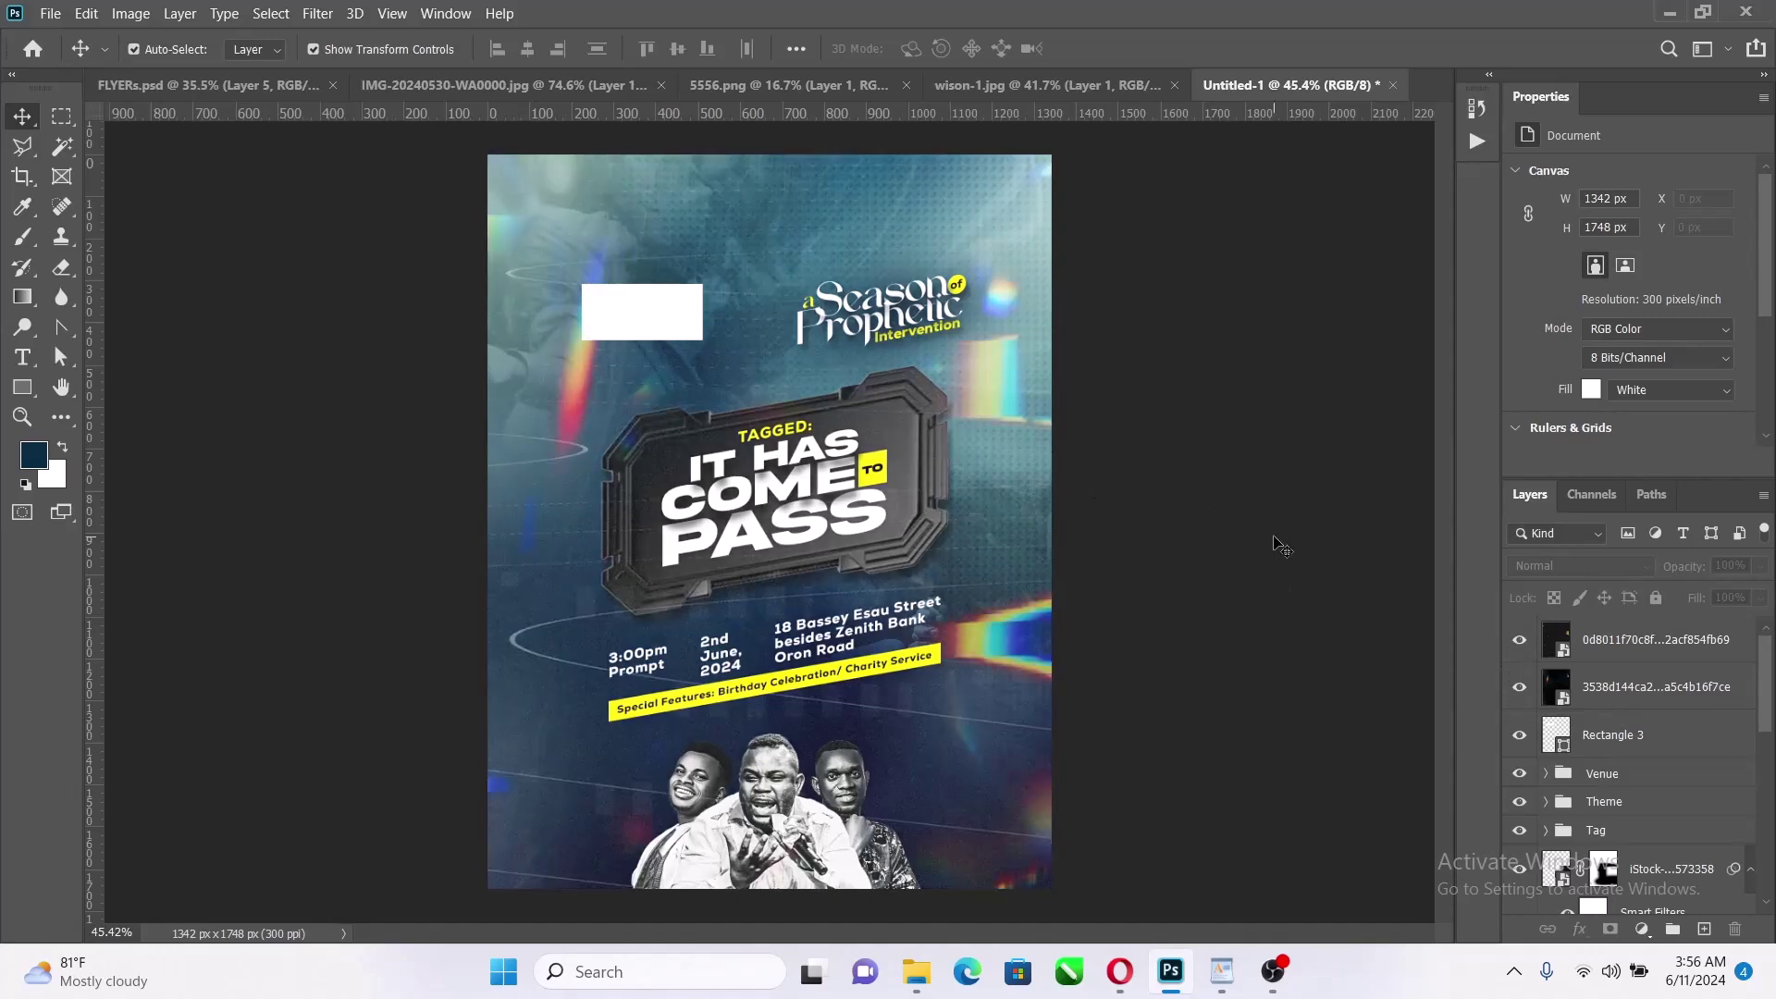
# Move the iStock texture slightly lower on the flyer
pyautogui.click(1014, 562)
pyautogui.scroll(-5, 1601, 777)
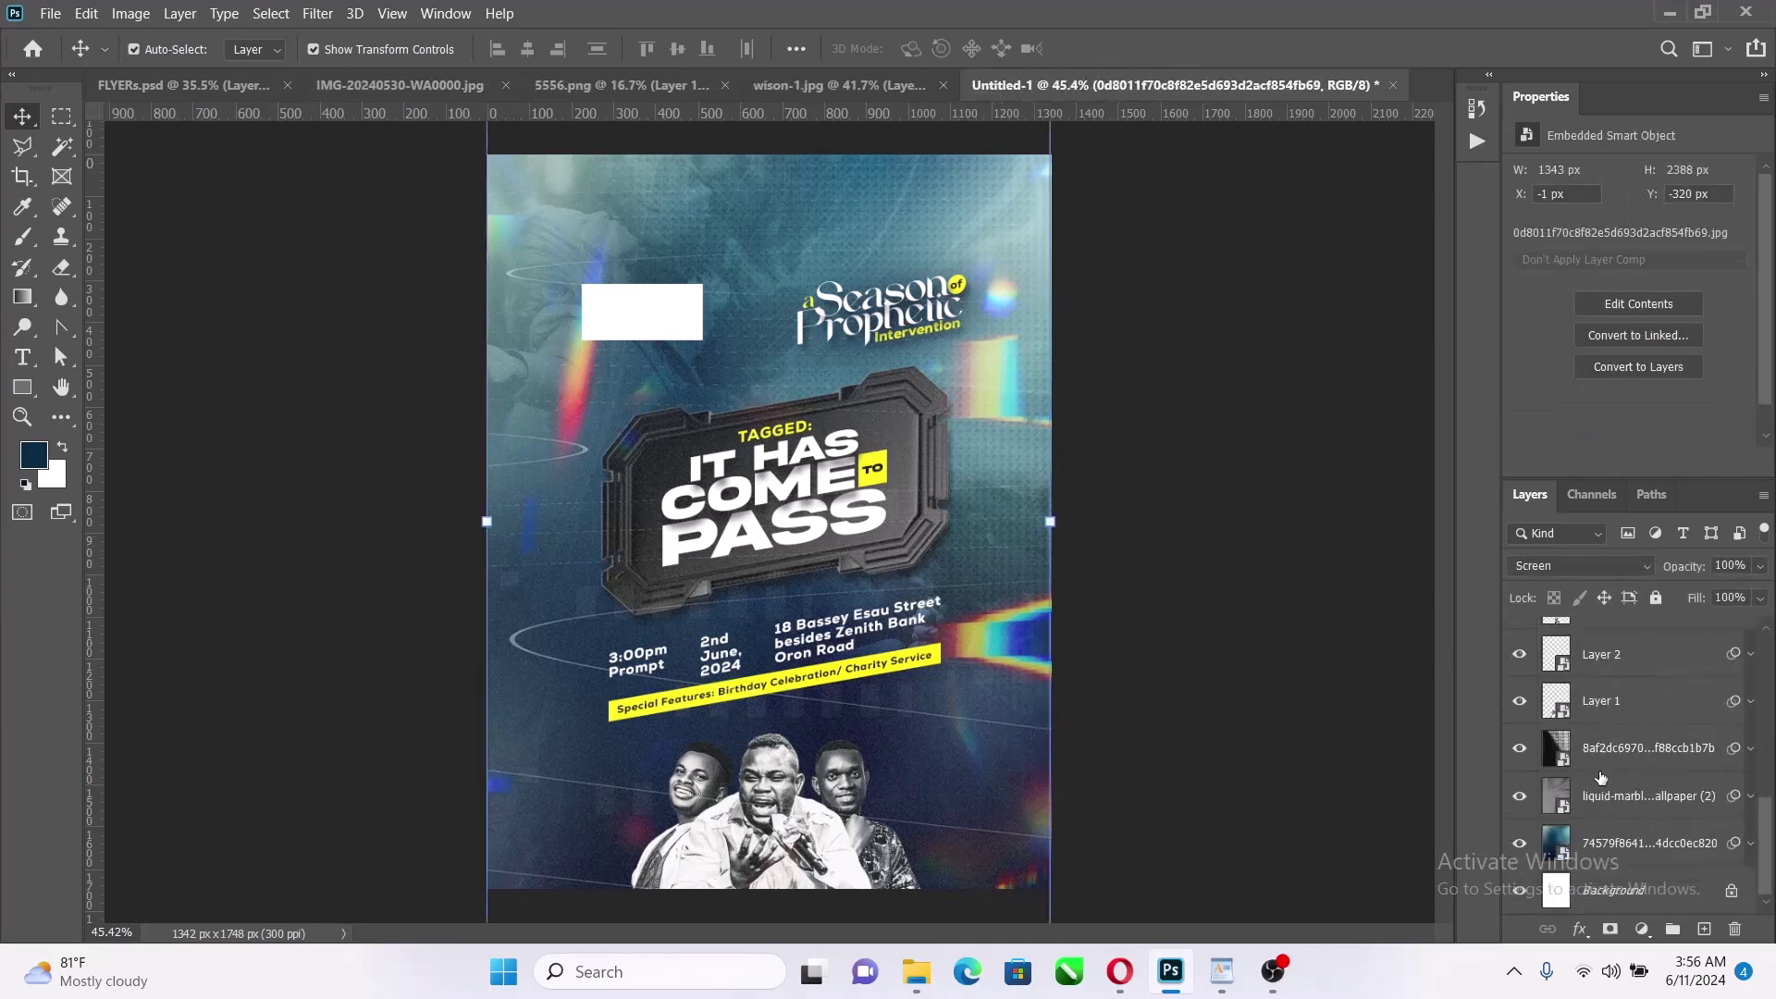
pyautogui.scroll(5, 1601, 777)
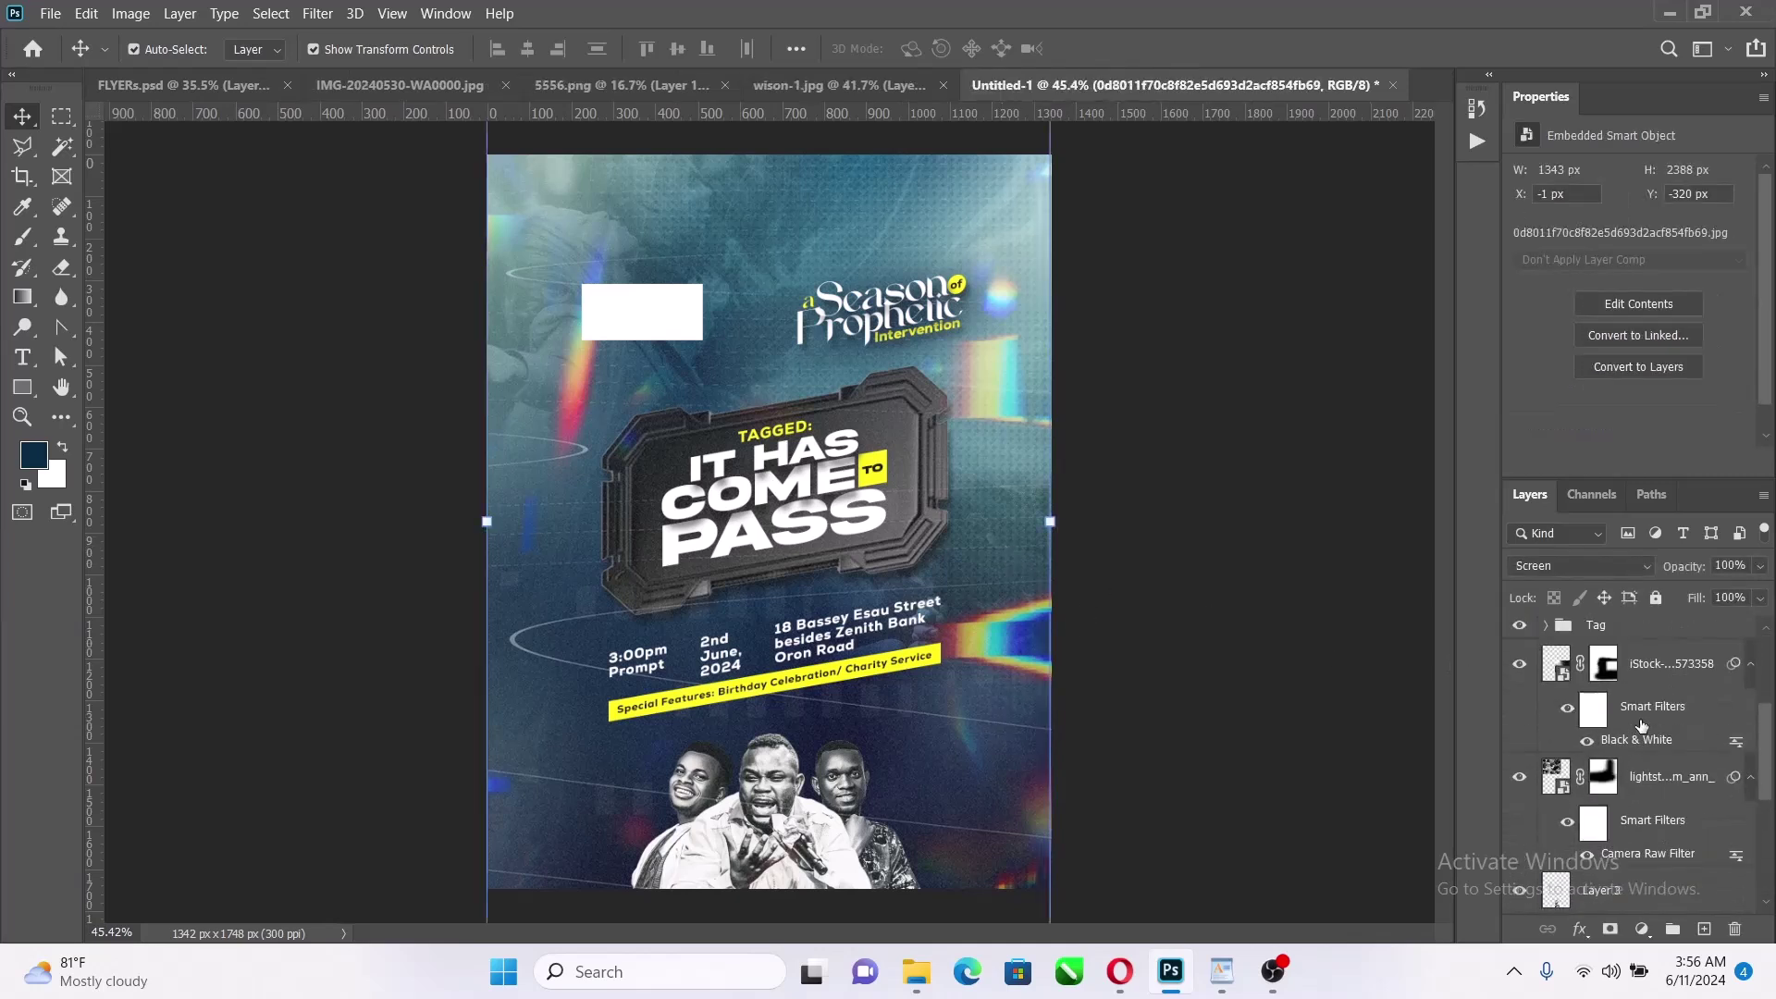
pyautogui.click(1676, 663)
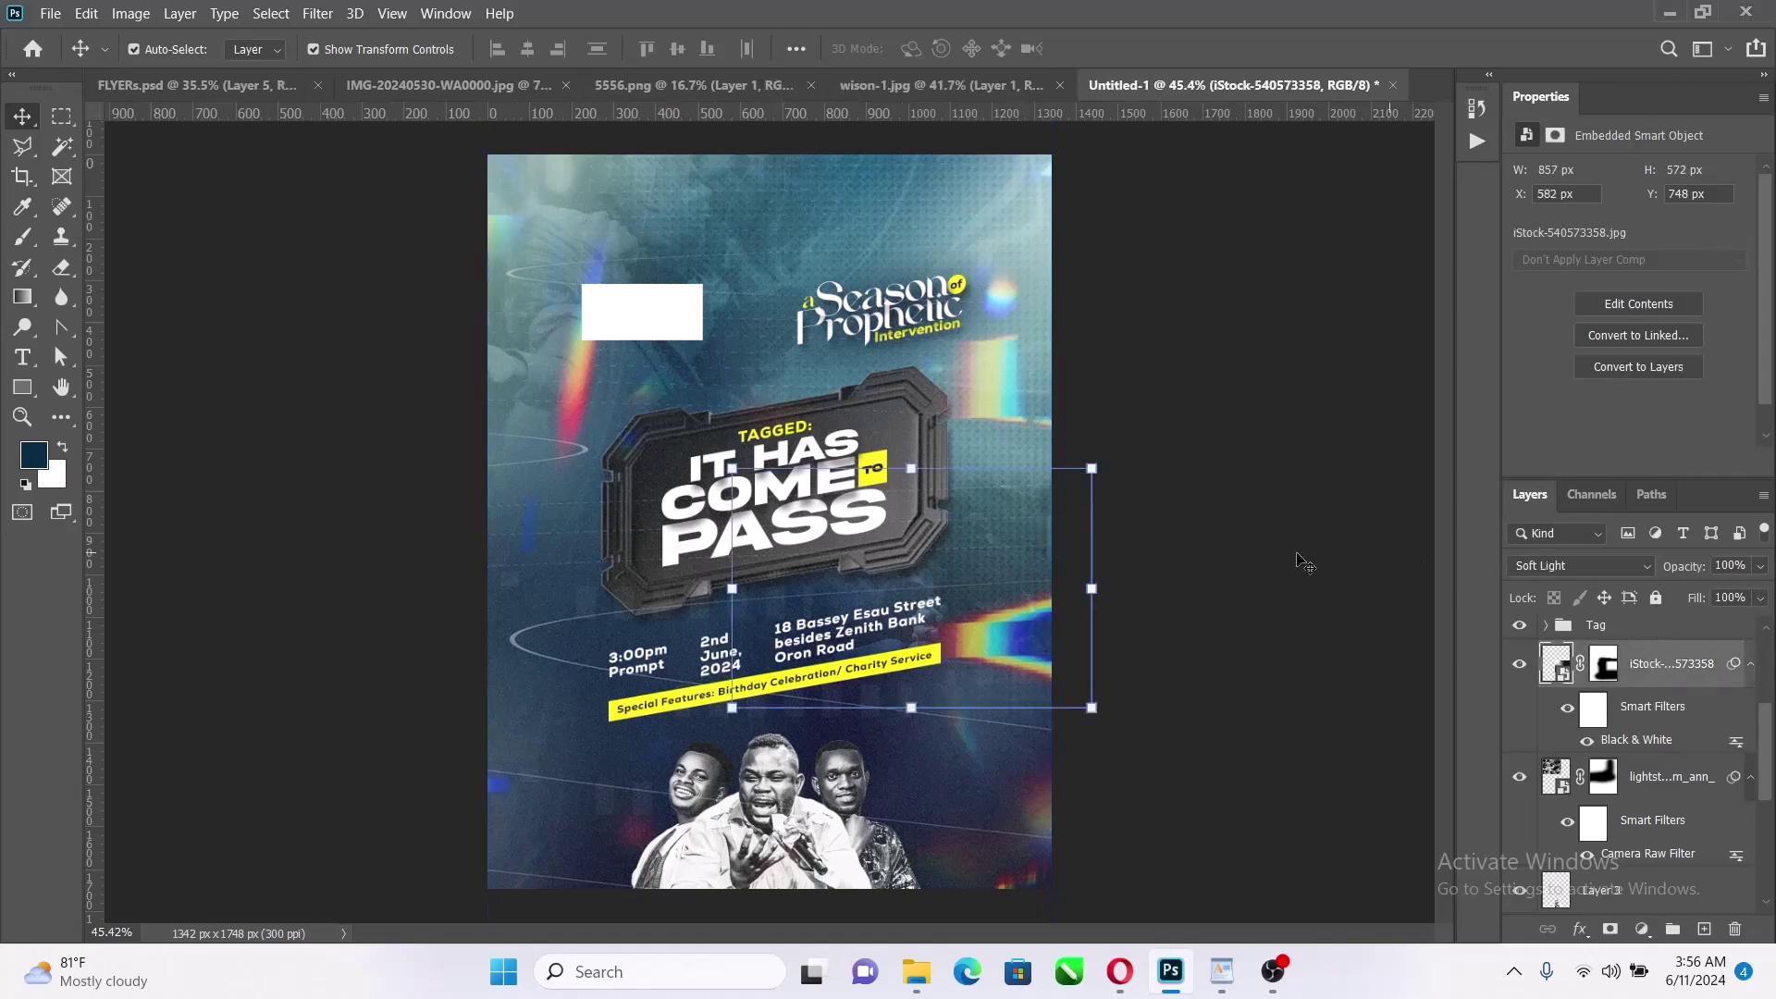
pyautogui.moveTo(1050, 537); pyautogui.dragTo(1050, 581)
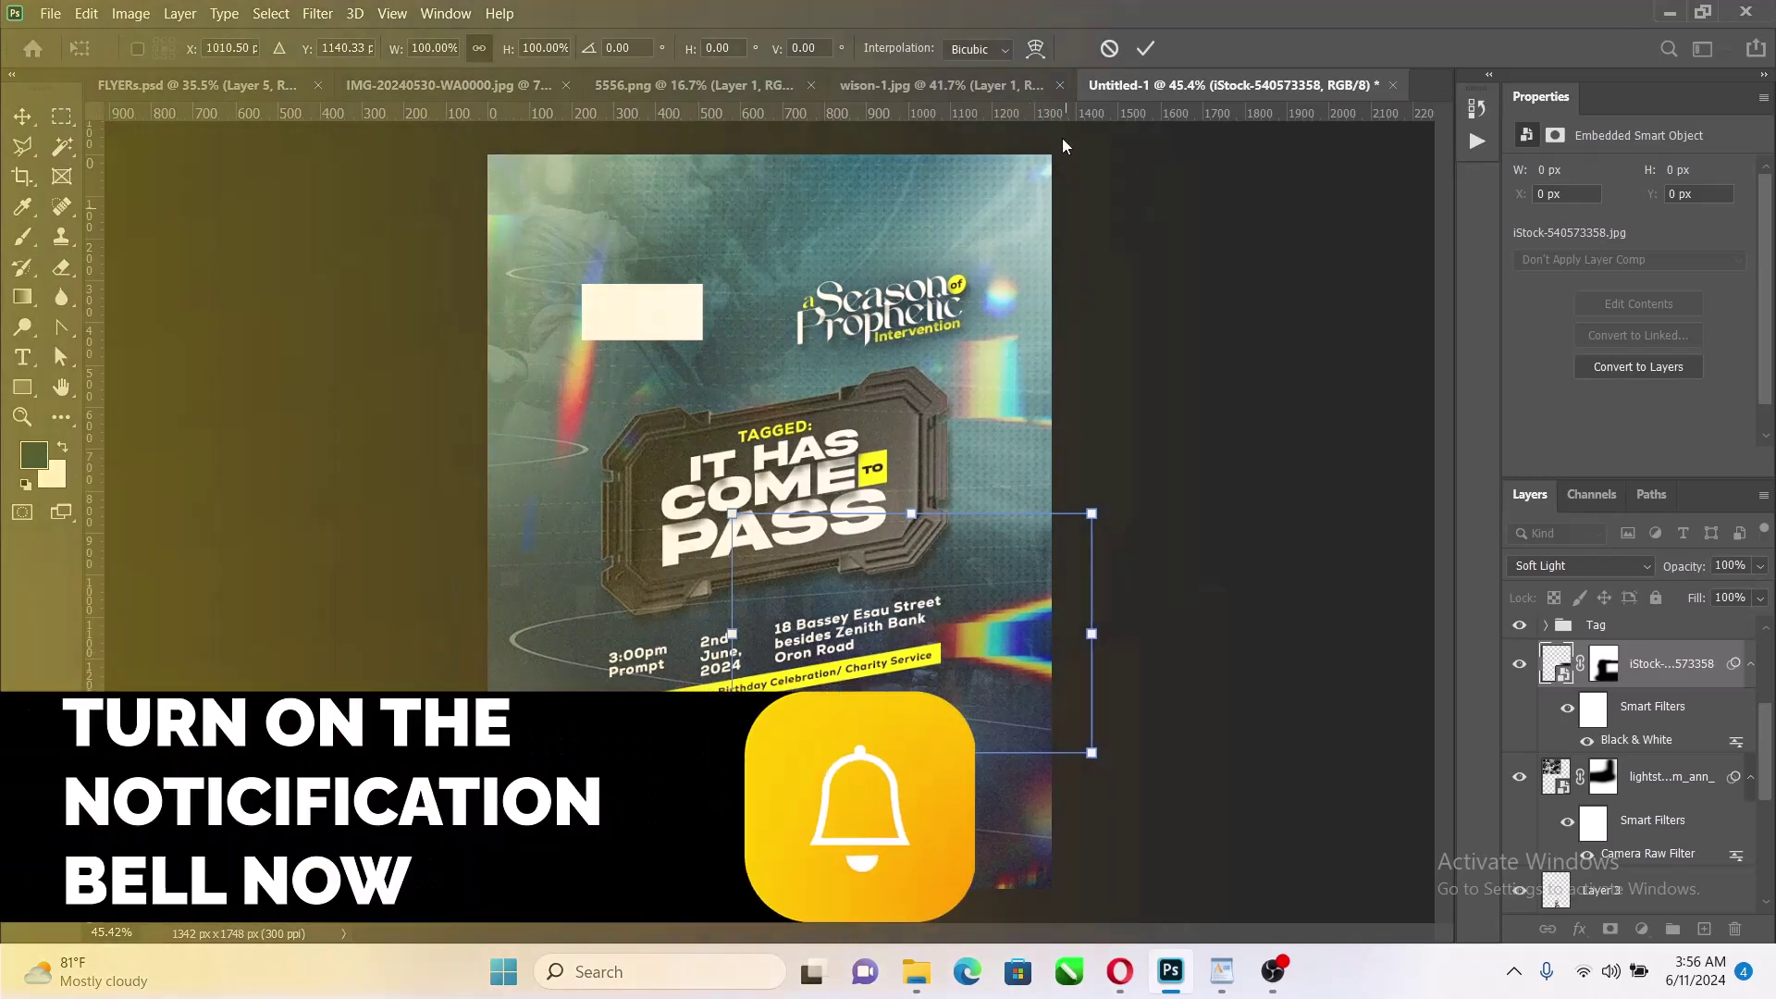
pyautogui.click(1145, 49)
pyautogui.scroll(3, 1626, 682)
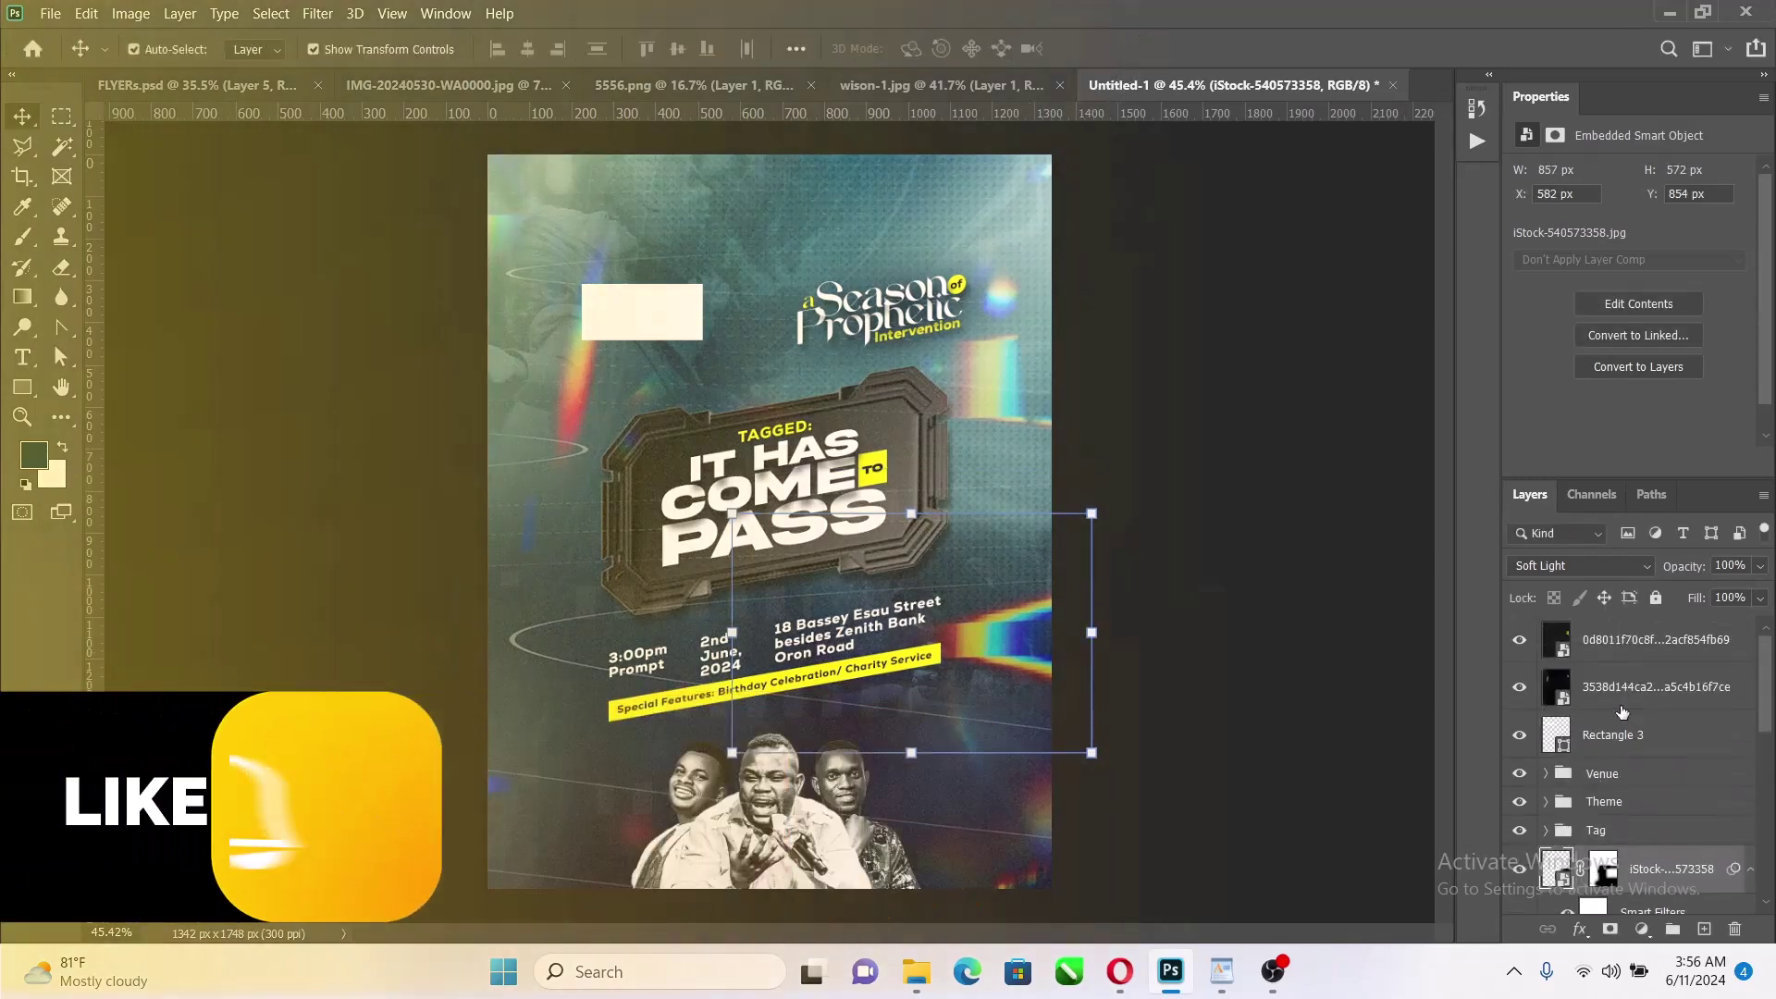
pyautogui.click(1641, 650)
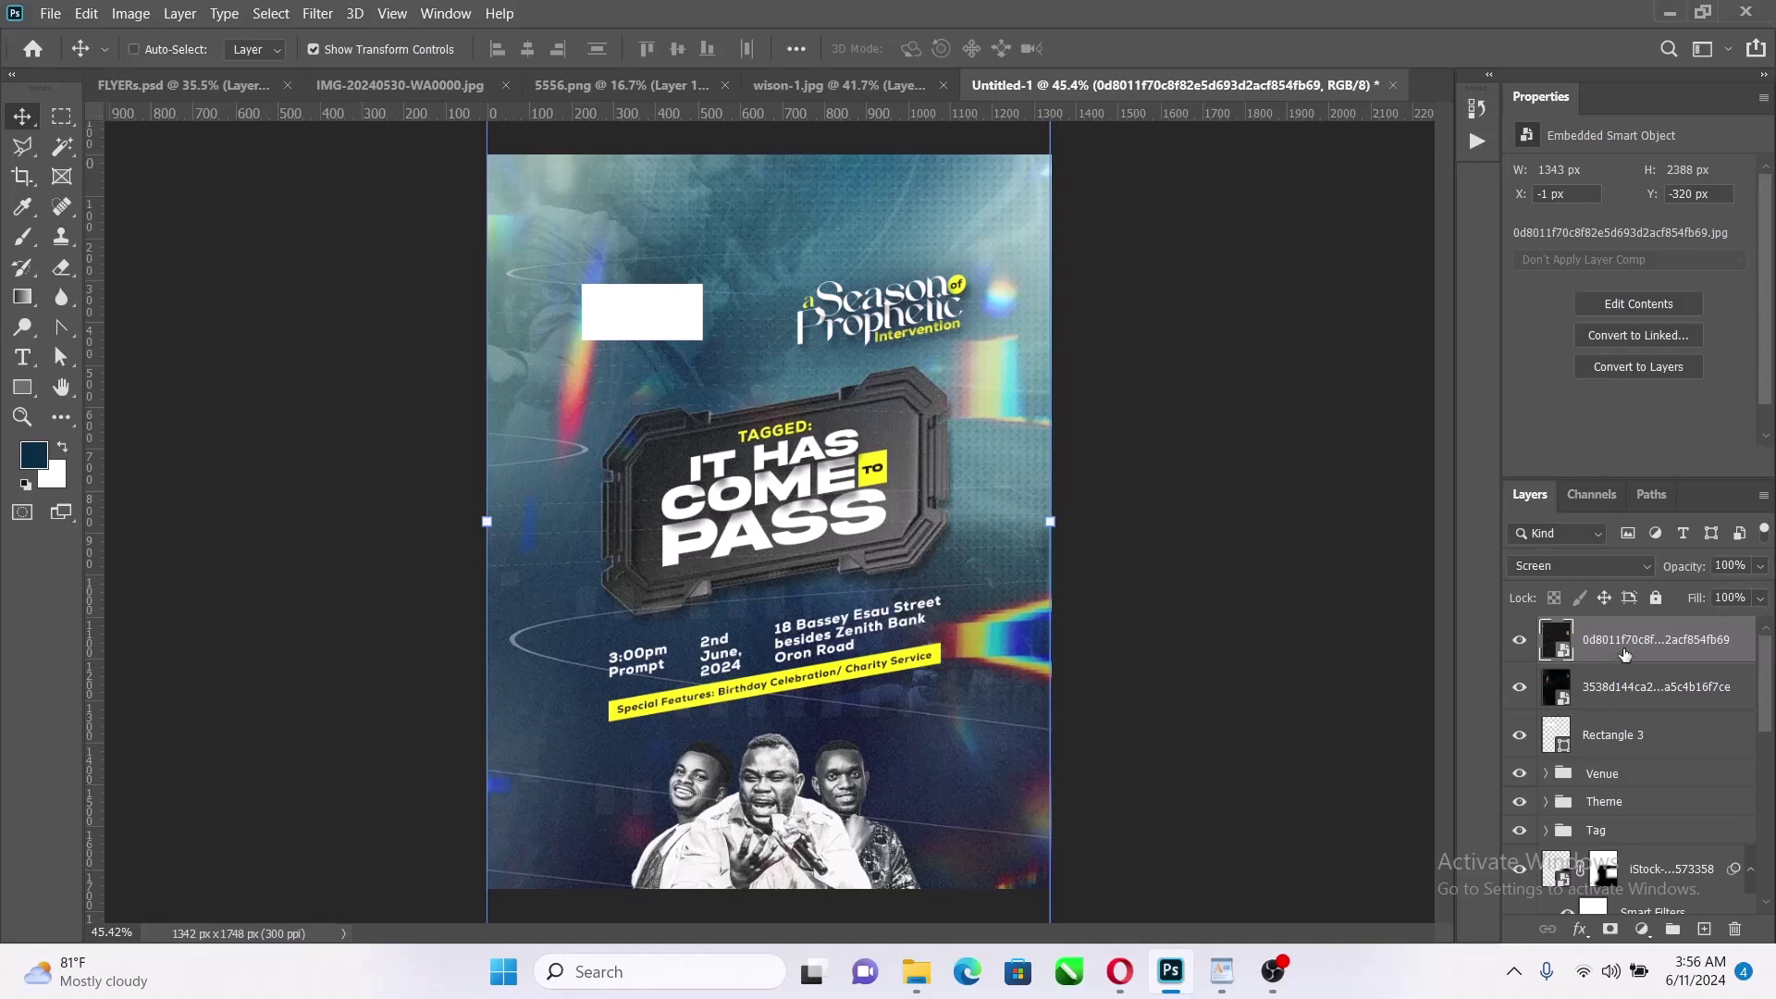
# Stamp visible layers into Layer 6; in Camera Raw set contrast +32, highlights +12, vibrance +16, more texture
pyautogui.hotkey('ctrl', 'shift', 'alt', 'e')
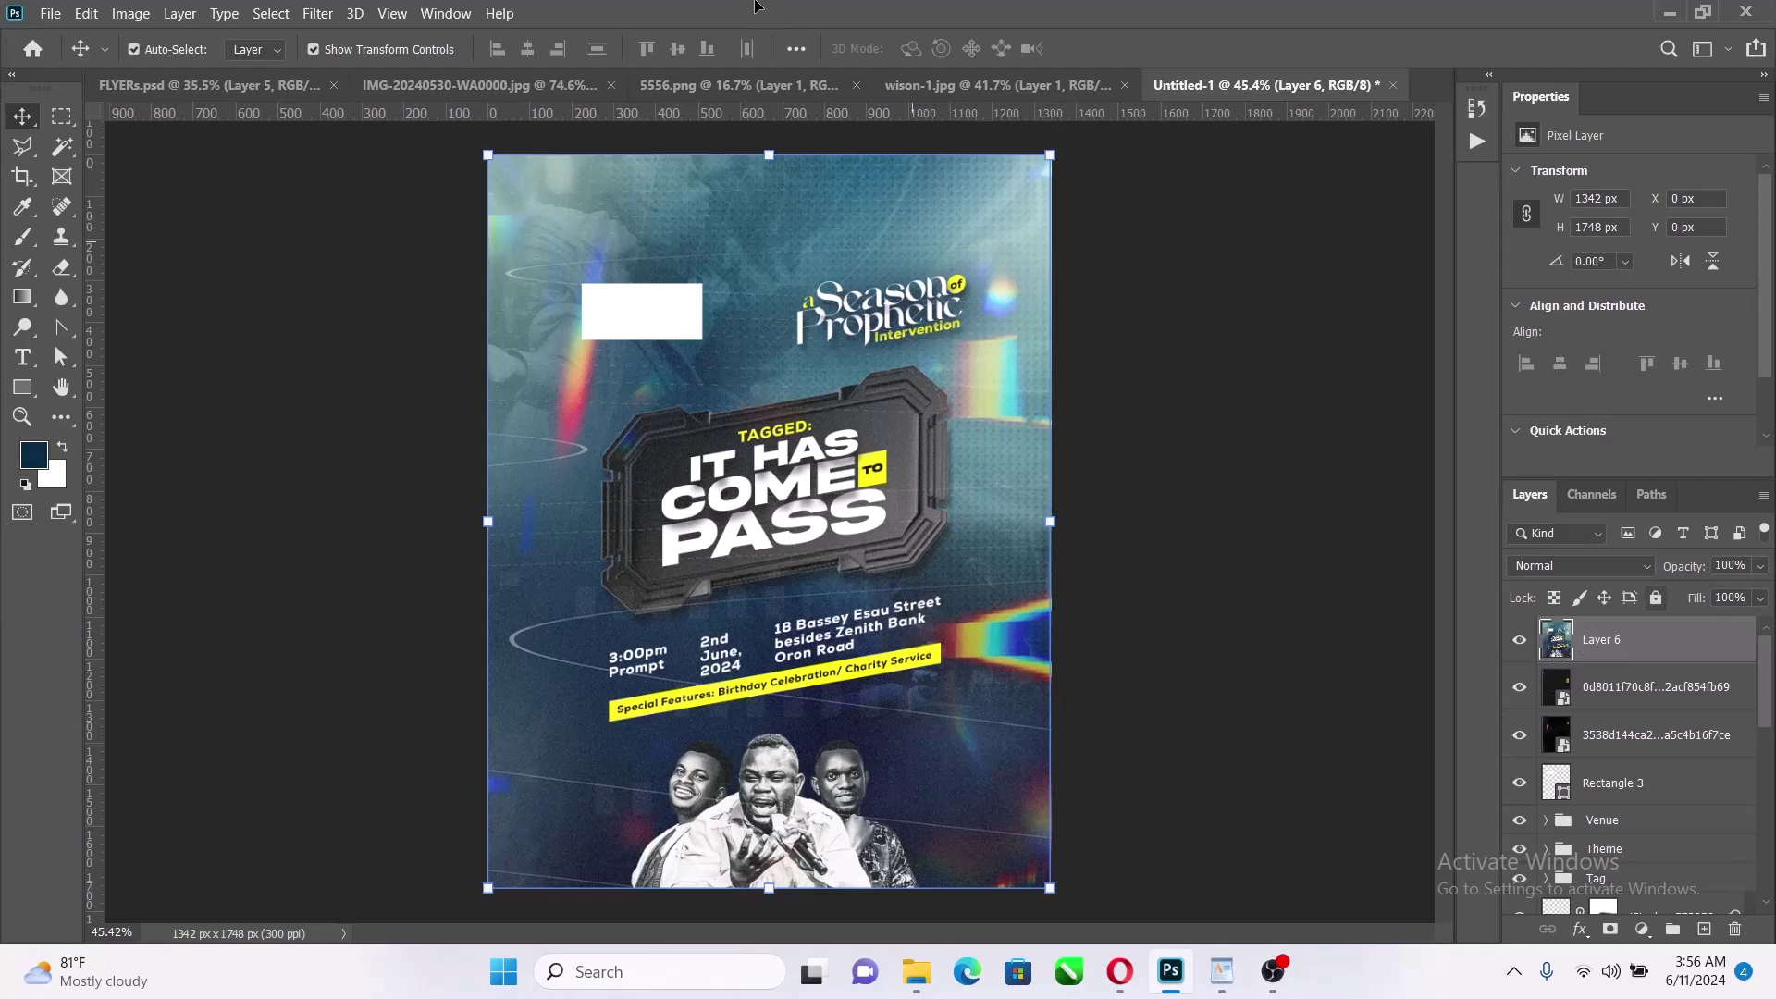
pyautogui.click(319, 13)
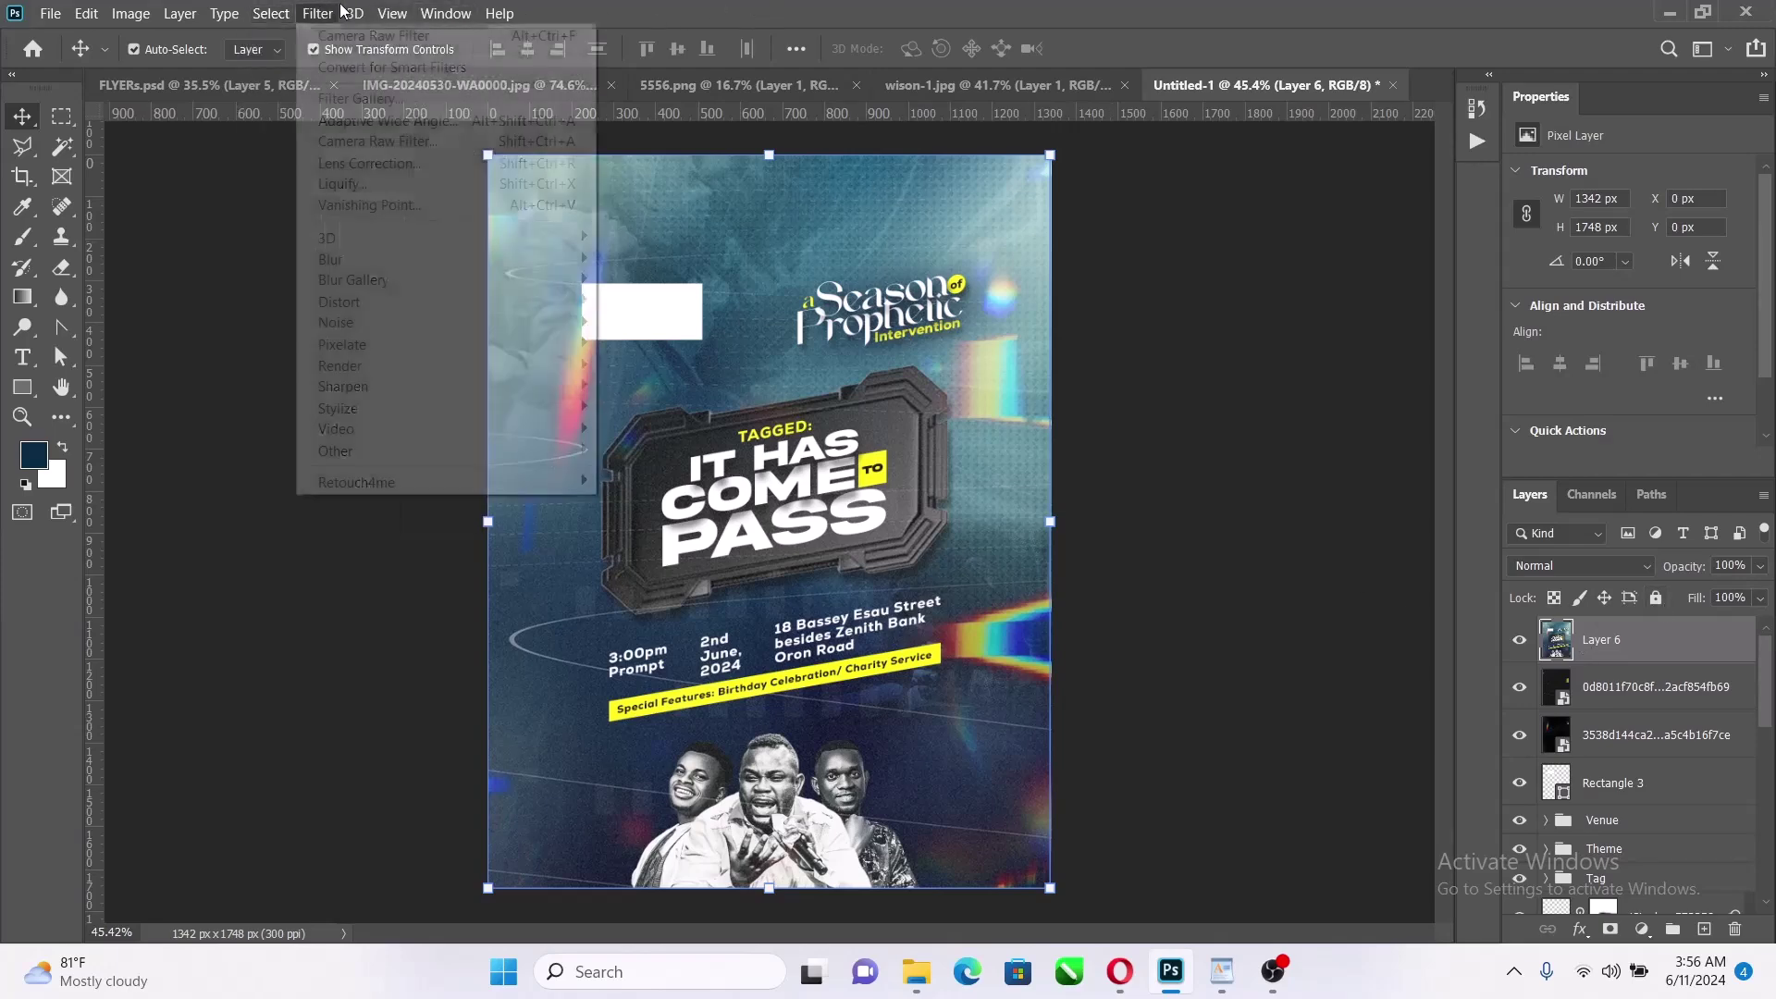
pyautogui.click(340, 141)
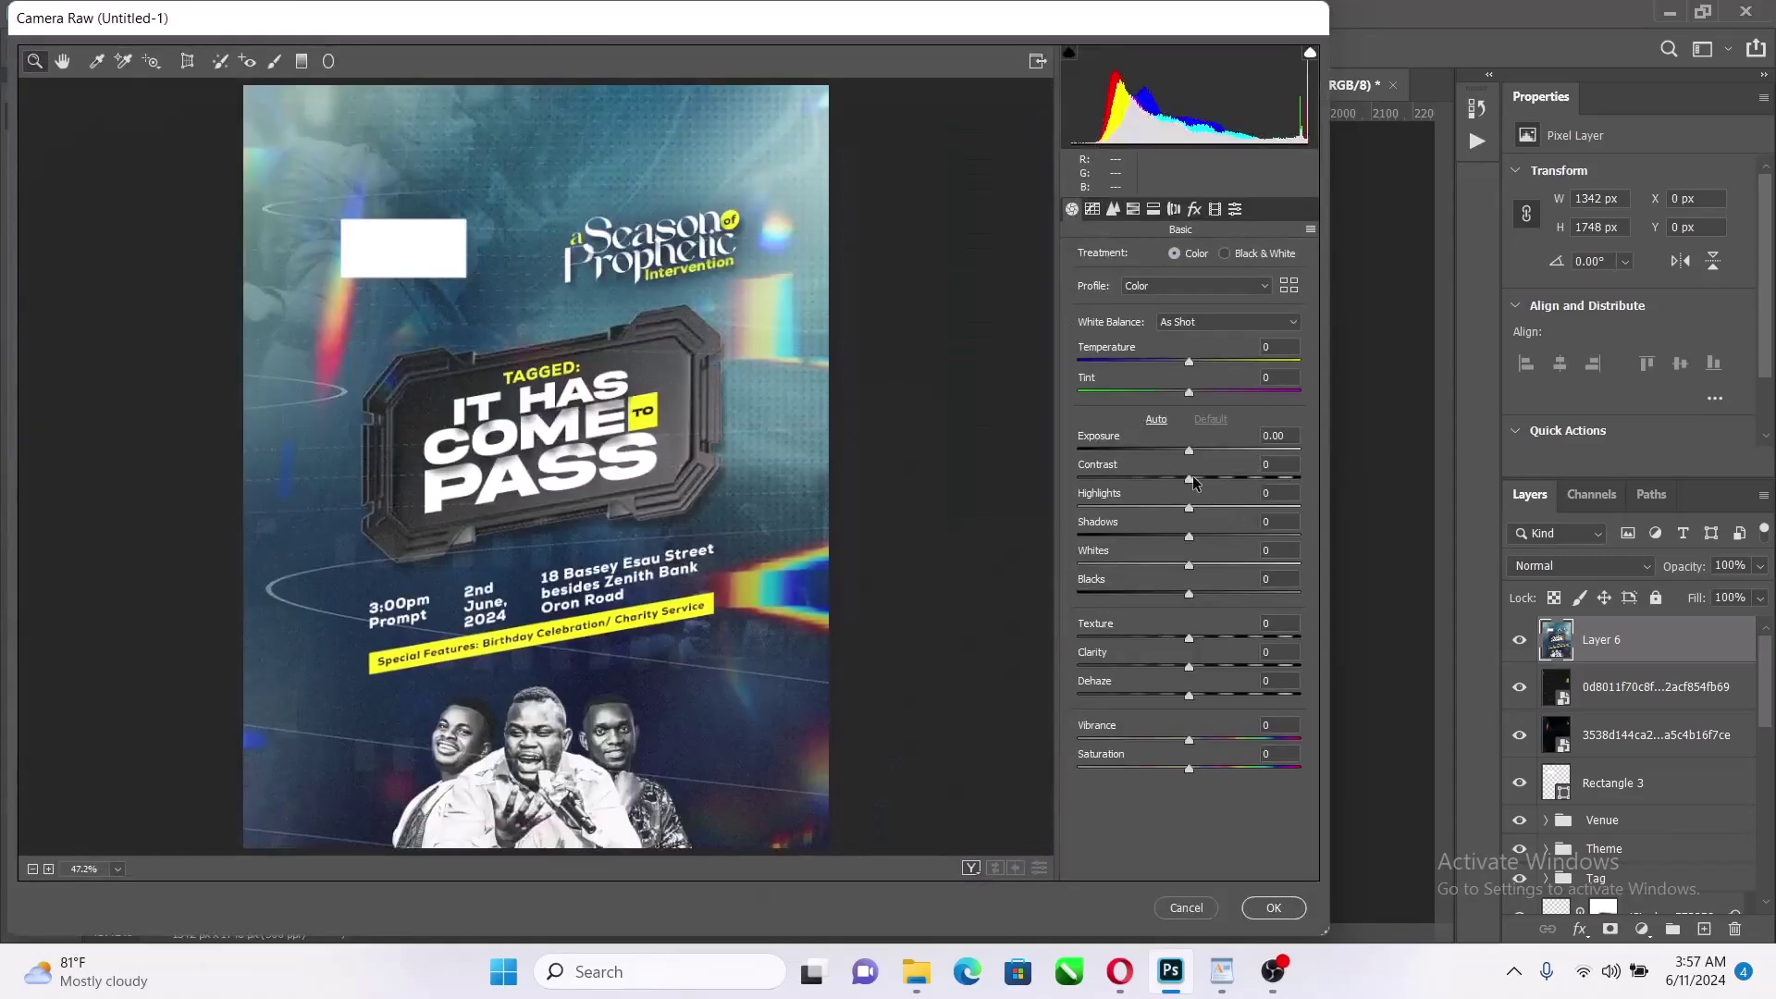
pyautogui.moveTo(1192, 475); pyautogui.dragTo(1227, 481)
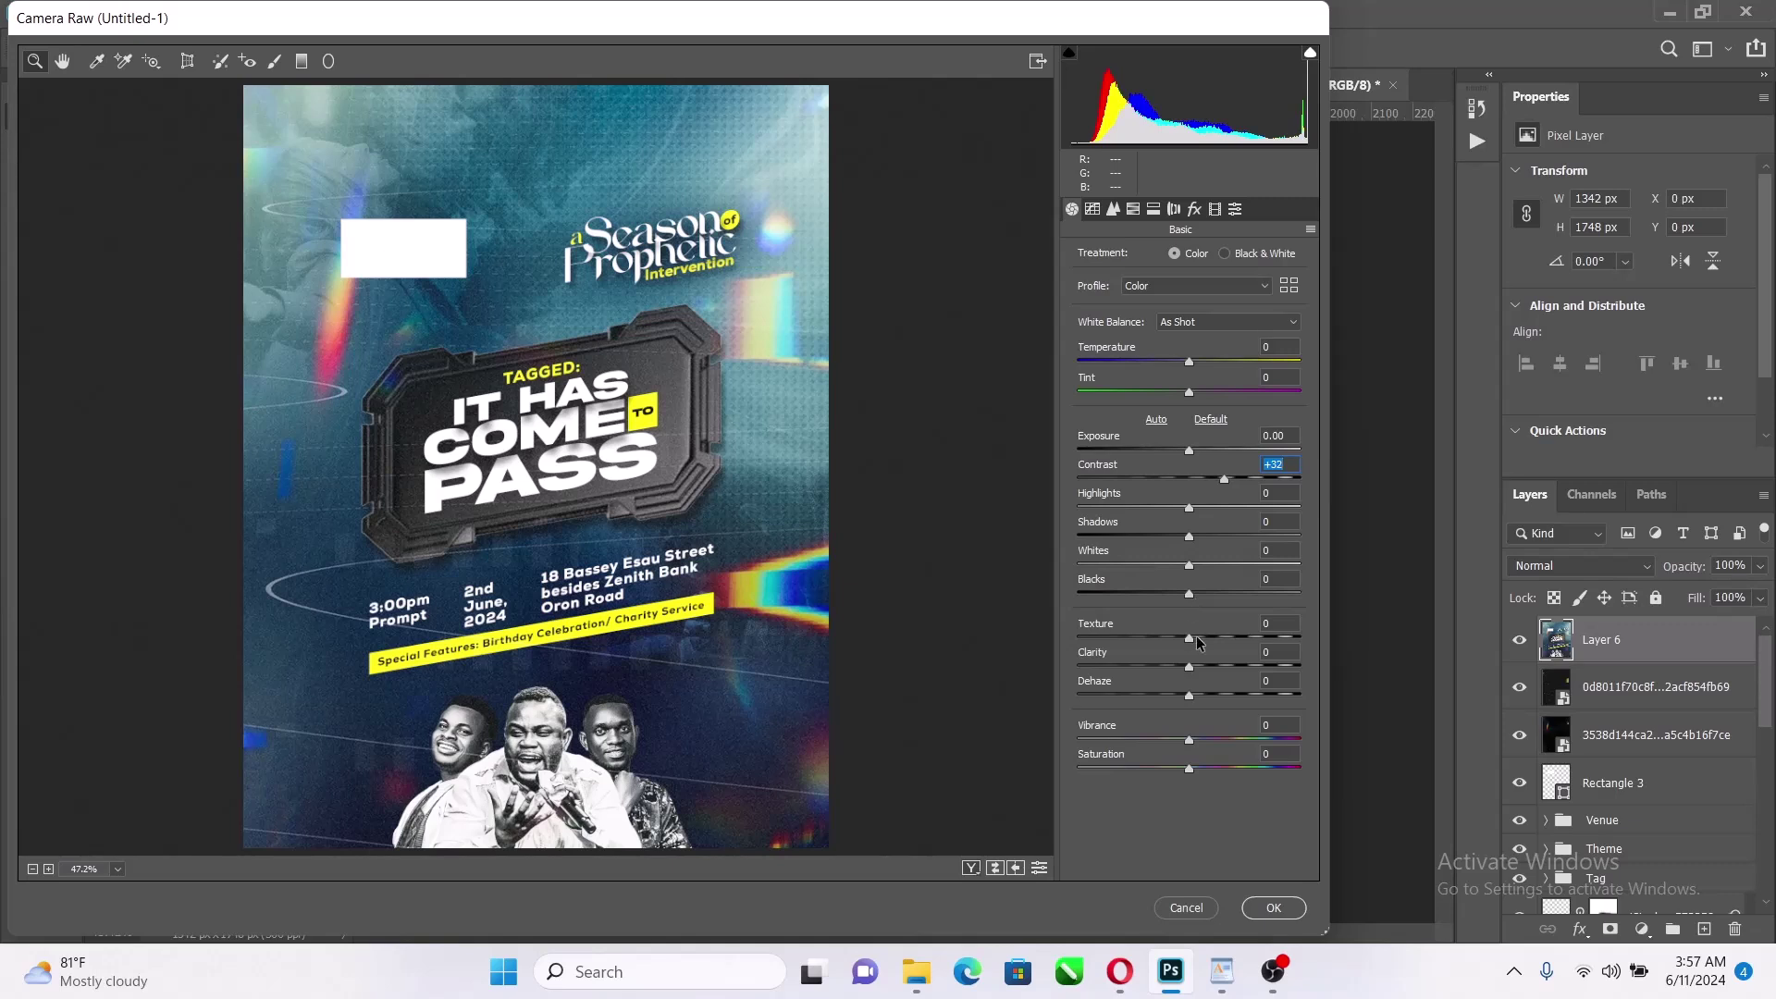
pyautogui.moveTo(1196, 639); pyautogui.dragTo(1171, 598)
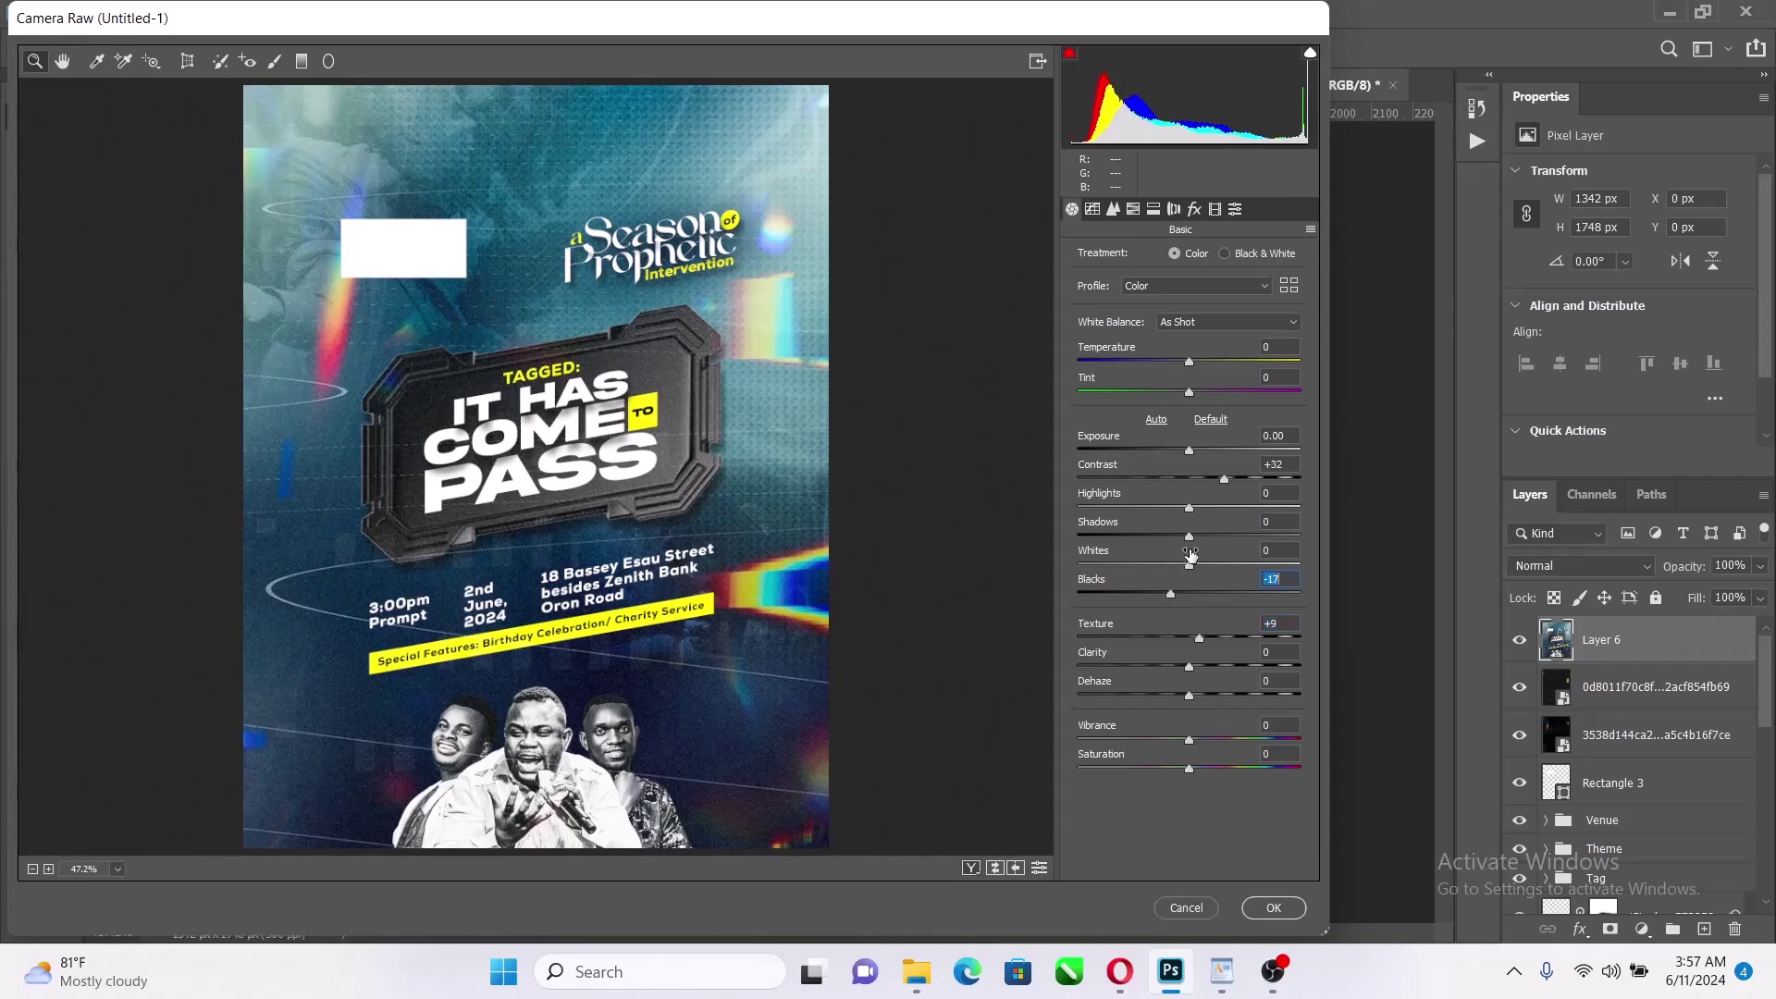
pyautogui.moveTo(1189, 508)
pyautogui.mouseDown()
pyautogui.moveTo(1215, 518)
pyautogui.moveTo(1202, 539)
pyautogui.mouseUp()
pyautogui.moveTo(1191, 744); pyautogui.dragTo(1203, 746)
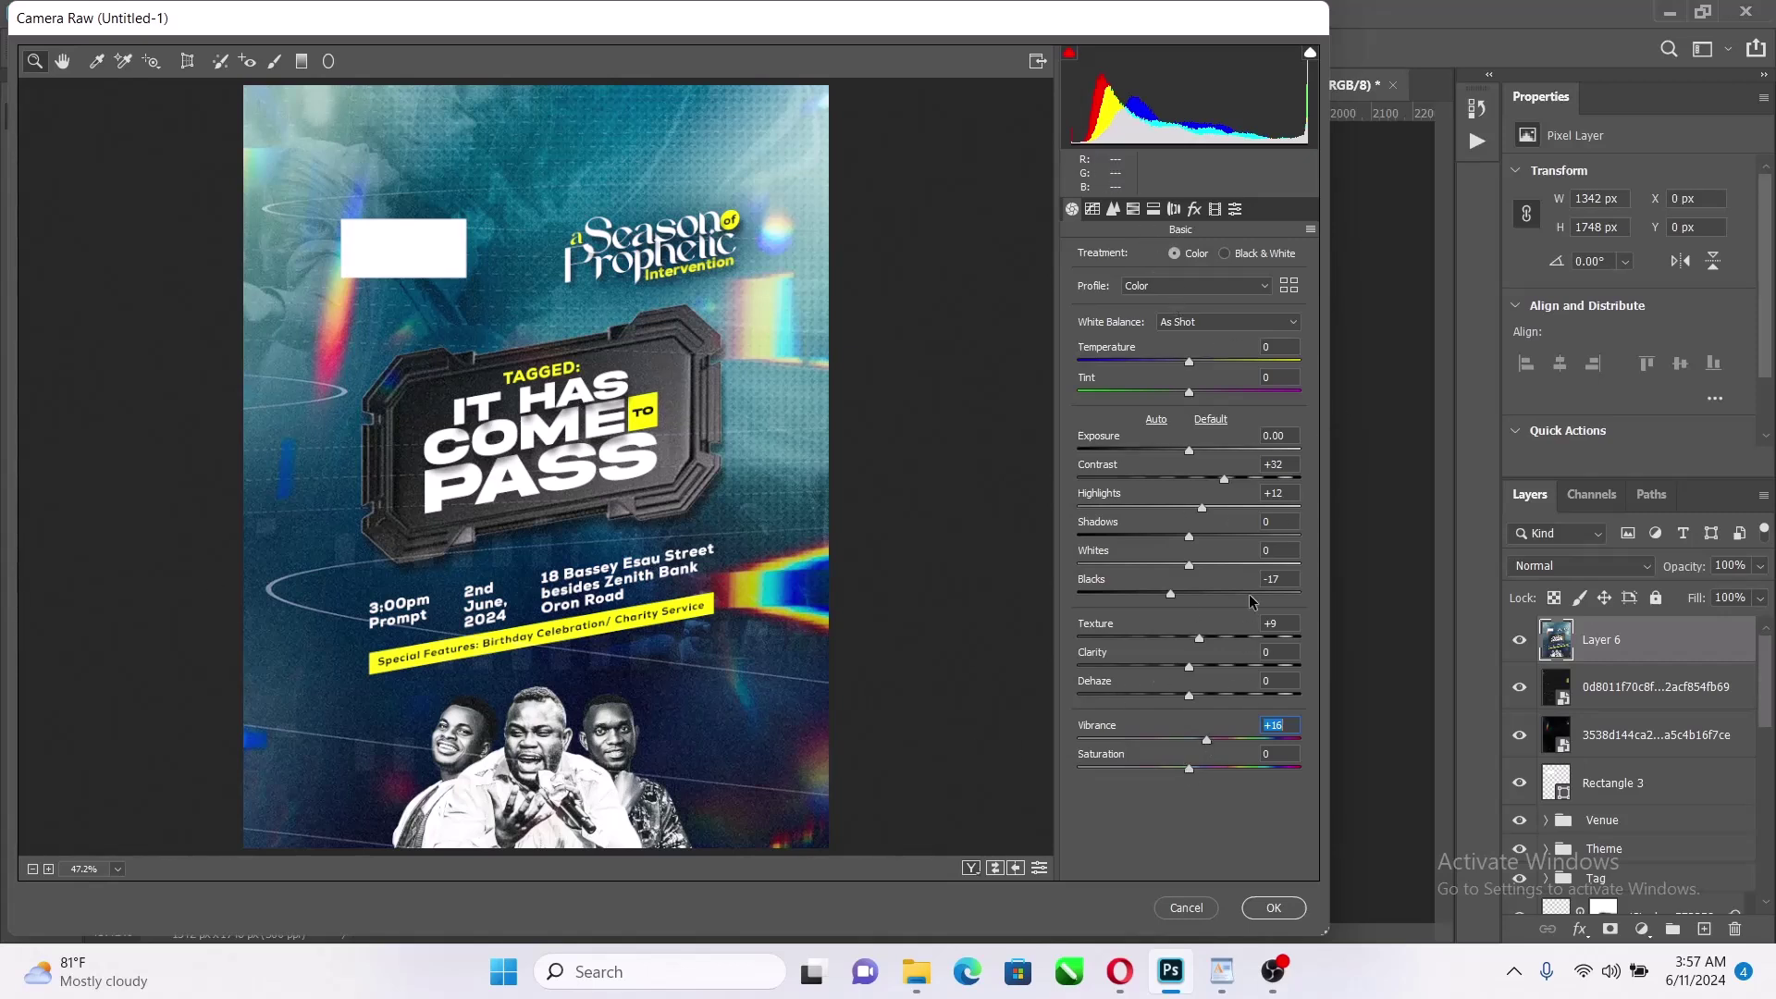
# Add grain 25 and a -13 post-crop vignette, then apply the Camera Raw filter
pyautogui.click(1194, 209)
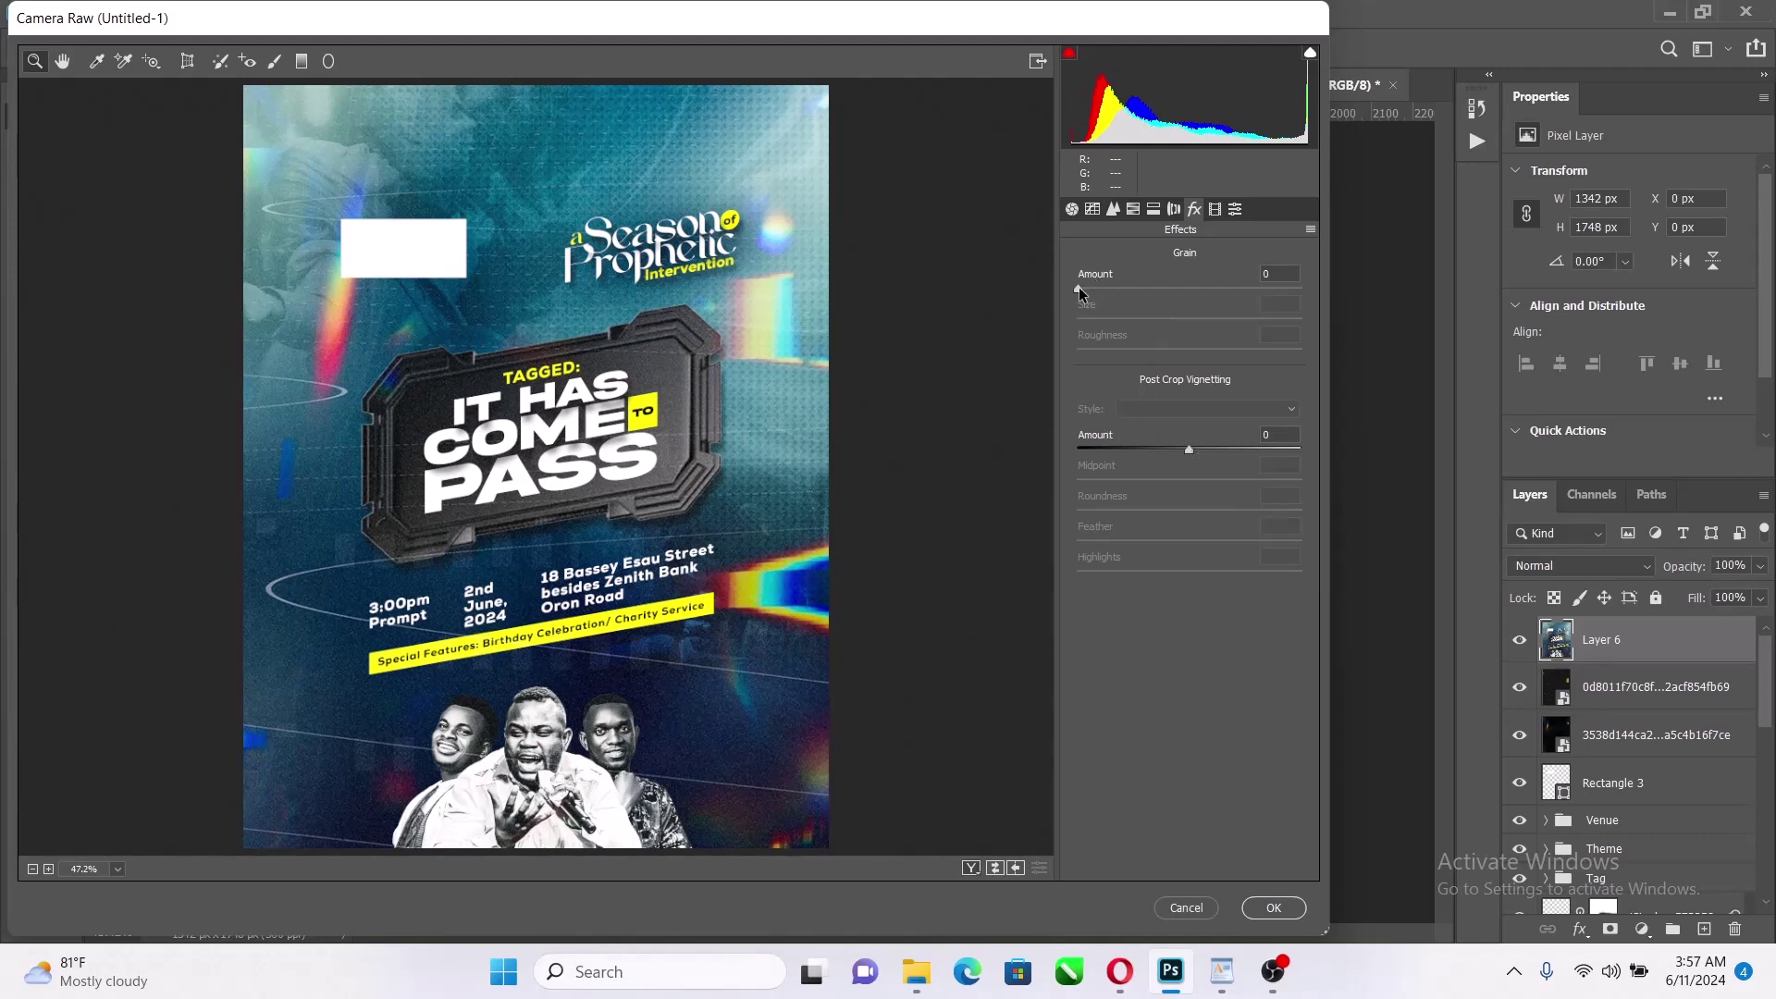
pyautogui.moveTo(1080, 286); pyautogui.dragTo(1175, 318)
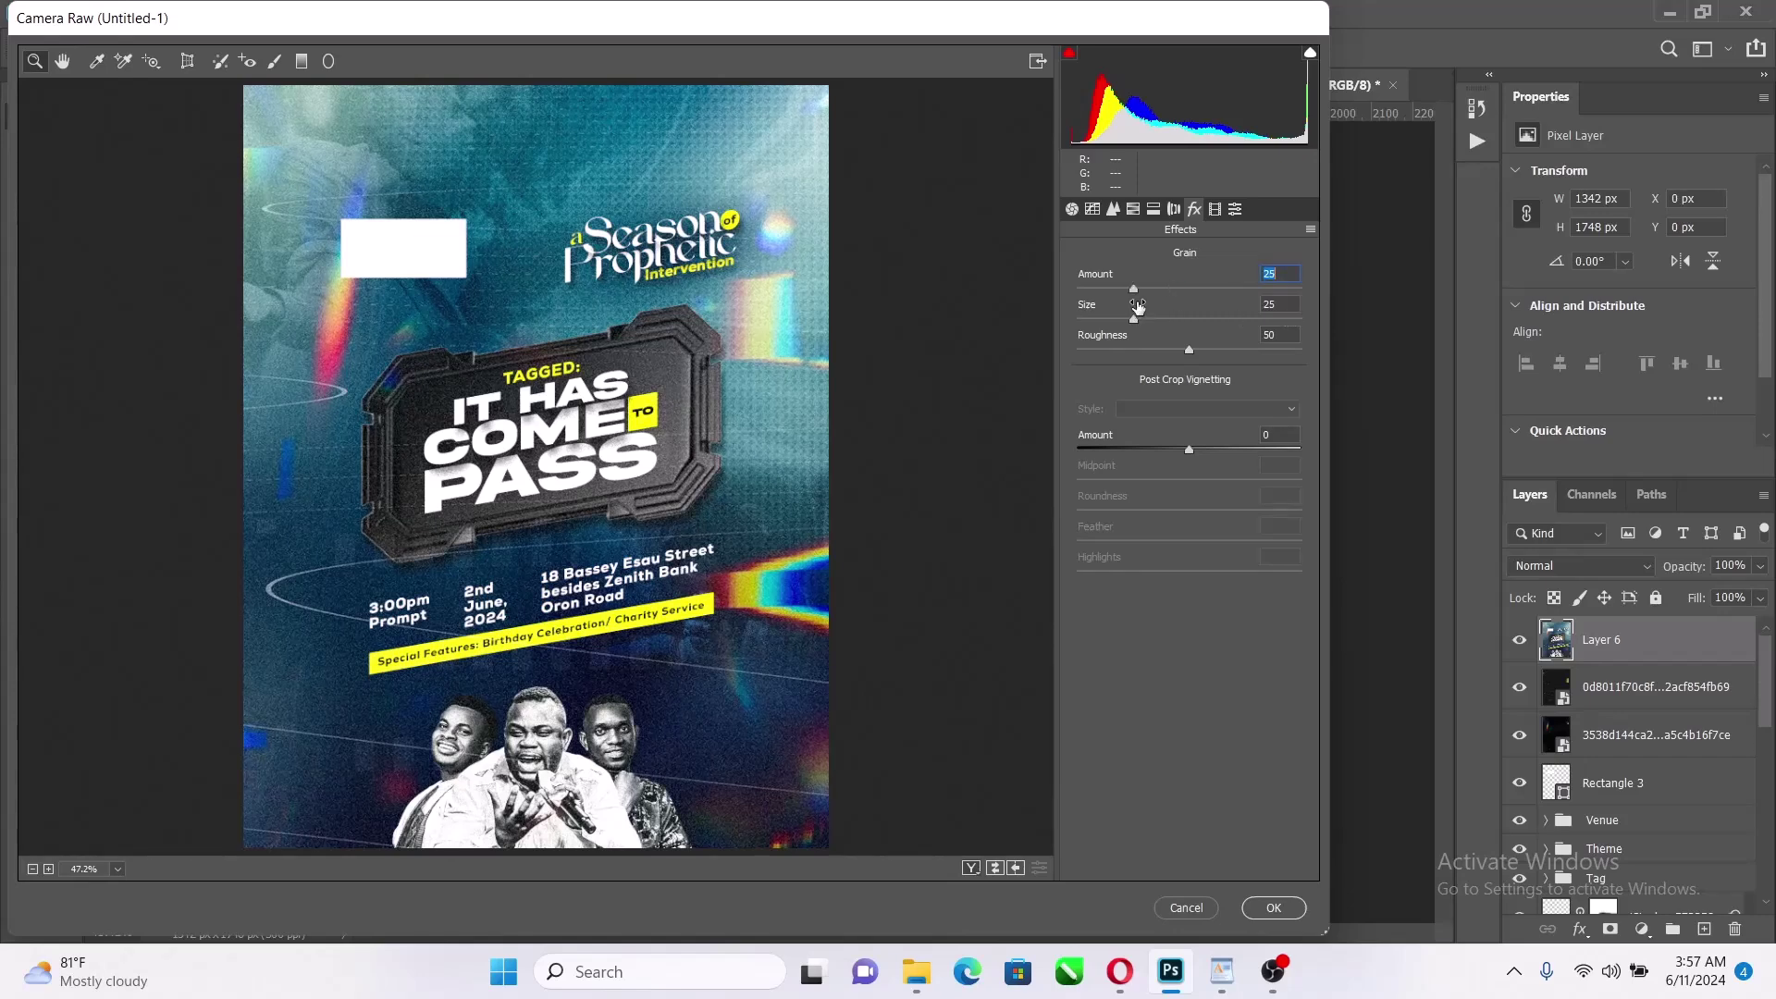
pyautogui.moveTo(1190, 454); pyautogui.dragTo(1177, 453)
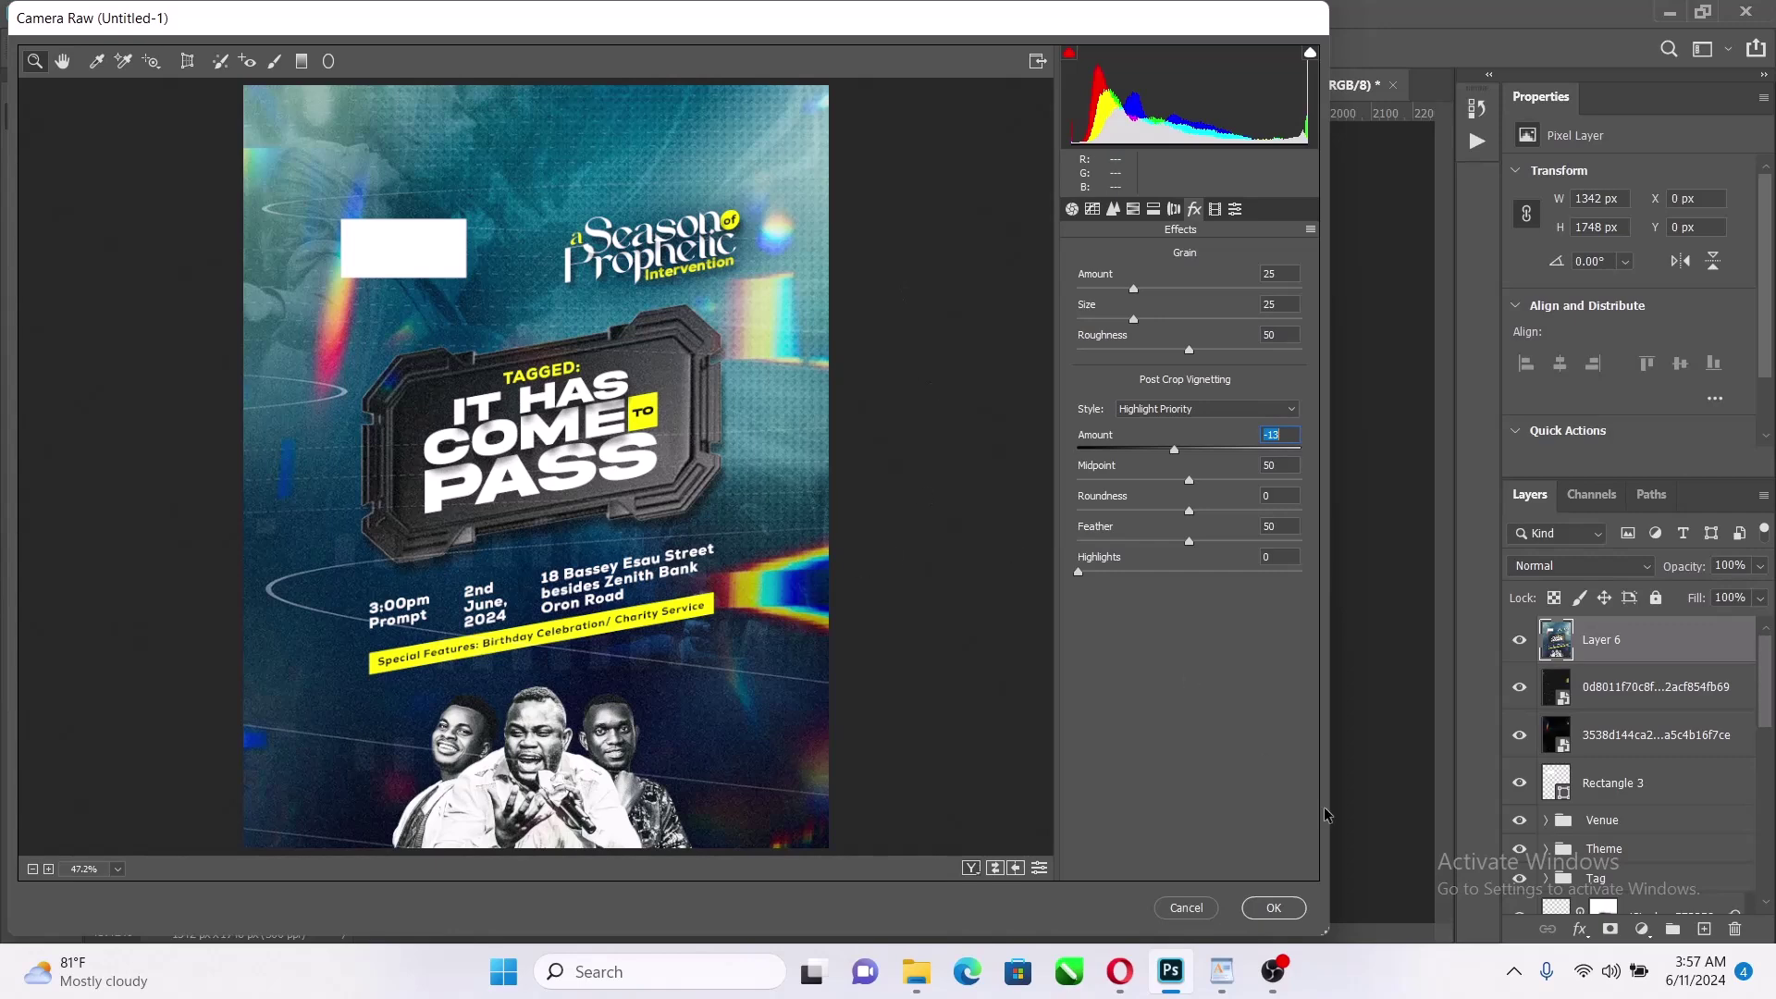
pyautogui.click(1300, 902)
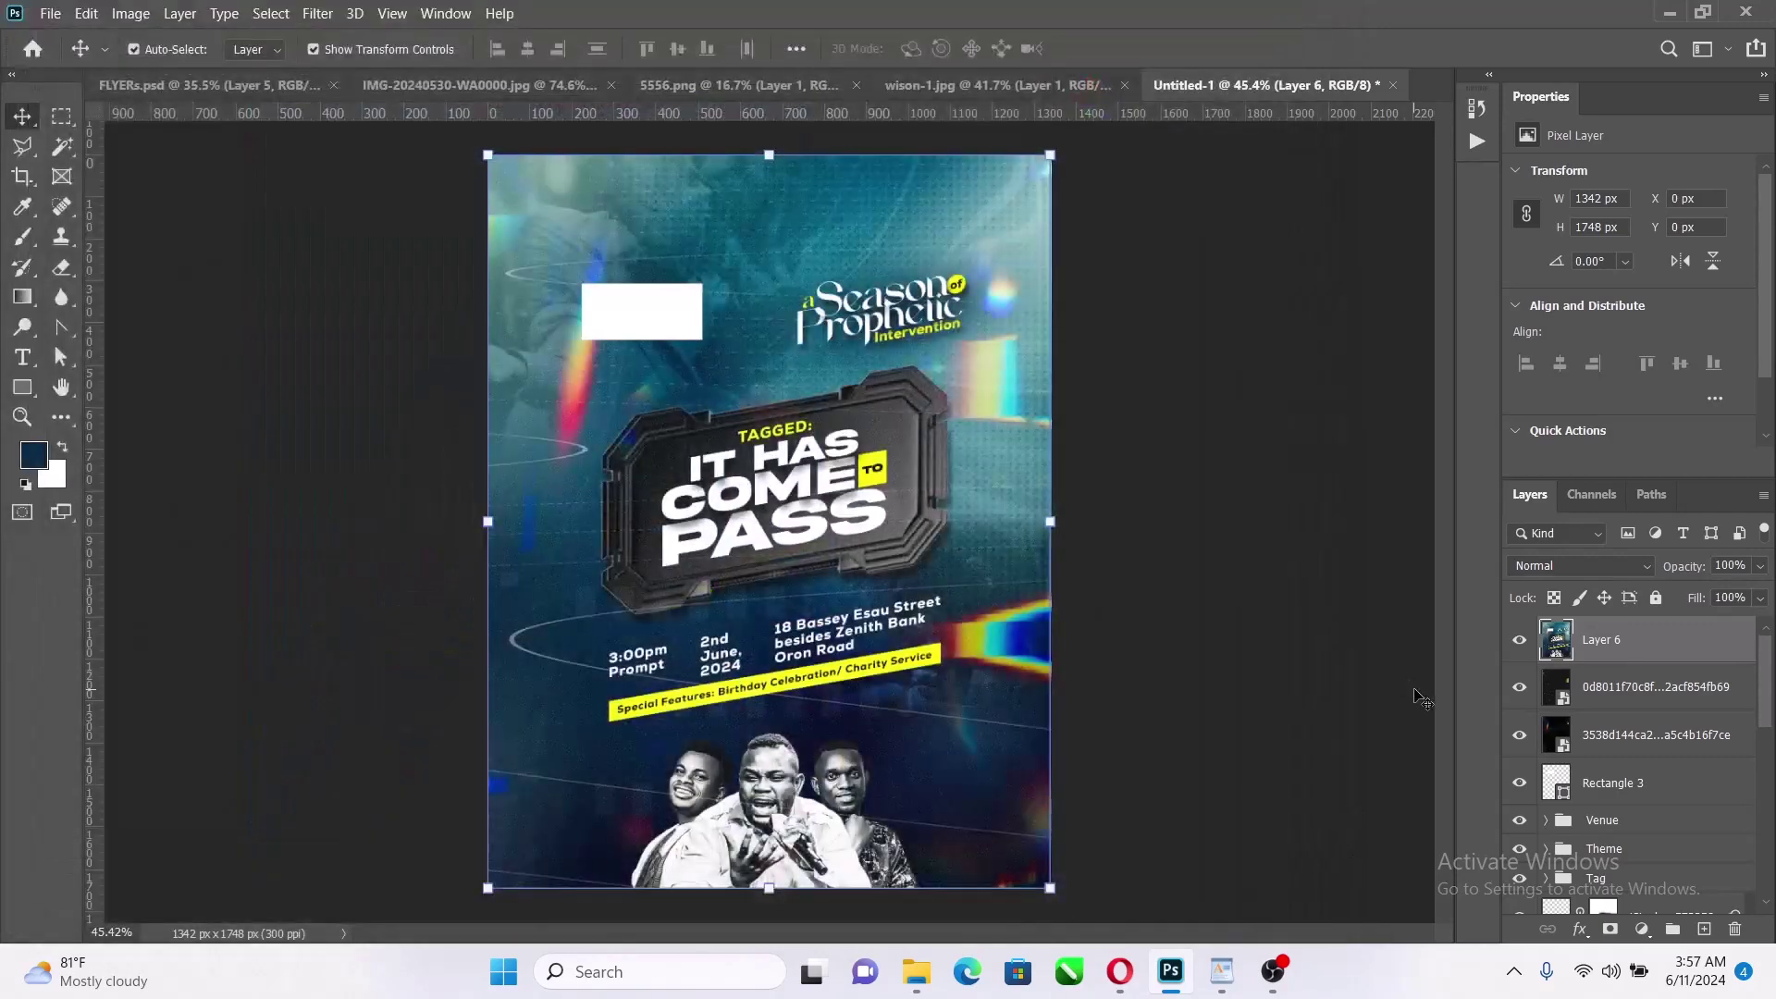
pyautogui.click(1522, 641)
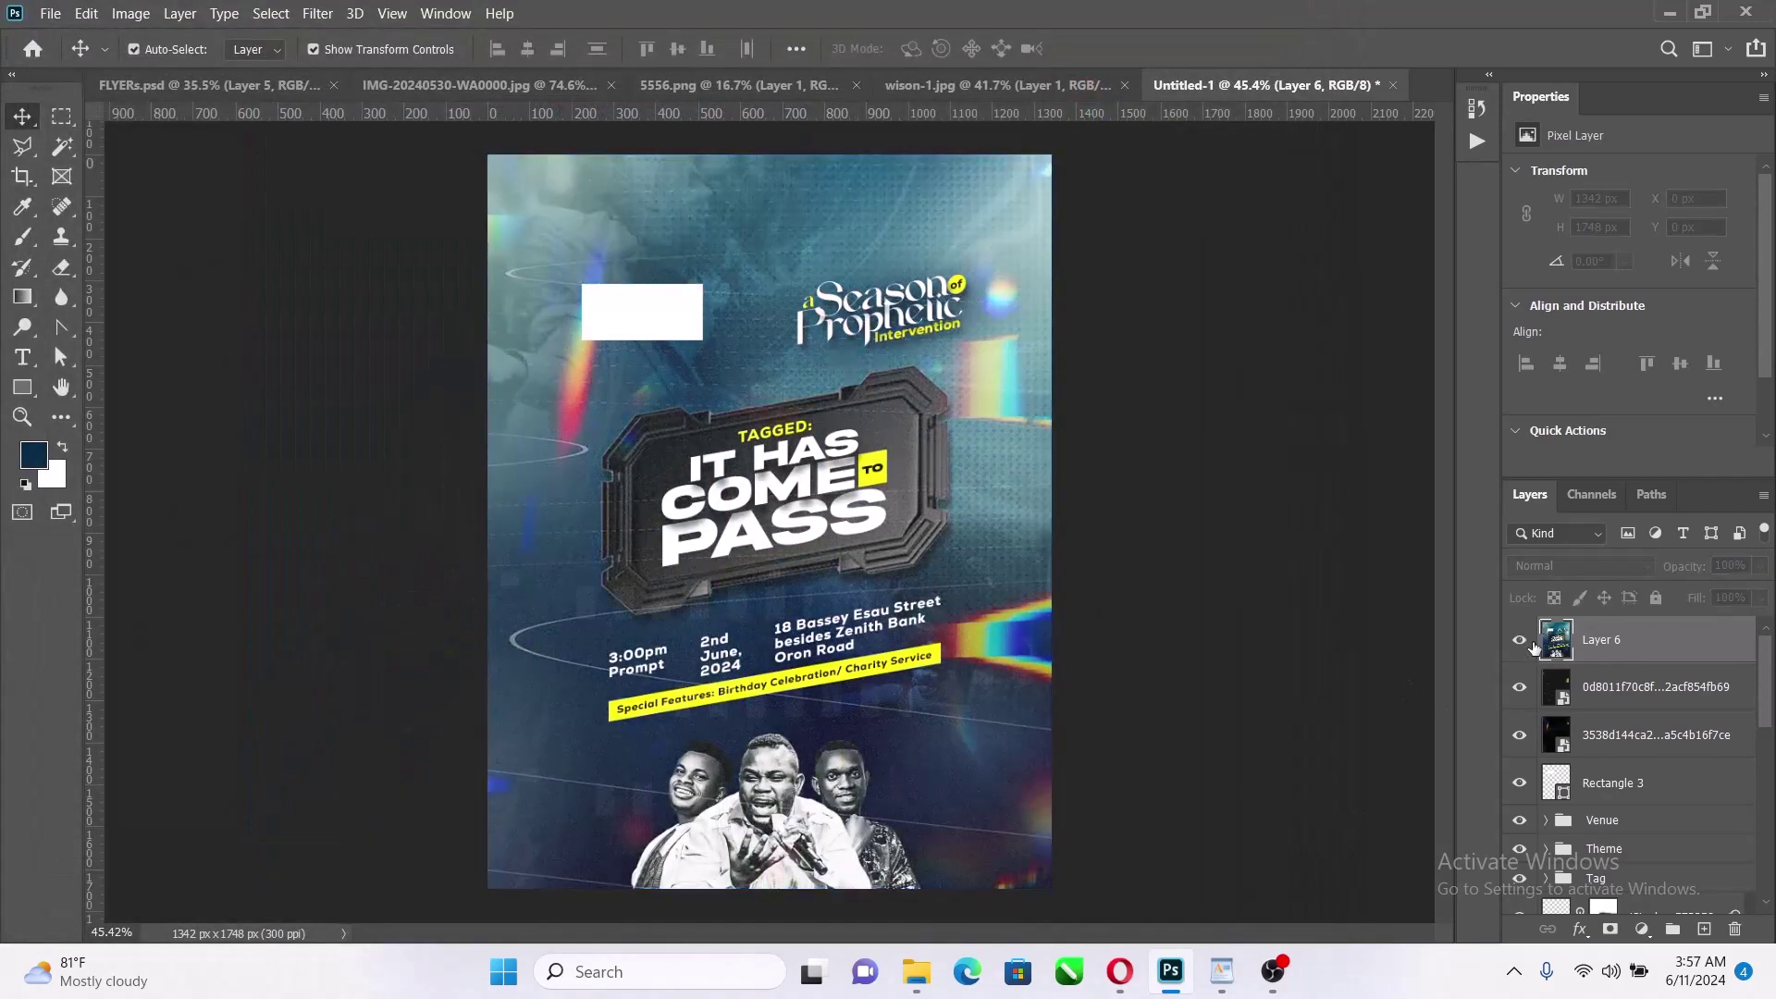
pyautogui.click(1522, 641)
pyautogui.click(1531, 642)
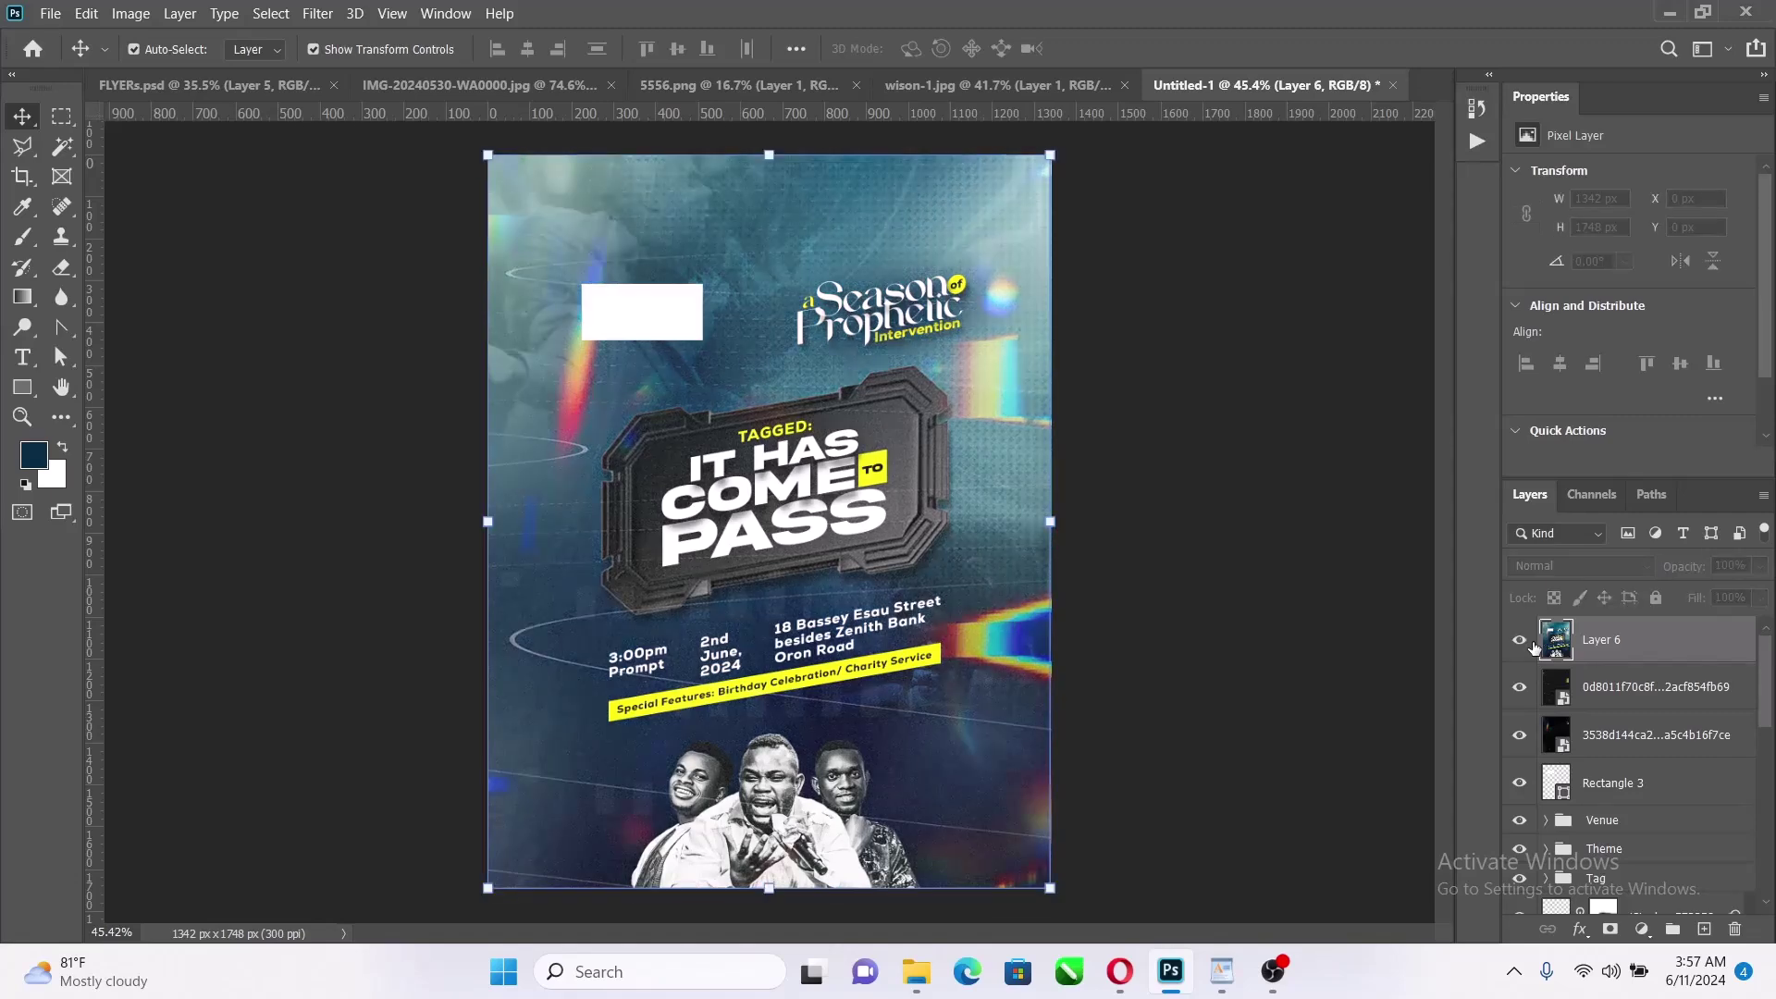
pyautogui.click(1531, 642)
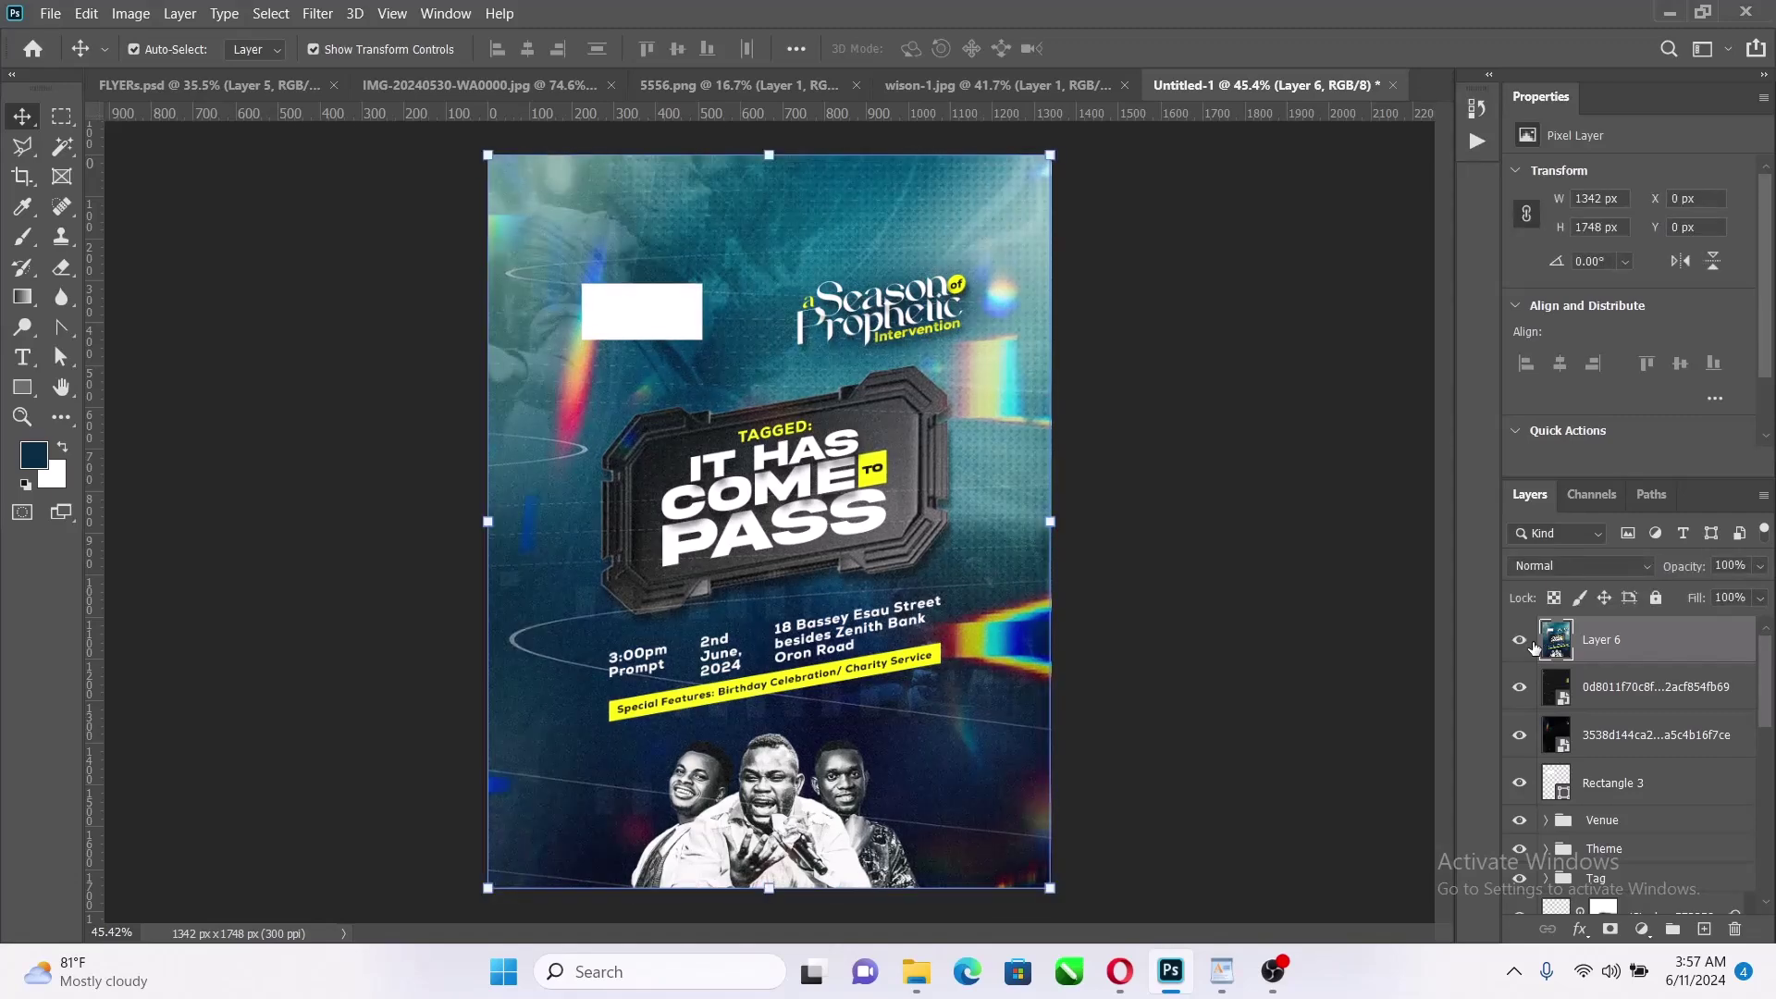